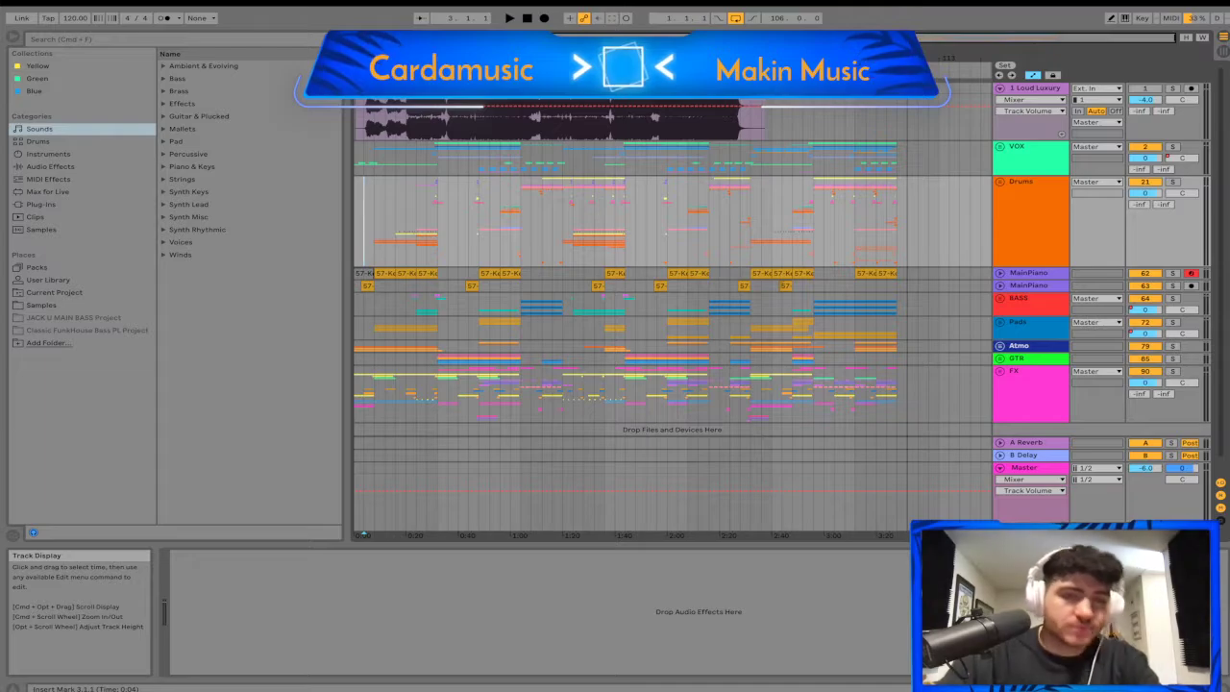
# - Place the insert marker at the start of the arrangement, bar 1.1.1, and play the song from there
pyautogui.click(406, 221)
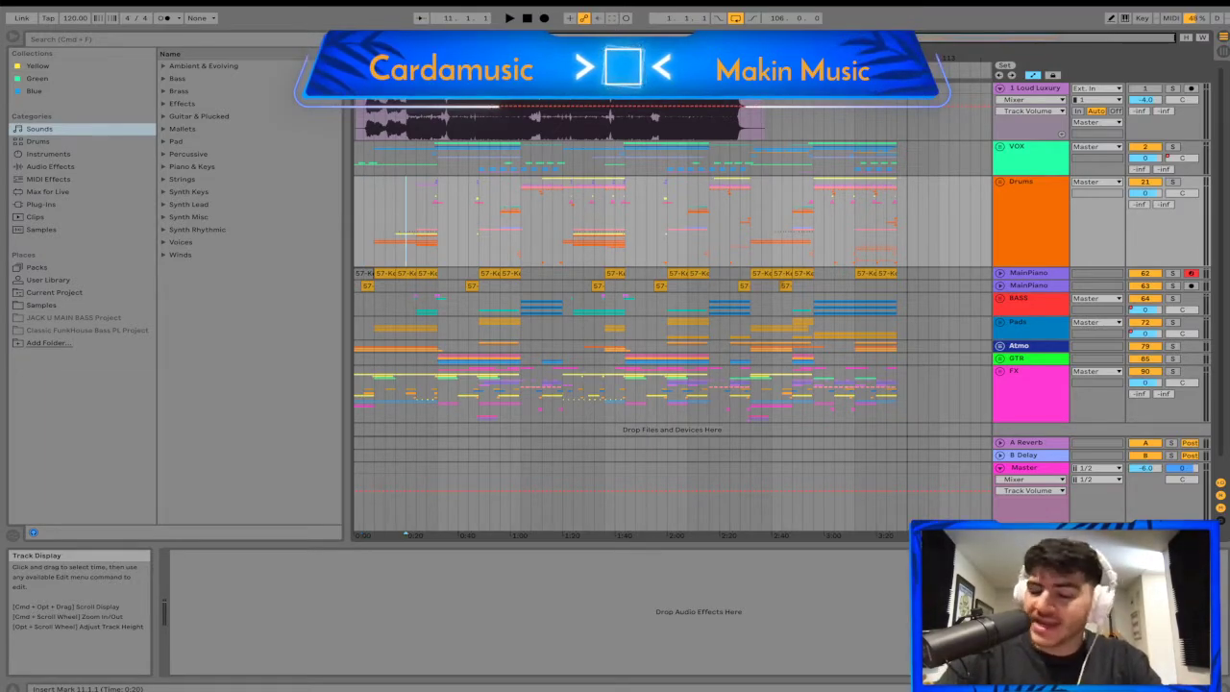
pyautogui.click(416, 221)
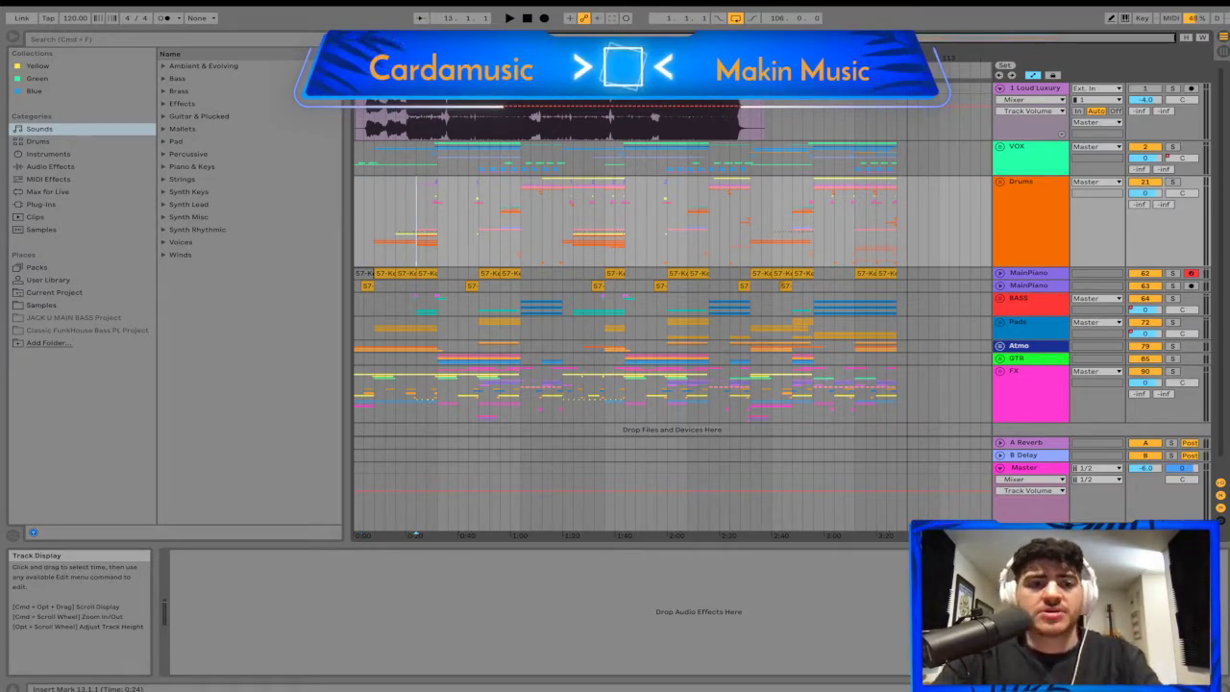
pyautogui.click(364, 221)
pyautogui.click(354, 221)
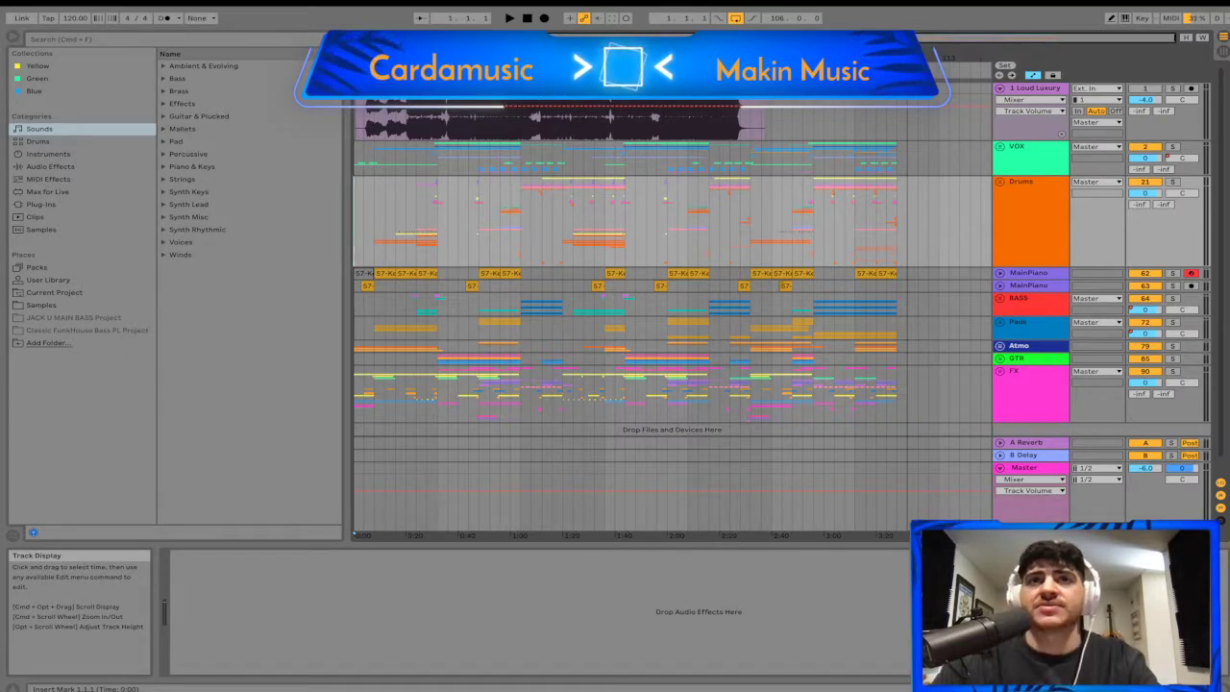
pyautogui.scroll(-1, 672, 298)
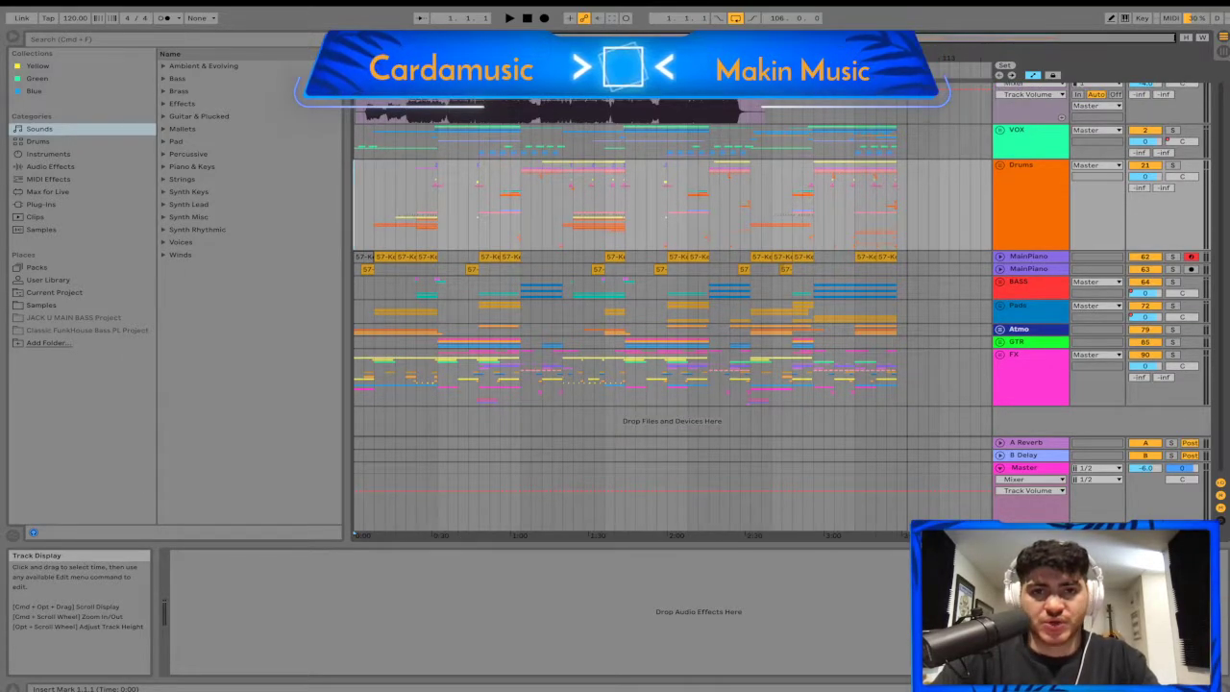
pyautogui.scroll(1, 673, 298)
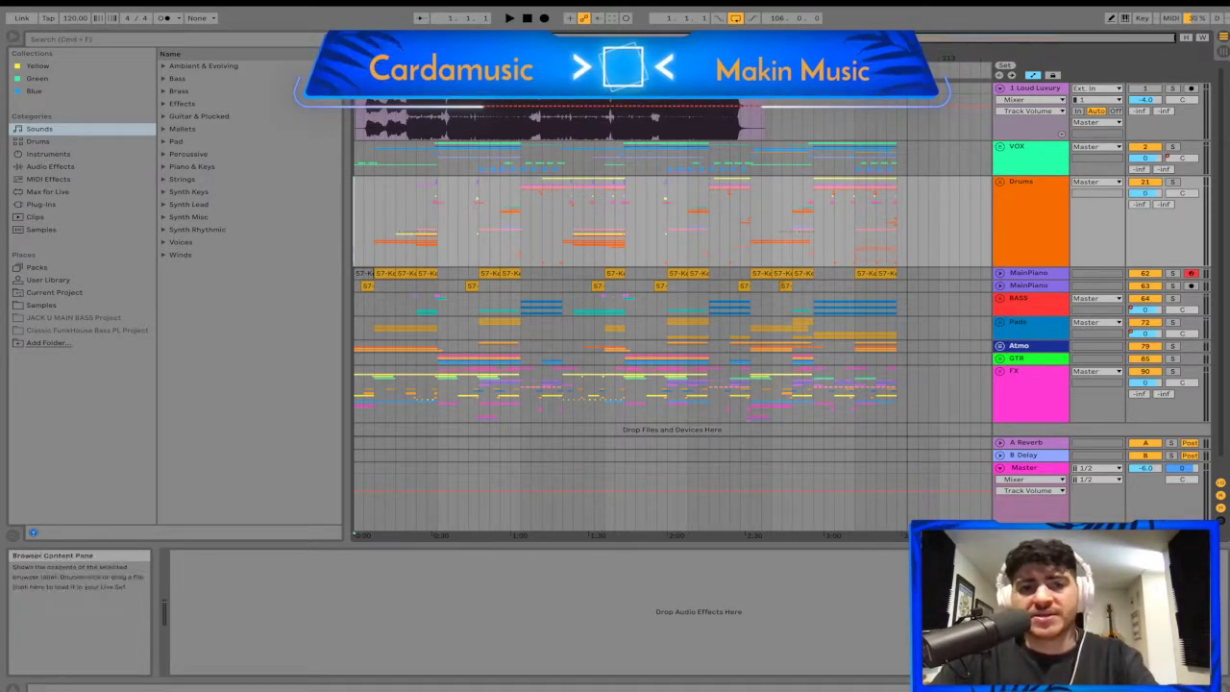
pyautogui.press('space')
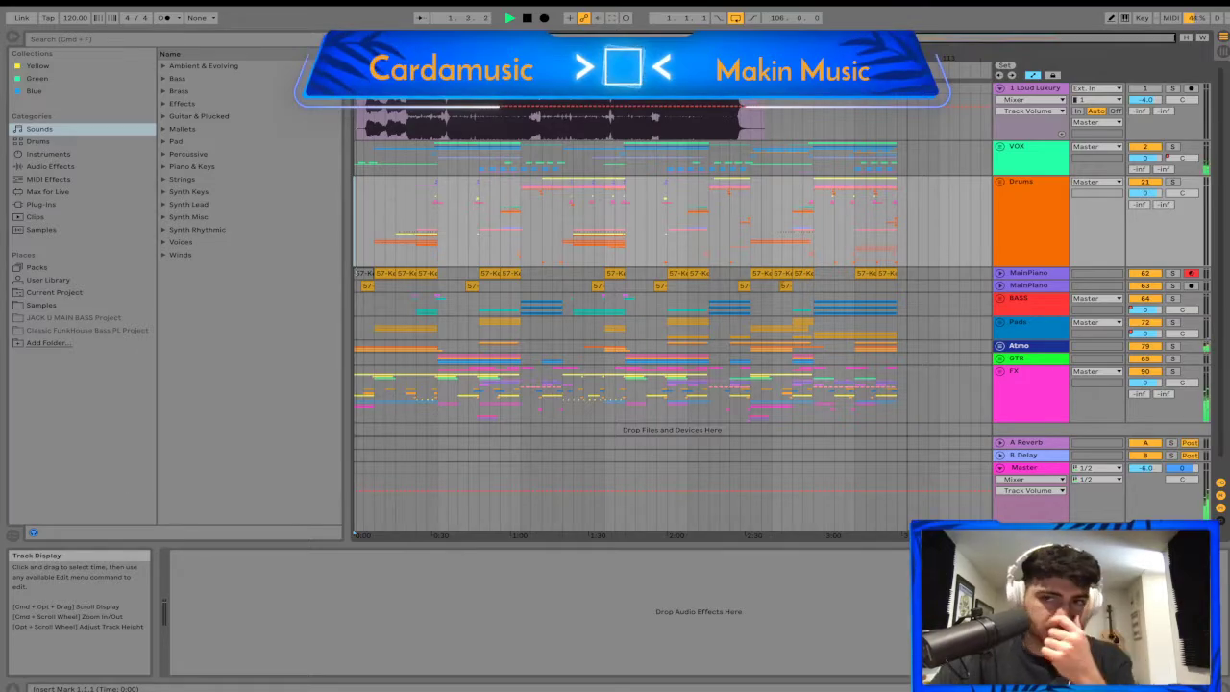
pyautogui.click(1000, 181)
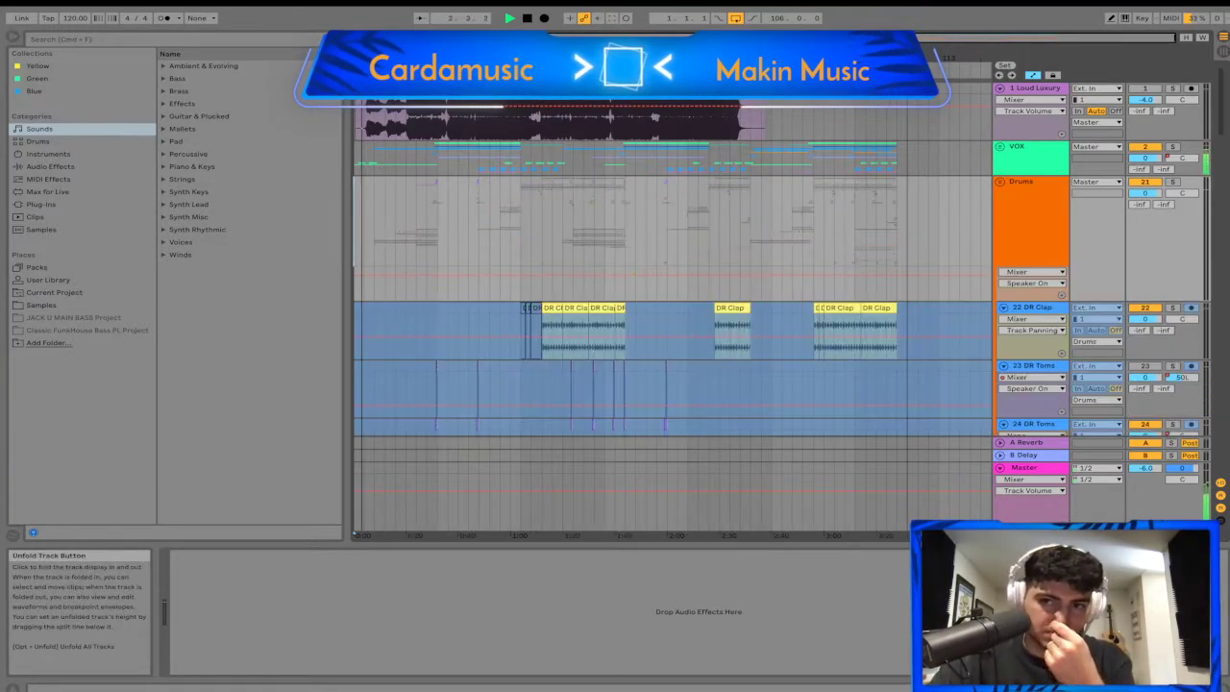
pyautogui.click(1001, 181)
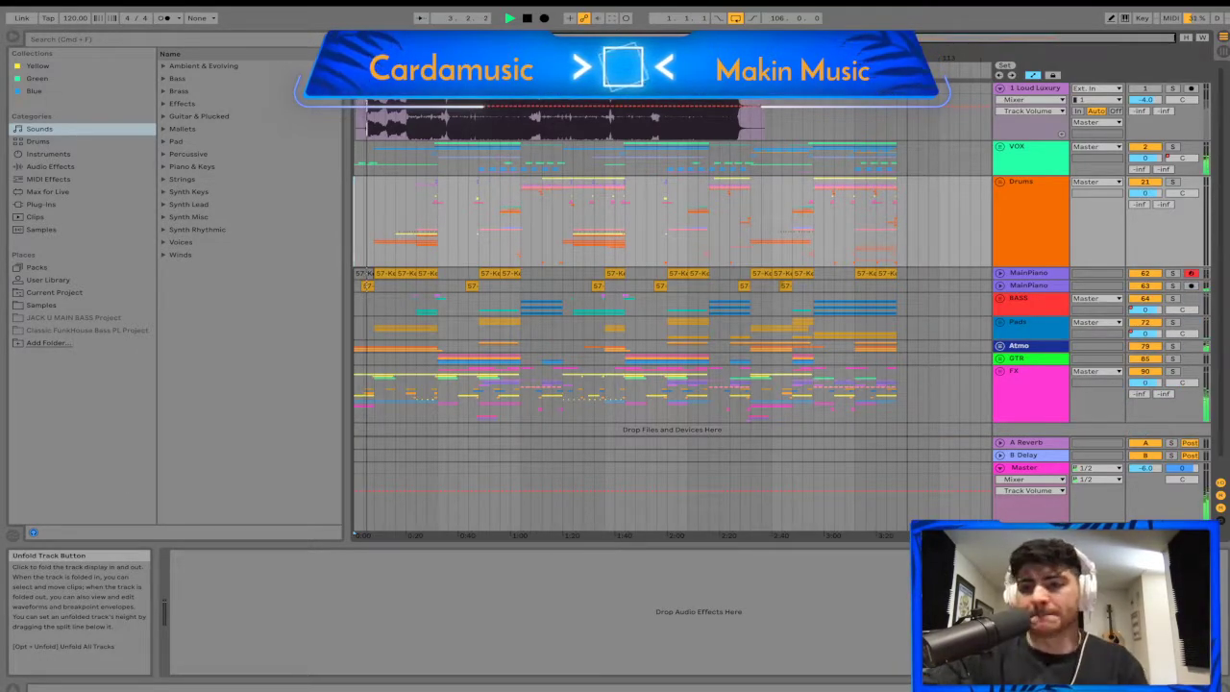
# - Activate the L2 Stereo device on the Master track and set the Master volume to -4.0
pyautogui.click(1024, 467)
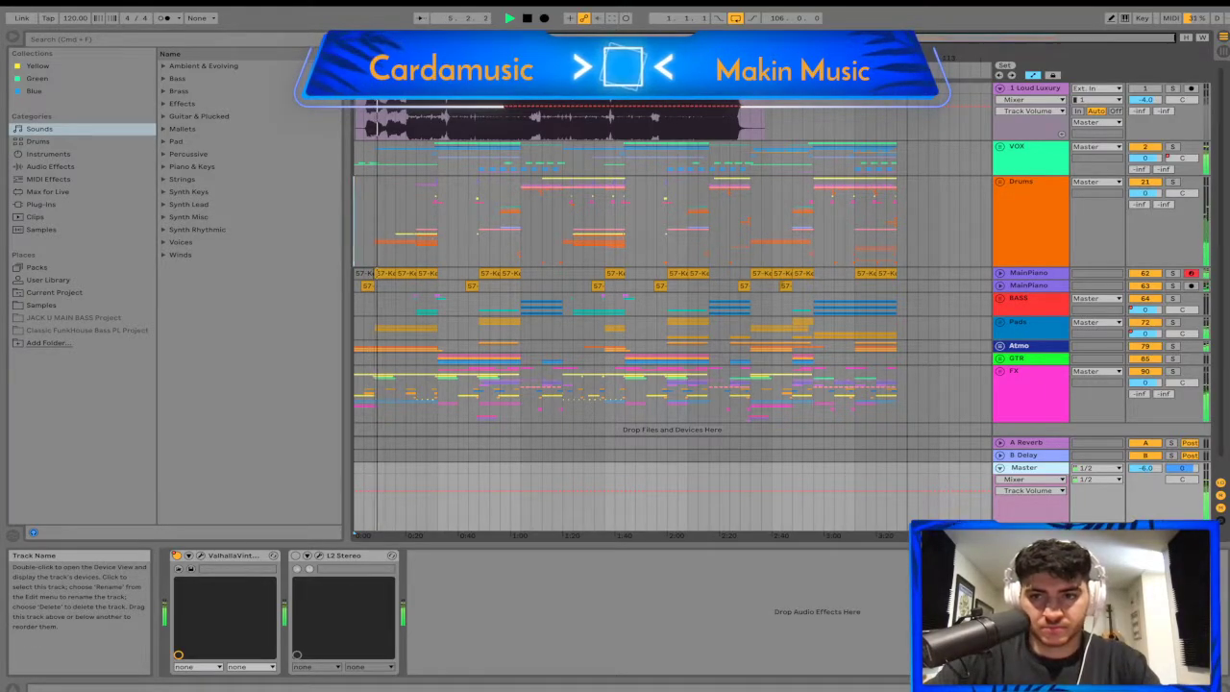
pyautogui.click(296, 556)
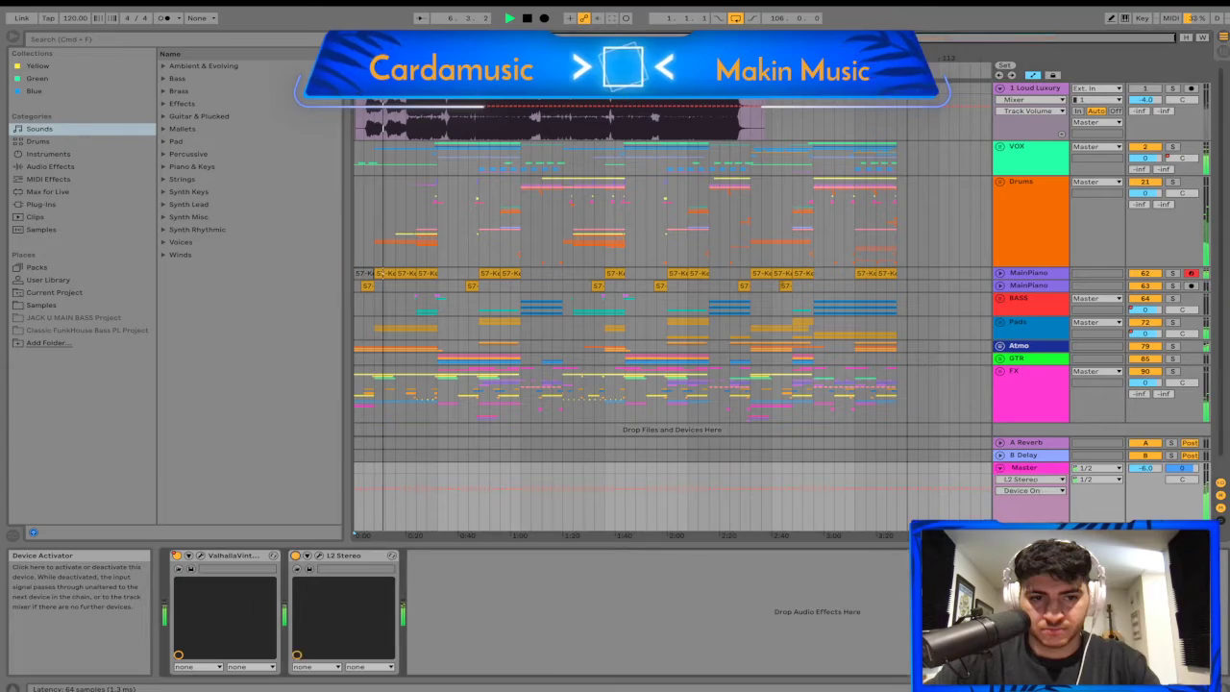
pyautogui.moveTo(1144, 468); pyautogui.dragTo(1145, 462)
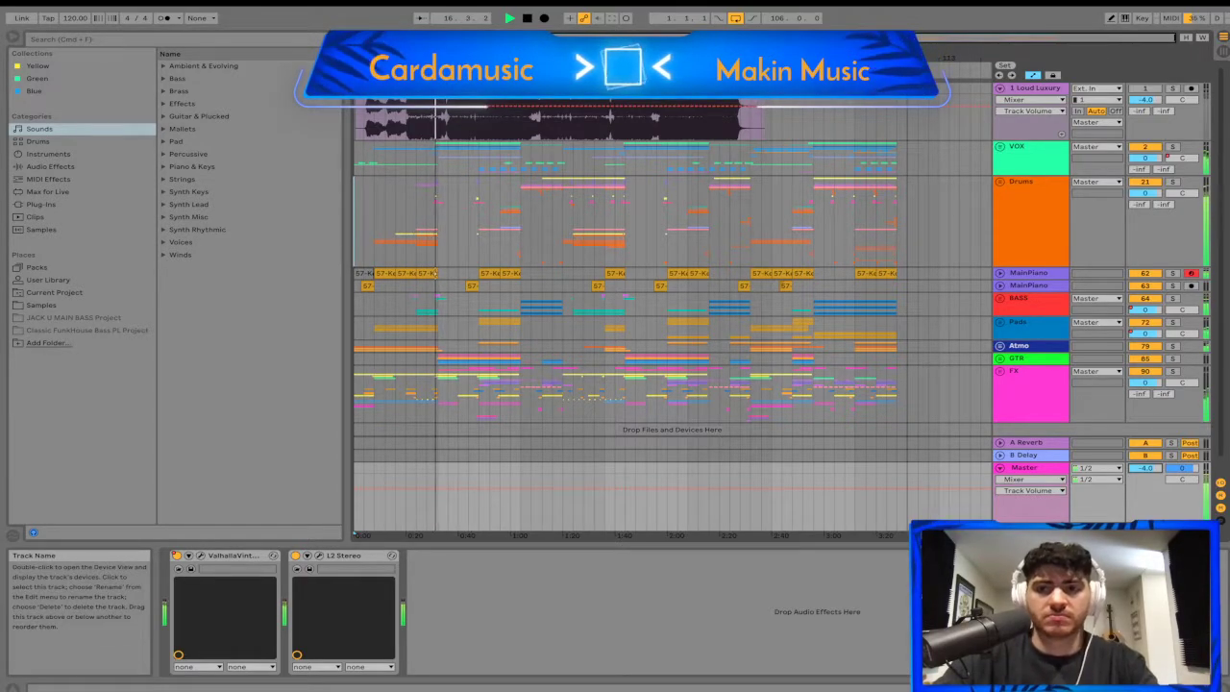
# - Unfold the VOX group and look through its vocal tracks while the song plays
pyautogui.click(1000, 148)
pyautogui.scroll(-5, 673, 288)
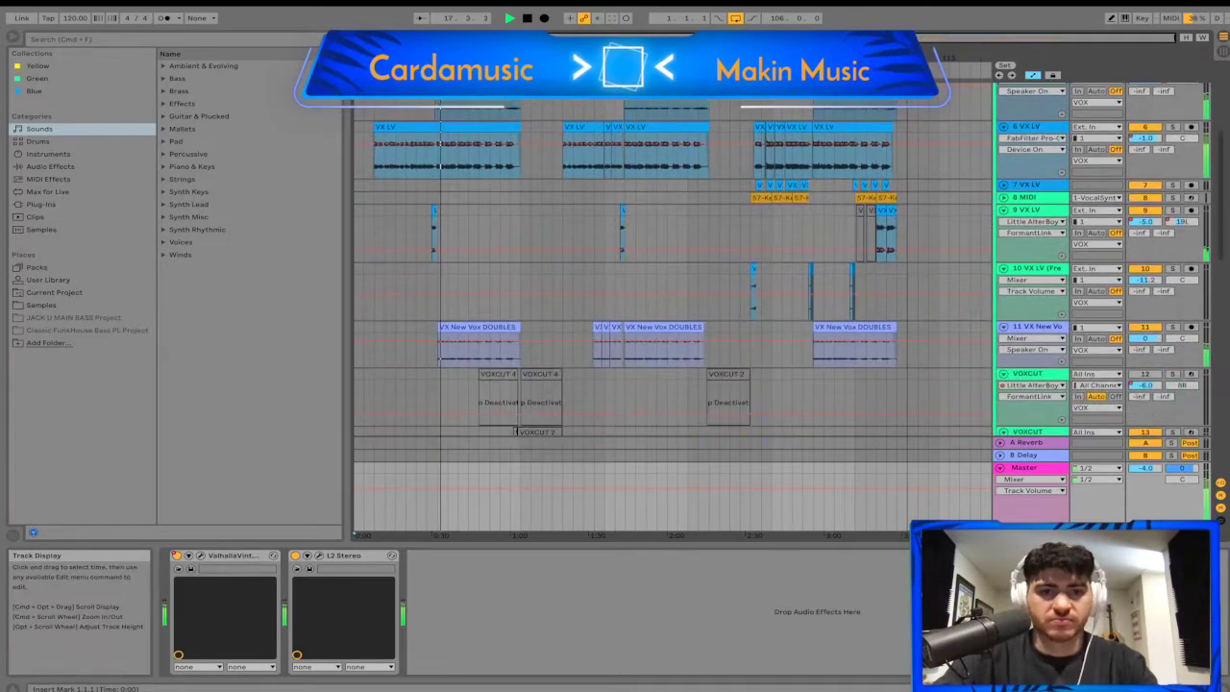
pyautogui.scroll(-8, 516, 431)
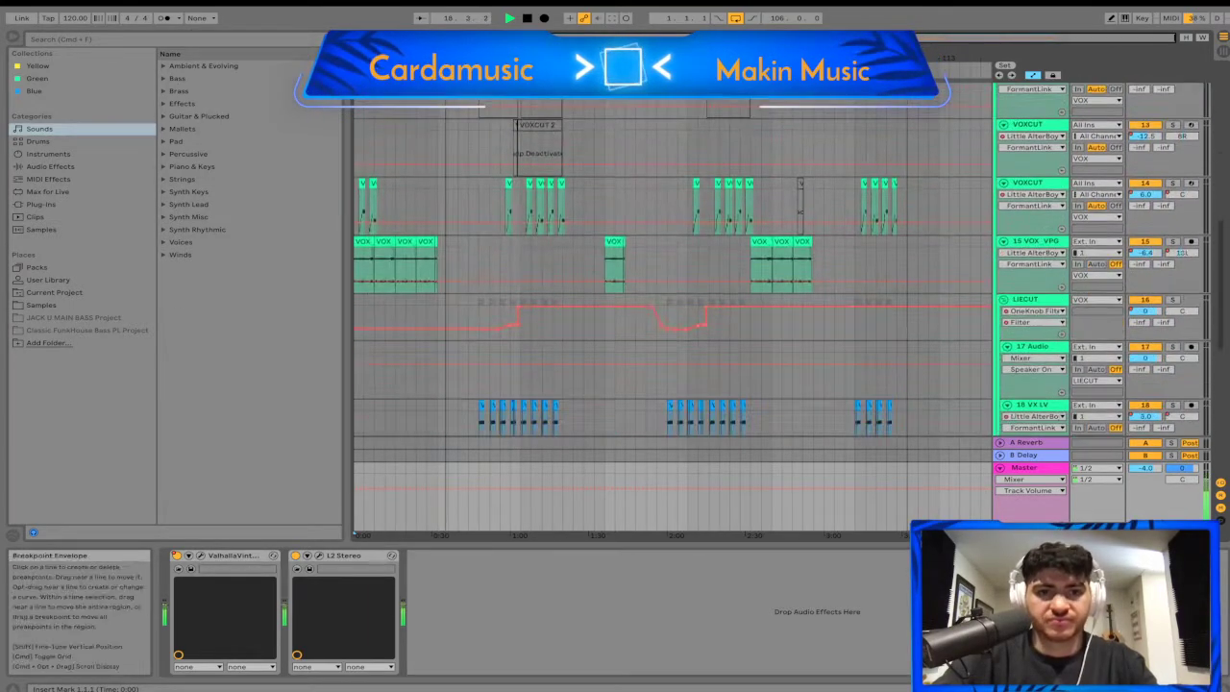
pyautogui.scroll(-10, 673, 318)
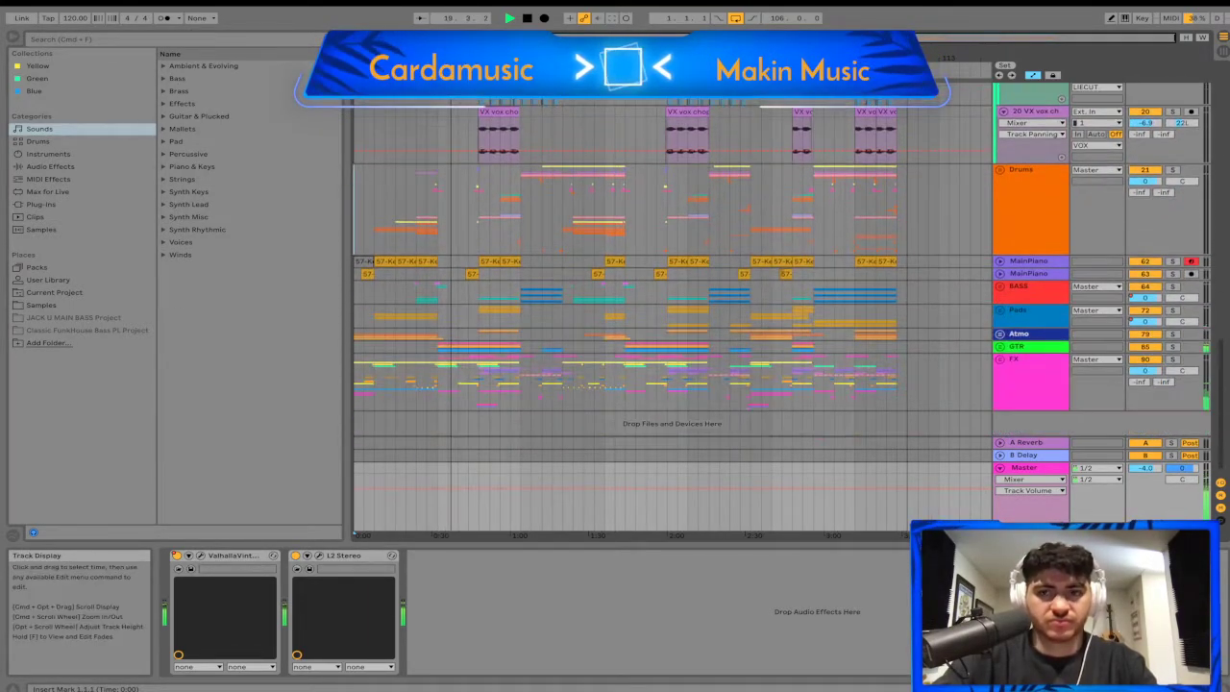
# - Unfold the GTR group and examine the clips and panning automation of its Kontakt, Arcade and GOLDHOUSE guitar tracks
pyautogui.click(1001, 347)
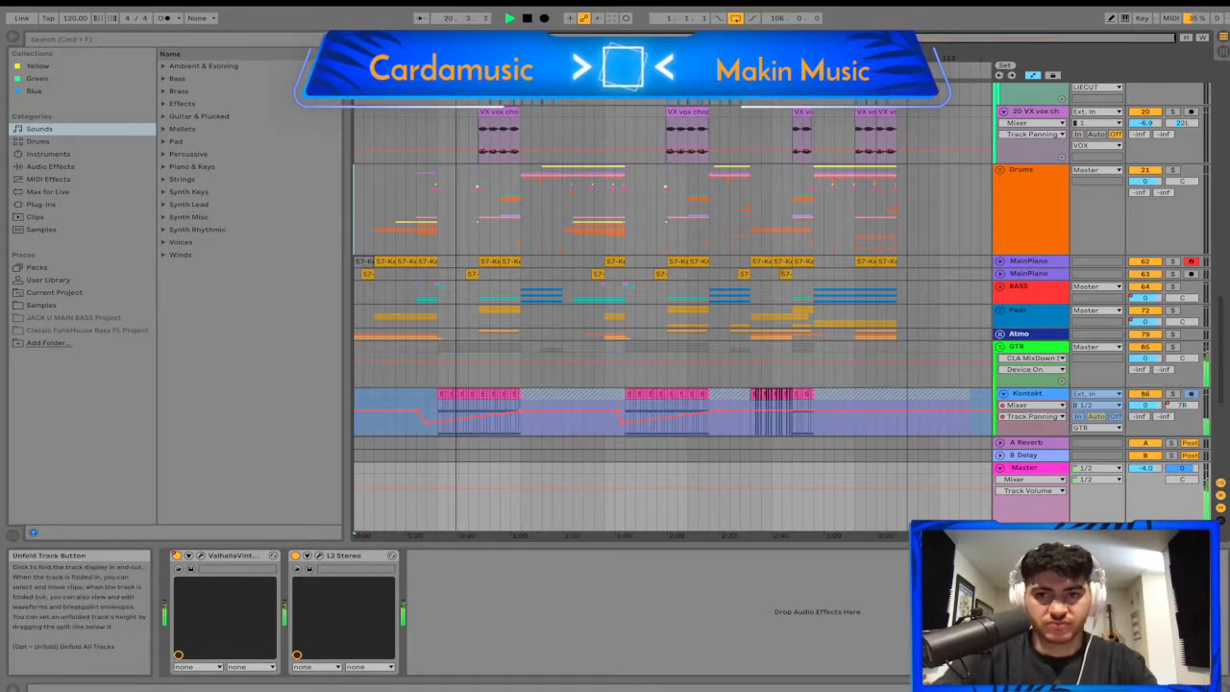
pyautogui.scroll(-5, 673, 317)
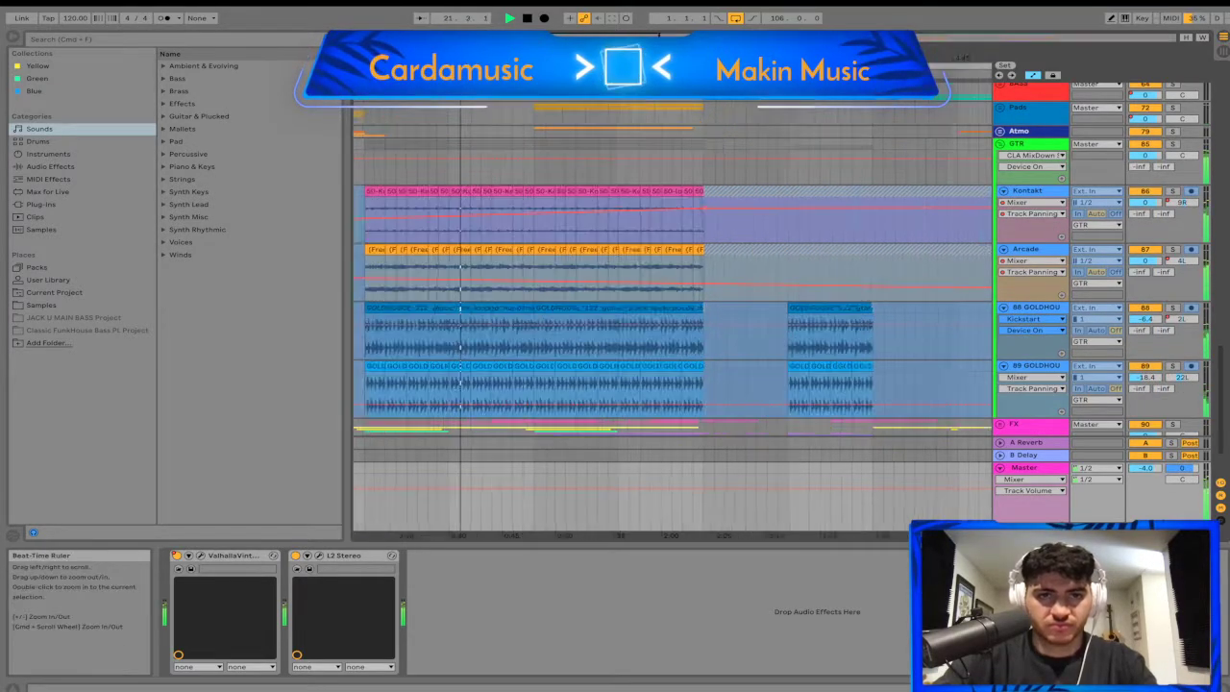
pyautogui.moveTo(414, 58)
pyautogui.mouseDown()
pyautogui.moveTo(413, 87)
pyautogui.moveTo(425, 44)
pyautogui.mouseUp()
pyautogui.scroll(-1, 673, 317)
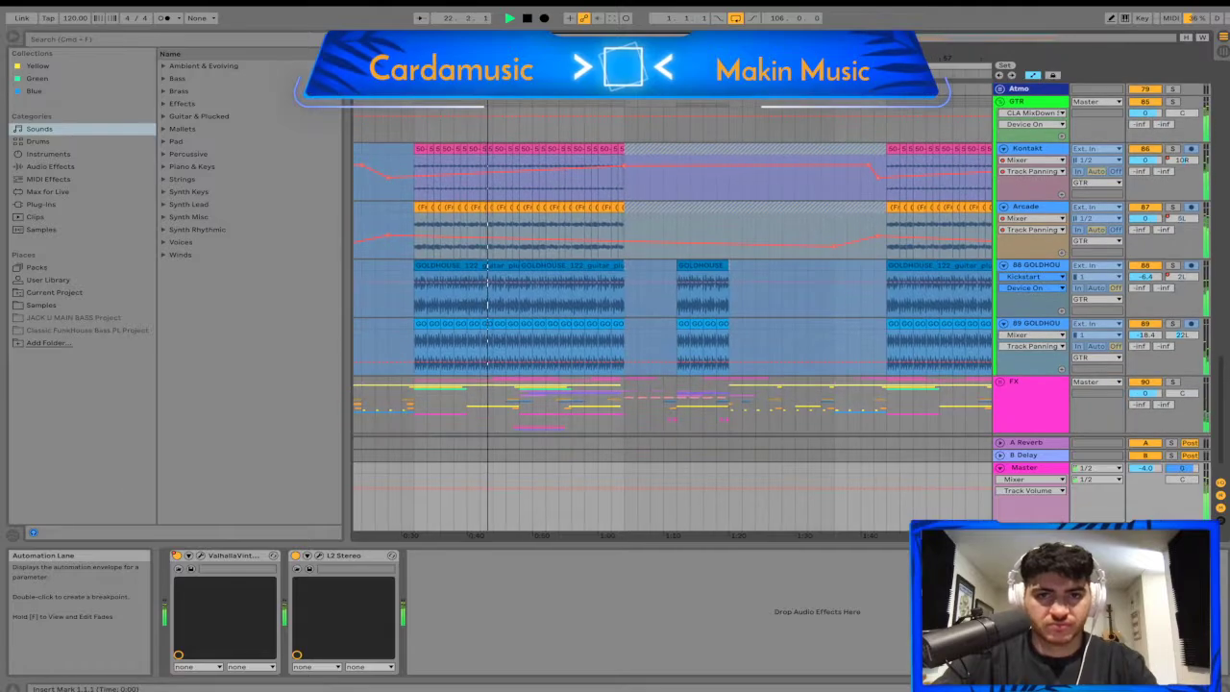
pyautogui.scroll(1, 673, 317)
pyautogui.scroll(-1, 673, 317)
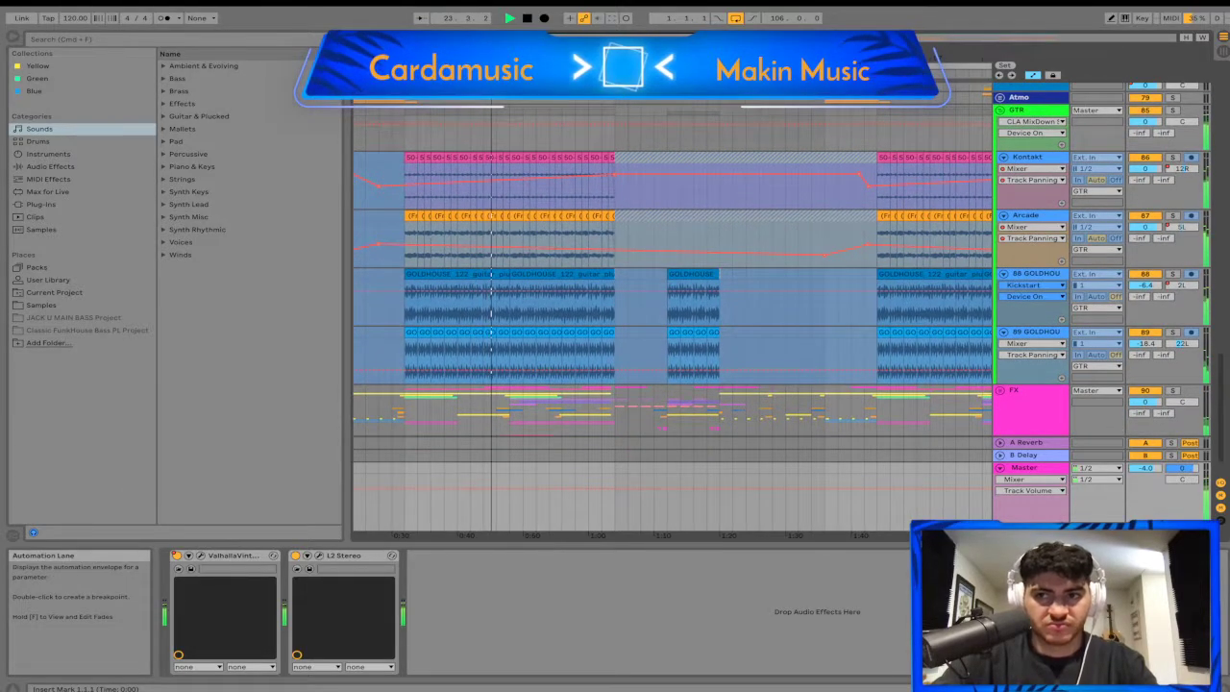
pyautogui.scroll(-1, 673, 317)
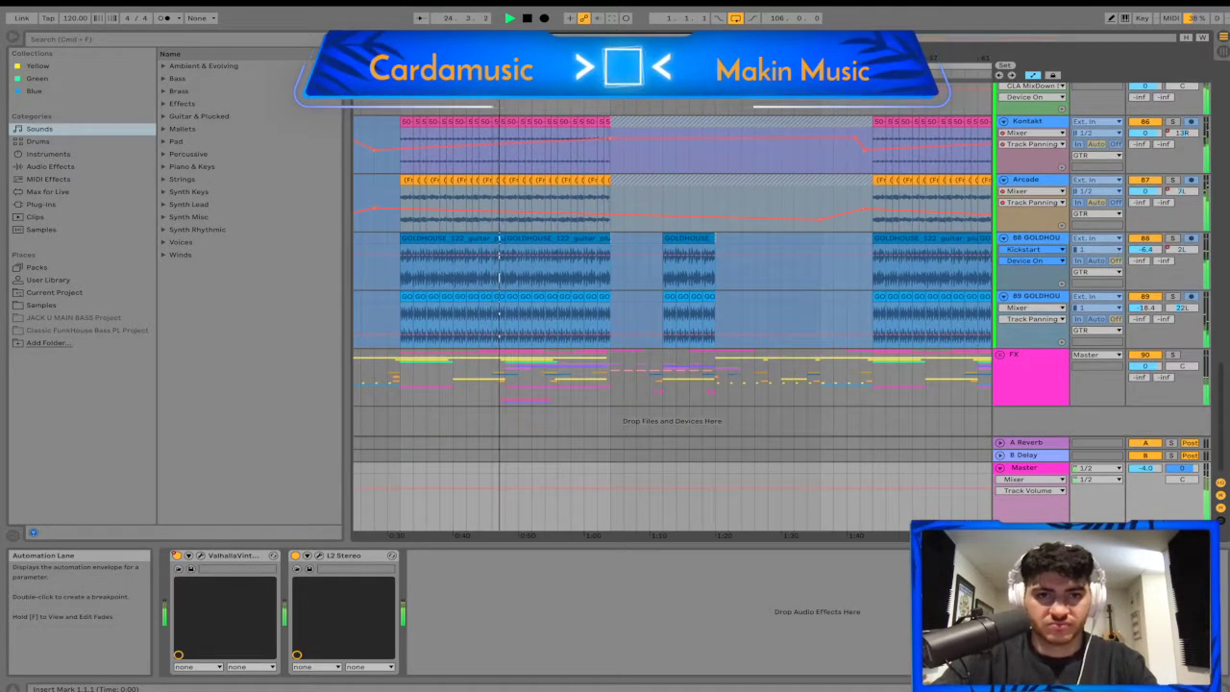
pyautogui.hscroll(-1, 673, 317)
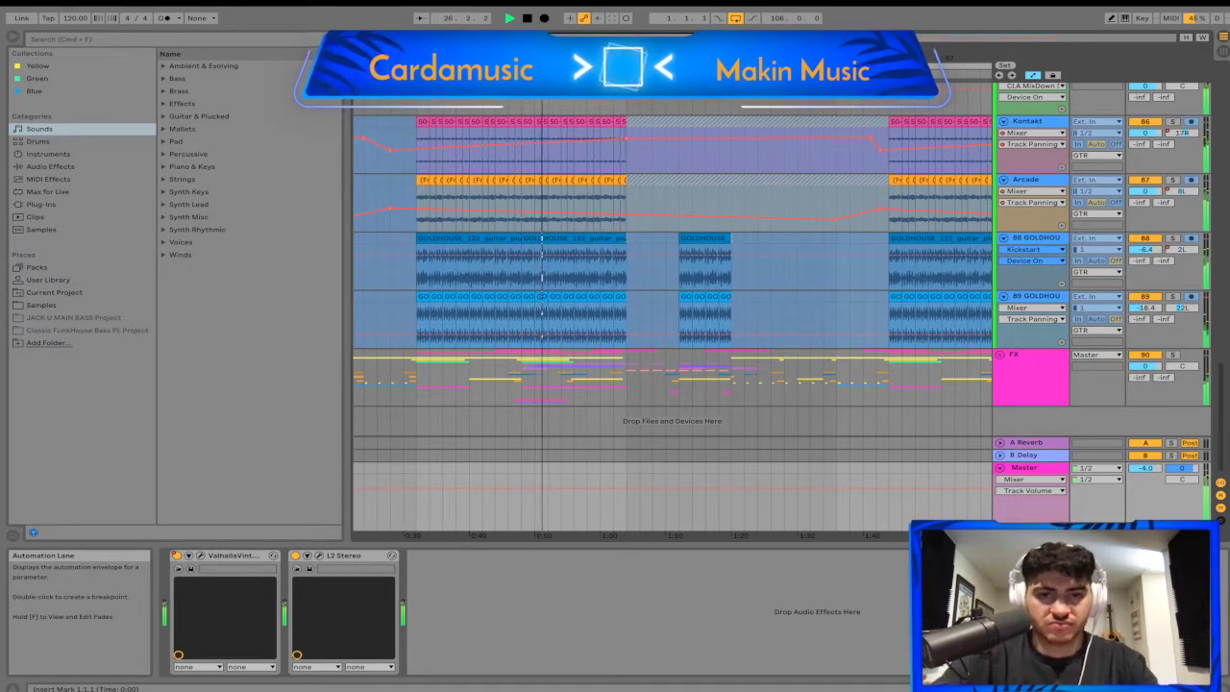
pyautogui.scroll(5, 672, 317)
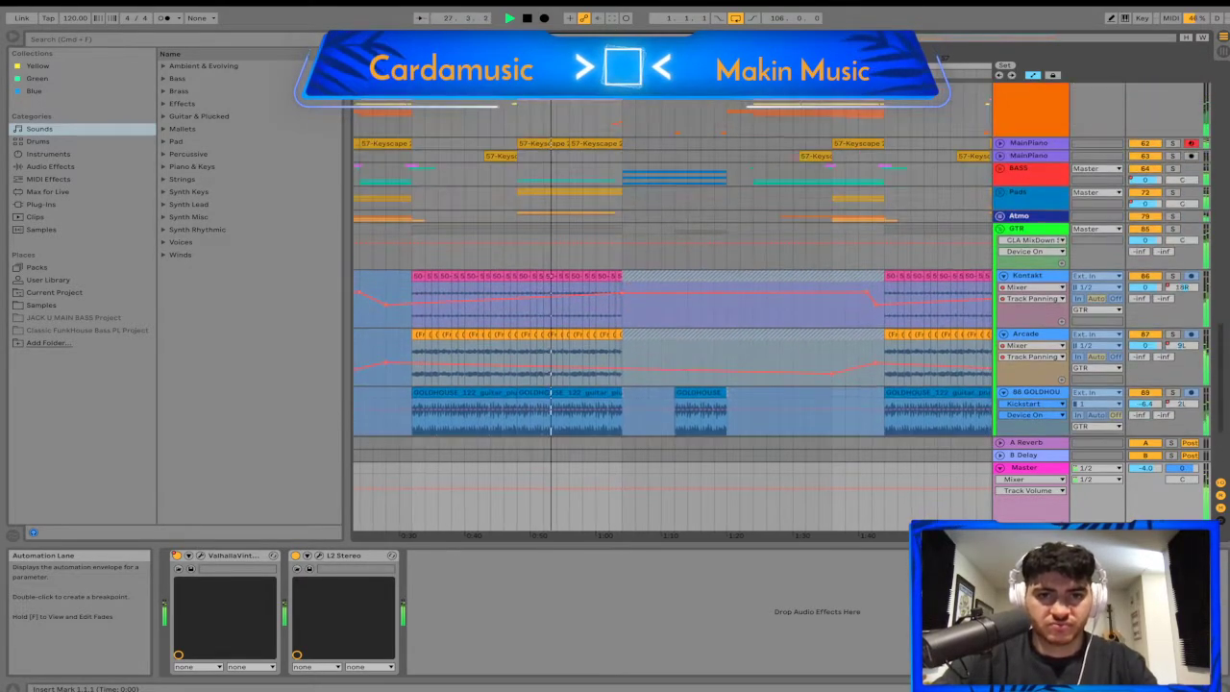
pyautogui.scroll(-5, 673, 318)
pyautogui.hscroll(1, 673, 318)
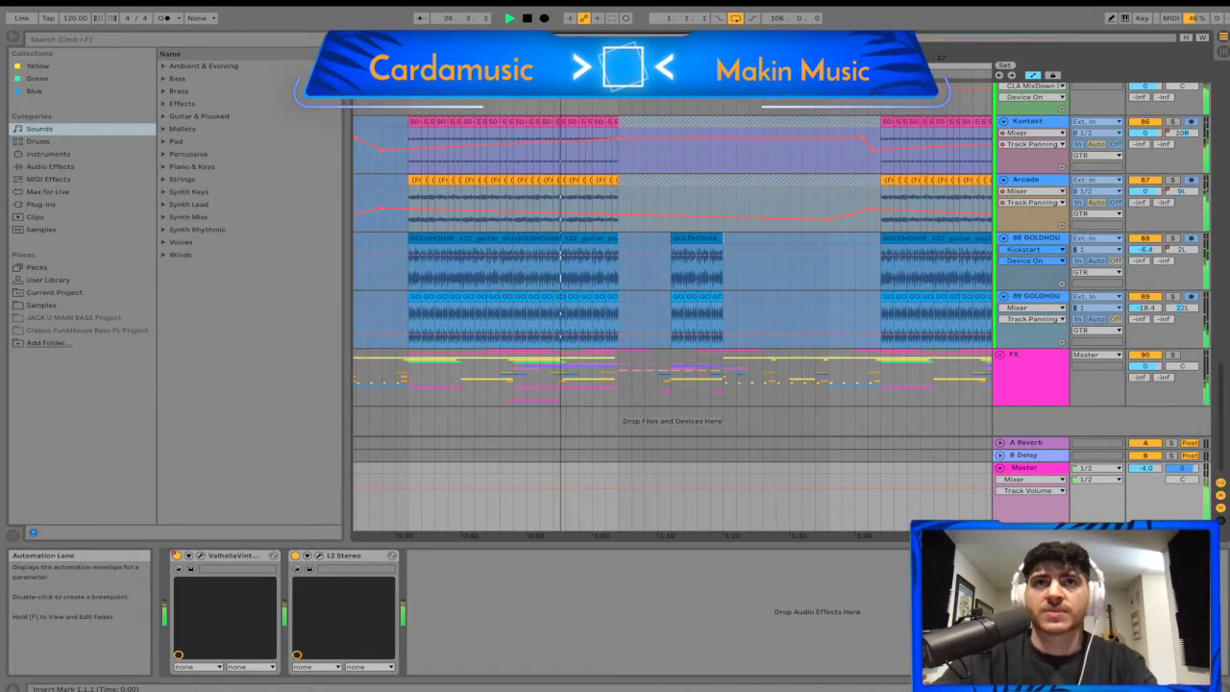
pyautogui.hscroll(-1, 673, 318)
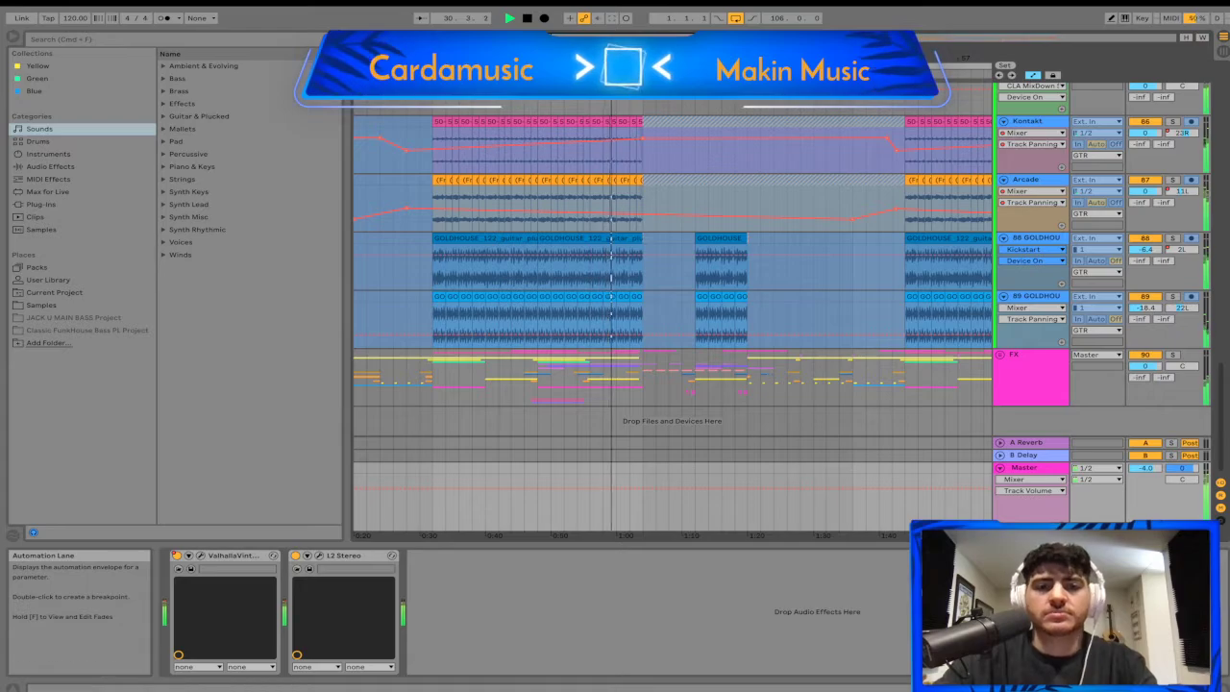
pyautogui.moveTo(673, 59); pyautogui.dragTo(673, 29)
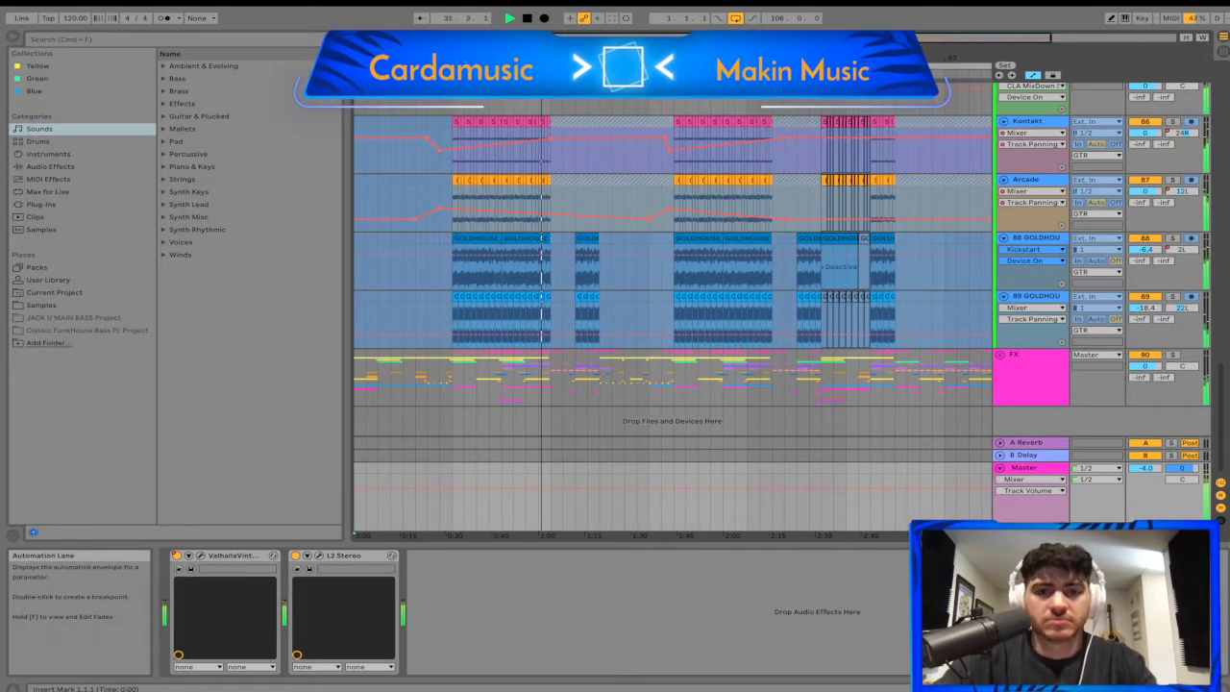
# - Review the VOX group's tracks from the backing vocals to the vocal chops, continuing to the instrument groups below
pyautogui.scroll(20, 543, 252)
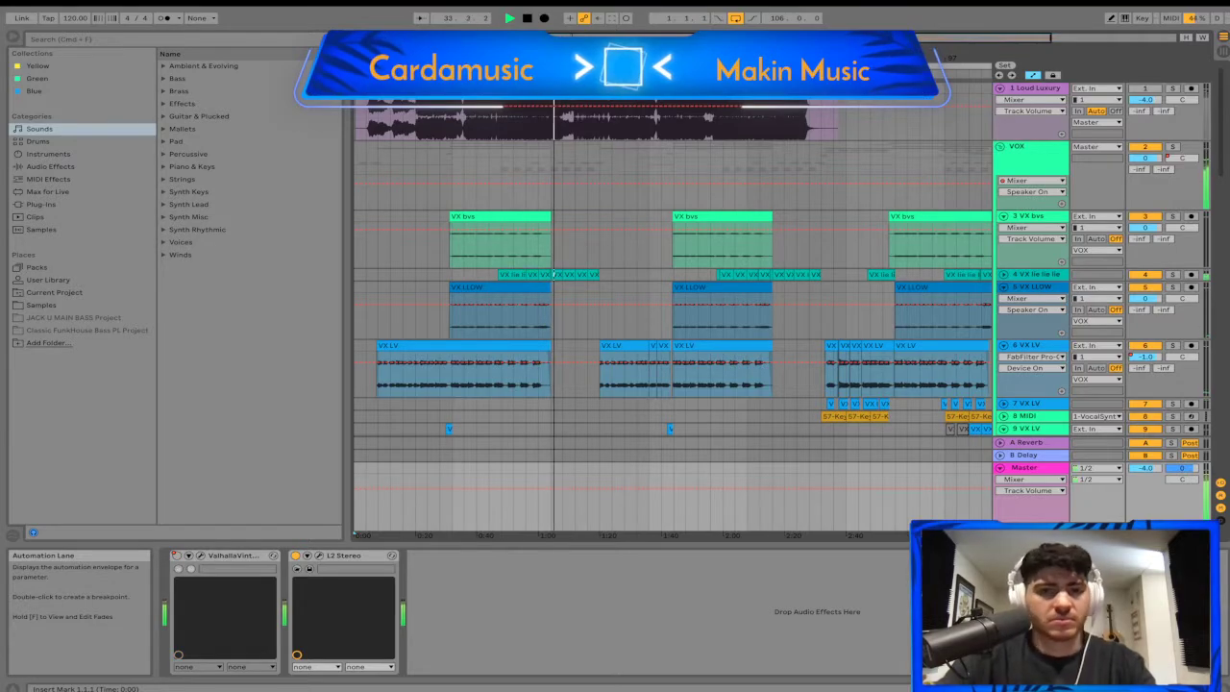
pyautogui.scroll(-10, 556, 274)
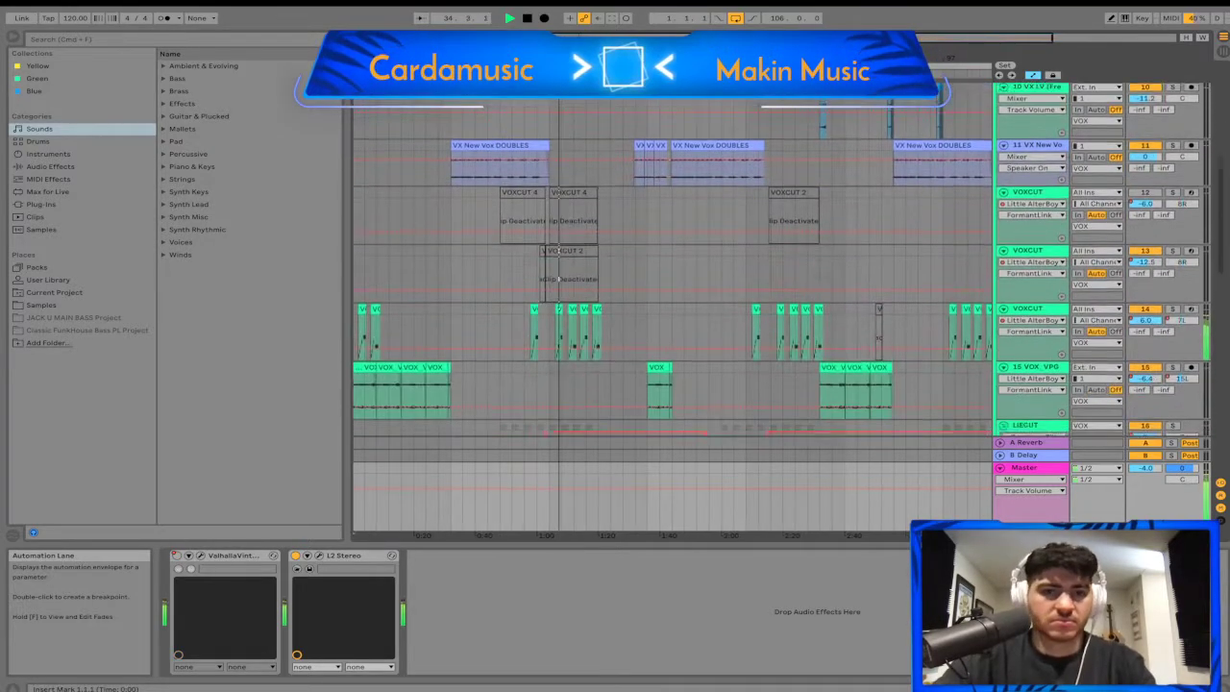
pyautogui.scroll(-8, 673, 289)
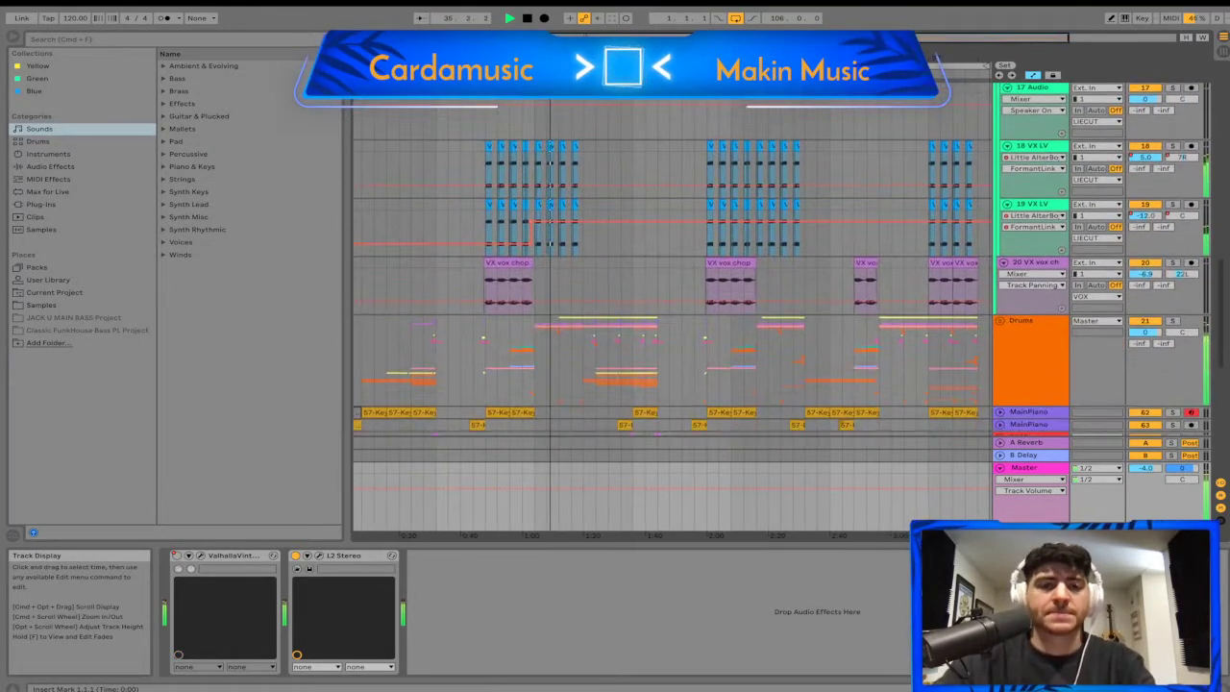
pyautogui.scroll(-5, 673, 288)
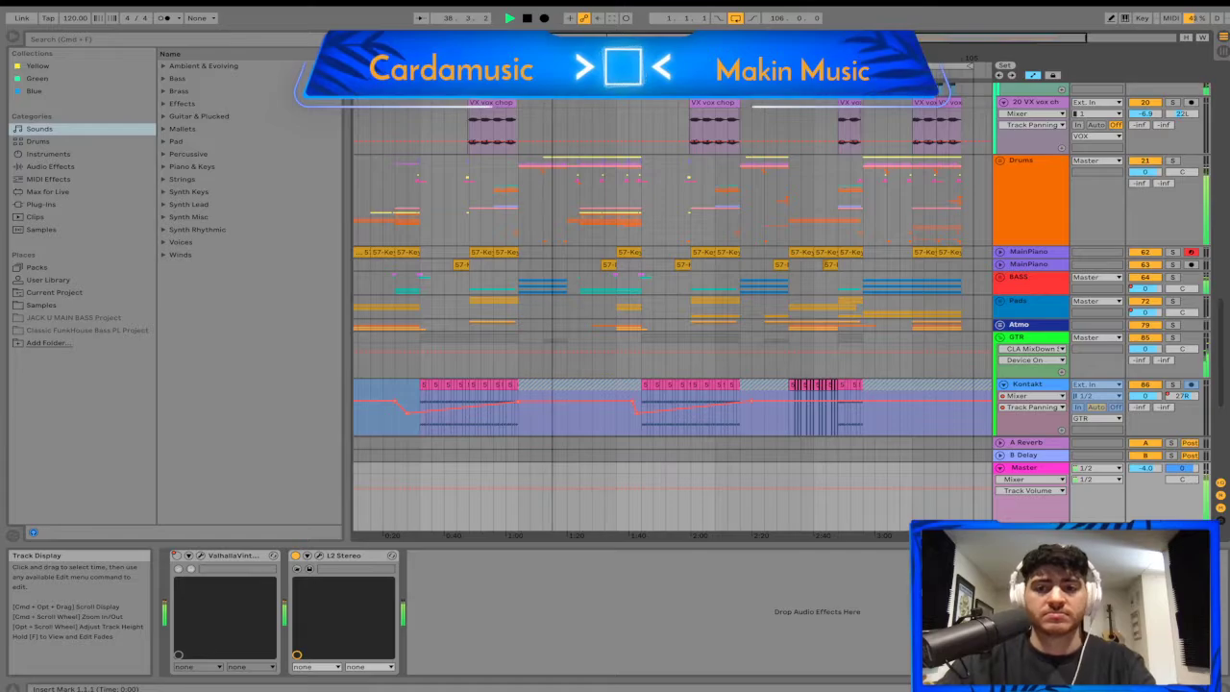
pyautogui.scroll(-1, 555, 285)
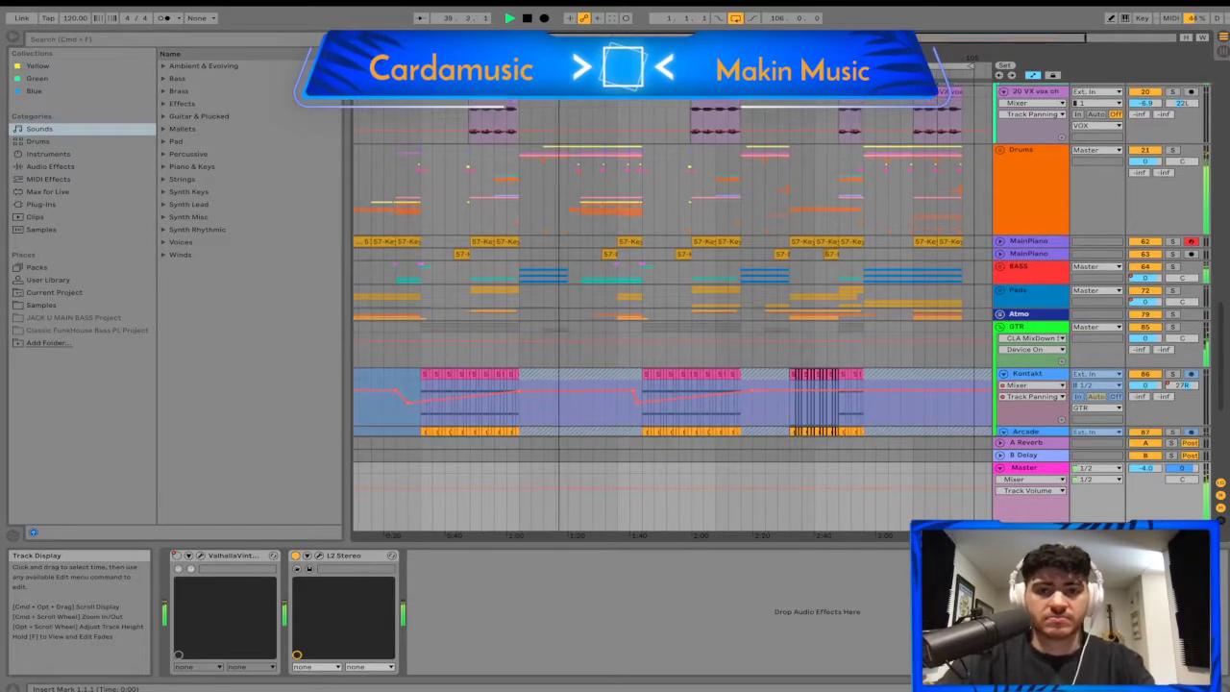
# - Unfold the BASS group to inspect its Trilian, Sylenth1 and Serum tracks, stop playback and fold the group again
pyautogui.scroll(-5, 673, 289)
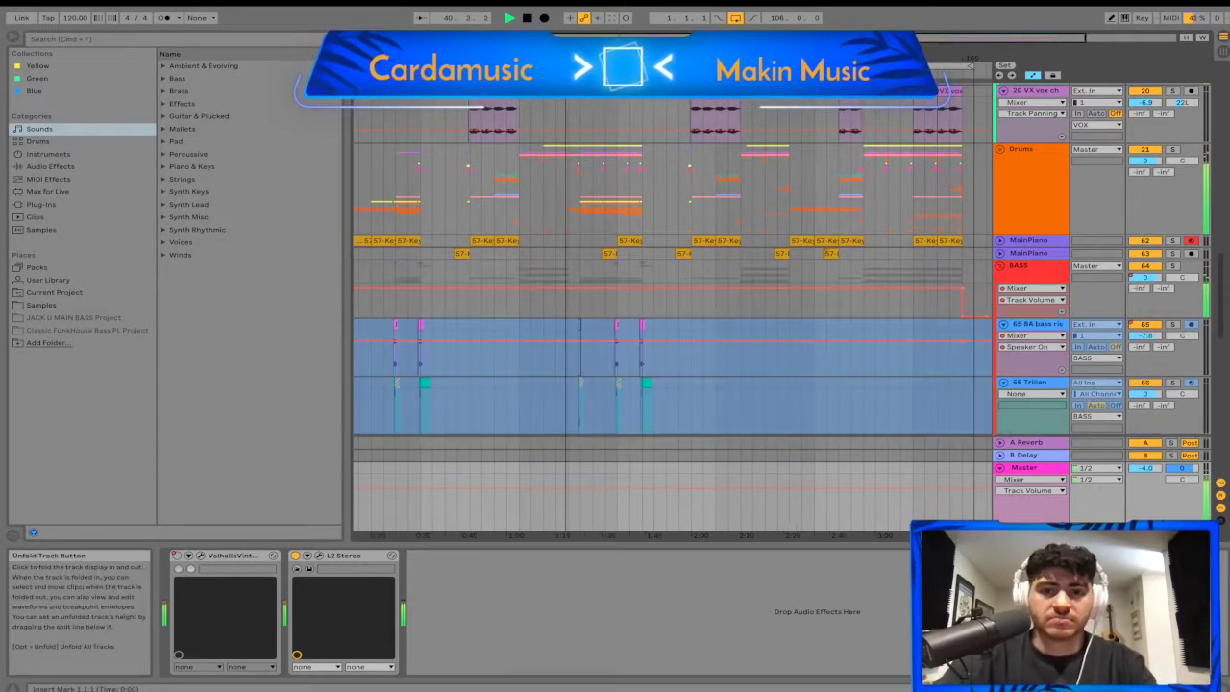
pyautogui.scroll(-3, 673, 307)
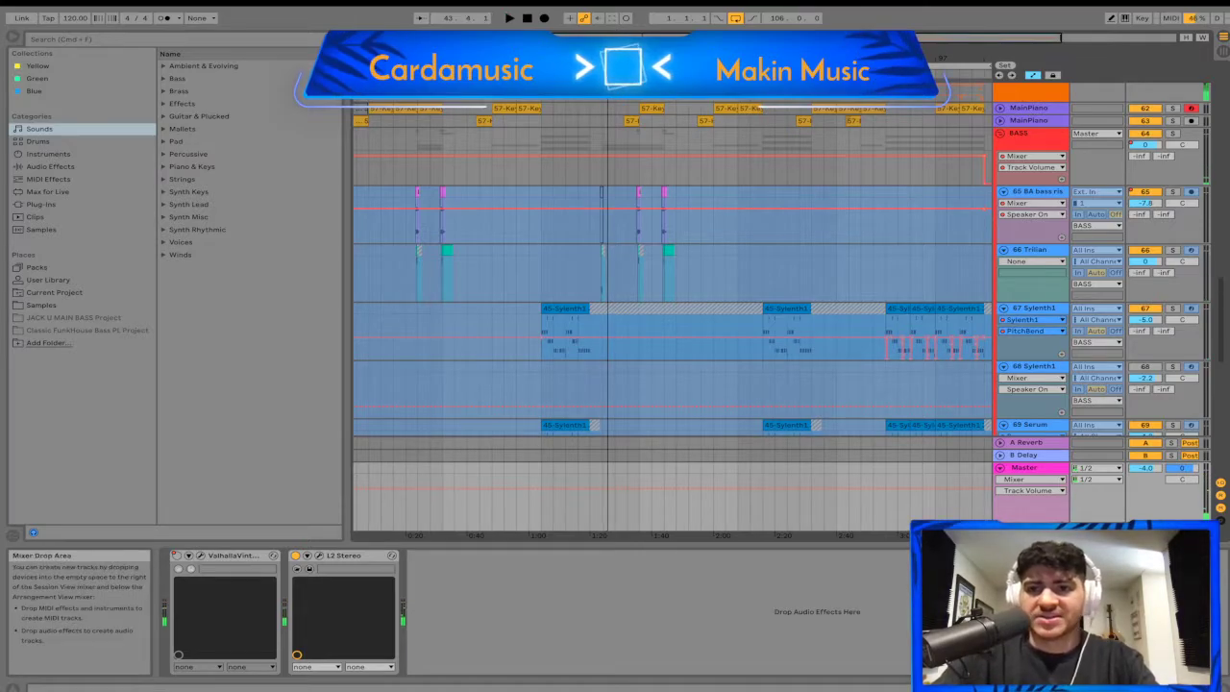
pyautogui.click(999, 134)
pyautogui.scroll(5, 1009, 134)
pyautogui.scroll(2, 1014, 237)
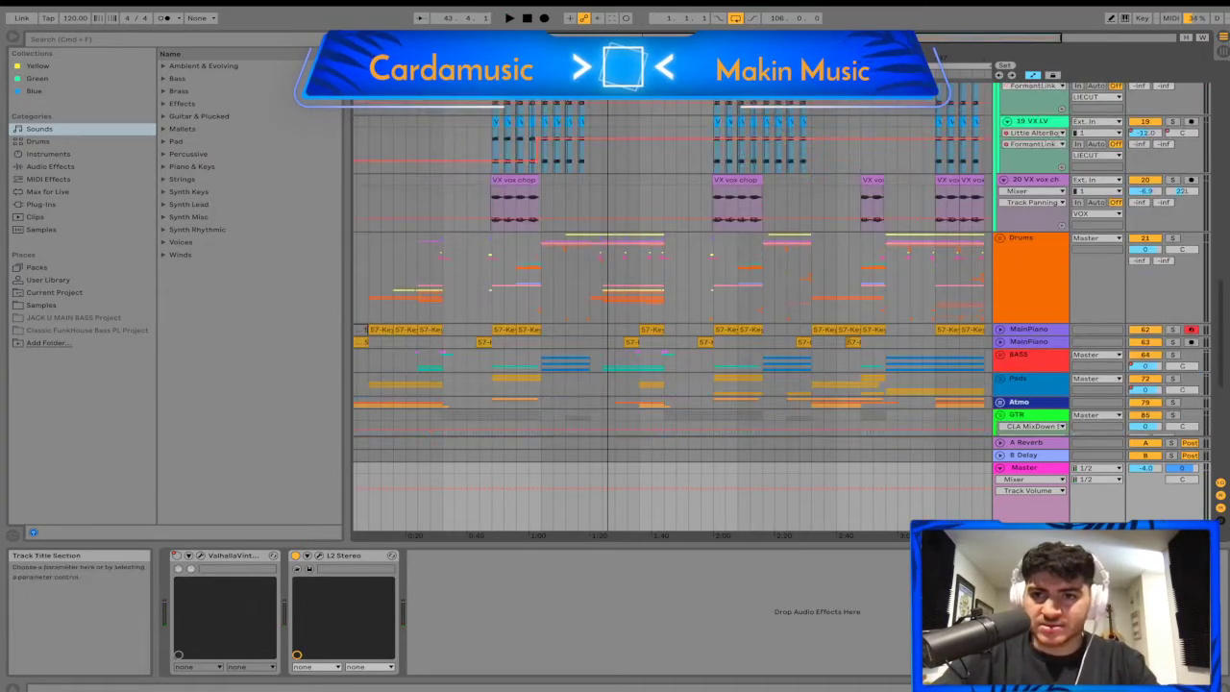
# - Unfold the Drums group and return to the lead vocal tracks in the VOX group
pyautogui.click(999, 238)
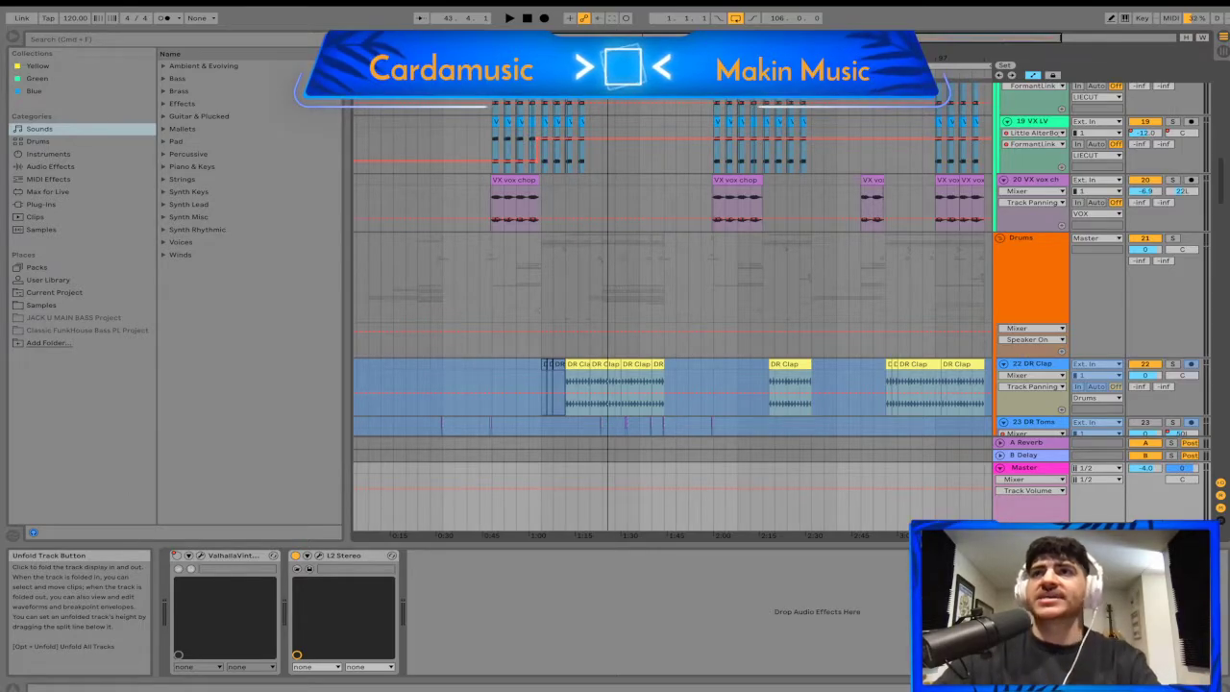
pyautogui.scroll(7, 673, 308)
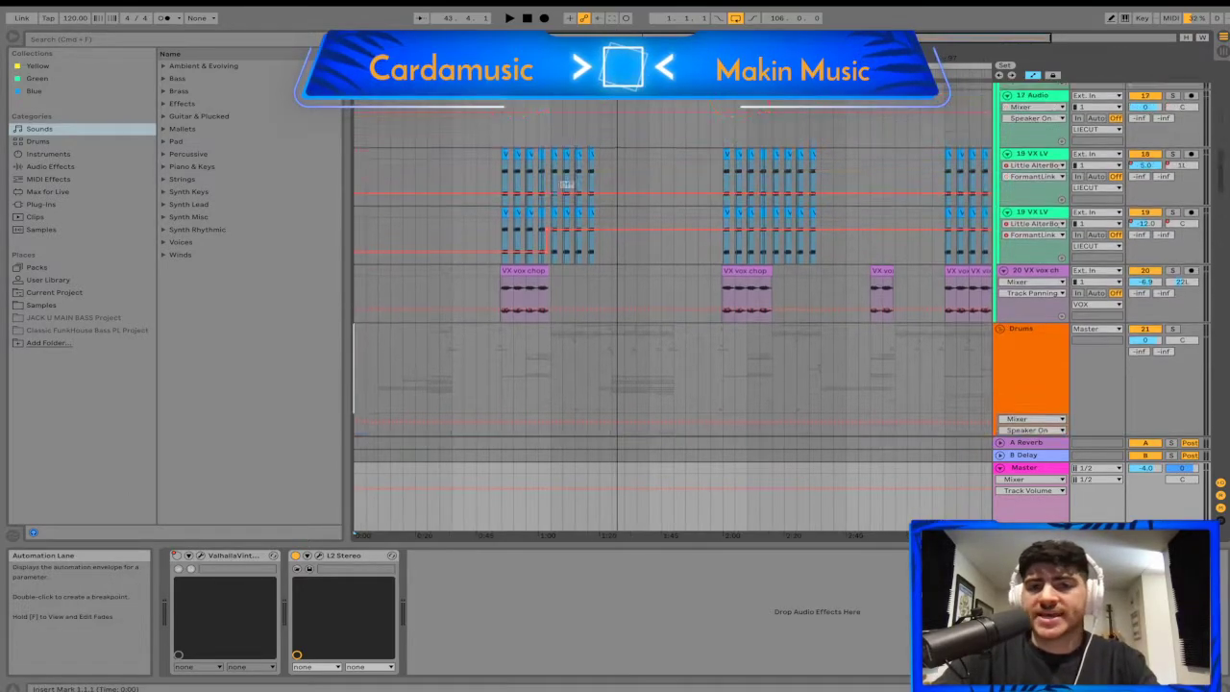
pyautogui.scroll(10, 616, 344)
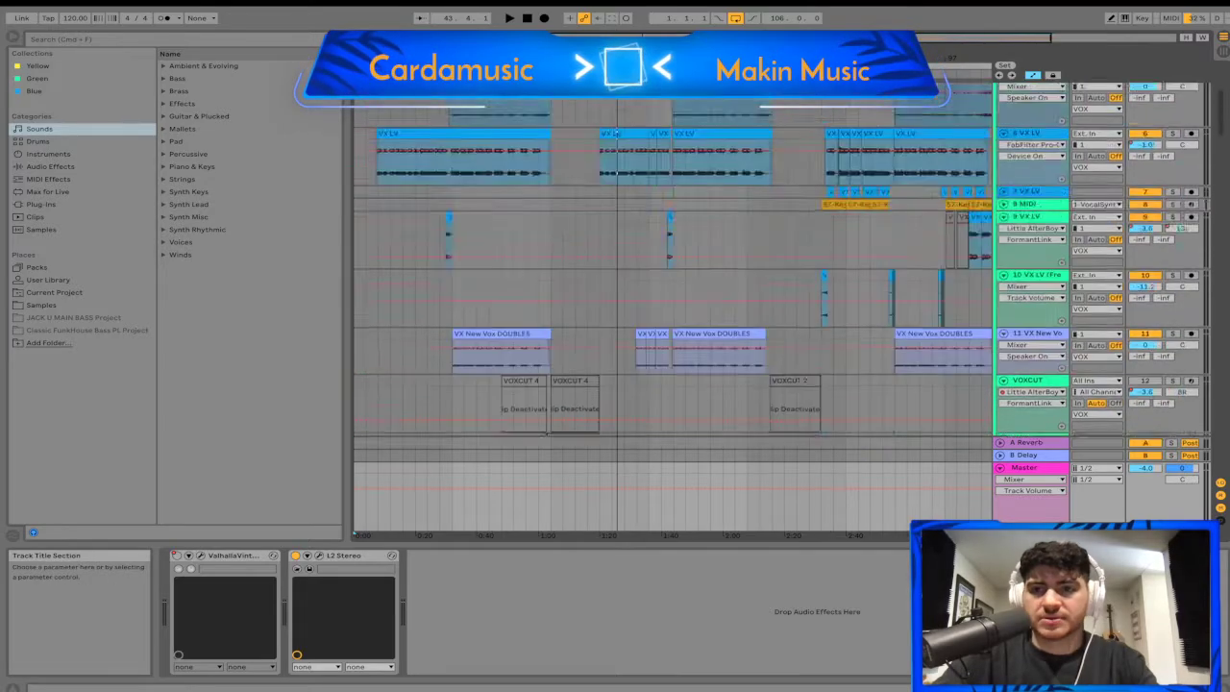
# - Place the insert marker at the start of the song in the VOX group and survey the vocal arrangement
pyautogui.click(355, 158)
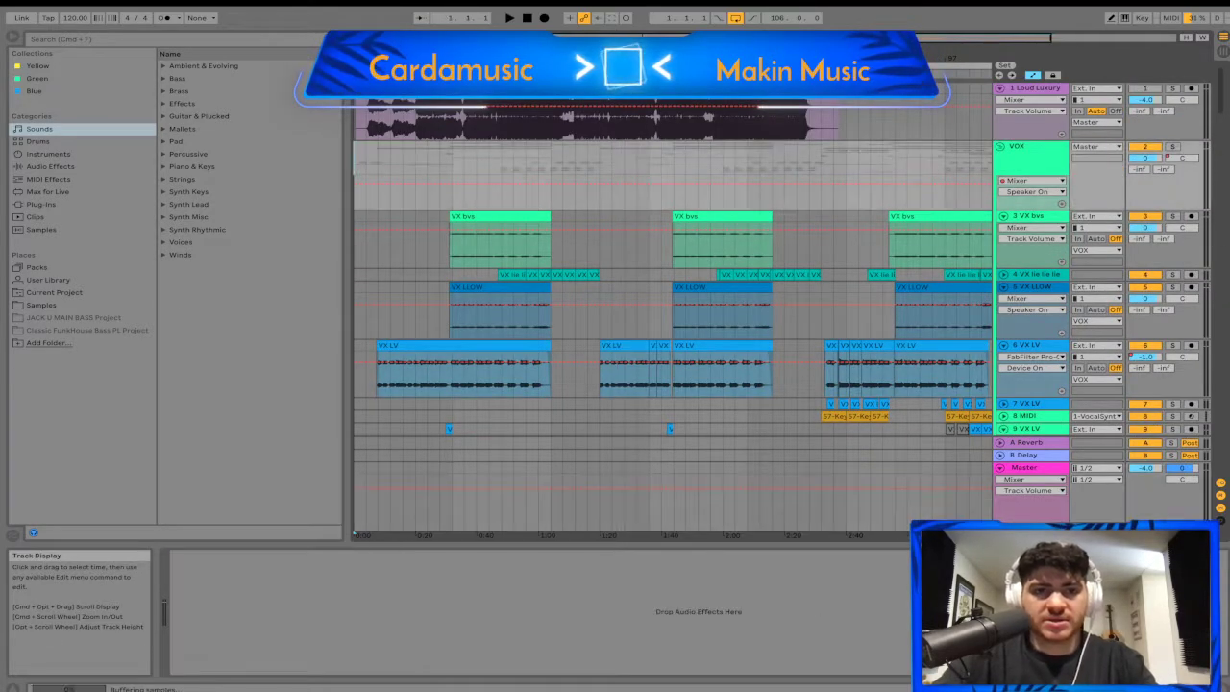
pyautogui.moveTo(357, 58)
pyautogui.mouseDown()
pyautogui.moveTo(357, 93)
pyautogui.moveTo(357, 48)
pyautogui.mouseUp()
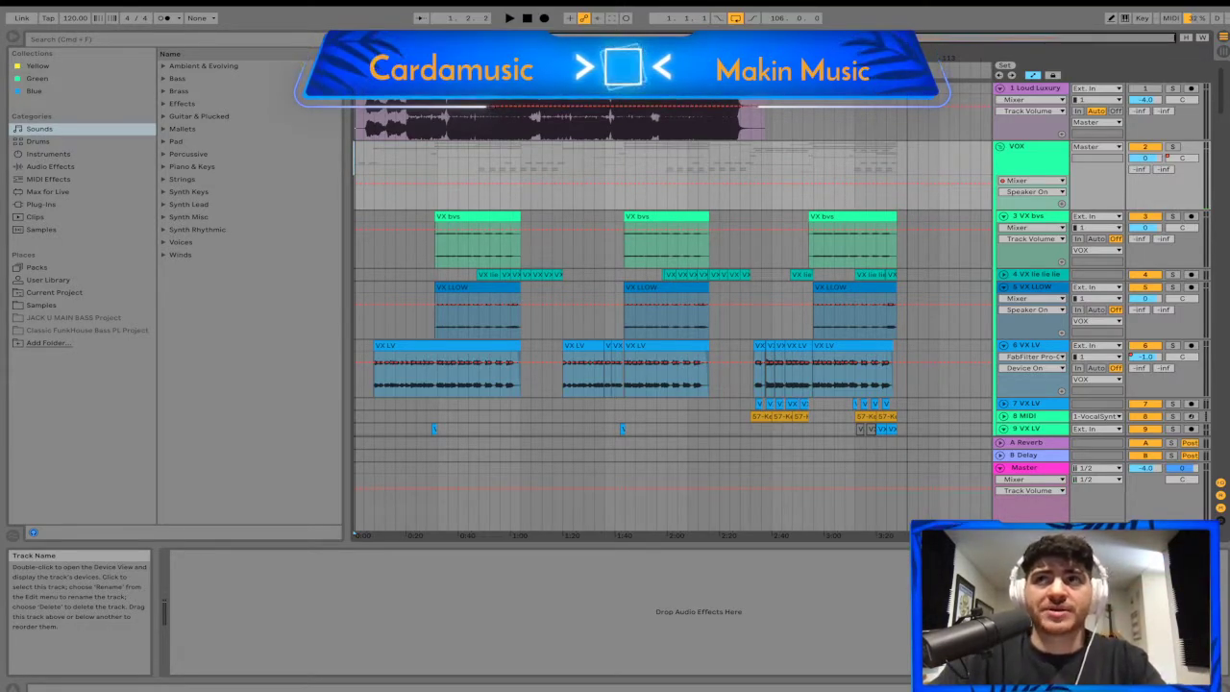
pyautogui.click(385, 159)
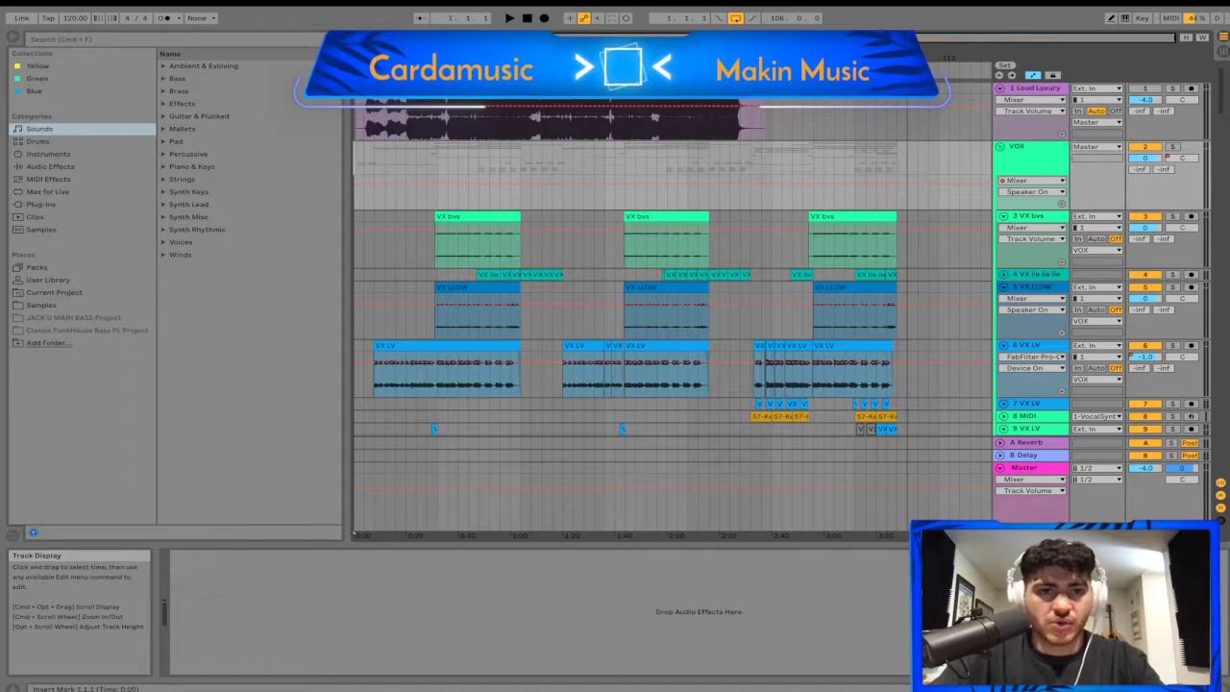
pyautogui.moveTo(359, 57); pyautogui.dragTo(358, 125)
pyautogui.scroll(-2, 673, 307)
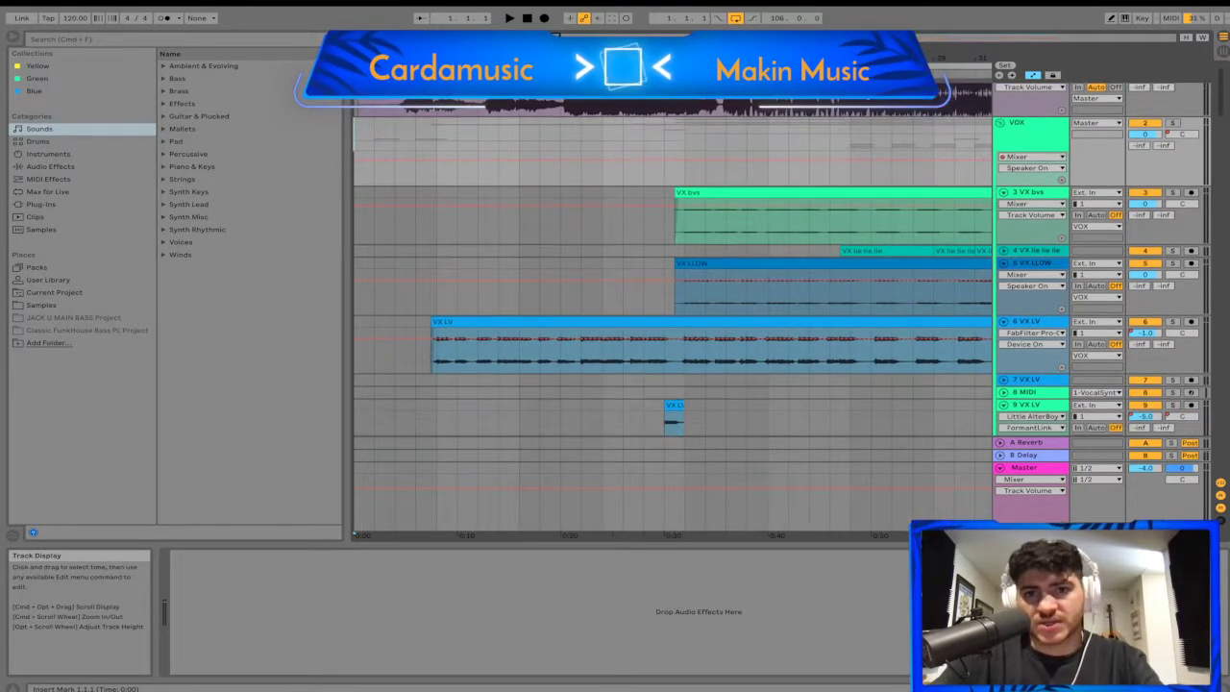
pyautogui.moveTo(481, 57); pyautogui.dragTo(481, 14)
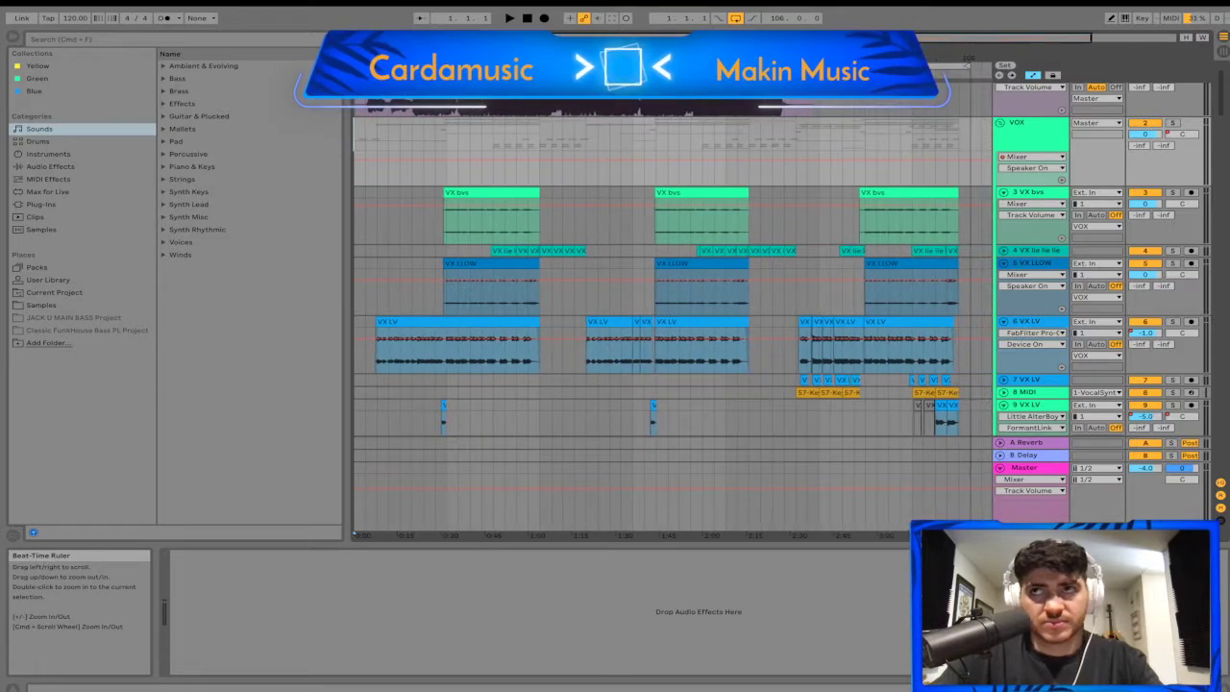
# - Solo the VOX group and play it from the start of the lead vocal
pyautogui.click(1020, 123)
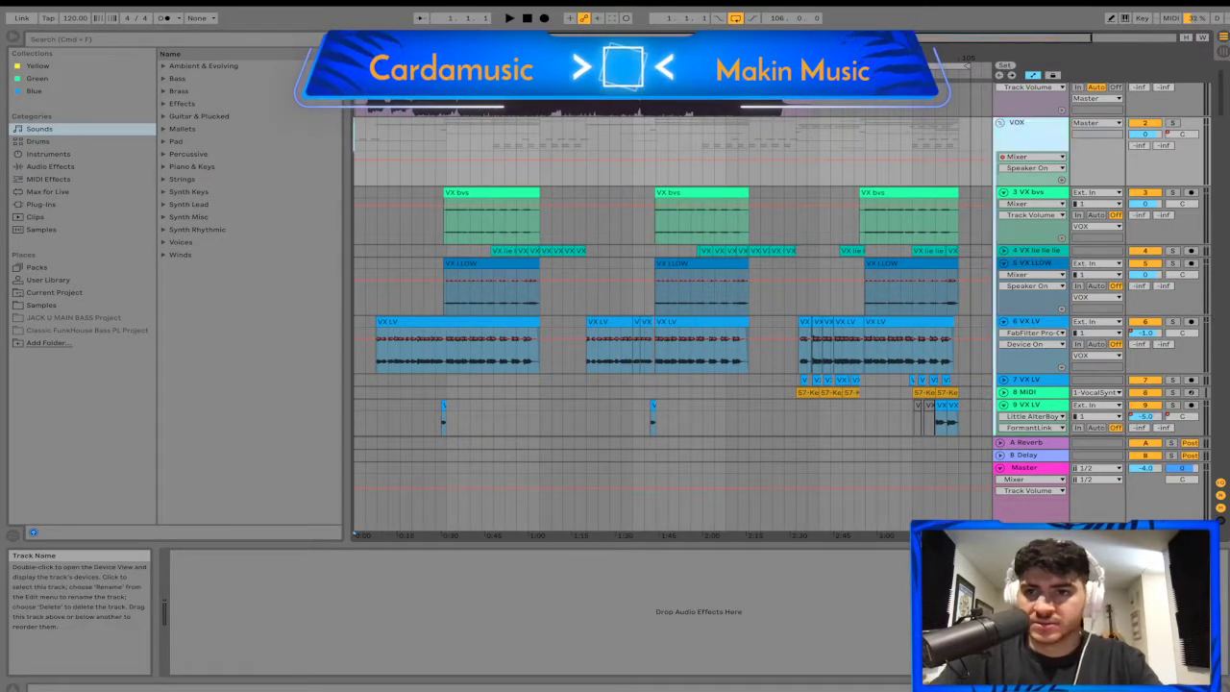
pyautogui.click(1032, 192)
pyautogui.click(1023, 124)
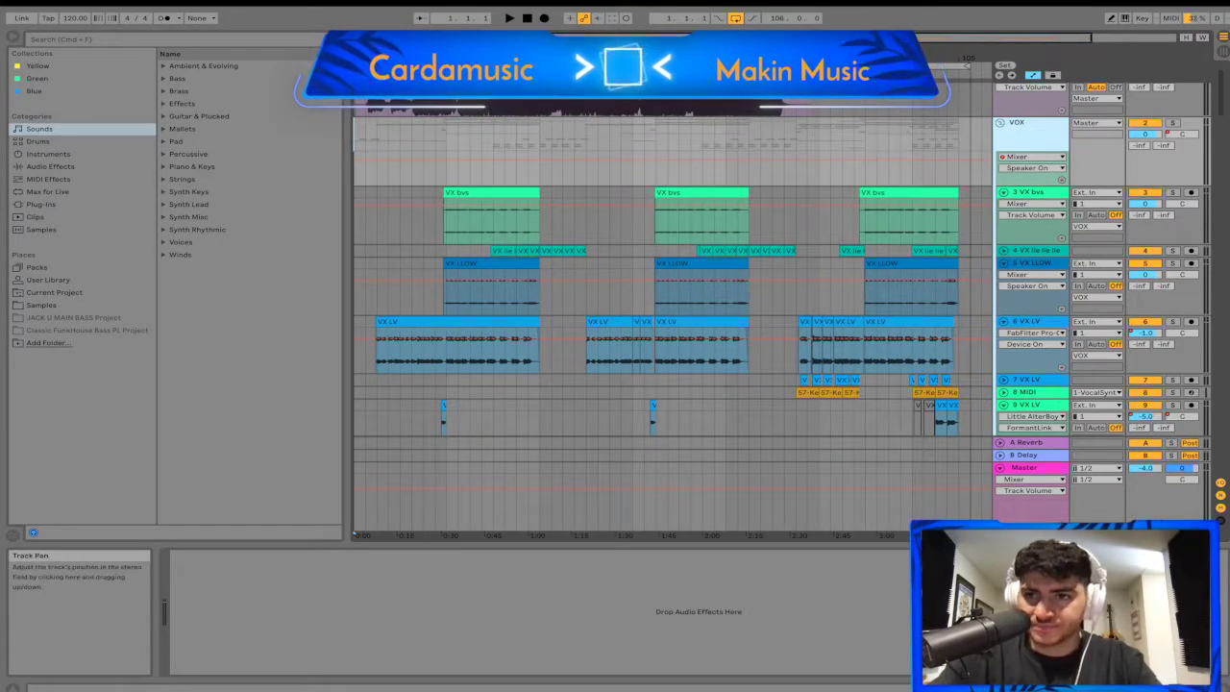
pyautogui.click(1173, 123)
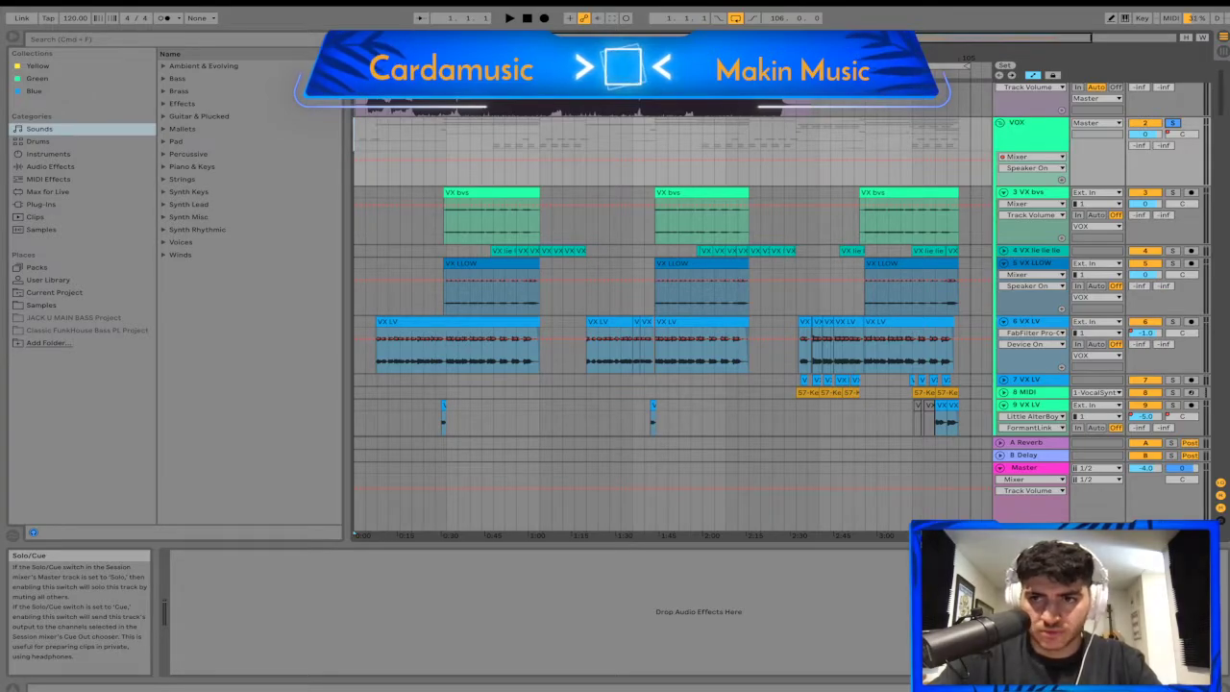
pyautogui.moveTo(384, 59); pyautogui.dragTo(380, 147)
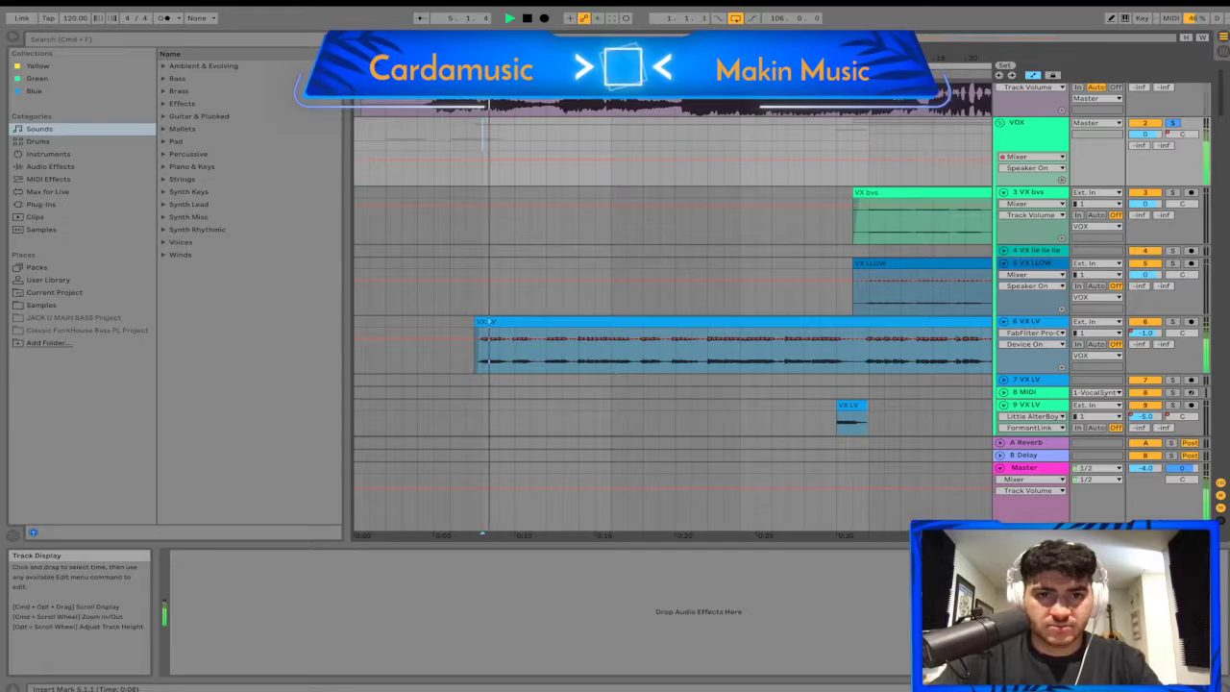
# - Restart playback just before the first lead vocal clip and solo the 6 VX LV track
pyautogui.click(466, 251)
pyautogui.scroll(-3, 673, 289)
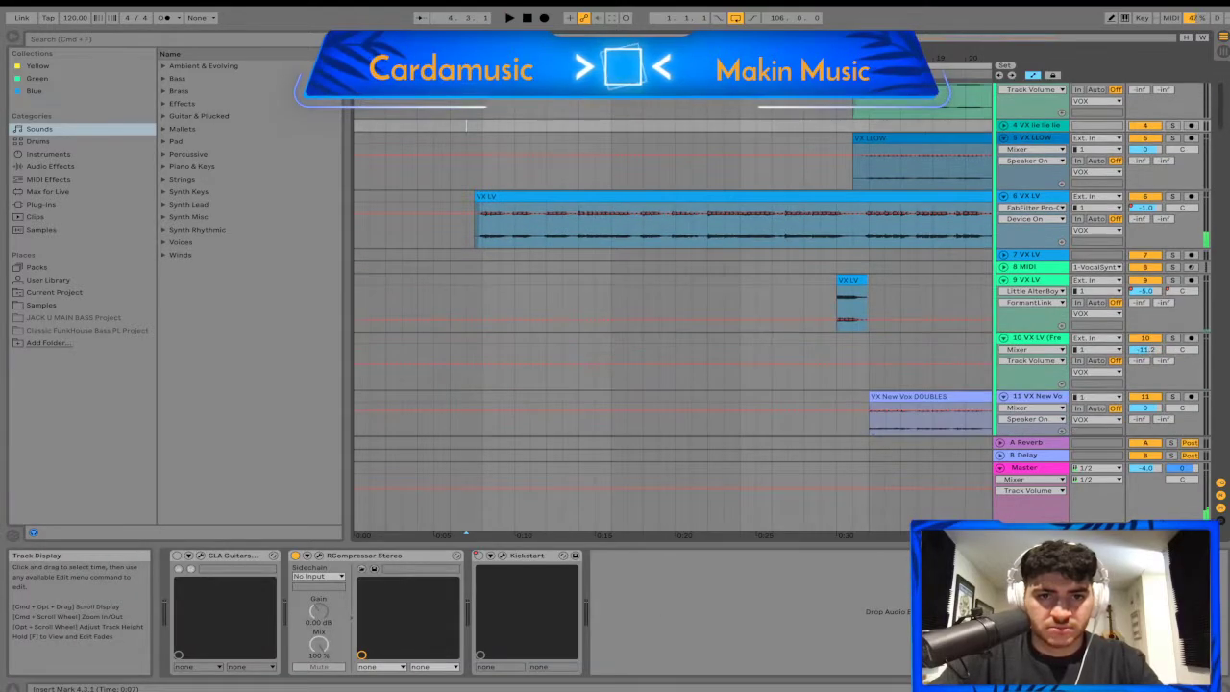
pyautogui.click(457, 168)
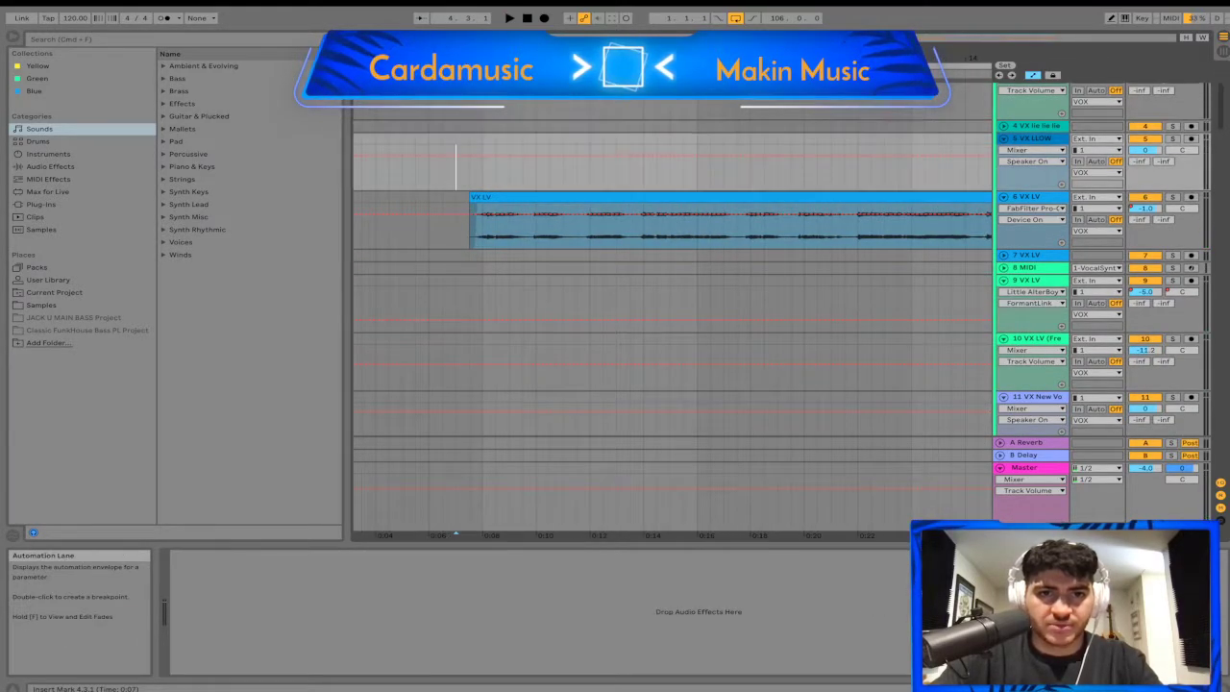
pyautogui.press('space')
pyautogui.click(1029, 197)
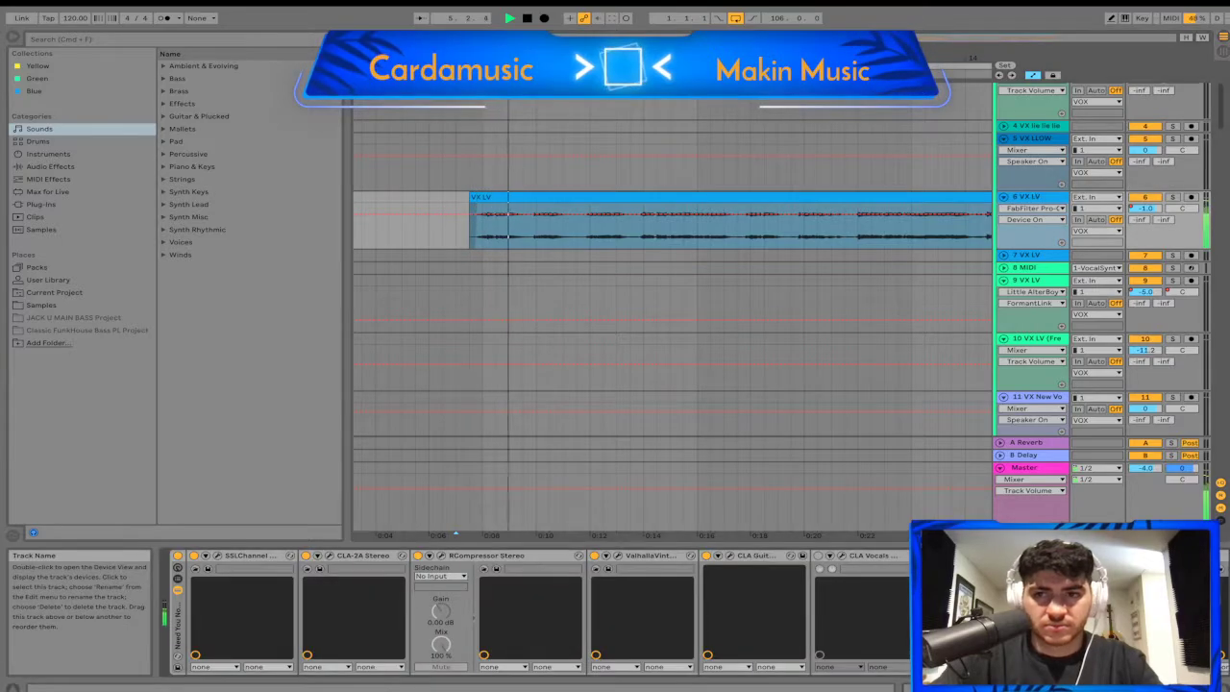
pyautogui.click(1172, 196)
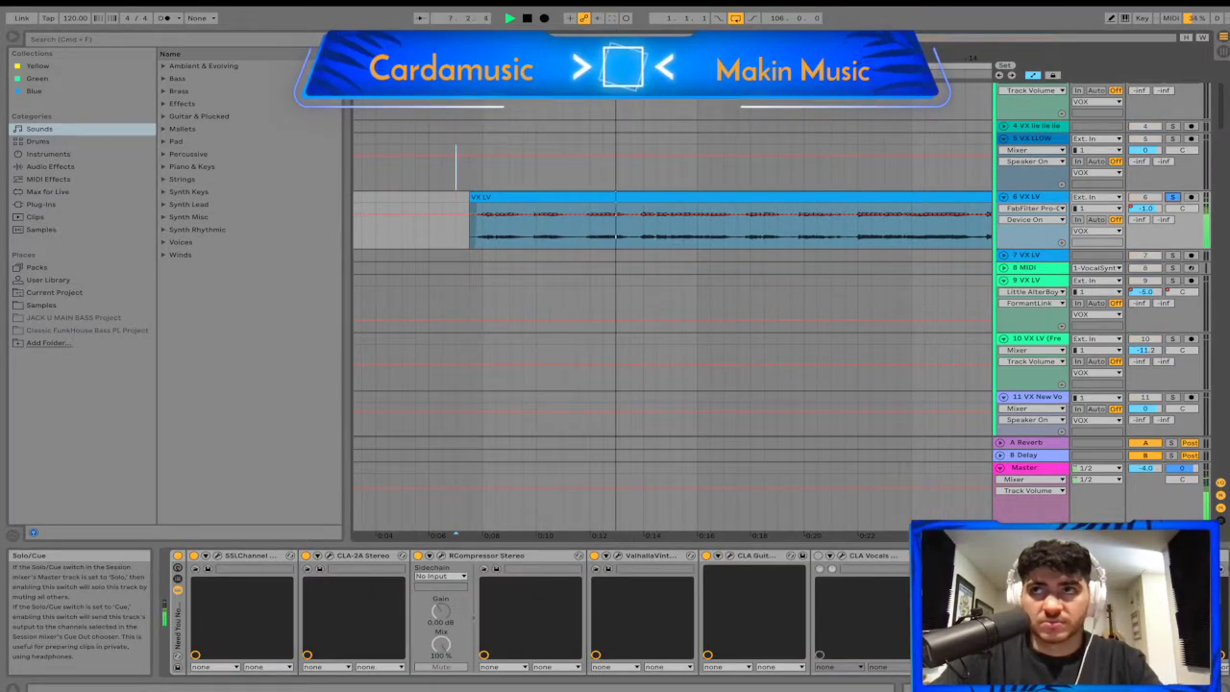
# - Bypass the lead vocal's Need You Now effect chain and play the unprocessed vocal
pyautogui.hscroll(2, 728, 227)
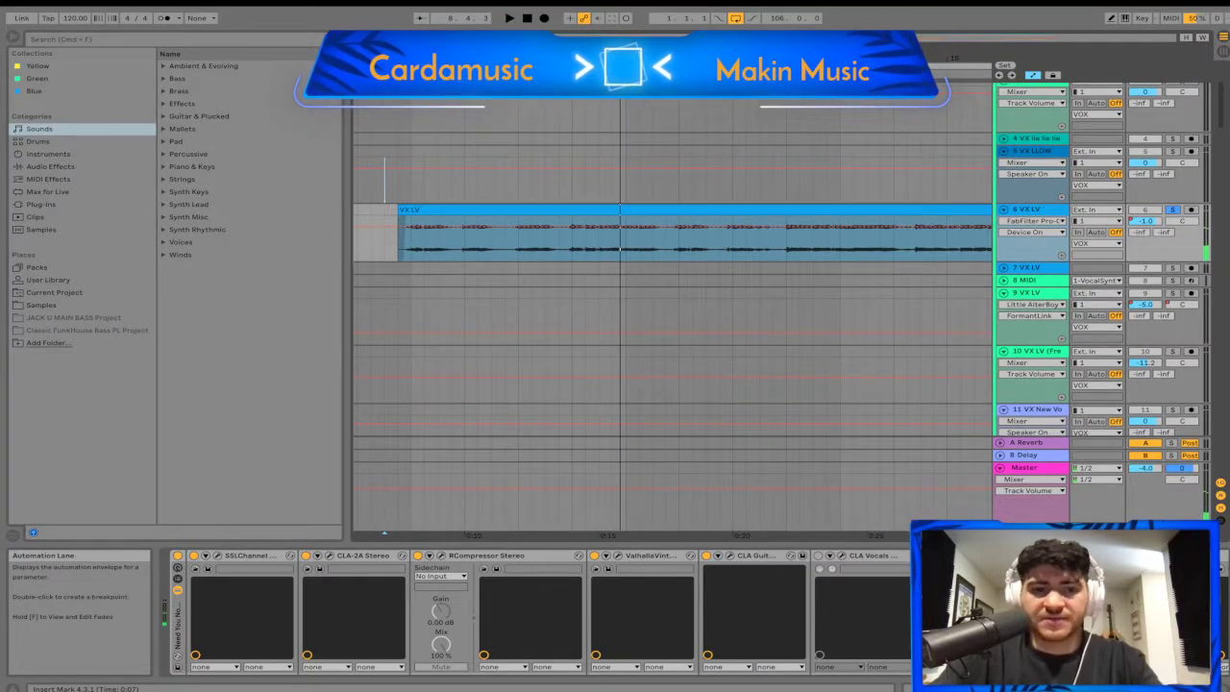
pyautogui.click(178, 556)
pyautogui.press('space')
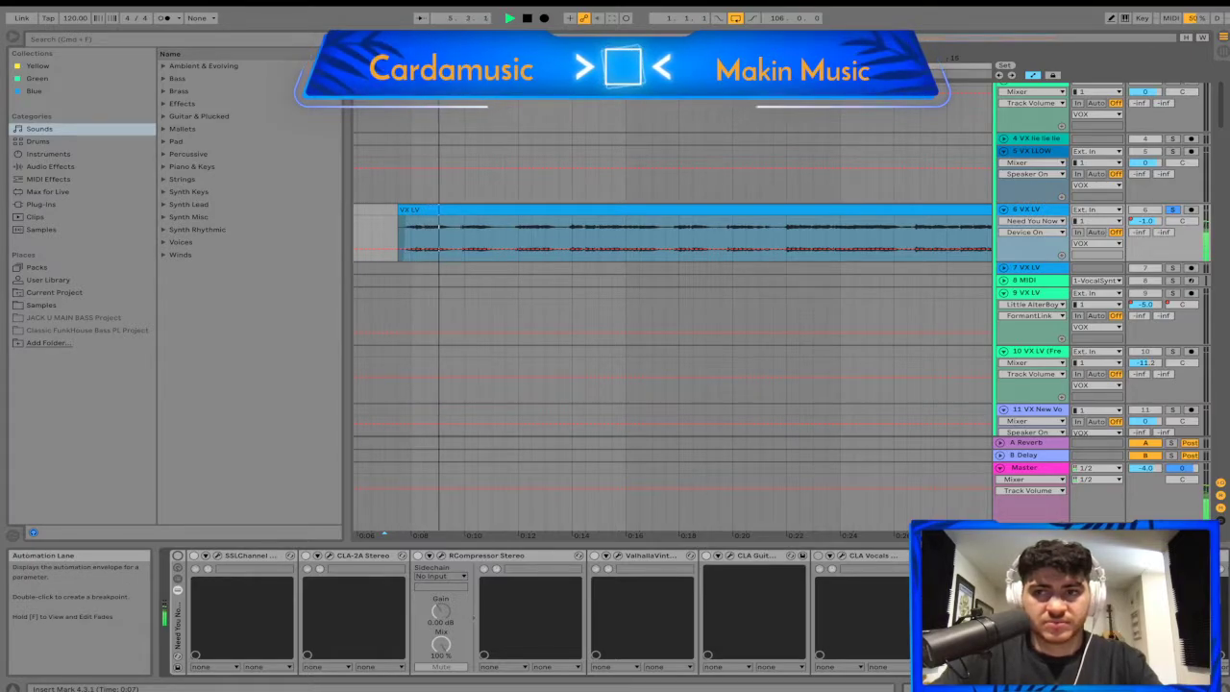
# - Stop playback, check the L2 limiter on the Master track and reset the Master volume to 0
pyautogui.click(1026, 468)
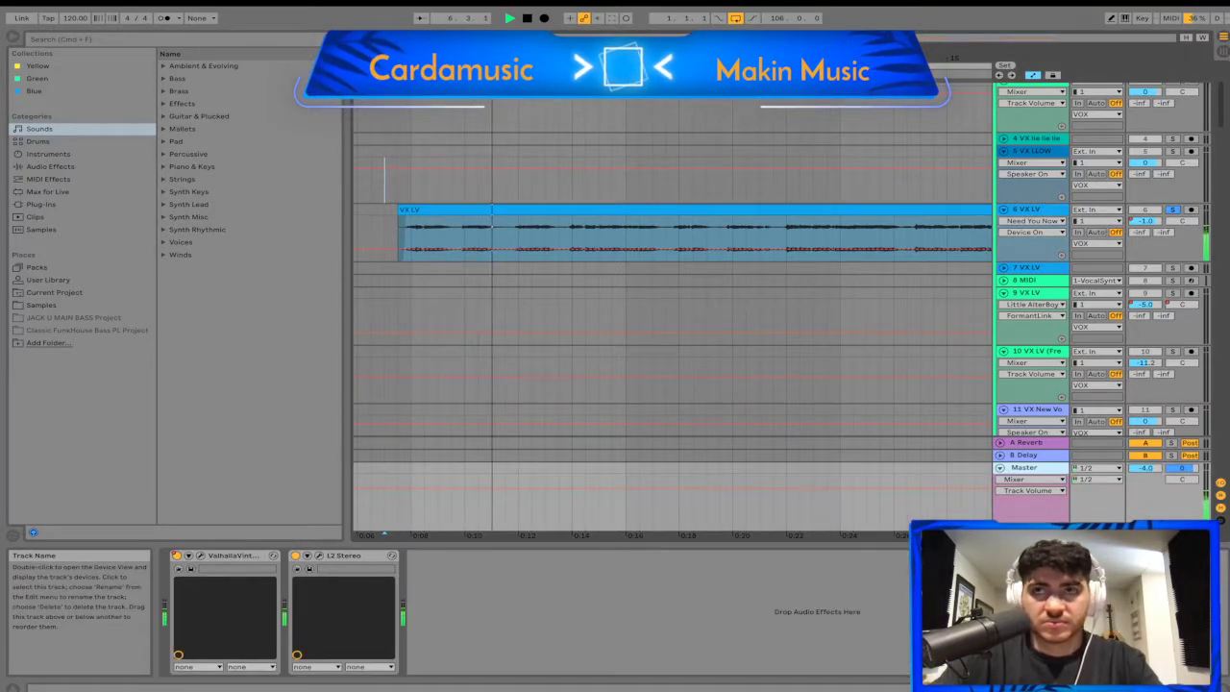
pyautogui.press('space')
pyautogui.click(319, 555)
pyautogui.click(319, 556)
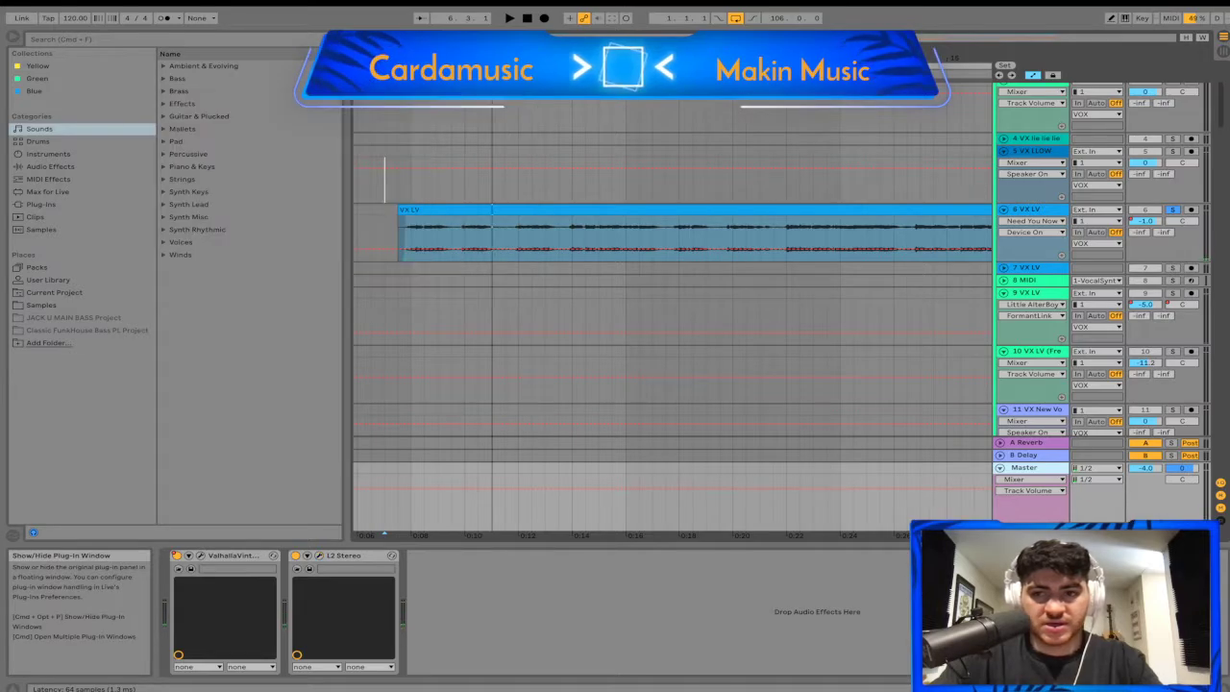
pyautogui.doubleClick(1145, 468)
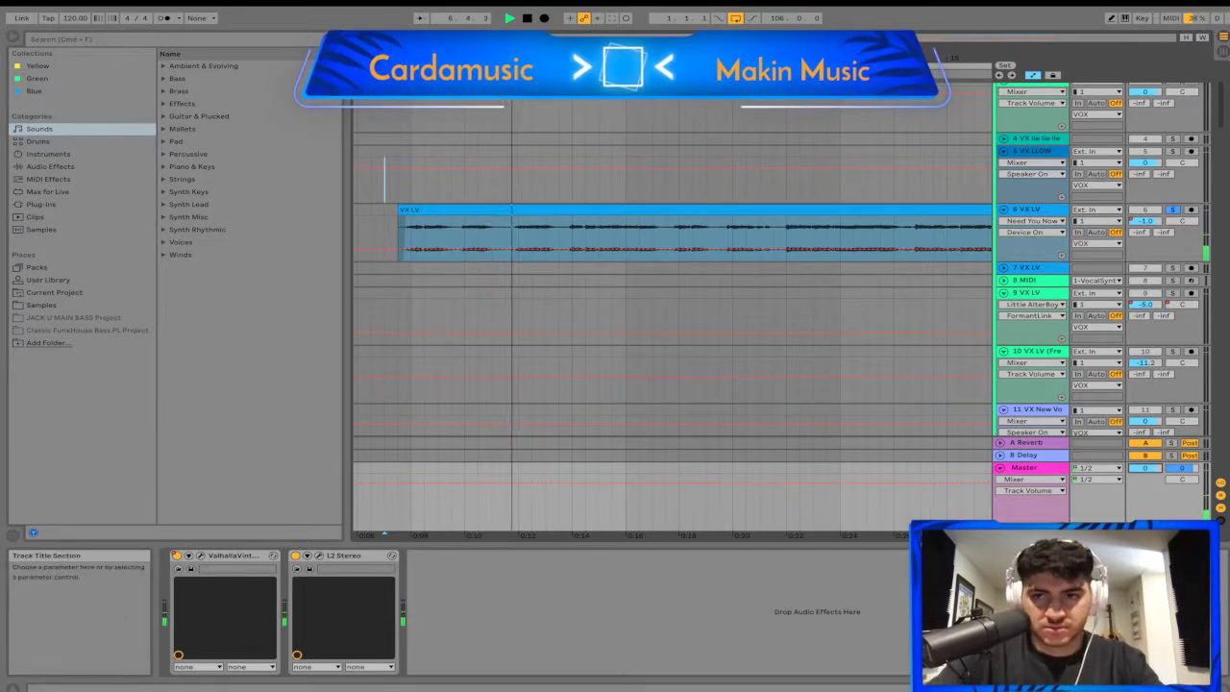
# - Return to the 6 VX LV track's devices and inspect the high-pass filter in its SSLChannel plug-in
pyautogui.click(1028, 209)
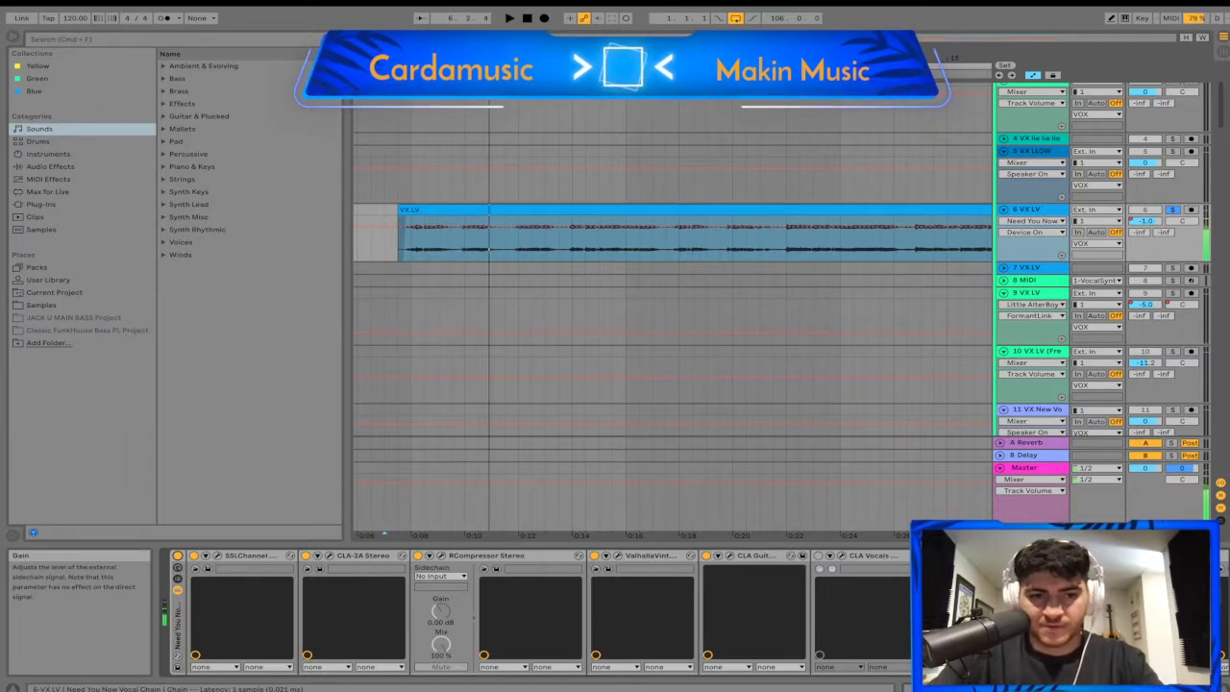
pyautogui.click(205, 556)
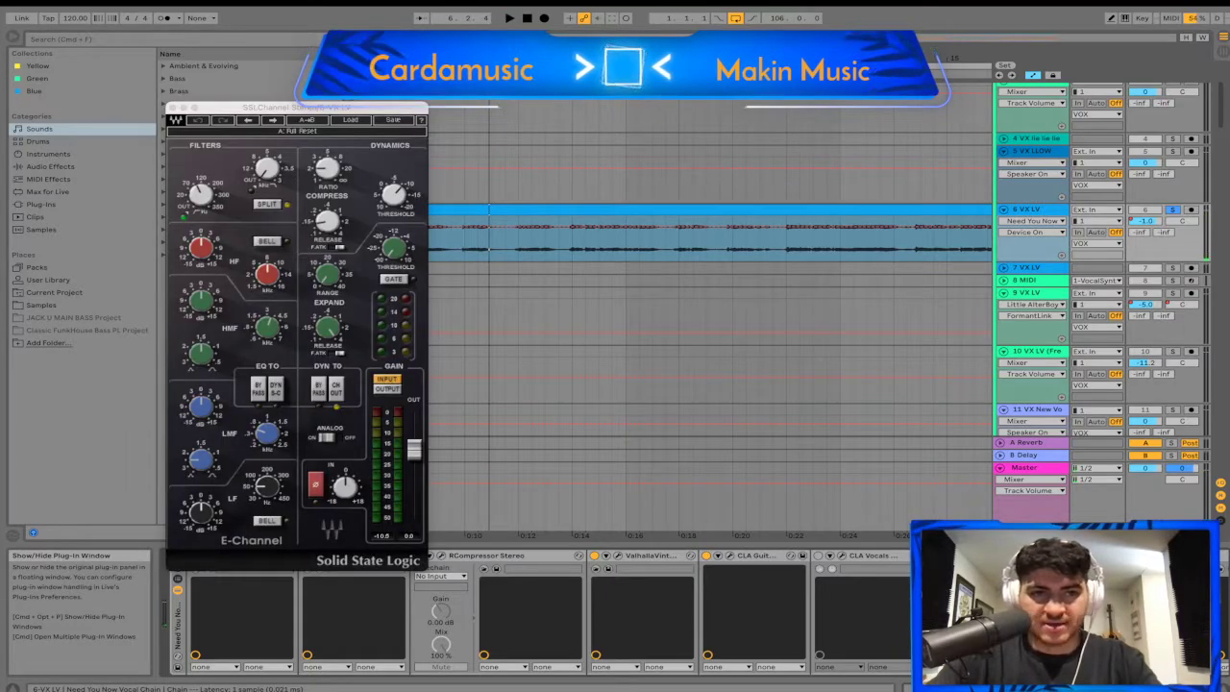
pyautogui.click(200, 193)
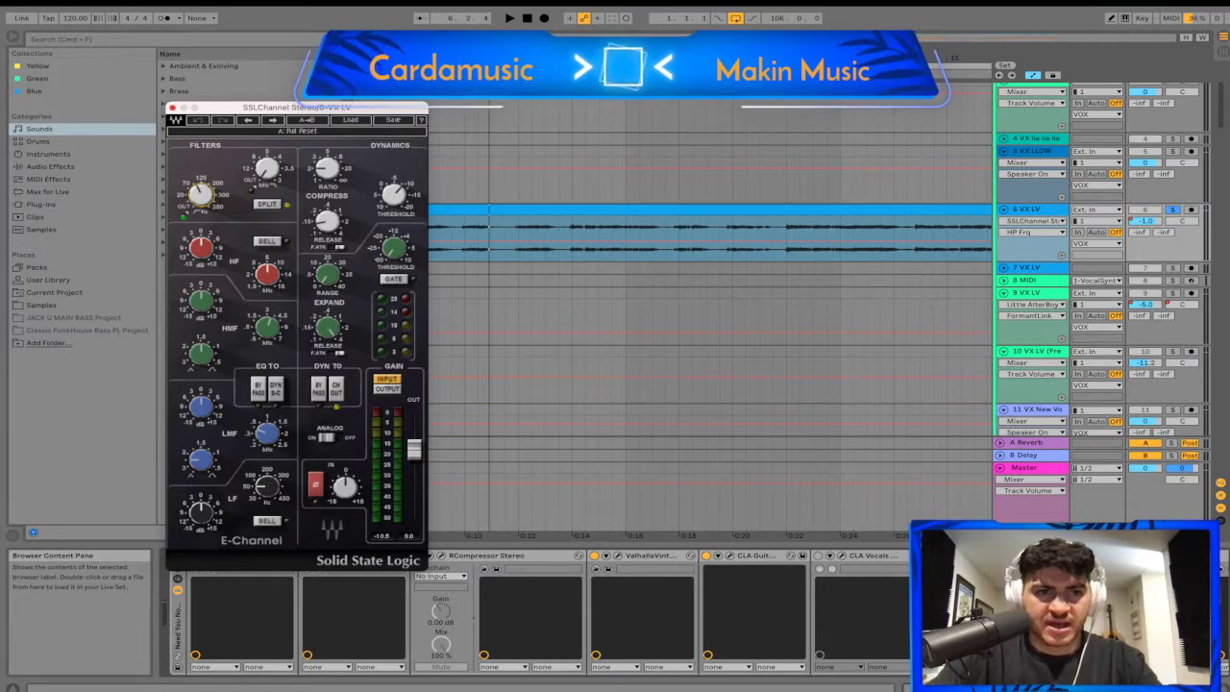
pyautogui.click(173, 108)
# - Inspect the lead vocal's CLA-2A, RCompressor and ValhallaVintageVerb plug-in settings one after another
pyautogui.click(329, 555)
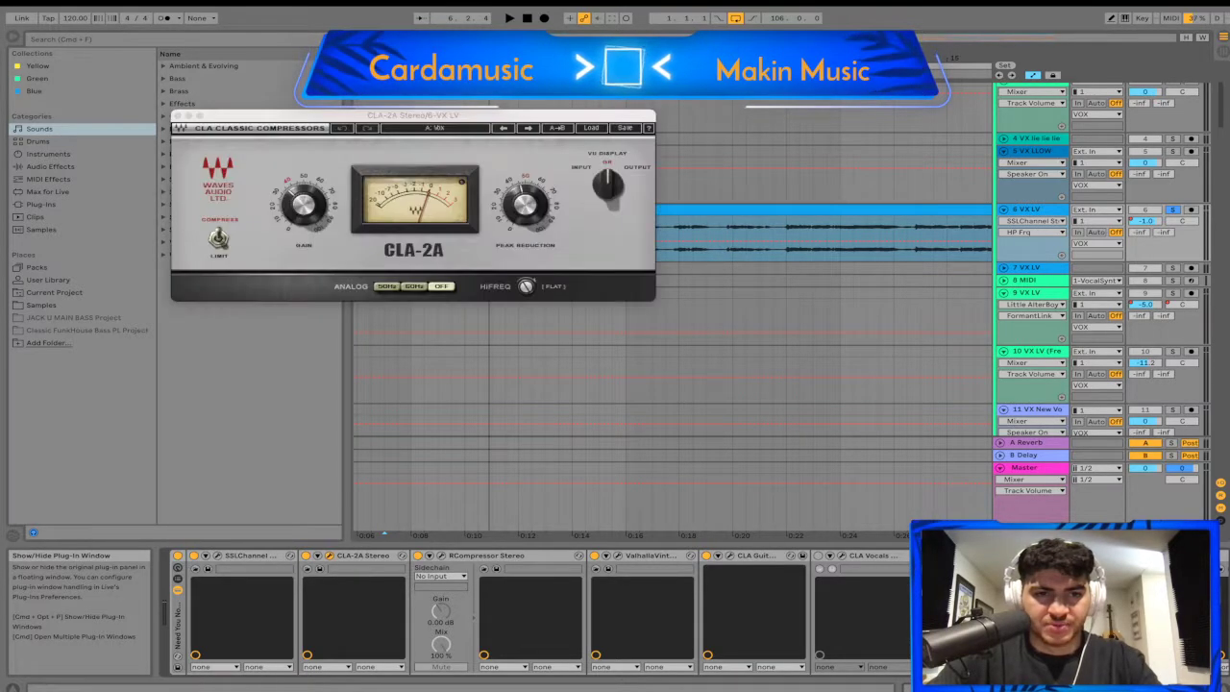
pyautogui.click(177, 115)
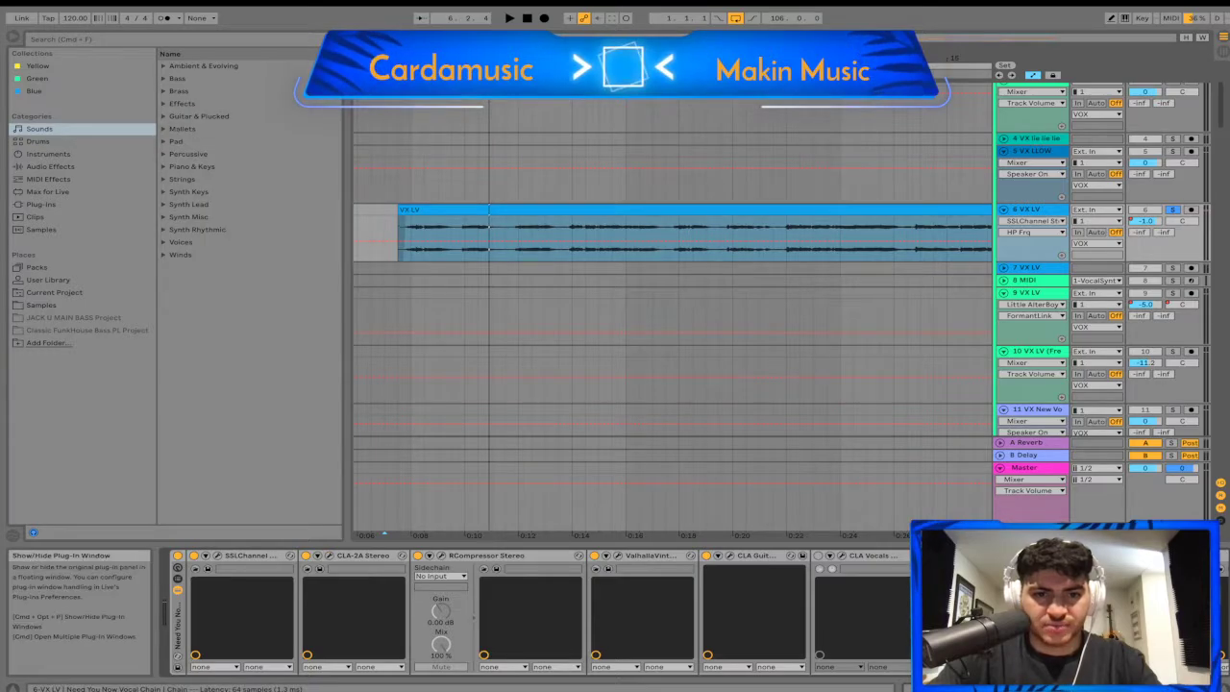
pyautogui.click(442, 555)
pyautogui.click(181, 123)
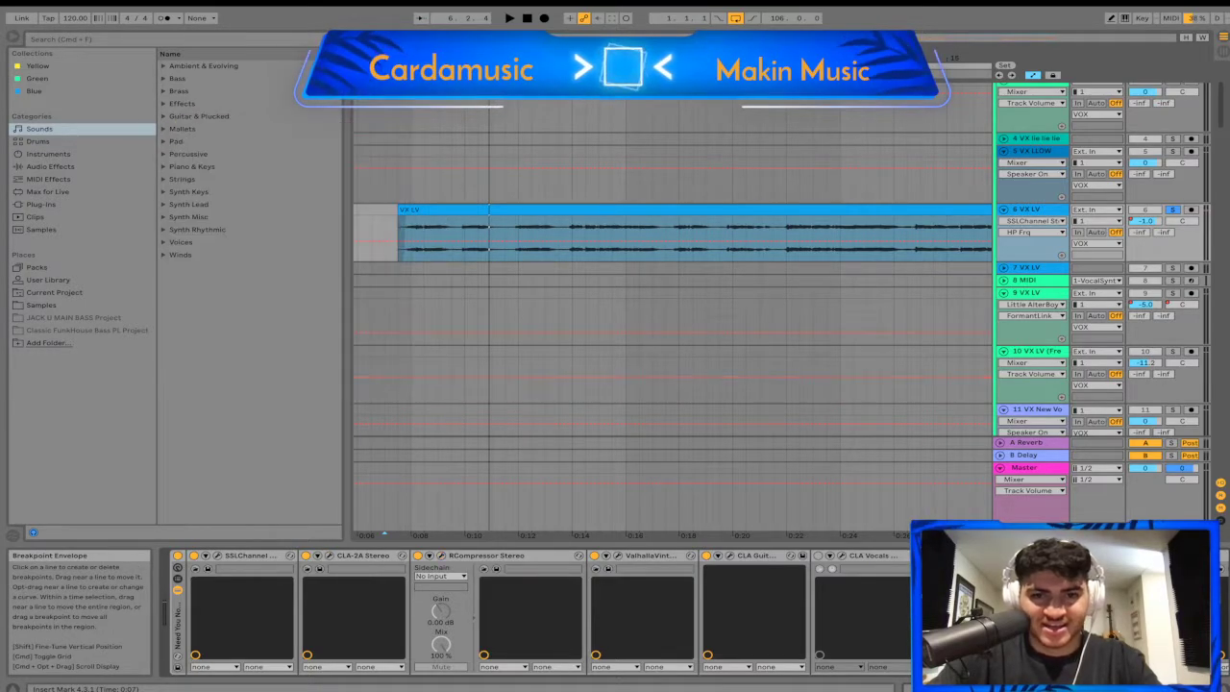
pyautogui.click(618, 556)
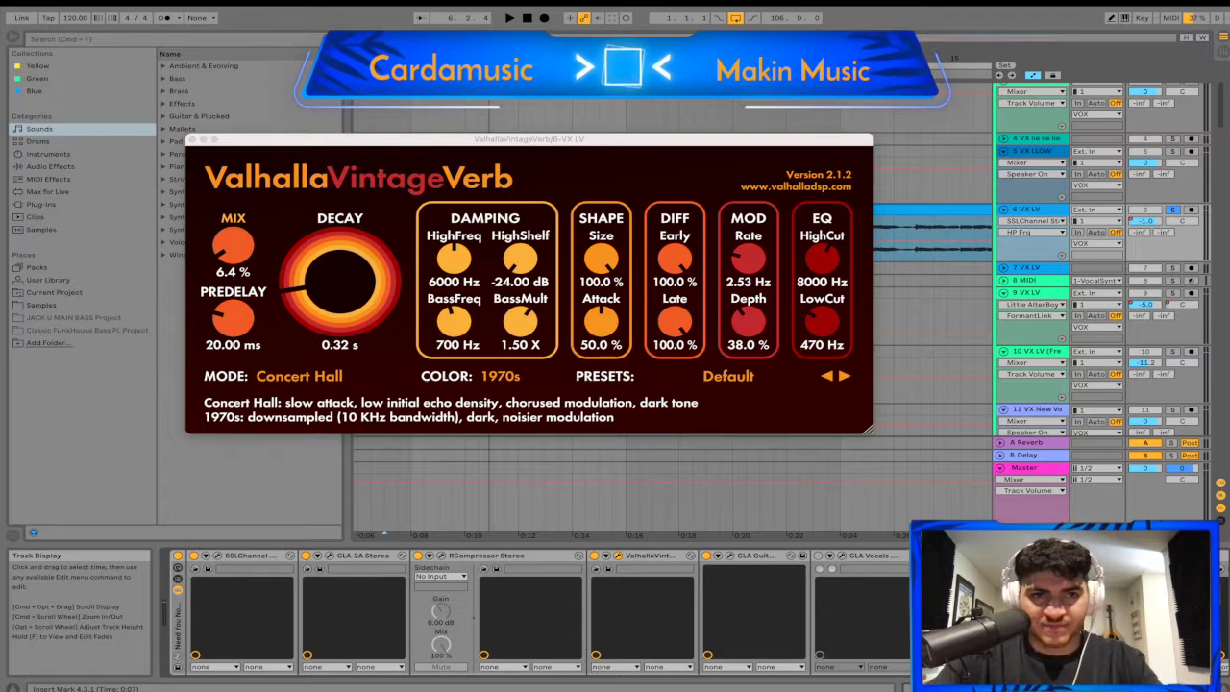
pyautogui.click(192, 139)
# - Open CLA Guitars on the lead vocal and compare the playing vocal with the device off and on
pyautogui.click(730, 556)
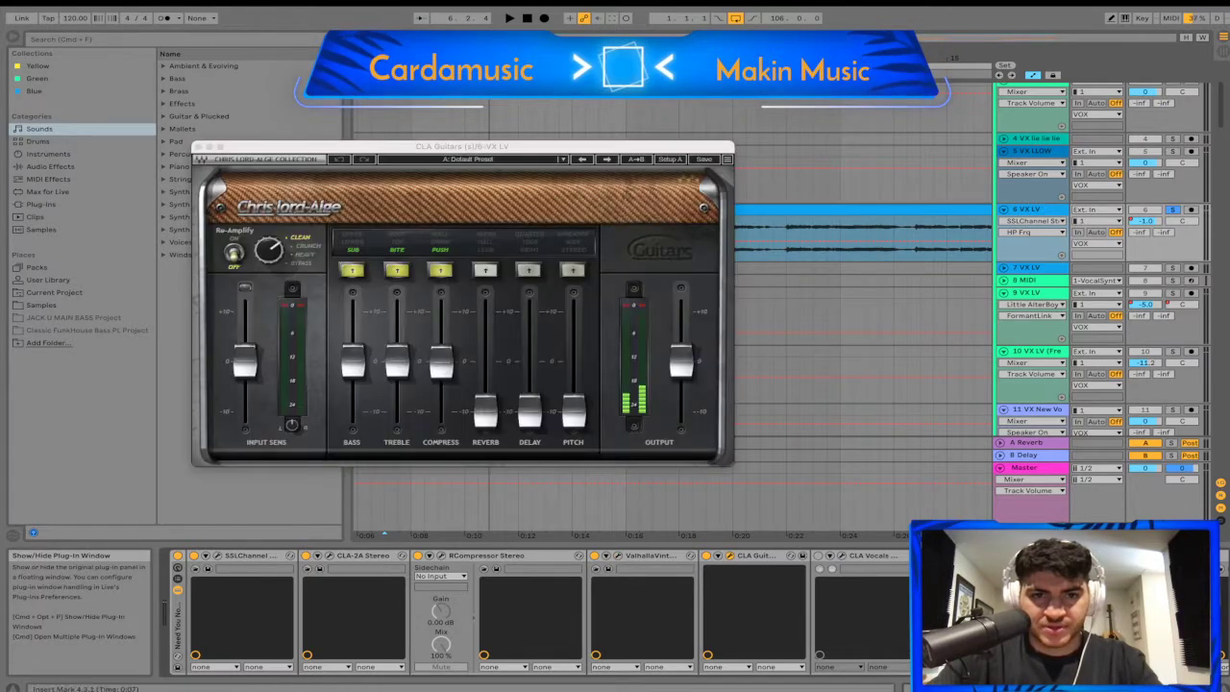
pyautogui.press('space')
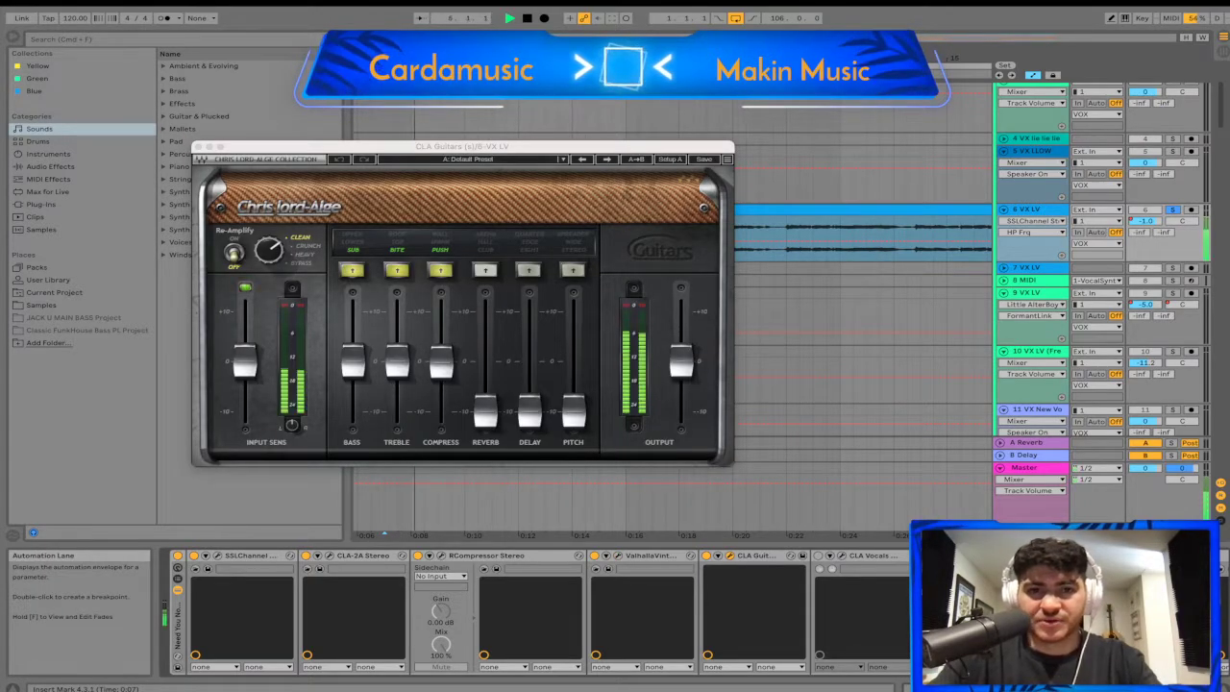
pyautogui.click(707, 555)
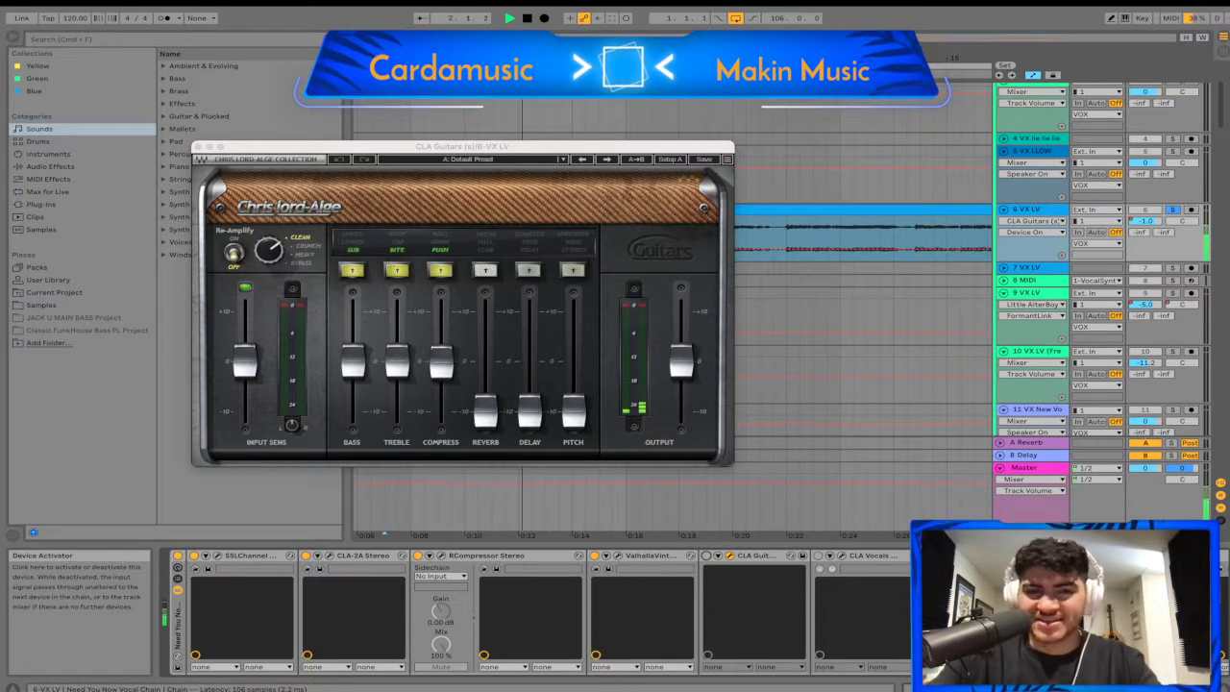
pyautogui.click(707, 556)
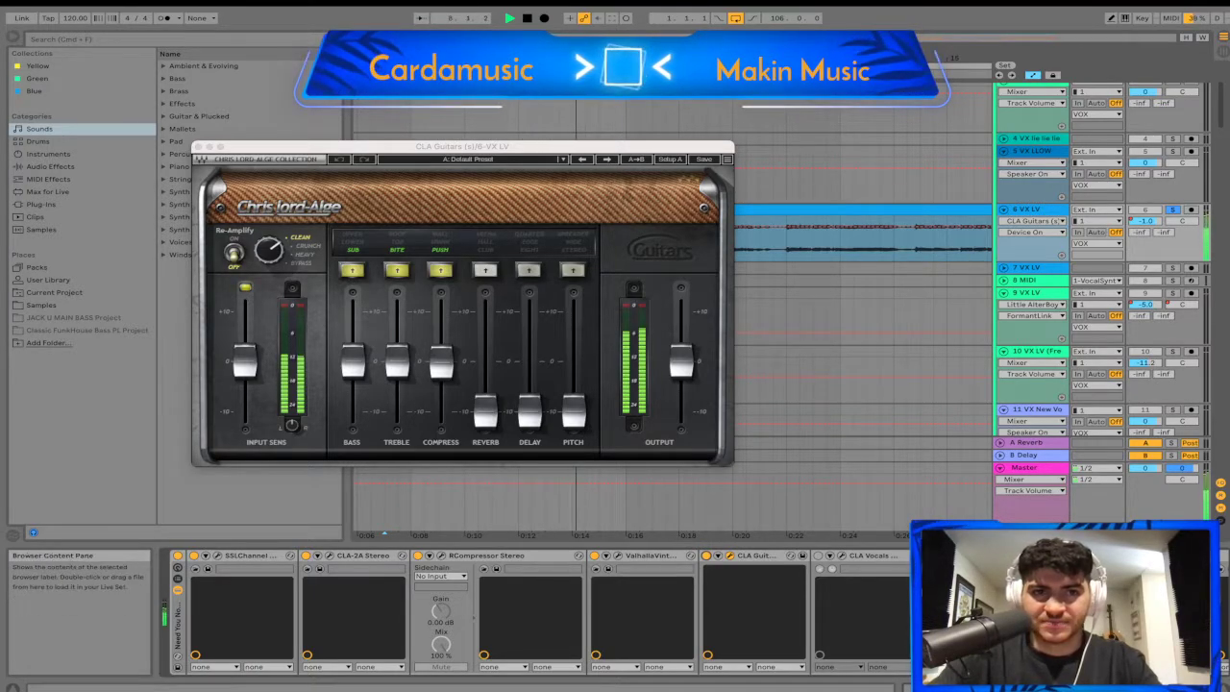
pyautogui.click(198, 147)
pyautogui.press('space')
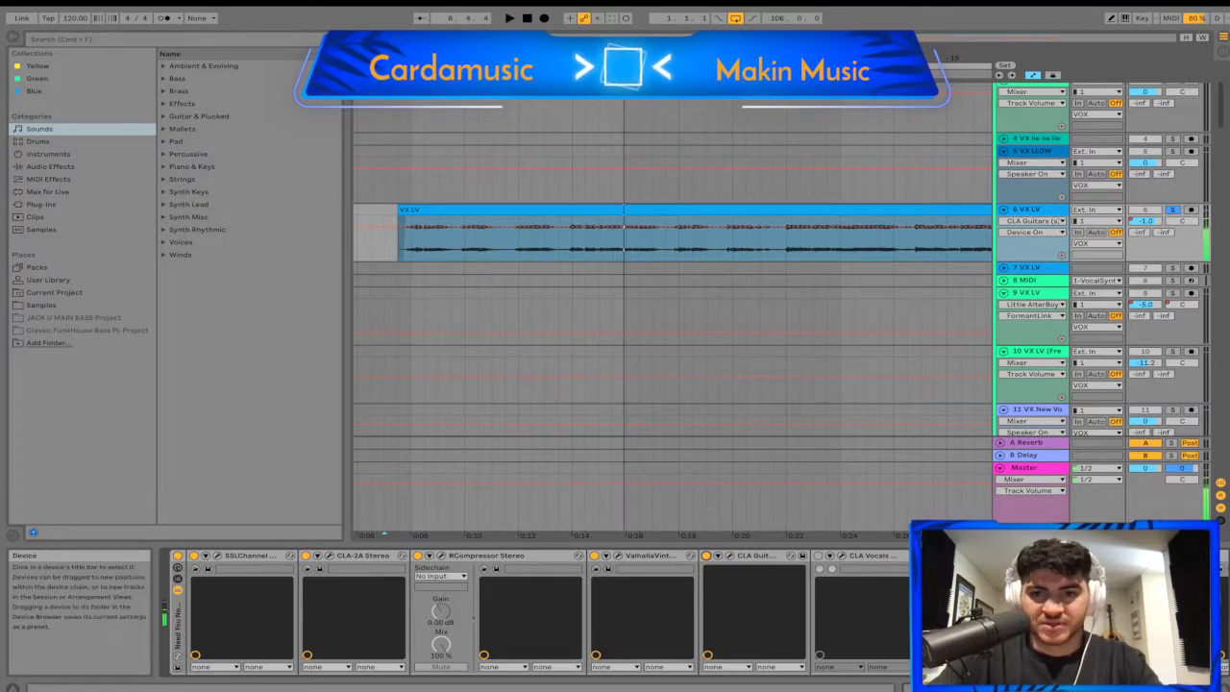
# - Open soothe2 further along the lead vocal chain and compare the playing vocal with and without it
pyautogui.hscroll(5, 538, 615)
pyautogui.hscroll(2, 538, 615)
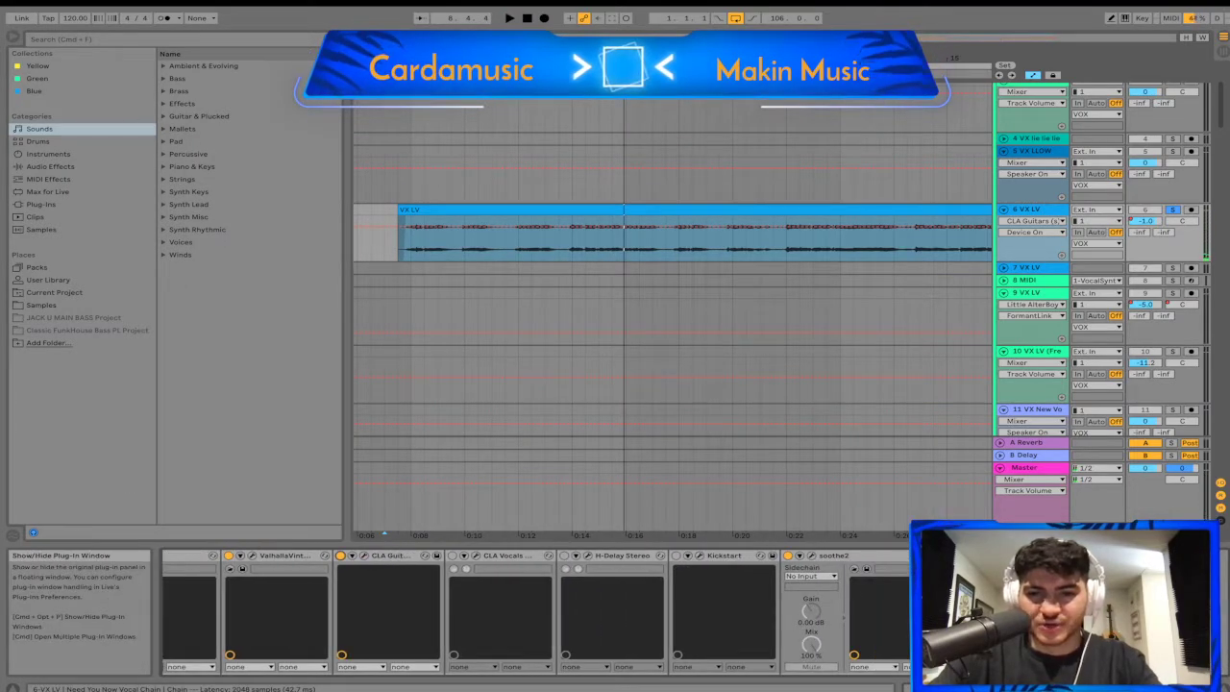
pyautogui.click(811, 555)
pyautogui.press('space')
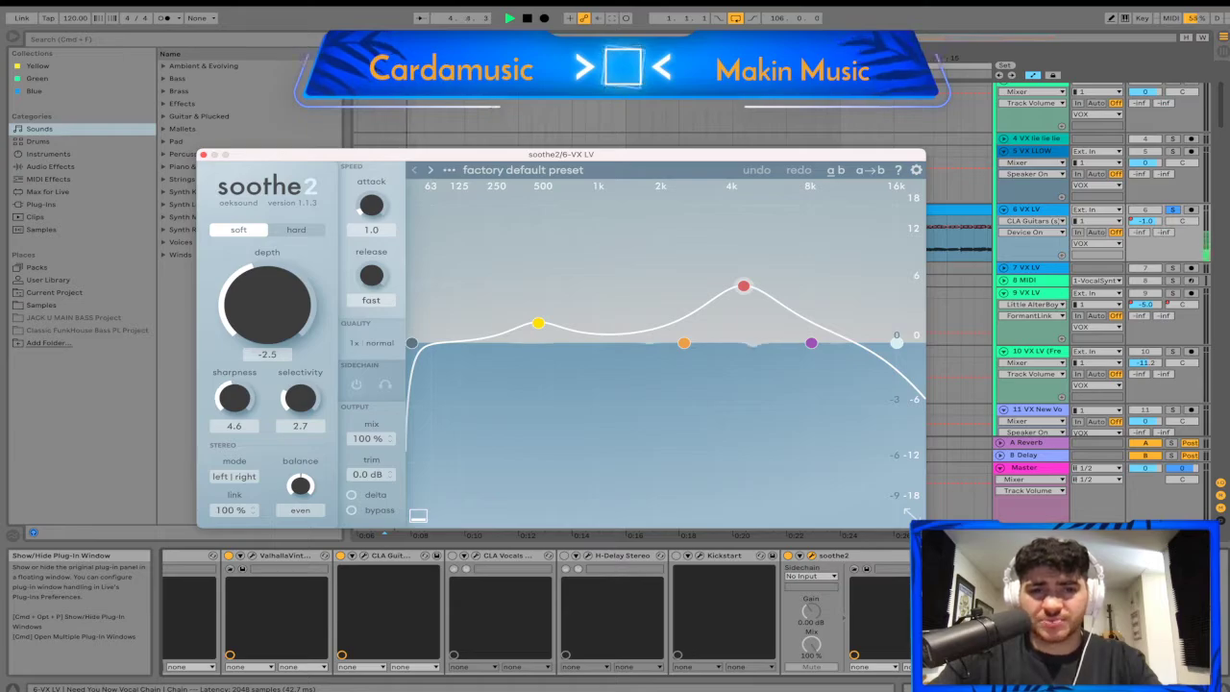
pyautogui.click(788, 555)
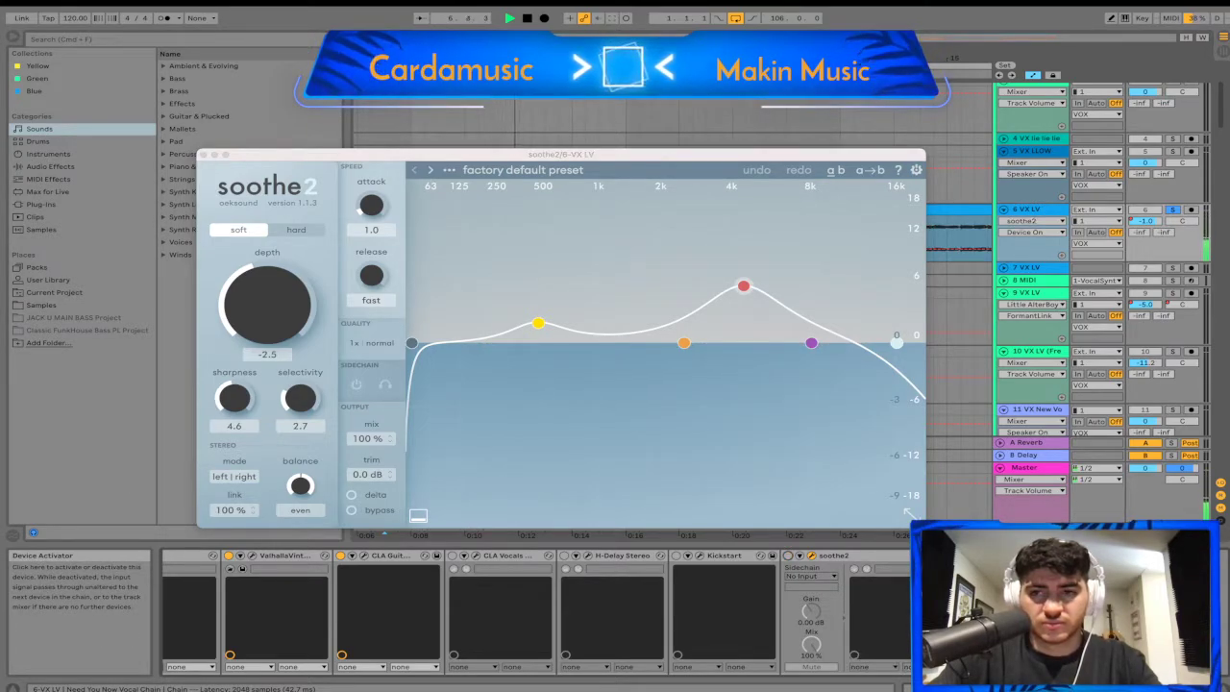
pyautogui.press('space')
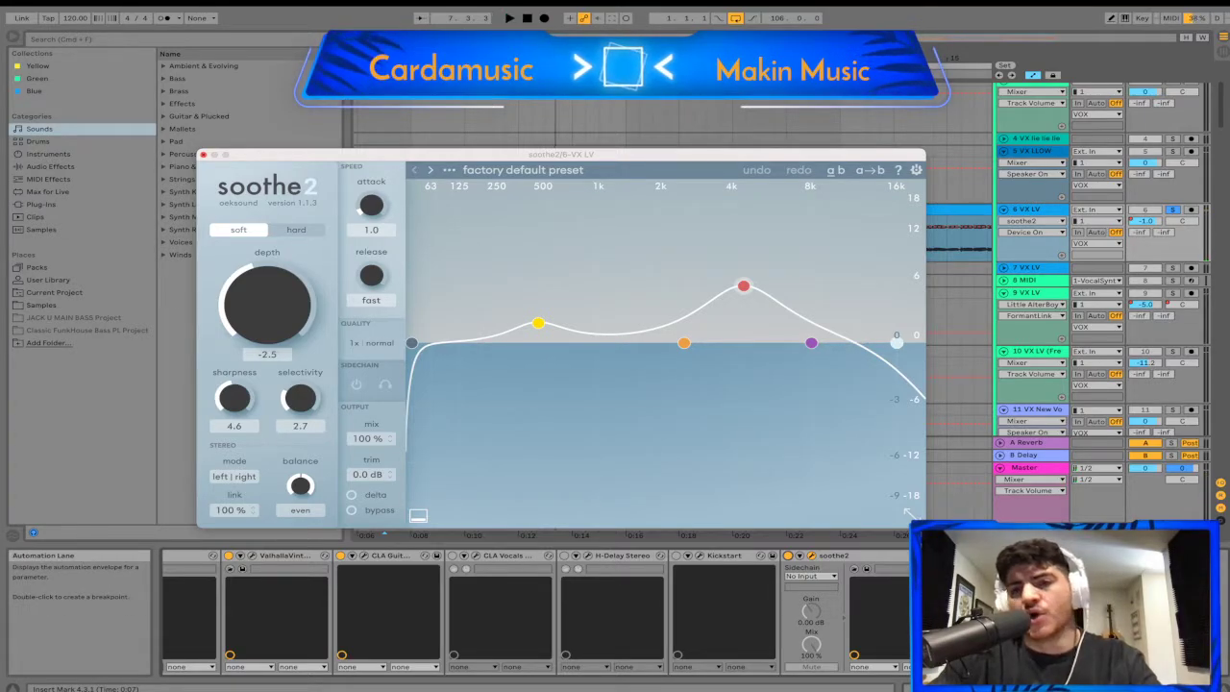
pyautogui.click(204, 155)
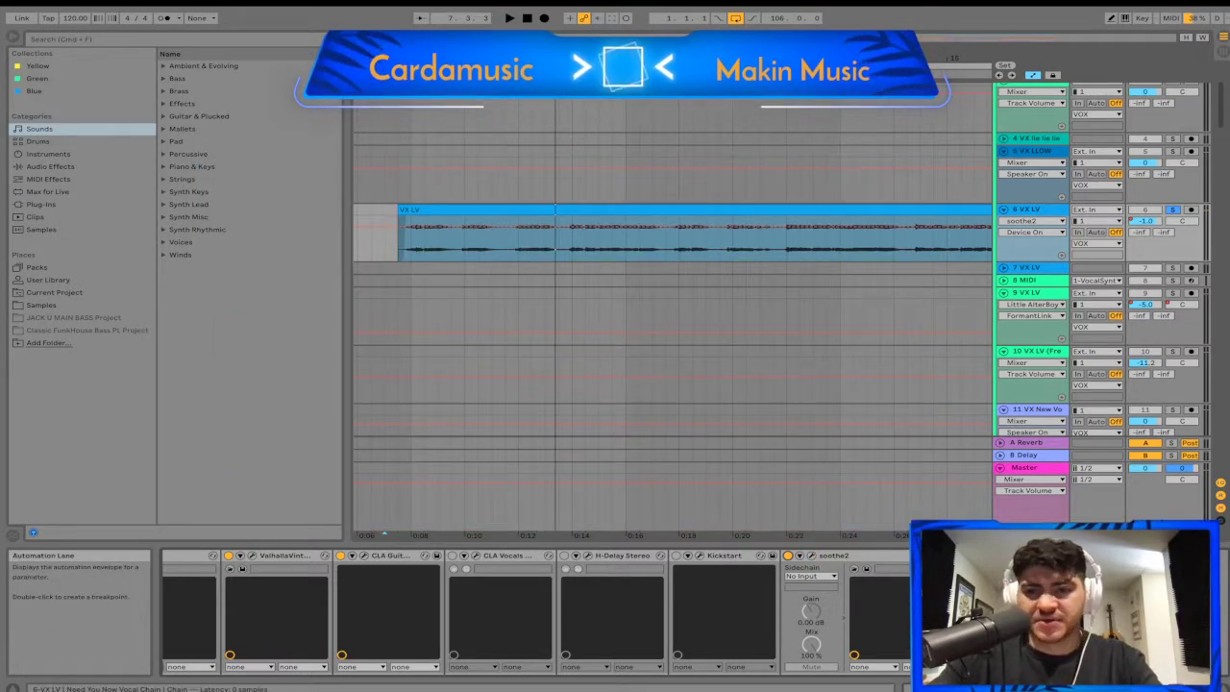
# - Inspect the FabFilter Pro-Q 3 curve that follows soothe2 in the lead vocal chain
pyautogui.click(988, 555)
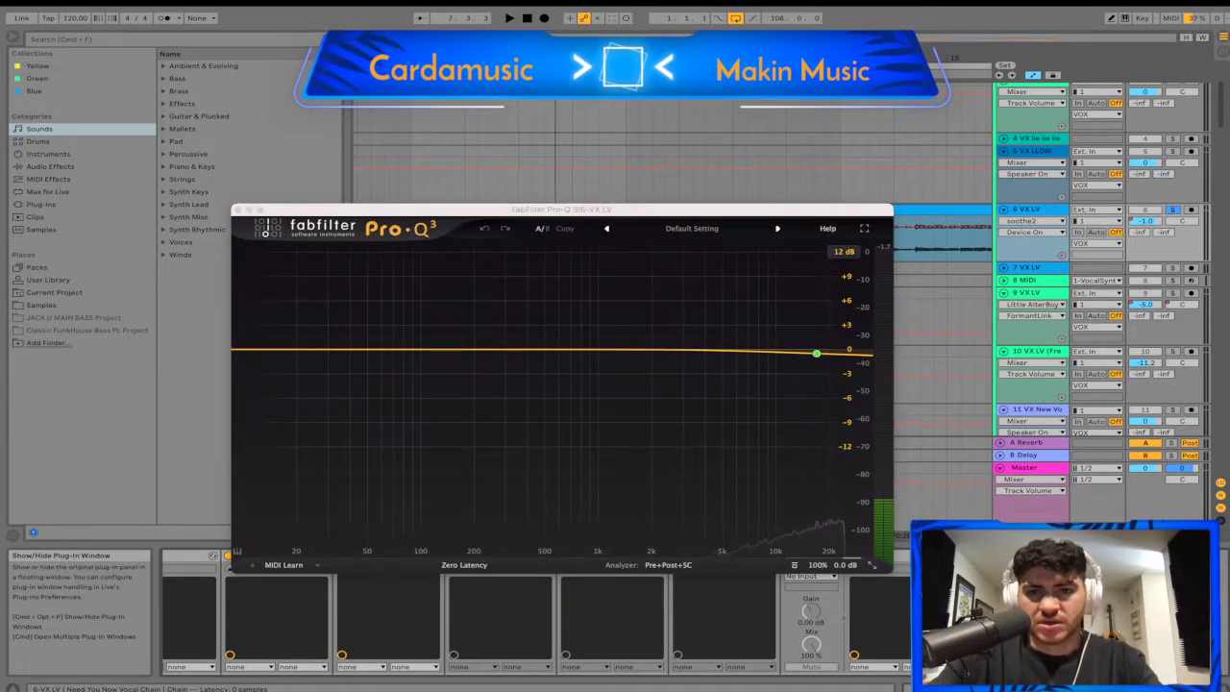
pyautogui.click(988, 555)
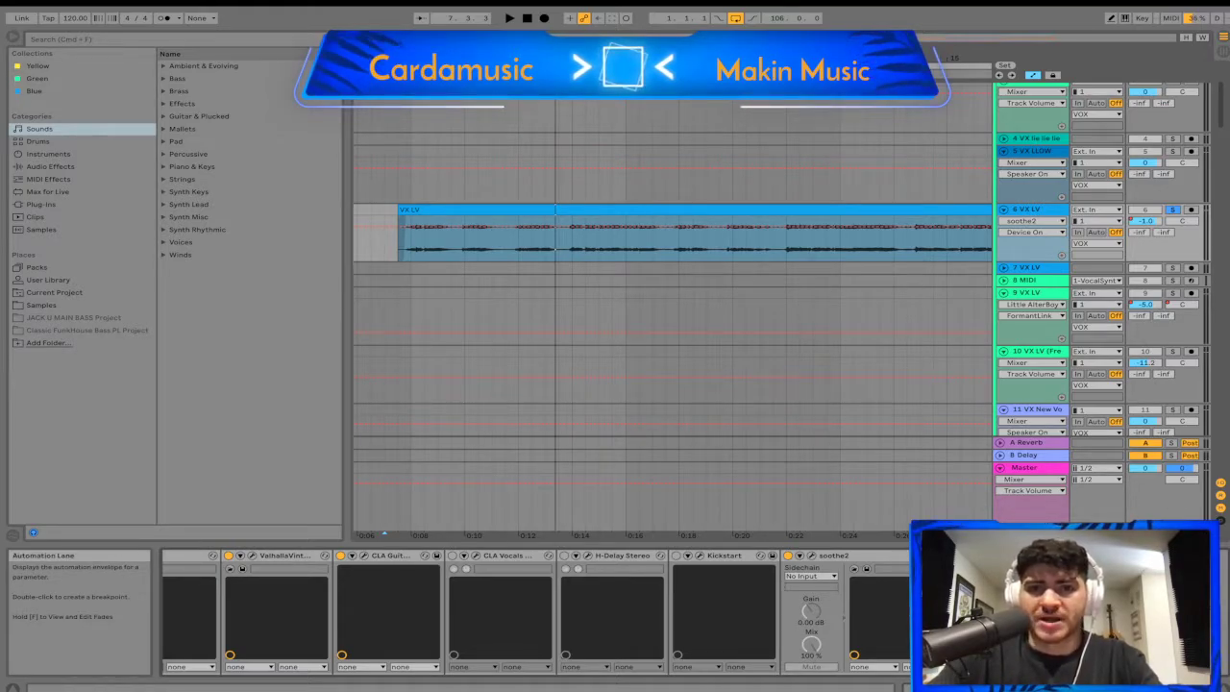
# - Move on to the VOXCUT vocal chop tracks, show track 13's devices and briefly play the song's opening
pyautogui.moveTo(383, 58)
pyautogui.mouseDown()
pyautogui.moveTo(375, 23)
pyautogui.moveTo(374, 75)
pyautogui.mouseUp()
pyautogui.scroll(-2, 481, 240)
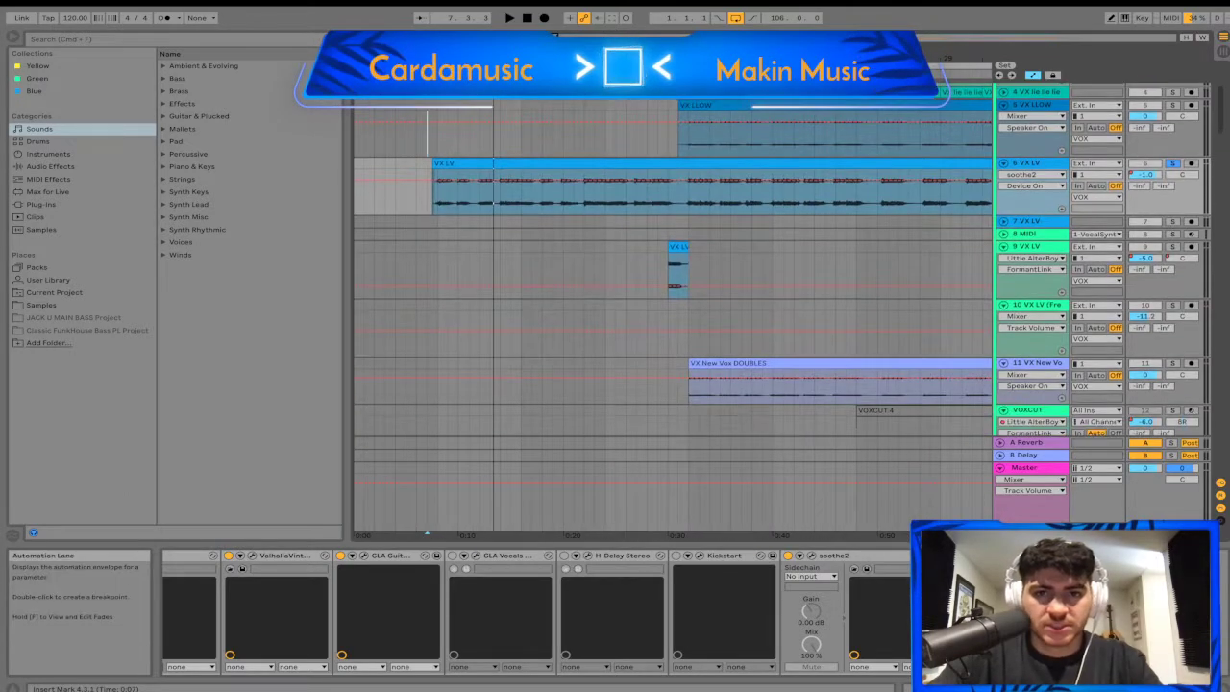
pyautogui.scroll(-6, 673, 308)
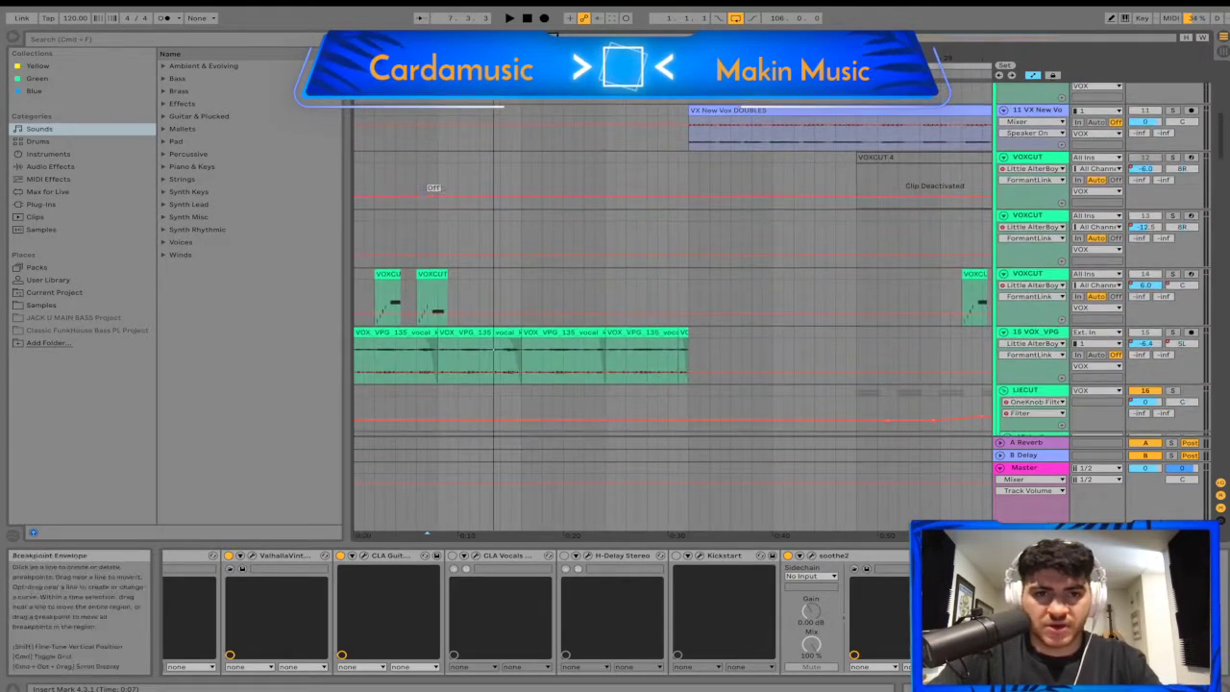
pyautogui.click(1028, 215)
pyautogui.press('space')
pyautogui.scroll(-1, 1096, 215)
pyautogui.press('space')
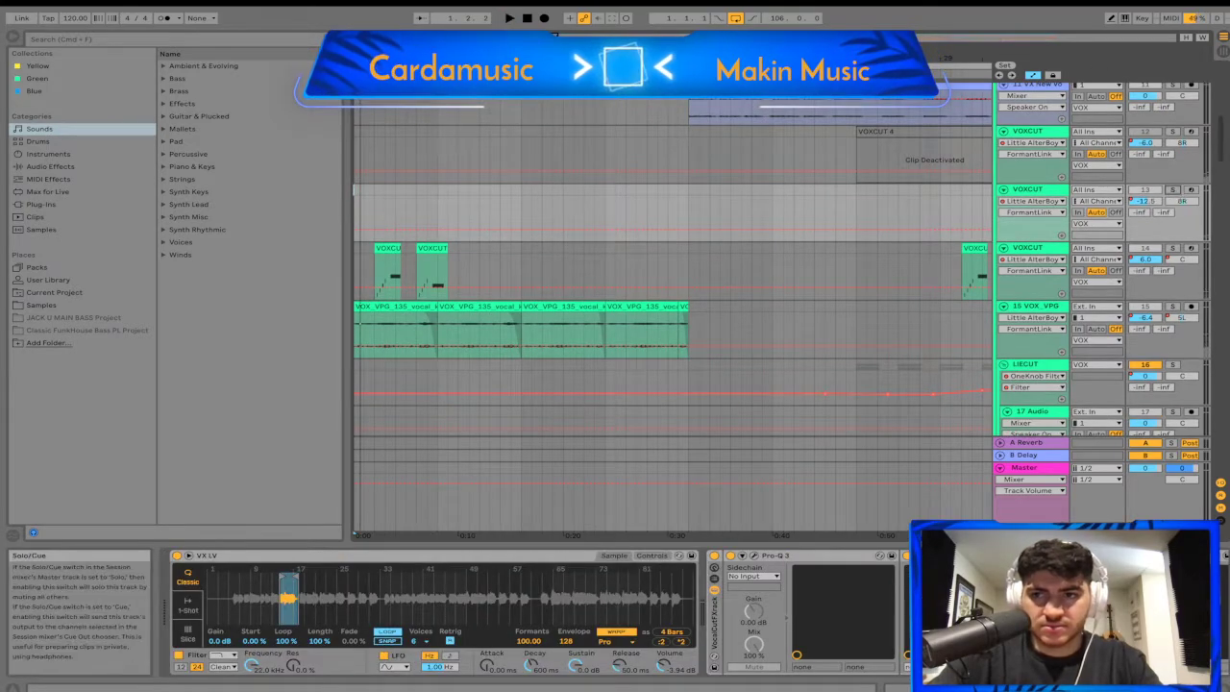
pyautogui.scroll(-2, 673, 307)
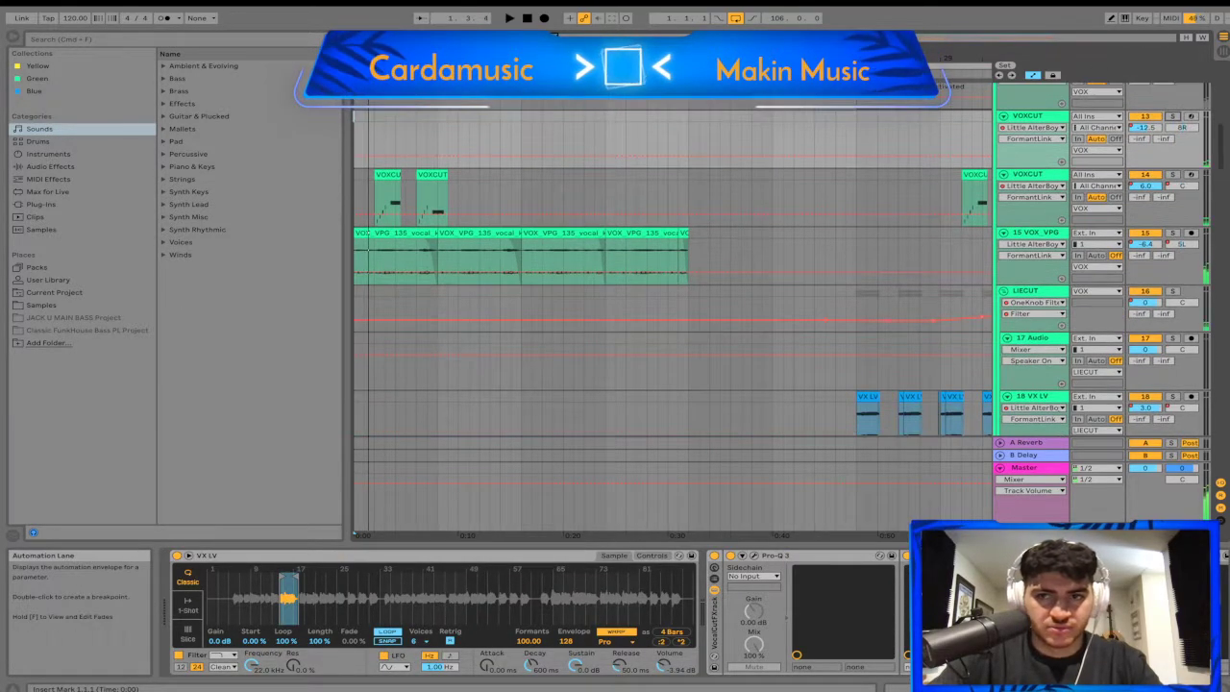
pyautogui.scroll(1, 779, 296)
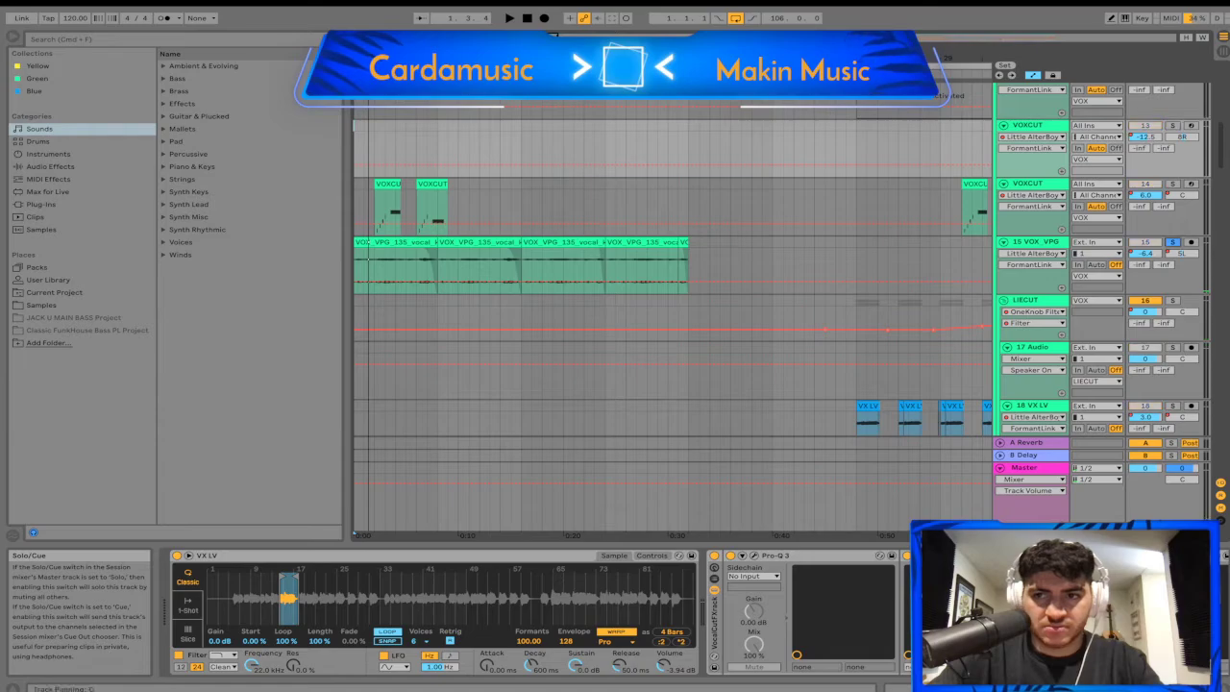
# - Solo the track 14 VOXCUT together with 15 VOX_VPG and play the song's opening bars
pyautogui.keyDown('super'); pyautogui.click(1173, 184); pyautogui.keyUp('super')
pyautogui.press('space')
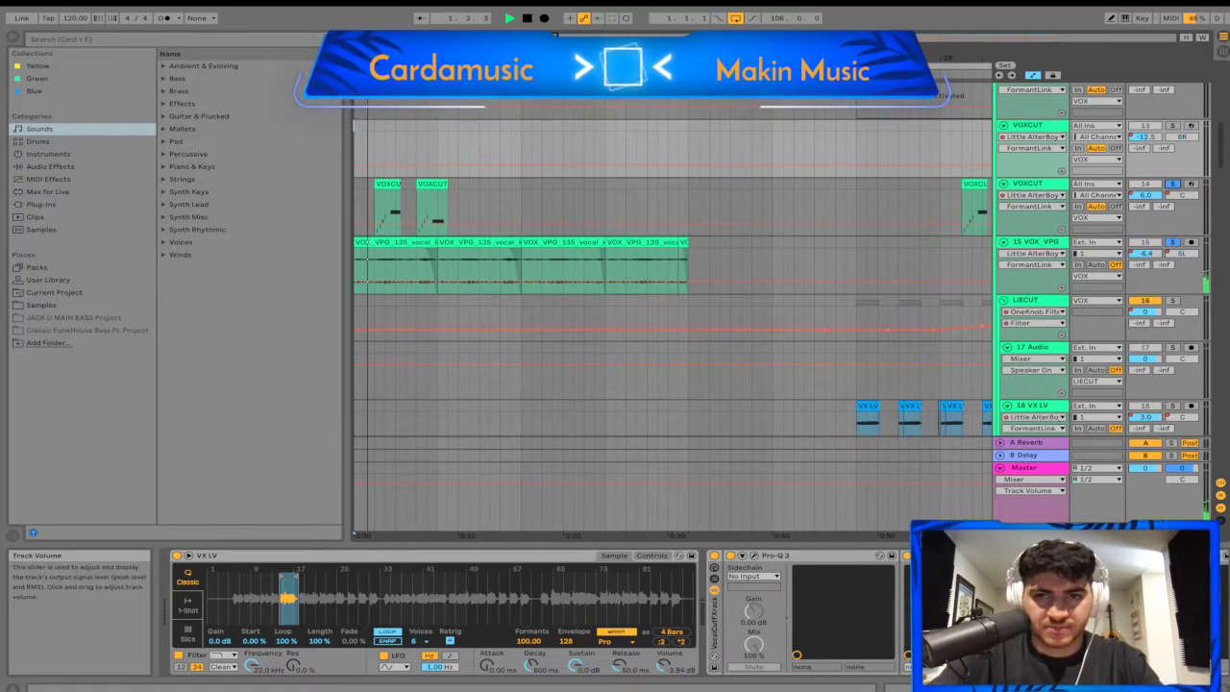
pyautogui.scroll(3, 672, 308)
pyautogui.scroll(-2, 673, 308)
pyautogui.scroll(-1, 673, 308)
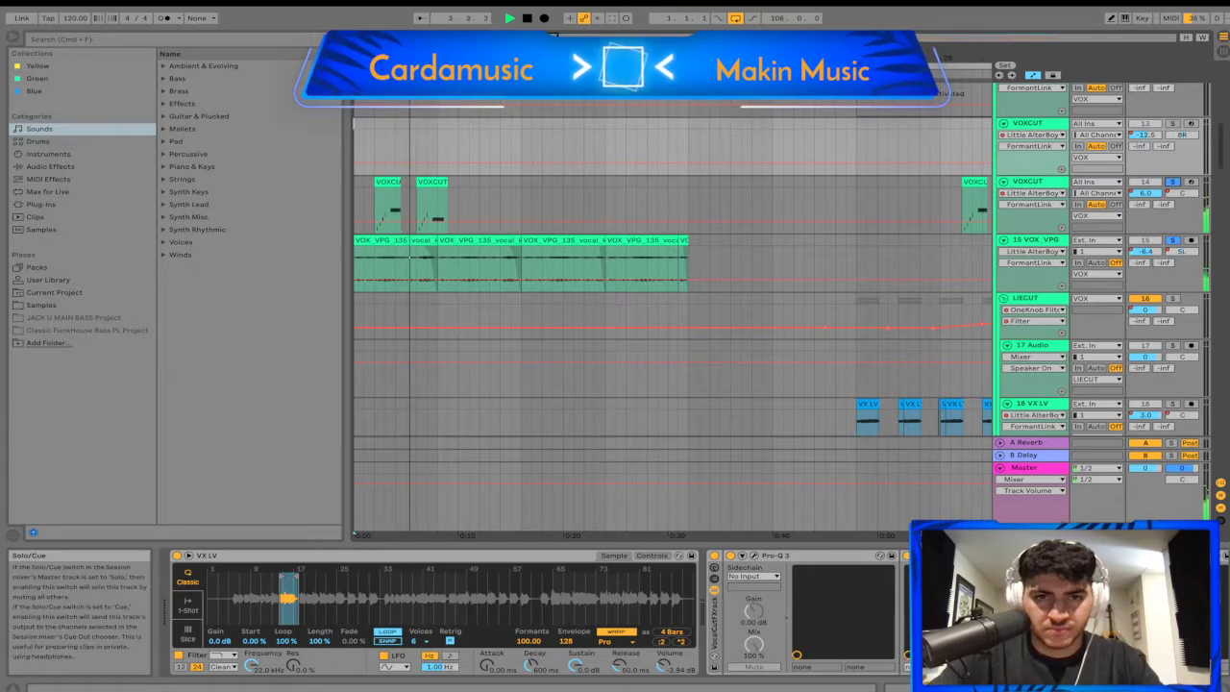
pyautogui.moveTo(423, 58); pyautogui.dragTo(423, 111)
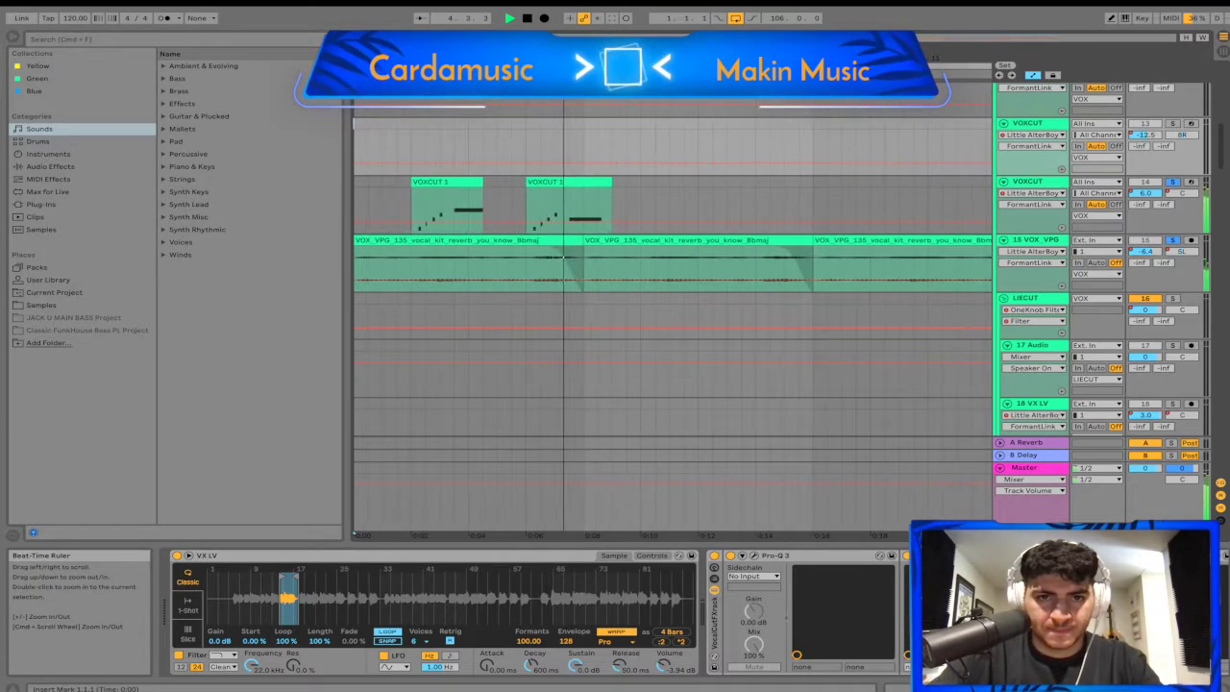
pyautogui.scroll(1, 672, 307)
pyautogui.press('space')
# - Examine the first VOXCUT 1 clip on track 14 and the slices of the VX LV sample that it triggers
pyautogui.doubleClick(434, 189)
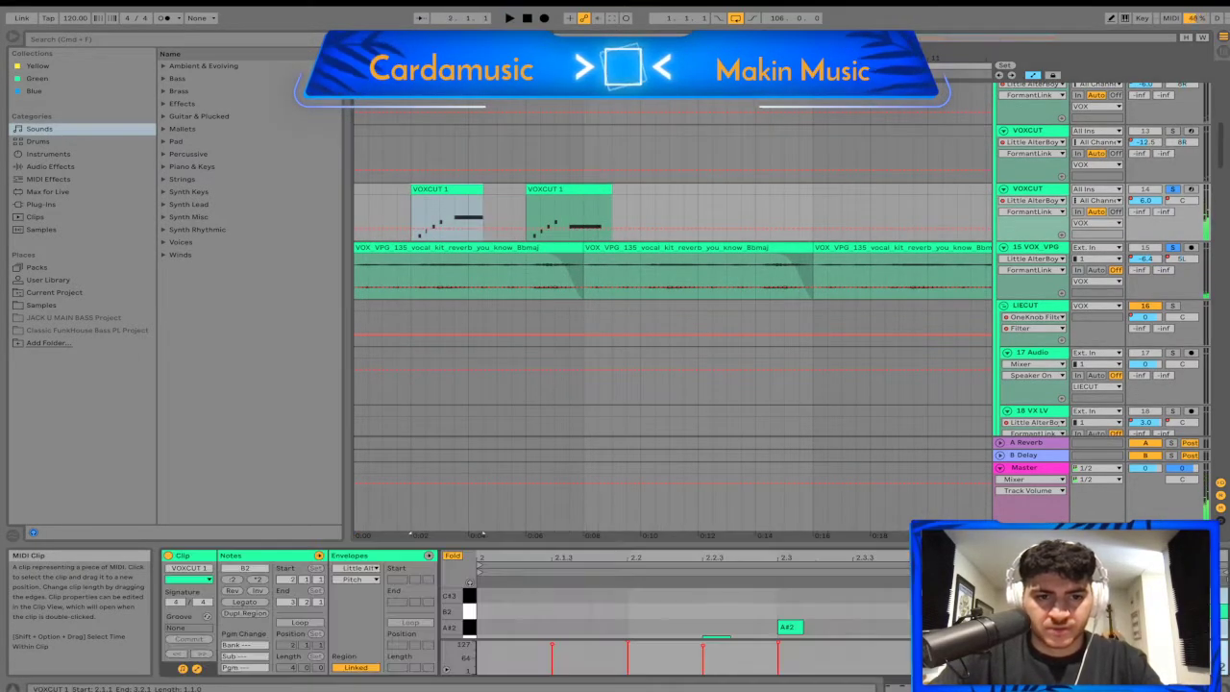
pyautogui.doubleClick(1028, 189)
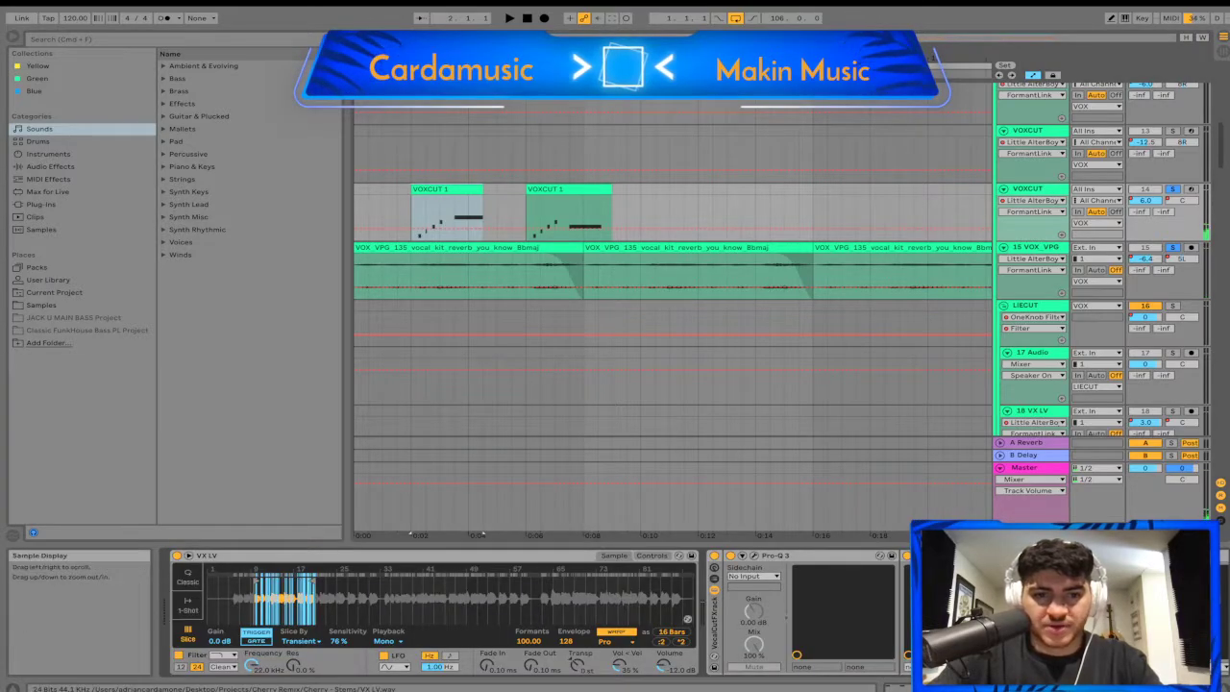
pyautogui.moveTo(279, 596)
pyautogui.mouseDown()
pyautogui.moveTo(278, 644)
pyautogui.moveTo(279, 631)
pyautogui.mouseUp()
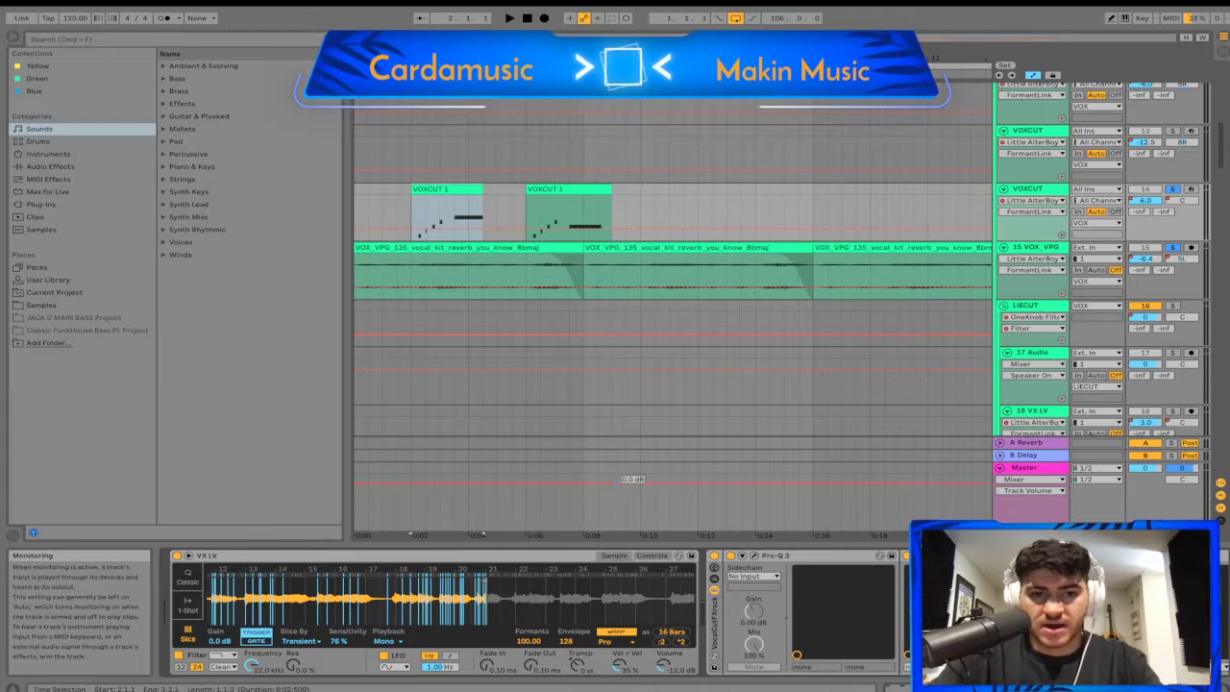
pyautogui.press('space')
pyautogui.press('space')
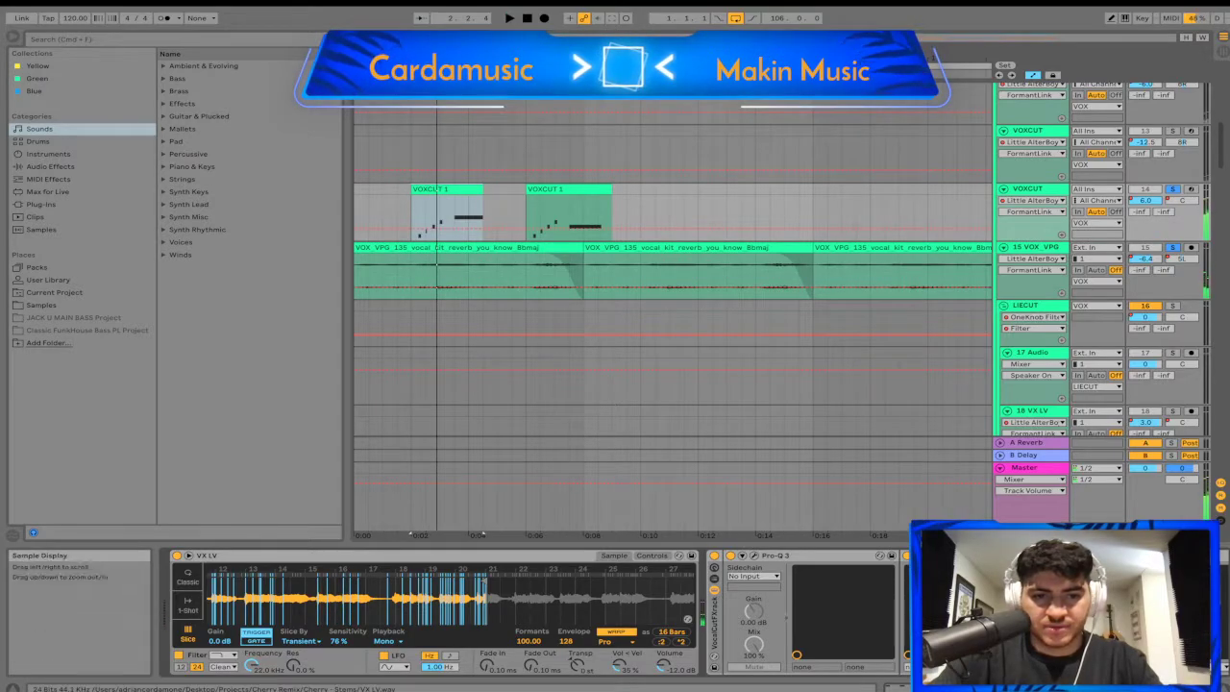
pyautogui.moveTo(325, 598); pyautogui.dragTo(325, 638)
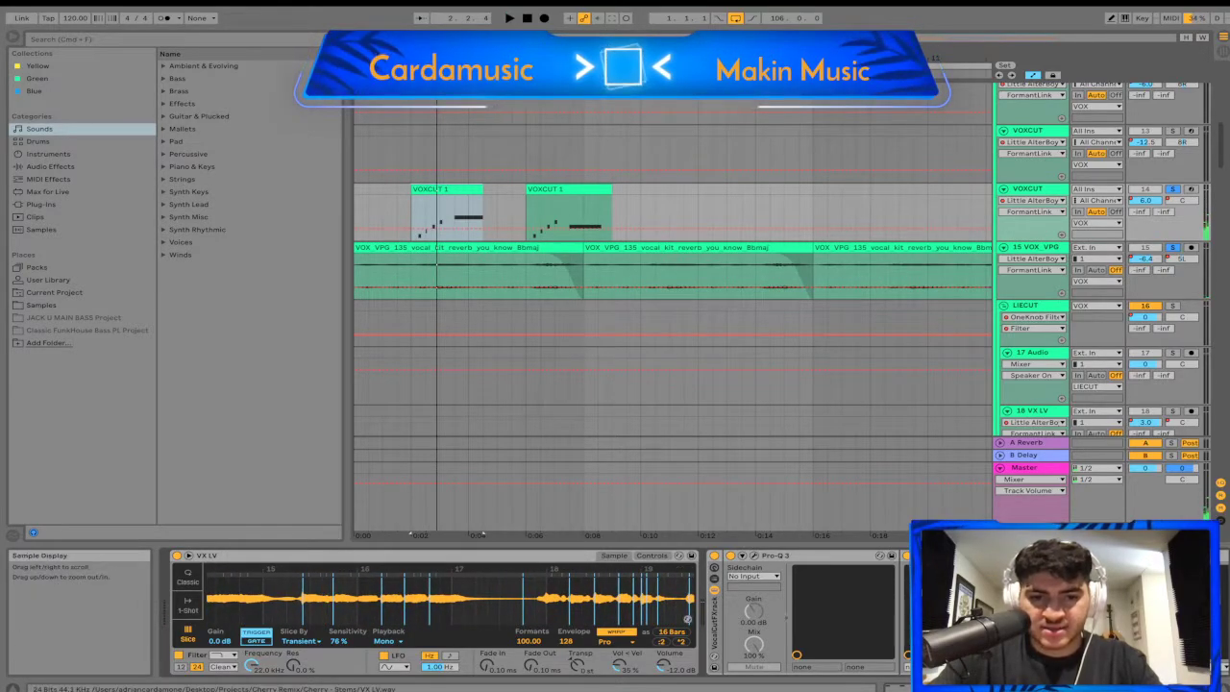
# - Play the vocal chops with the VocalCutFXrack bypassed, and look through the rack's devices with it active again
pyautogui.press('space')
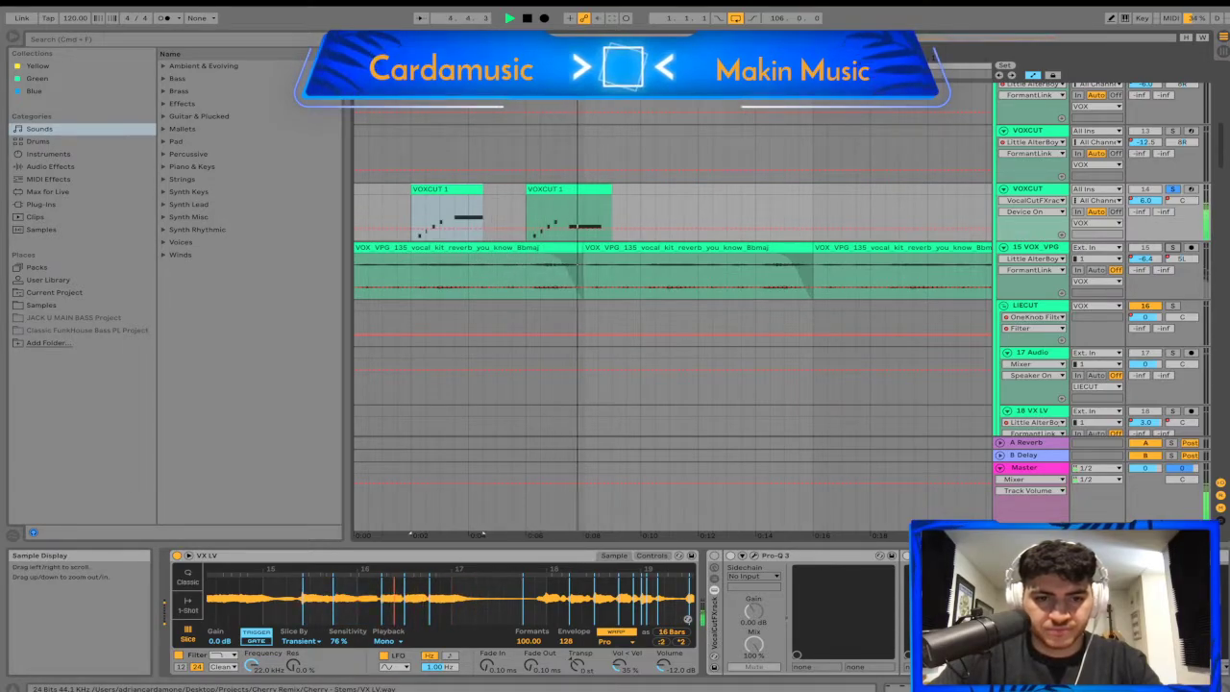
pyautogui.hscroll(3, 689, 620)
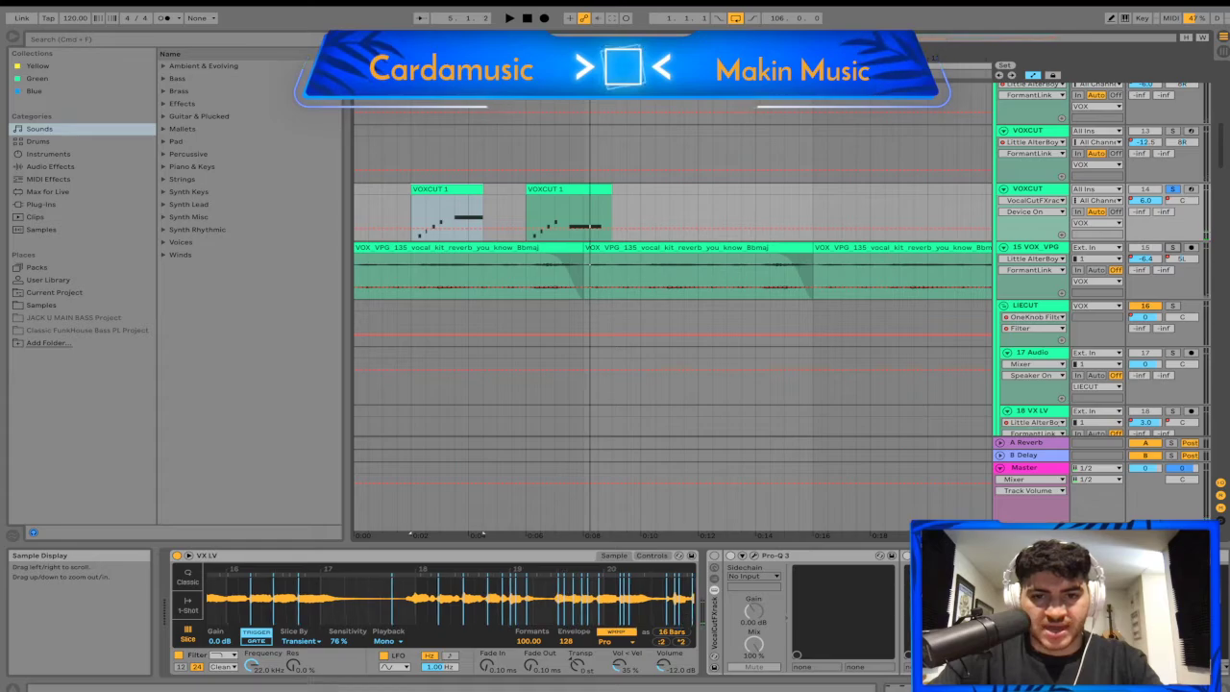
pyautogui.hscroll(5, 714, 615)
pyautogui.hscroll(10, 714, 567)
pyautogui.hscroll(-15, 714, 567)
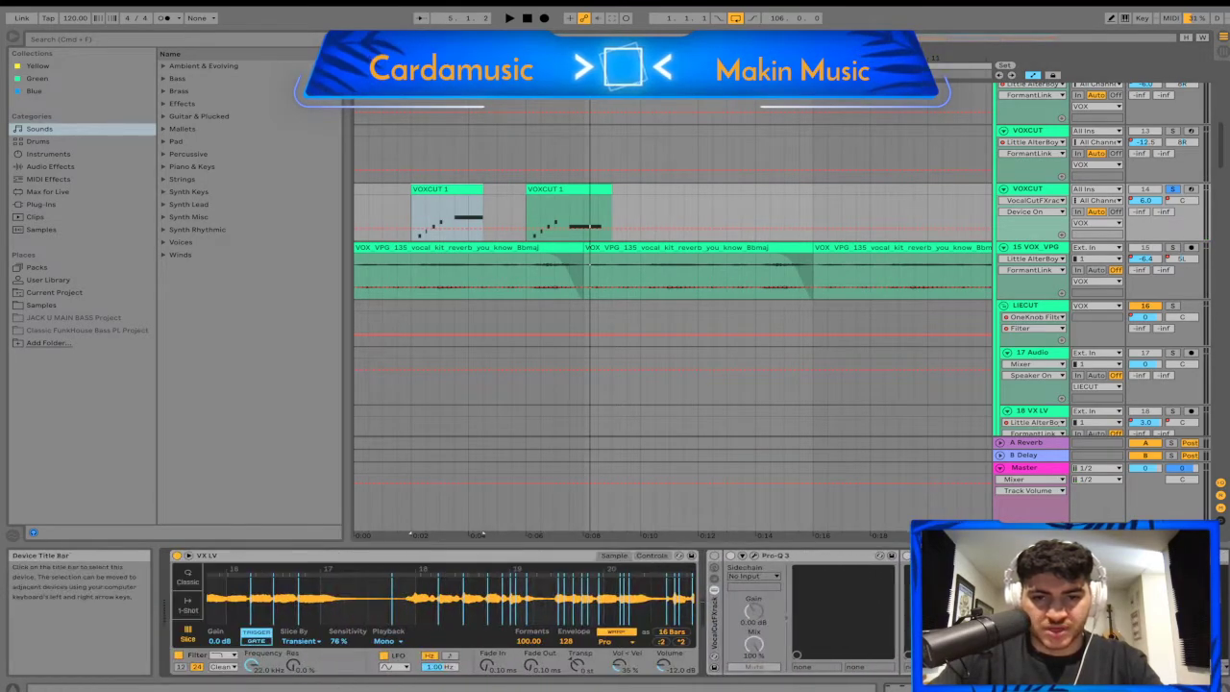
pyautogui.hscroll(7, 538, 615)
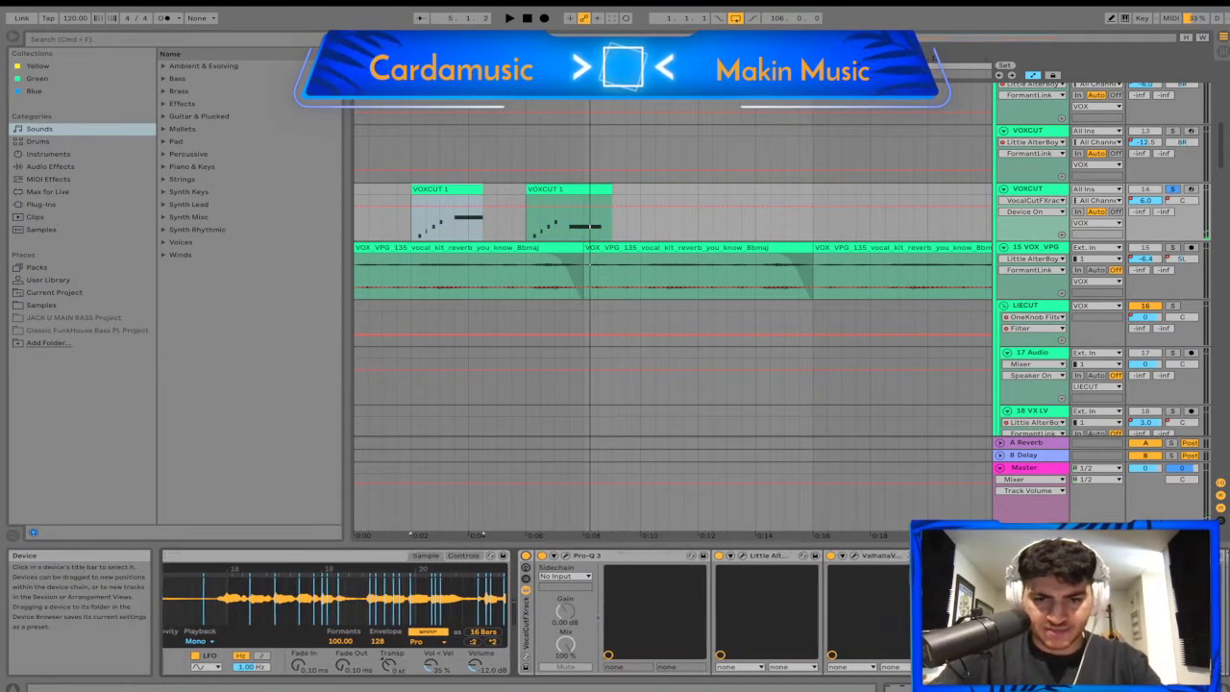
pyautogui.hscroll(3, 539, 615)
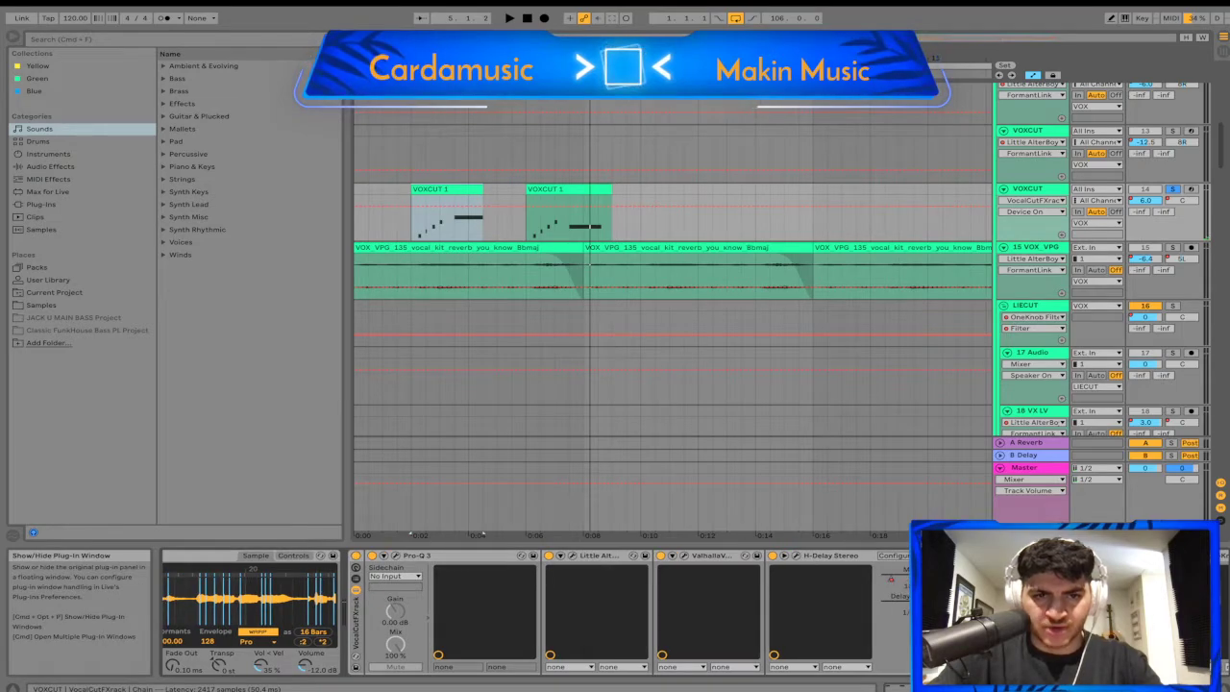
# - Inspect the Little AlterBoy and ValhallaVintageVerb settings in the vocal chop rack, playing the chops with Little AlterBoy open
pyautogui.click(573, 556)
pyautogui.press('space')
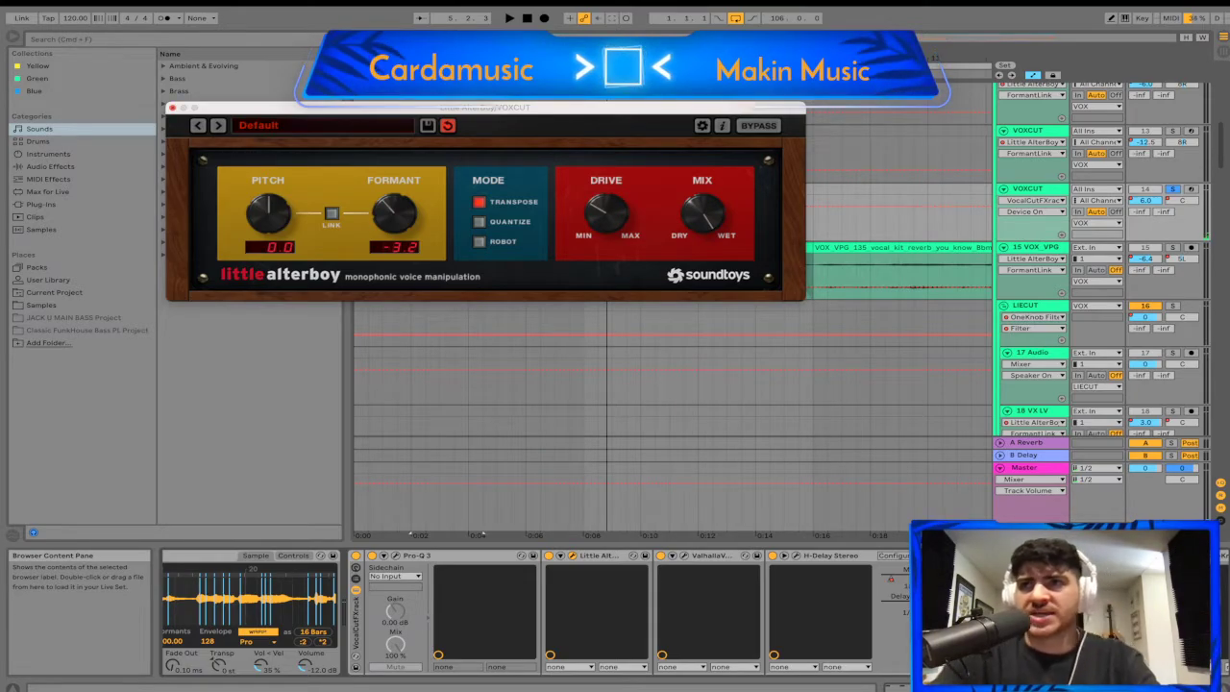
pyautogui.click(172, 108)
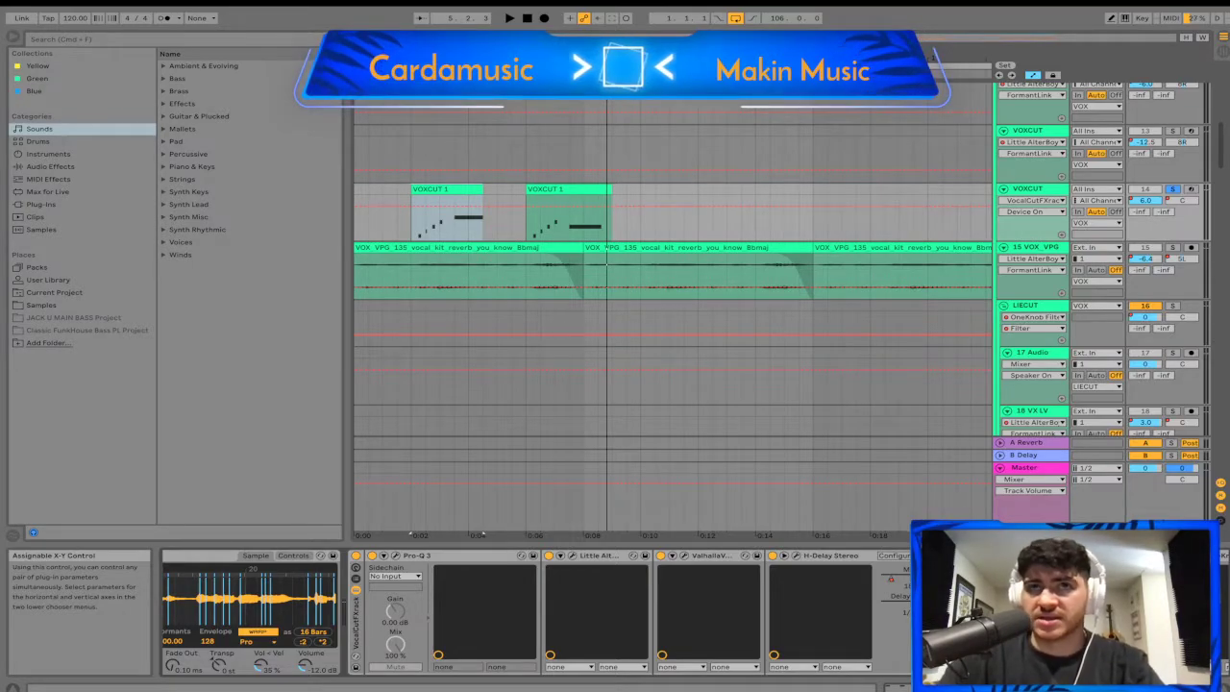
pyautogui.click(683, 556)
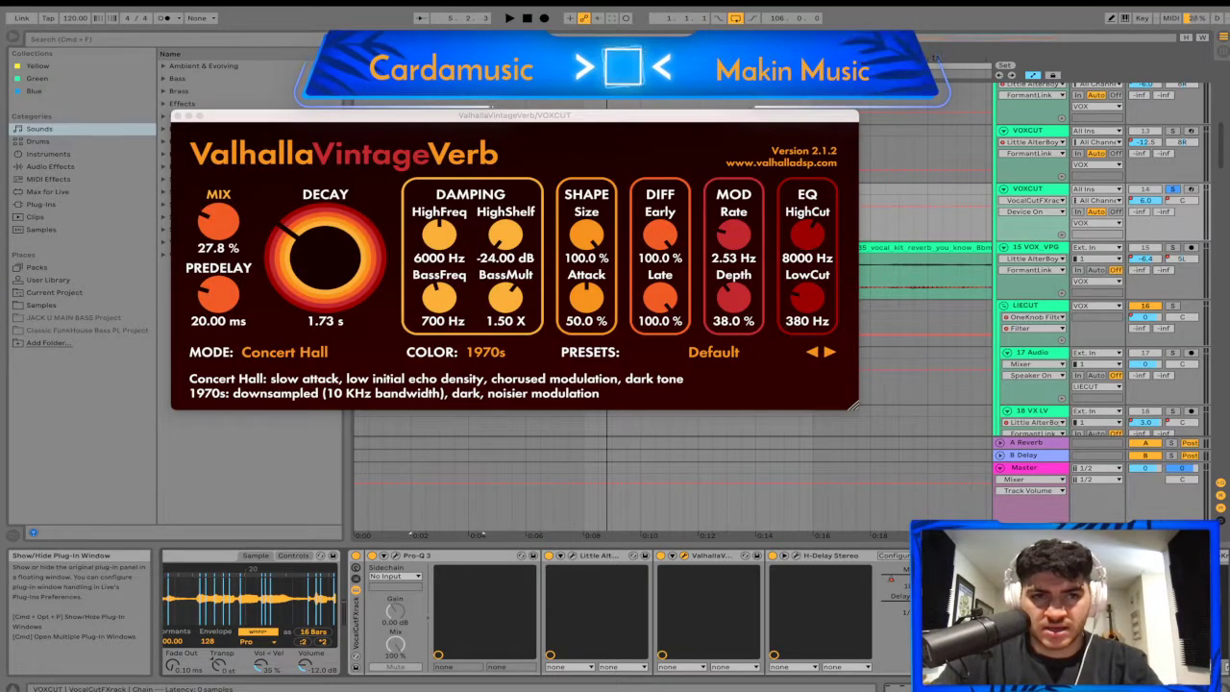
pyautogui.click(683, 556)
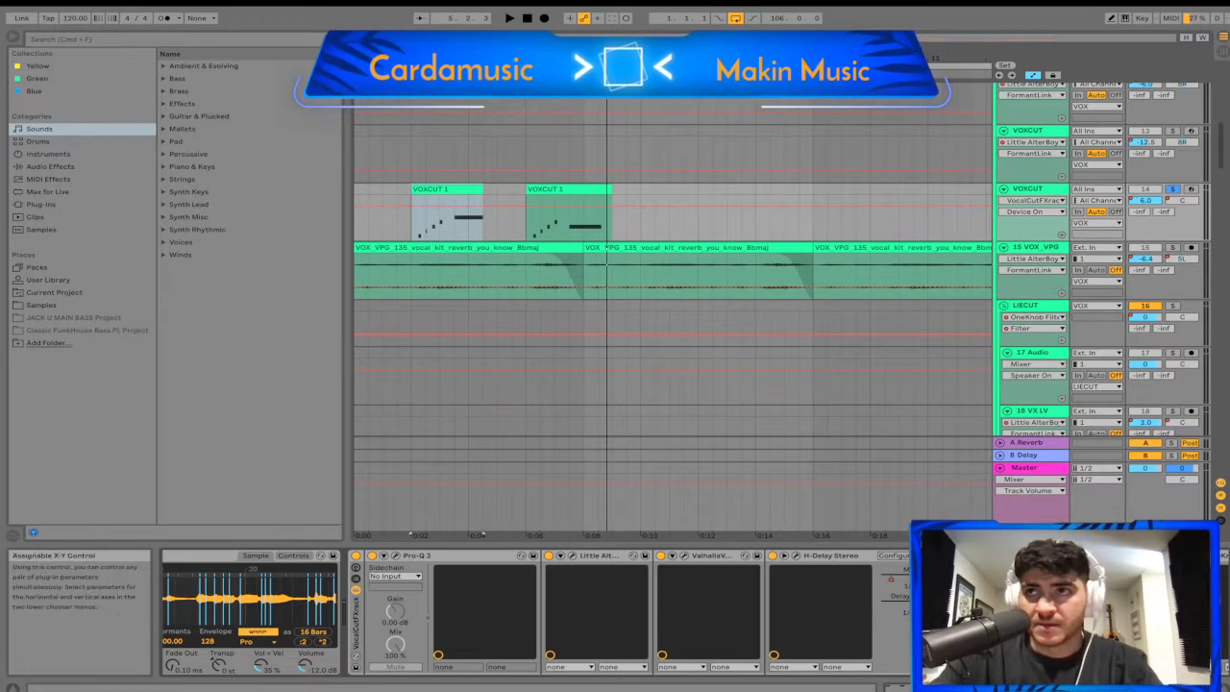
# - Inspect the Decapitator settings further along the VocalCutFXrack
pyautogui.hscroll(10, 539, 612)
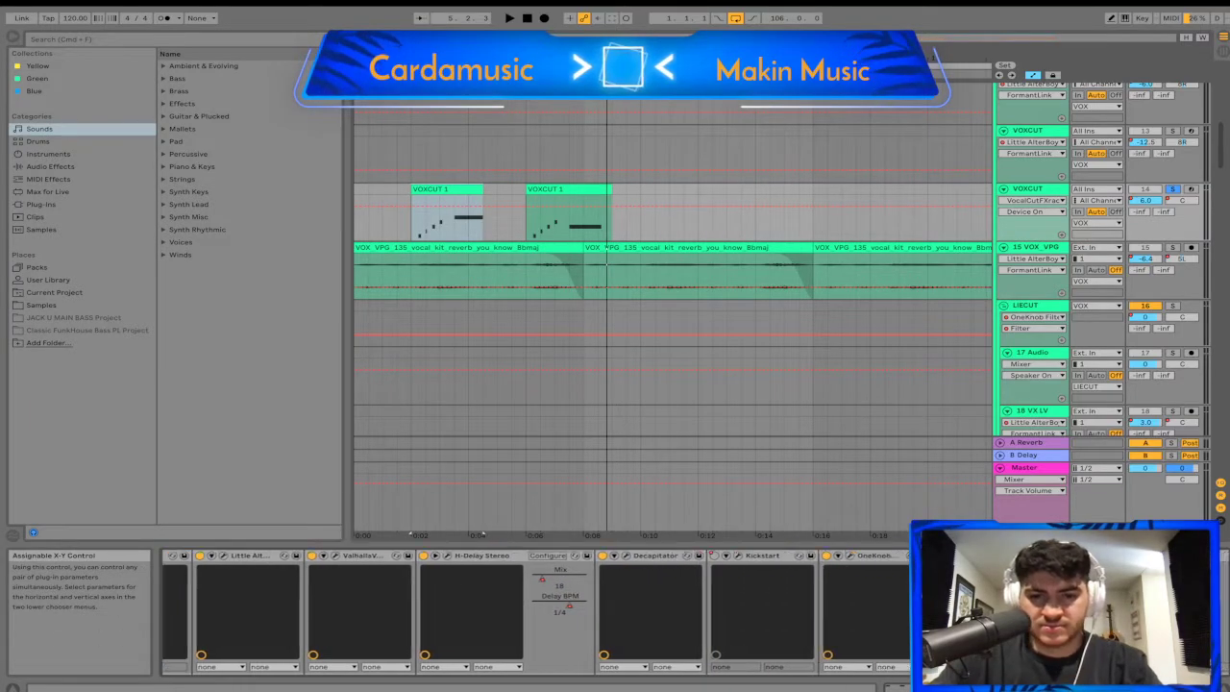
pyautogui.hscroll(3, 538, 612)
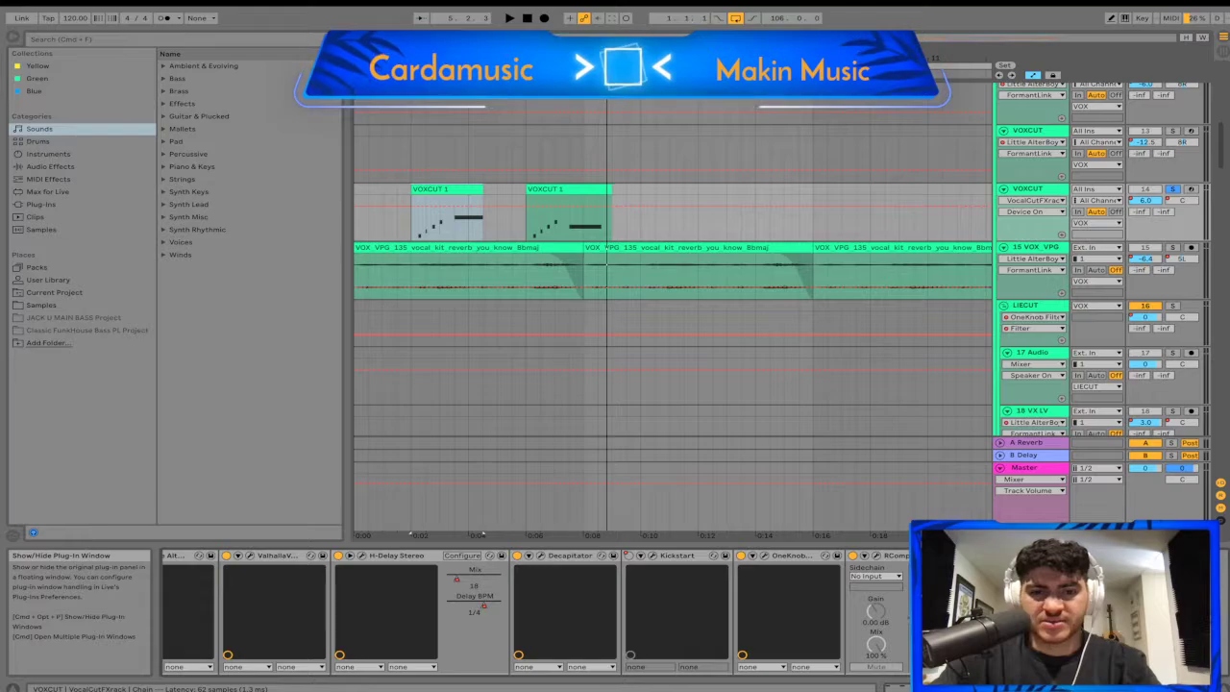
pyautogui.click(540, 556)
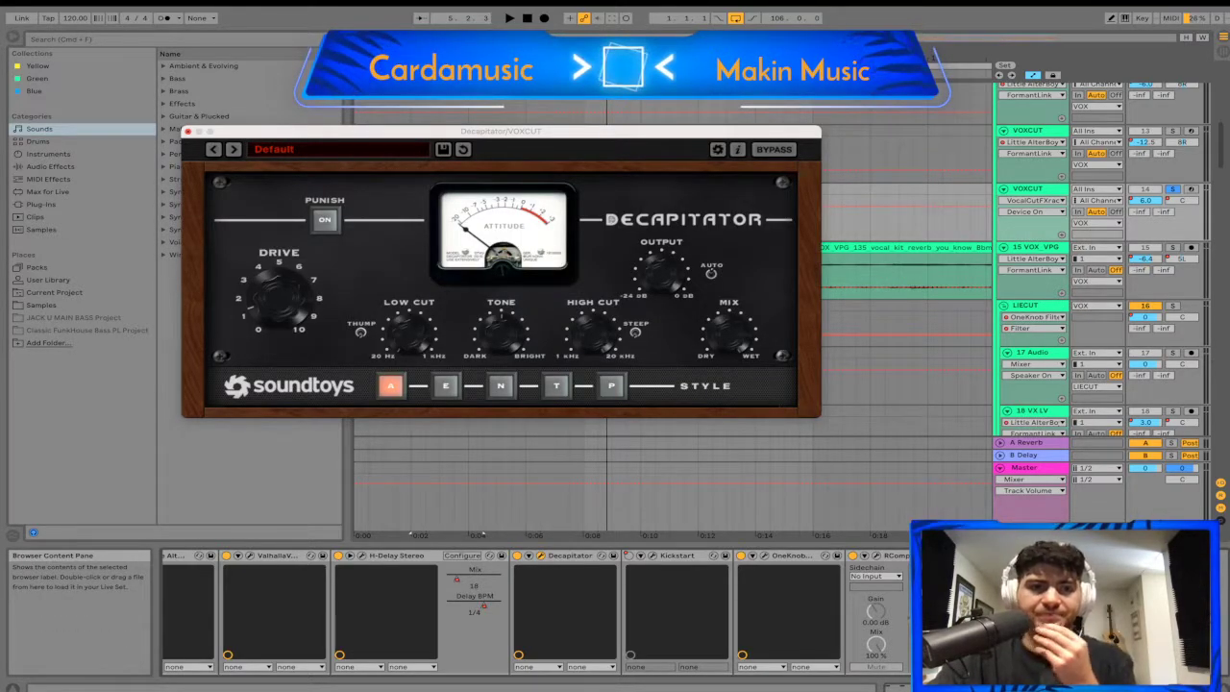
pyautogui.click(189, 131)
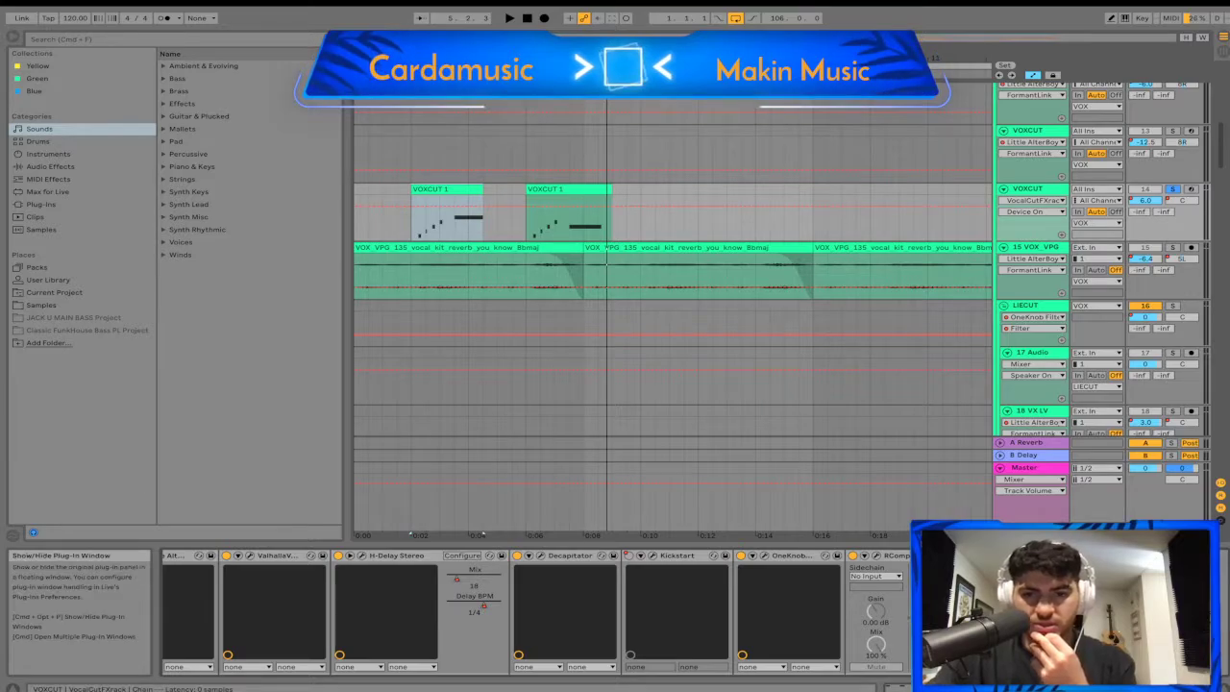
# - Play the two VOXCUT 1 clips through the complete effects rack while reviewing its devices
pyautogui.hscroll(-5, 538, 612)
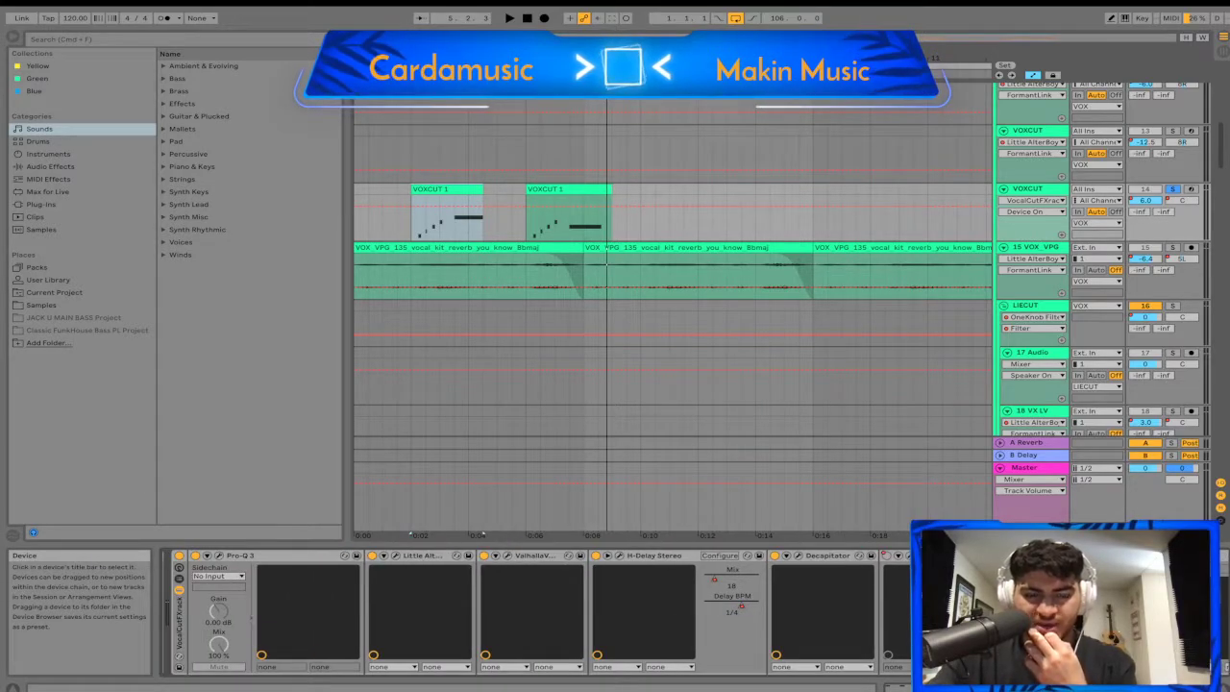
pyautogui.press('space')
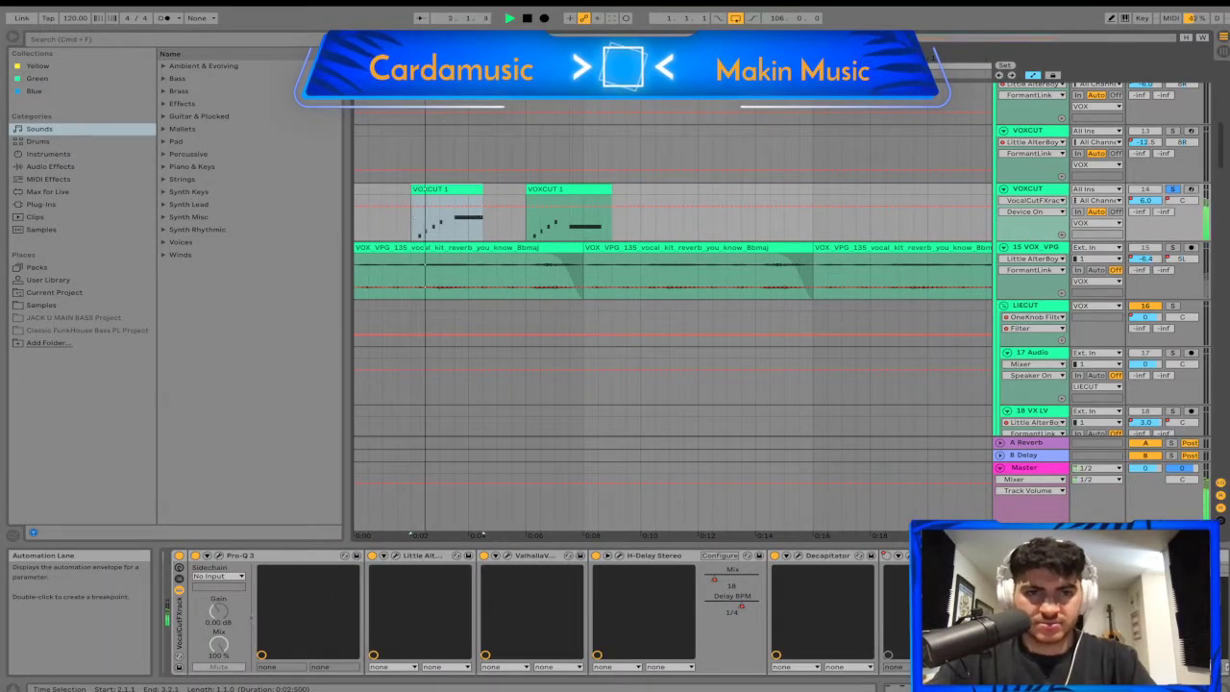
pyautogui.hscroll(5, 442, 606)
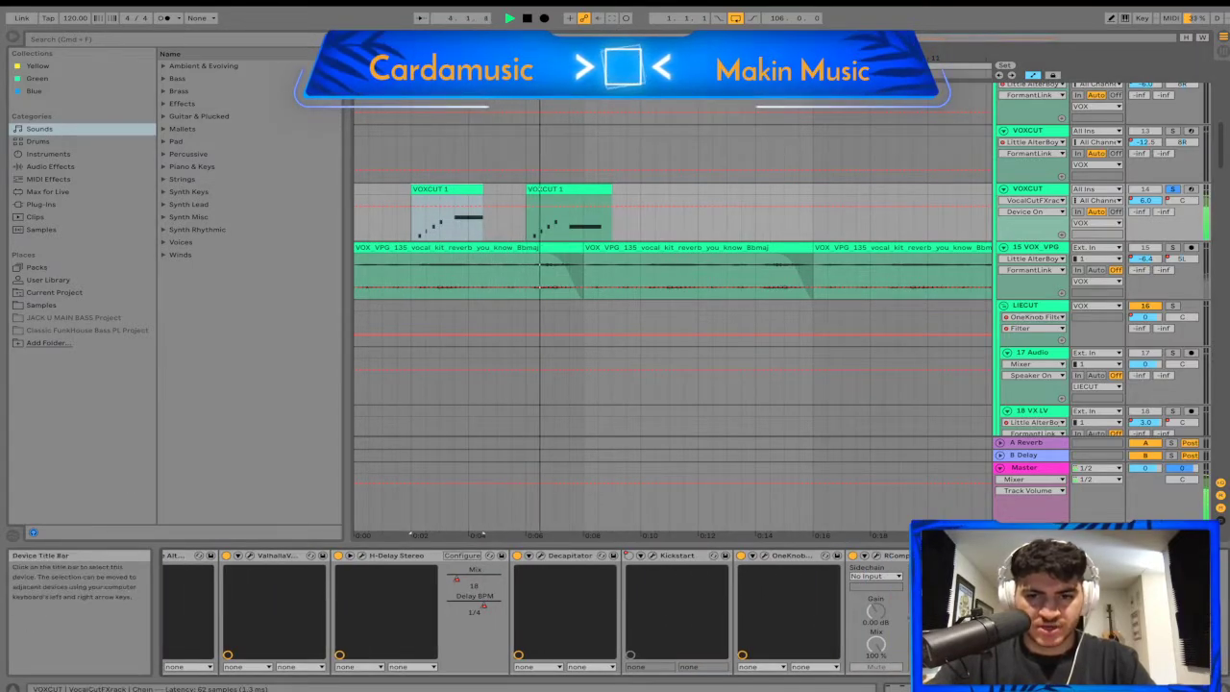
pyautogui.press('space')
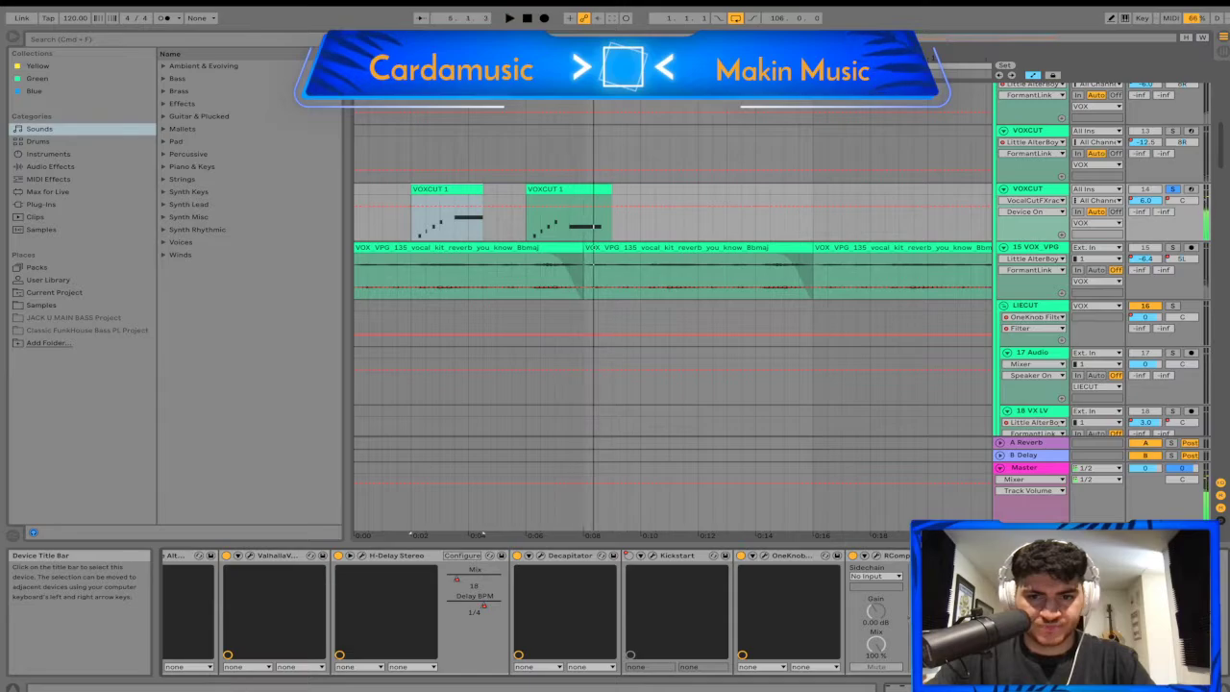
# - Open OneKnob Filter Stereo, show its Filter automation on track 14, and play the chops with the plug-in window clear of the clips
pyautogui.click(765, 556)
pyautogui.click(1036, 200)
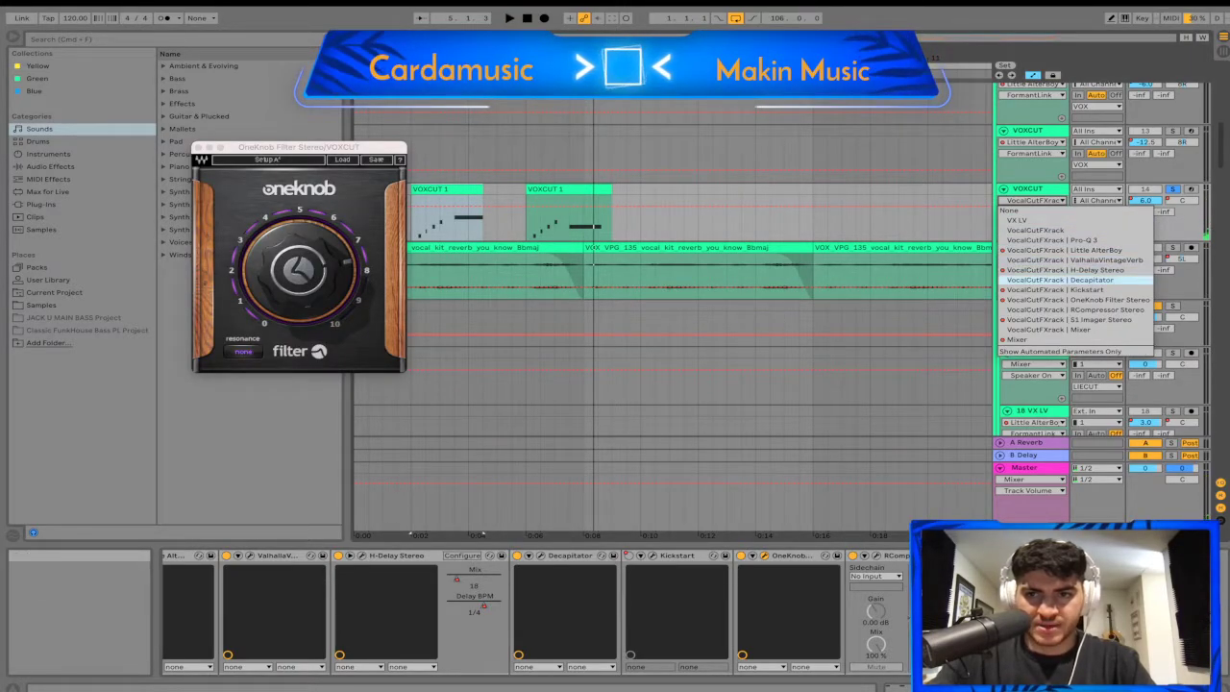
pyautogui.click(1072, 299)
pyautogui.press('space')
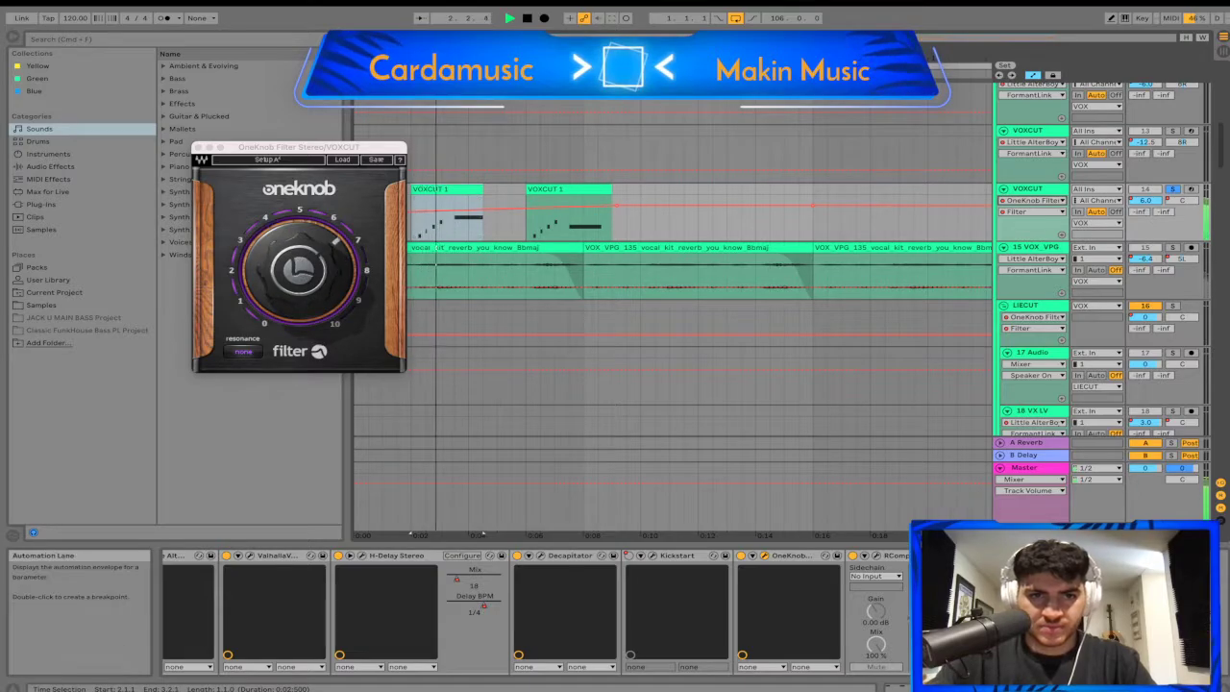
pyautogui.moveTo(299, 147); pyautogui.dragTo(457, 261)
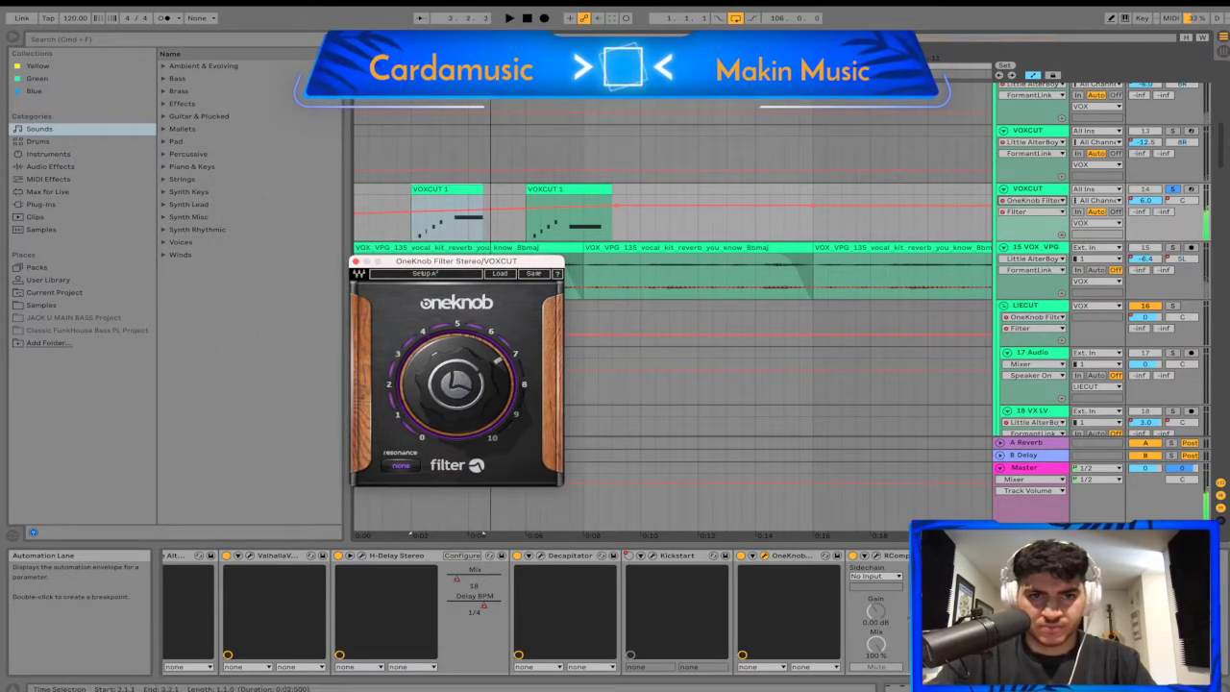
# - Close OneKnob Filter, solo track 15 VOX_VPG alongside track 14, and play both vocal parts from the start of the song
pyautogui.click(355, 261)
pyautogui.scroll(-2, 577, 279)
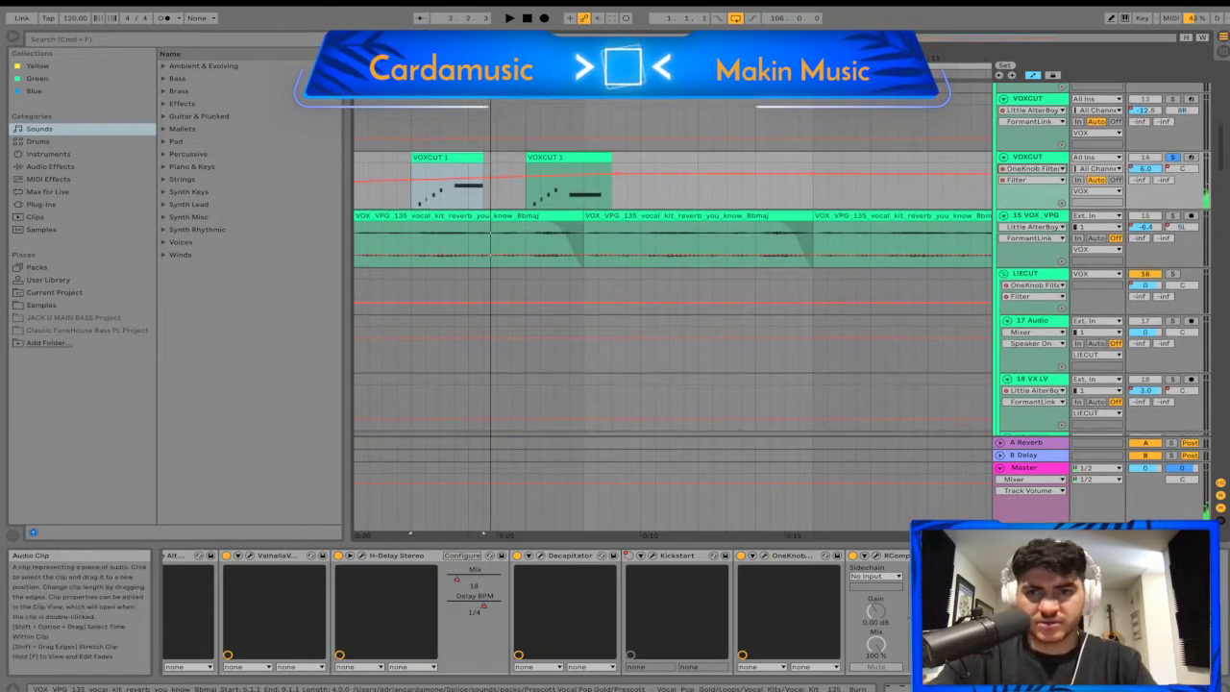
pyautogui.keyDown('super'); pyautogui.click(1172, 215); pyautogui.keyUp('super')
pyautogui.press('space')
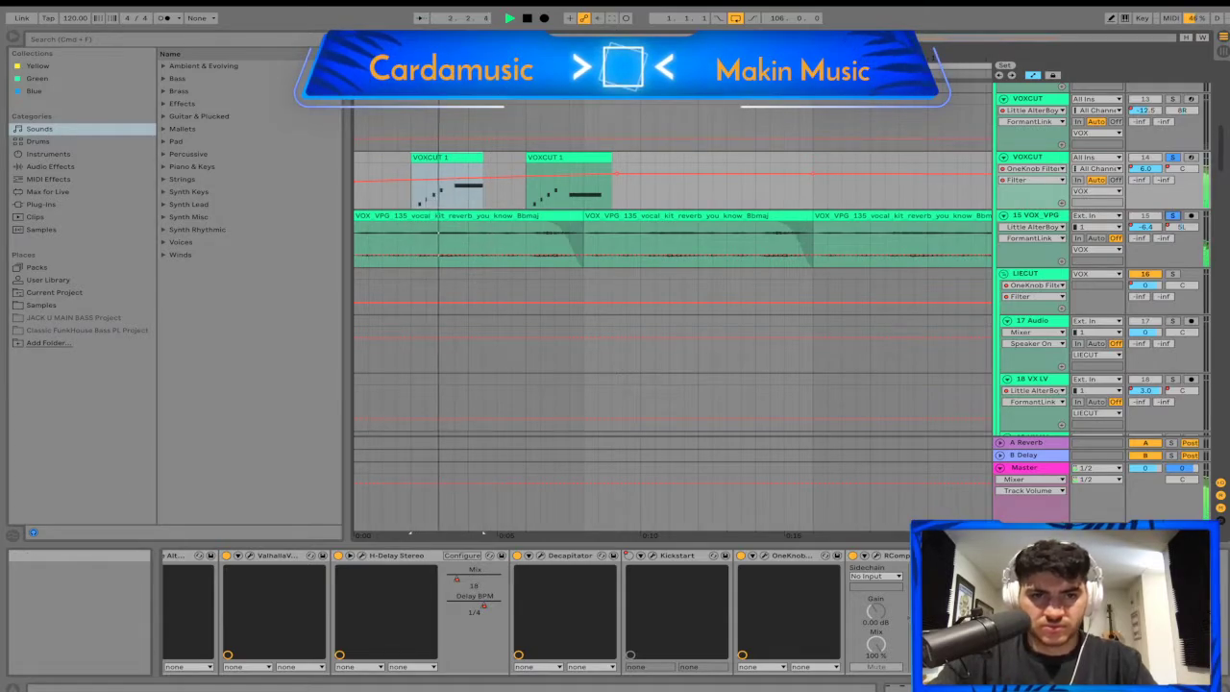
pyautogui.press('space')
pyautogui.click(356, 242)
pyautogui.press('space')
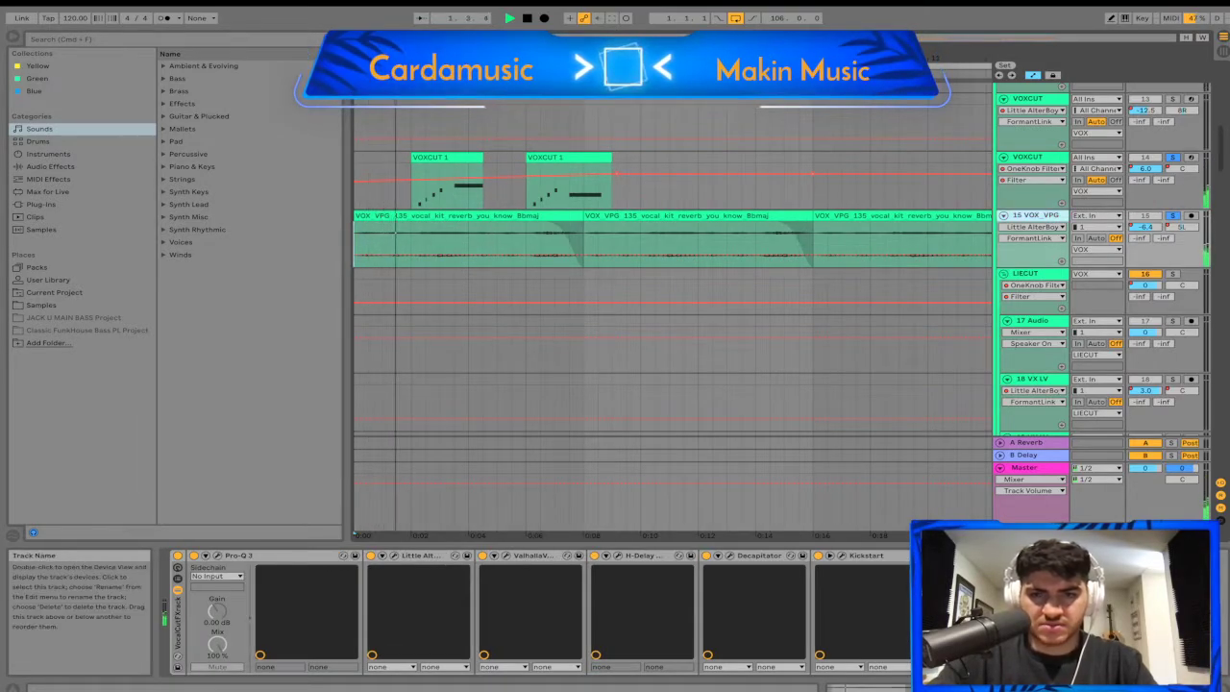
pyautogui.press('space')
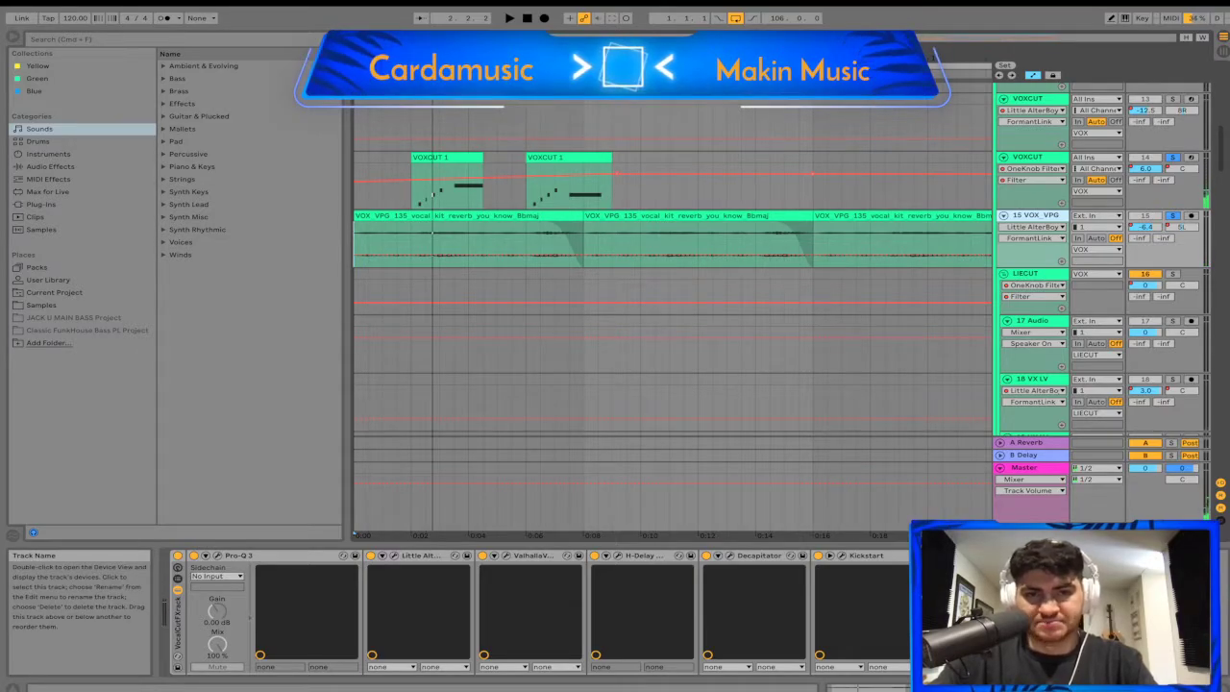
pyautogui.press('space')
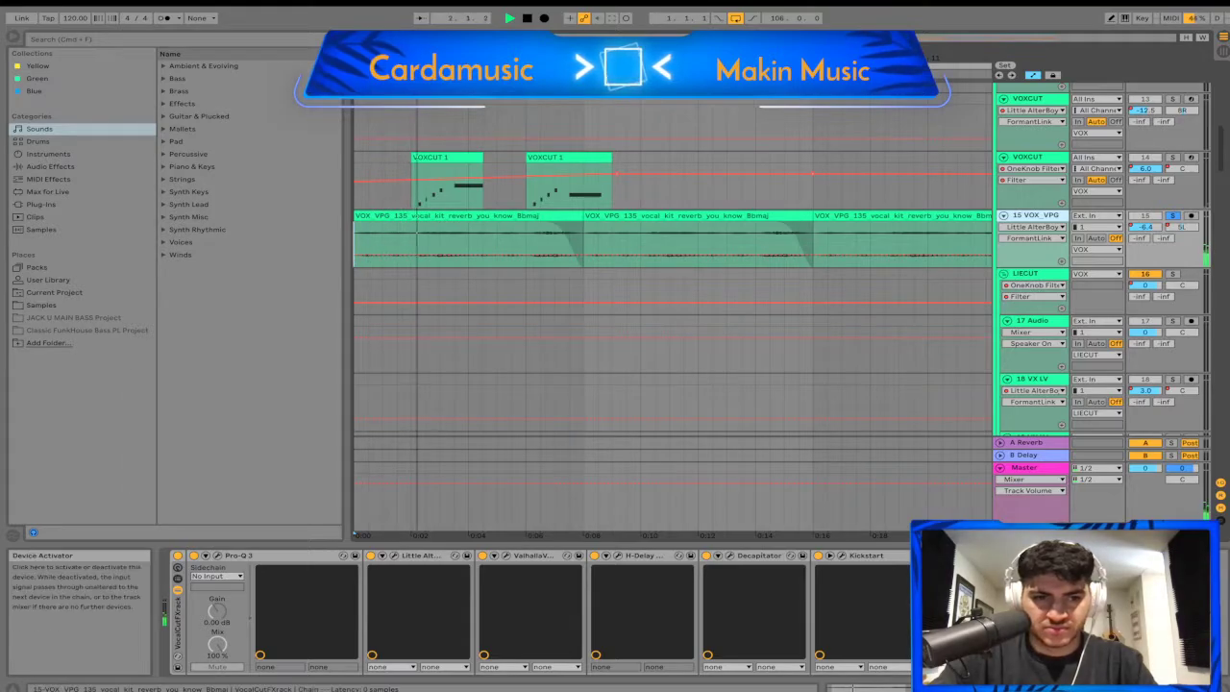
# - Compare track 15 without and with its VocalCutFXrack by bypassing the rack, playing the section, and re-enabling the rack
pyautogui.click(178, 556)
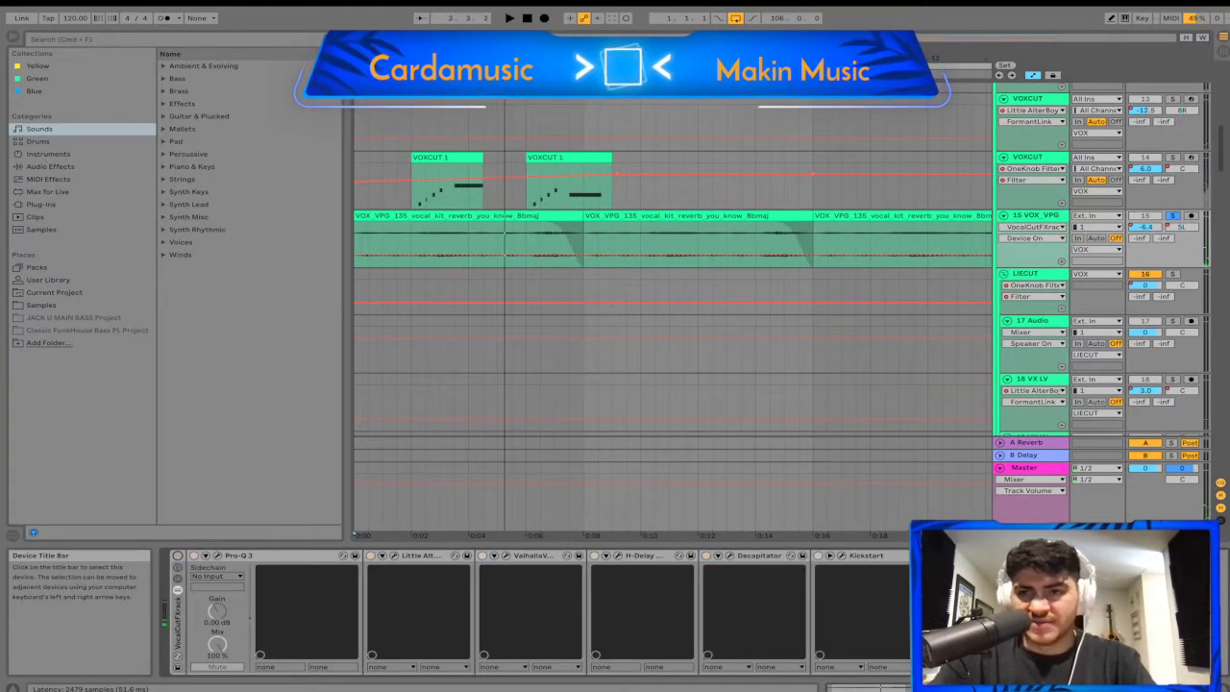
pyautogui.press('space')
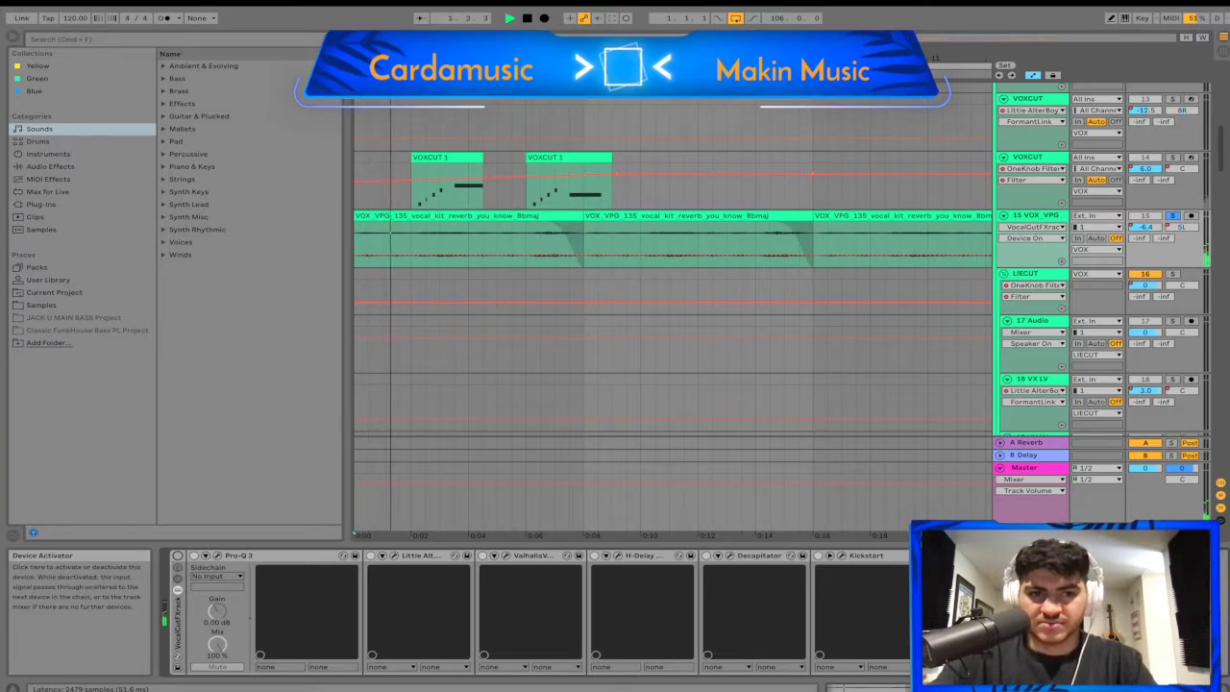
pyautogui.click(177, 555)
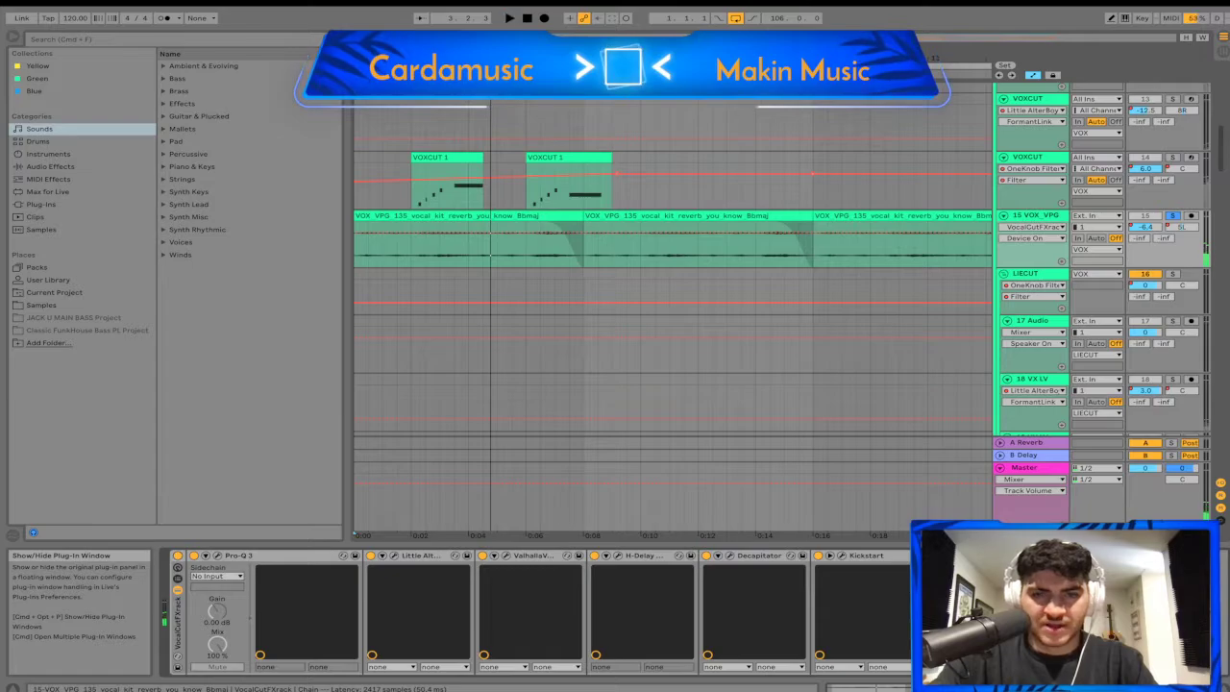
# - Inspect the Little AlterBoy pitch and formant settings on track 15 and close the plug-in window
pyautogui.click(394, 555)
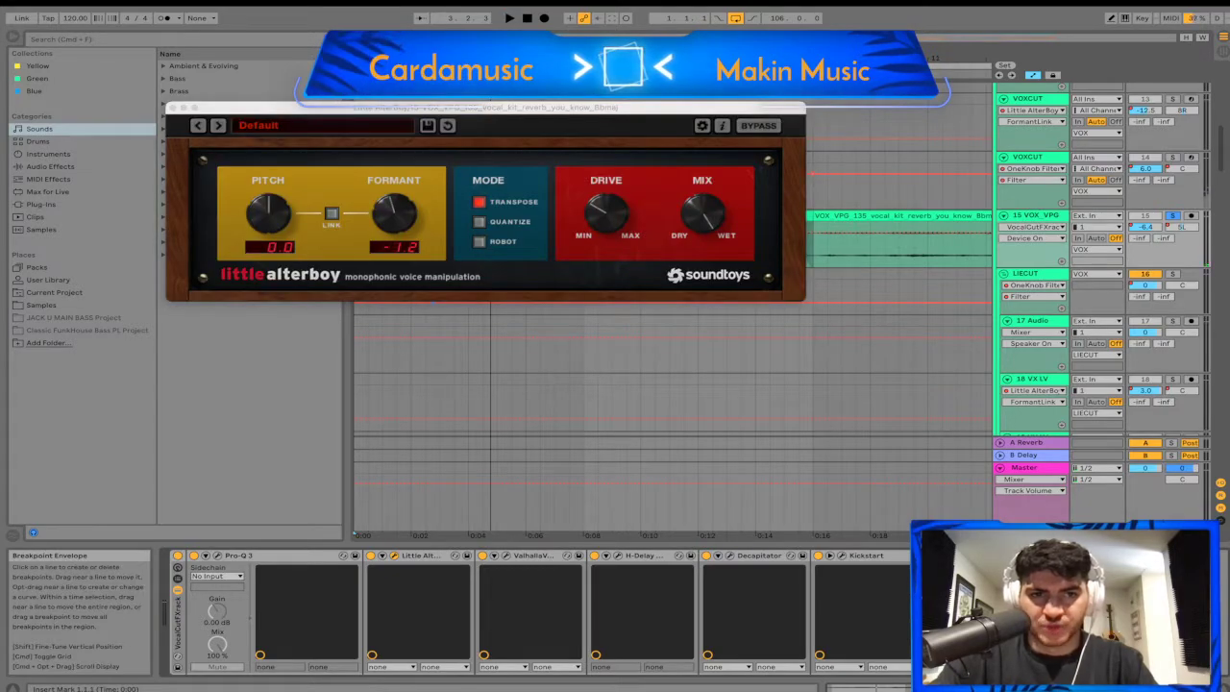
pyautogui.press('space')
pyautogui.click(394, 556)
# - Solo the FX group near the end of the track list, play it, and unfold its tracks
pyautogui.scroll(-8, 672, 365)
pyautogui.press('space')
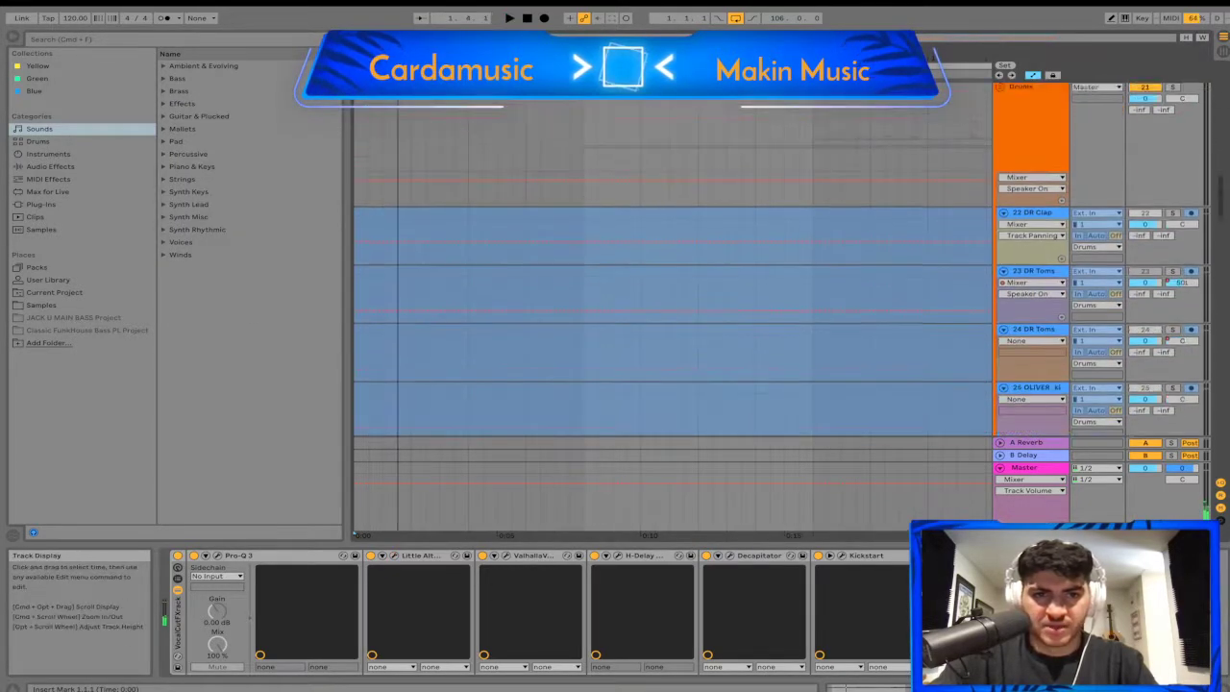
pyautogui.scroll(-15, 672, 288)
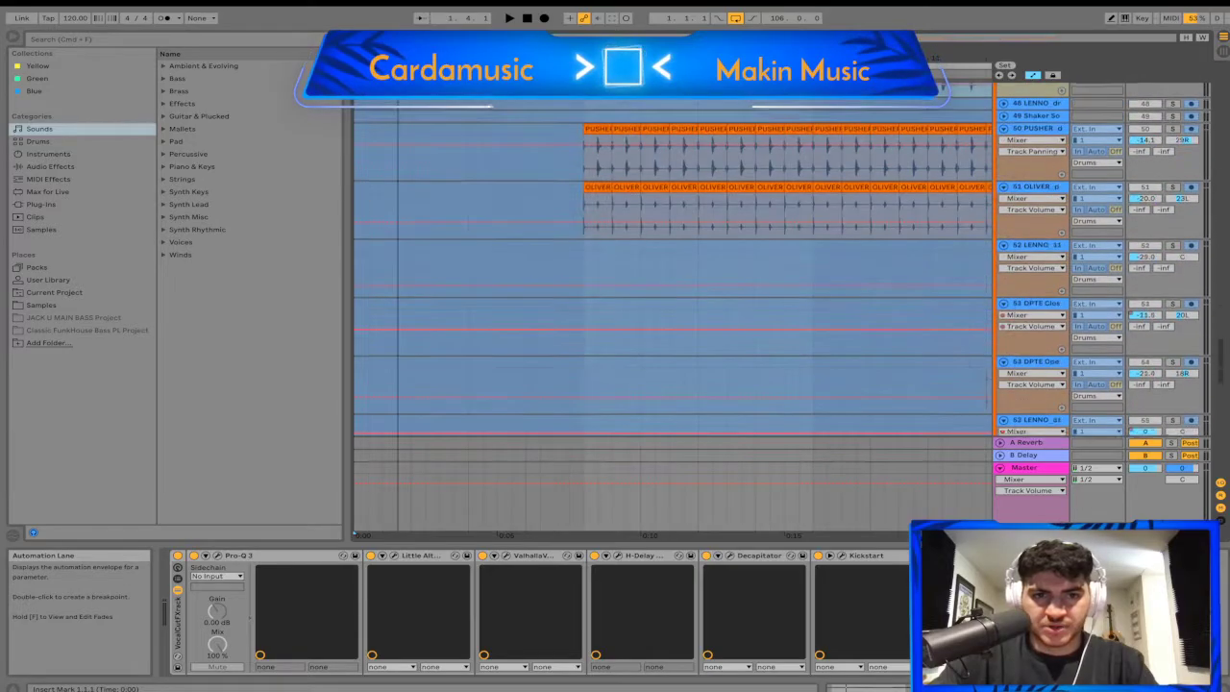
pyautogui.scroll(-8, 673, 288)
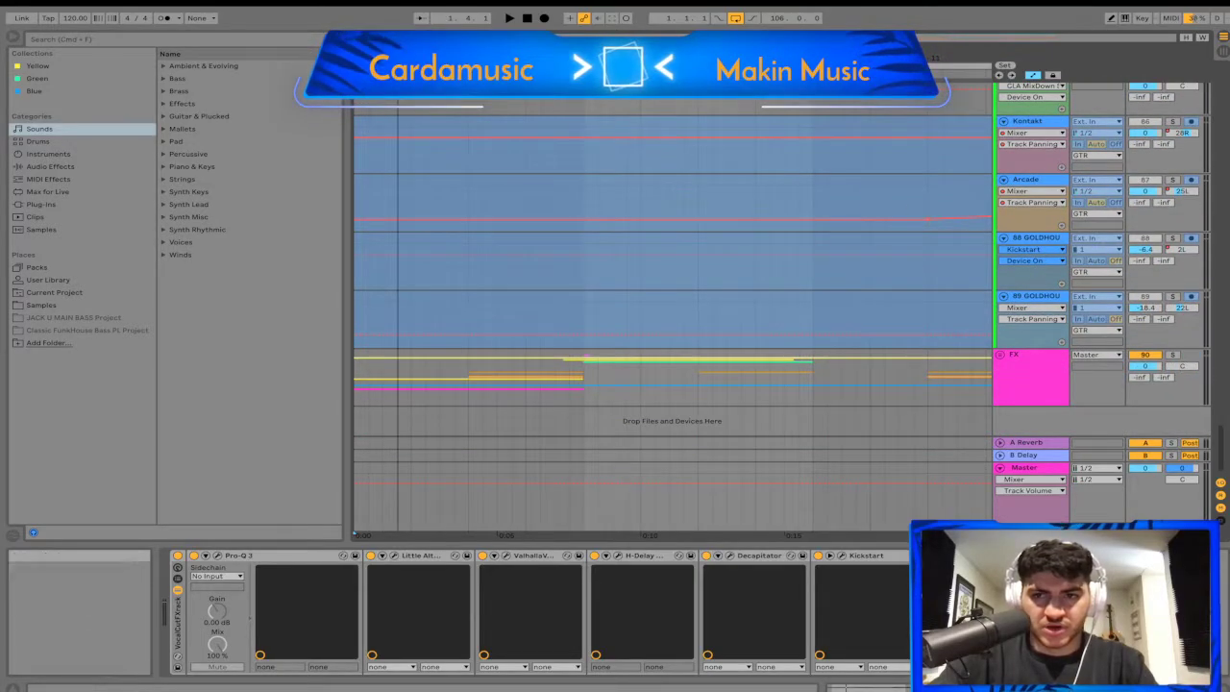
pyautogui.press('space')
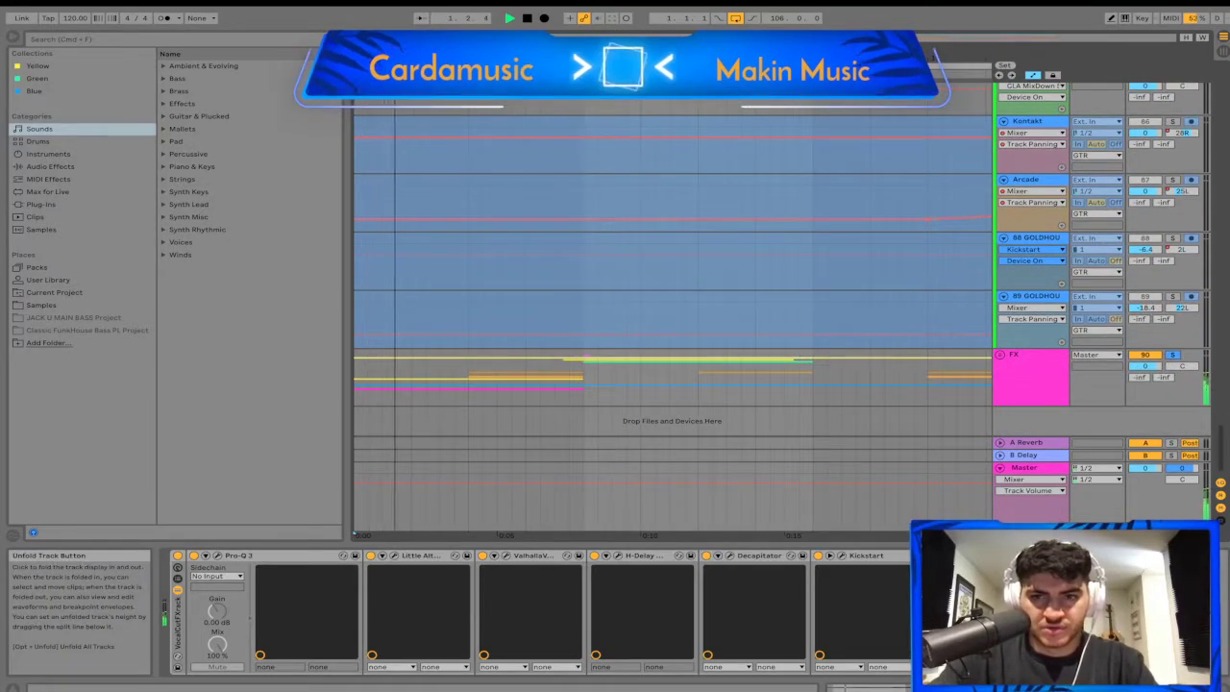
pyautogui.click(1000, 355)
pyautogui.scroll(-5, 1007, 361)
pyautogui.press('space')
# - Play the FX group while examining its tracks, from the vinyl crackle and downsweep to the white noise riser and atmosphere clips
pyautogui.scroll(4, 1009, 370)
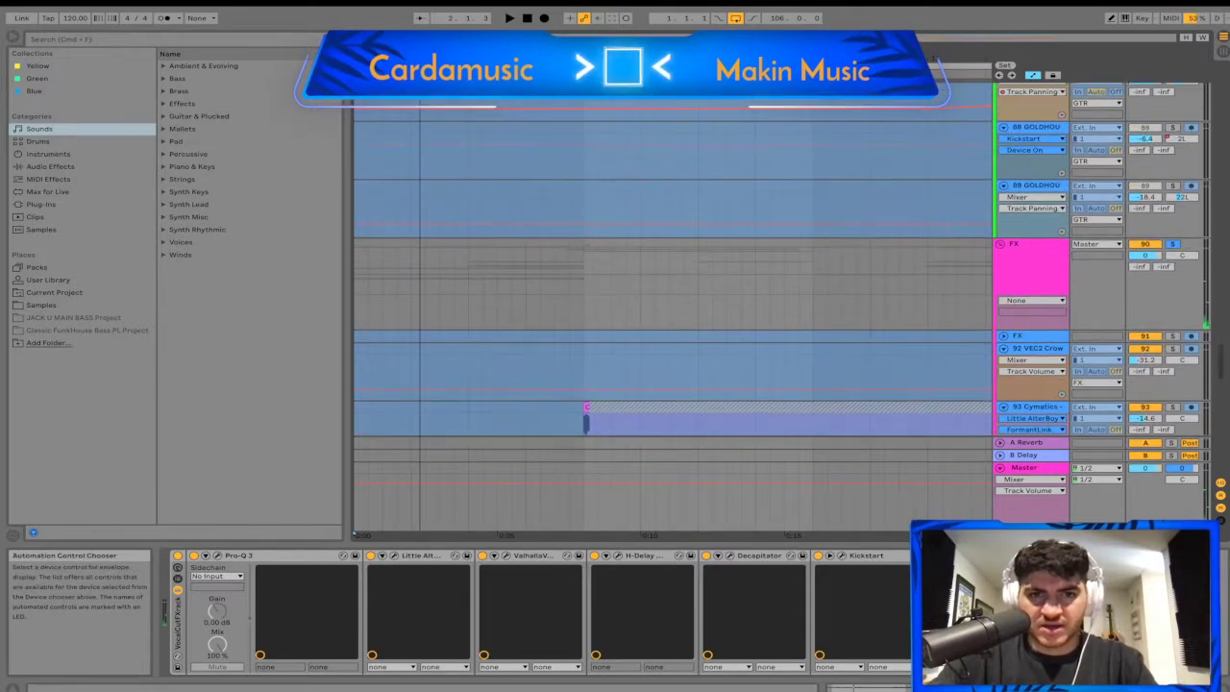
pyautogui.scroll(-4, 1010, 366)
pyautogui.press('space')
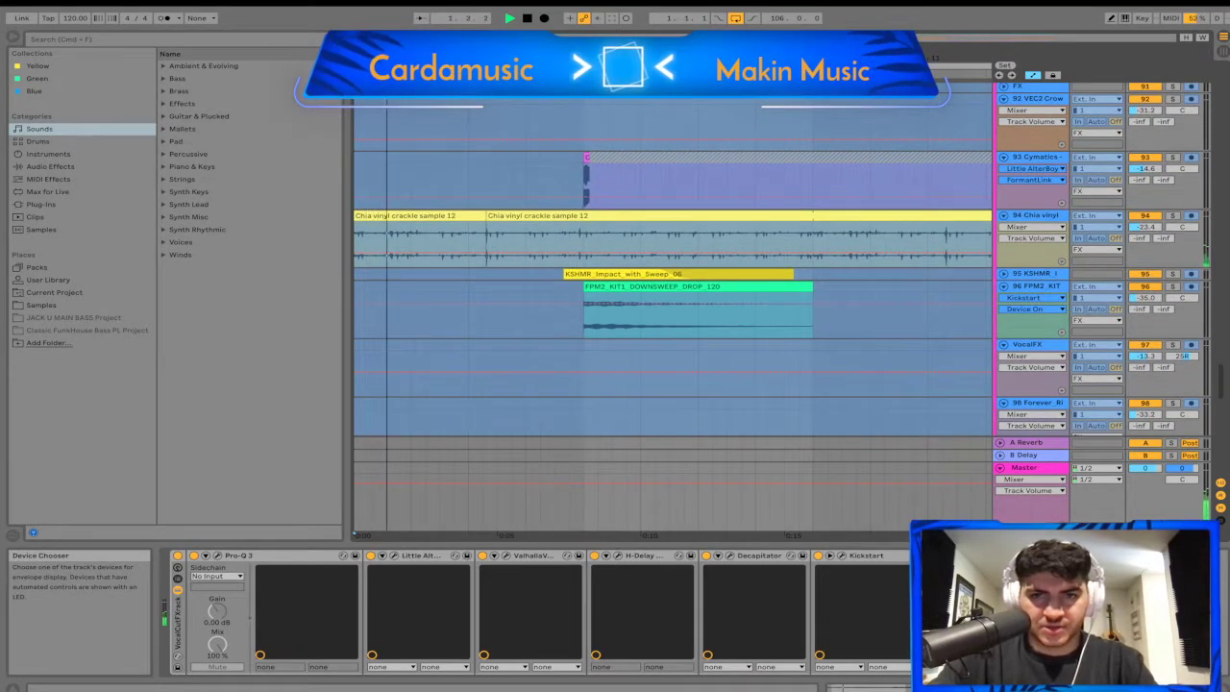
pyautogui.scroll(-2, 1014, 361)
pyautogui.press('space')
pyautogui.scroll(-2, 508, 208)
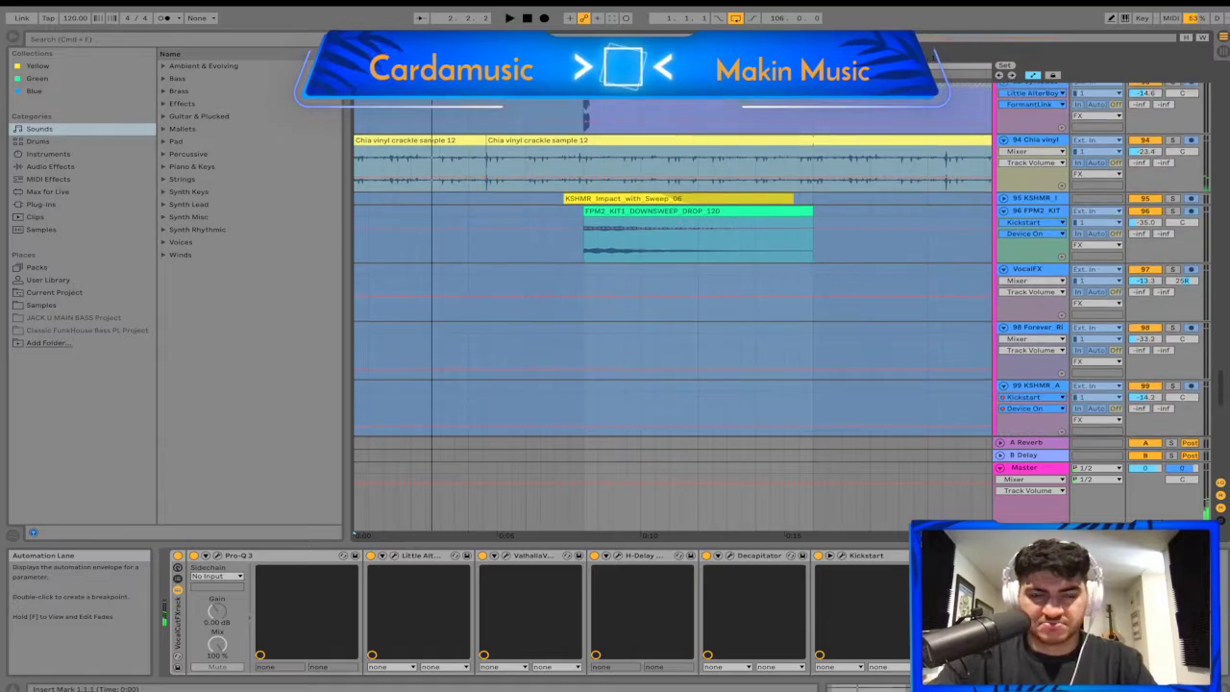
pyautogui.scroll(-10, 673, 255)
pyautogui.scroll(12, 672, 255)
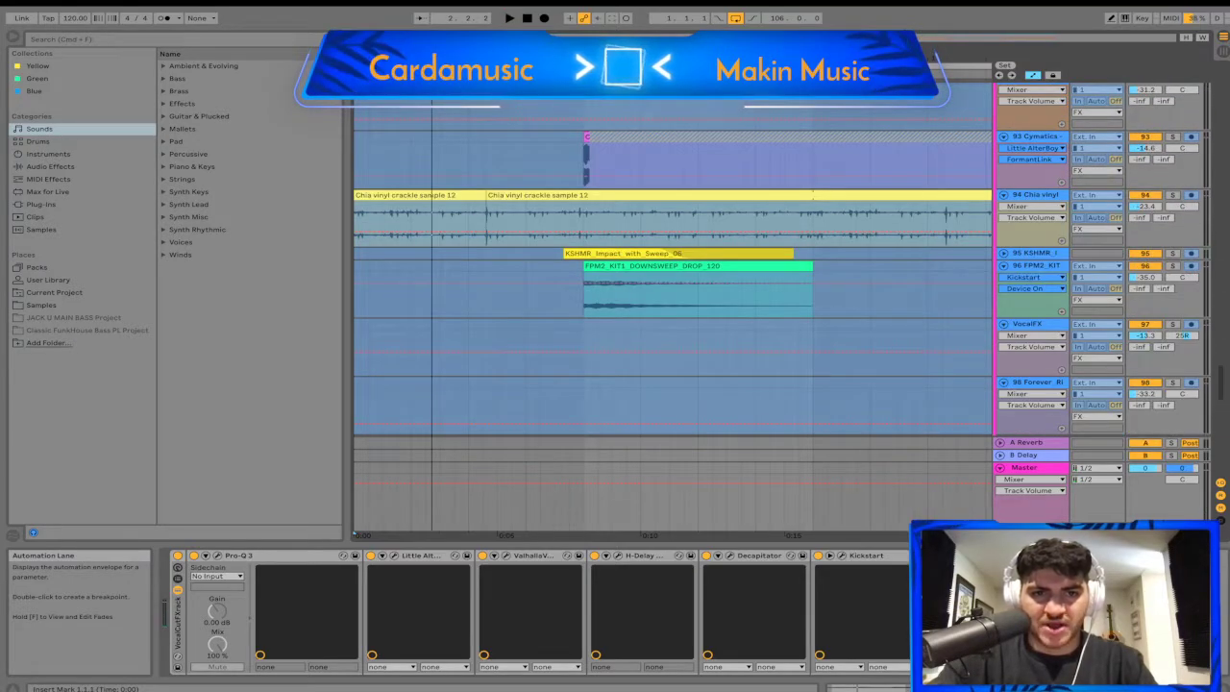
pyautogui.scroll(-15, 433, 348)
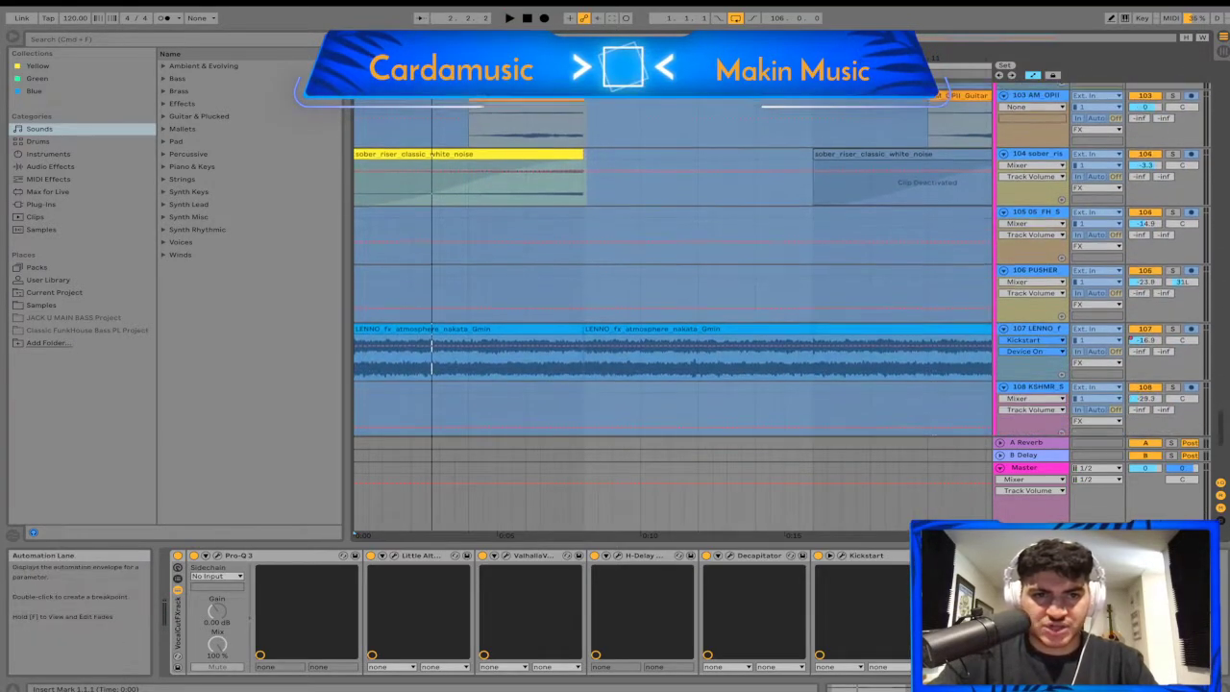
pyautogui.scroll(-4, 432, 357)
# - Solo track 107 with the LENNO atmosphere loop, play it from the start, and show its device chain
pyautogui.click(369, 271)
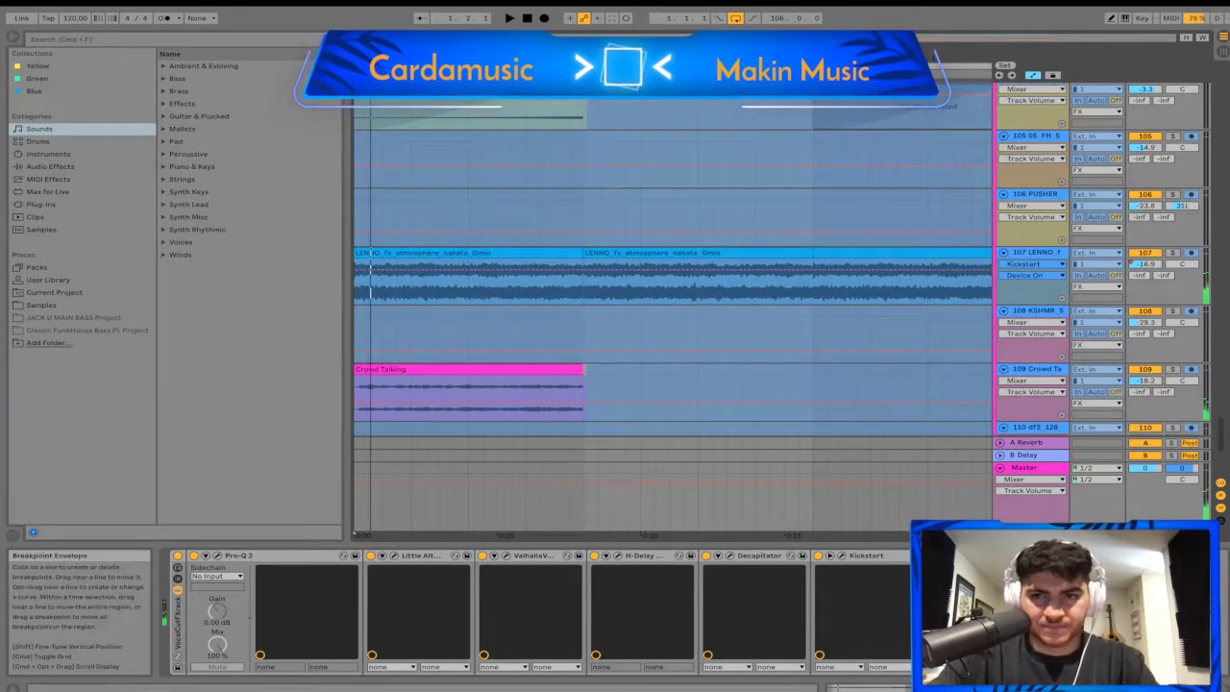
pyautogui.click(1172, 251)
pyautogui.press('space')
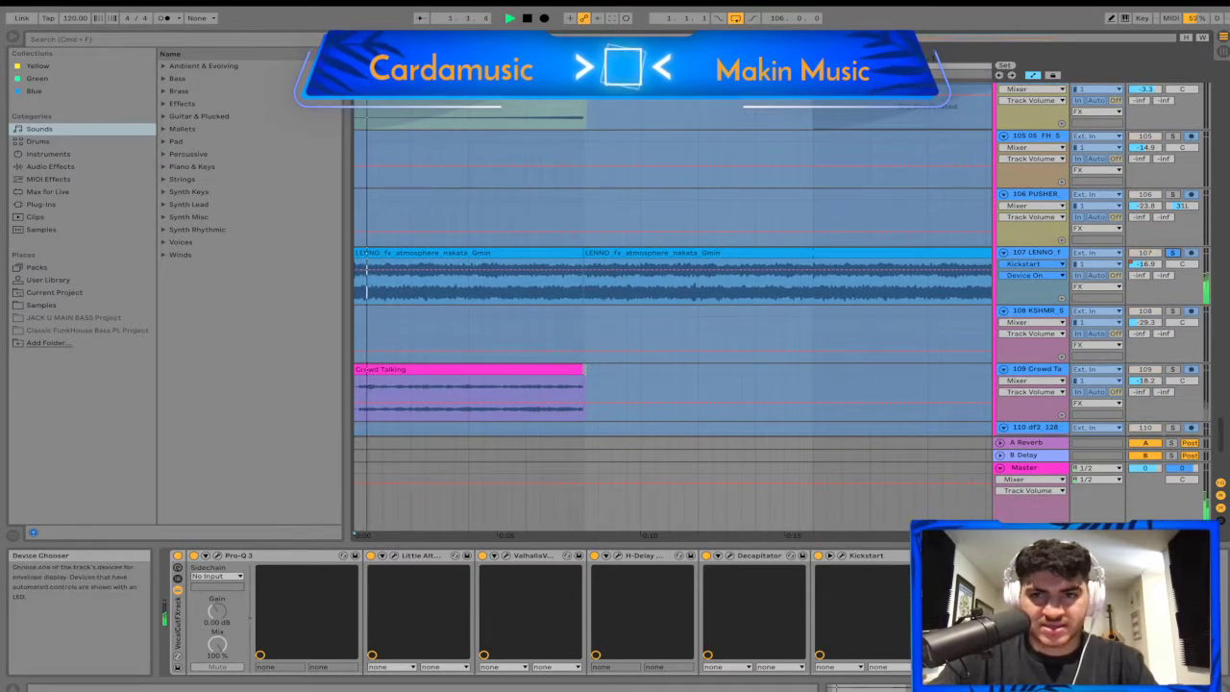
pyautogui.click(1038, 253)
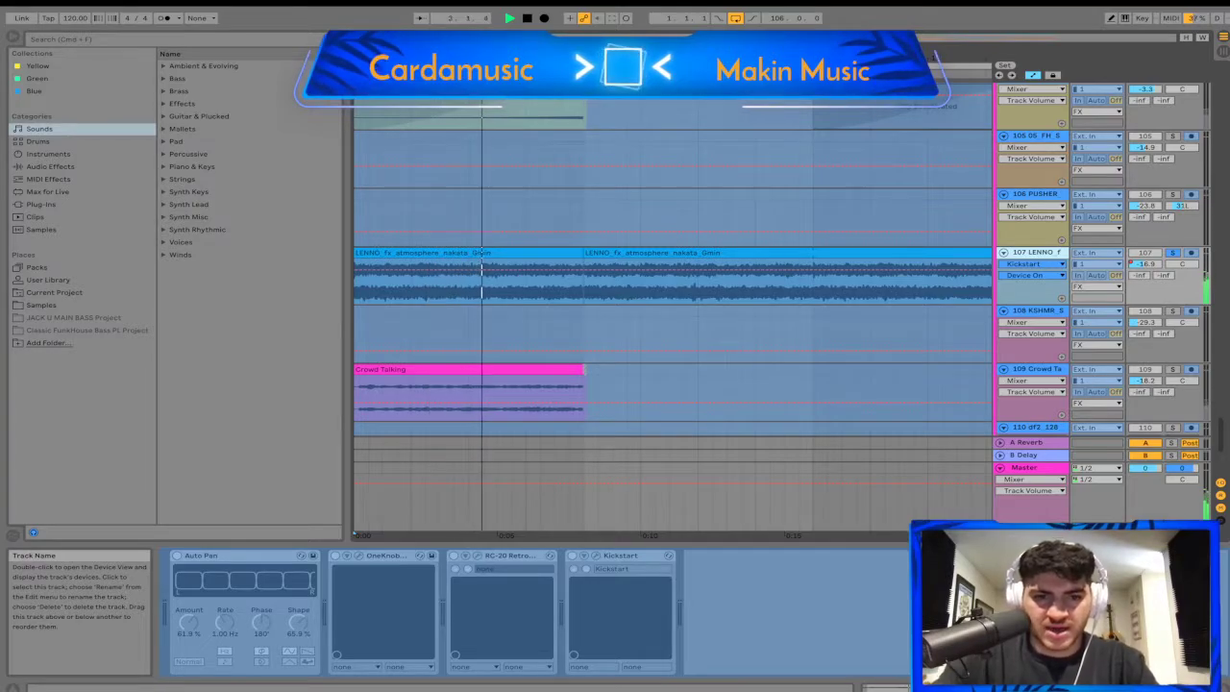
pyautogui.scroll(-1, 1042, 253)
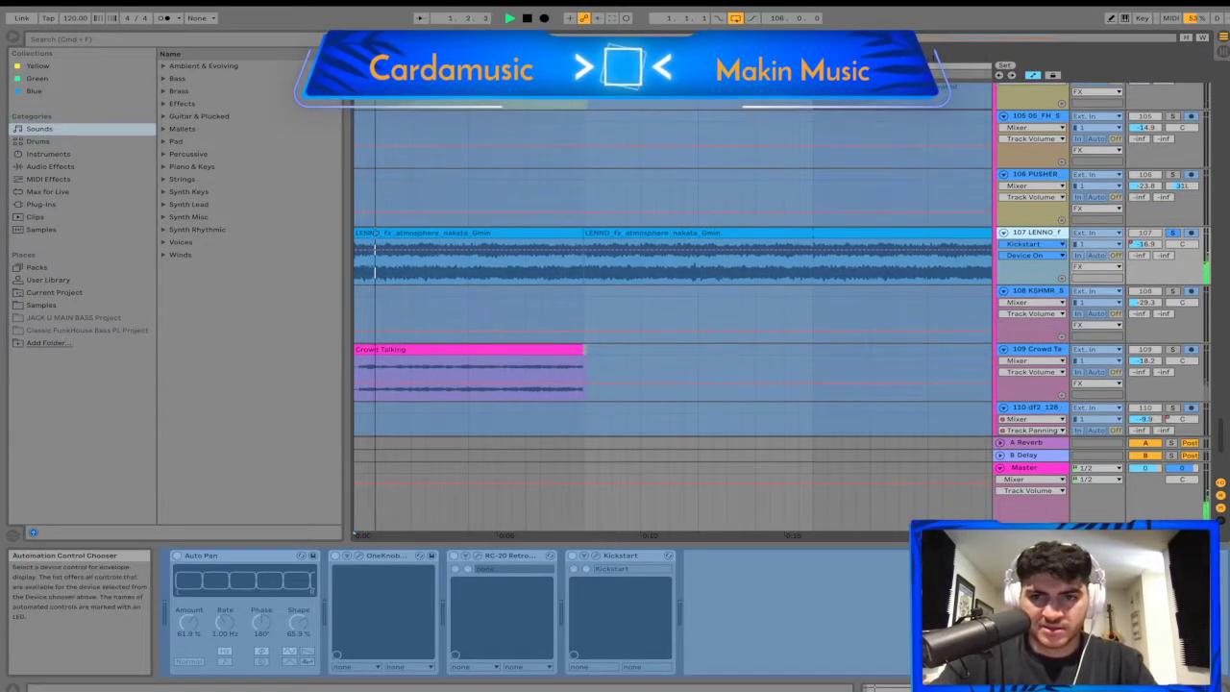
pyautogui.press('space')
# - Unfreeze track 107 and play the atmosphere loop while inspecting the RC-20 Retro Color settings
pyautogui.rightClick(1045, 233)
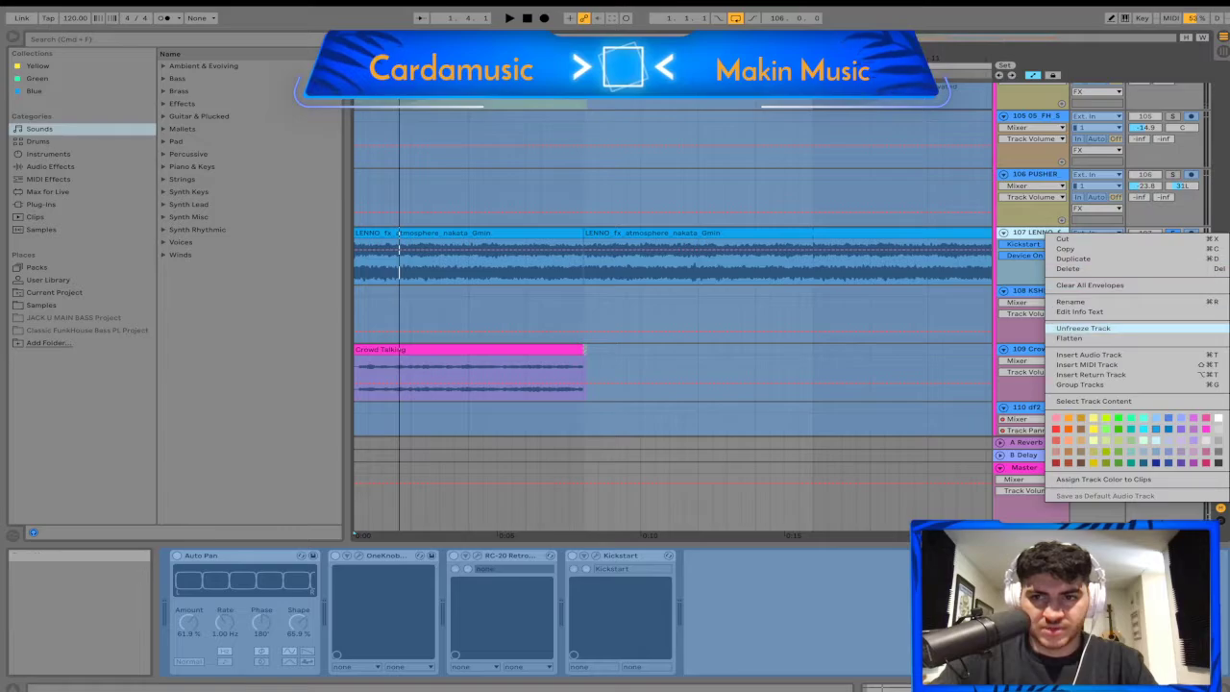
pyautogui.click(1083, 328)
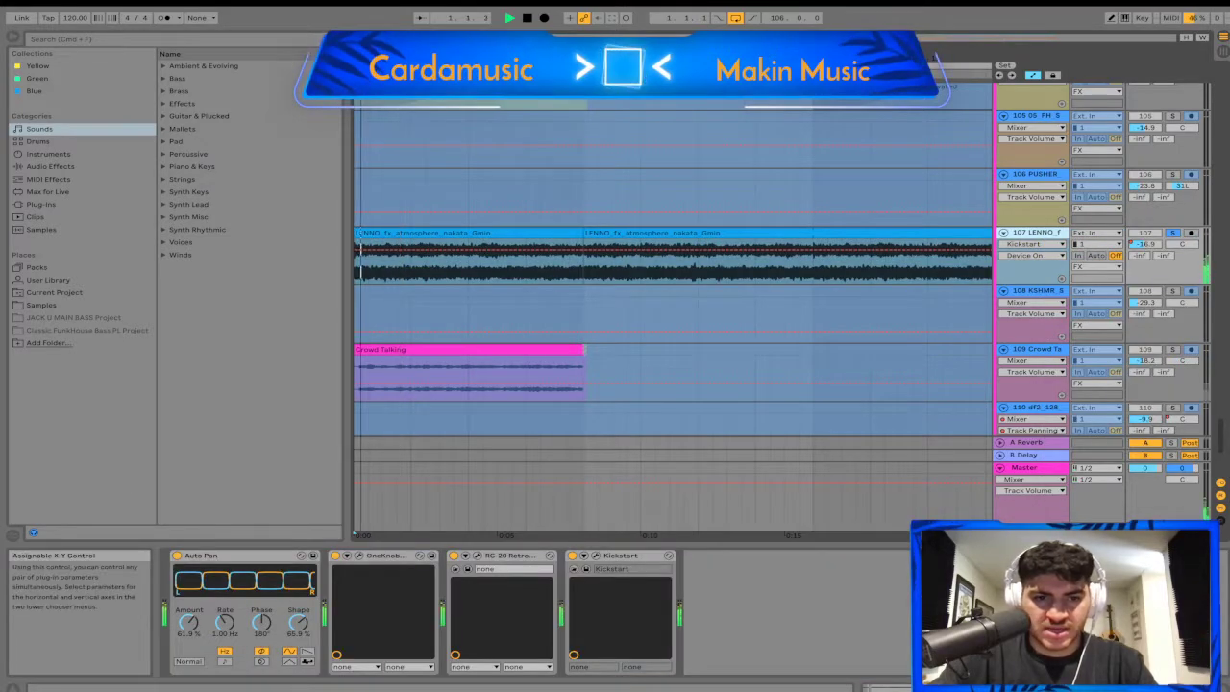
pyautogui.press('space')
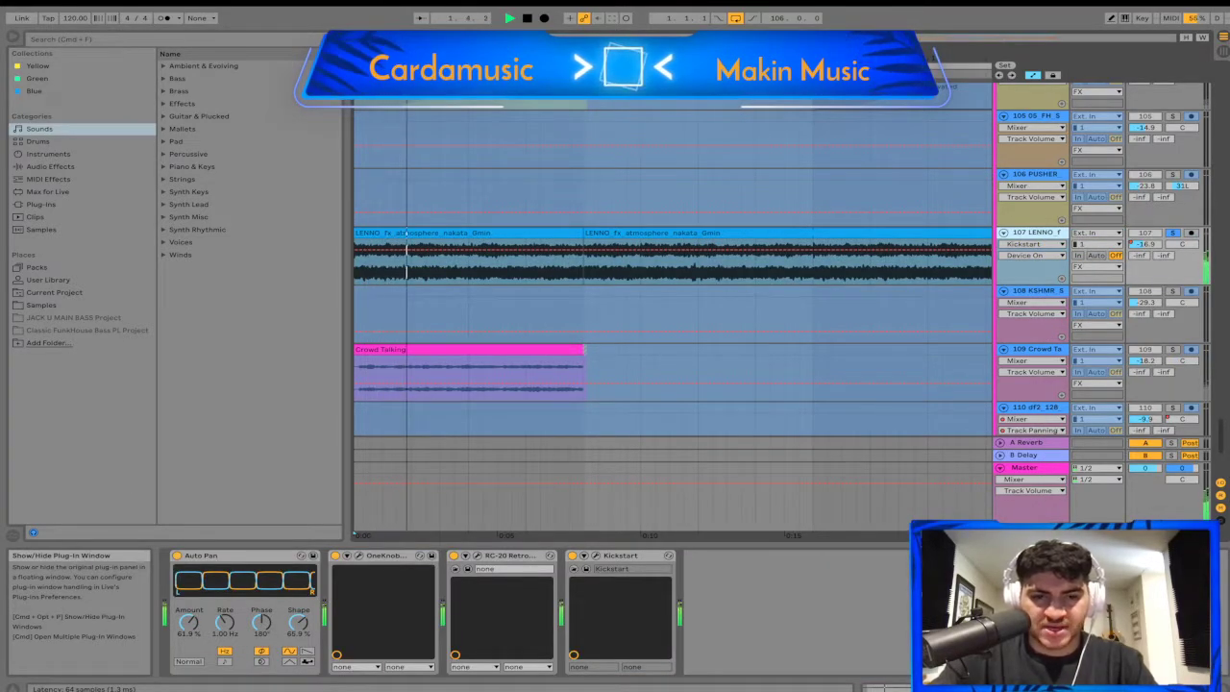
pyautogui.click(464, 556)
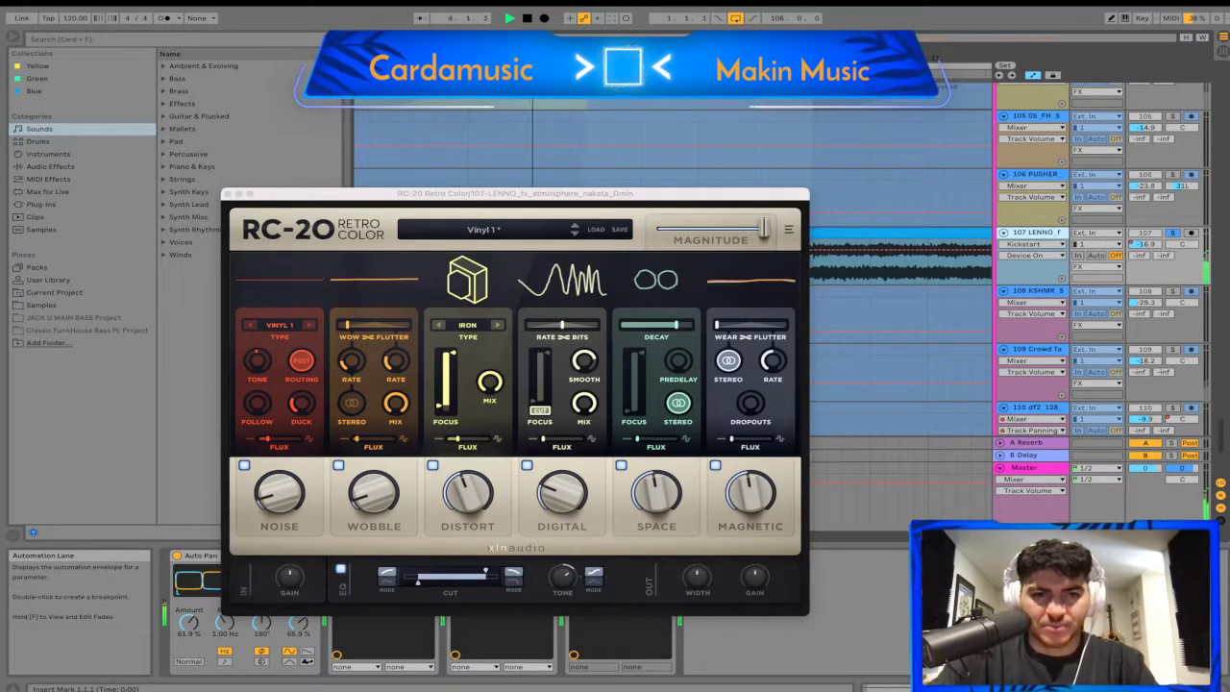
pyautogui.click(227, 195)
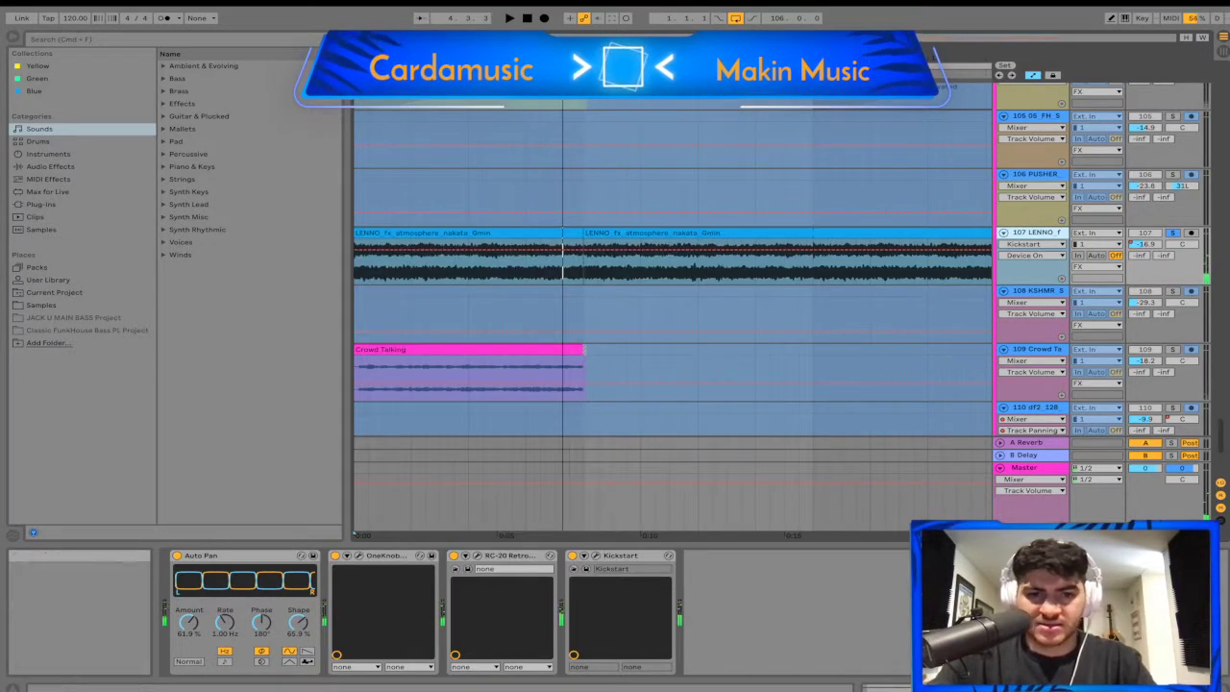
# - Solo the Crowd Talking track 109 together with the atmosphere on track 107 and play both from the start
pyautogui.scroll(-3, 1172, 289)
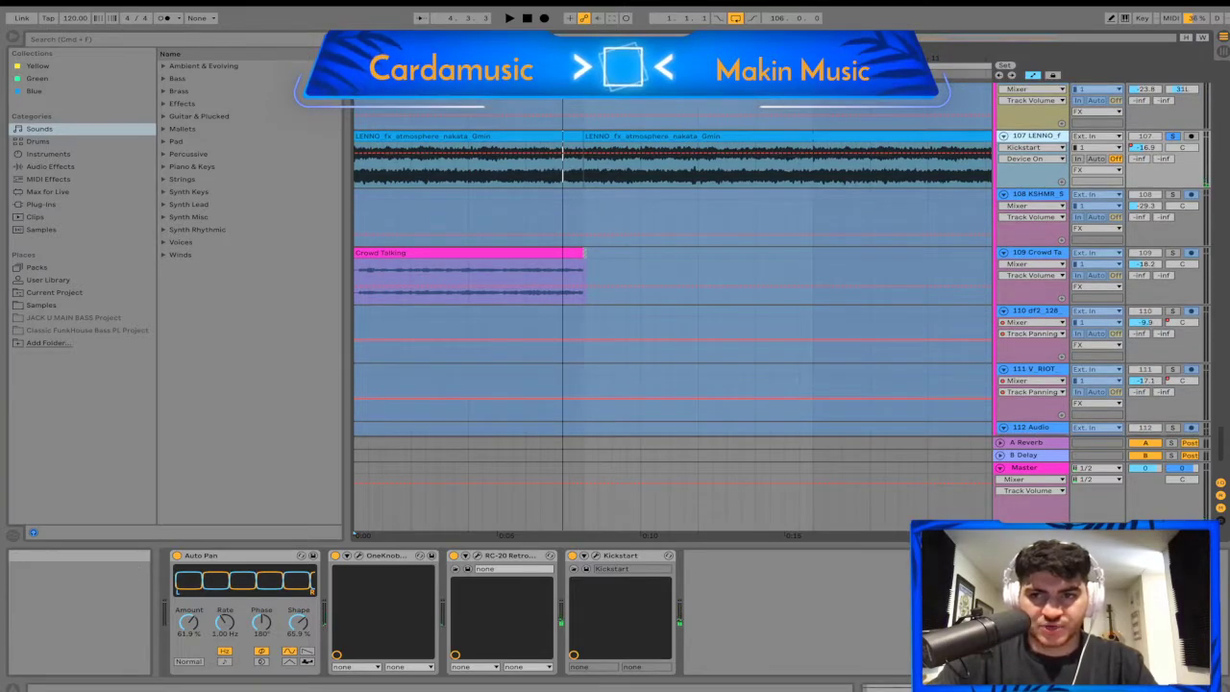
pyautogui.scroll(-3, 1171, 252)
pyautogui.scroll(3, 1171, 251)
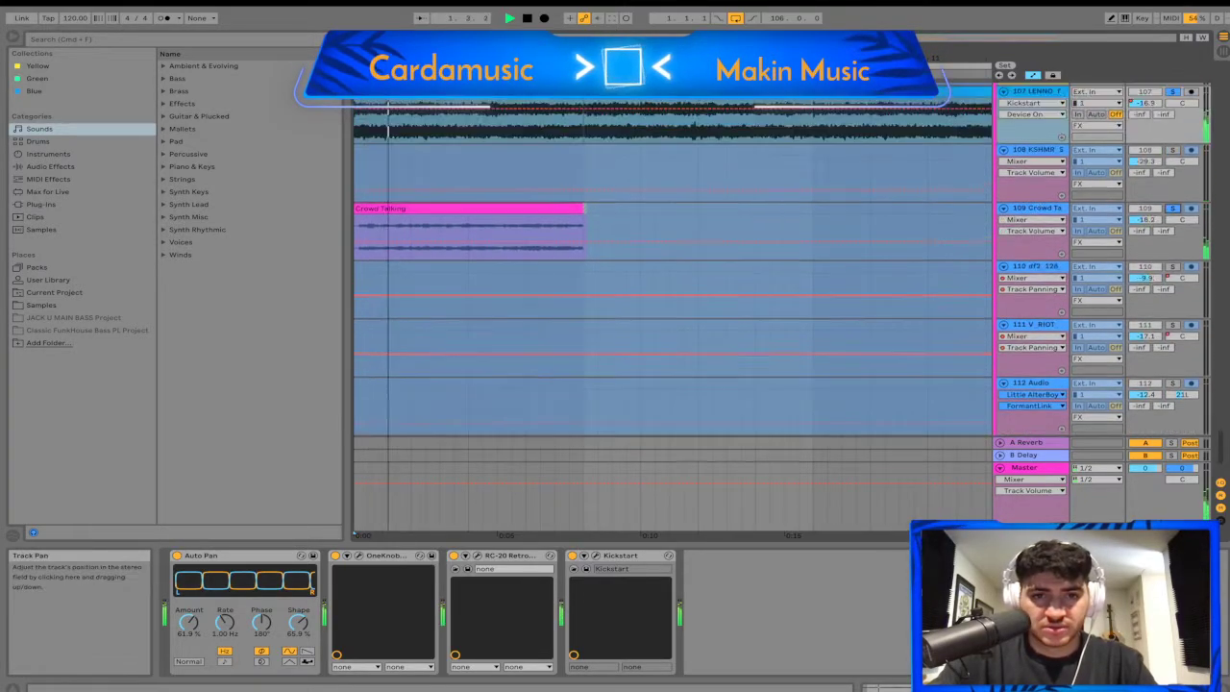
pyautogui.scroll(7, 1172, 252)
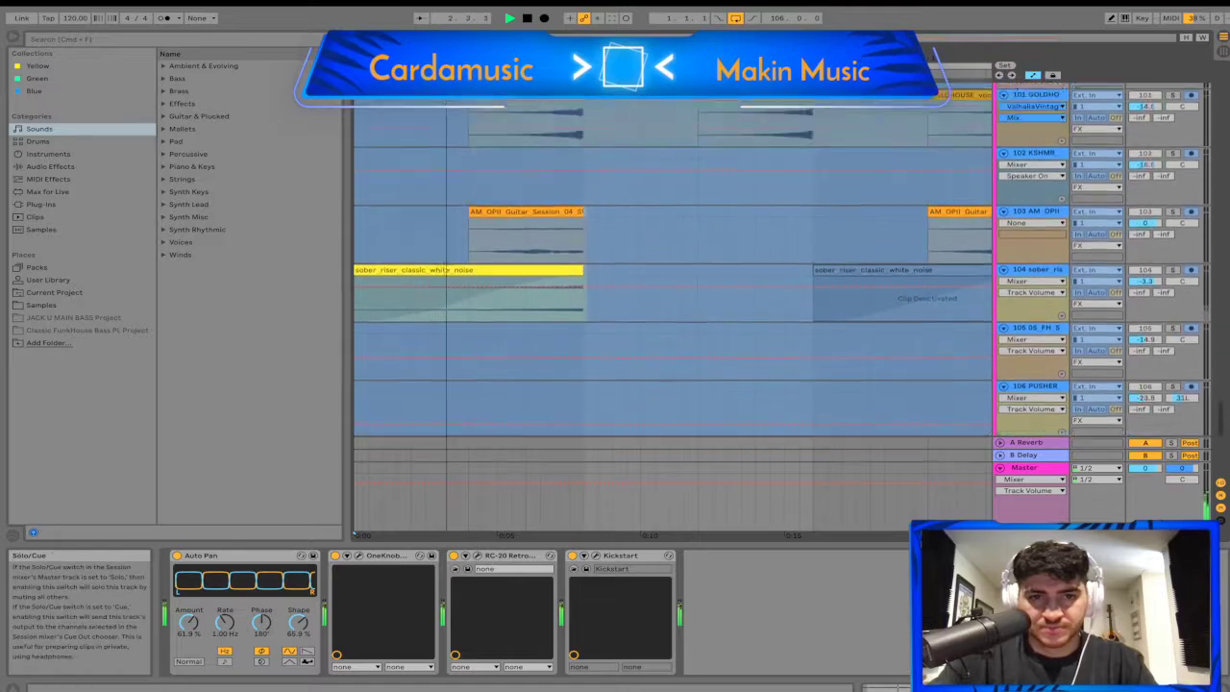
# - Unfold the Atmo group, solo it, and play its frozen Serum and Arcade layers from the start
pyautogui.scroll(10, 1171, 252)
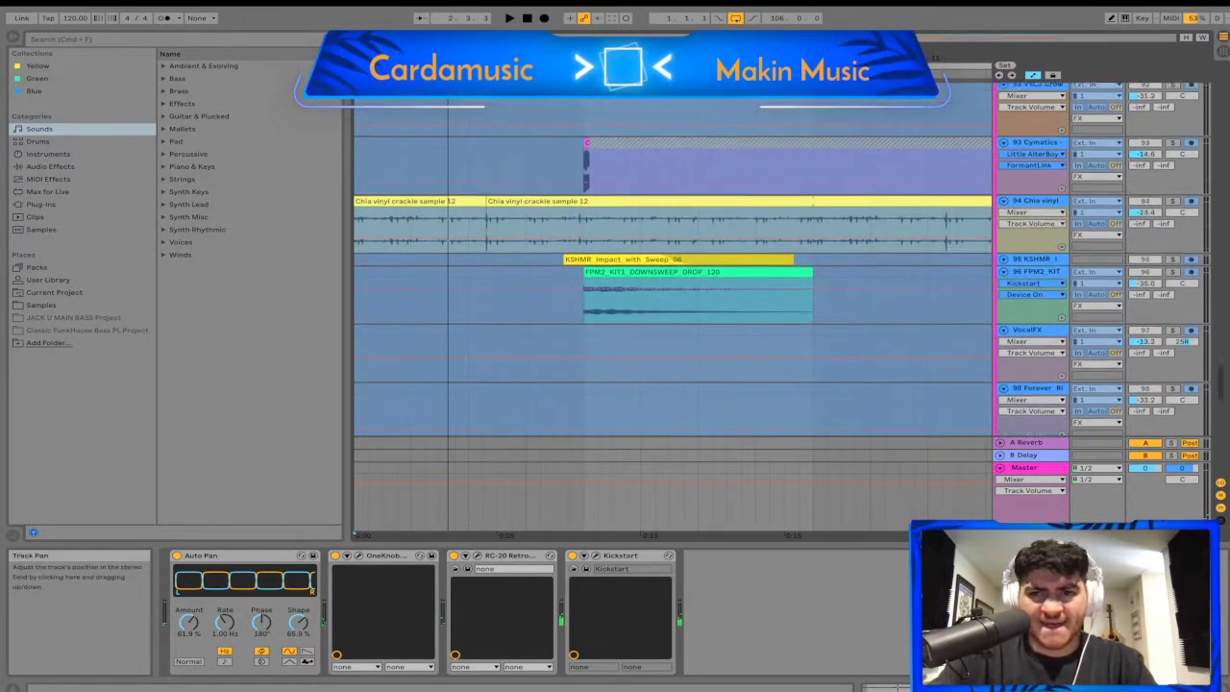
pyautogui.scroll(15, 1172, 252)
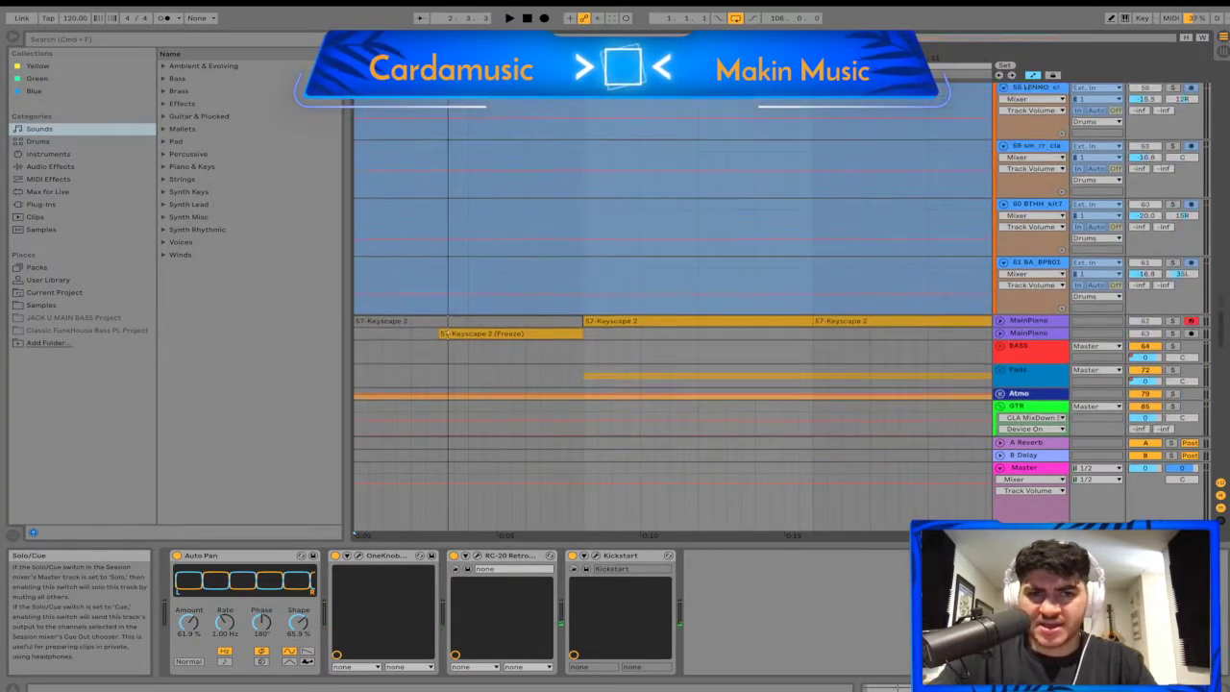
pyautogui.scroll(-5, 1028, 260)
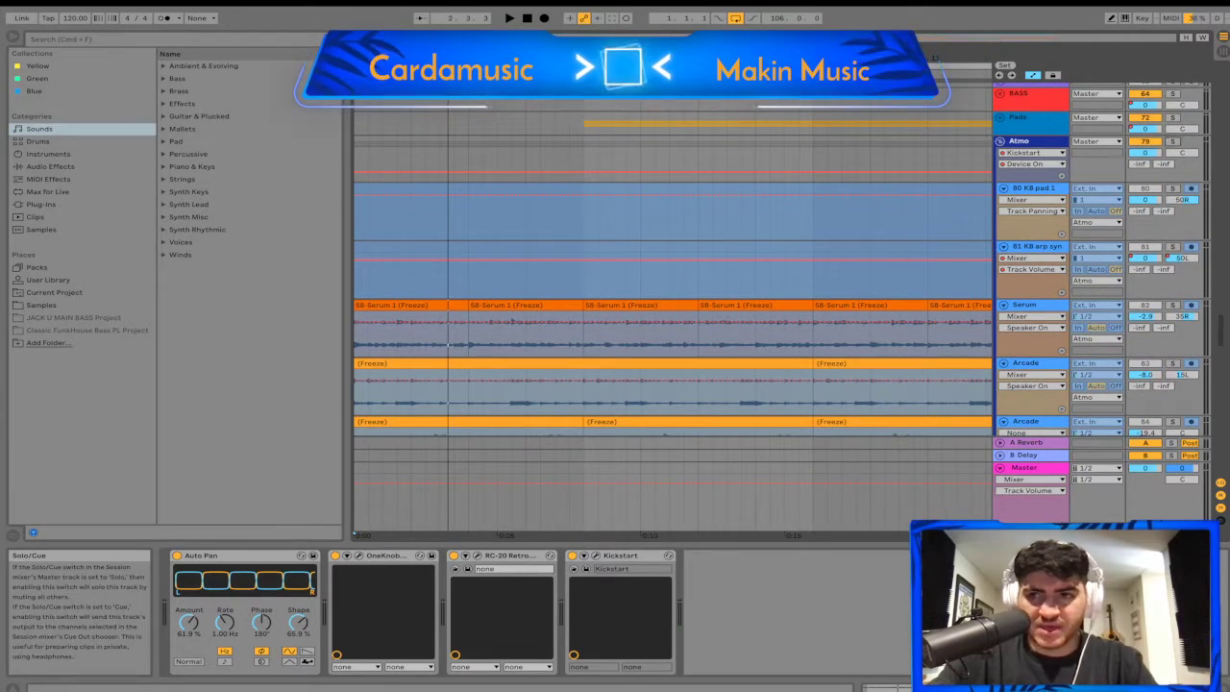
pyautogui.click(1173, 141)
pyautogui.press('space')
pyautogui.scroll(-5, 672, 289)
pyautogui.scroll(1, 672, 288)
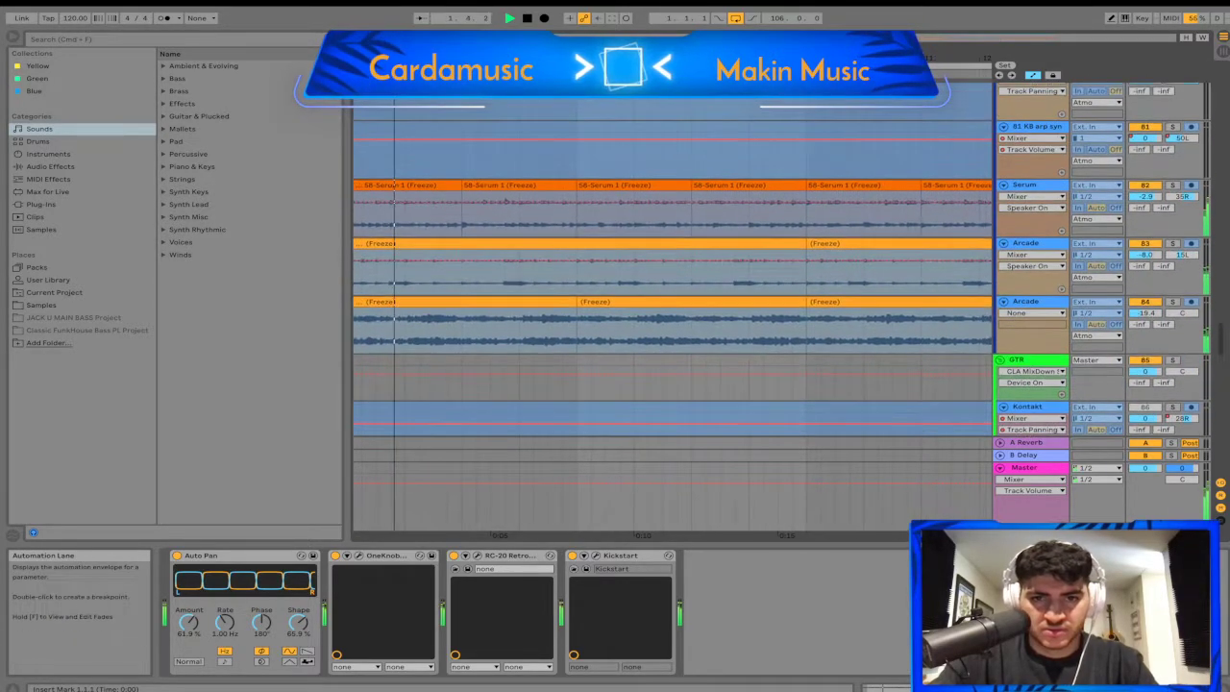
pyautogui.scroll(1, 673, 288)
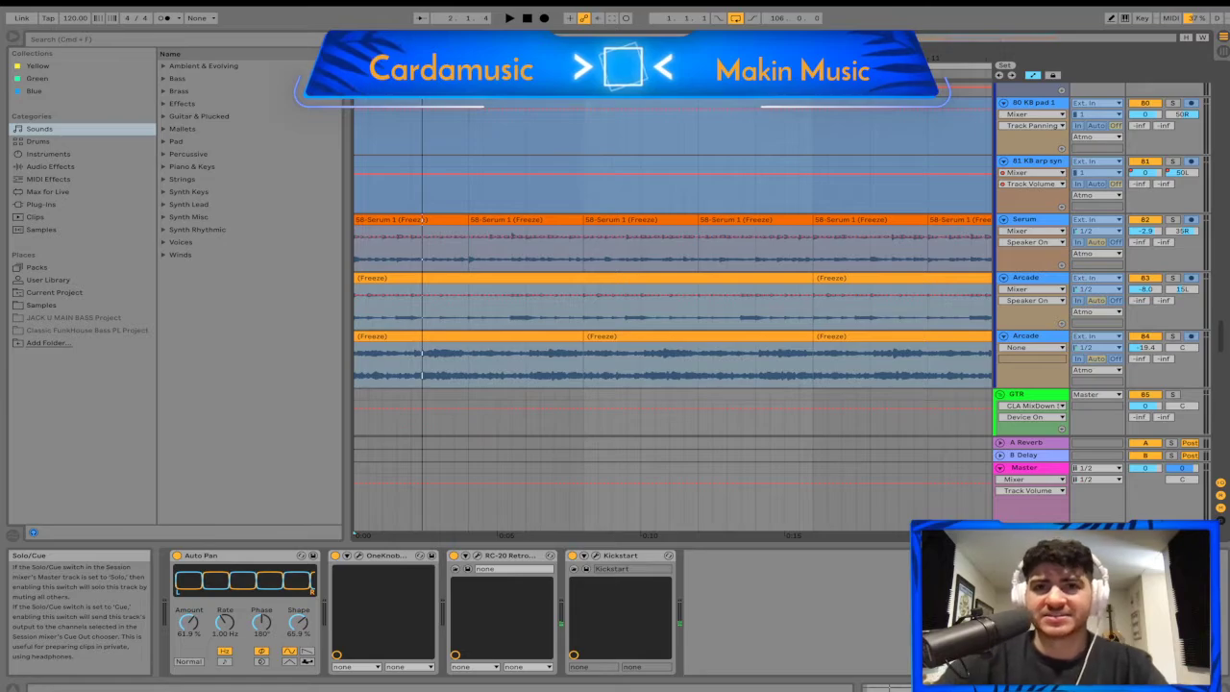
# - Play the soloed Arcade layer on track 84 from the start and show its device chain
pyautogui.press('space')
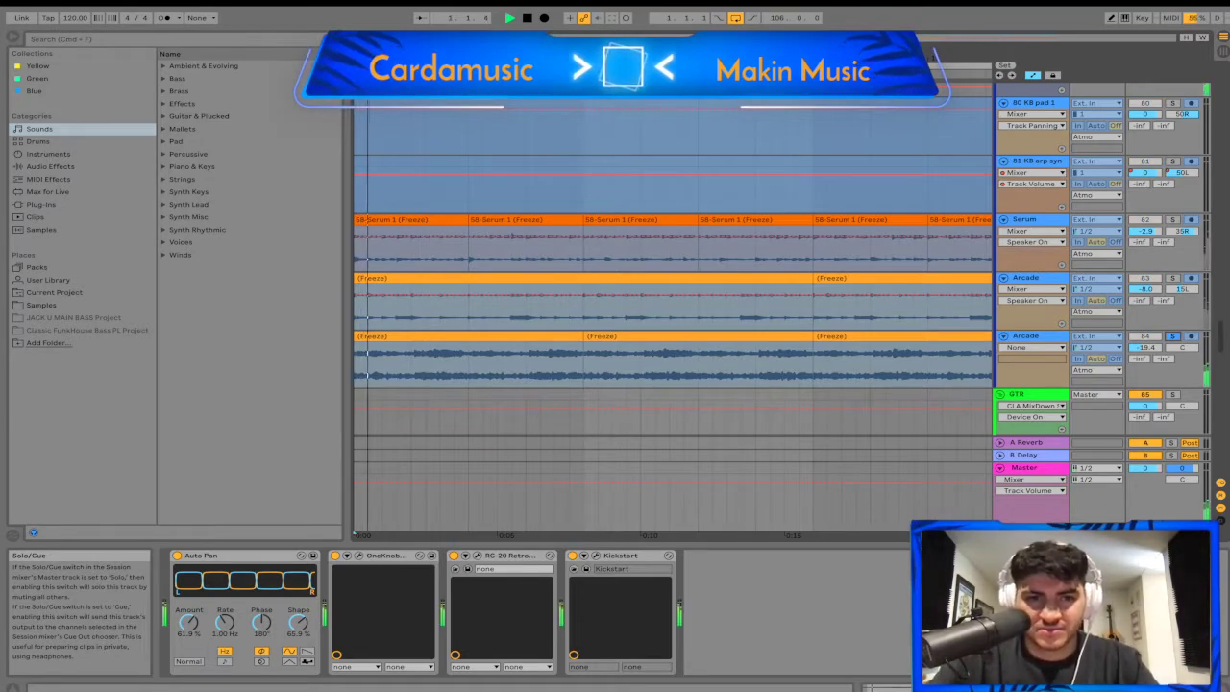
pyautogui.press('space')
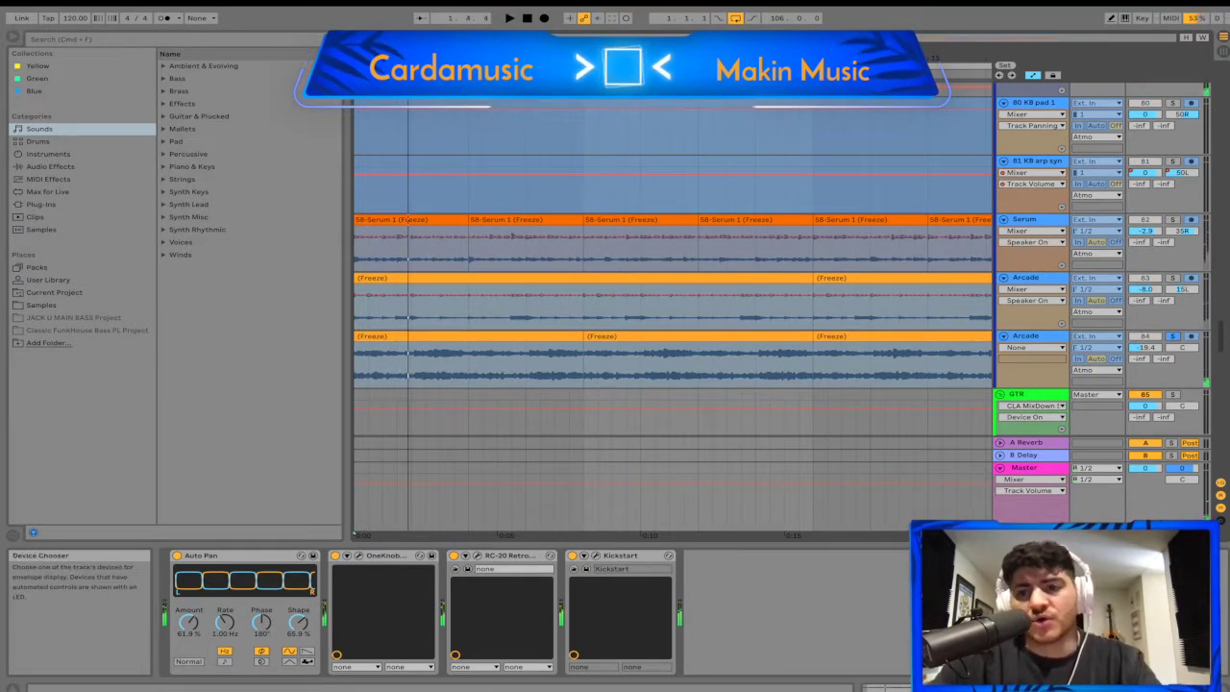
pyautogui.click(1027, 336)
pyautogui.click(1026, 278)
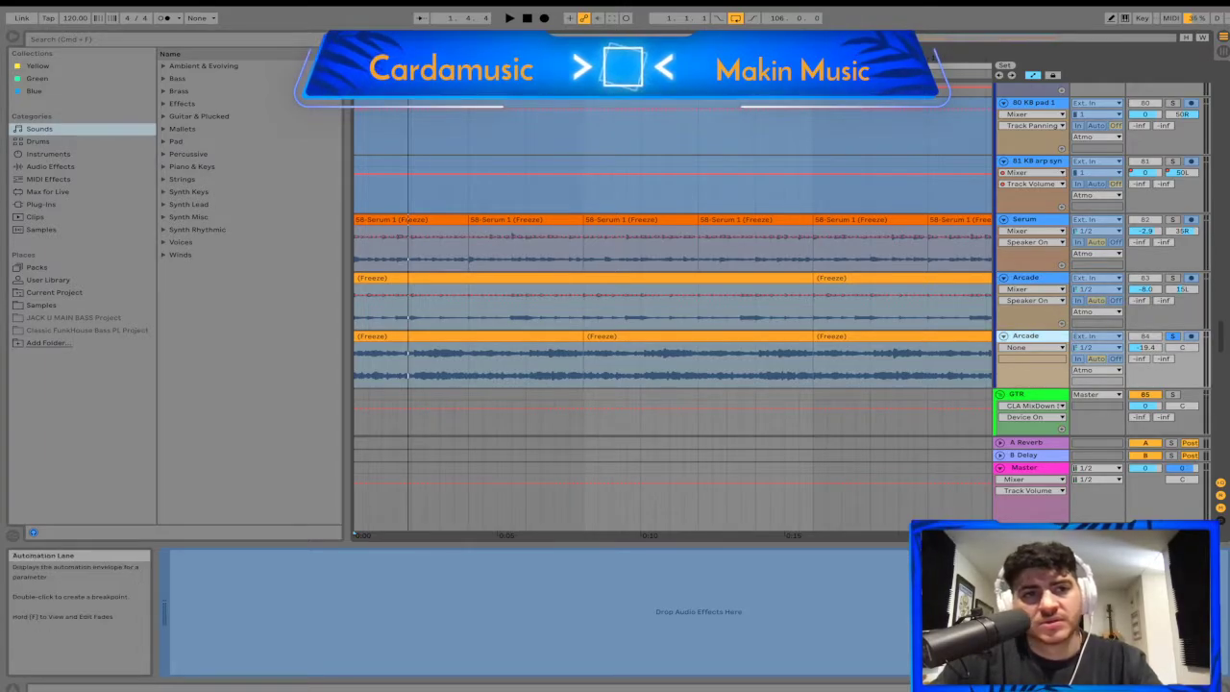
# - Insert a new audio track below Arcade track 84 in the Atmo group
pyautogui.press('super+f')
pyautogui.click(1027, 337)
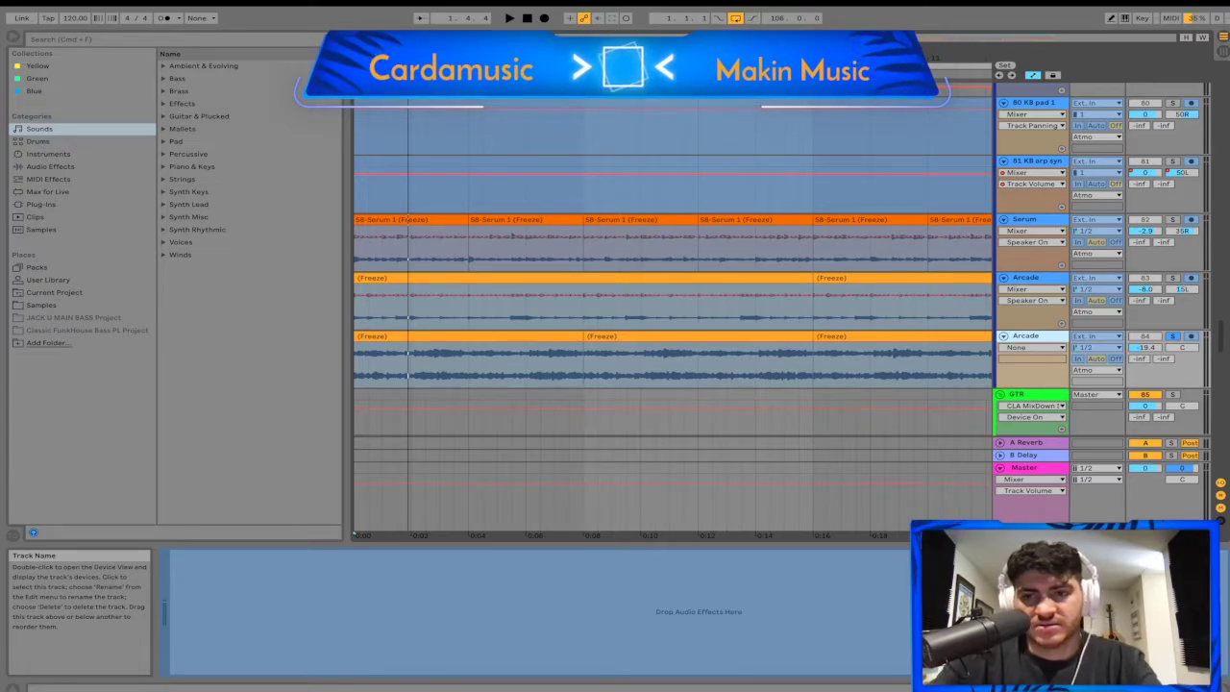
pyautogui.press('super+t')
pyautogui.click(1028, 395)
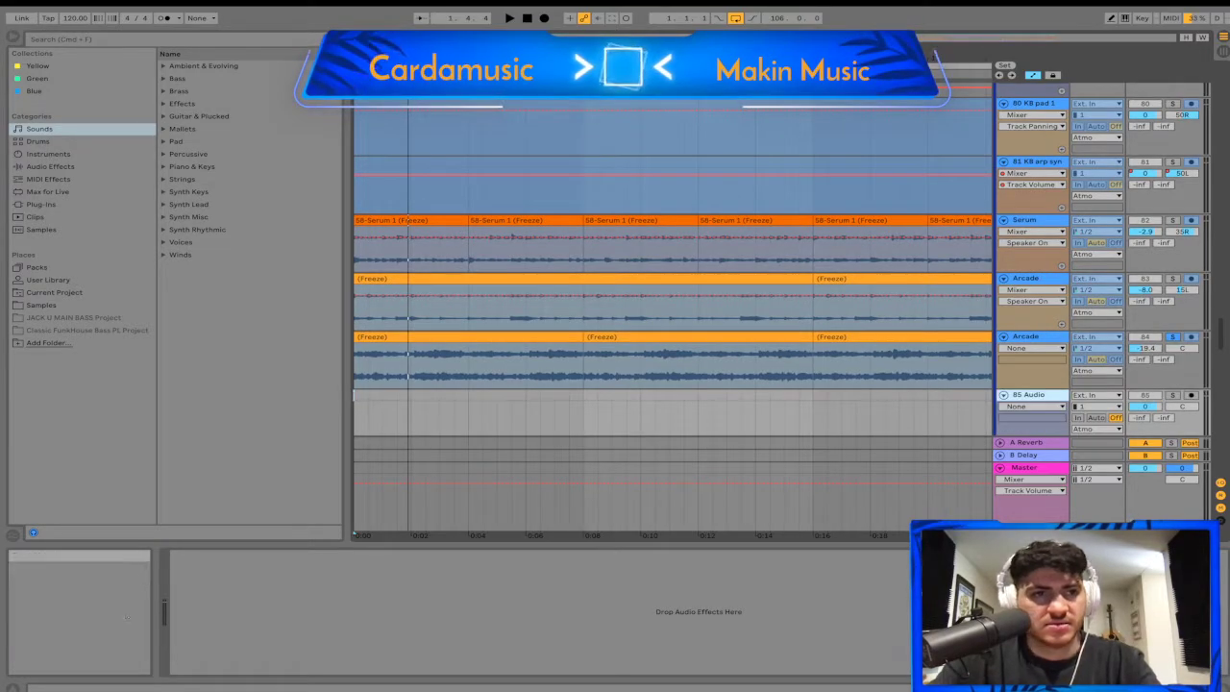
# - Load the Arcade instrument from the Blue collection onto a new MIDI track
pyautogui.click(34, 91)
pyautogui.click(37, 67)
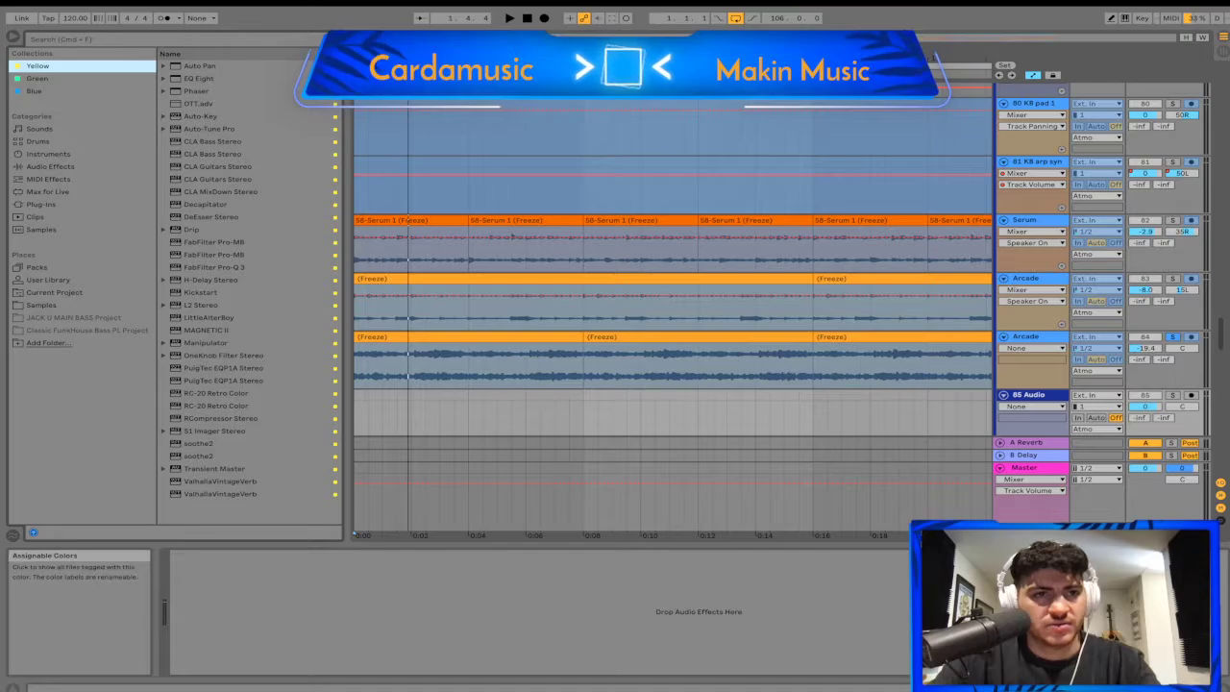
pyautogui.press('Down')
pyautogui.press('Down')
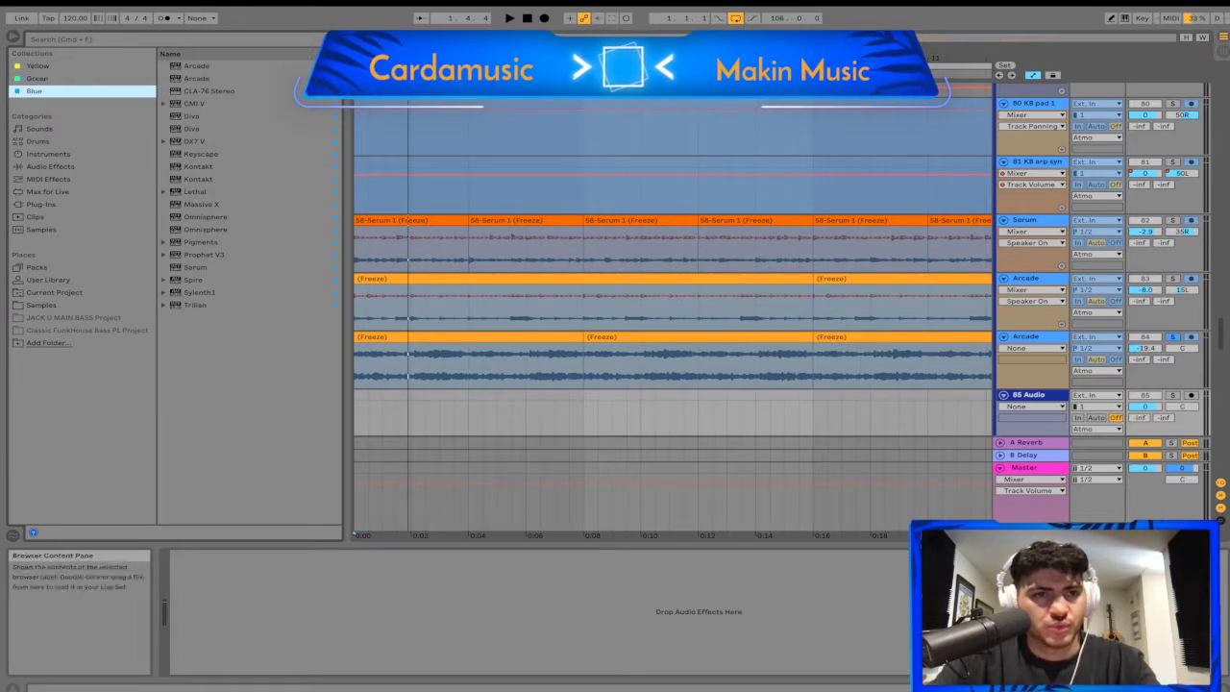
pyautogui.press('Right')
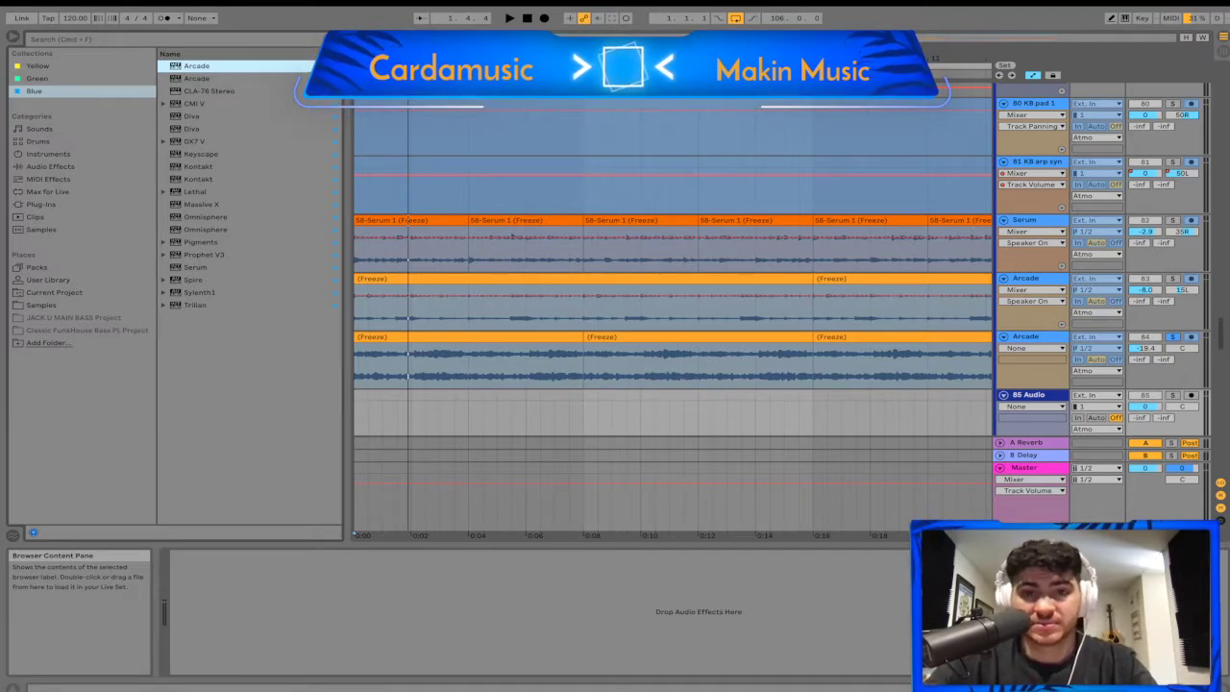
pyautogui.press('Return')
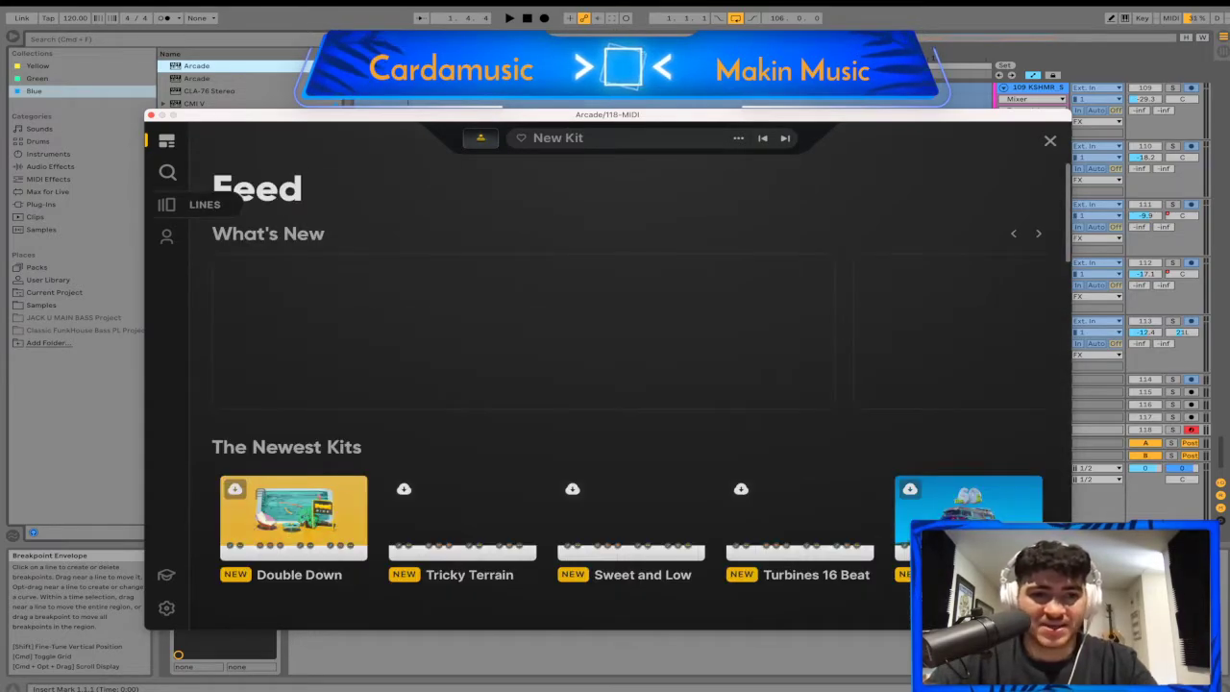
# - Browse Arcade's feed and lines, and look through the kits of the Memento line
pyautogui.scroll(-3, 615, 384)
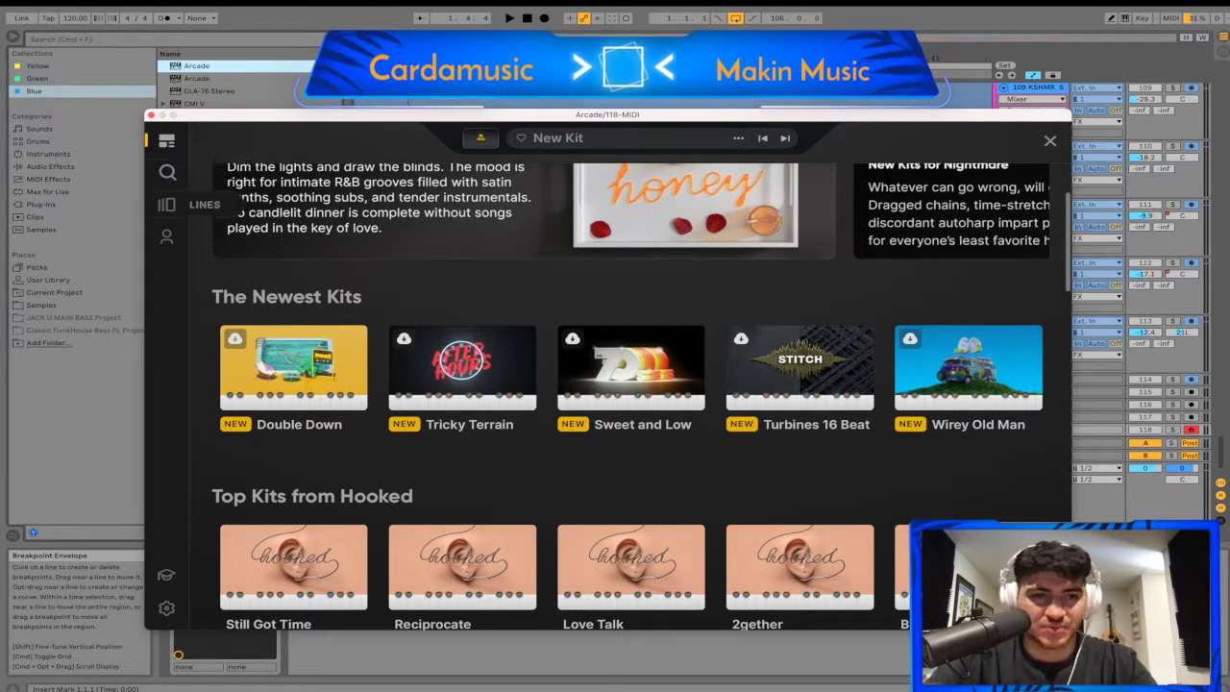
pyautogui.click(166, 203)
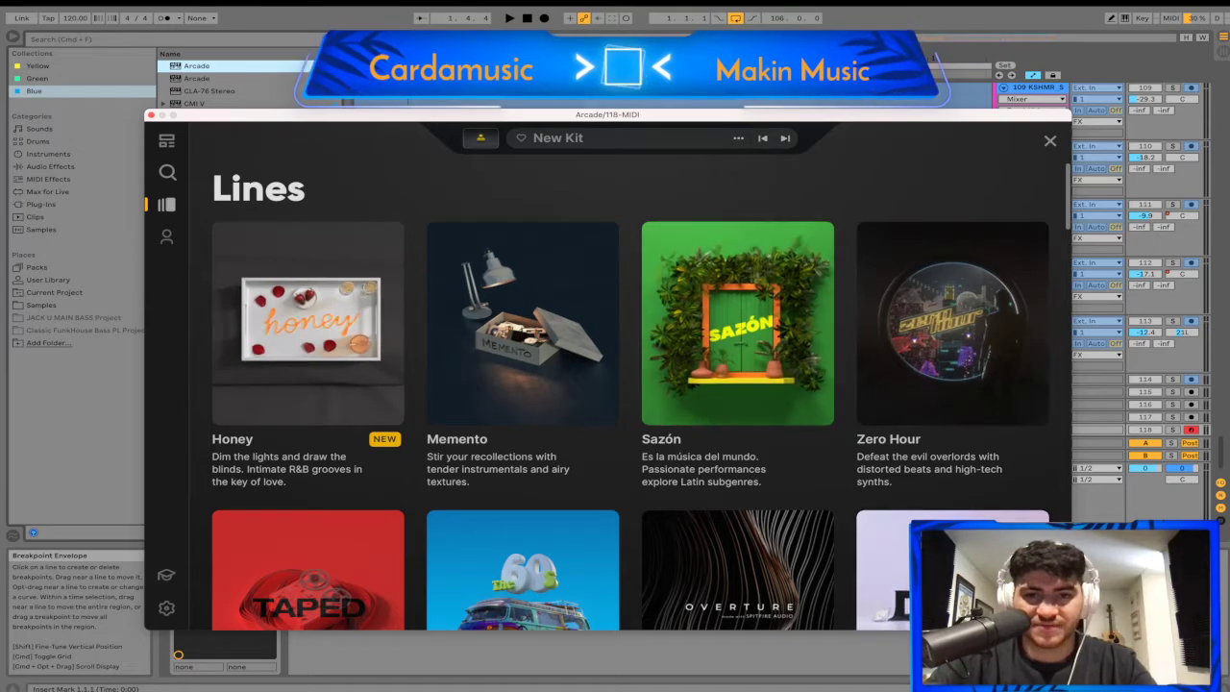
pyautogui.click(523, 324)
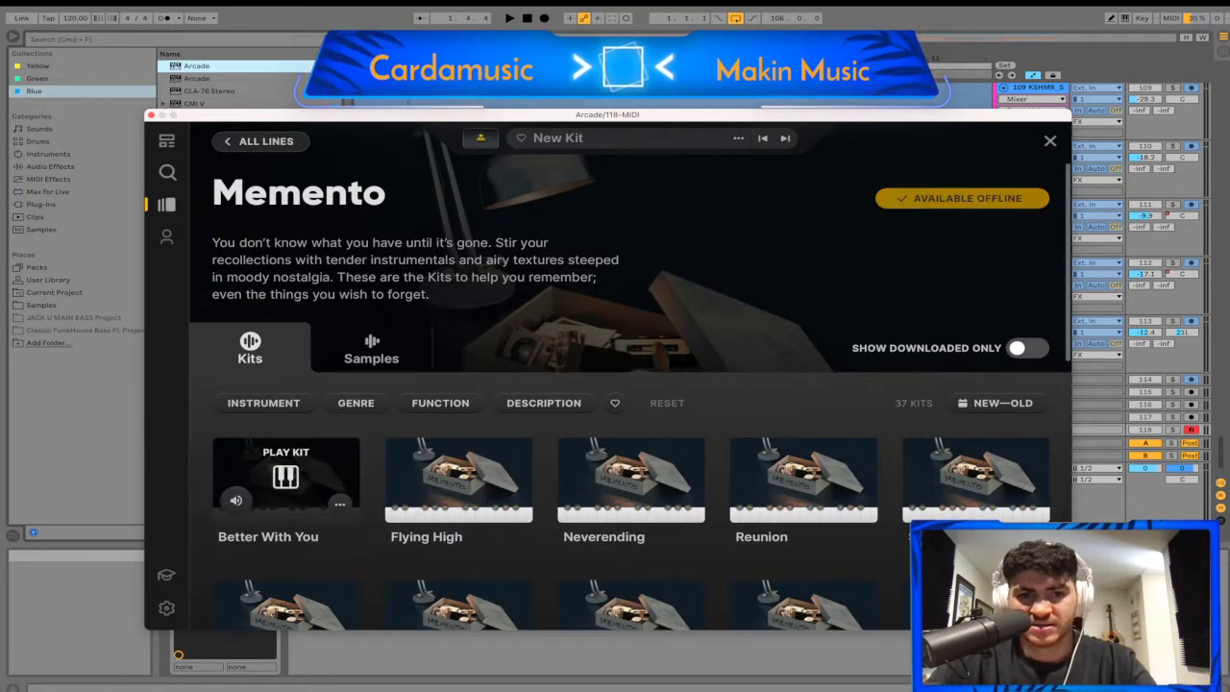
pyautogui.scroll(-3, 975, 476)
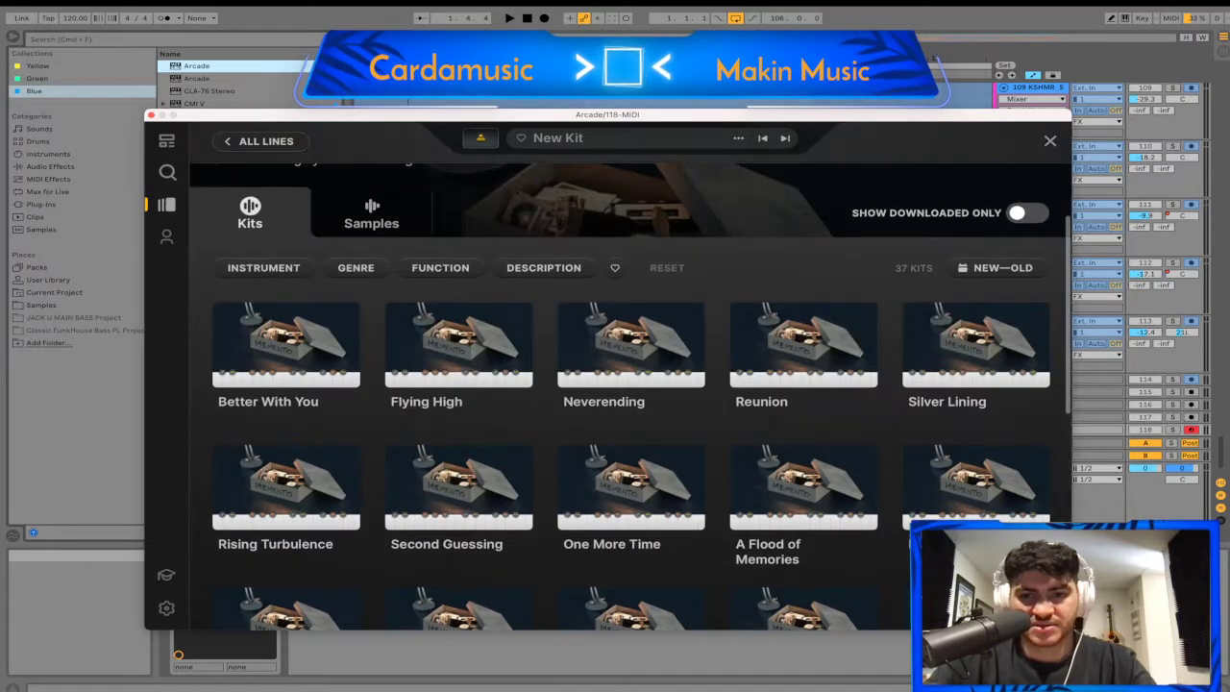
pyautogui.scroll(3, 975, 384)
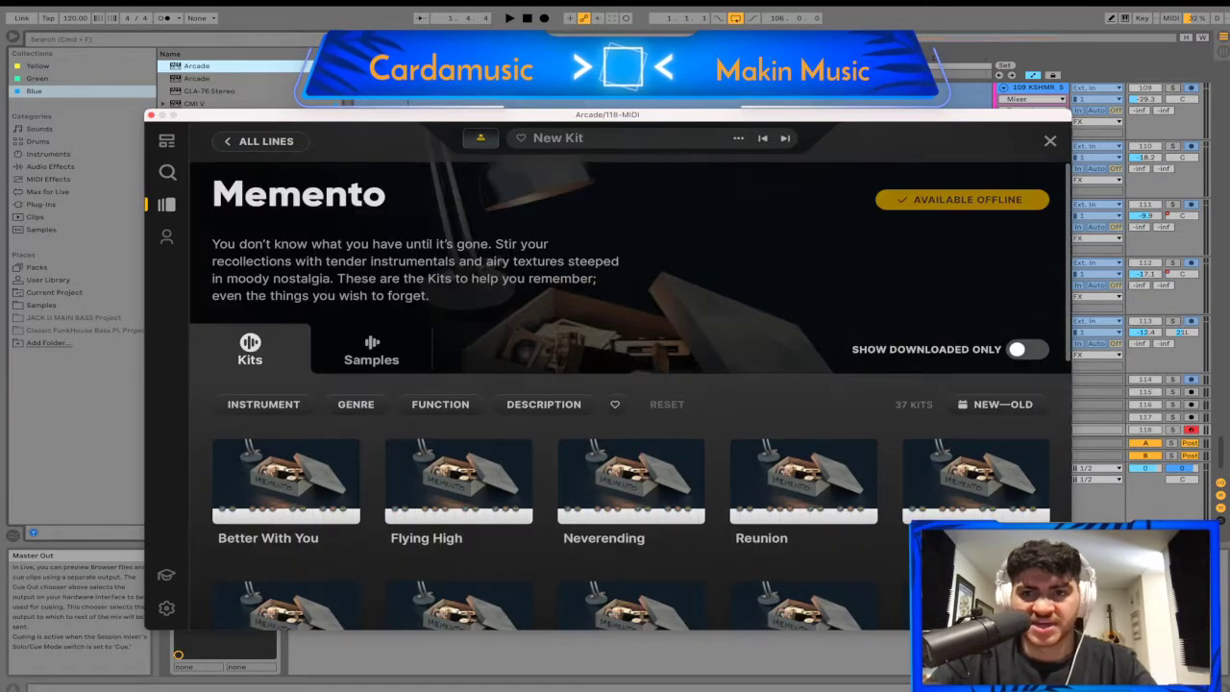
# - Close the Arcade plug-in window and delete MIDI track 118
pyautogui.click(151, 116)
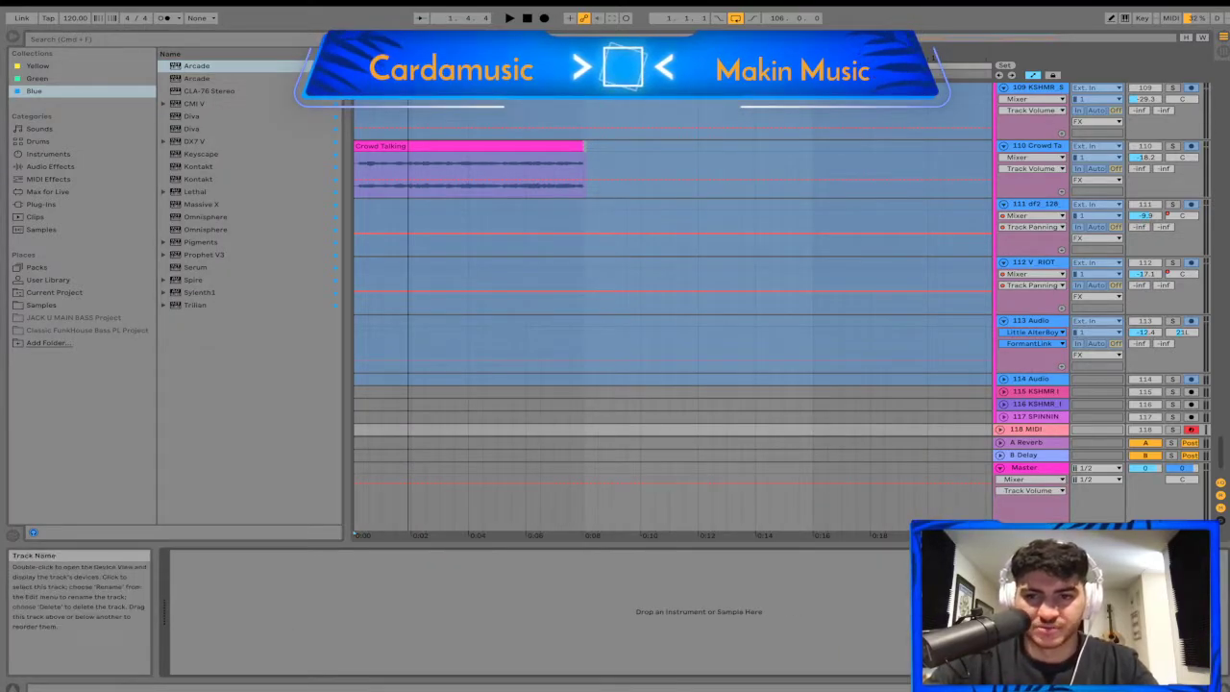
pyautogui.press('Delete')
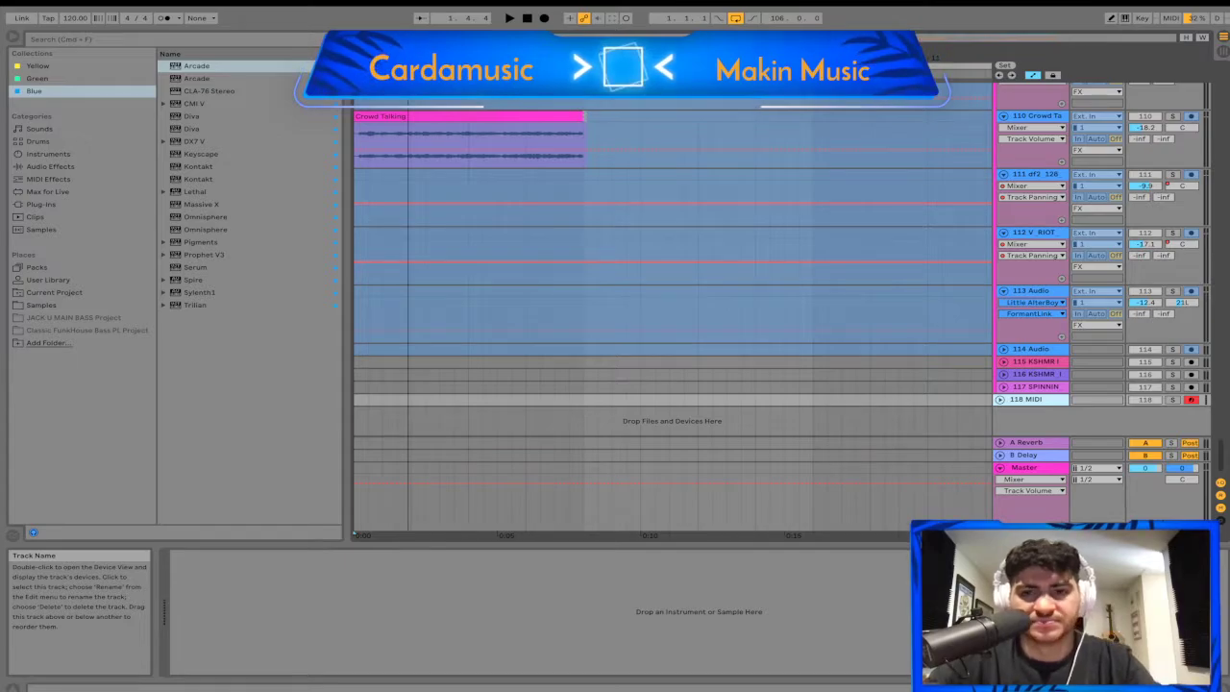
# - Play Arcade track 84 from the start and solo Arcade track 83 along with it
pyautogui.scroll(10, 673, 288)
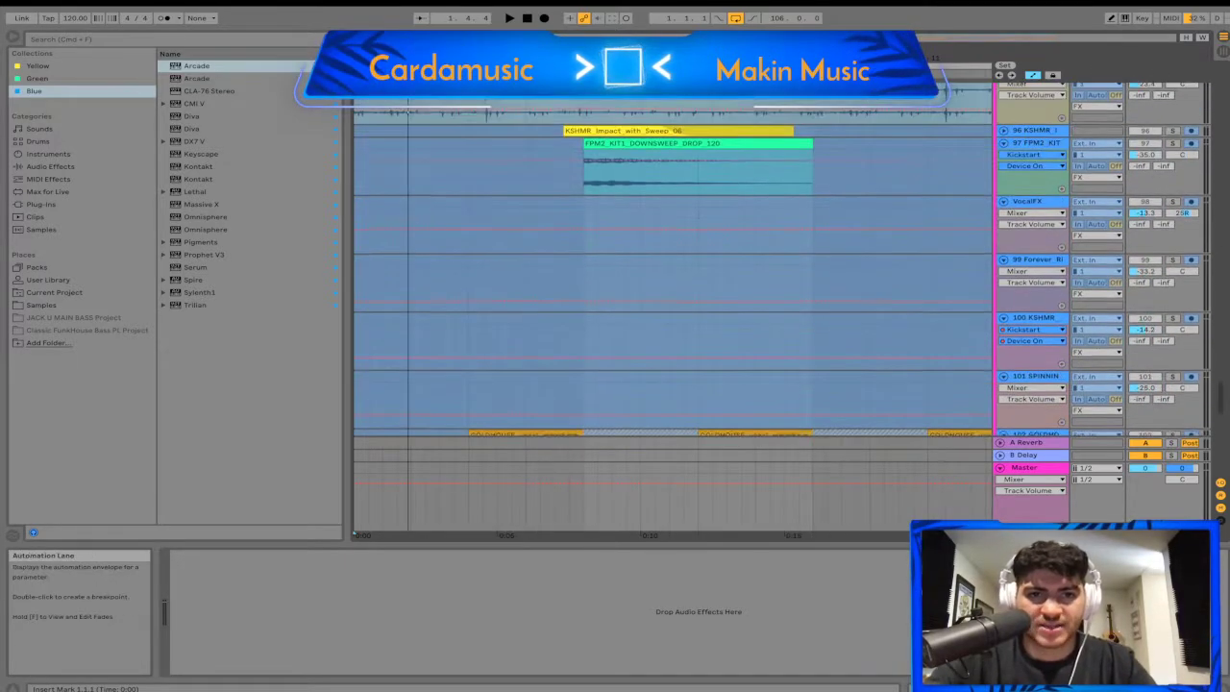
pyautogui.scroll(15, 461, 277)
pyautogui.press('space')
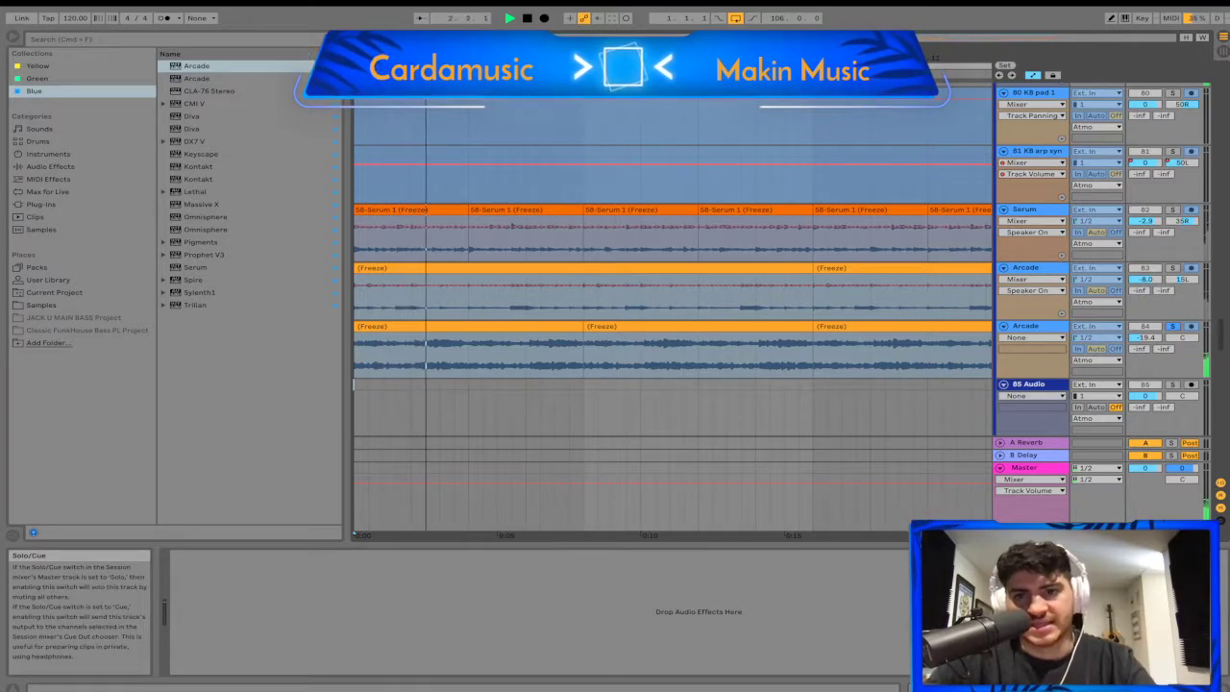
pyautogui.click(1172, 268)
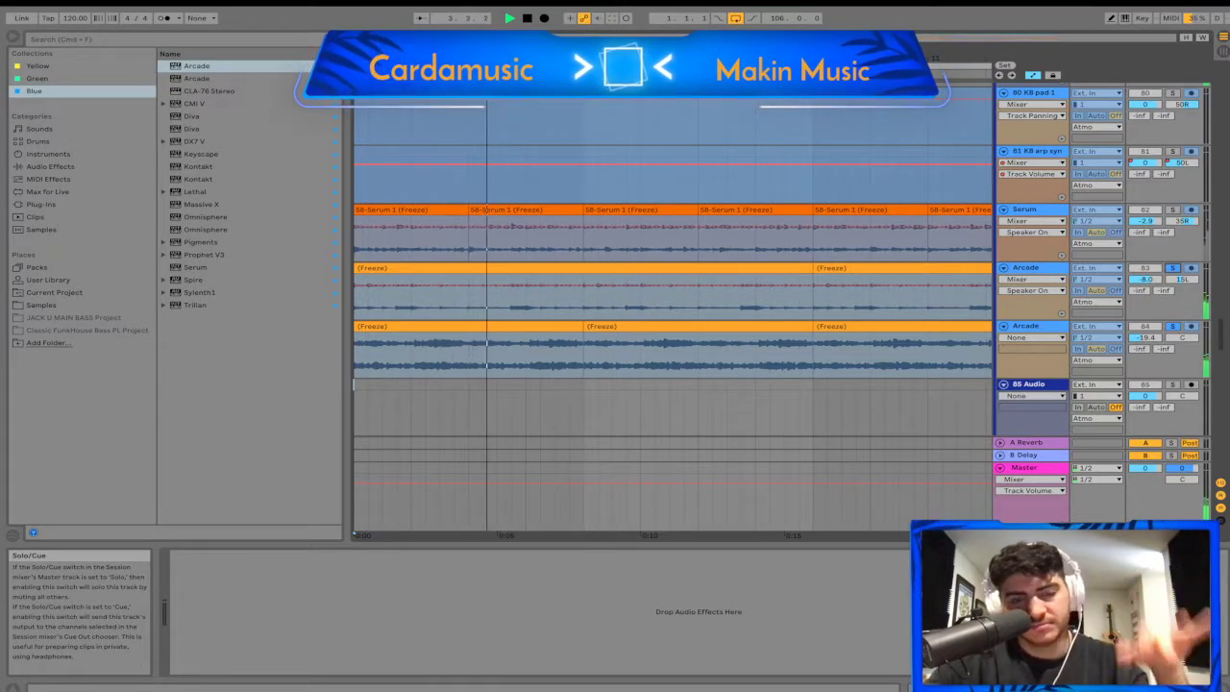
pyautogui.press('space')
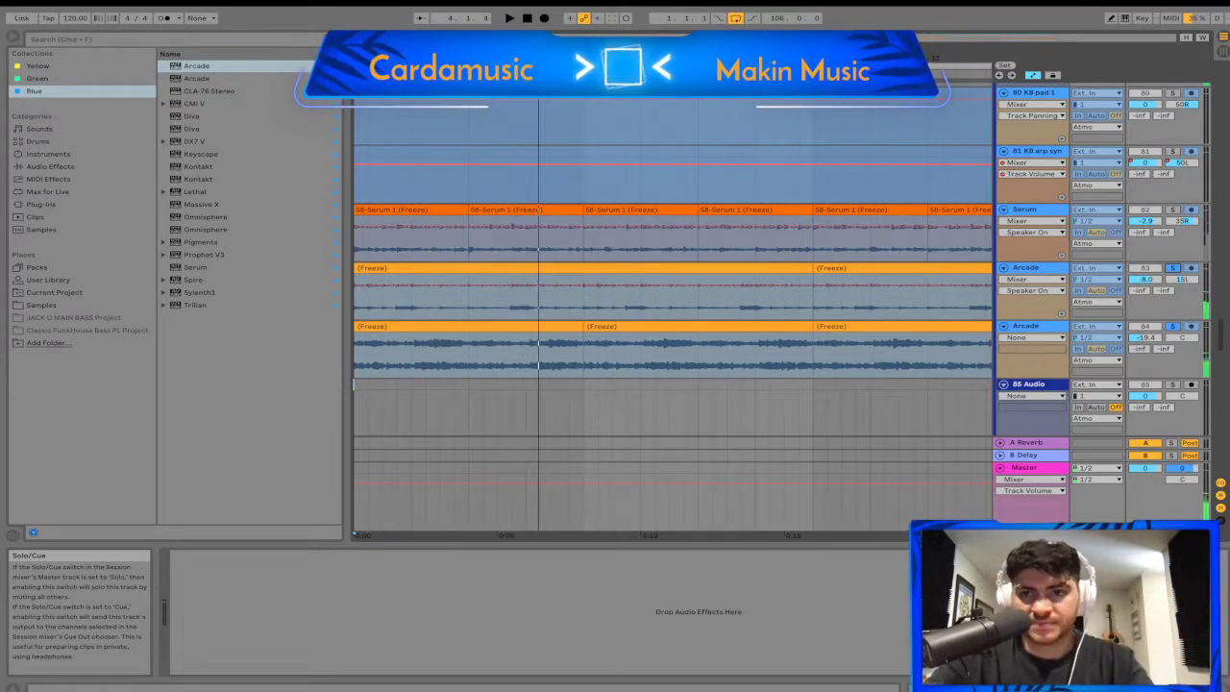
# - Check the Arcade and Serum tracks' devices, add Serum track 82 to the solo, and play the three layers from the start
pyautogui.click(1027, 268)
pyautogui.click(1027, 210)
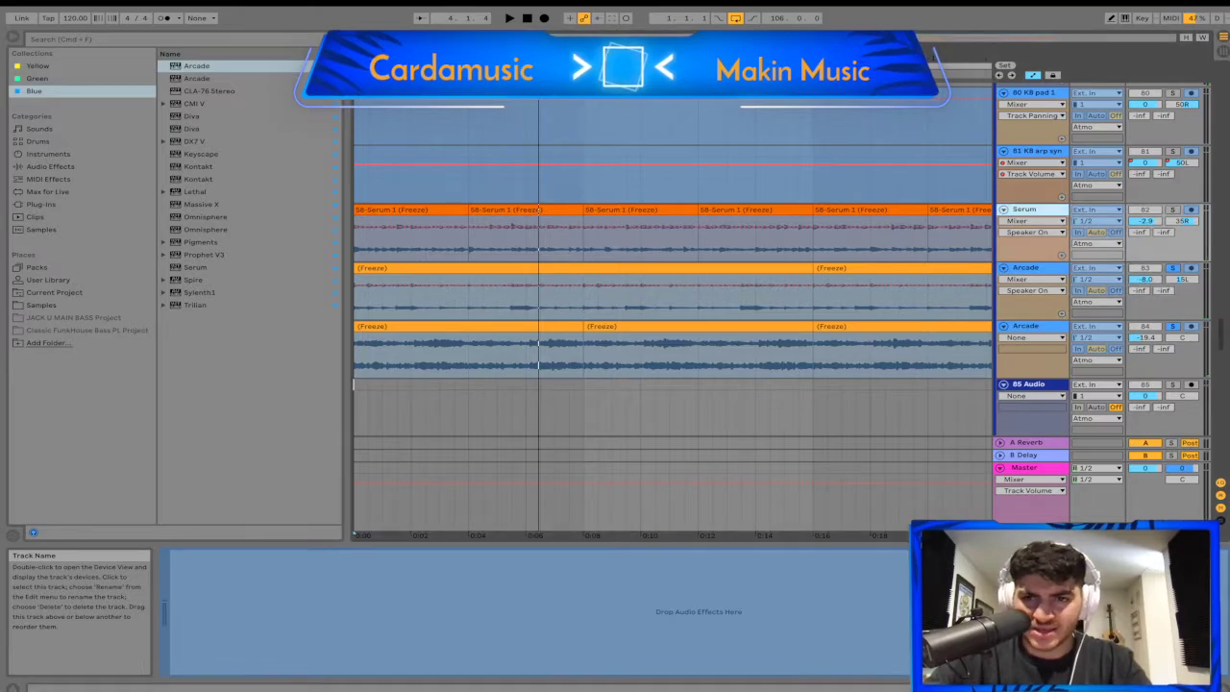
pyautogui.click(1026, 326)
pyautogui.keyDown('super'); pyautogui.click(1173, 210); pyautogui.keyUp('super')
pyautogui.press('space')
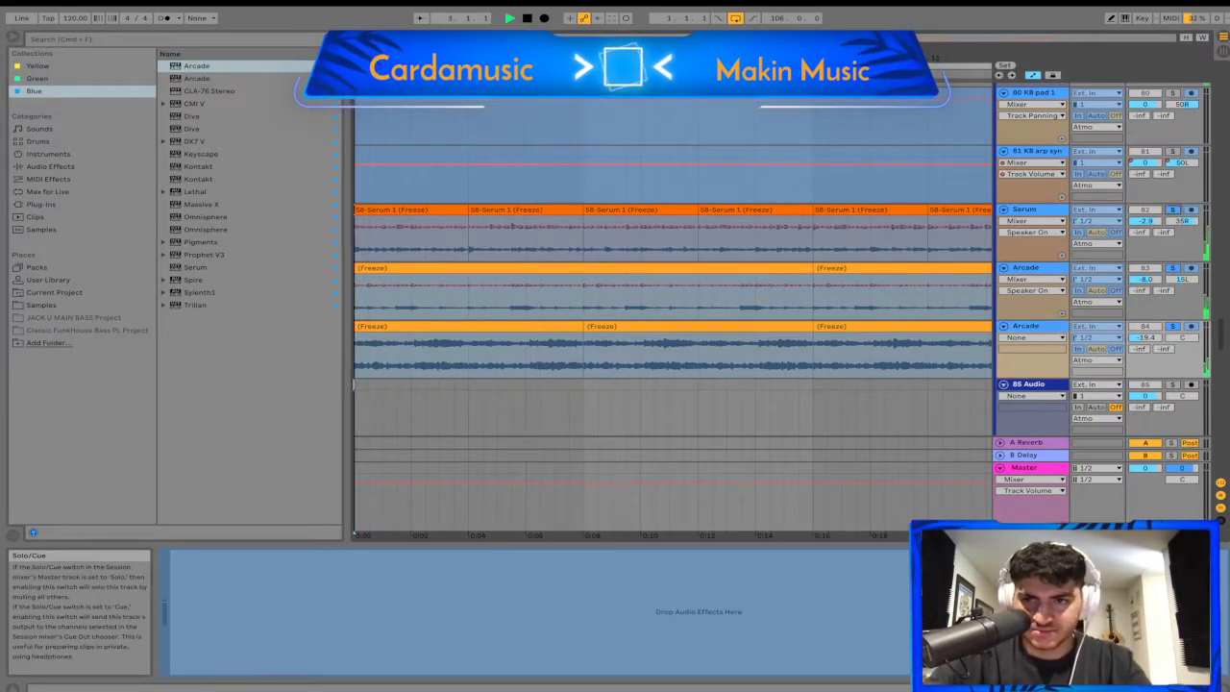
pyautogui.click(1026, 210)
# - Show the Atmo group's device chain and inspect its OneKnob Filter settings during playback
pyautogui.scroll(4, 1027, 210)
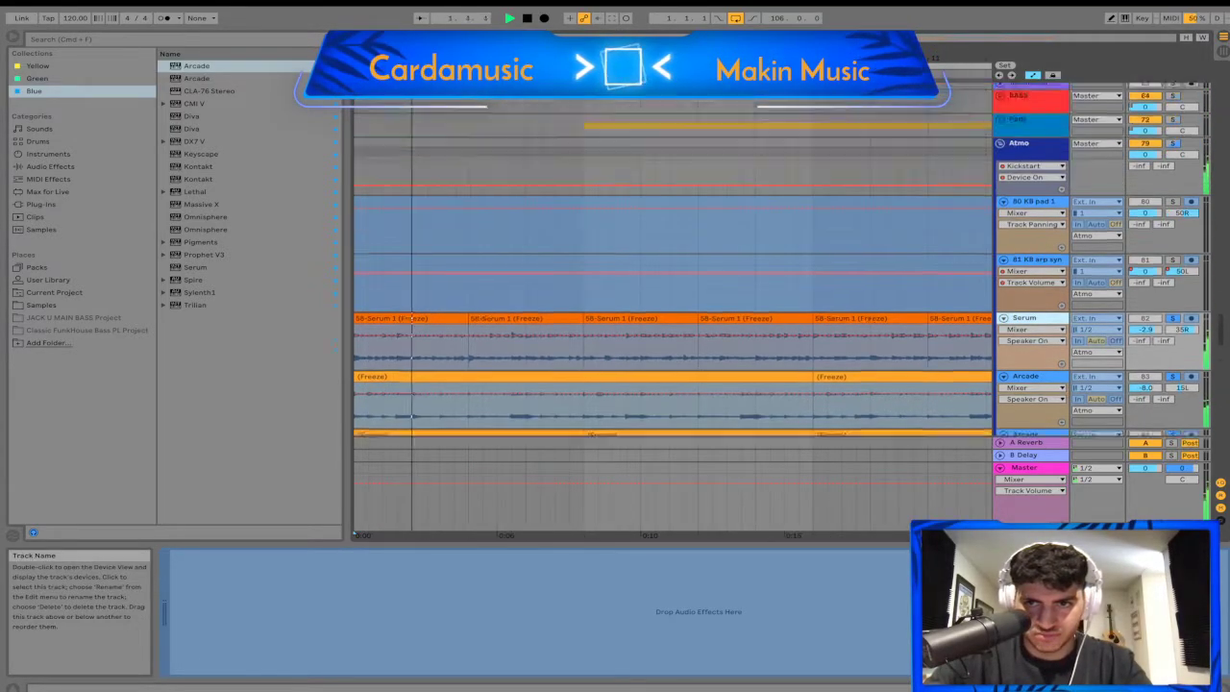
pyautogui.scroll(-1, 1027, 210)
pyautogui.click(1024, 203)
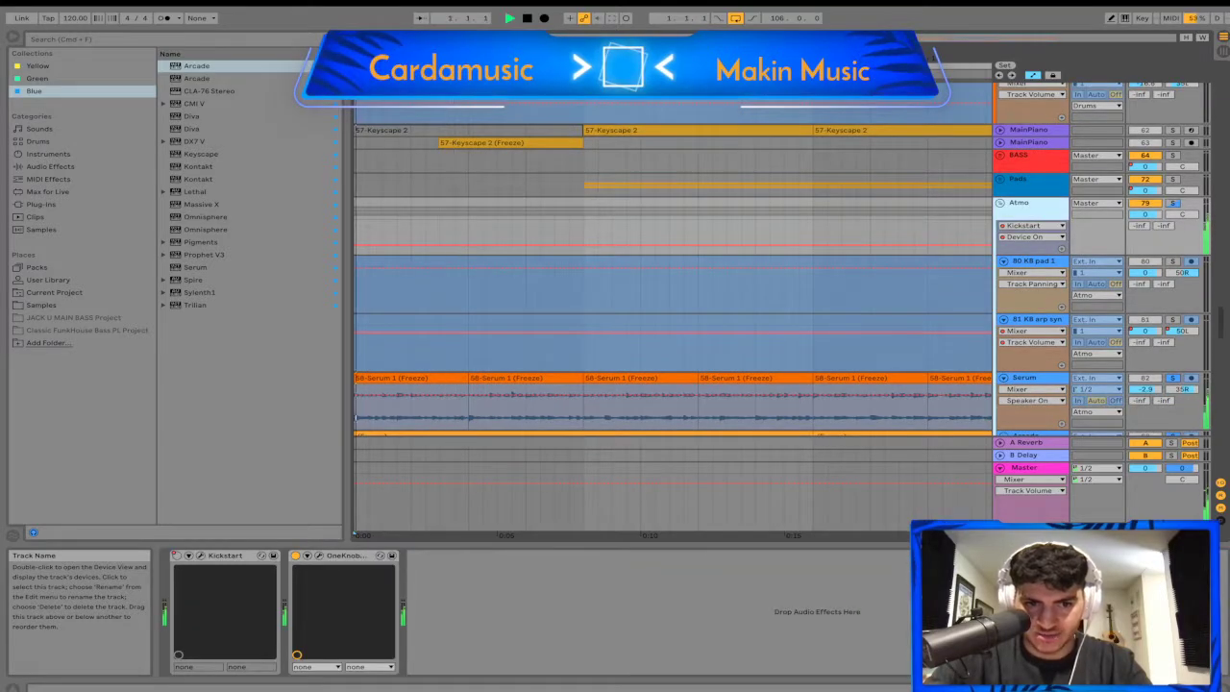
pyautogui.scroll(-2, 673, 317)
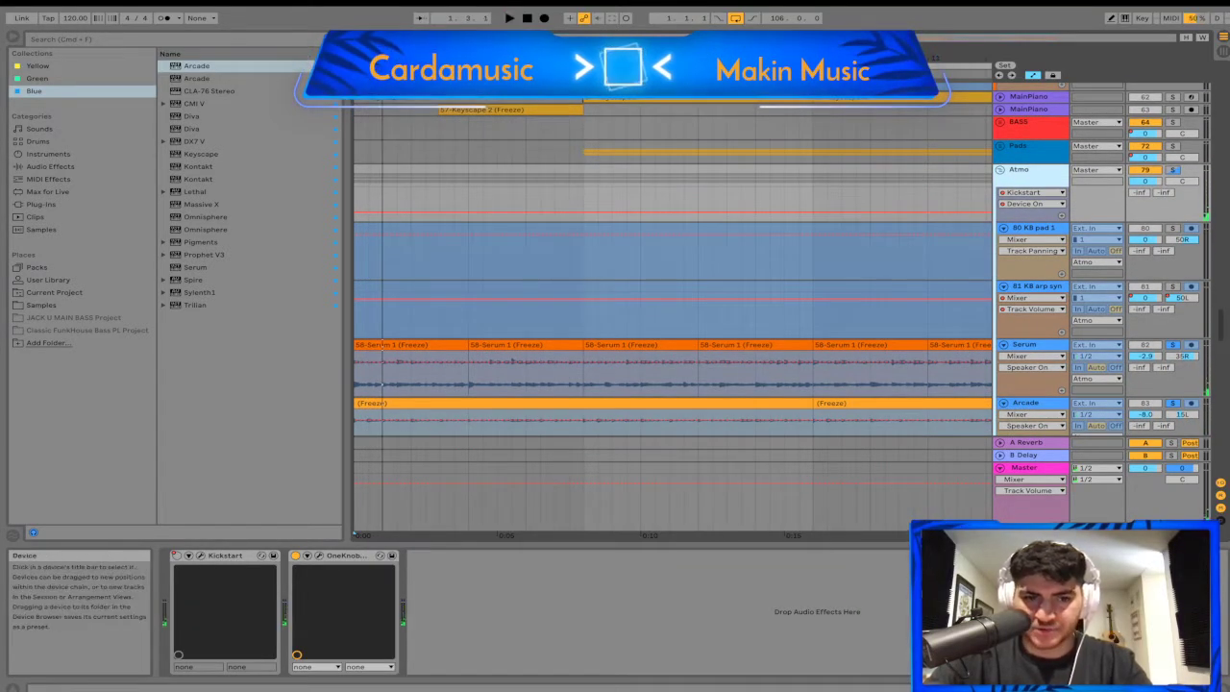
pyautogui.click(319, 555)
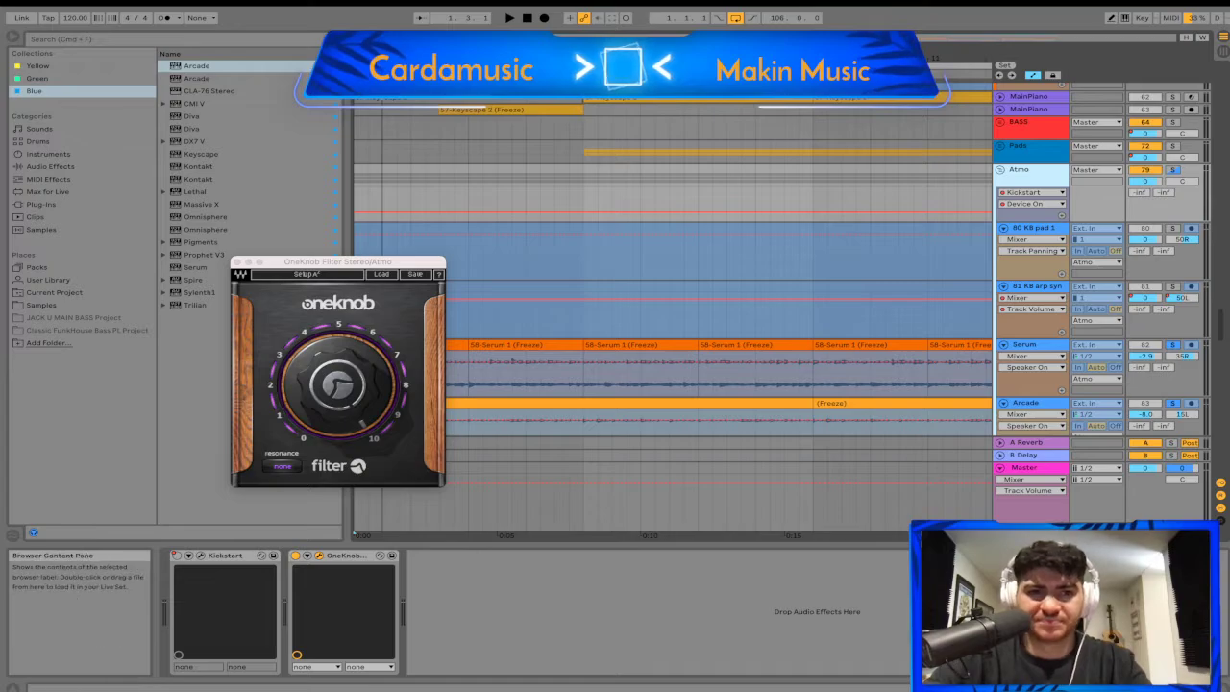
pyautogui.press('space')
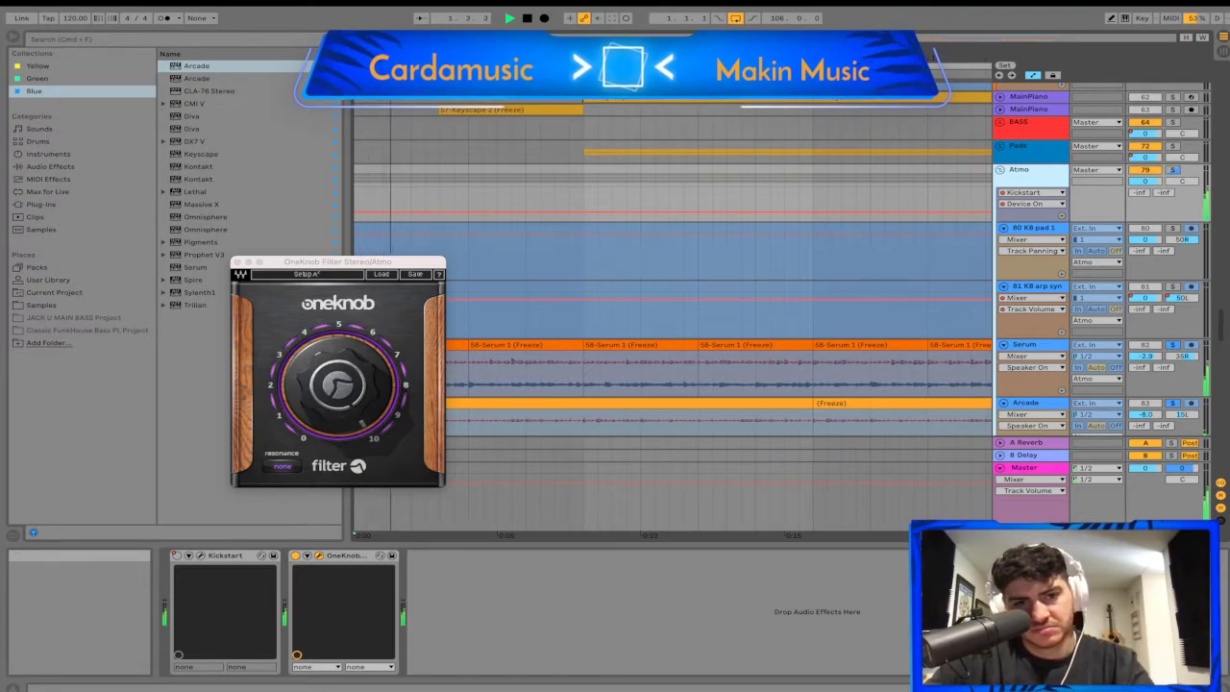
pyautogui.click(238, 261)
# - Play the Atmo group's layers together and show their clips across the whole arrangement
pyautogui.scroll(-7, 673, 317)
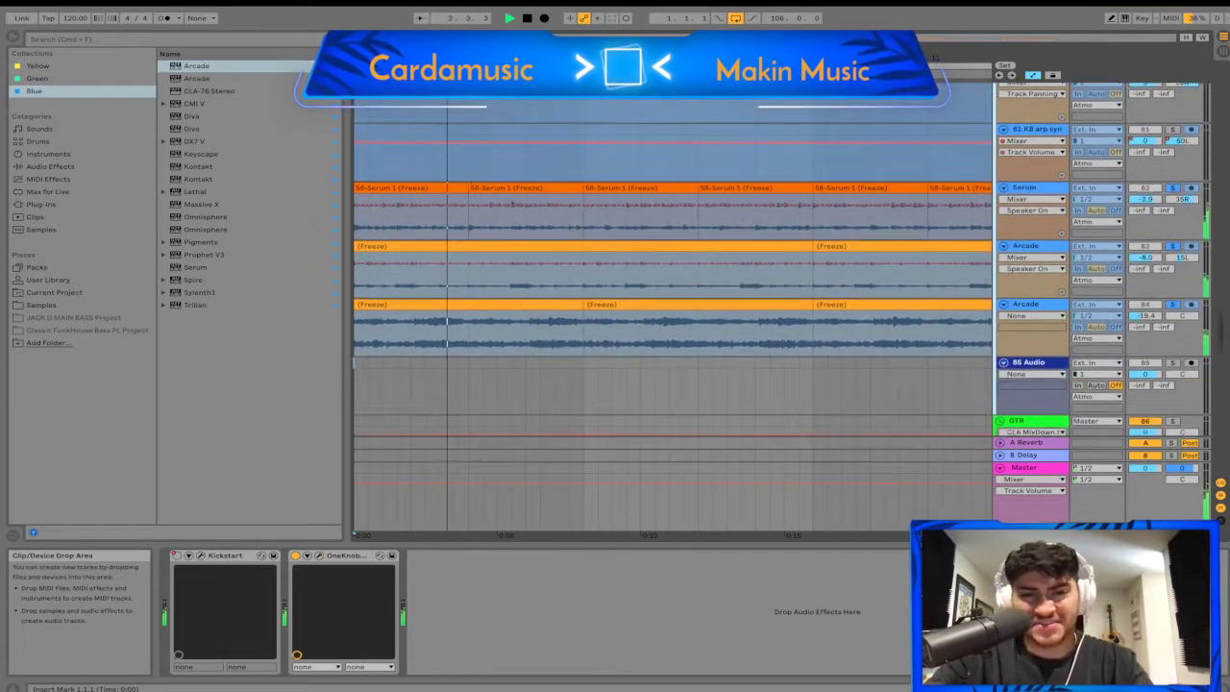
pyautogui.scroll(2, 673, 317)
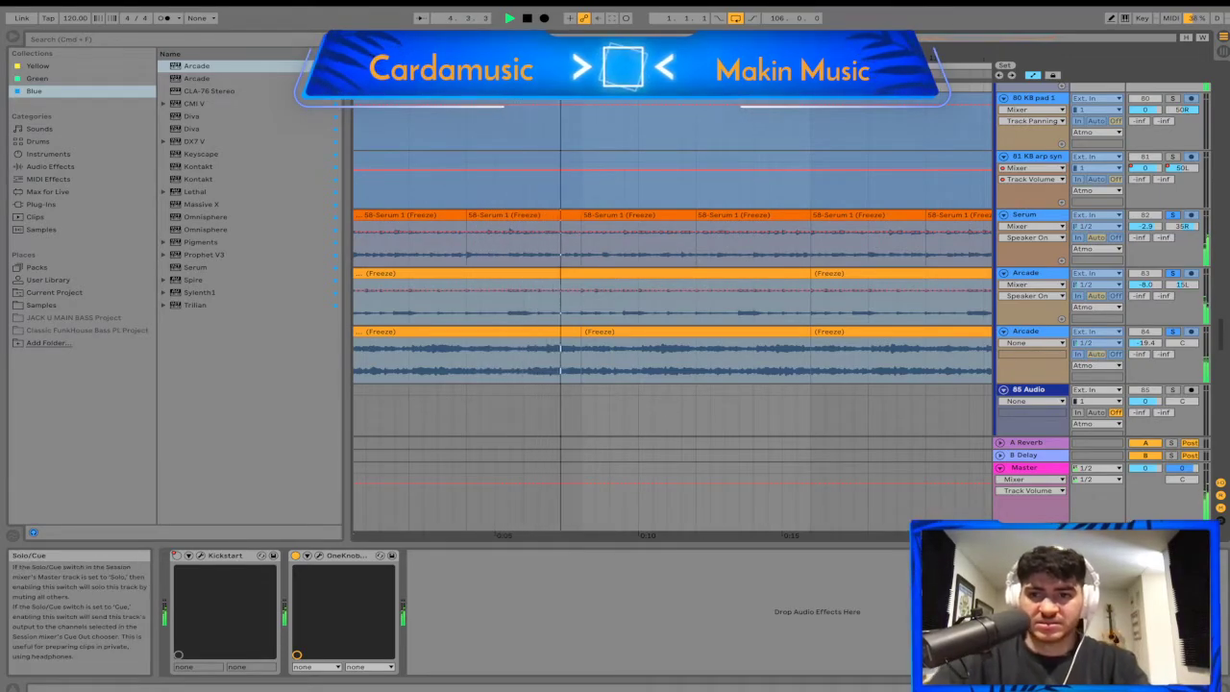
pyautogui.doubleClick(961, 59)
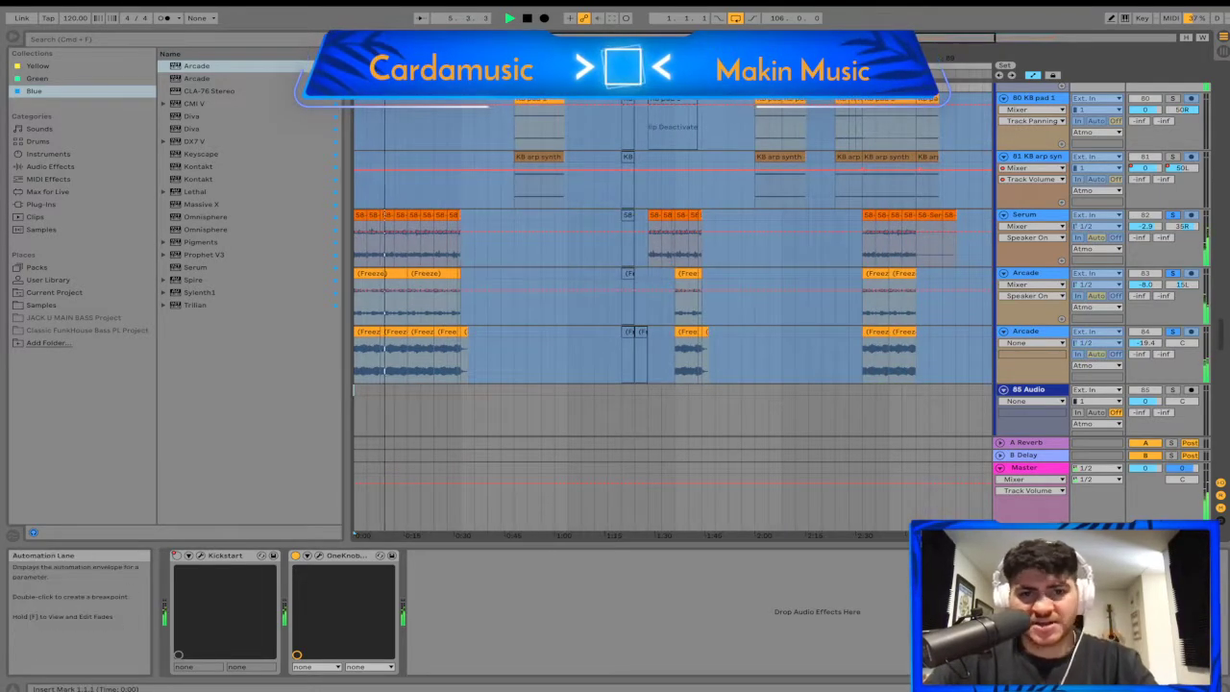
pyautogui.press('space')
pyautogui.scroll(1, 495, 282)
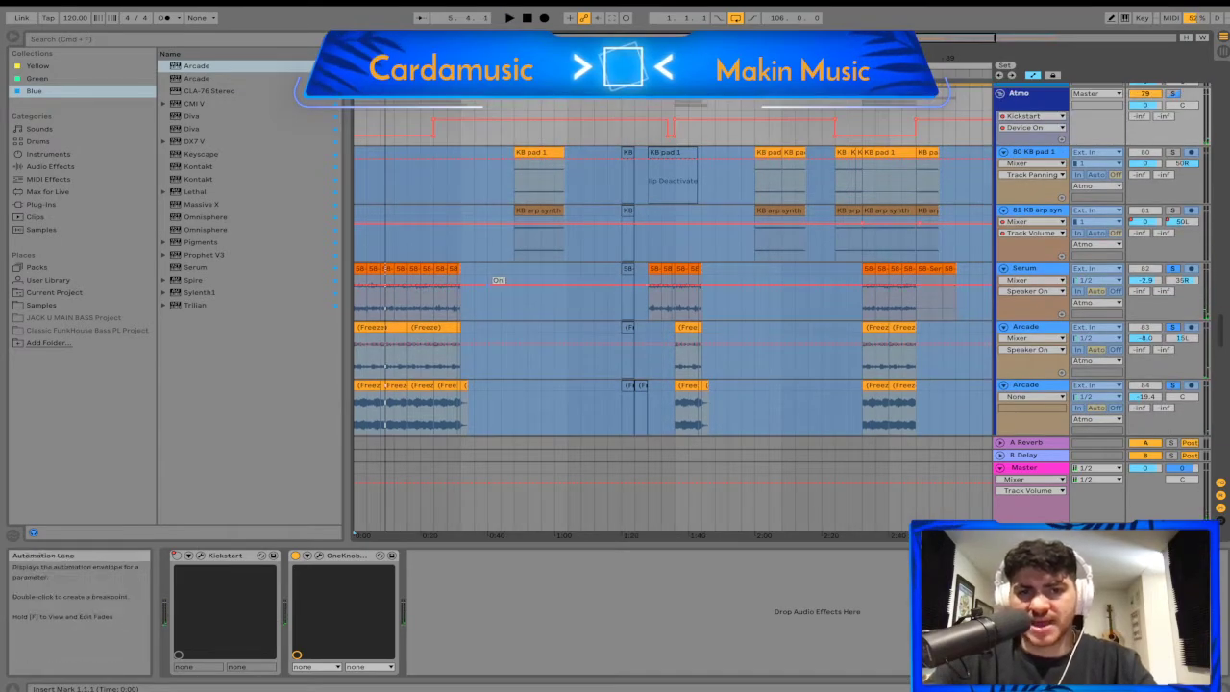
# - Solo MainPiano track 62 in place of the Atmo group, with the song's opening section in view
pyautogui.scroll(5, 486, 281)
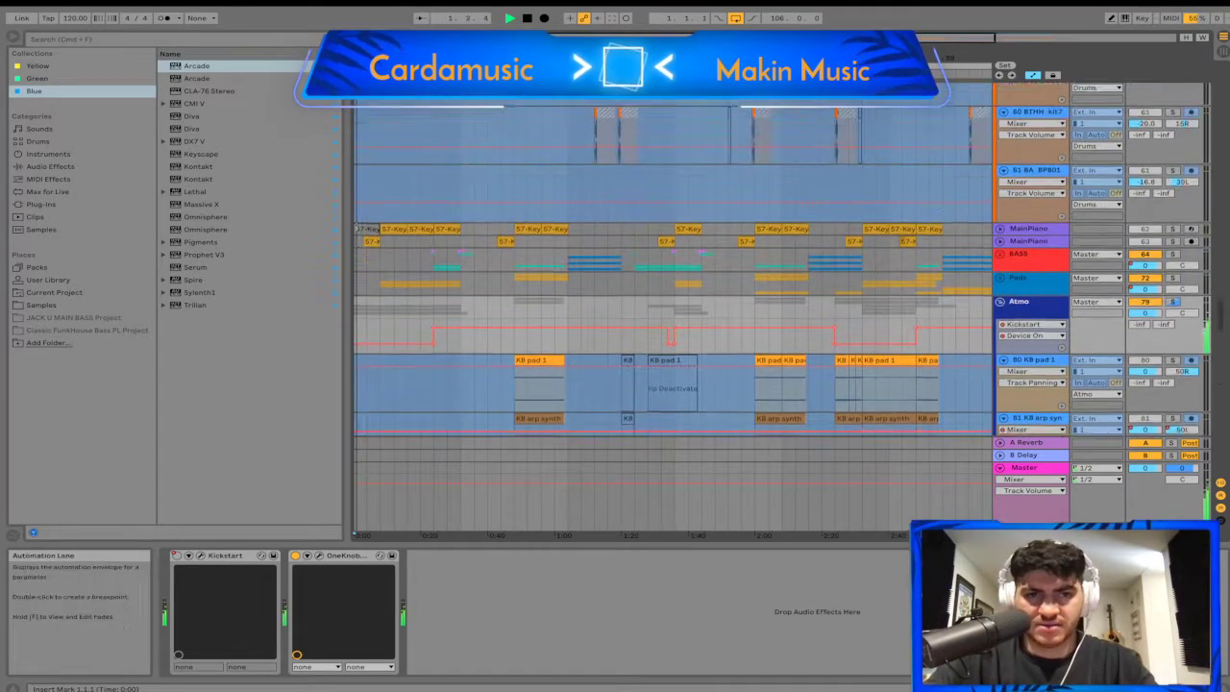
pyautogui.scroll(5, 357, 246)
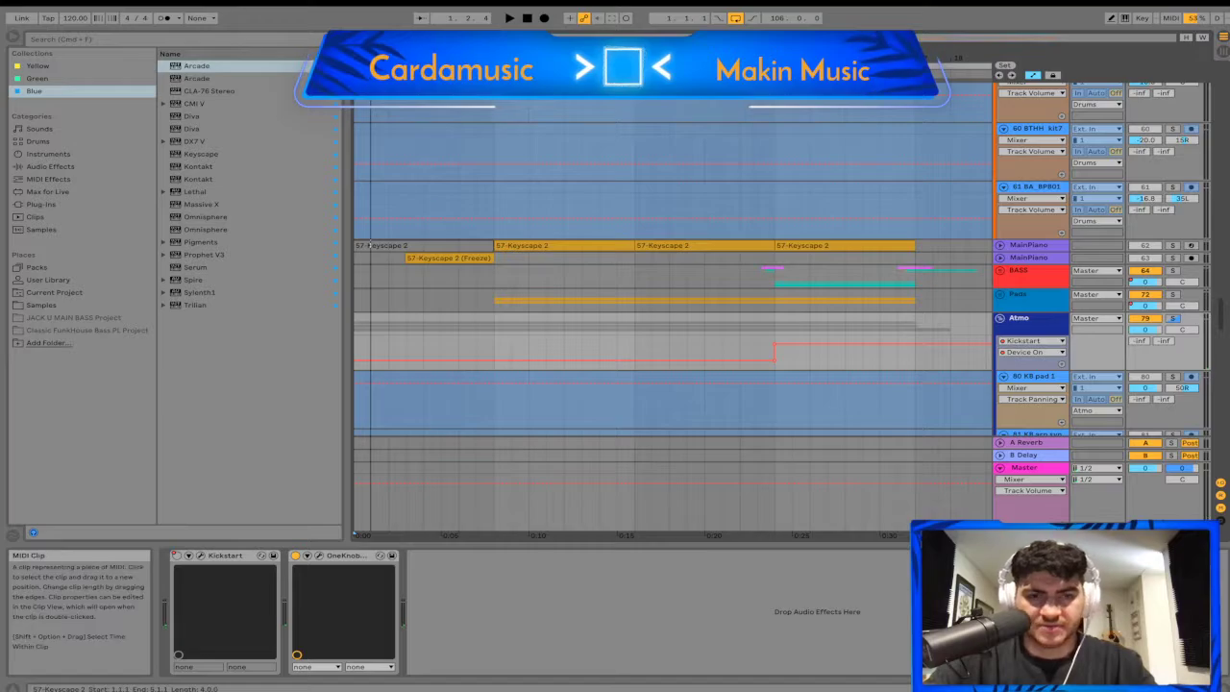
pyautogui.scroll(-5, 357, 246)
pyautogui.scroll(-2, 369, 301)
pyautogui.scroll(5, 368, 250)
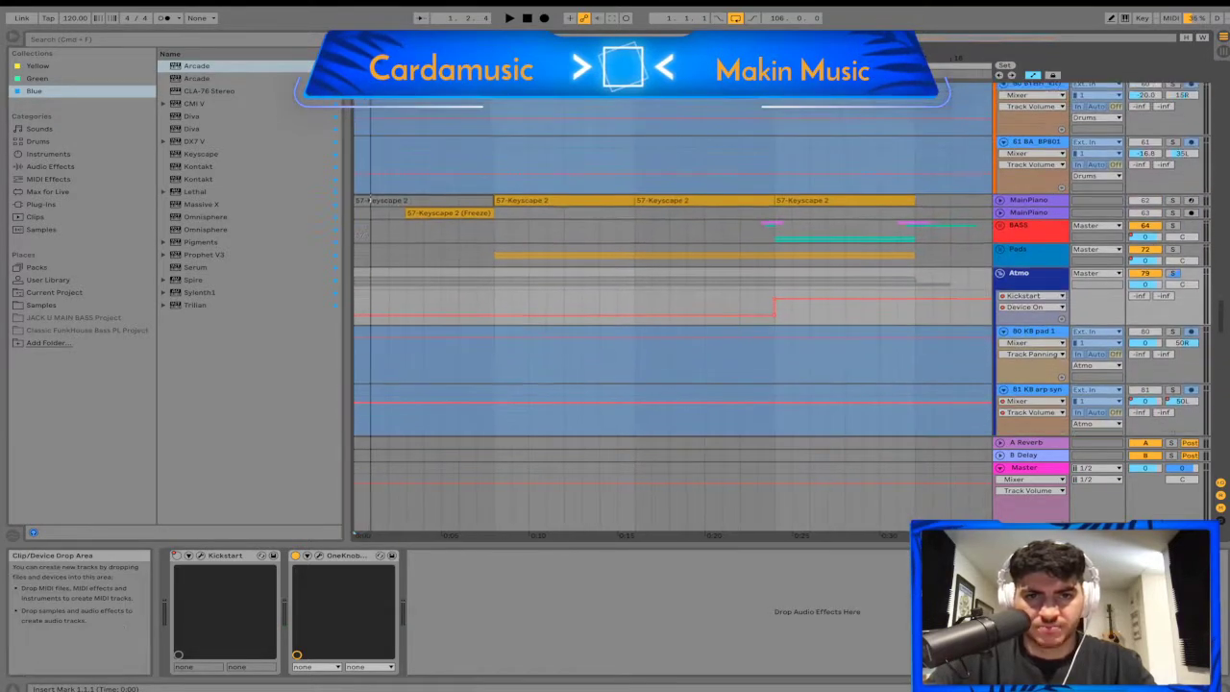
pyautogui.click(1173, 208)
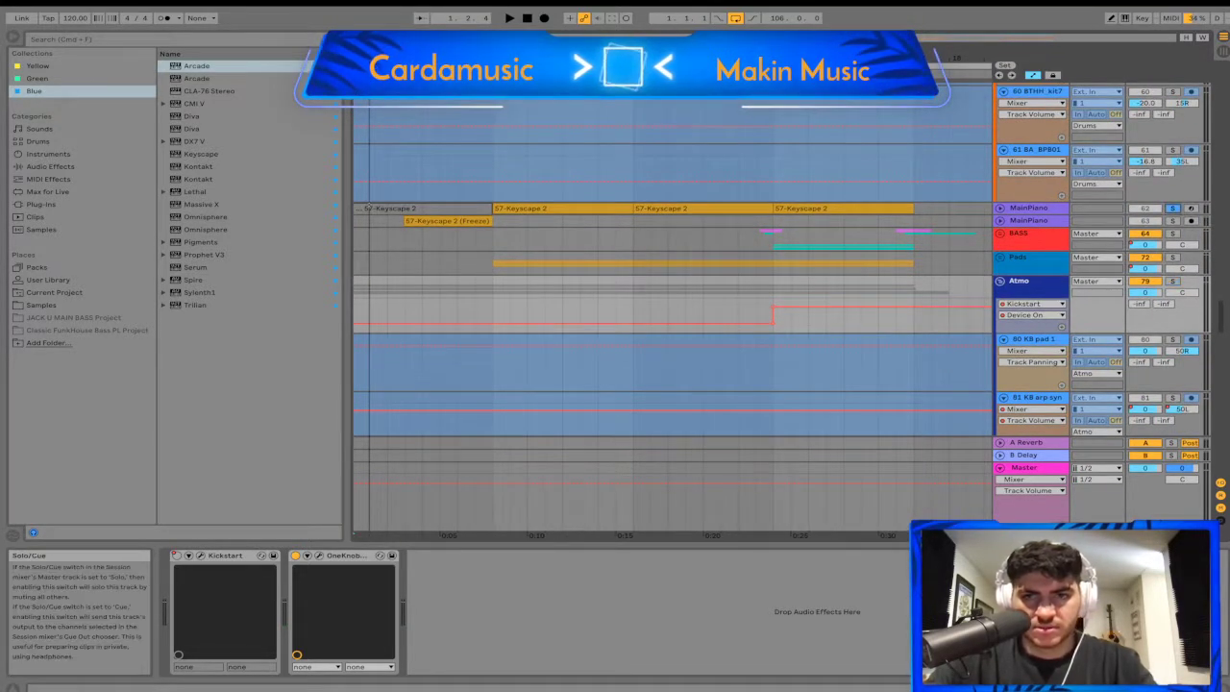
# - Play the soloed piano from the start, unfold both MainPiano tracks, and show track 62's device chain
pyautogui.press('space')
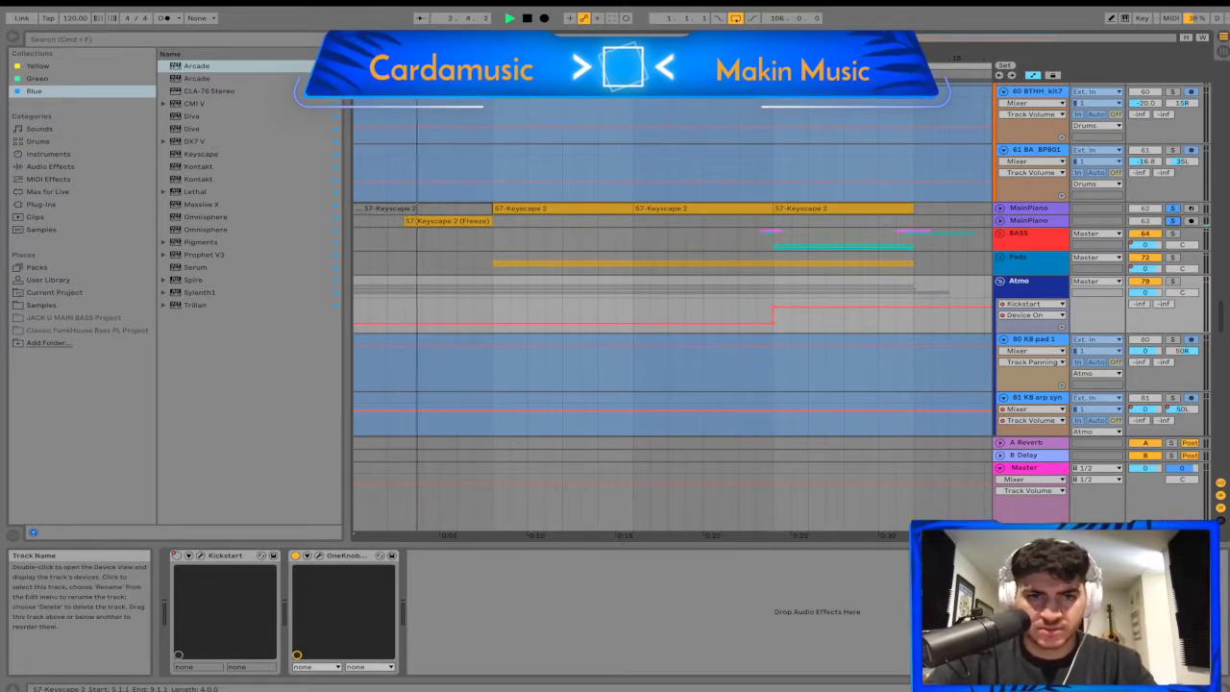
pyautogui.click(1000, 221)
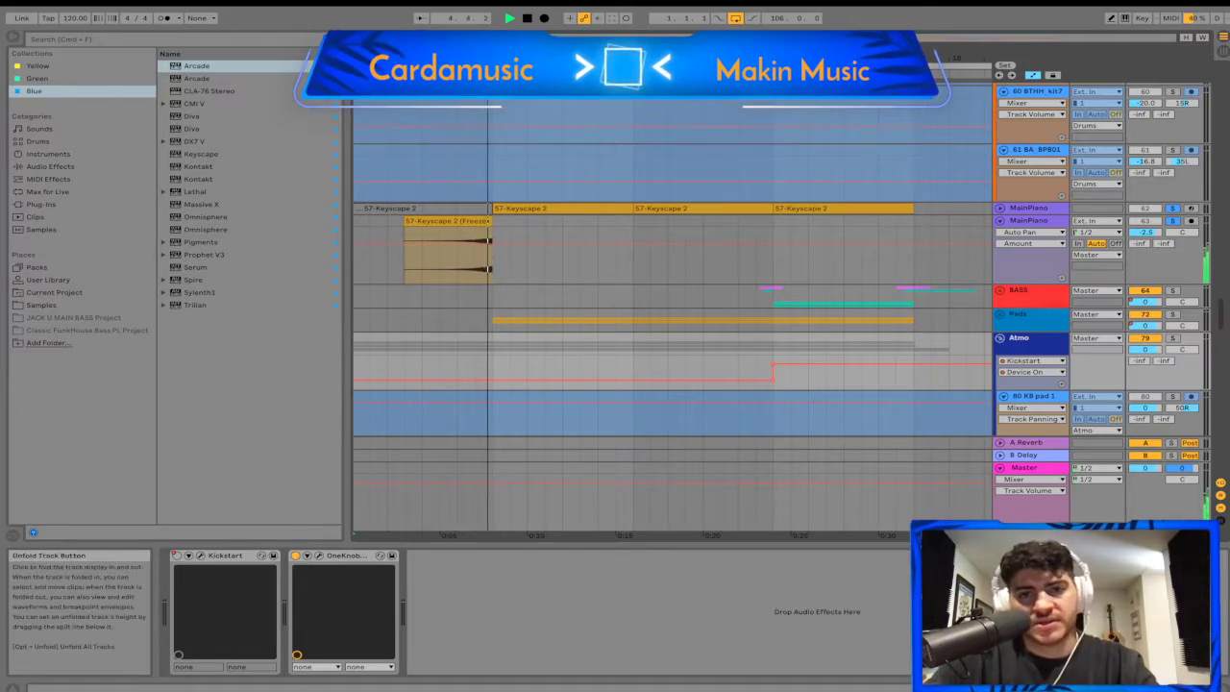
pyautogui.click(1000, 209)
pyautogui.click(1029, 209)
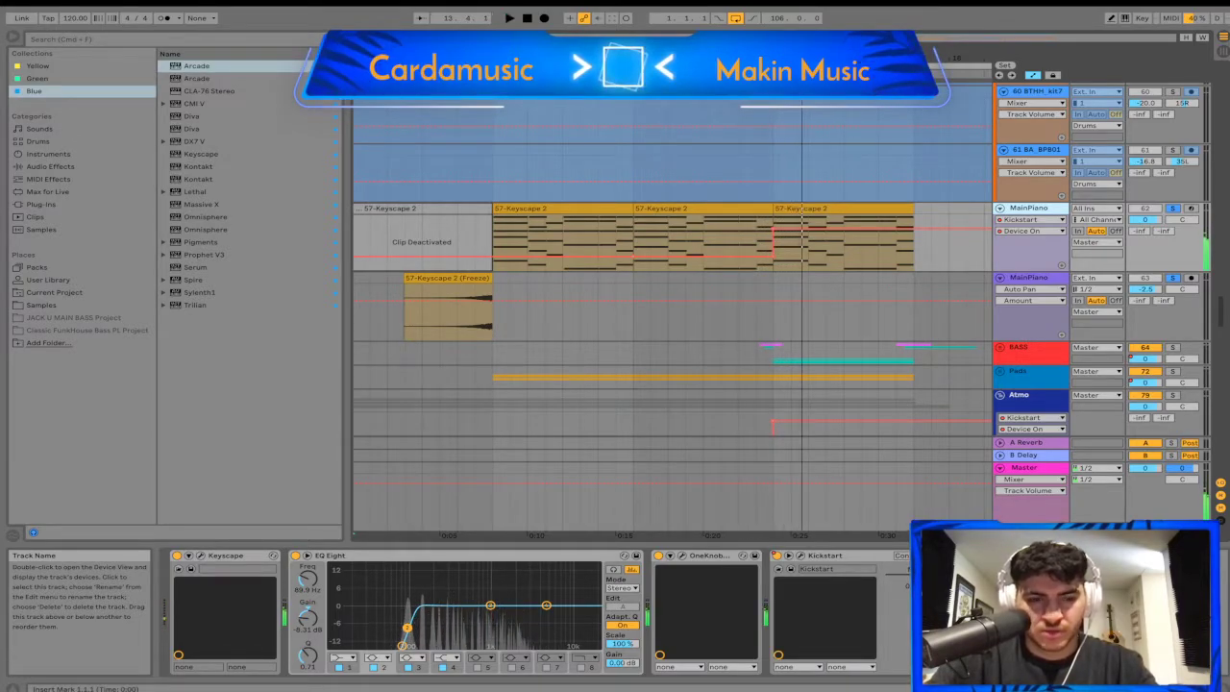
pyautogui.press('space')
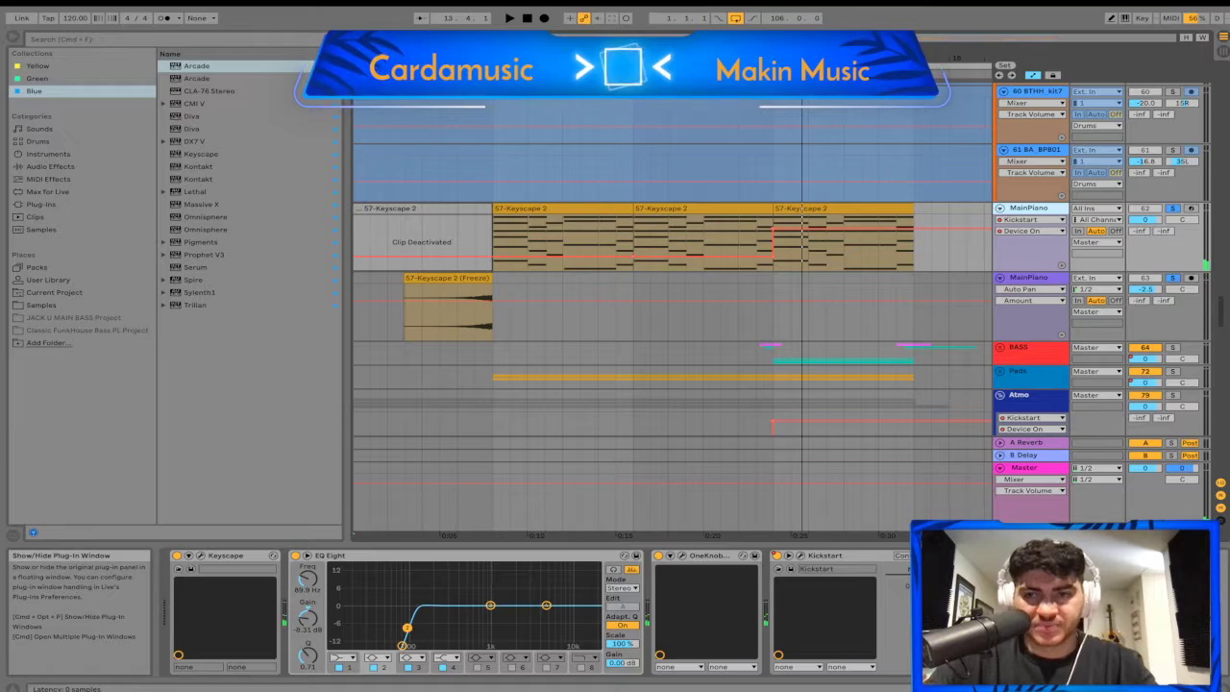
# - Check the Keyscape patch on MainPiano track 62, close its window, and play the piano from bar 5
pyautogui.click(191, 568)
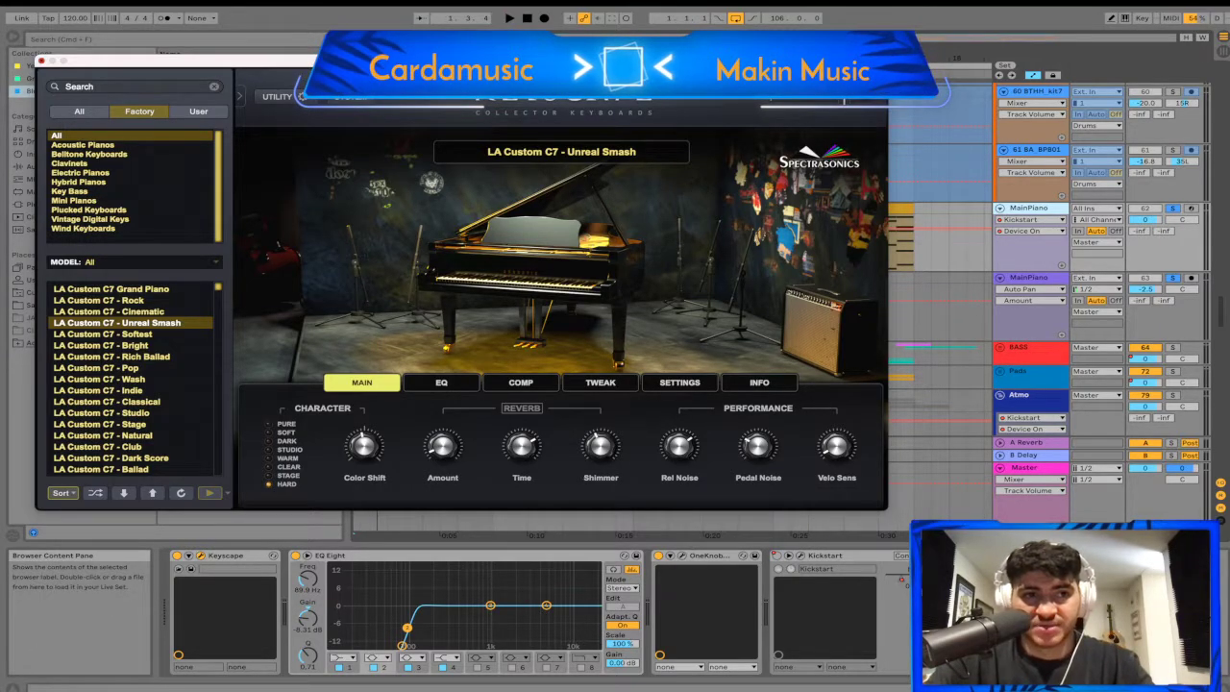
pyautogui.click(41, 61)
pyautogui.press('space')
pyautogui.click(493, 244)
pyautogui.press('space')
pyautogui.press('space')
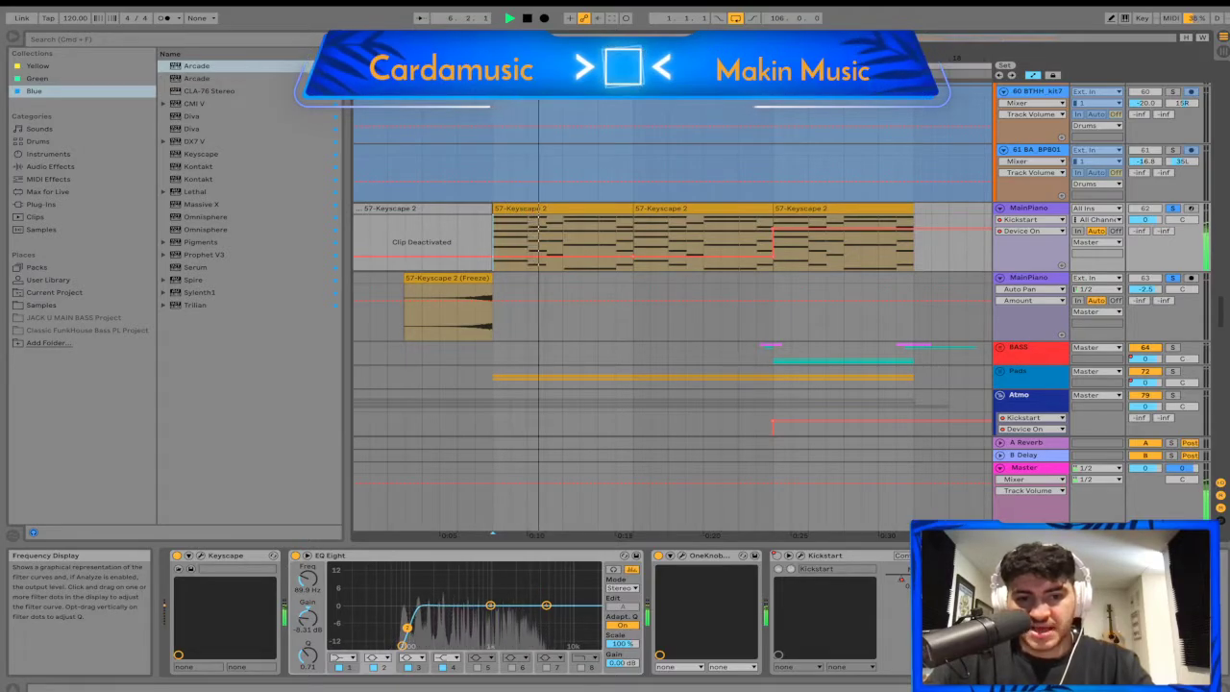
pyautogui.press('space')
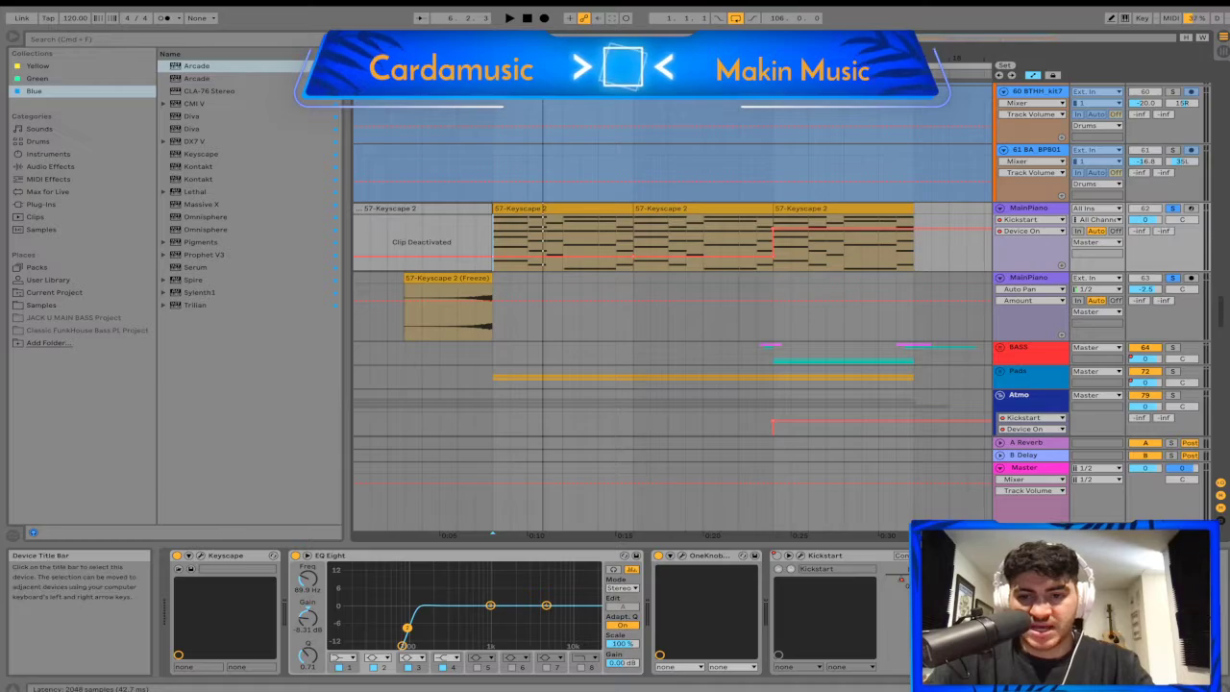
# - Inspect the soothe2 curve on MainPiano track 62 while playing the piano, and close the plug-in window
pyautogui.click(1018, 555)
pyautogui.press('space')
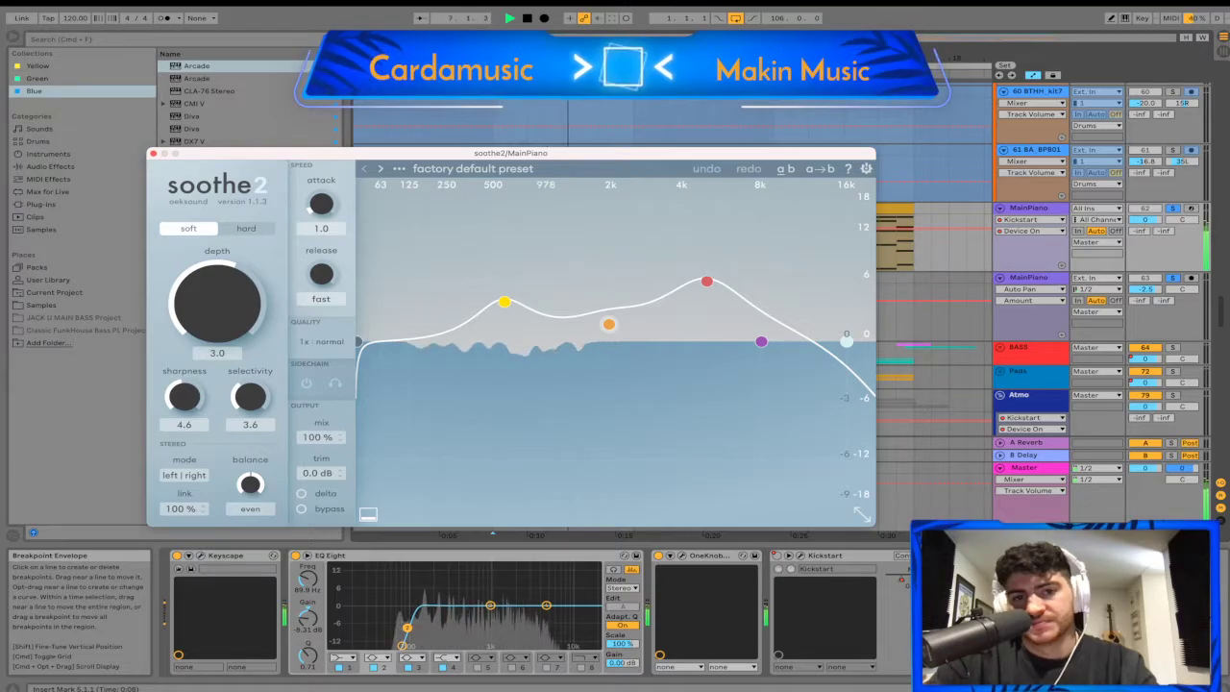
pyautogui.press('space')
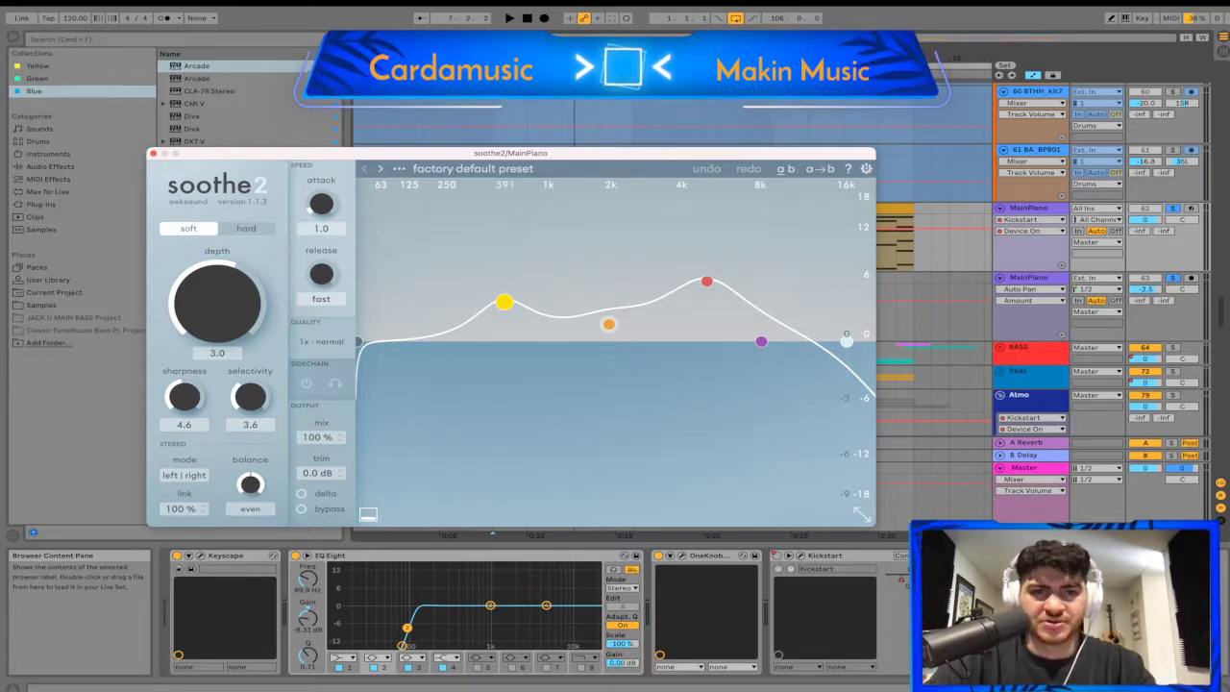
pyautogui.press('space')
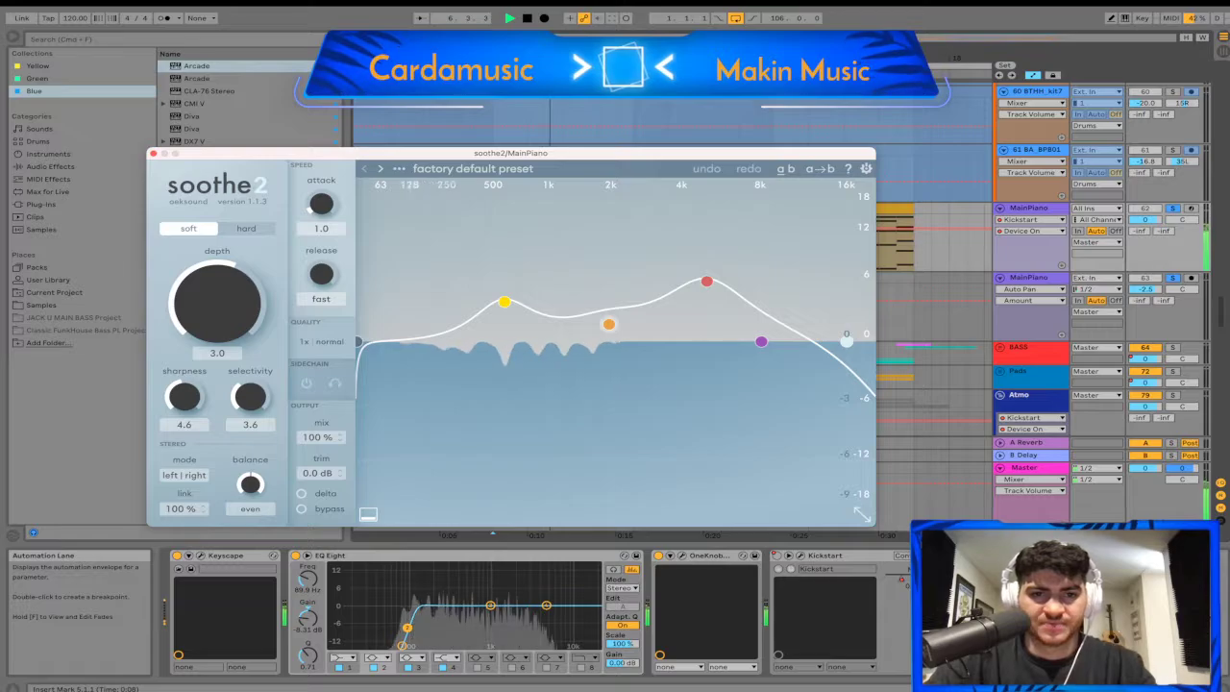
pyautogui.press('space')
pyautogui.press('super+w')
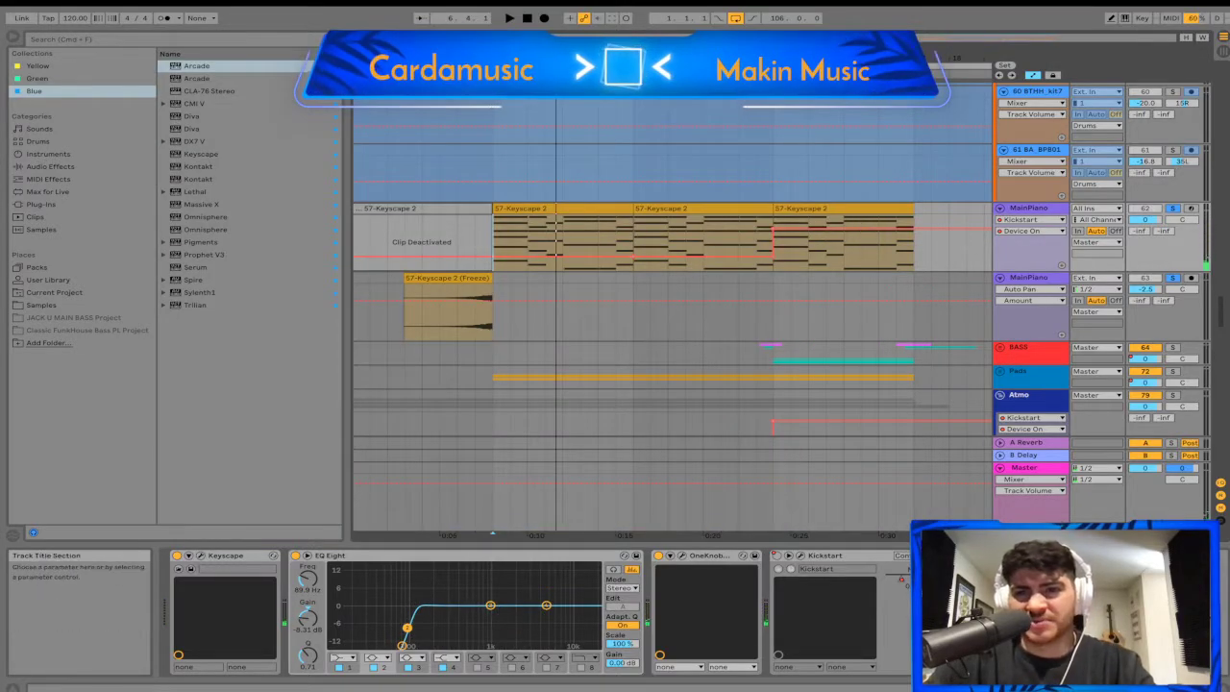
# - Clear the MainPiano solo and play the full mix from the start, with the Drums group in view
pyautogui.scroll(10, 556, 226)
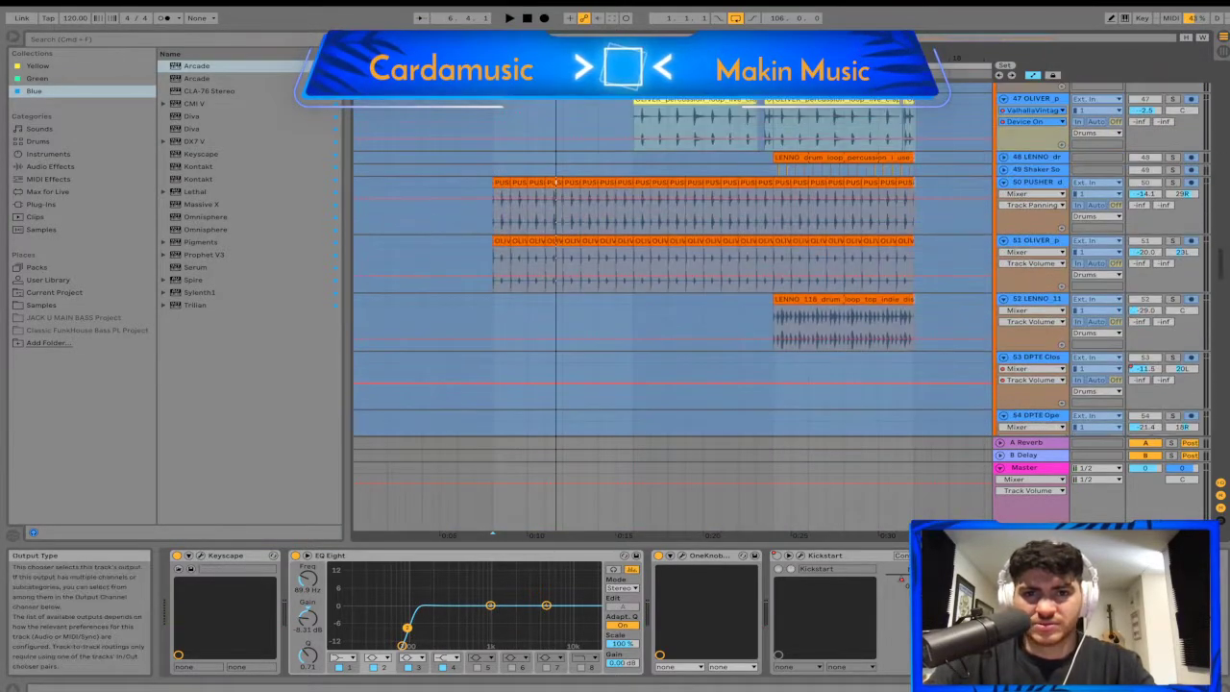
pyautogui.scroll(8, 556, 182)
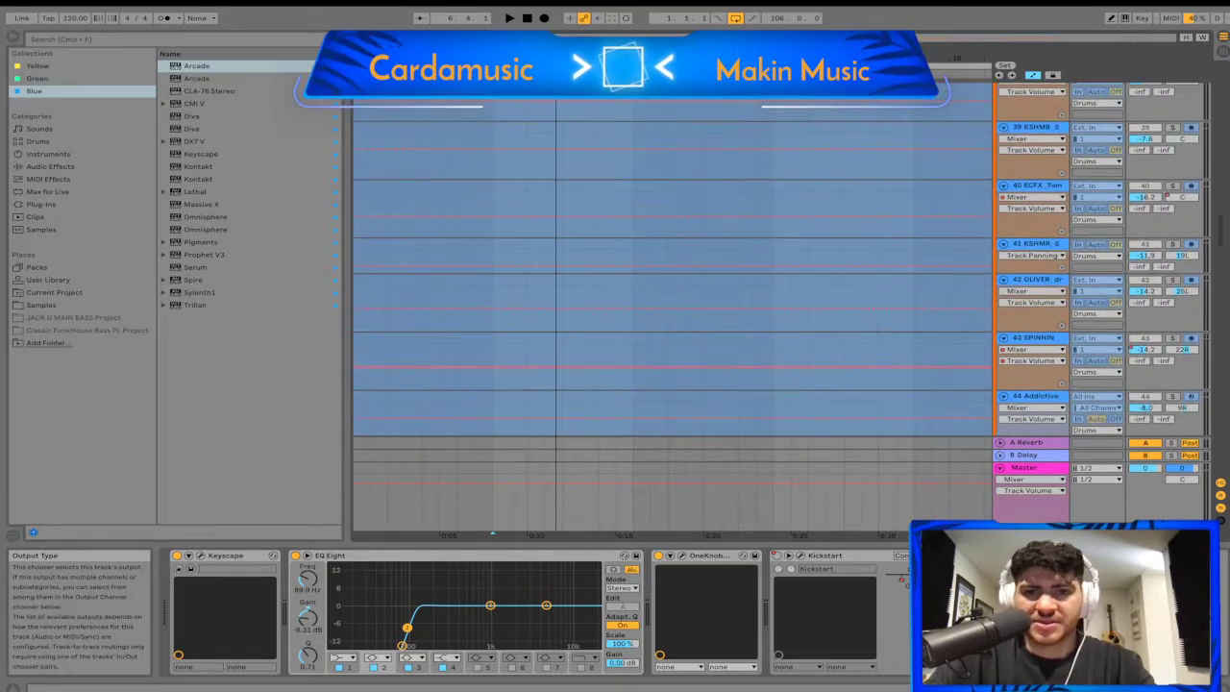
pyautogui.scroll(15, 557, 240)
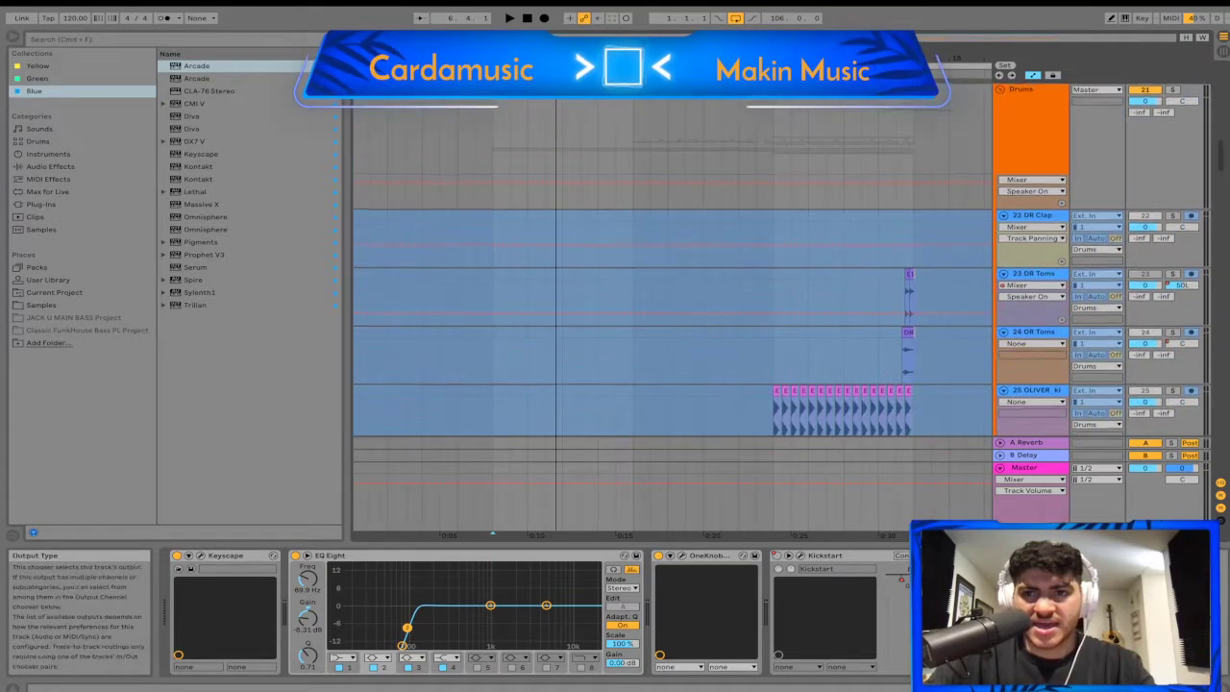
pyautogui.scroll(5, 673, 289)
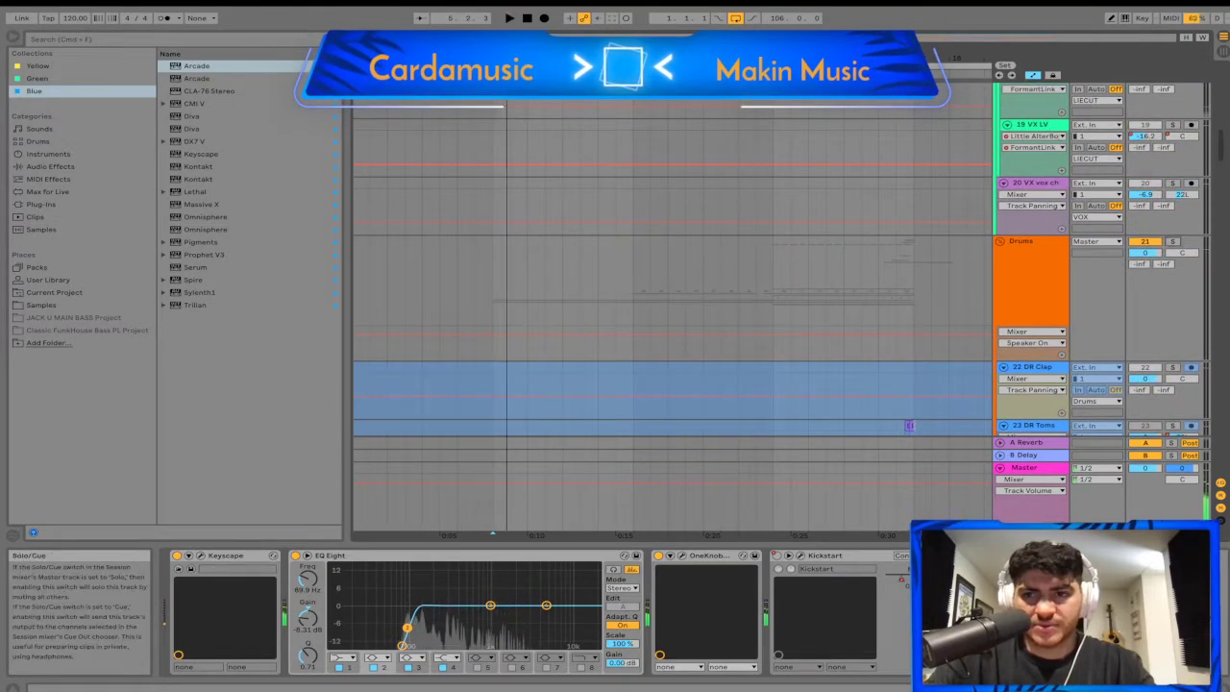
pyautogui.press('space')
pyautogui.click(457, 207)
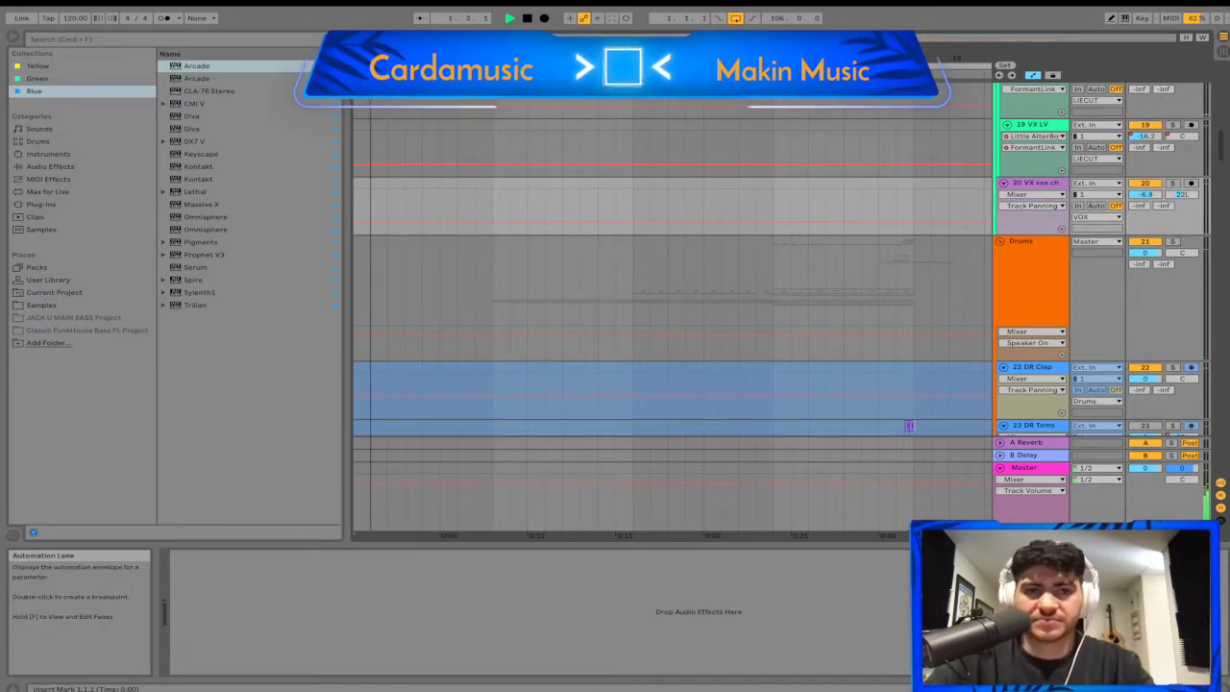
# - Look over the vocal chop tracks and the drum loop tracks while the full mix plays
pyautogui.scroll(10, 909, 426)
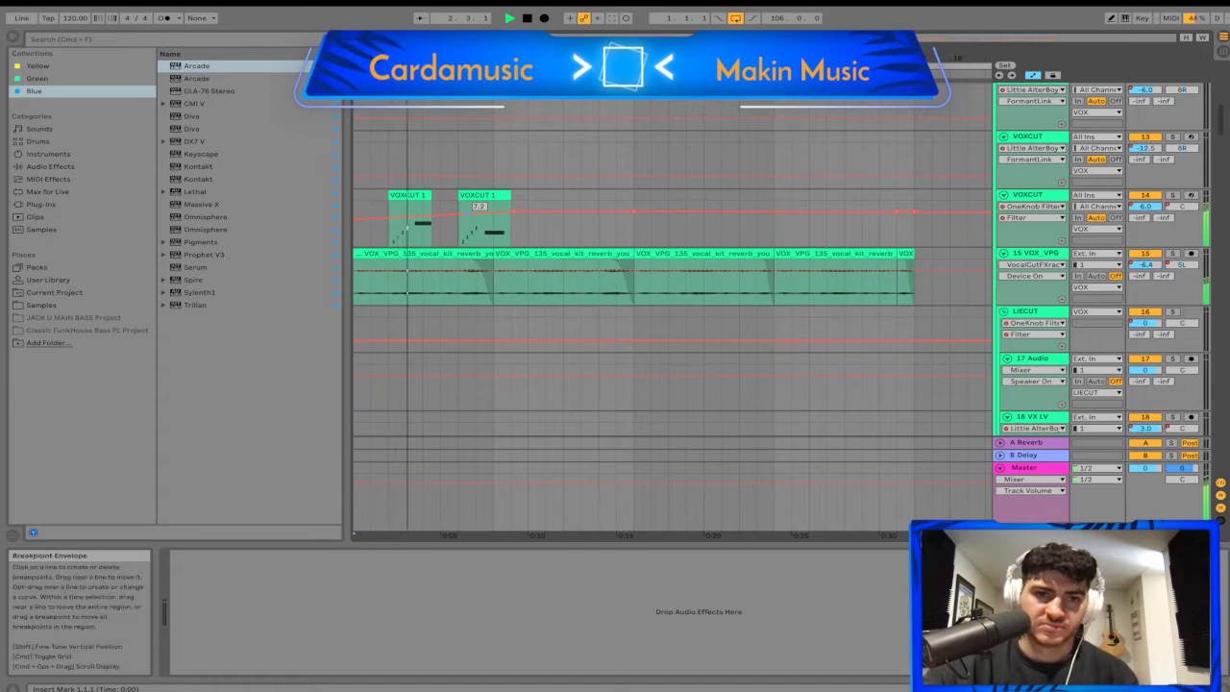
pyautogui.scroll(-10, 909, 426)
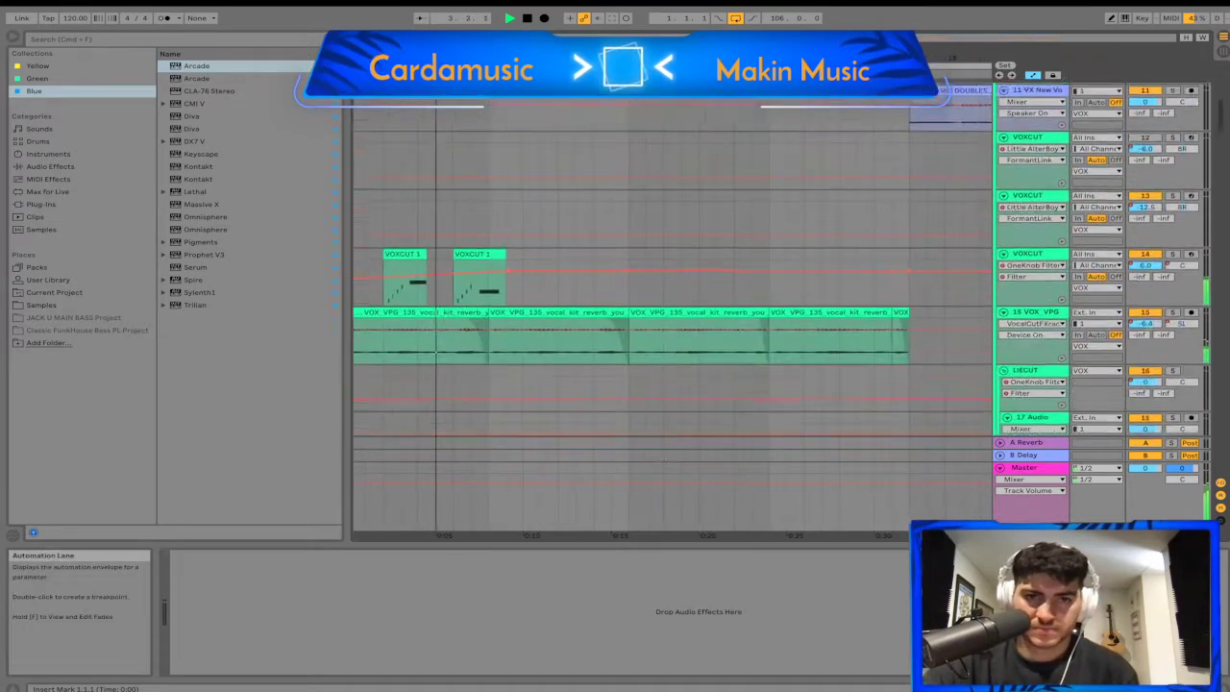
pyautogui.scroll(-15, 906, 433)
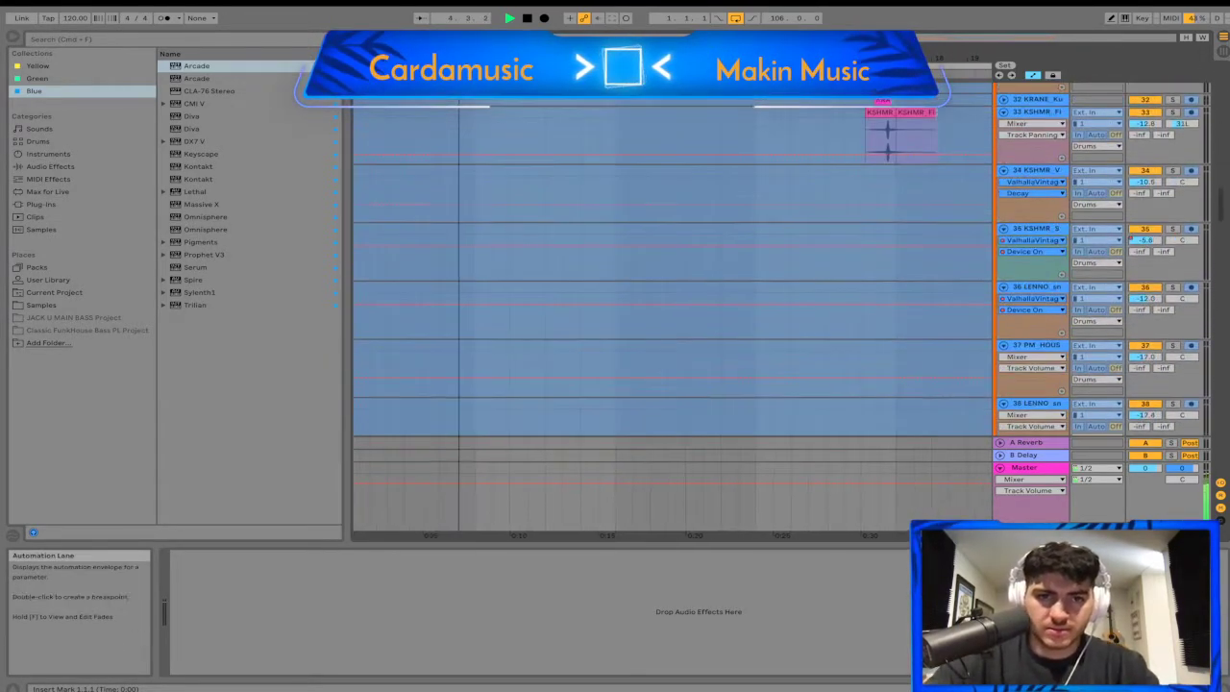
pyautogui.scroll(-10, 673, 259)
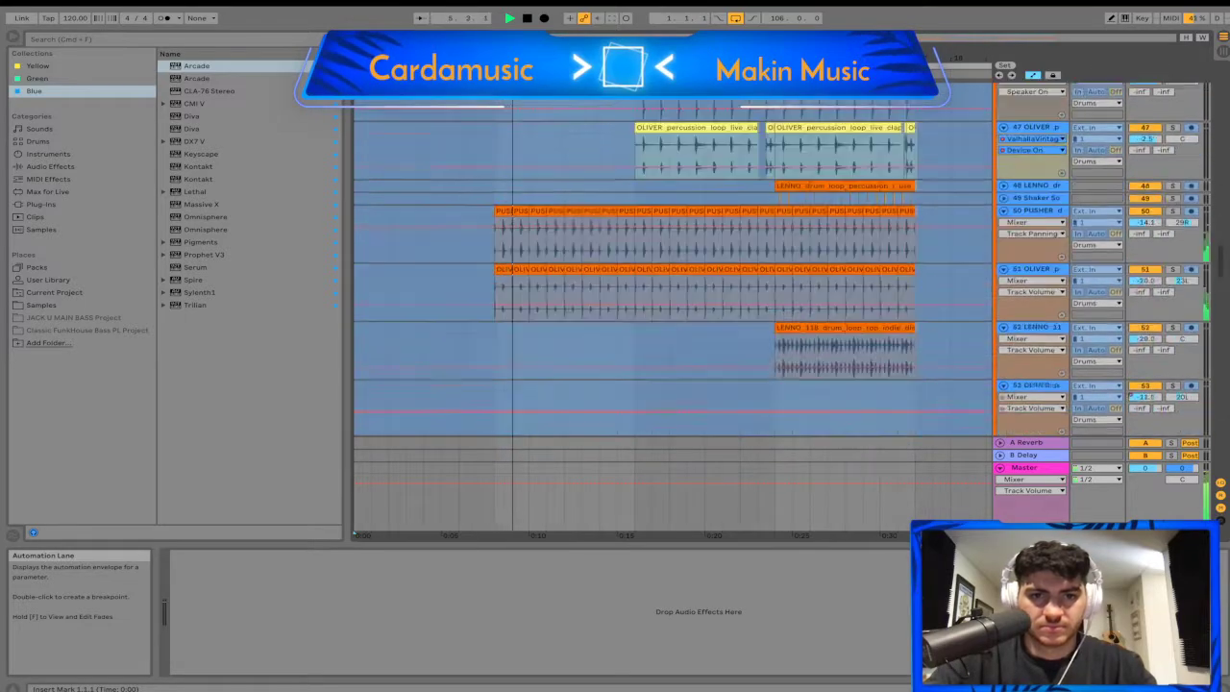
pyautogui.scroll(15, 673, 317)
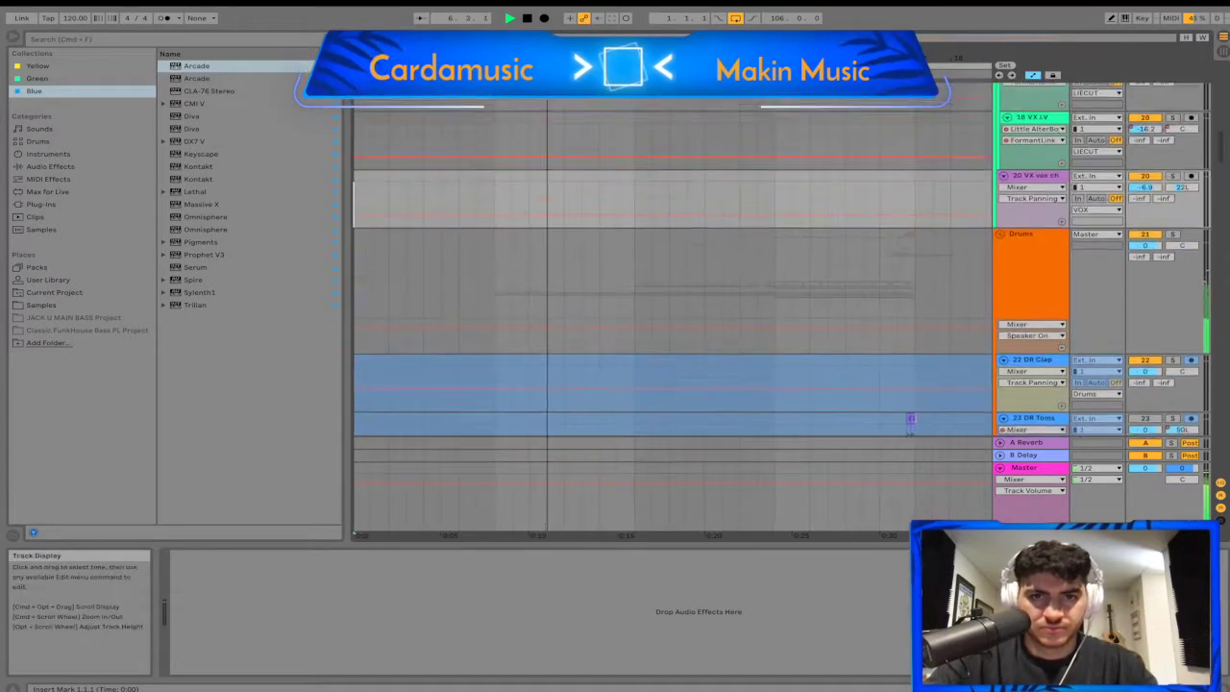
pyautogui.scroll(-3, 673, 317)
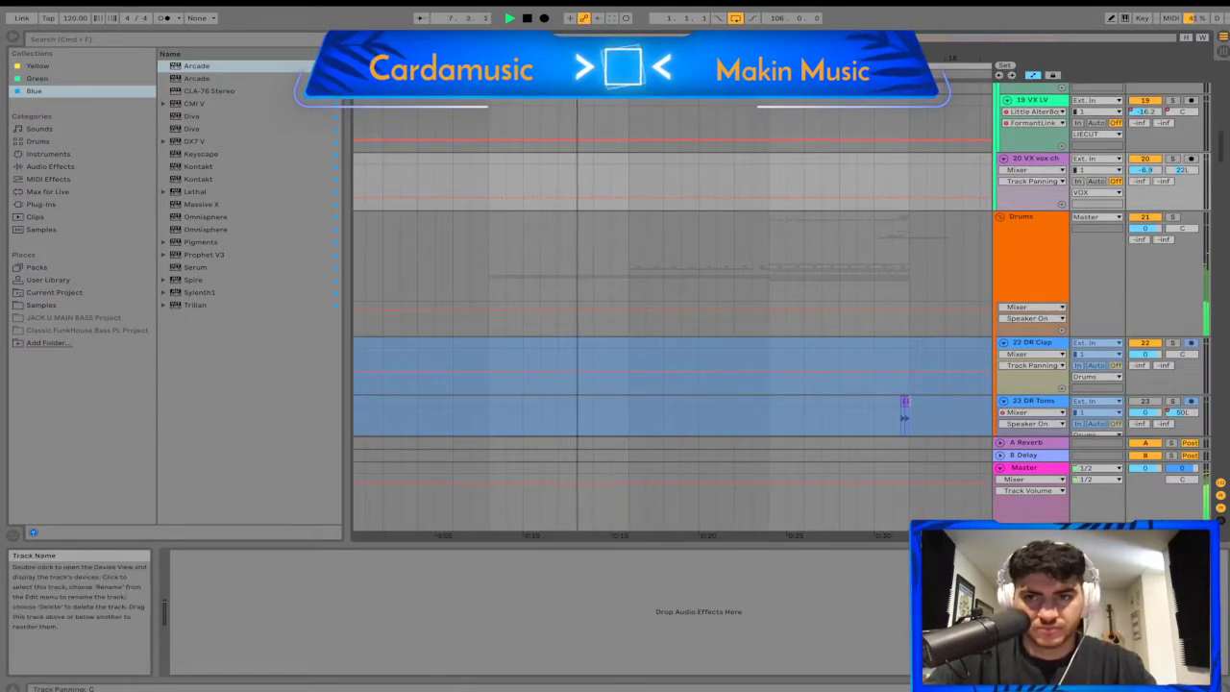
# - Solo the Drums group and play it from bar 5, with the PUSHER and OLIVER loops in view
pyautogui.click(1173, 217)
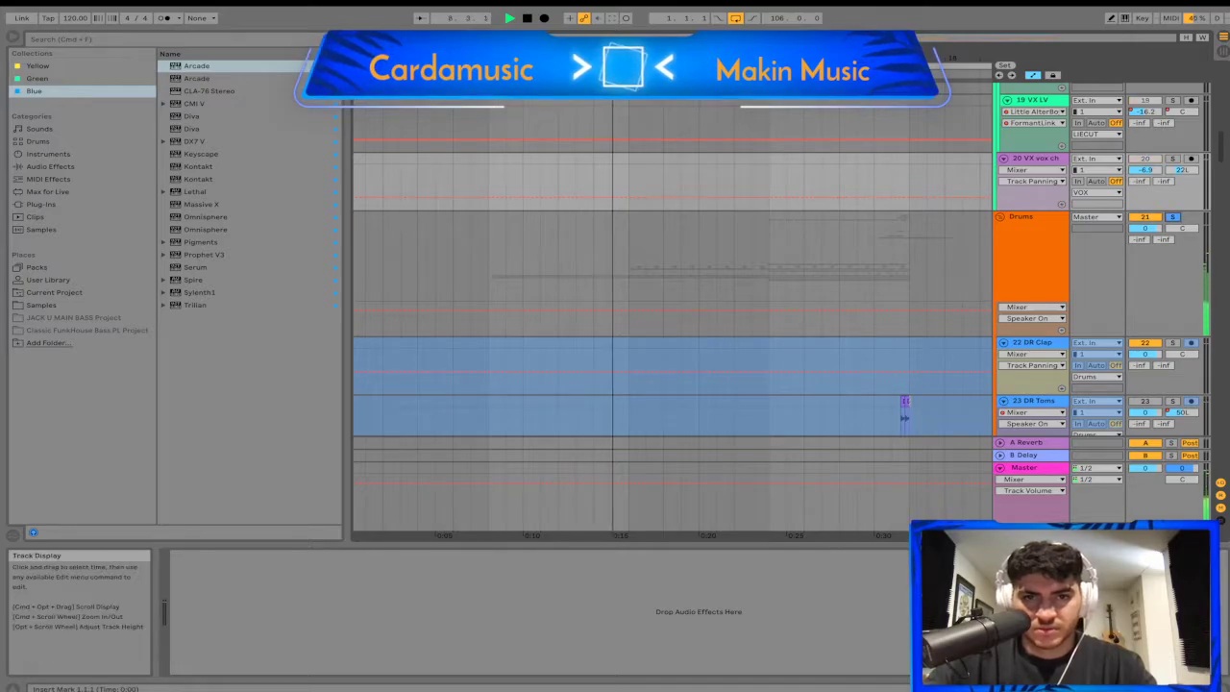
pyautogui.click(489, 258)
pyautogui.scroll(-15, 673, 317)
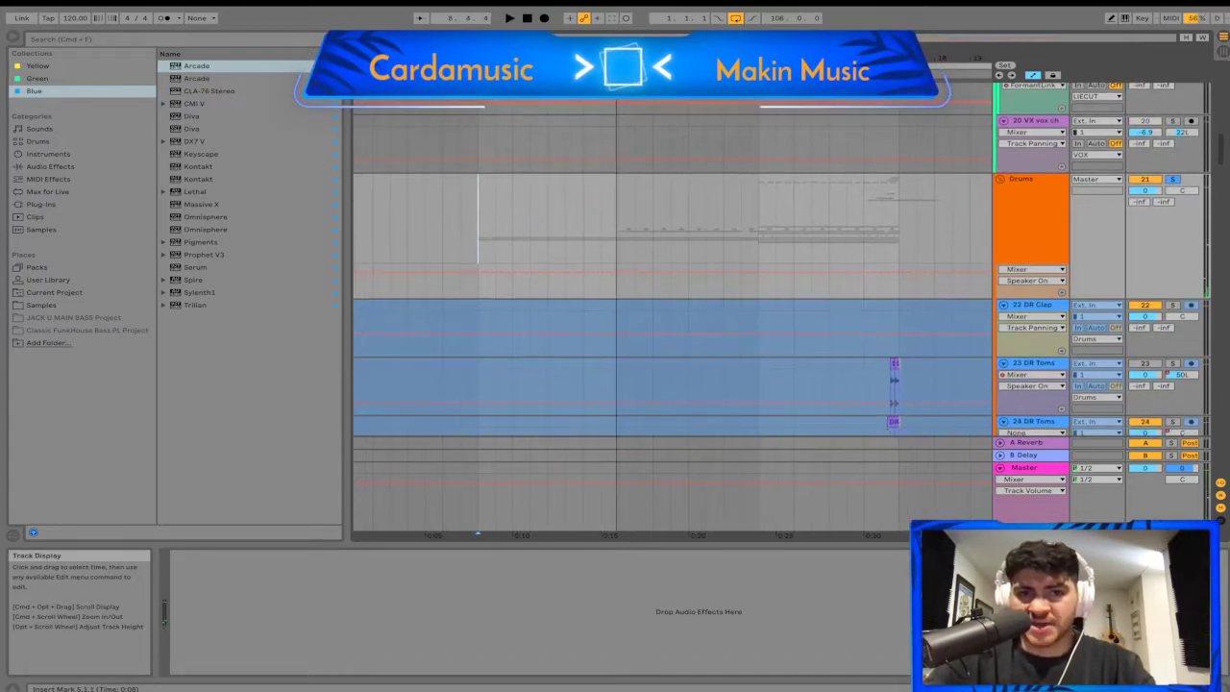
pyautogui.scroll(-3, 672, 317)
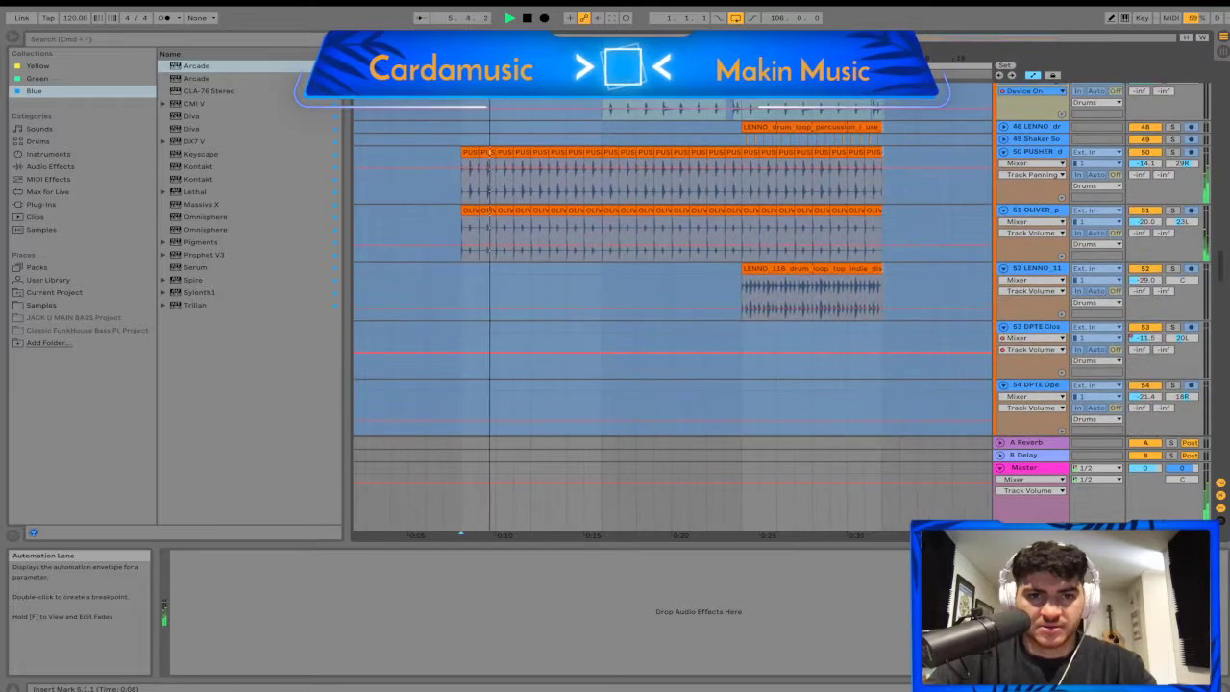
pyautogui.scroll(1, 673, 318)
pyautogui.press('space')
# - Zoom in on the PUSHER and OLIVER loops, play tracks 50 and 51 soloed, and clear their solo
pyautogui.moveTo(468, 58); pyautogui.dragTo(468, 163)
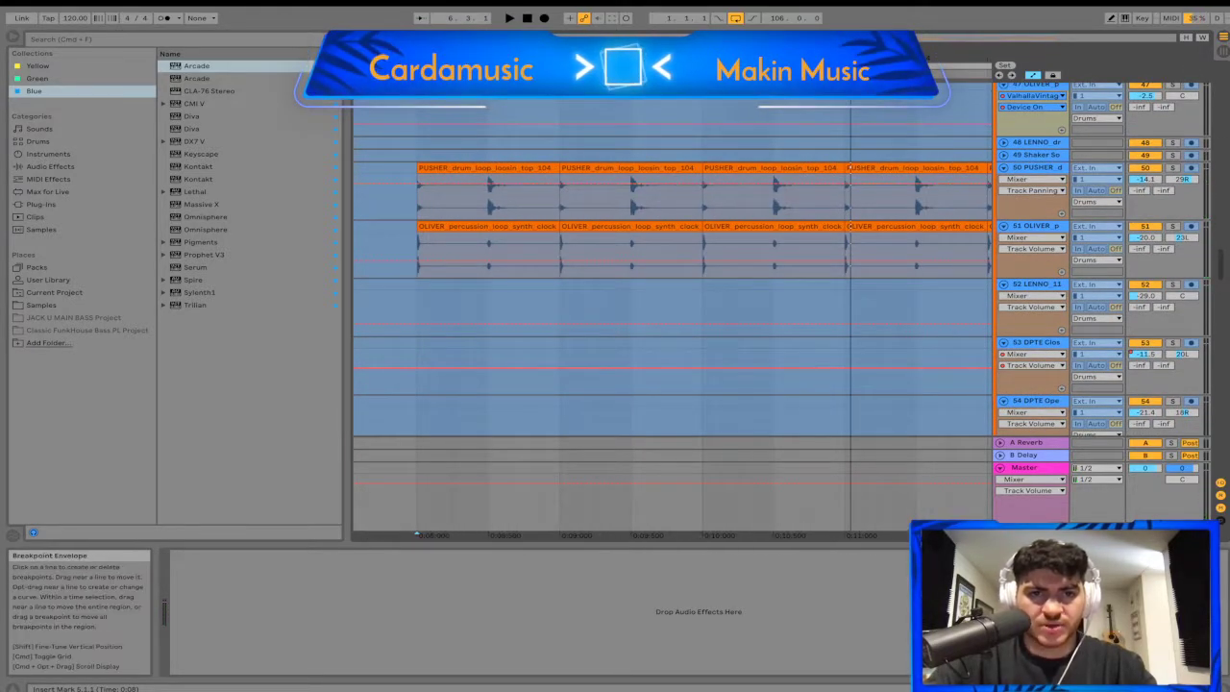
pyautogui.click(419, 193)
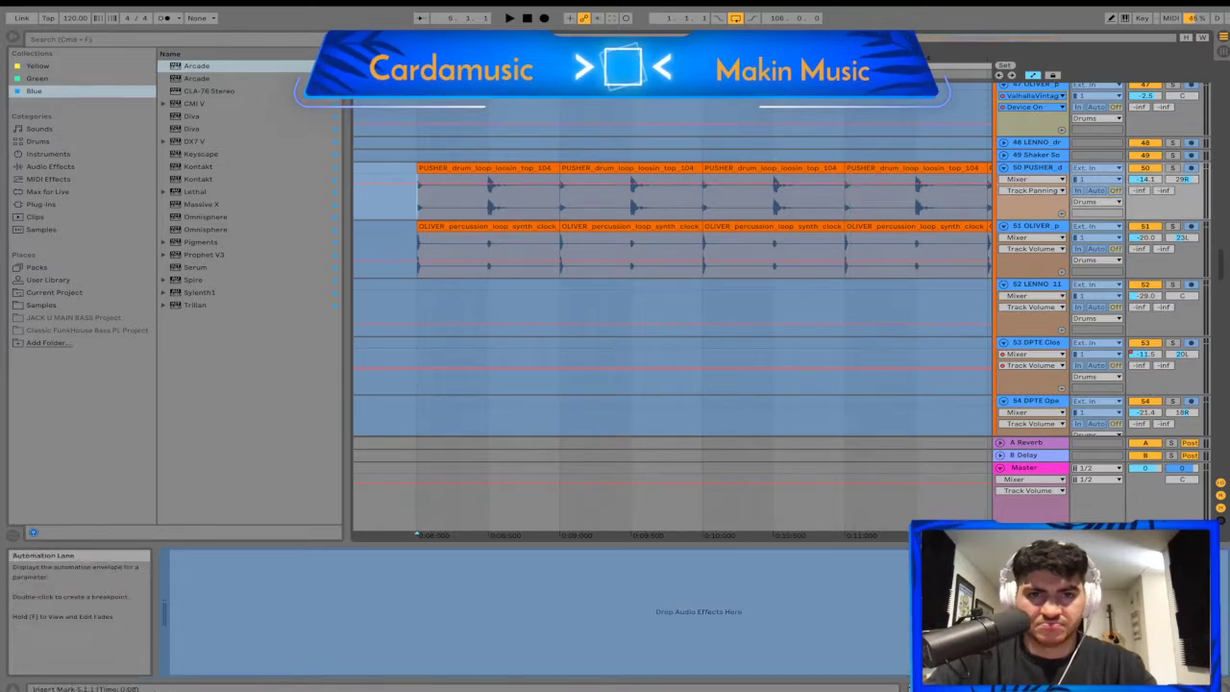
pyautogui.click(1171, 167)
pyautogui.press('space')
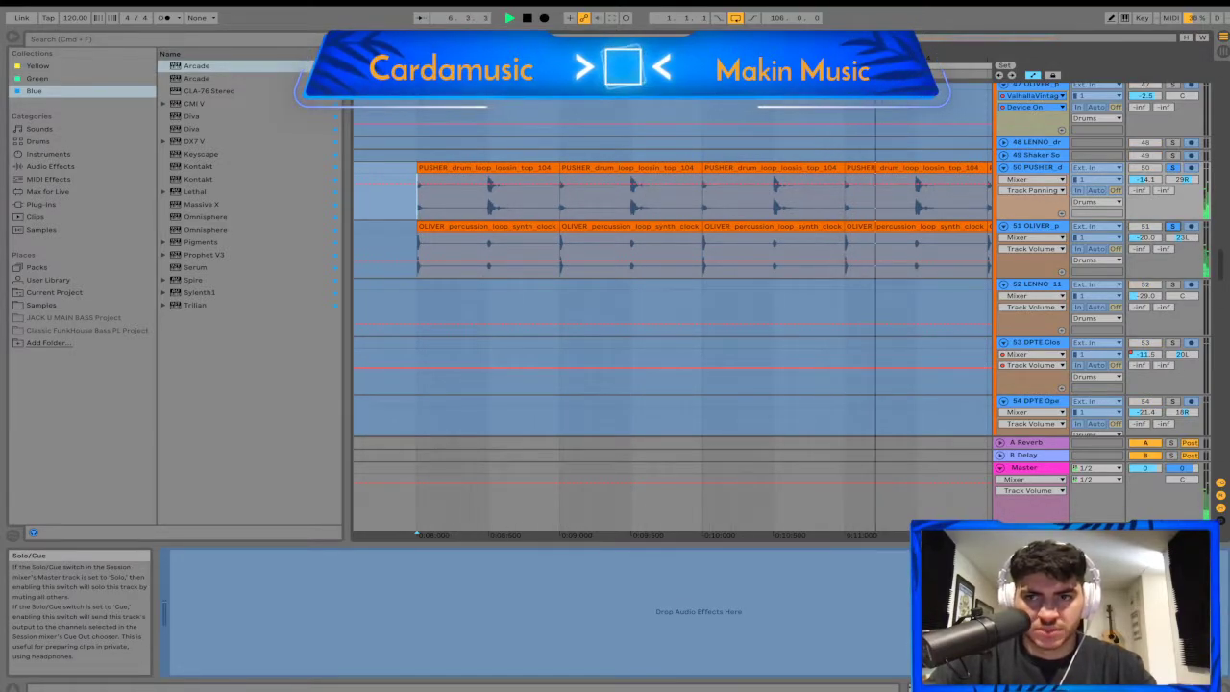
pyautogui.press('space')
pyautogui.click(1173, 227)
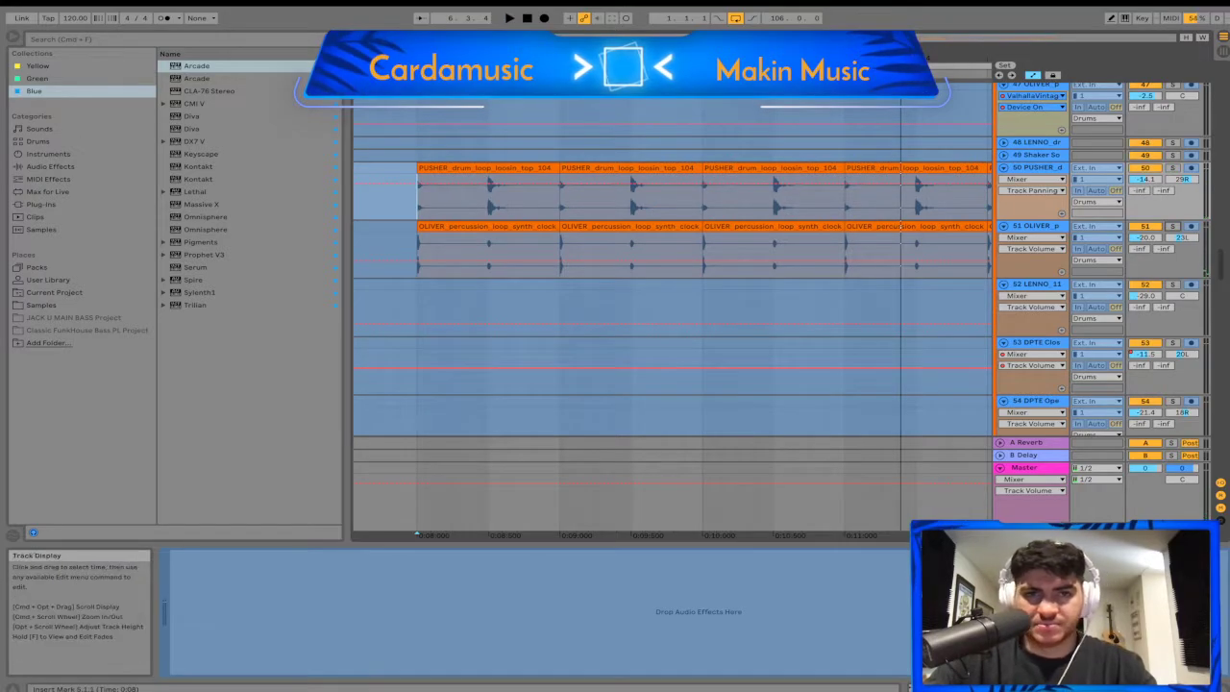
# - Play the full mix from bar 5 in a wider view, looking over the drum tracks down to the Pads group
pyautogui.moveTo(663, 60); pyautogui.dragTo(663, 24)
pyautogui.click(454, 155)
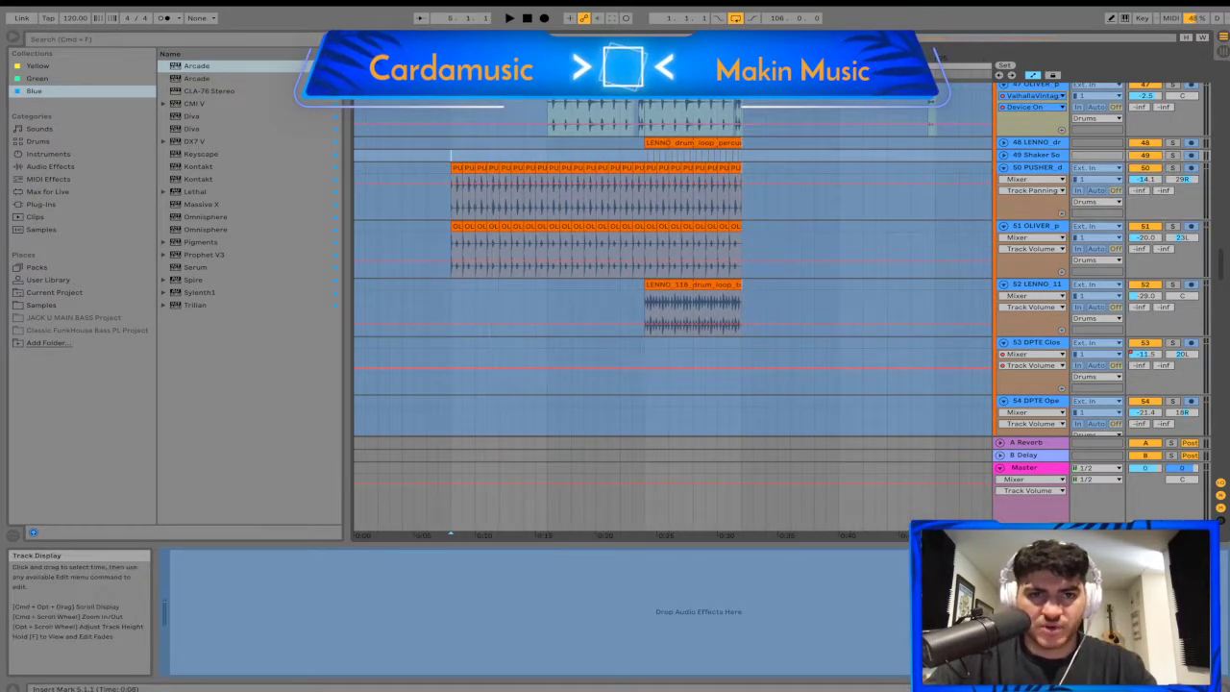
pyautogui.press('space')
pyautogui.scroll(4, 577, 250)
pyautogui.scroll(15, 673, 317)
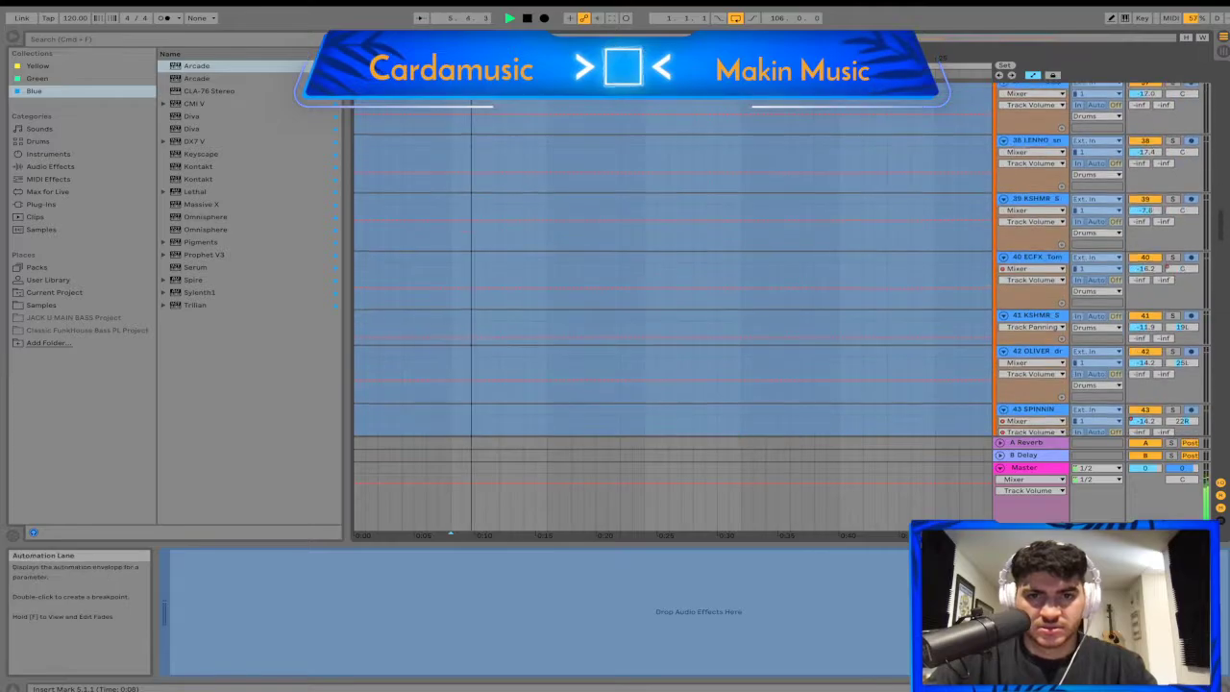
pyautogui.scroll(5, 673, 317)
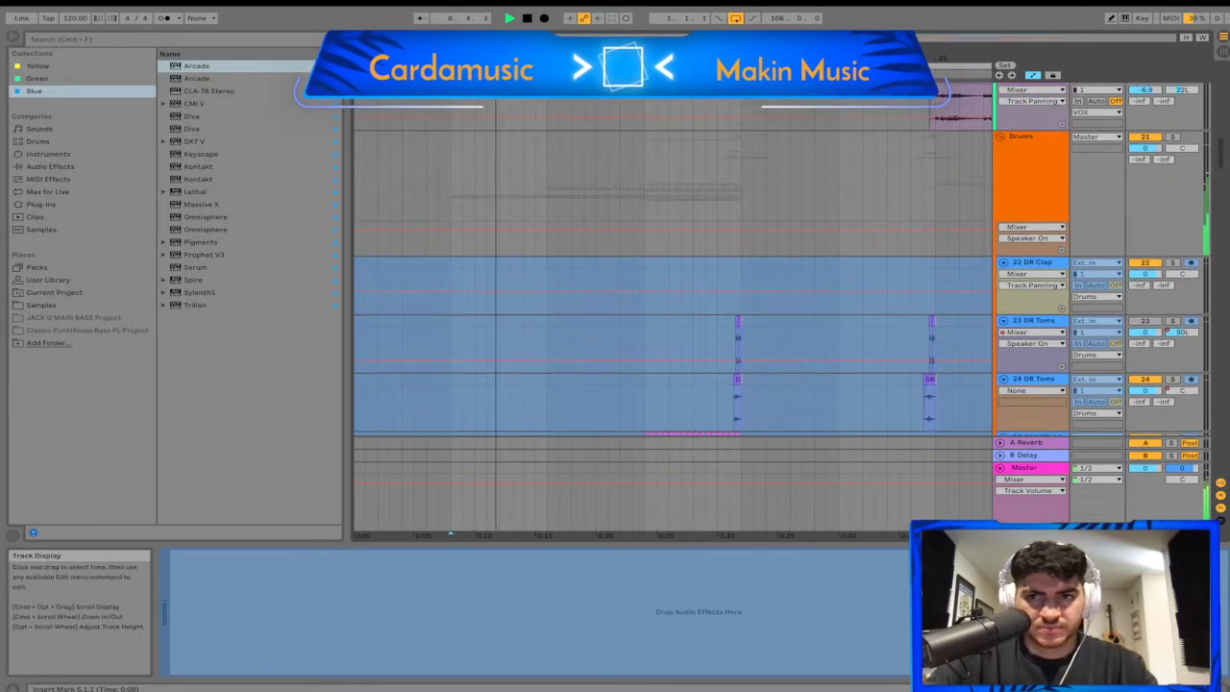
pyautogui.scroll(-5, 673, 317)
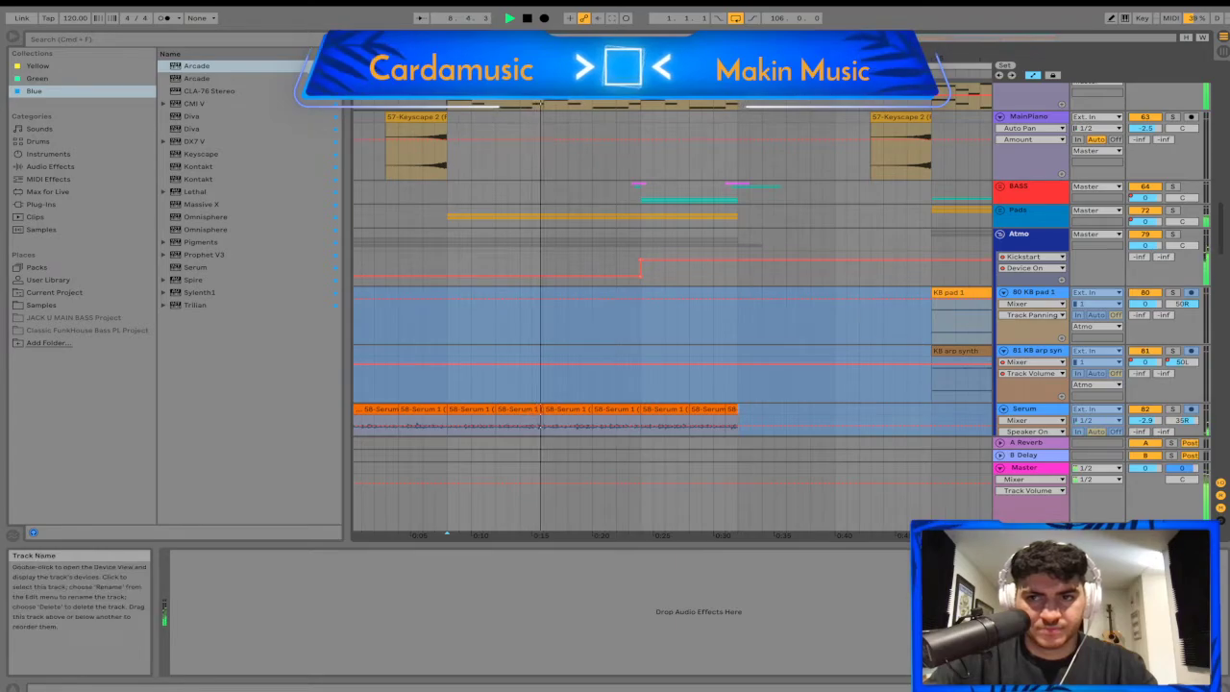
# - Stop playback, solo and unfold the Pads group, and select the first deactivated clip on Serum track 75
pyautogui.press('space')
pyautogui.click(1174, 211)
pyautogui.click(1001, 210)
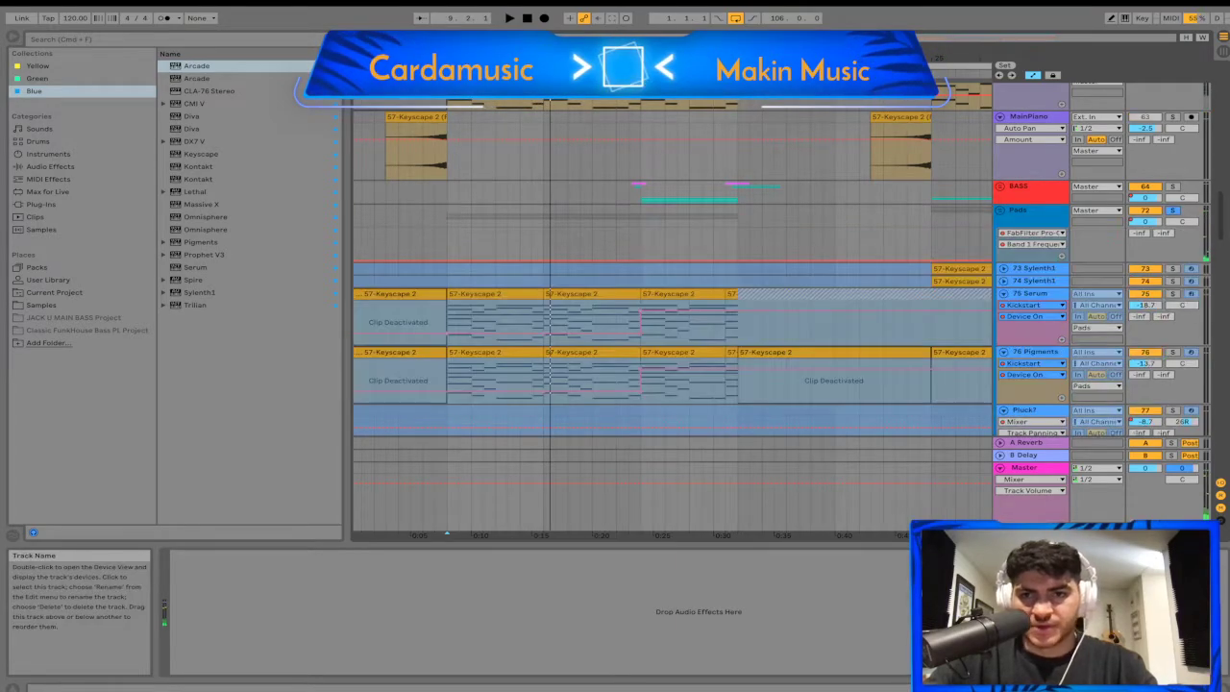
pyautogui.scroll(-2, 672, 288)
pyautogui.click(451, 214)
pyautogui.click(403, 227)
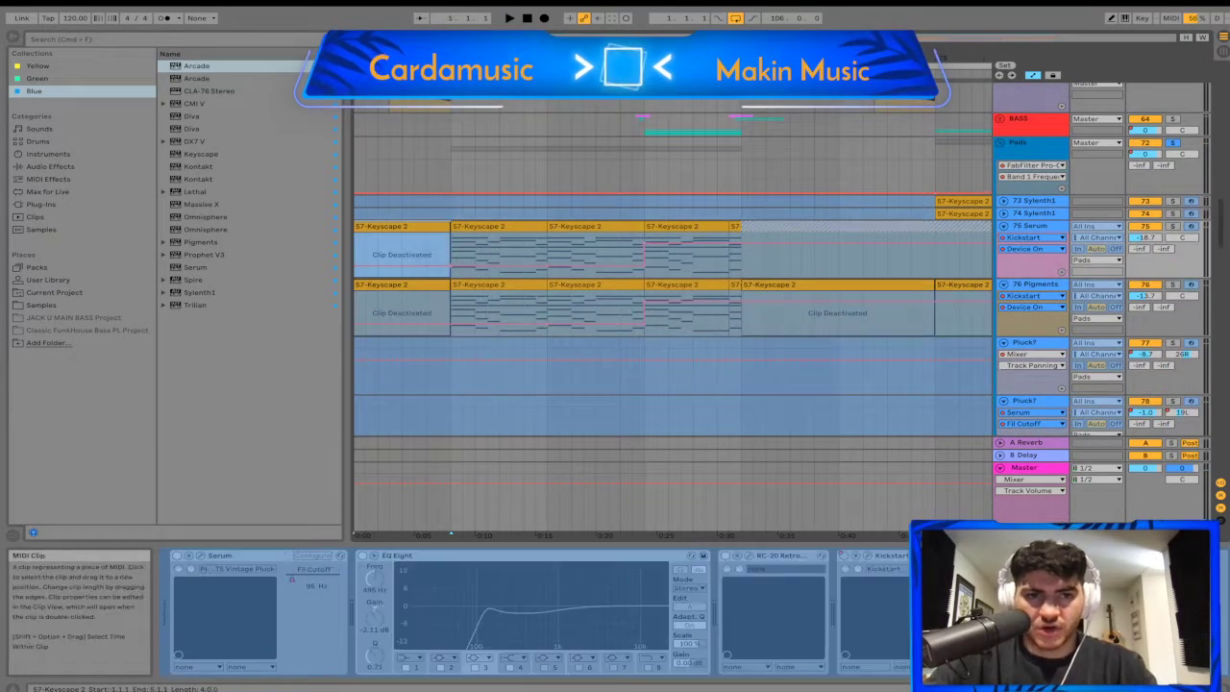
# - Delete the deactivated opening clips on tracks 75 Serum and 76 Pigments, covering bars 1 to 4
pyautogui.click(403, 284)
pyautogui.click(403, 227)
pyautogui.press('Delete')
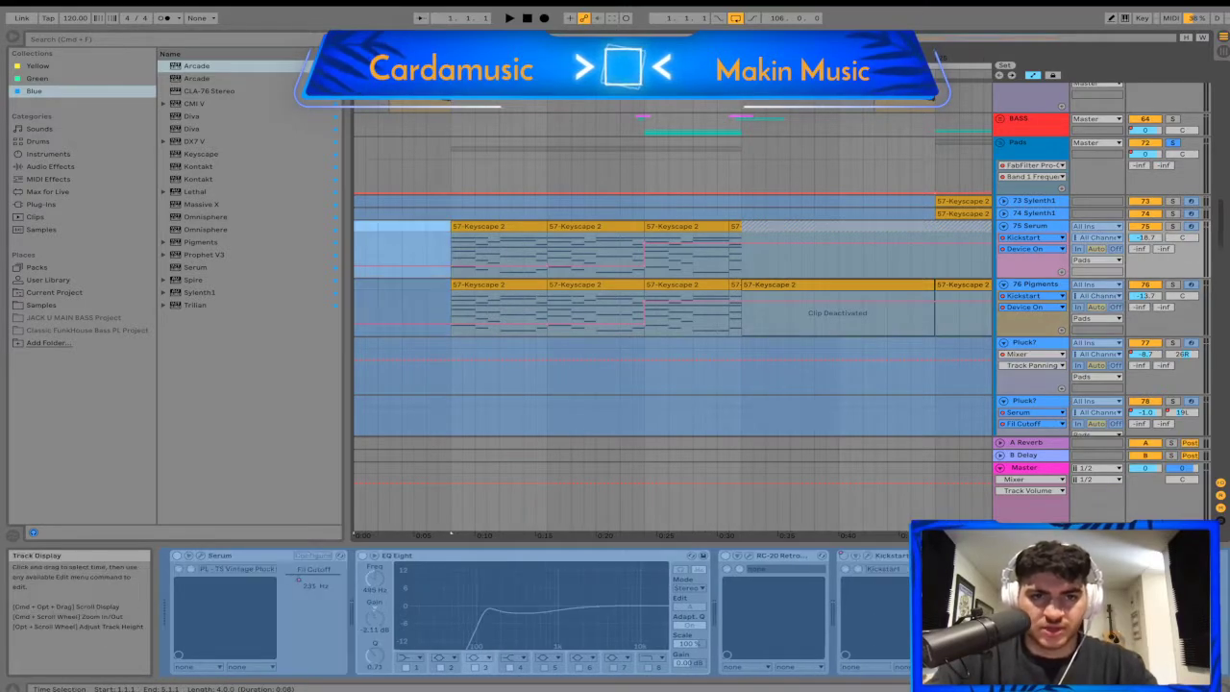
# - Play the pads from bar 5, view the Serum and Pigments device chains, and solo track 75 Serum
pyautogui.click(450, 256)
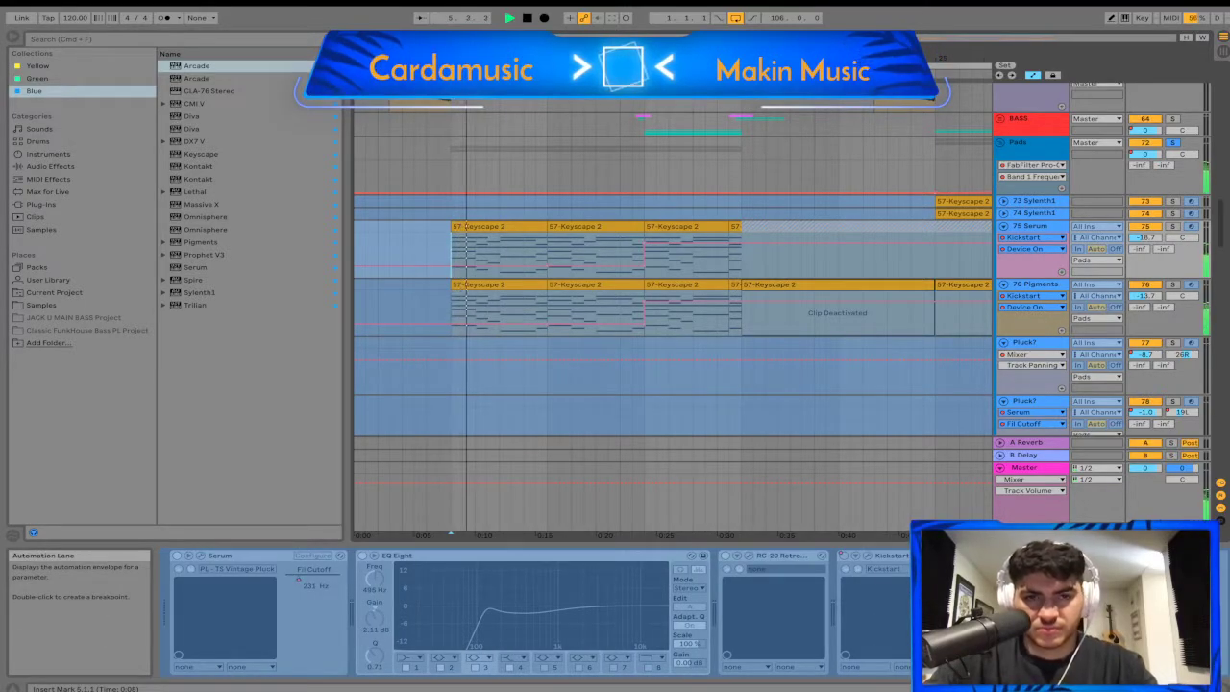
pyautogui.click(1031, 226)
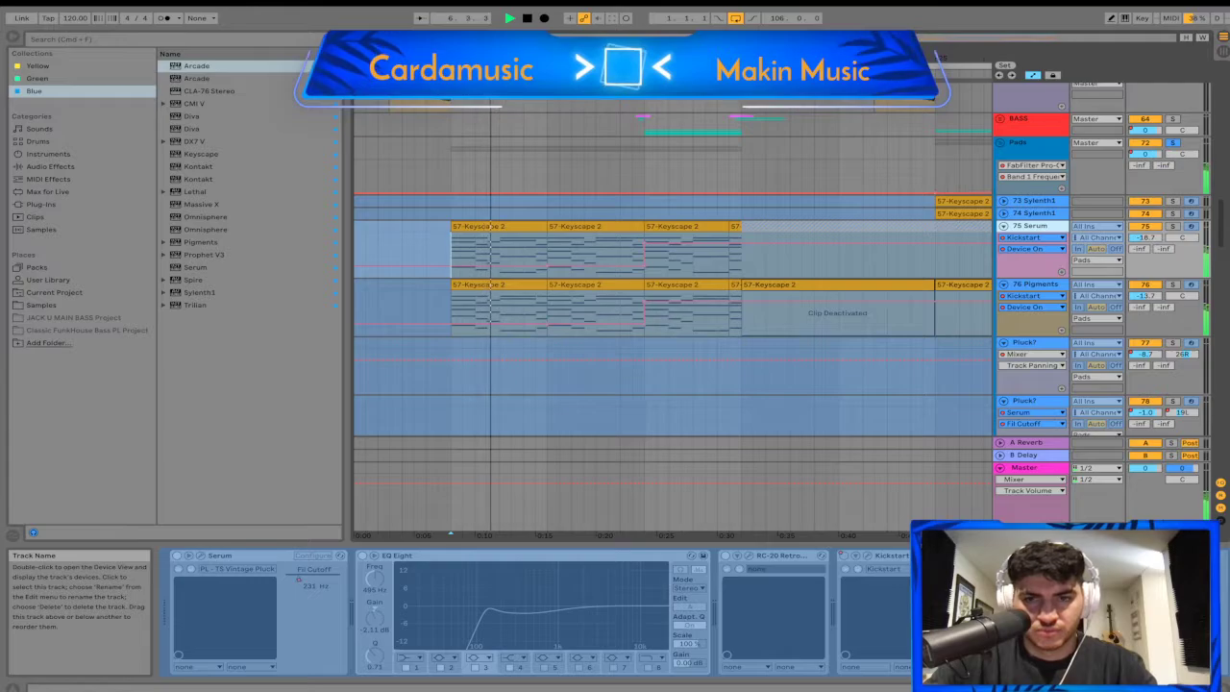
pyautogui.click(1035, 285)
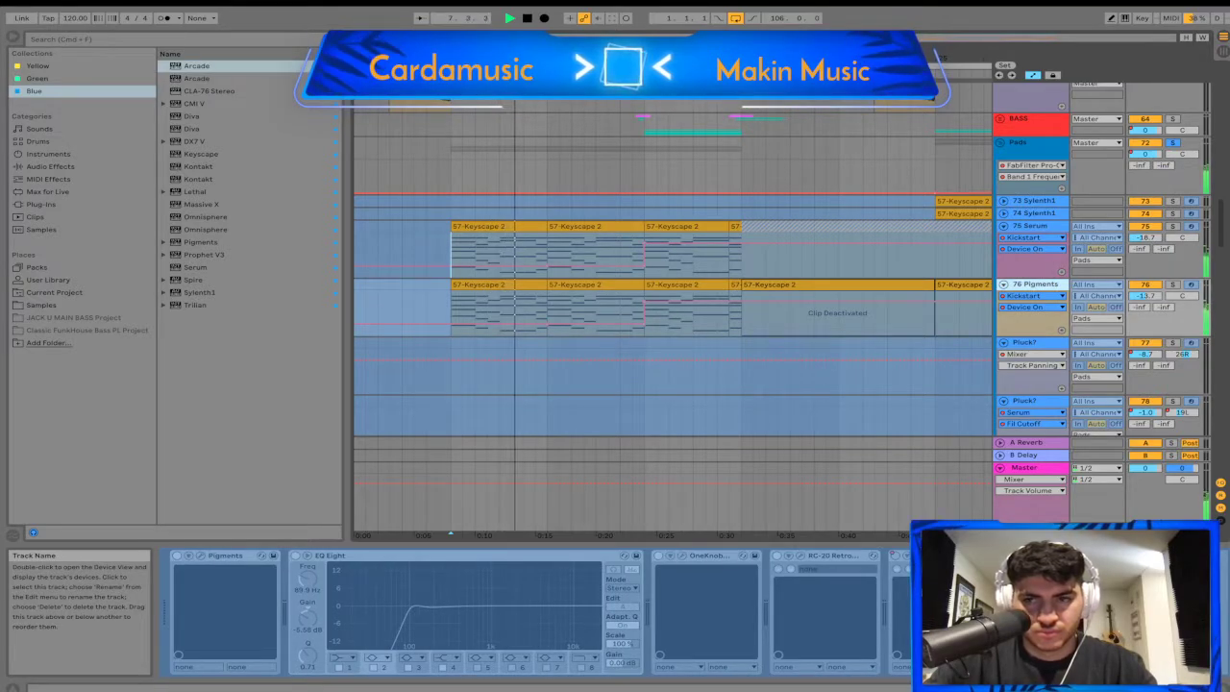
pyautogui.click(1172, 226)
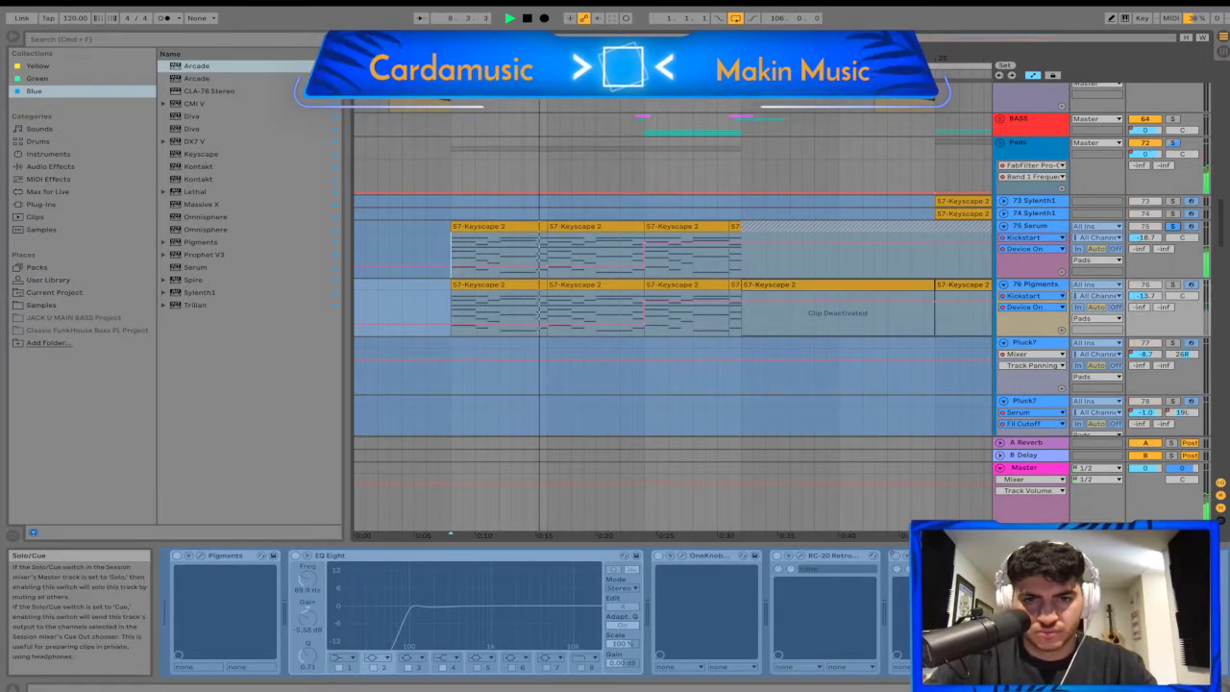
pyautogui.click(1031, 226)
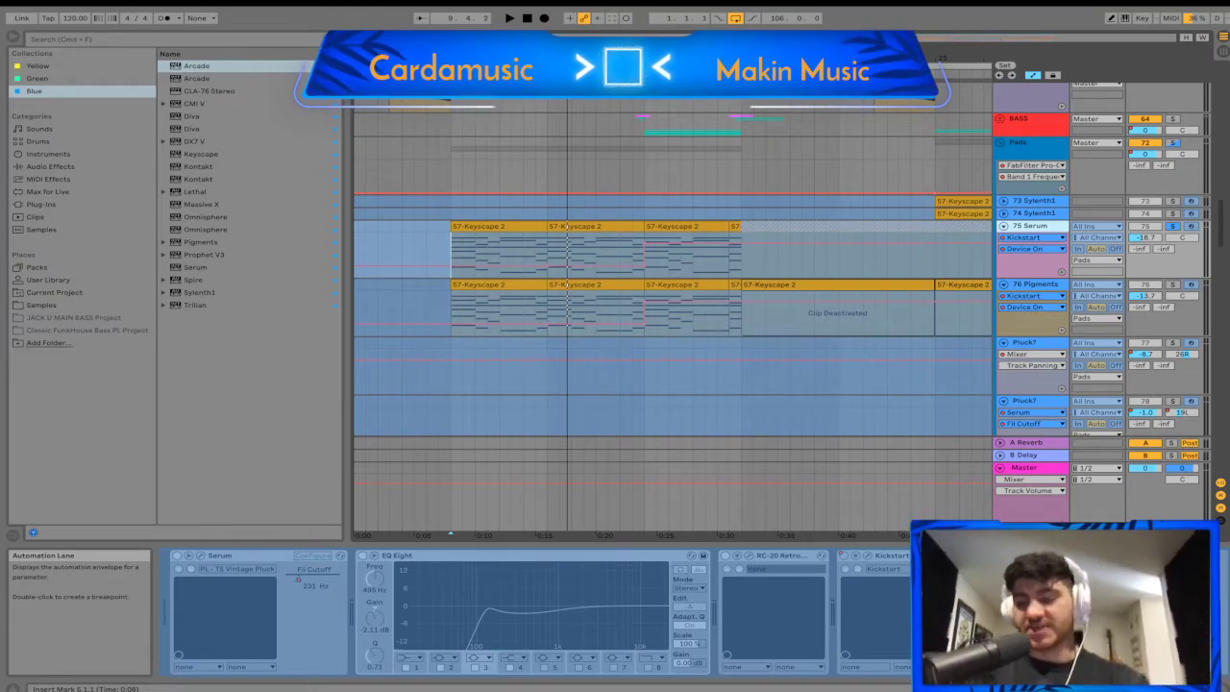
# - Solo track 76 Pigments, play it from bar 5, and unfreeze the track
pyautogui.click(1173, 284)
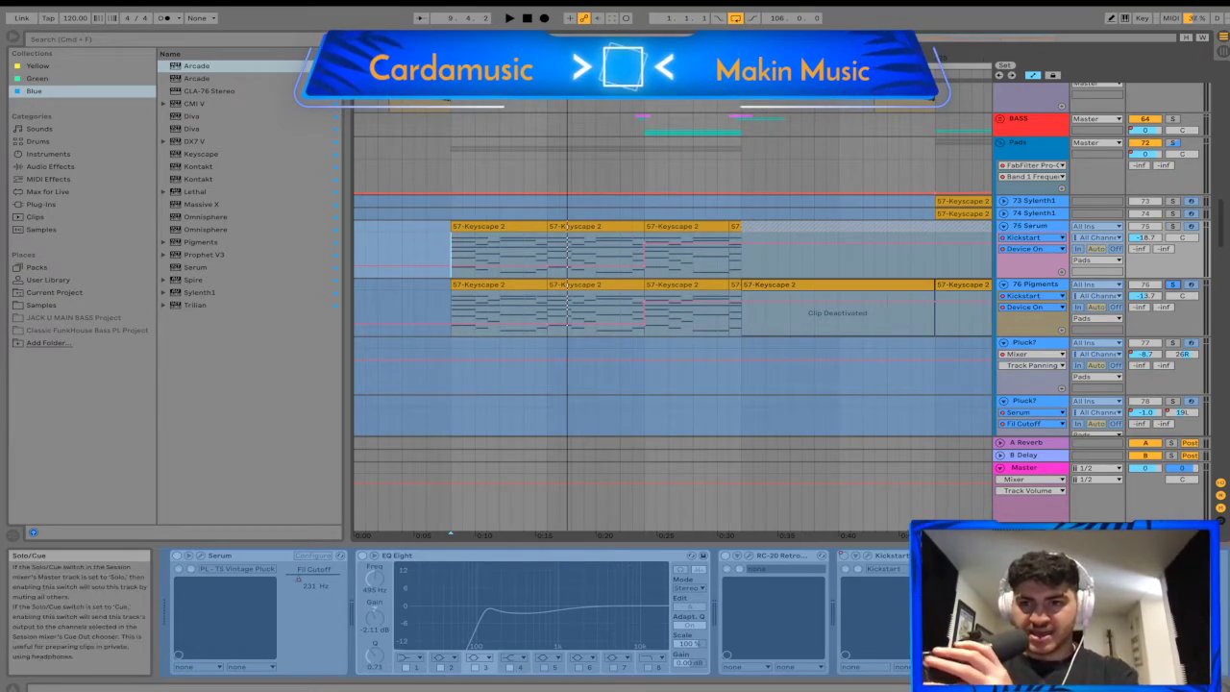
pyautogui.press('space')
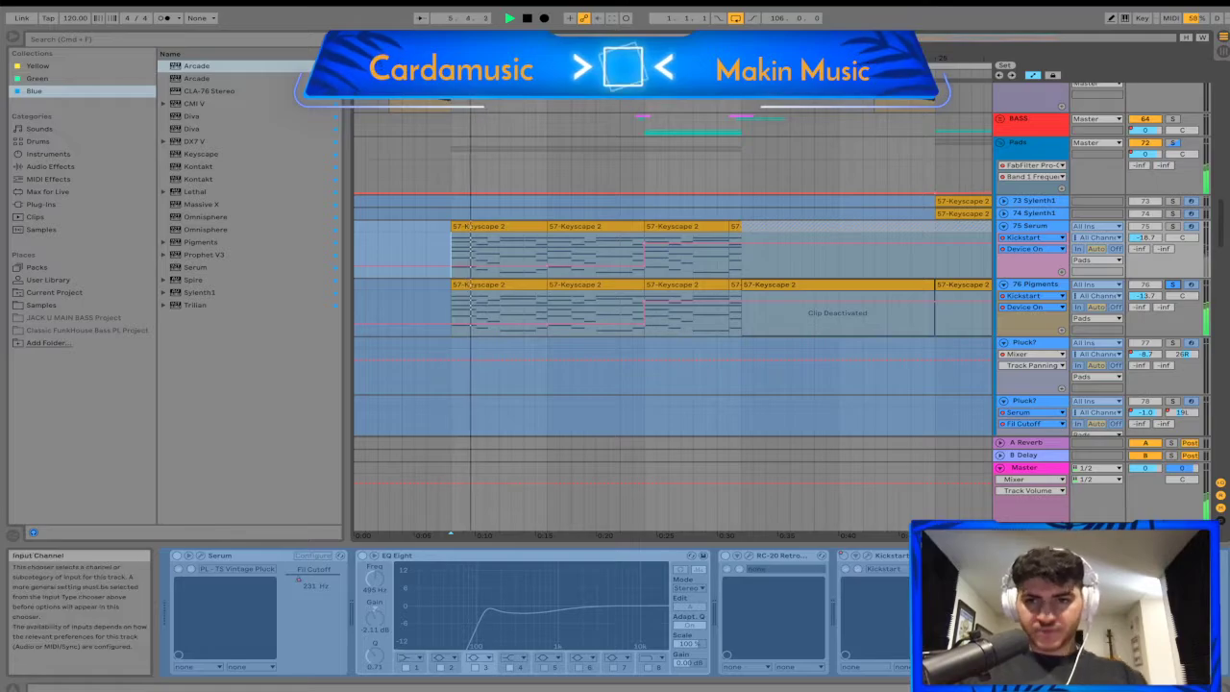
pyautogui.click(1036, 284)
pyautogui.rightClick(1036, 284)
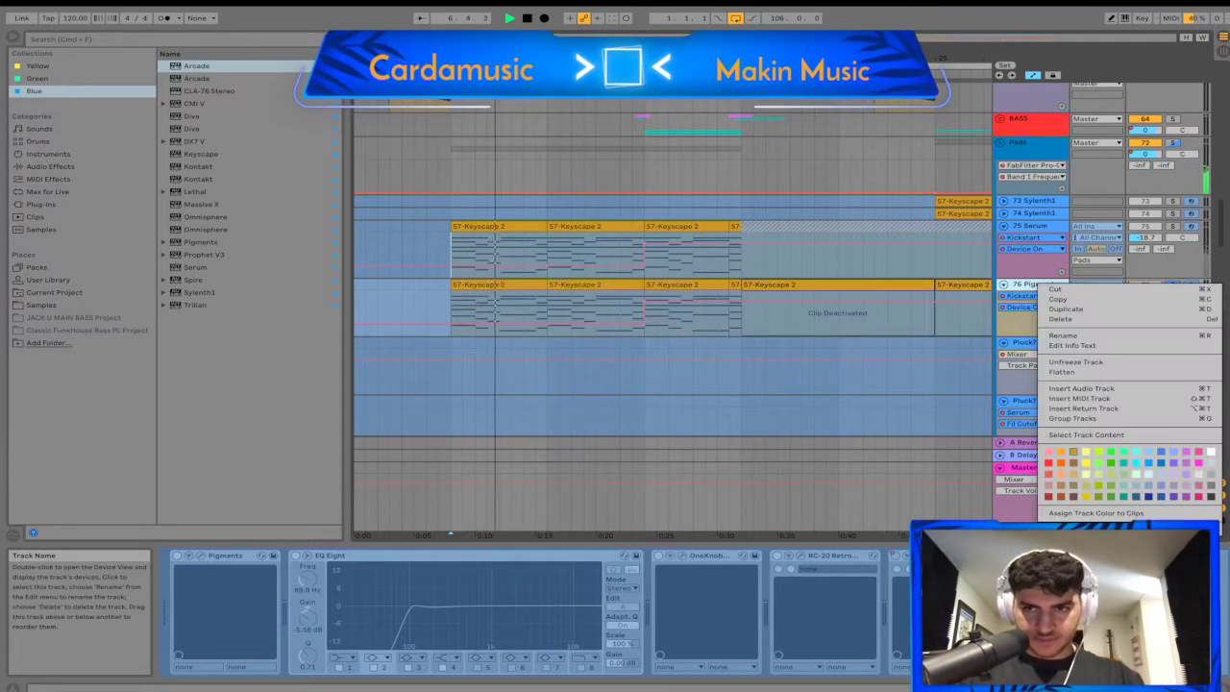
pyautogui.click(1077, 361)
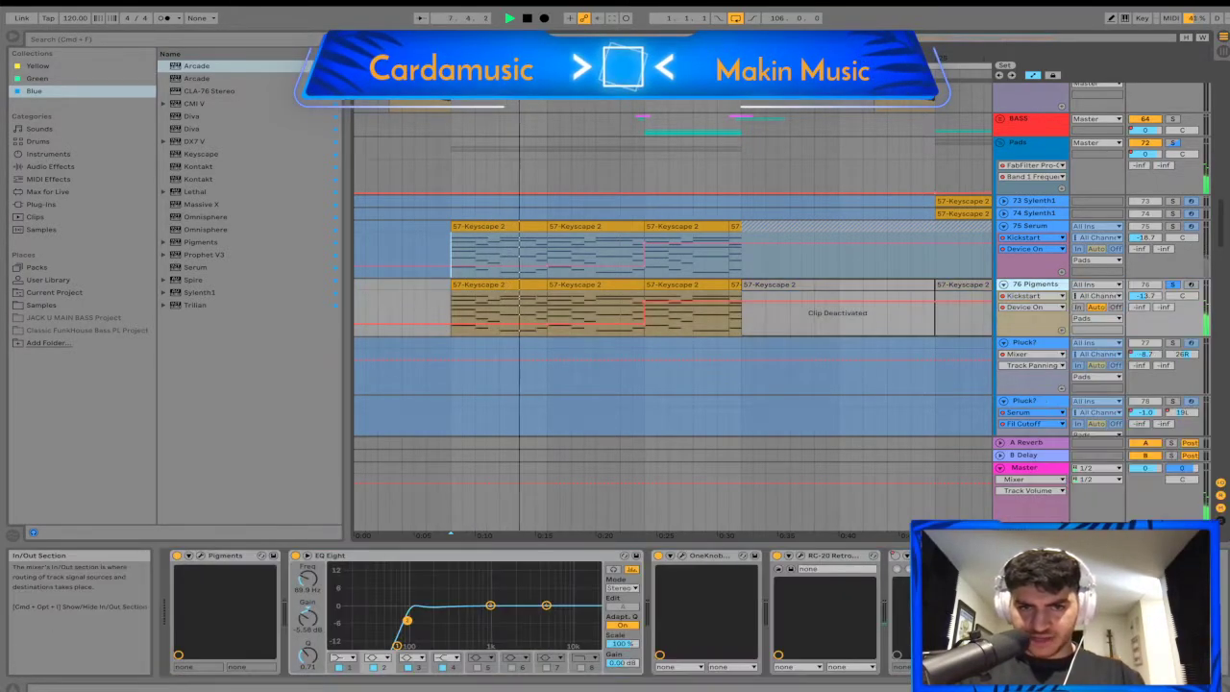
# - Open the Pigments plug-in window to show its Aryan Flutes preset during playback, and hide the window again
pyautogui.click(199, 555)
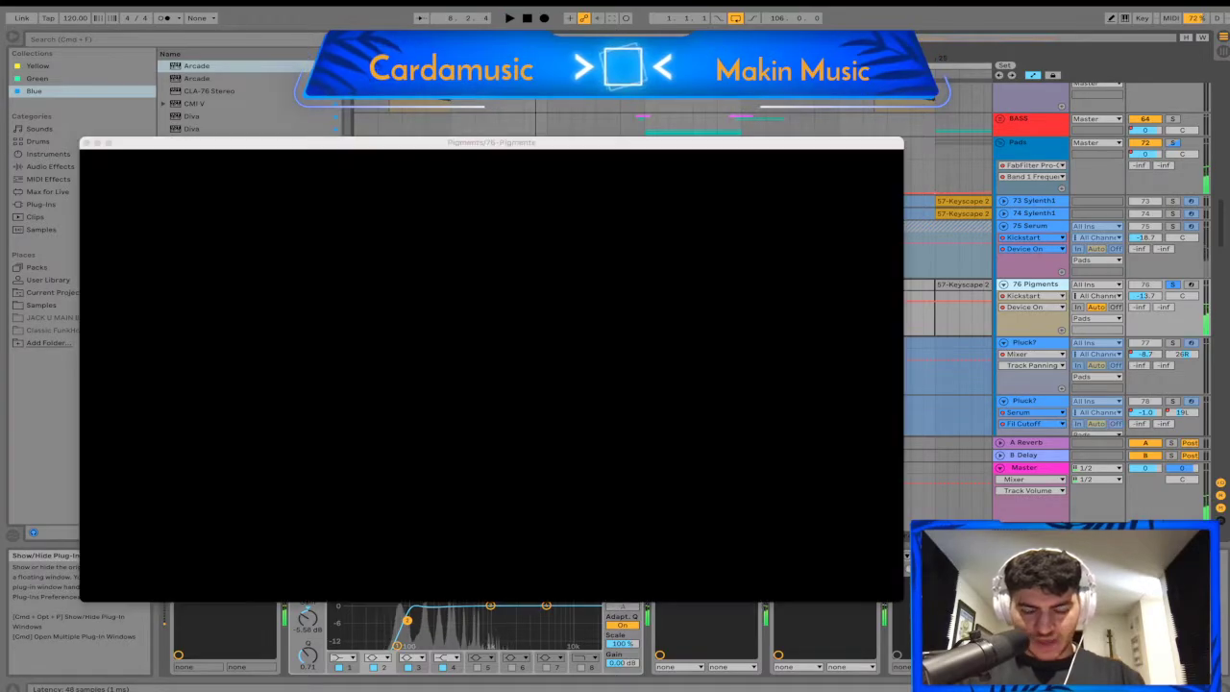
pyautogui.press('space')
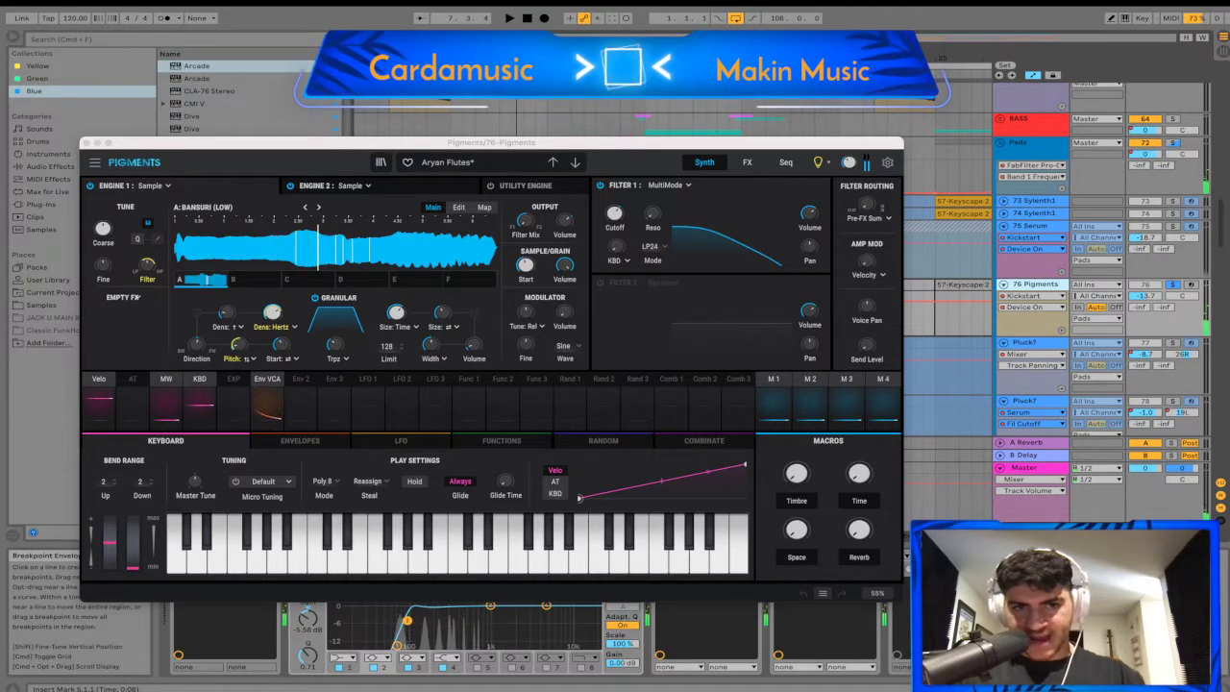
pyautogui.press('space')
pyautogui.press('alt+super+p')
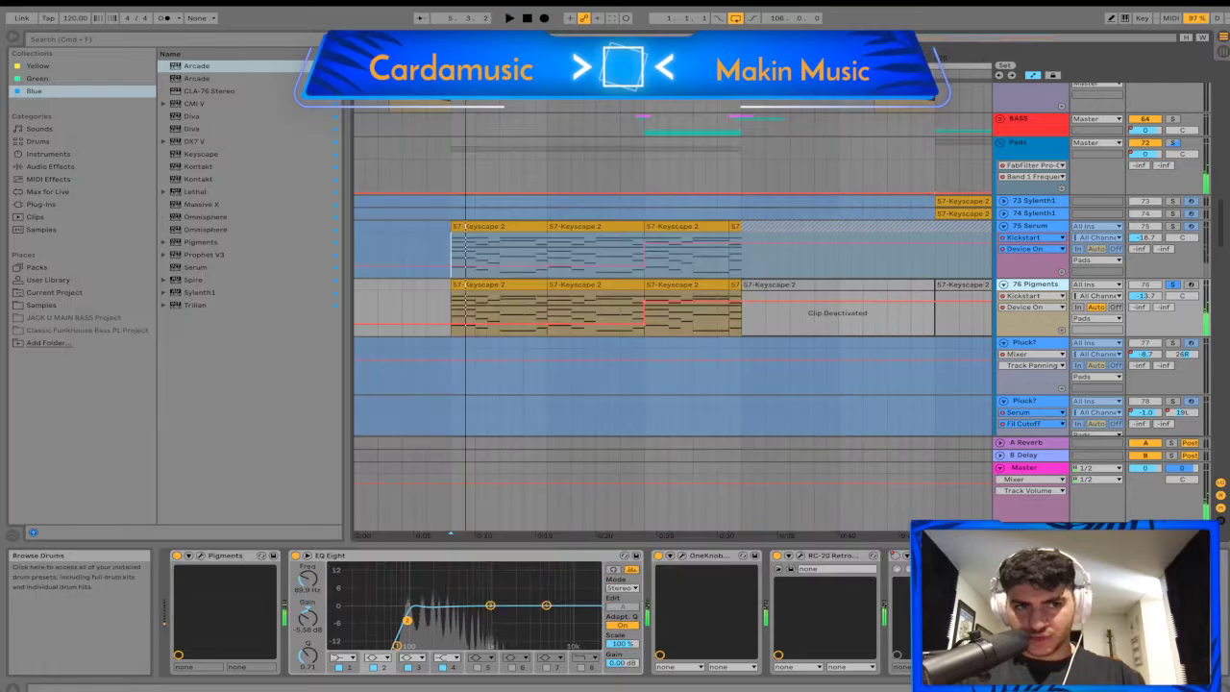
pyautogui.rightClick(1036, 285)
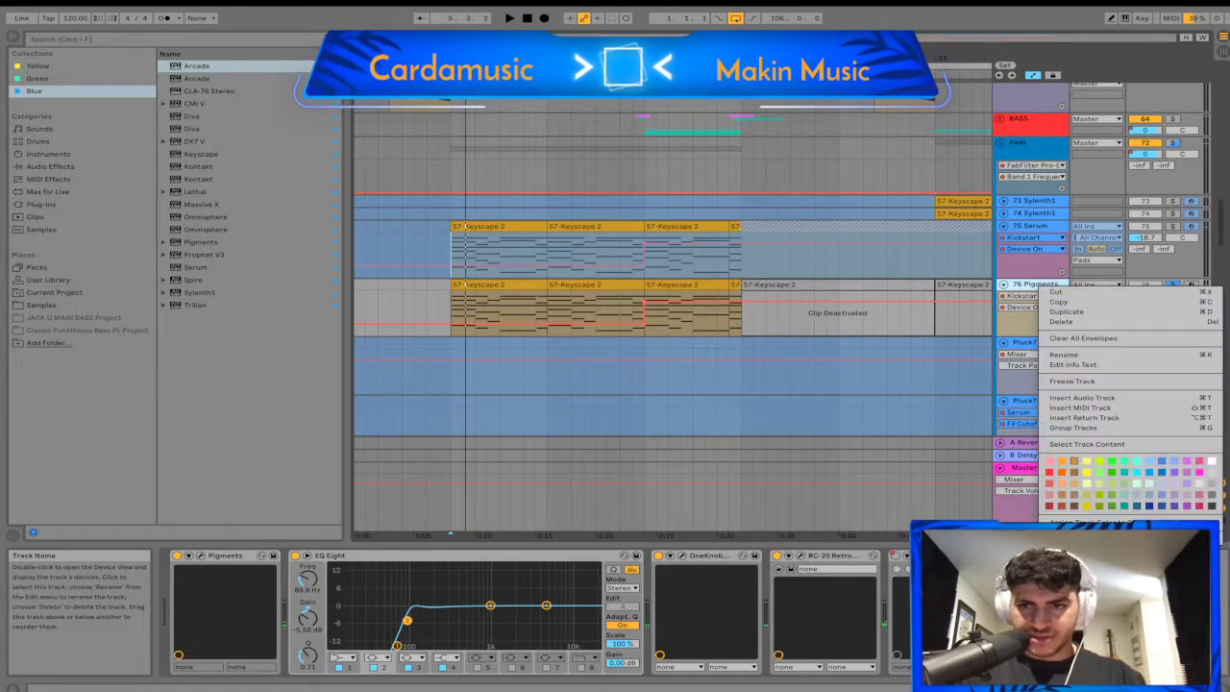
pyautogui.click(1071, 381)
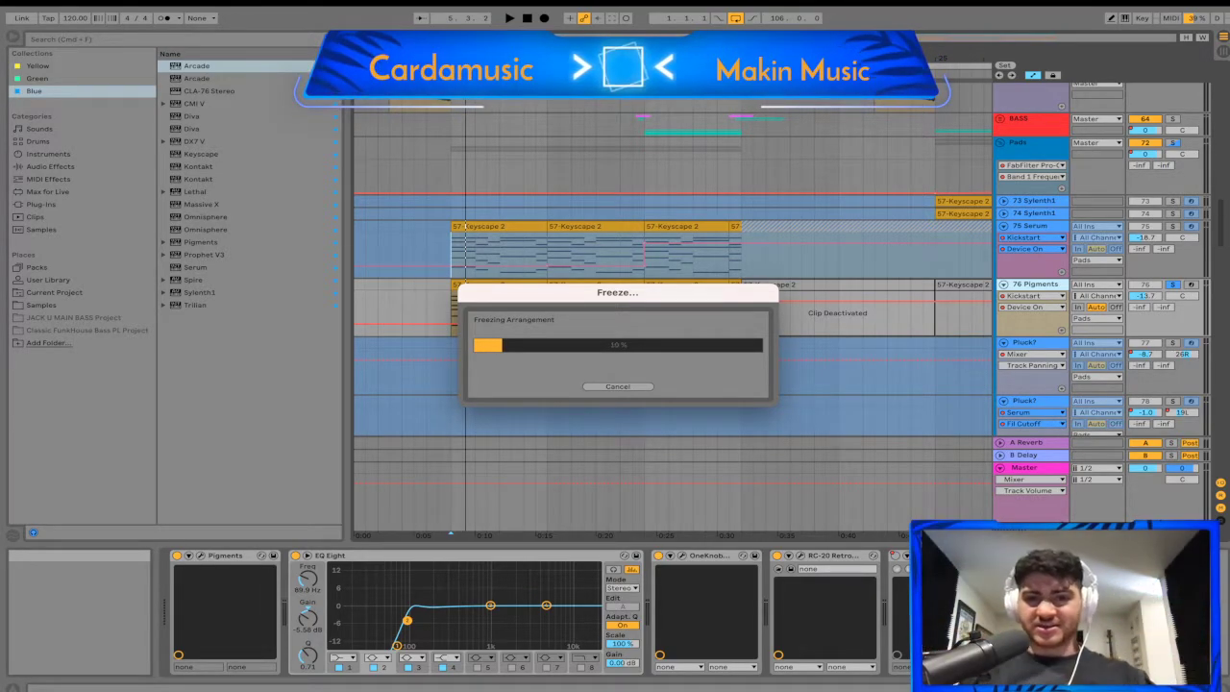
pyautogui.click(618, 386)
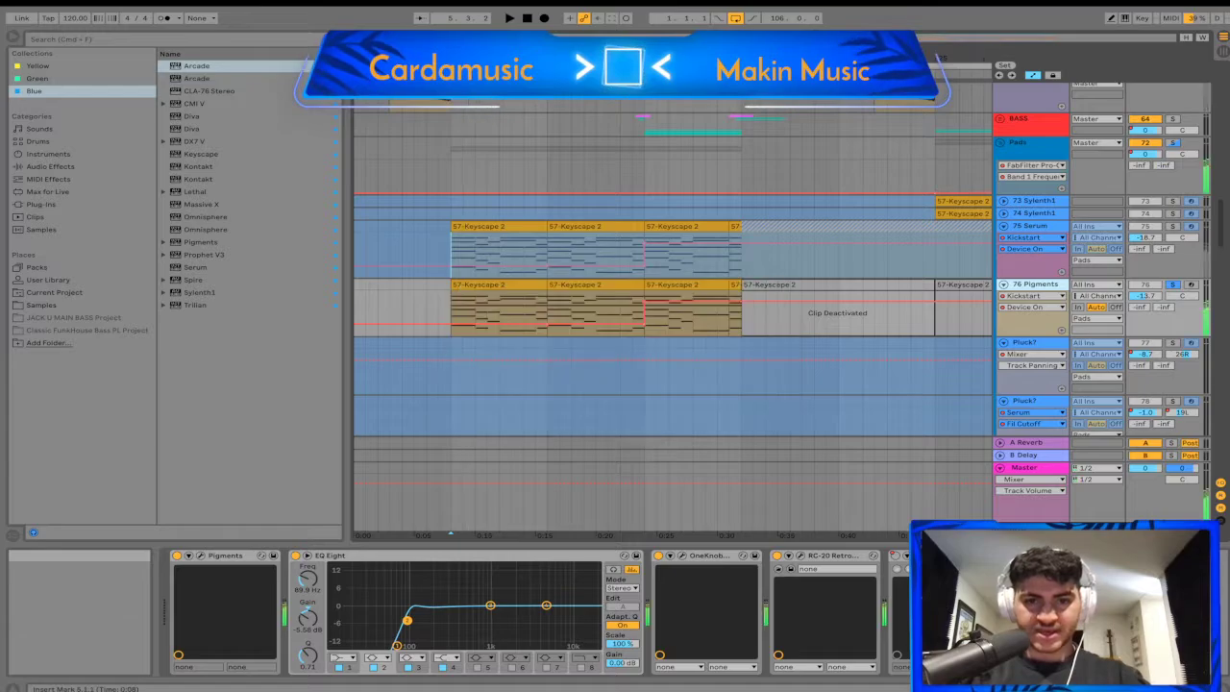
# - Clear the solo on track 76 Pigments and delete its two remaining deactivated clips, from bar 17 to bar 33
pyautogui.click(1173, 285)
pyautogui.press('space')
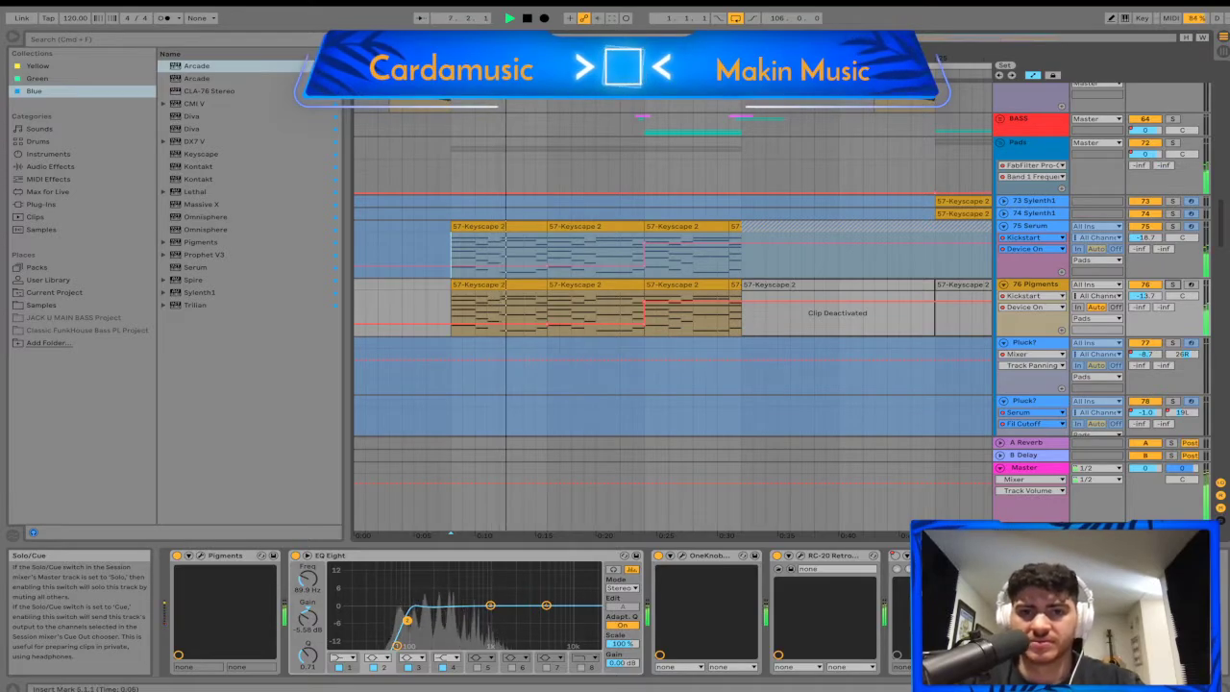
pyautogui.hscroll(3, 672, 318)
pyautogui.scroll(-2, 673, 317)
pyautogui.scroll(2, 673, 317)
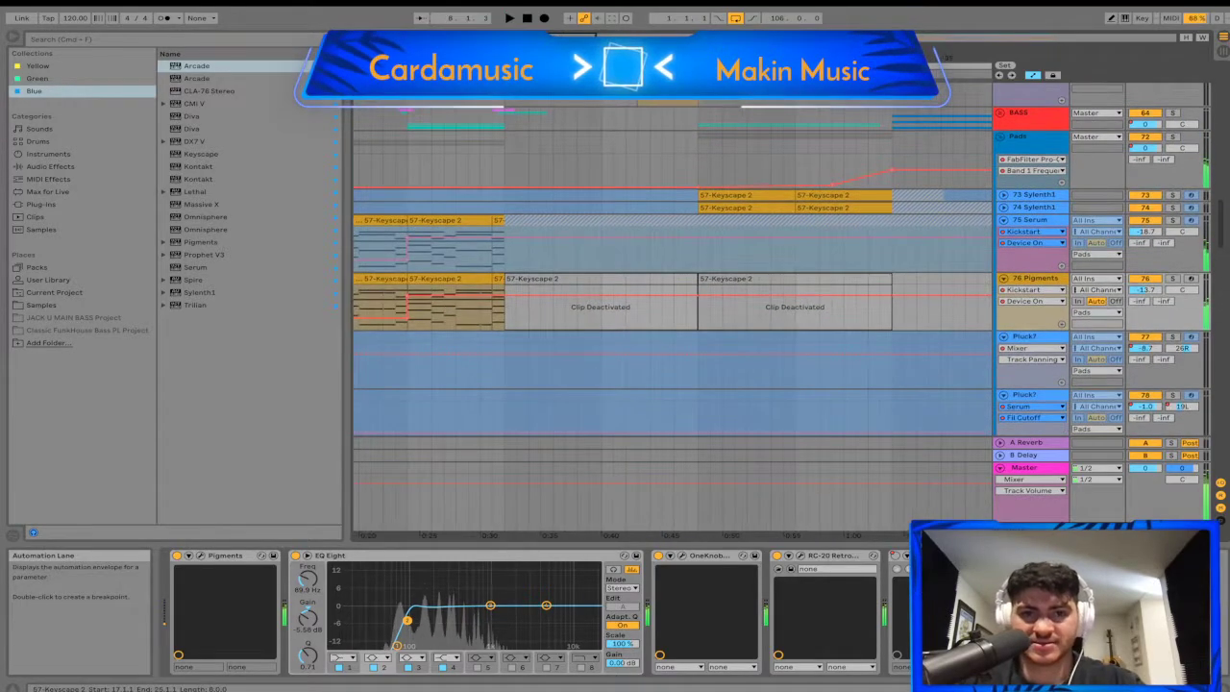
pyautogui.click(625, 278)
pyautogui.keyDown('shift'); pyautogui.click(716, 278); pyautogui.keyUp('shift')
pyautogui.press('Delete')
pyautogui.press('space')
pyautogui.hscroll(-3, 706, 302)
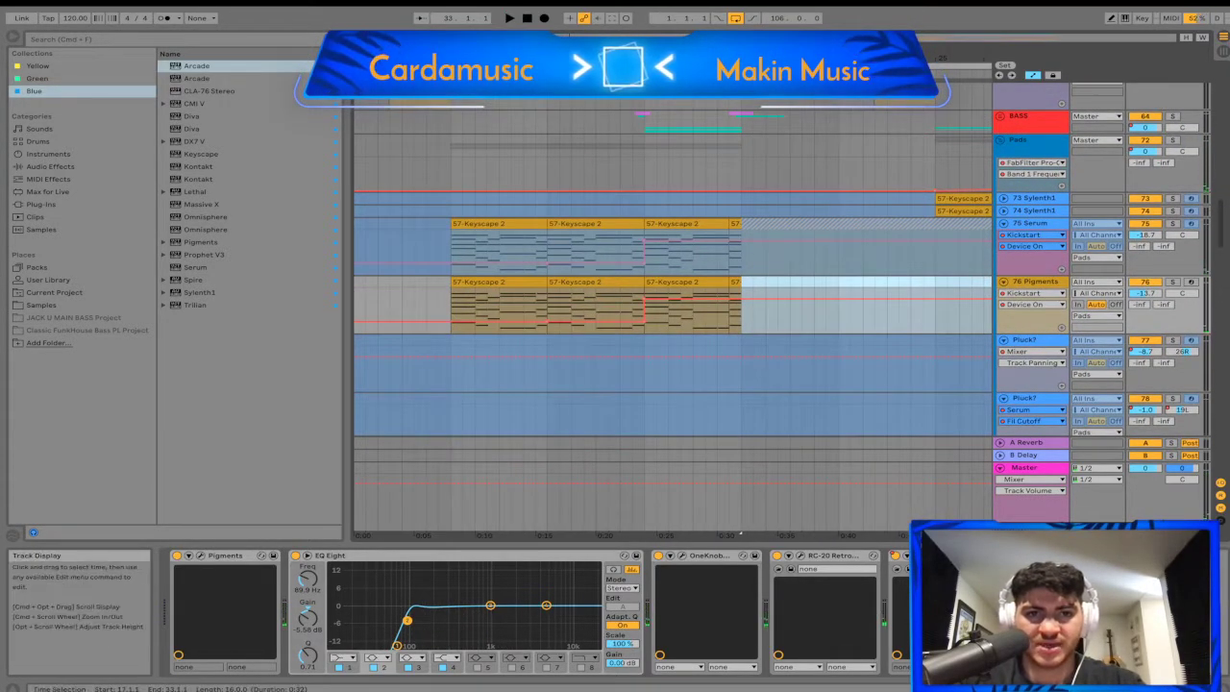
# - Play the full mix from bar 9 and unfold the Drums group
pyautogui.click(548, 198)
pyautogui.press('space')
pyautogui.scroll(4, 547, 221)
pyautogui.scroll(2, 673, 307)
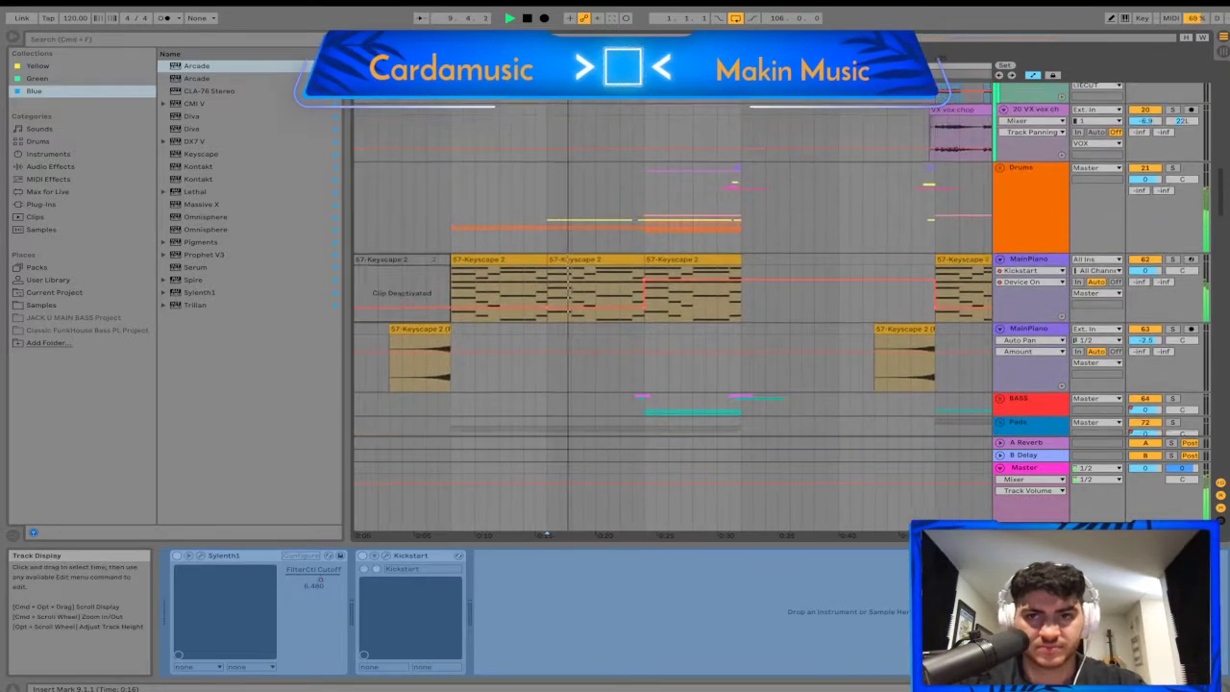
pyautogui.click(1030, 197)
pyautogui.click(999, 169)
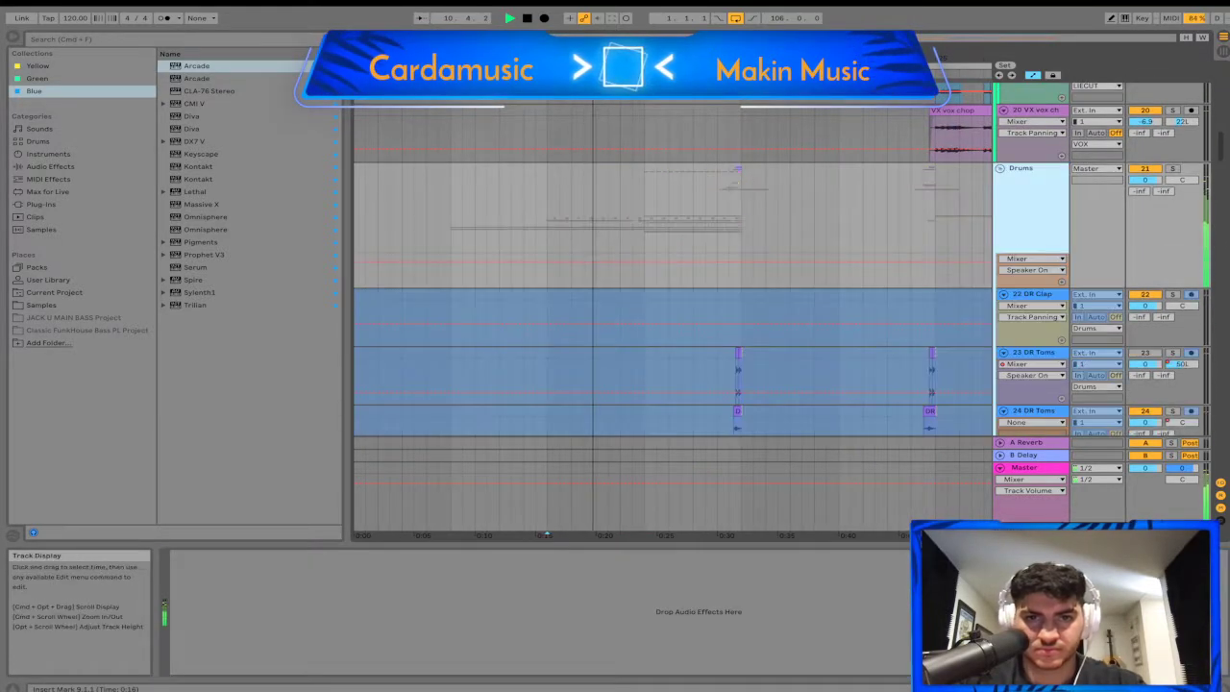
# - Stop playback and look through the Drums group's tracks from the toms down to the percussion loops
pyautogui.scroll(-20, 673, 307)
pyautogui.press('space')
pyautogui.scroll(-6, 672, 307)
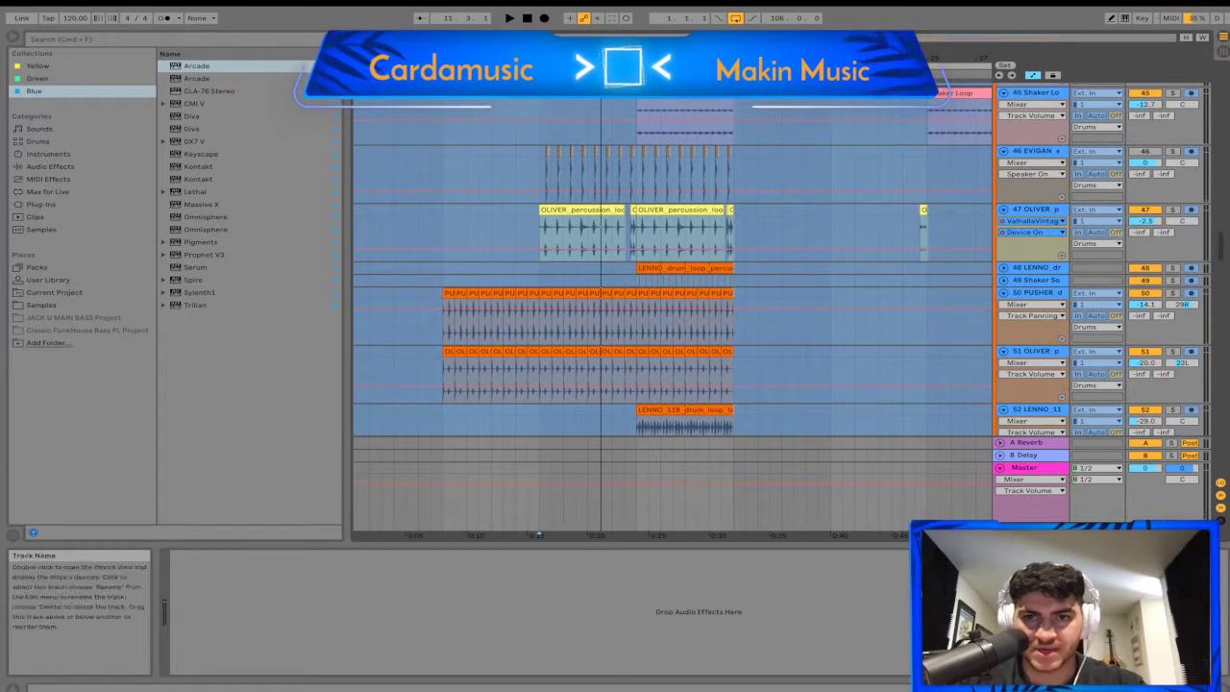
pyautogui.scroll(20, 673, 289)
pyautogui.scroll(5, 1034, 269)
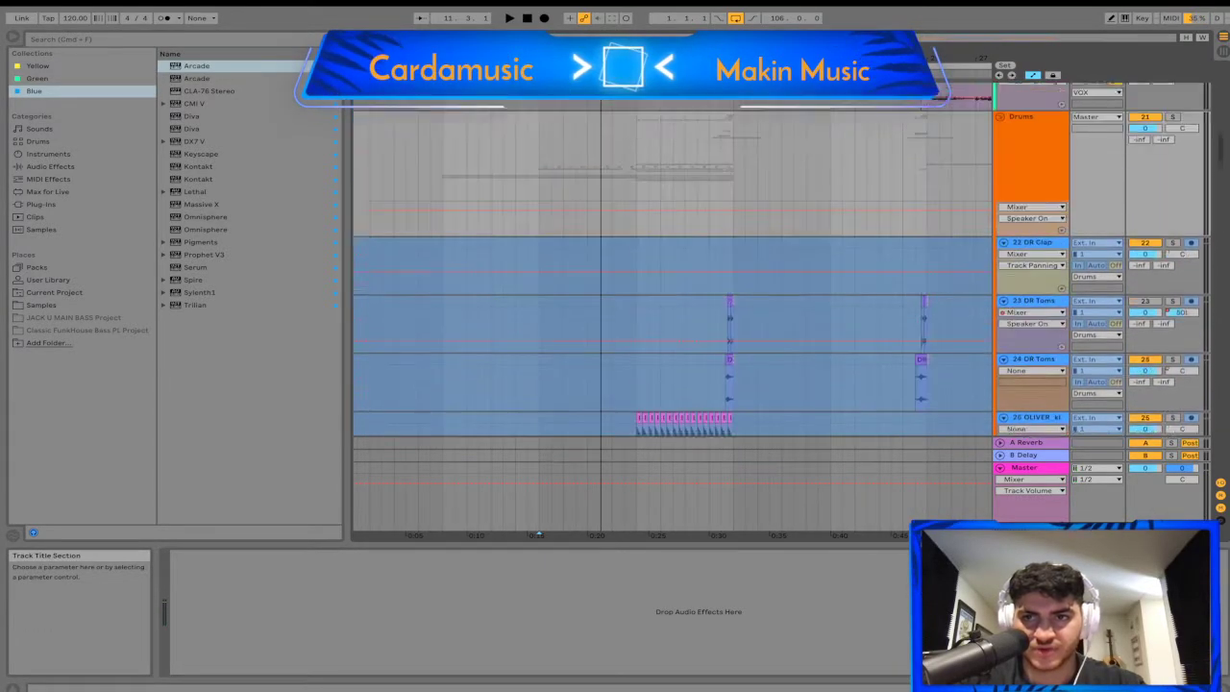
# - Play the mix from bar 9 with the view zoomed in on the EVIGAN and OLIVER percussion tracks 46 and 47
pyautogui.press('space')
pyautogui.scroll(-4, 1172, 163)
pyautogui.scroll(-20, 1096, 288)
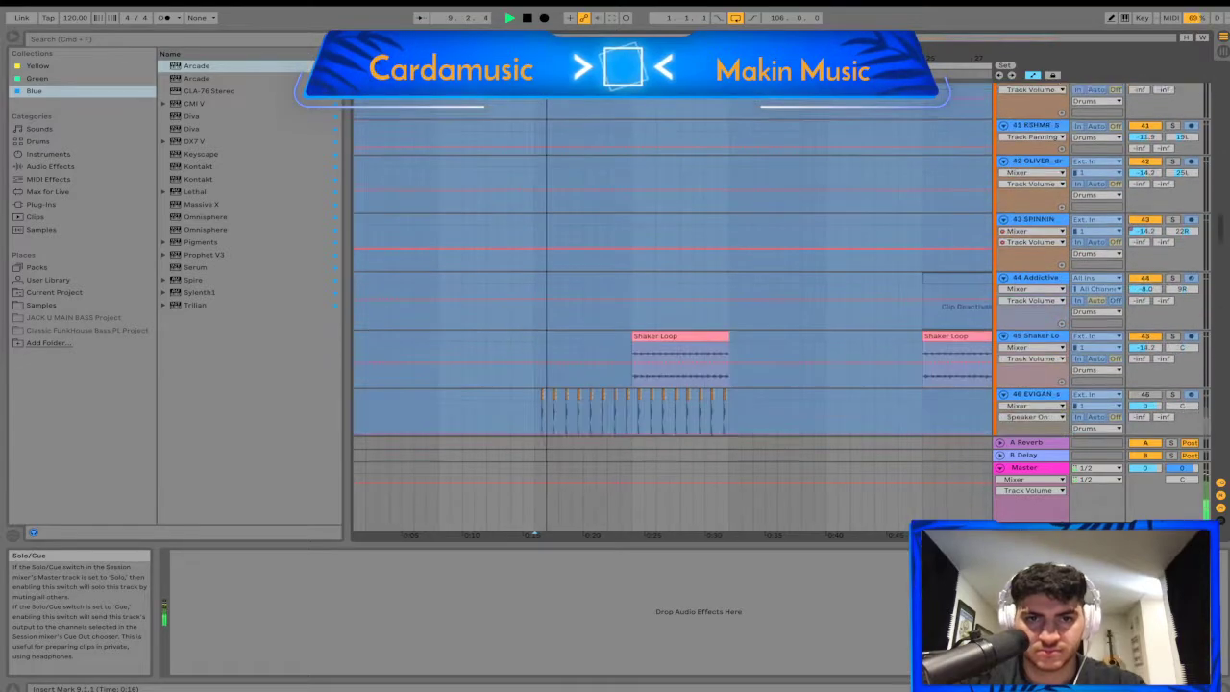
pyautogui.moveTo(566, 57); pyautogui.dragTo(535, 160)
pyautogui.press('space')
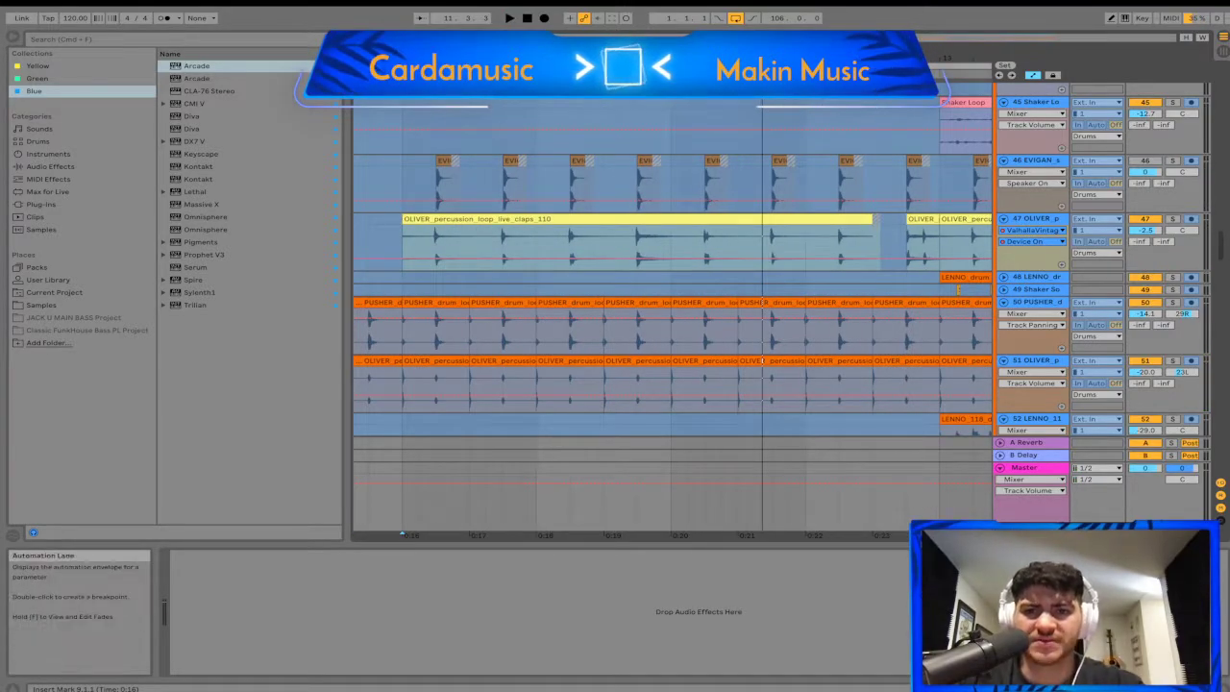
# - Inspect the OLIVER live claps loop beside its neighbouring percussion clips and replay it from bar 9
pyautogui.scroll(-3, 736, 318)
pyautogui.hscroll(5, 736, 318)
pyautogui.scroll(4, 737, 318)
pyautogui.hscroll(-2, 736, 318)
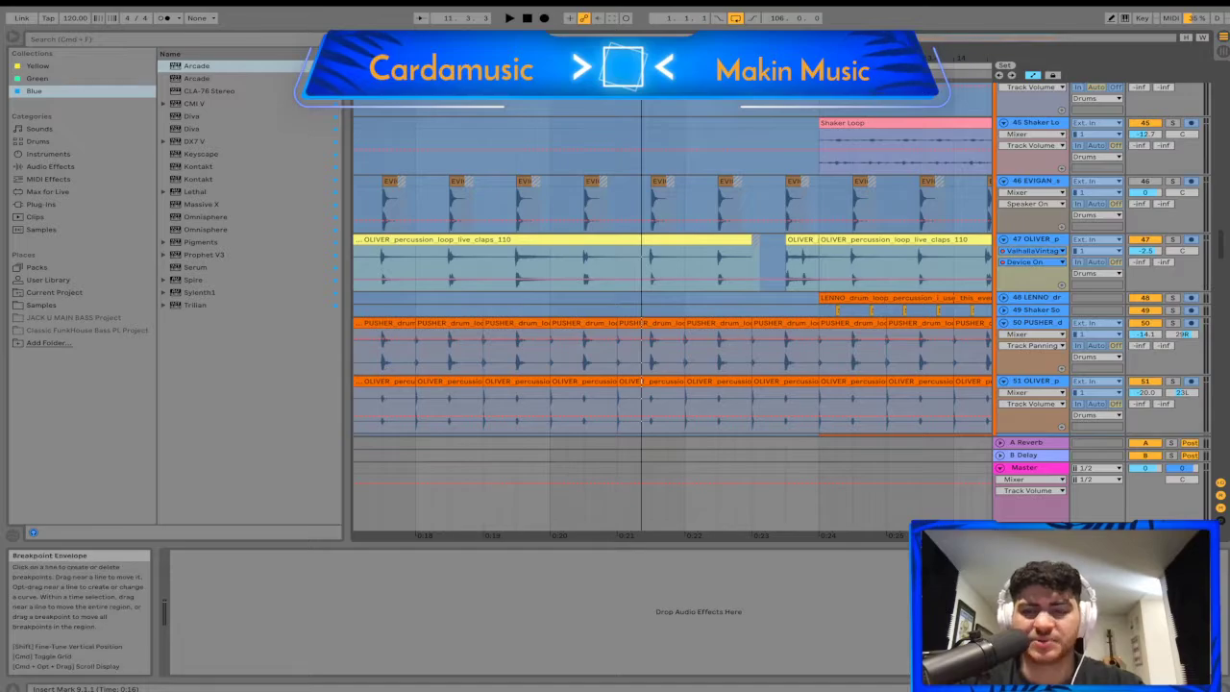
pyautogui.scroll(-1, 672, 317)
pyautogui.press('space')
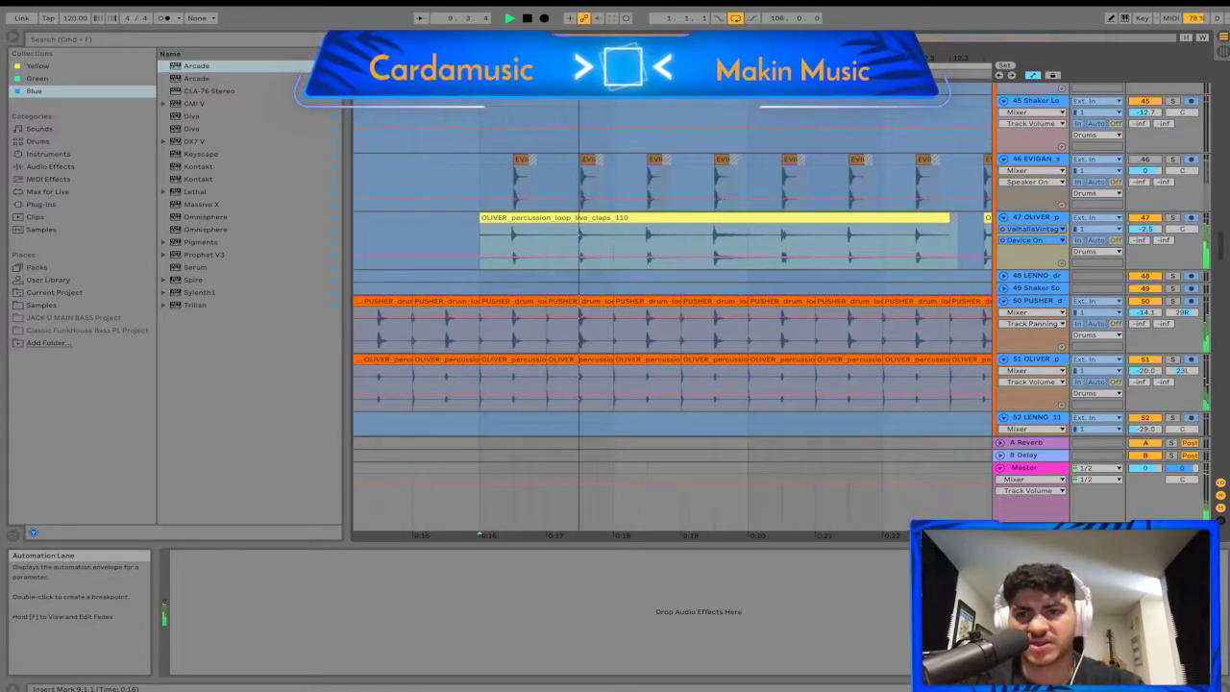
# - Replay bar 9 onward to compare the drums with track 46 EVIGAN on and off, viewing the whole arrangement
pyautogui.moveTo(673, 57); pyautogui.dragTo(514, 29)
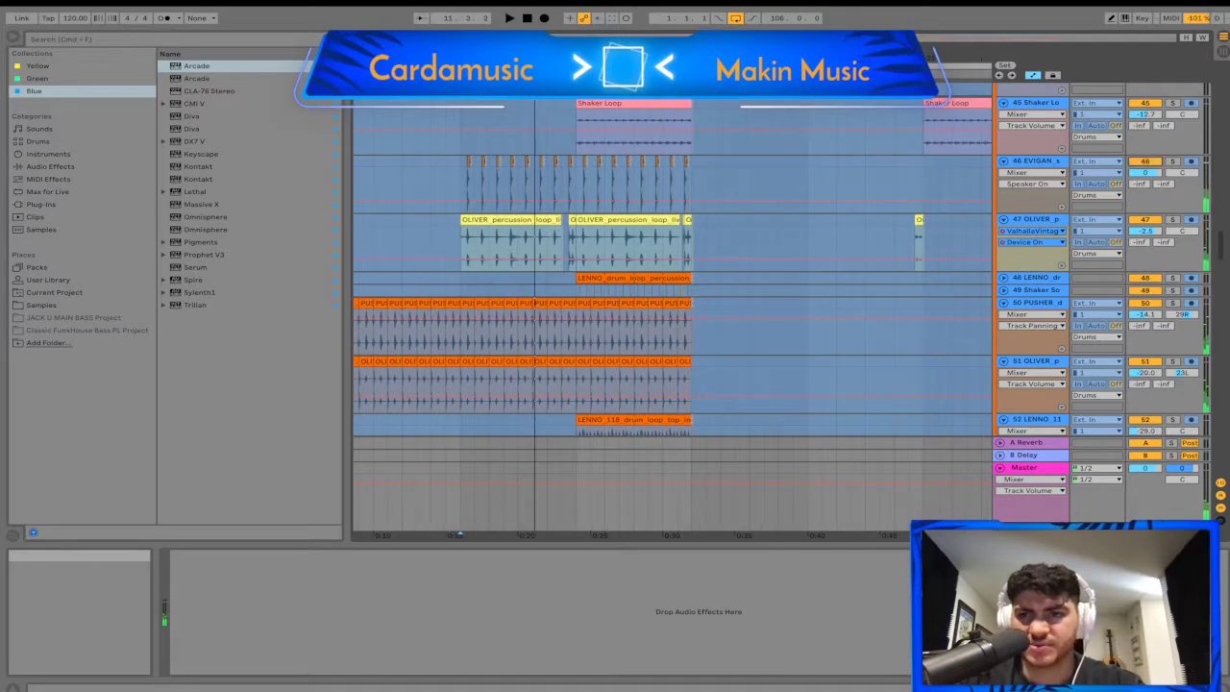
pyautogui.press('space')
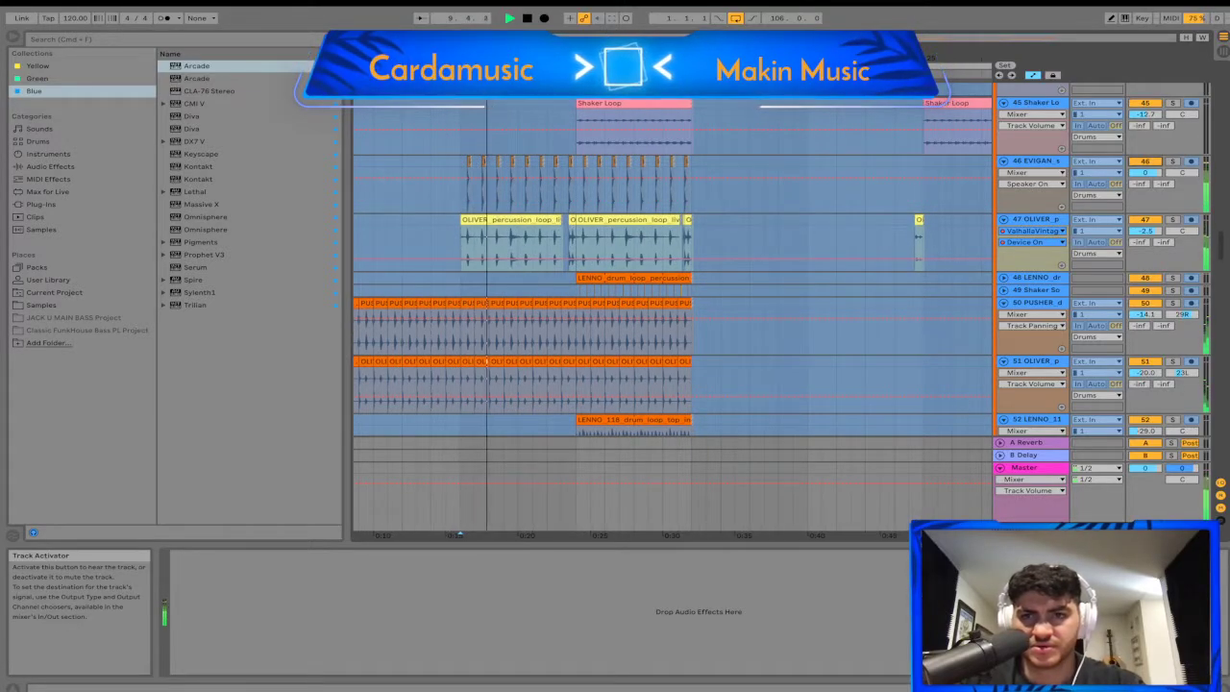
pyautogui.moveTo(711, 57); pyautogui.dragTo(711, 20)
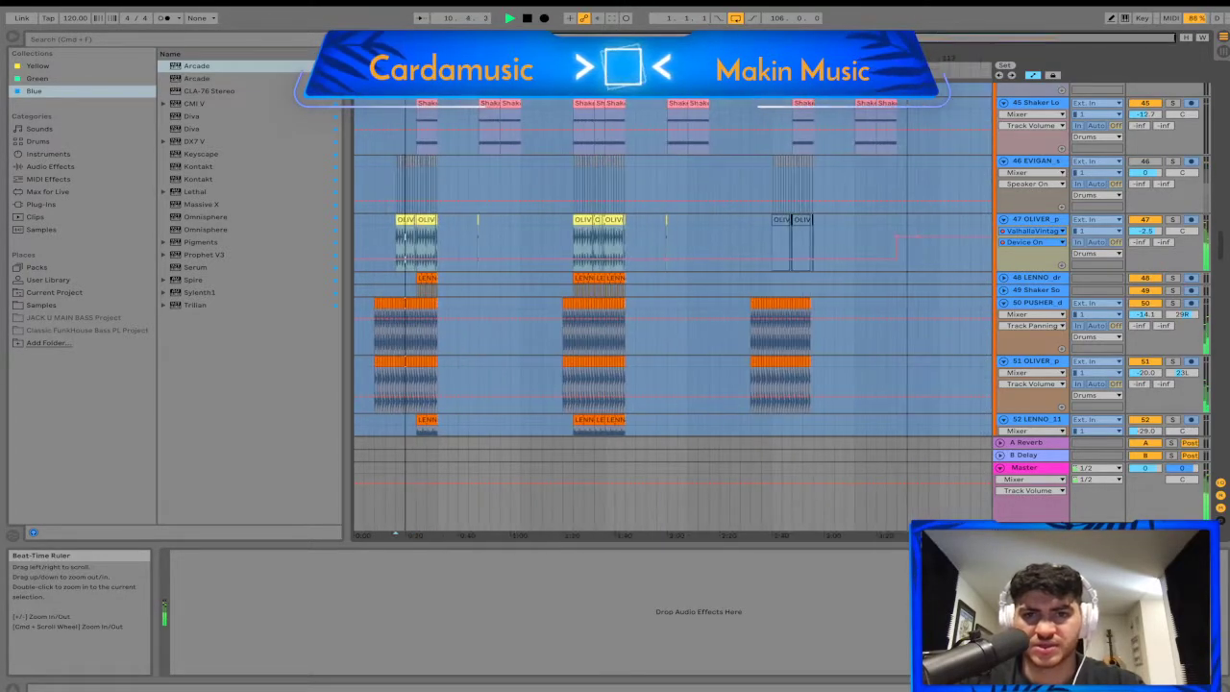
pyautogui.press('space')
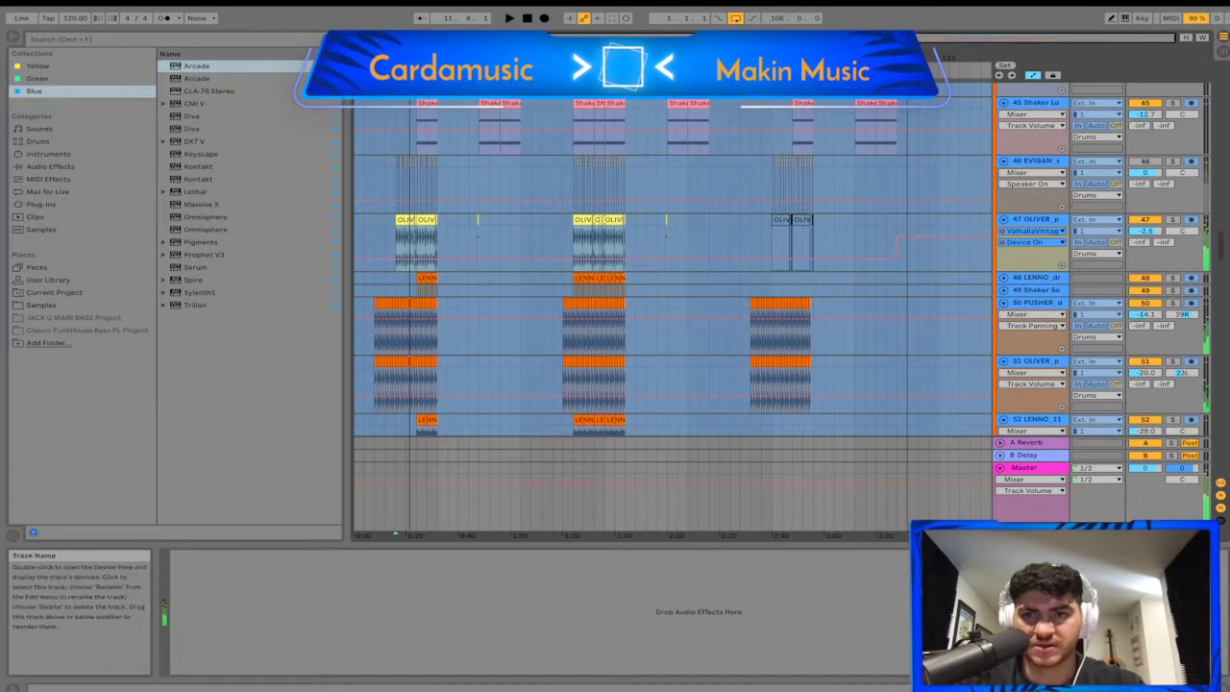
# - Delete track 46 EVIGAN and play the remaining drum loops from bar 9 in a closer view
pyautogui.click(1037, 162)
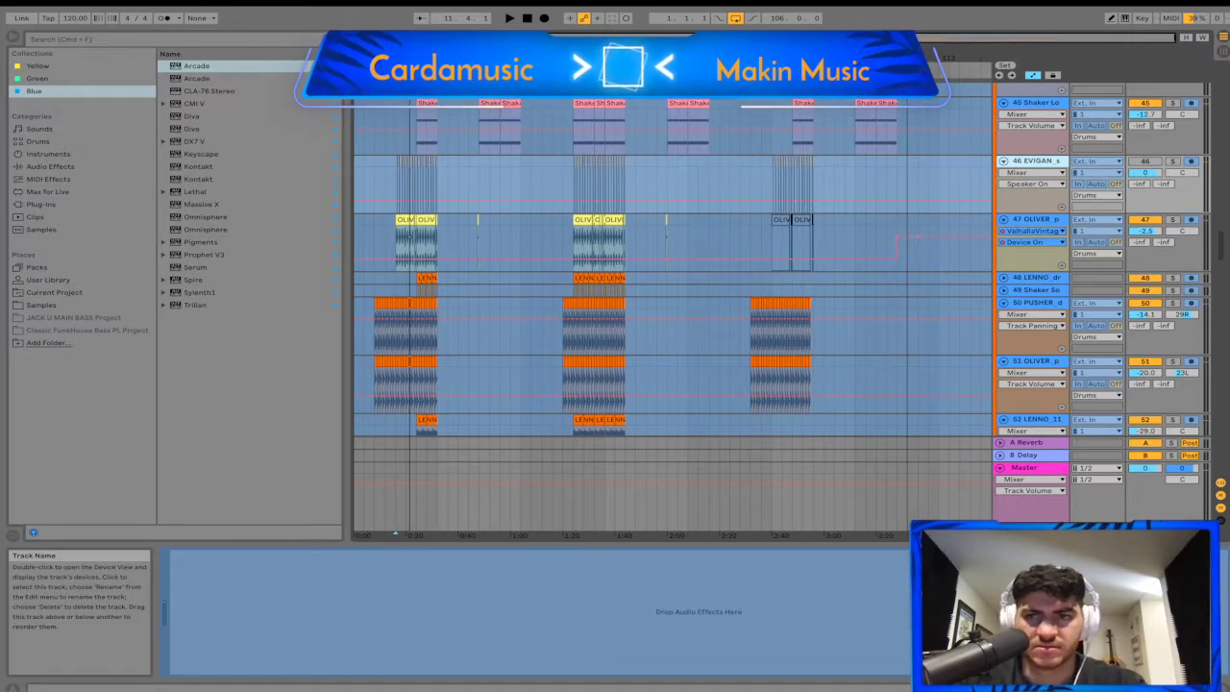
pyautogui.press('Delete')
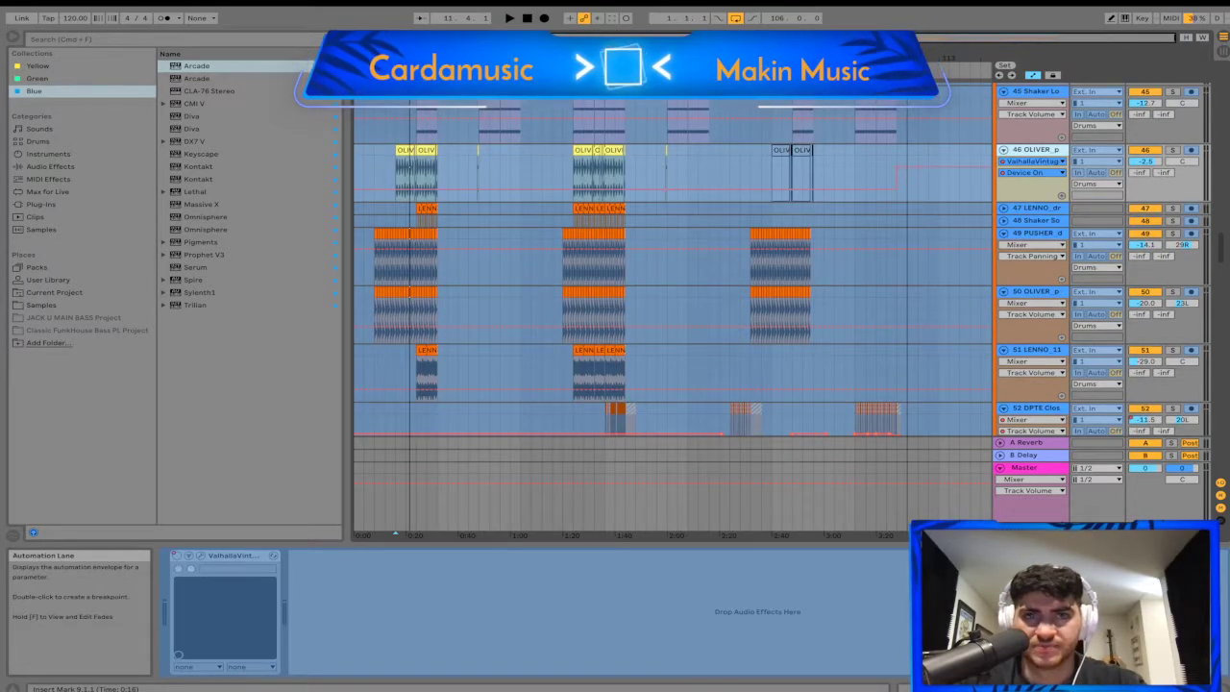
pyautogui.moveTo(399, 59); pyautogui.dragTo(398, 124)
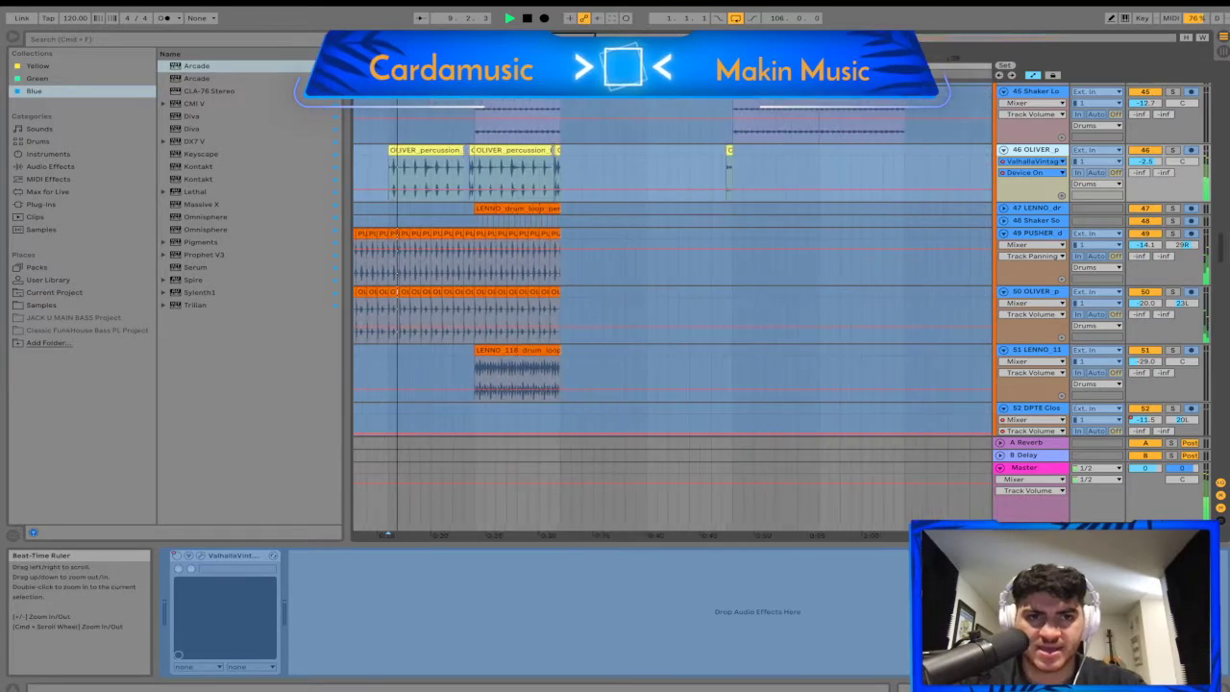
pyautogui.hscroll(-2, 1098, 173)
pyautogui.scroll(1, 1097, 173)
pyautogui.hscroll(-1, 1097, 173)
pyautogui.scroll(1, 1097, 173)
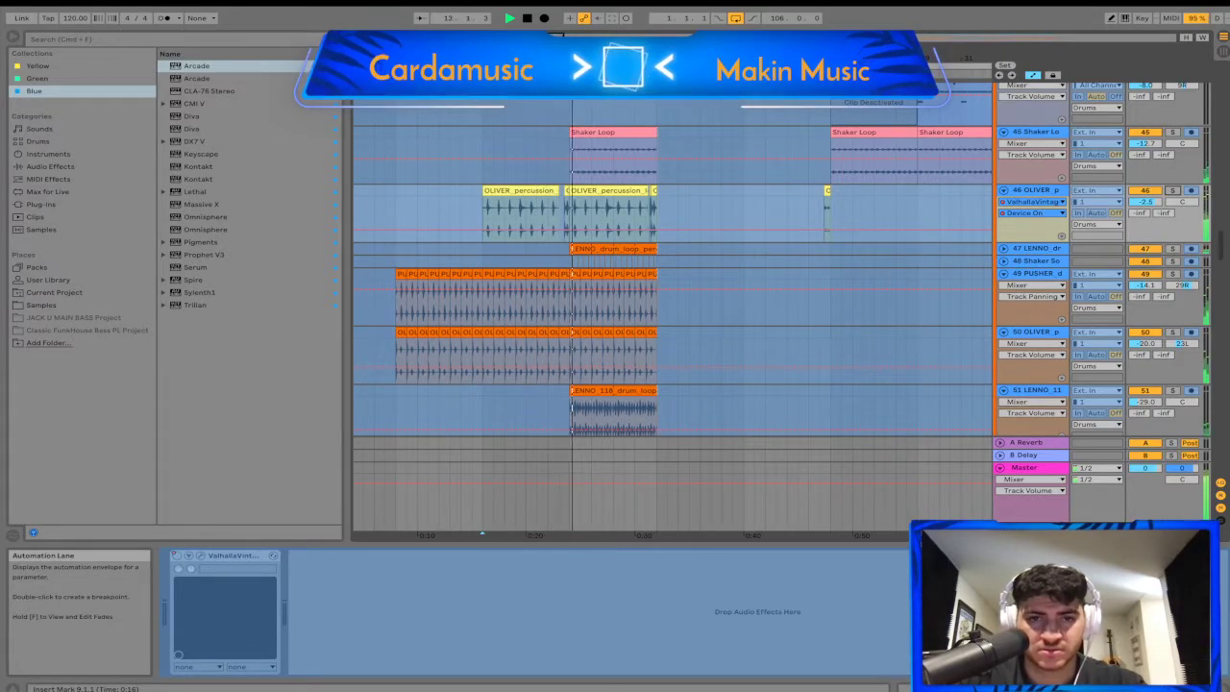
# - Freeze the Pigments track 75 in the Pads group
pyautogui.scroll(-15, 672, 289)
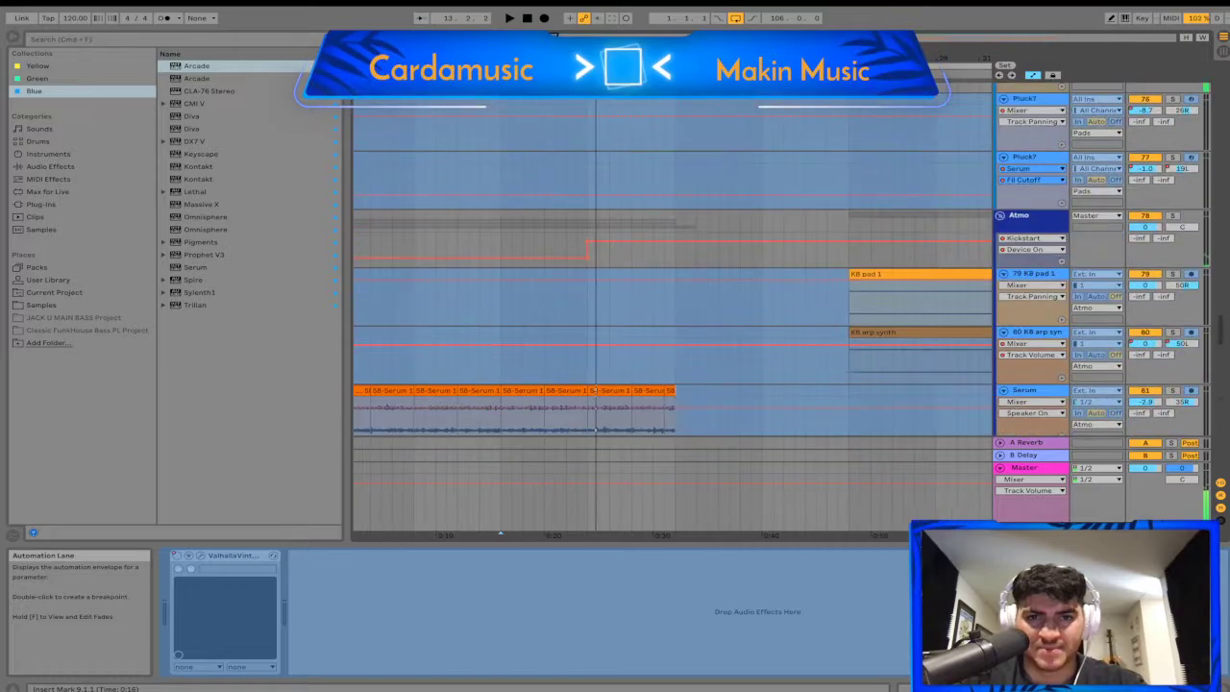
pyautogui.click(1033, 273)
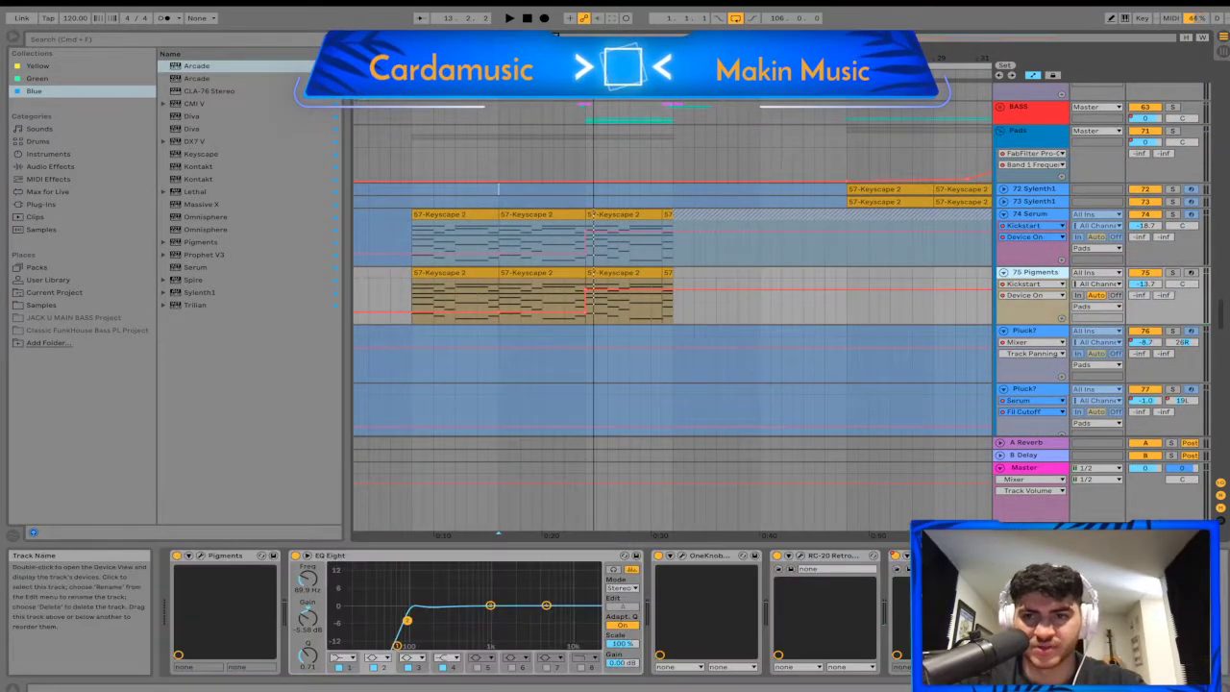
pyautogui.rightClick(1035, 274)
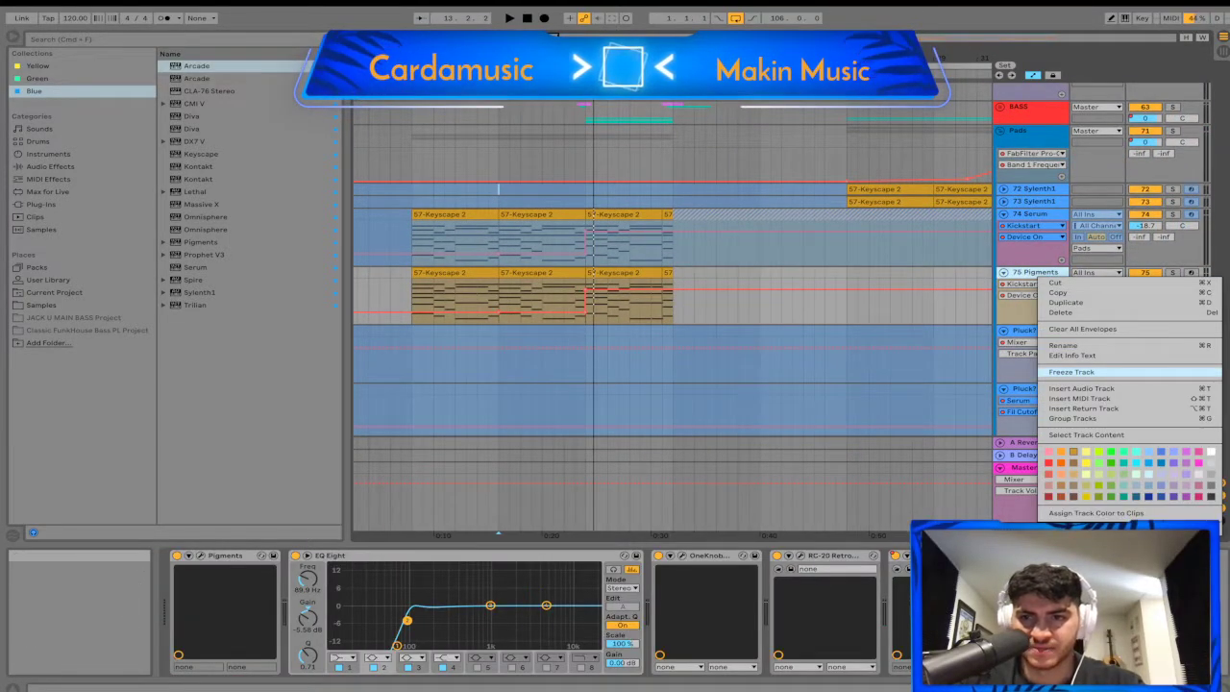
pyautogui.click(1072, 371)
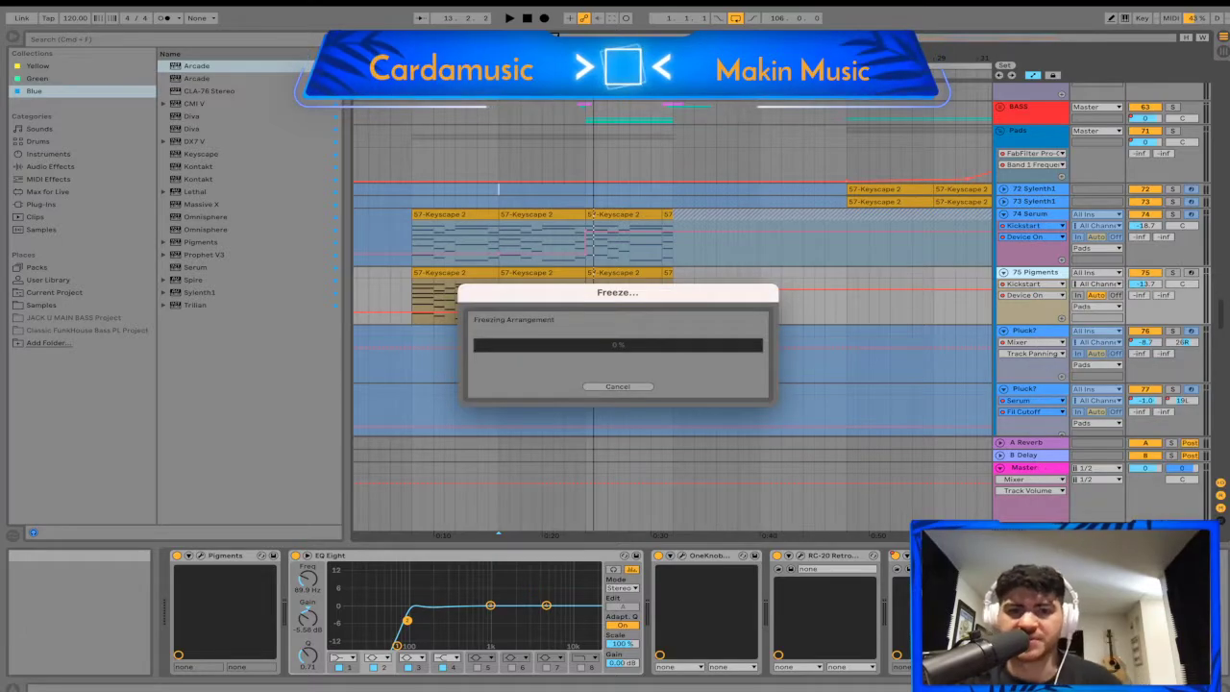
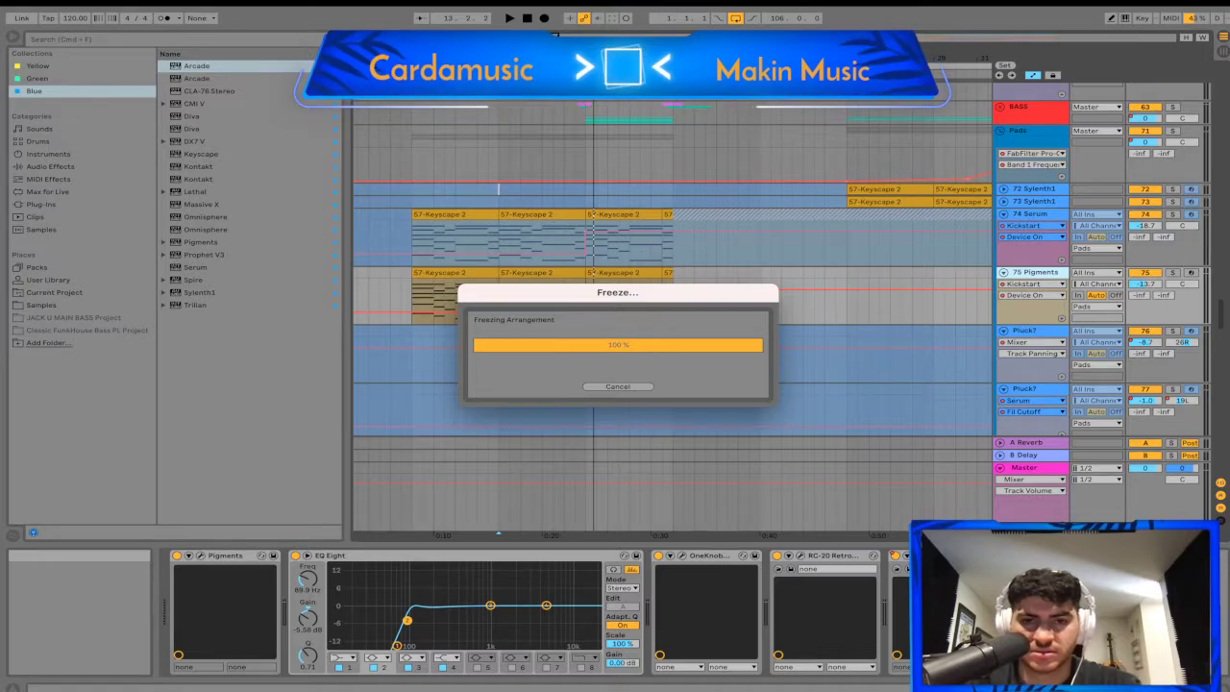
# - Play the mix from bar 9 while looking over the drum, MainPiano, bass and pad tracks
pyautogui.press('space')
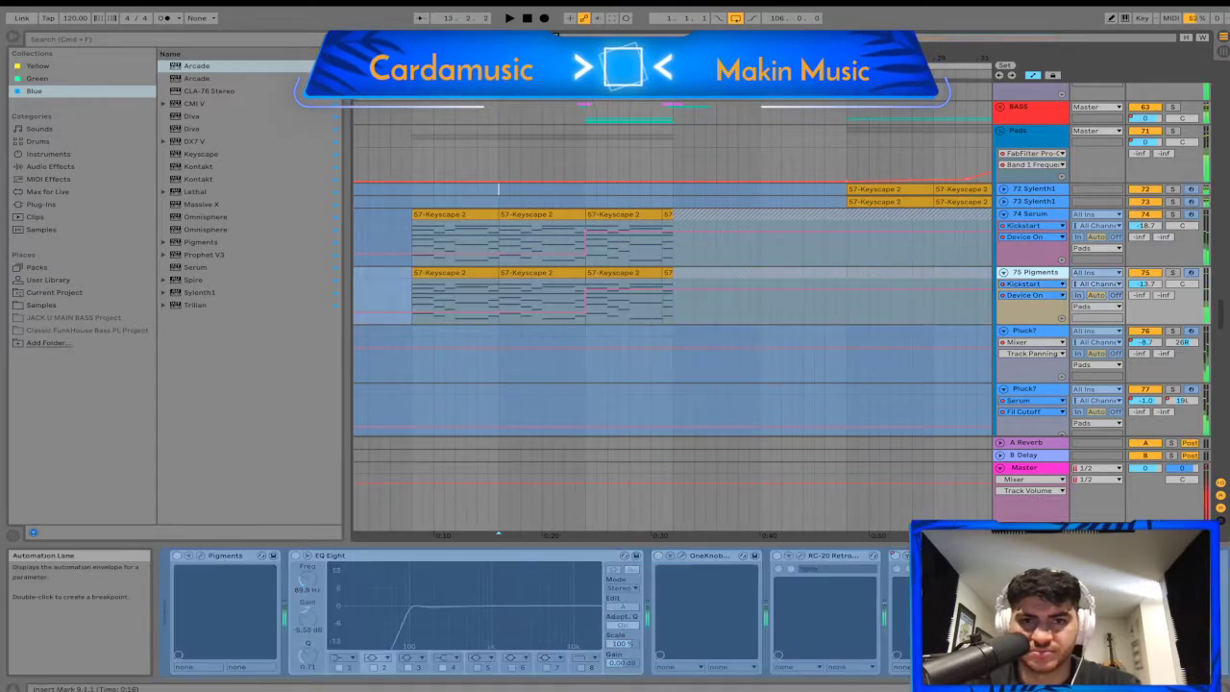
pyautogui.scroll(5, 673, 289)
pyautogui.scroll(4, 519, 419)
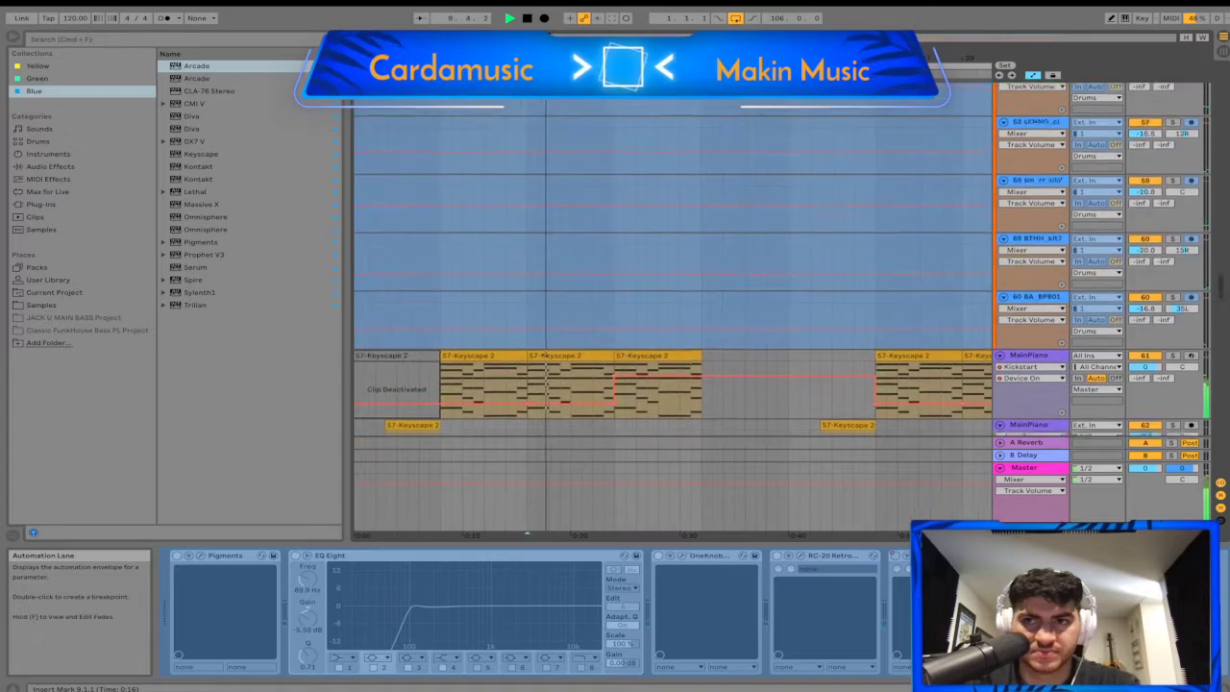
pyautogui.scroll(-1, 519, 418)
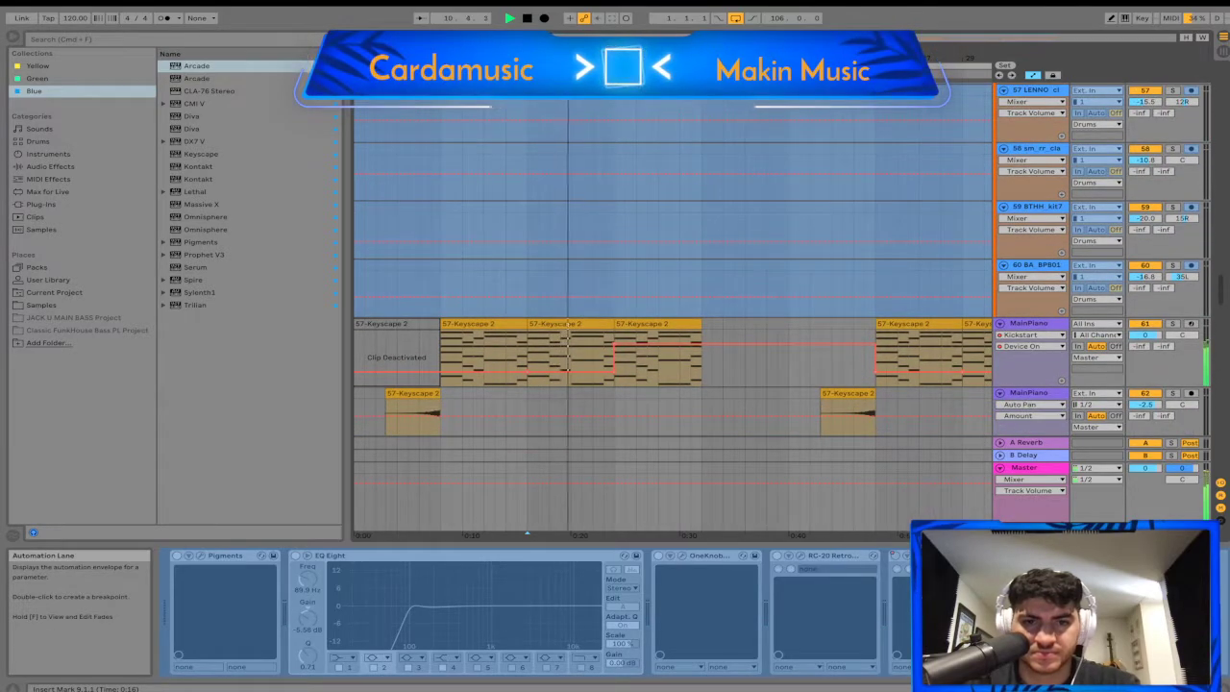
pyautogui.scroll(10, 673, 317)
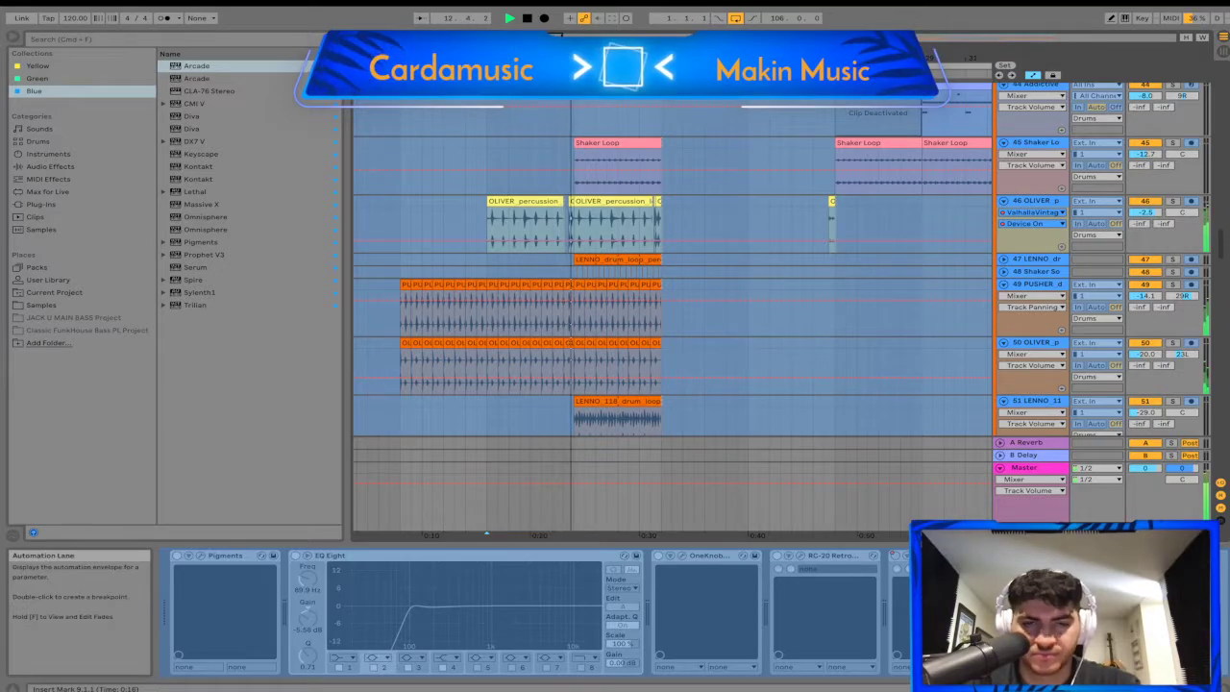
pyautogui.scroll(8, 672, 317)
pyautogui.scroll(-10, 673, 317)
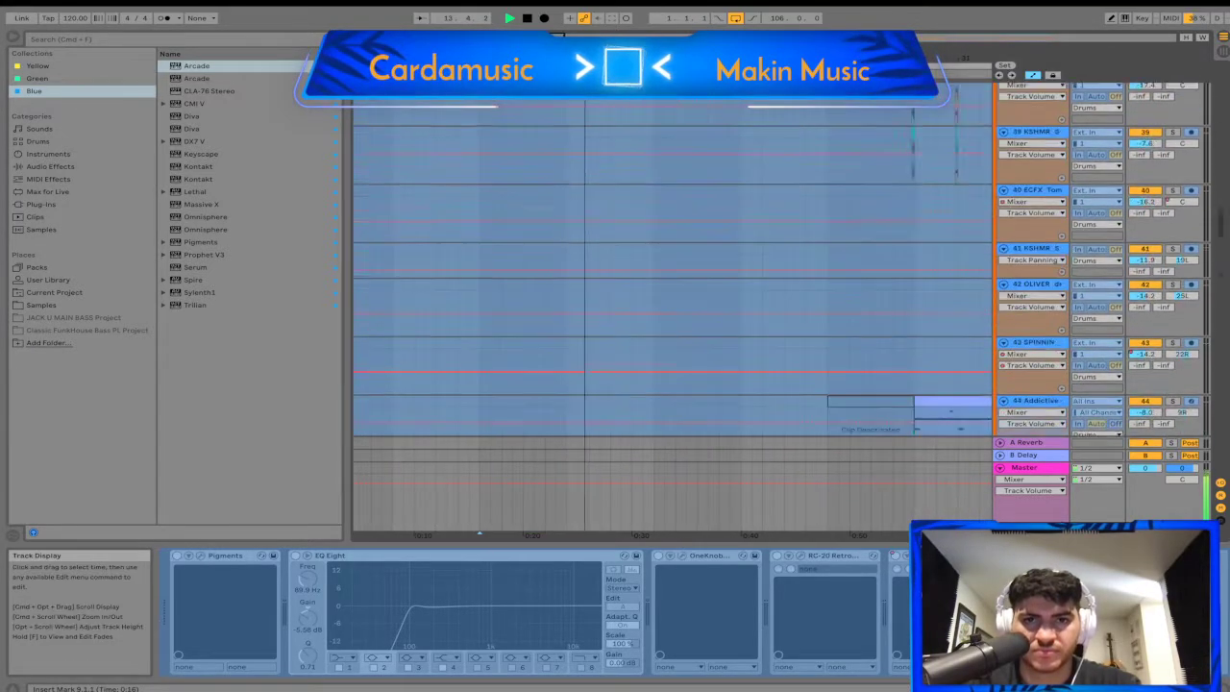
pyautogui.scroll(-5, 673, 317)
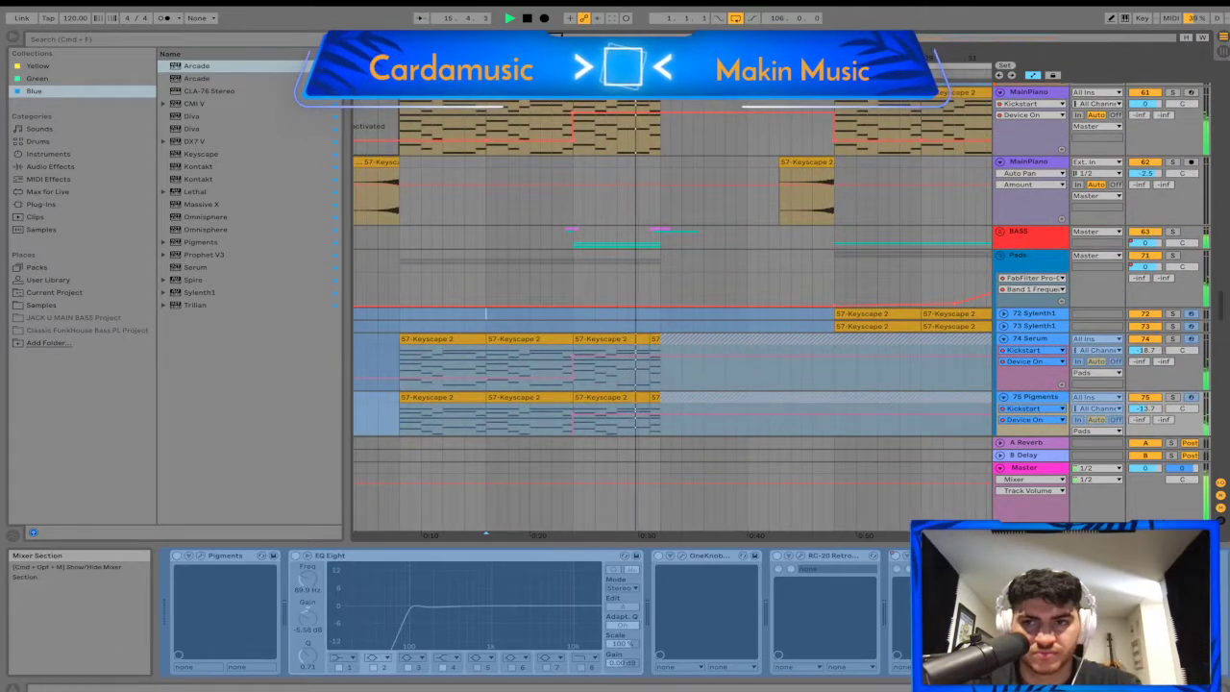
# - Solo and expand the BASS group, and play it from 12.3.1 in a closer view of the VerseBass and DropBass clips
pyautogui.press('space')
pyautogui.click(1172, 232)
pyautogui.click(1000, 232)
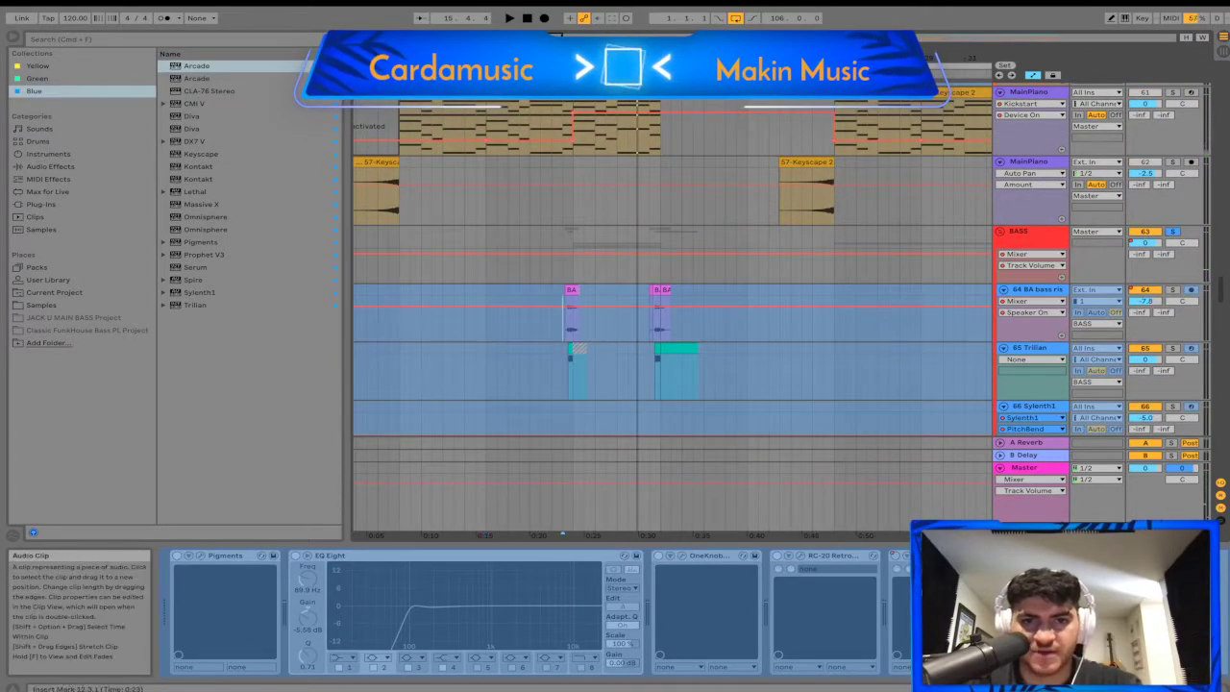
pyautogui.click(563, 325)
pyautogui.press('space')
pyautogui.moveTo(559, 57); pyautogui.dragTo(557, 97)
pyautogui.scroll(-5, 615, 307)
pyautogui.scroll(1, 673, 308)
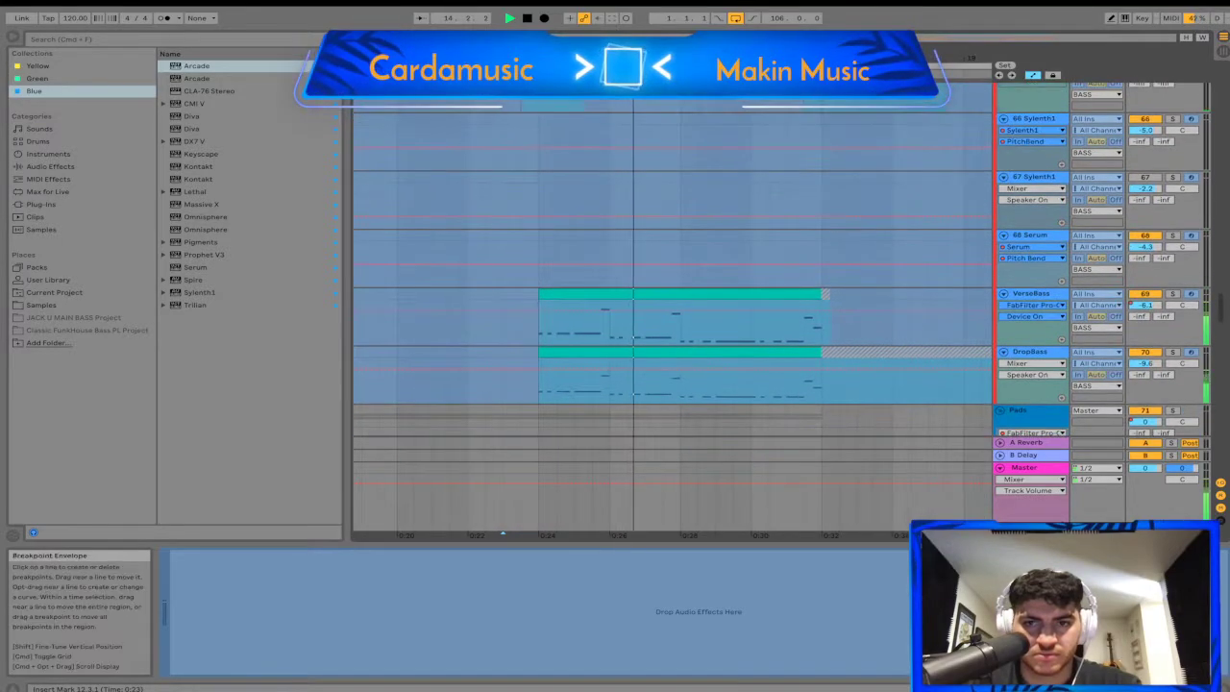
# - Collapse the Sylenth1 tracks 66 and 67 and the Serum track 68 in the BASS group
pyautogui.click(1004, 235)
pyautogui.click(1003, 177)
pyautogui.scroll(2, 1003, 176)
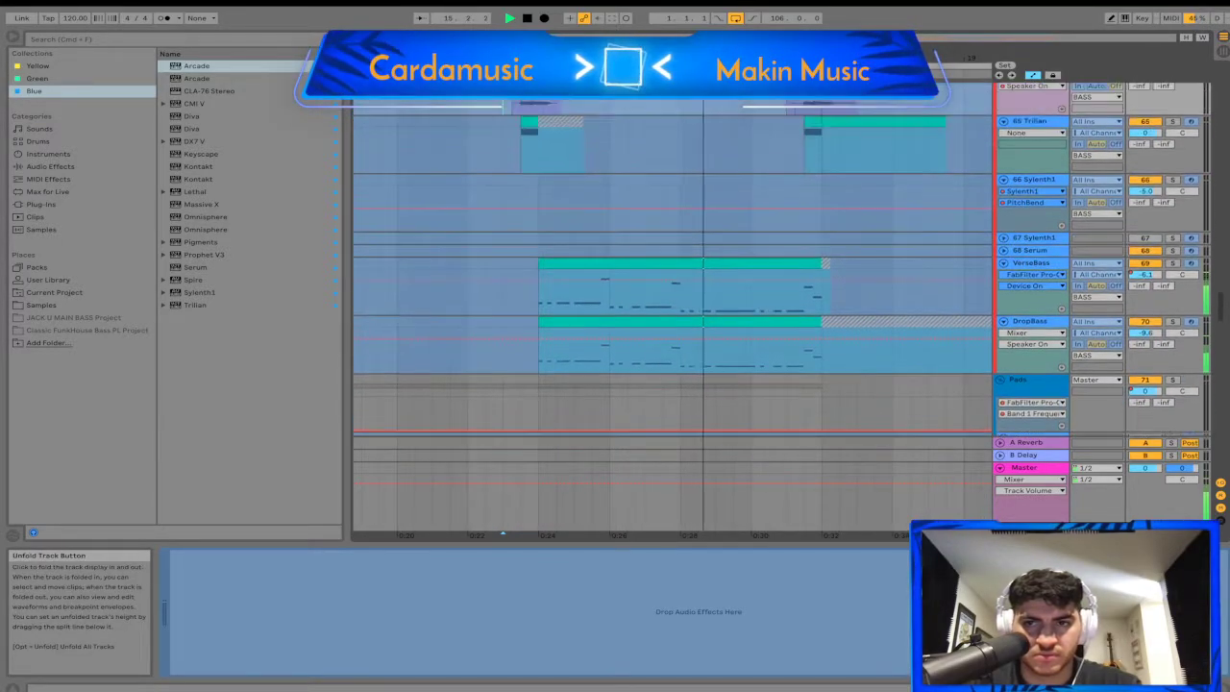
pyautogui.click(1003, 179)
pyautogui.scroll(2, 1004, 179)
# - Solo the BA bass rise and Trilian tracks together and play their fill from 12.3.1
pyautogui.click(503, 210)
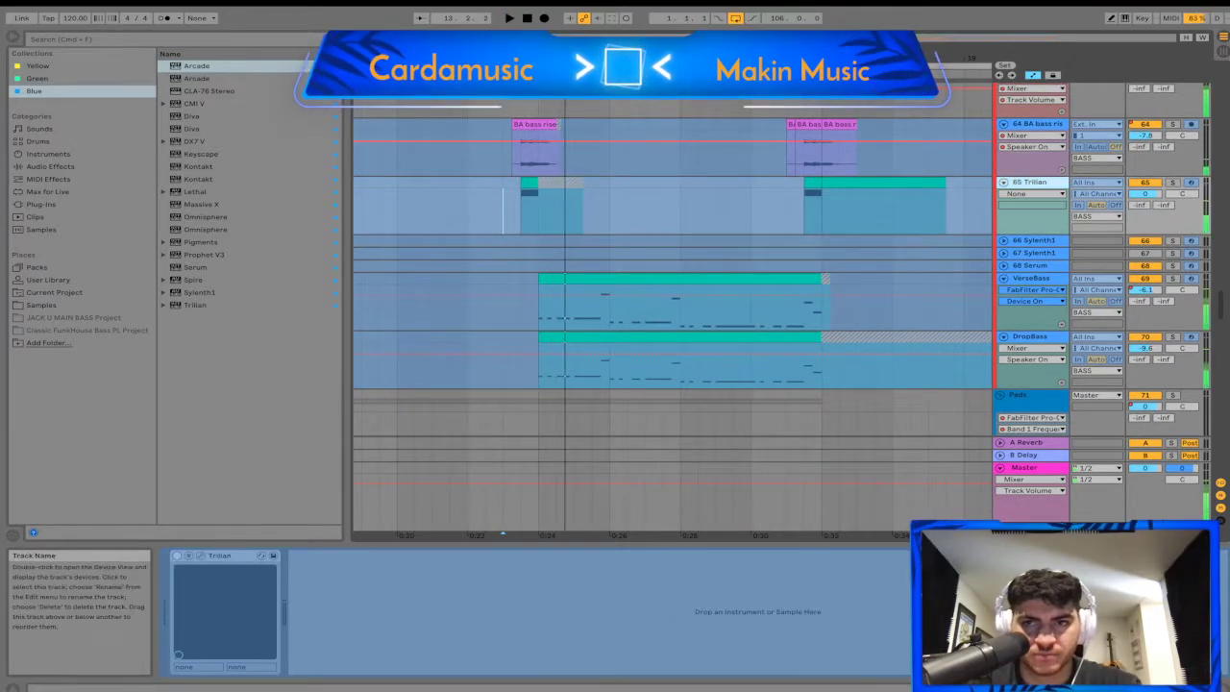
pyautogui.click(1172, 124)
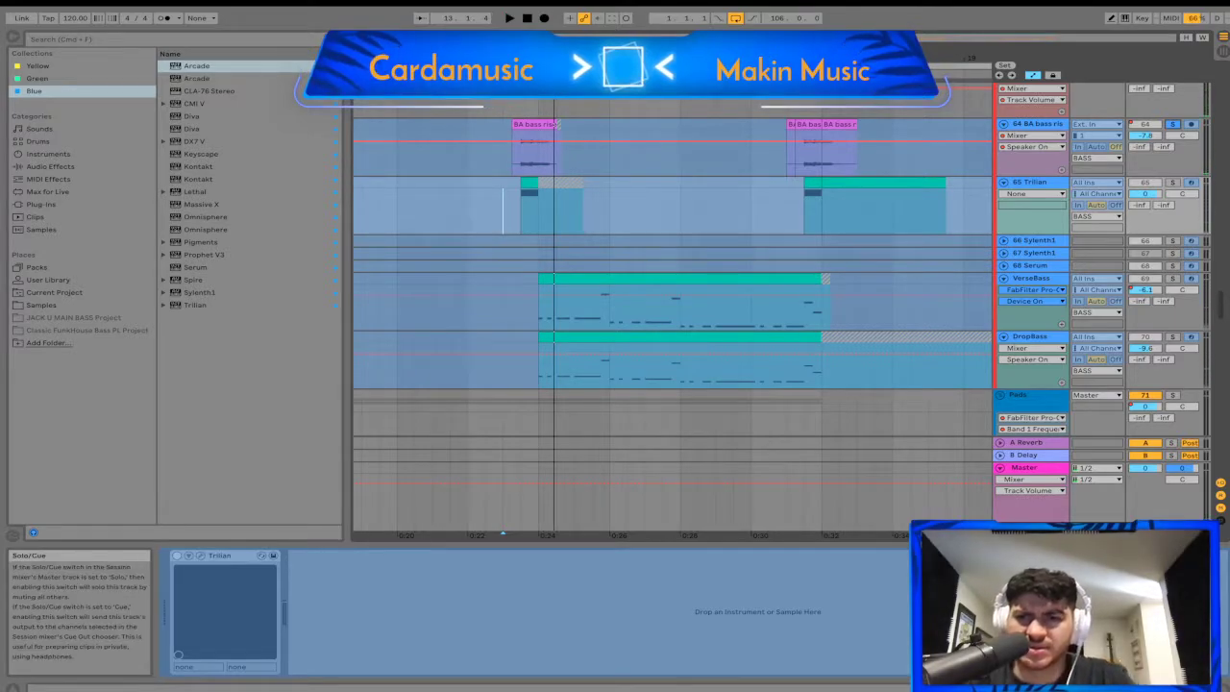
pyautogui.click(1173, 182)
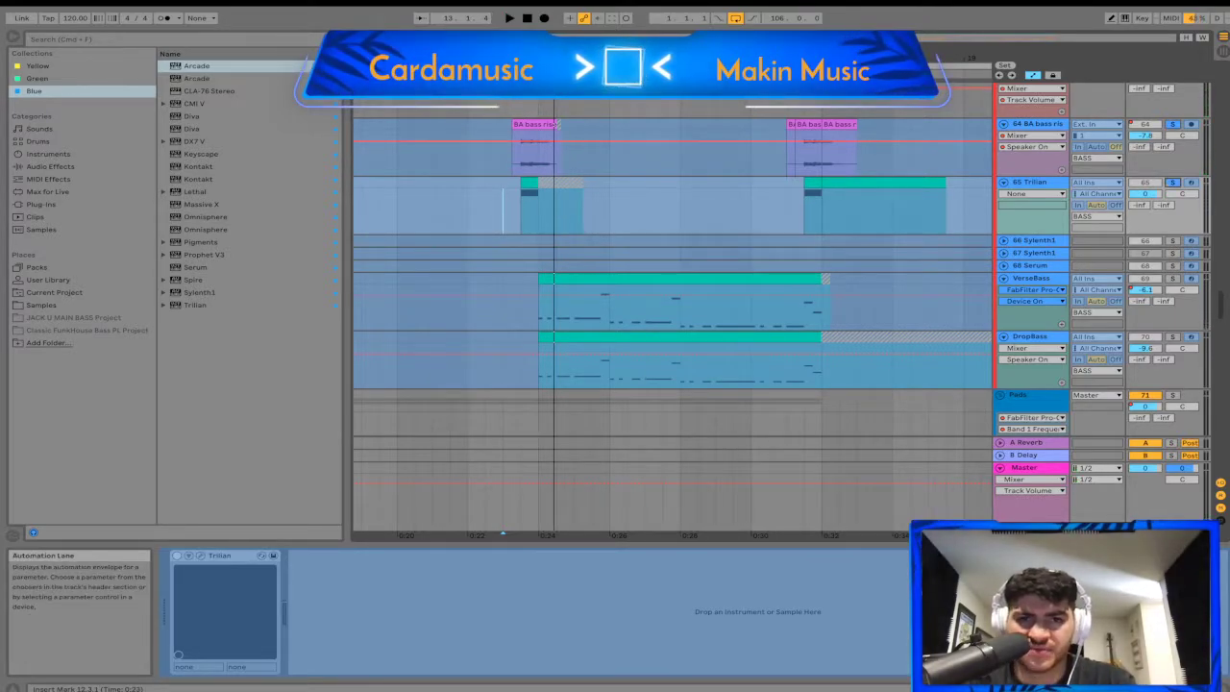
pyautogui.press('space')
pyautogui.click(1032, 183)
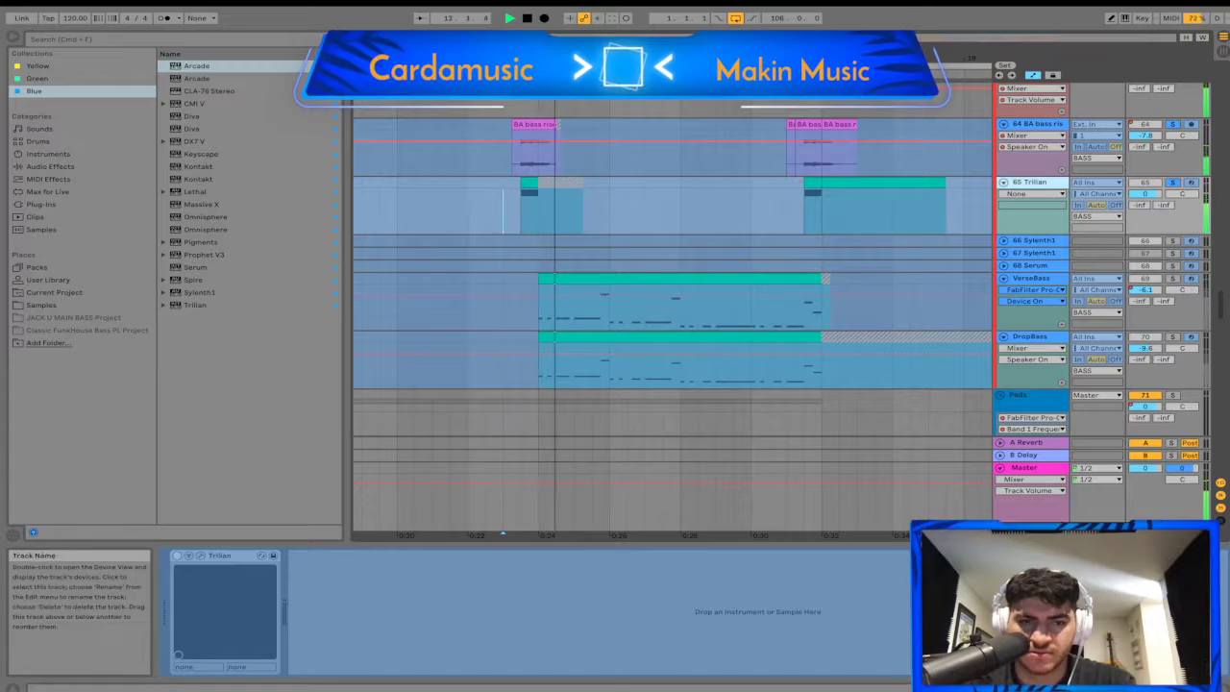
pyautogui.press('space')
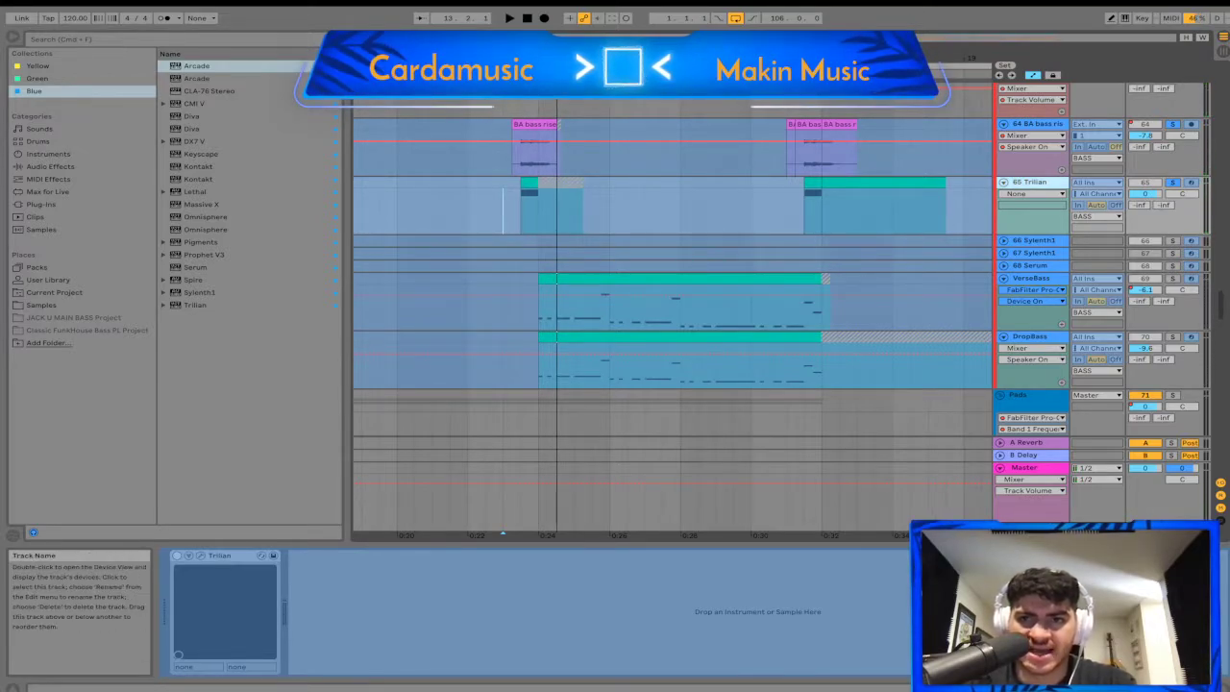
pyautogui.click(521, 197)
pyautogui.press('space')
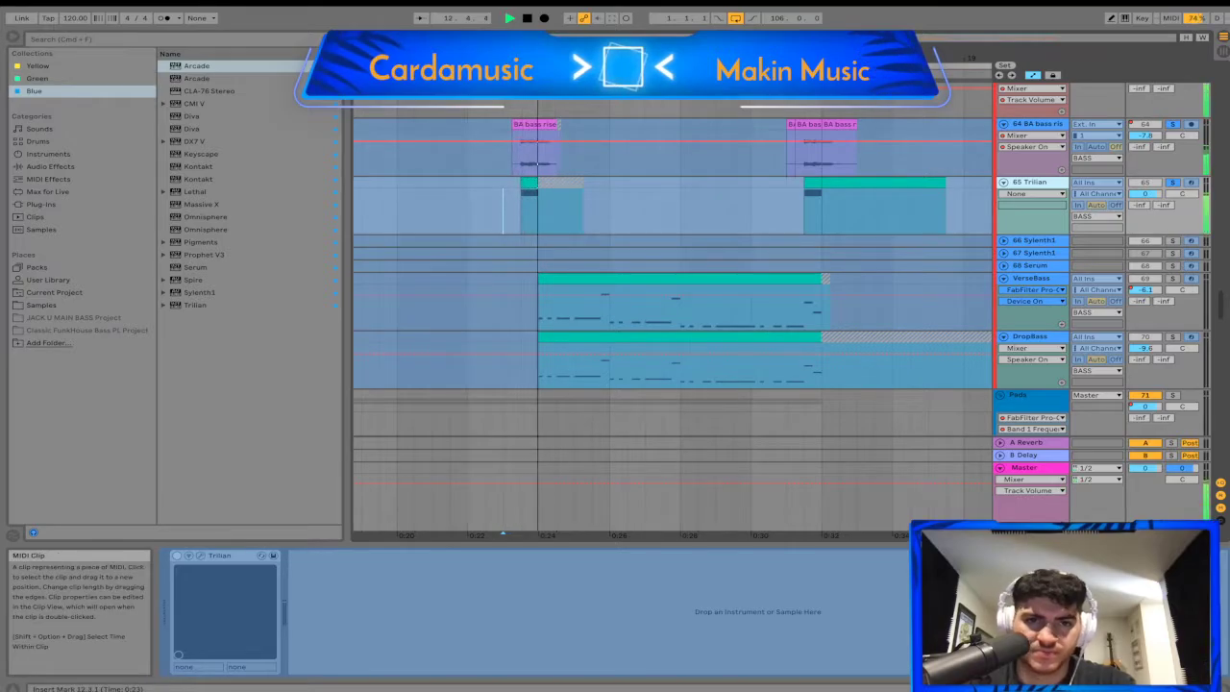
pyautogui.press('space')
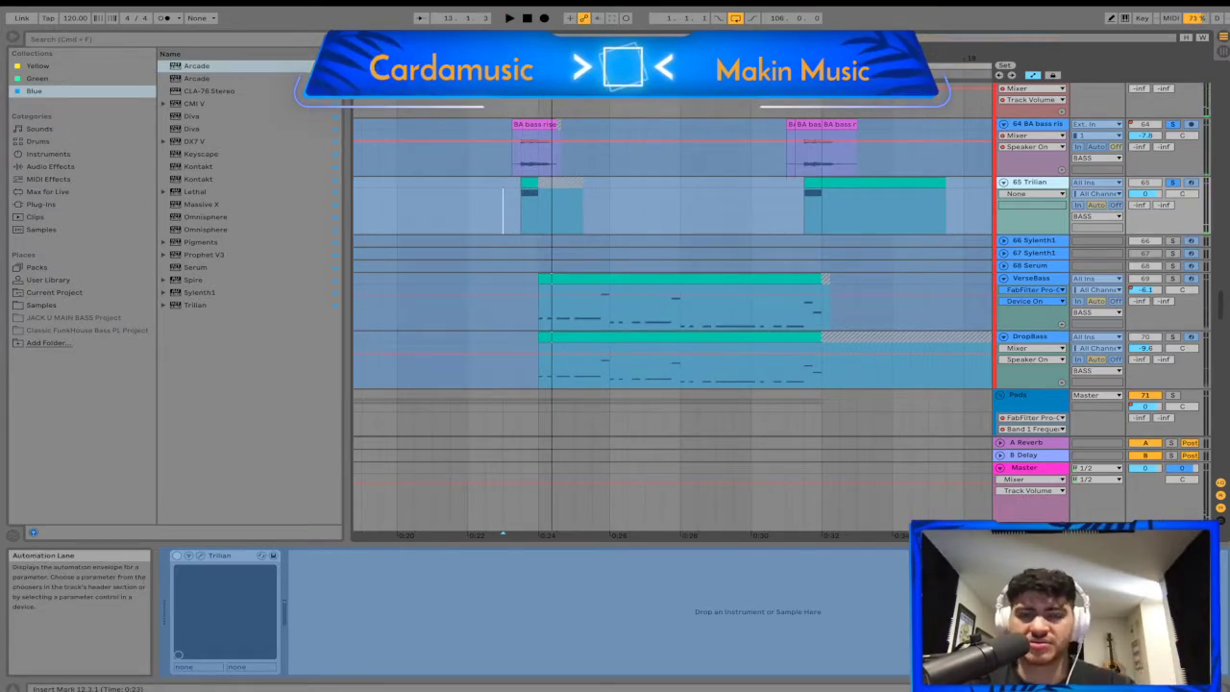
# - Solo the VerseBass and DropBass tracks together and play their layered bass line from 12.3.1
pyautogui.click(1032, 279)
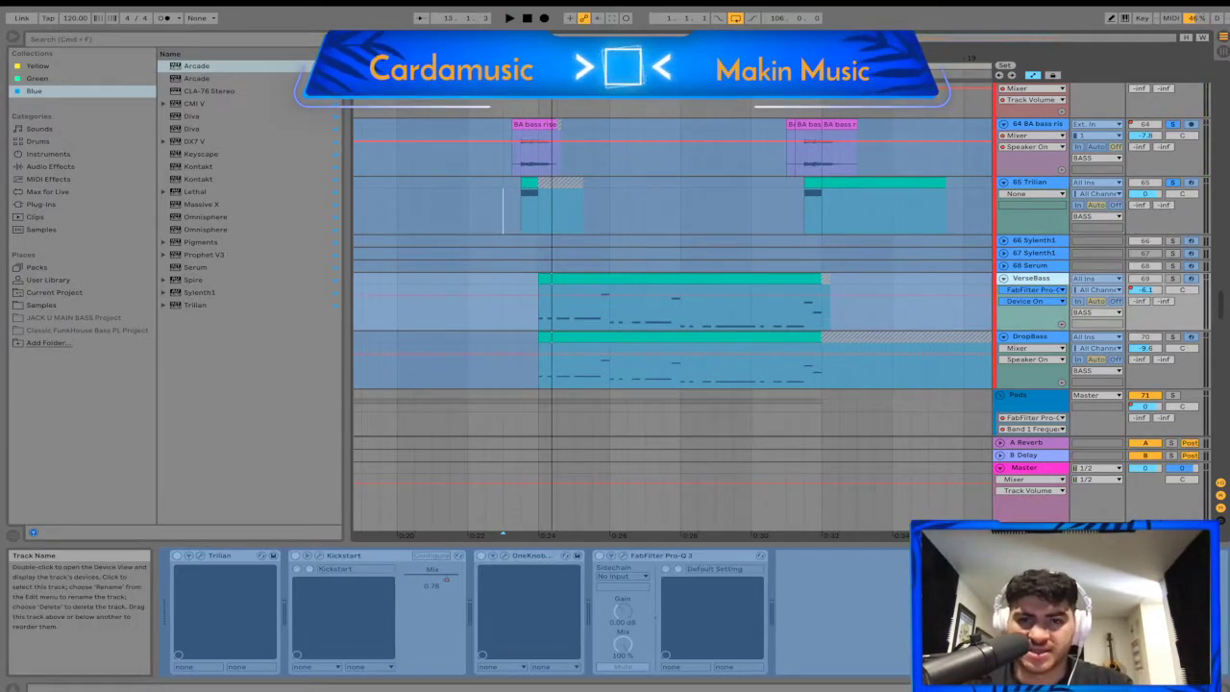
pyautogui.click(1173, 278)
pyautogui.keyDown('super'); pyautogui.click(1173, 337); pyautogui.keyUp('super')
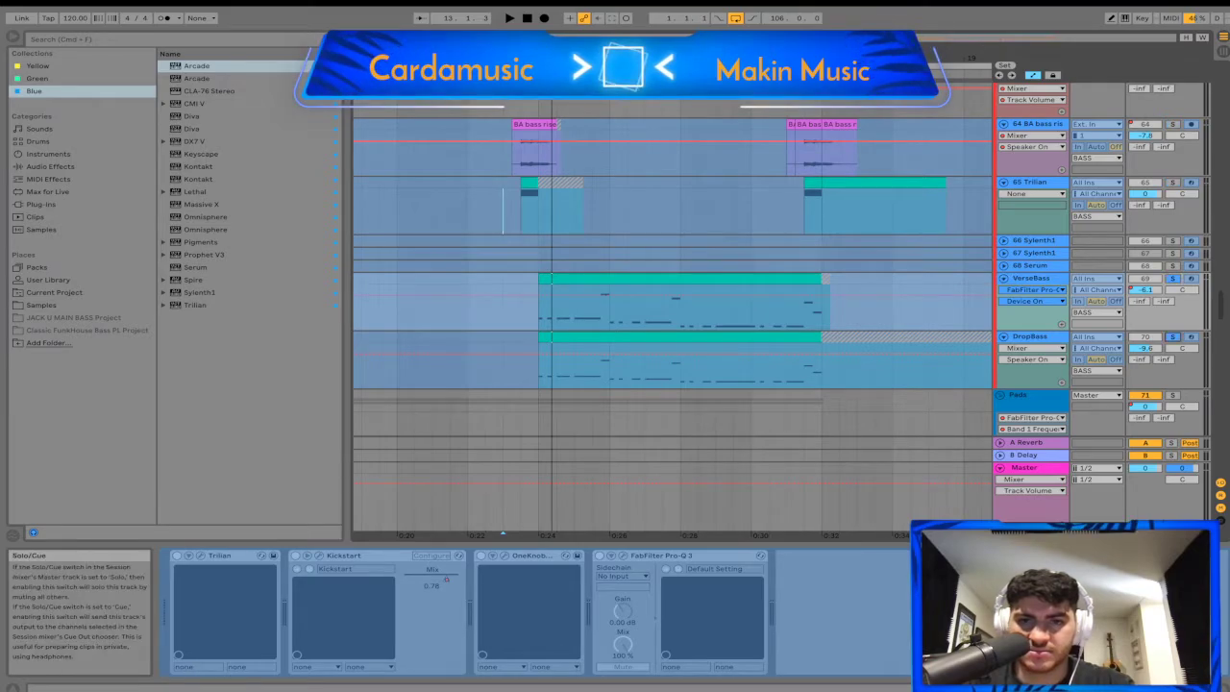
pyautogui.press('space')
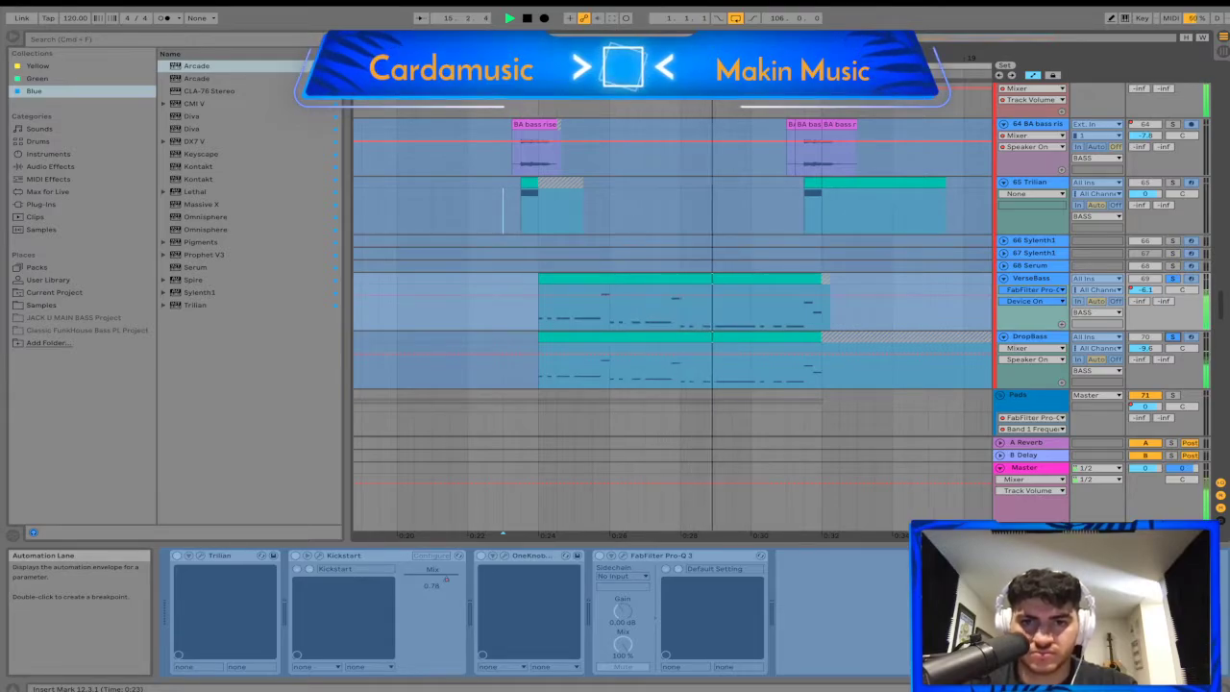
# - Solo the whole BASS group and listen to all its layers together
pyautogui.scroll(3, 673, 288)
pyautogui.click(1173, 162)
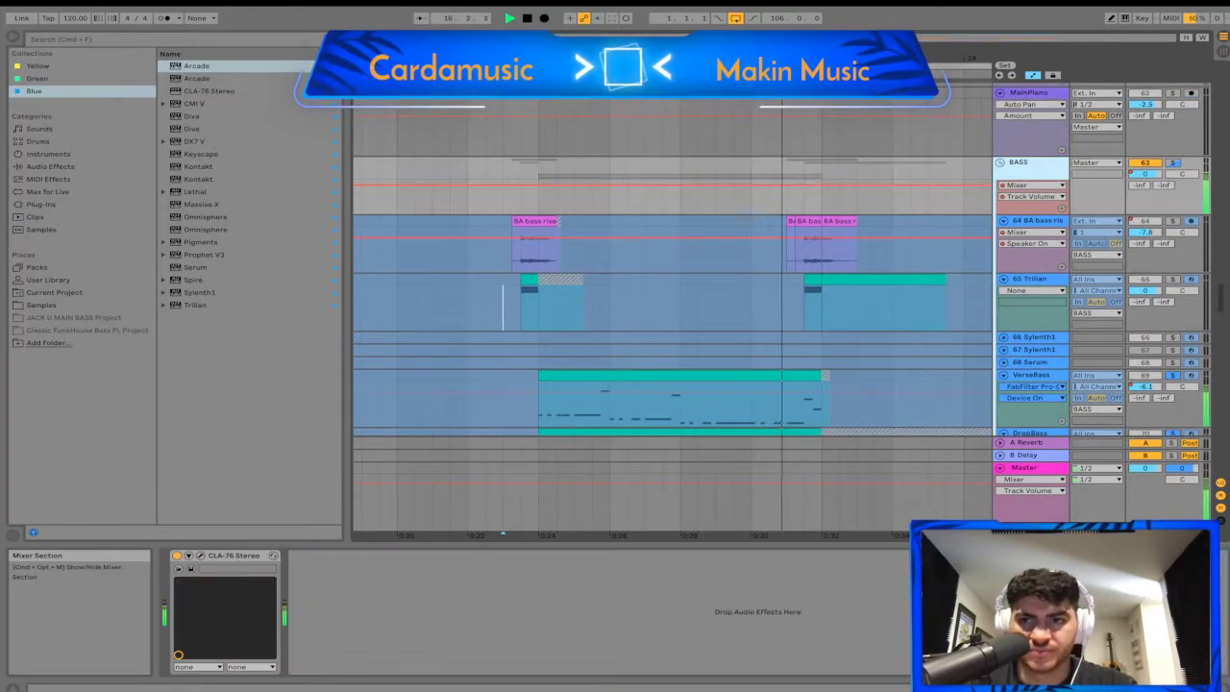
pyautogui.scroll(10, 1173, 192)
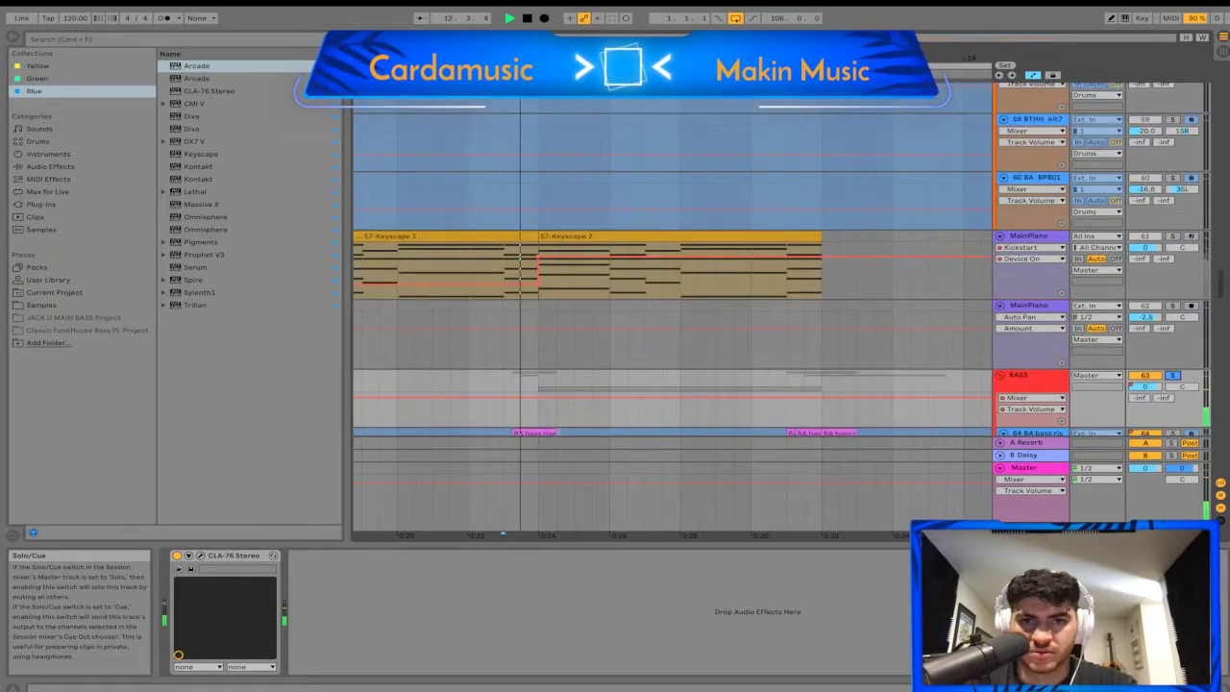
pyautogui.press('space')
# - Solo the Drums group and play it from 12.3.1, examining the OLIVER kick and DR Toms clips in a wider view
pyautogui.scroll(10, 1105, 269)
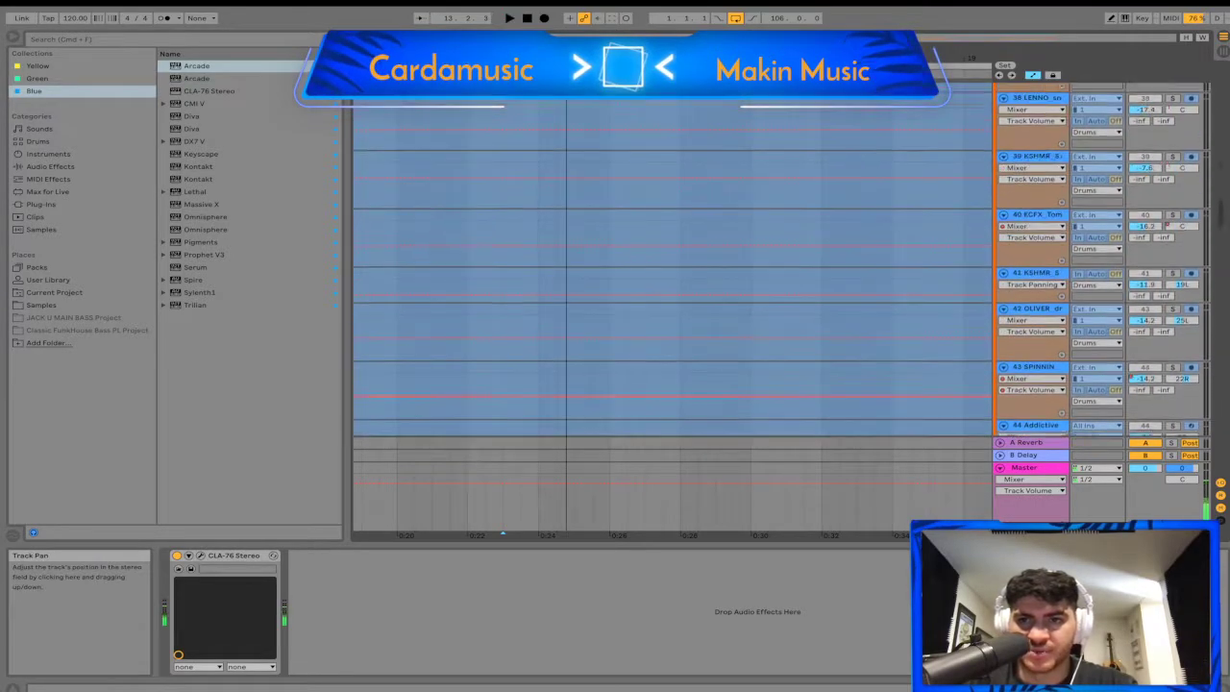
pyautogui.scroll(10, 1180, 234)
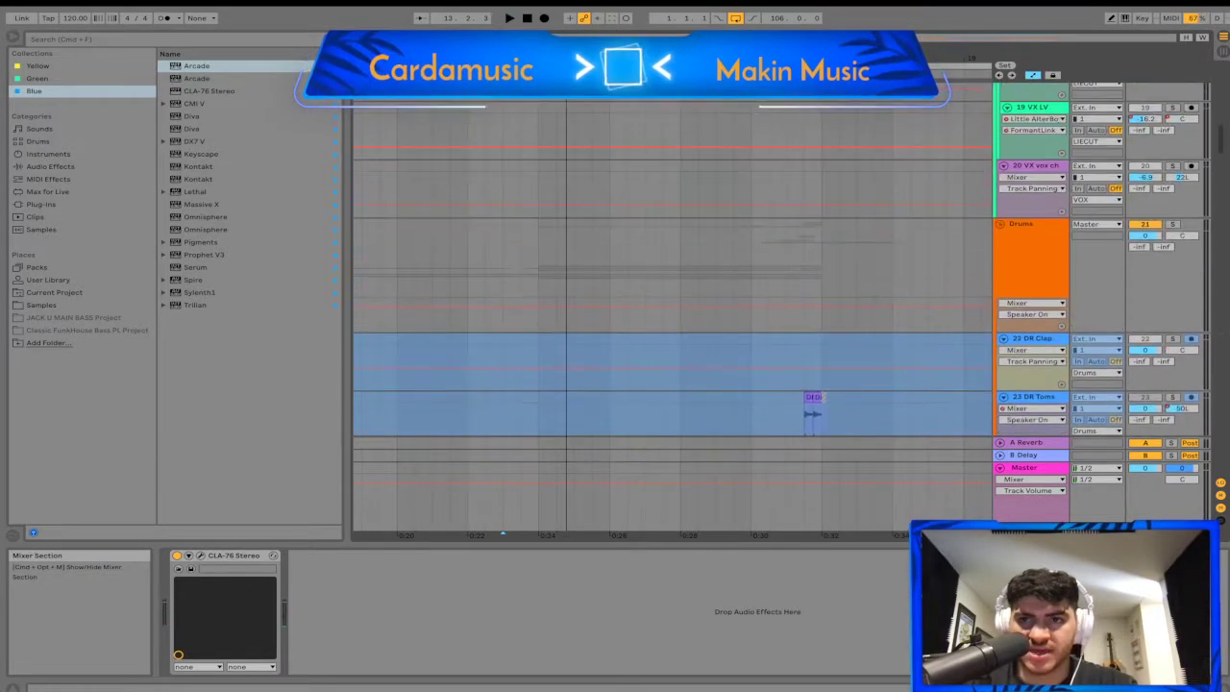
pyautogui.click(1173, 223)
pyautogui.press('space')
pyautogui.scroll(-6, 673, 289)
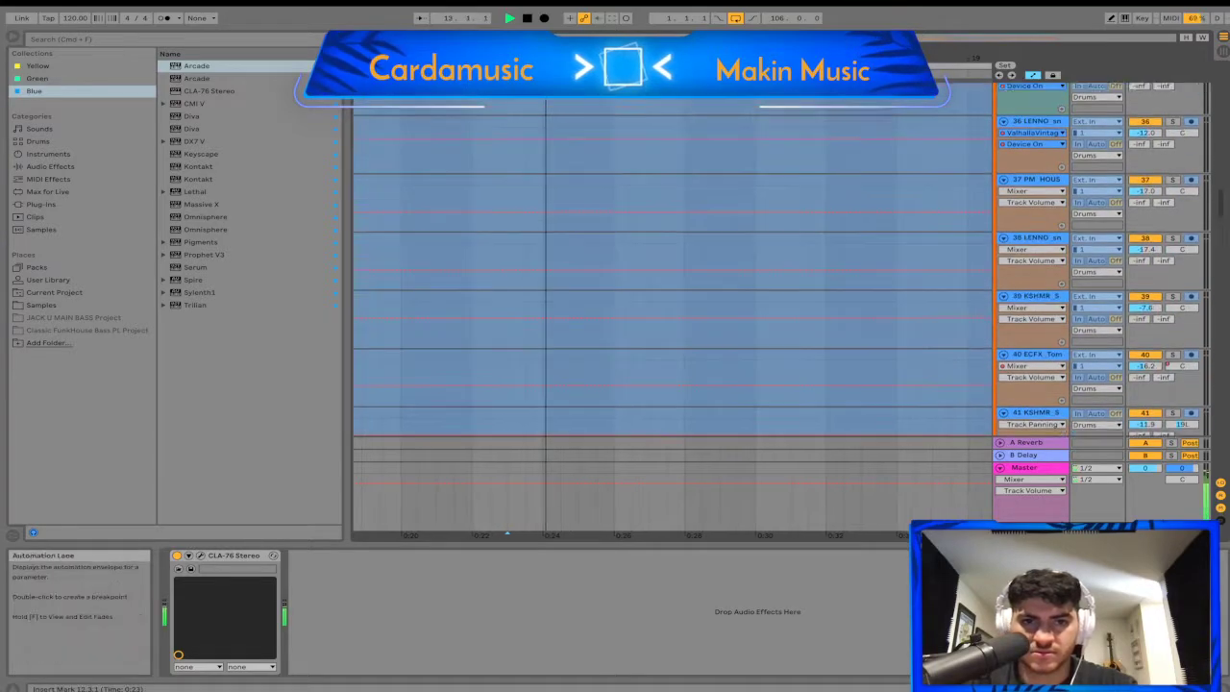
pyautogui.scroll(2, 673, 317)
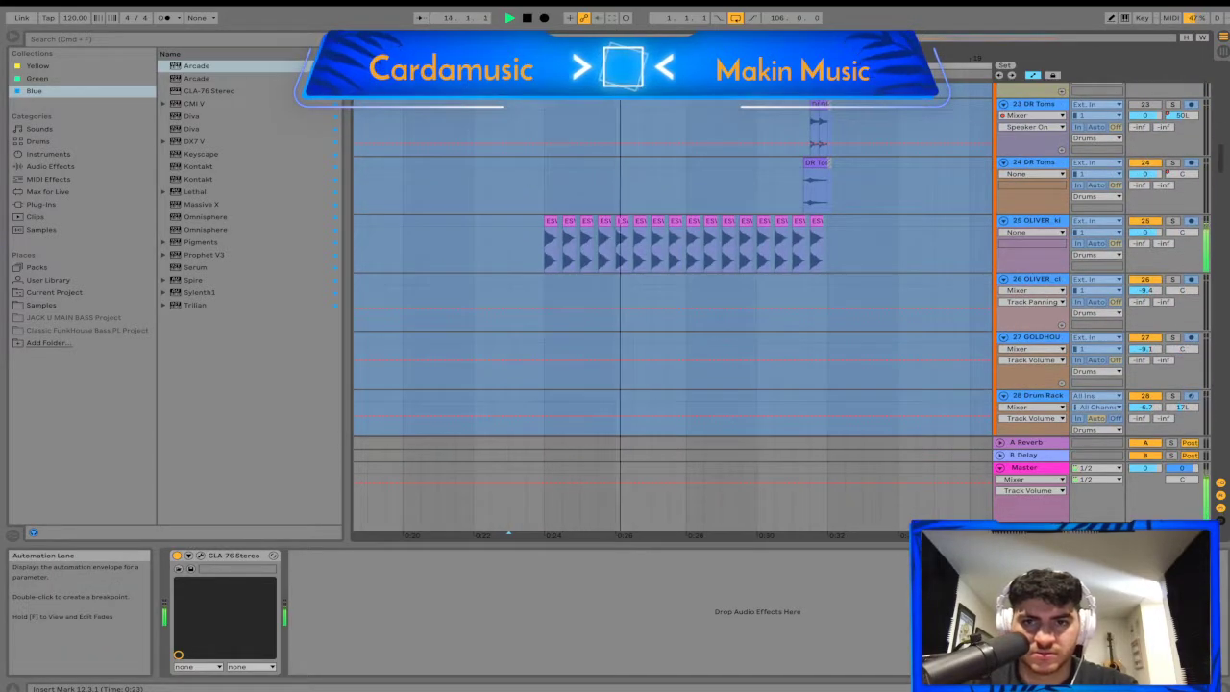
pyautogui.scroll(-4, 673, 317)
pyautogui.scroll(3, 672, 270)
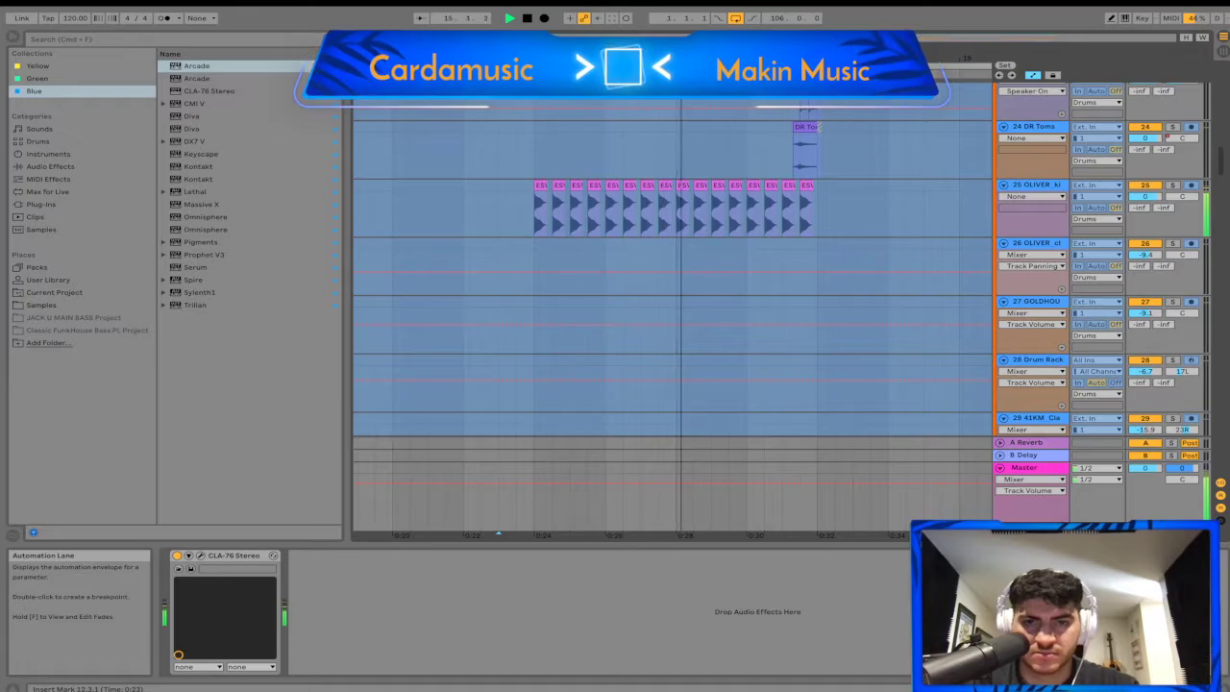
pyautogui.moveTo(759, 59); pyautogui.dragTo(762, 17)
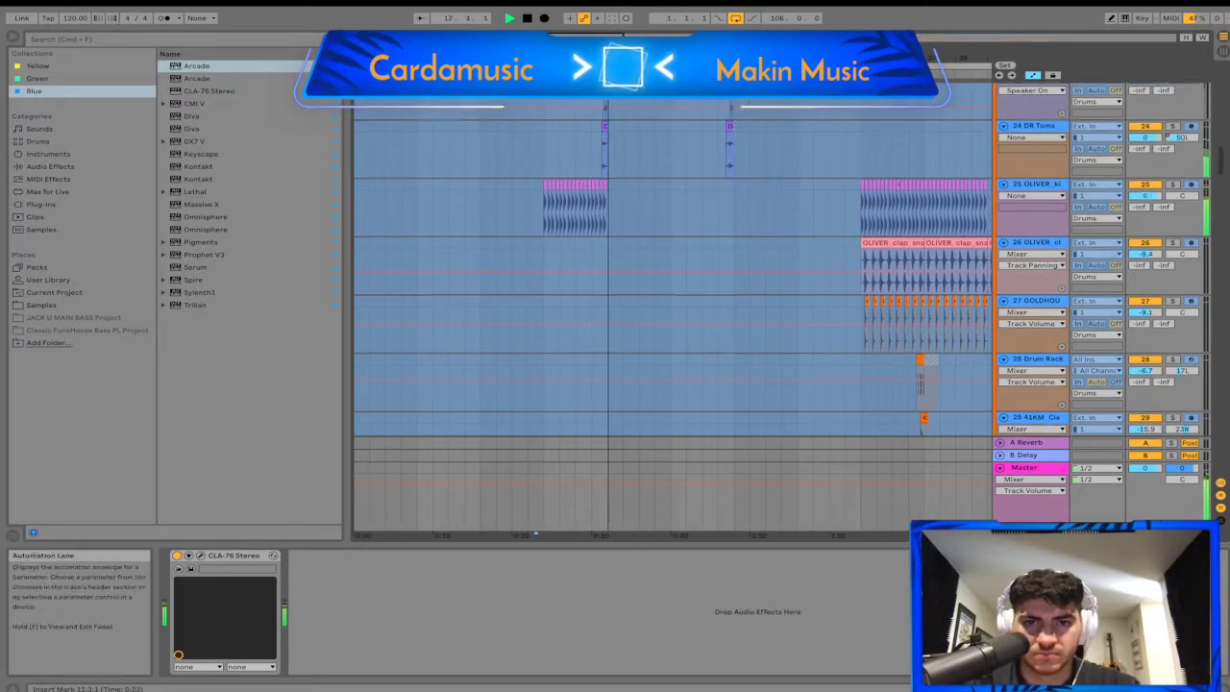
# - Play the drum section from 12.3.1 and examine the shaker, OLIVER percussion, PUSHER and LENNO loop clips
pyautogui.scroll(-15, 673, 288)
pyautogui.press('space')
pyautogui.press('space')
pyautogui.scroll(-3, 673, 288)
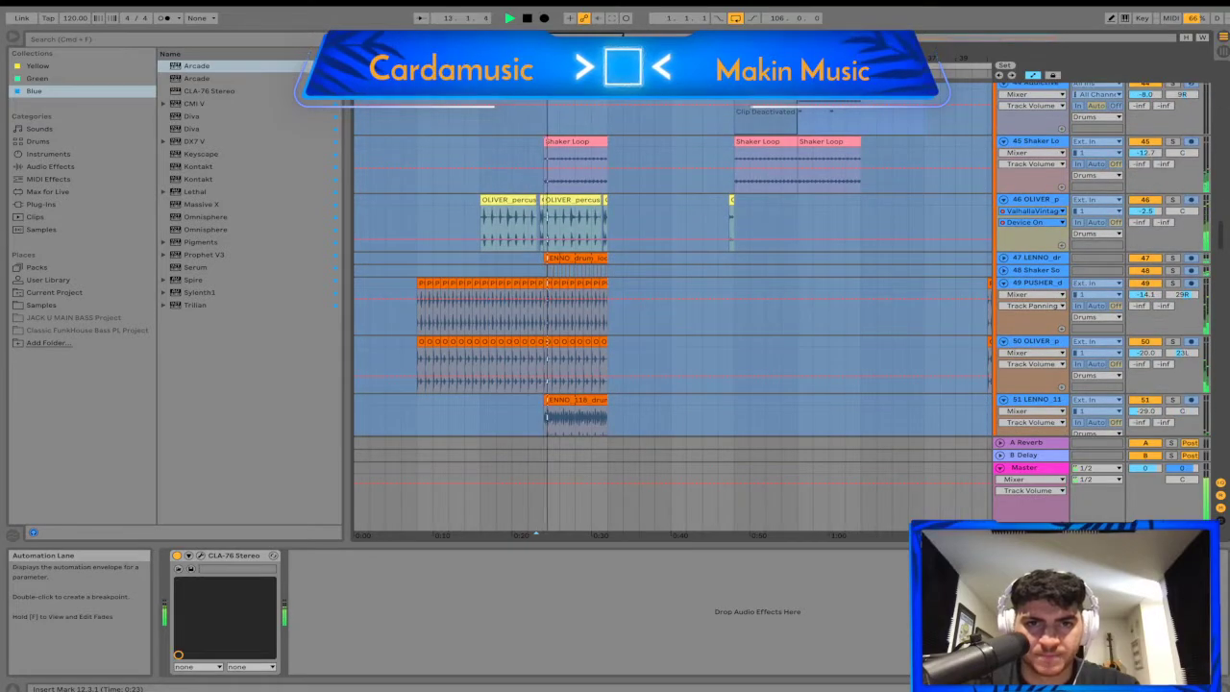
pyautogui.scroll(-1, 673, 288)
pyautogui.scroll(-2, 672, 288)
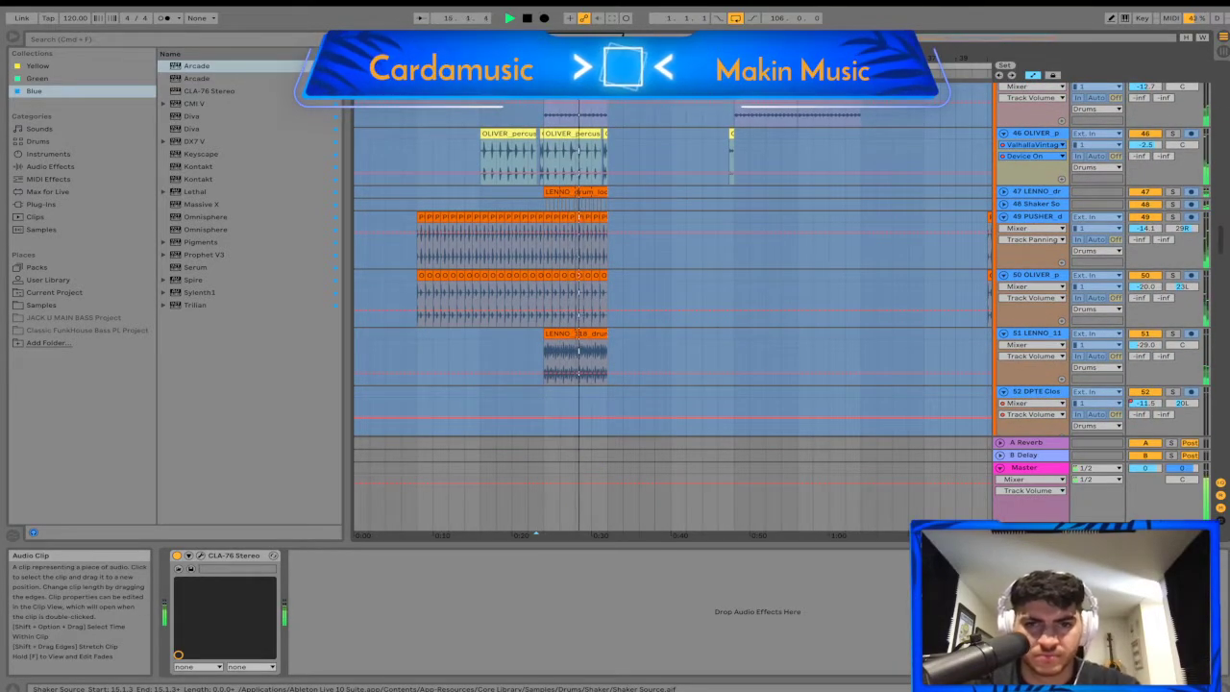
pyautogui.scroll(-4, 576, 232)
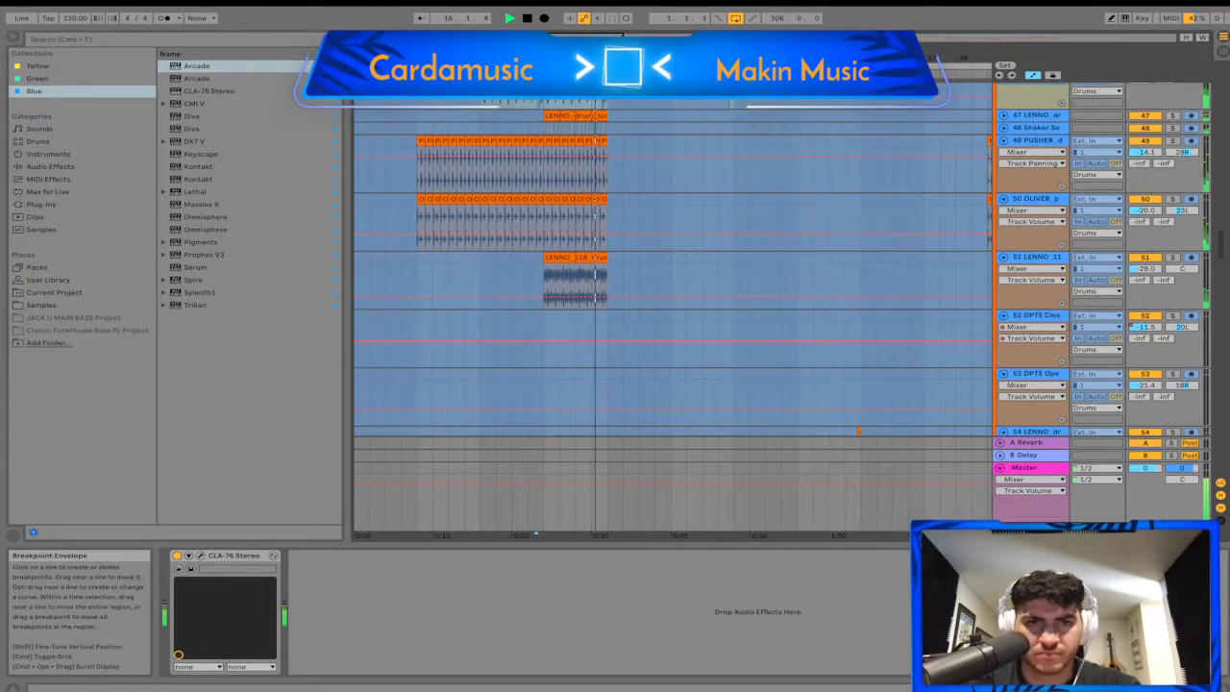
pyautogui.moveTo(554, 59); pyautogui.dragTo(555, 109)
pyautogui.press('space')
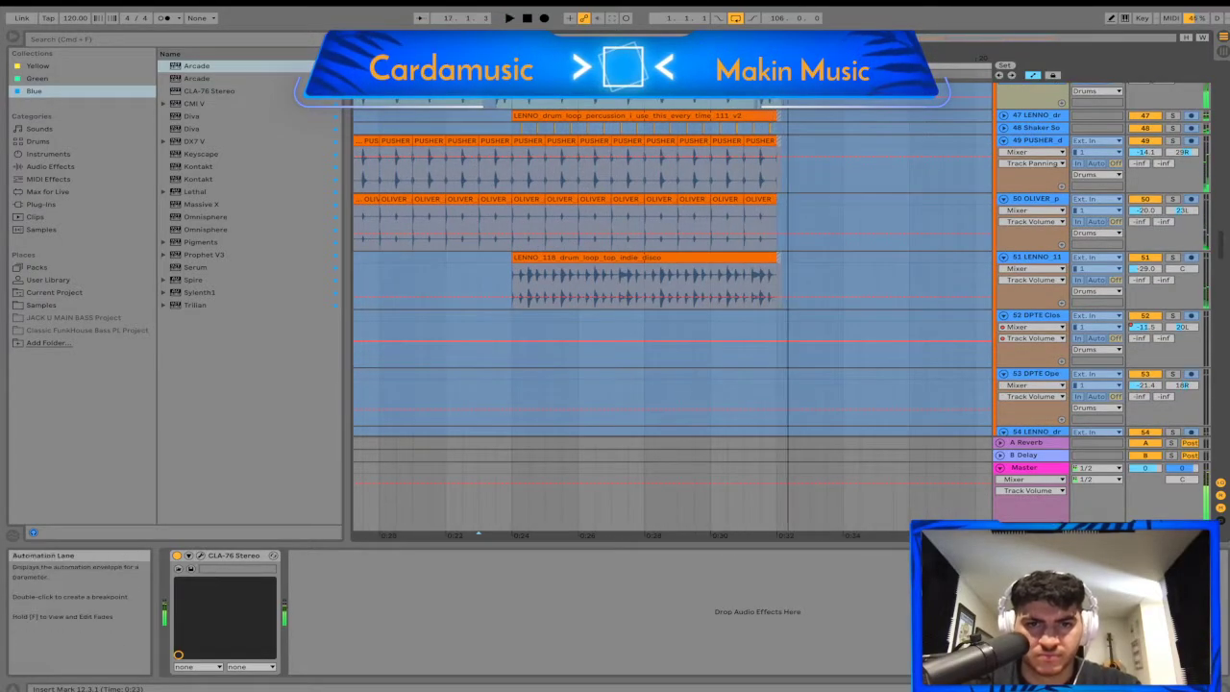
# - Solo the LENNO_118 top loop and play it from its start, then solo the LENNO percussion loop on track 47
pyautogui.click(513, 281)
pyautogui.press('space')
pyautogui.scroll(6, 673, 288)
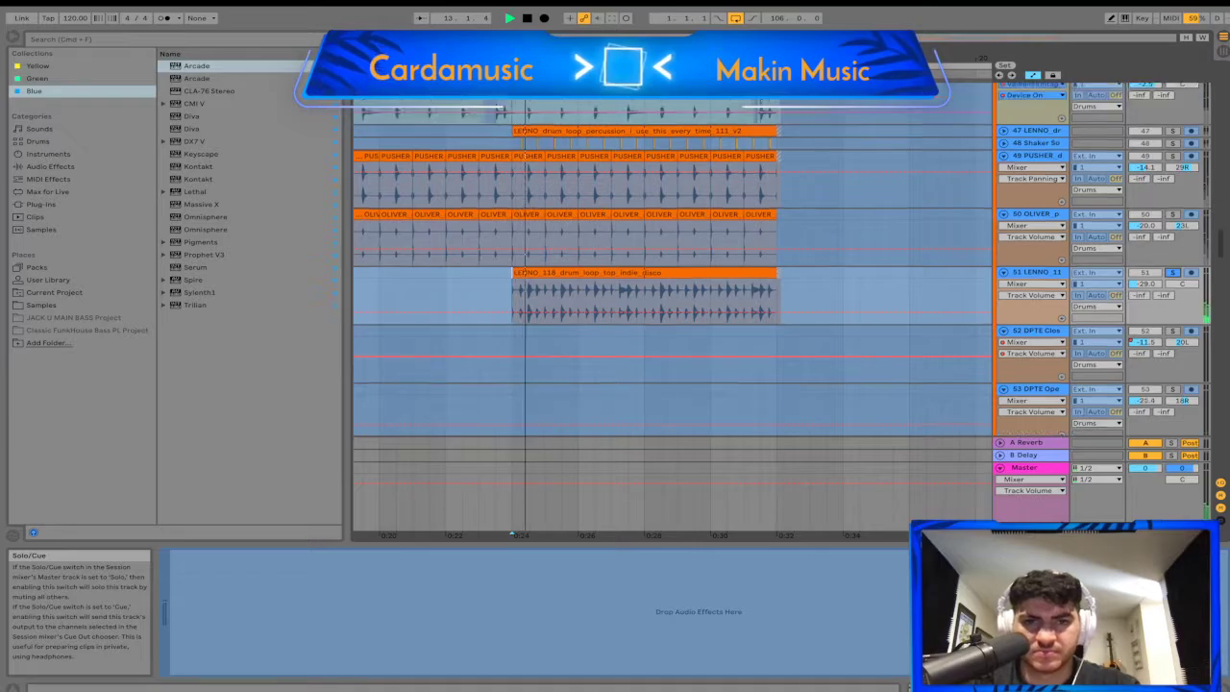
pyautogui.scroll(3, 1173, 251)
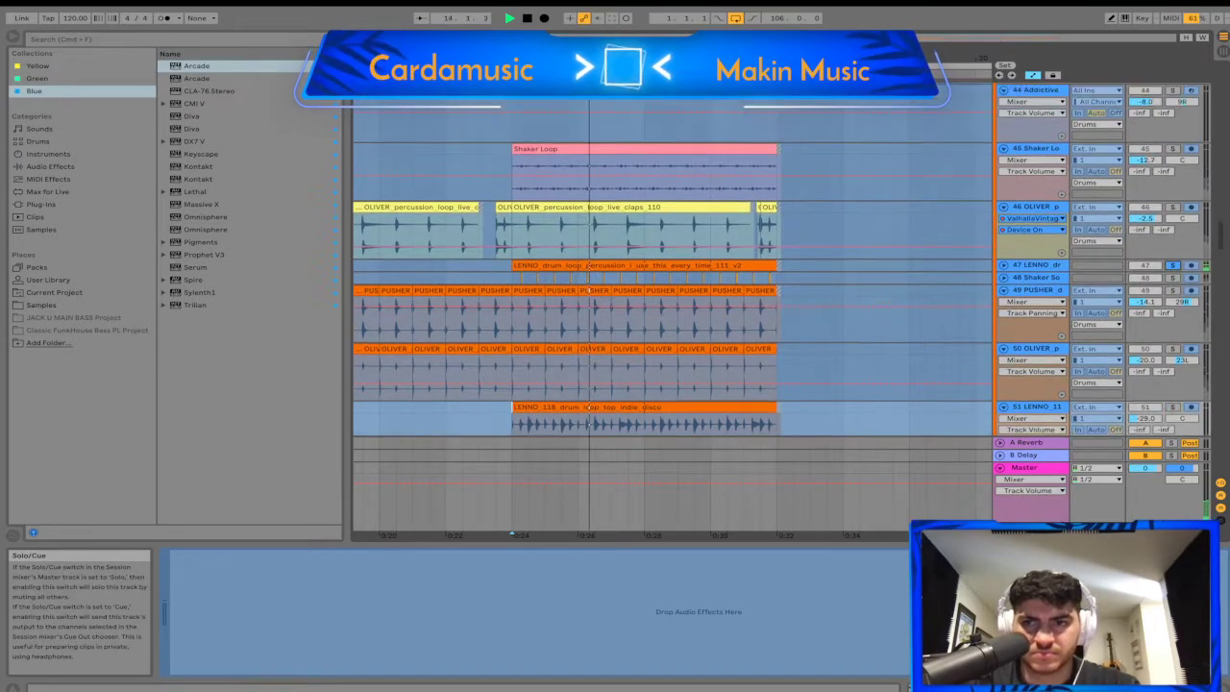
pyautogui.click(1172, 266)
pyautogui.click(1004, 265)
pyautogui.click(1003, 265)
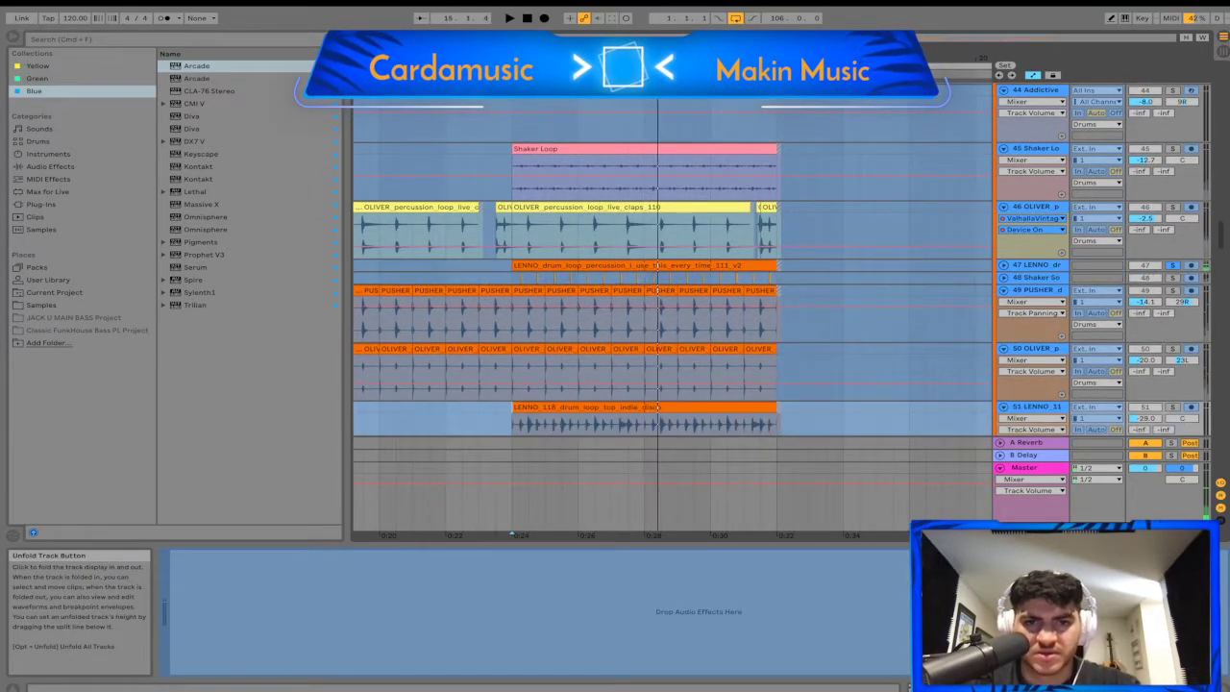
# - Solo the OLIVER percussion track 50, then audition the solo layers around the Shaker Loop and Addictive Drums tracks
pyautogui.scroll(-2, 1004, 265)
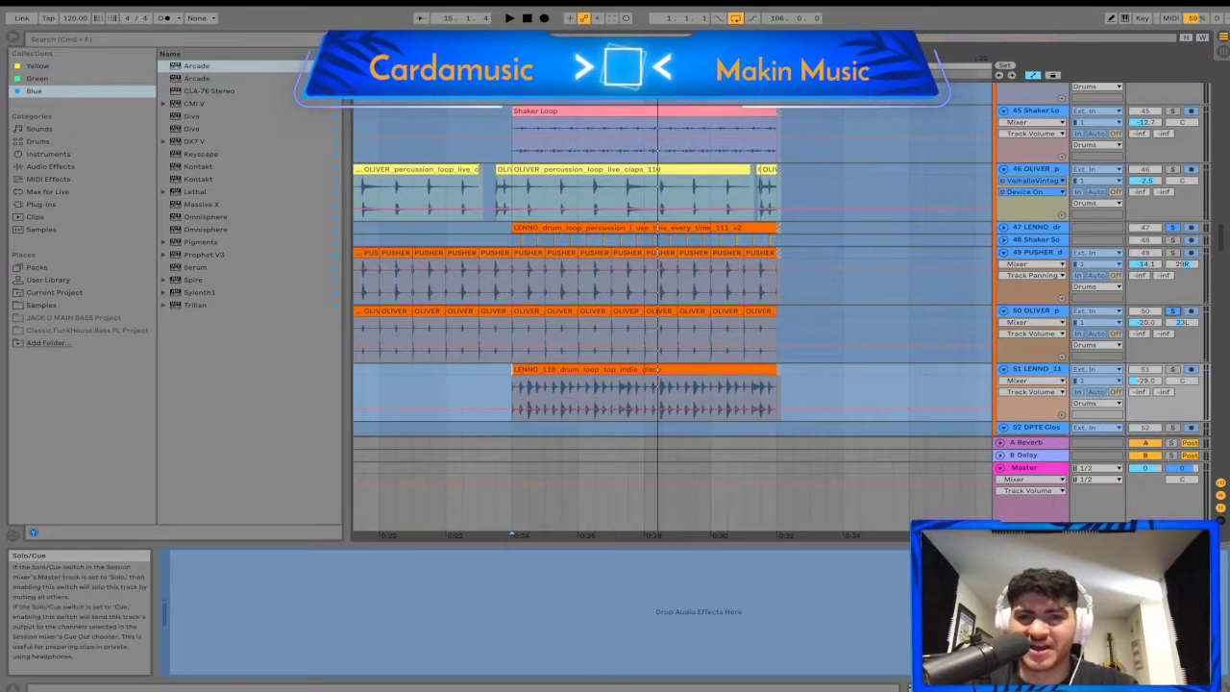
pyautogui.click(1173, 310)
pyautogui.scroll(5, 1172, 311)
pyautogui.click(1173, 141)
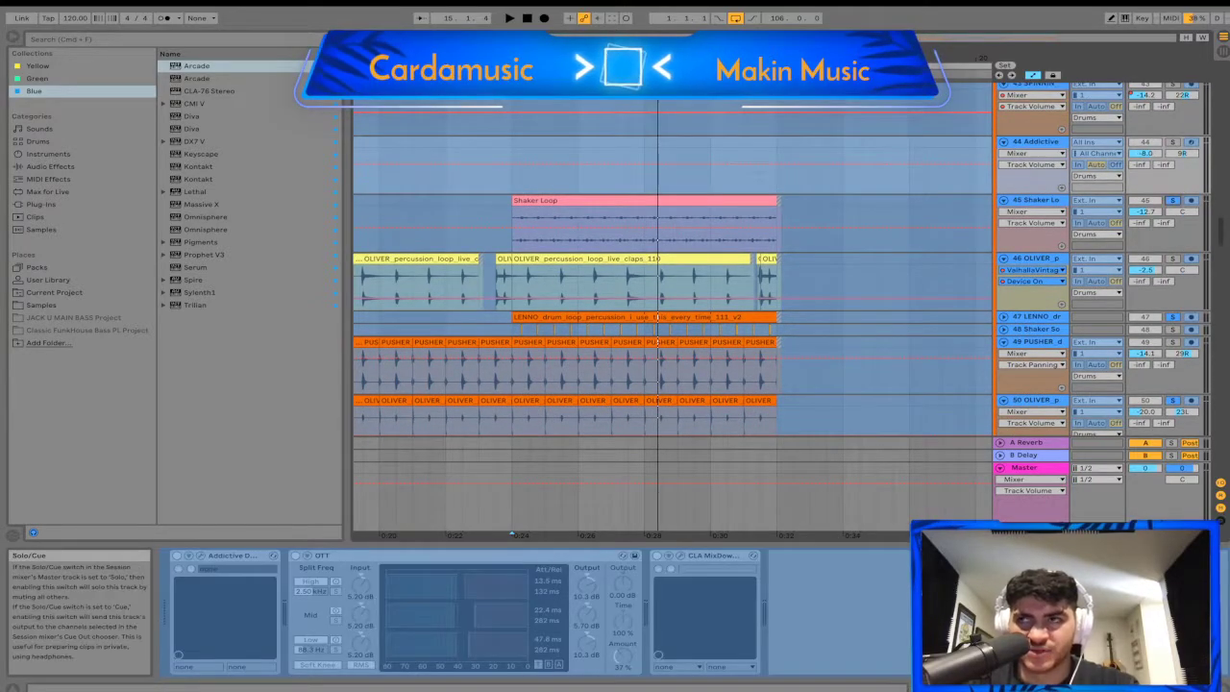
# - Solo the Drums group during playback and examine its kick, toms and reverse effect clips leading up to bar 17
pyautogui.scroll(10, 1172, 153)
pyautogui.press('space')
pyautogui.scroll(15, 1096, 260)
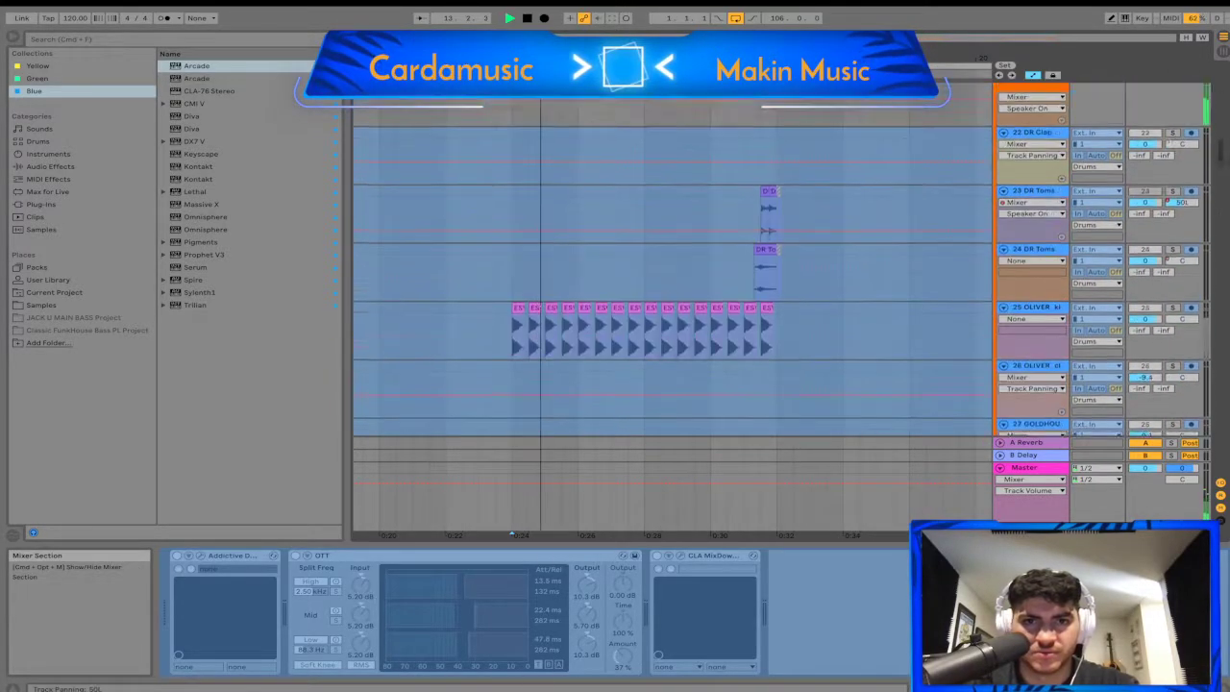
pyautogui.scroll(9, 1153, 192)
pyautogui.scroll(-10, 1154, 192)
pyautogui.scroll(1, 1153, 153)
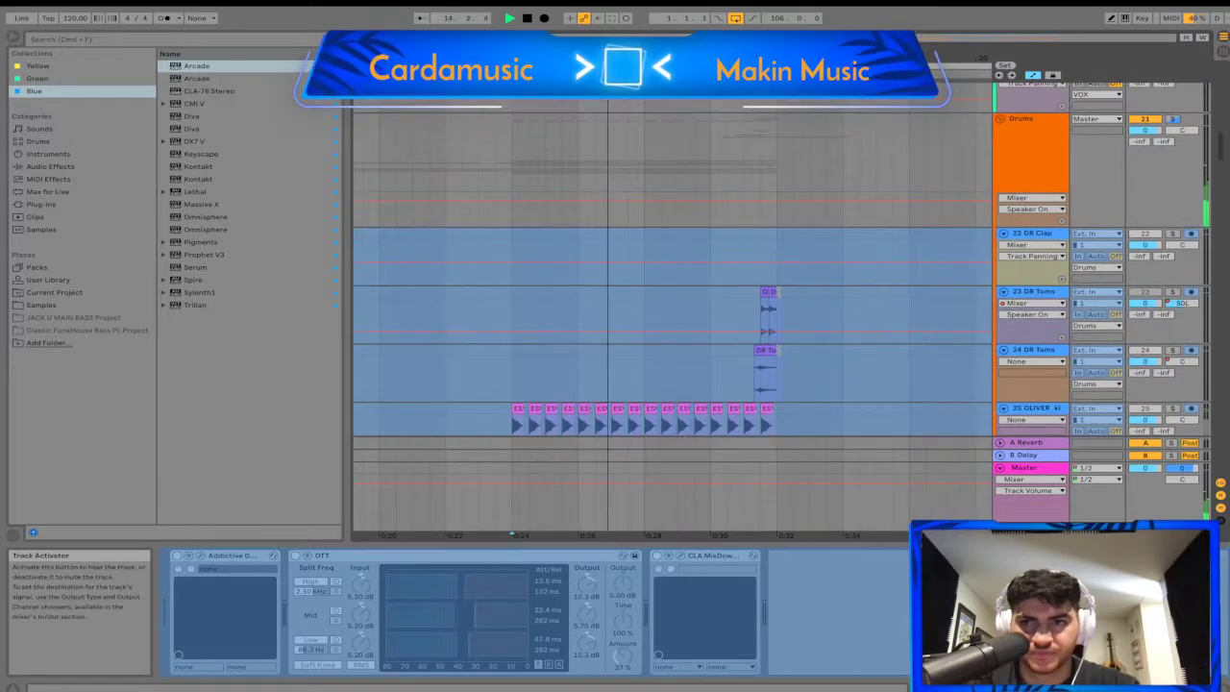
pyautogui.click(1173, 119)
pyautogui.scroll(-10, 1096, 269)
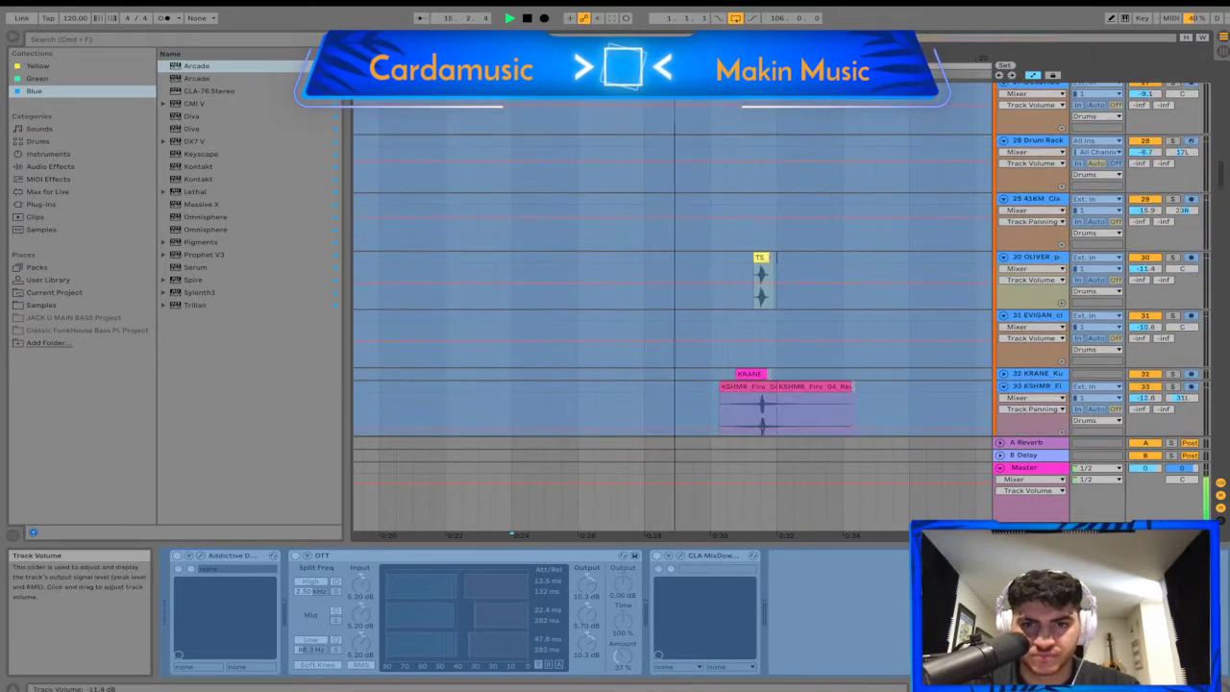
pyautogui.scroll(-1, 1182, 270)
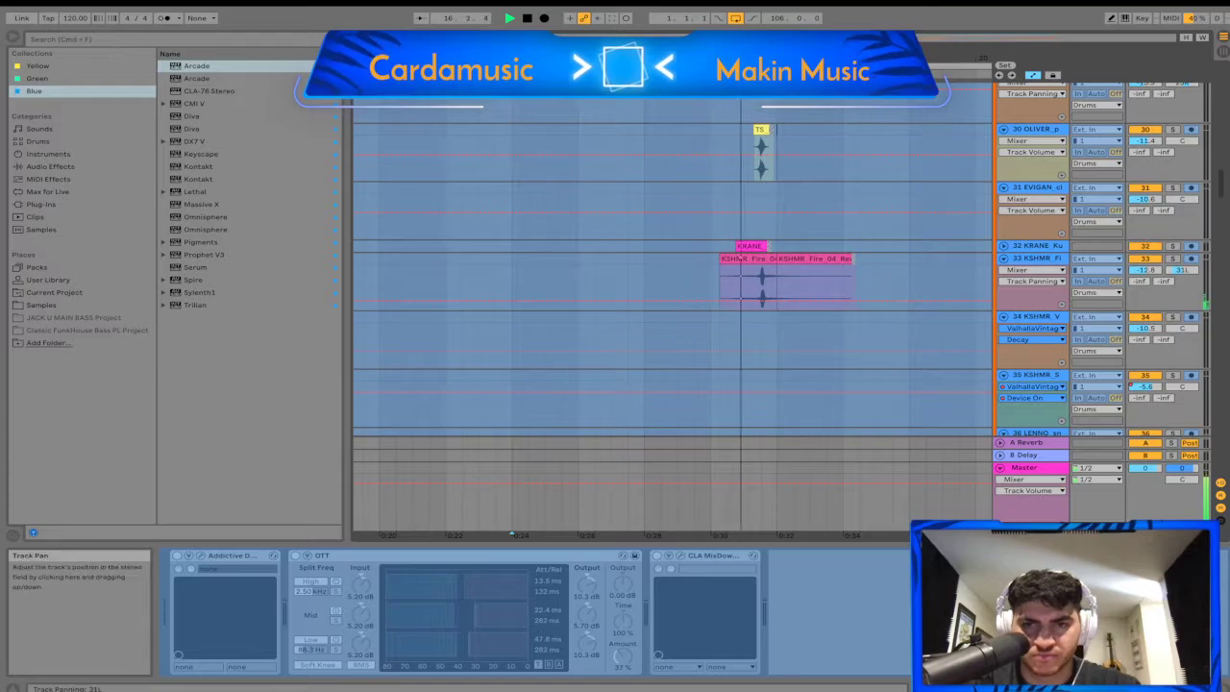
# - Solo the KRANE Kura track and play its reverse clip from the clip's start
pyautogui.press('space')
pyautogui.click(1172, 246)
pyautogui.press('space')
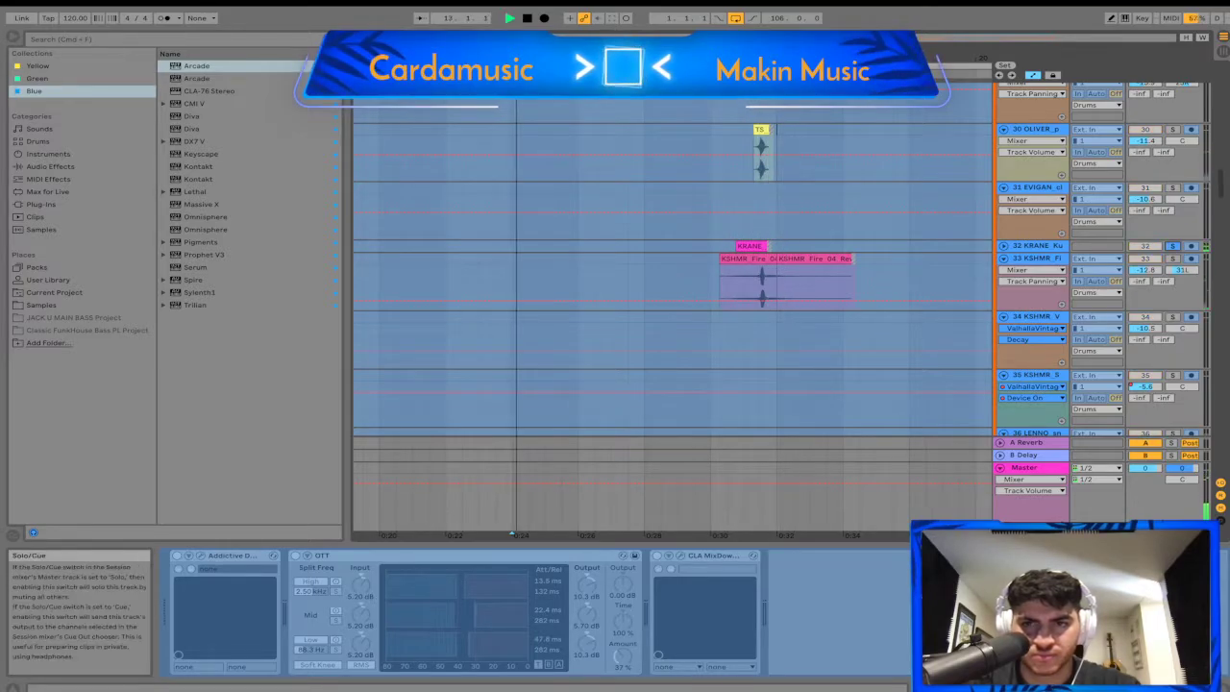
pyautogui.press('space')
pyautogui.click(750, 246)
pyautogui.press('space')
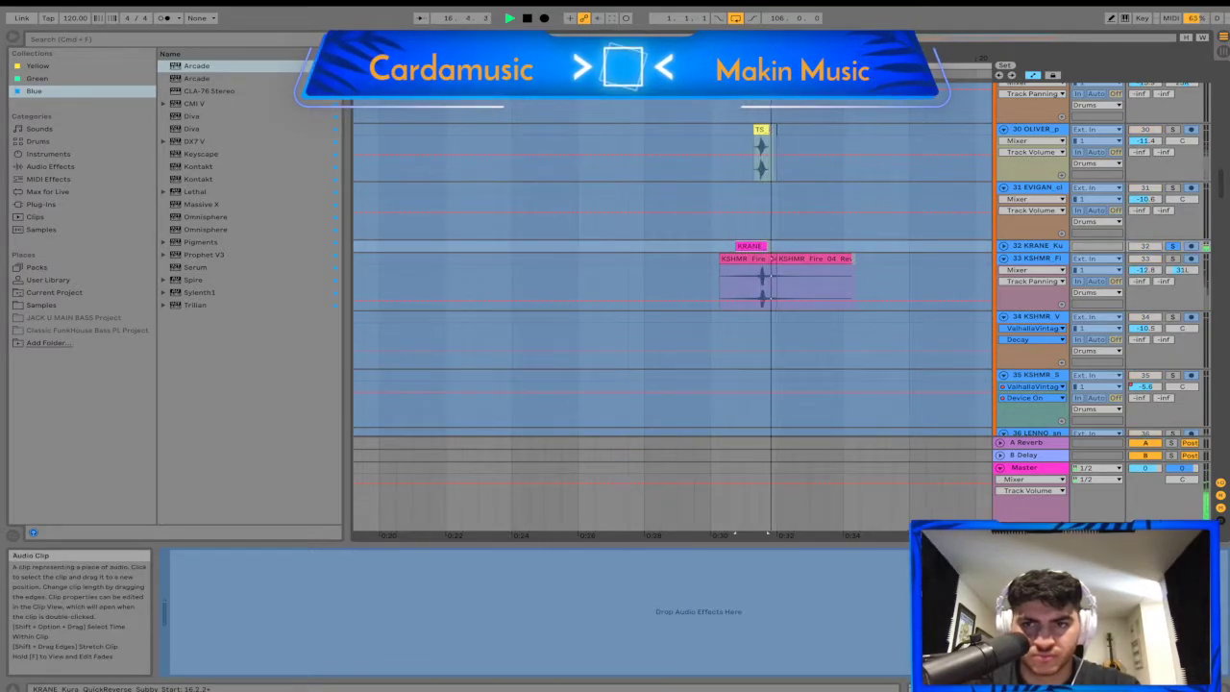
# - Unfold the KRANE Kura track and play its reverse clip together with the soloed OLIVER and KSHMR Fire effect tracks
pyautogui.press('space')
pyautogui.click(1003, 246)
pyautogui.moveTo(767, 58); pyautogui.dragTo(766, 125)
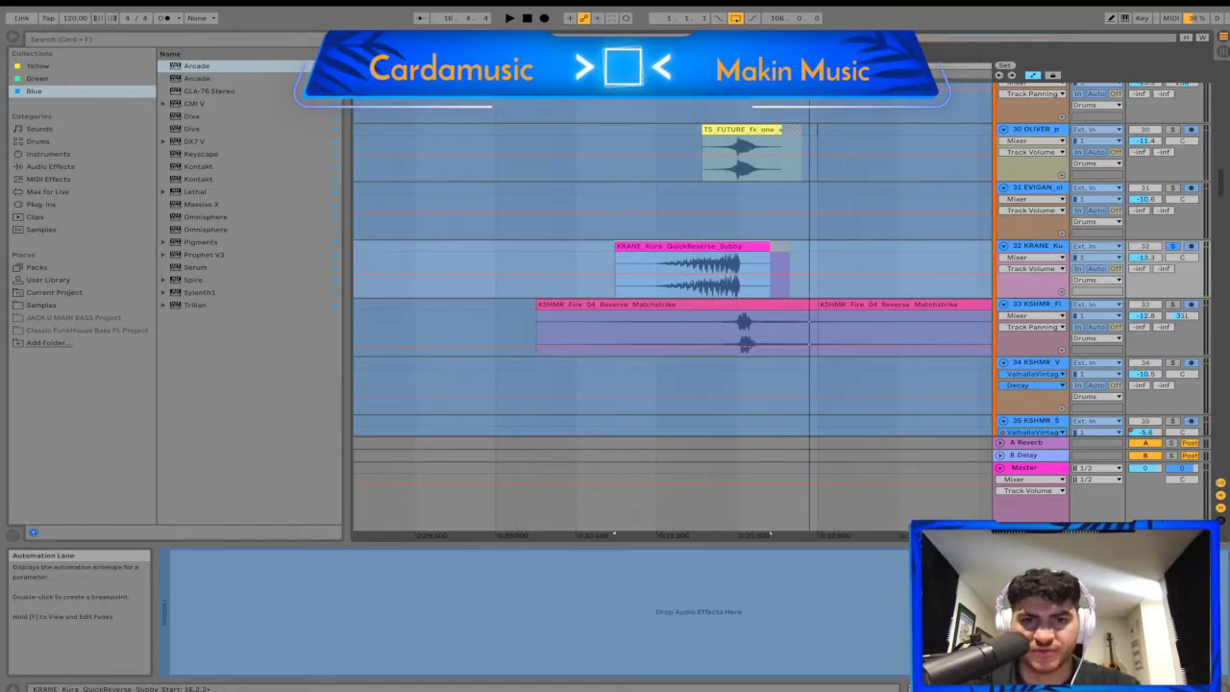
pyautogui.press('space')
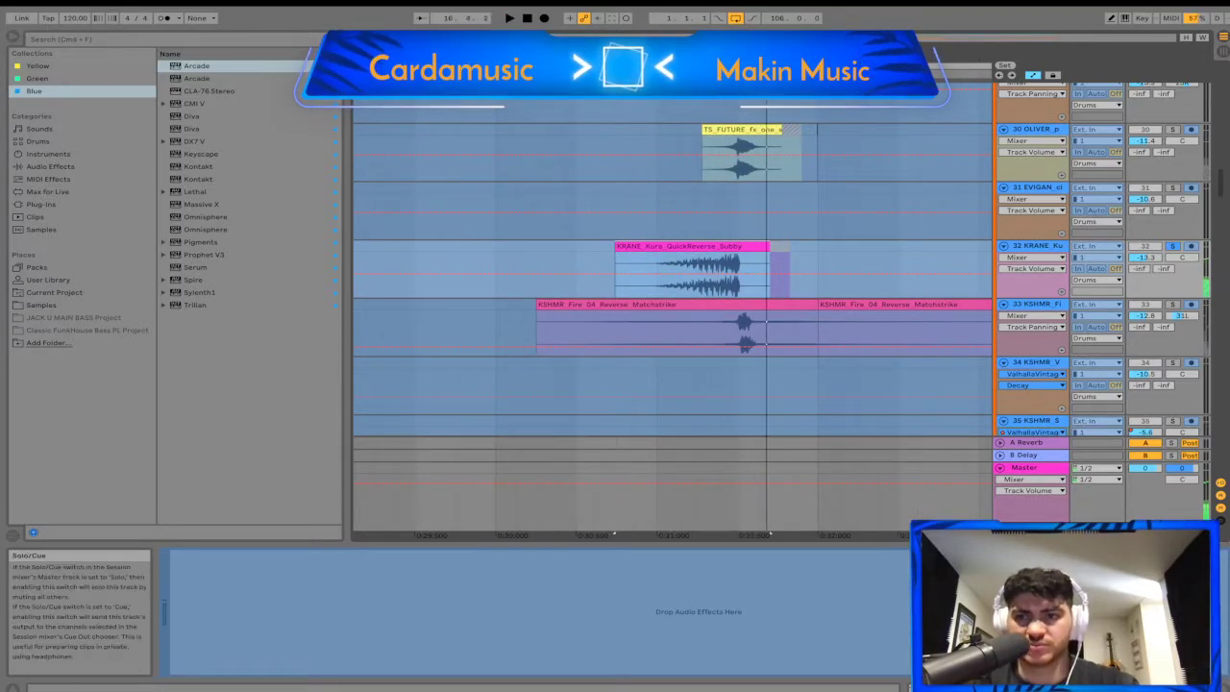
pyautogui.press('space')
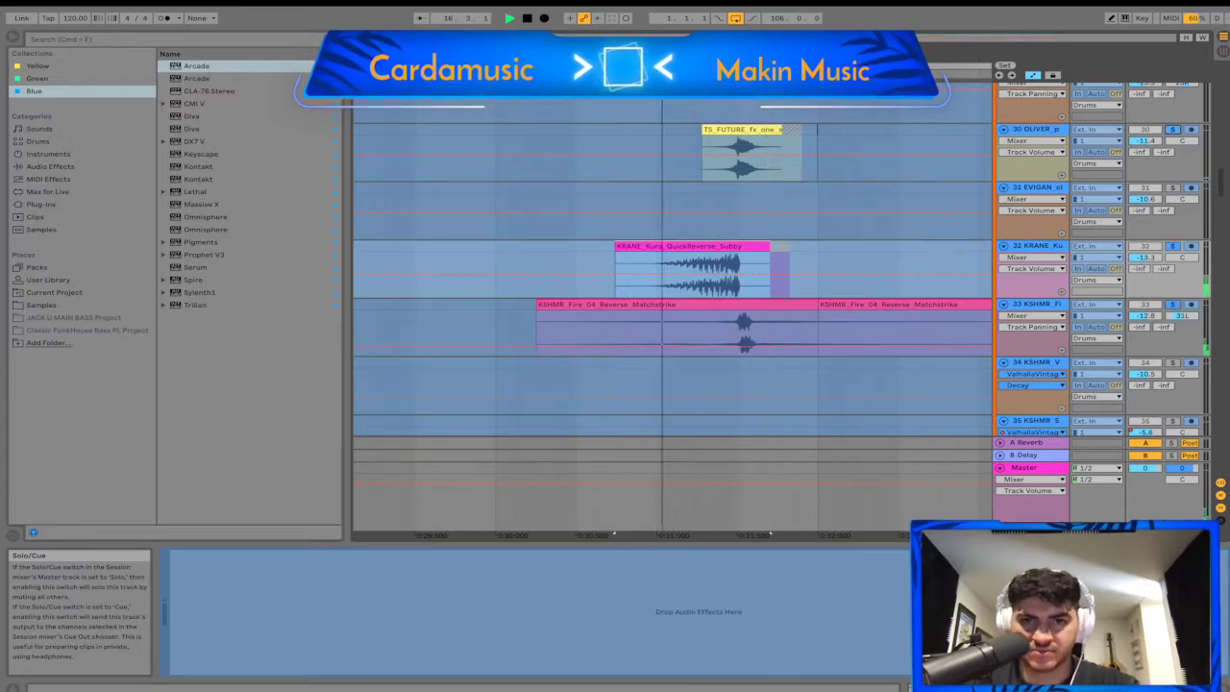
# - Unfreeze the KRANE Kura track and search the browser for KRANE_Kura
pyautogui.rightClick(705, 249)
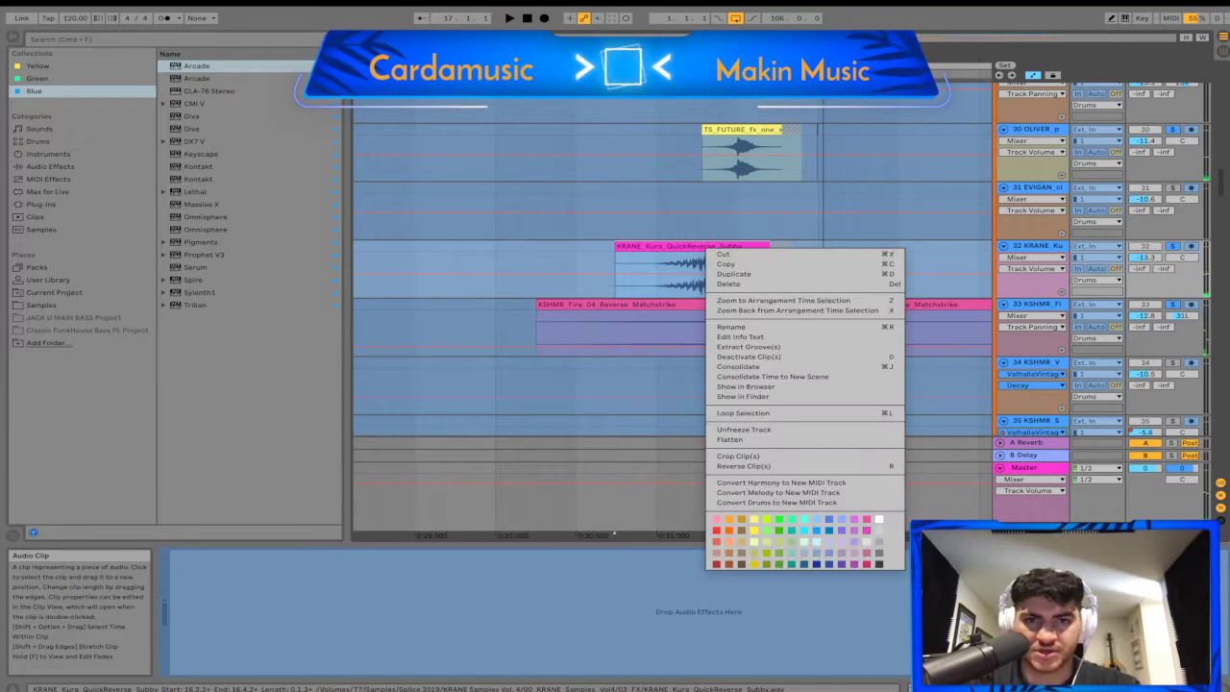
pyautogui.press('Escape')
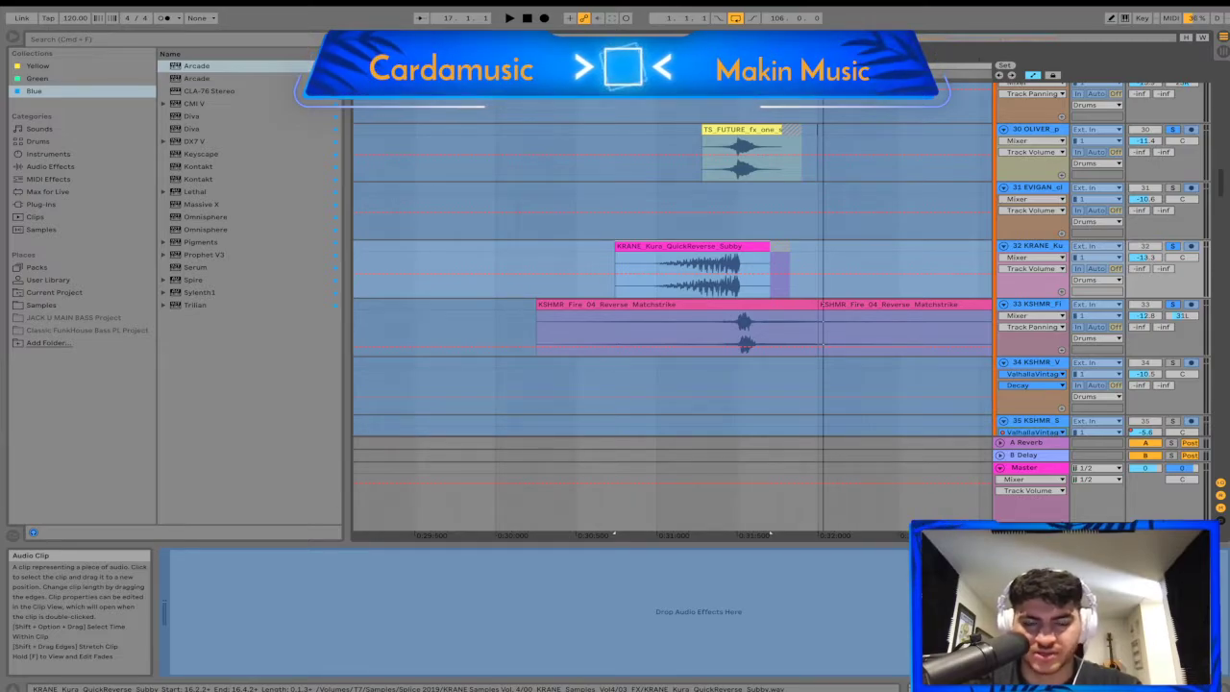
pyautogui.hscroll(3, 705, 247)
pyautogui.scroll(-1, 706, 247)
pyautogui.rightClick(607, 214)
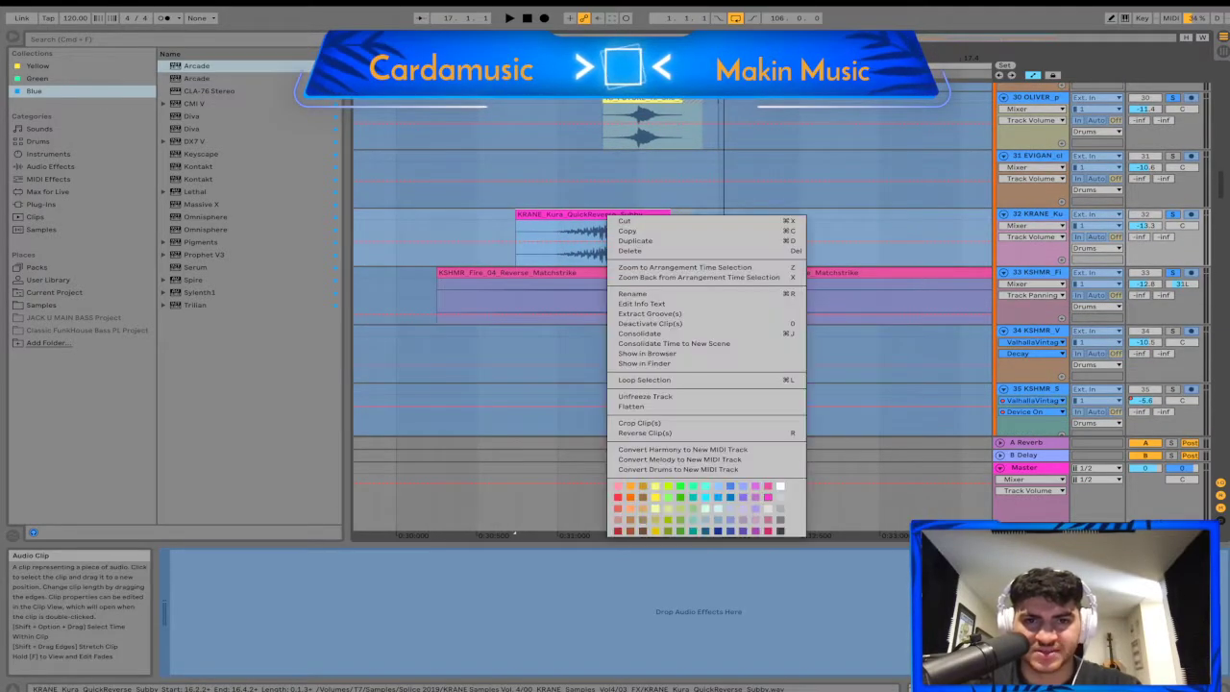
pyautogui.click(1038, 214)
pyautogui.rightClick(1038, 214)
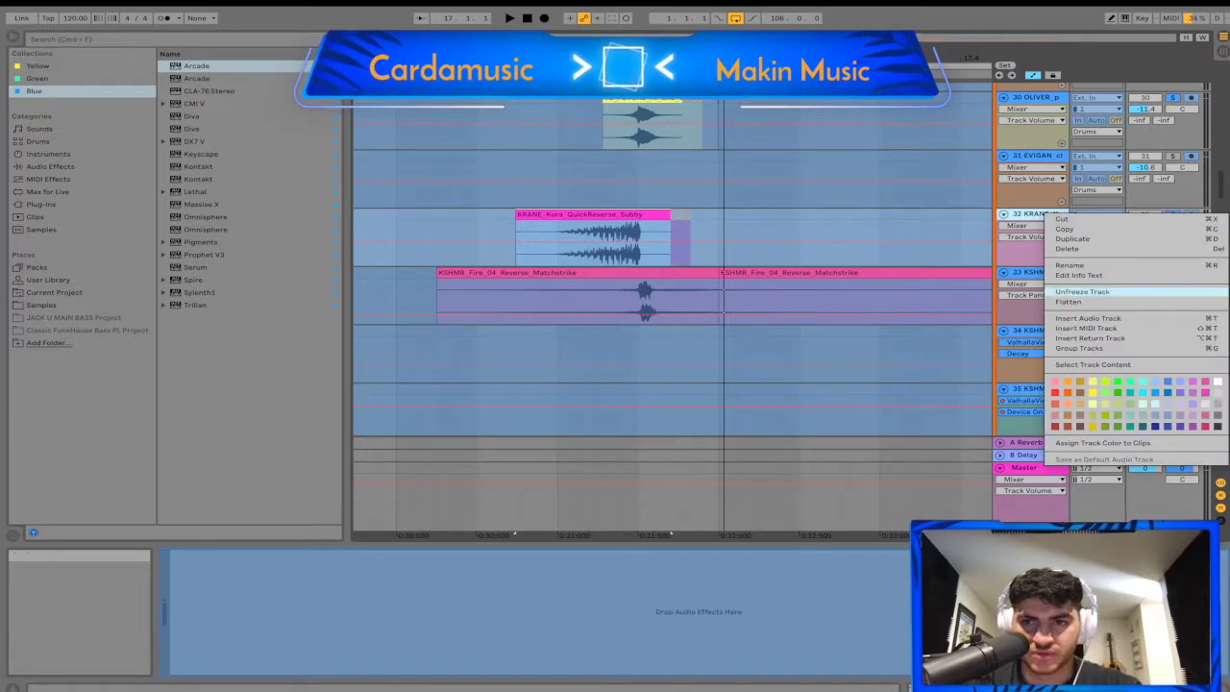
pyautogui.click(1094, 292)
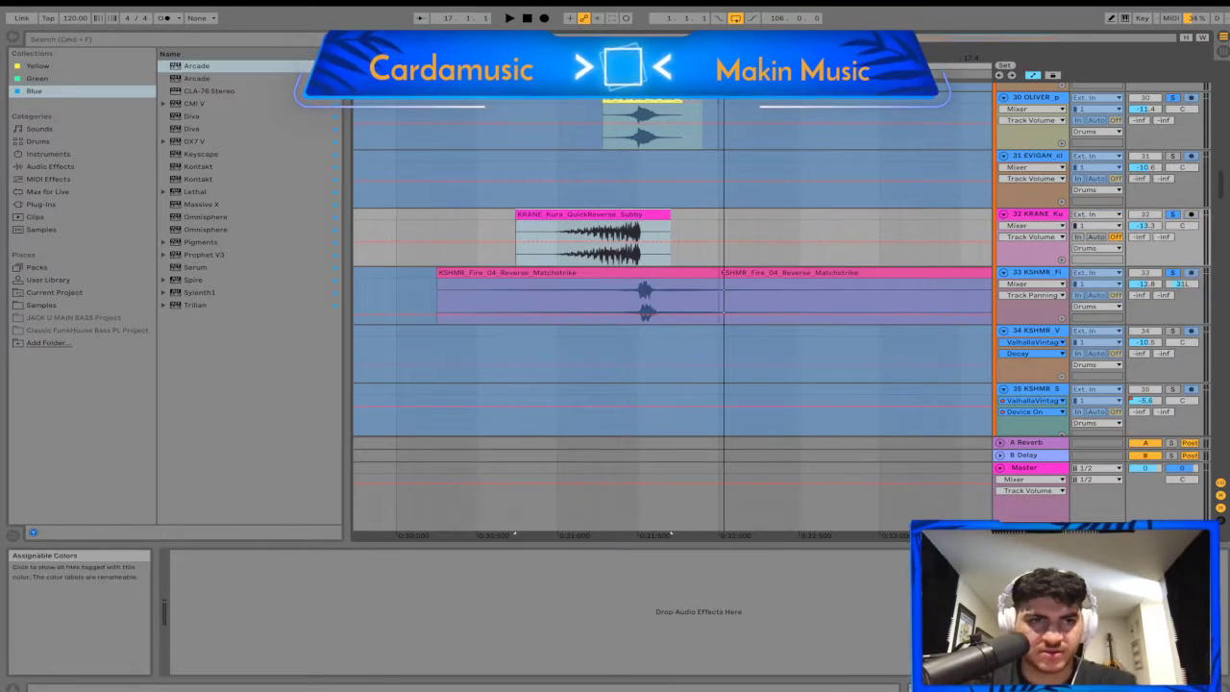
pyautogui.write('KRANE_Kura')
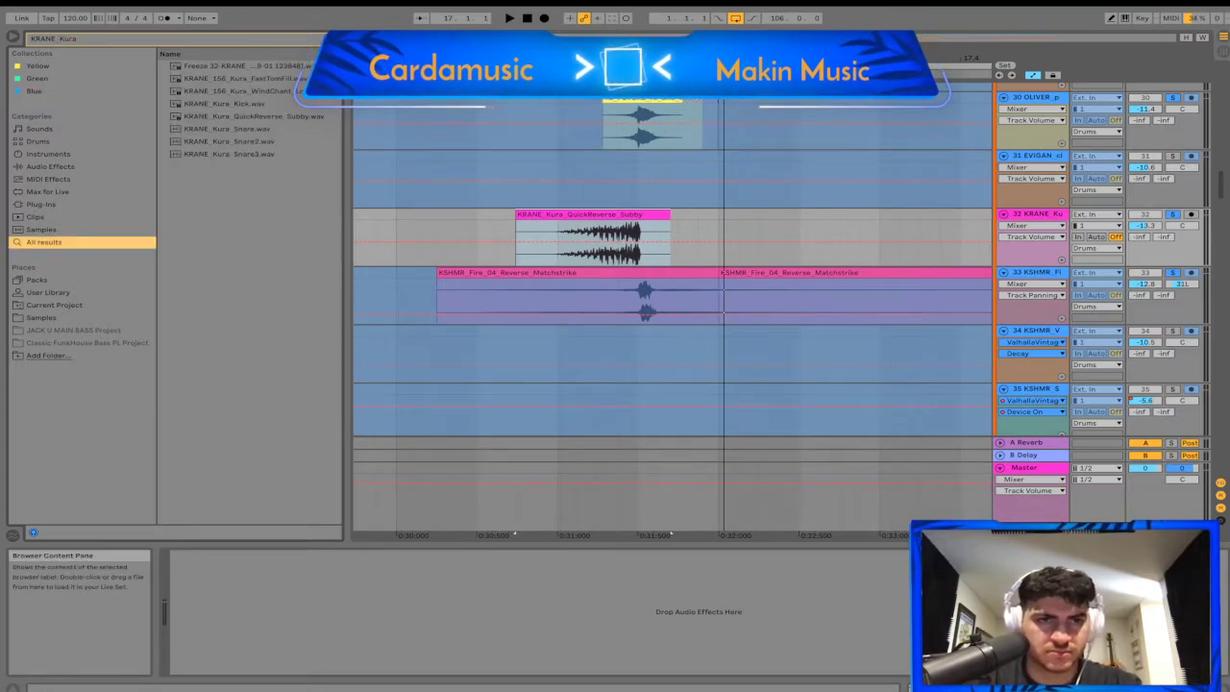
# - Tag the sample KRANE_Kura_QuickReverse_Subby.wav with the Green collection colour in the browser
pyautogui.click(240, 91)
pyautogui.click(253, 117)
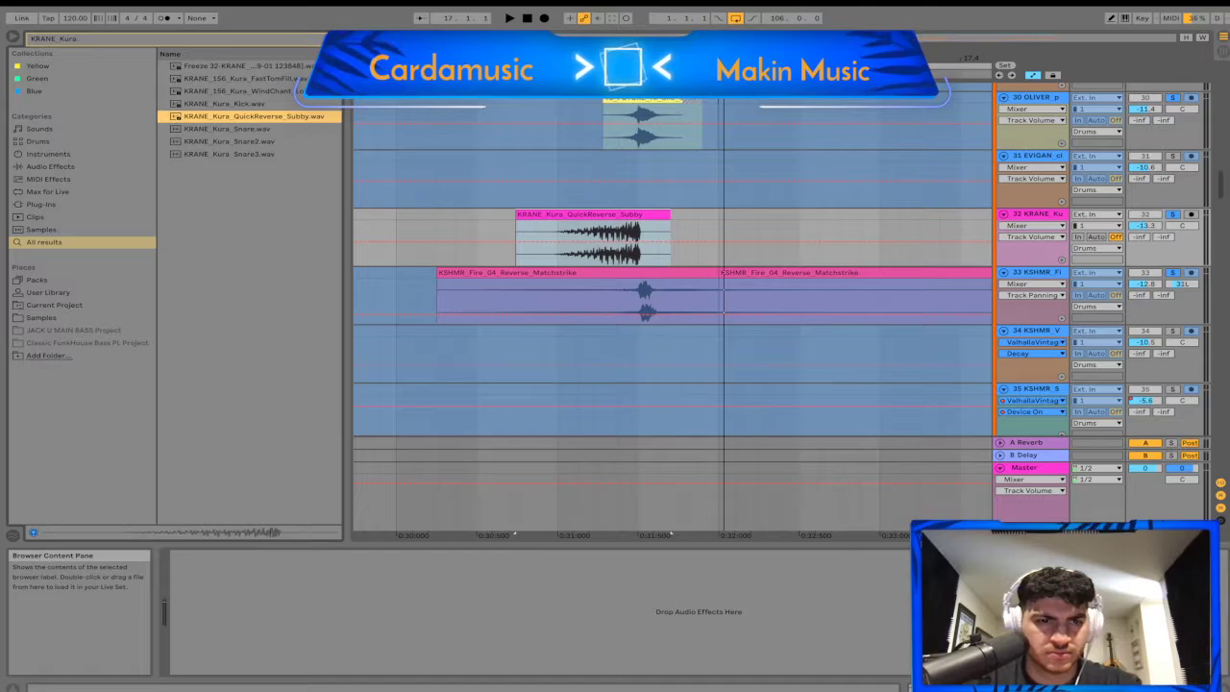
pyautogui.rightClick(234, 117)
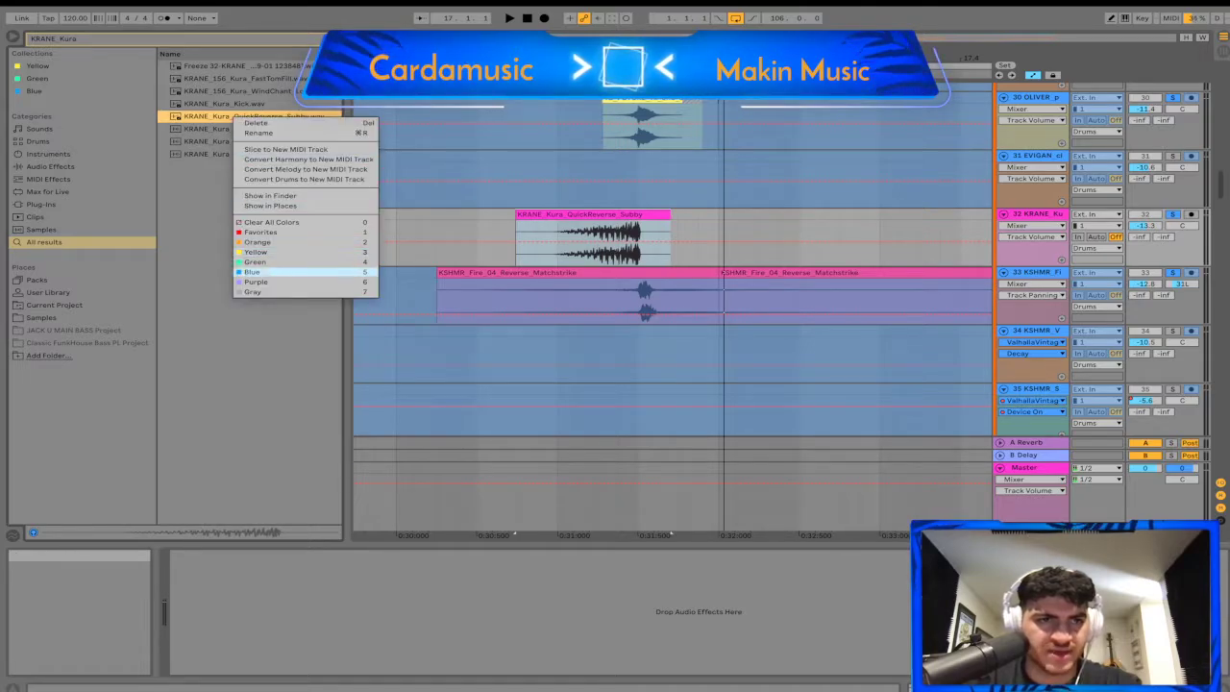
pyautogui.click(256, 262)
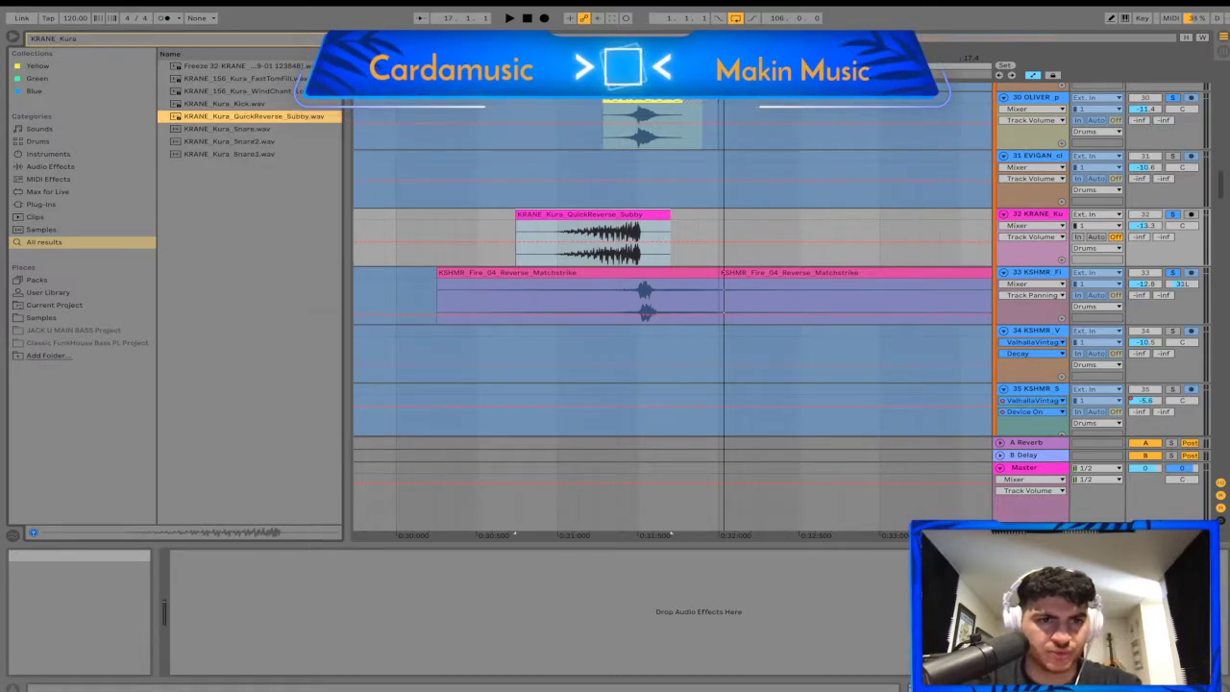
# - Clear the browser search and display the samples in the Green collection
pyautogui.click(37, 79)
pyautogui.click(37, 67)
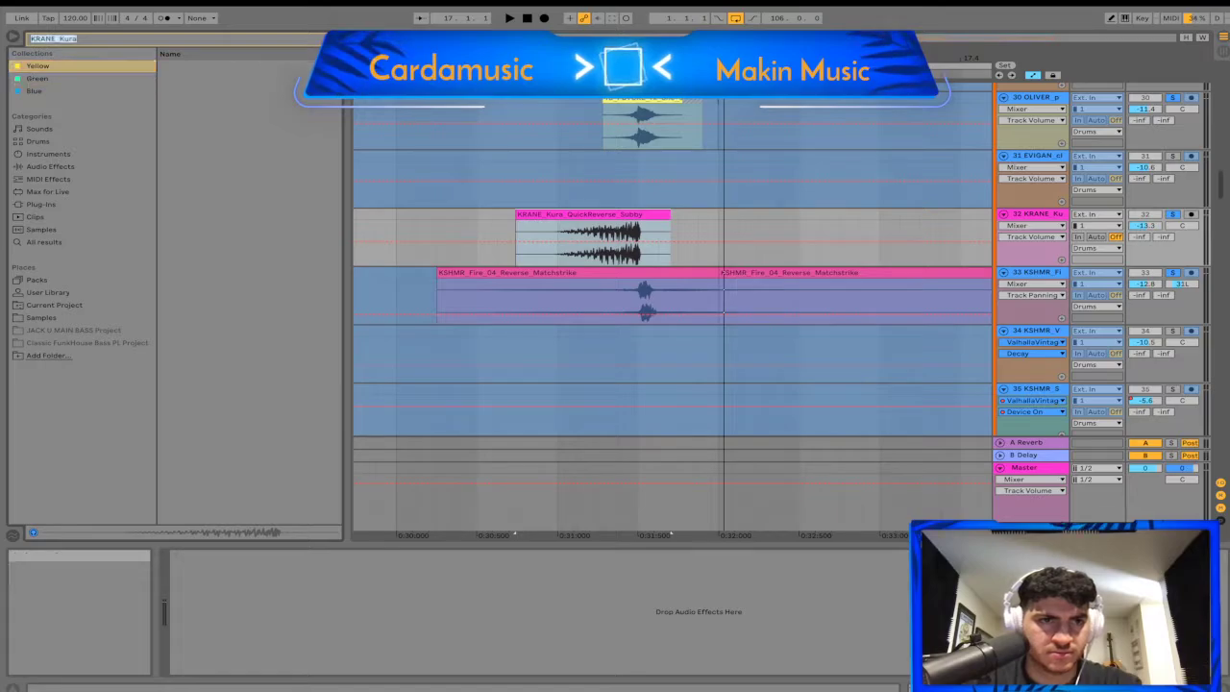
pyautogui.click(57, 38)
pyautogui.press('BackSpace')
pyautogui.click(37, 78)
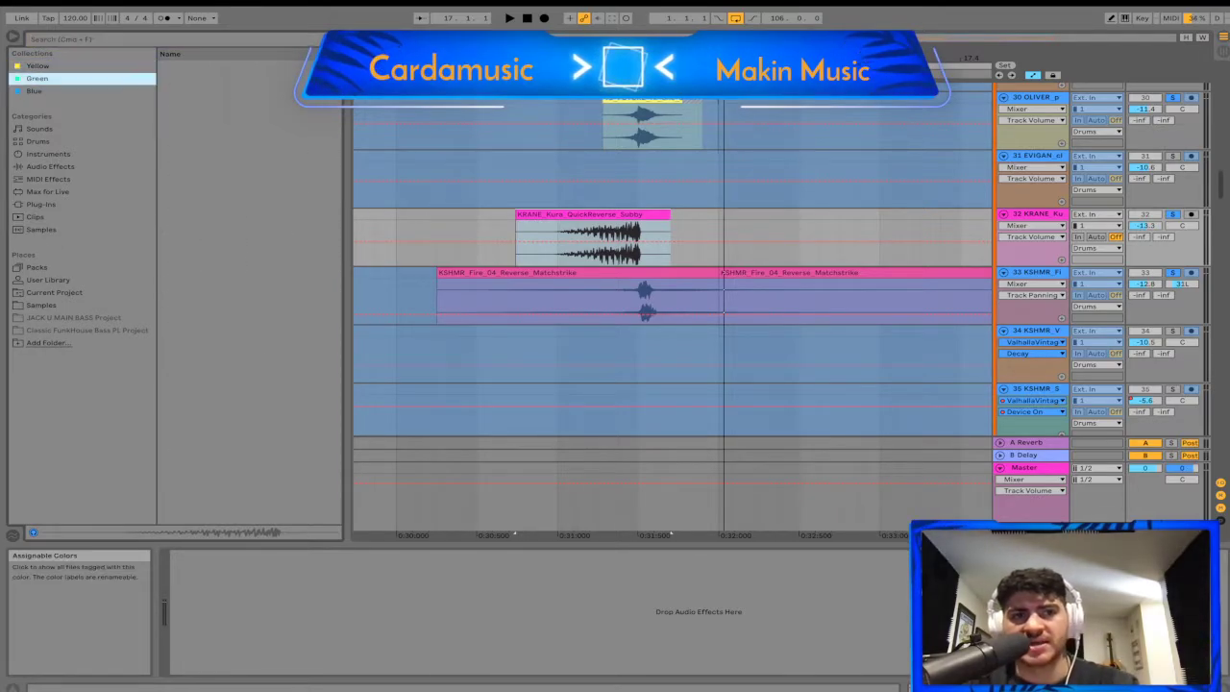
pyautogui.click(34, 91)
pyautogui.click(37, 78)
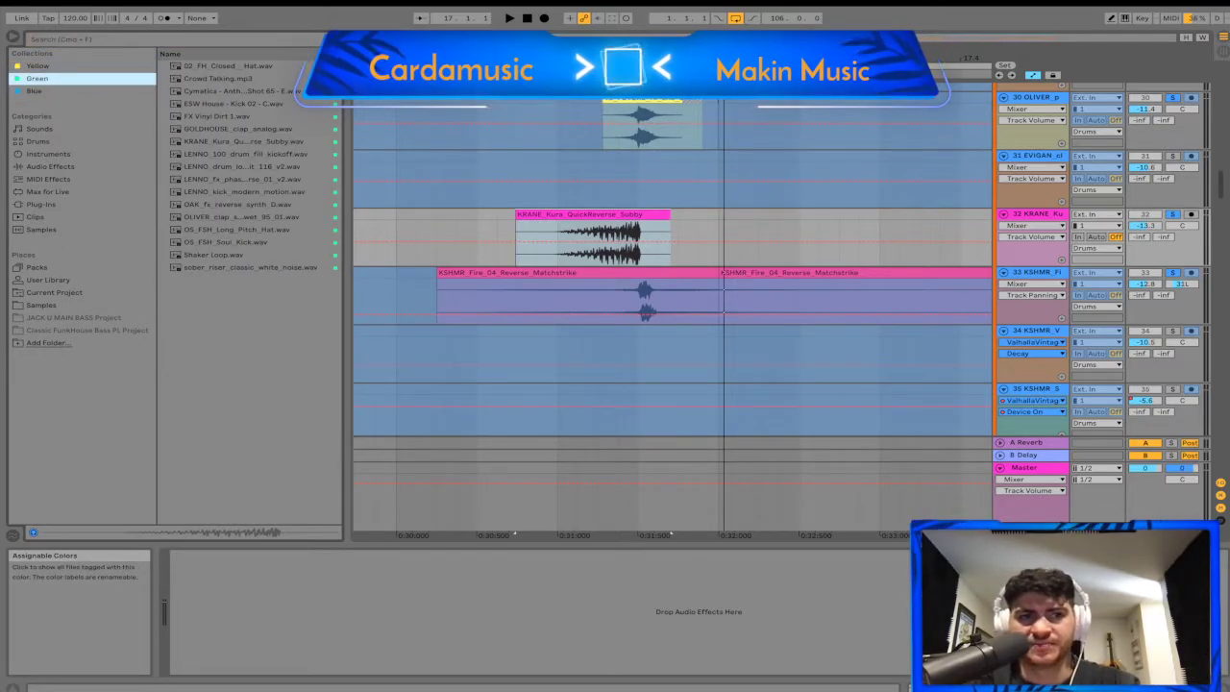
# - Compare the Green samples with the plug-ins in the Yellow collection and the instruments in the Blue collection
pyautogui.click(38, 66)
pyautogui.click(38, 79)
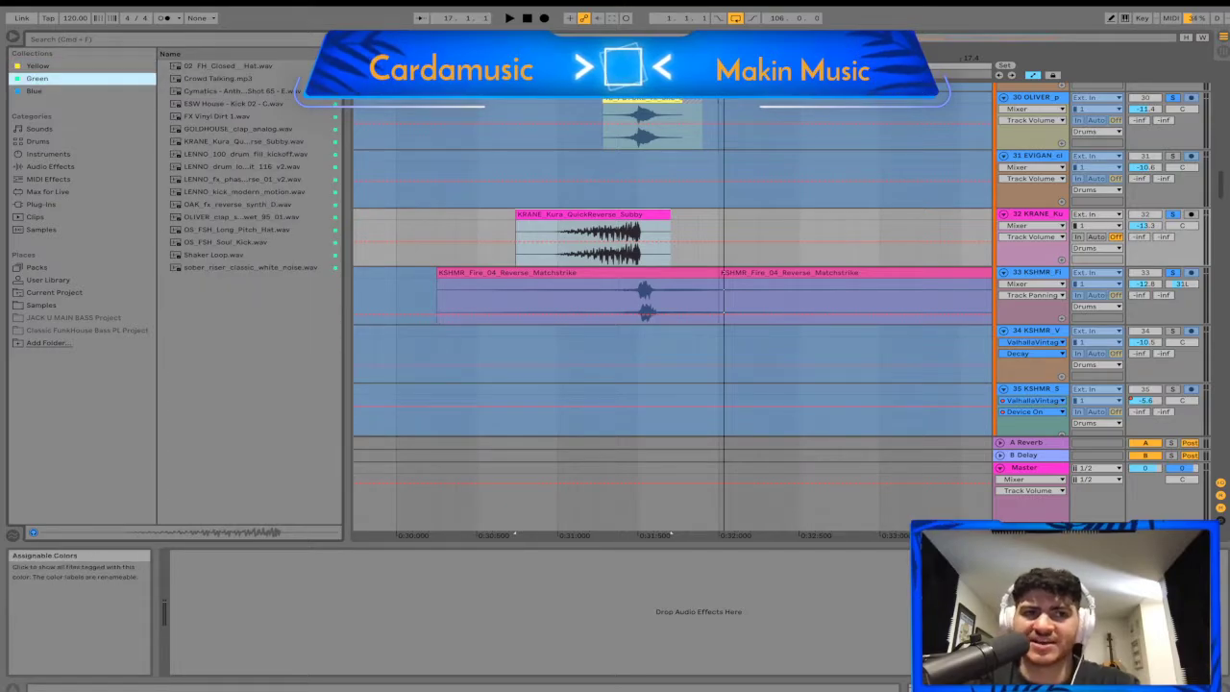
pyautogui.click(38, 66)
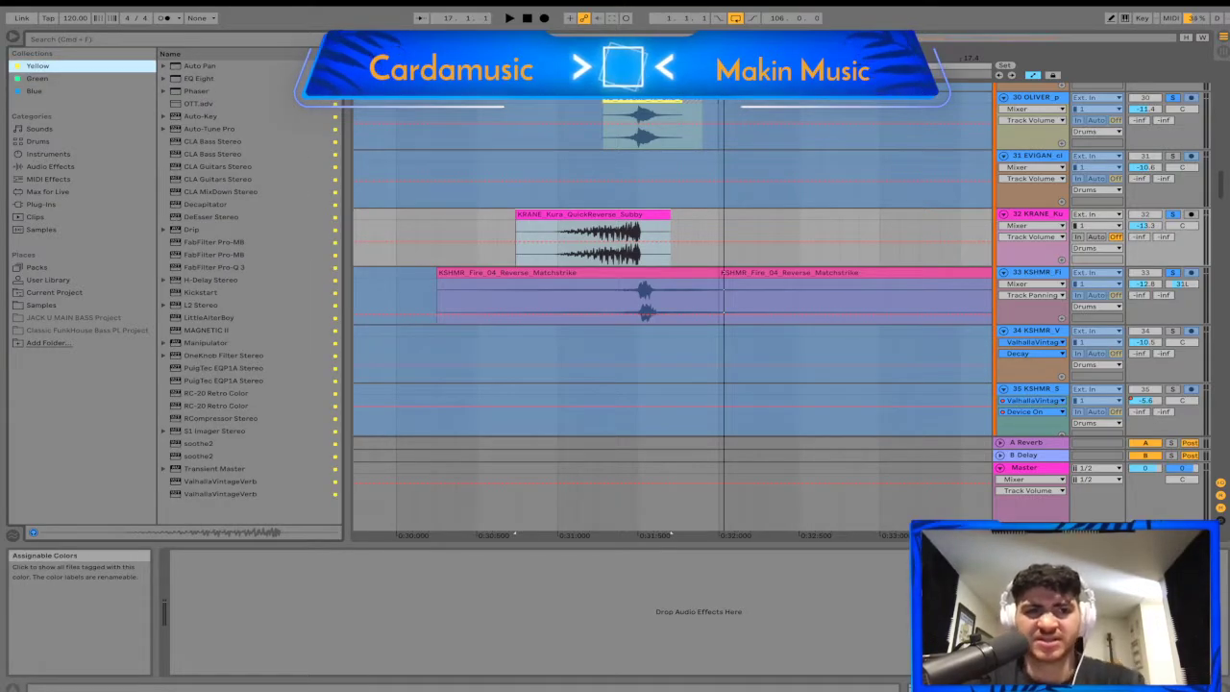
pyautogui.click(34, 92)
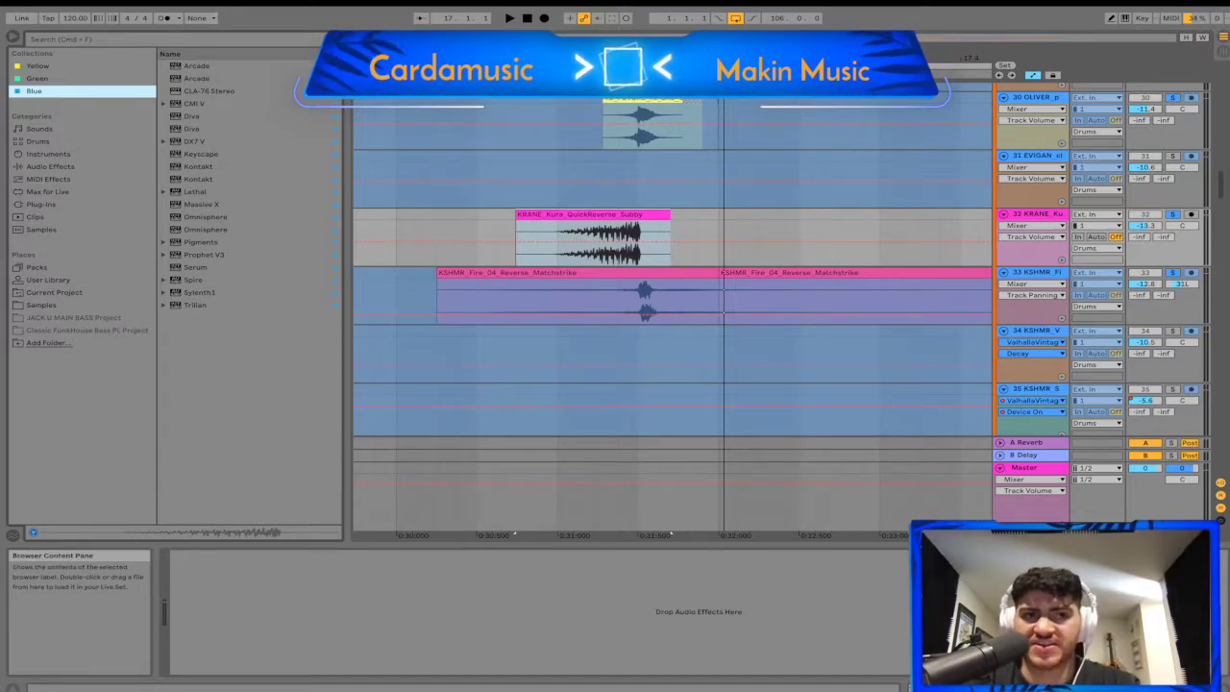
# - Play the reverse samples in the drum tracks from position 16.3.1 to hear the transition
pyautogui.moveTo(656, 535); pyautogui.dragTo(652, 533)
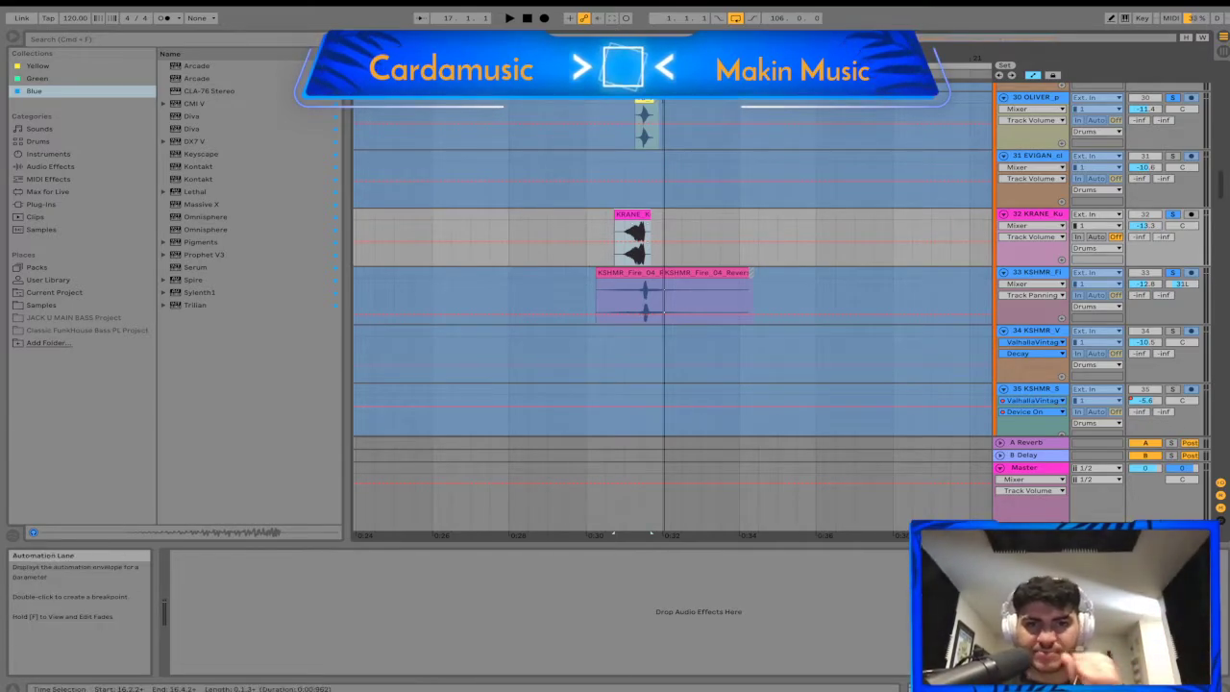
pyautogui.click(624, 182)
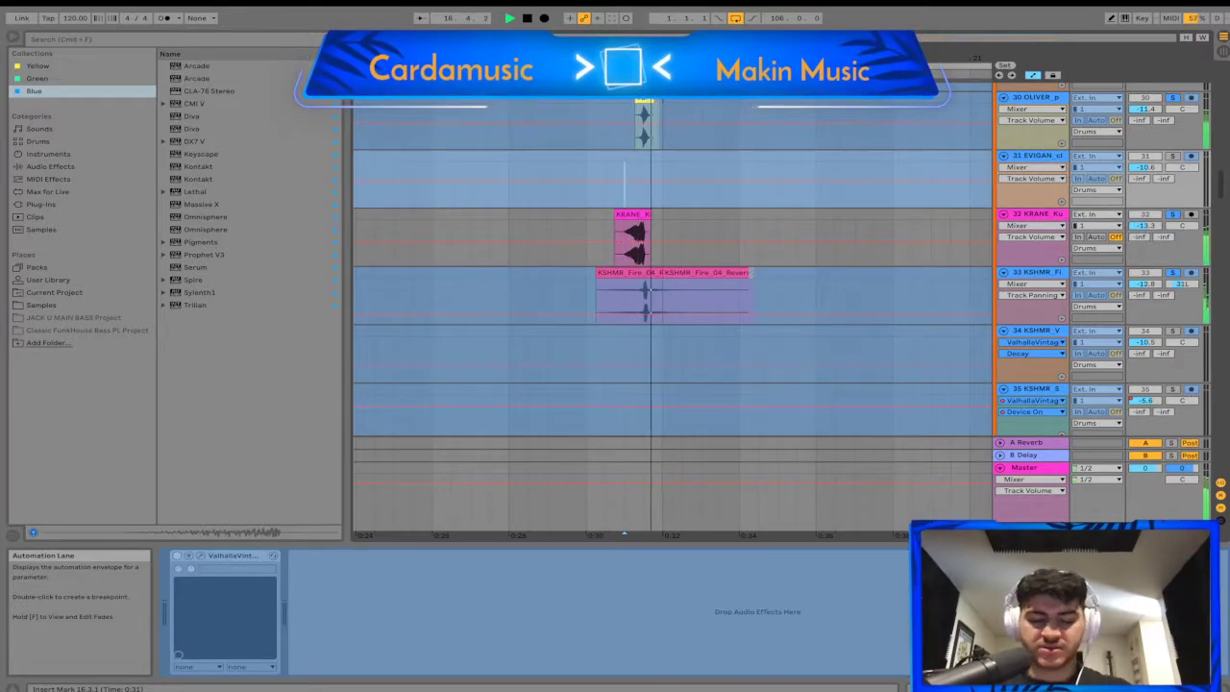
pyautogui.scroll(-2, 623, 183)
pyautogui.hscroll(1, 624, 183)
pyautogui.press('space')
# - Play the arrangement from bar 13 while reviewing the drum, bass, pad, atmosphere and guitar tracks
pyautogui.scroll(4, 624, 182)
pyautogui.scroll(5, 673, 317)
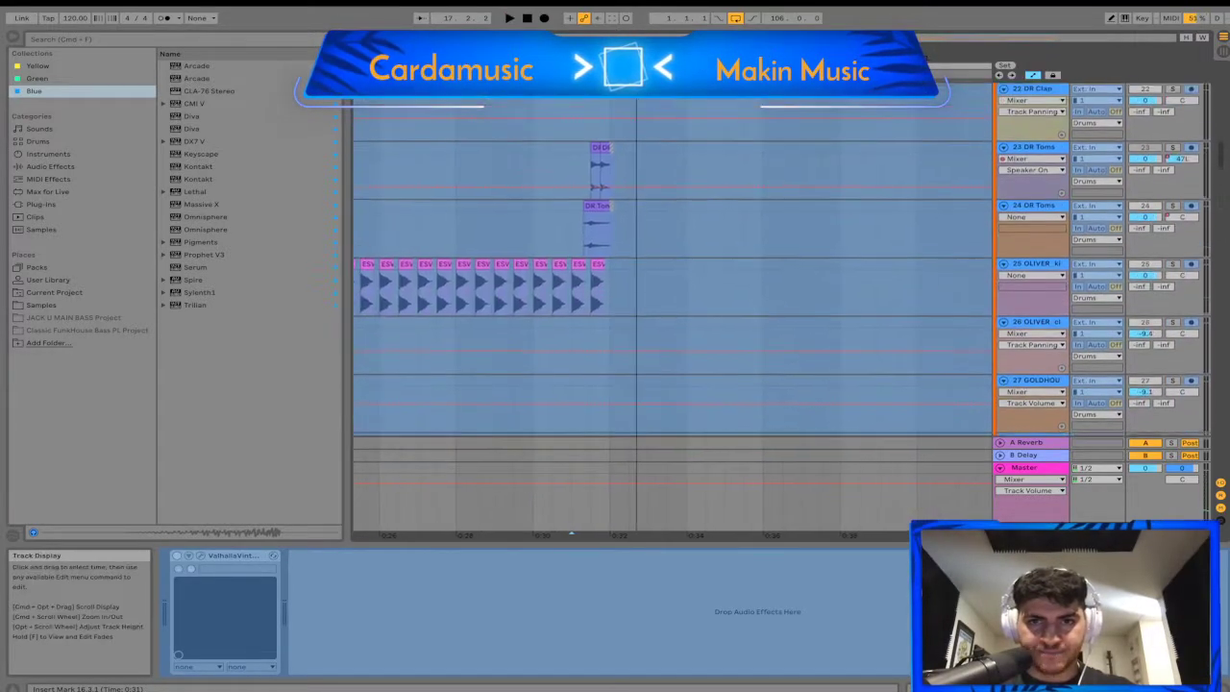
pyautogui.scroll(-5, 759, 231)
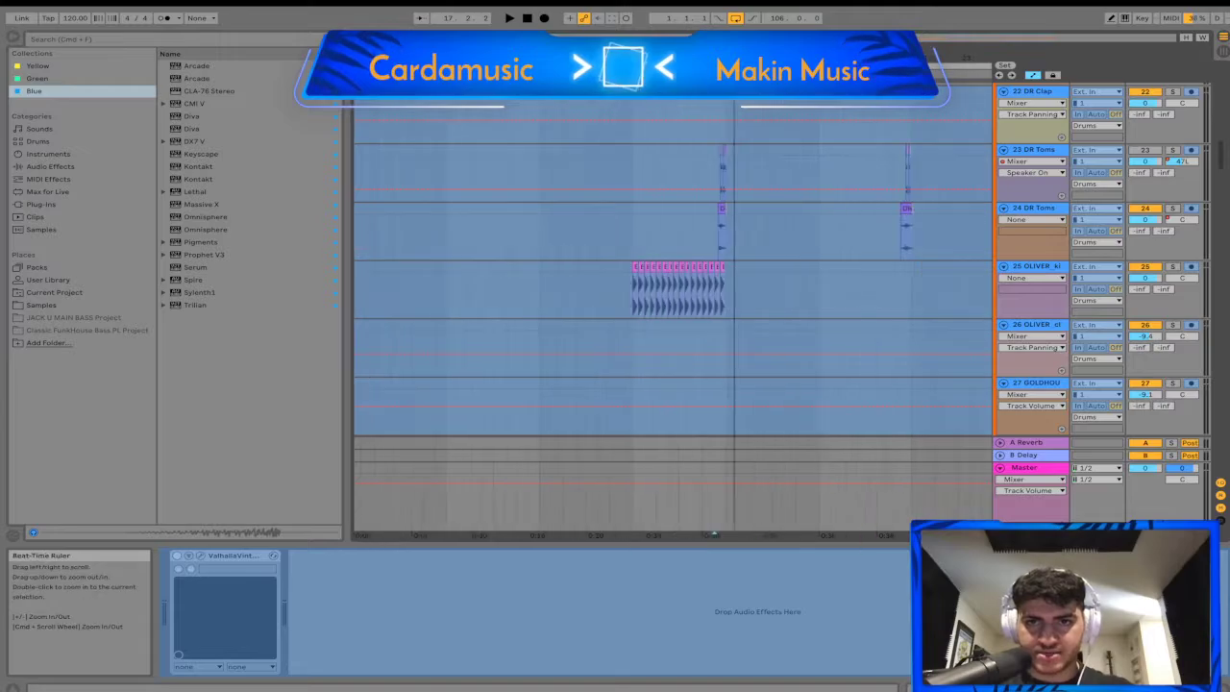
pyautogui.click(533, 233)
pyautogui.press('space')
pyautogui.scroll(-15, 672, 289)
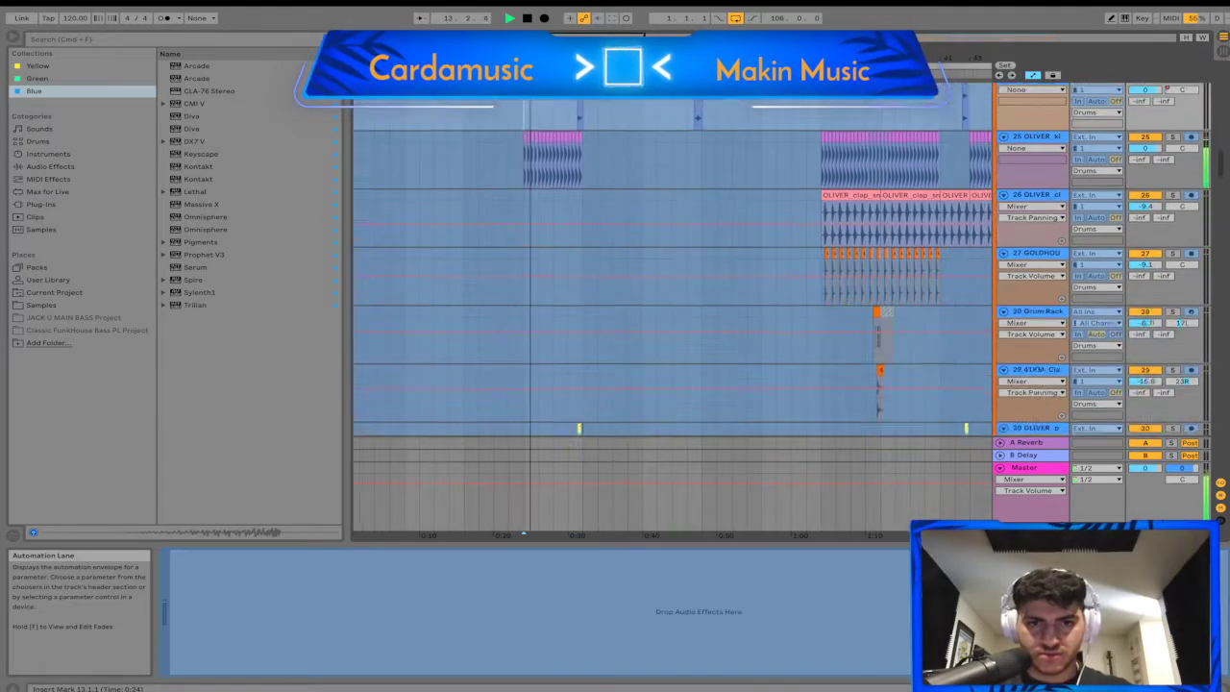
pyautogui.scroll(16, 673, 289)
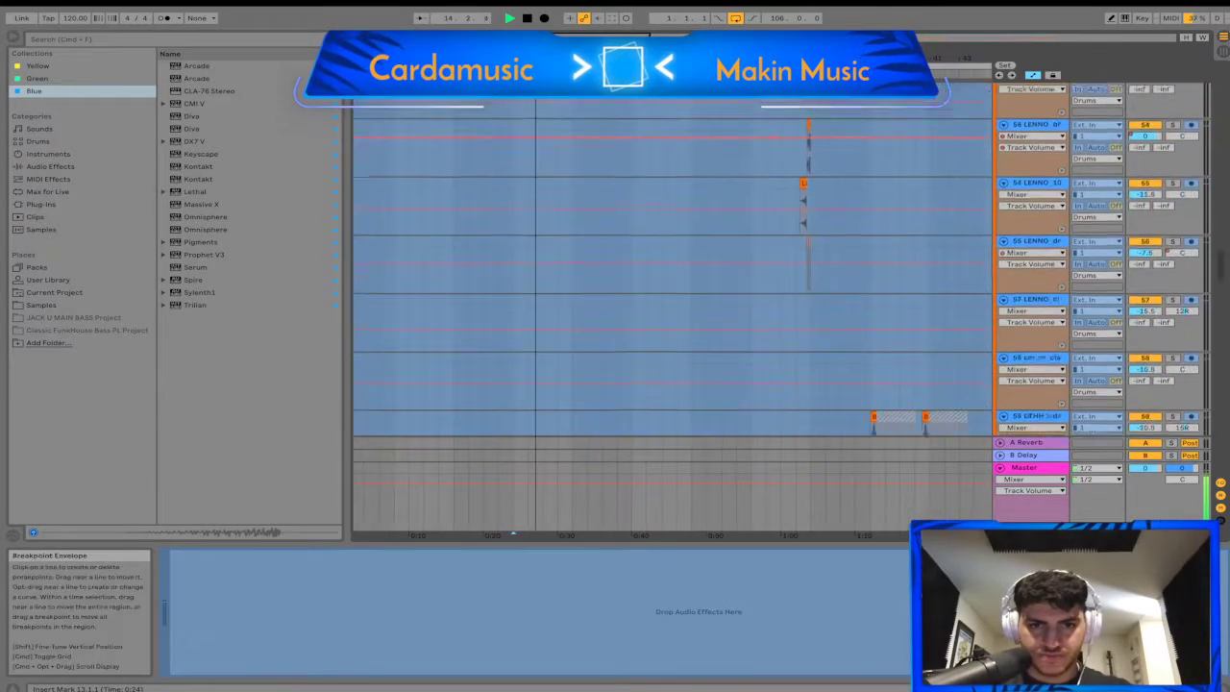
pyautogui.scroll(-10, 672, 289)
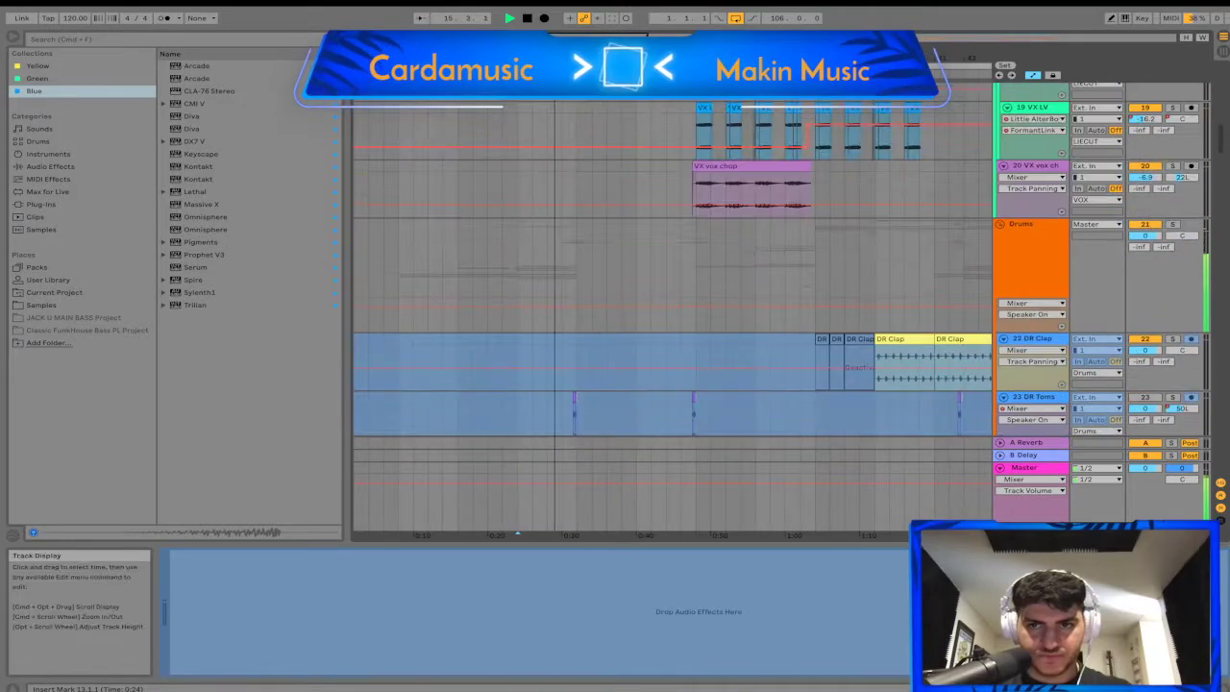
pyautogui.scroll(-8, 672, 289)
pyautogui.scroll(-10, 673, 289)
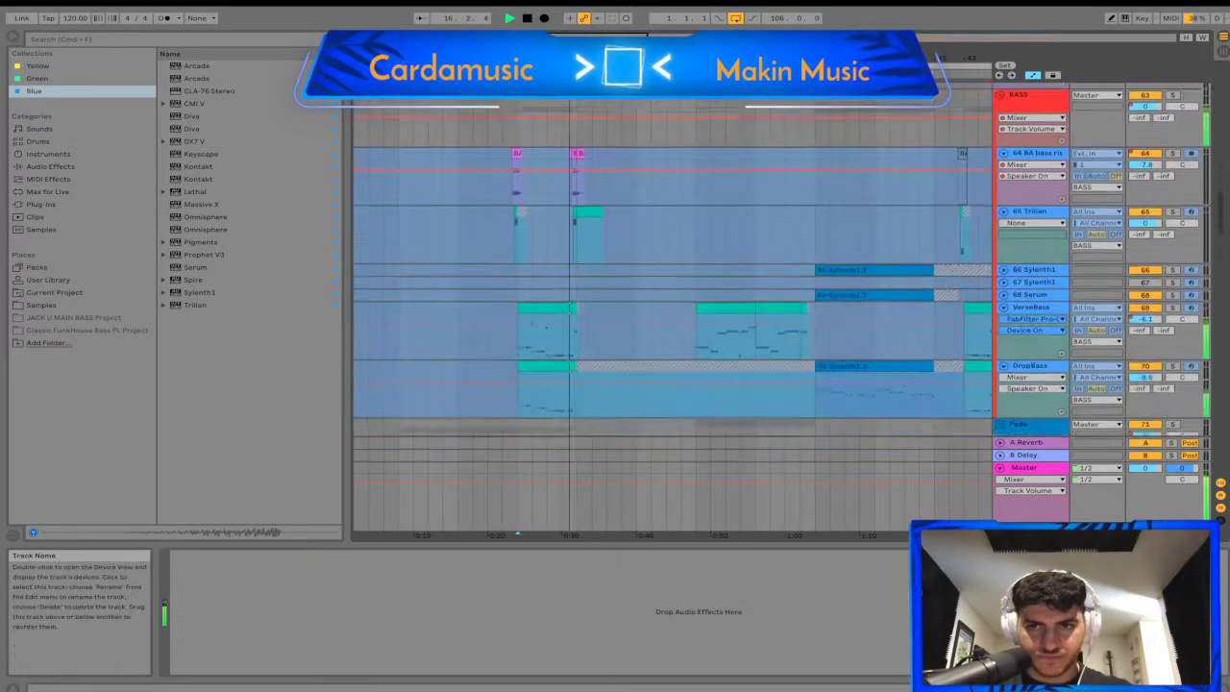
pyautogui.scroll(-12, 673, 289)
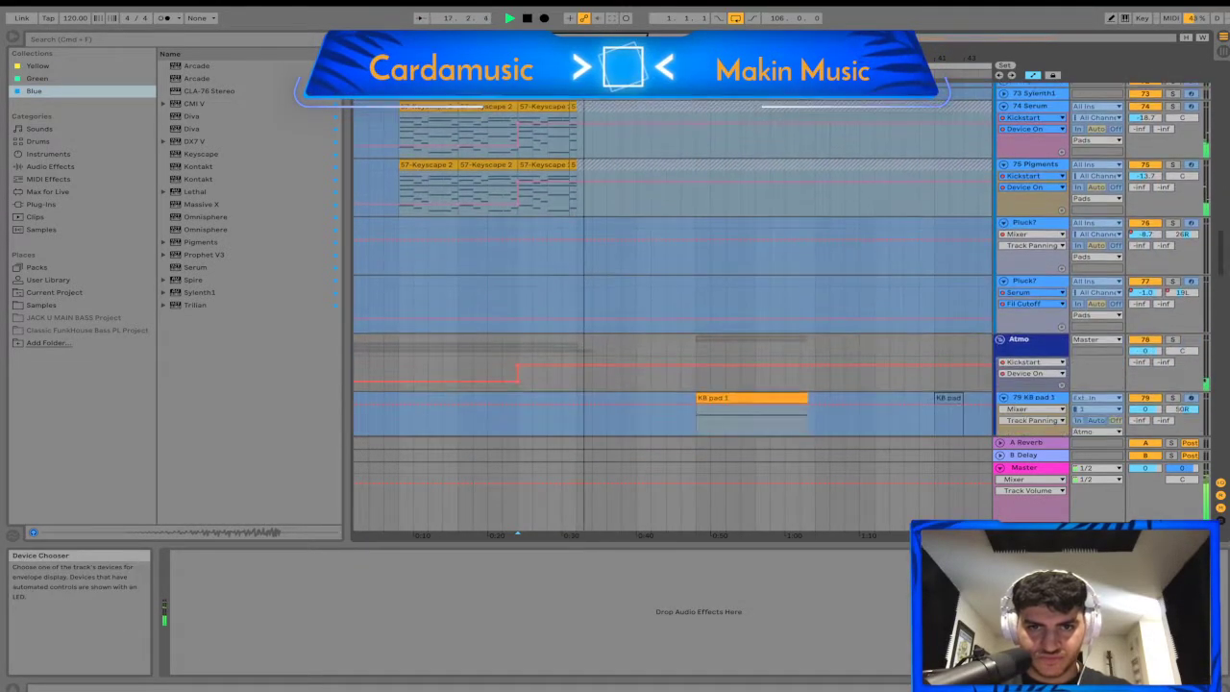
pyautogui.scroll(-5, 673, 289)
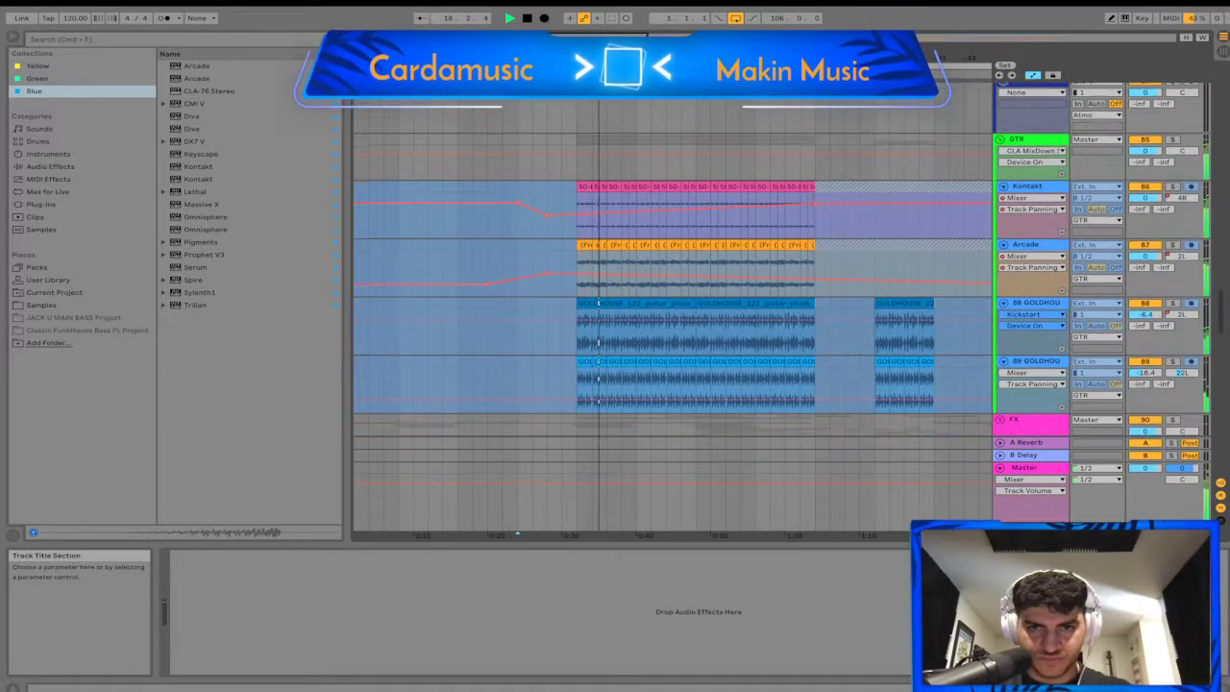
pyautogui.scroll(-2, 673, 289)
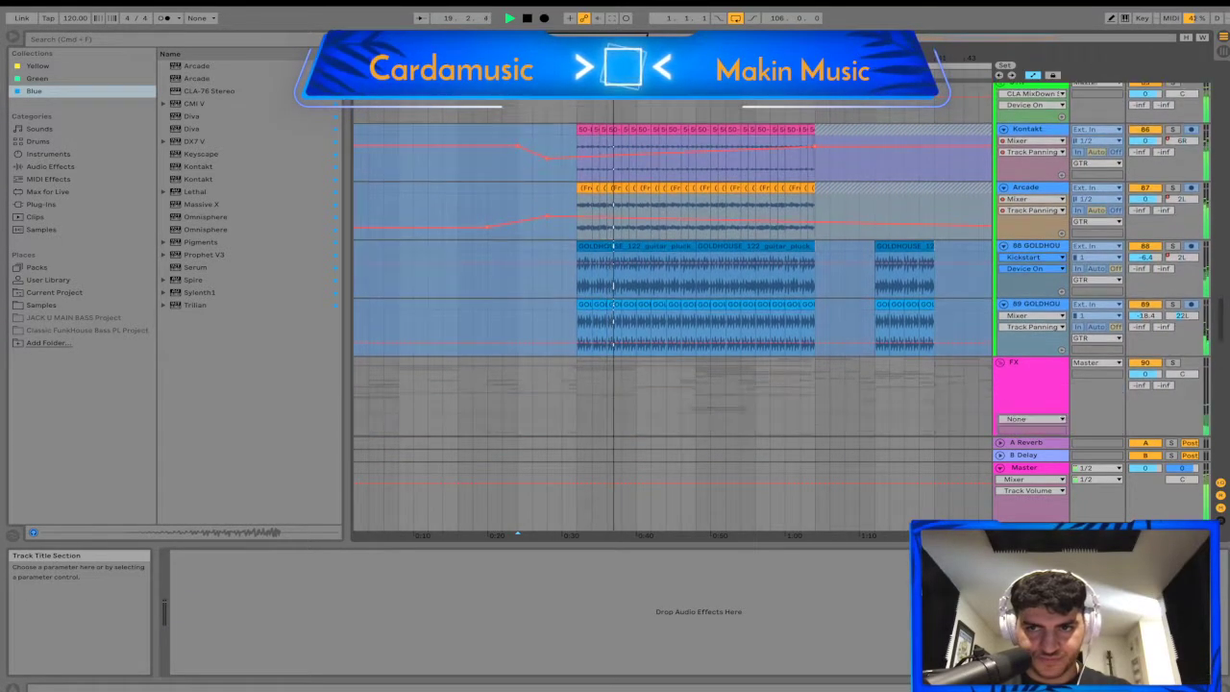
# - Solo the GTR group and listen to its guitar section
pyautogui.scroll(3, 673, 288)
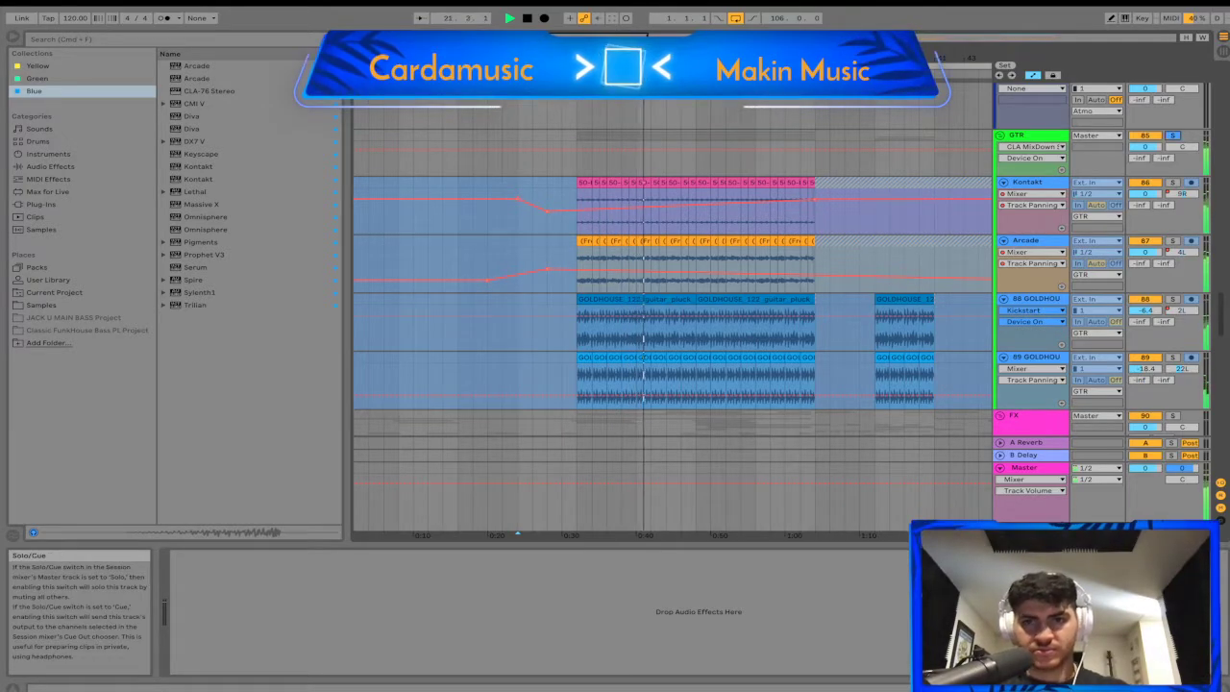
pyautogui.moveTo(697, 59); pyautogui.dragTo(667, 89)
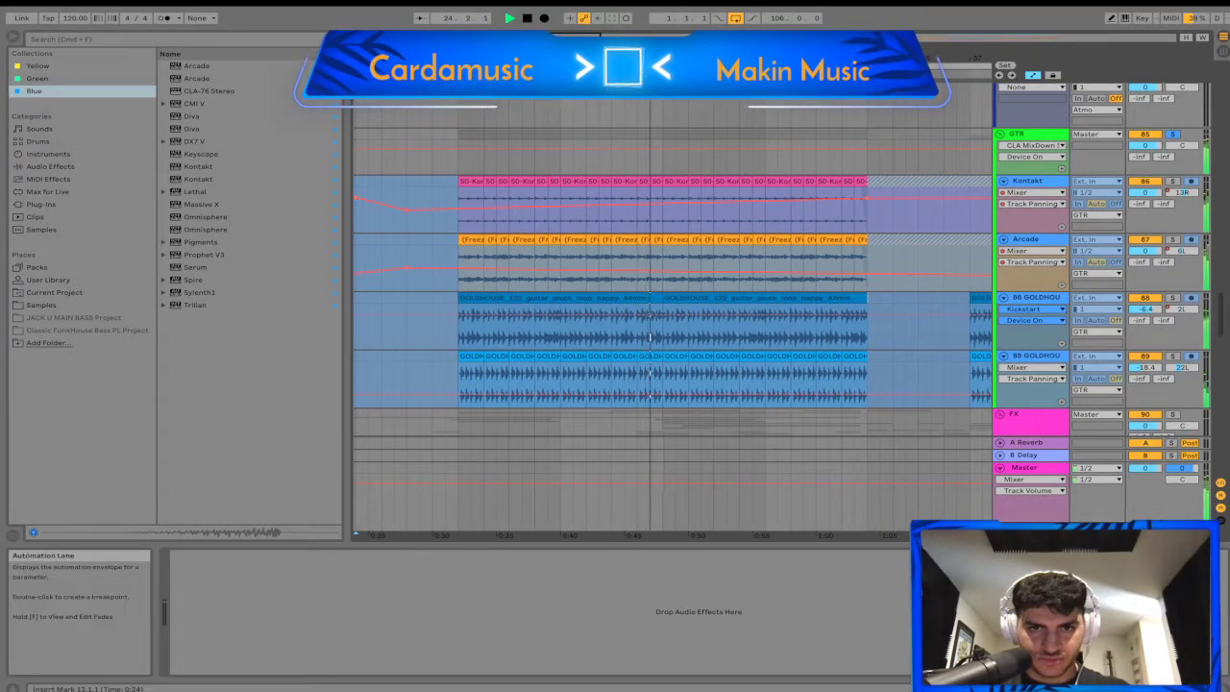
pyautogui.scroll(-1, 711, 272)
pyautogui.scroll(1, 712, 272)
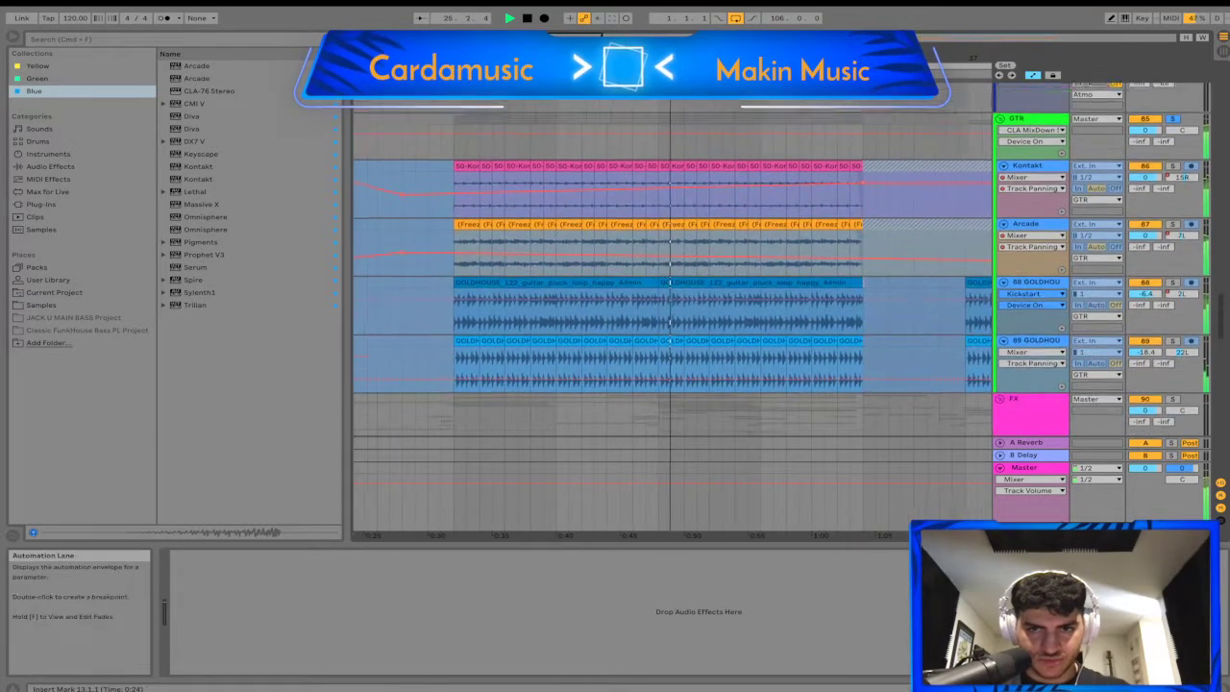
pyautogui.hscroll(1, 711, 270)
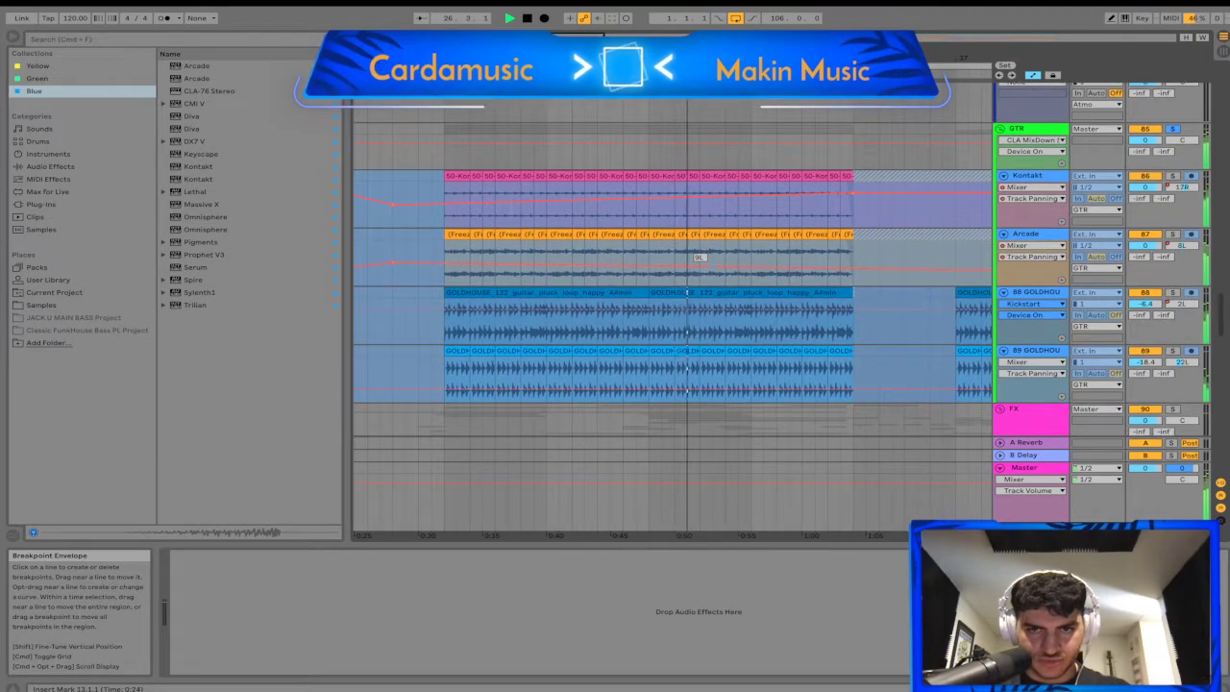
pyautogui.press('space')
# - Set the playback start to bar 17 and inspect the device chains of the Kontakt and Arcade tracks
pyautogui.click(432, 152)
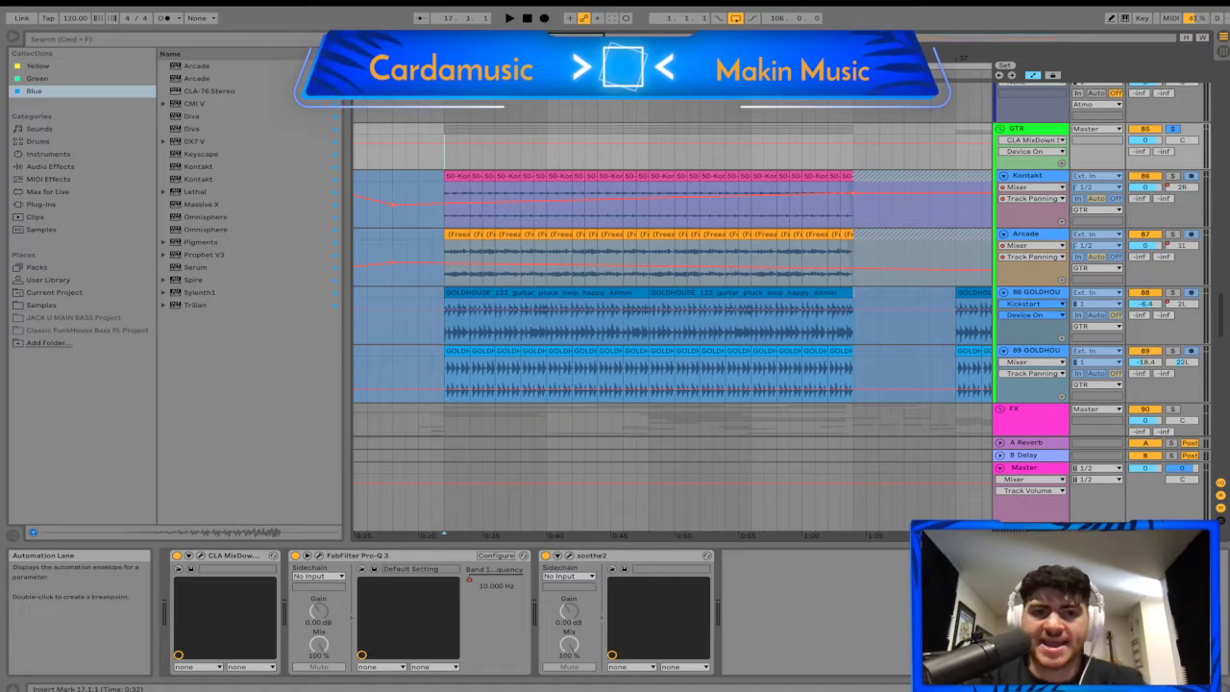
pyautogui.click(1027, 176)
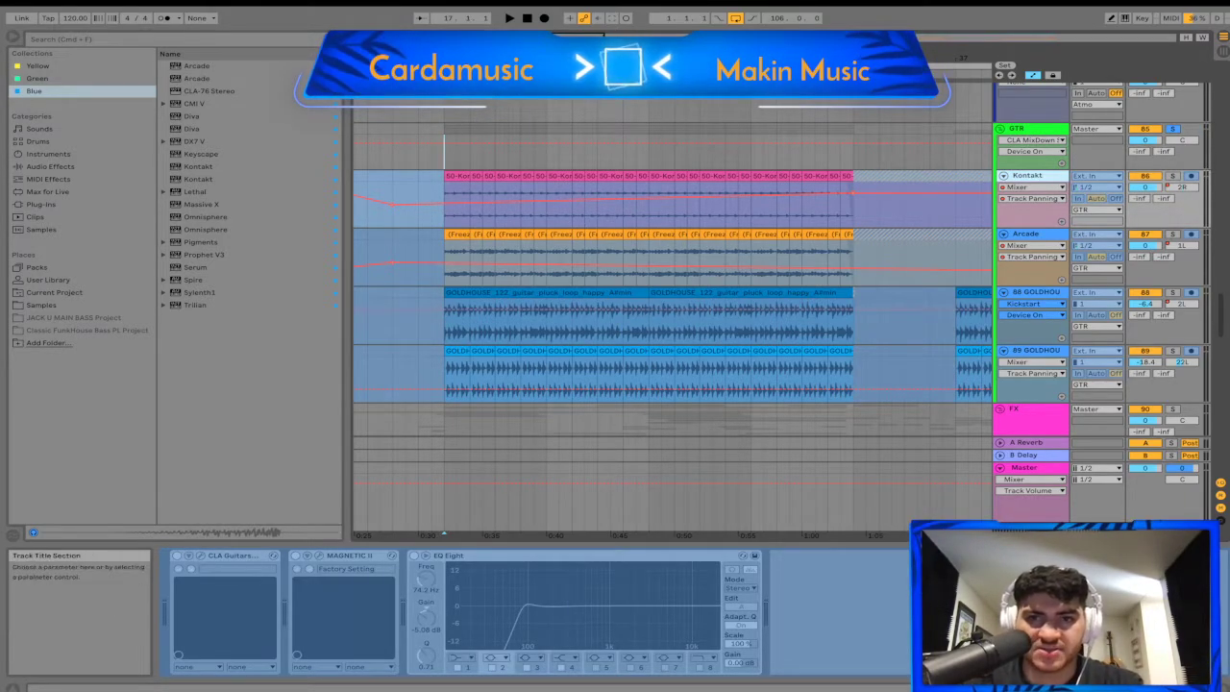
pyautogui.click(1026, 235)
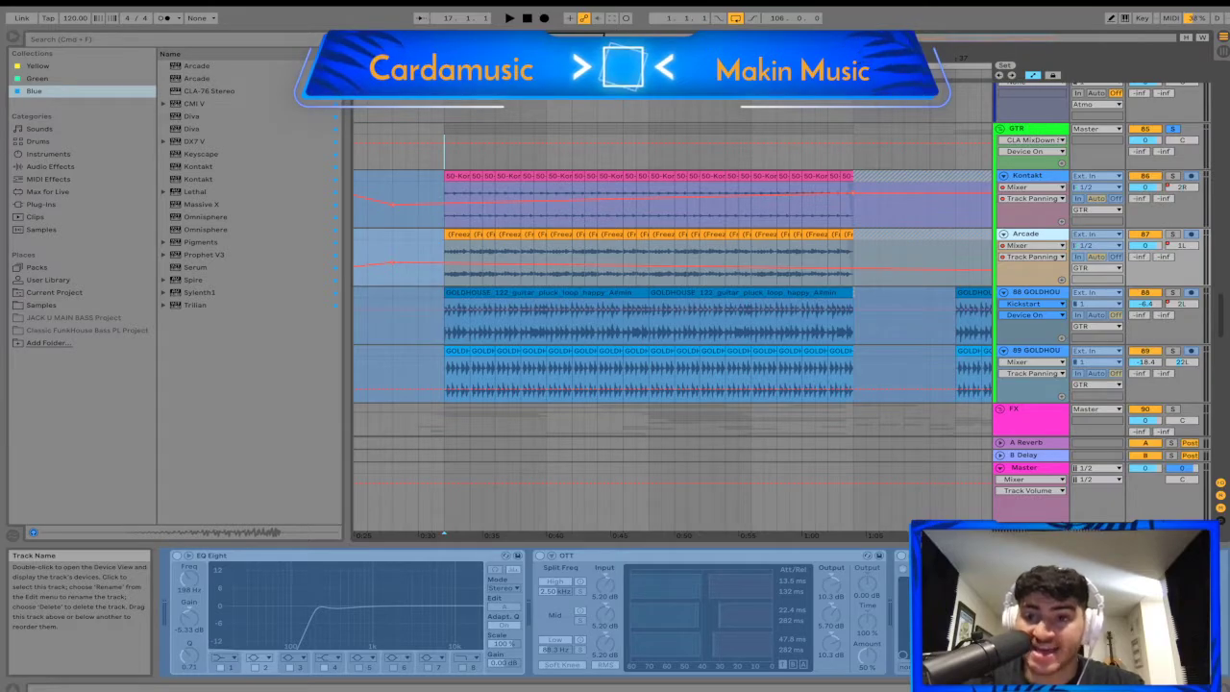
# - Solo the Arcade track and listen to it from bar 17
pyautogui.click(1172, 235)
pyautogui.press('space')
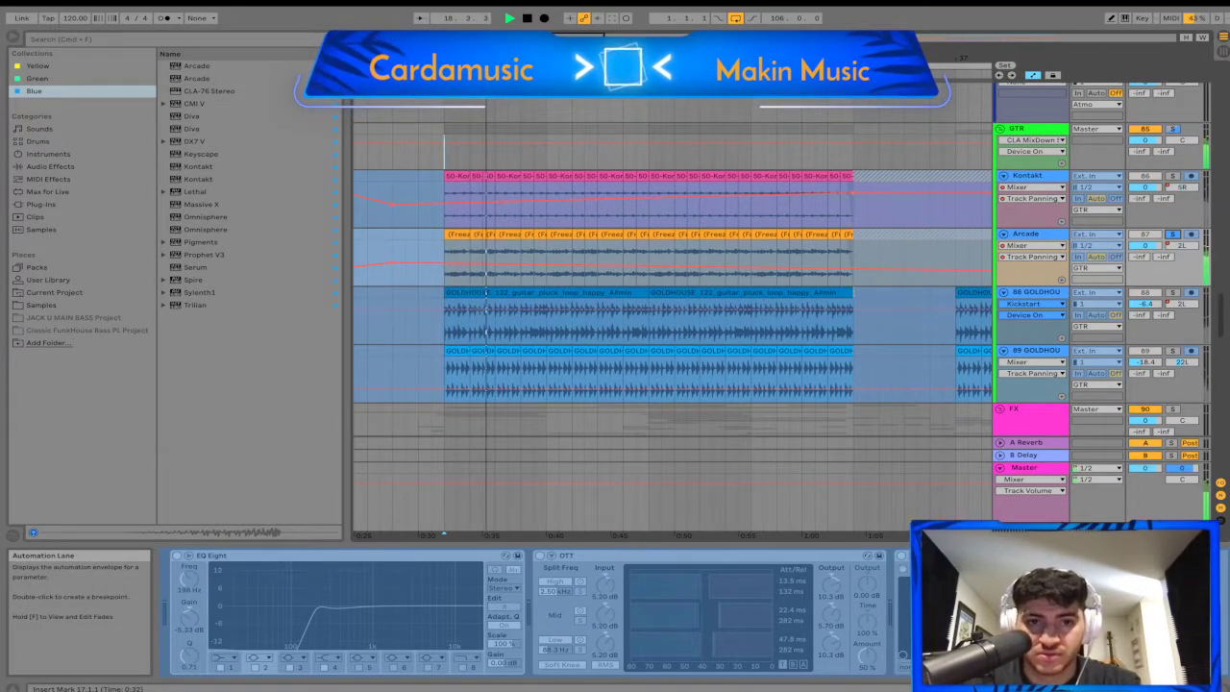
pyautogui.moveTo(472, 59); pyautogui.dragTo(472, 133)
pyautogui.press('space')
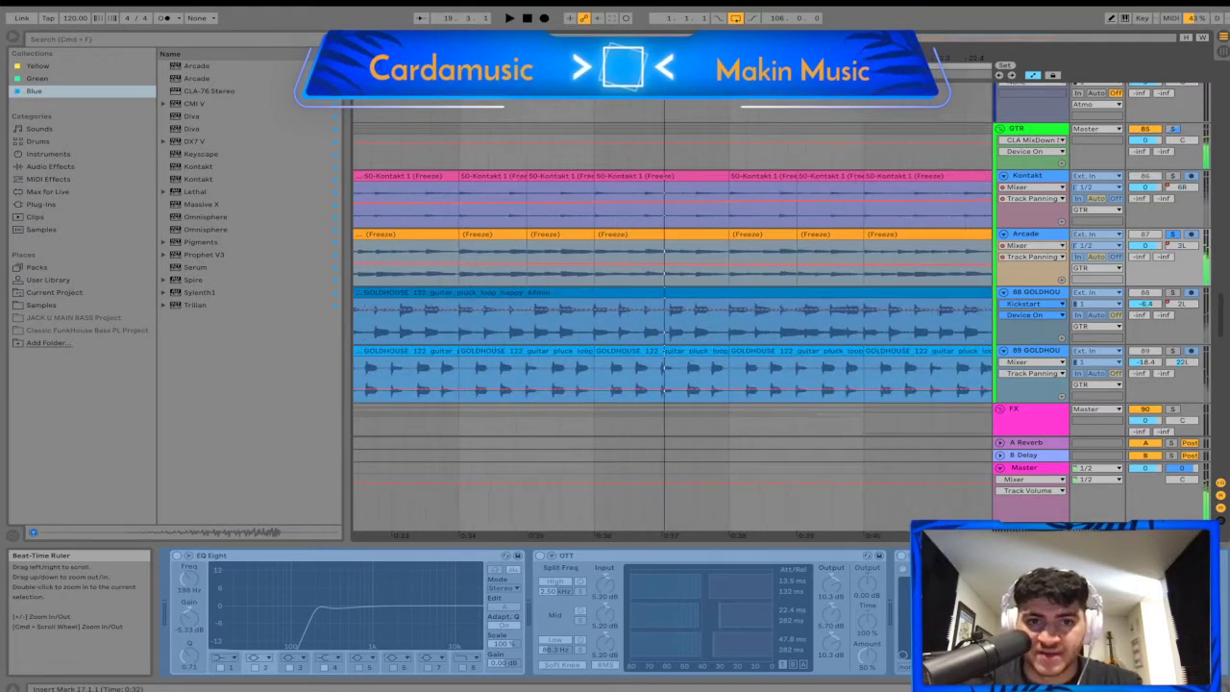
# - Inspect the sample and transpose settings of the frozen Arcade clips at 18.1 and 18.3
pyautogui.doubleClick(492, 235)
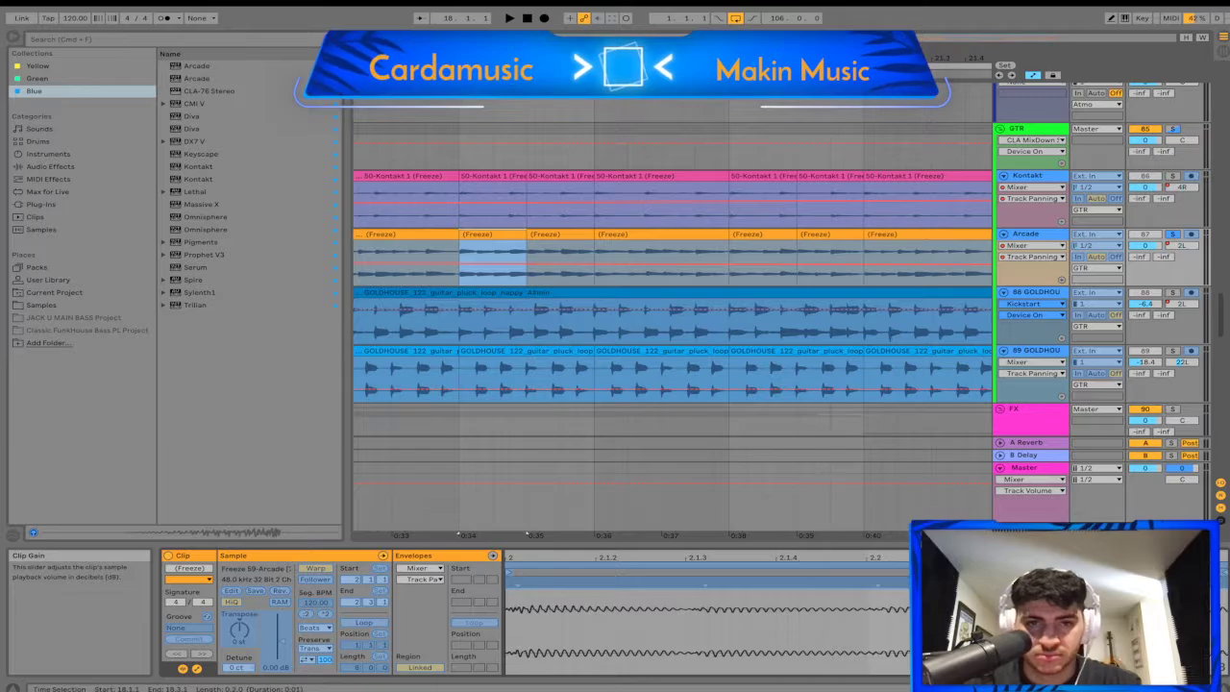
pyautogui.click(559, 235)
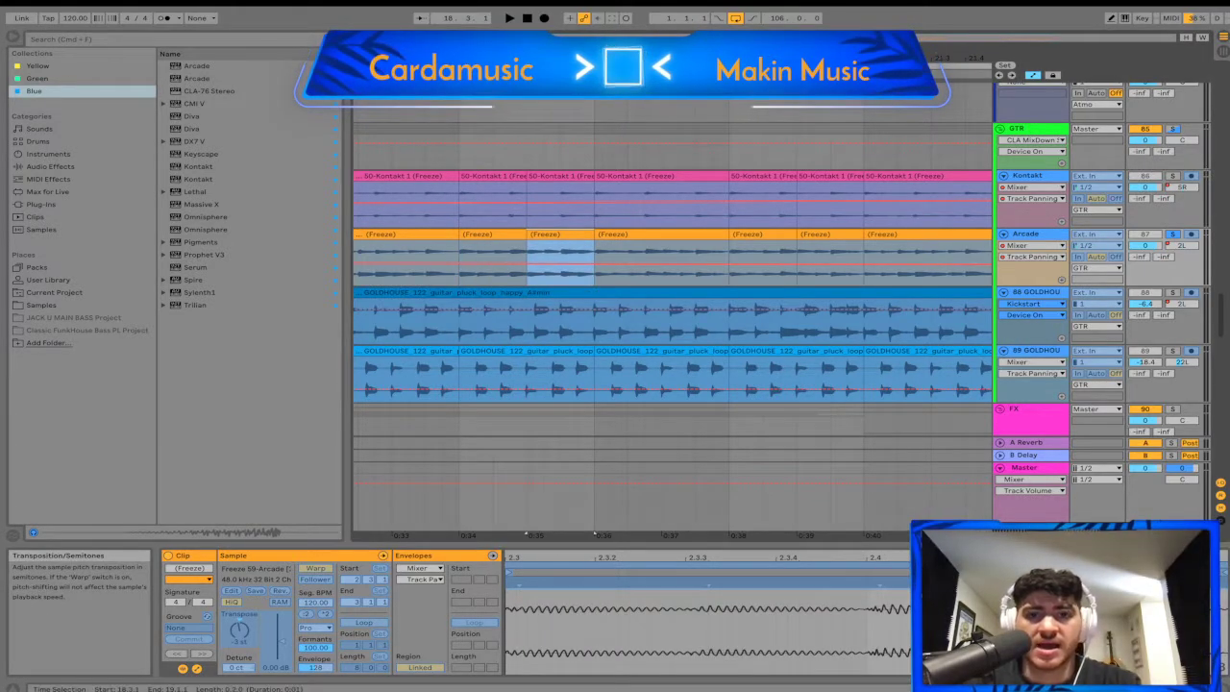
# - Solo the GOLDHOUSE guitar pluck layer below the Arcade track and listen to it from 18.3
pyautogui.moveTo(628, 59); pyautogui.dragTo(627, 12)
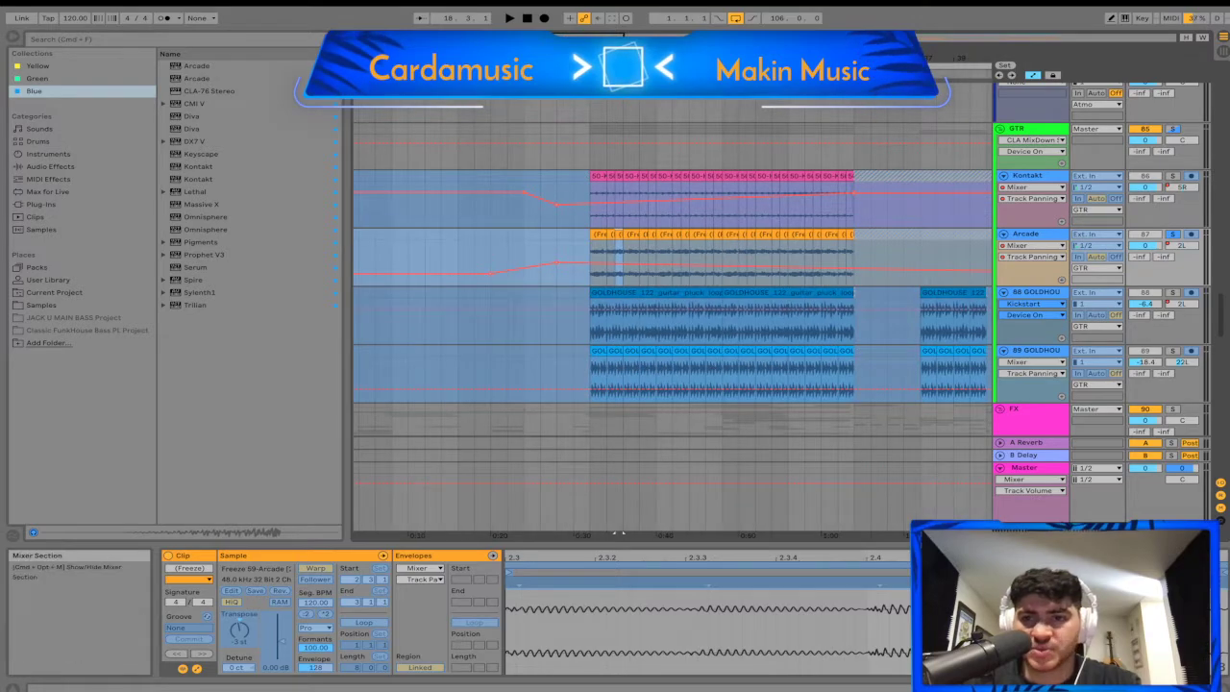
pyautogui.scroll(-2, 1173, 288)
pyautogui.click(1173, 258)
pyautogui.press('space')
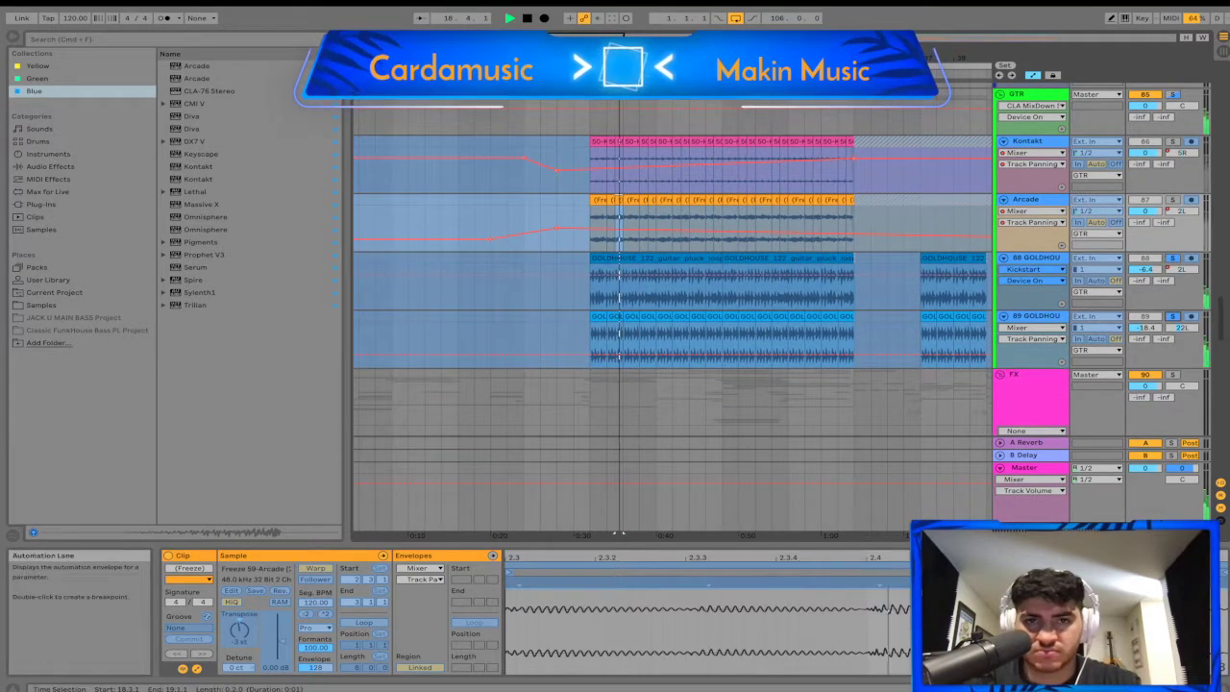
pyautogui.moveTo(638, 59)
pyautogui.mouseDown()
pyautogui.moveTo(637, 107)
pyautogui.moveTo(637, 76)
pyautogui.mouseUp()
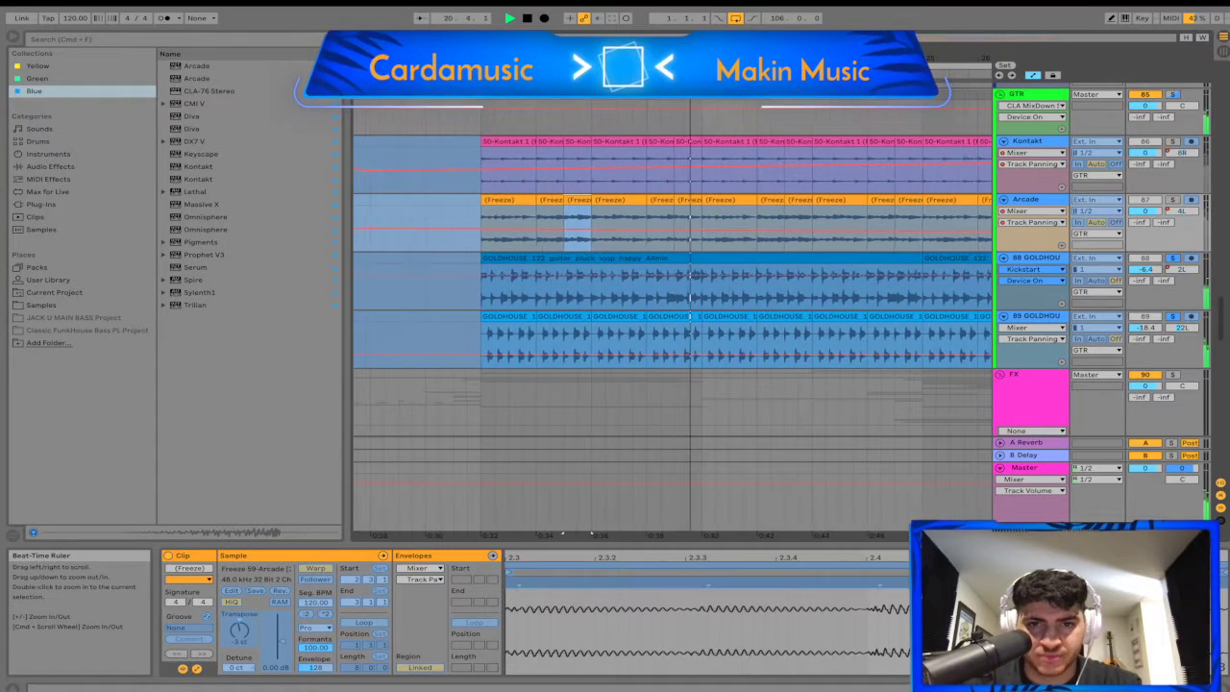
pyautogui.hscroll(3, 638, 231)
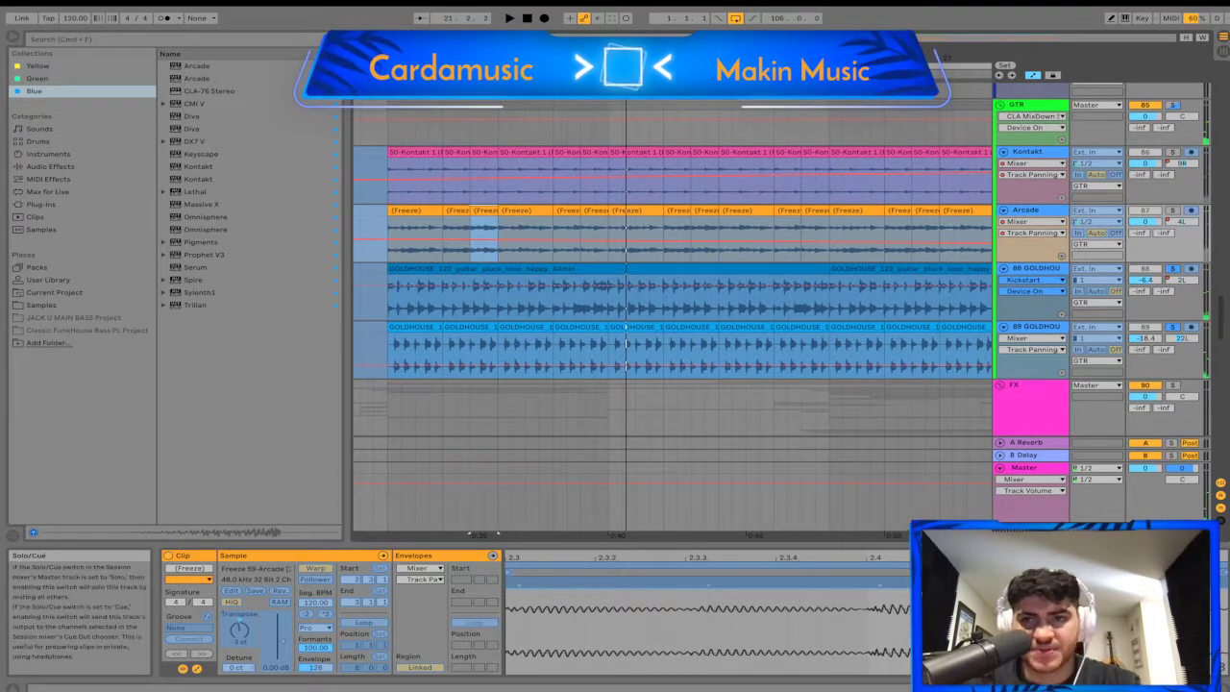
# - Listen to the Kontakt, Arcade and GOLDHOUSE guitar layers together from 18.3
pyautogui.press('space')
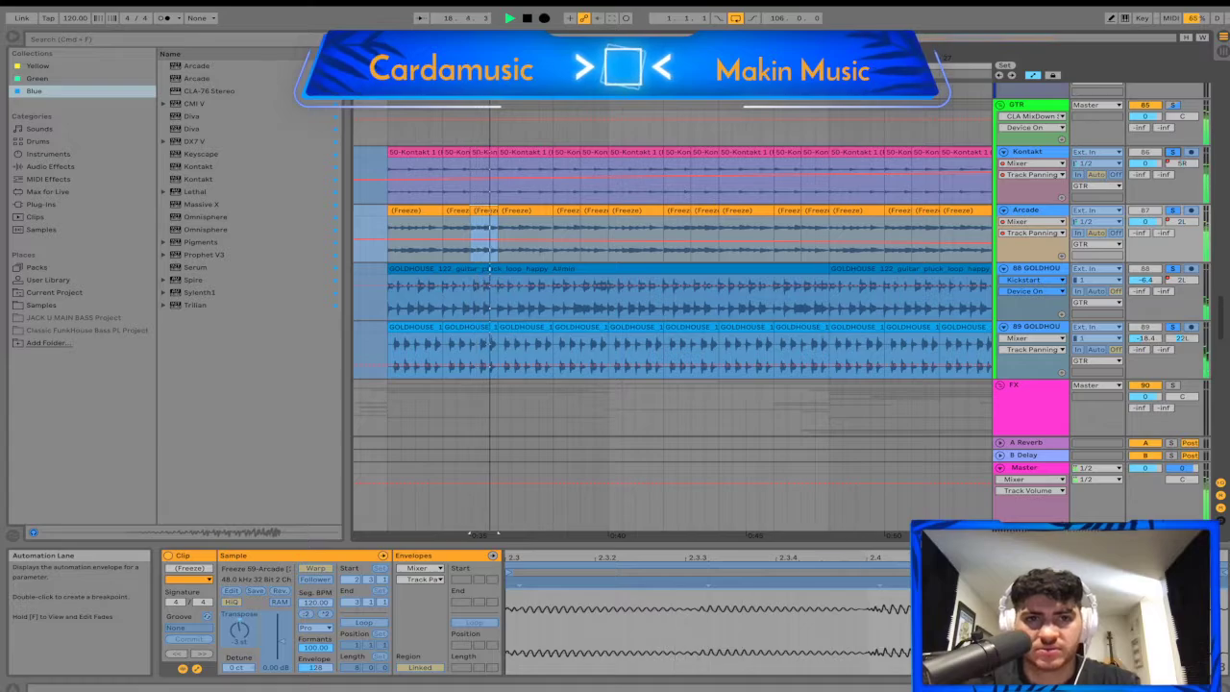
pyautogui.moveTo(515, 60); pyautogui.dragTo(514, 44)
pyautogui.moveTo(498, 533); pyautogui.dragTo(506, 533)
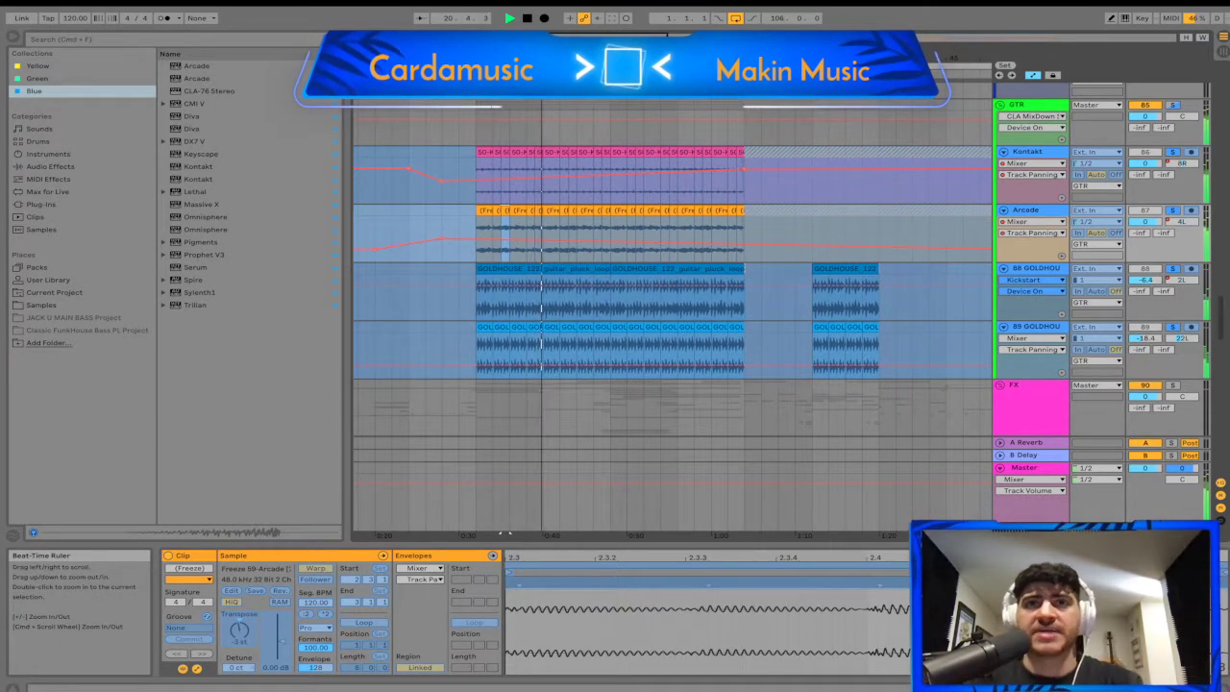
# - Solo the FX, BASS and Drums groups alongside the guitar group during playback
pyautogui.scroll(-5, 673, 317)
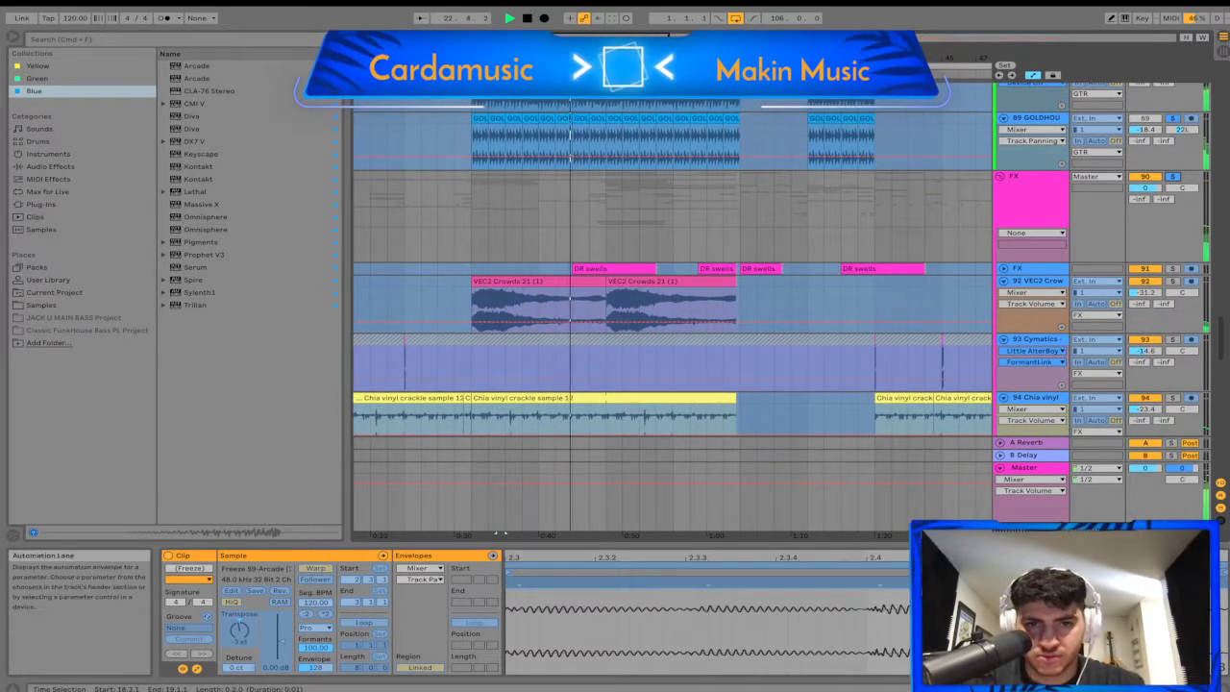
pyautogui.scroll(10, 499, 532)
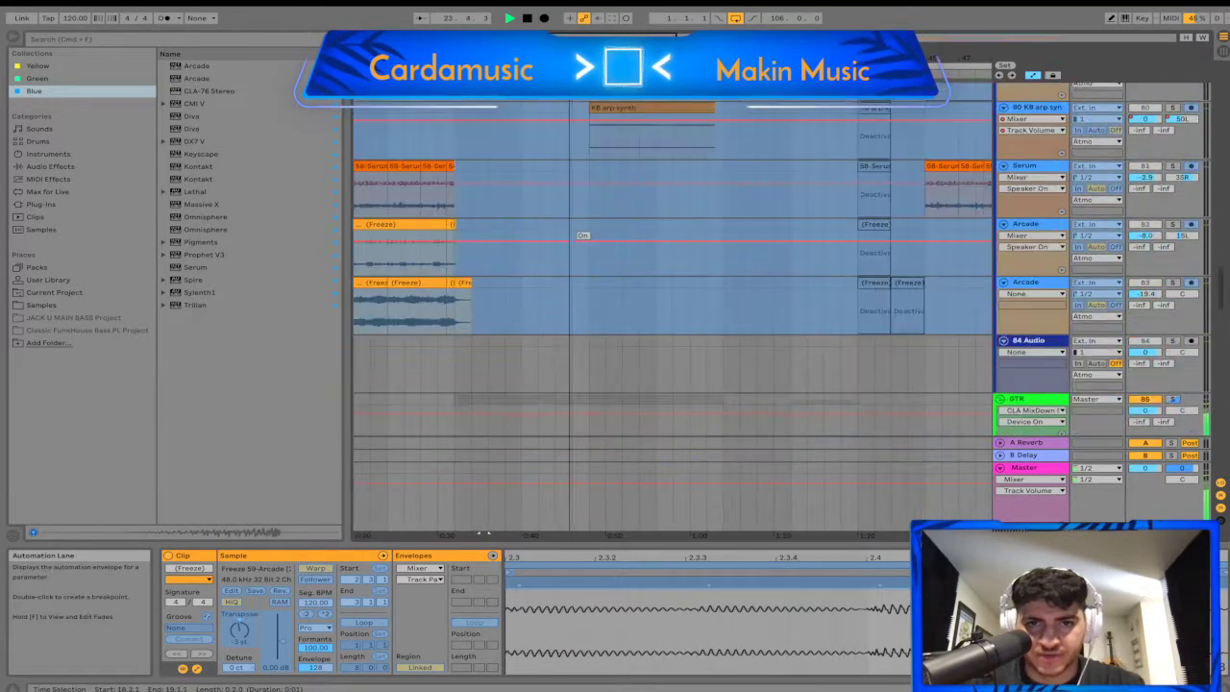
pyautogui.scroll(-8, 486, 530)
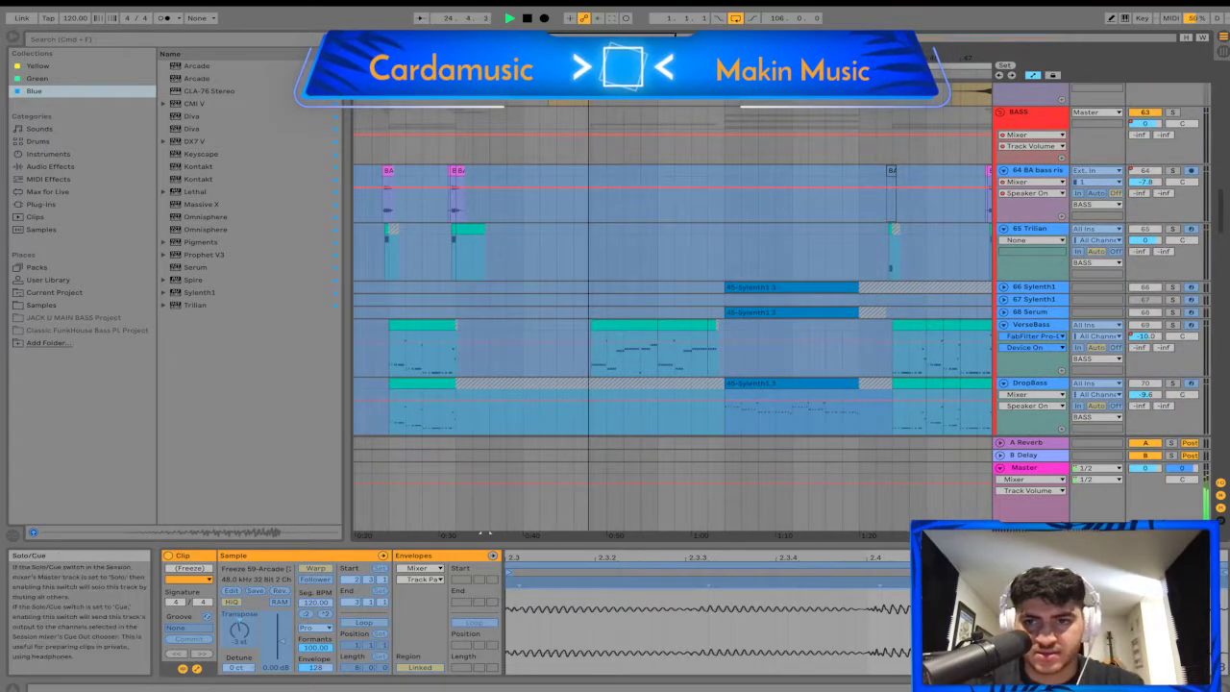
pyautogui.scroll(5, 485, 530)
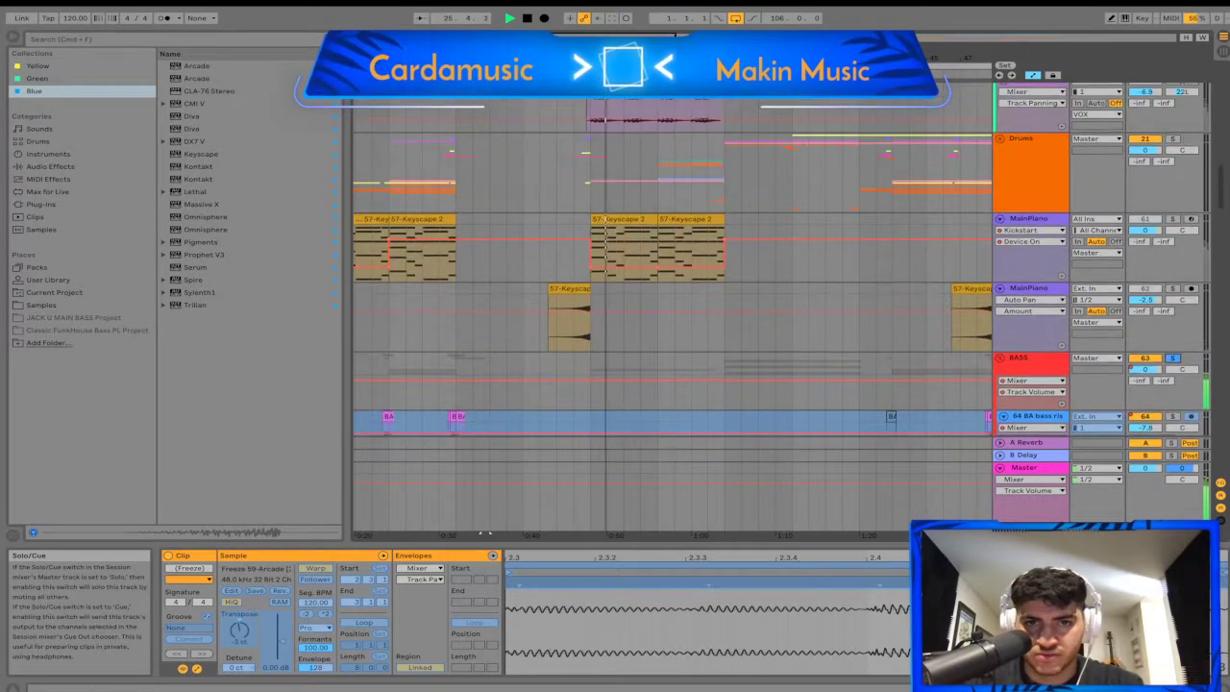
pyautogui.scroll(4, 485, 530)
pyautogui.scroll(-2, 485, 530)
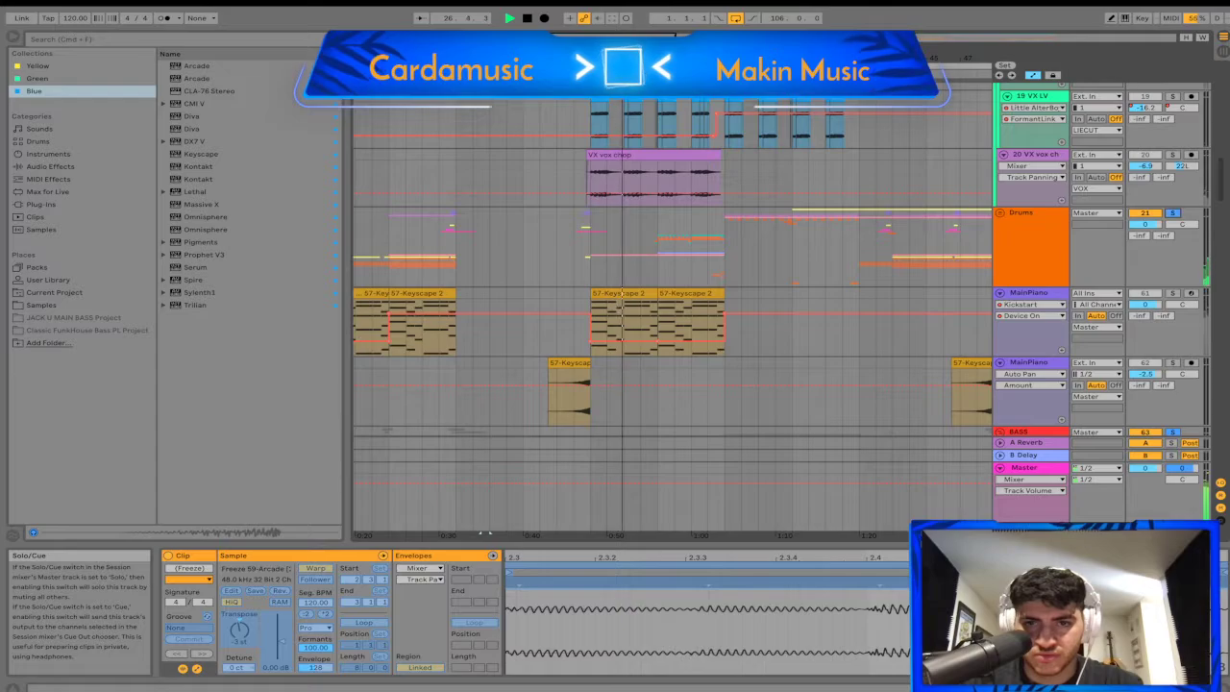
pyautogui.scroll(2, 486, 532)
pyautogui.scroll(-3, 485, 532)
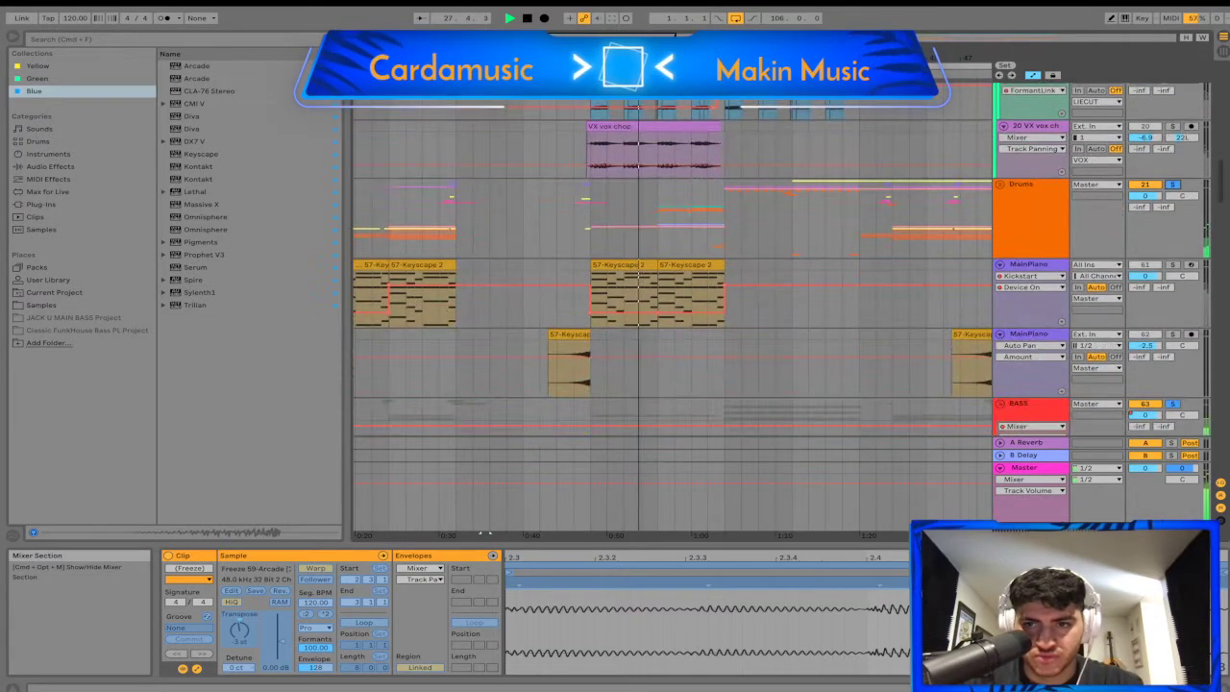
# - Set the playback start to bar 23 and add the MainPiano MIDI track to the soloed tracks
pyautogui.click(557, 263)
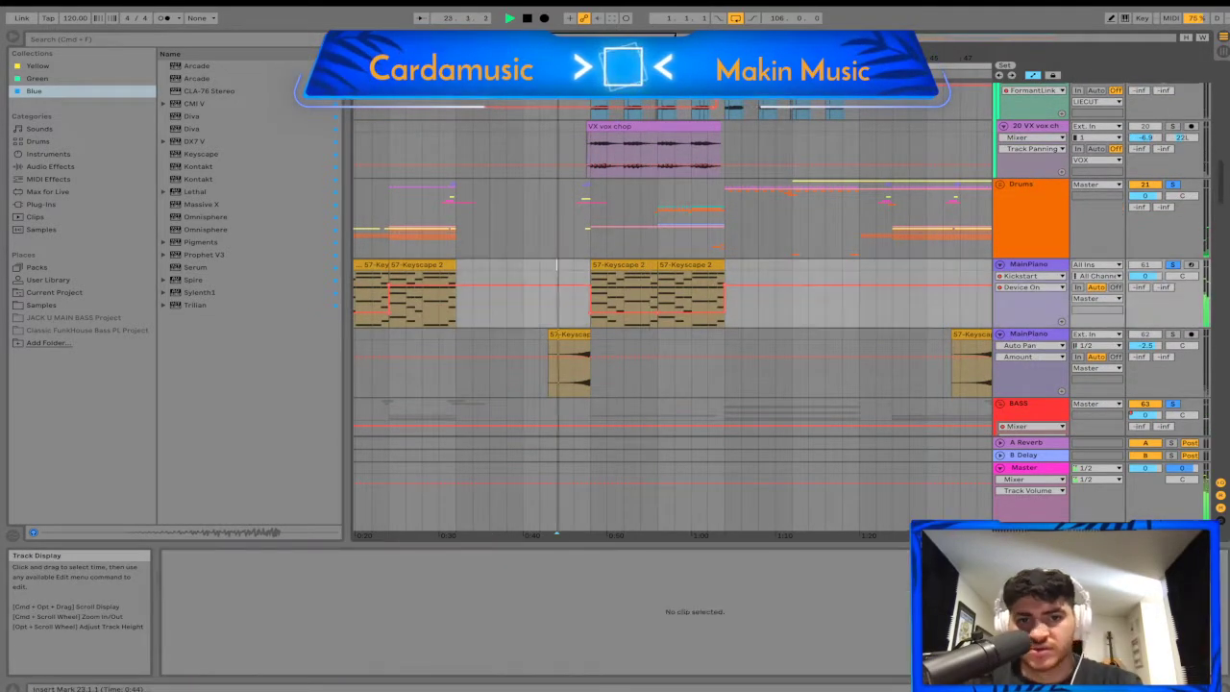
pyautogui.scroll(-3, 556, 265)
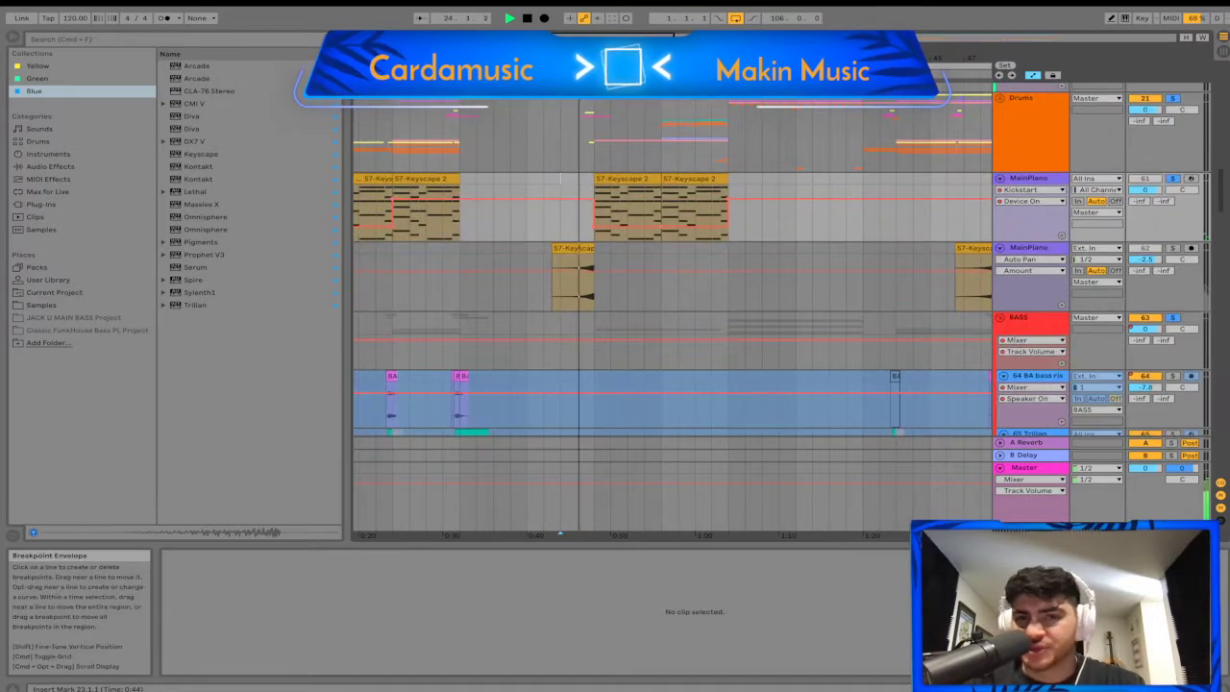
pyautogui.scroll(1, 557, 265)
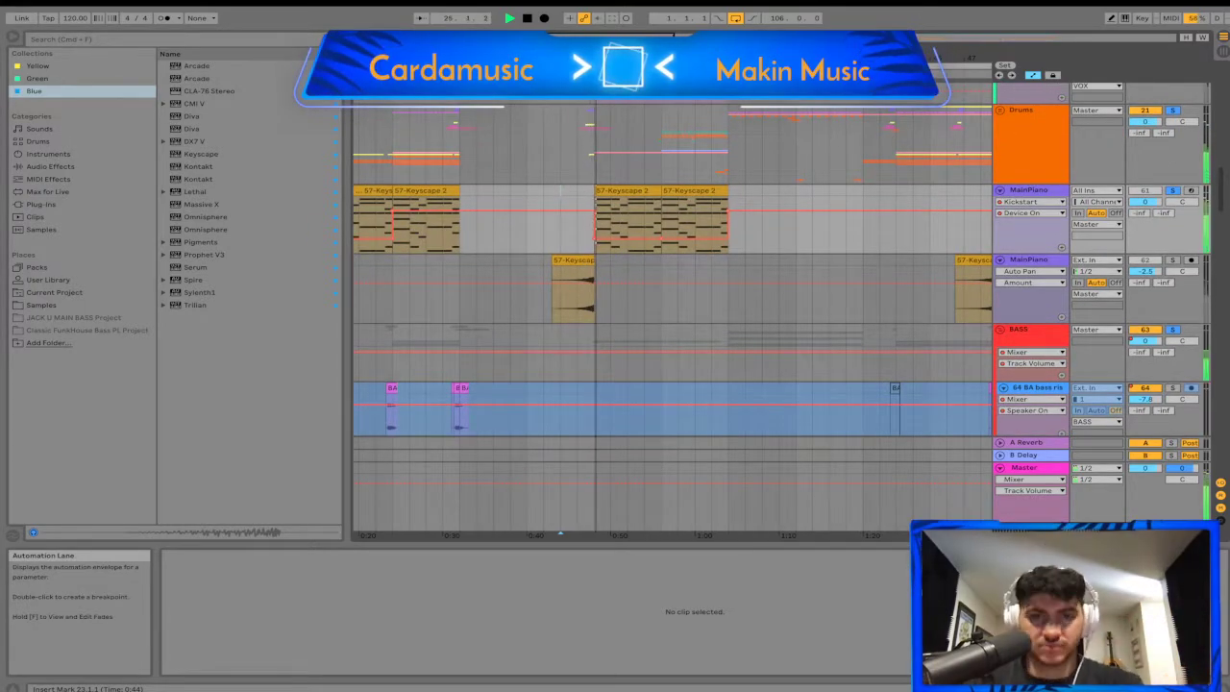
# - Add the Pads group to the soloed tracks and restart playback from around bar 23
pyautogui.scroll(-3, 561, 189)
pyautogui.scroll(-5, 600, 343)
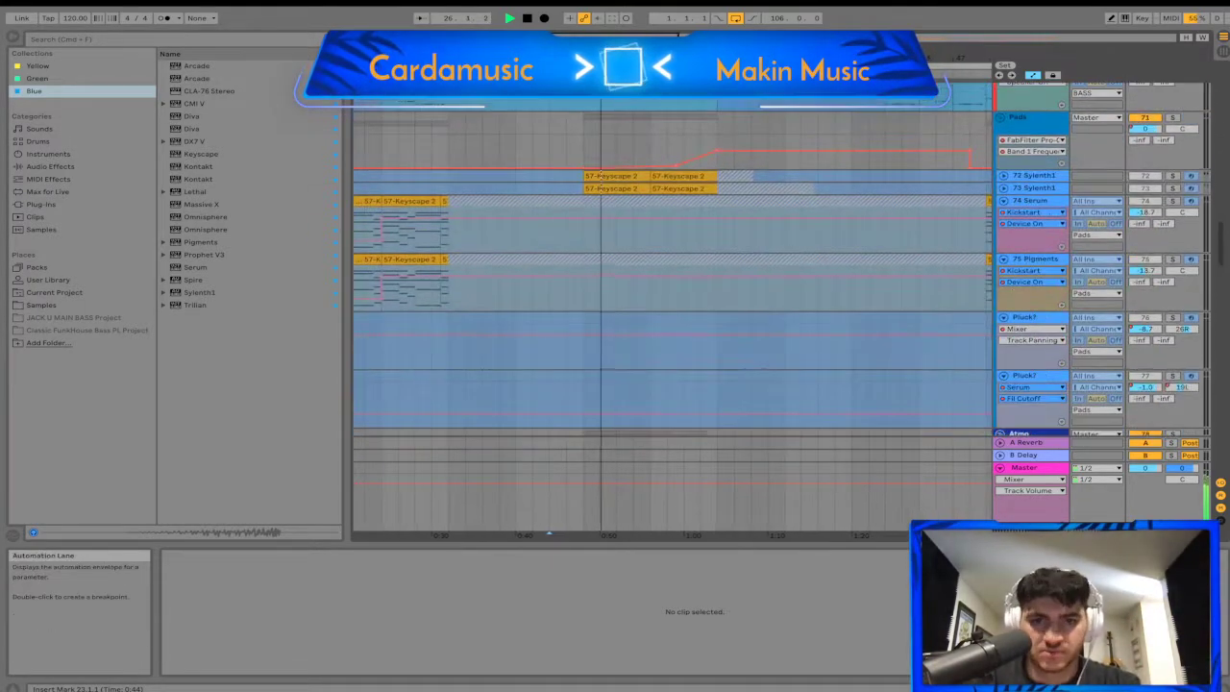
pyautogui.scroll(3, 601, 342)
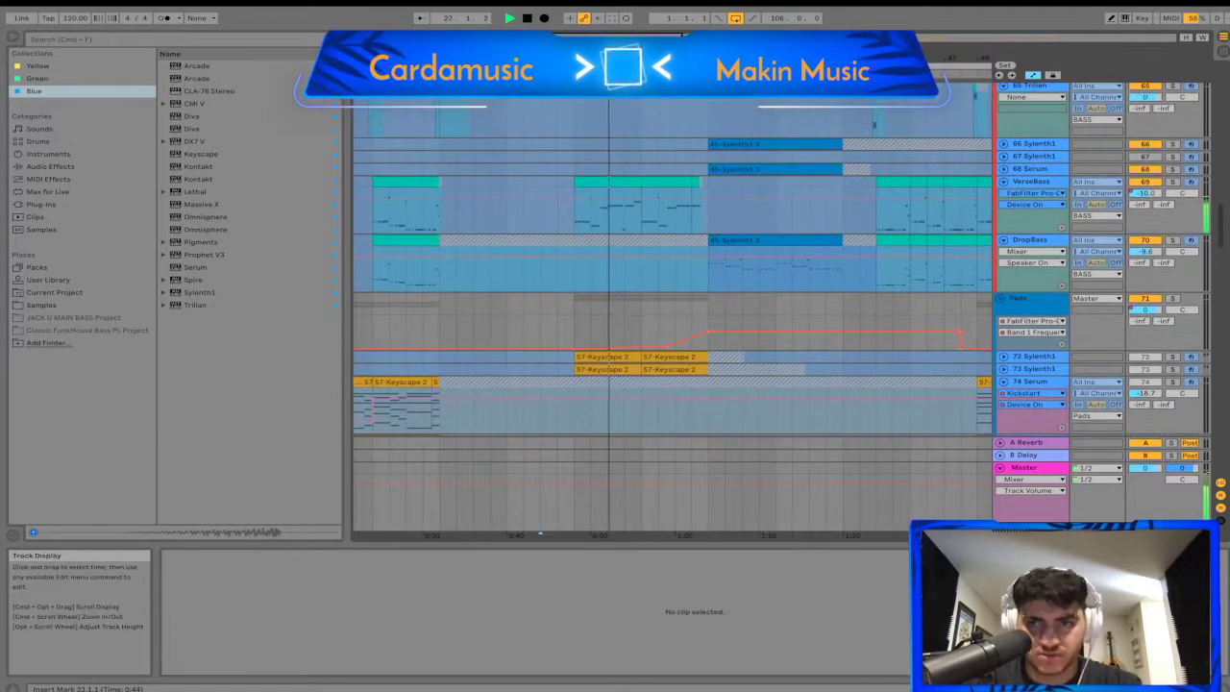
pyautogui.scroll(1, 673, 317)
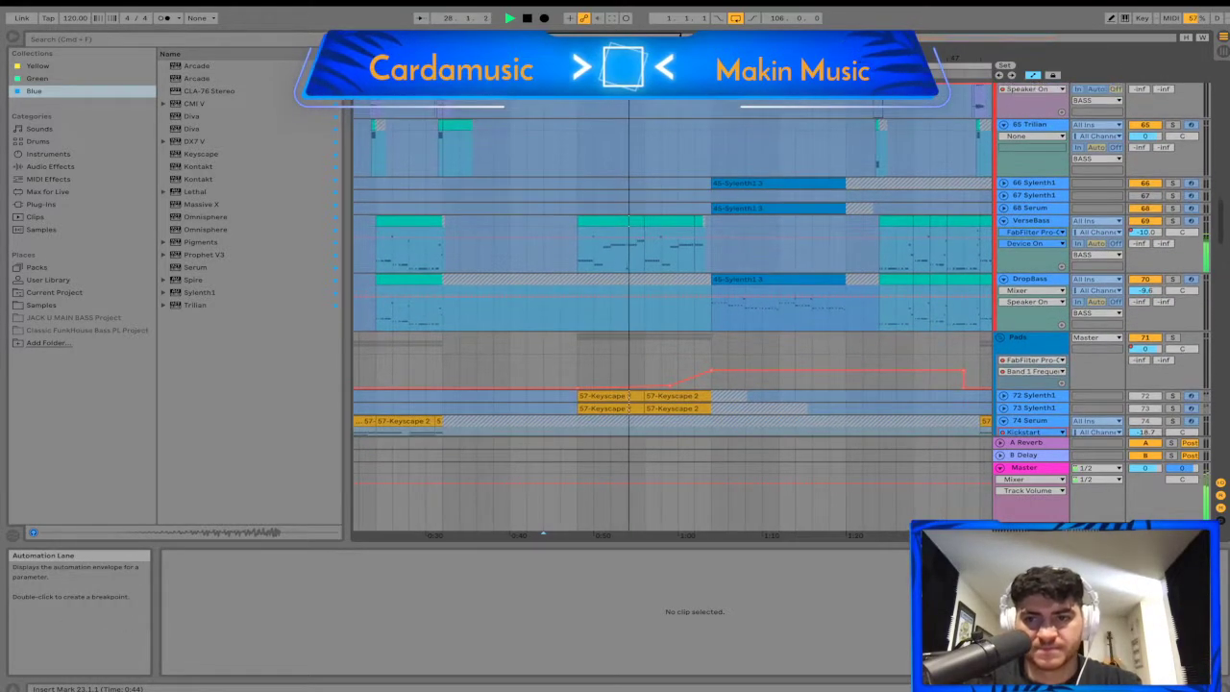
pyautogui.click(1173, 338)
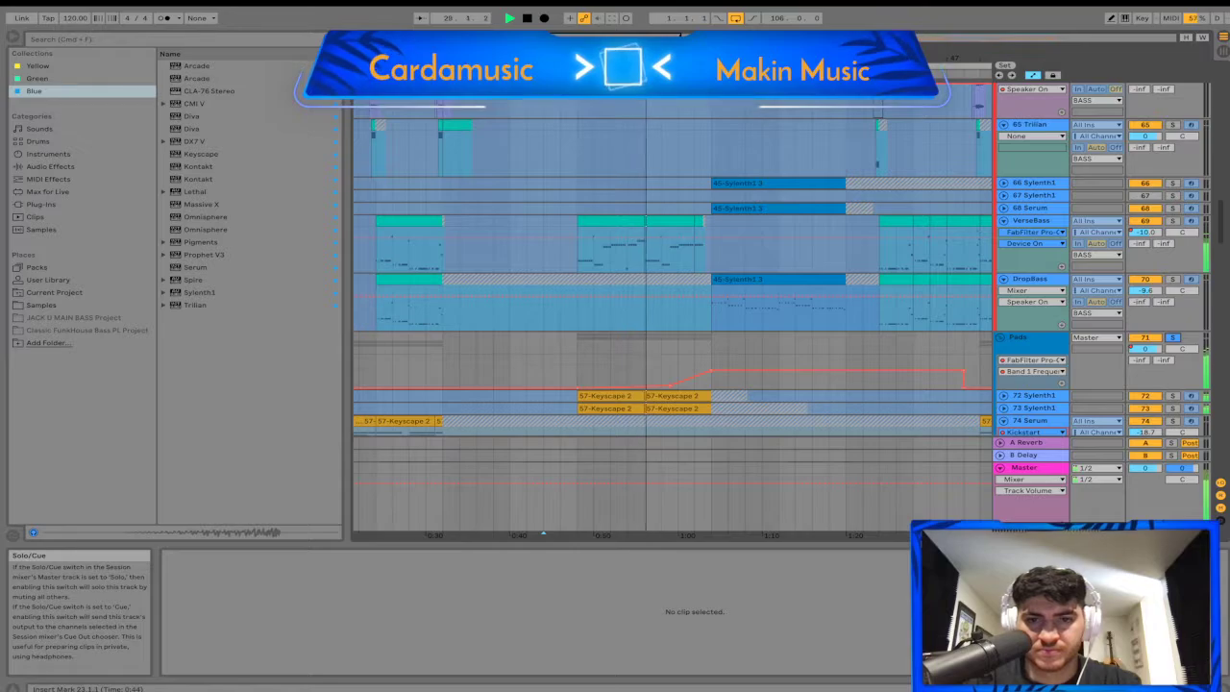
pyautogui.press('space')
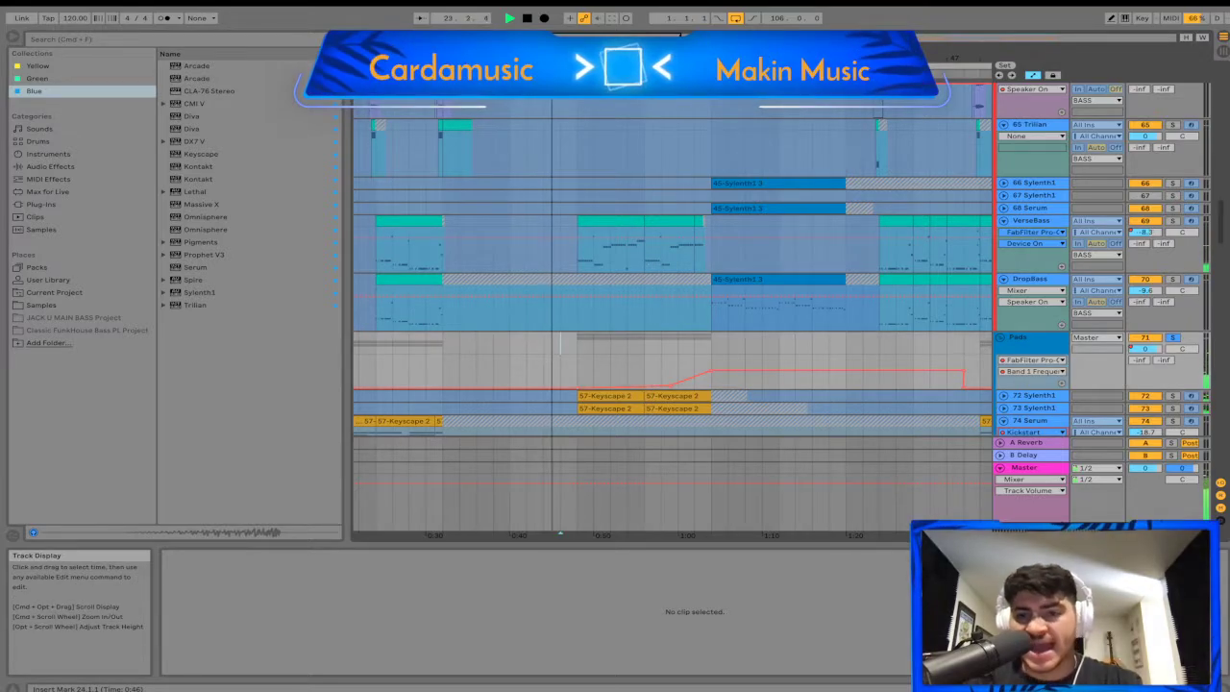
# - Unfold the Sylenth1 tracks in the Pads group to show their clips, and collapse the Pads group
pyautogui.click(1003, 408)
pyautogui.click(1003, 396)
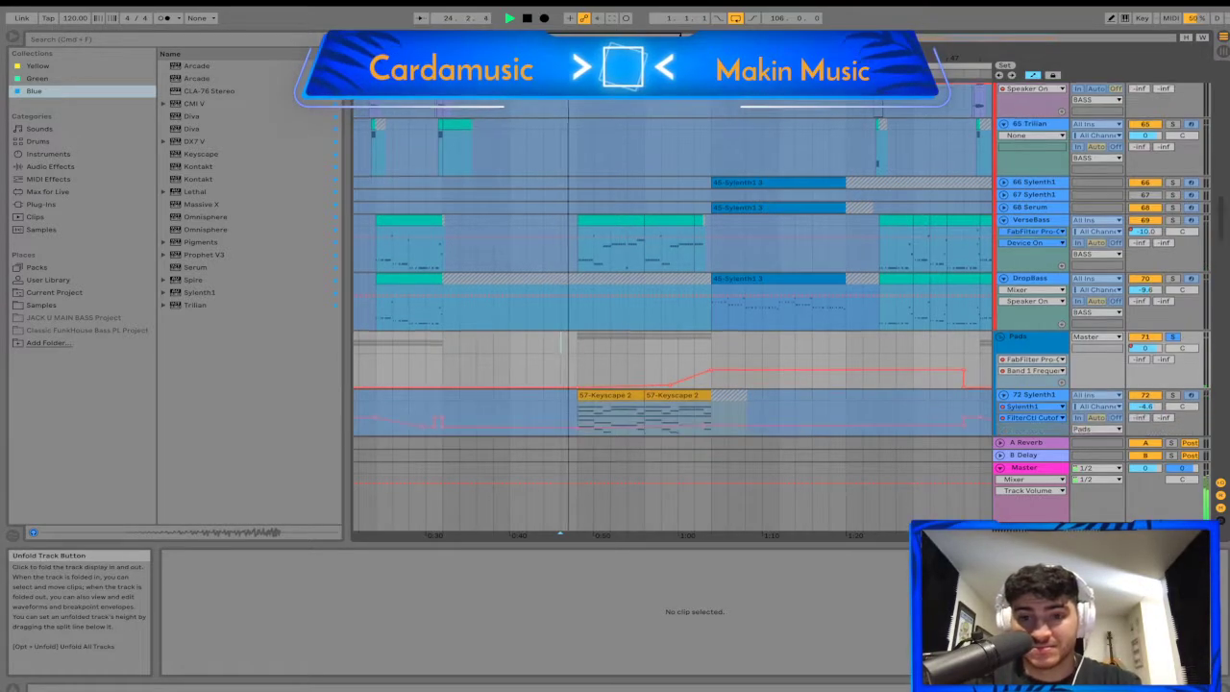
pyautogui.scroll(-3, 1004, 397)
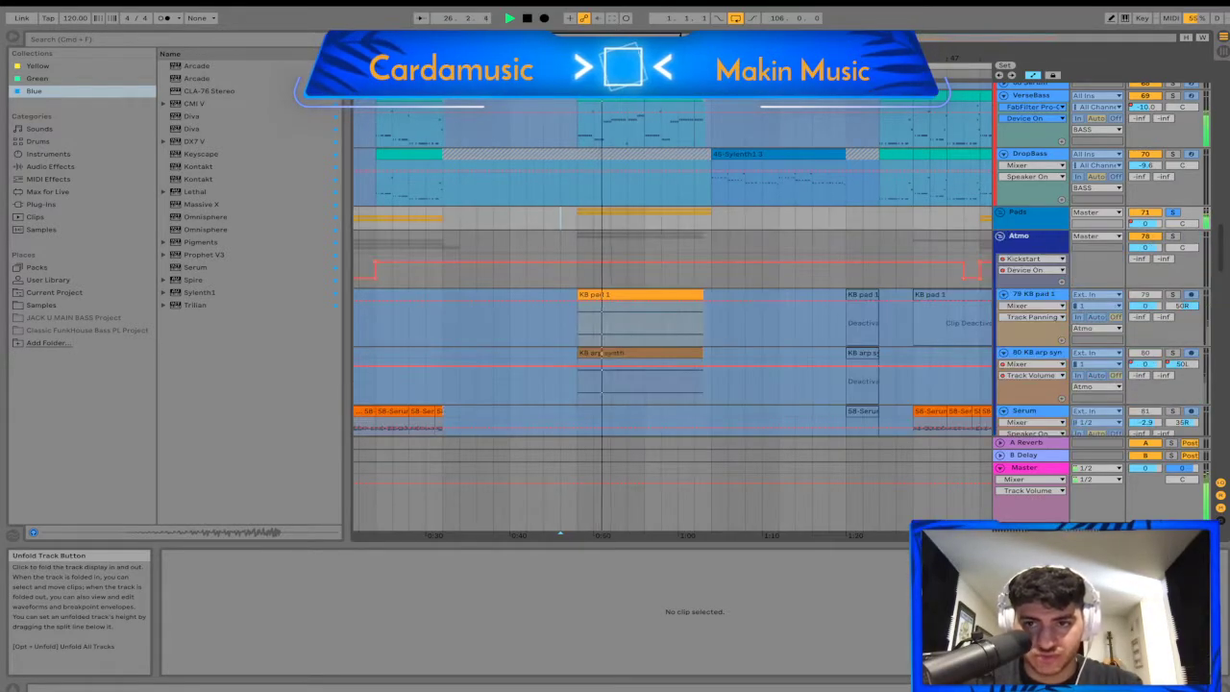
pyautogui.click(1000, 212)
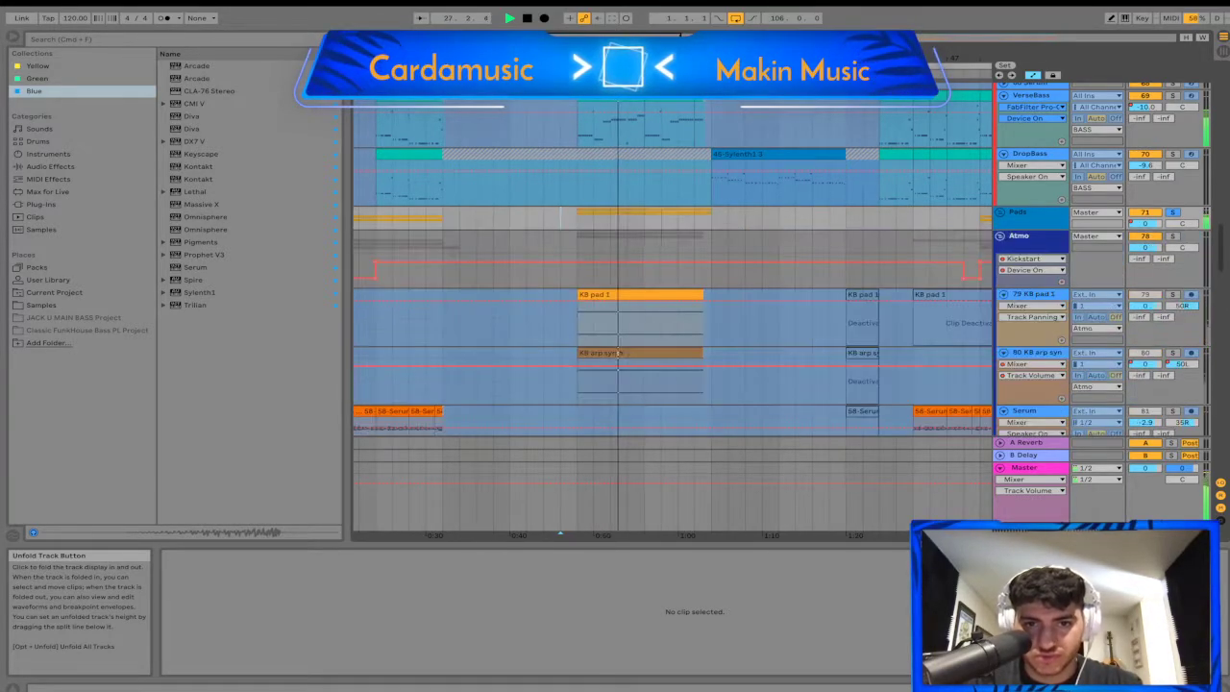
# - Listen to the soloed piano, drums, bass and pads through bar 33, and restart playback from bar 23
pyautogui.scroll(3, 672, 288)
pyautogui.scroll(6, 673, 288)
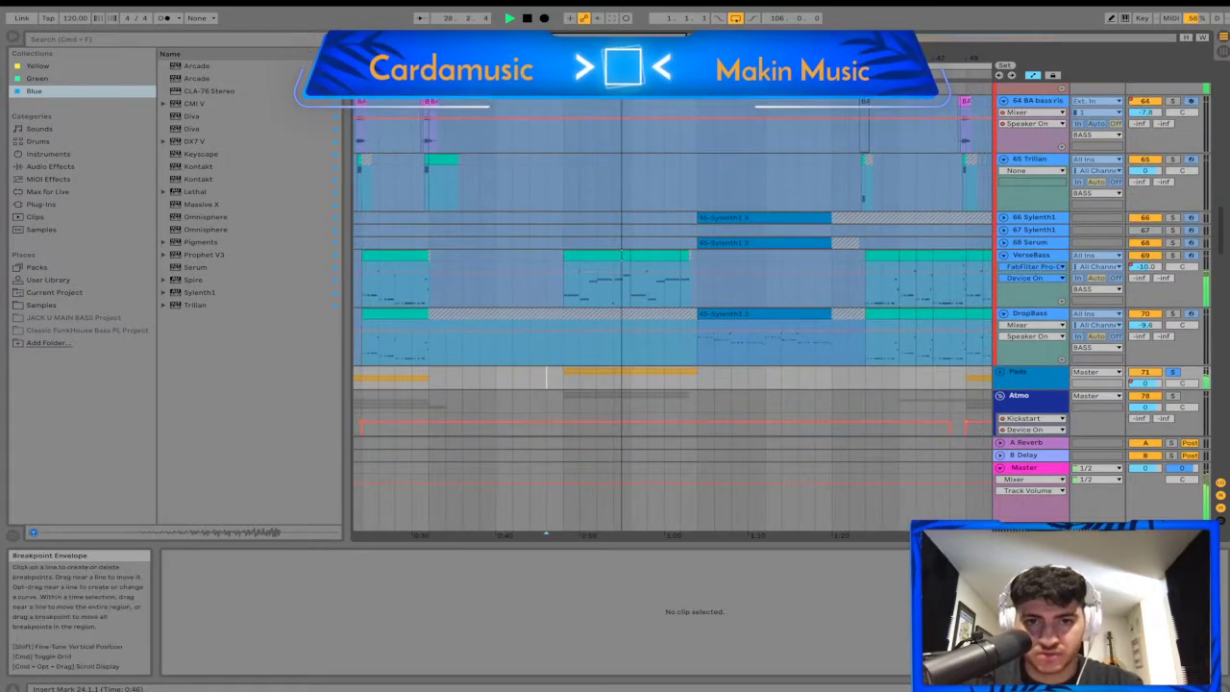
pyautogui.scroll(8, 673, 288)
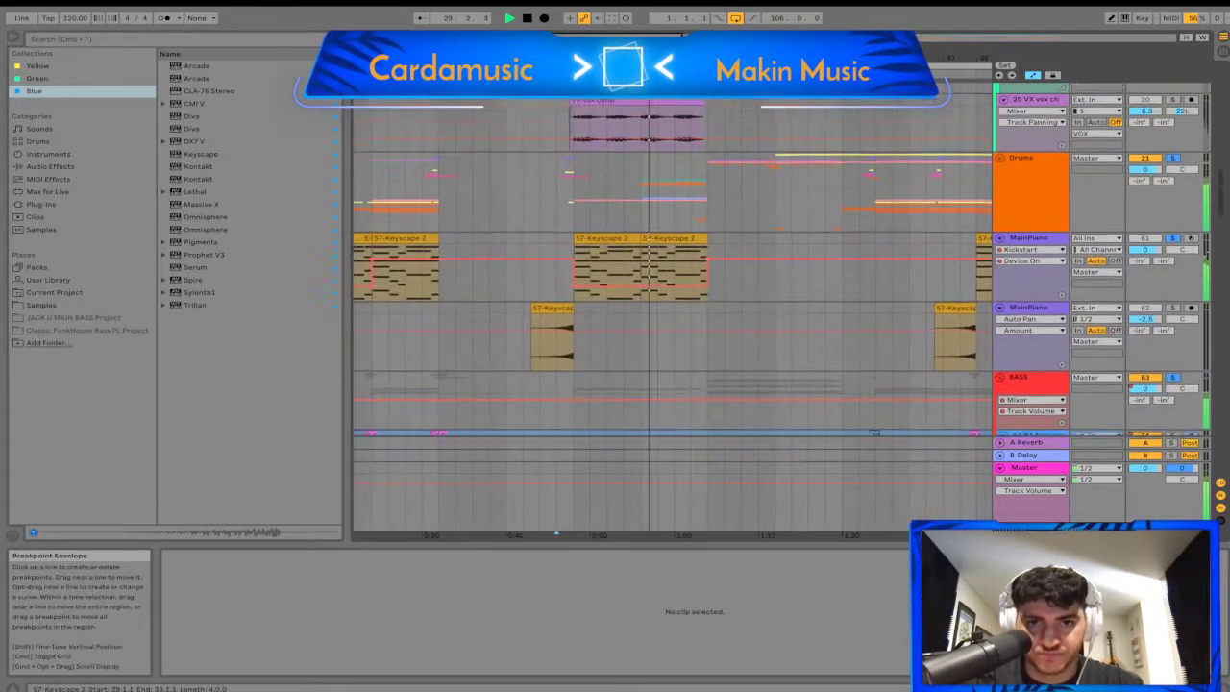
pyautogui.scroll(1, 673, 308)
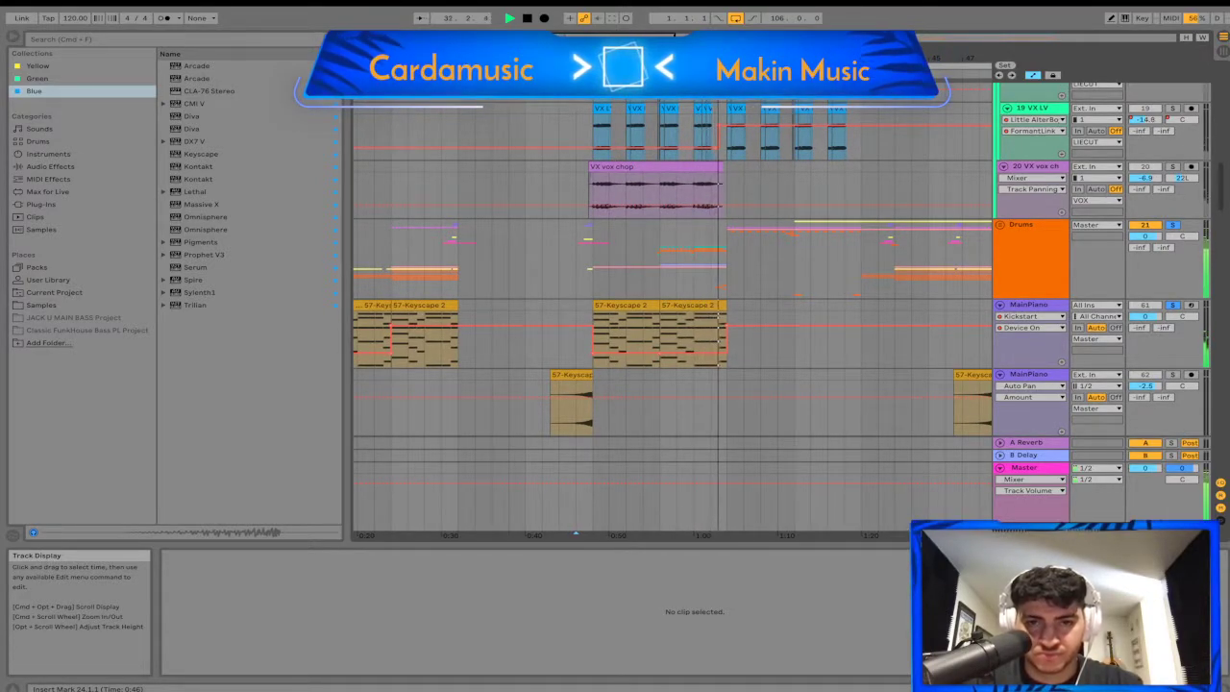
pyautogui.press('space')
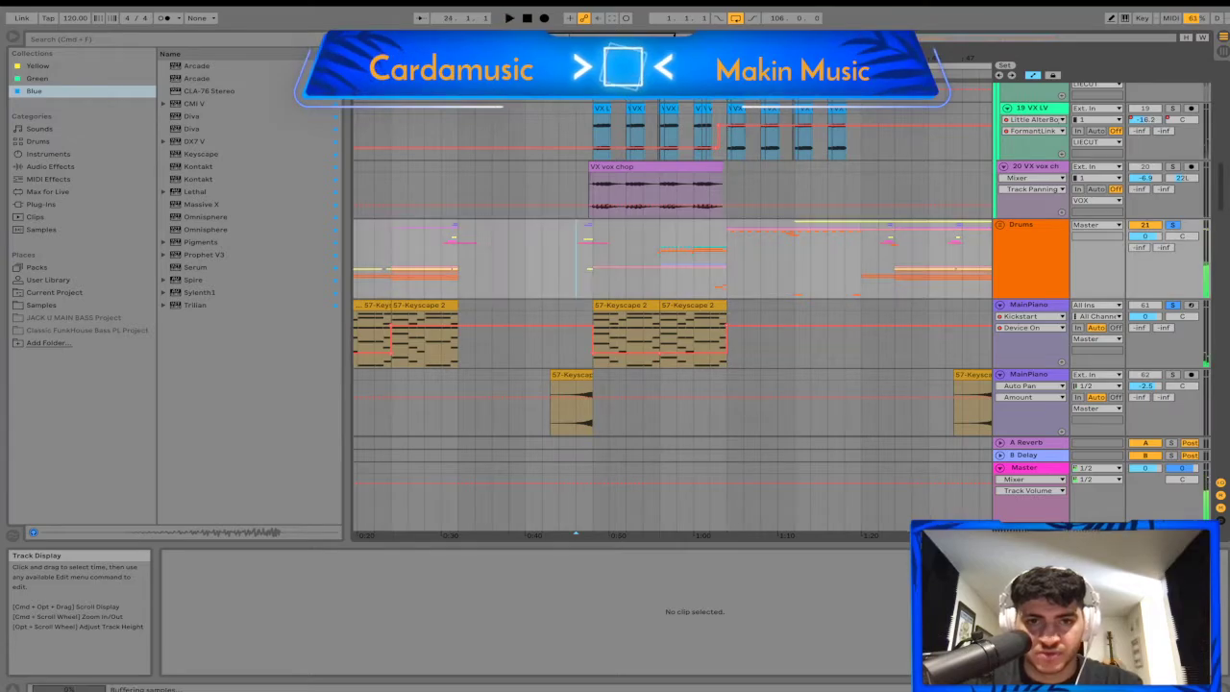
pyautogui.press('space')
# - Add the LIECUT vocal group and the VX vox chop track to the soloed tracks
pyautogui.scroll(5, 673, 307)
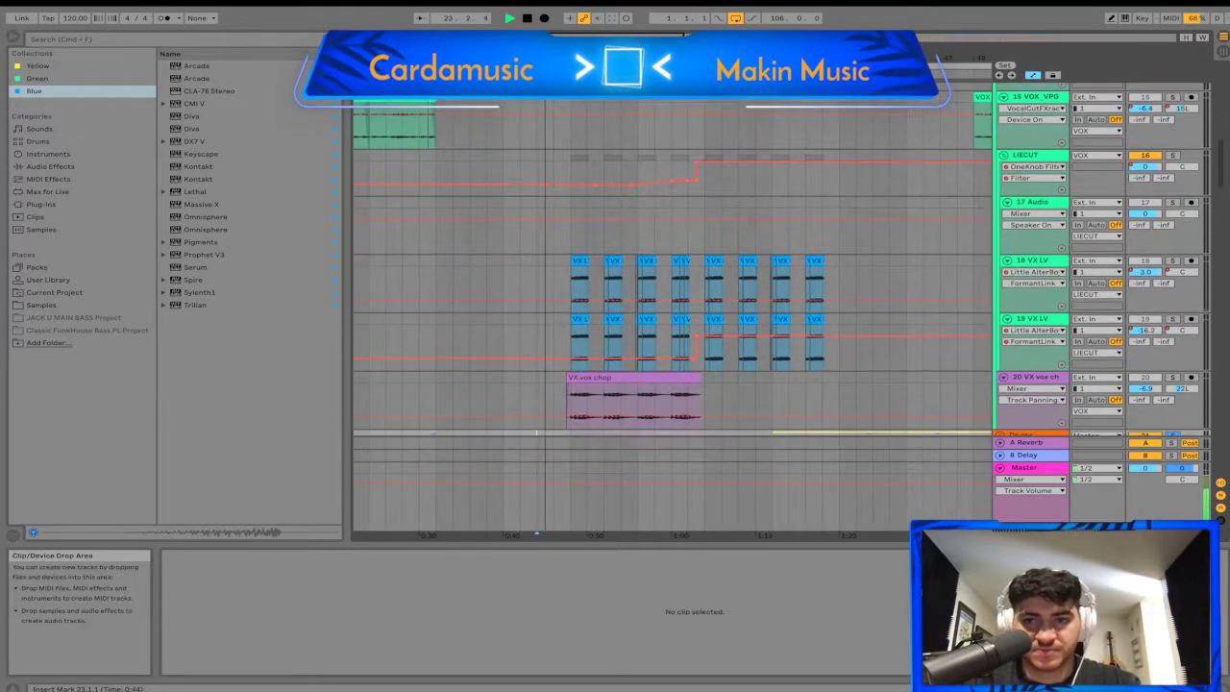
pyautogui.click(1172, 154)
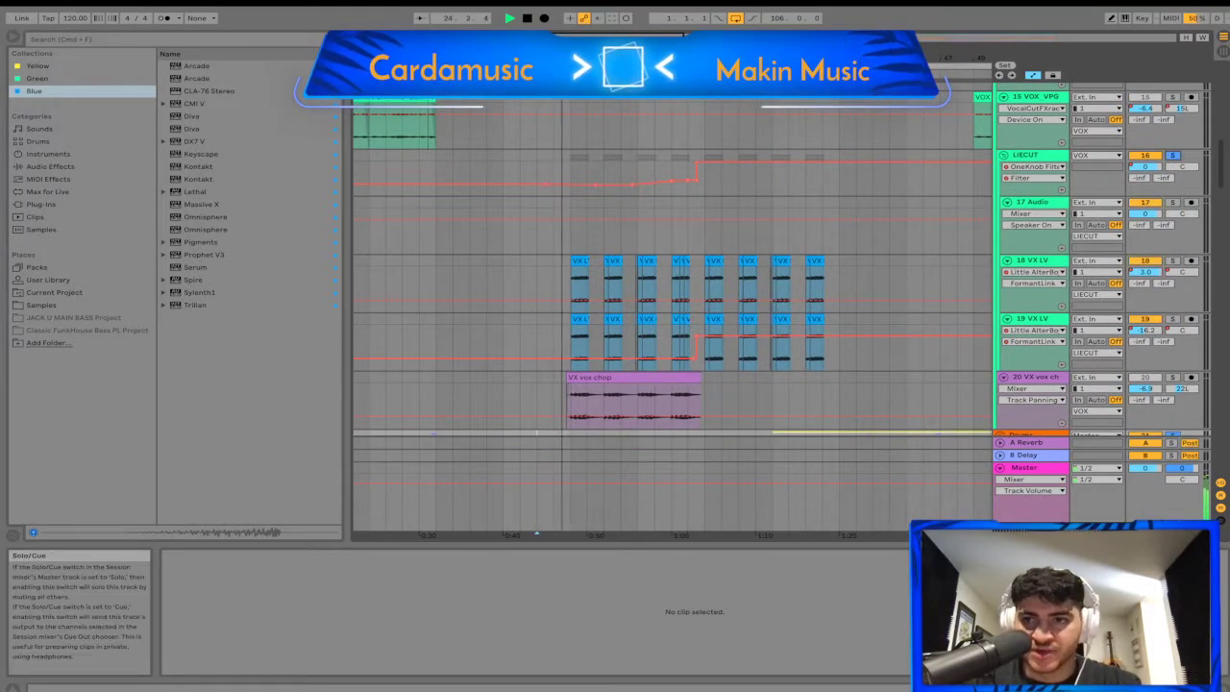
pyautogui.scroll(-3, 1172, 192)
pyautogui.click(1172, 307)
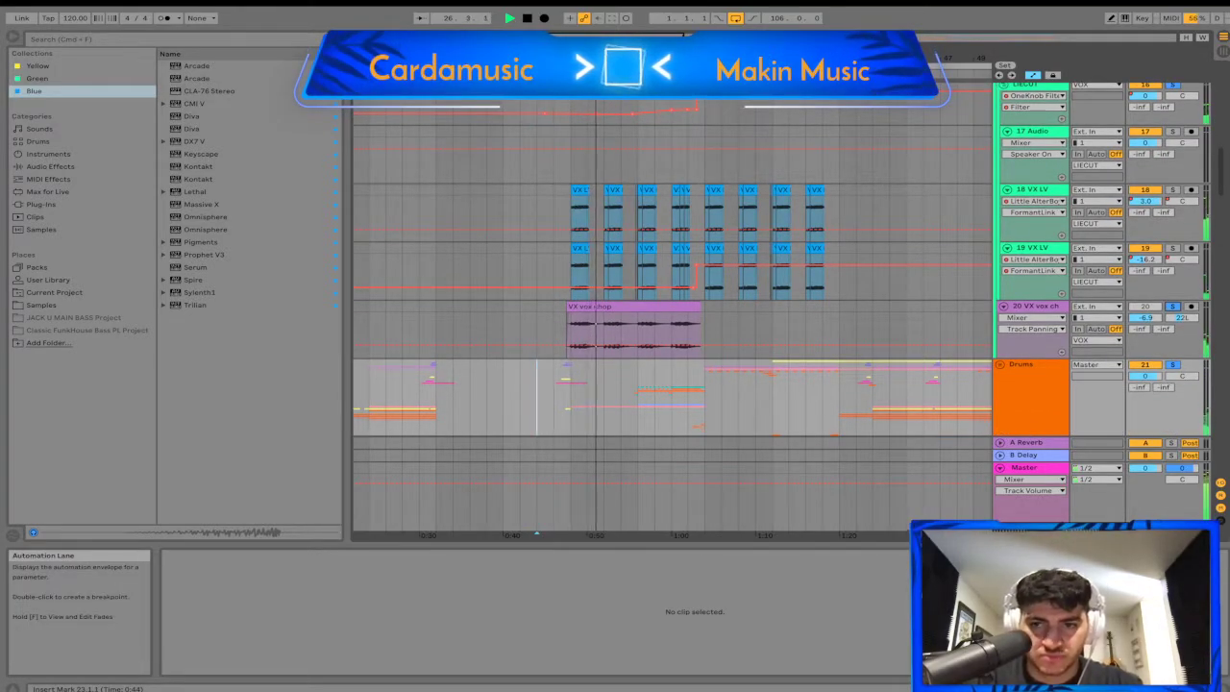
# - Set the playback start to bar 25 on the VX vox chop clip and listen to it
pyautogui.scroll(-4, 673, 308)
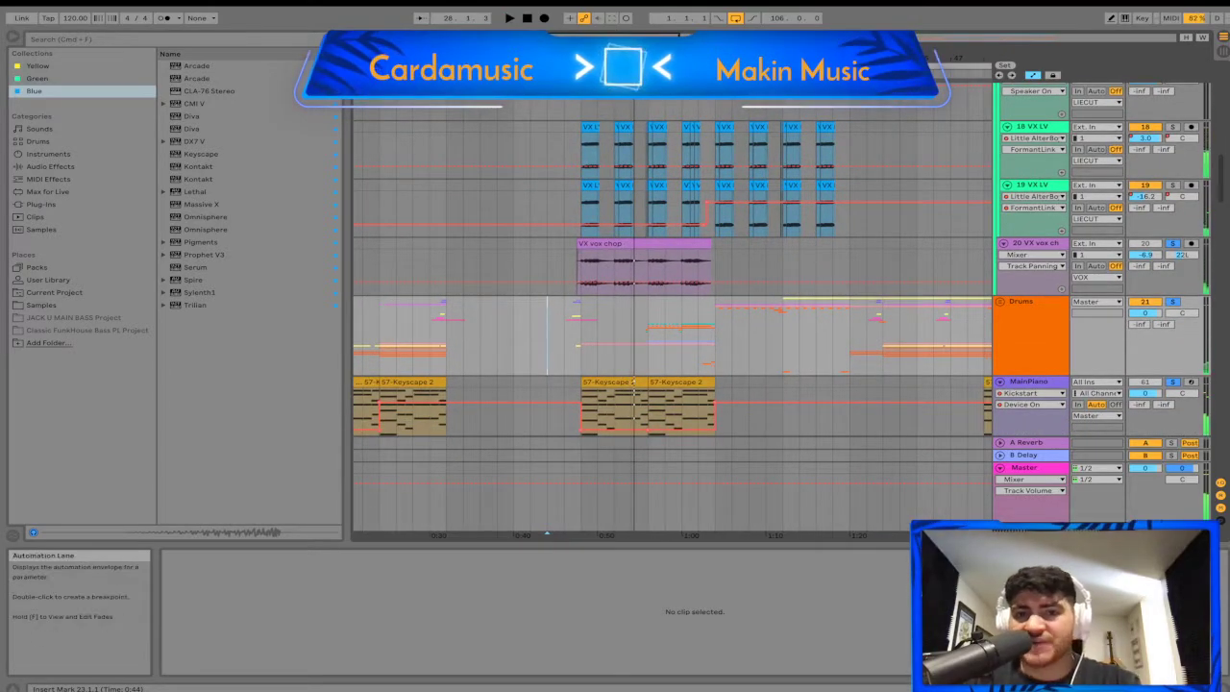
pyautogui.click(624, 244)
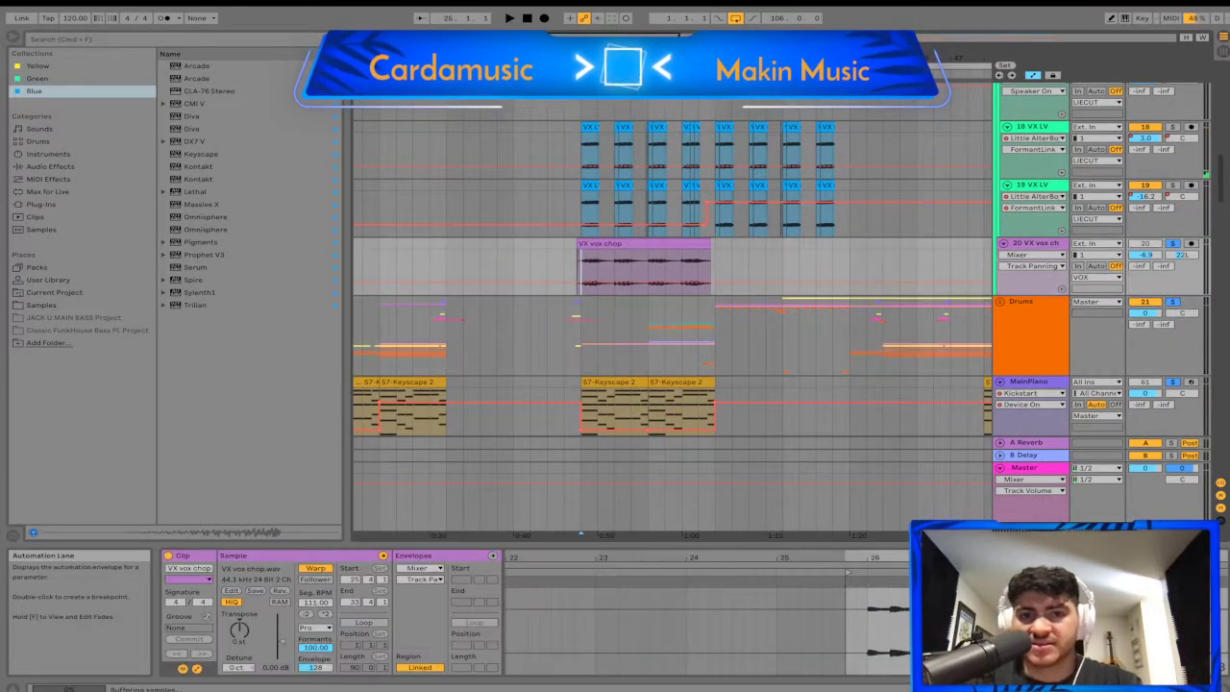
pyautogui.press('space')
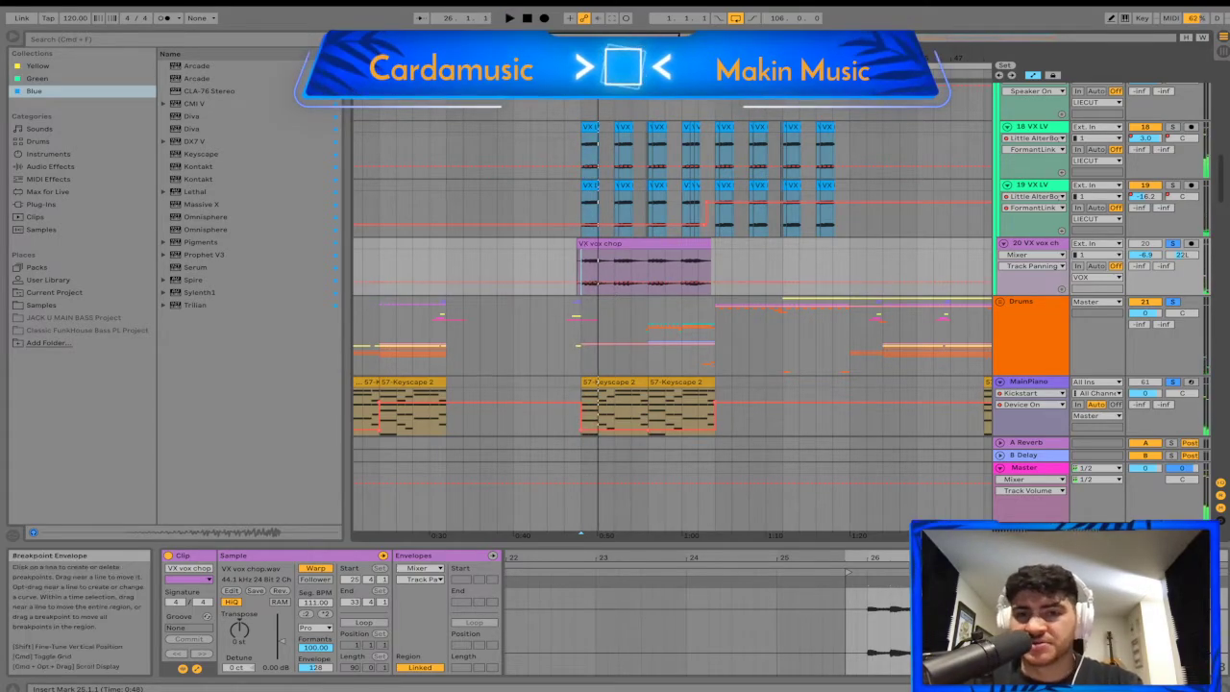
# - Solo the whole VOX group and resume playback from bar 25
pyautogui.moveTo(596, 59); pyautogui.dragTo(596, 24)
pyautogui.moveTo(495, 58); pyautogui.dragTo(495, 137)
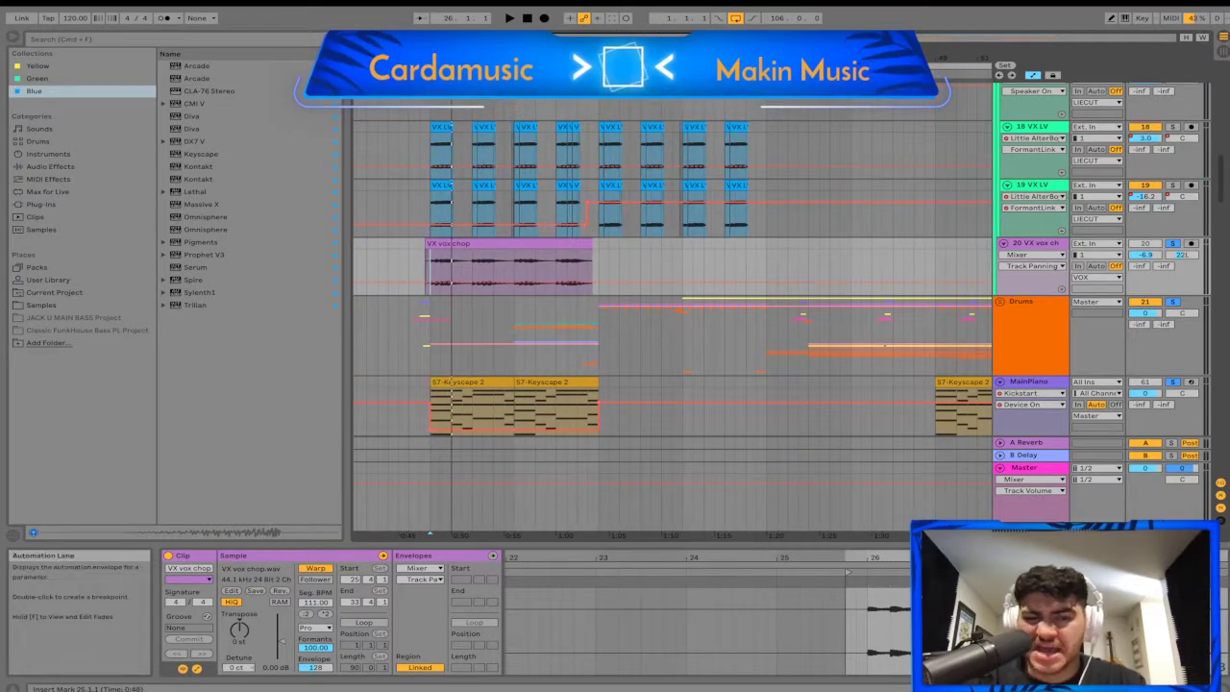
pyautogui.scroll(10, 672, 317)
pyautogui.scroll(10, 673, 317)
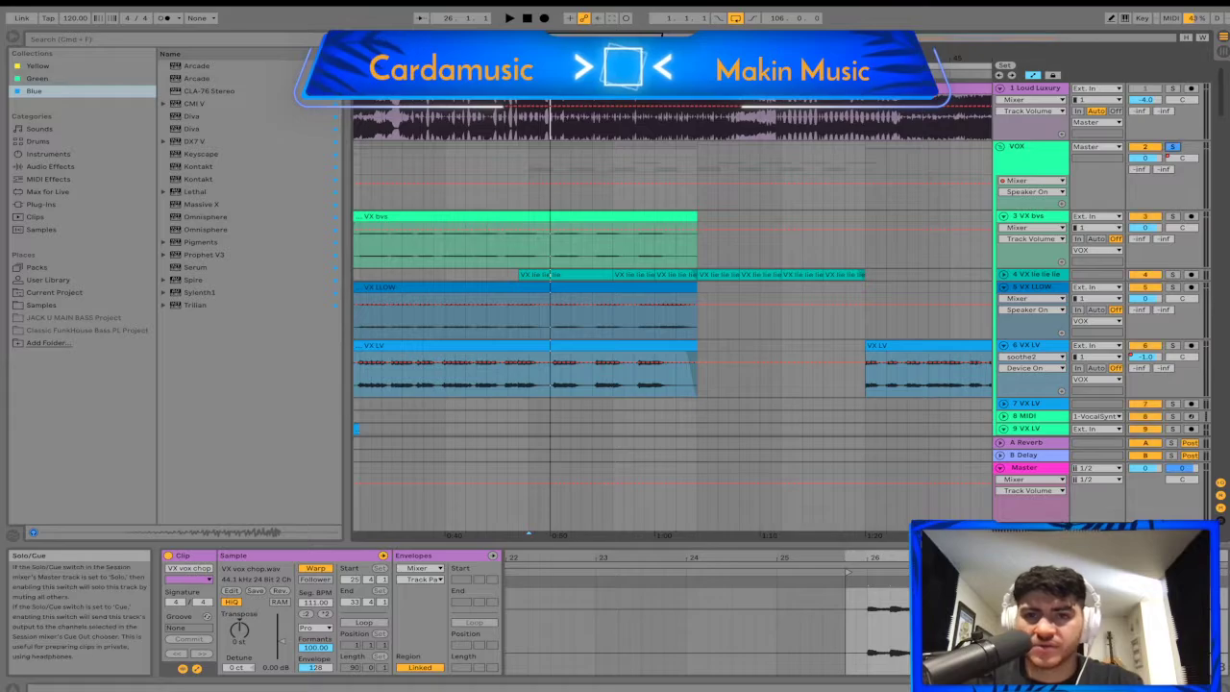
pyautogui.press('space')
# - Unfold the Drums group and examine the layered KSHMR, LENNO and PM_HOUSE snare build-up clips starting at bar 29
pyautogui.scroll(-6, 673, 279)
pyautogui.scroll(-15, 543, 272)
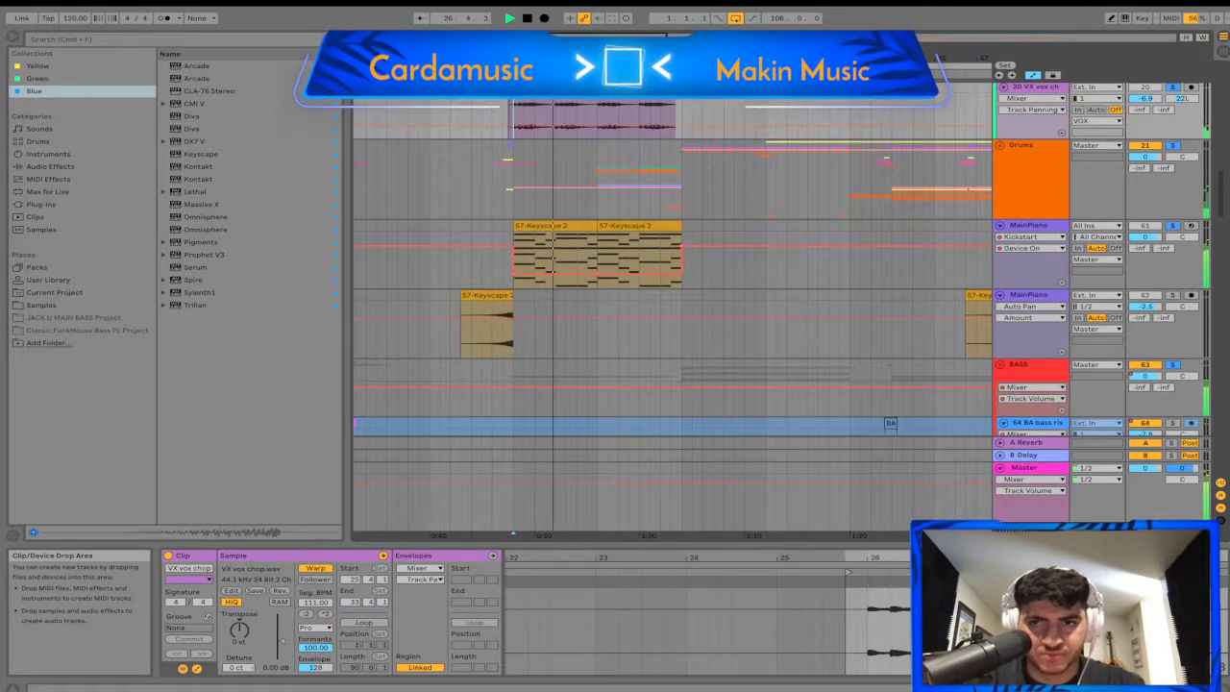
pyautogui.scroll(-1, 673, 279)
pyautogui.click(1000, 129)
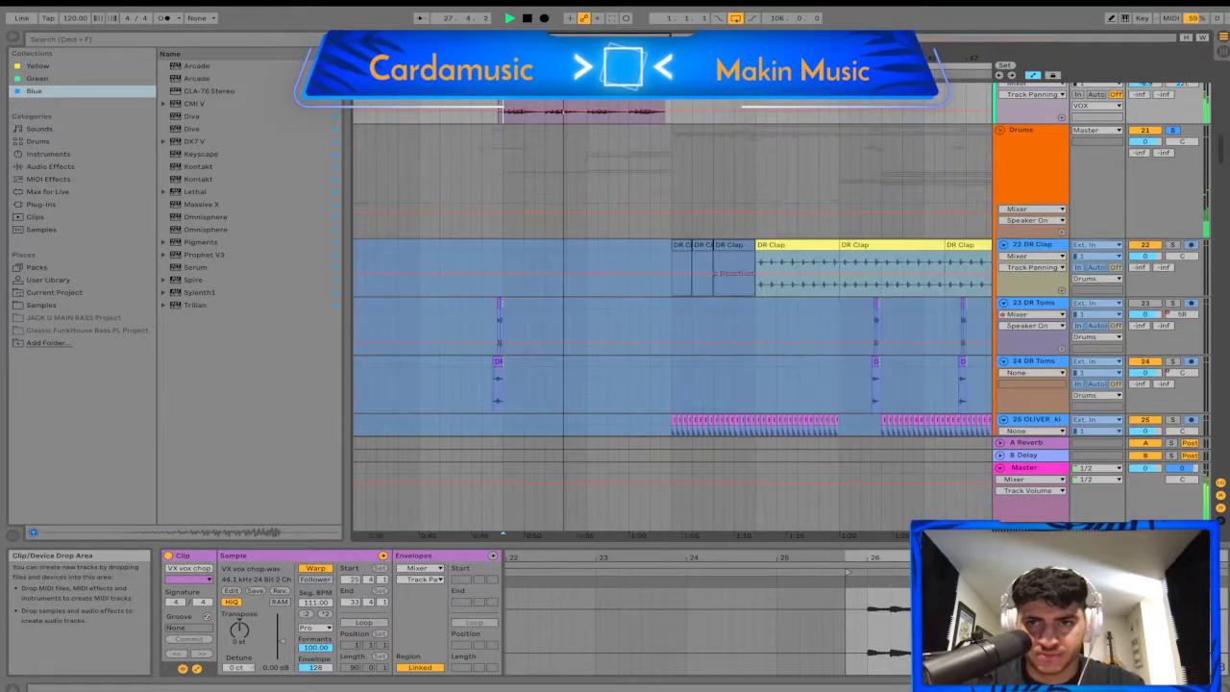
pyautogui.scroll(-5, 672, 278)
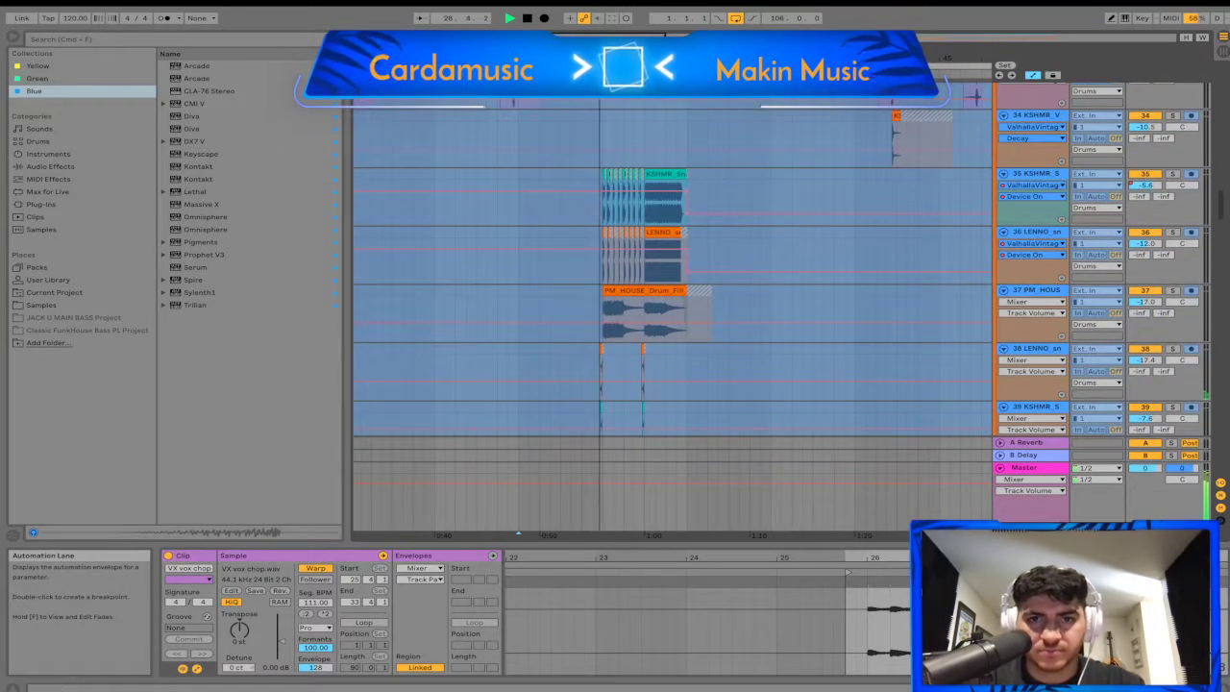
pyautogui.scroll(8, 624, 274)
pyautogui.scroll(-1, 625, 274)
pyautogui.scroll(-1, 625, 274)
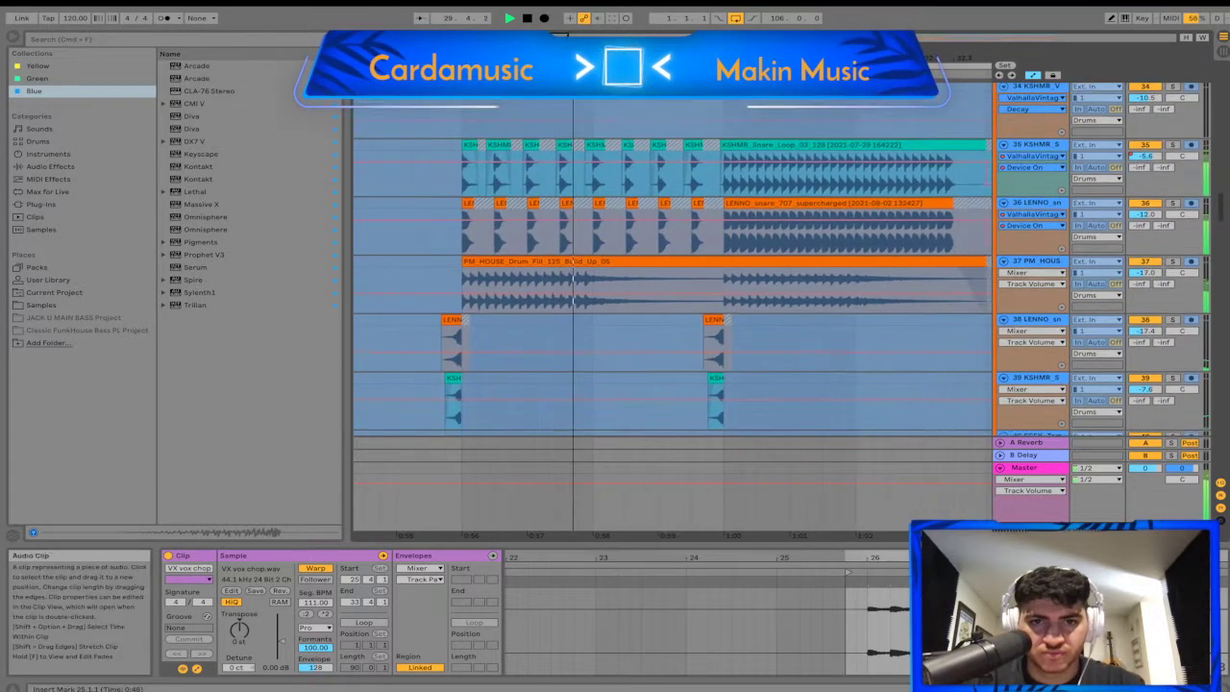
# - Play through the build-up from bar 29 while examining the drum tracks, from the layered snares to the Addictive, Shaker Loop and DR Clap clips
pyautogui.scroll(-1, 625, 274)
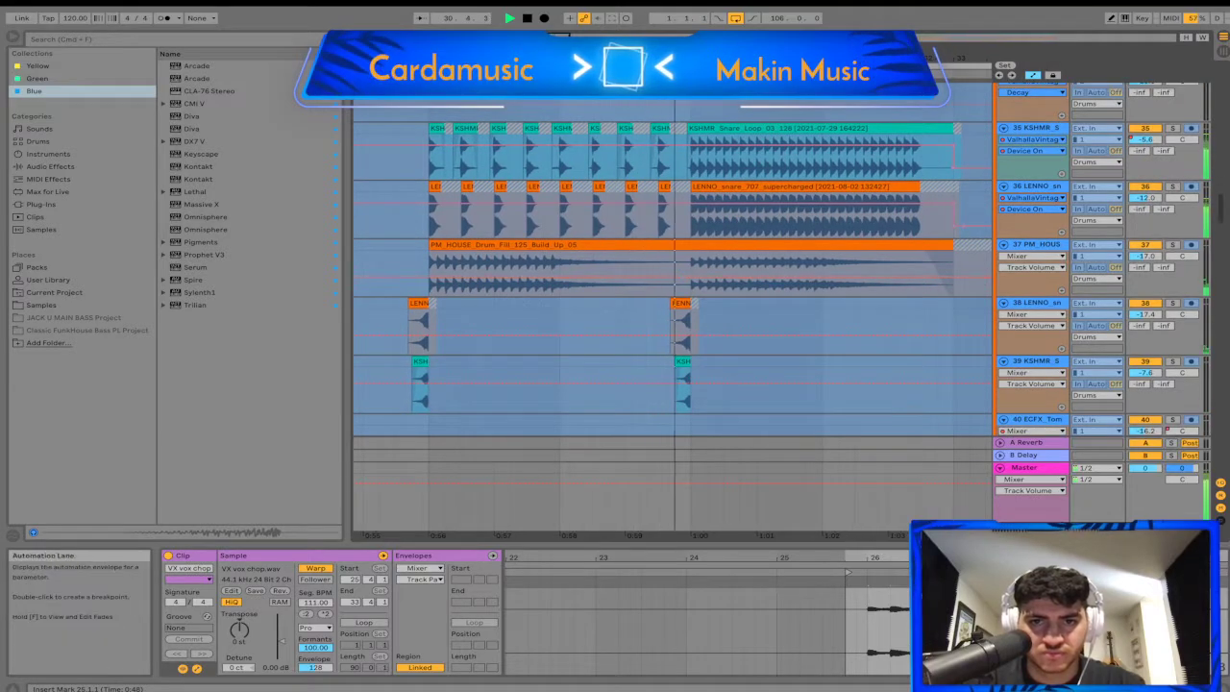
pyautogui.scroll(-3, 759, 309)
pyautogui.hscroll(2, 759, 309)
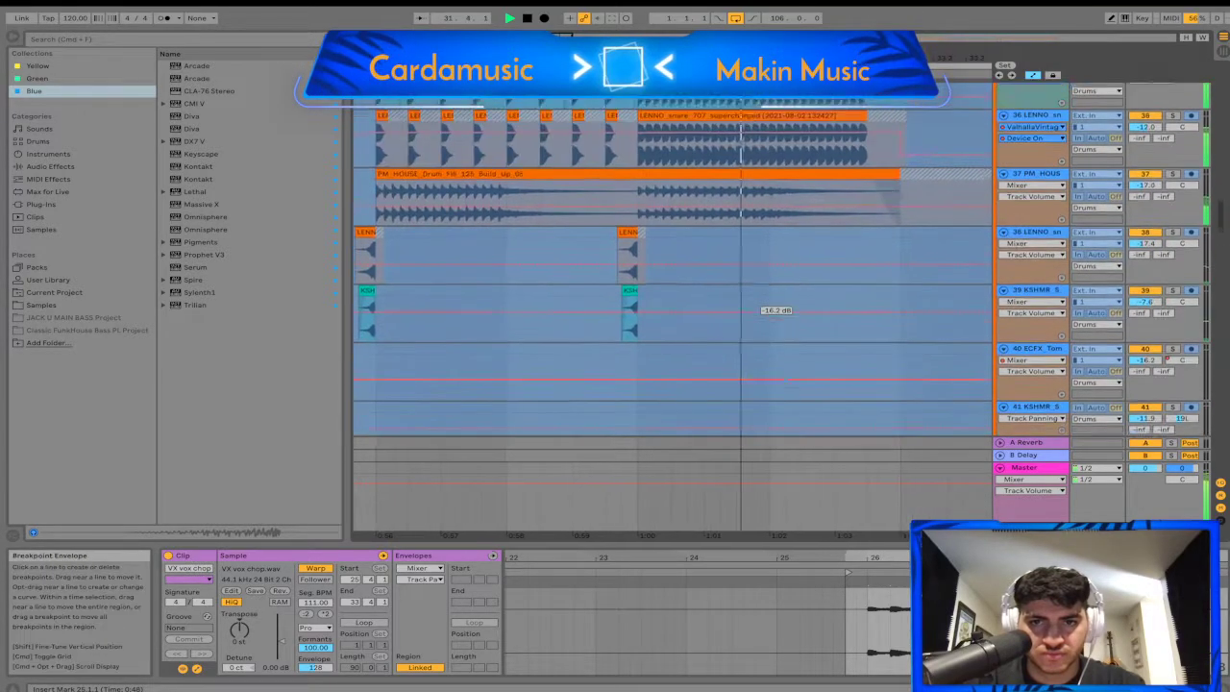
pyautogui.scroll(4, 759, 310)
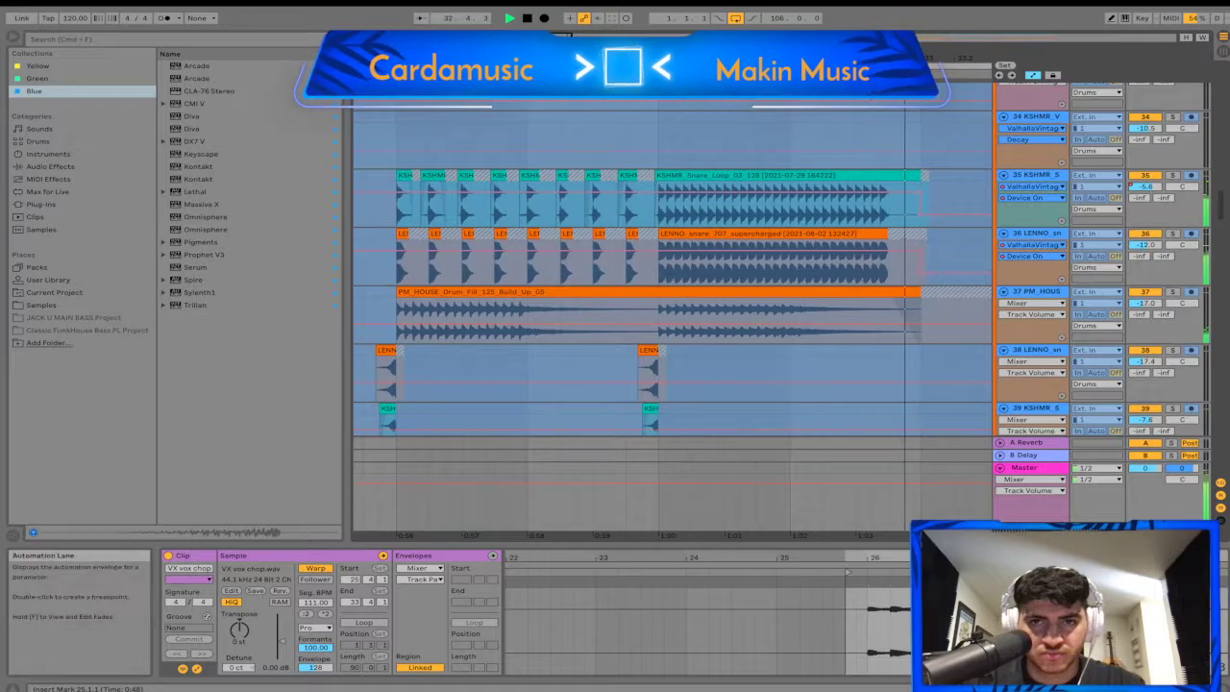
pyautogui.scroll(-5, 748, 310)
pyautogui.scroll(1, 748, 309)
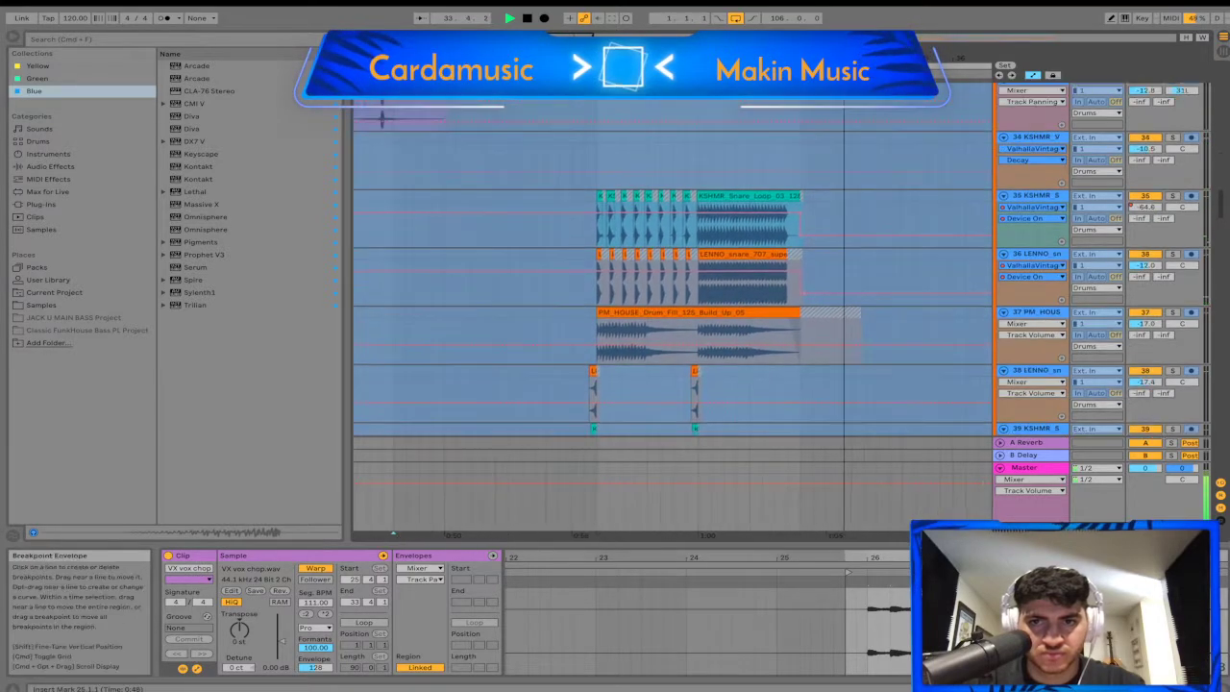
pyautogui.scroll(-8, 673, 309)
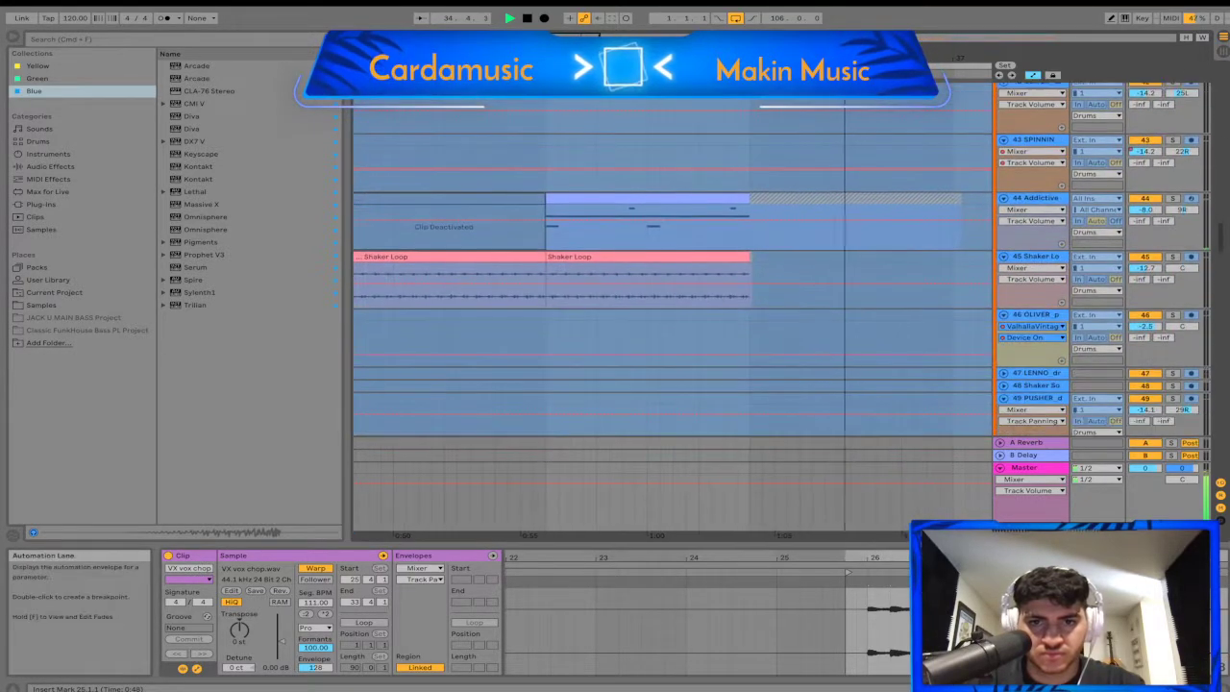
pyautogui.scroll(15, 672, 310)
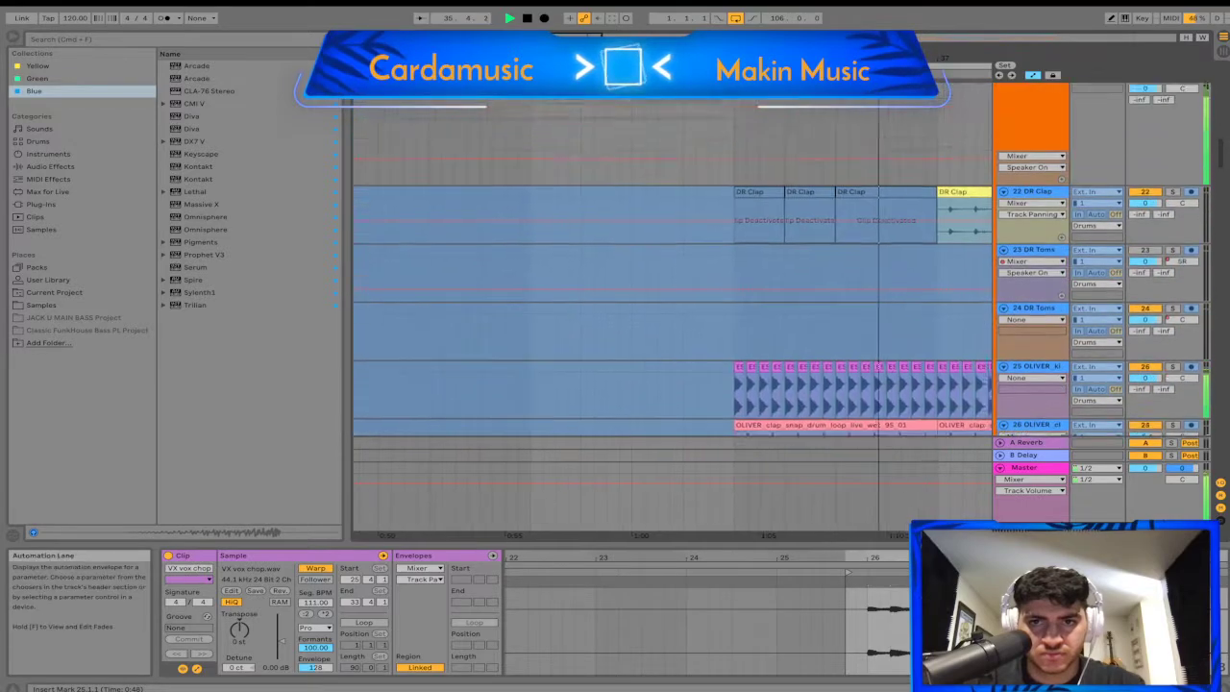
pyautogui.scroll(3, 673, 309)
pyautogui.press('space')
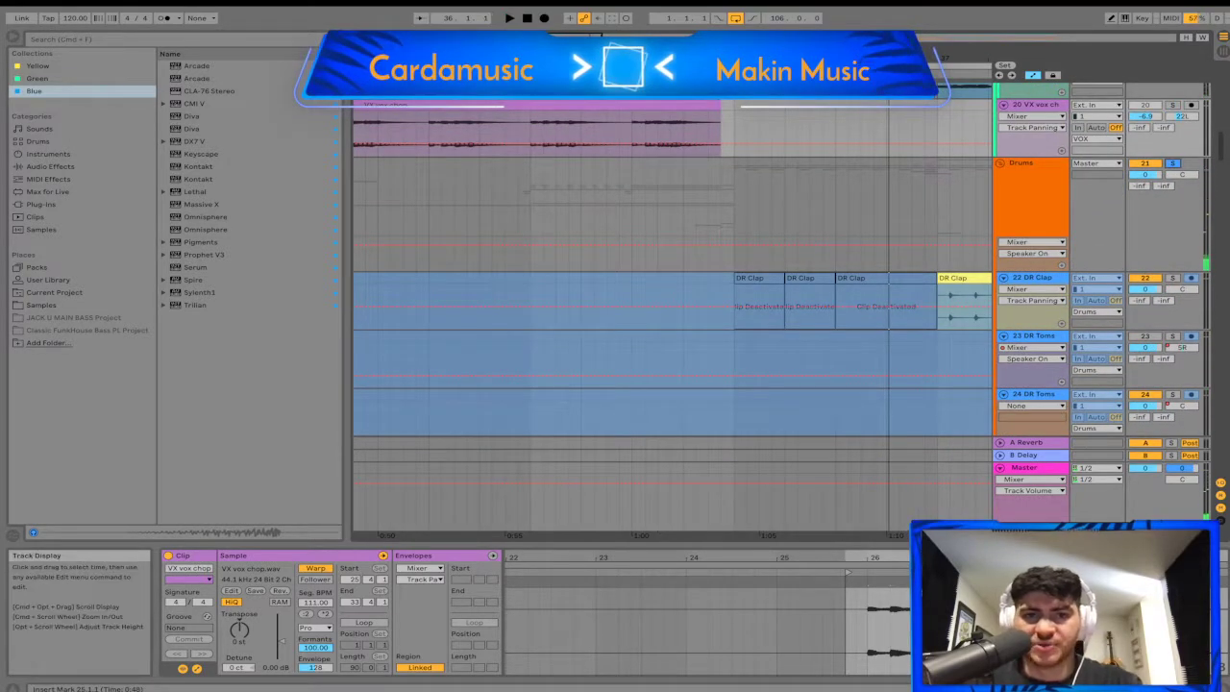
# - Set the playback start to bar 29 and listen to the layered KSHMR, LENNO and PM_HOUSE snare build-up clips close up
pyautogui.click(529, 221)
pyautogui.scroll(-10, 529, 221)
pyautogui.press('space')
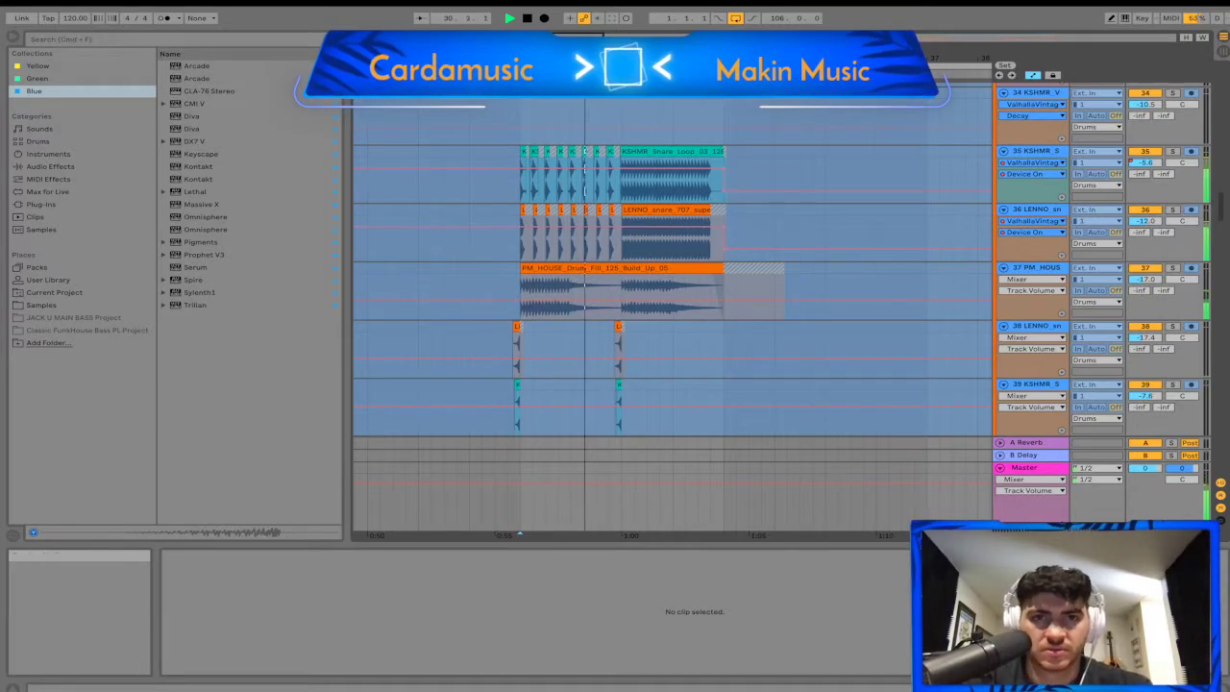
pyautogui.moveTo(569, 59); pyautogui.dragTo(569, 121)
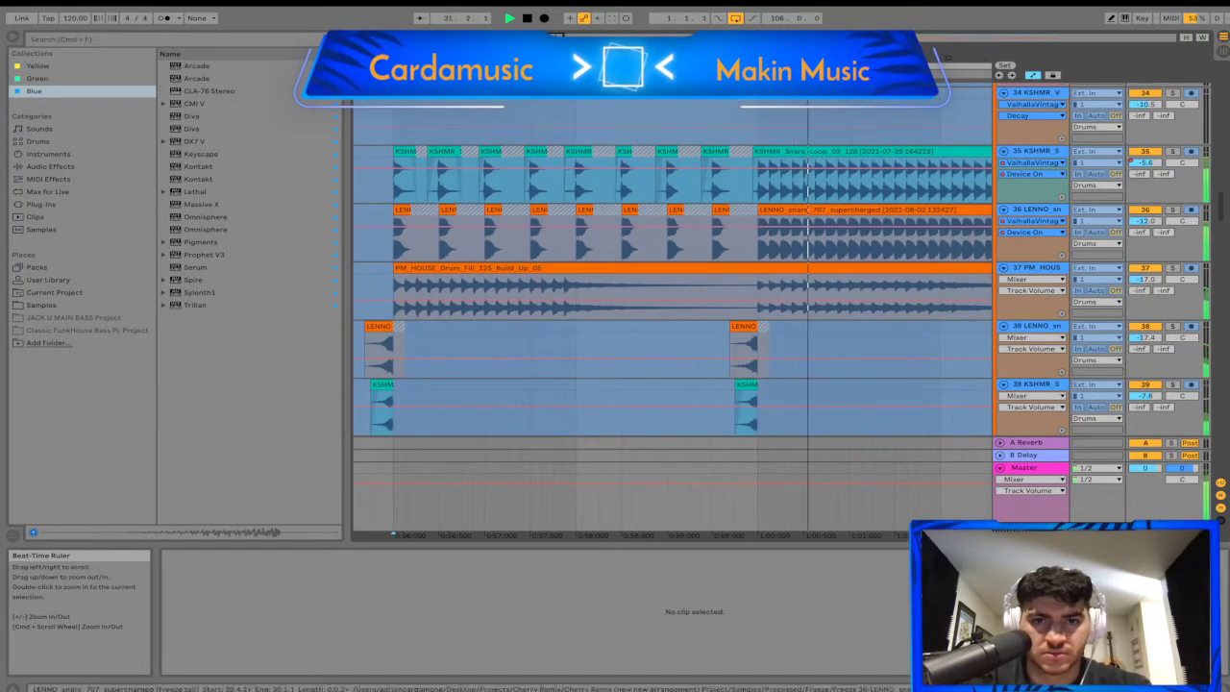
pyautogui.scroll(-2, 596, 269)
# - Solo the Addictive track 44, listen to it from bar 29 and show its device chain
pyautogui.press('space')
pyautogui.press('space')
pyautogui.scroll(-6, 672, 317)
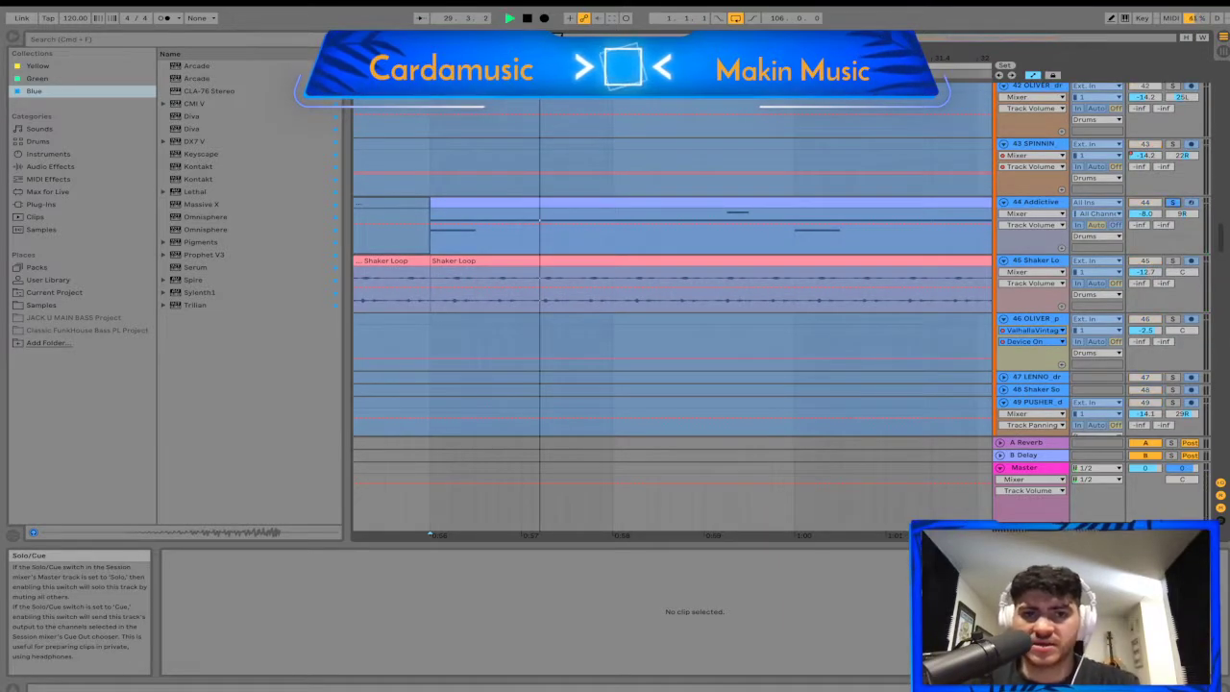
pyautogui.click(1035, 203)
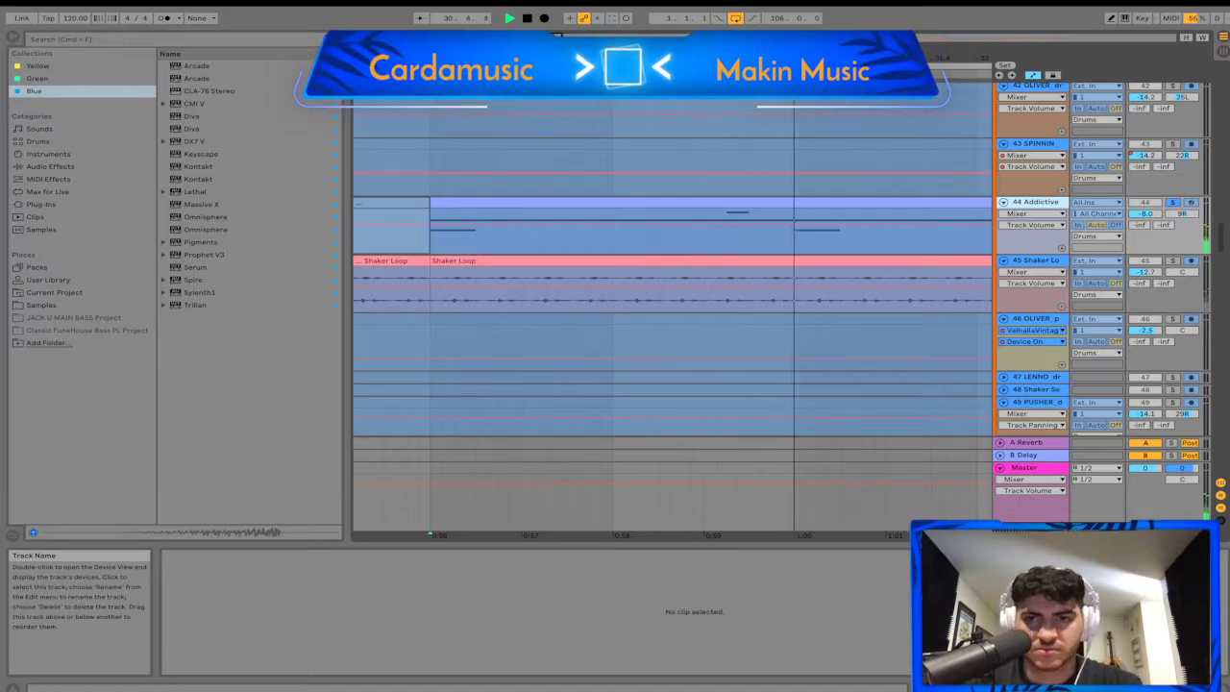
pyautogui.doubleClick(1035, 203)
pyautogui.press('space')
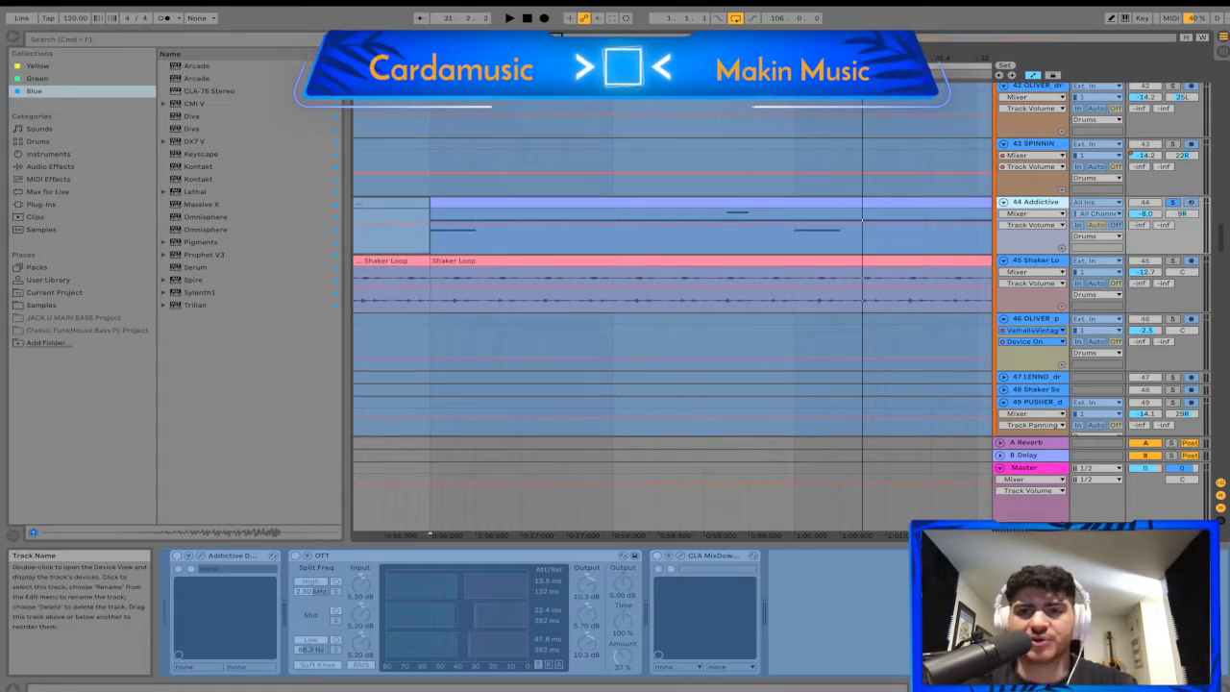
# - Unfreeze the Addictive track 44
pyautogui.scroll(-5, 852, 229)
pyautogui.hscroll(1, 852, 229)
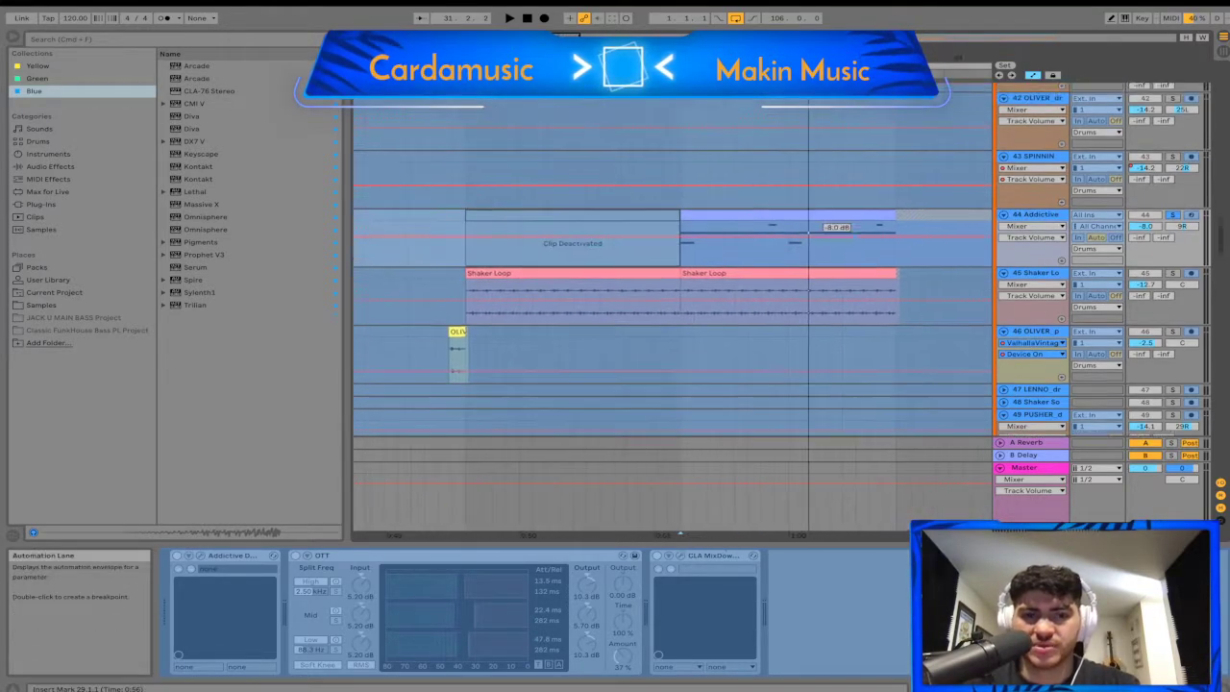
pyautogui.hscroll(1, 853, 229)
pyautogui.click(1035, 216)
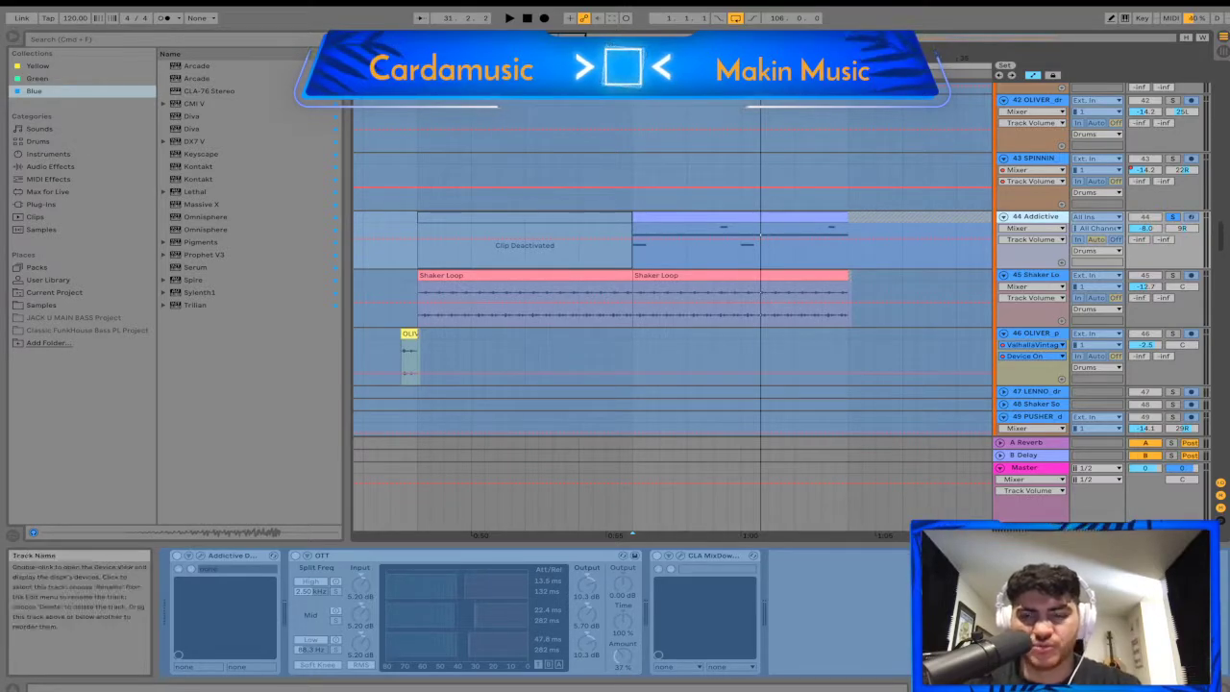
pyautogui.rightClick(1040, 217)
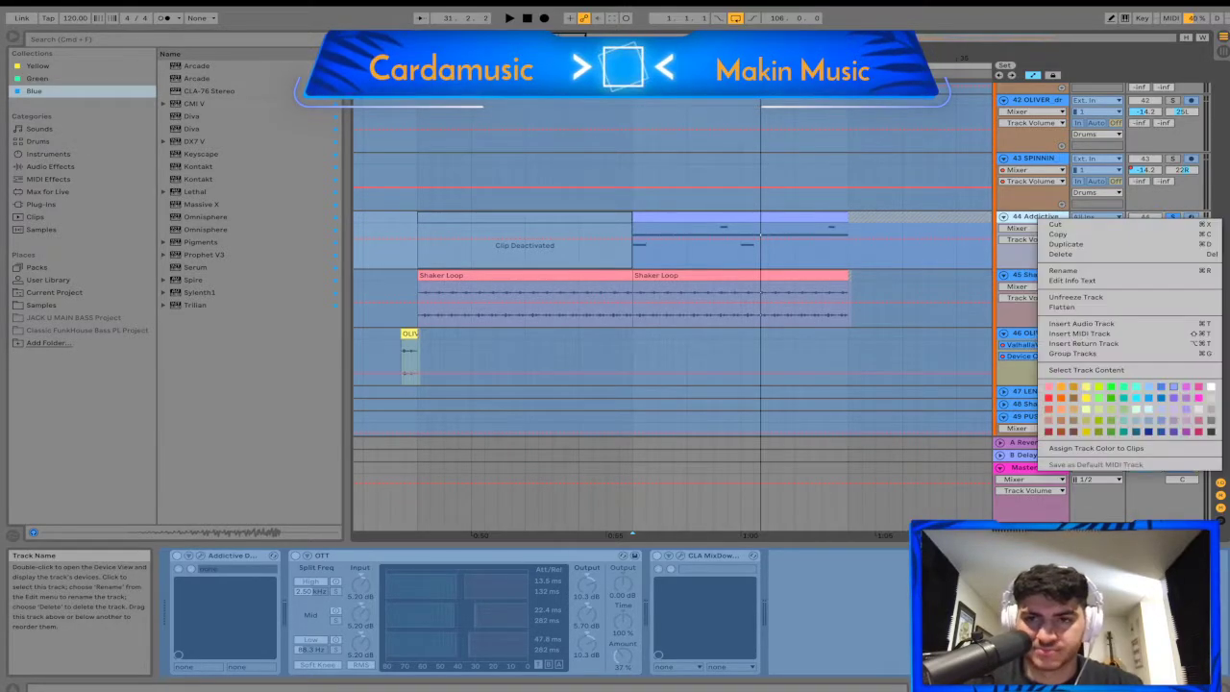
pyautogui.click(1077, 297)
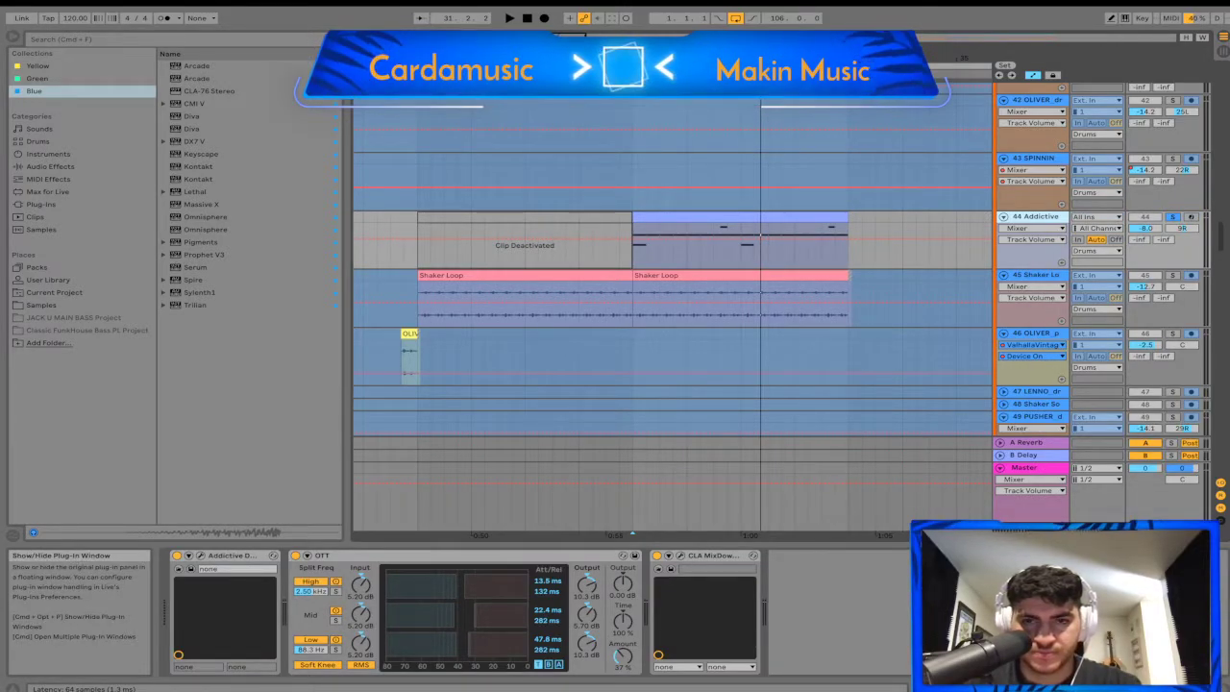
# - Open the Addictive Drums 2 plug-in, view its kit page while the track plays, and close the plug-in window
pyautogui.click(200, 556)
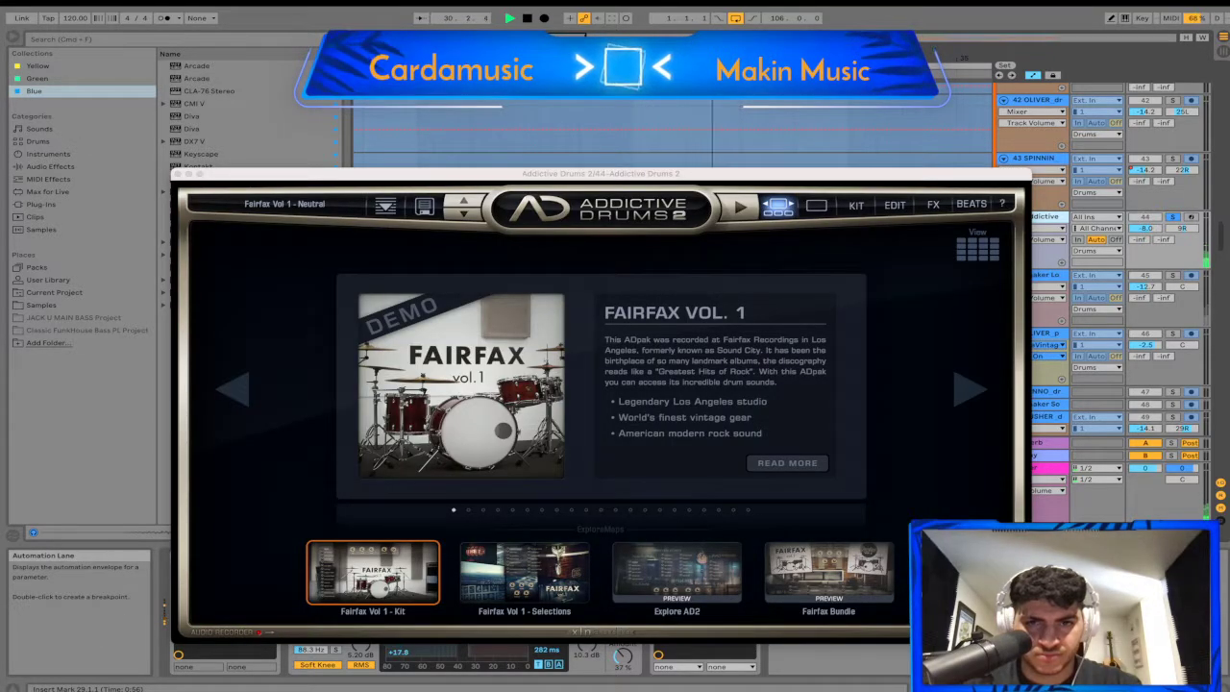
pyautogui.moveTo(601, 174); pyautogui.dragTo(599, 118)
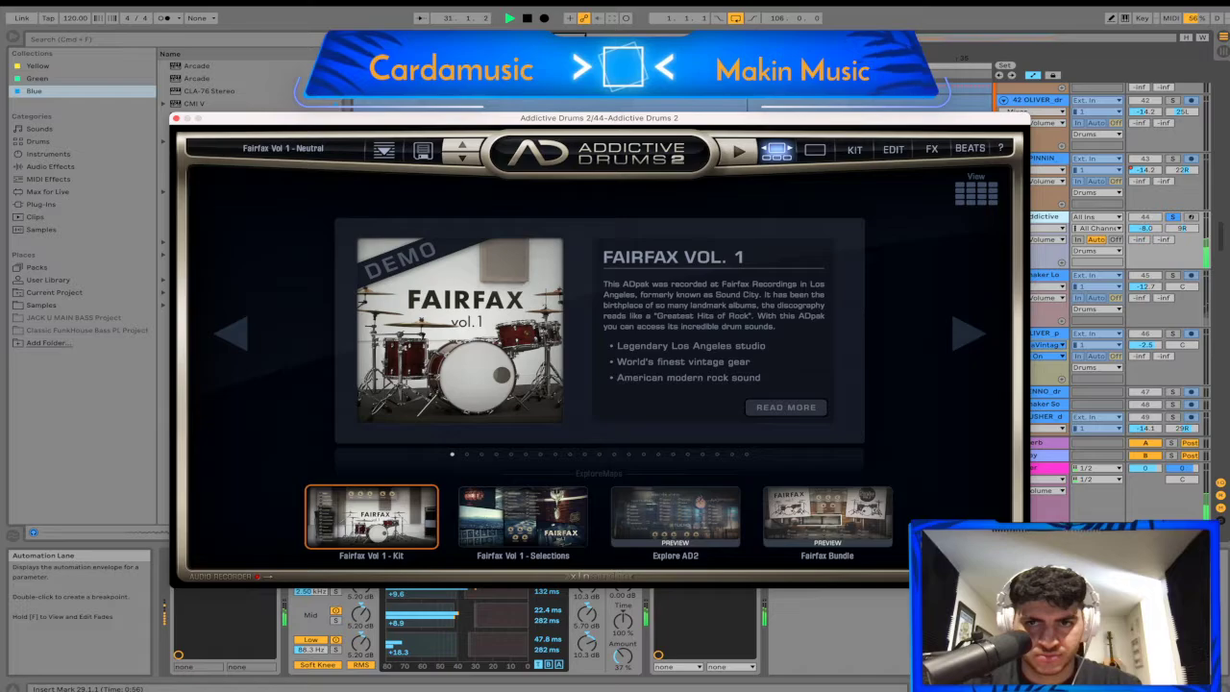
pyautogui.click(854, 150)
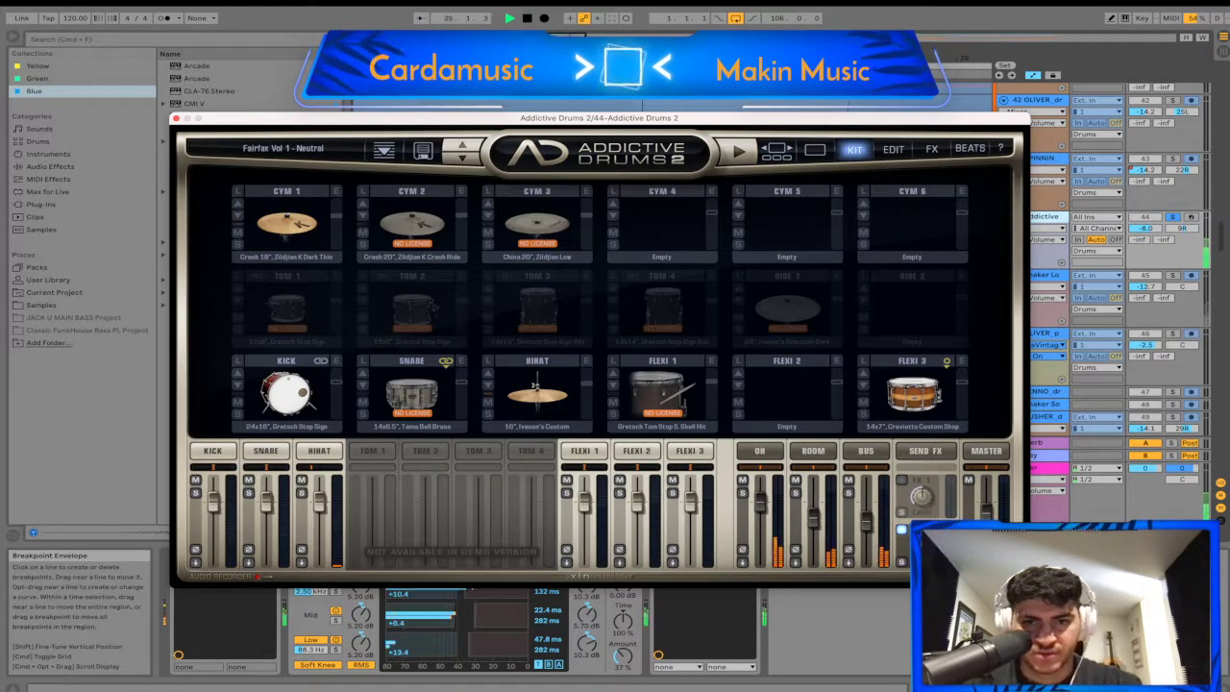
pyautogui.press('space')
pyautogui.click(176, 118)
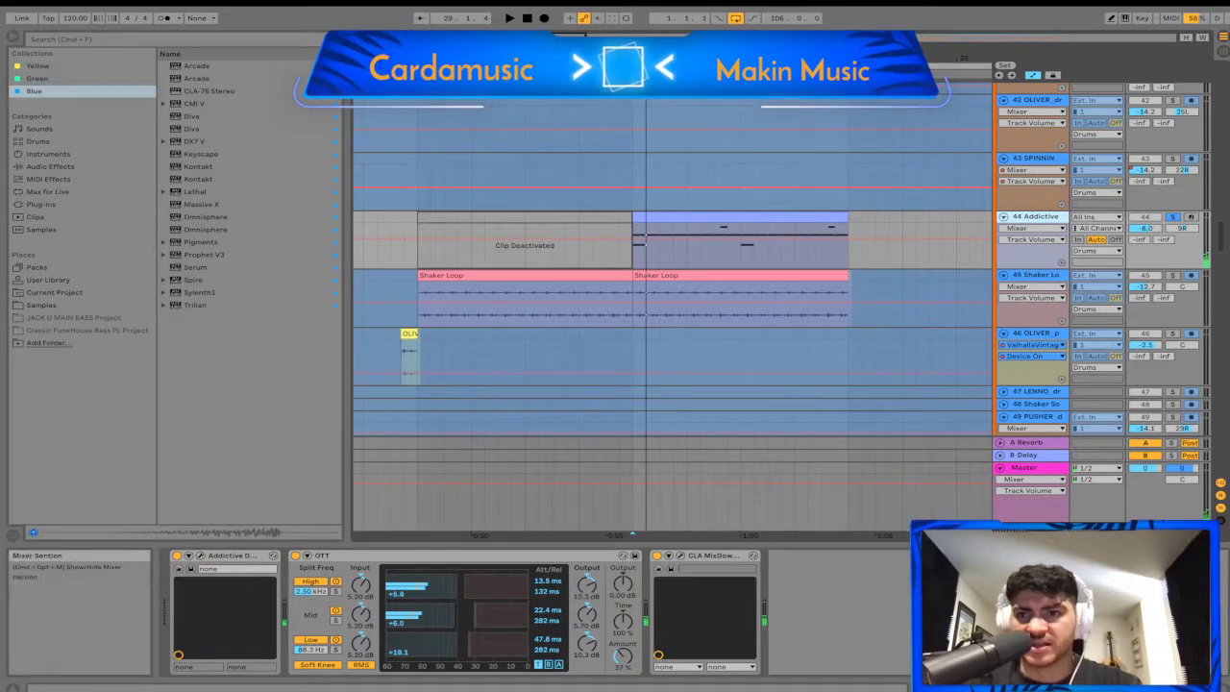
# - Unsolo the Addictive track and look over the remaining drum tracks down to MainPiano and back to the snare build-up
pyautogui.scroll(1, 1103, 260)
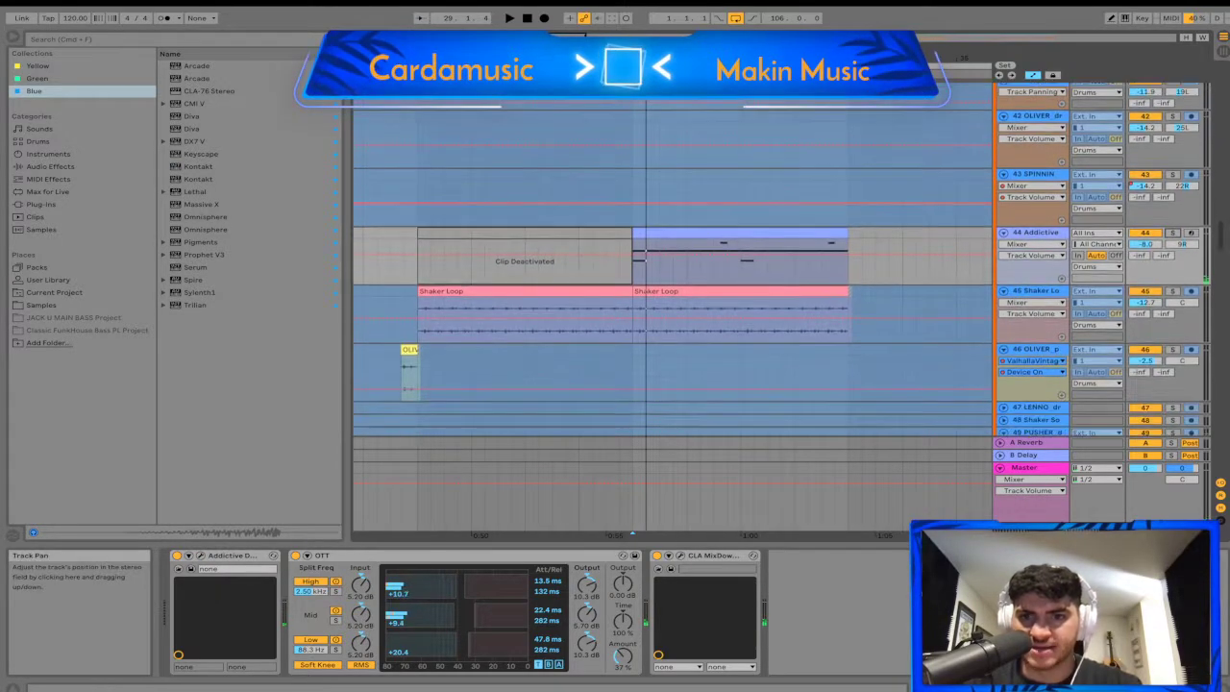
pyautogui.scroll(-10, 1103, 259)
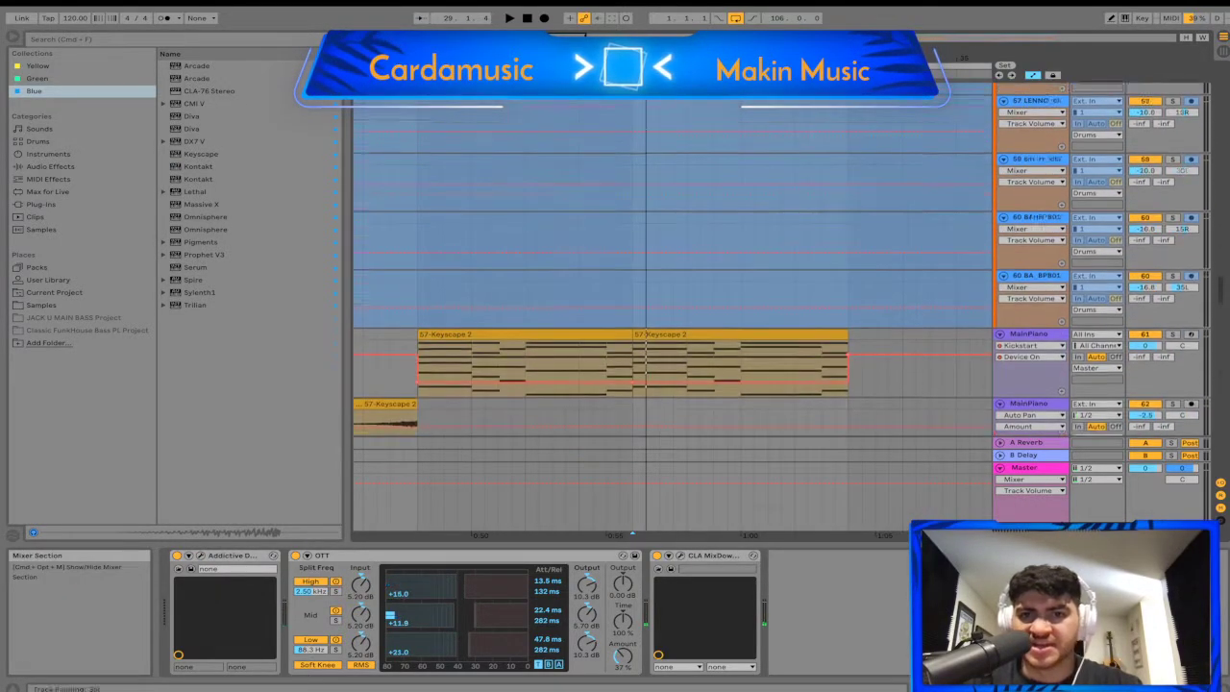
pyautogui.scroll(3, 1103, 259)
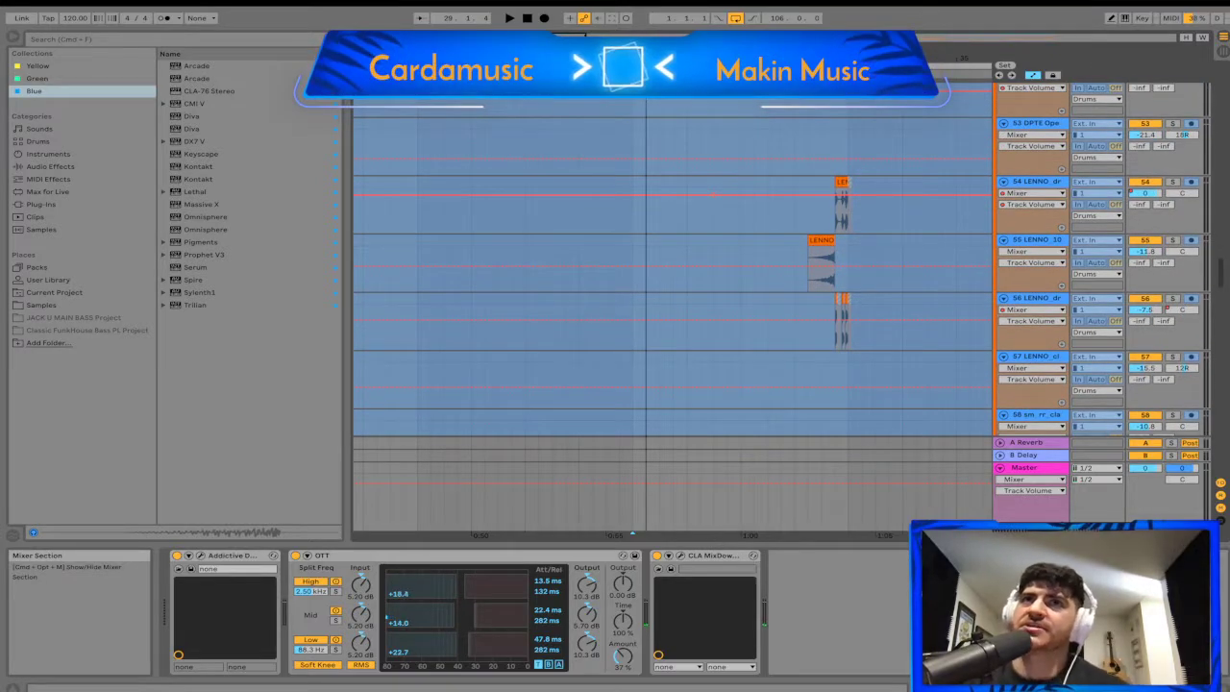
pyautogui.scroll(8, 1103, 259)
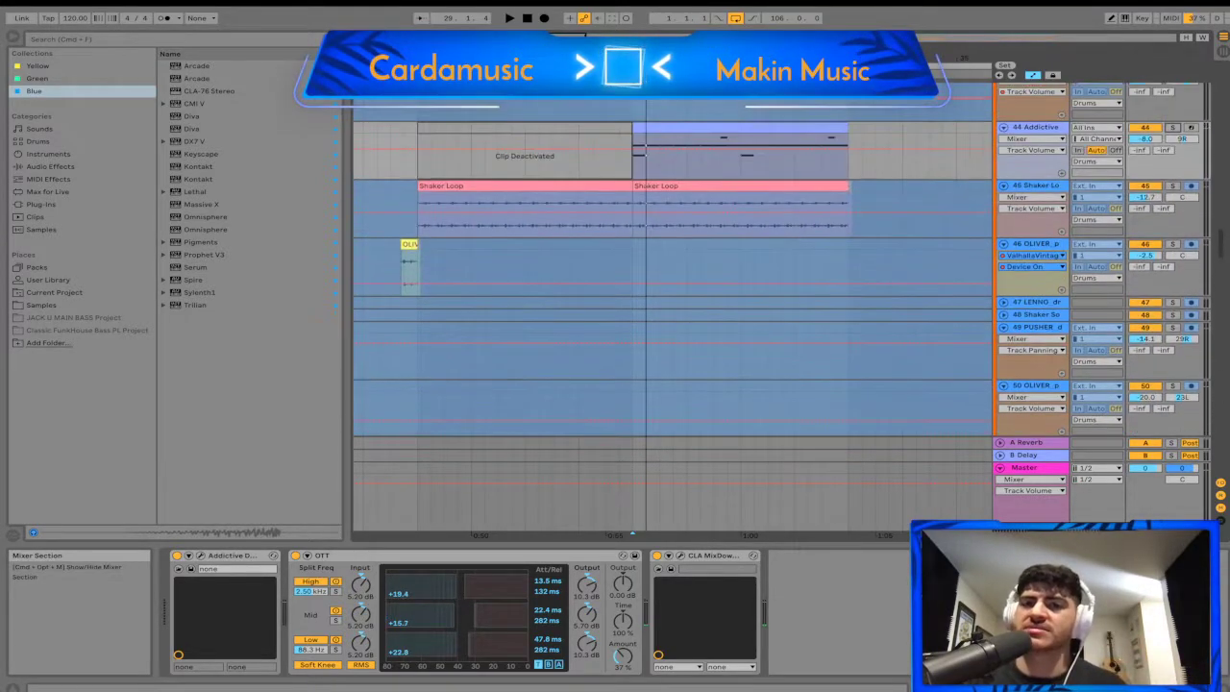
pyautogui.scroll(9, 1132, 226)
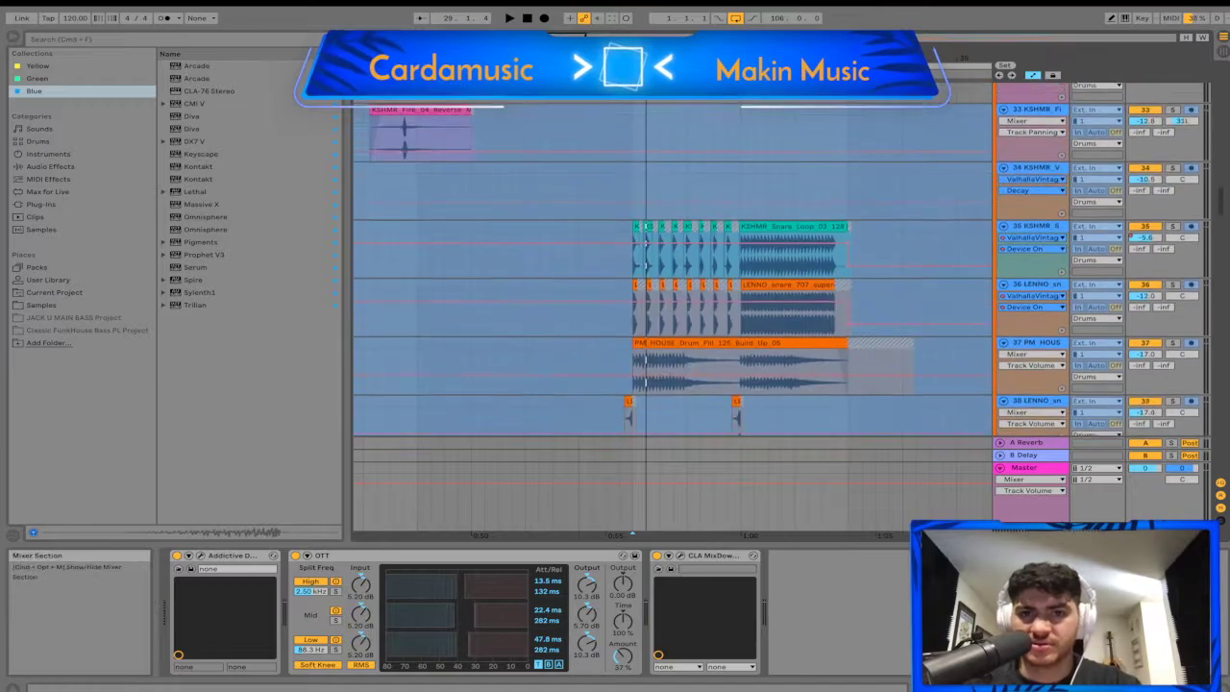
# - Solo the KSHMR, LENNO and PM_HOUSE snare build-up tracks 35 to 37 and listen to them together from bar 29
pyautogui.click(1182, 285)
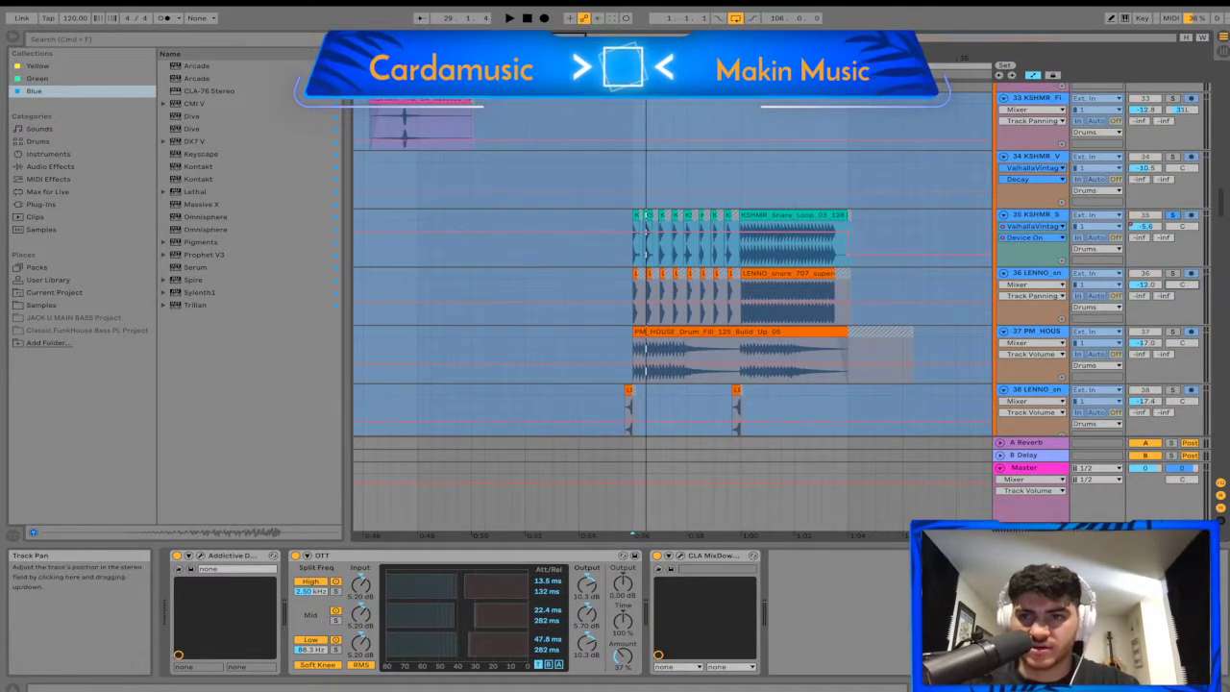
pyautogui.click(1172, 274)
pyautogui.press('space')
pyautogui.scroll(-2, 673, 317)
pyautogui.hscroll(2, 673, 318)
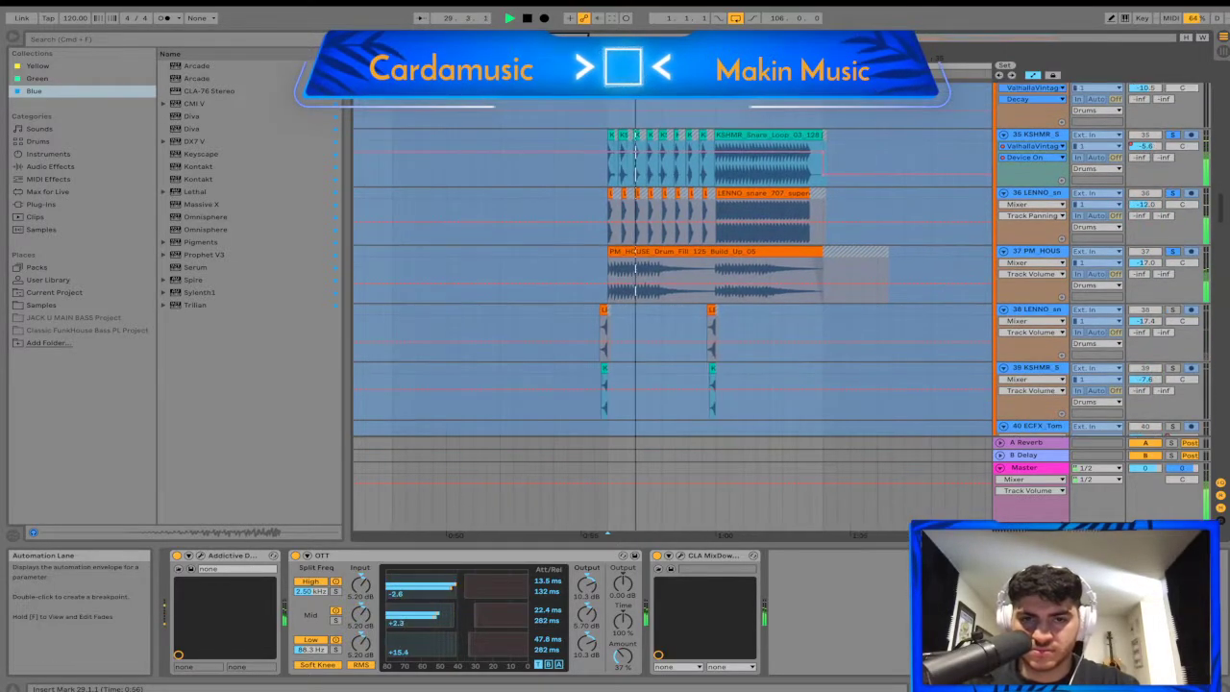
pyautogui.scroll(5, 667, 317)
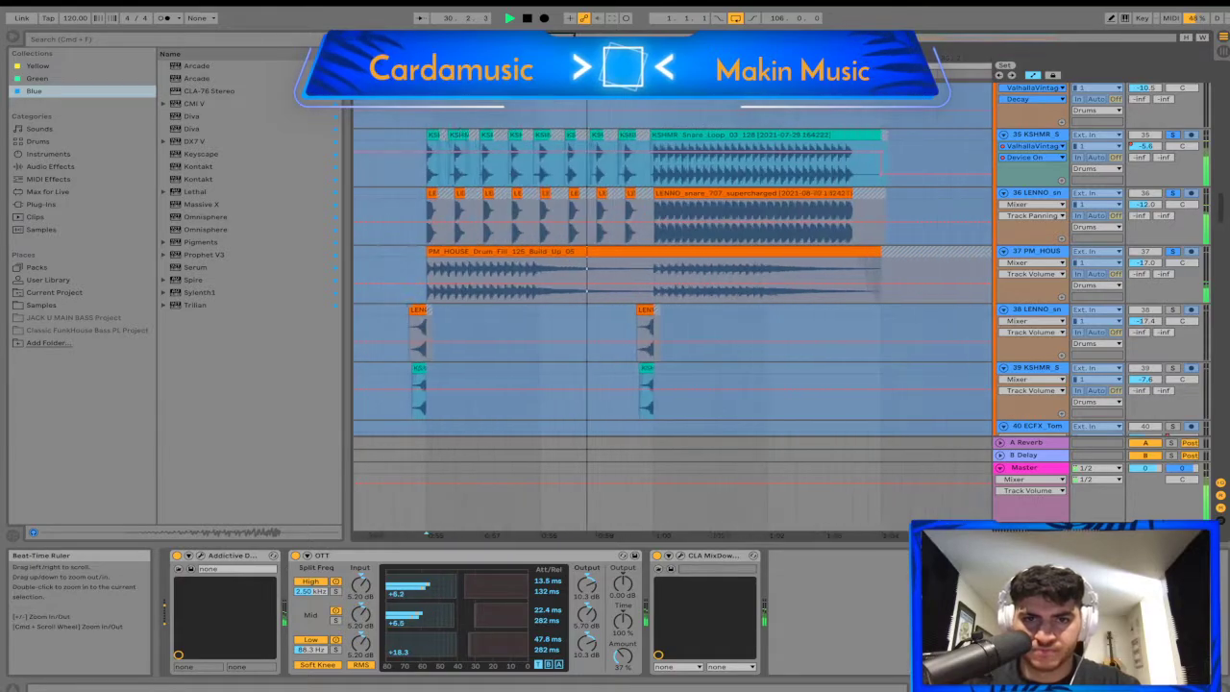
pyautogui.scroll(-2, 668, 317)
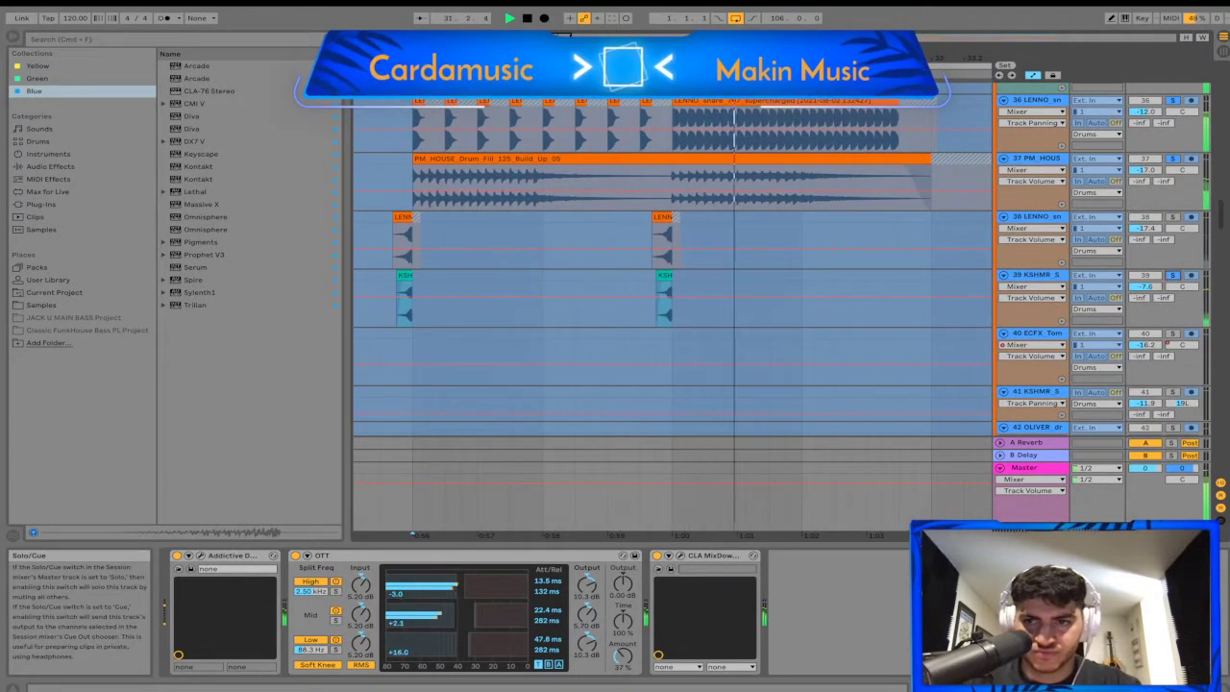
# - Solo the LENNO track 38 and listen to its short reversed snare clip just before bar 29
pyautogui.click(1173, 217)
pyautogui.press('space')
pyautogui.press('space')
pyautogui.click(395, 244)
pyautogui.press('space')
pyautogui.press('space')
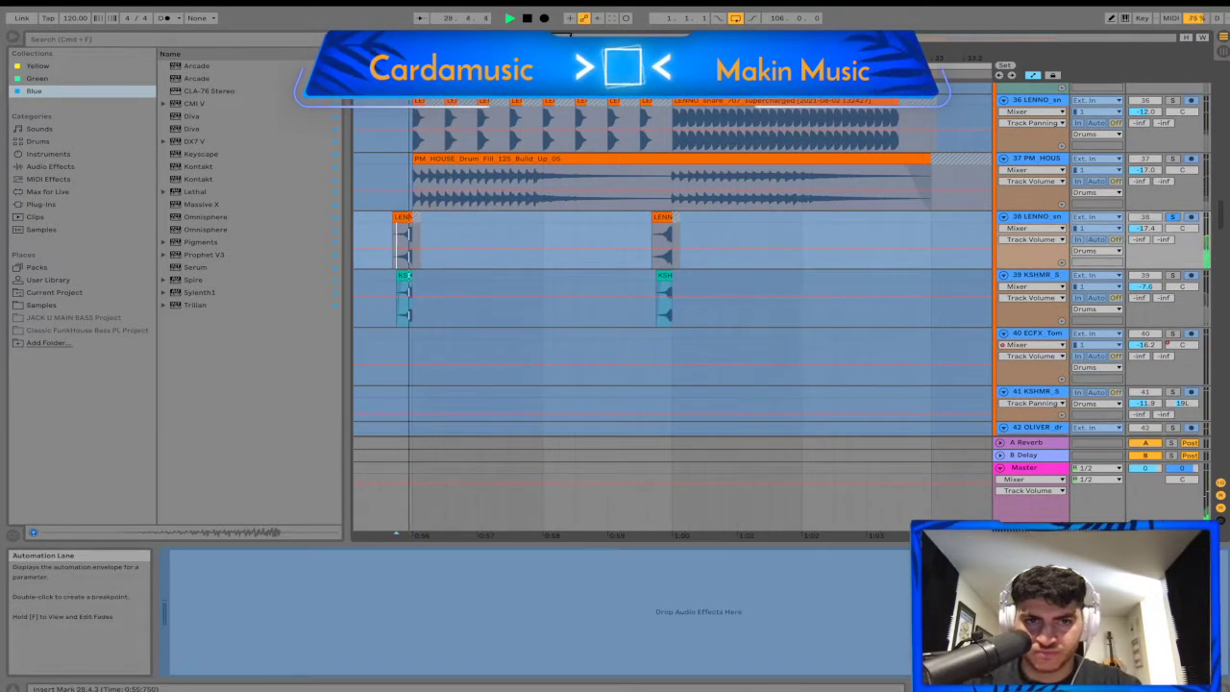
pyautogui.click(402, 218)
pyautogui.press('space')
pyautogui.press('space')
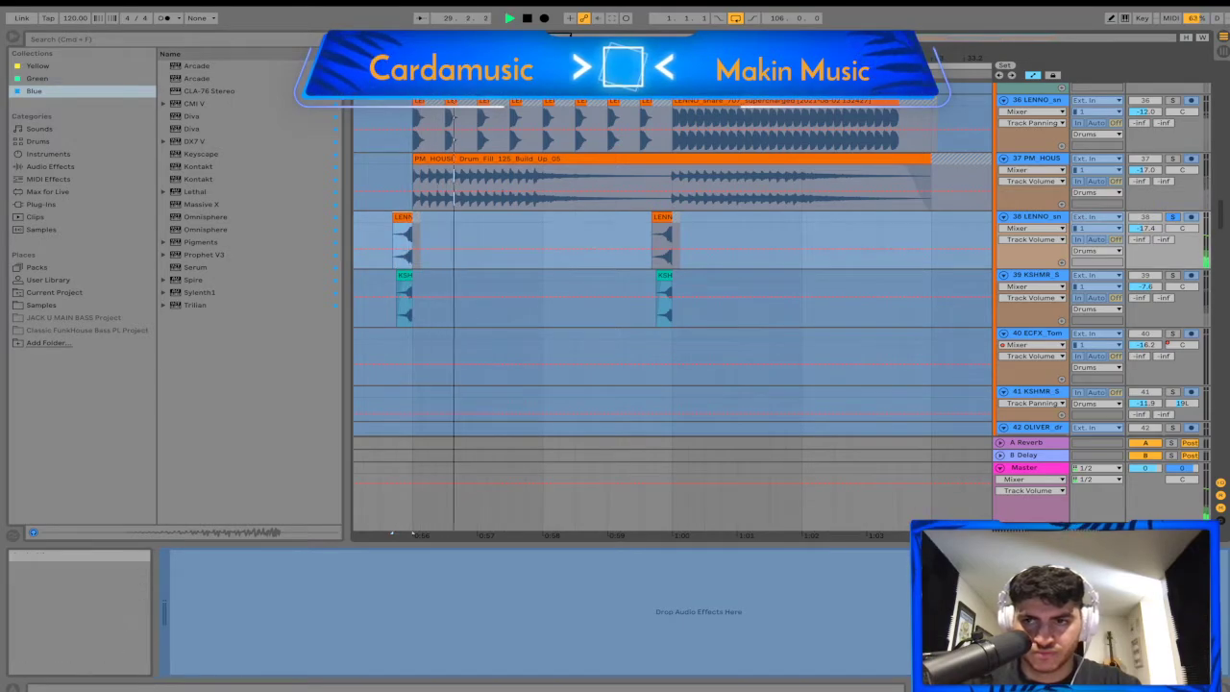
# - Return to the group tracks, solo the LIECUT vocal group together with the Drums group, and listen from bar 29
pyautogui.scroll(10, 672, 317)
pyautogui.scroll(5, 673, 318)
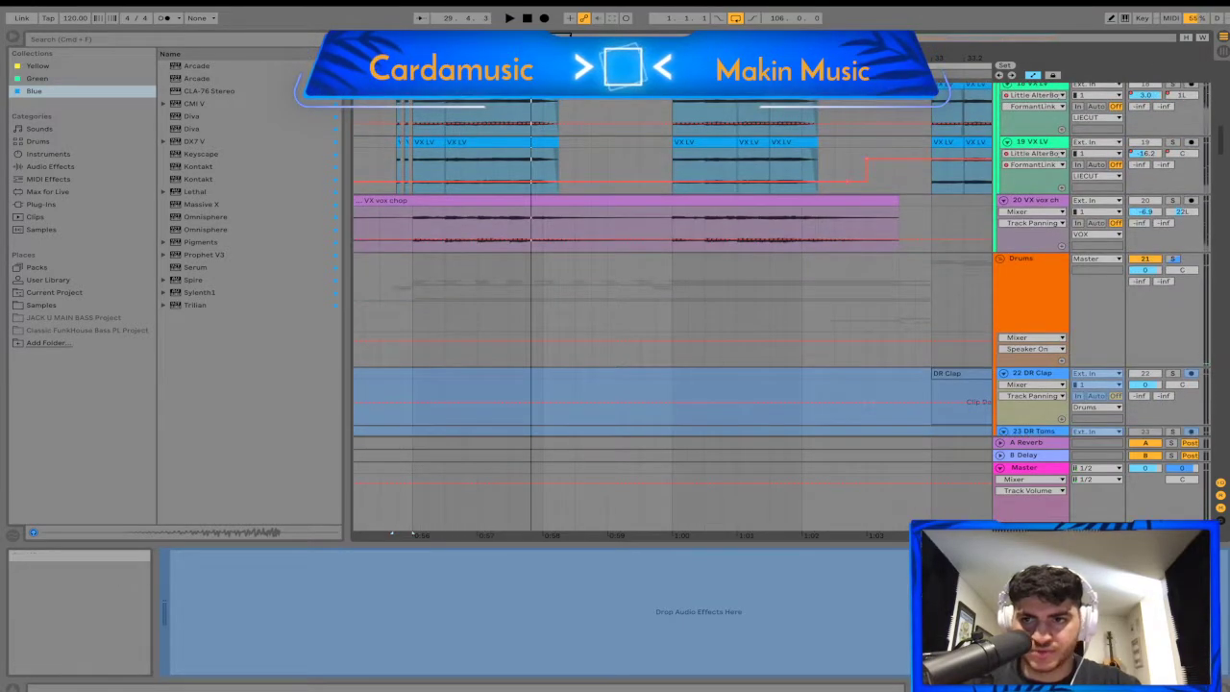
pyautogui.scroll(3, 1171, 200)
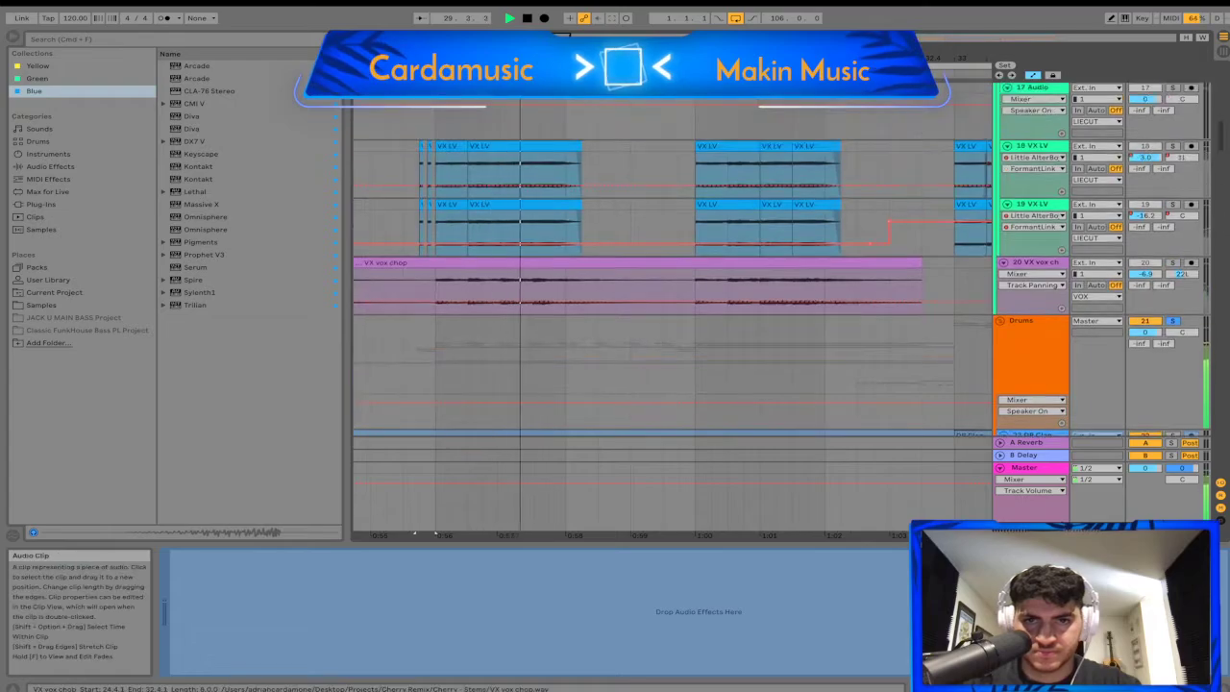
pyautogui.scroll(2, 673, 317)
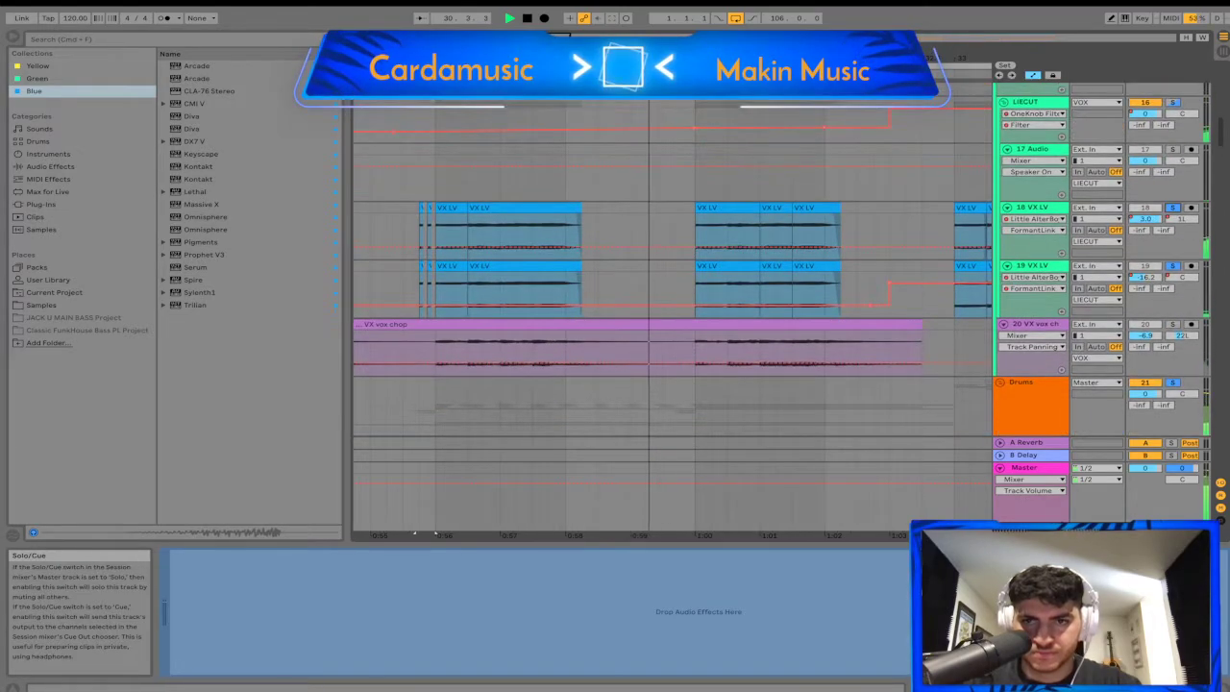
pyautogui.hscroll(3, 856, 228)
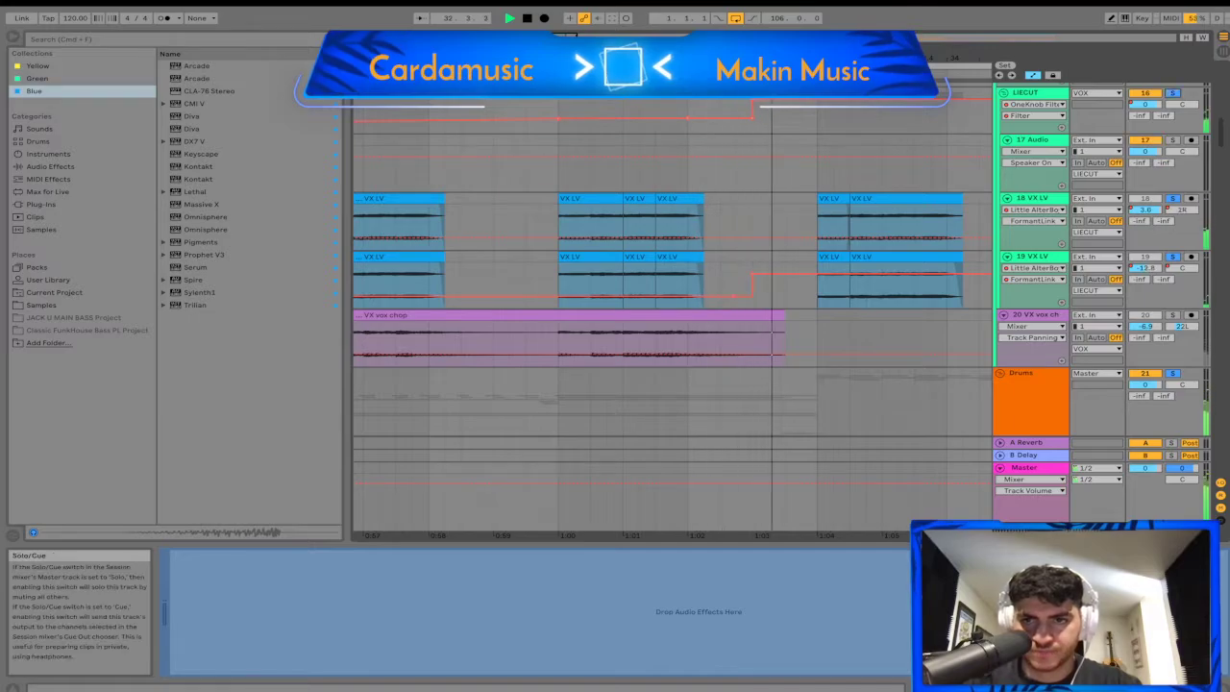
# - Clear the LIECUT group solo and listen to the full mix at the drop from bar 33
pyautogui.press('space')
pyautogui.click(1173, 257)
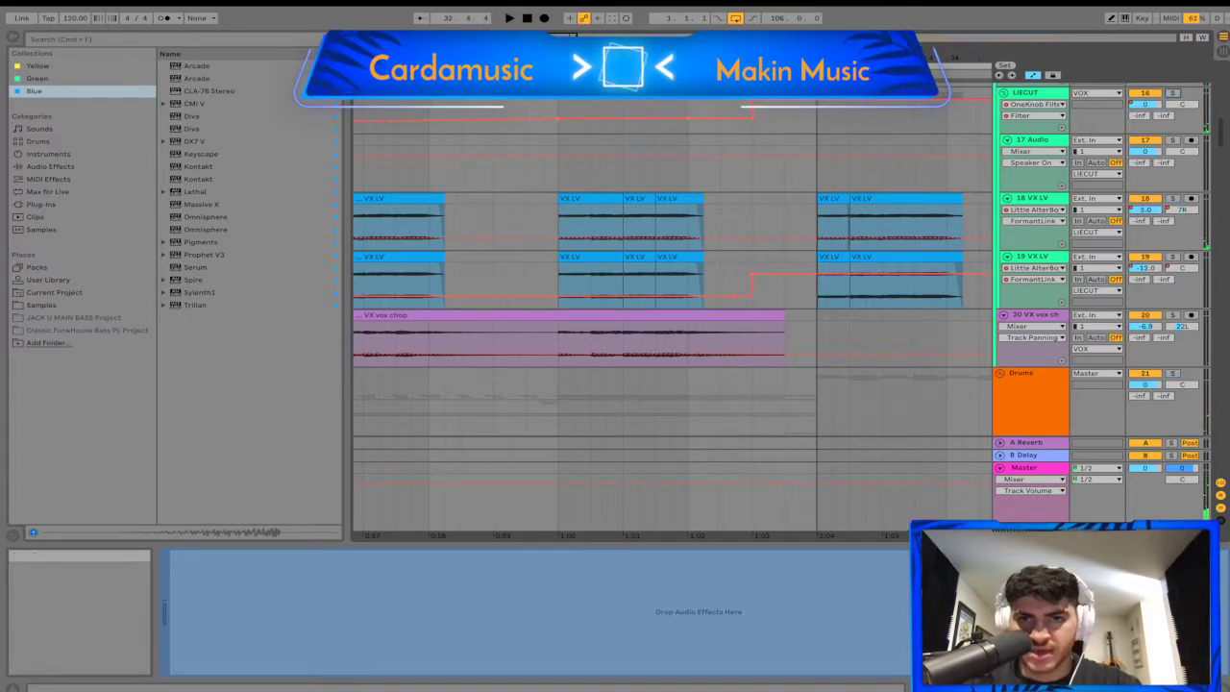
pyautogui.moveTo(692, 535); pyautogui.dragTo(499, 533)
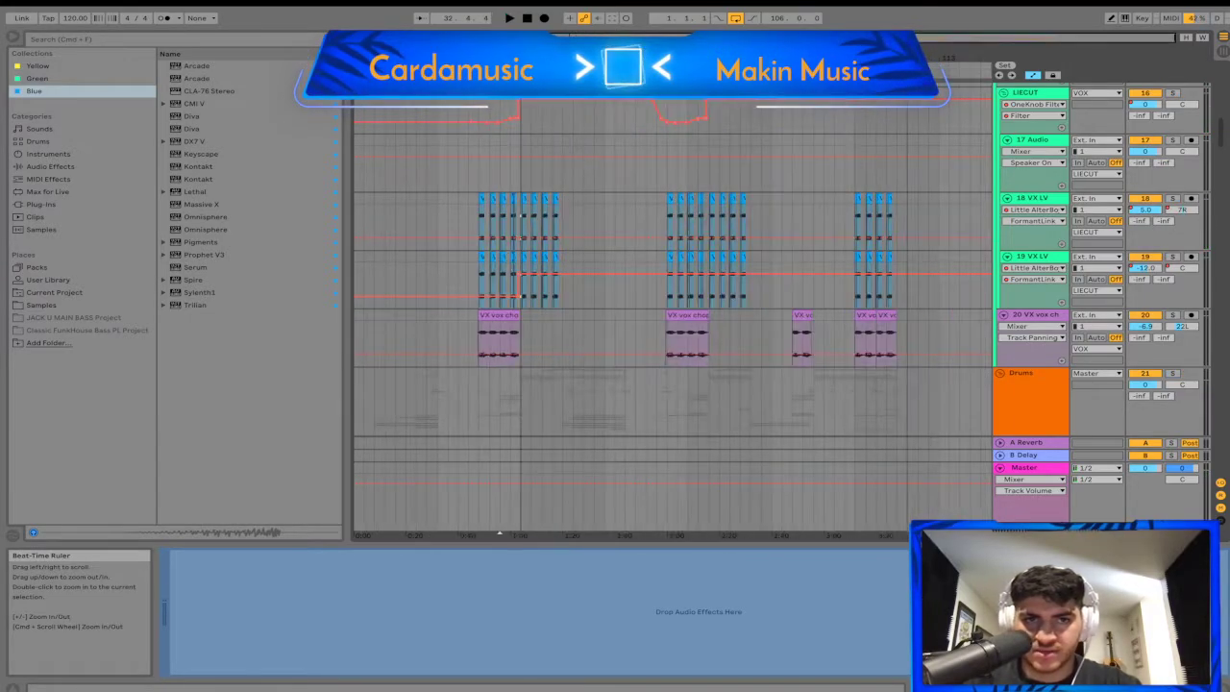
pyautogui.click(394, 534)
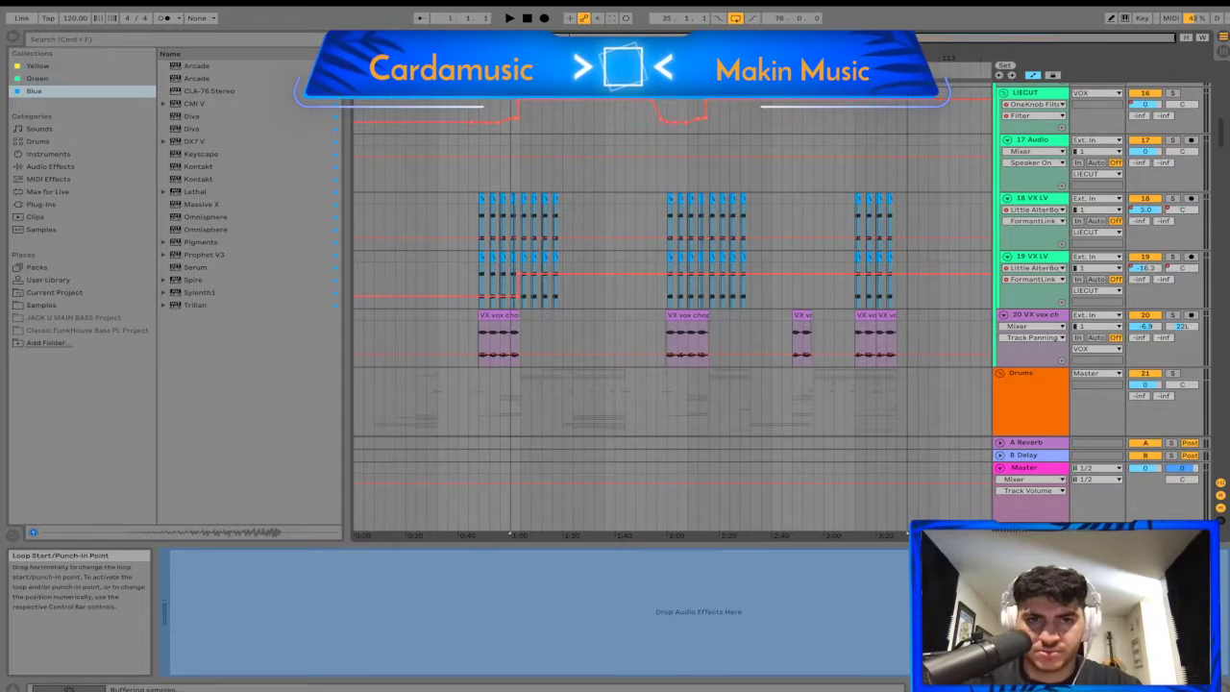
pyautogui.press('space')
pyautogui.moveTo(520, 58); pyautogui.dragTo(602, 135)
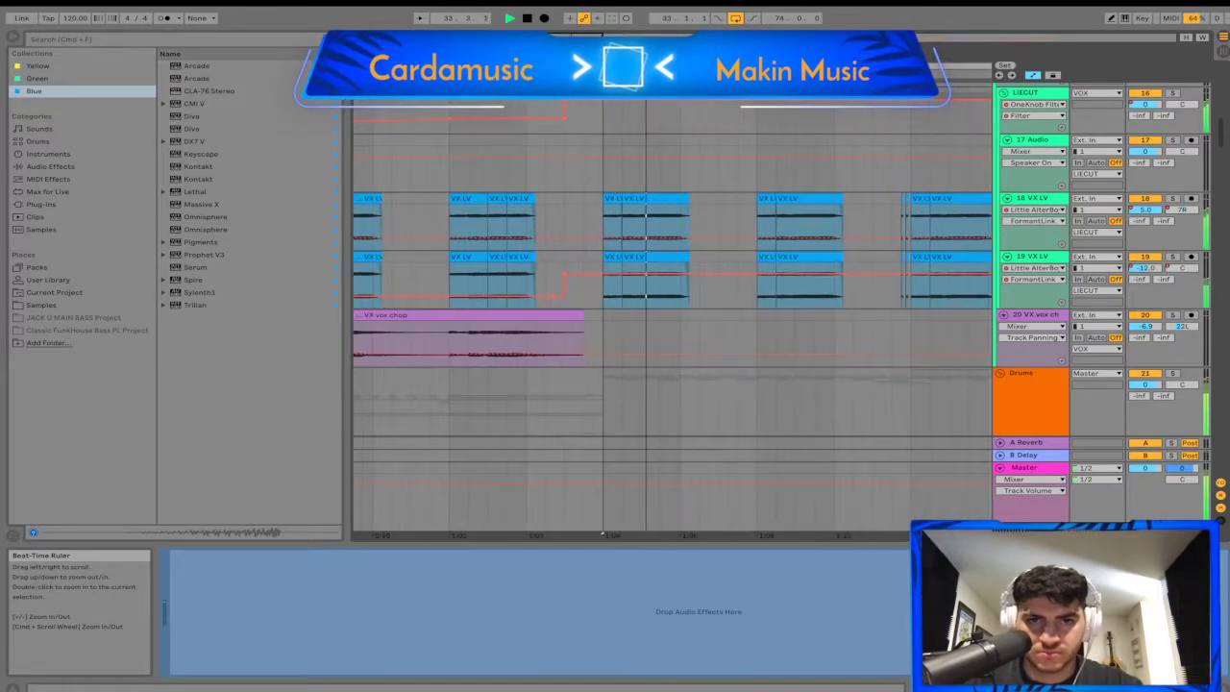
pyautogui.scroll(5, 706, 231)
pyautogui.scroll(-3, 706, 231)
pyautogui.press('space')
pyautogui.scroll(-1, 705, 231)
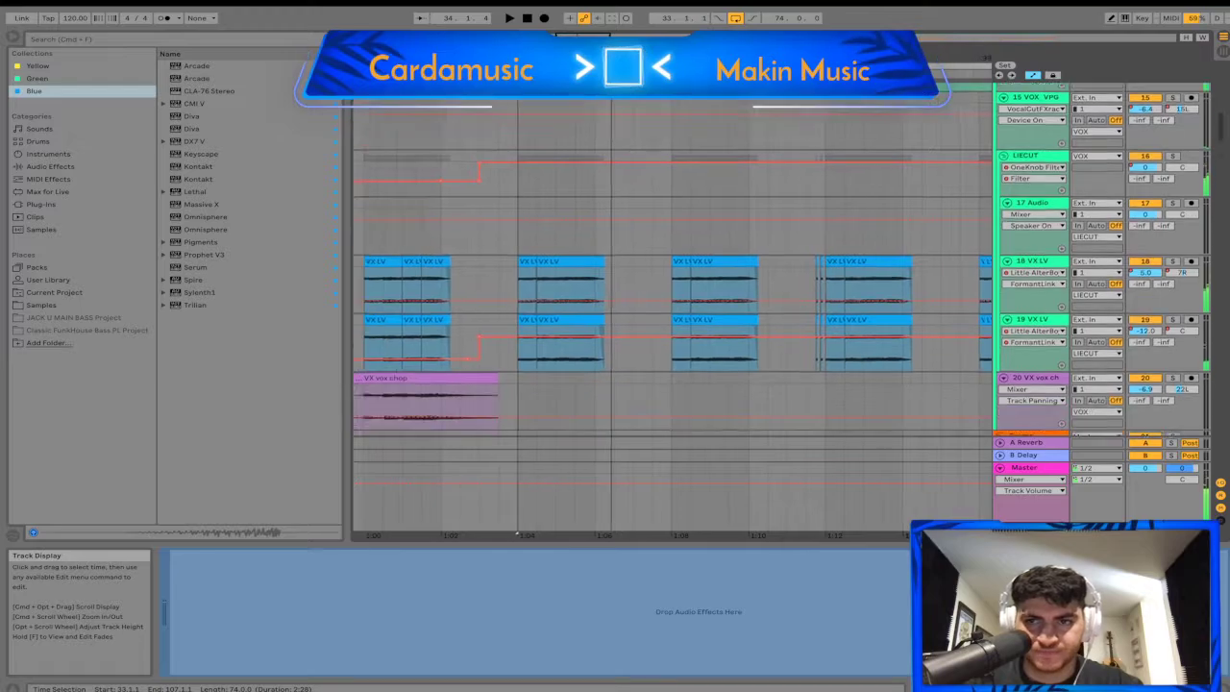
# - Show the effect chains of the two chopped vocal tracks, 18 VX LV and 19 VX LV
pyautogui.click(1034, 245)
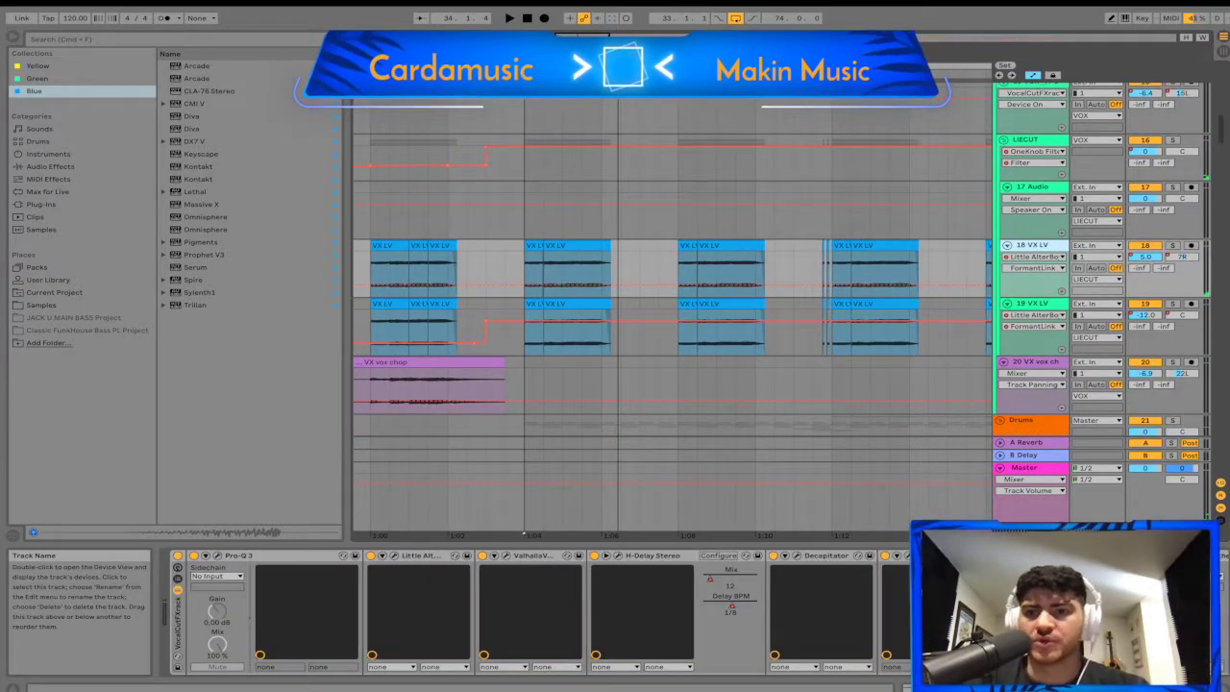
pyautogui.click(1034, 304)
pyautogui.scroll(-1, 1034, 304)
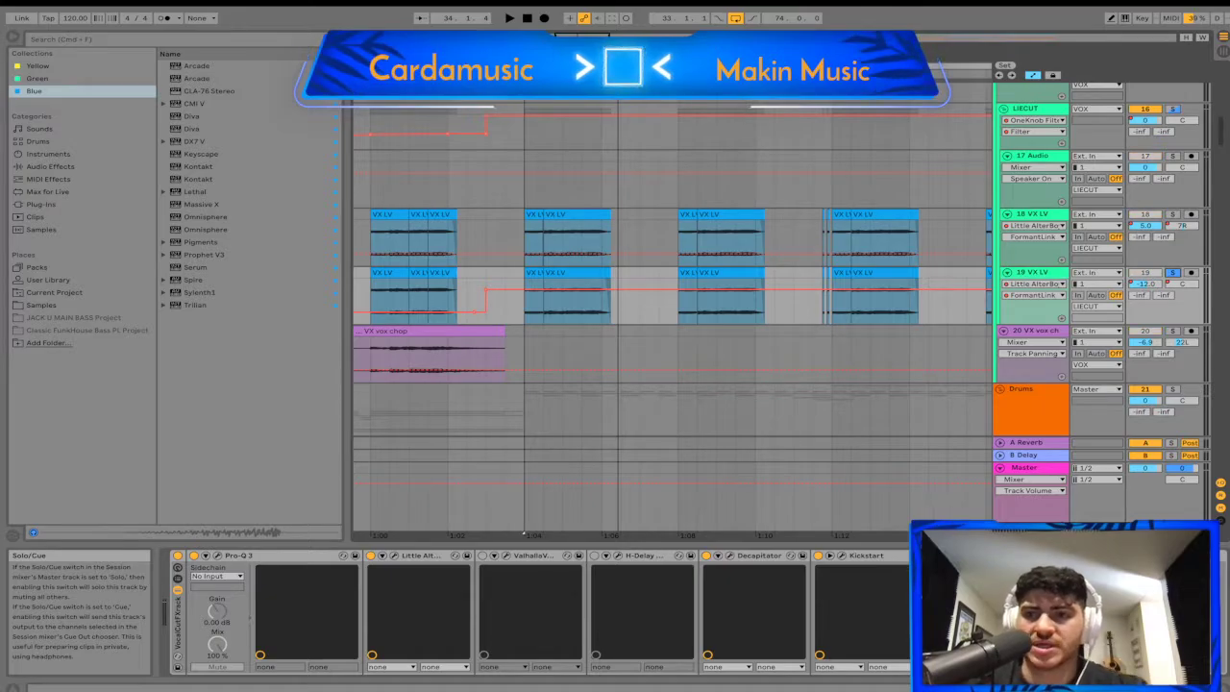
# - Solo the original lead vocal track 6 VX LV and listen to phrases at several points, ending at bar 26
pyautogui.scroll(5, 672, 307)
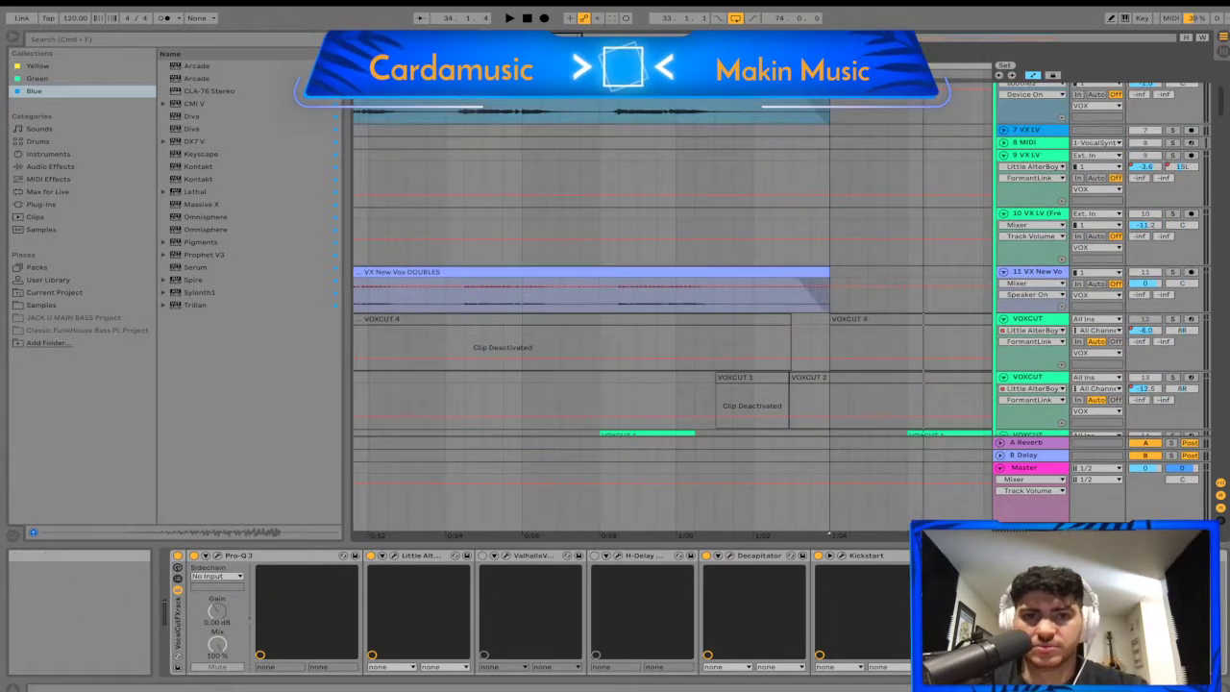
pyautogui.scroll(5, 672, 307)
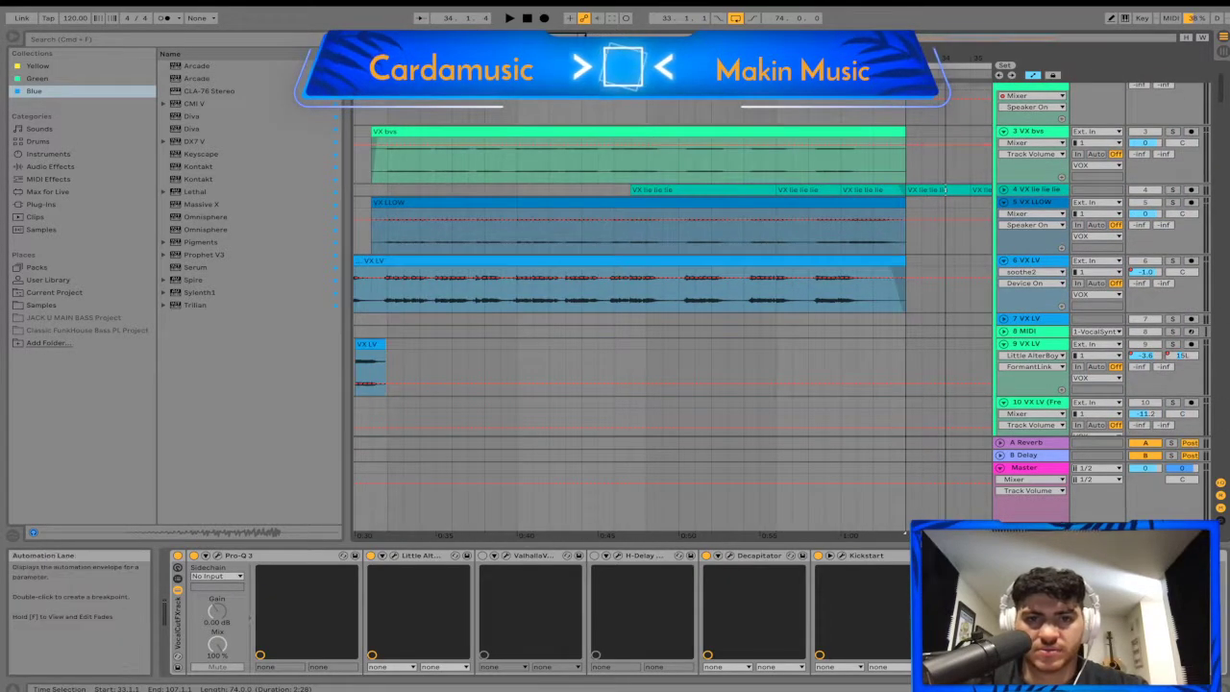
pyautogui.click(501, 288)
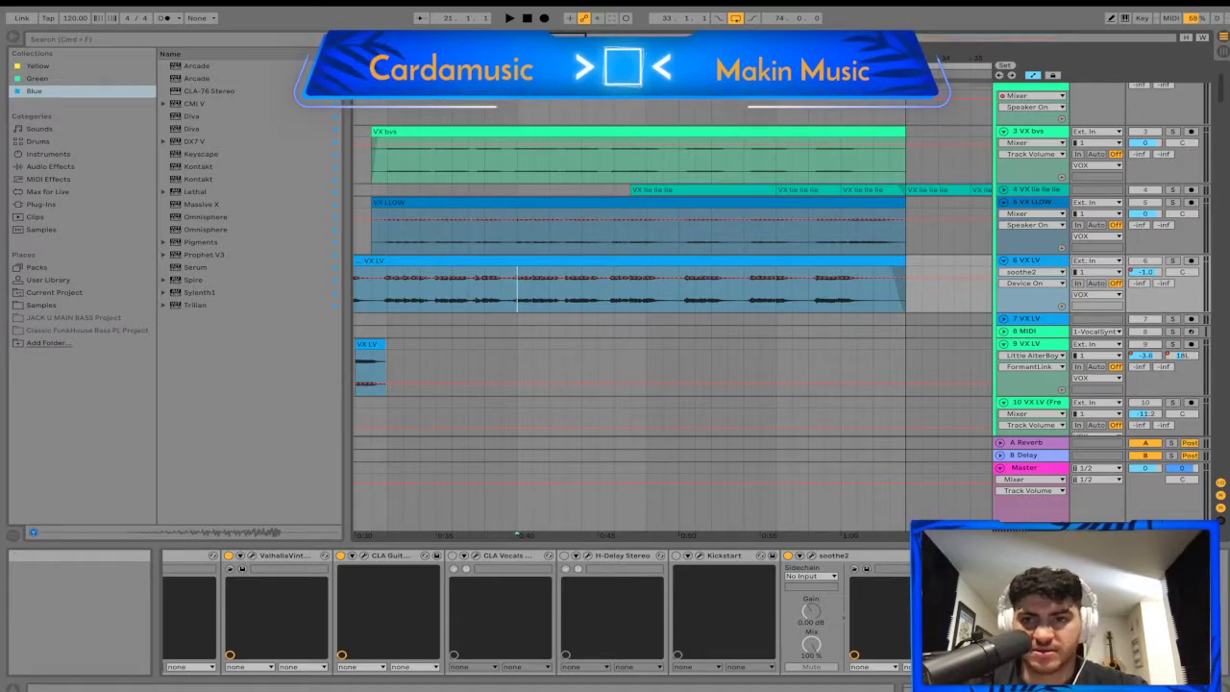
pyautogui.click(1172, 260)
pyautogui.press('space')
pyautogui.click(615, 289)
pyautogui.press('space')
pyautogui.press('space')
pyautogui.click(679, 290)
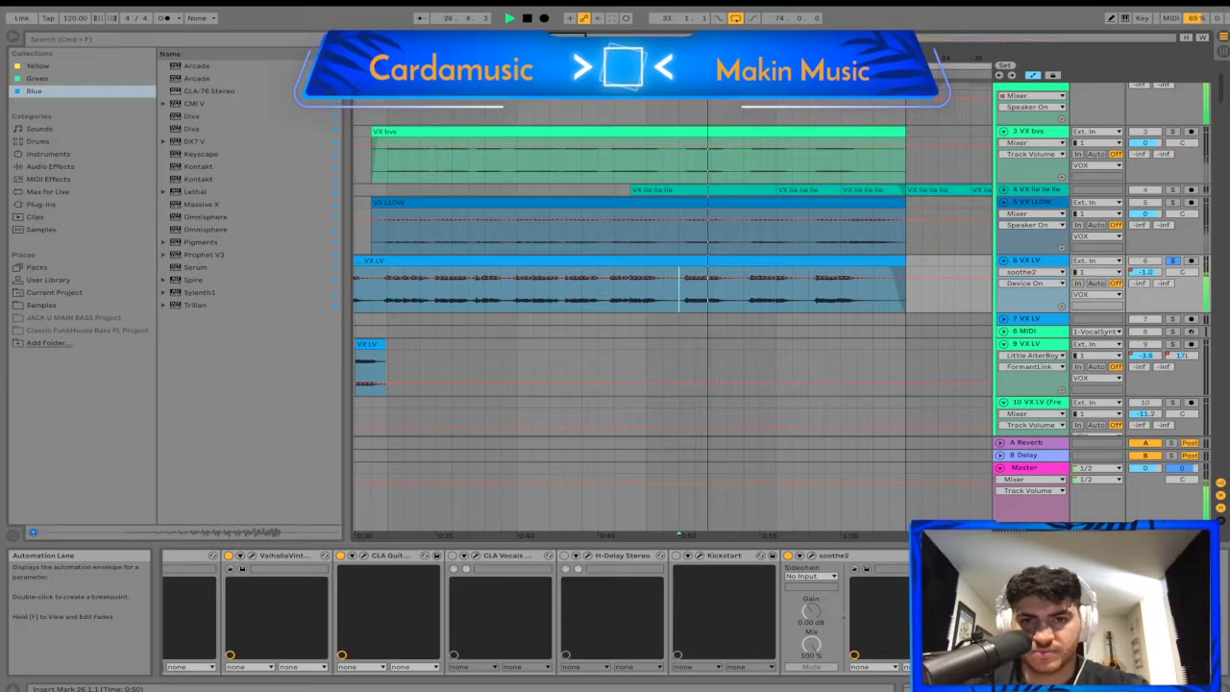
# - Solo the VX lie lie lie track 4, unfold it, and listen to its clips from bar 25
pyautogui.click(1173, 190)
pyautogui.press('space')
pyautogui.press('space')
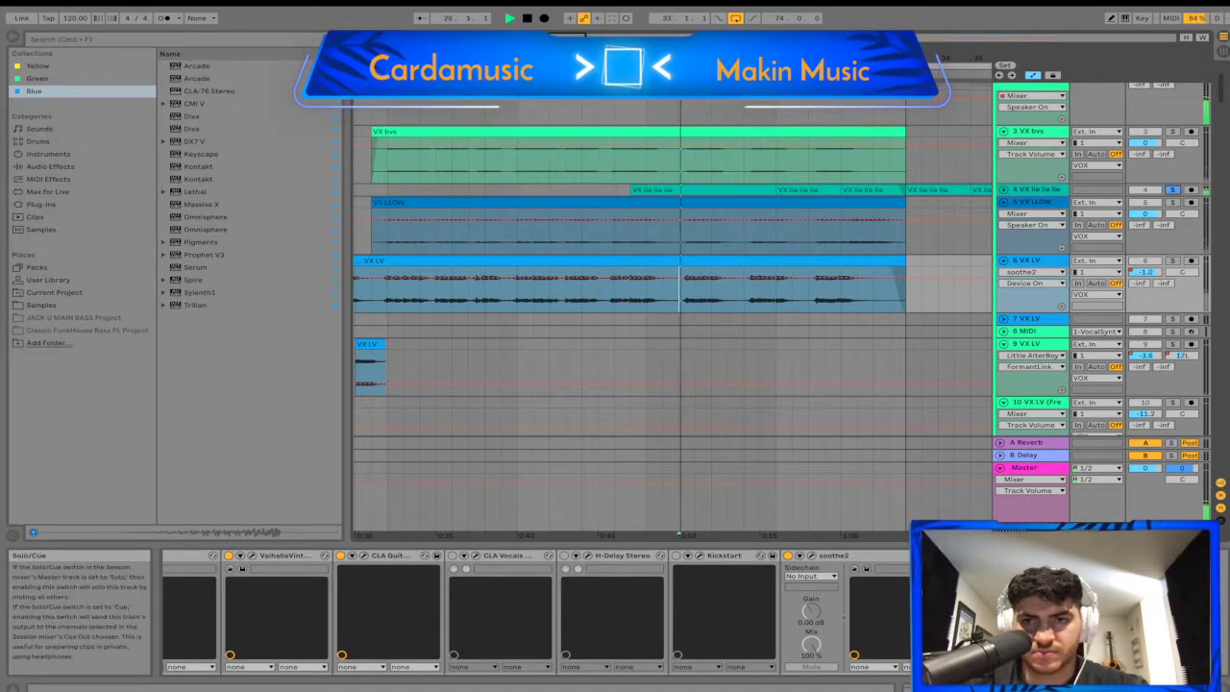
pyautogui.click(1003, 189)
pyautogui.press('space')
pyautogui.click(647, 229)
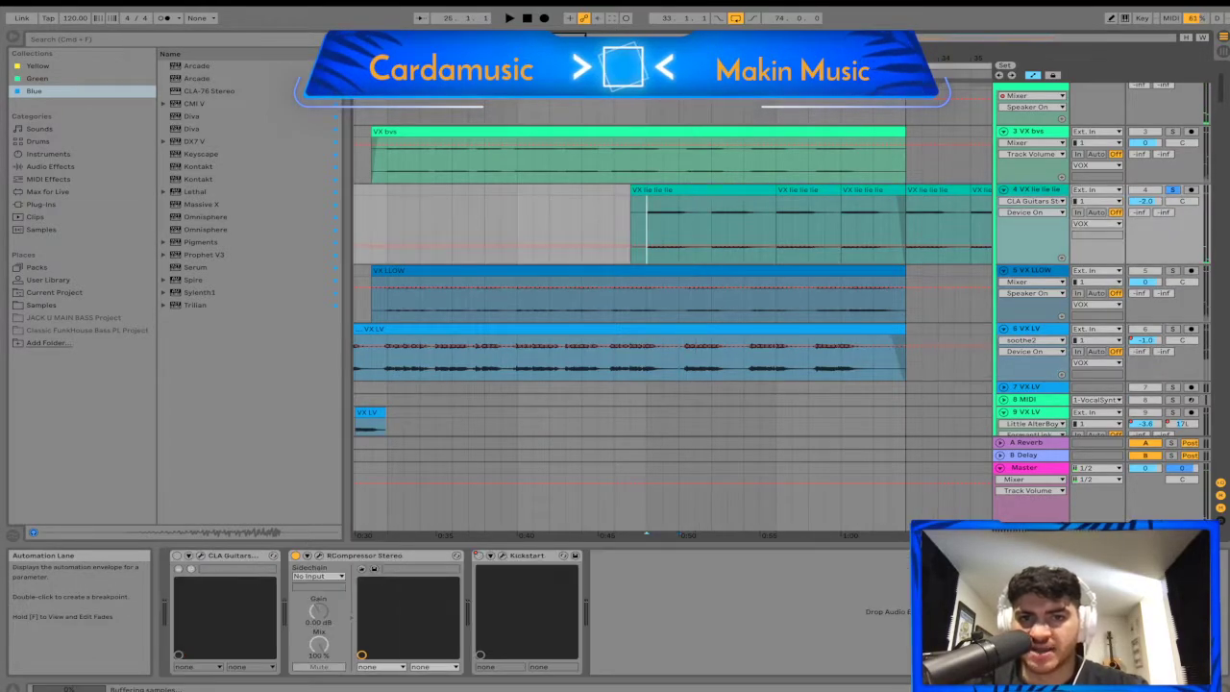
pyautogui.press('space')
pyautogui.scroll(-1, 648, 230)
pyautogui.hscroll(1, 648, 231)
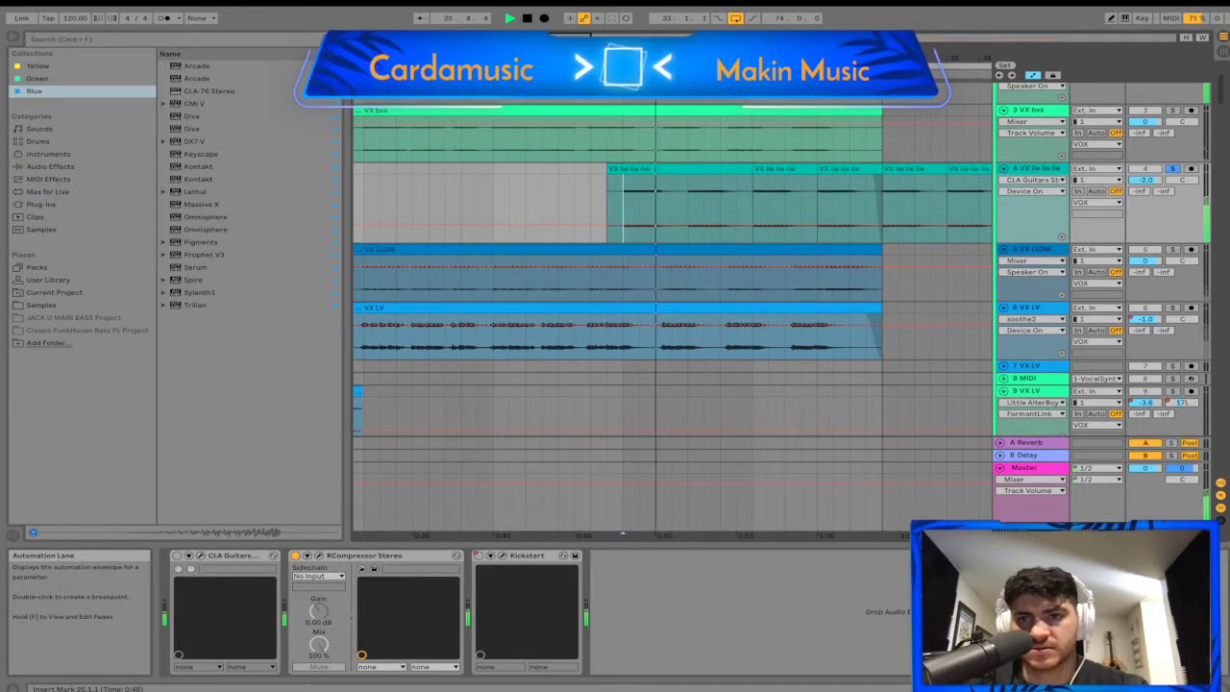
pyautogui.press('space')
# - Return to the LIECUT group, set the playback start to bar 33, and solo the group
pyautogui.scroll(-10, 707, 322)
pyautogui.hscroll(1, 706, 322)
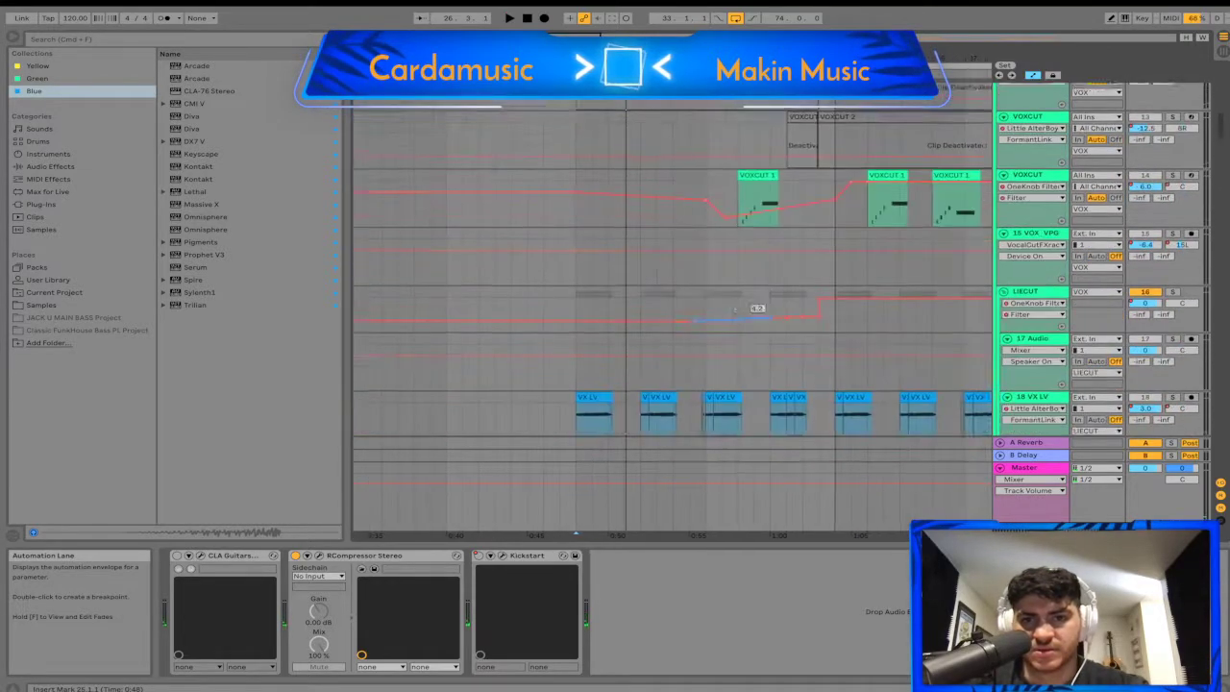
pyautogui.hscroll(2, 673, 317)
pyautogui.scroll(-6, 673, 317)
pyautogui.hscroll(1, 672, 317)
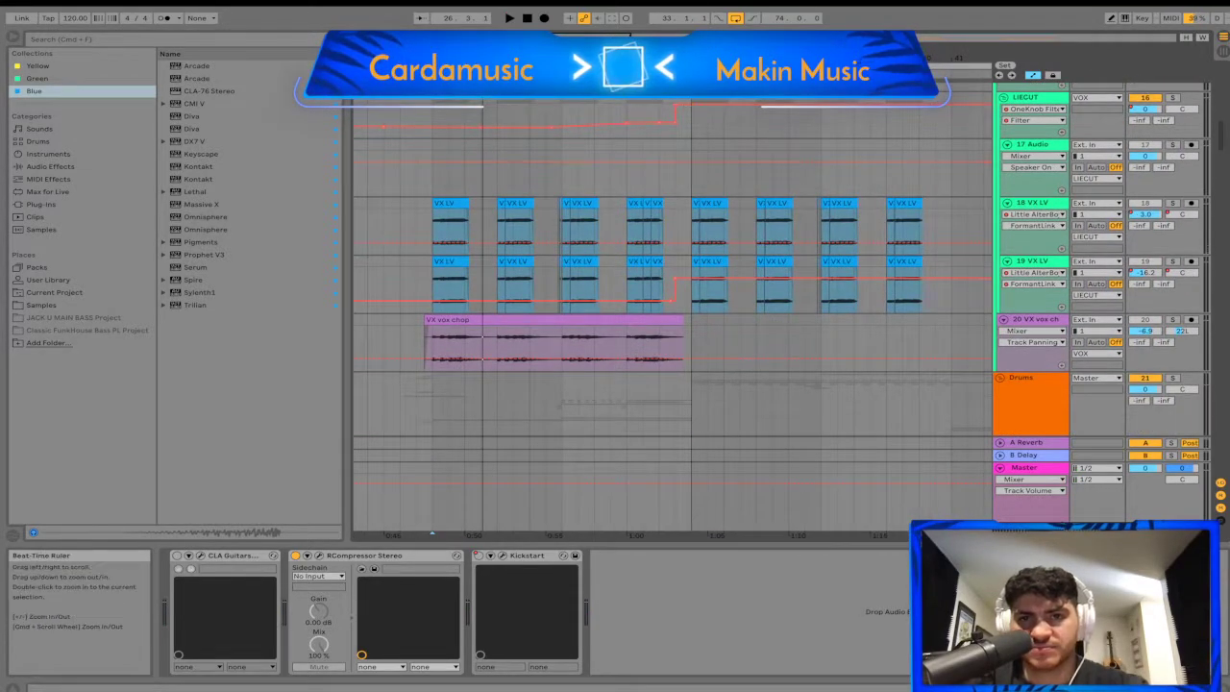
pyautogui.moveTo(710, 57); pyautogui.dragTo(709, 116)
pyautogui.scroll(4, 673, 318)
pyautogui.hscroll(3, 673, 317)
pyautogui.hscroll(-1, 672, 317)
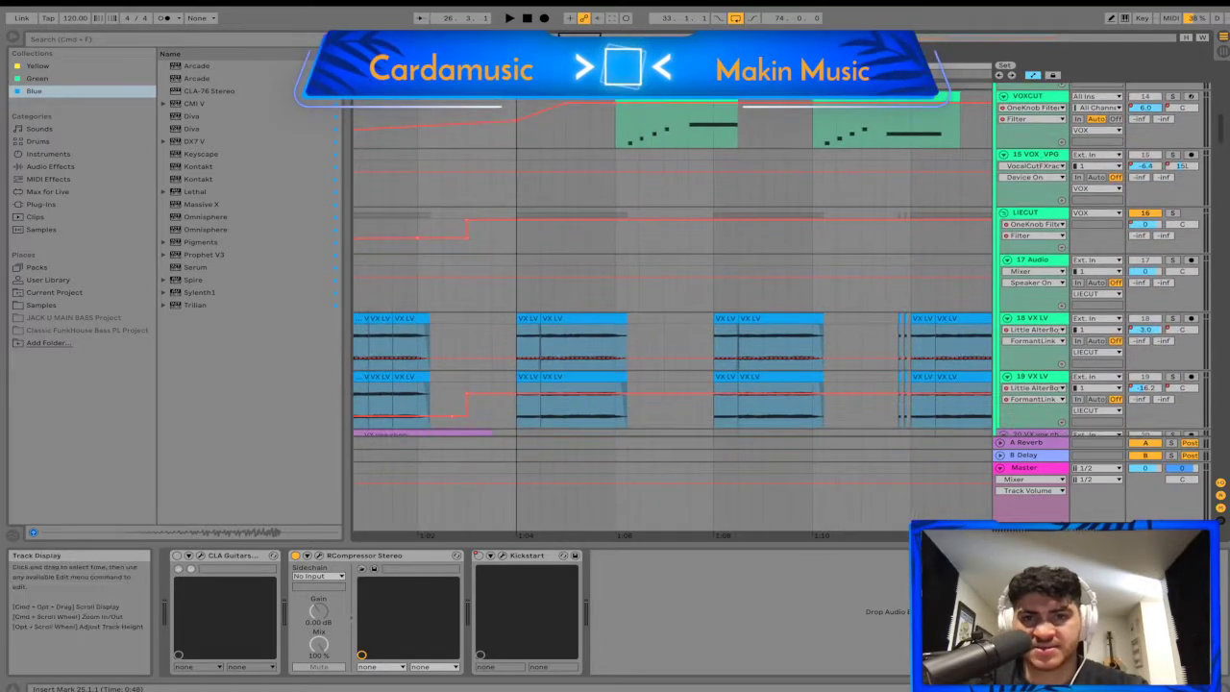
pyautogui.click(517, 346)
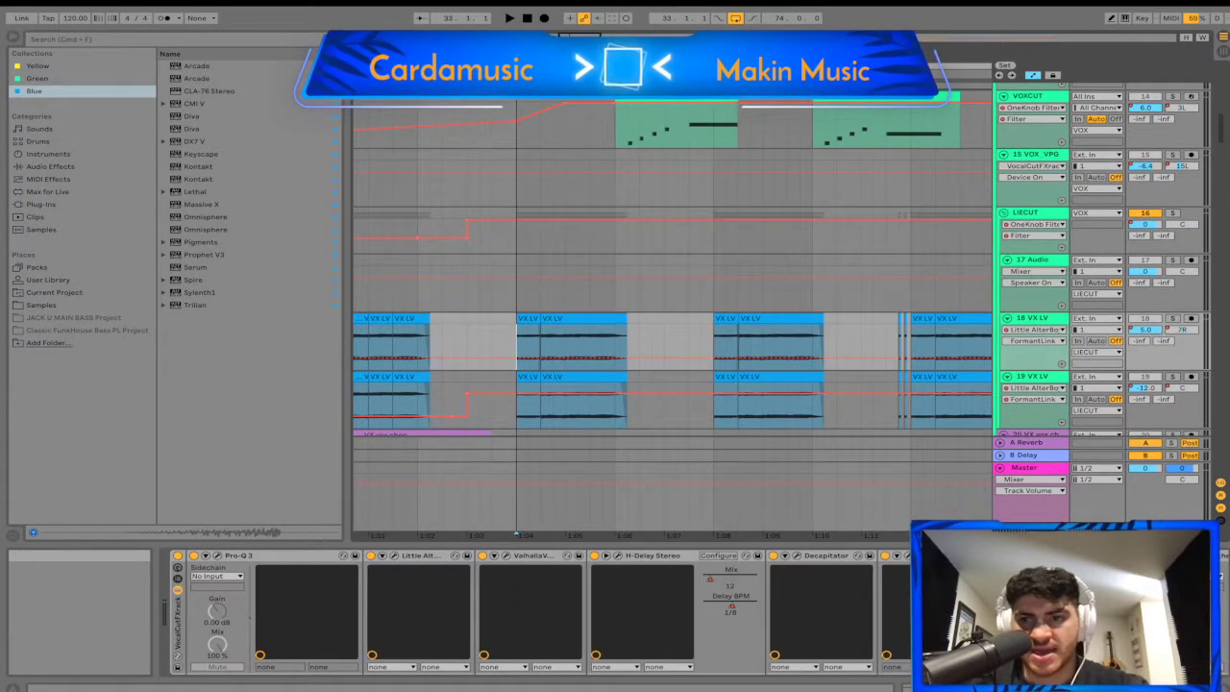
pyautogui.click(1025, 212)
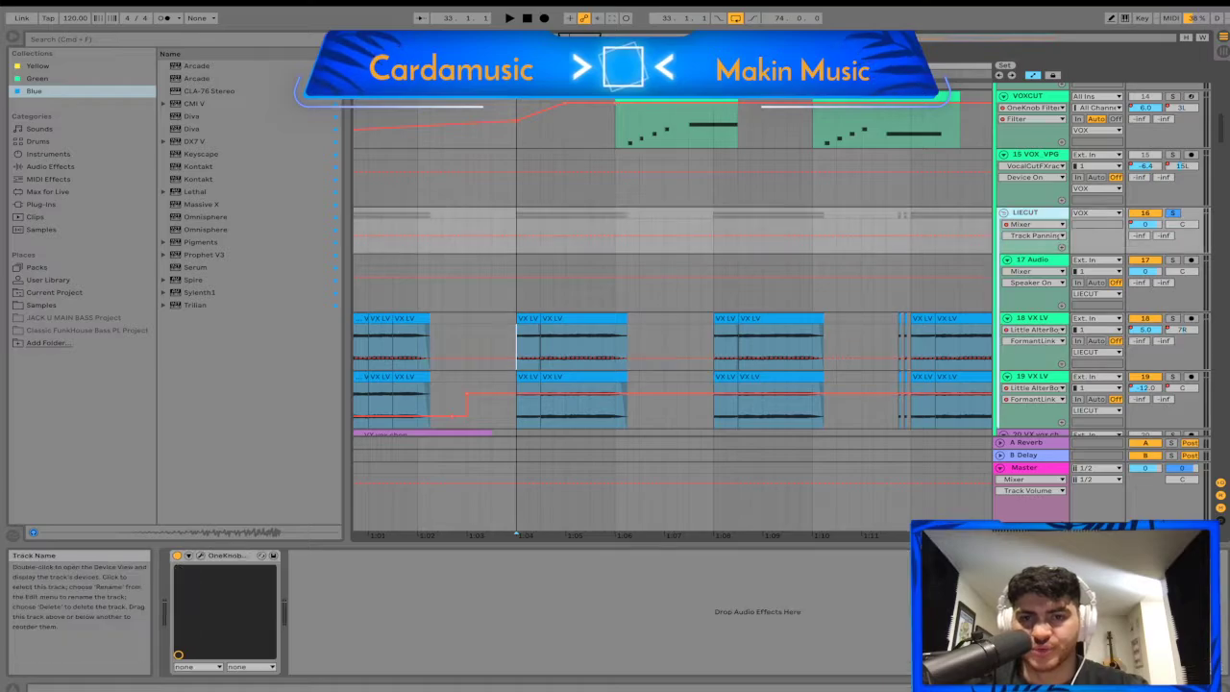
# - Listen to the soloed LIECUT group from bar 33, muting VX LV tracks 19 and 18 in turn to compare the layers
pyautogui.press('space')
pyautogui.scroll(-2, 1028, 236)
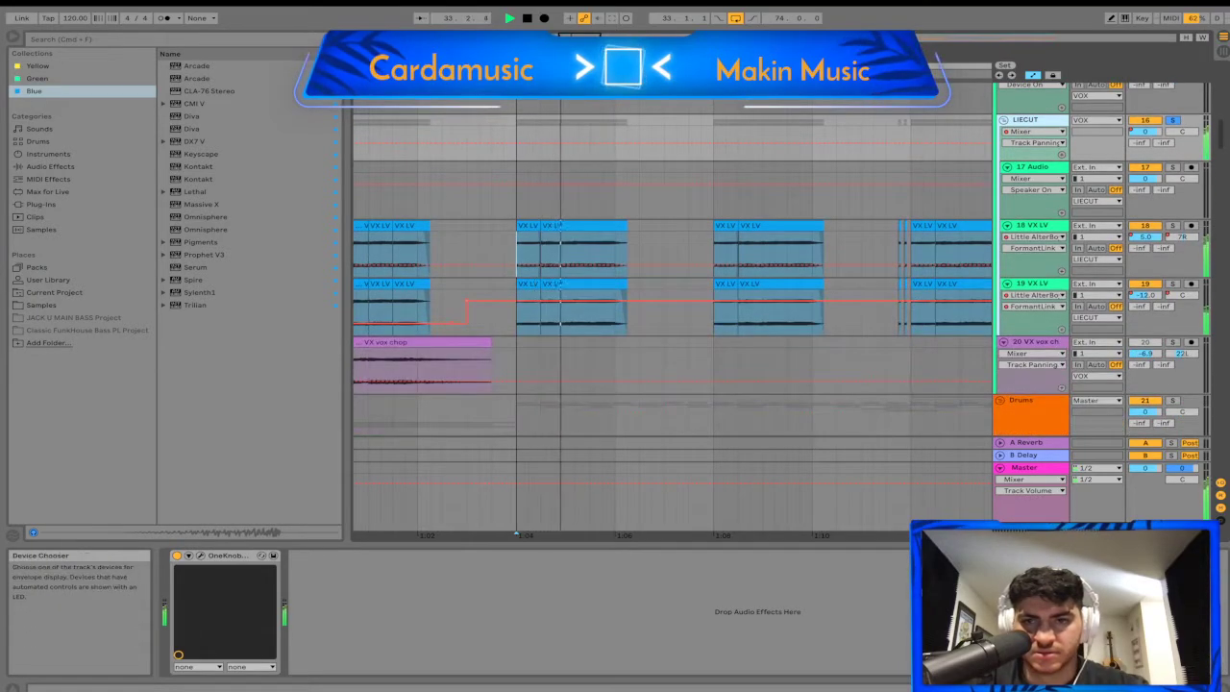
pyautogui.scroll(1, 1004, 240)
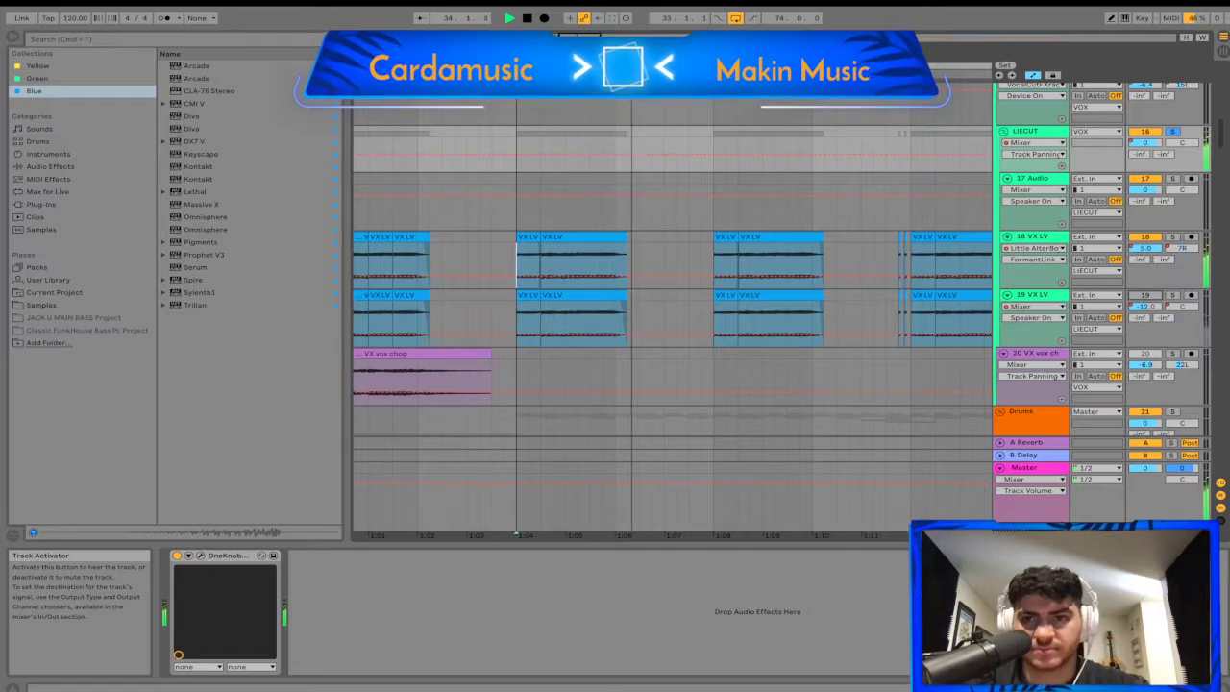
pyautogui.click(1144, 295)
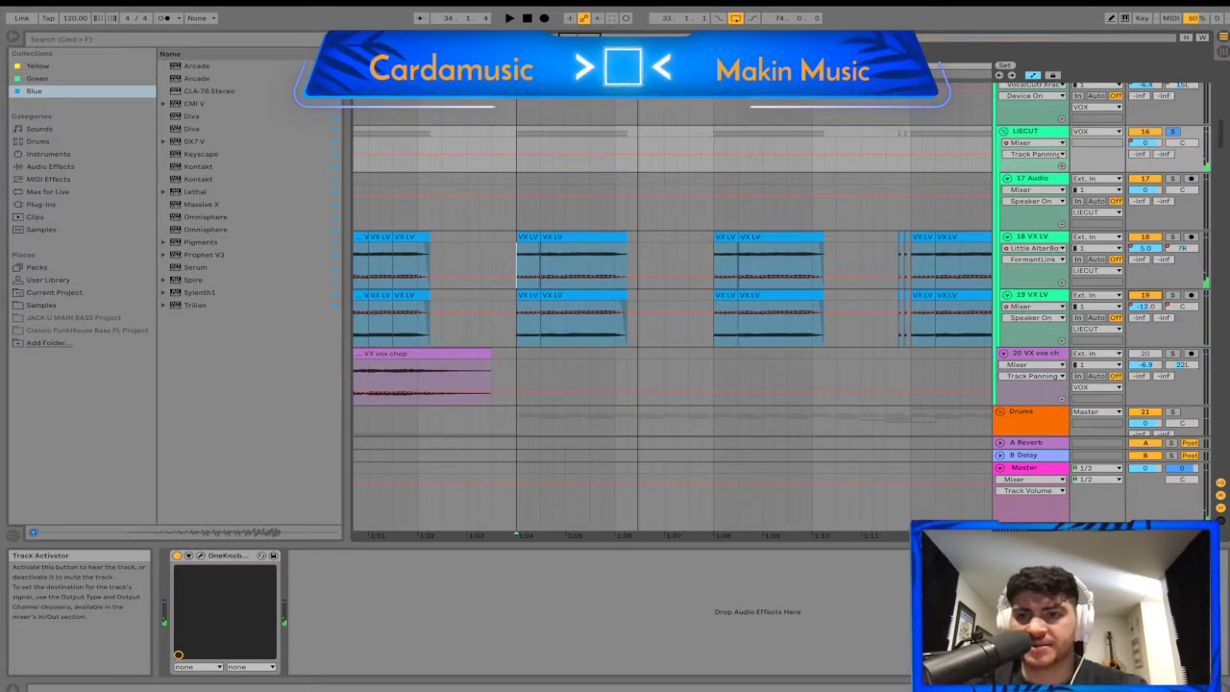
pyautogui.press('space')
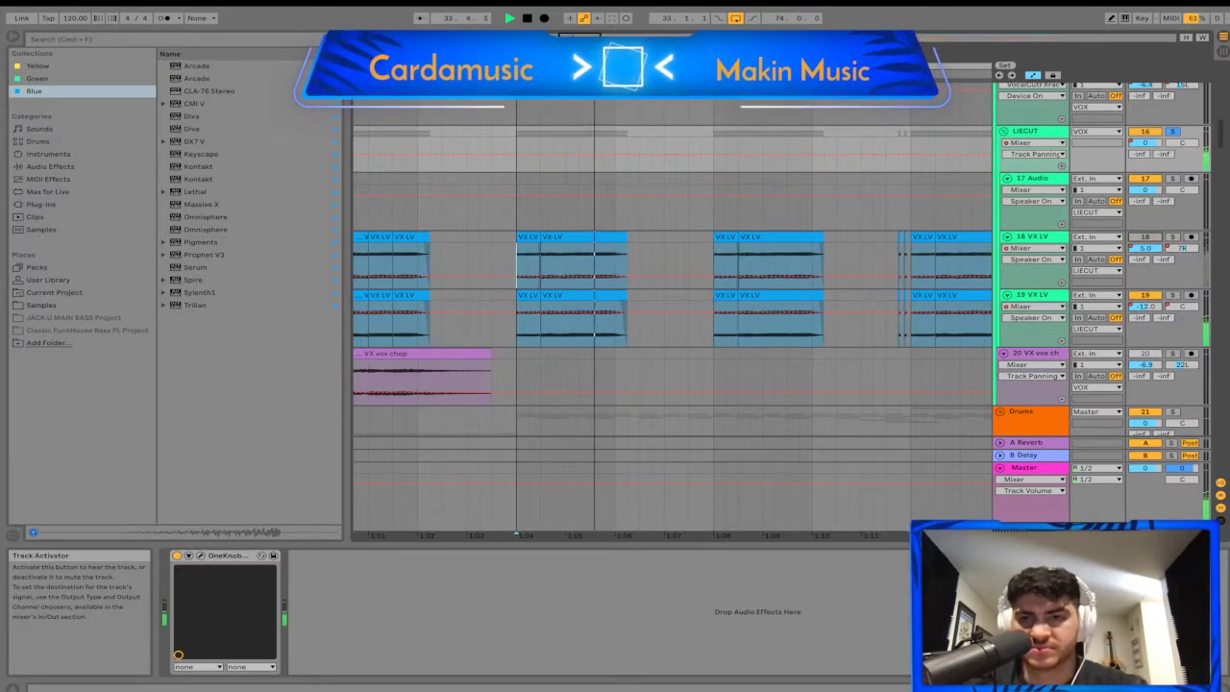
pyautogui.press('space')
pyautogui.click(1145, 236)
# - Compare the track 18 vocal chop from bar 33 with its VocalCutFXrack bypassed and enabled, keeping track 19 muted
pyautogui.click(1033, 237)
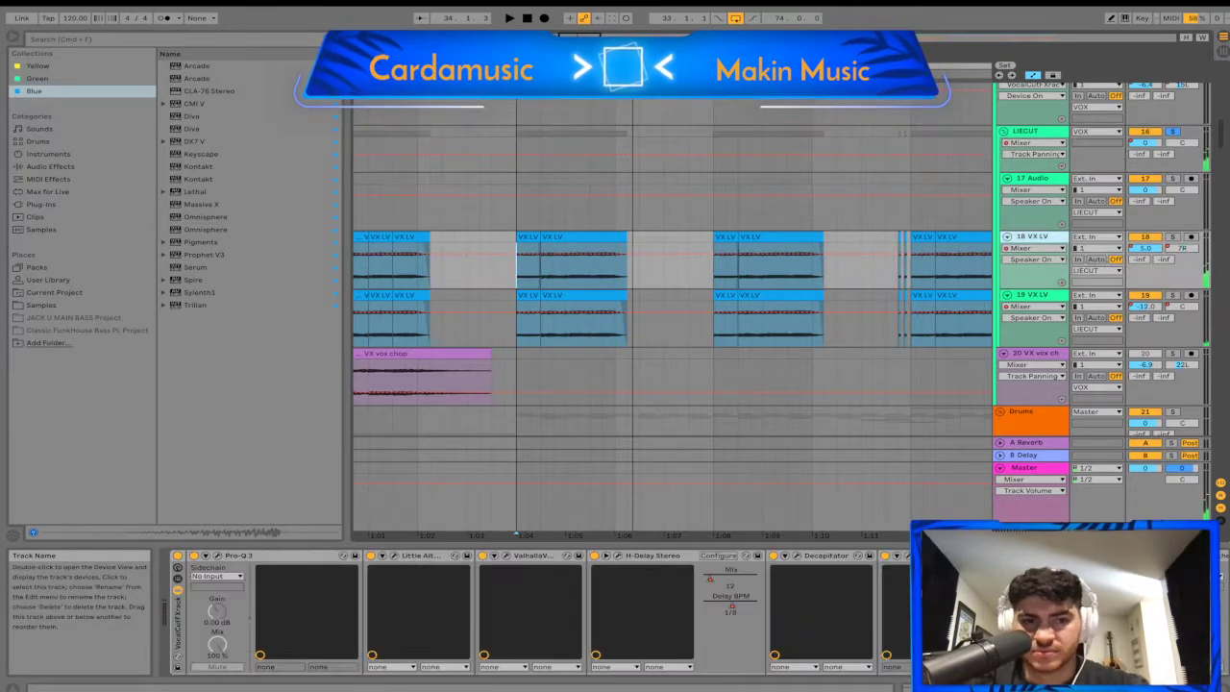
pyautogui.click(177, 555)
pyautogui.press('space')
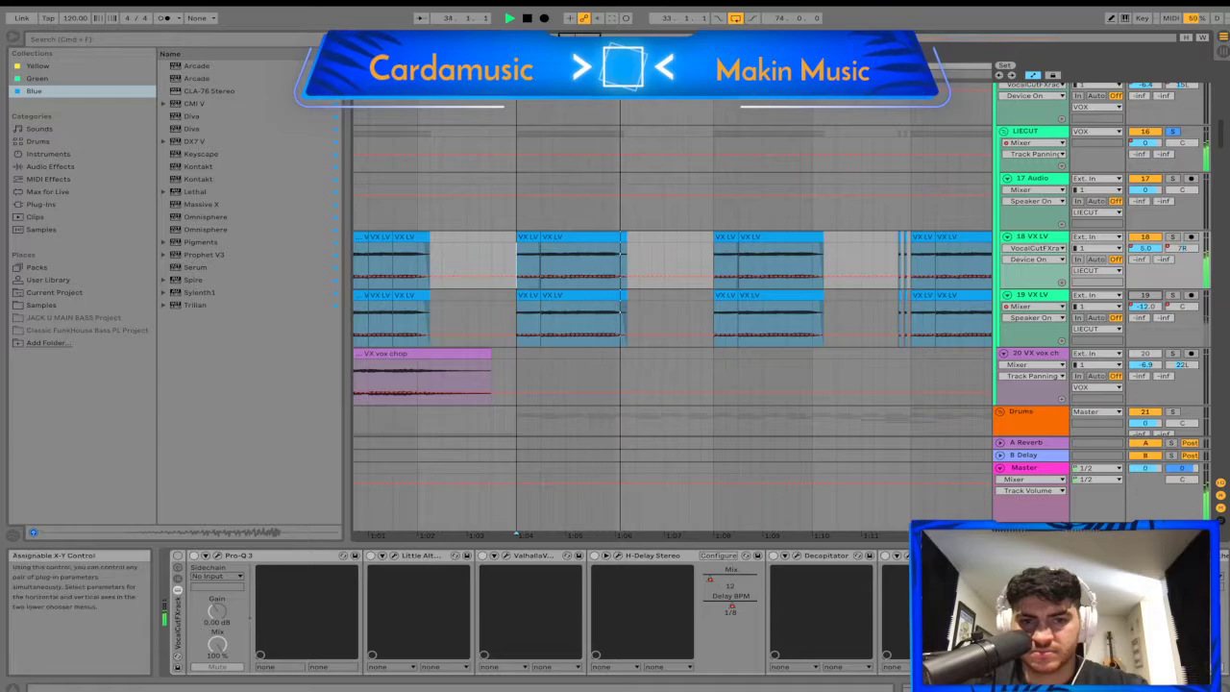
pyautogui.press('space')
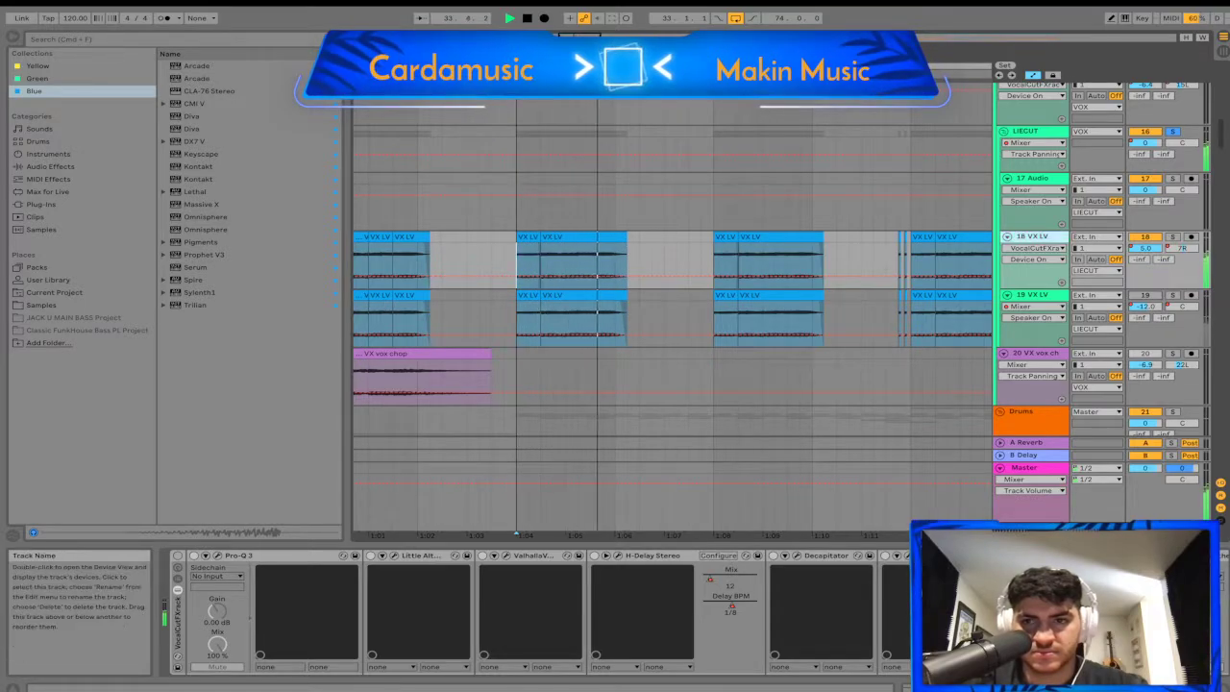
pyautogui.press('space')
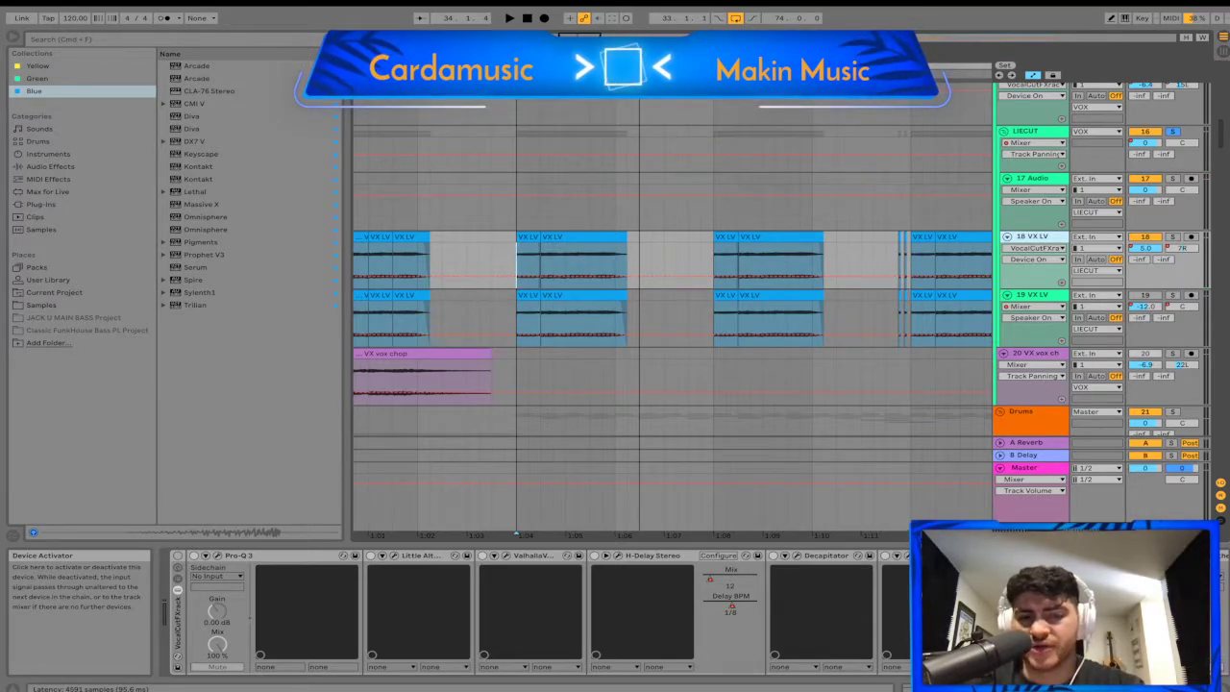
pyautogui.press('space')
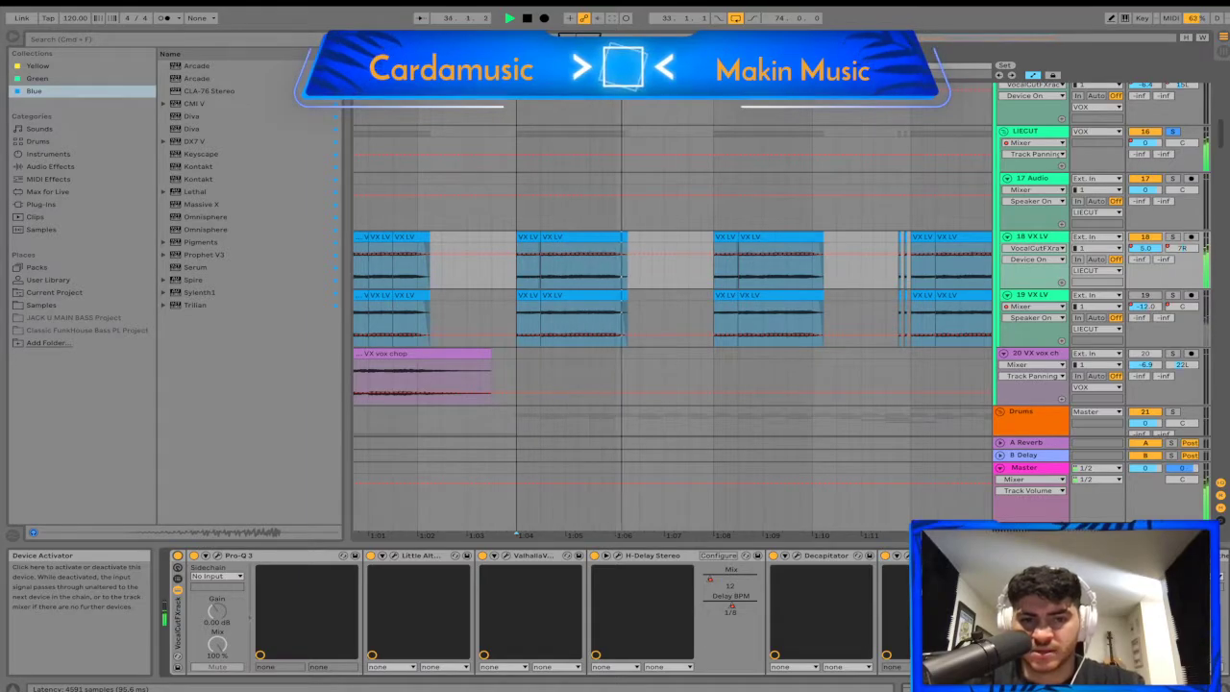
pyautogui.press('space')
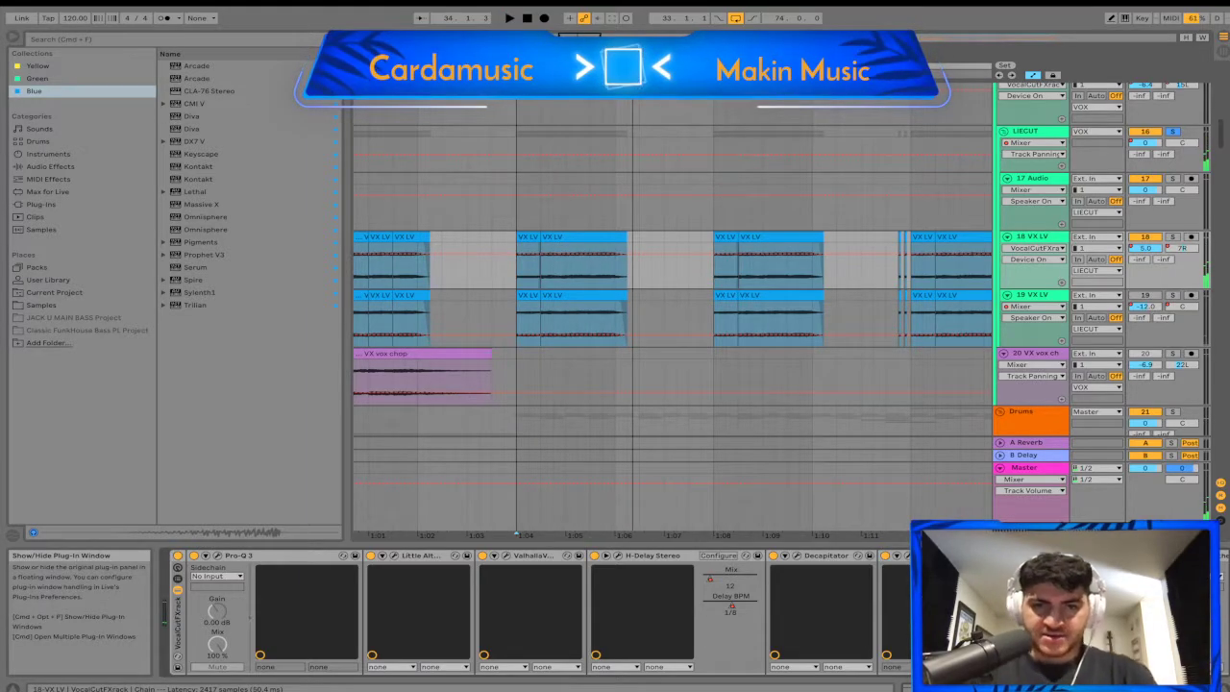
# - Open the Little AlterBoy plug-in on track 18, watch its formant move during playback, and close it
pyautogui.click(395, 556)
pyautogui.press('space')
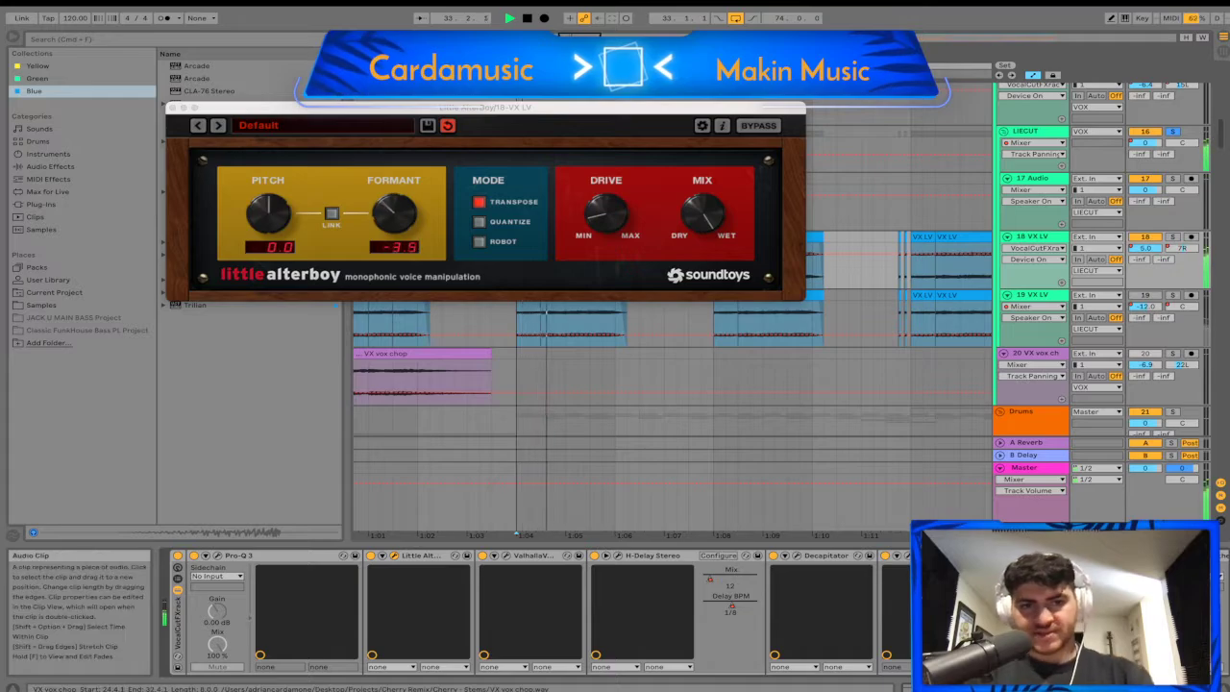
pyautogui.press('space')
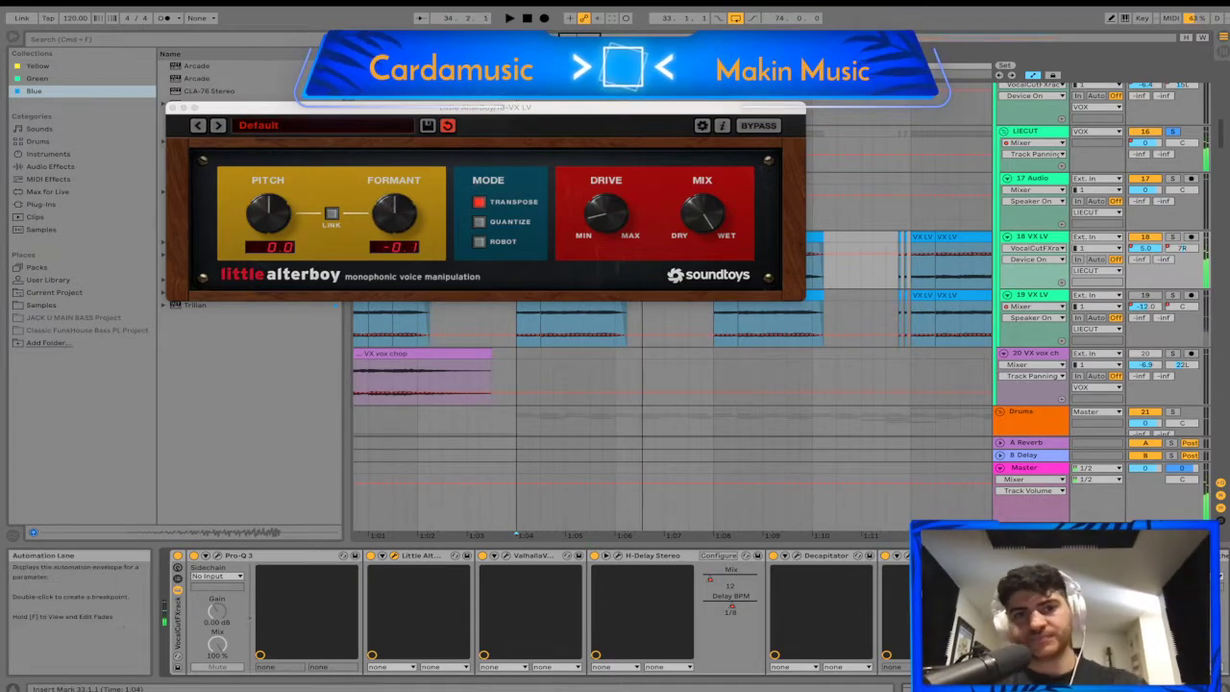
pyautogui.click(172, 108)
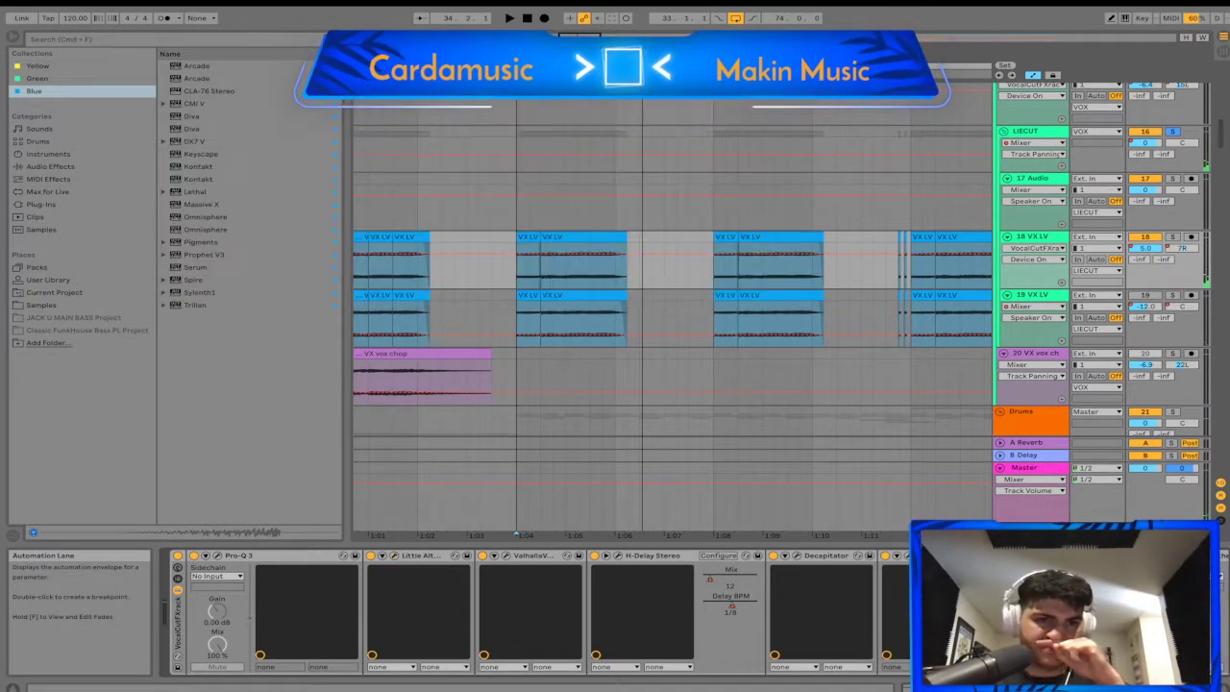
# - Look over the automation device list of track 18 VX LV and replay the chop from bar 33
pyautogui.click(1034, 236)
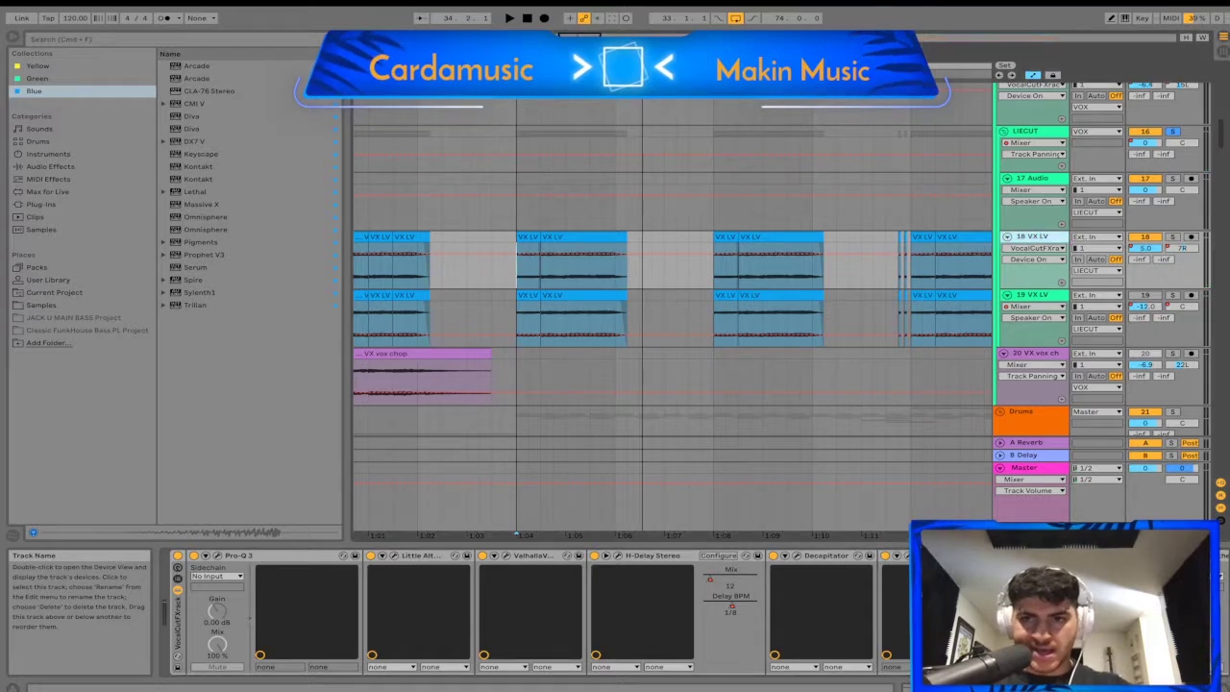
pyautogui.click(1036, 248)
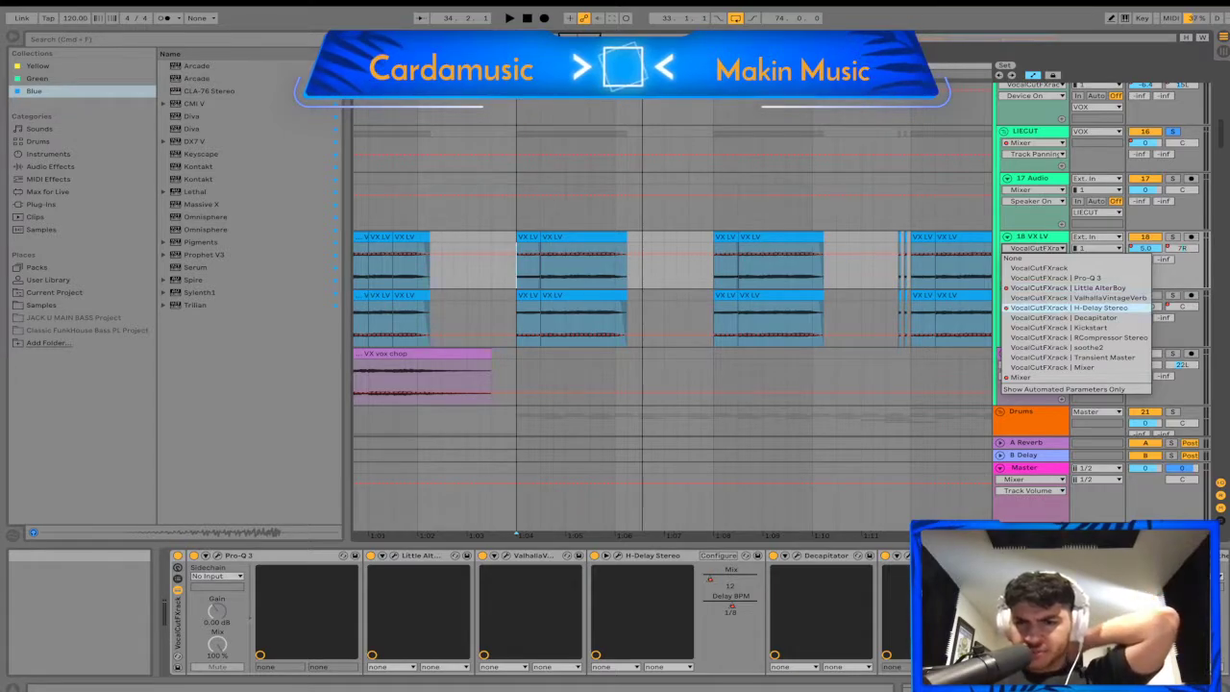
pyautogui.click(1034, 237)
pyautogui.press('space')
pyautogui.press('space')
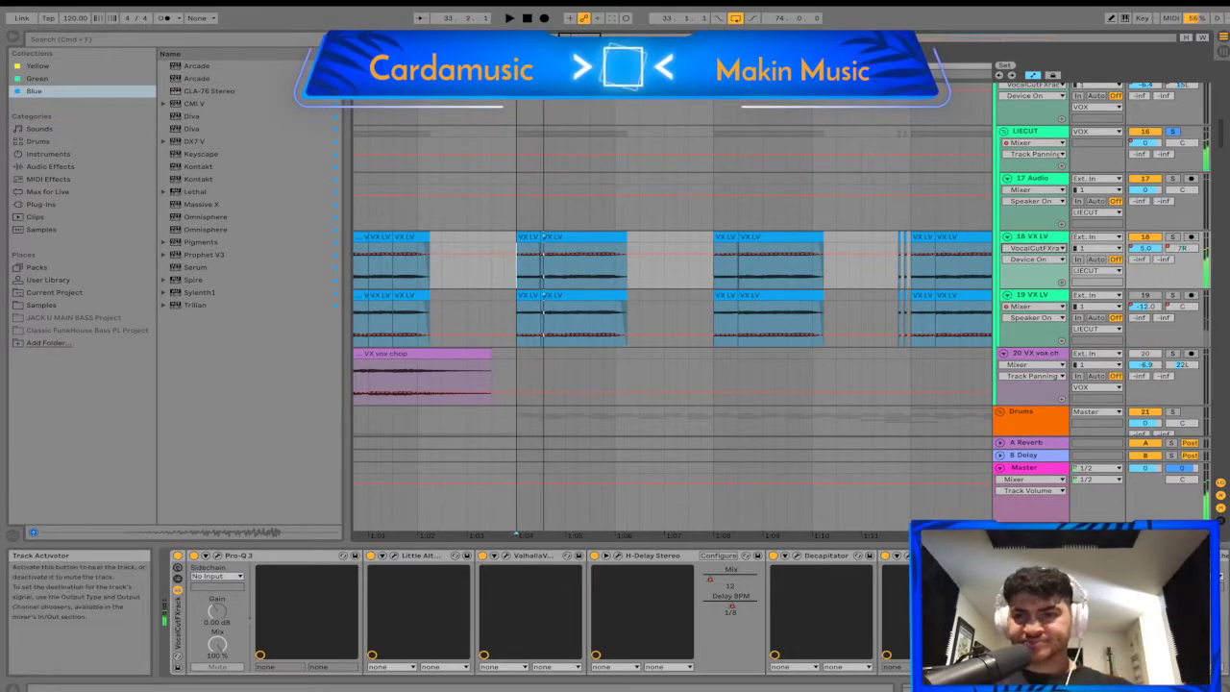
# - Unmute track 19 VX LV, mute track 18, and compare the chop from bar 33 with VocalCutFXrack bypassed and enabled
pyautogui.click(1144, 295)
pyautogui.click(1145, 236)
pyautogui.press('space')
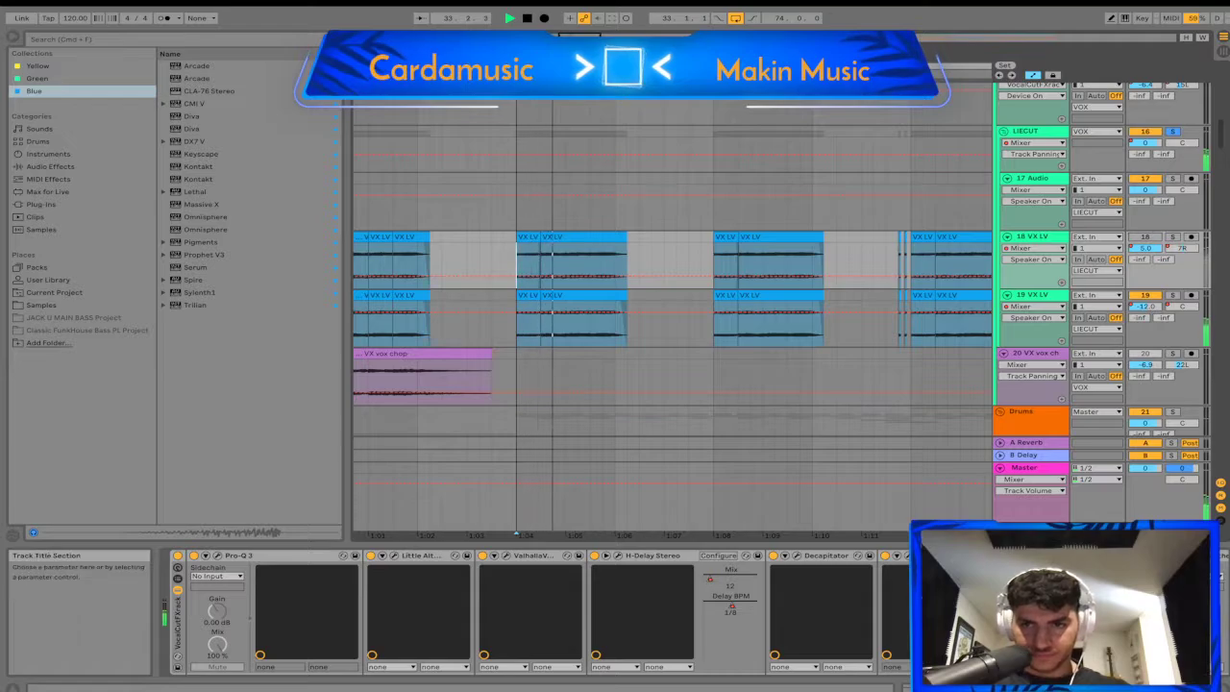
pyautogui.click(1035, 295)
pyautogui.press('space')
pyautogui.click(178, 556)
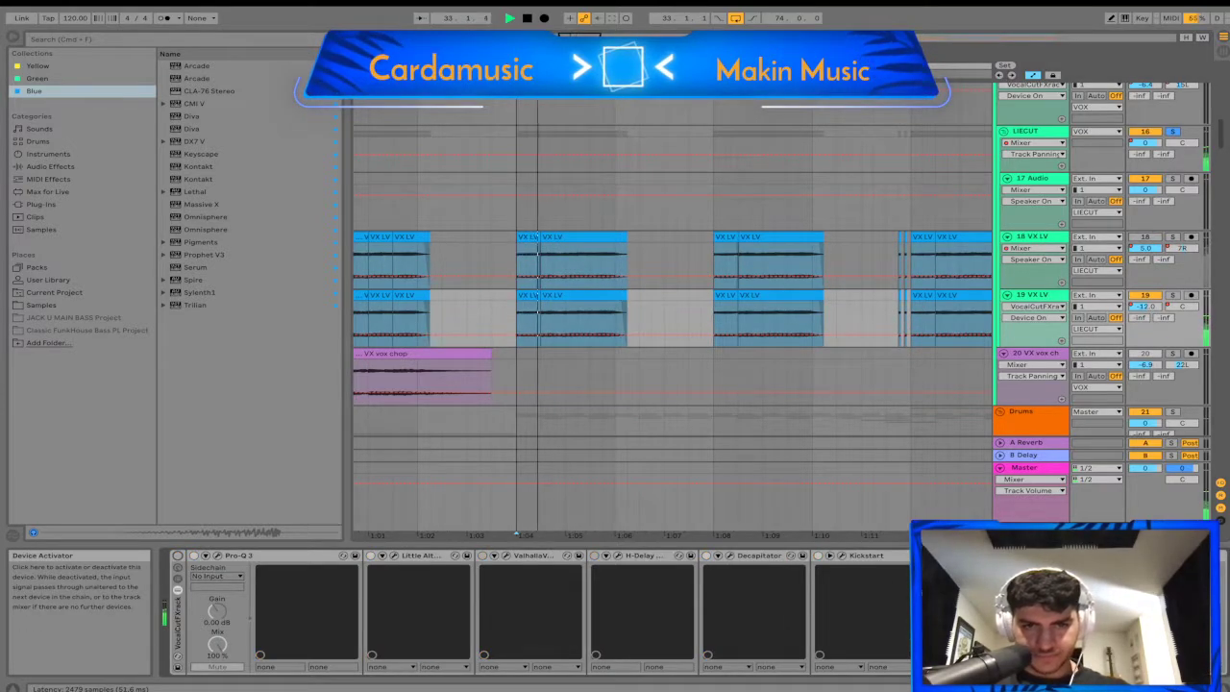
pyautogui.press('space')
pyautogui.click(178, 555)
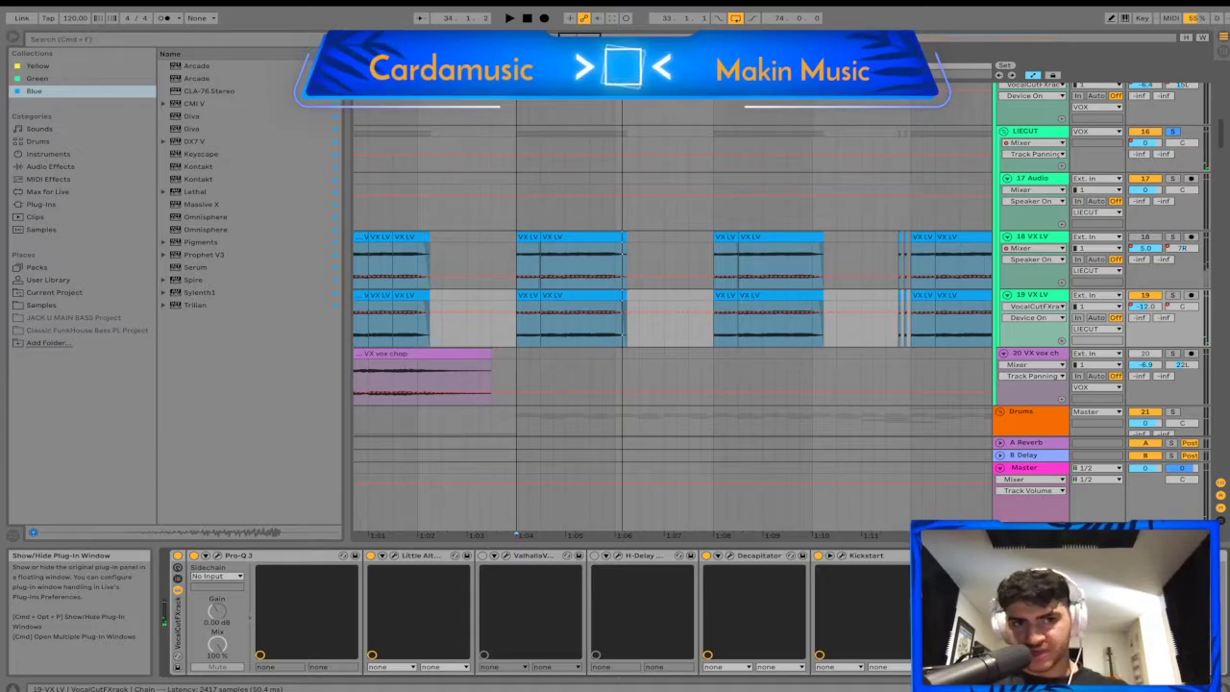
# - Open the Little AlterBoy plug-in on track 19 VX LV, examine its pitch and formant settings, and close it
pyautogui.click(394, 555)
pyautogui.press('space')
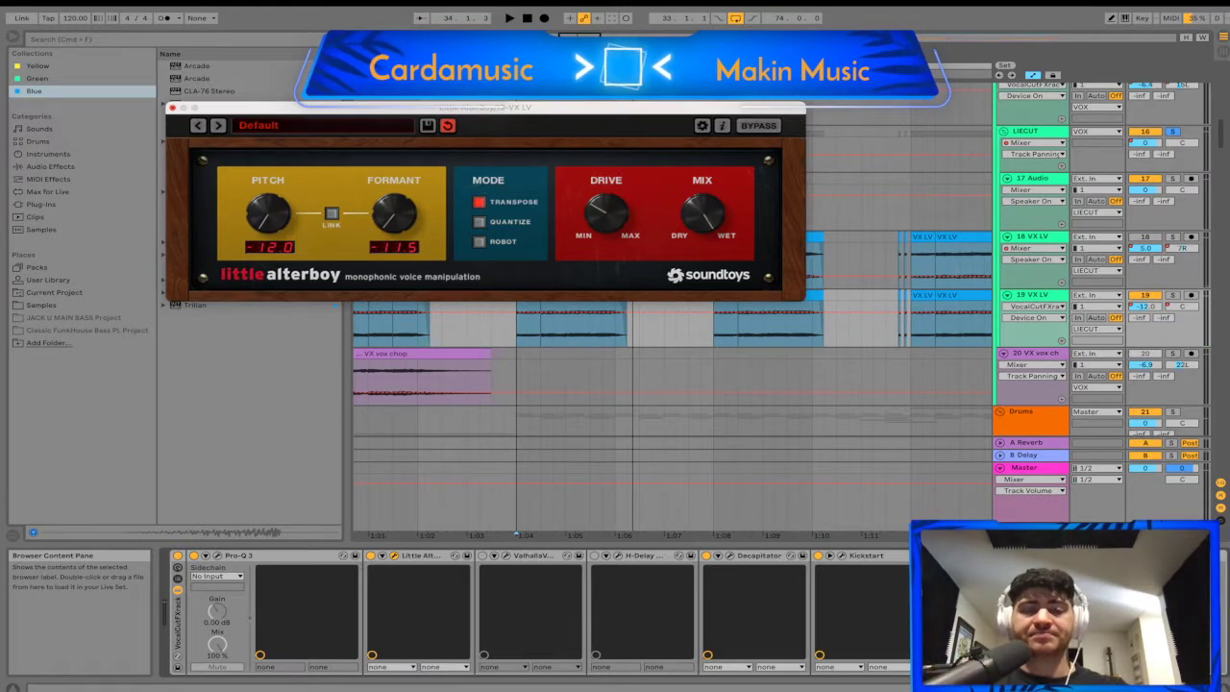
pyautogui.click(172, 107)
# - Replay the chop from bar 33, solo track 18 VX LV for comparison, then clear its solo and reactivate it
pyautogui.press('space')
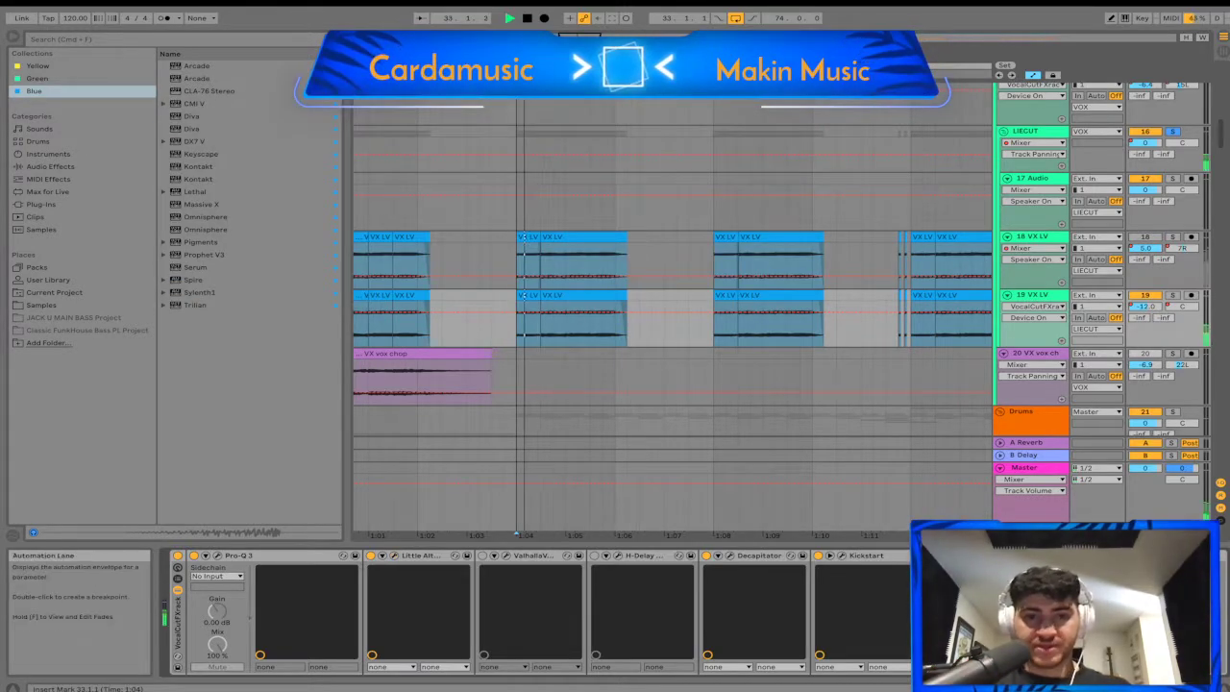
pyautogui.click(1172, 237)
pyautogui.press('space')
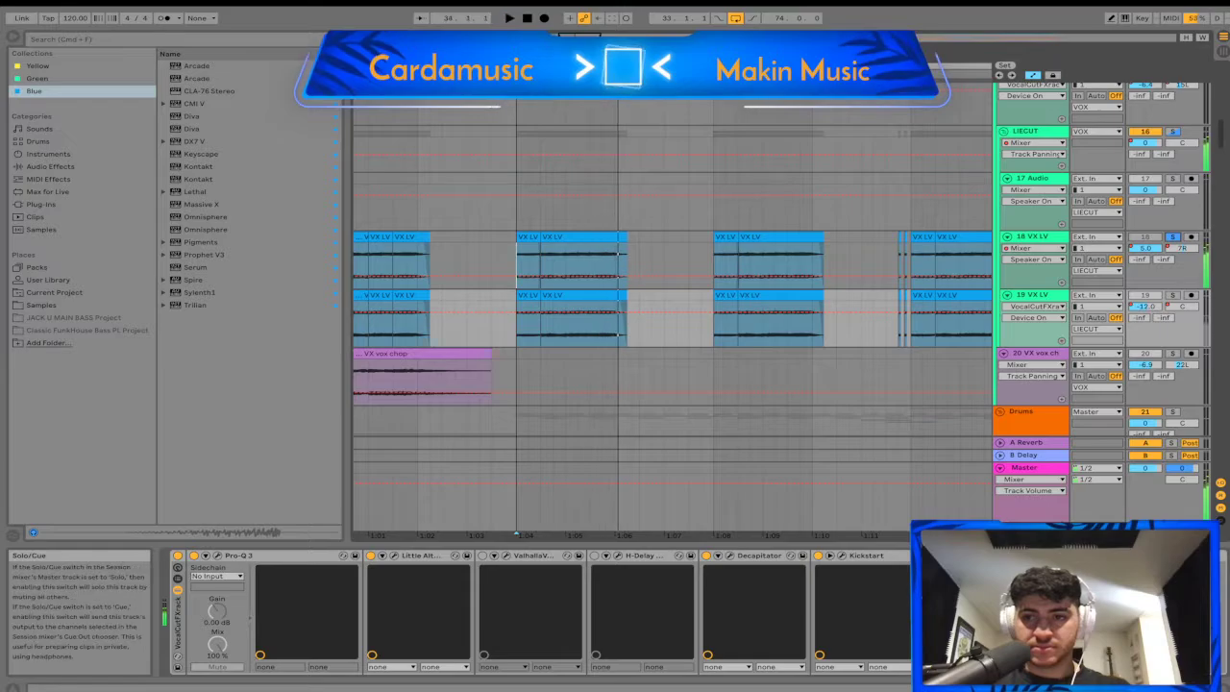
pyautogui.click(1172, 238)
pyautogui.click(1144, 237)
pyautogui.click(1145, 353)
# - Play the drop from bar 33 while unfolding tracks 66 Sylenth1 and 68 Serum in the BASS group
pyautogui.scroll(-10, 584, 244)
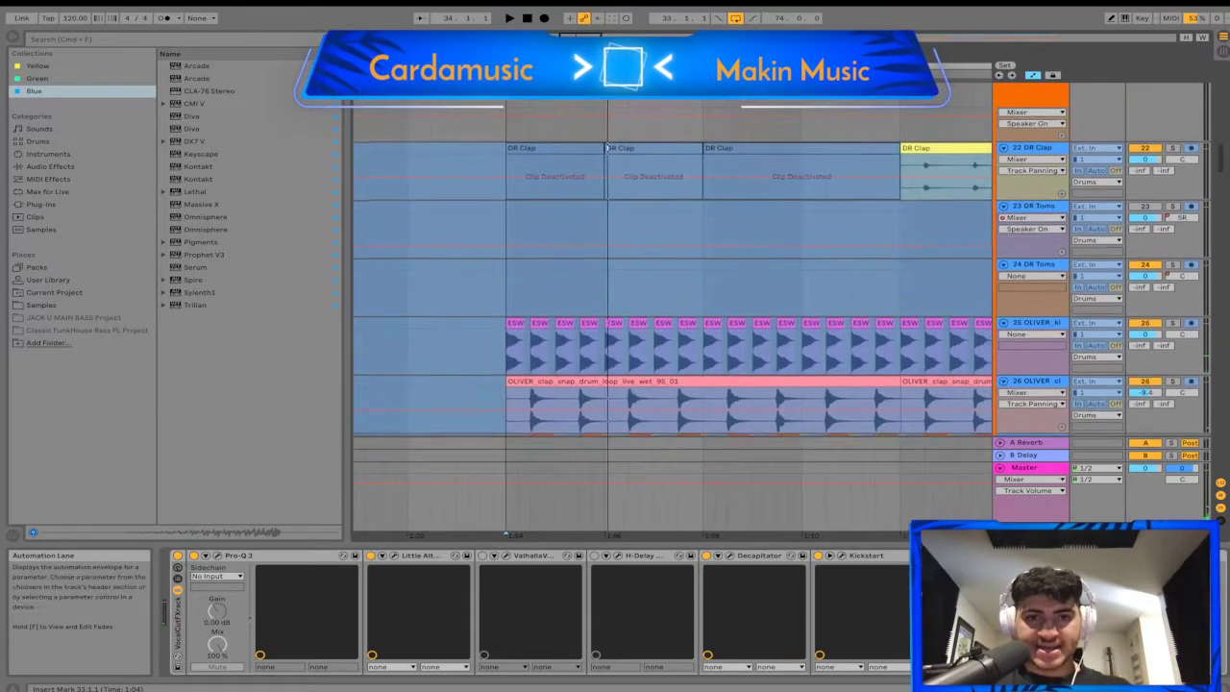
pyautogui.scroll(-20, 585, 244)
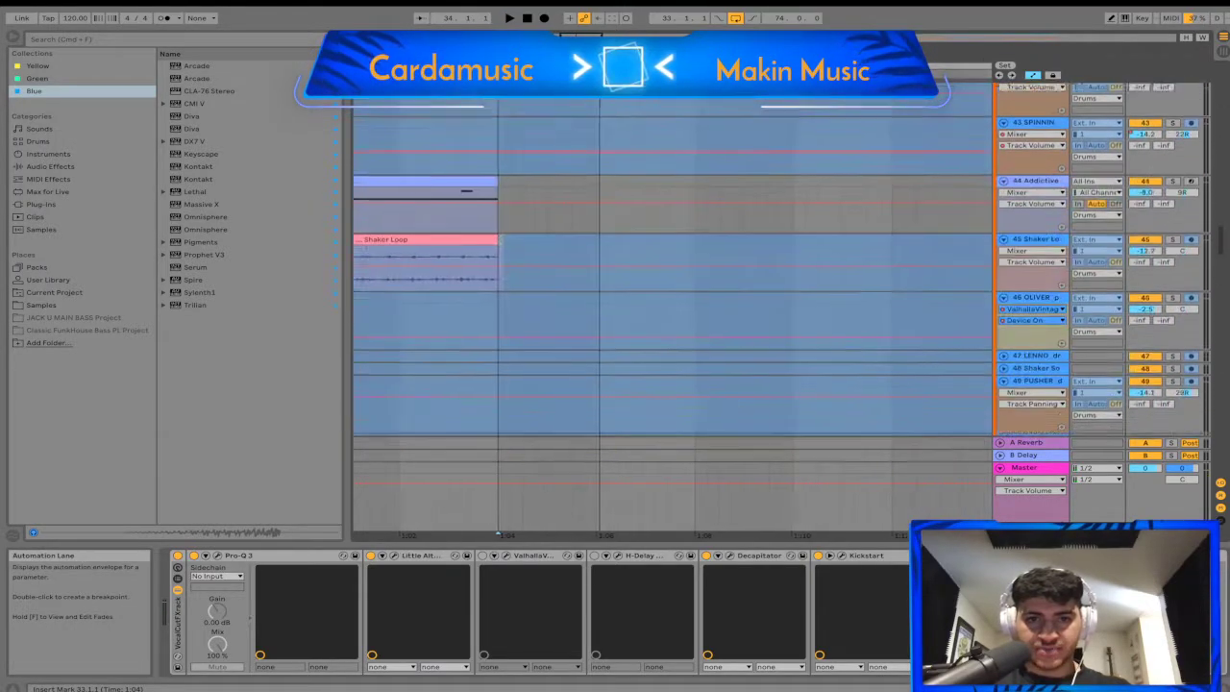
pyautogui.scroll(-20, 584, 244)
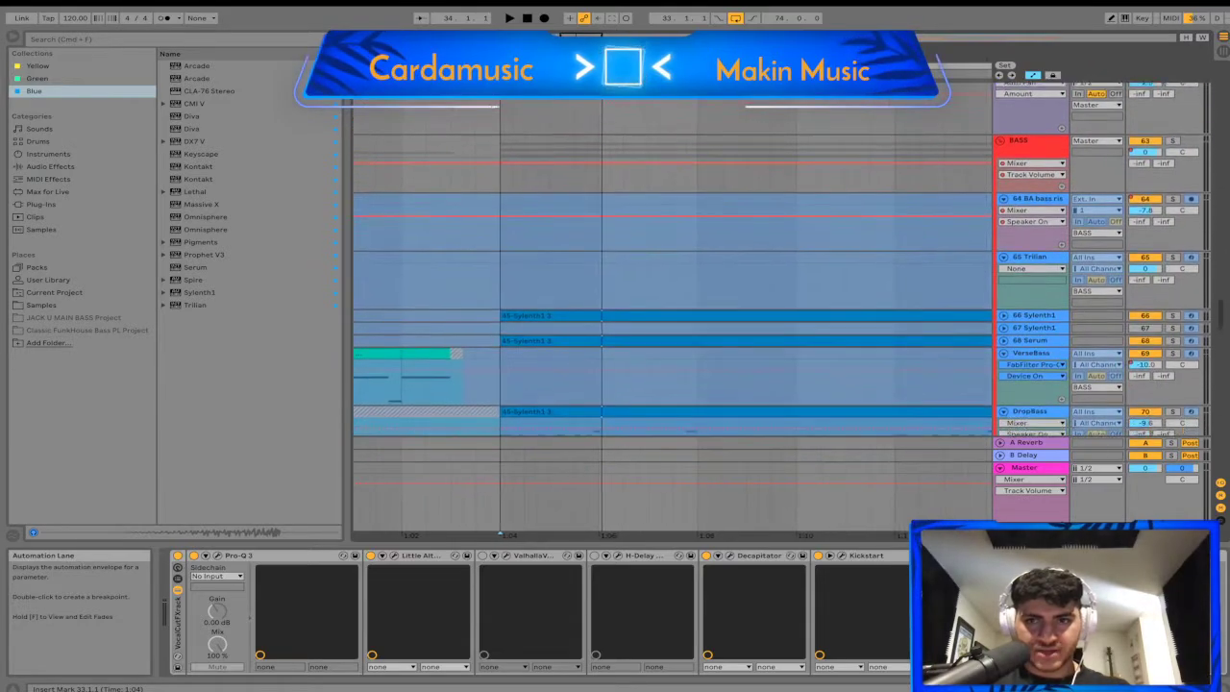
pyautogui.scroll(4, 599, 305)
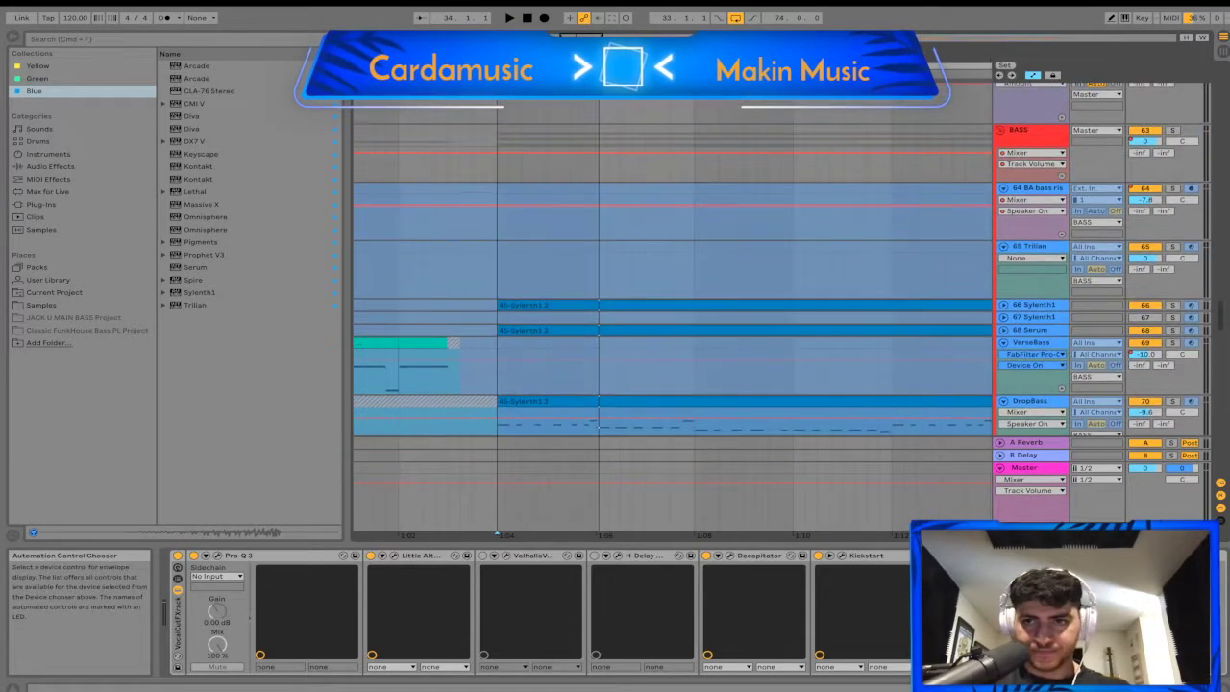
pyautogui.press('space')
pyautogui.click(1003, 304)
pyautogui.scroll(-3, 1003, 305)
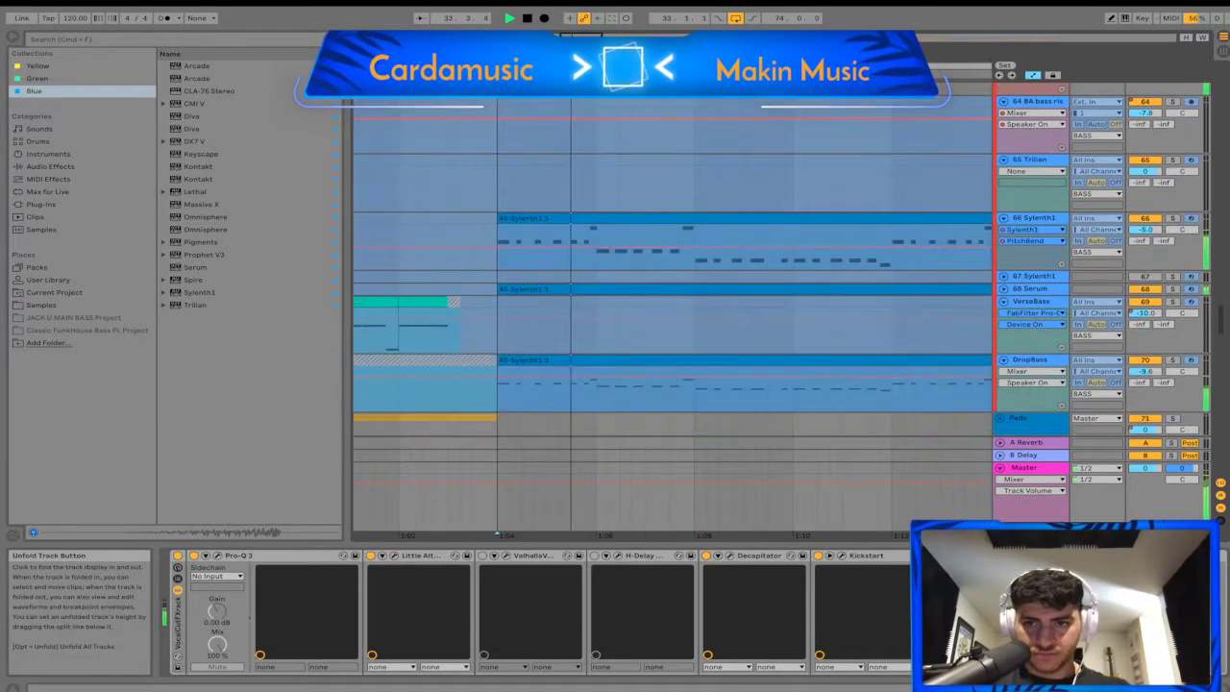
pyautogui.click(1004, 290)
pyautogui.scroll(-2, 1004, 290)
pyautogui.scroll(-1, 1003, 220)
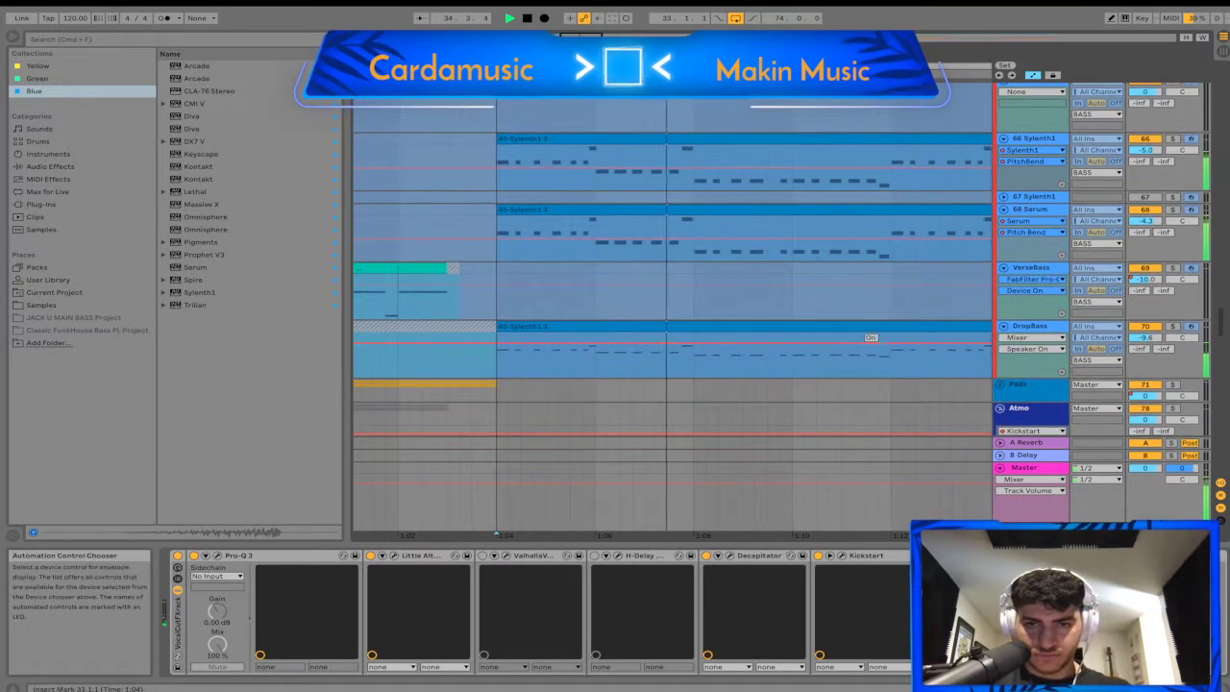
# - Solo track 66 Sylenth1, listen to it from bar 33, and unfreeze the track
pyautogui.hscroll(2, 871, 339)
pyautogui.scroll(1, 871, 339)
pyautogui.moveTo(732, 57); pyautogui.dragTo(732, 19)
pyautogui.hscroll(1, 672, 309)
pyautogui.scroll(1, 672, 309)
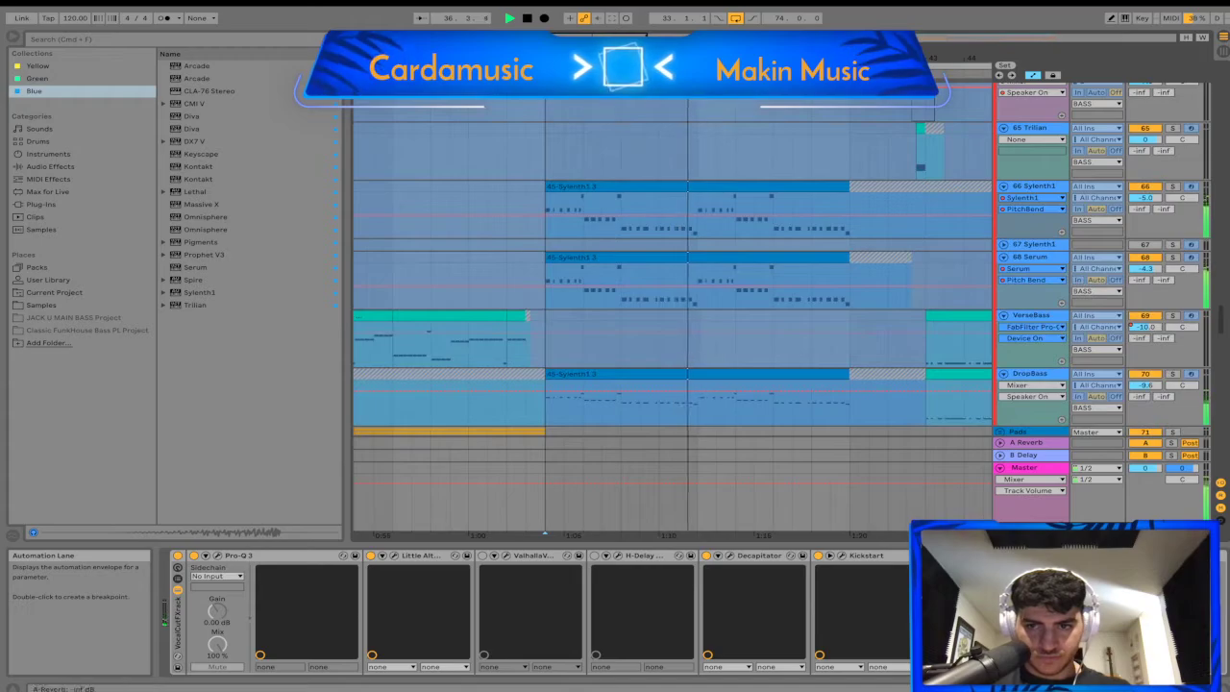
pyautogui.press('space')
pyautogui.click(1172, 186)
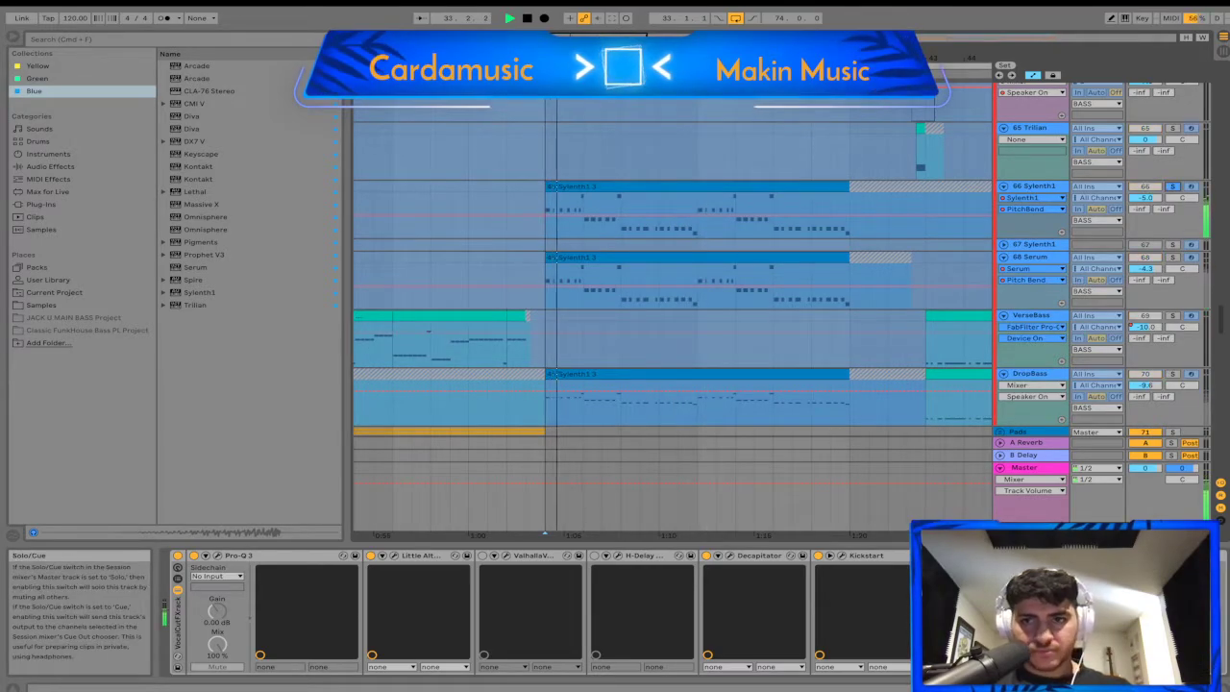
pyautogui.click(1034, 186)
pyautogui.press('space')
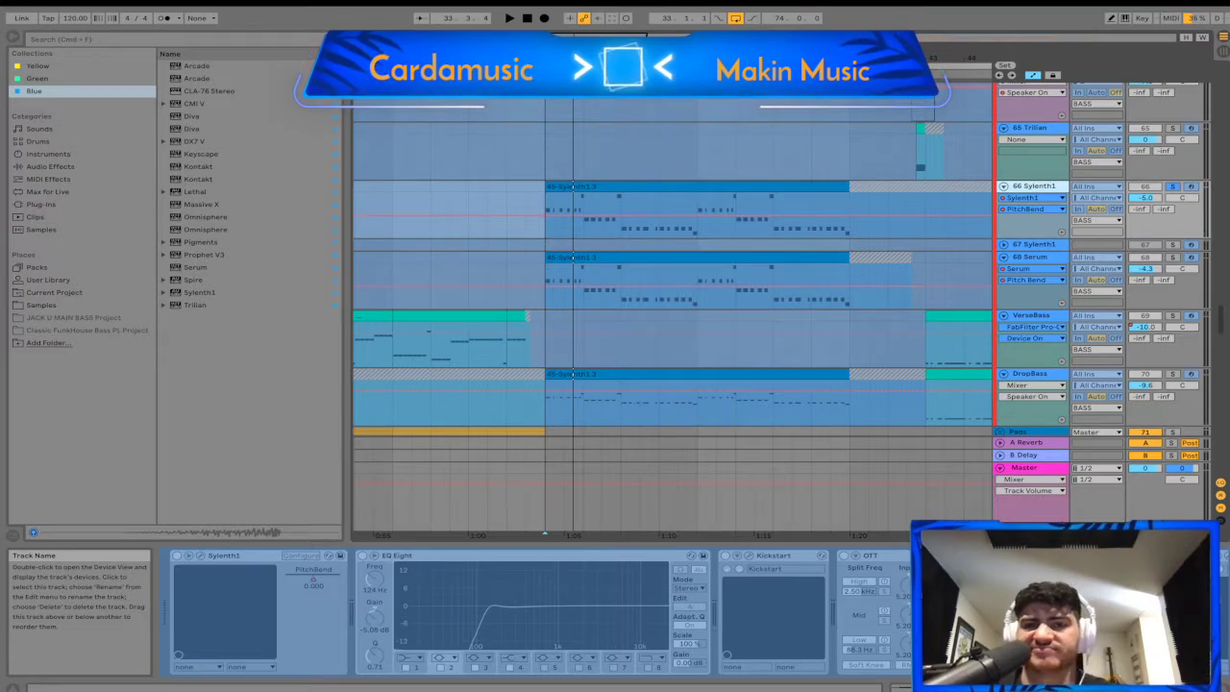
pyautogui.press('space')
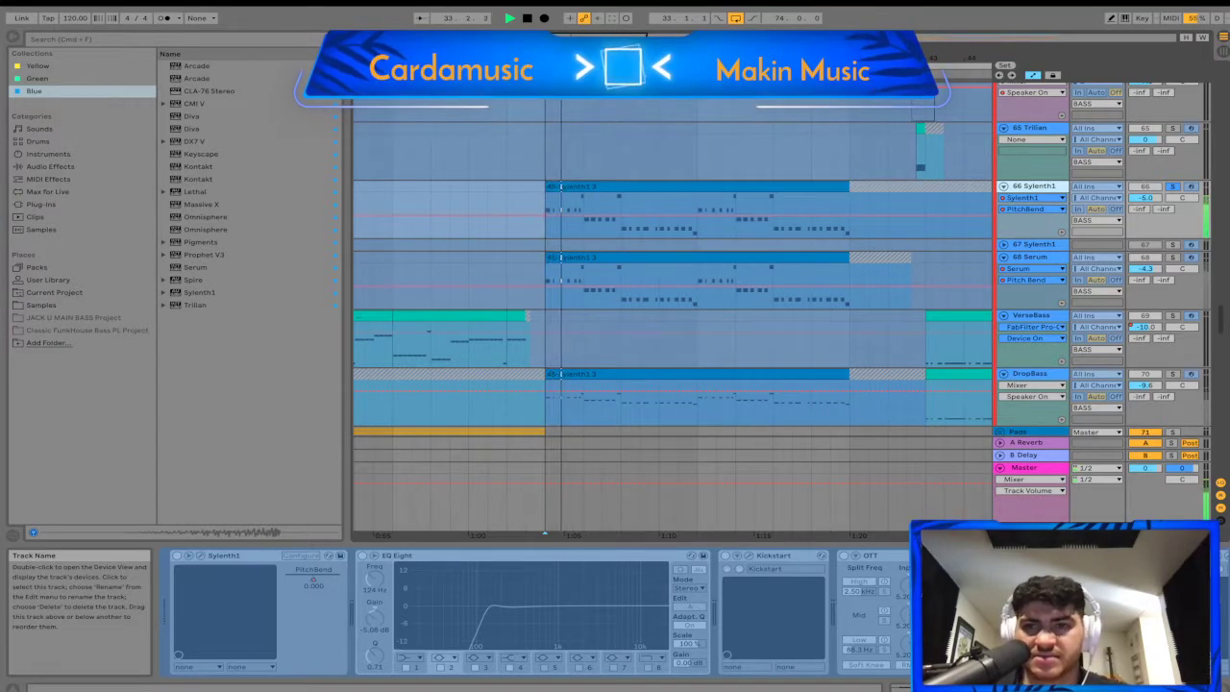
pyautogui.rightClick(1034, 187)
pyautogui.click(1061, 267)
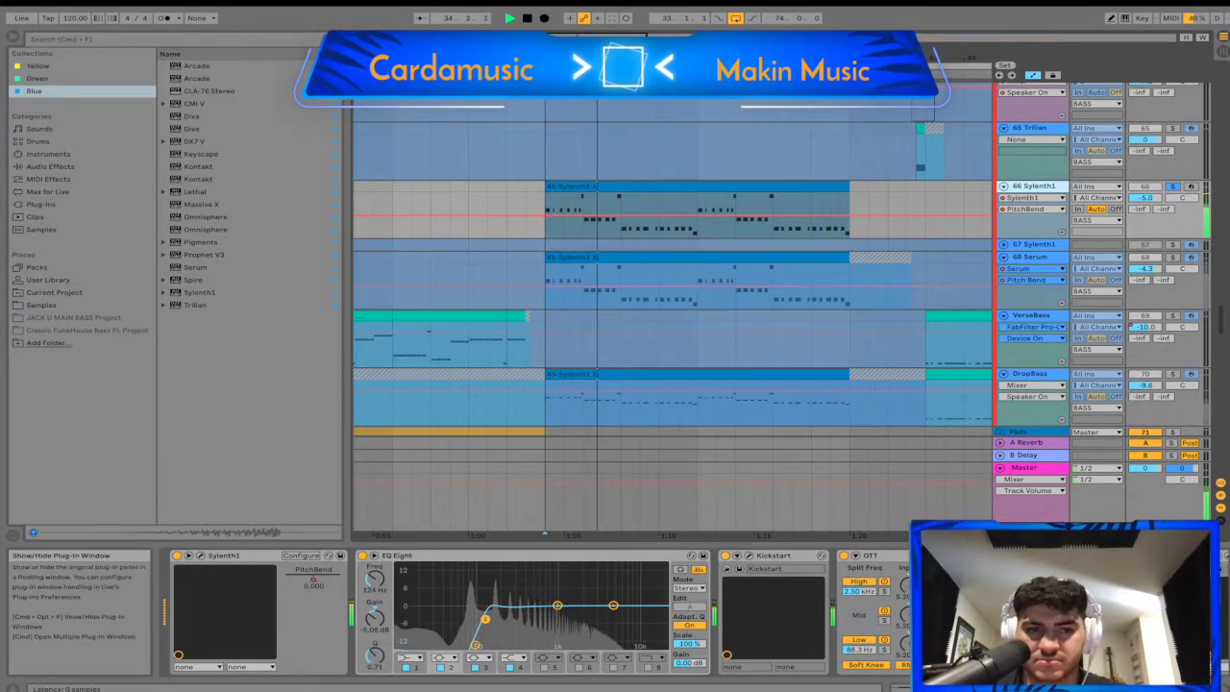
# - Open the Sylenth1 plug-in on track 66, examine its BS HeavyMoogBass preset while replaying from bar 33, and close it
pyautogui.click(201, 555)
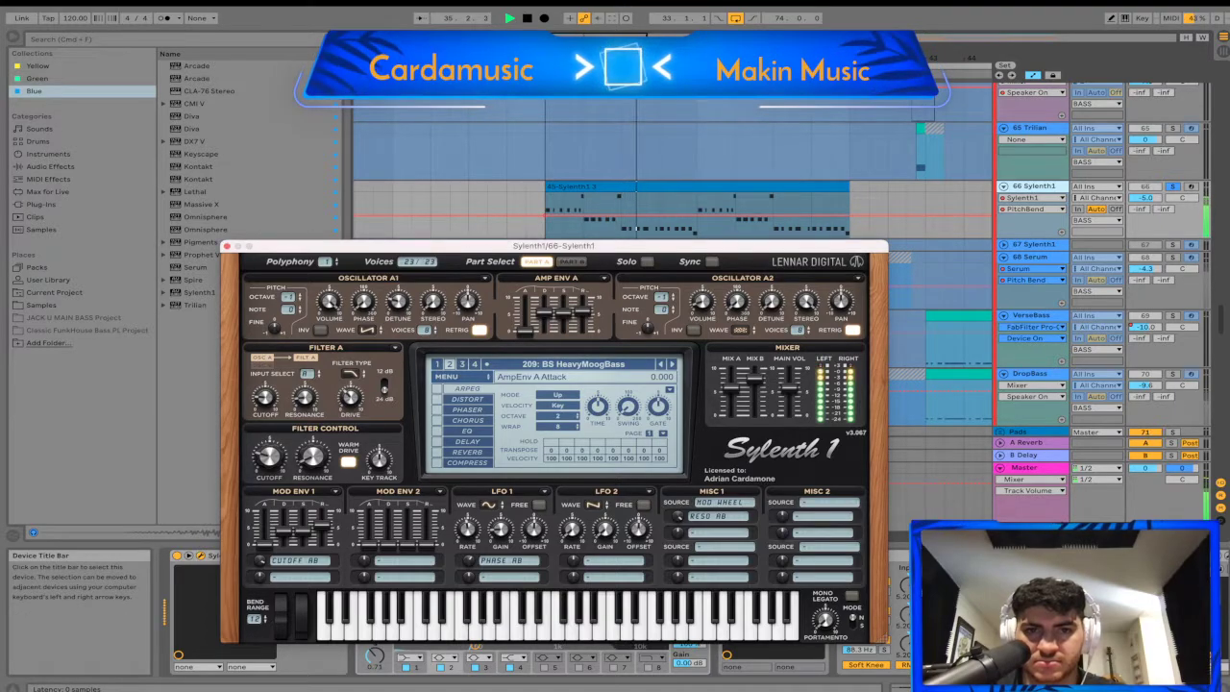
pyautogui.moveTo(555, 246); pyautogui.dragTo(555, 216)
pyautogui.press('space')
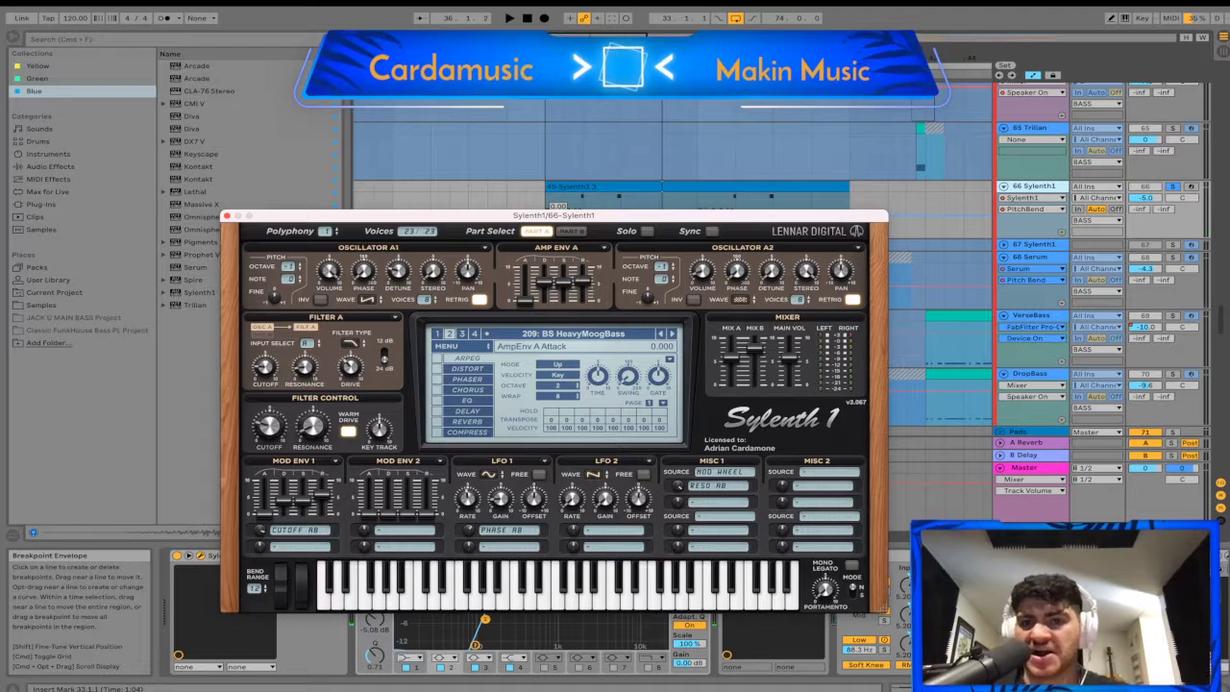
pyautogui.press('space')
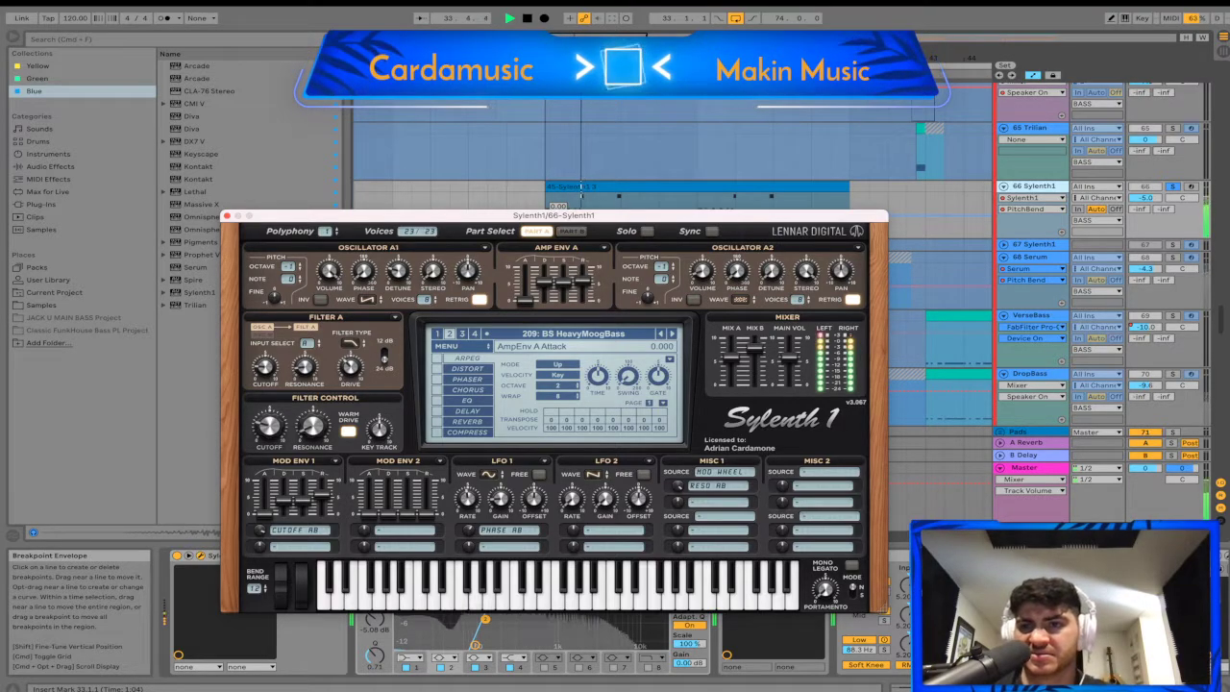
pyautogui.press('space')
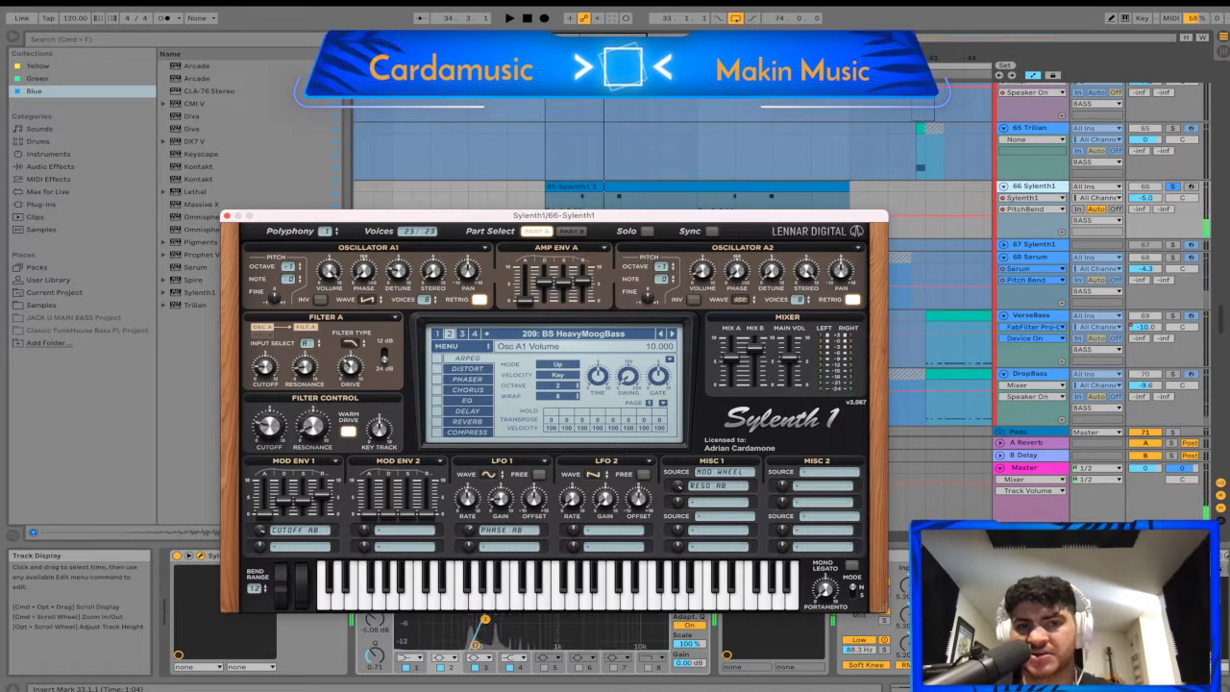
pyautogui.press('space')
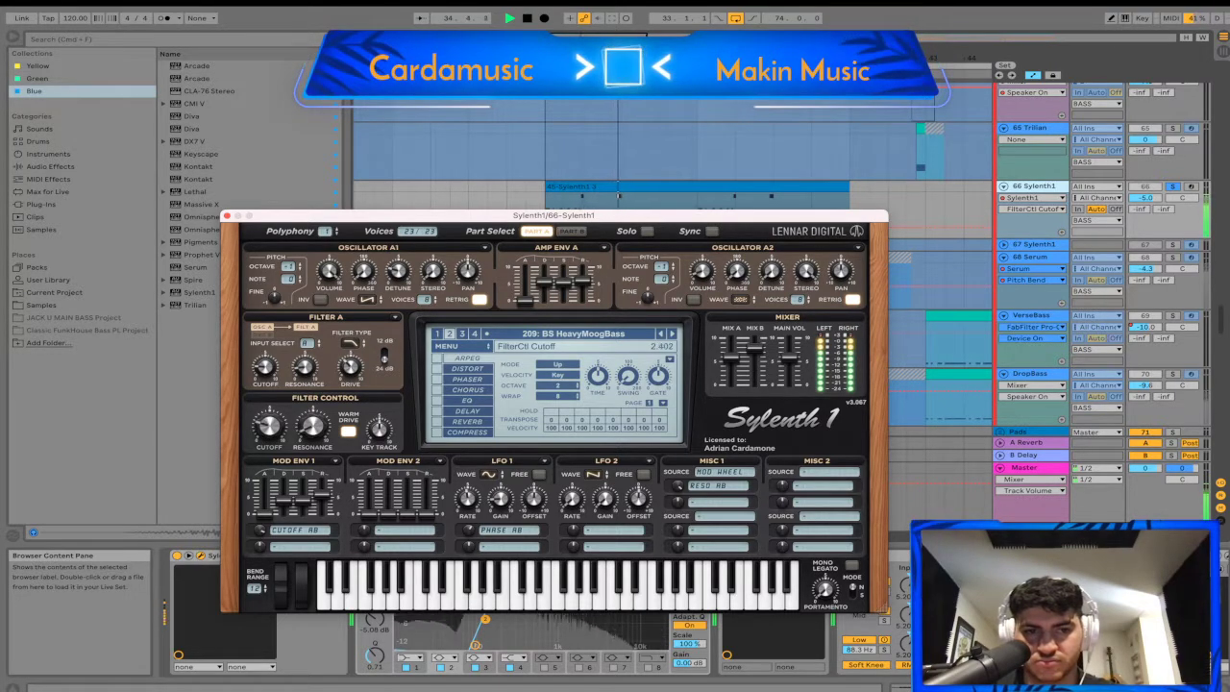
pyautogui.click(227, 216)
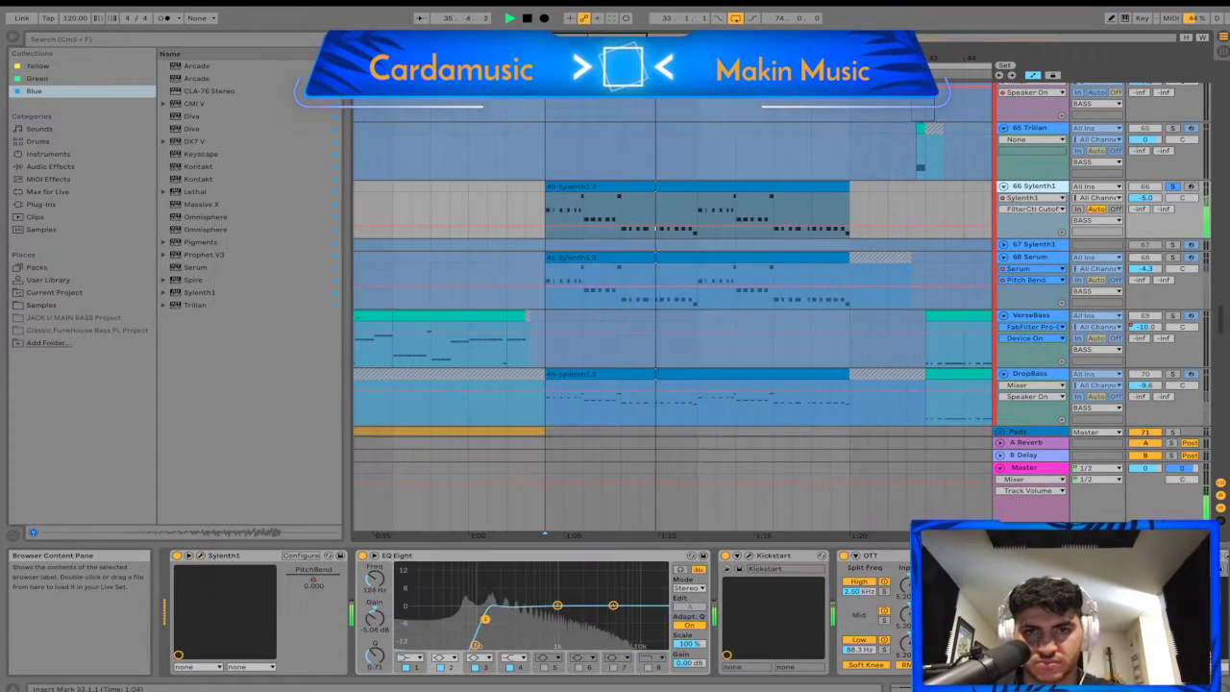
# - Solo track 68 Serum in place of track 66 and unfreeze it during playback
pyautogui.click(1172, 257)
pyautogui.click(1034, 258)
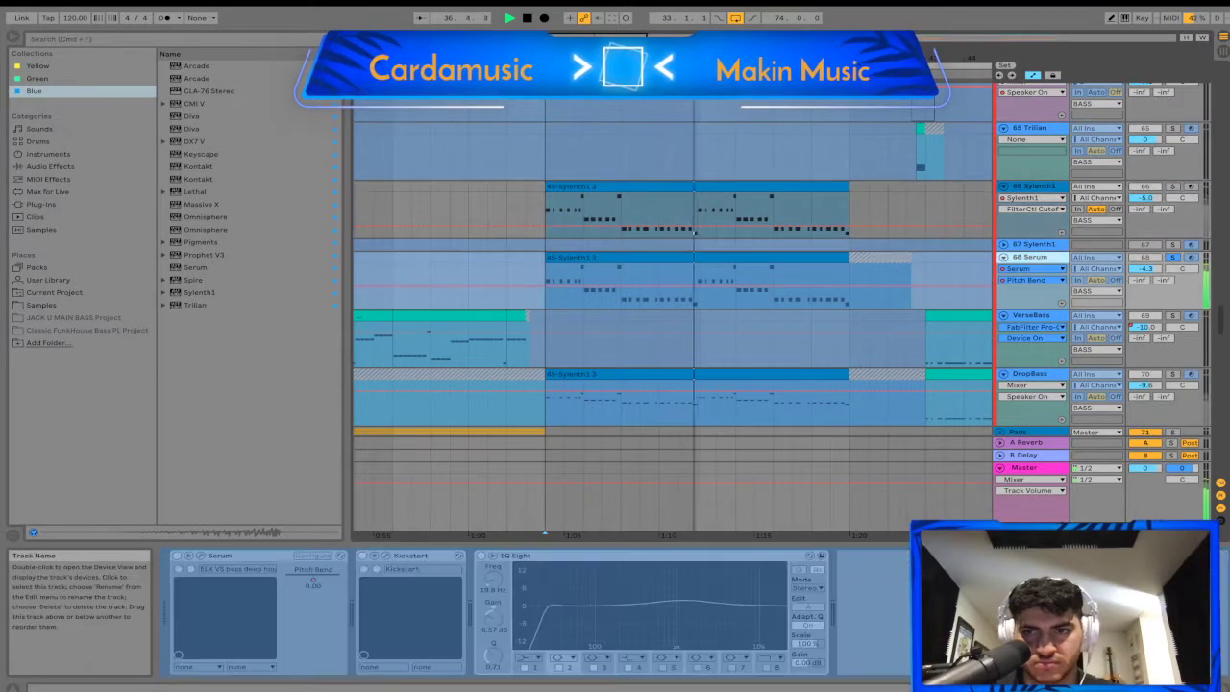
pyautogui.rightClick(1035, 257)
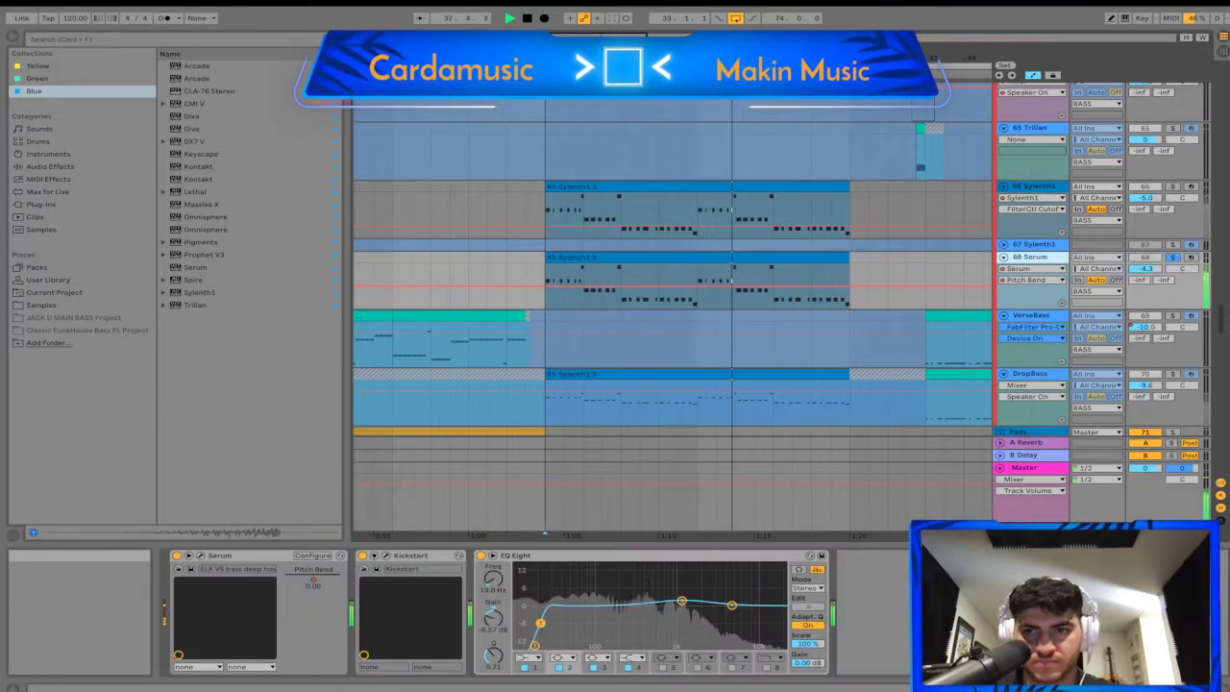
pyautogui.click(1072, 337)
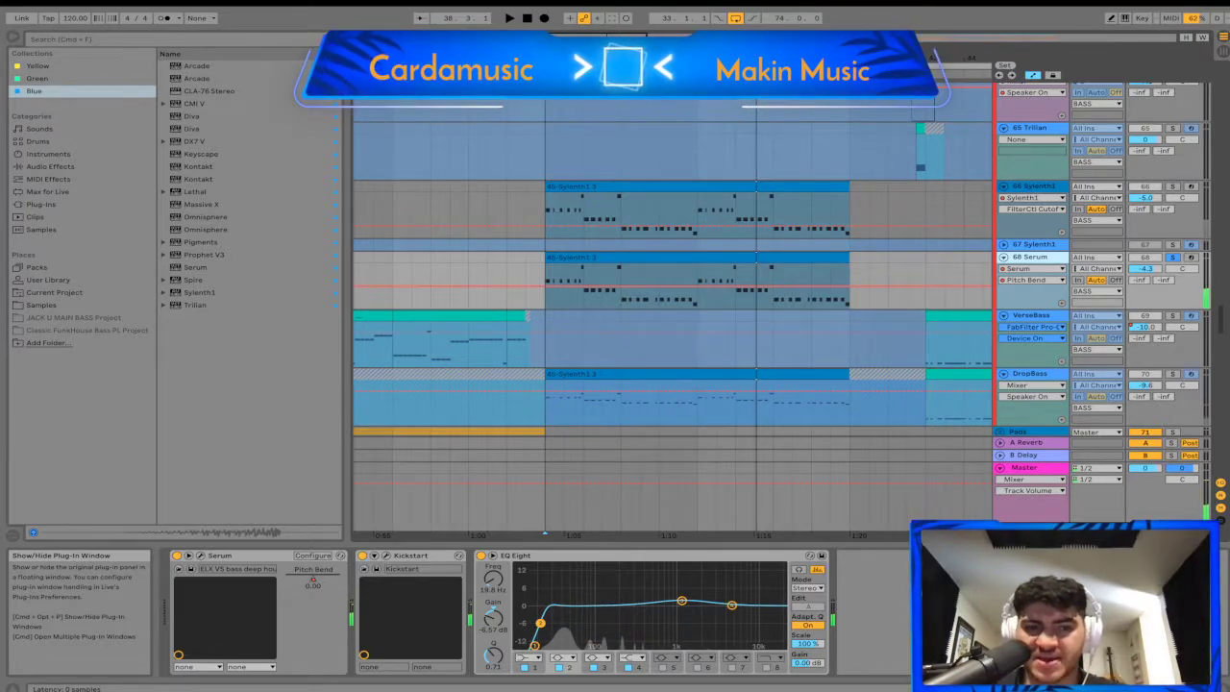
# - Open the Serum plug-in on track 68, examine its deep house bass patch during playback from bar 33, and close it
pyautogui.click(200, 556)
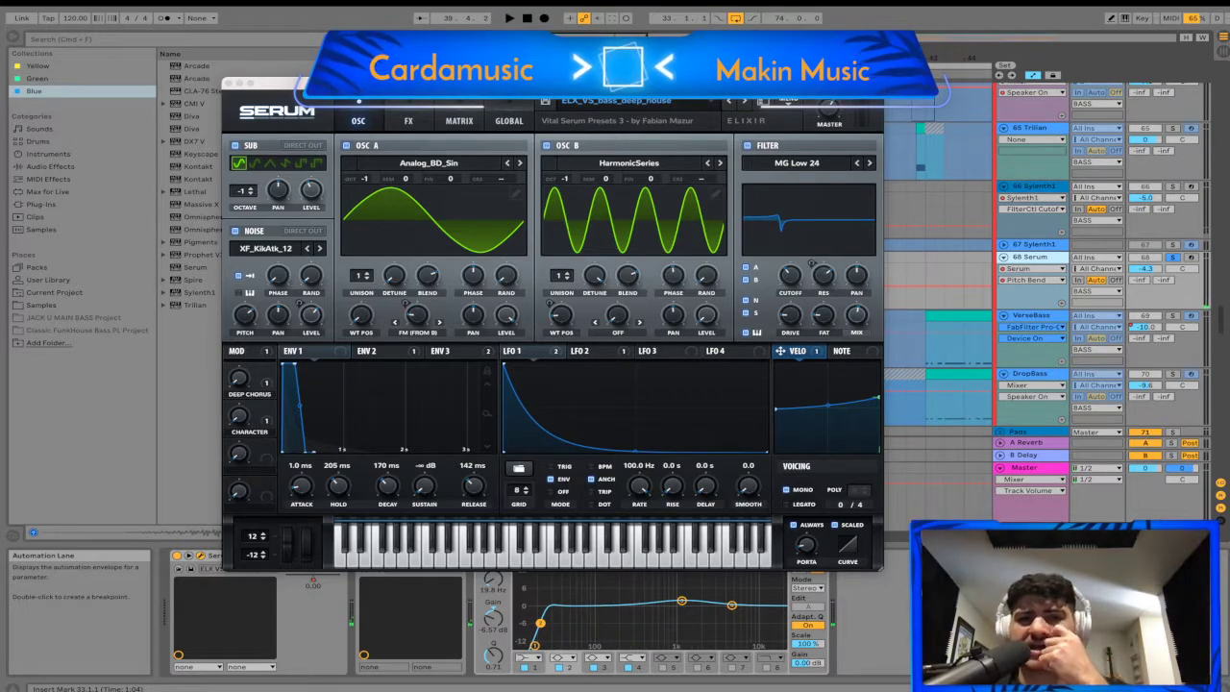
pyautogui.press('space')
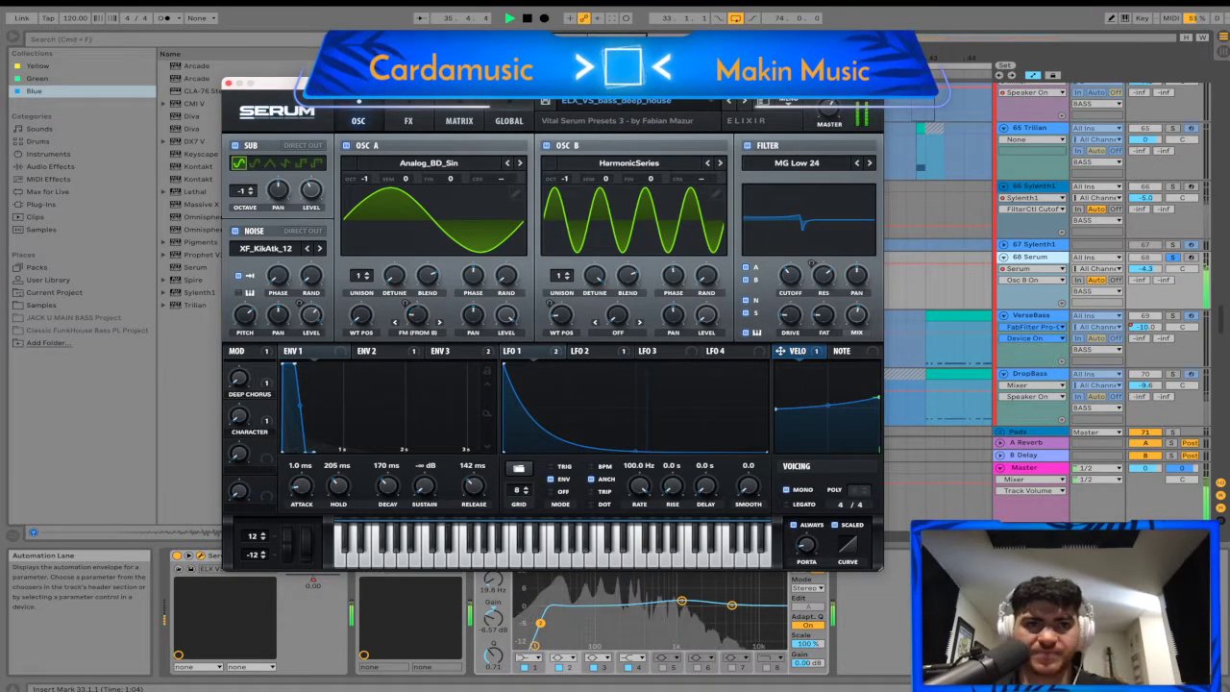
pyautogui.press('super+w')
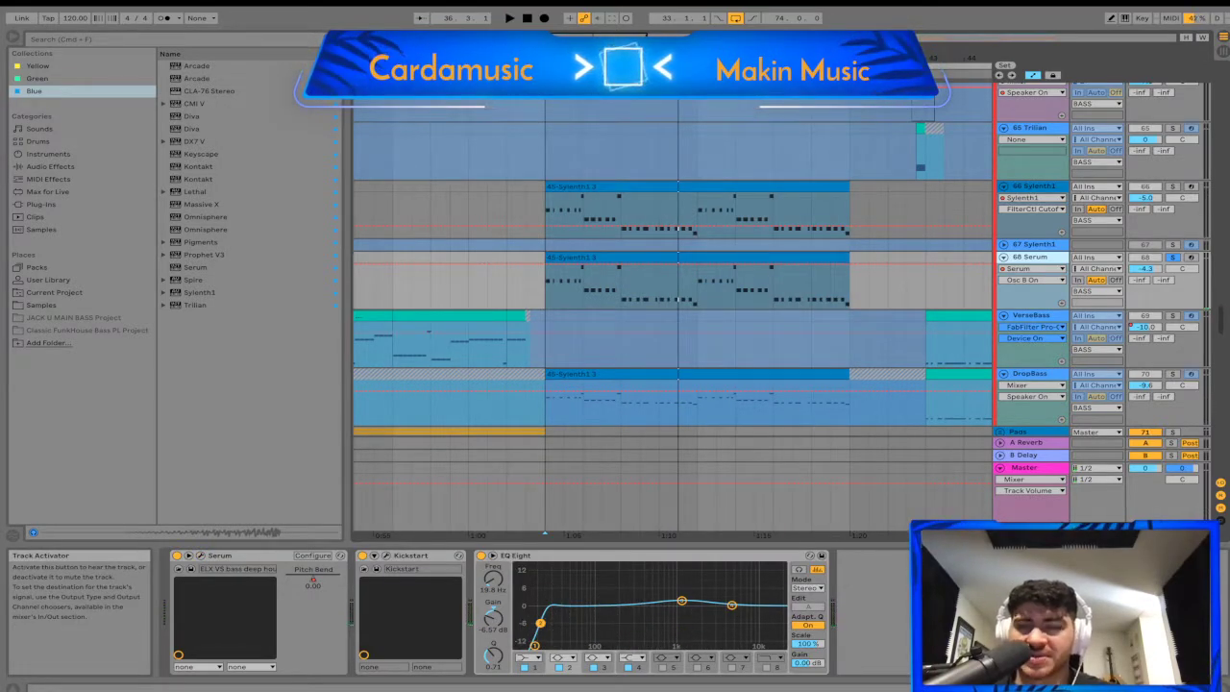
# - Solo track 66 Sylenth1 together with track 68 Serum, clear both solos, and replay the drop from bar 33
pyautogui.click(1173, 185)
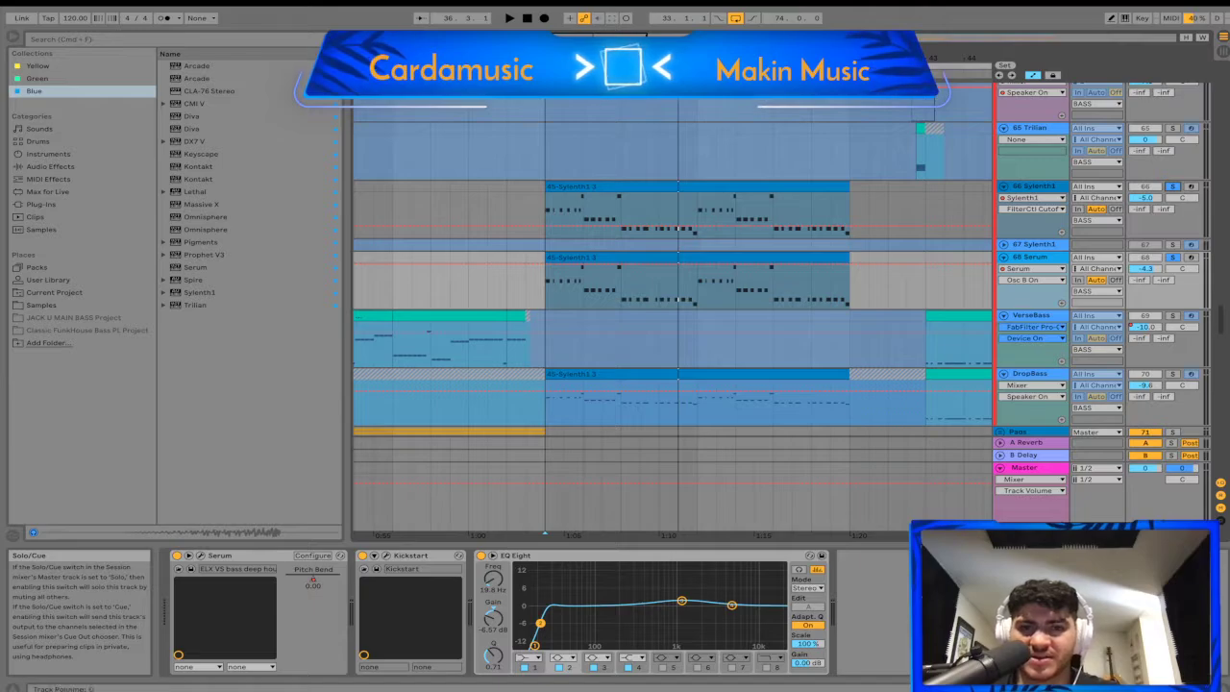
pyautogui.press('space')
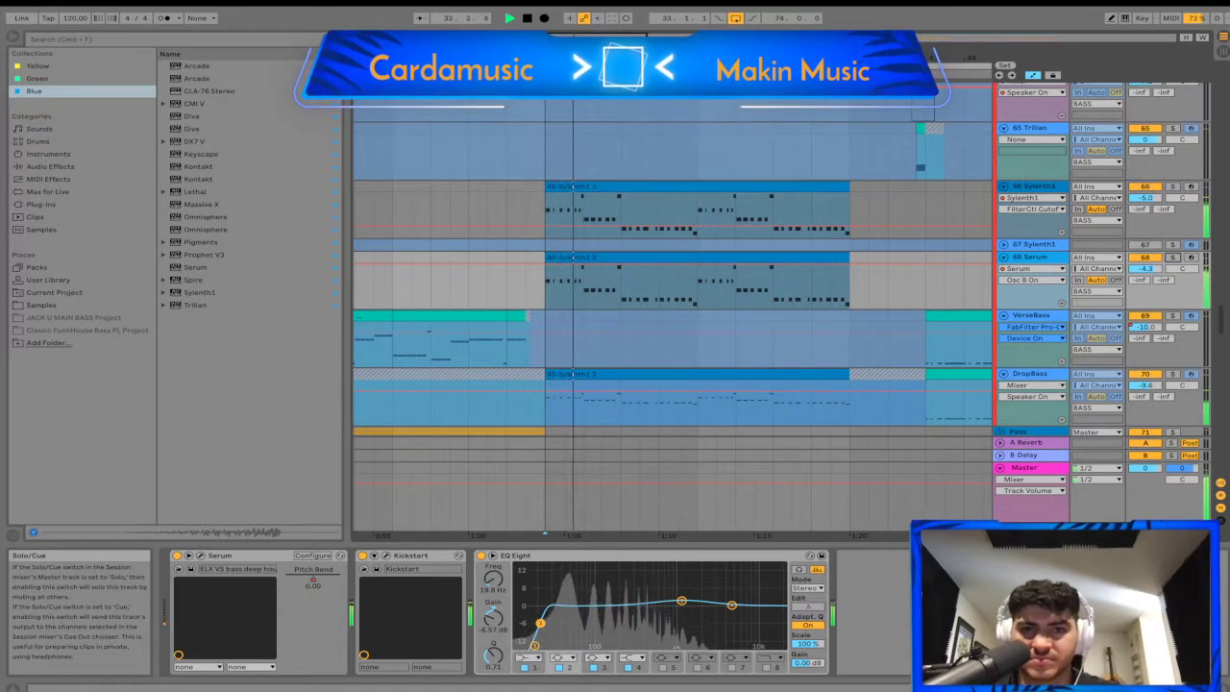
pyautogui.scroll(-3, 673, 317)
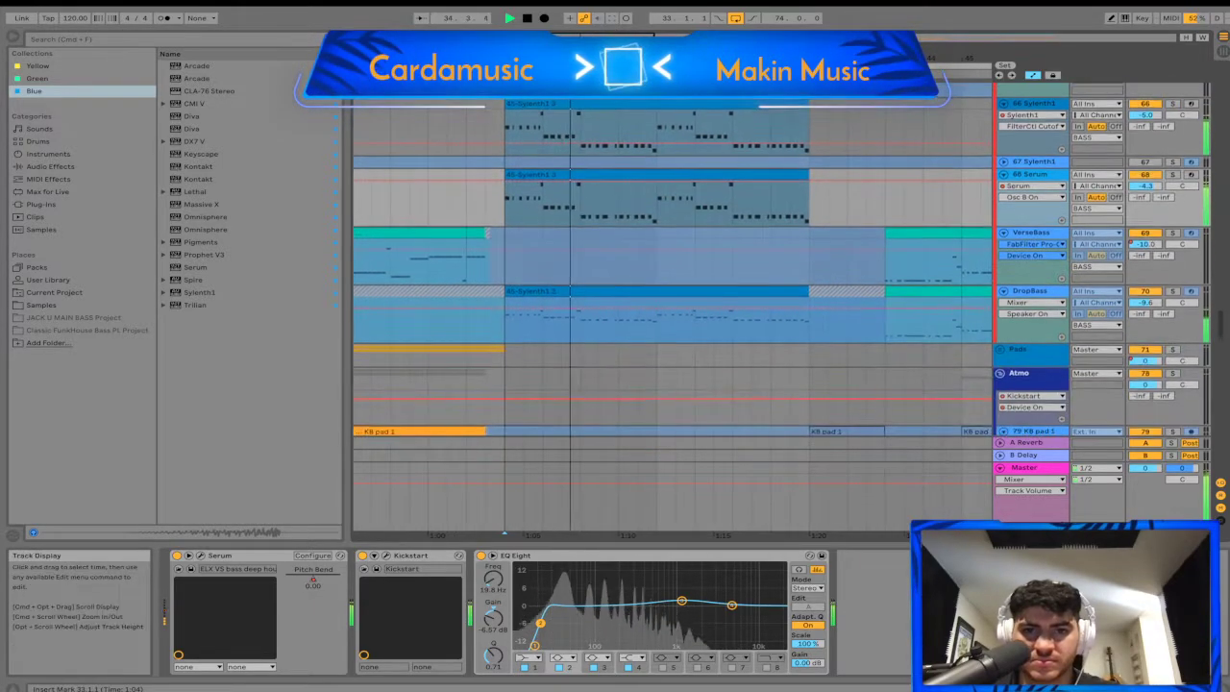
# - Select and solo the DropBass track, then listen to it from bar 33
pyautogui.click(1030, 289)
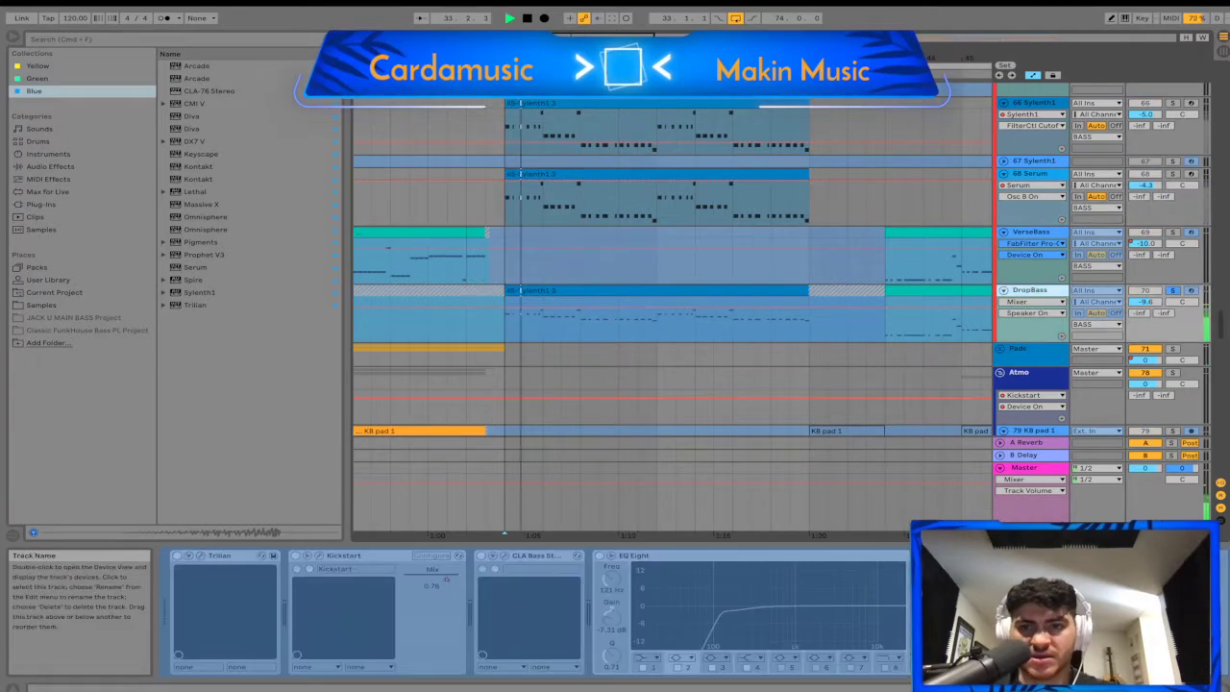
pyautogui.press('space')
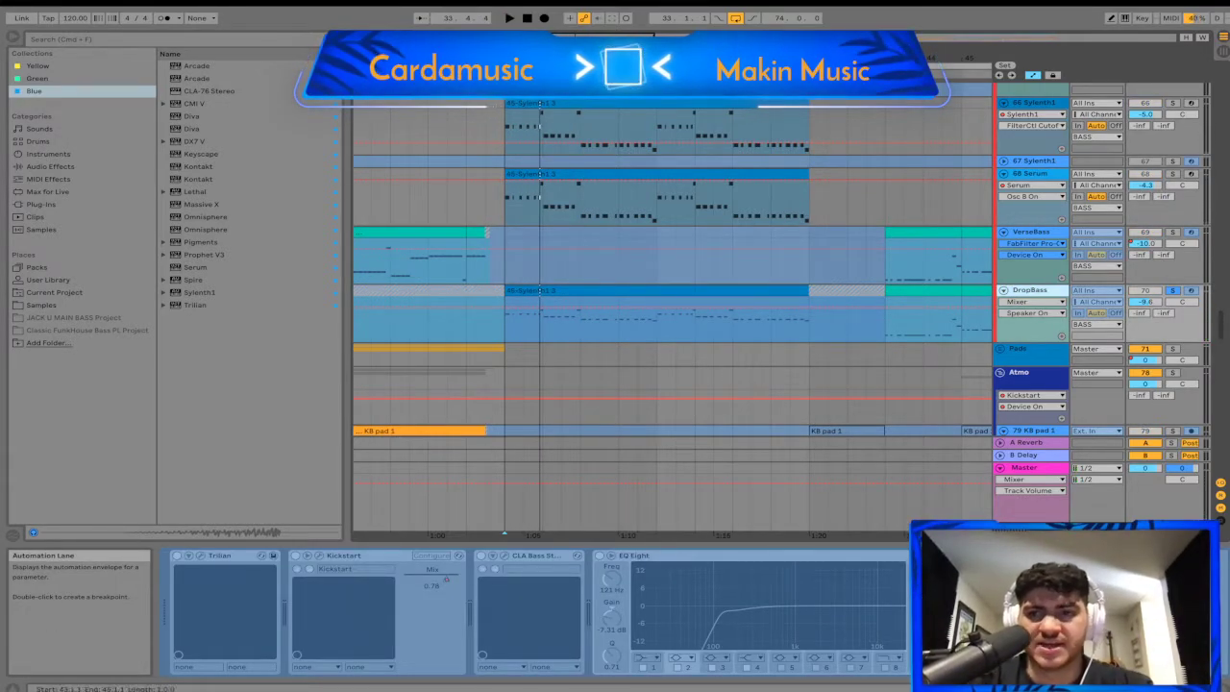
pyautogui.press('space')
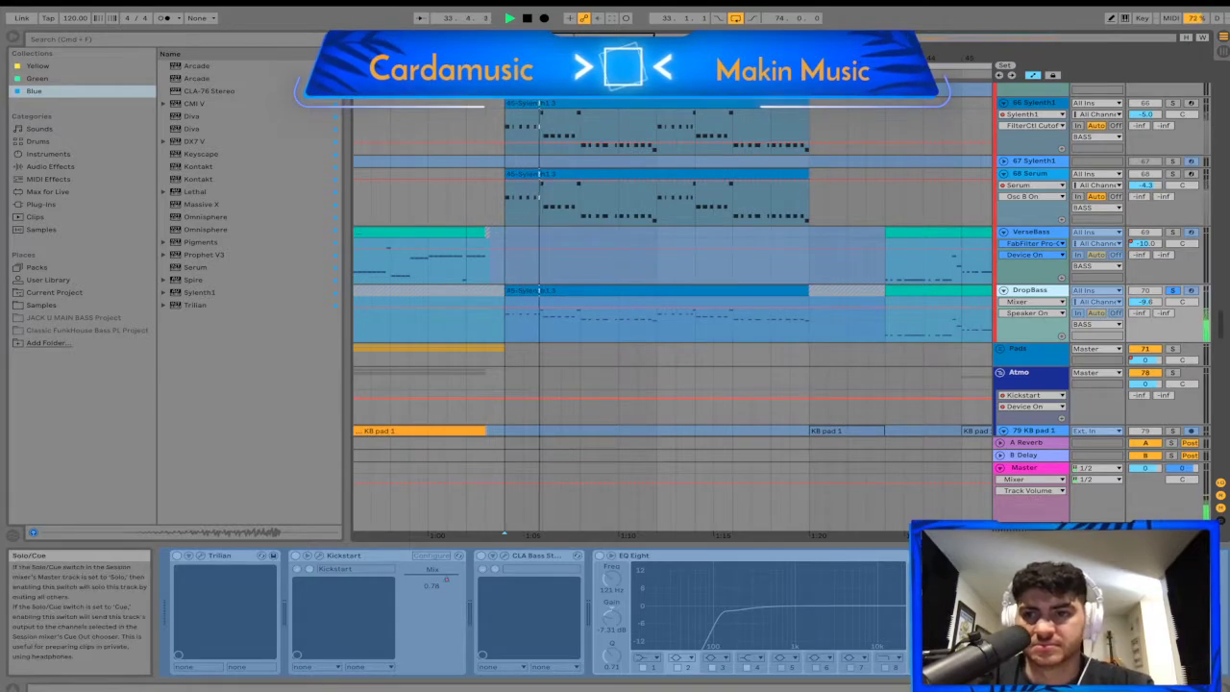
# - Clear the DropBass solo and look back through the drum and vocal tracks while the drop plays from bar 33
pyautogui.click(1173, 290)
pyautogui.scroll(-5, 788, 336)
pyautogui.scroll(12, 788, 337)
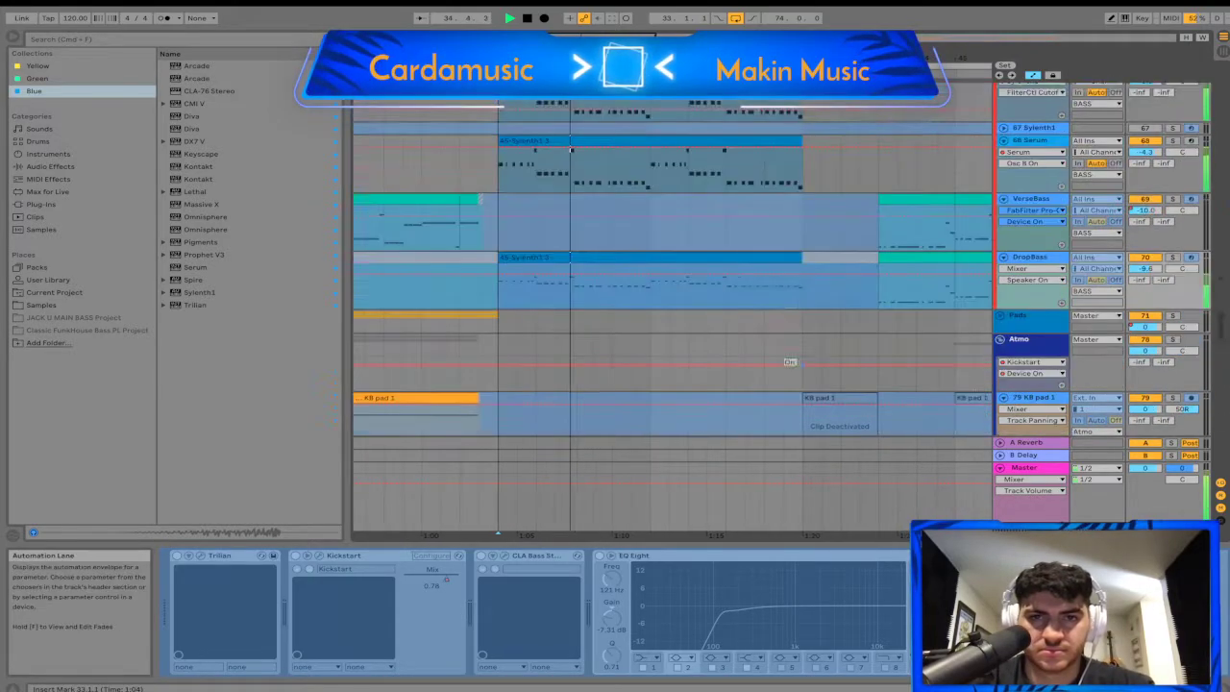
pyautogui.scroll(15, 673, 317)
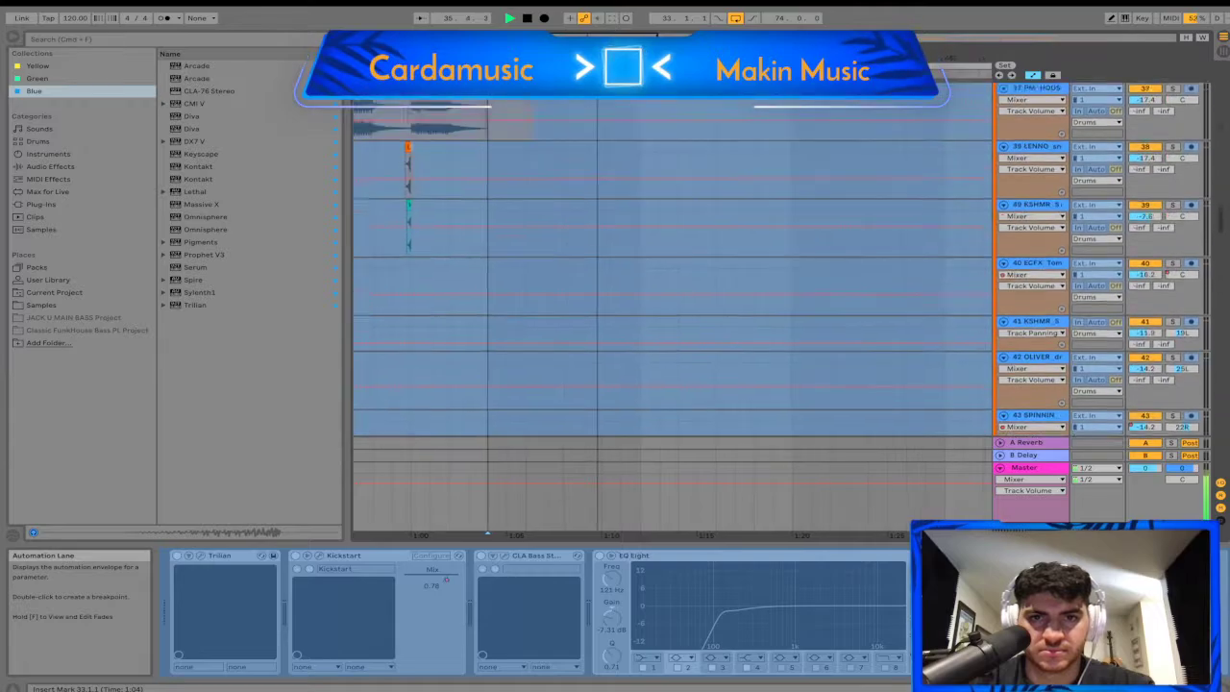
pyautogui.scroll(5, 673, 318)
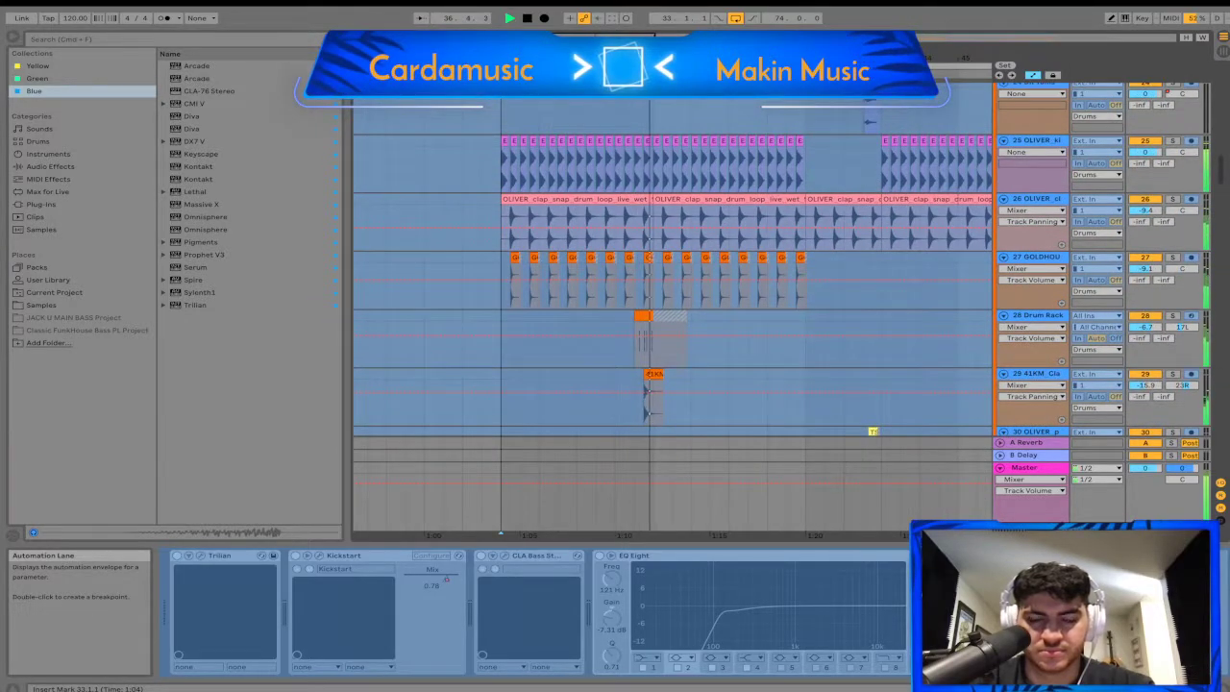
pyautogui.scroll(5, 672, 318)
pyautogui.scroll(5, 673, 317)
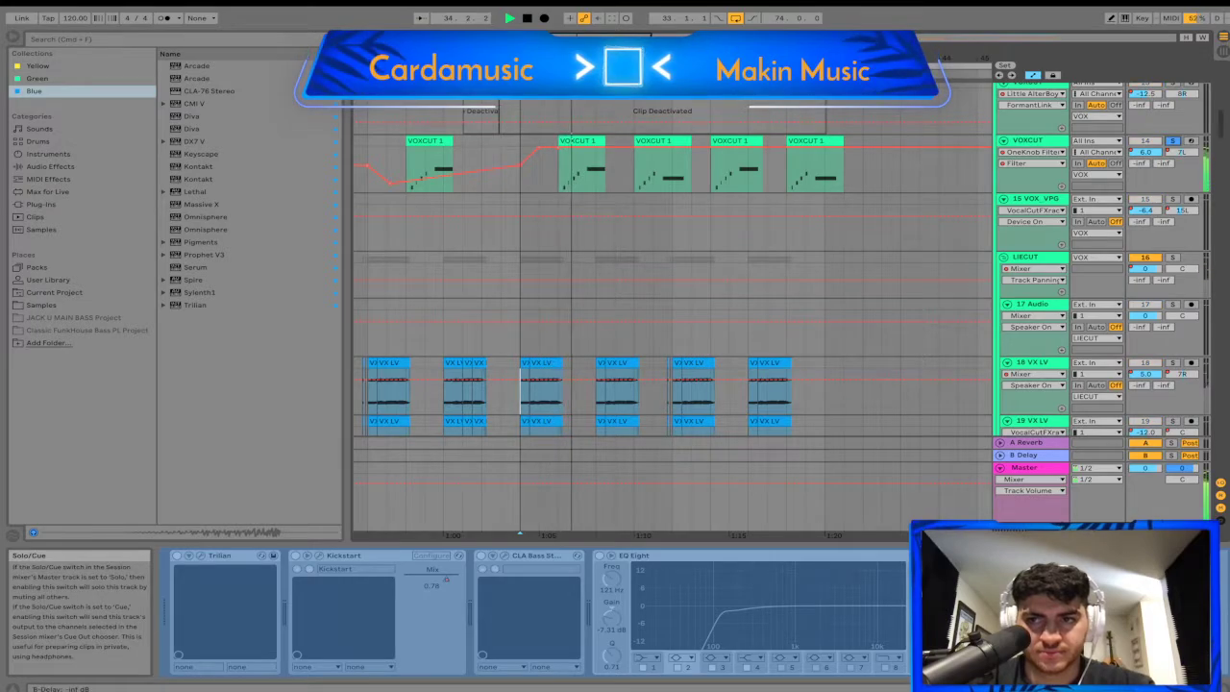
# - Solo the VOXCUT track, listen to its chops from bar 33, show its device chain, and clear the solo
pyautogui.scroll(-3, 673, 318)
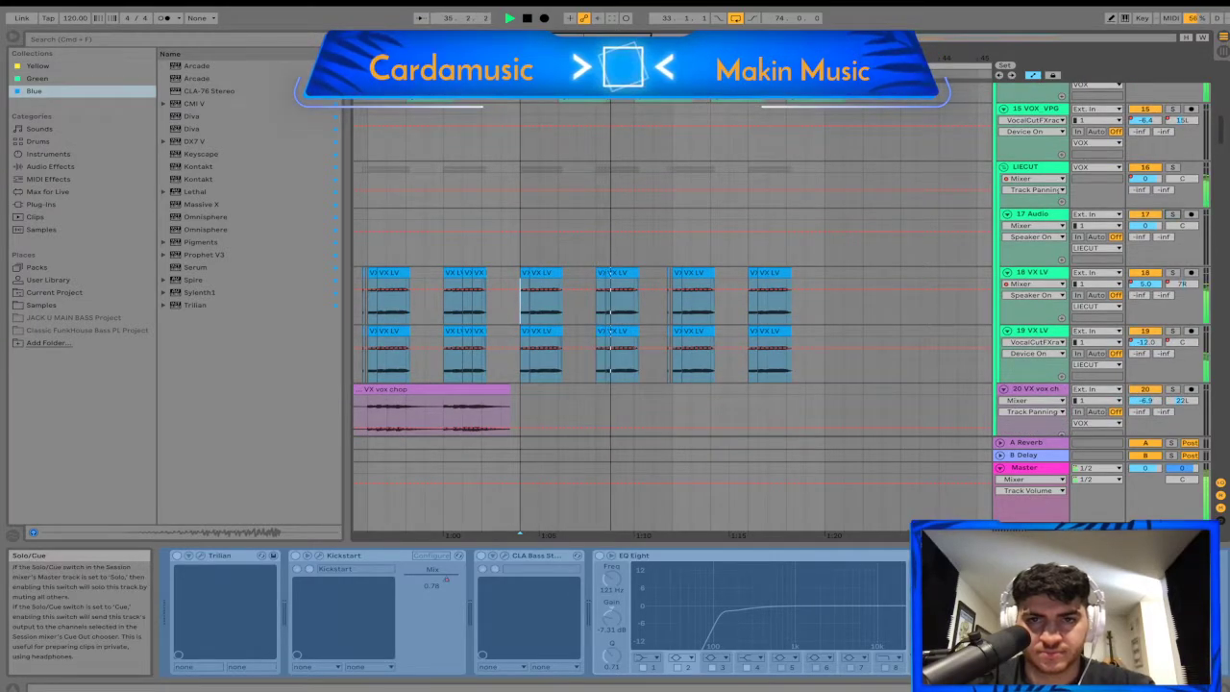
pyautogui.scroll(3, 672, 317)
pyautogui.click(1171, 131)
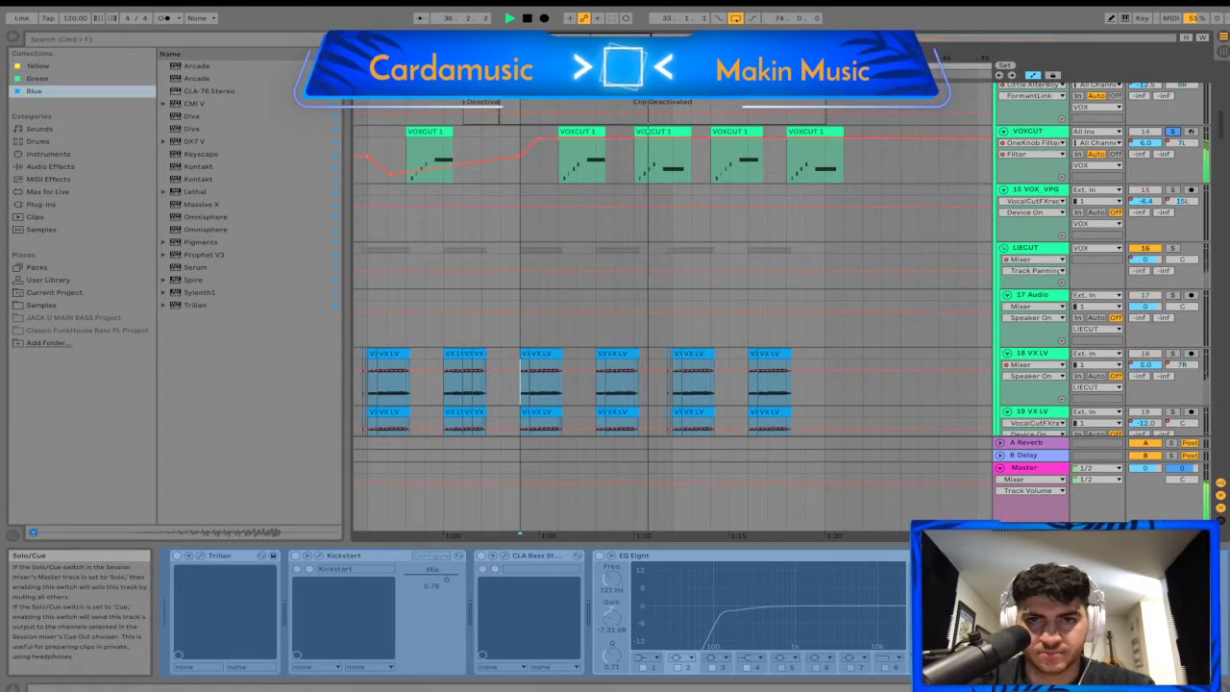
pyautogui.press('space')
pyautogui.click(1028, 132)
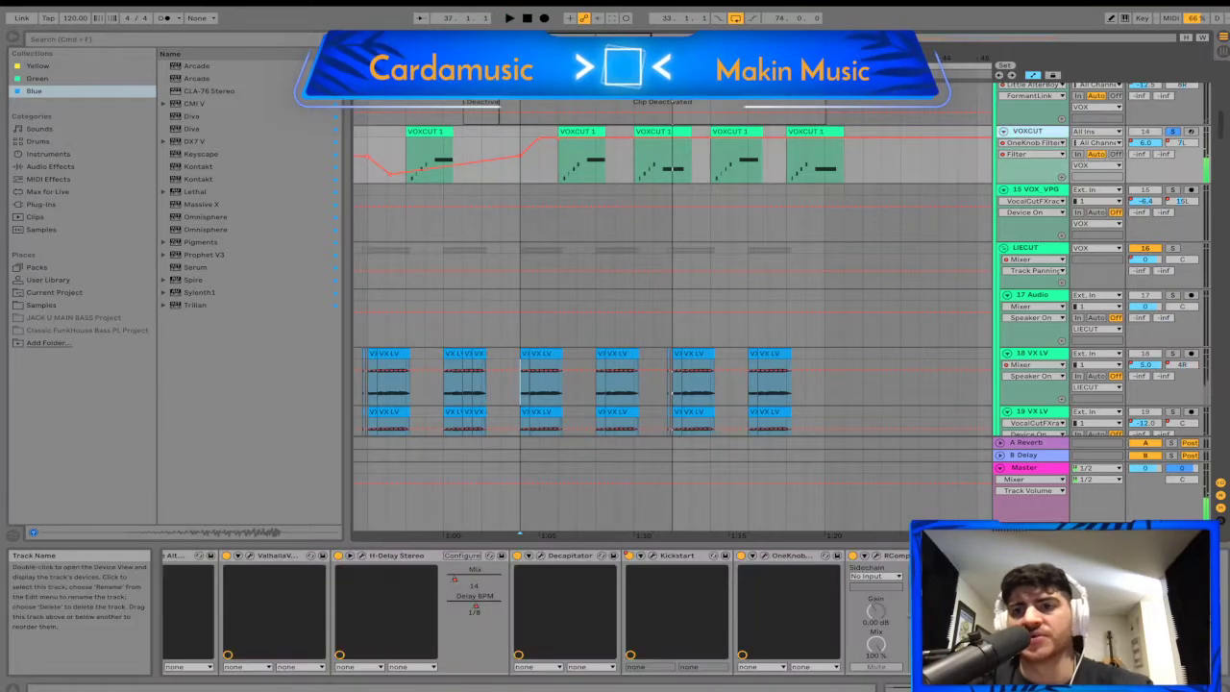
pyautogui.click(1172, 132)
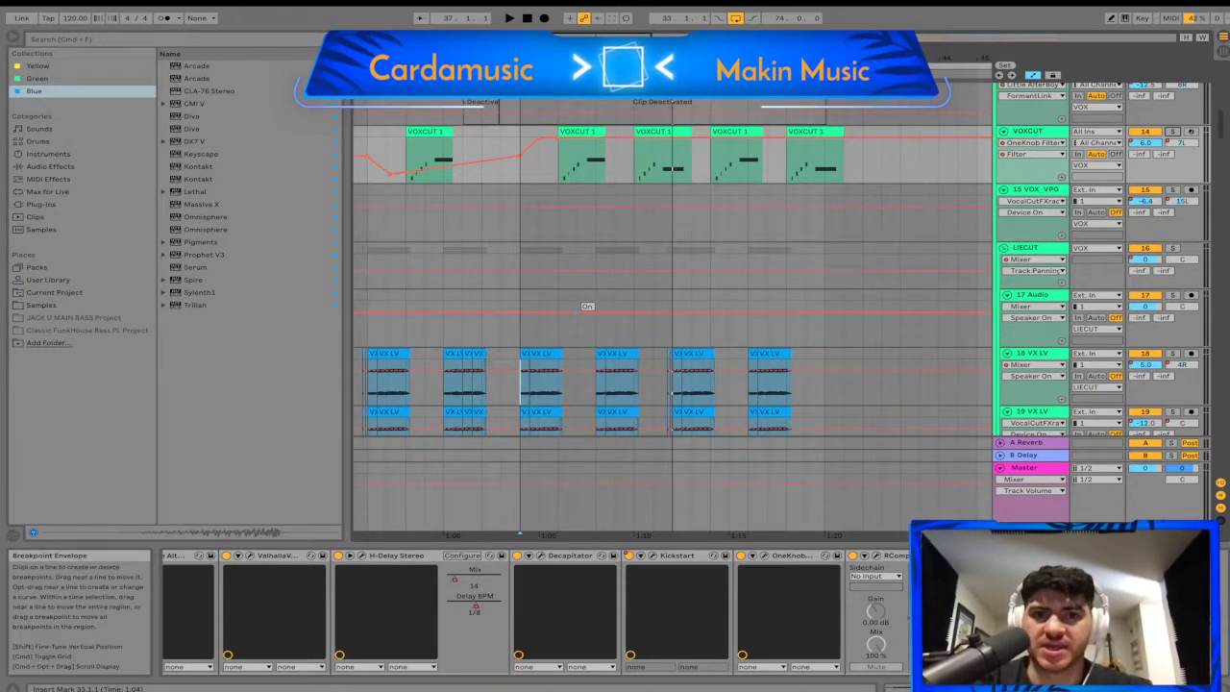
# - Solo track 4 VX lie lie lie, listen to it briefly from bar 33, and clear the solo
pyautogui.scroll(10, 673, 317)
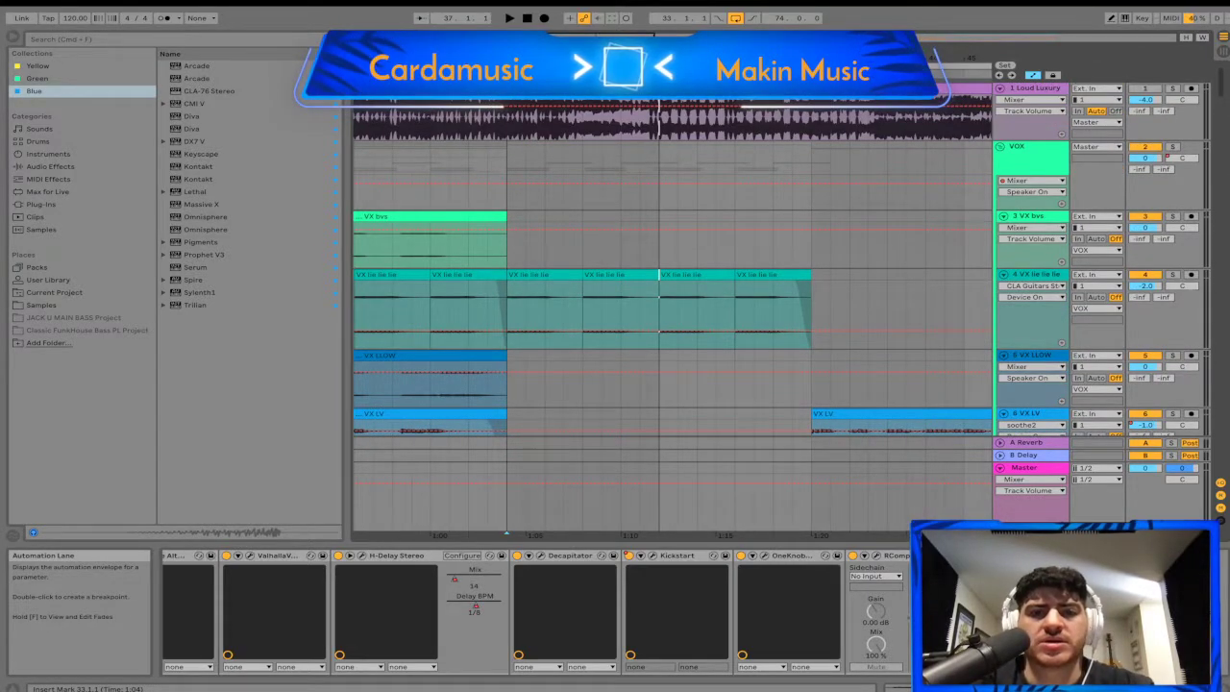
pyautogui.click(526, 308)
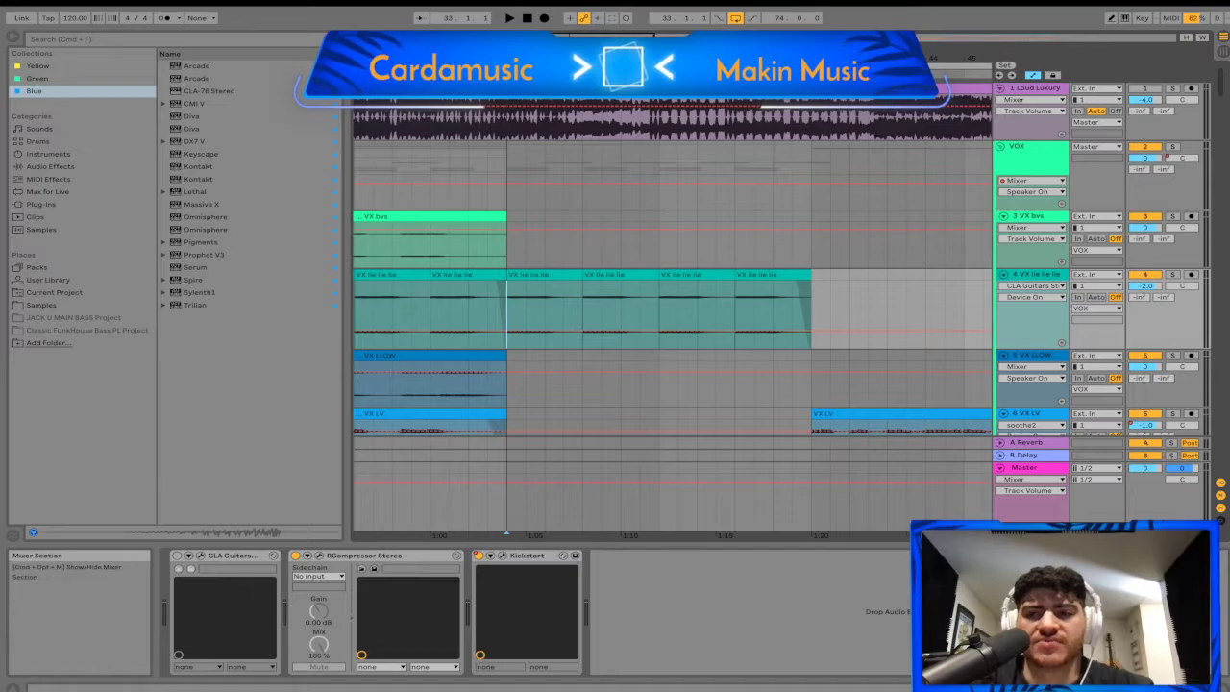
pyautogui.press('space')
pyautogui.click(1172, 275)
pyautogui.scroll(-1, 1154, 279)
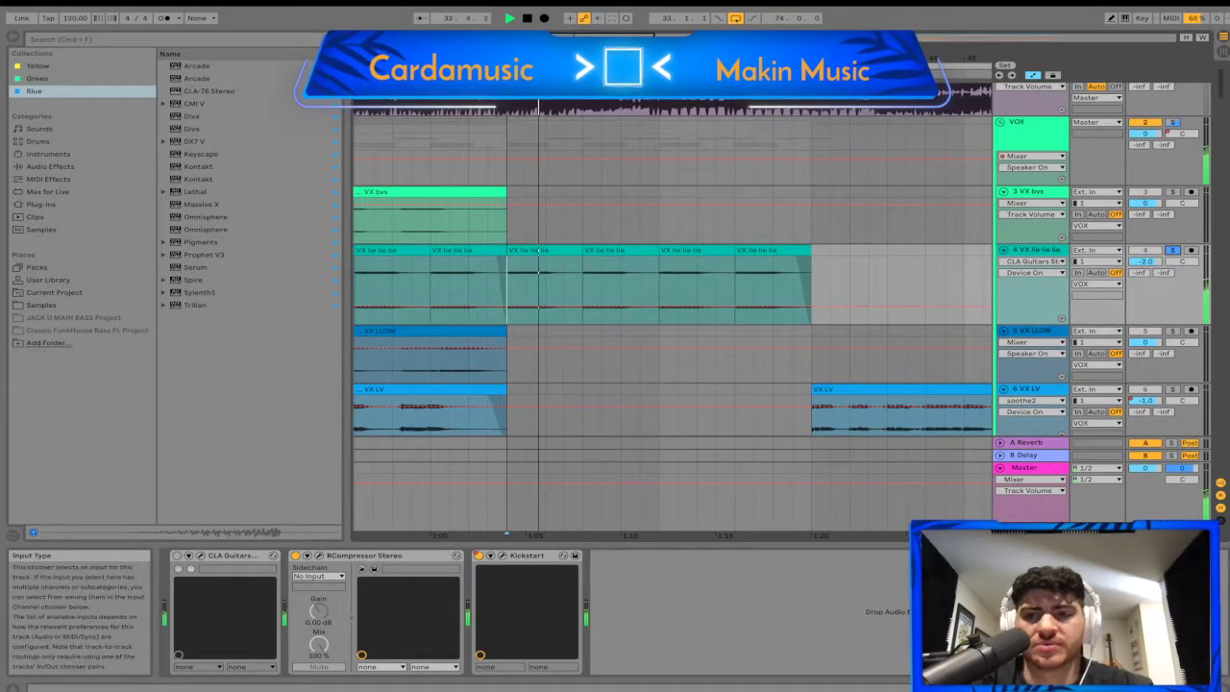
pyautogui.click(1042, 250)
pyautogui.press('space')
pyautogui.click(1172, 250)
pyautogui.press('space')
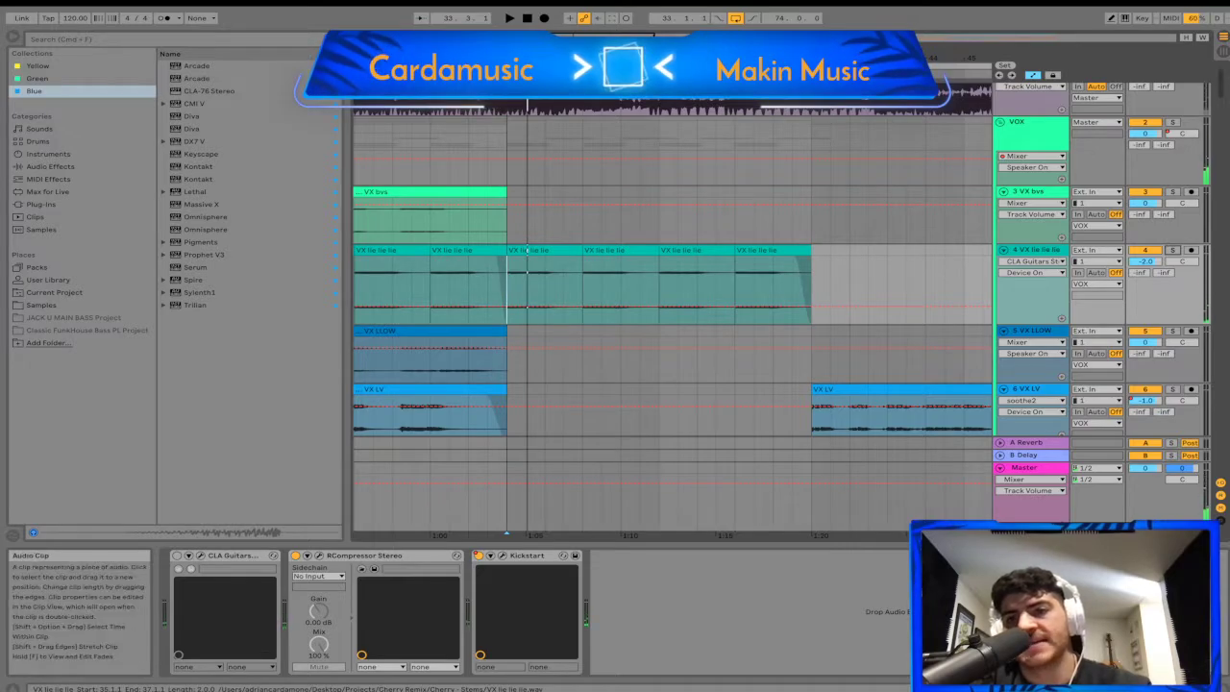
# - Select the VX lie lie lie clip at bar 33 and look through the FX and drum tracks below
pyautogui.click(526, 251)
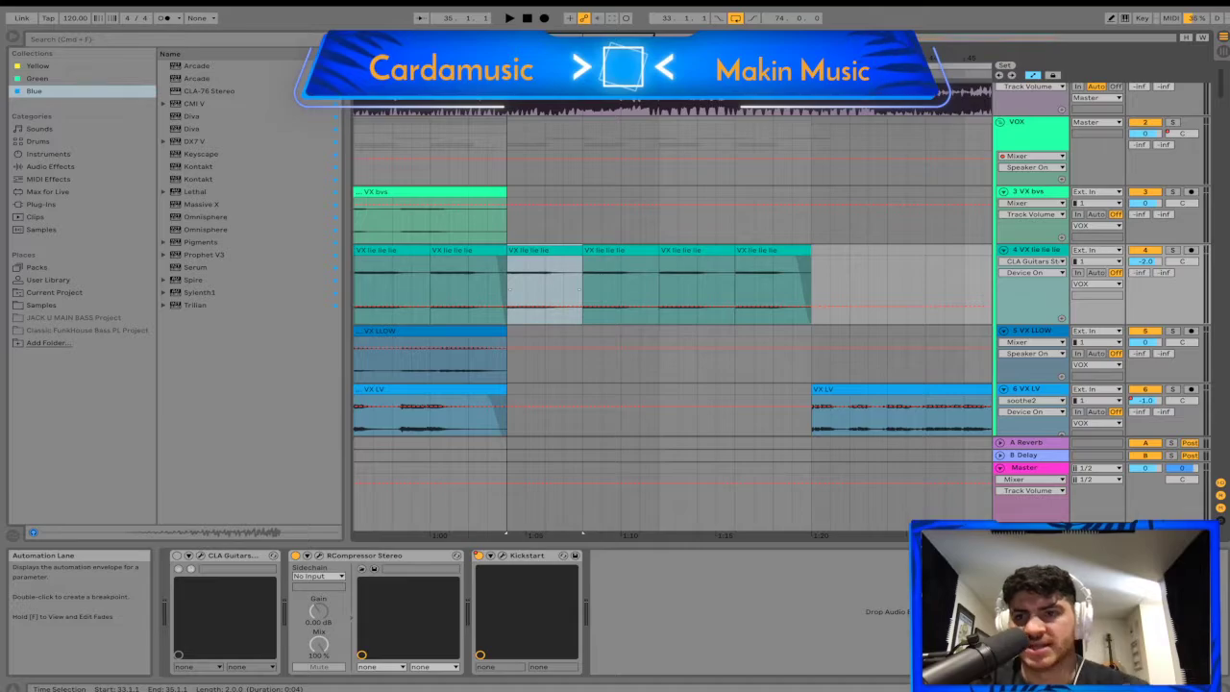
pyautogui.scroll(-20, 673, 317)
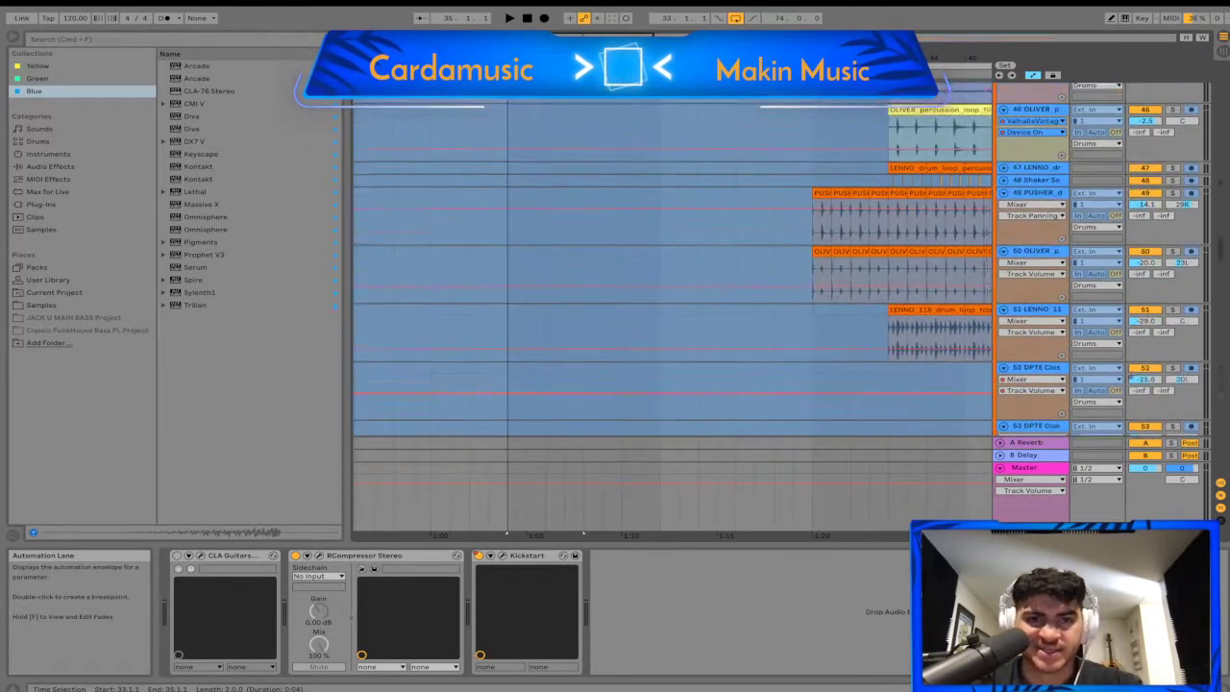
pyautogui.scroll(15, 672, 317)
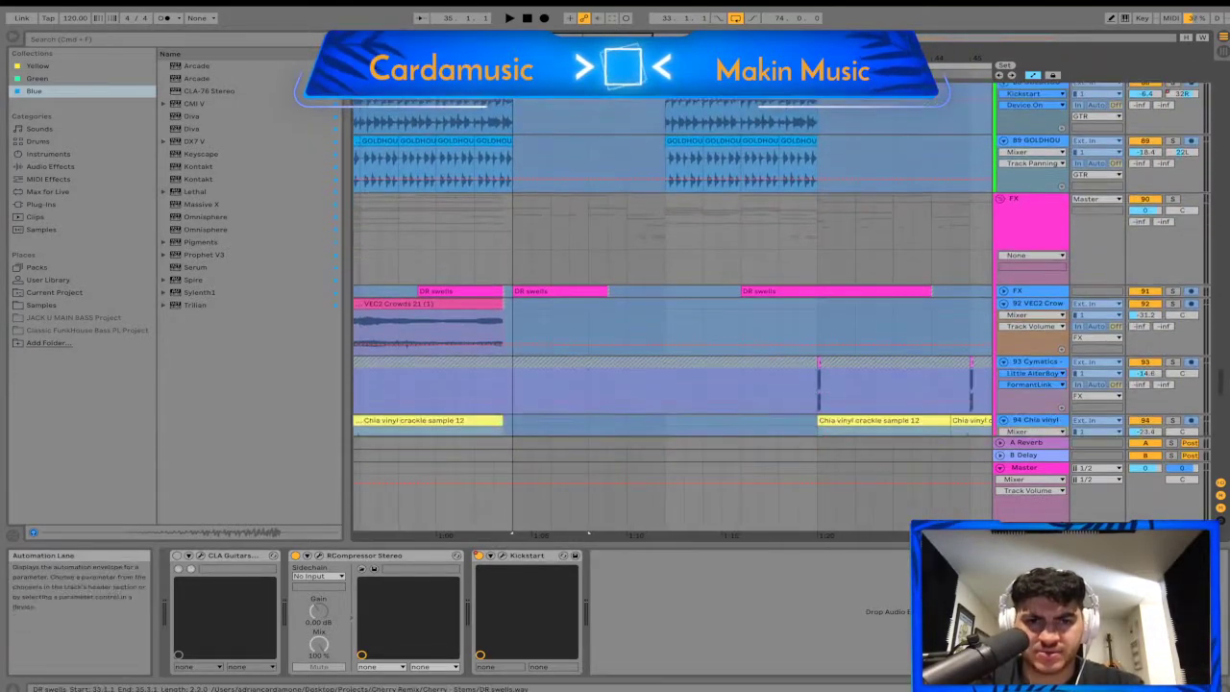
pyautogui.scroll(20, 673, 317)
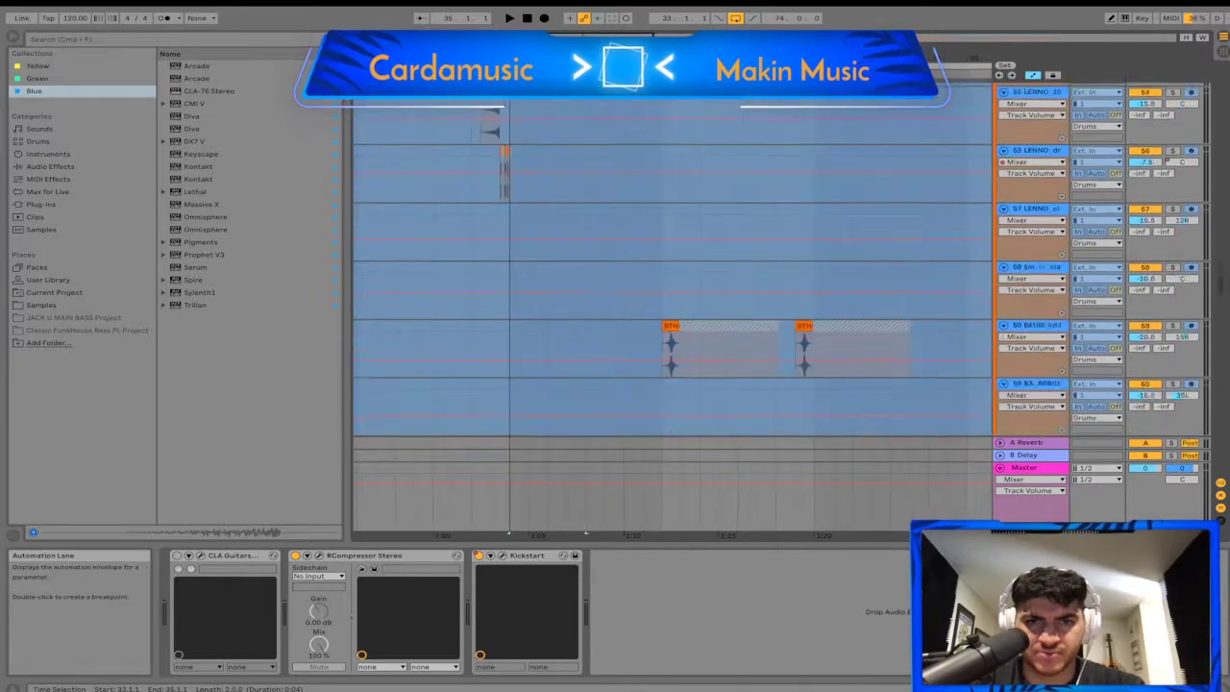
pyautogui.scroll(13, 560, 280)
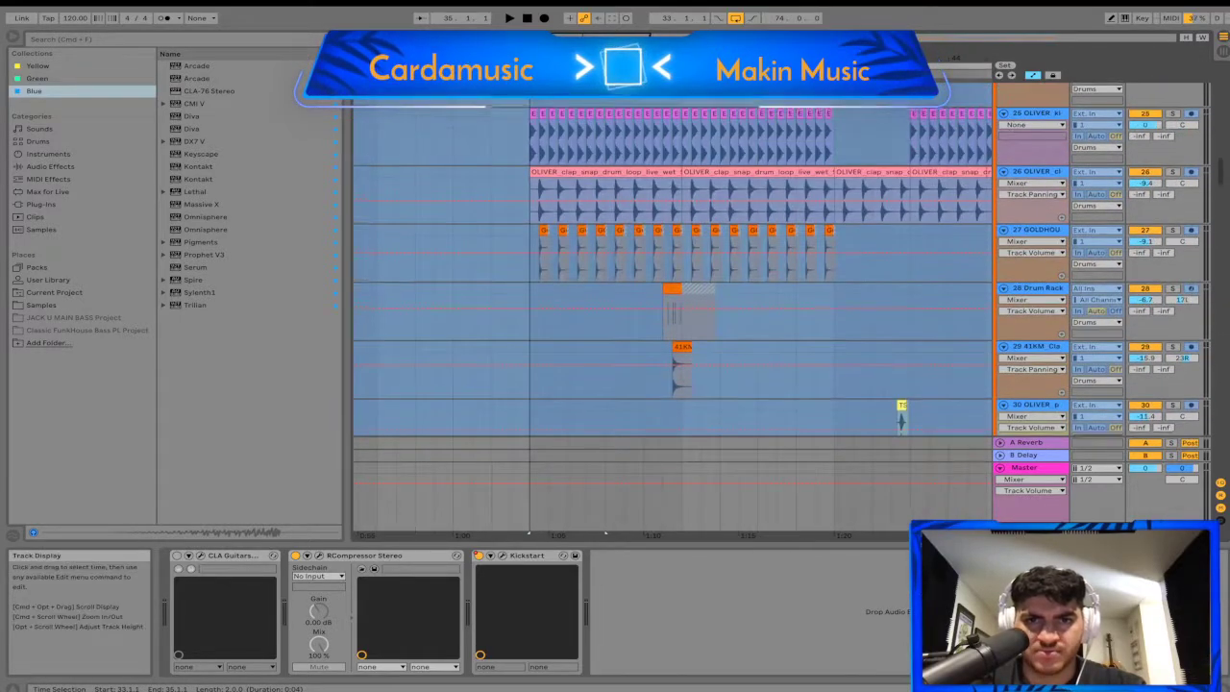
# - Play the drop from bar 33 and examine the kick, clap, drum rack and percussion layers in tracks 23 to 35
pyautogui.press('space')
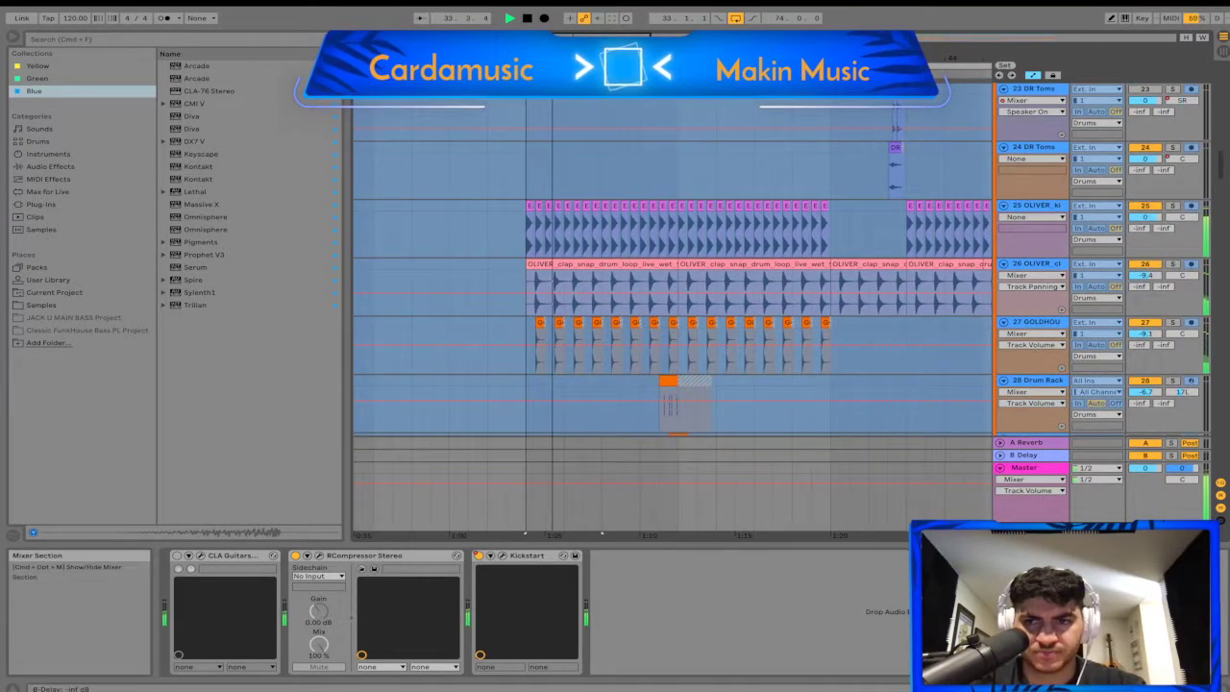
pyautogui.scroll(5, 561, 280)
pyautogui.press('space')
pyautogui.click(1001, 330)
pyautogui.scroll(-9, 1000, 329)
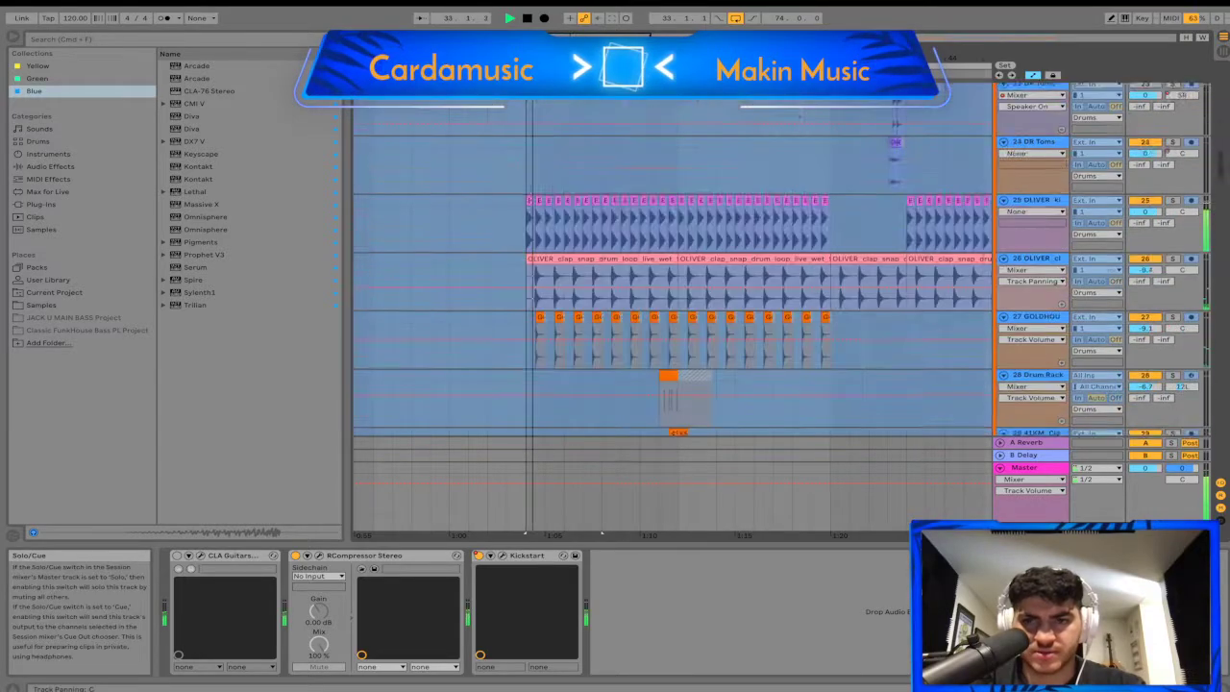
pyautogui.scroll(1, 1001, 330)
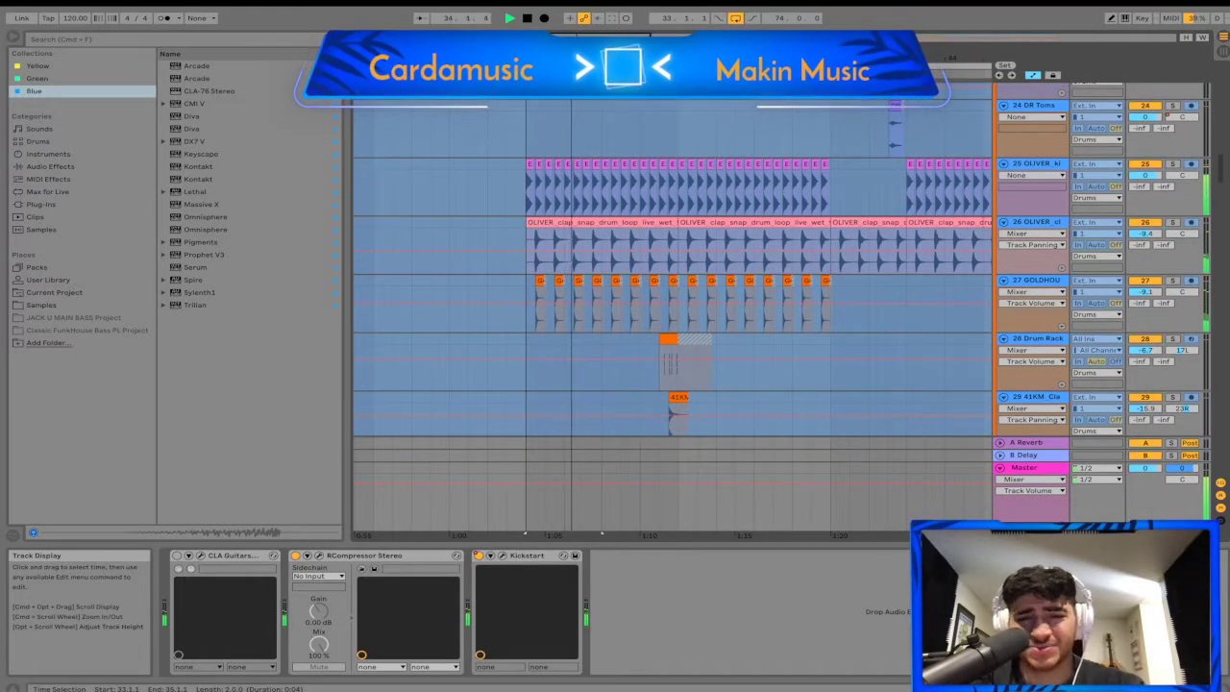
pyautogui.scroll(-3, 673, 289)
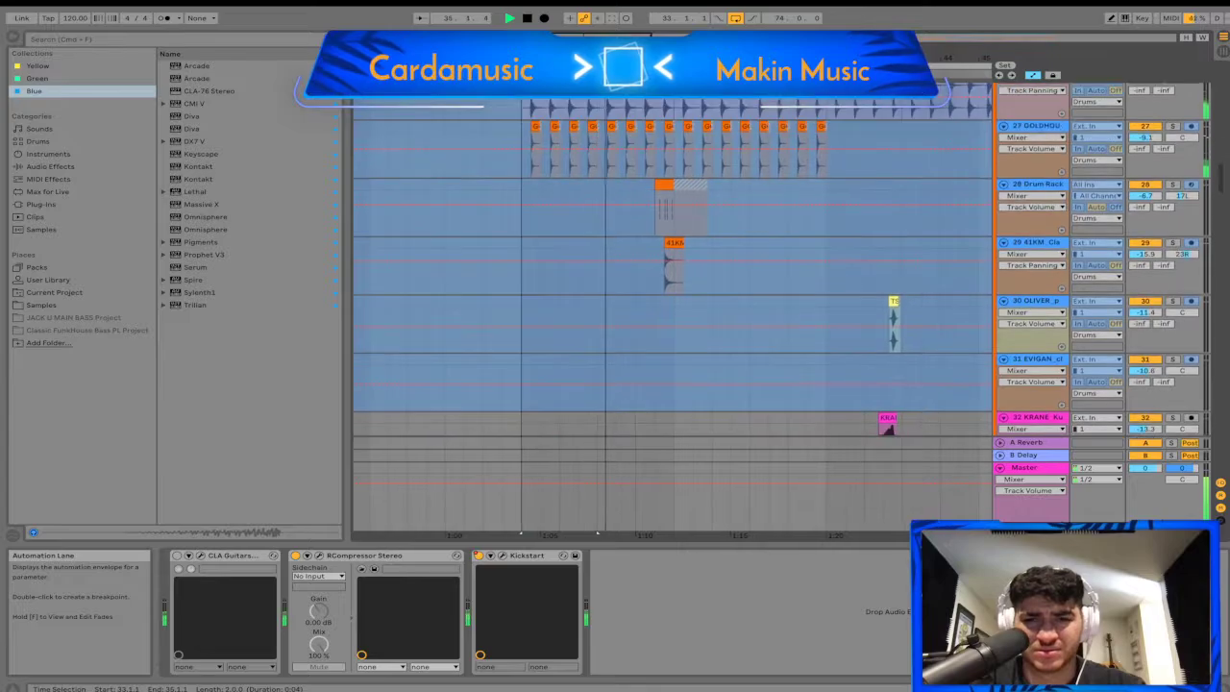
pyautogui.moveTo(665, 58); pyautogui.dragTo(666, 116)
pyautogui.moveTo(665, 58); pyautogui.dragTo(627, 33)
pyautogui.scroll(-20, 673, 288)
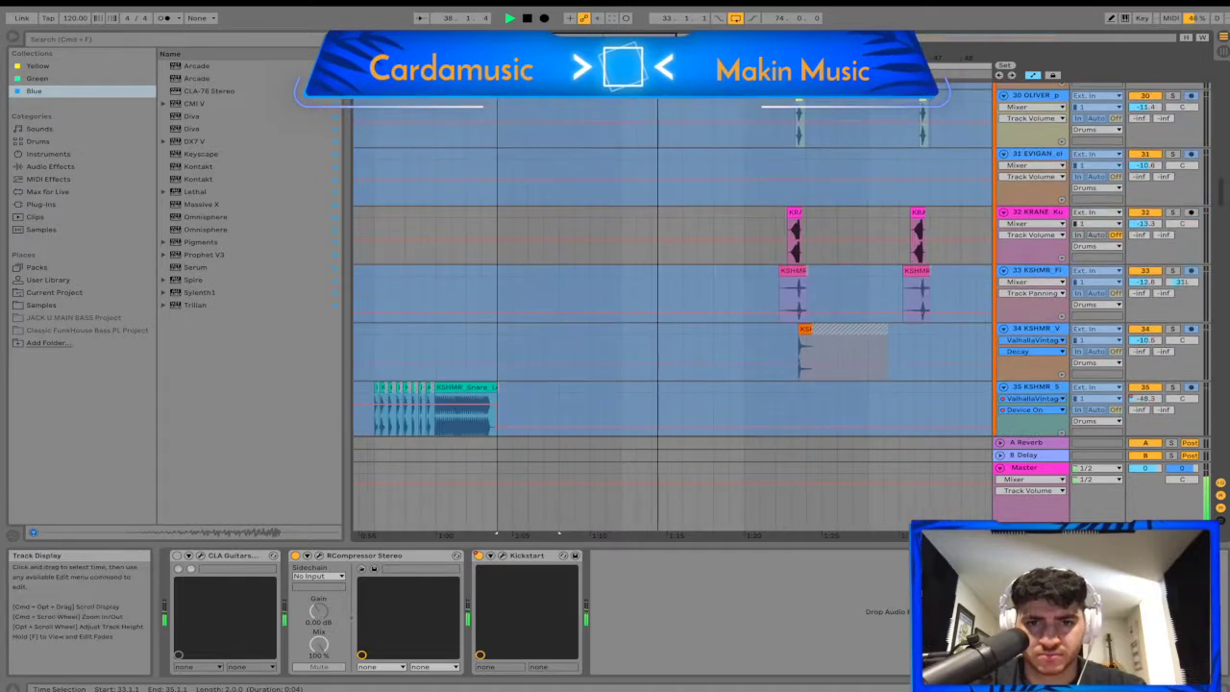
# - Solo the FX group and play it from bar 33, examining its vocal, riser, reverse and impact tracks
pyautogui.scroll(-5, 552, 532)
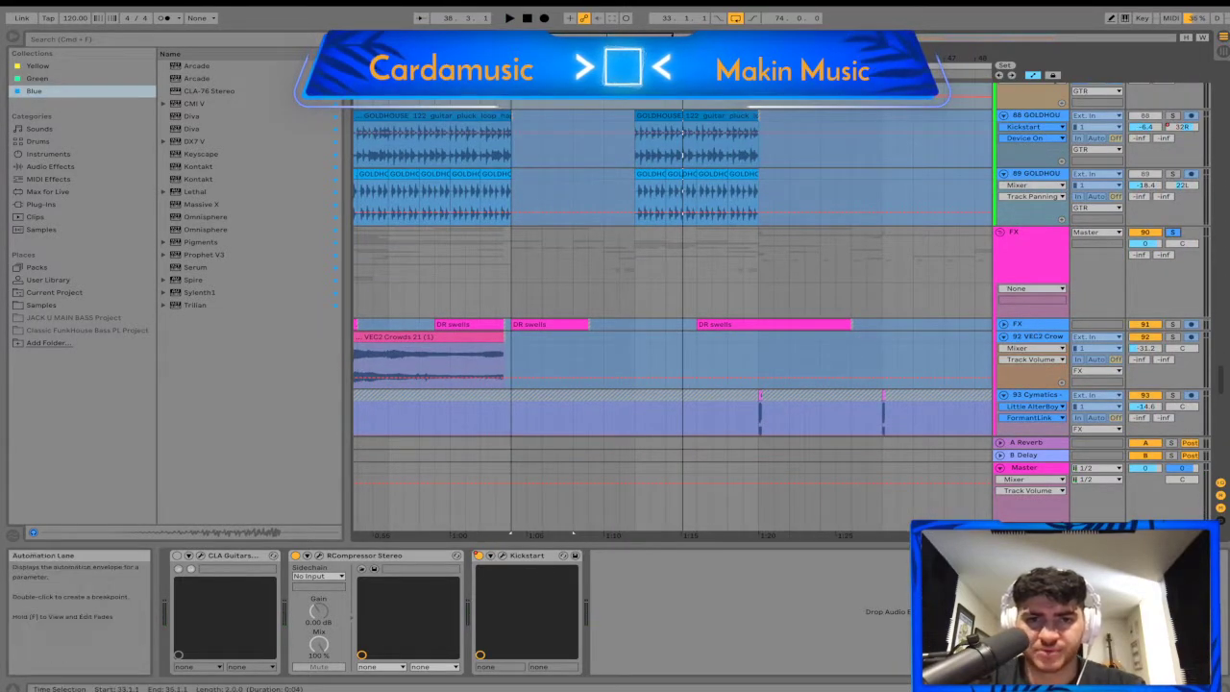
pyautogui.press('space')
pyautogui.scroll(-5, 571, 533)
pyautogui.scroll(-4, 569, 532)
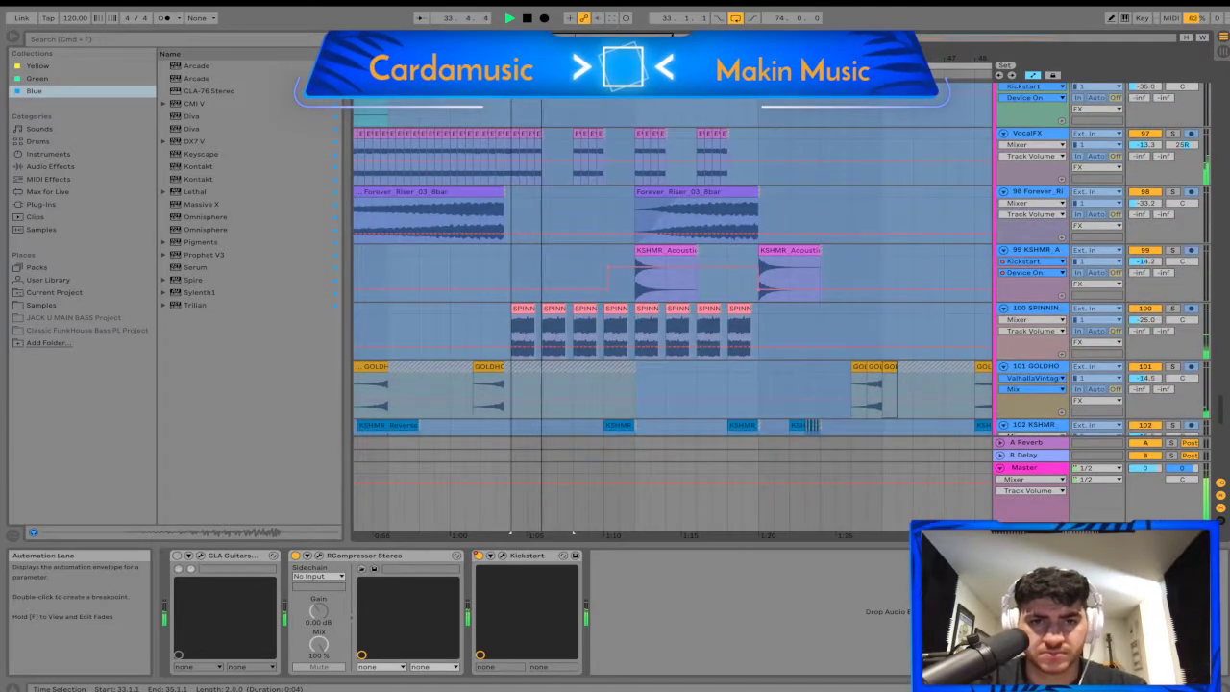
pyautogui.scroll(-6, 564, 261)
pyautogui.scroll(5, 563, 262)
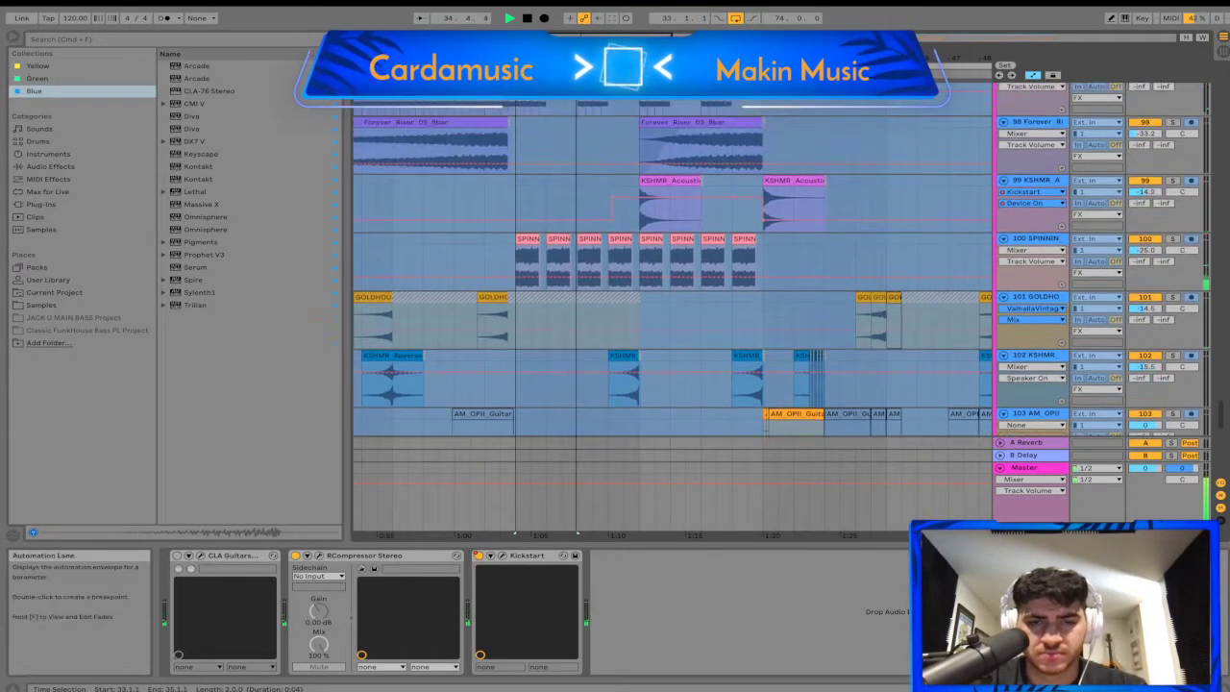
pyautogui.scroll(2, 577, 533)
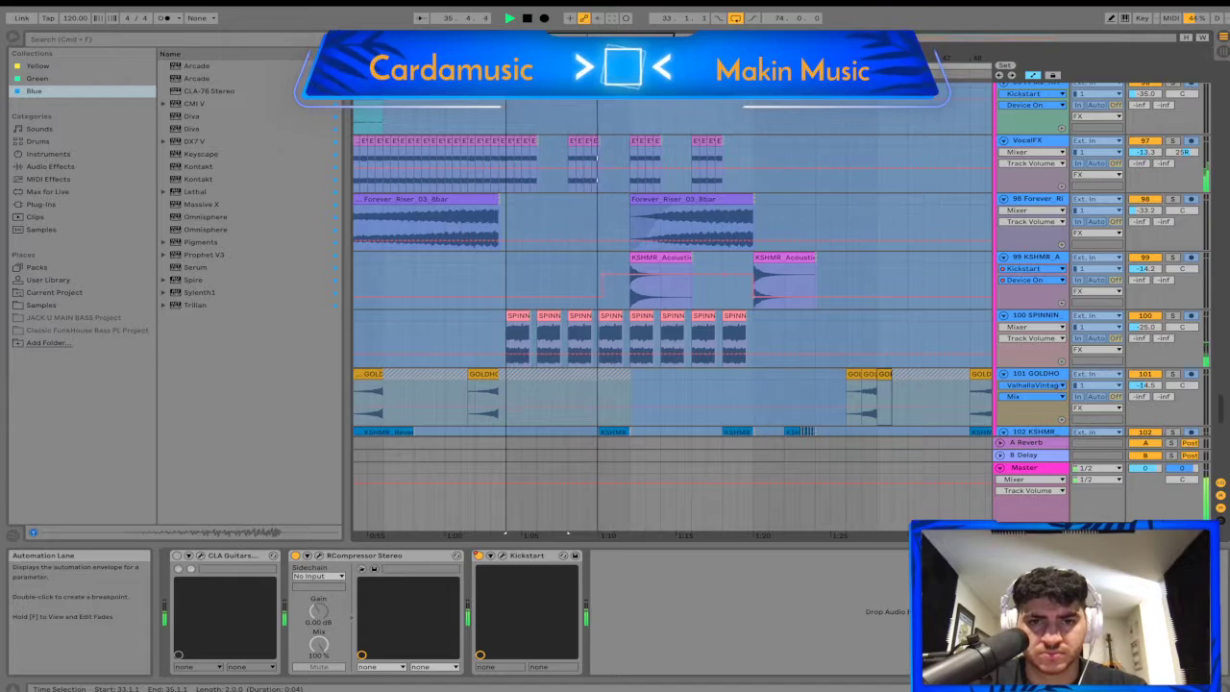
pyautogui.scroll(-5, 565, 534)
pyautogui.scroll(-6, 601, 264)
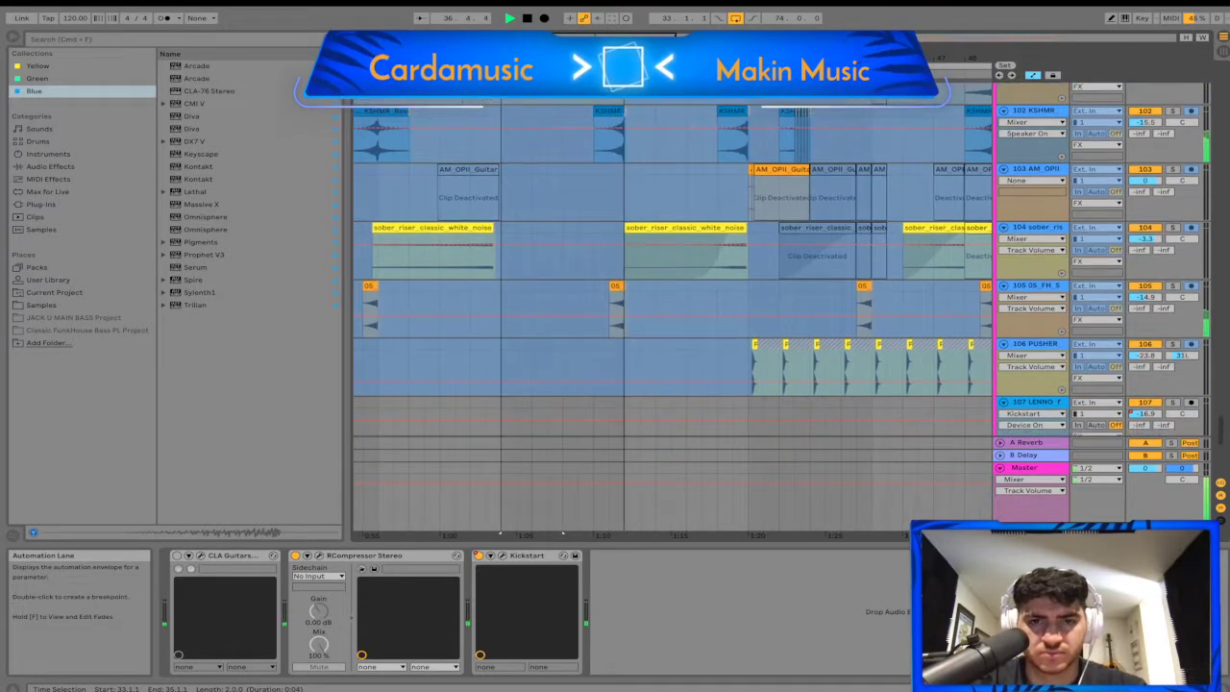
pyautogui.scroll(15, 597, 274)
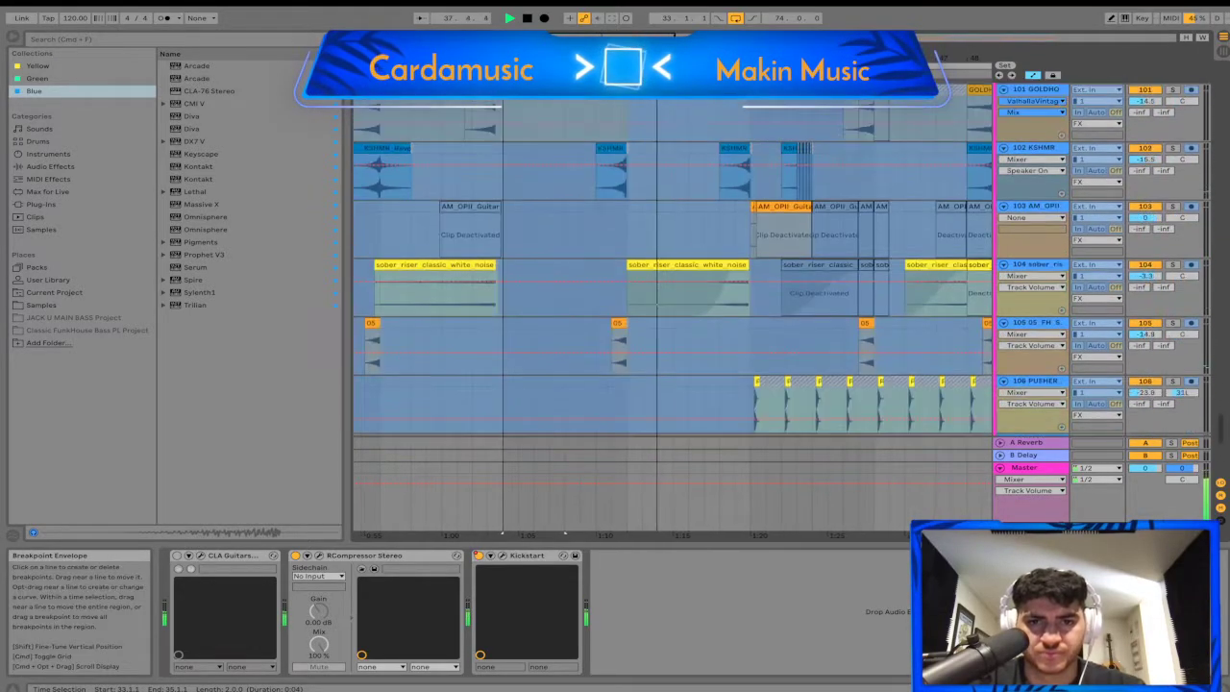
pyautogui.press('space')
# - Solo the VocalFX track, play it from bar 33, and open one of its vocal chop clips to view its settings
pyautogui.scroll(-2, 596, 275)
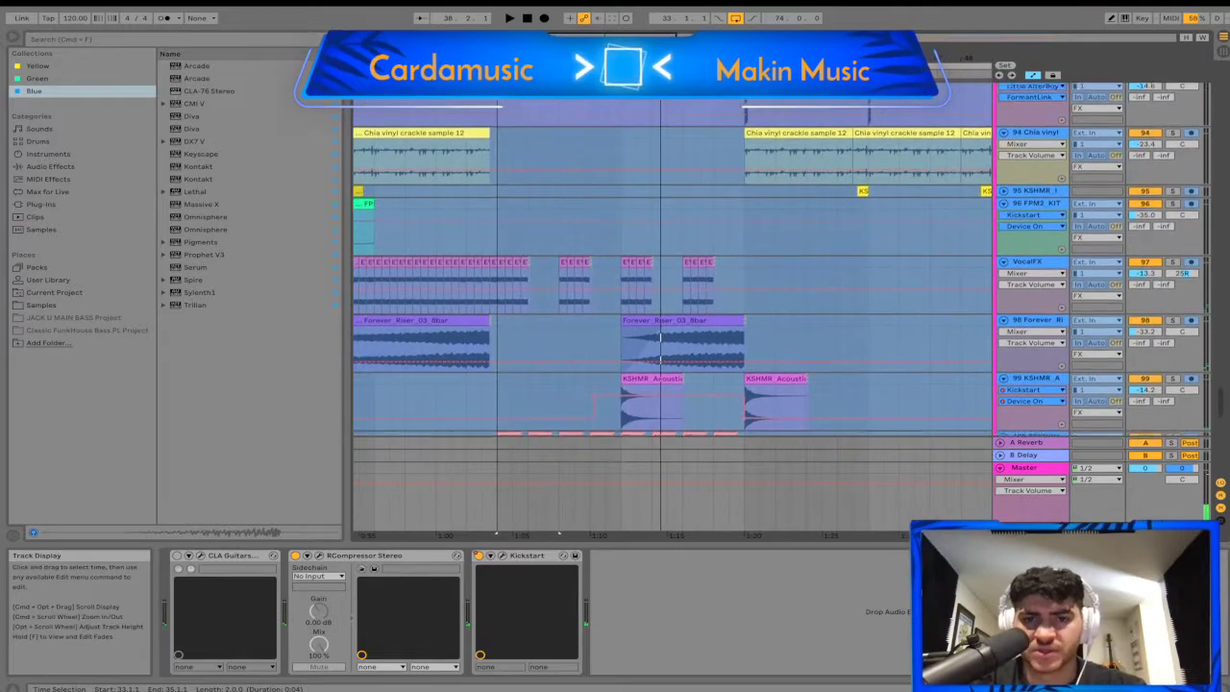
pyautogui.click(510, 221)
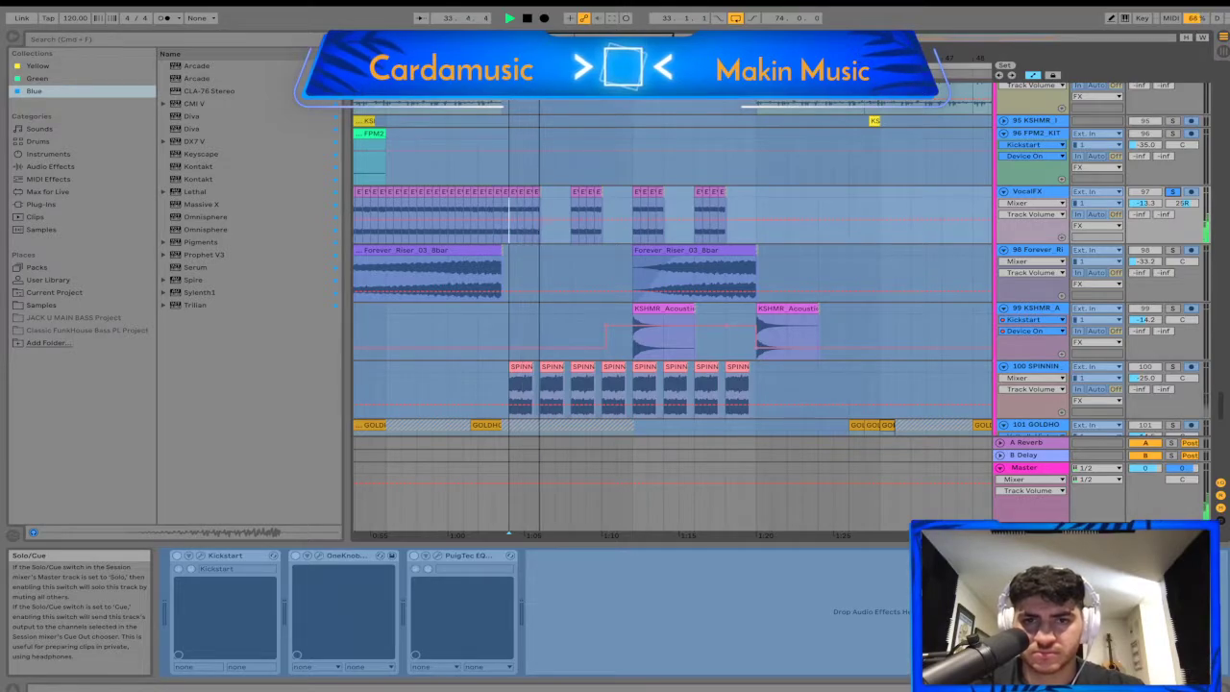
pyautogui.doubleClick(575, 192)
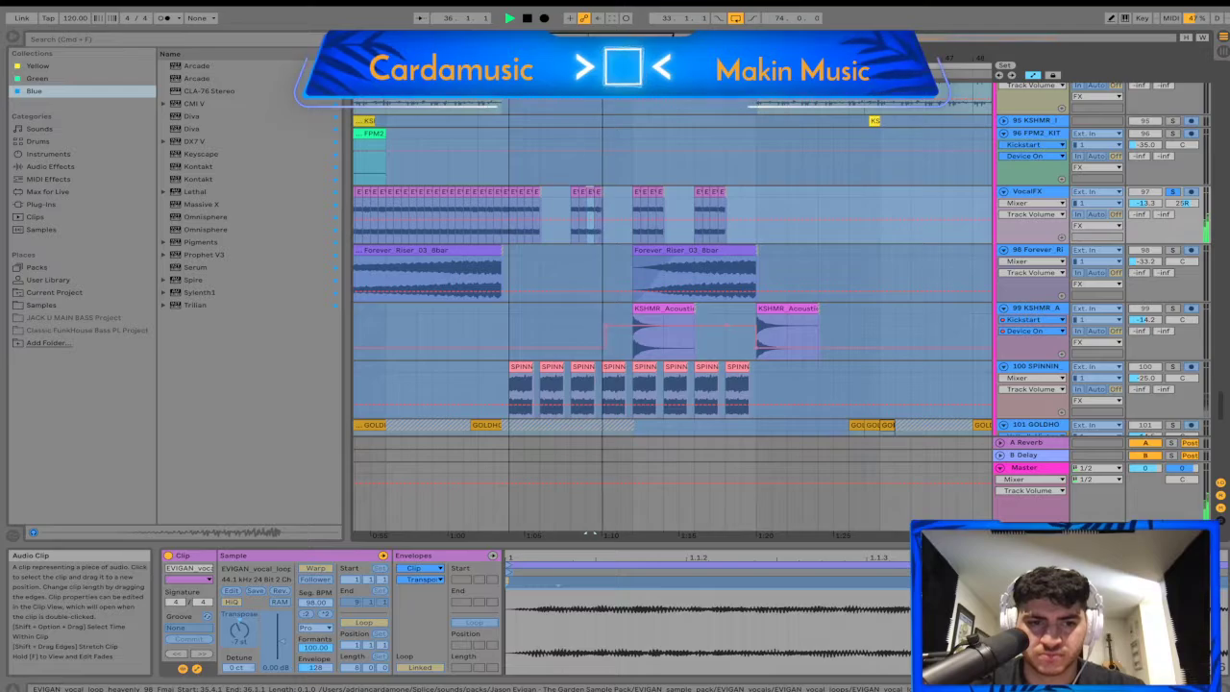
pyautogui.press('space')
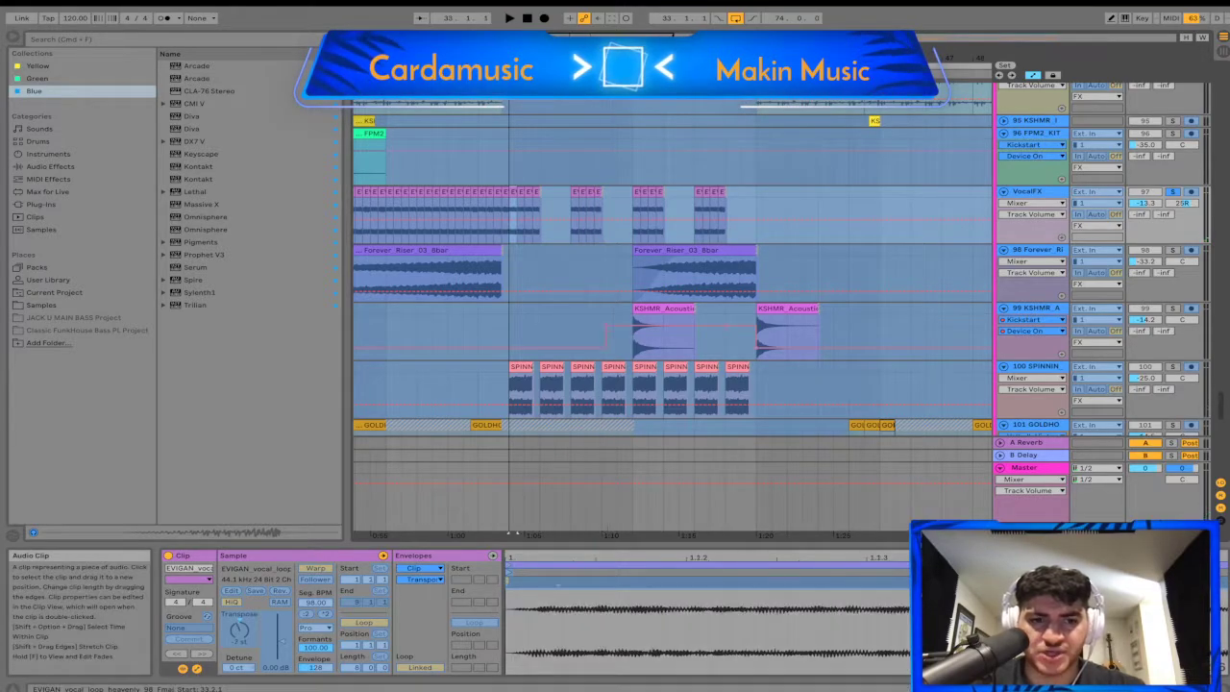
# - Compare the transpose settings of the individual VocalFX chops in the first two groups from bar 33
pyautogui.click(521, 192)
pyautogui.click(528, 192)
pyautogui.click(536, 193)
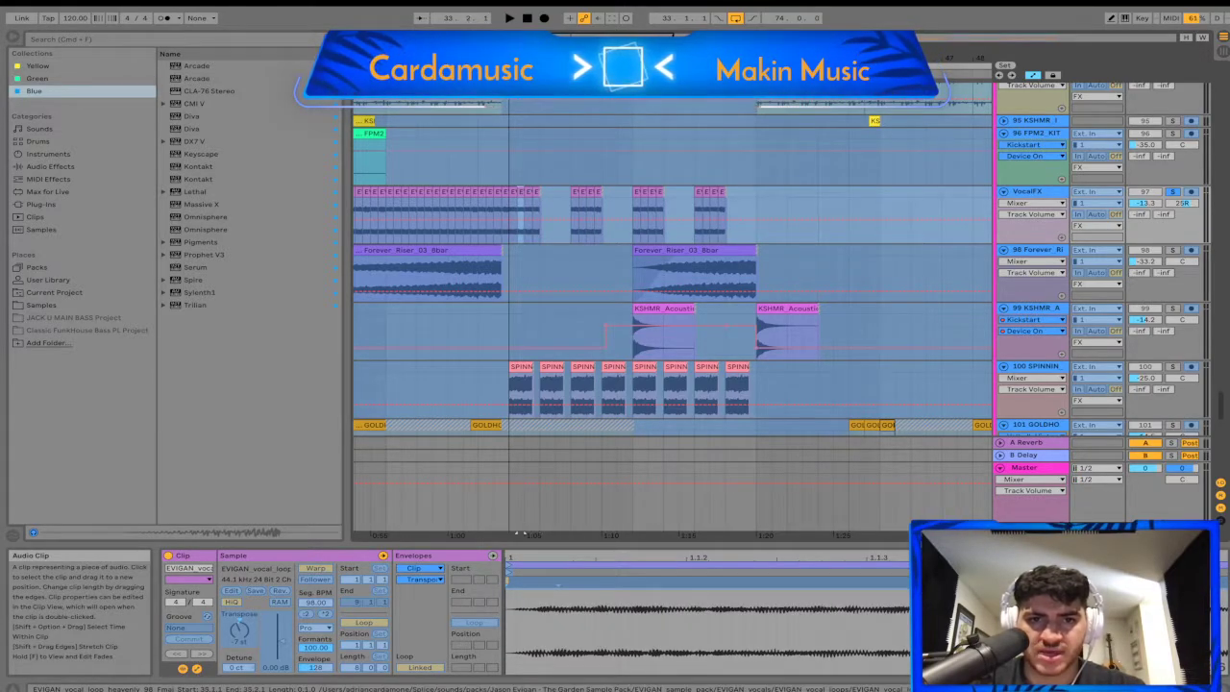
pyautogui.click(575, 192)
pyautogui.click(598, 192)
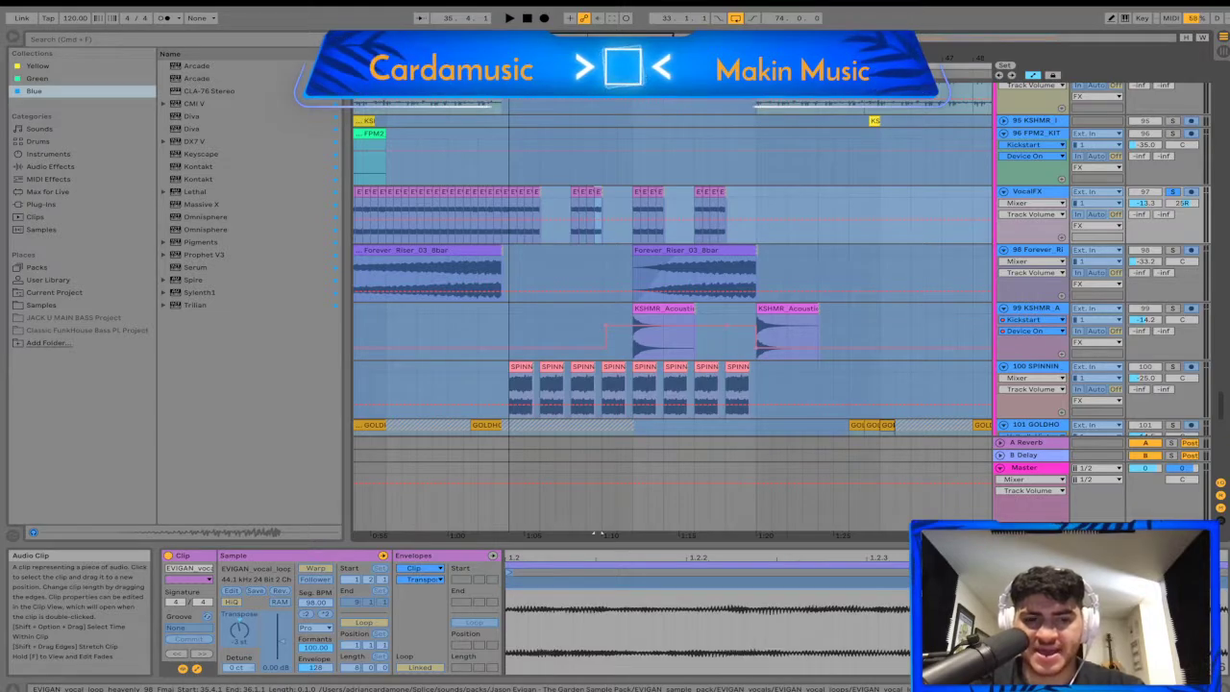
pyautogui.click(513, 192)
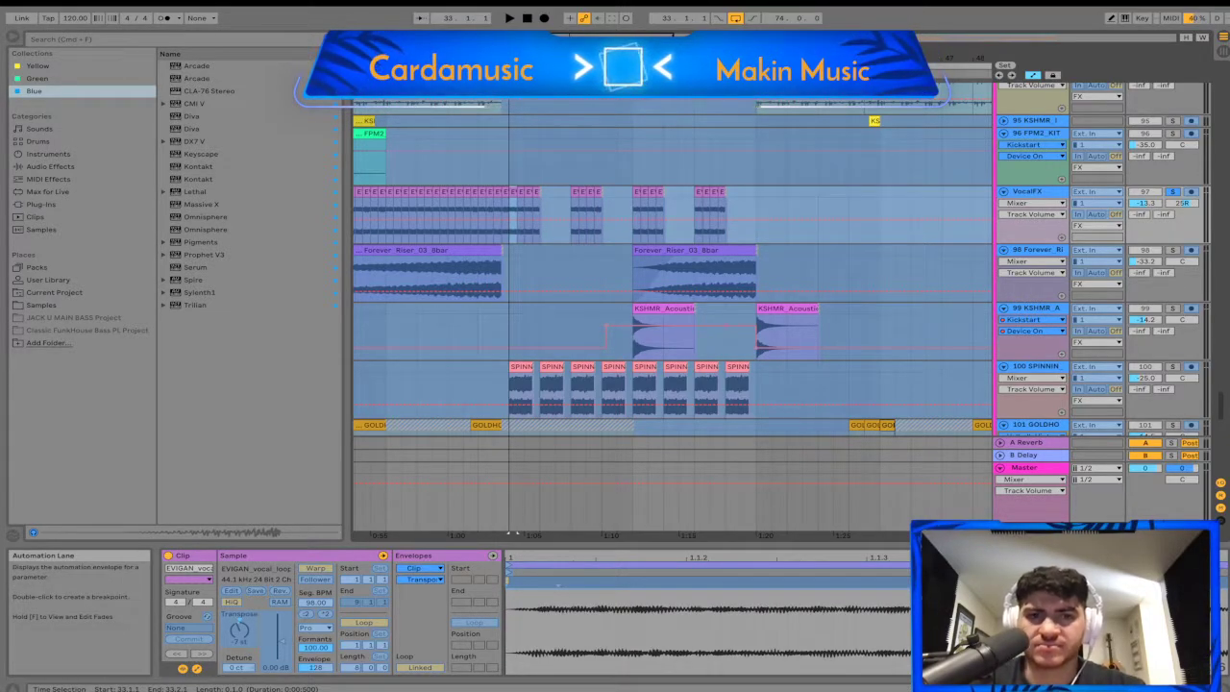
# - Play the soloed VocalFX chops from partway through the group at bar 35
pyautogui.click(588, 533)
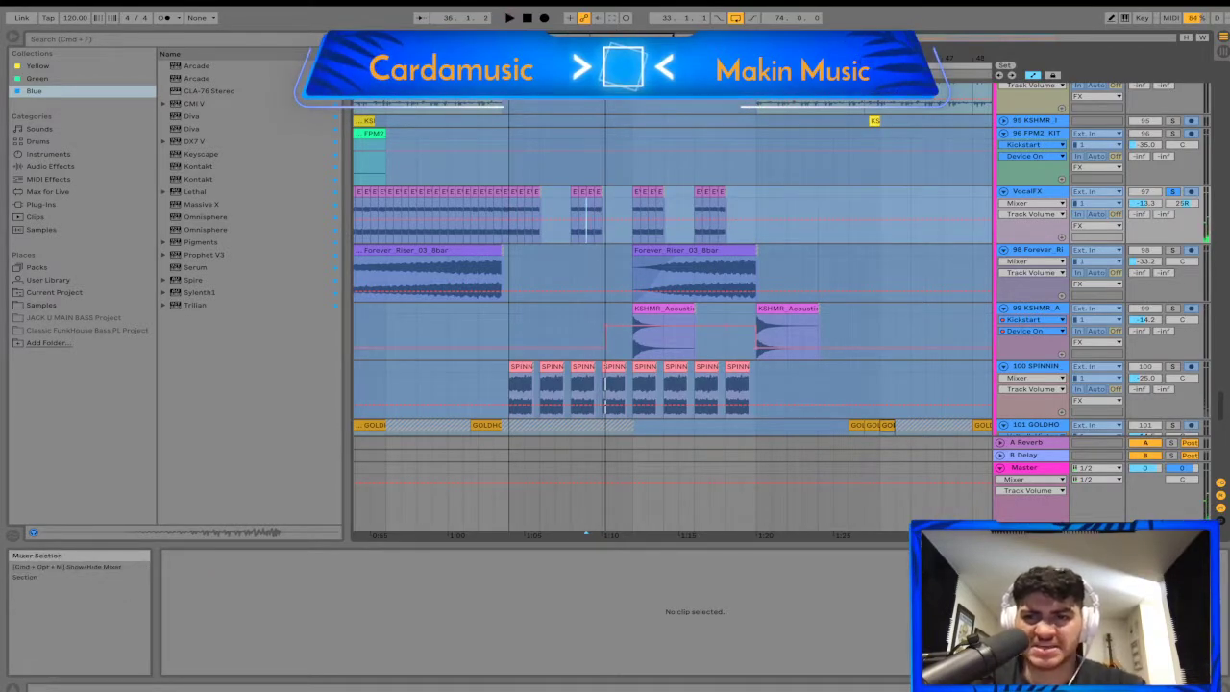
pyautogui.press('space')
pyautogui.press('space')
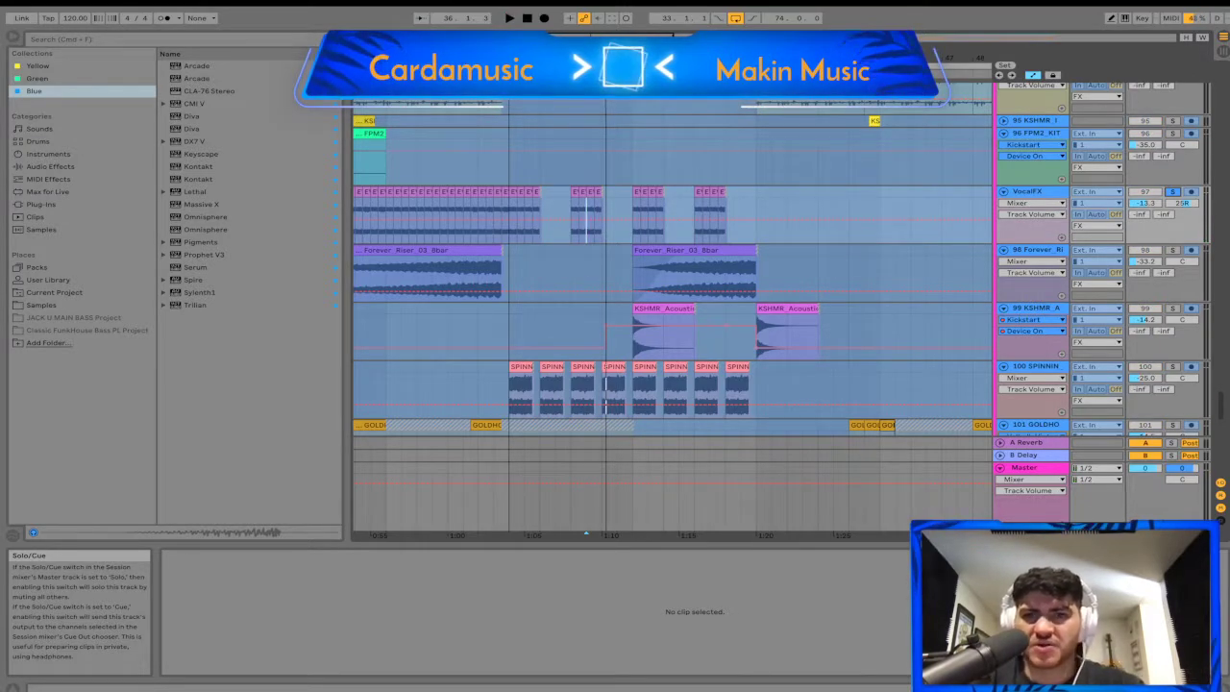
# - Solo track 100 with the SPINNIN white noise clips and play it from bar 33
pyautogui.scroll(-5, 673, 289)
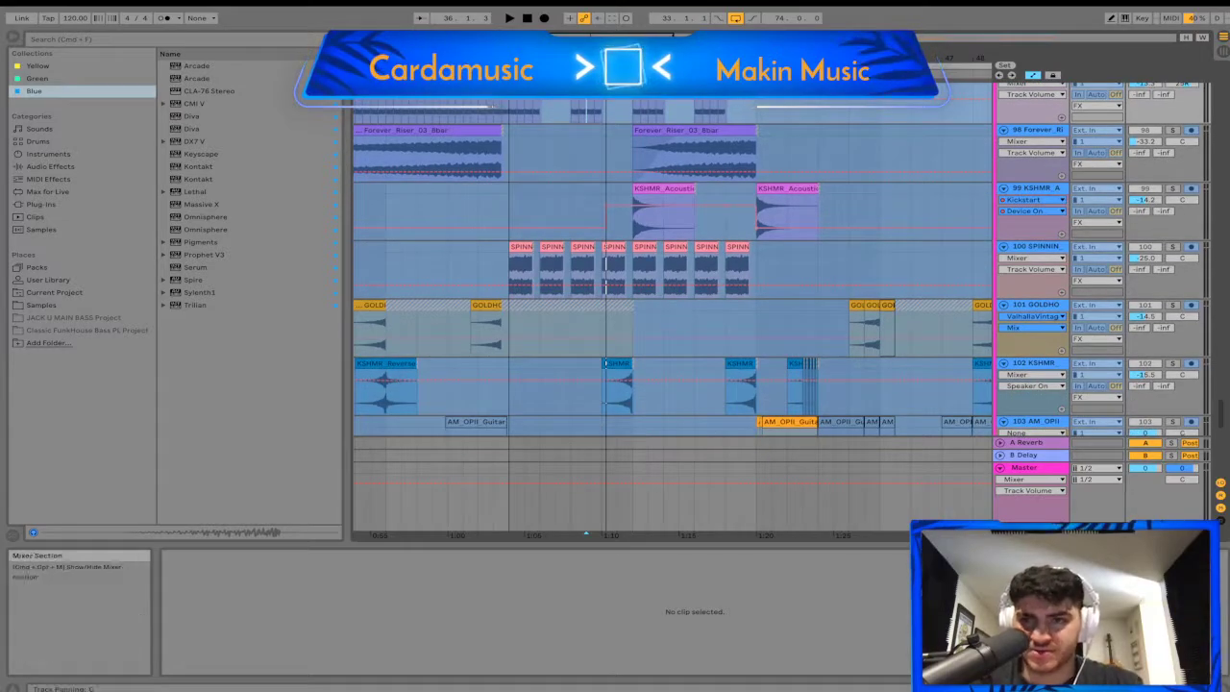
pyautogui.click(511, 211)
pyautogui.press('space')
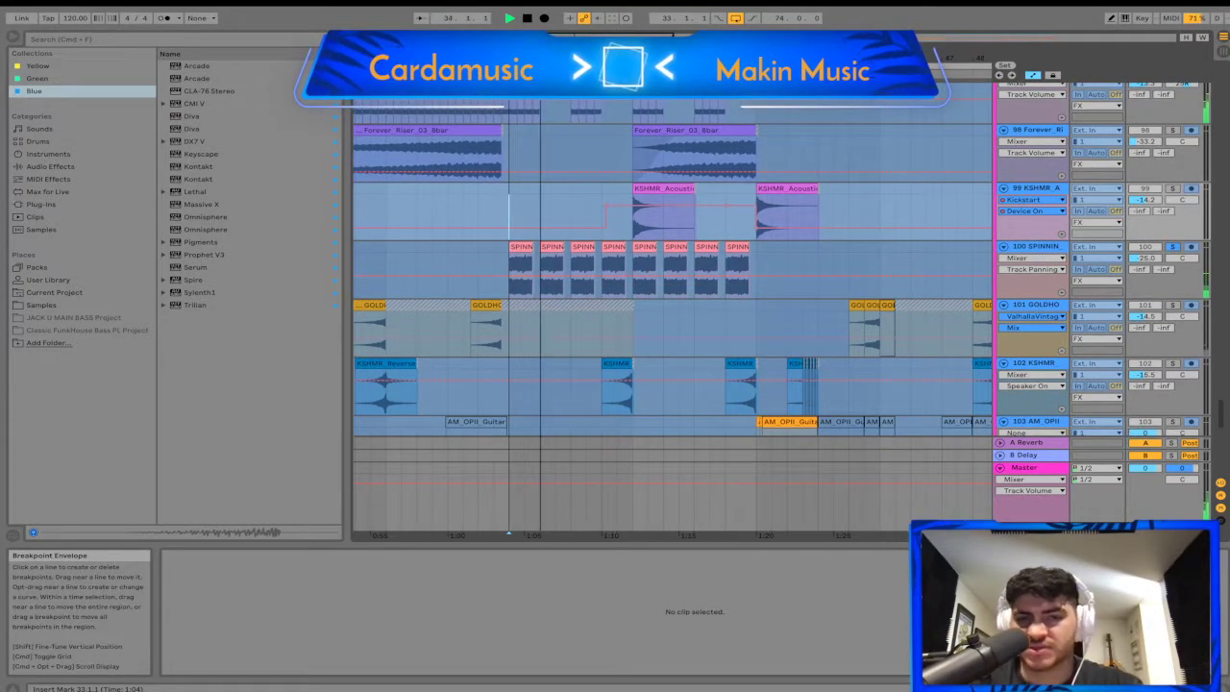
pyautogui.scroll(-2, 672, 288)
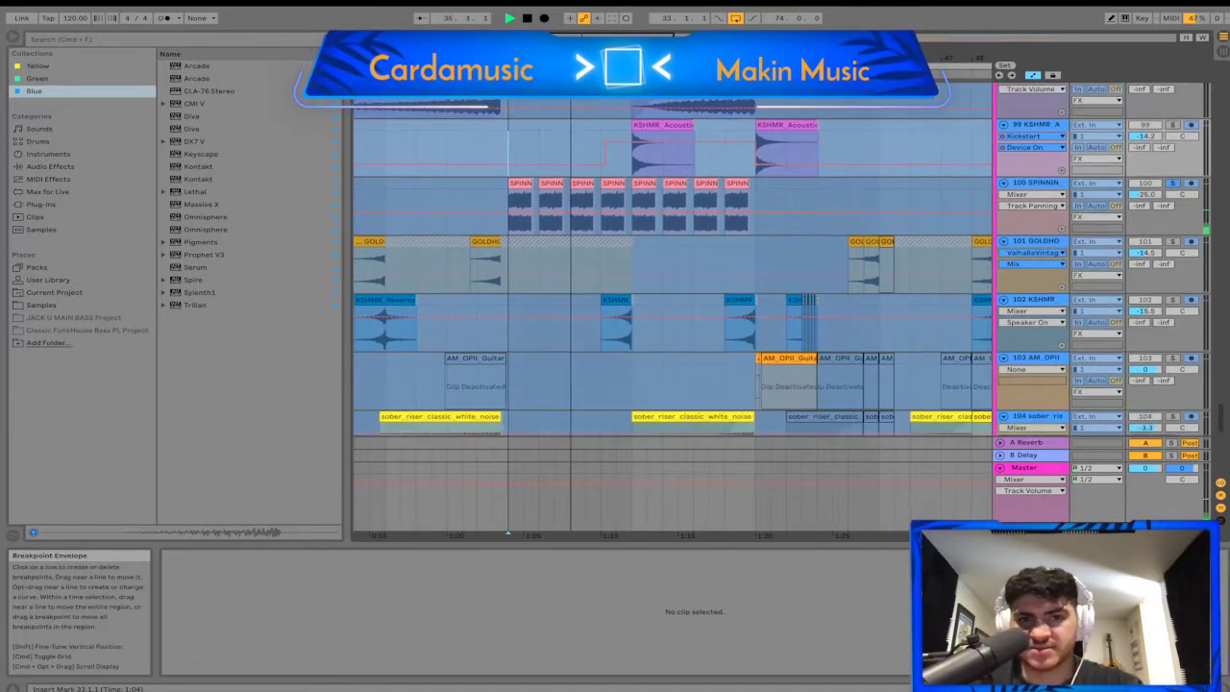
pyautogui.press('space')
# - Look through the remaining FX tracks and open the KSHMR Reverse clip at bar 36 on track 102
pyautogui.scroll(-6, 673, 288)
pyautogui.scroll(8, 673, 289)
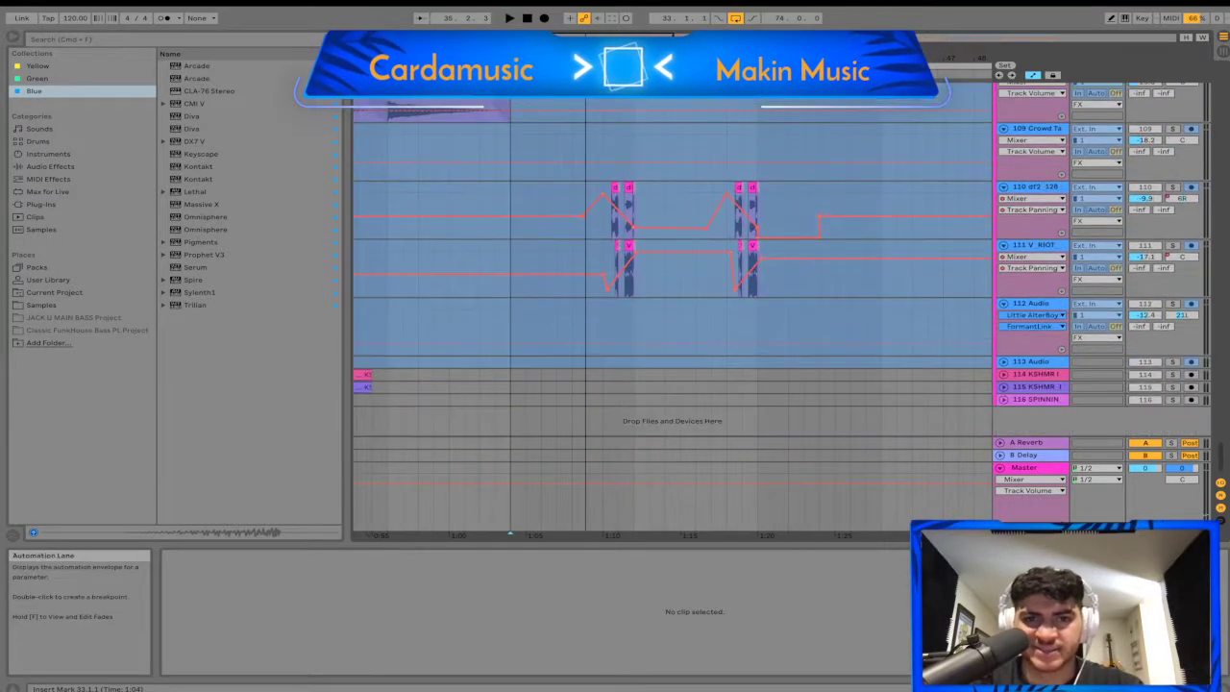
pyautogui.scroll(-5, 673, 288)
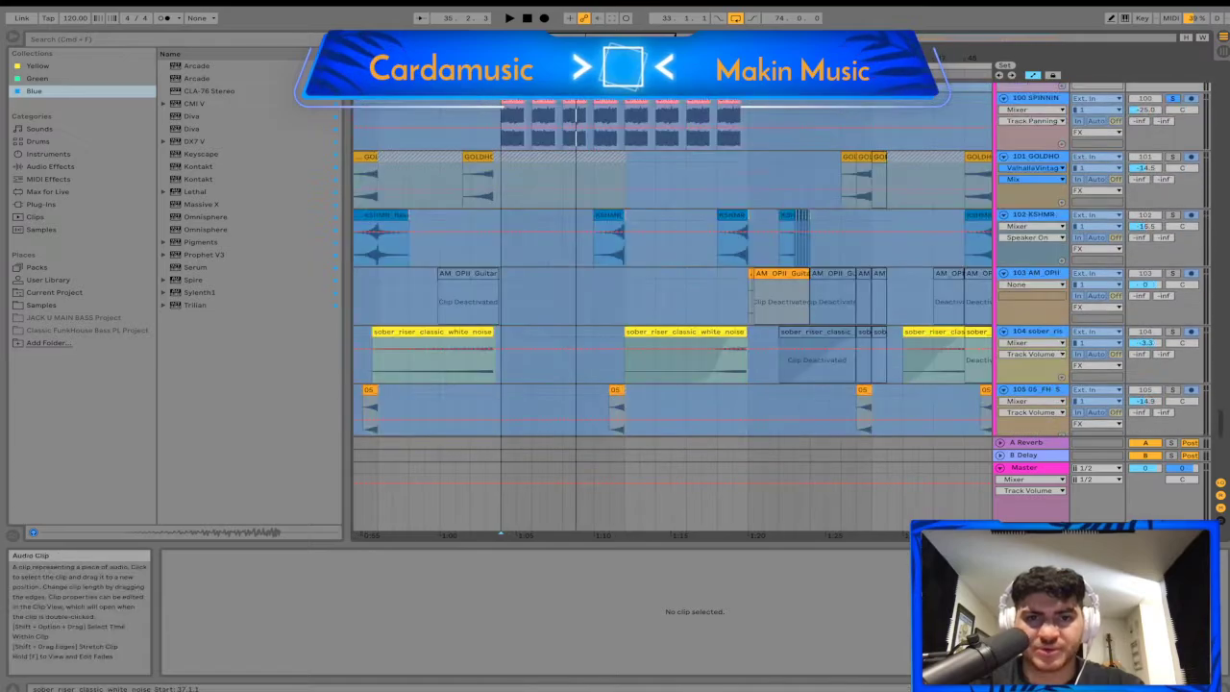
pyautogui.scroll(1, 672, 289)
pyautogui.moveTo(611, 59); pyautogui.dragTo(611, 96)
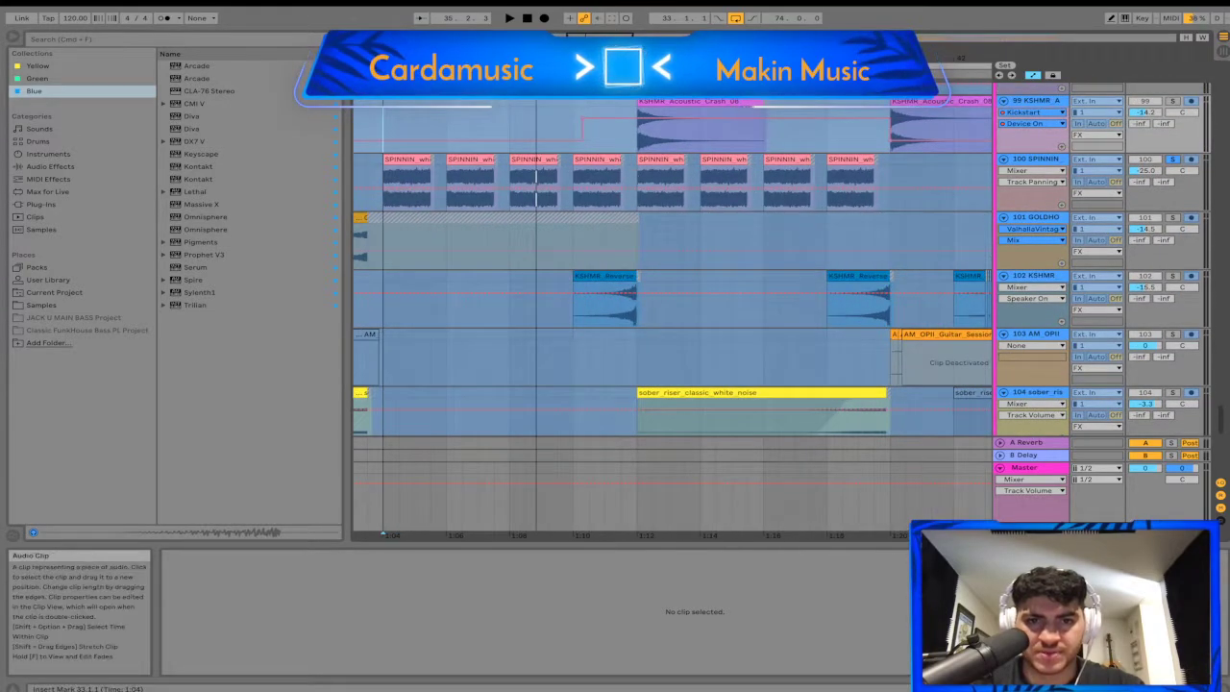
pyautogui.click(586, 300)
pyautogui.scroll(-4, 587, 300)
pyautogui.scroll(2, 586, 300)
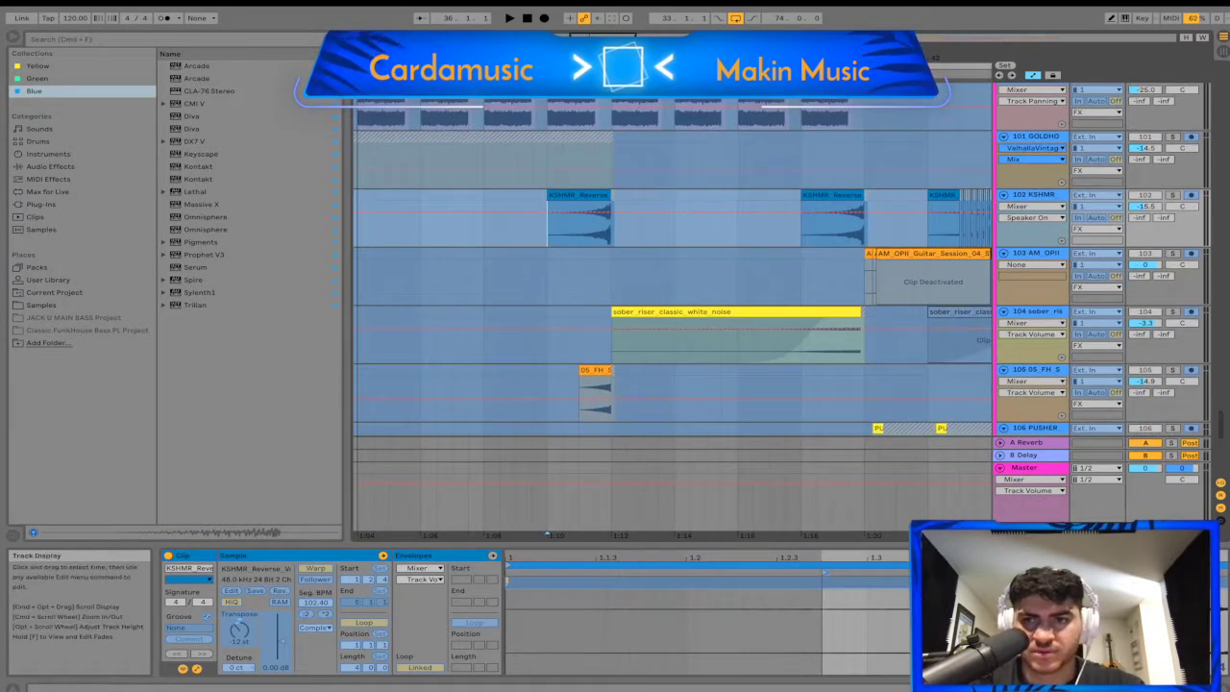
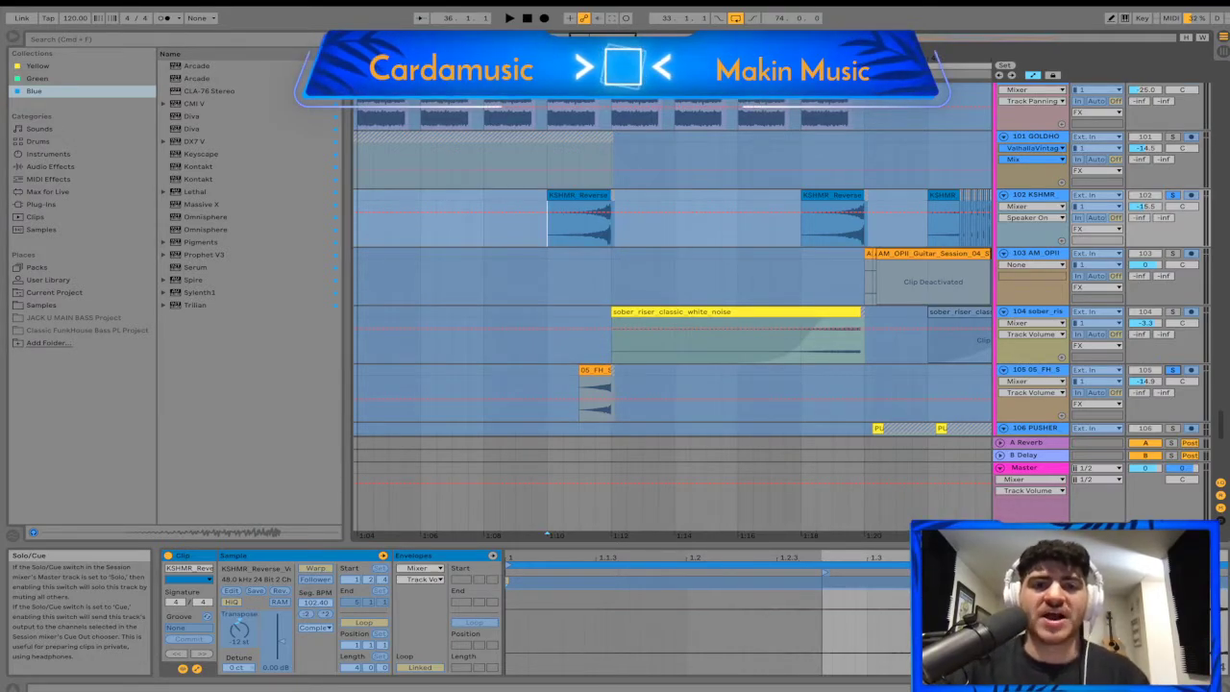
# - Play the soloed reverse vocal and sweep clips on tracks 102 and 105 from 36.3
pyautogui.click(579, 225)
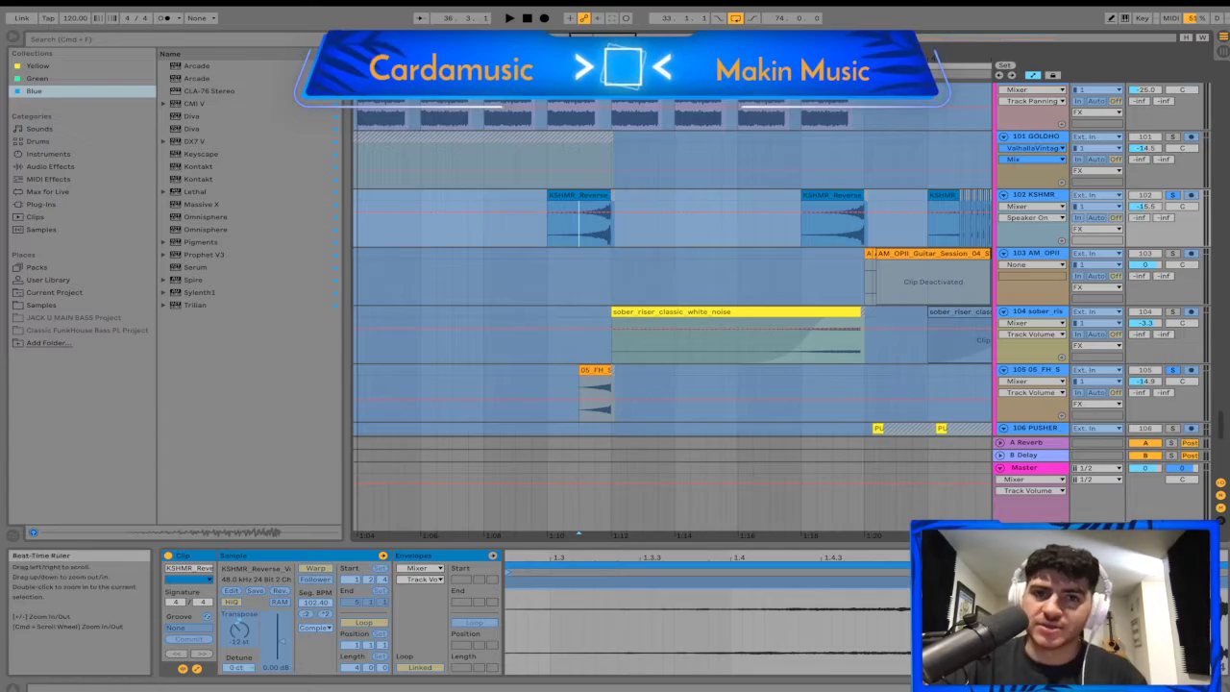
pyautogui.moveTo(593, 66)
pyautogui.mouseDown()
pyautogui.moveTo(593, 100)
pyautogui.moveTo(593, 81)
pyautogui.mouseUp()
pyautogui.press('space')
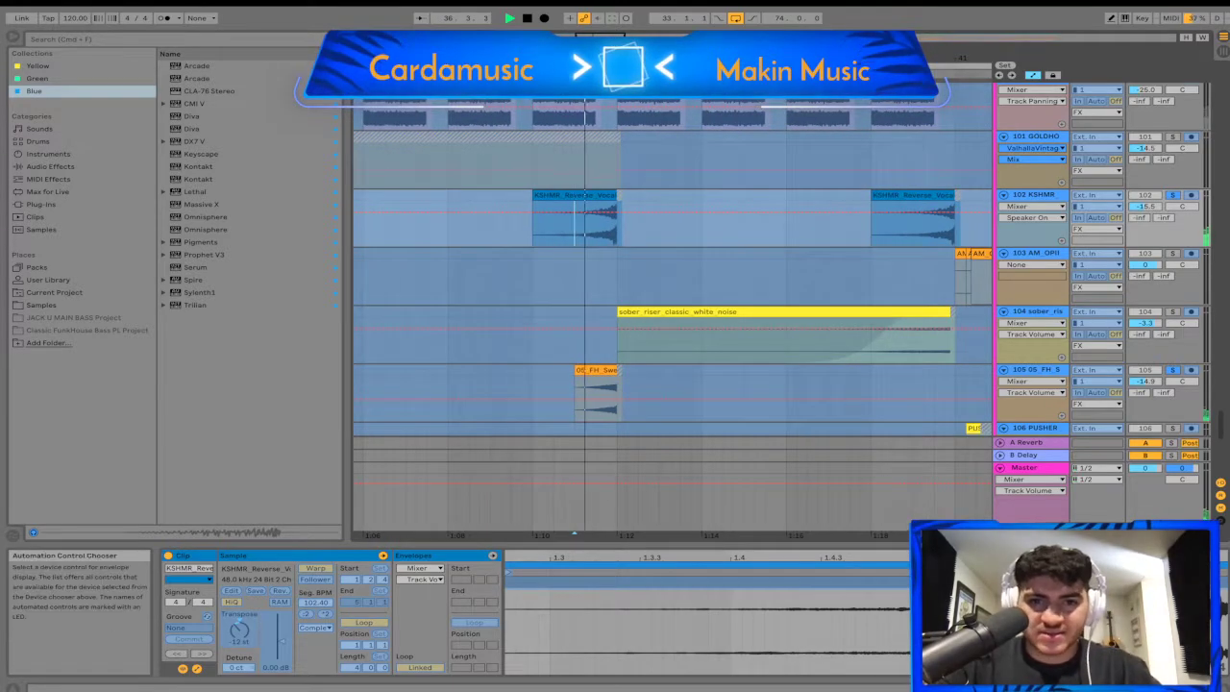
pyautogui.scroll(8, 672, 288)
pyautogui.press('space')
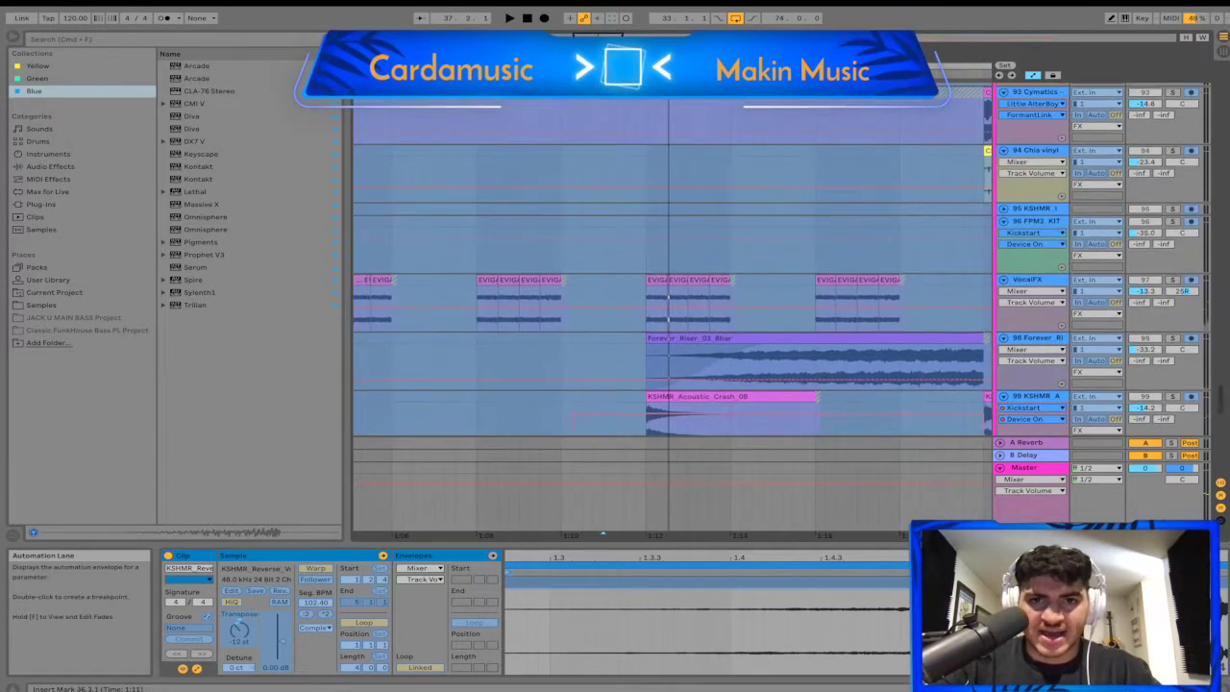
# - Look through the FX, bass and drum tracks for further transition sounds around bar 37
pyautogui.scroll(-13, 670, 253)
pyautogui.scroll(8, 673, 255)
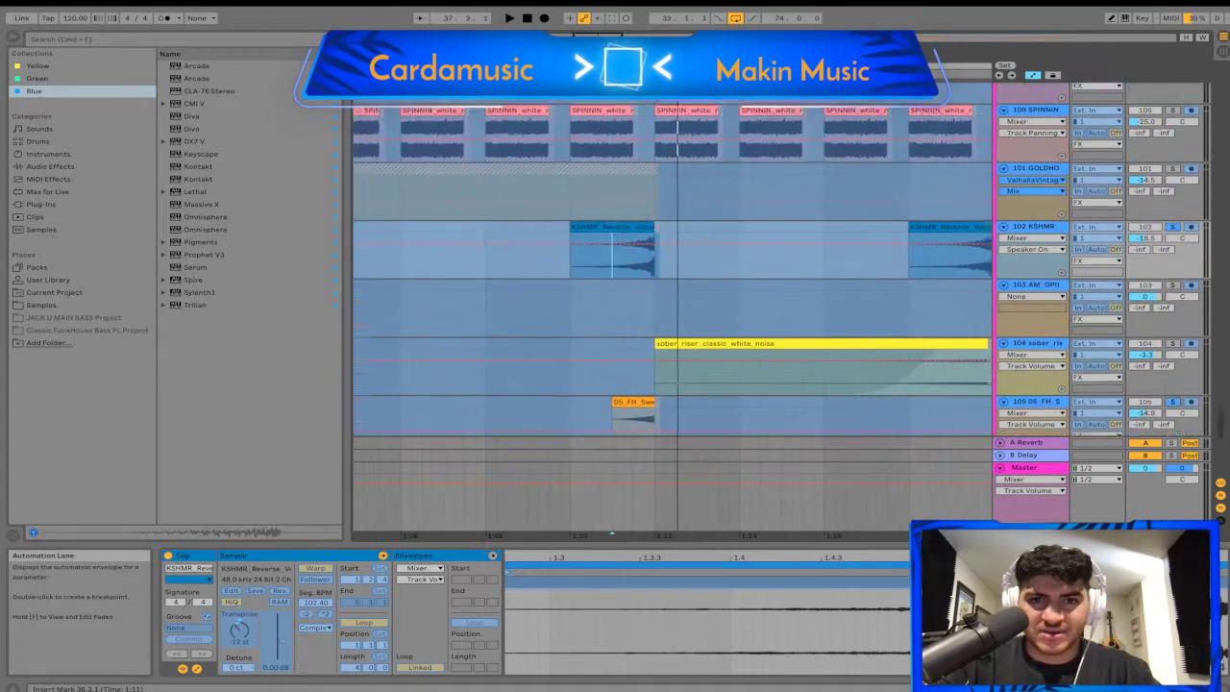
pyautogui.scroll(6, 677, 269)
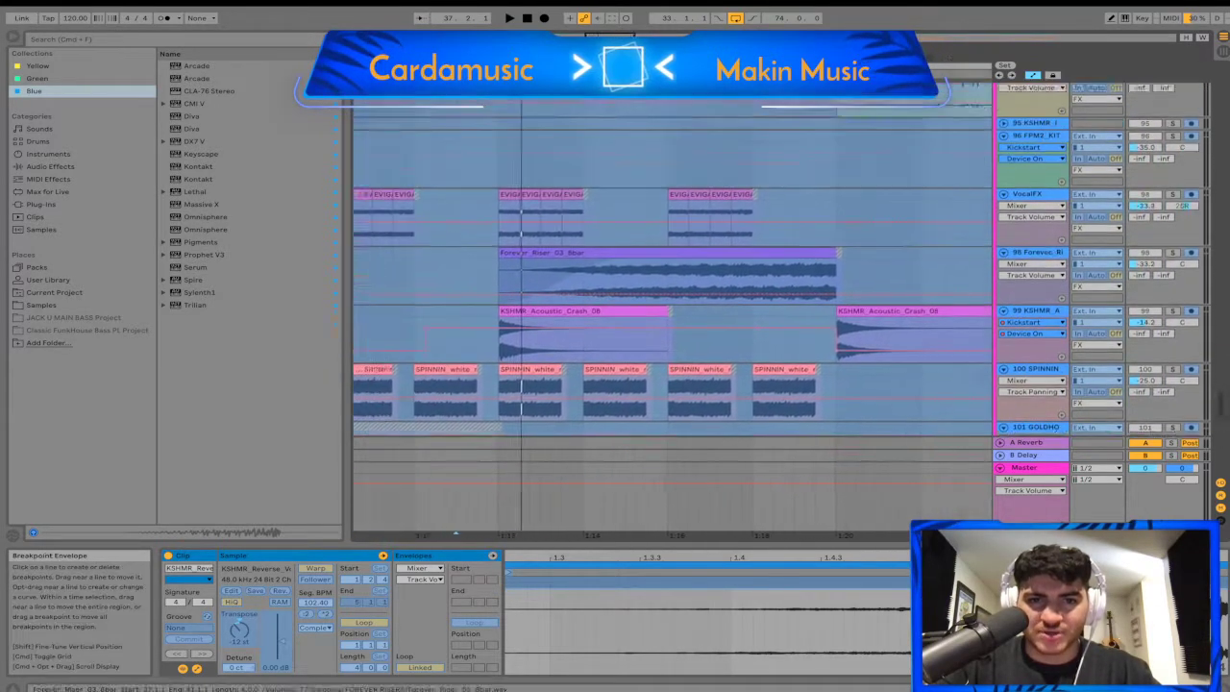
pyautogui.scroll(6, 673, 288)
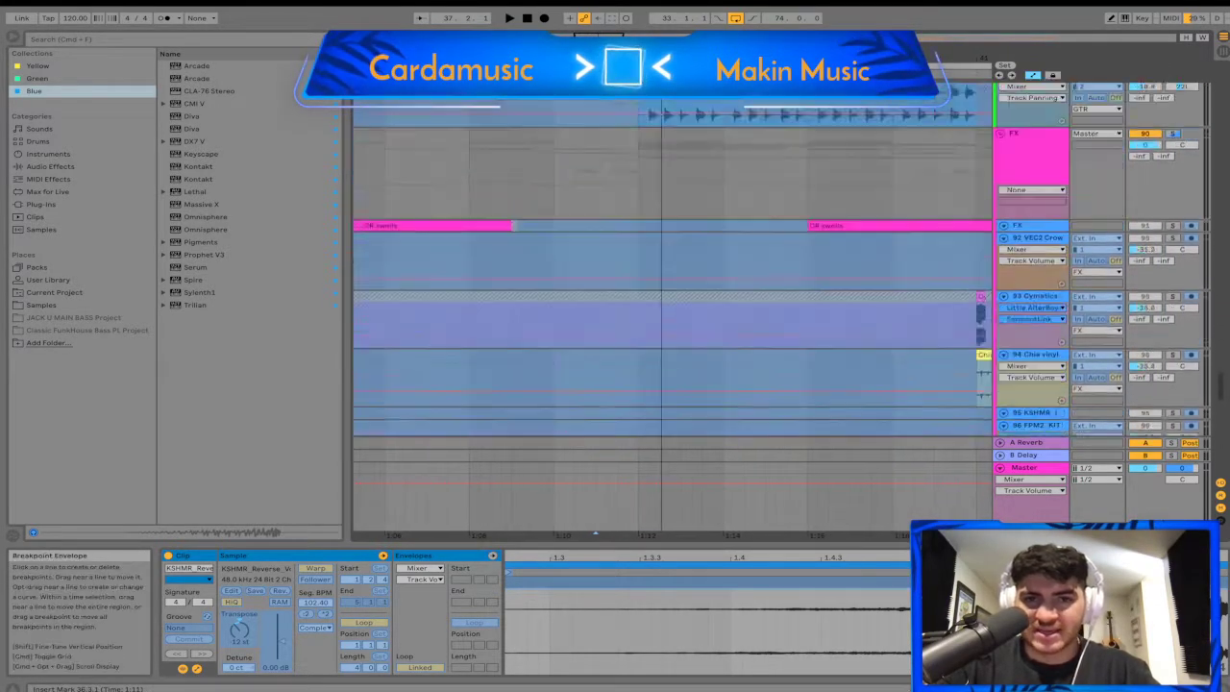
pyautogui.scroll(20, 673, 288)
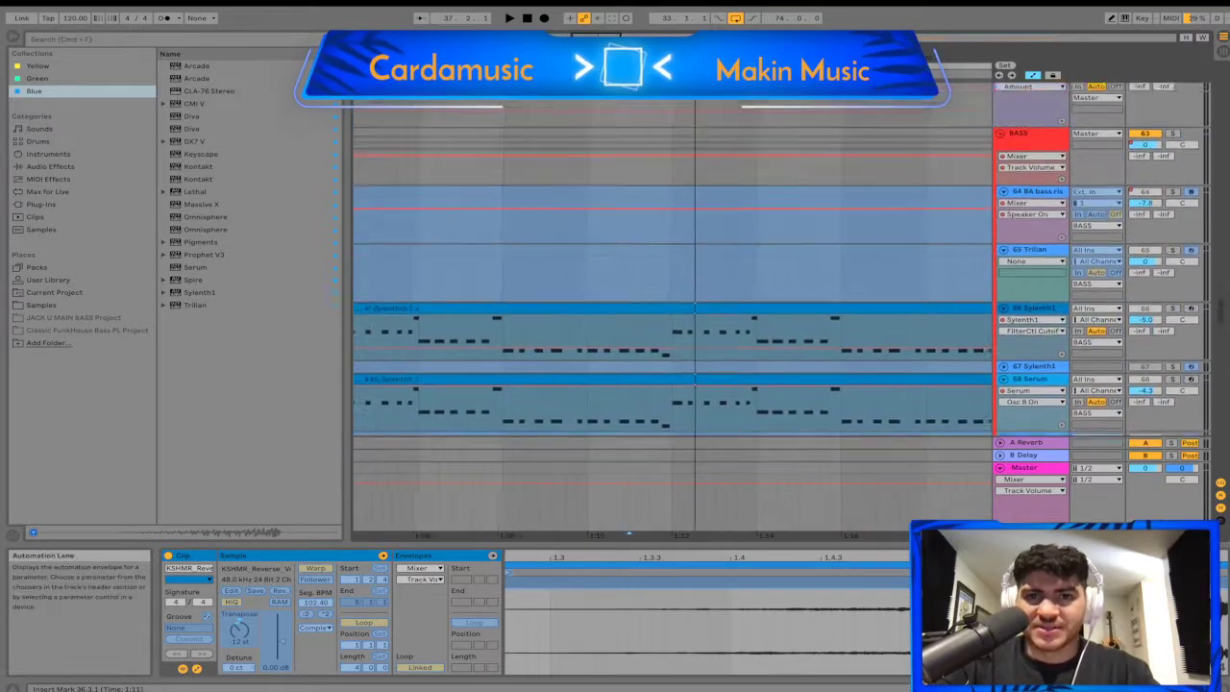
pyautogui.scroll(20, 684, 244)
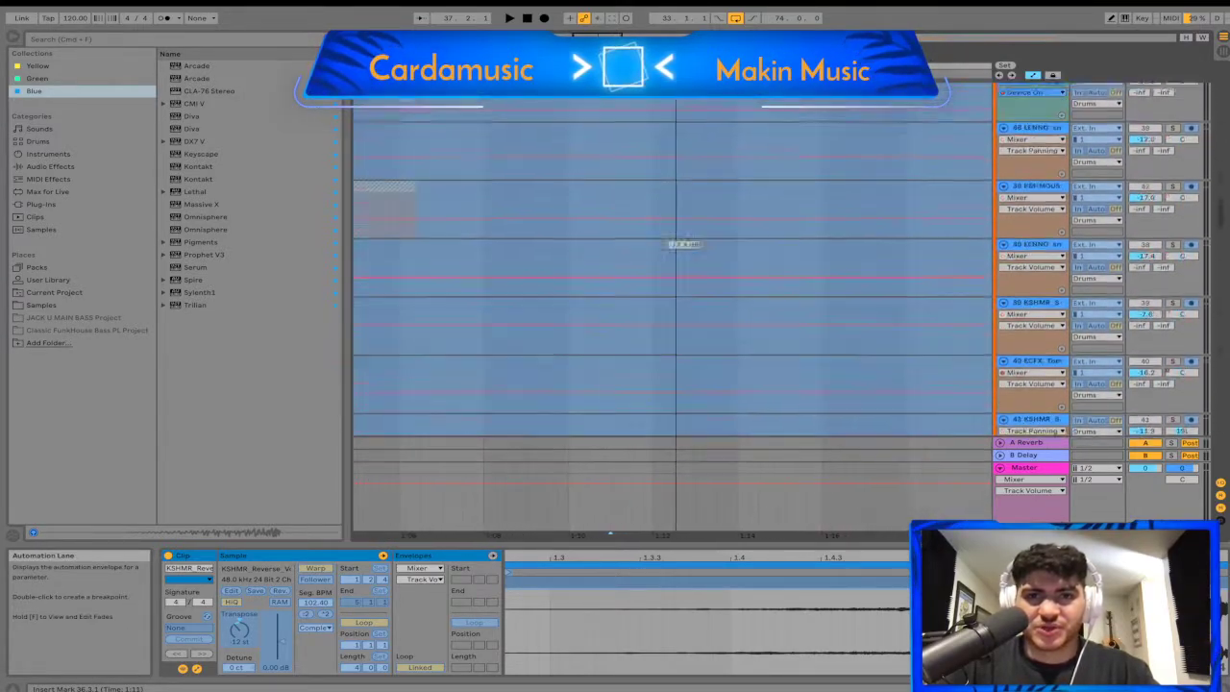
pyautogui.scroll(-10, 678, 244)
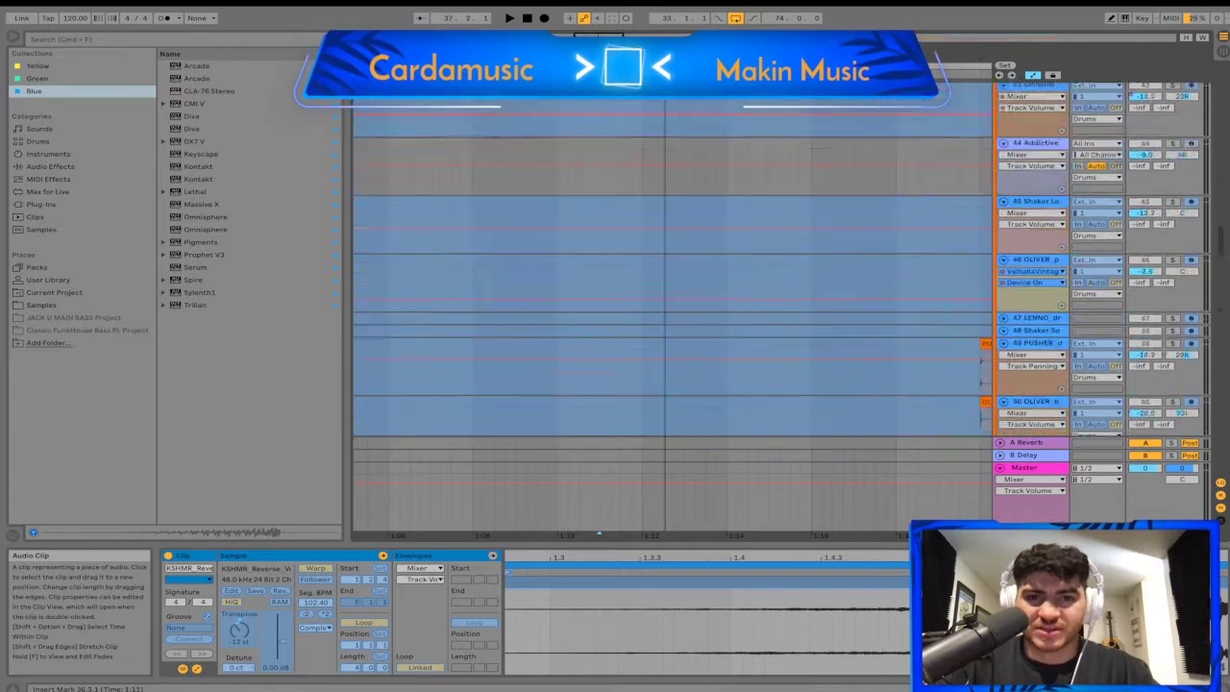
pyautogui.scroll(-15, 672, 244)
pyautogui.scroll(5, 673, 244)
# - Solo track 59 and play its BTHH_kit7 clip from bar 37
pyautogui.click(664, 181)
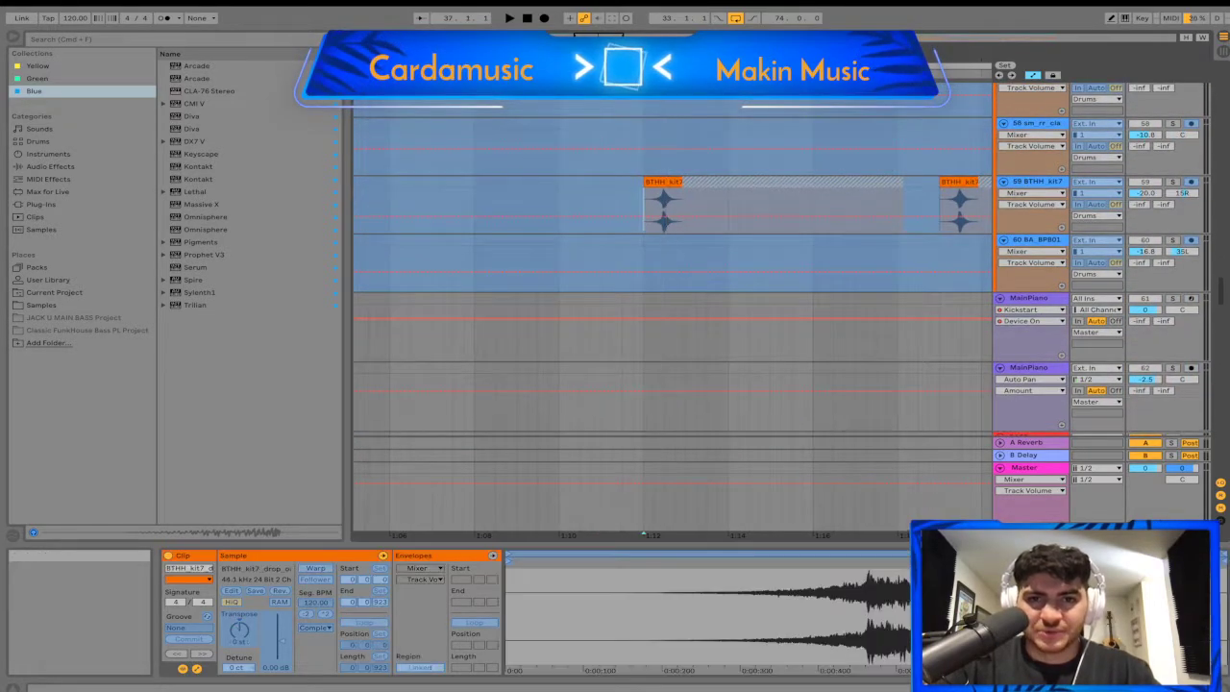
pyautogui.click(1173, 181)
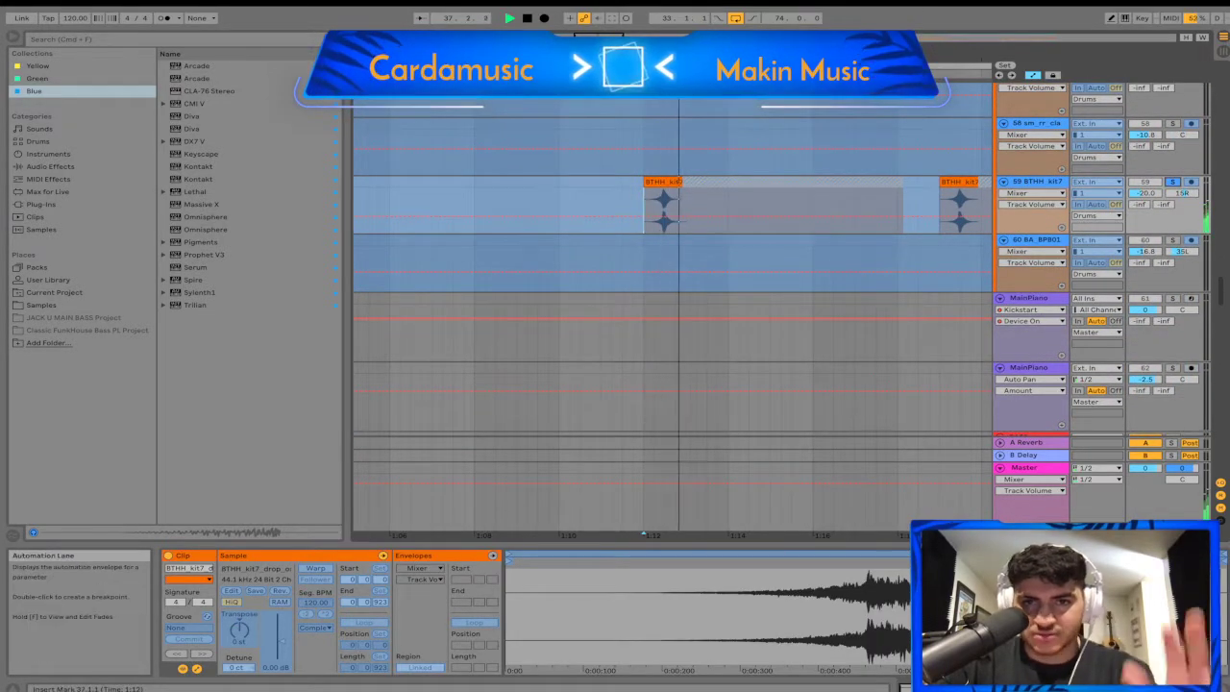
pyautogui.hscroll(10, 672, 250)
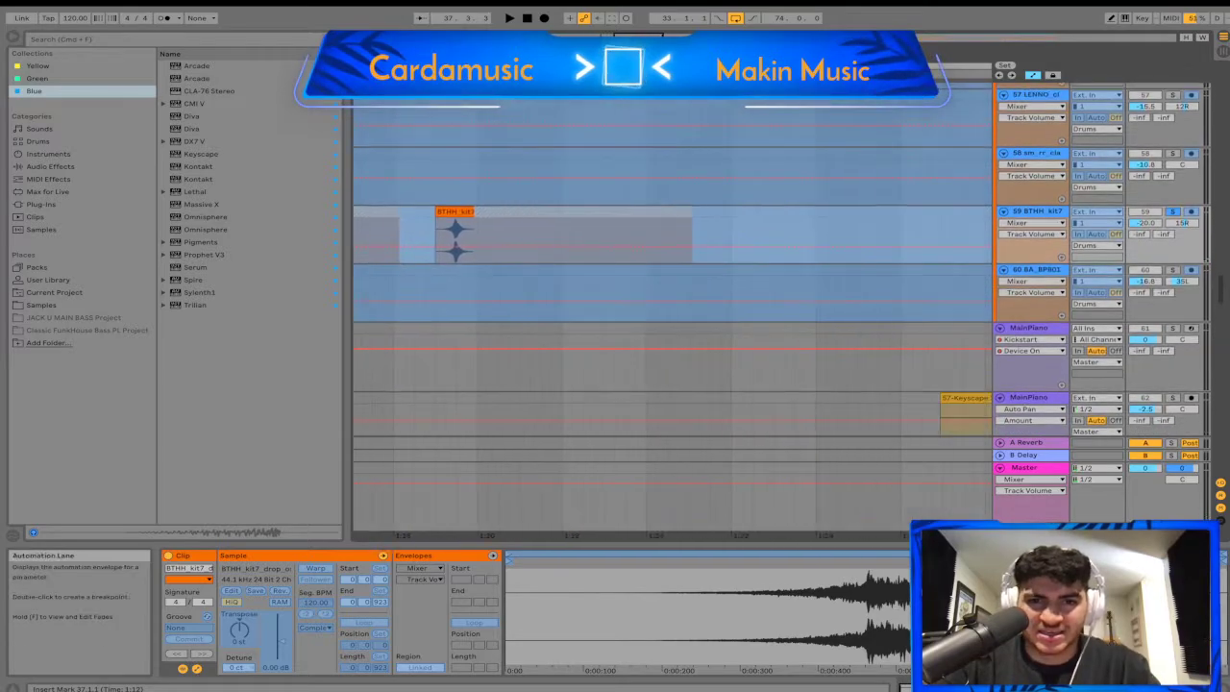
# - Solo the LENNO fill tracks 54, 55 and 56 together and play them from 32.2 into the drop
pyautogui.hscroll(-15, 673, 250)
pyautogui.scroll(3, 672, 250)
pyautogui.scroll(4, 673, 269)
pyautogui.hscroll(2, 673, 269)
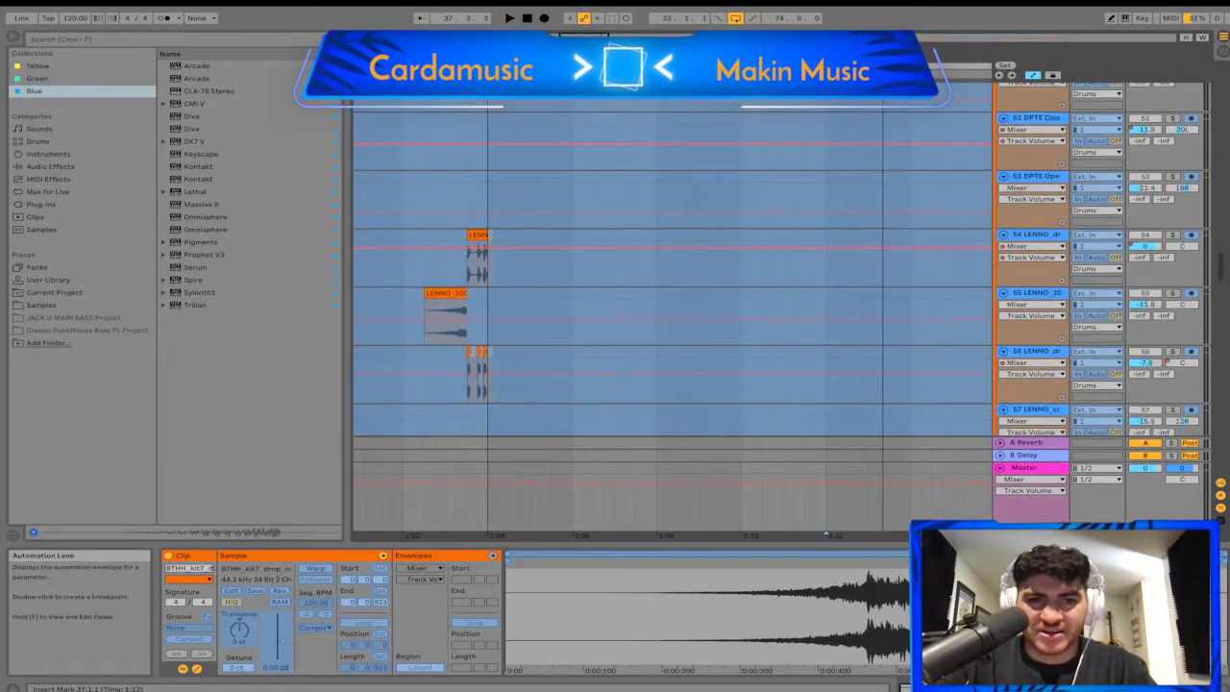
pyautogui.click(423, 264)
pyautogui.click(1173, 235)
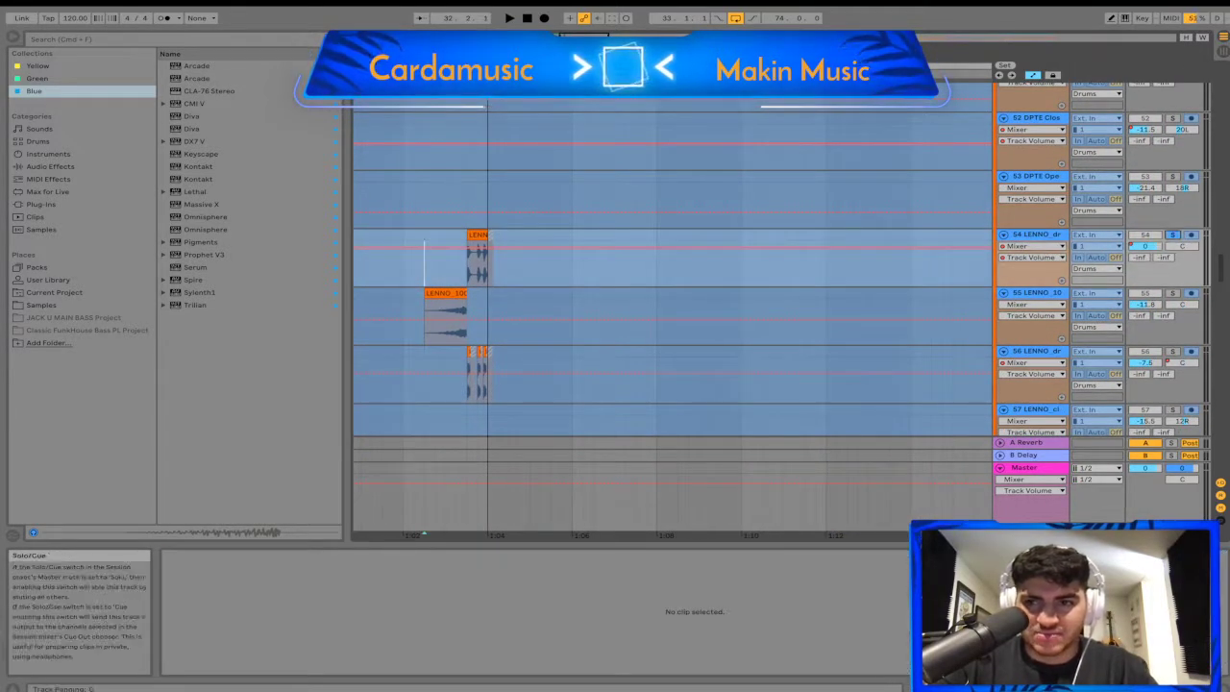
pyautogui.keyDown('super'); pyautogui.click(1173, 293); pyautogui.keyUp('super')
pyautogui.keyDown('super'); pyautogui.click(1173, 352); pyautogui.keyUp('super')
pyautogui.press('space')
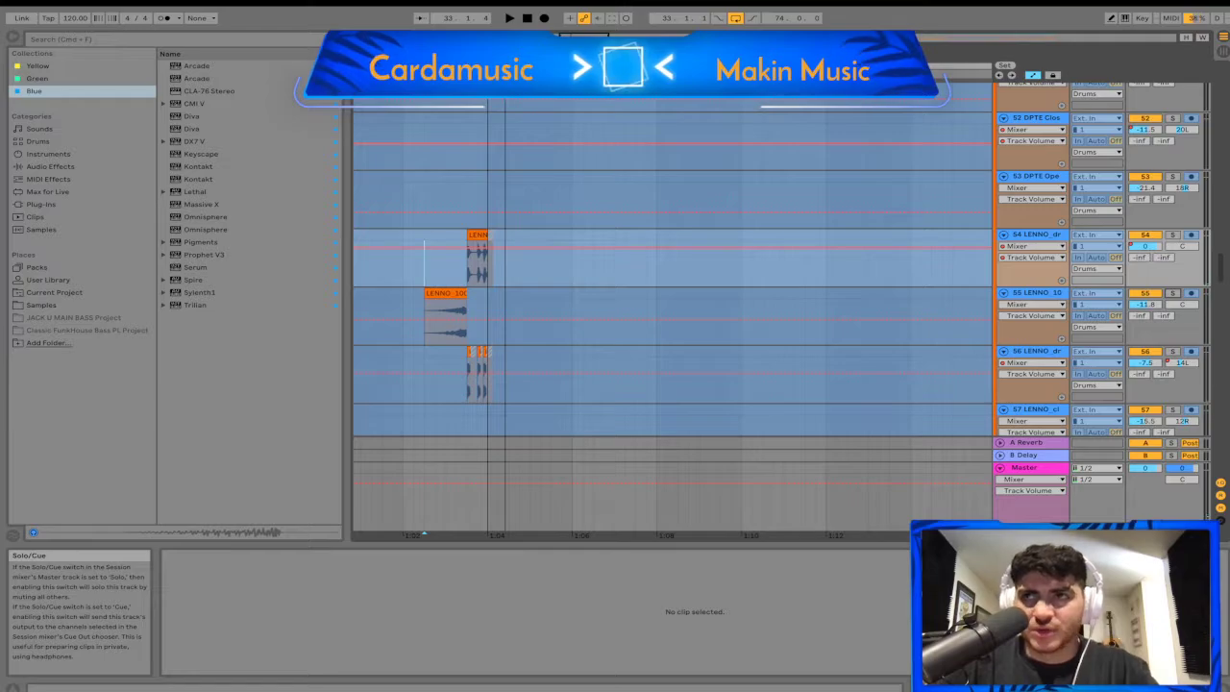
# - Solo the glitch tracks 110 and 111 and play their panning automation from bar 36
pyautogui.scroll(15, 673, 317)
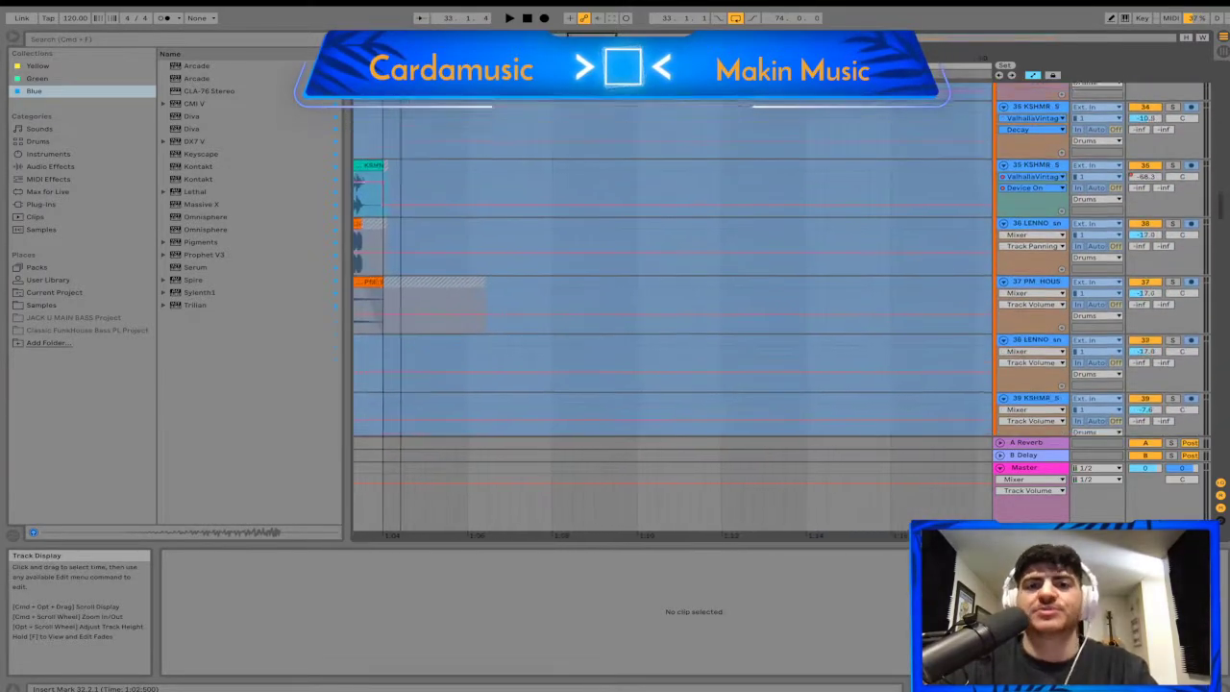
pyautogui.scroll(10, 673, 308)
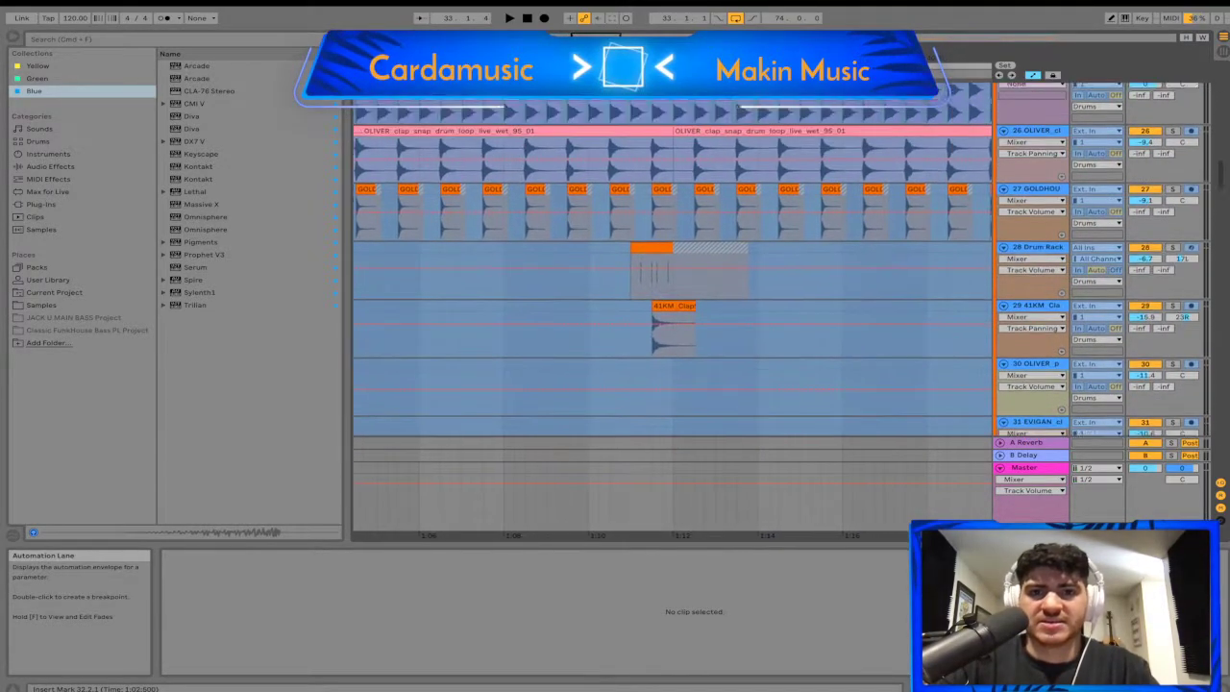
pyautogui.scroll(-20, 615, 288)
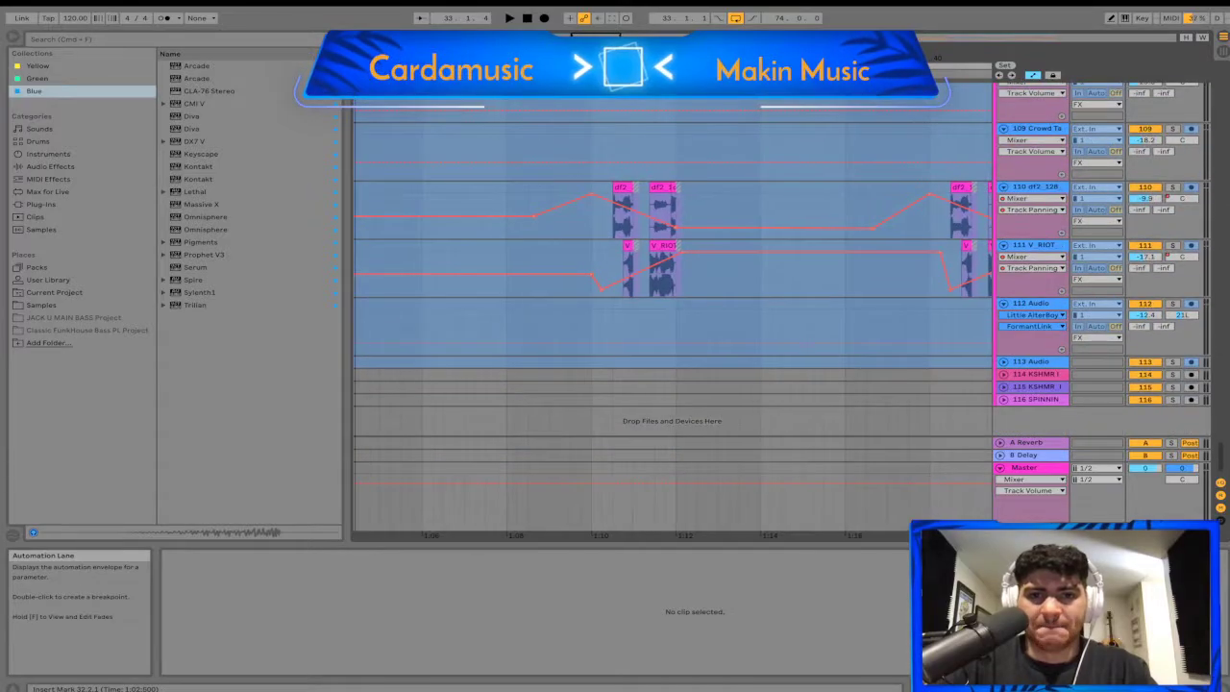
pyautogui.click(592, 216)
pyautogui.scroll(3, 672, 288)
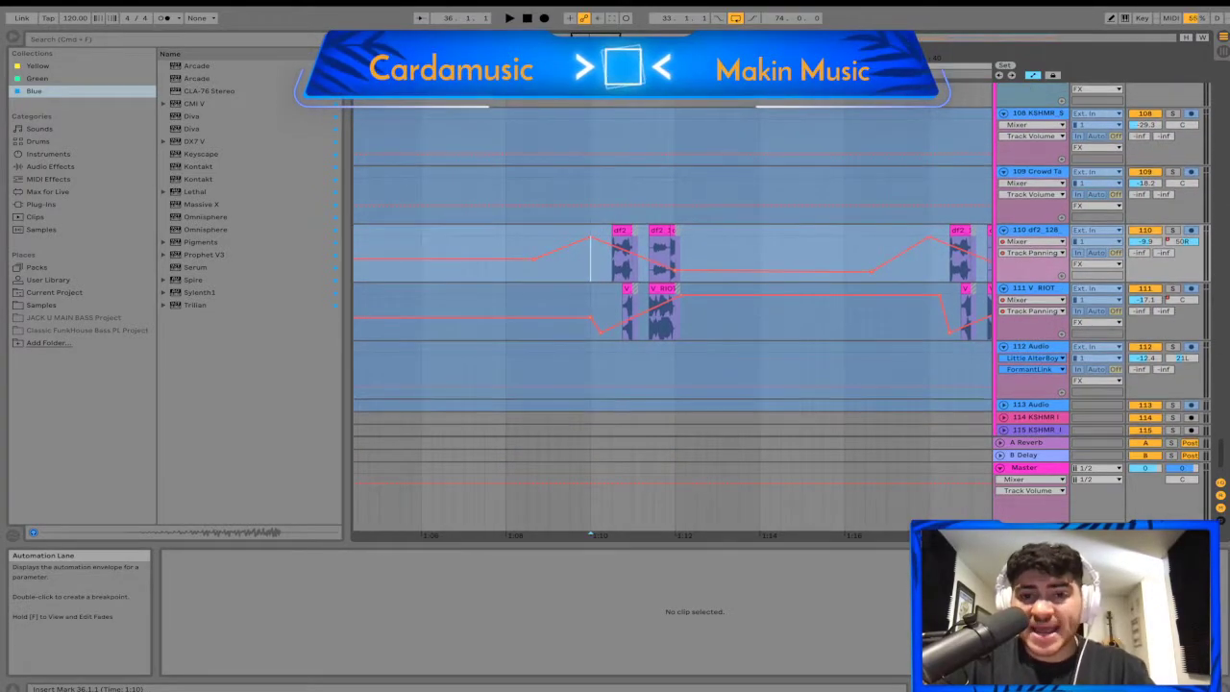
pyautogui.click(1171, 252)
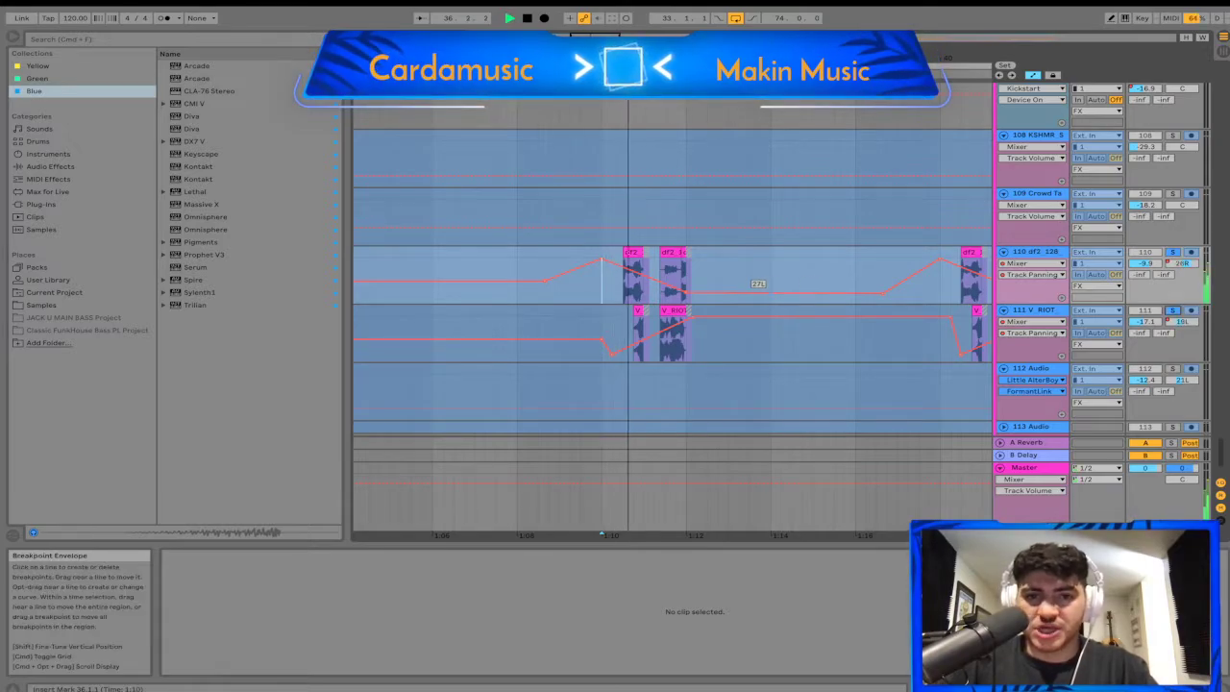
pyautogui.press('space')
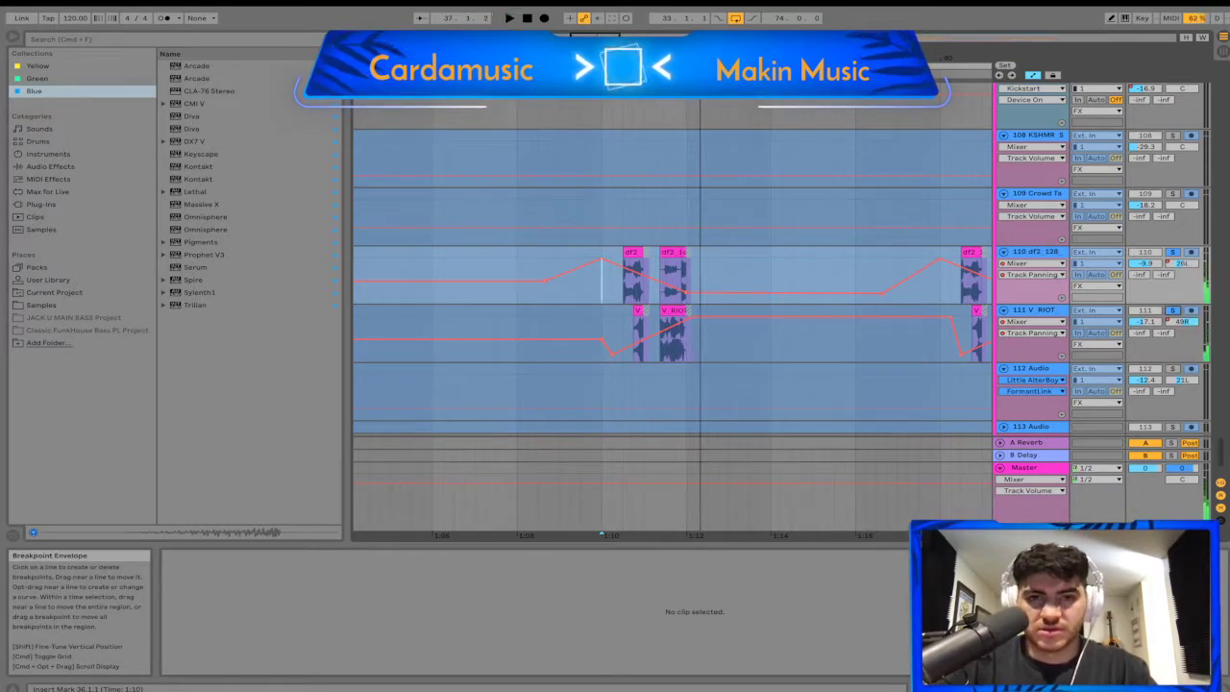
# - Examine the glitch clips up close and open the first df2_128_glitch clip on track 110
pyautogui.moveTo(653, 59); pyautogui.dragTo(653, 143)
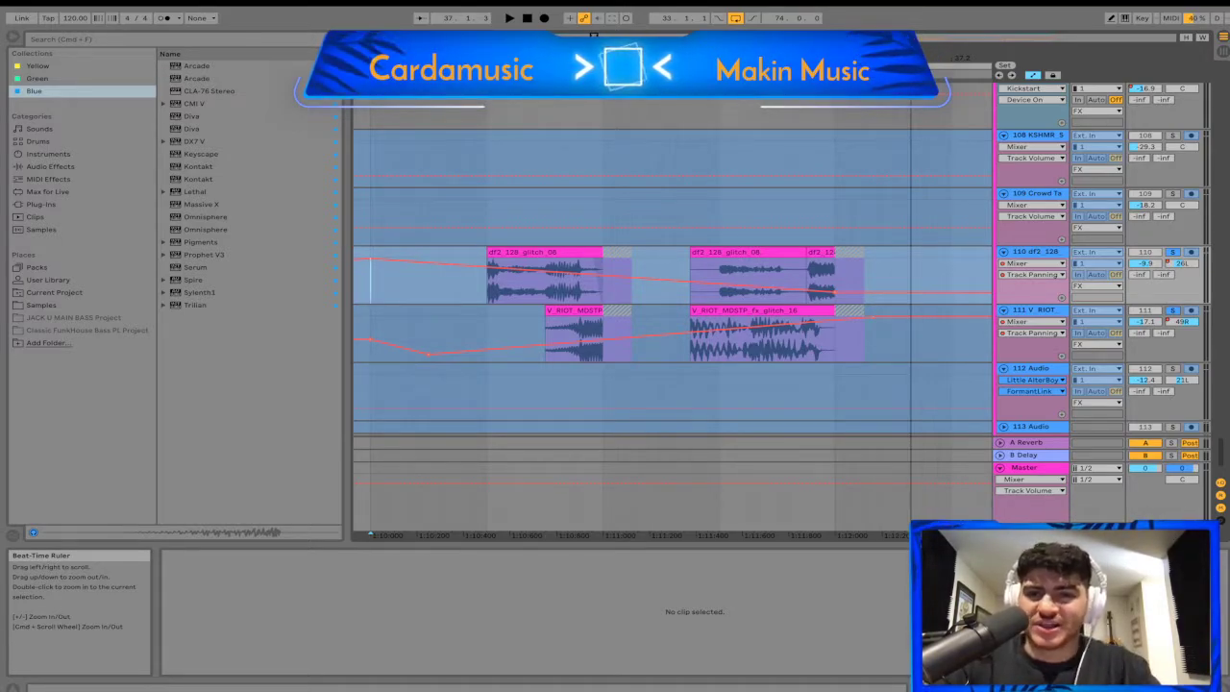
pyautogui.moveTo(653, 143); pyautogui.dragTo(653, 114)
pyautogui.click(598, 252)
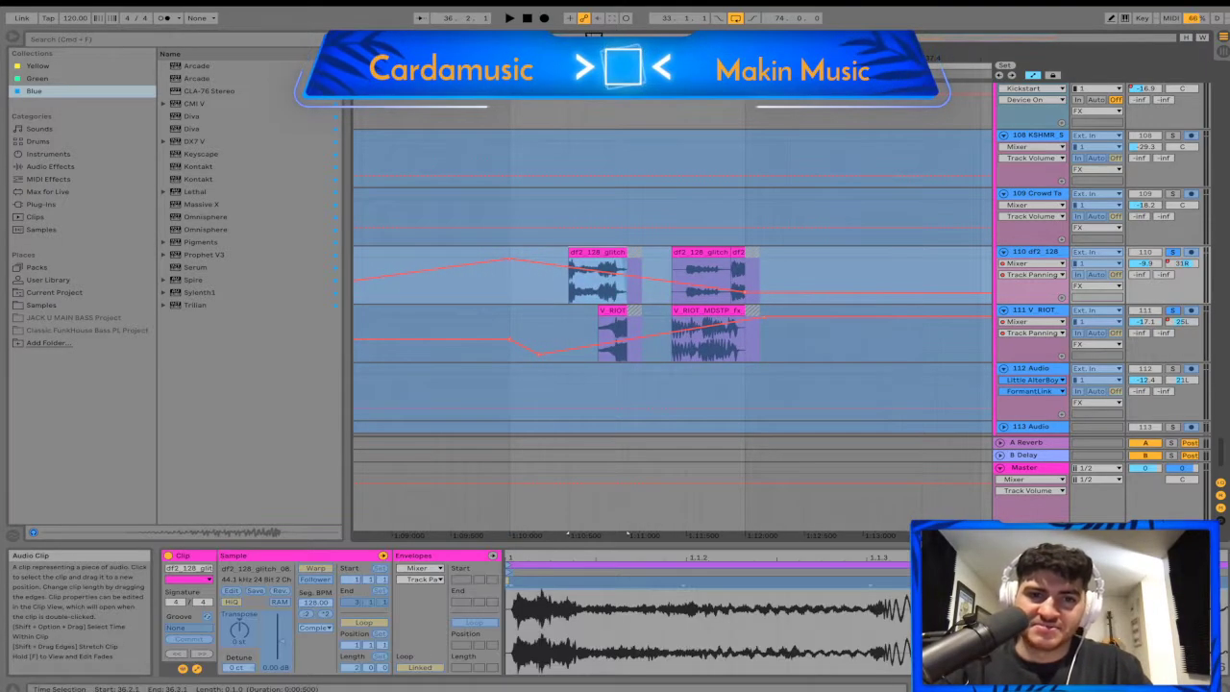
# - Turn off the solo on the glitch tracks and play the full mix from bar 36
pyautogui.click(509, 252)
pyautogui.click(1173, 252)
pyautogui.press('space')
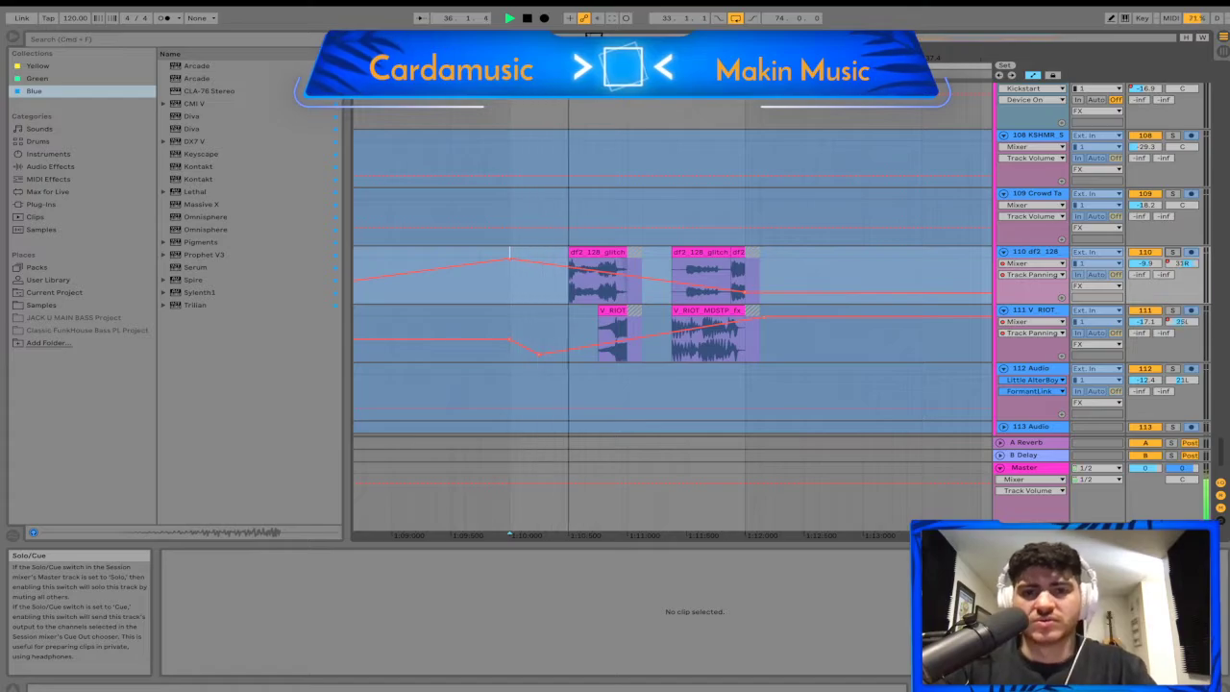
pyautogui.press('space')
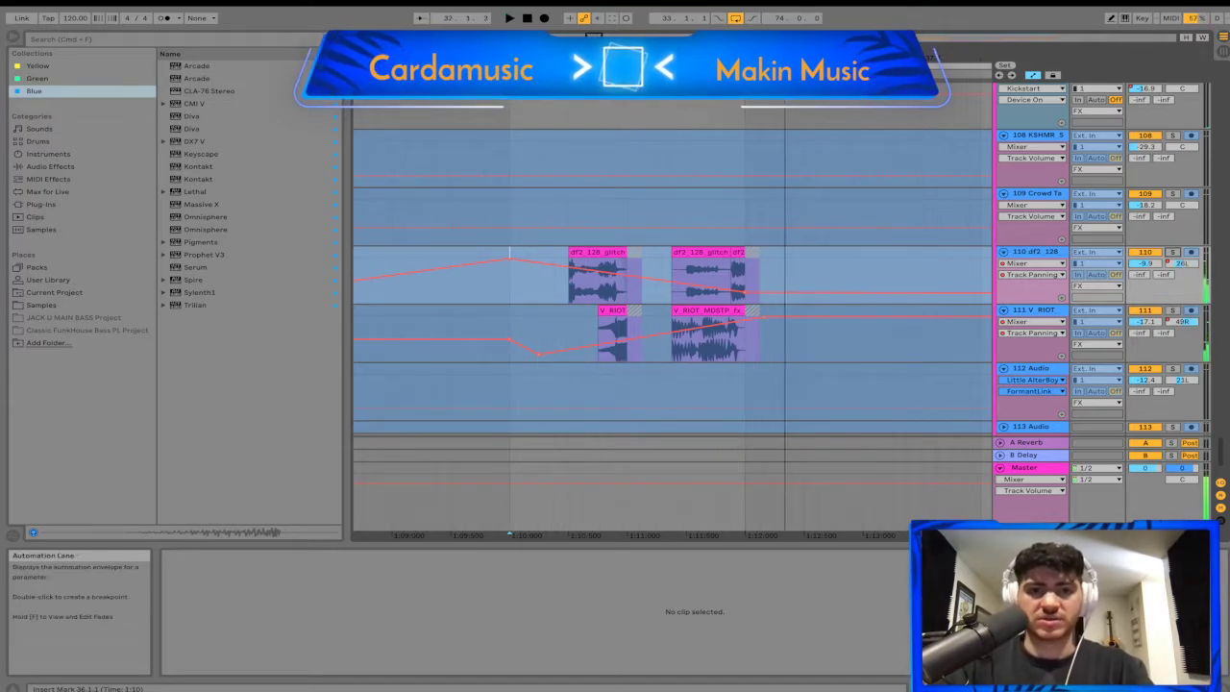
# - Play the mix from 35.4.1, then inspect the df2_128_glitch clip at 36.3.4 on track 110 with automation temporarily hidden
pyautogui.click(450, 279)
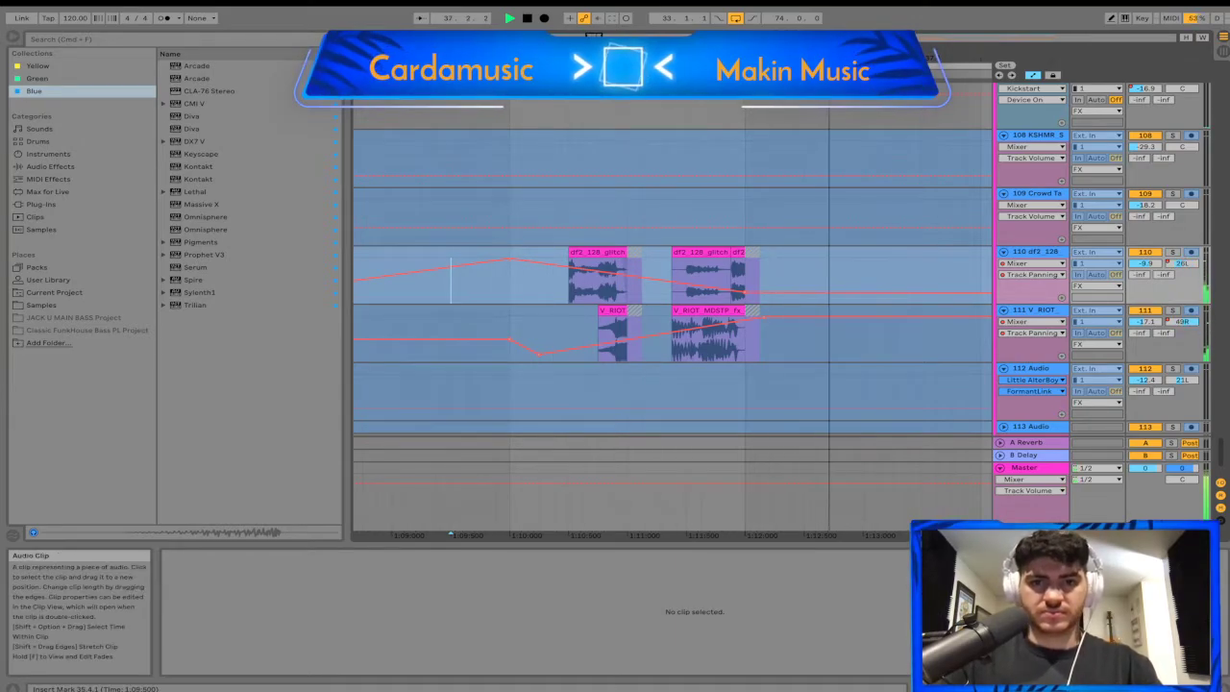
pyautogui.press('a')
pyautogui.click(672, 278)
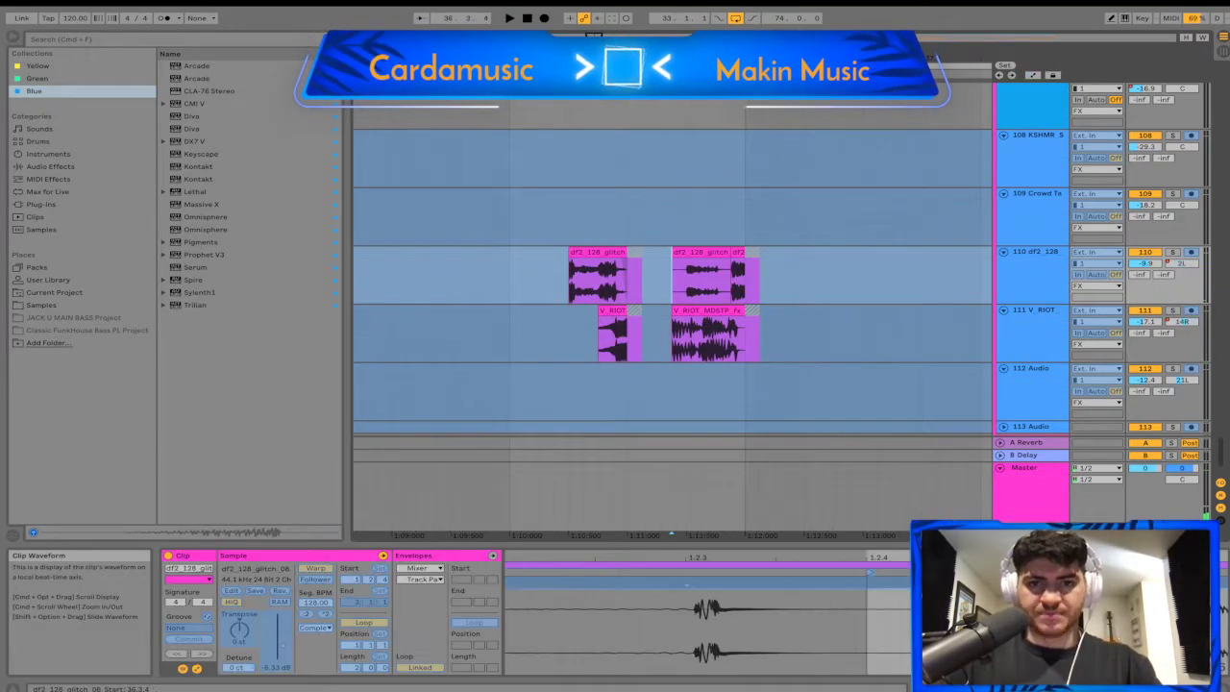
pyautogui.click(700, 252)
pyautogui.press('a')
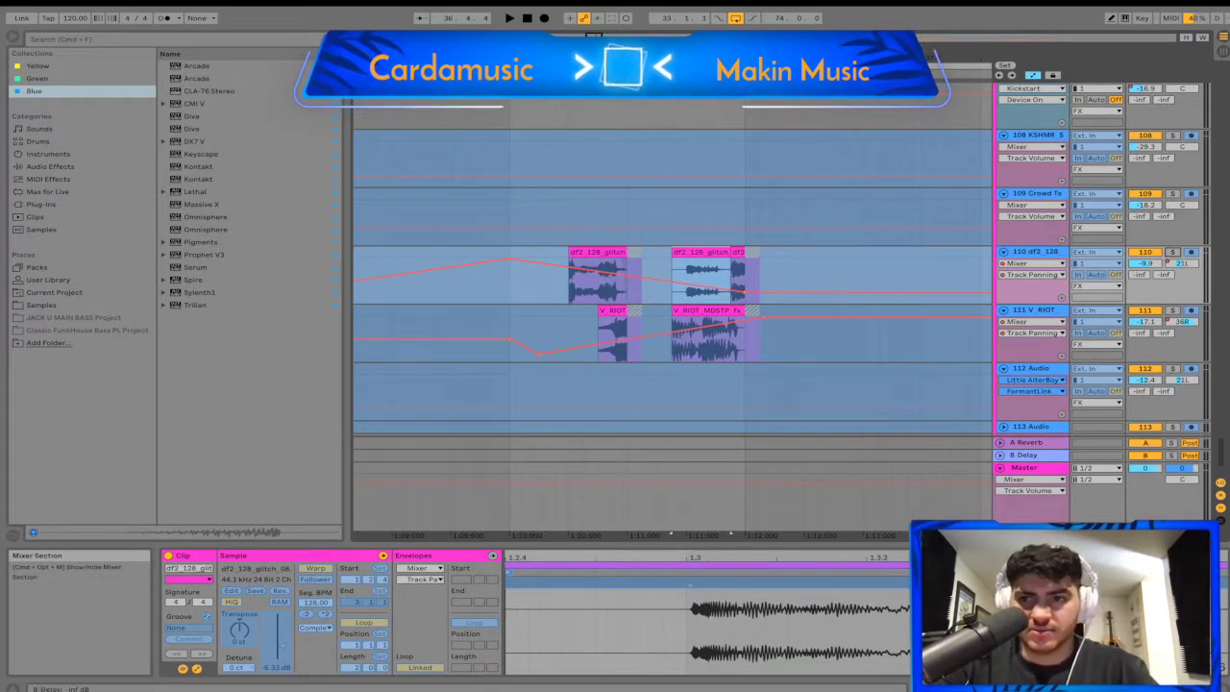
# - Solo the glitch tracks 110 and 111 together and play them from 36.2.1
pyautogui.click(1172, 252)
pyautogui.keyDown('super'); pyautogui.click(1173, 310); pyautogui.keyUp('super')
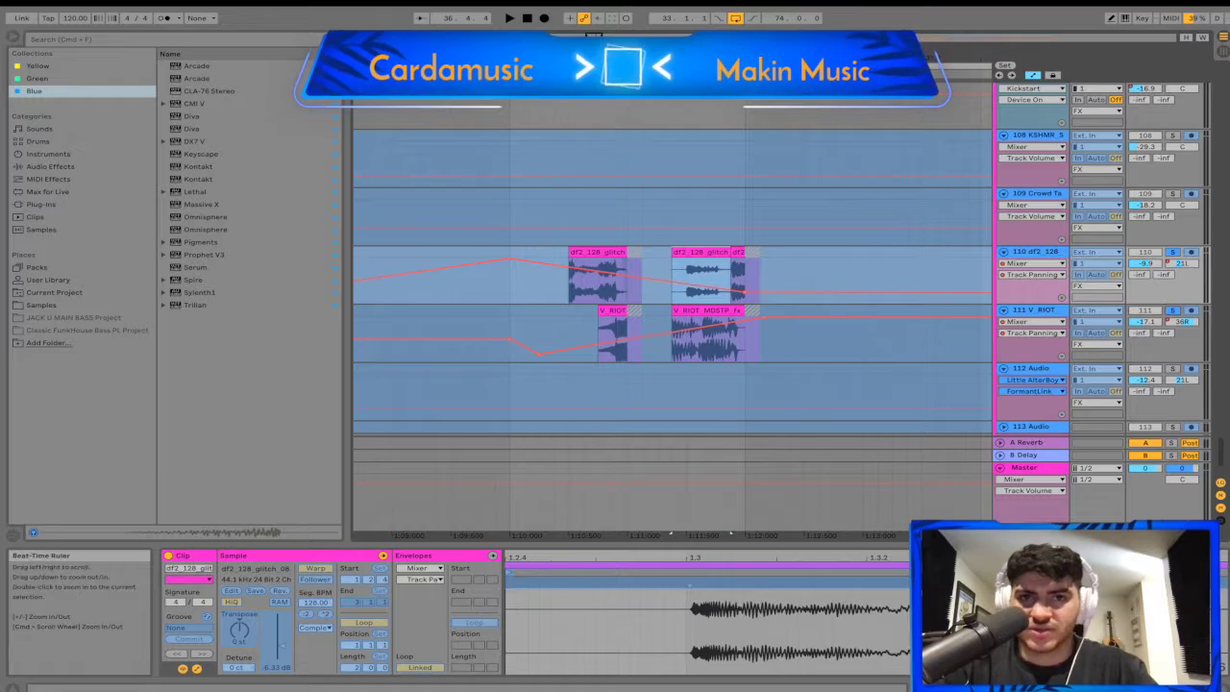
pyautogui.moveTo(622, 58); pyautogui.dragTo(621, 86)
pyautogui.click(521, 279)
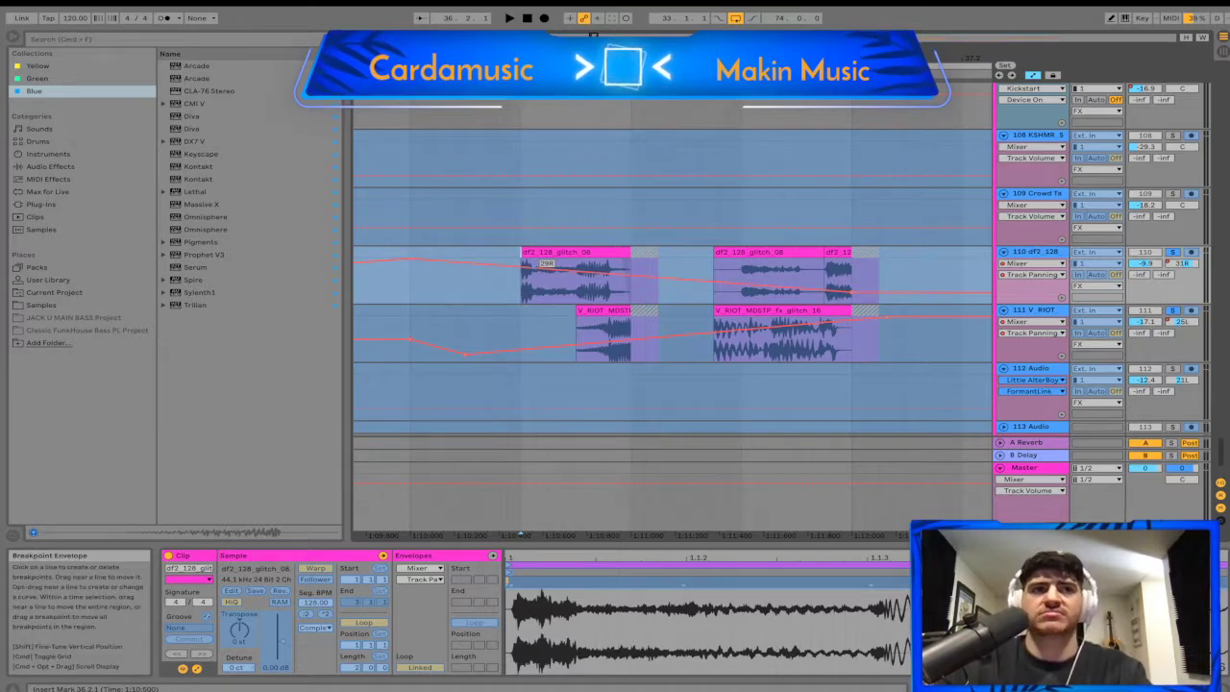
pyautogui.press('space')
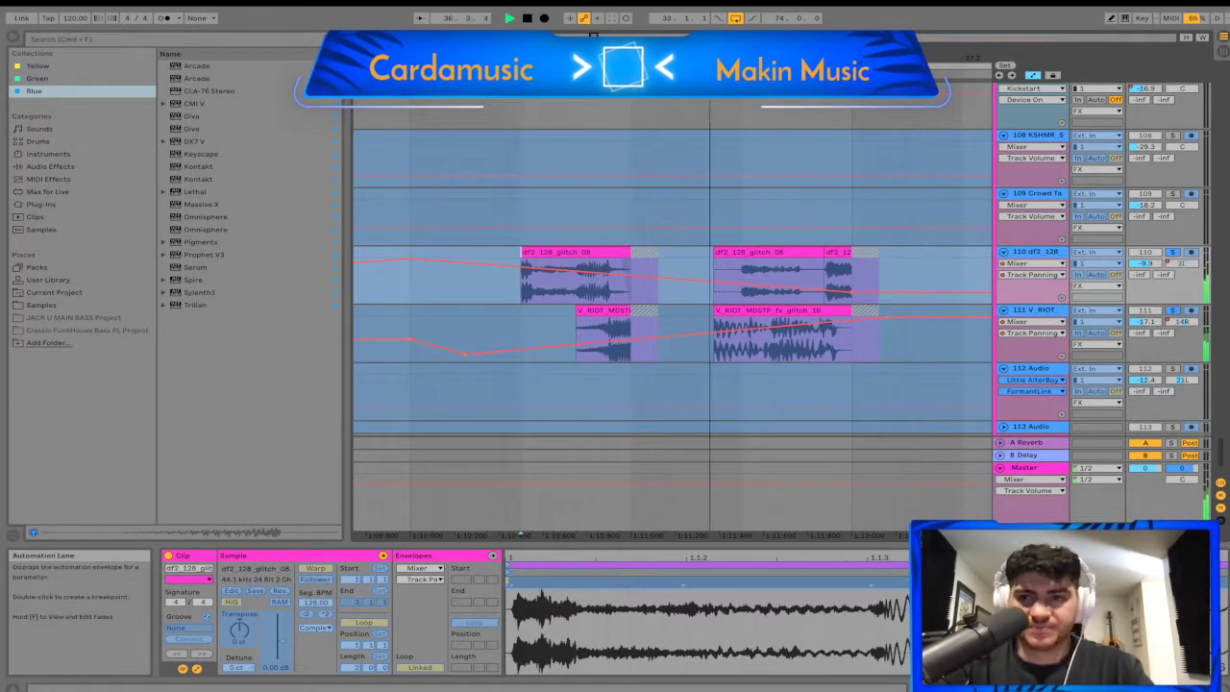
# - Compare the two glitch layers from 36.2.1 by soloing track 110 alone, track 111 alone, and both together
pyautogui.press('space')
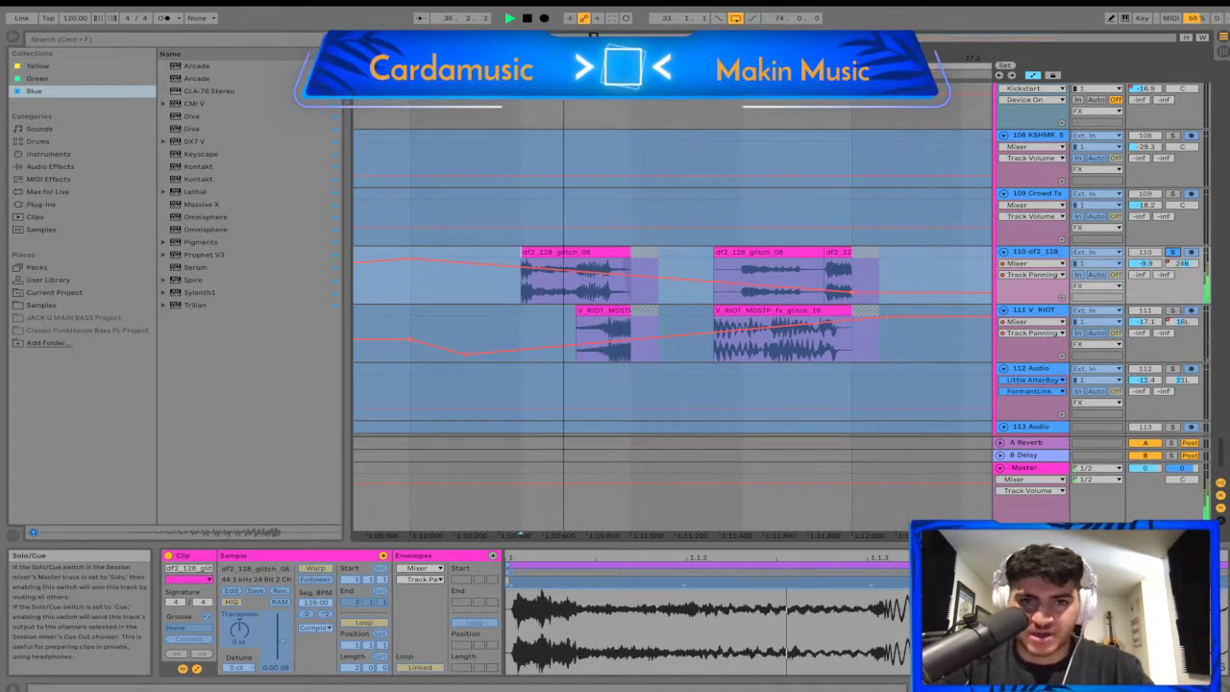
pyautogui.press('space')
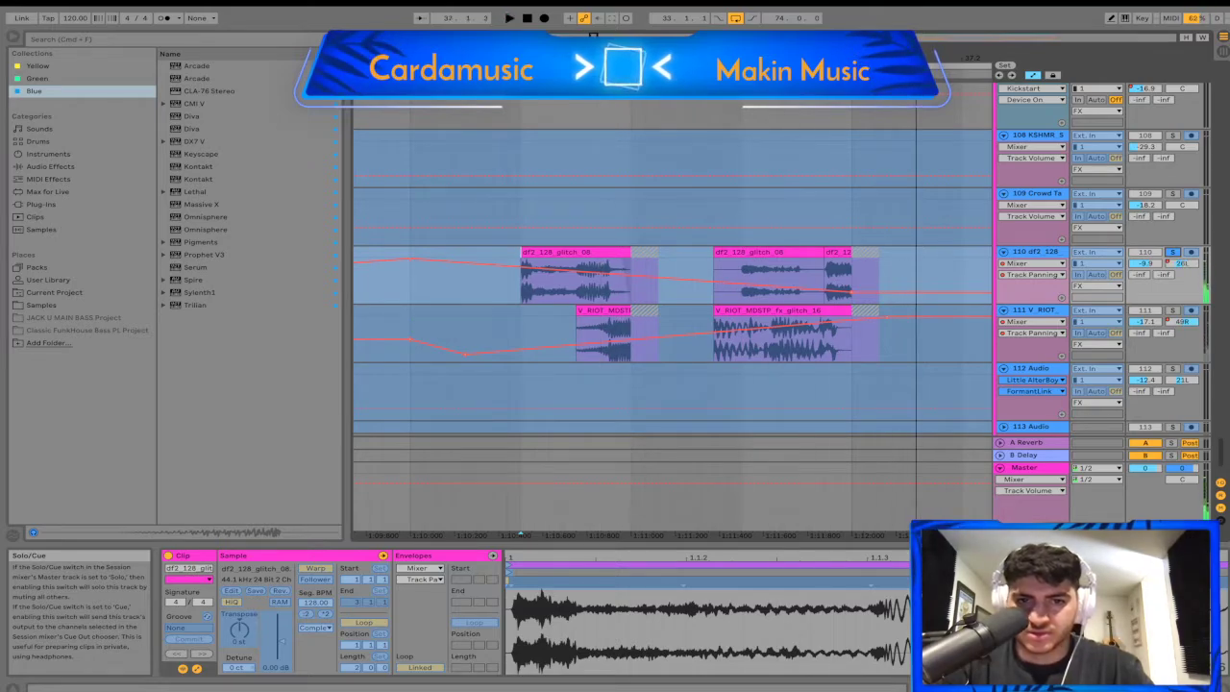
pyautogui.press('space')
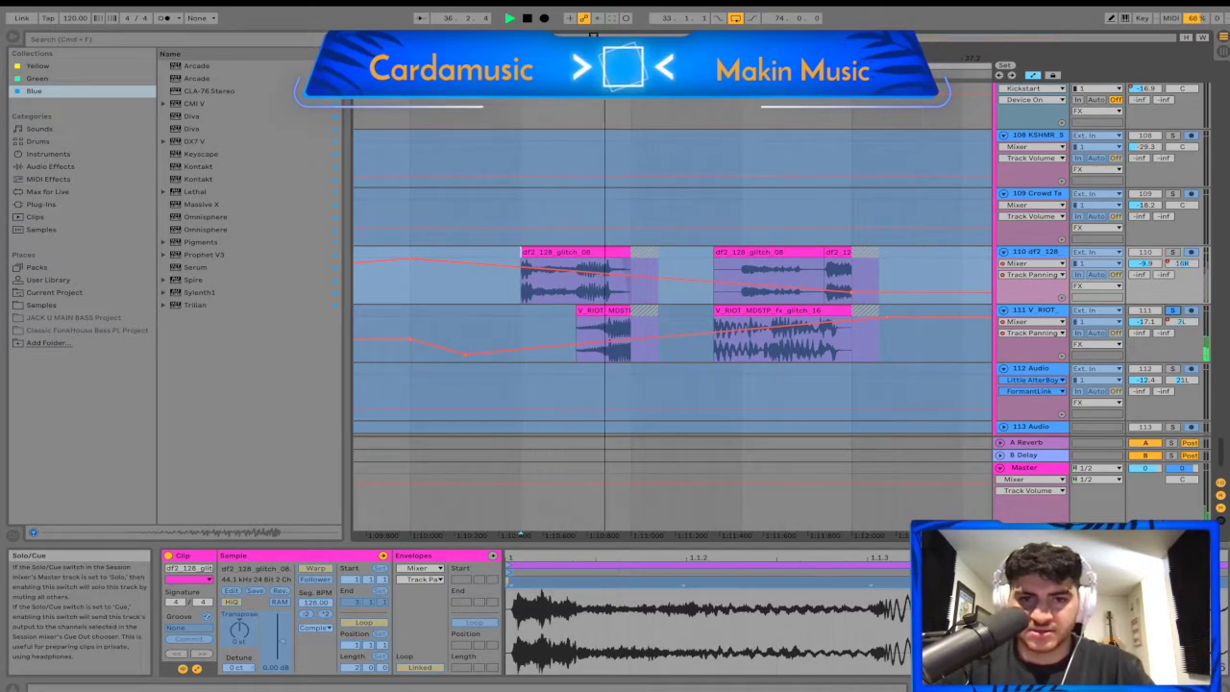
pyautogui.press('space')
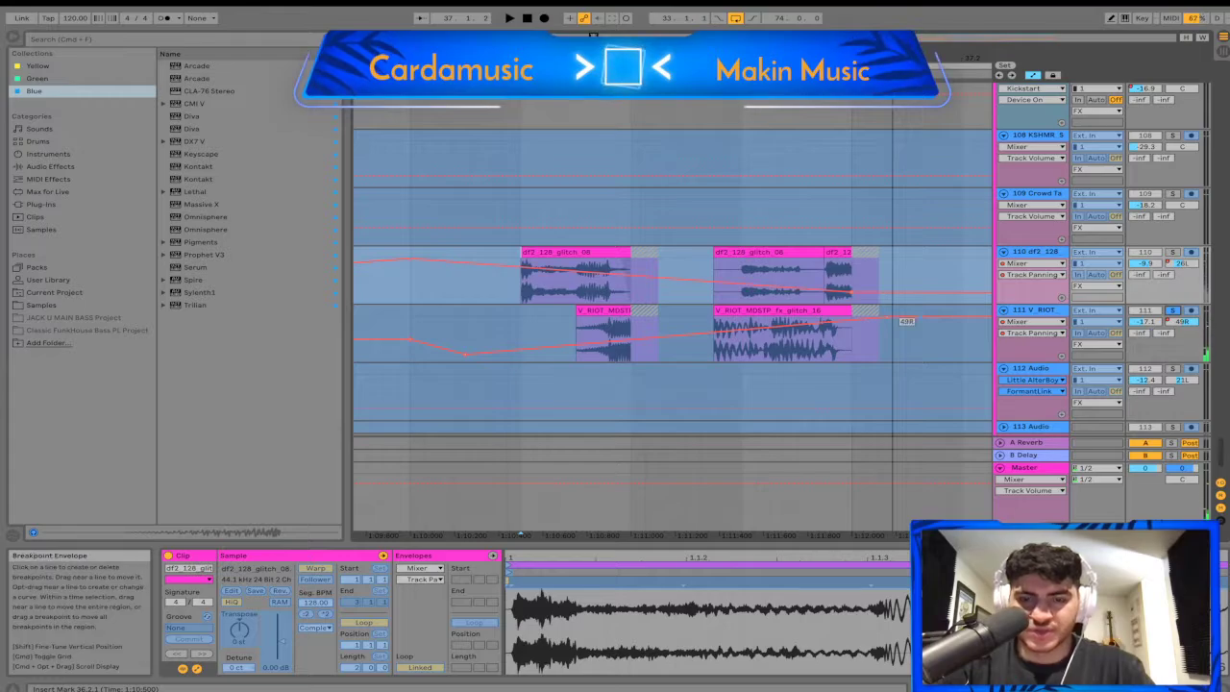
pyautogui.press('space')
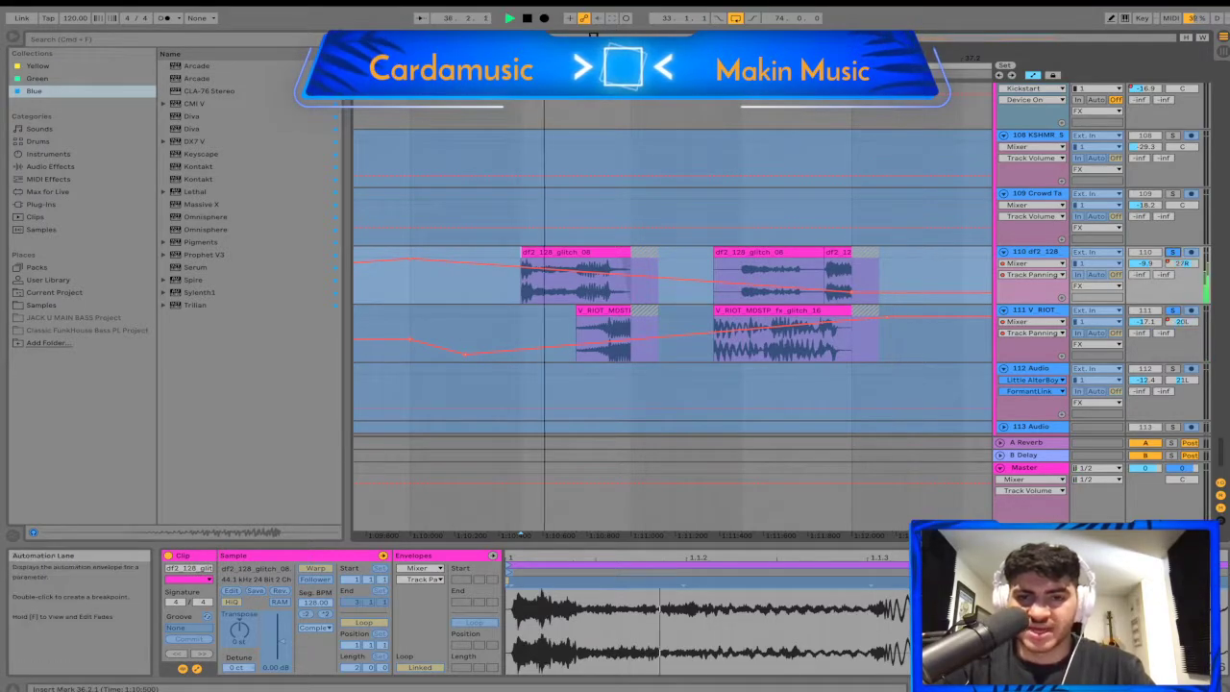
pyautogui.press('space')
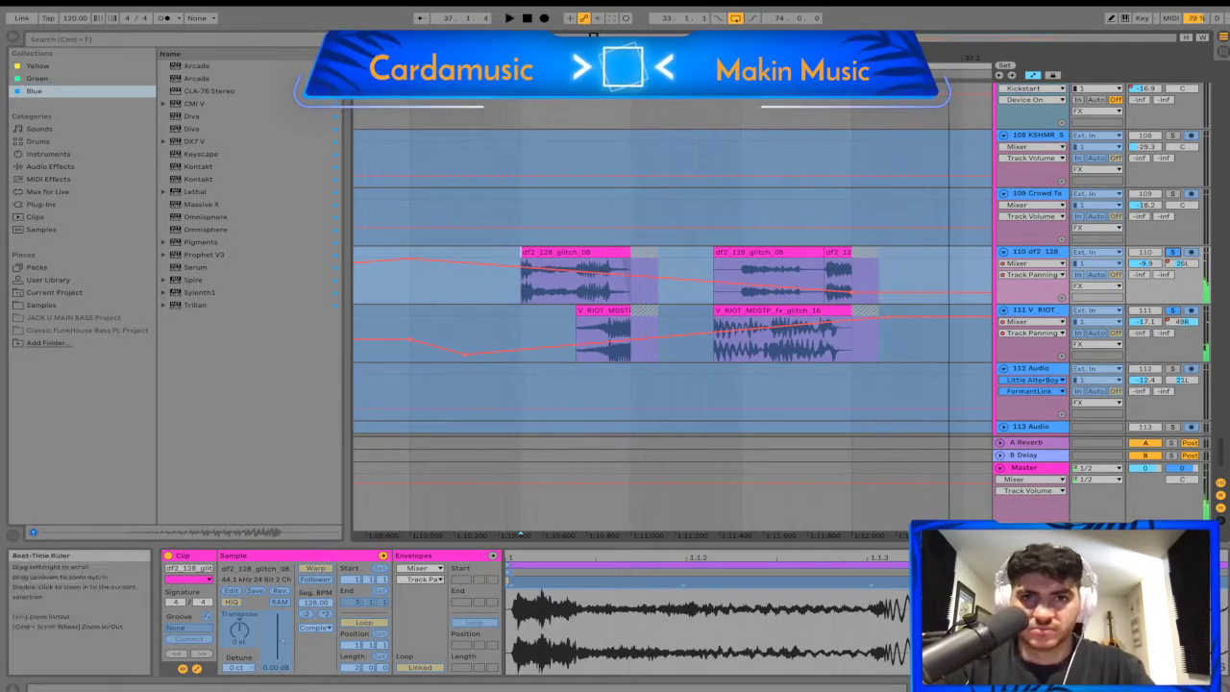
# - Turn off the glitch solos, play the full mix from 36.1.1 and locate the GOLDHOUSE guitar tracks 88 and 89
pyautogui.moveTo(754, 58); pyautogui.dragTo(755, 11)
pyautogui.moveTo(869, 57); pyautogui.dragTo(869, 83)
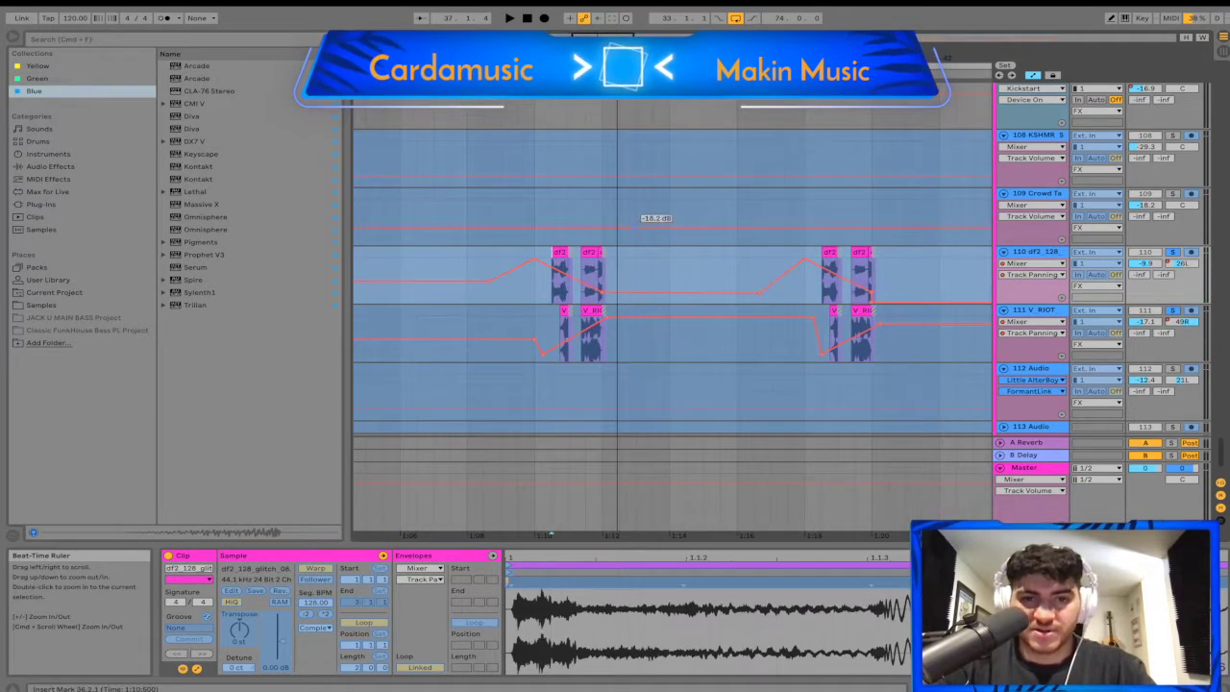
pyautogui.click(536, 219)
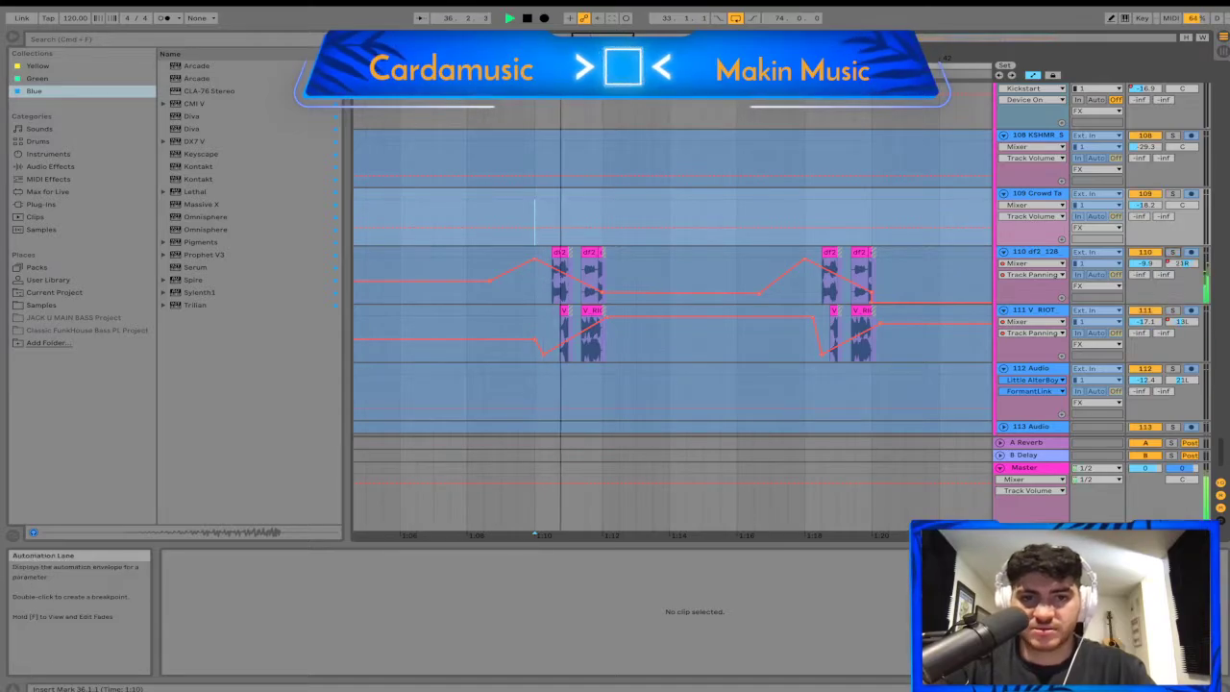
pyautogui.scroll(15, 672, 288)
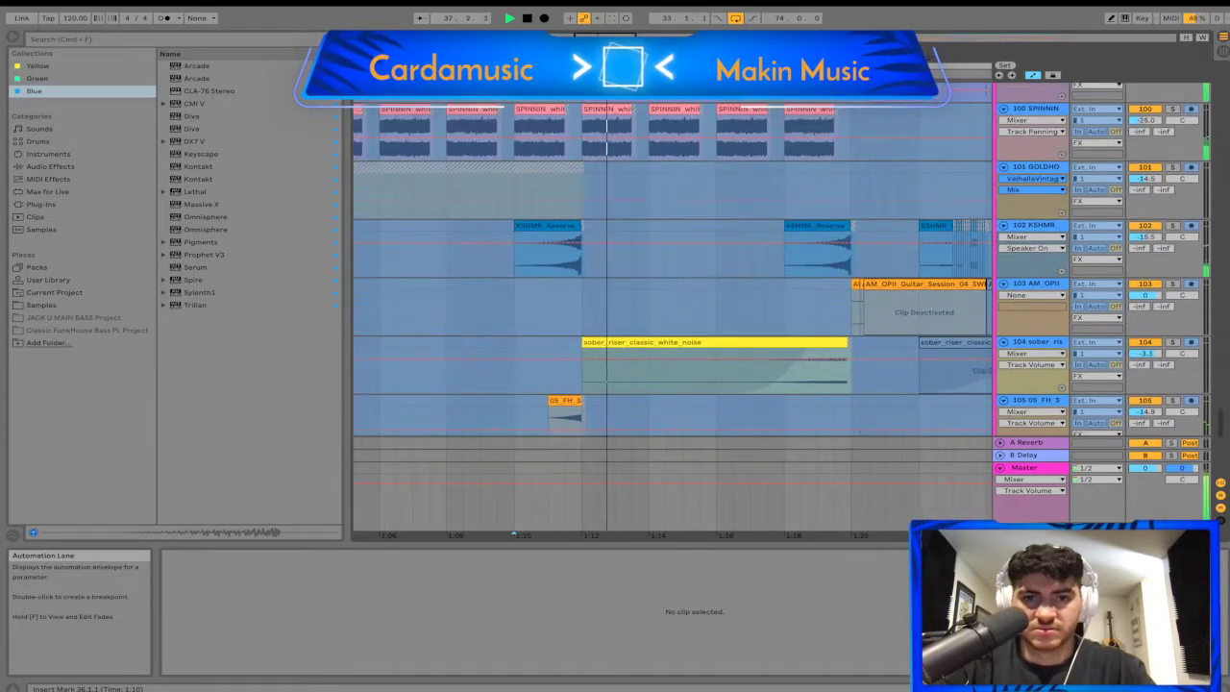
pyautogui.scroll(10, 680, 288)
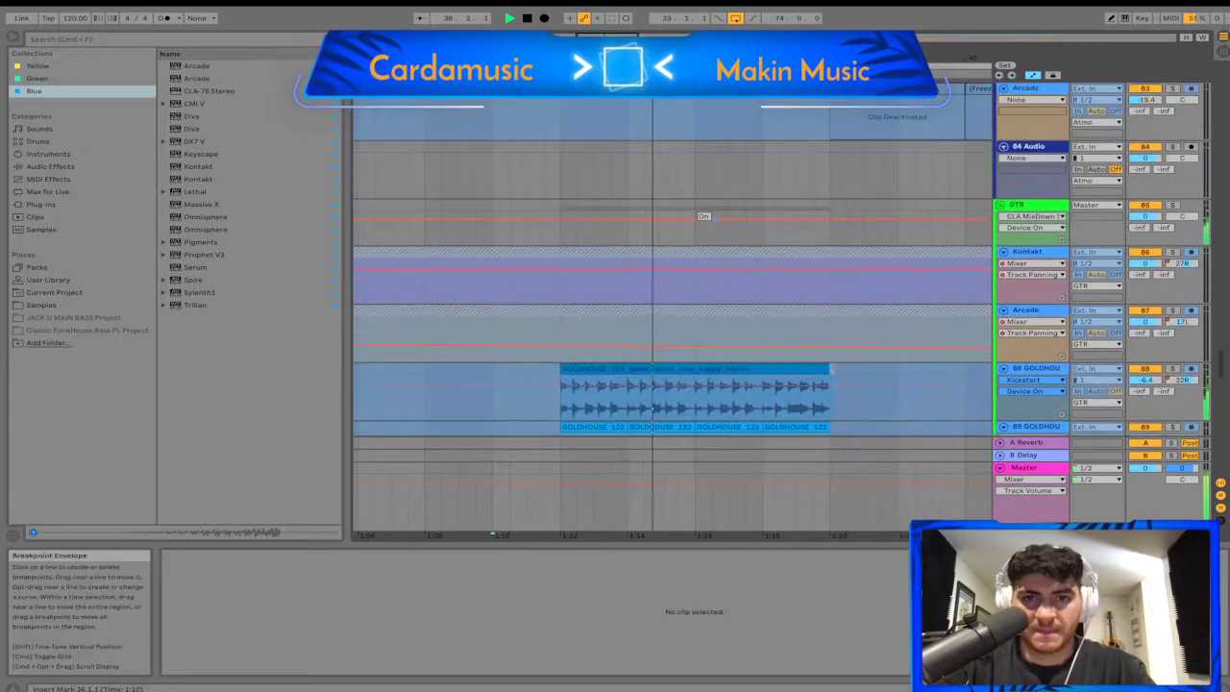
pyautogui.scroll(2, 682, 230)
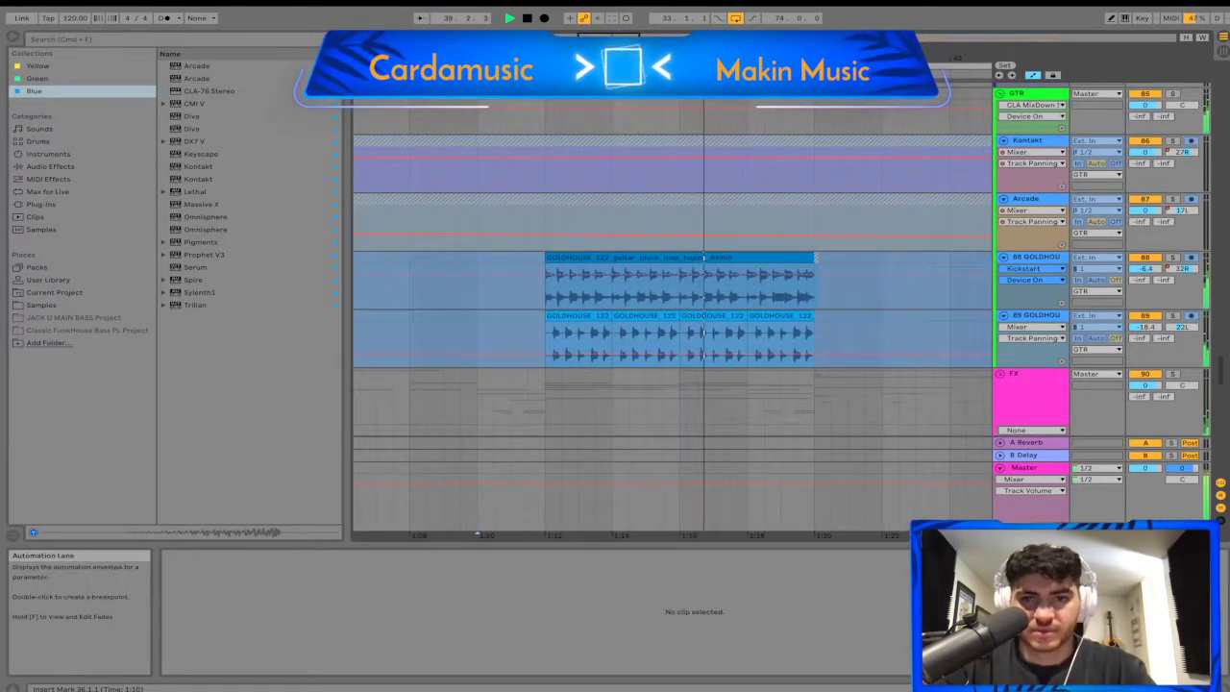
pyautogui.scroll(-10, 721, 216)
pyautogui.scroll(8, 724, 213)
pyautogui.scroll(2, 718, 236)
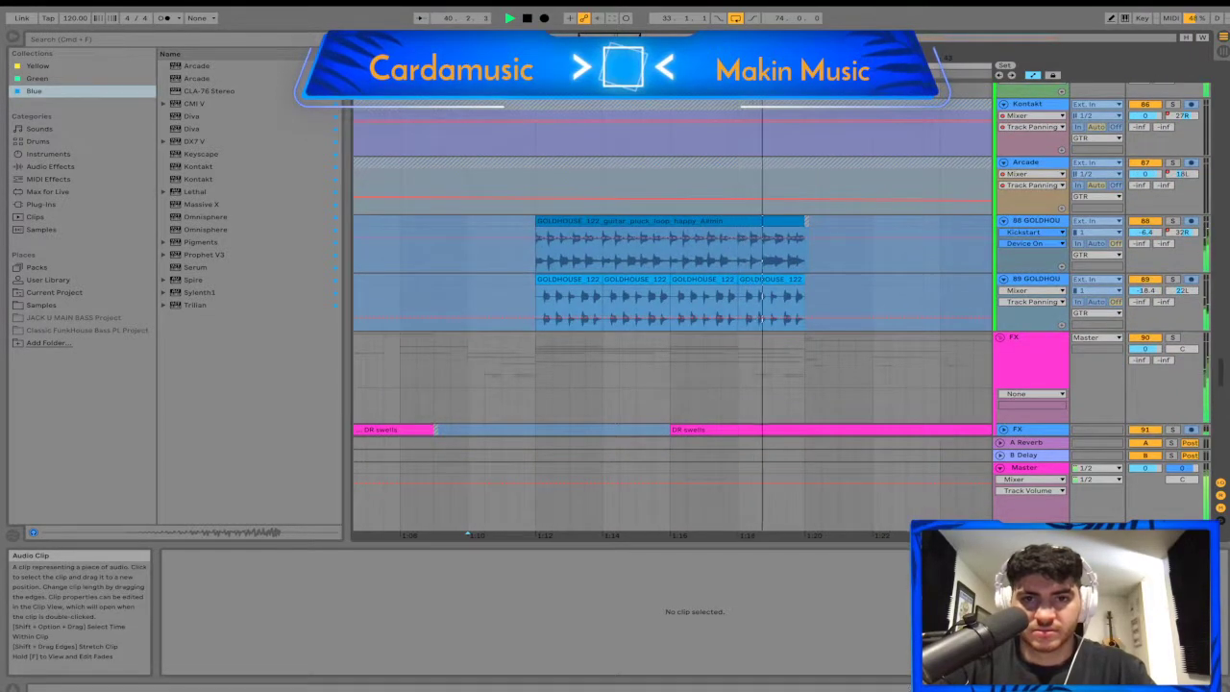
# - Solo the GOLDHOUSE guitar tracks 88 and 89 and play their loops from bar 37
pyautogui.moveTo(717, 57); pyautogui.dragTo(717, 41)
pyautogui.press('space')
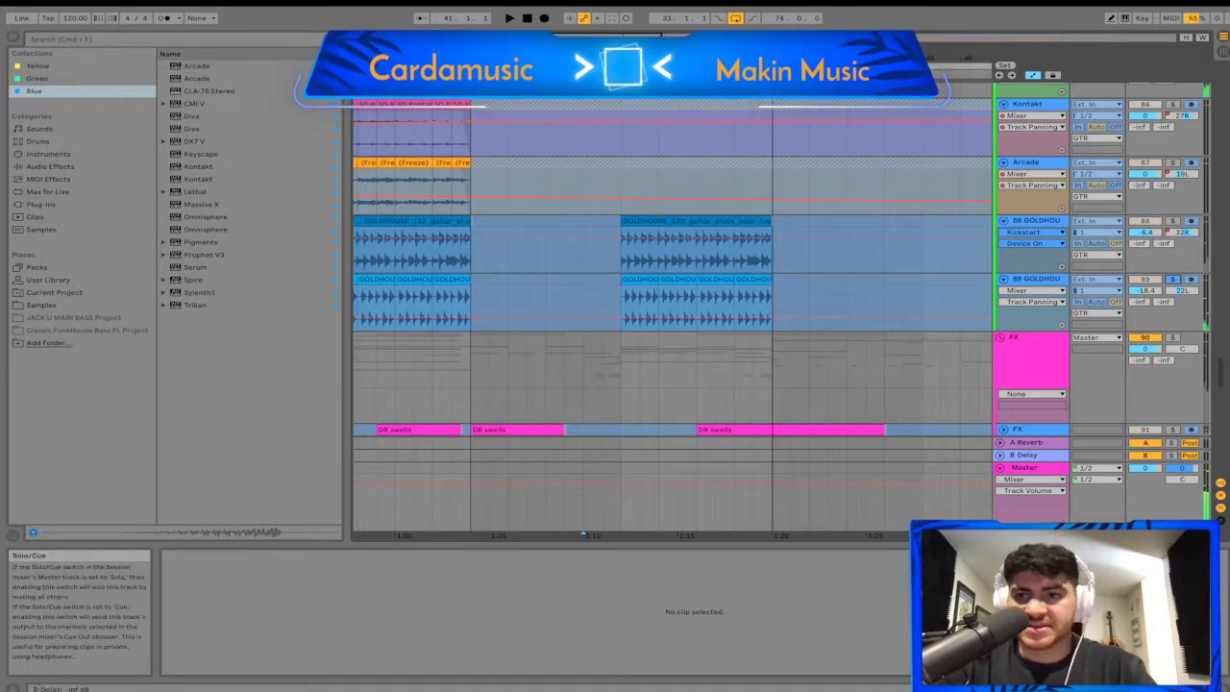
pyautogui.press('s')
pyautogui.click(623, 248)
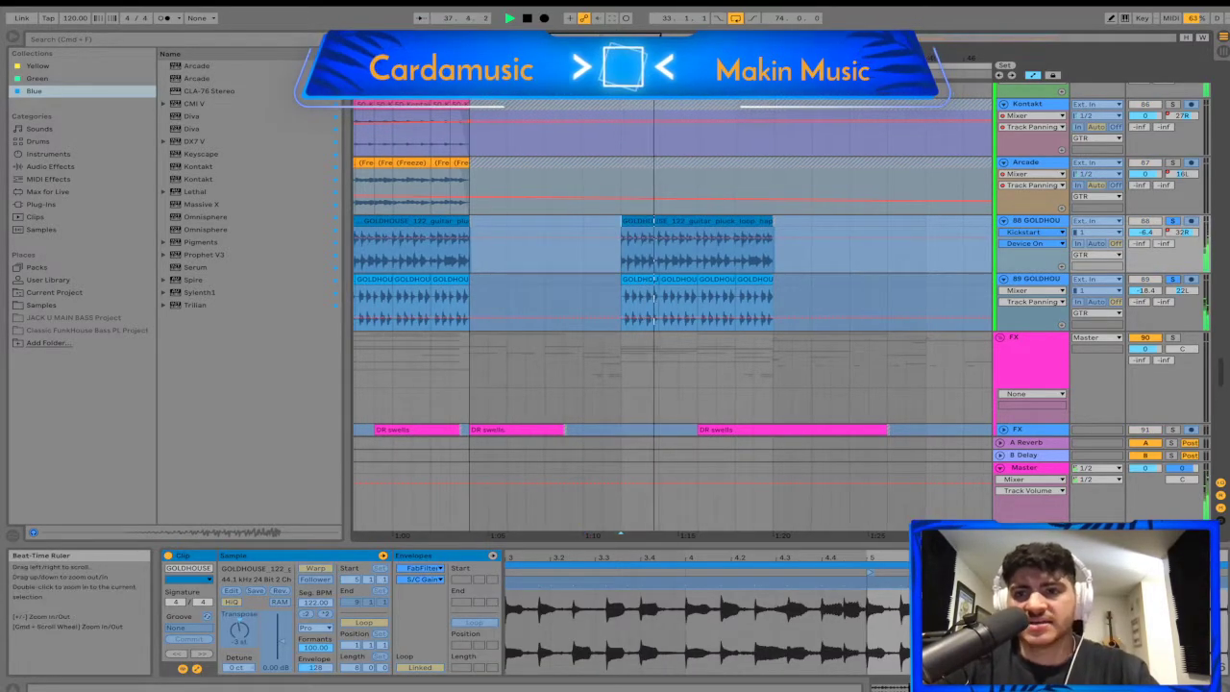
pyautogui.moveTo(620, 57); pyautogui.dragTo(620, 86)
pyautogui.press('space')
# - Turn off the guitar solos and play the full mix from 36.3.1 while reviewing the piano, bass and drum tracks
pyautogui.click(1172, 221)
pyautogui.click(603, 220)
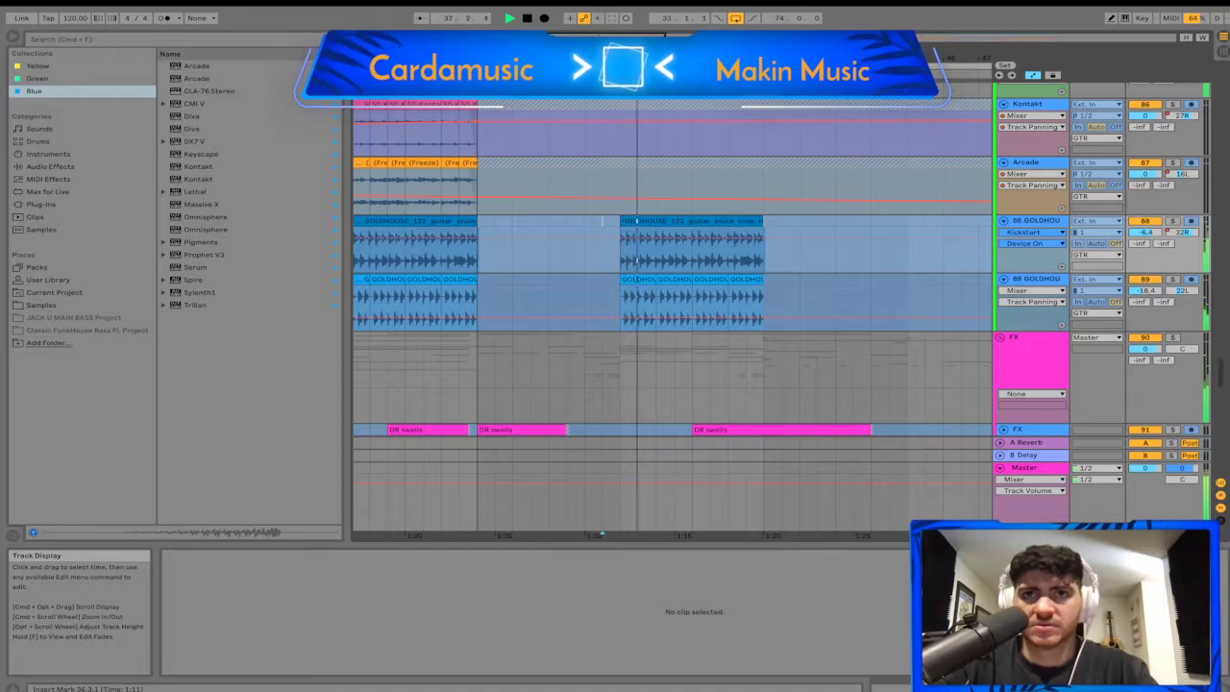
pyautogui.scroll(3, 602, 223)
pyautogui.scroll(-1, 602, 223)
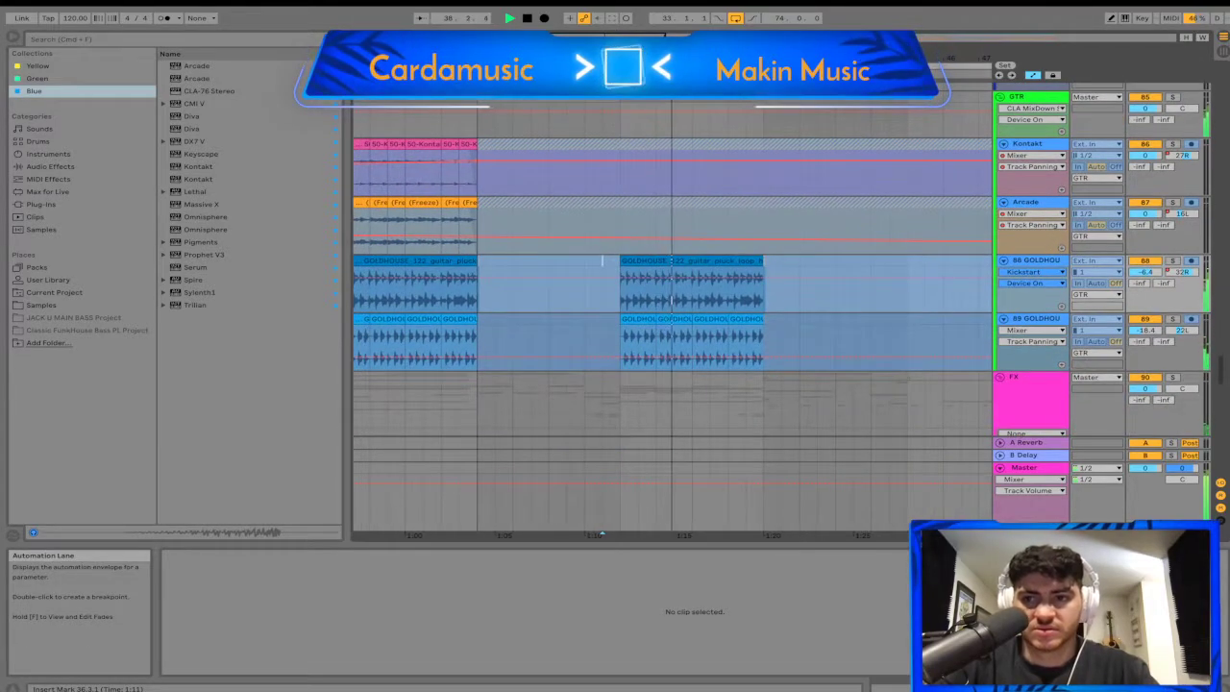
pyautogui.scroll(10, 602, 260)
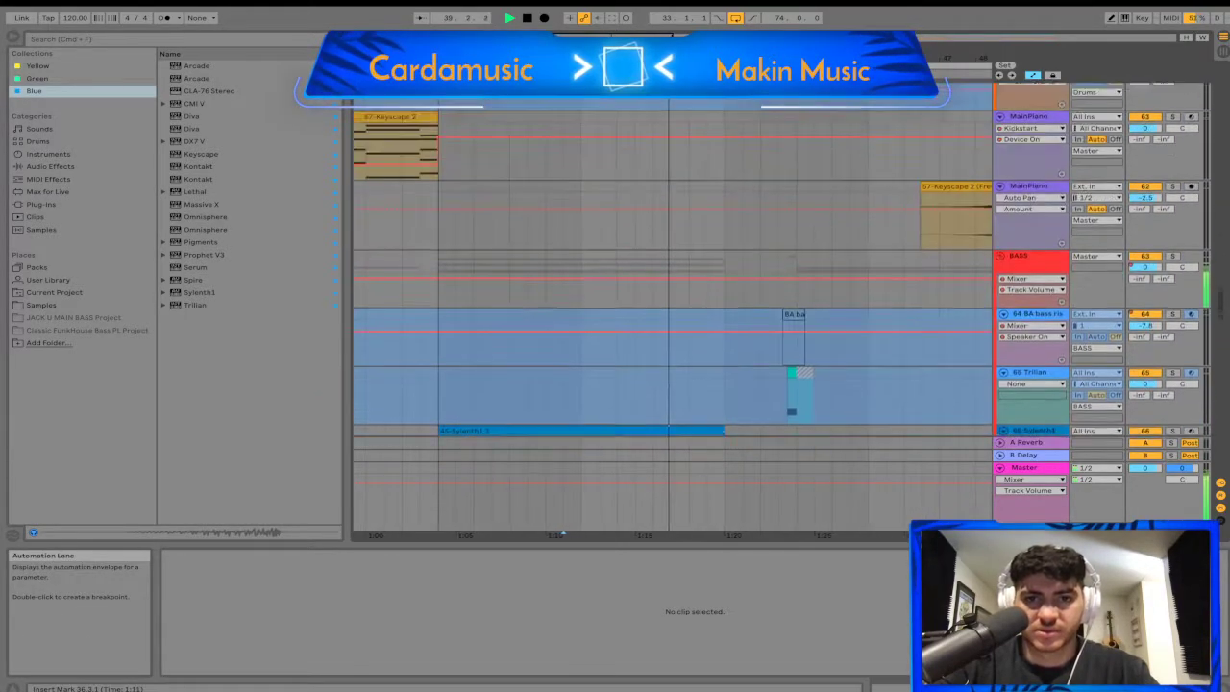
pyautogui.scroll(10, 673, 308)
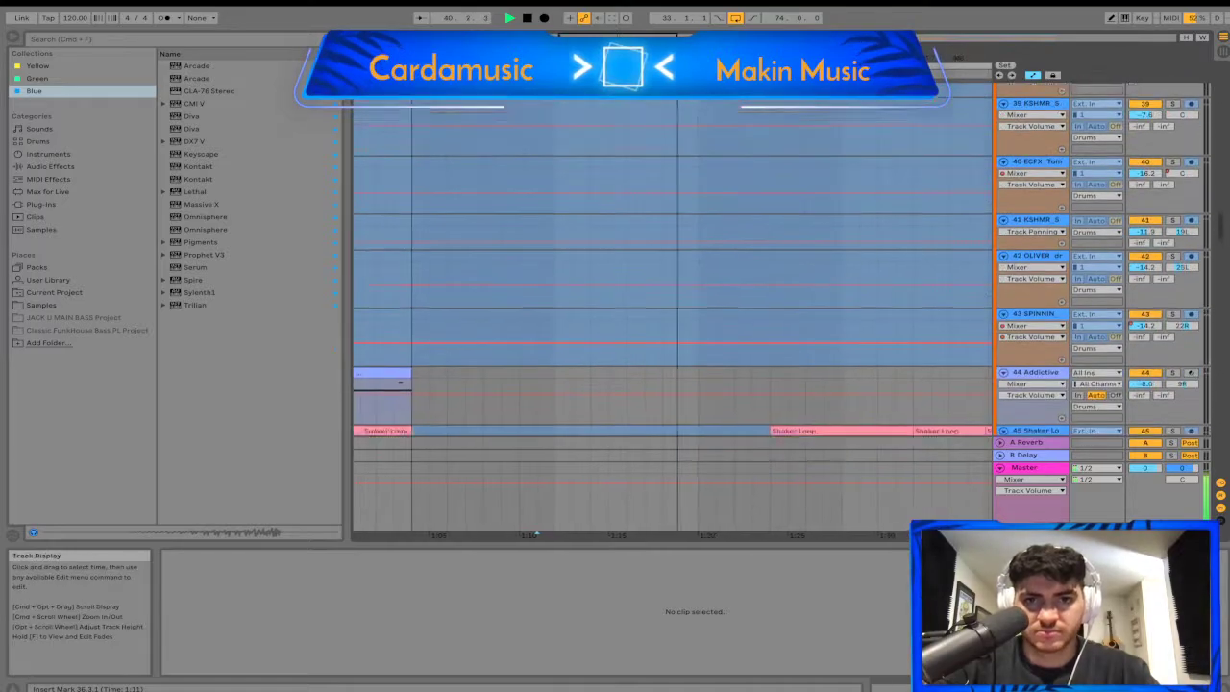
pyautogui.scroll(5, 672, 307)
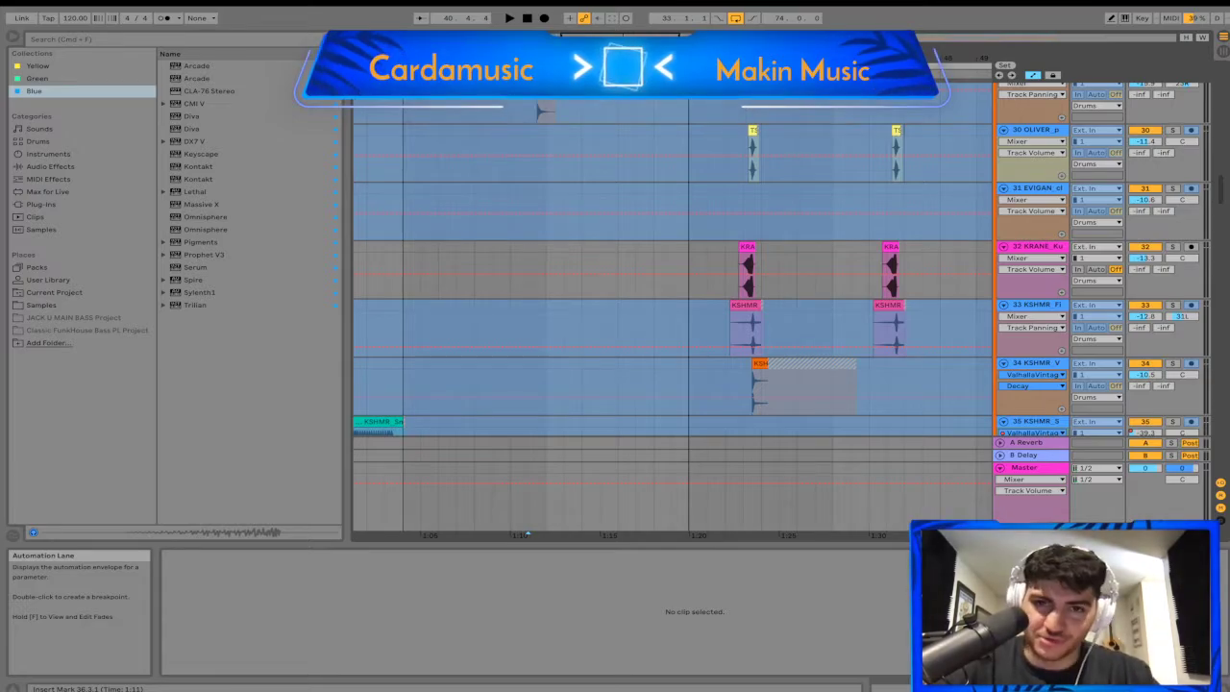
# - Play the mix from 41.1.1 and again from 39.3.1, examining the vocal tracks around bar 41
pyautogui.click(689, 248)
pyautogui.scroll(5, 689, 248)
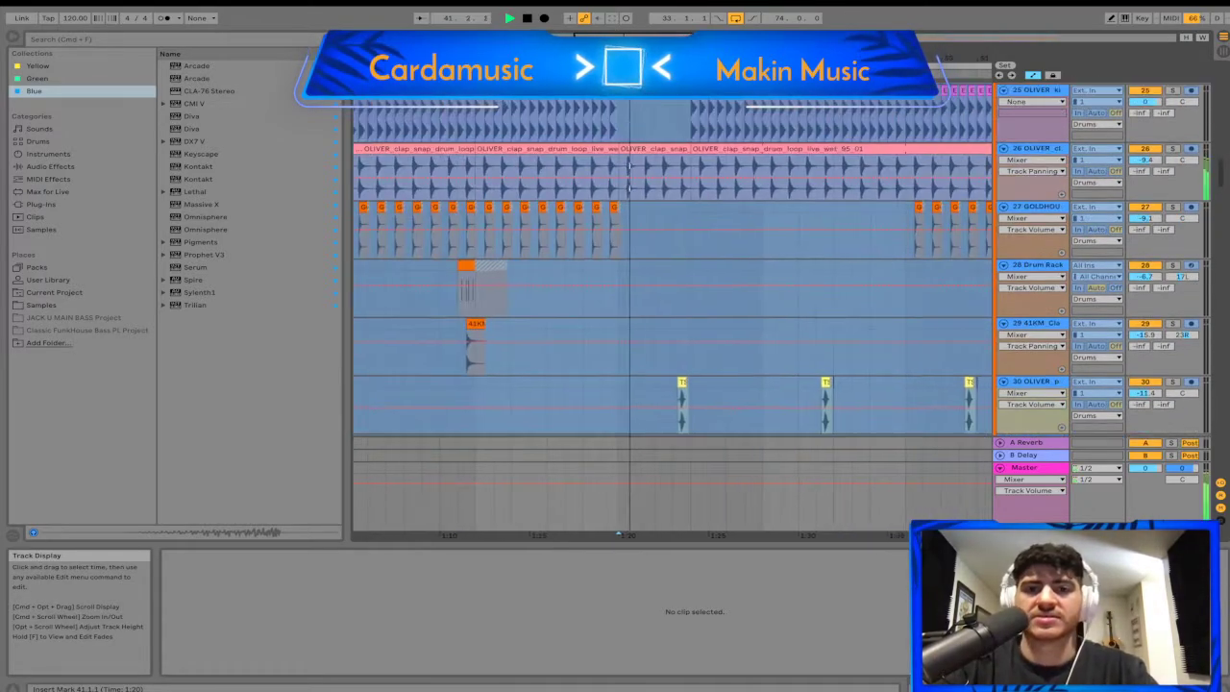
pyautogui.click(571, 280)
pyautogui.press('space')
pyautogui.press('space')
pyautogui.scroll(10, 575, 280)
pyautogui.scroll(10, 575, 251)
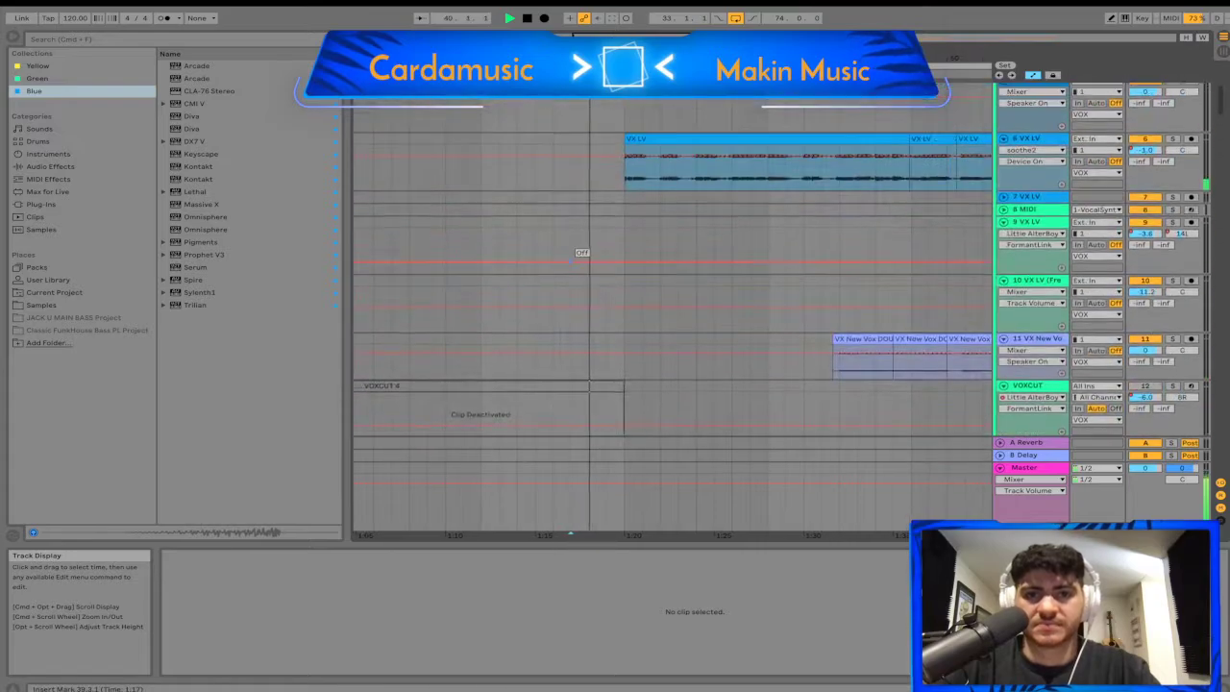
pyautogui.scroll(-3, 673, 314)
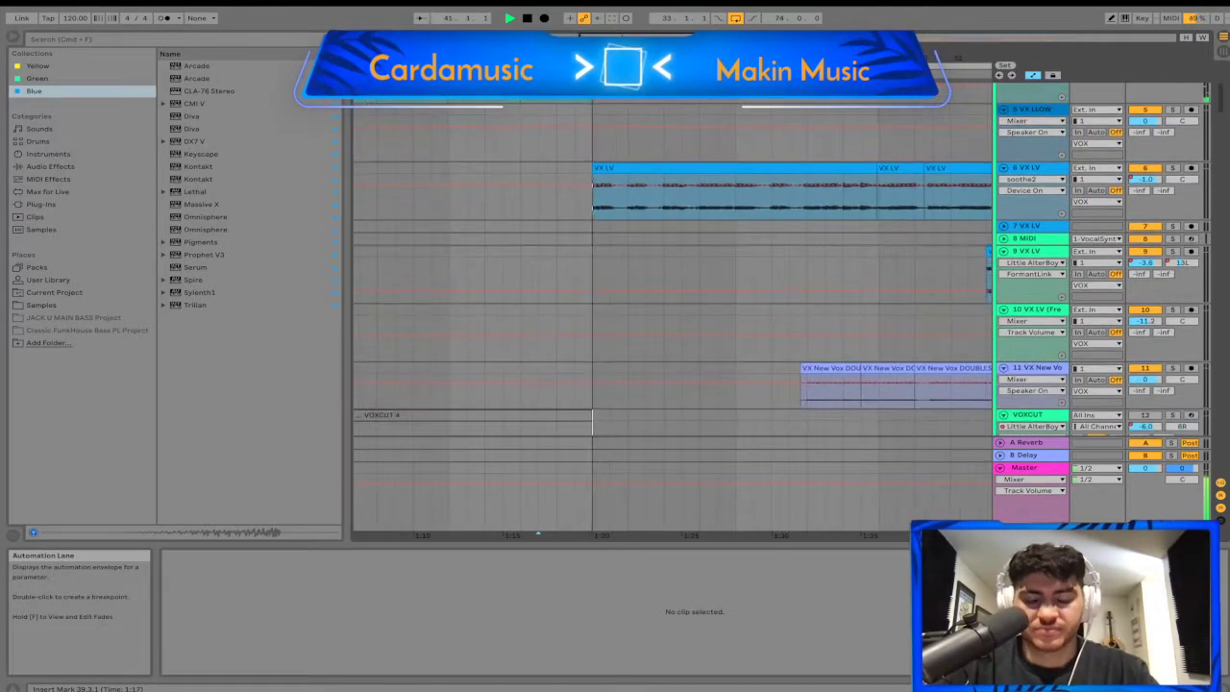
pyautogui.scroll(-3, 673, 305)
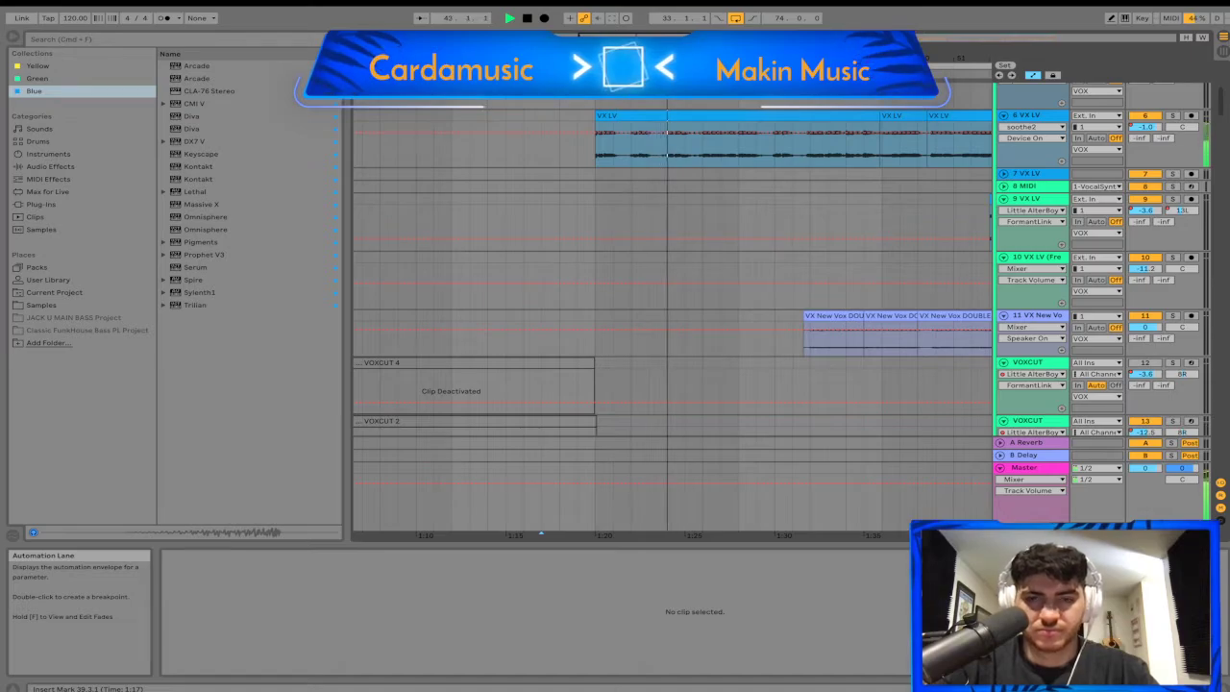
# - Play the full mix from 41.1.1, then solo the DR Toms tracks 23 and 24 and replay that section
pyautogui.scroll(-20, 672, 307)
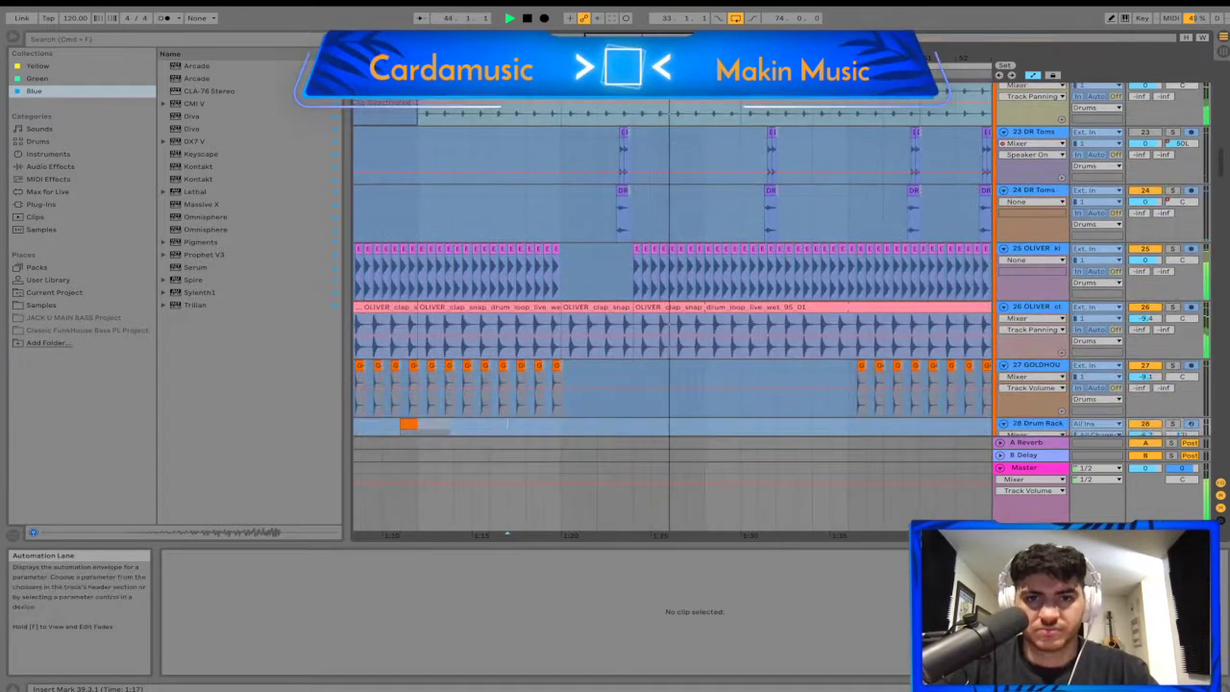
pyautogui.scroll(2, 672, 307)
pyautogui.click(564, 252)
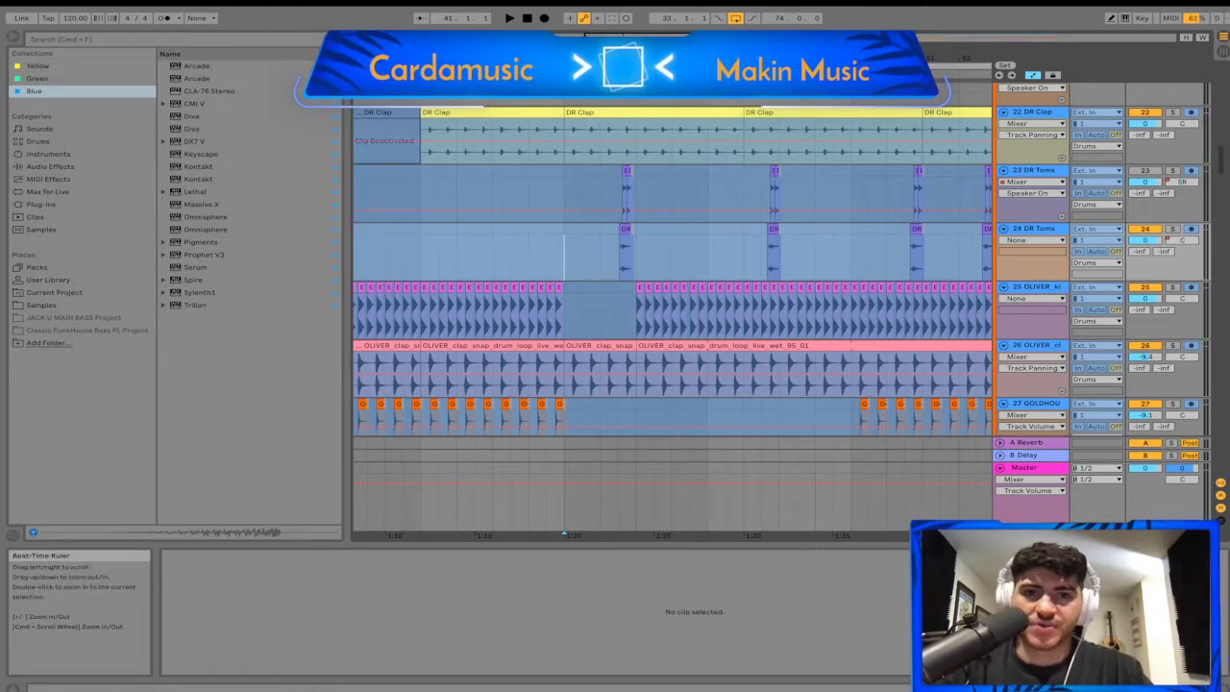
pyautogui.moveTo(602, 58)
pyautogui.mouseDown()
pyautogui.moveTo(601, 34)
pyautogui.moveTo(602, 57)
pyautogui.mouseUp()
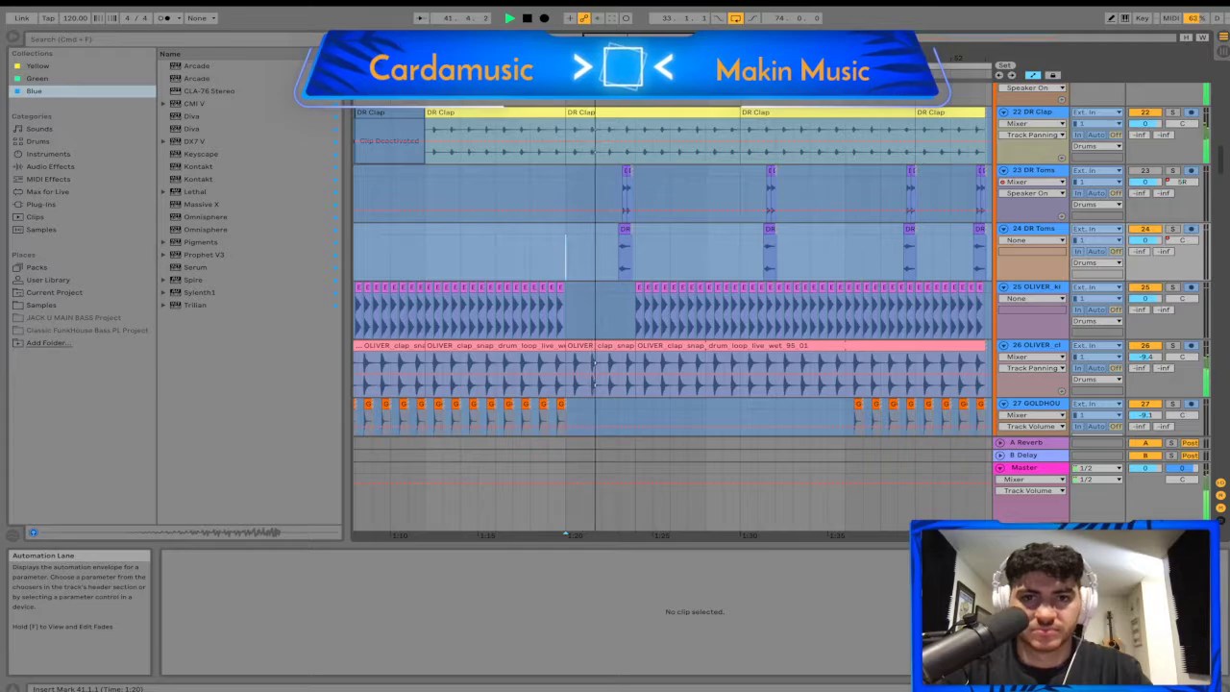
pyautogui.click(1172, 228)
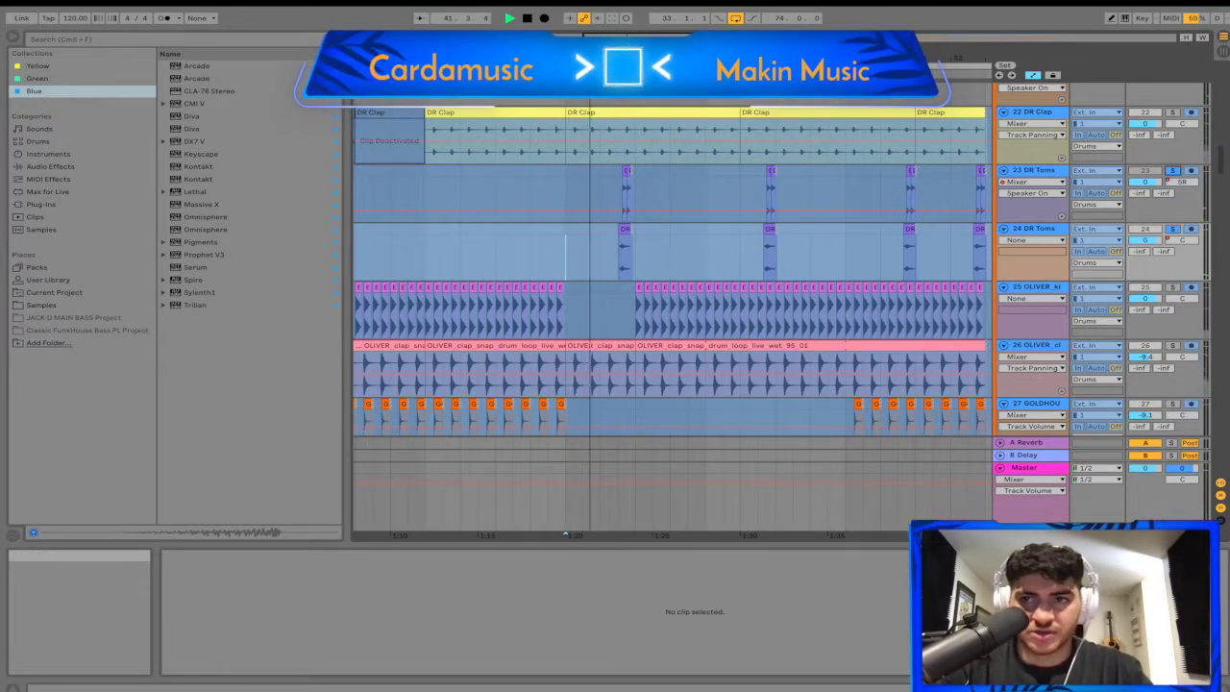
# - Turn off the toms solos and play the mix from 41.1.1 while examining the drum fill clips on tracks 30 to 34
pyautogui.scroll(4, 673, 288)
pyautogui.scroll(-12, 412, 116)
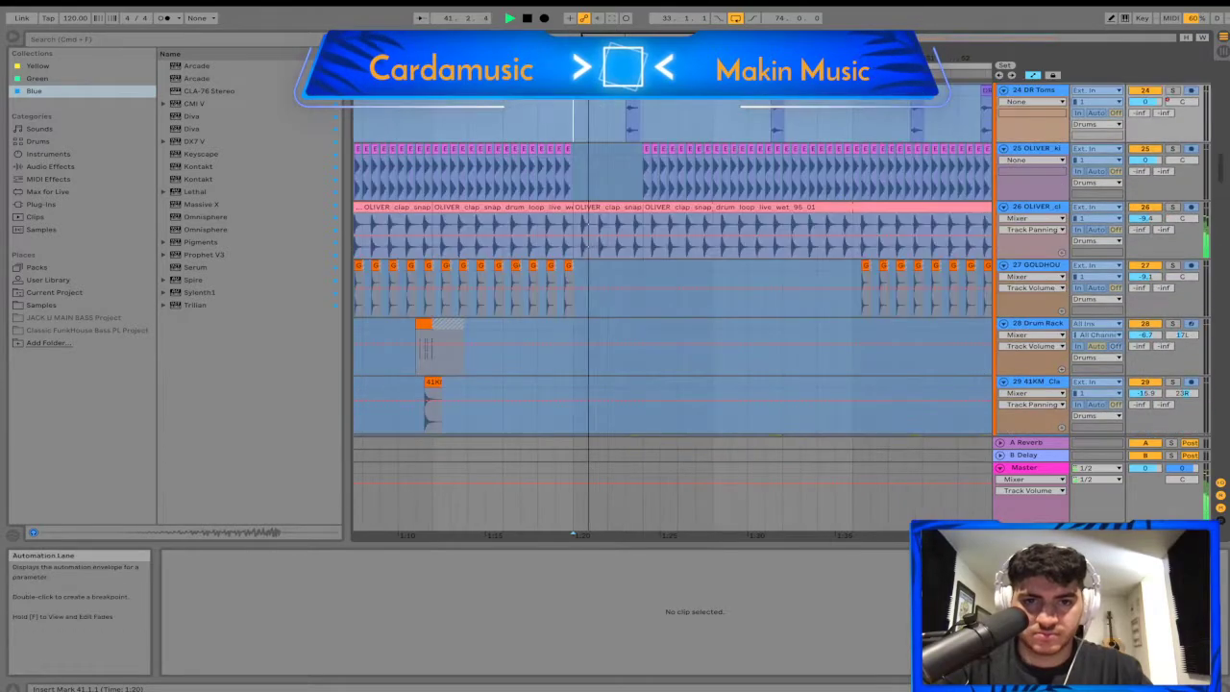
pyautogui.scroll(-1, 700, 246)
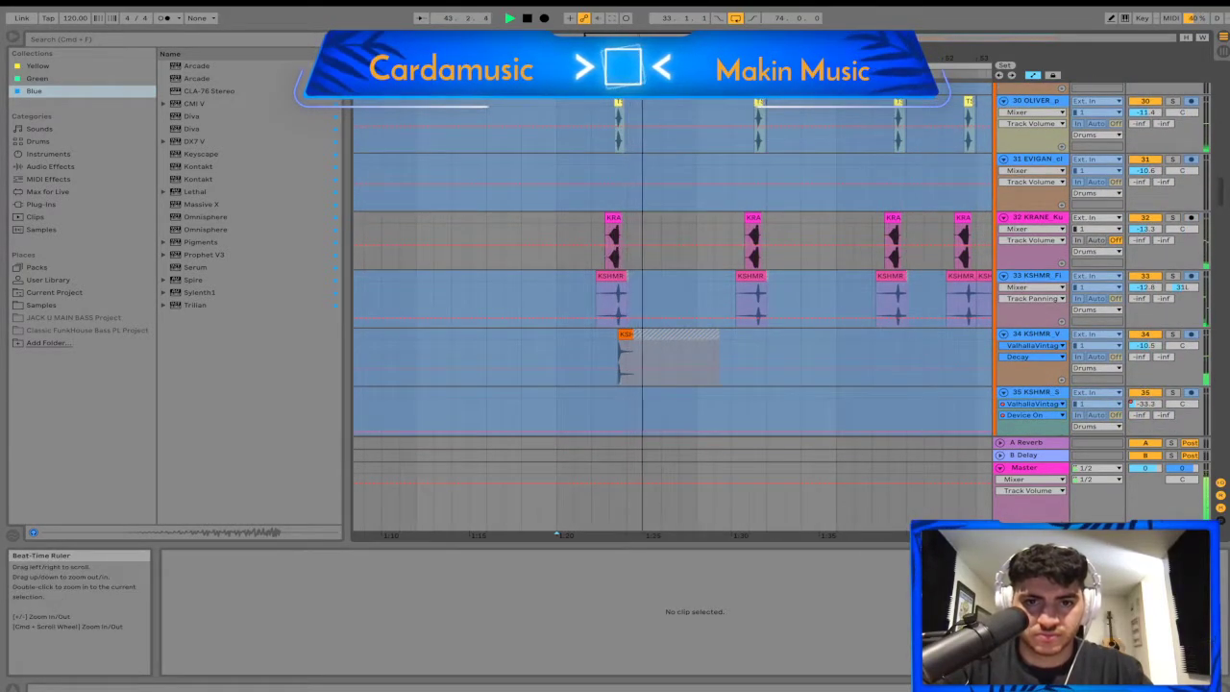
# - Play the mix from 42.4.1 and again from 42.3.2, examining the KSHMR vocal shout clip on track 34
pyautogui.moveTo(620, 58)
pyautogui.mouseDown()
pyautogui.moveTo(620, 73)
pyautogui.moveTo(620, 15)
pyautogui.moveTo(620, 61)
pyautogui.mouseUp()
pyautogui.press('space')
pyautogui.click(594, 363)
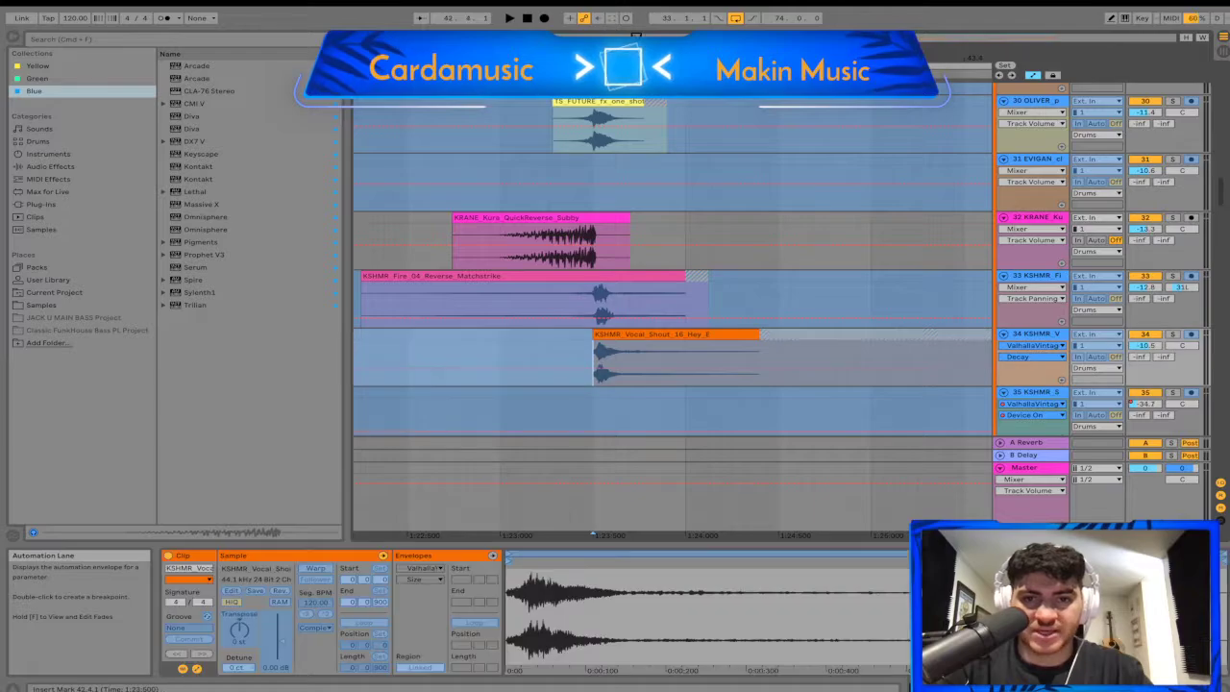
pyautogui.click(524, 360)
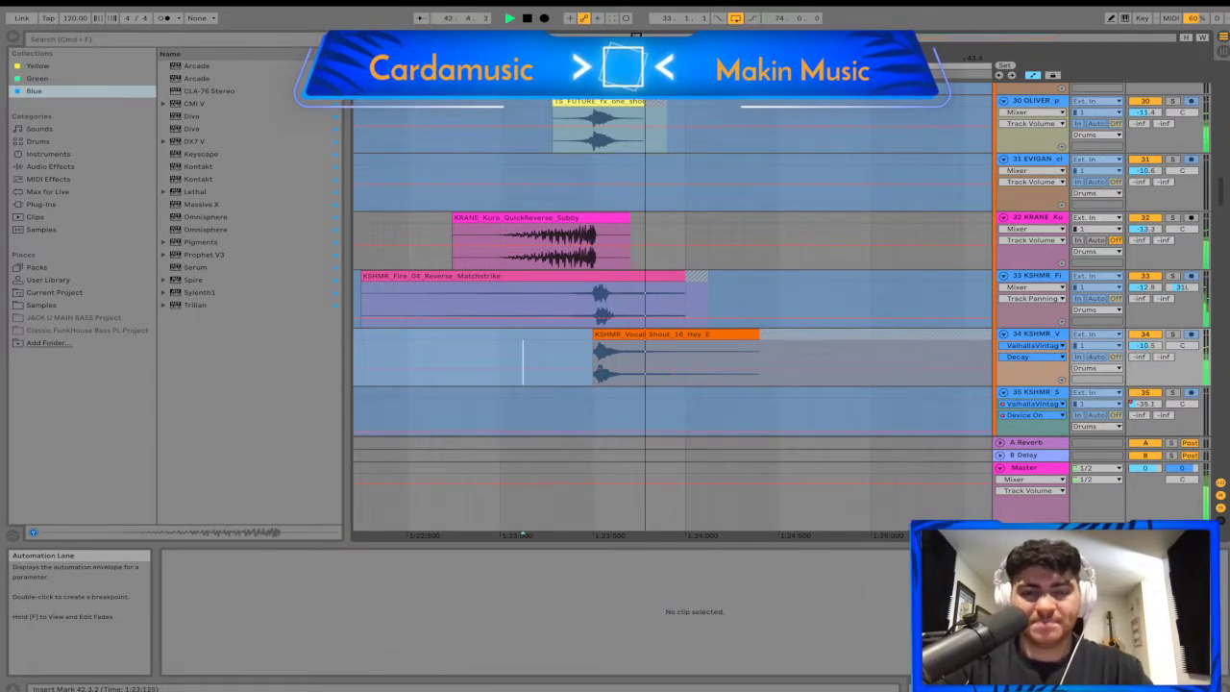
pyautogui.press('space')
pyautogui.moveTo(574, 60)
pyautogui.mouseDown()
pyautogui.moveTo(573, 35)
pyautogui.moveTo(661, 44)
pyautogui.mouseUp()
pyautogui.press('space')
pyautogui.press('space')
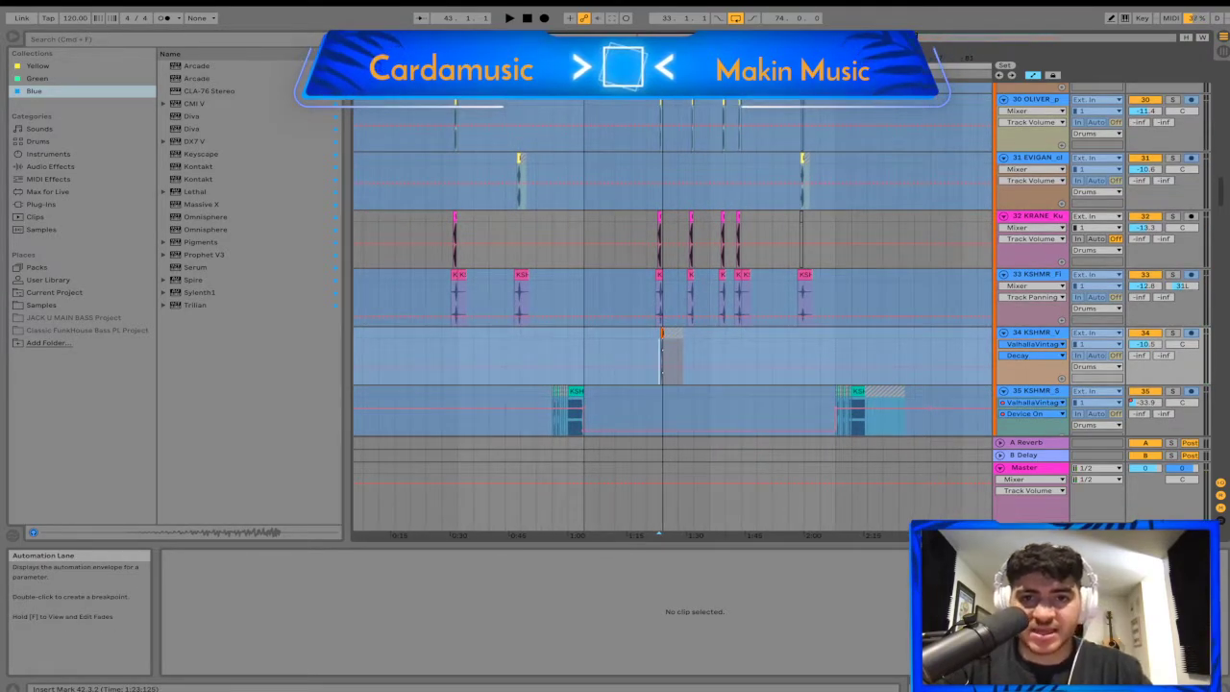
# - Replay the transition from just before the KRANE reverse clip on track 32
pyautogui.moveTo(461, 59)
pyautogui.mouseDown()
pyautogui.moveTo(461, 103)
pyautogui.moveTo(460, 67)
pyautogui.mouseUp()
pyautogui.moveTo(774, 60); pyautogui.dragTo(775, 142)
pyautogui.click(544, 216)
pyautogui.press('space')
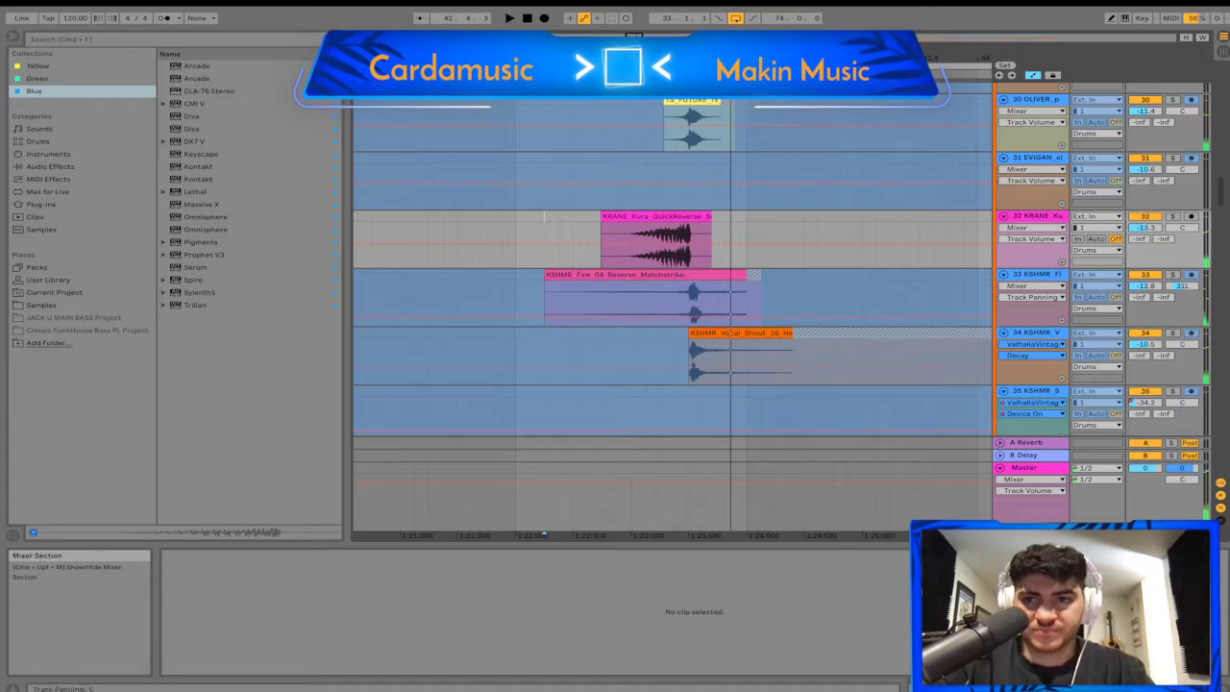
# - Play the transition from 42.1.3, comparing the percussion loops with the soloed BASS group and its Trilian clip
pyautogui.scroll(-15, 731, 332)
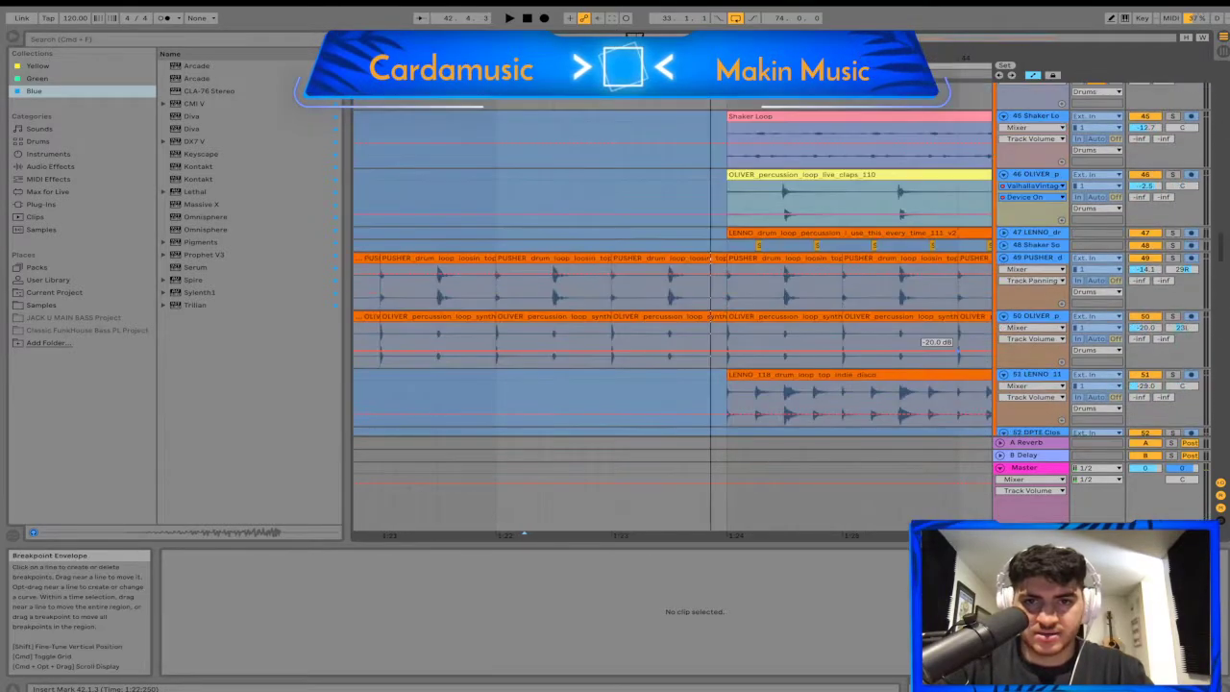
pyautogui.scroll(-18, 672, 317)
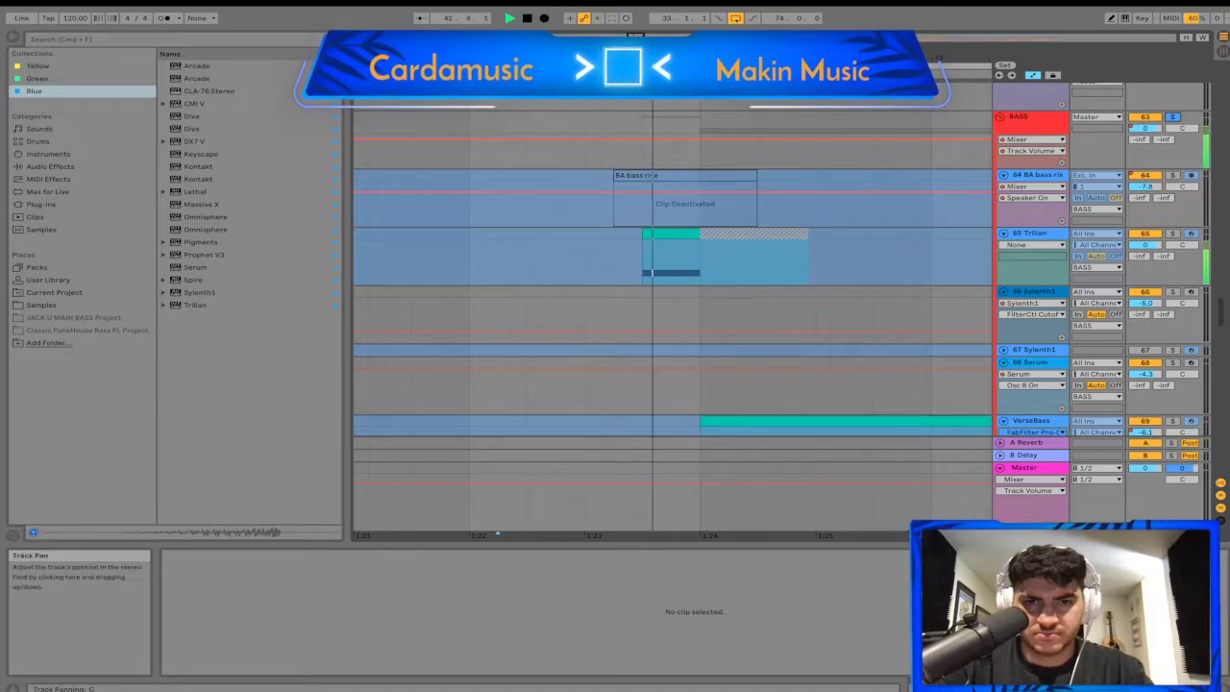
pyautogui.scroll(18, 585, 317)
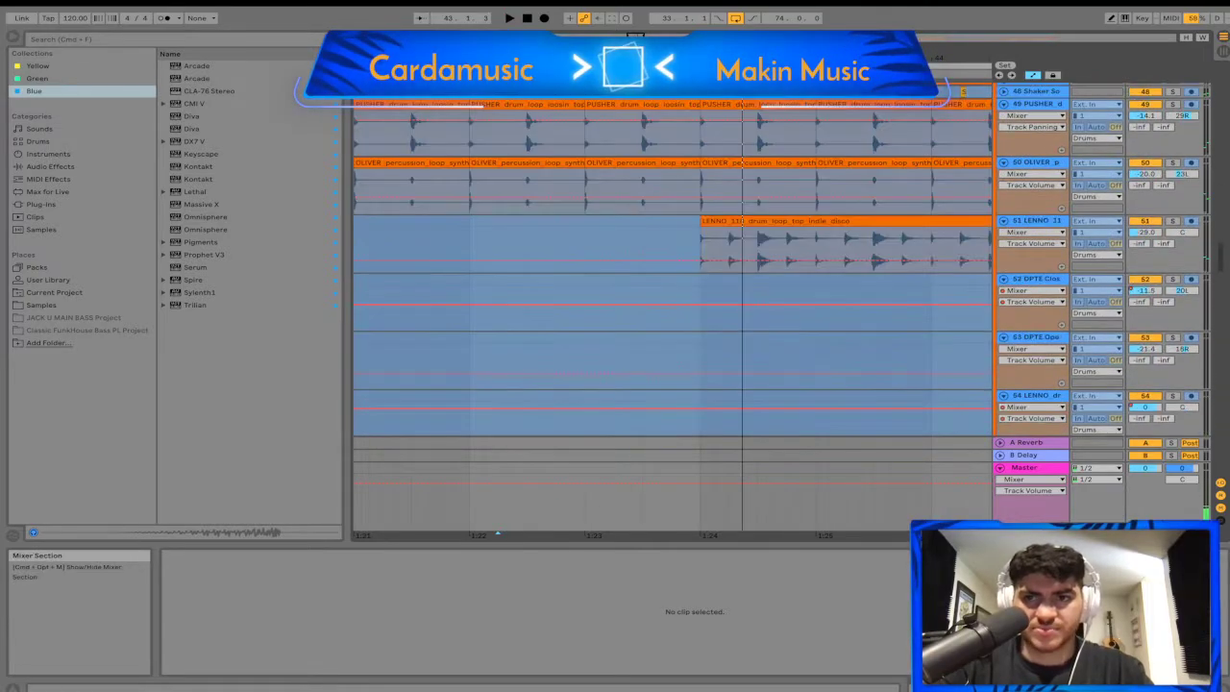
pyautogui.scroll(-18, 584, 346)
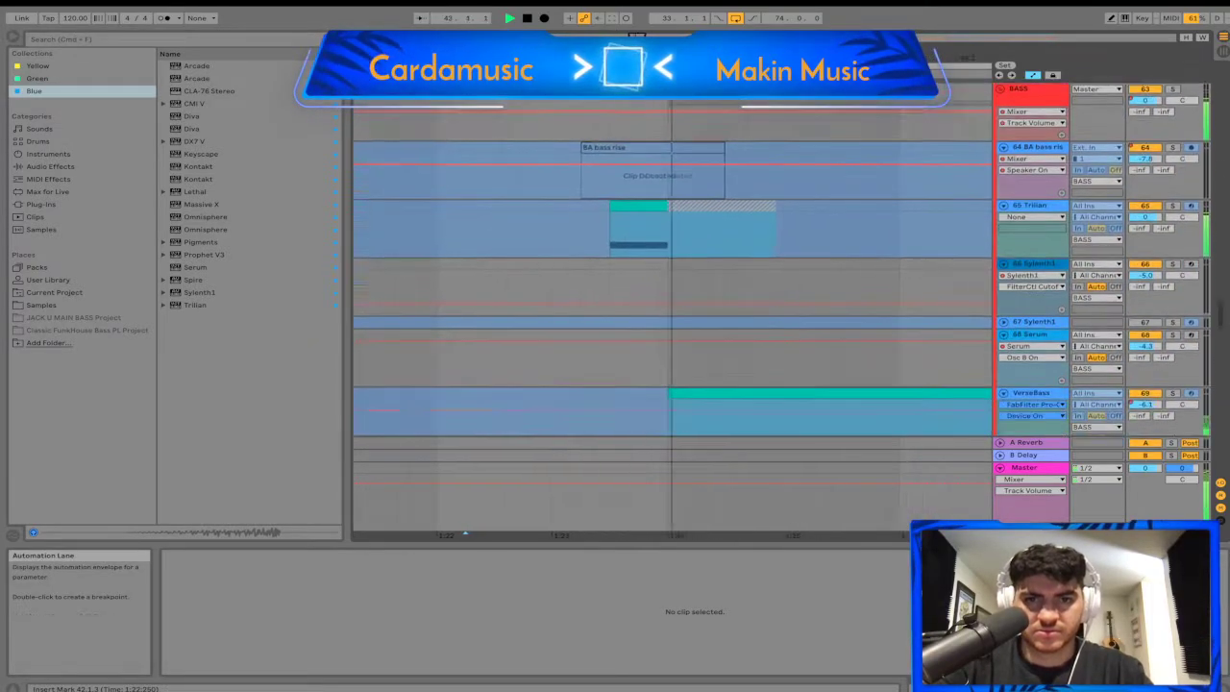
# - Continue playback through bar 50 while examining the VerseBass and DropBass clips alongside the pad and Atmo tracks
pyautogui.scroll(-10, 673, 348)
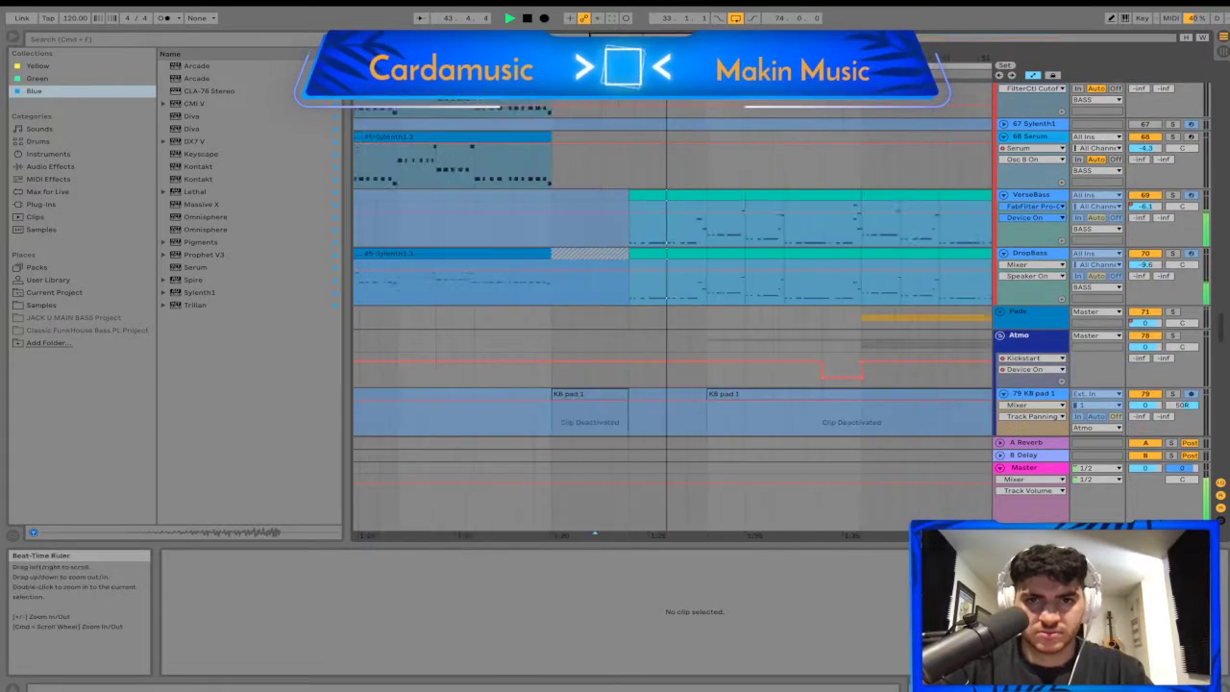
pyautogui.hscroll(1, 673, 347)
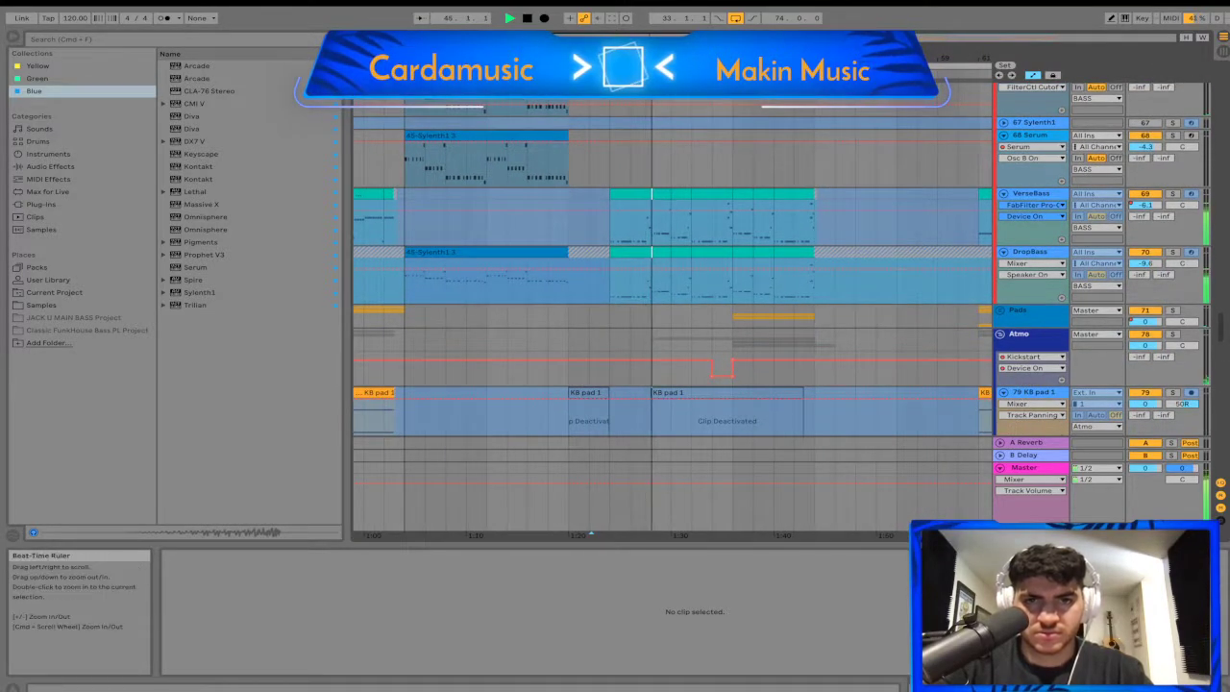
pyautogui.moveTo(659, 59); pyautogui.dragTo(660, 114)
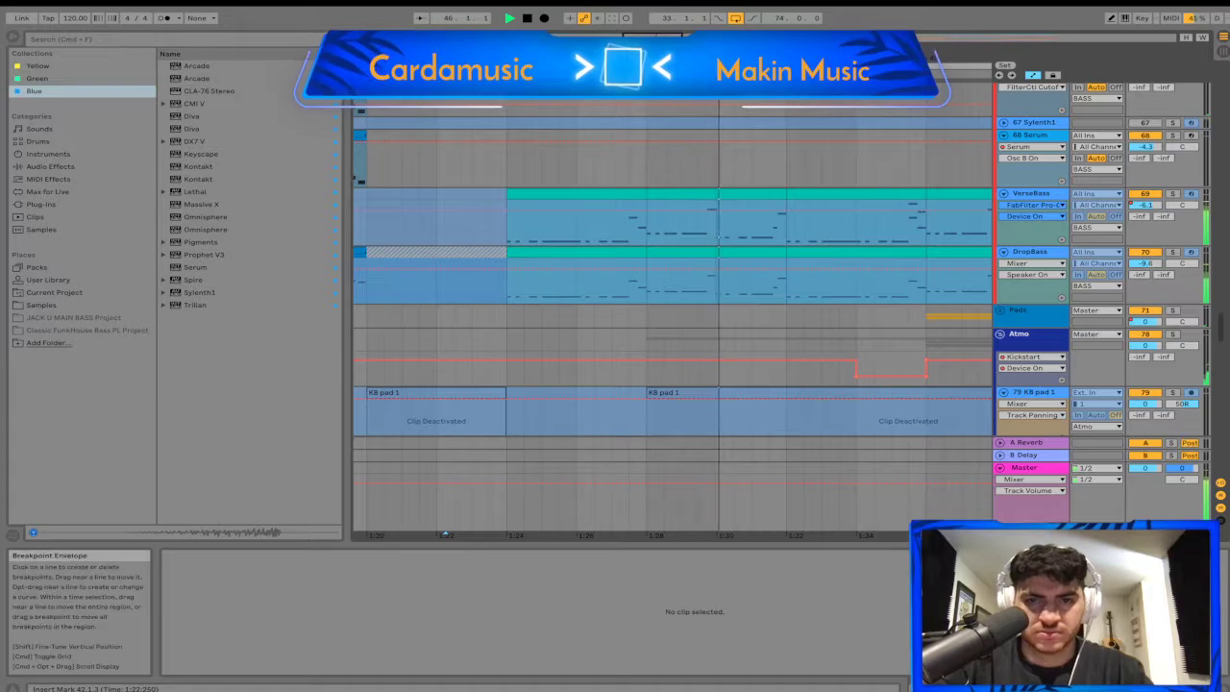
pyautogui.hscroll(4, 673, 317)
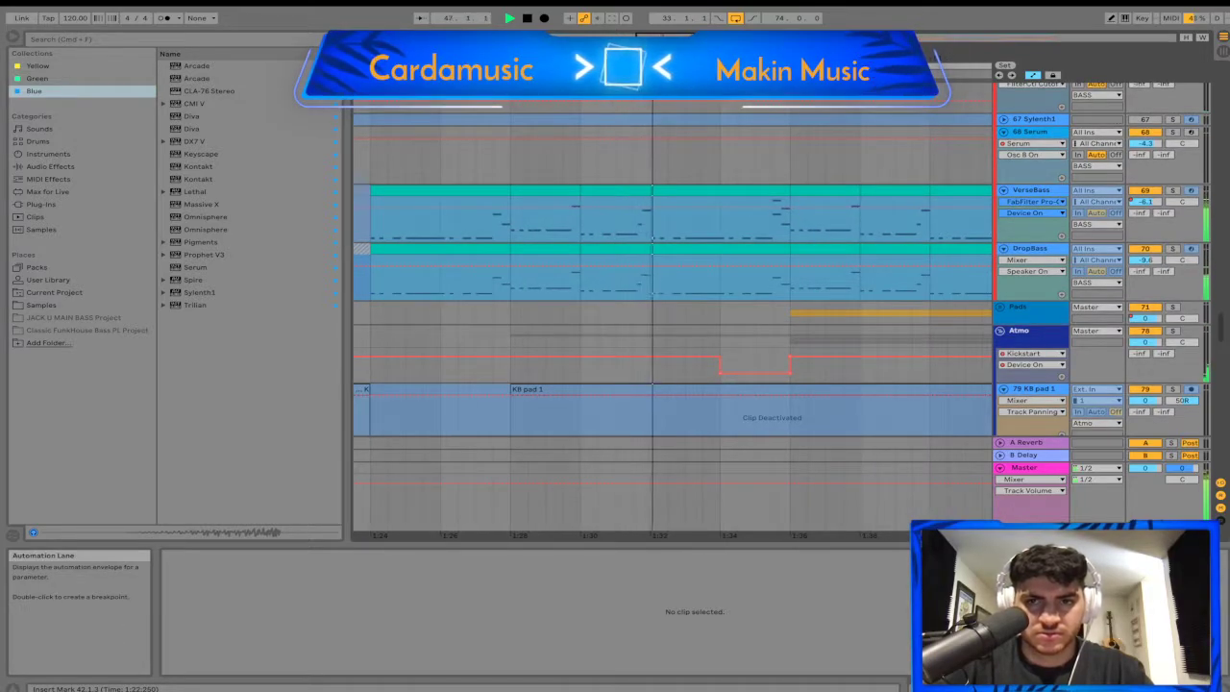
pyautogui.click(1031, 190)
pyautogui.scroll(1, 1031, 202)
pyautogui.scroll(-1, 1031, 206)
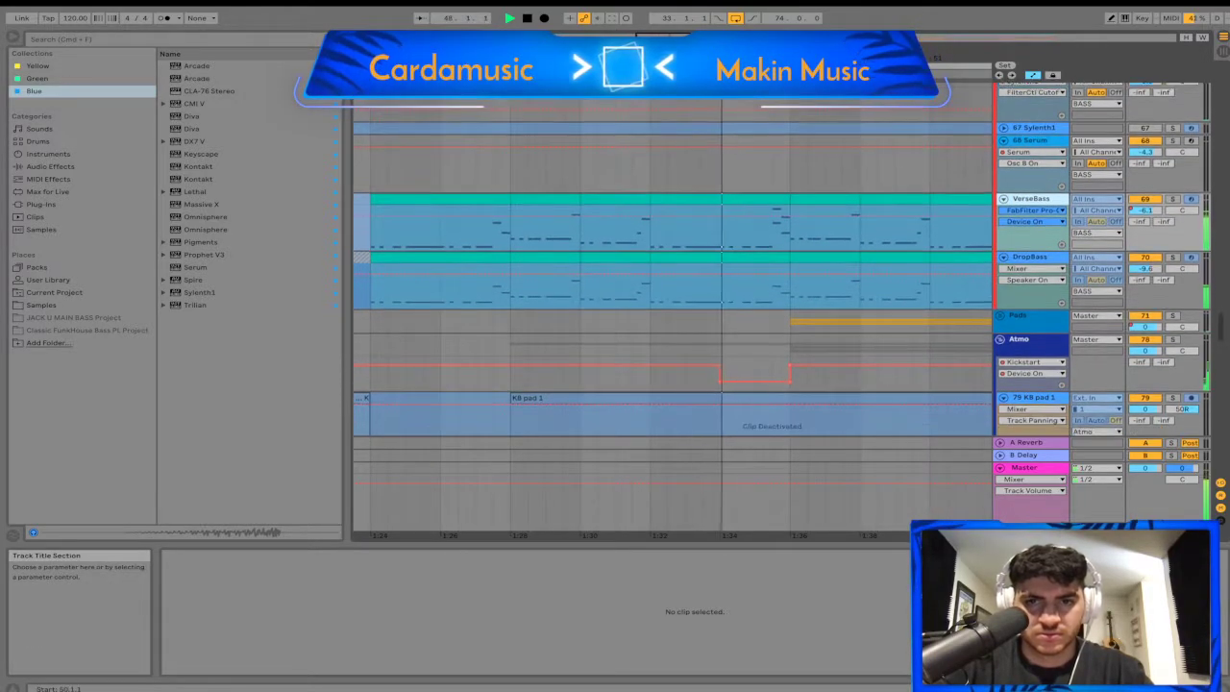
pyautogui.scroll(-1, 852, 255)
pyautogui.hscroll(1, 851, 256)
pyautogui.scroll(-5, 738, 269)
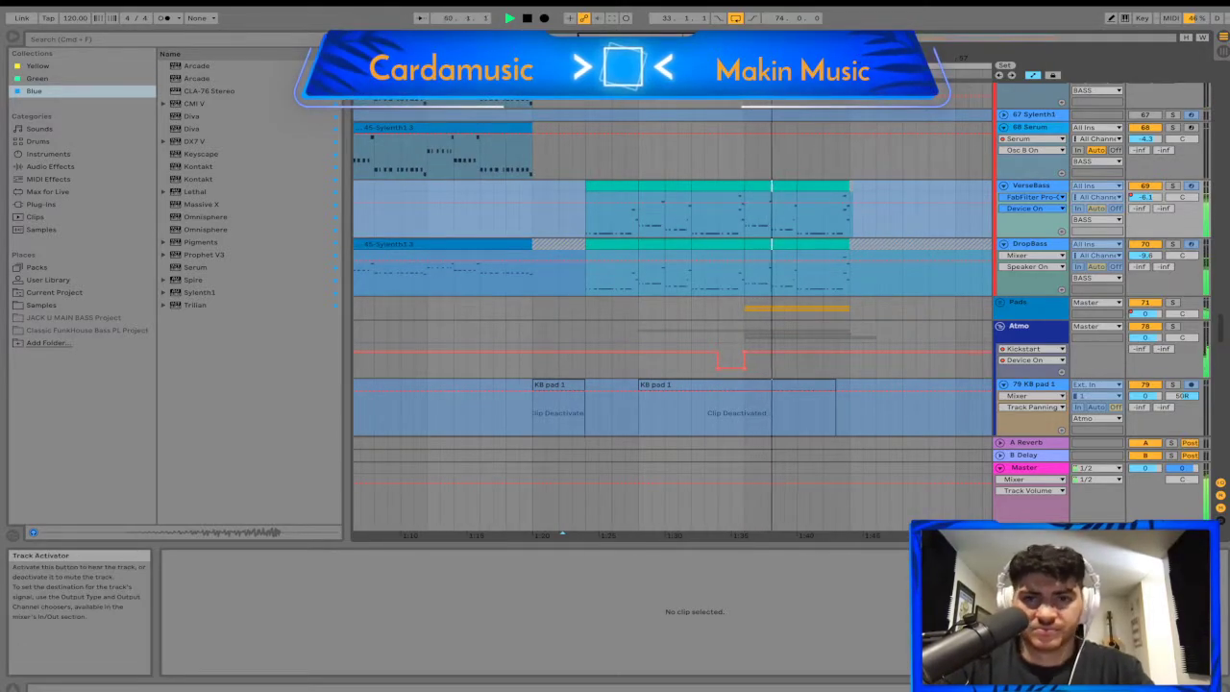
# - Solo the BASS group and play it from 43.1.1, where the VerseBass clips start
pyautogui.click(585, 215)
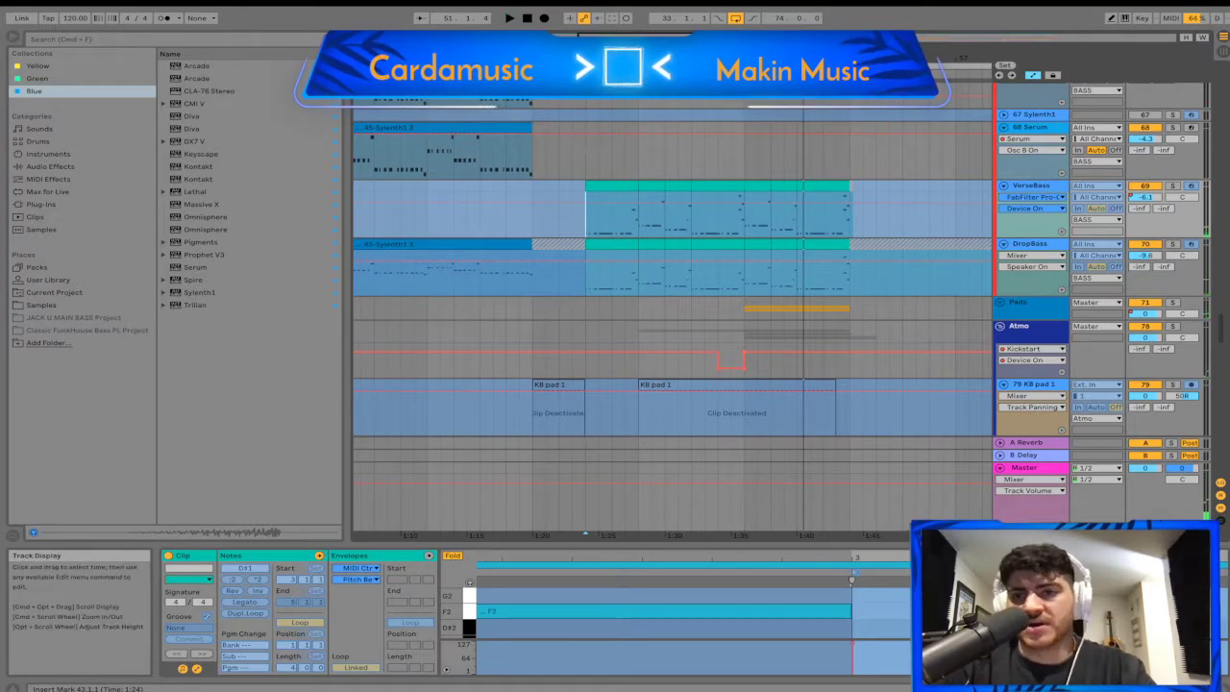
pyautogui.scroll(6, 672, 317)
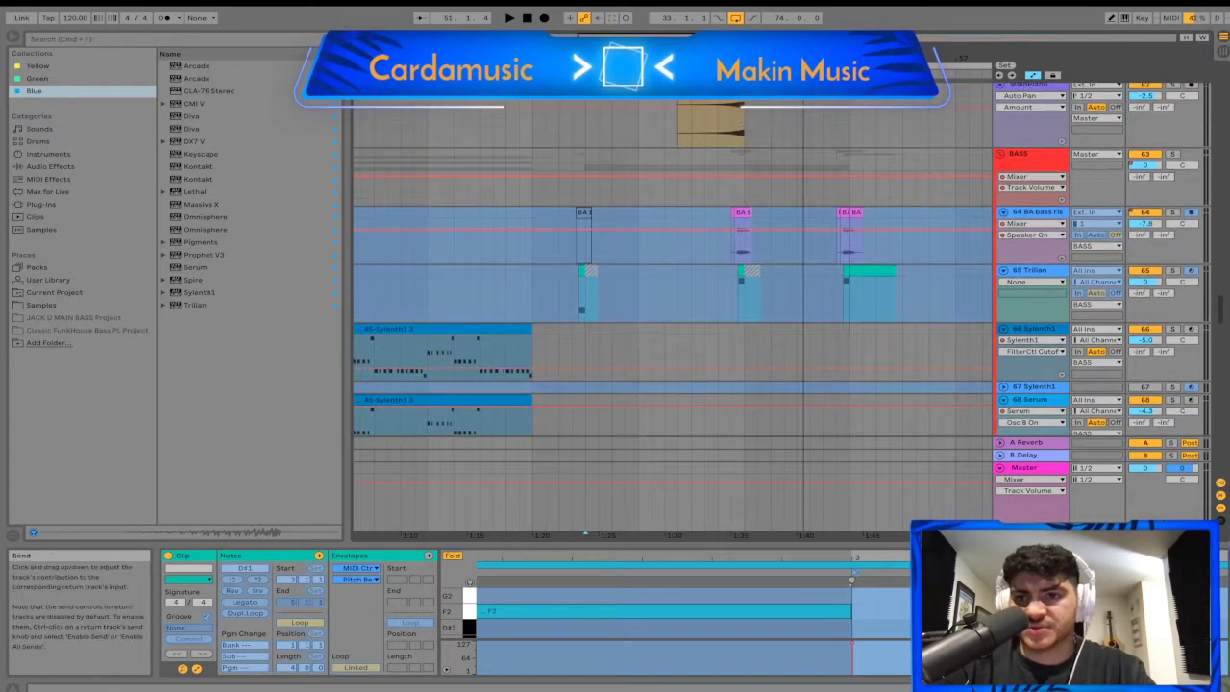
pyautogui.press('space')
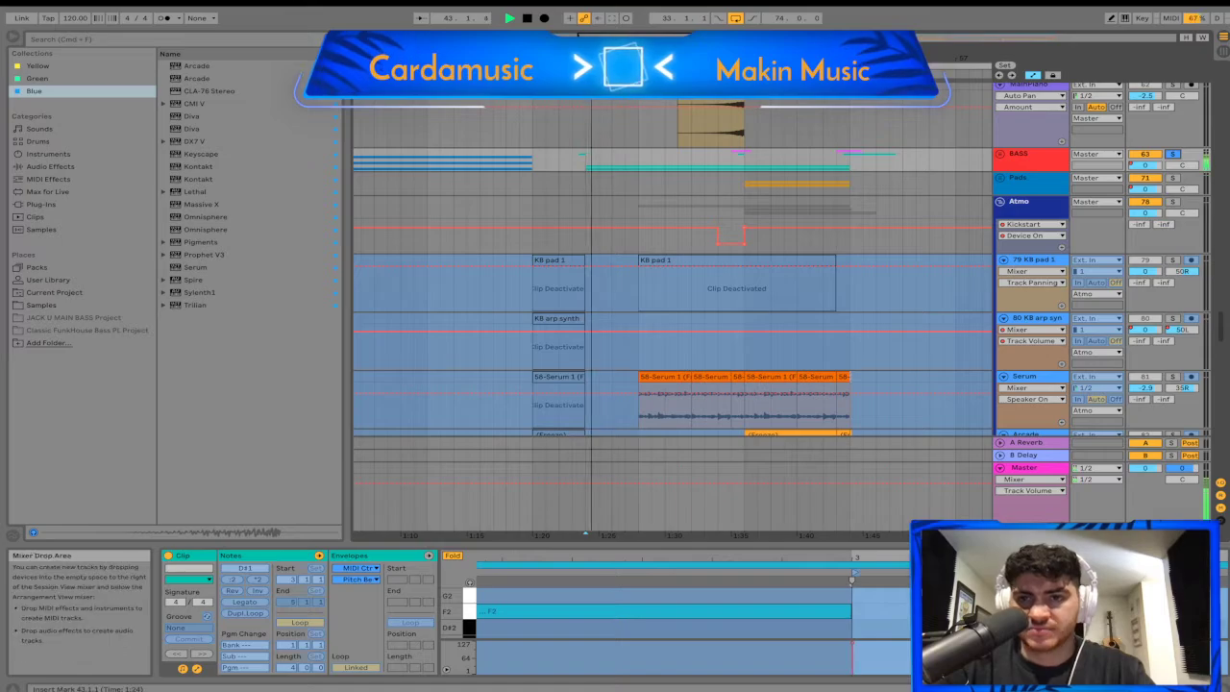
pyautogui.scroll(-5, 673, 317)
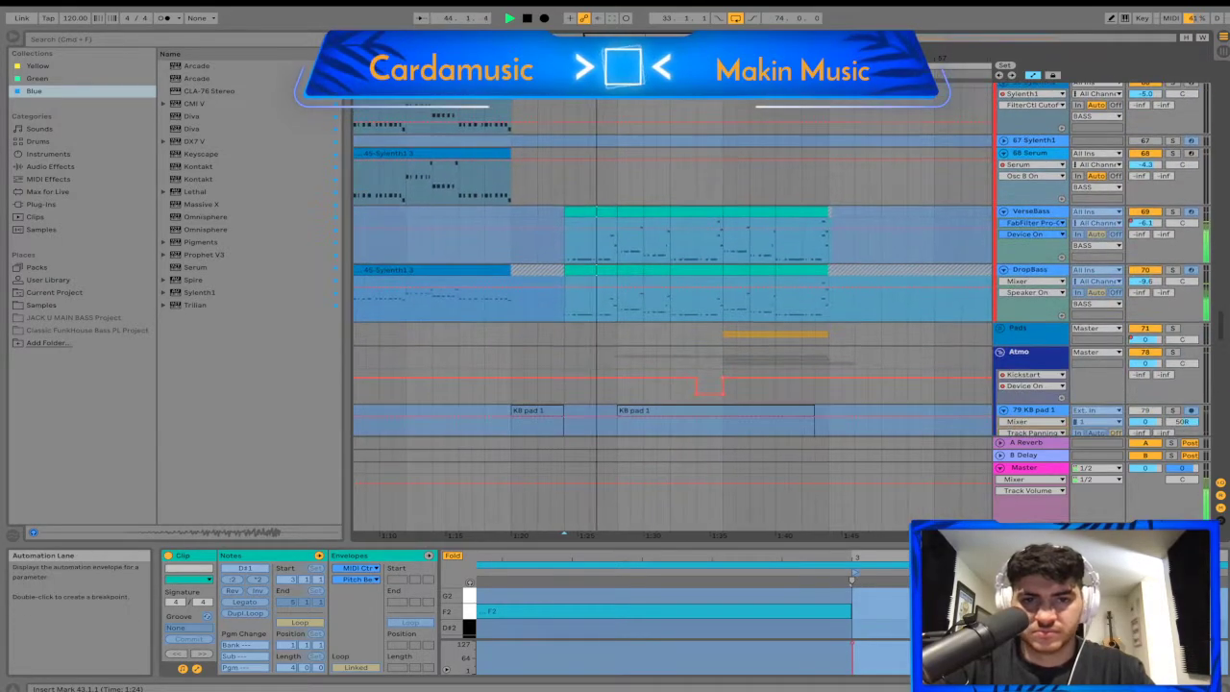
pyautogui.scroll(-1, 673, 317)
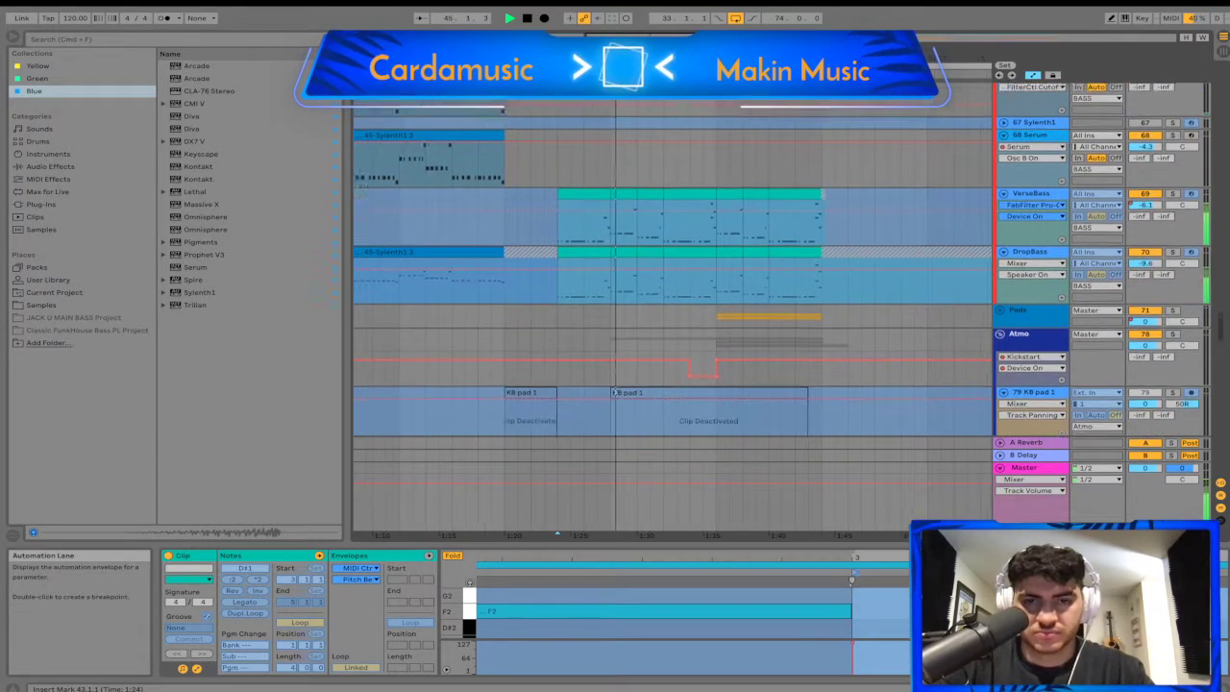
# - Select the VerseBass track and follow its notes and the DropBass notes during soloed playback up to bar 50
pyautogui.click(1031, 188)
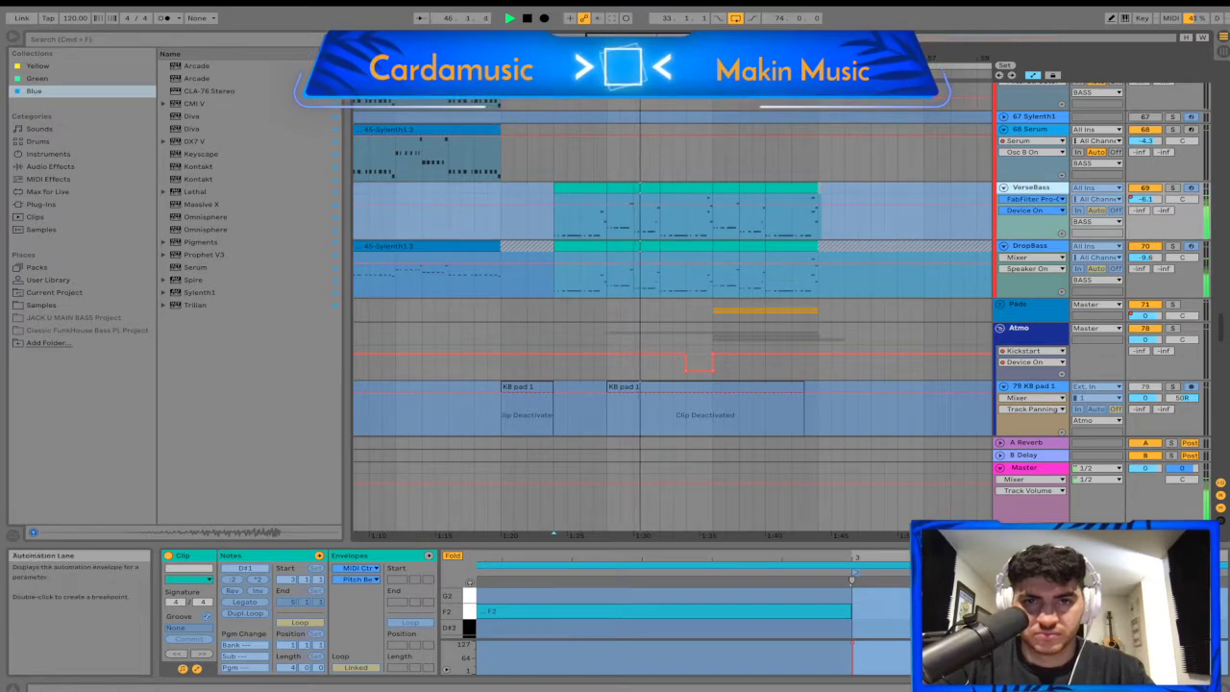
pyautogui.moveTo(610, 58)
pyautogui.mouseDown()
pyautogui.moveTo(605, 159)
pyautogui.moveTo(588, 178)
pyautogui.moveTo(611, 73)
pyautogui.moveTo(627, 65)
pyautogui.mouseUp()
pyautogui.hscroll(4, 846, 179)
pyautogui.scroll(3, 847, 180)
pyautogui.scroll(-1, 848, 180)
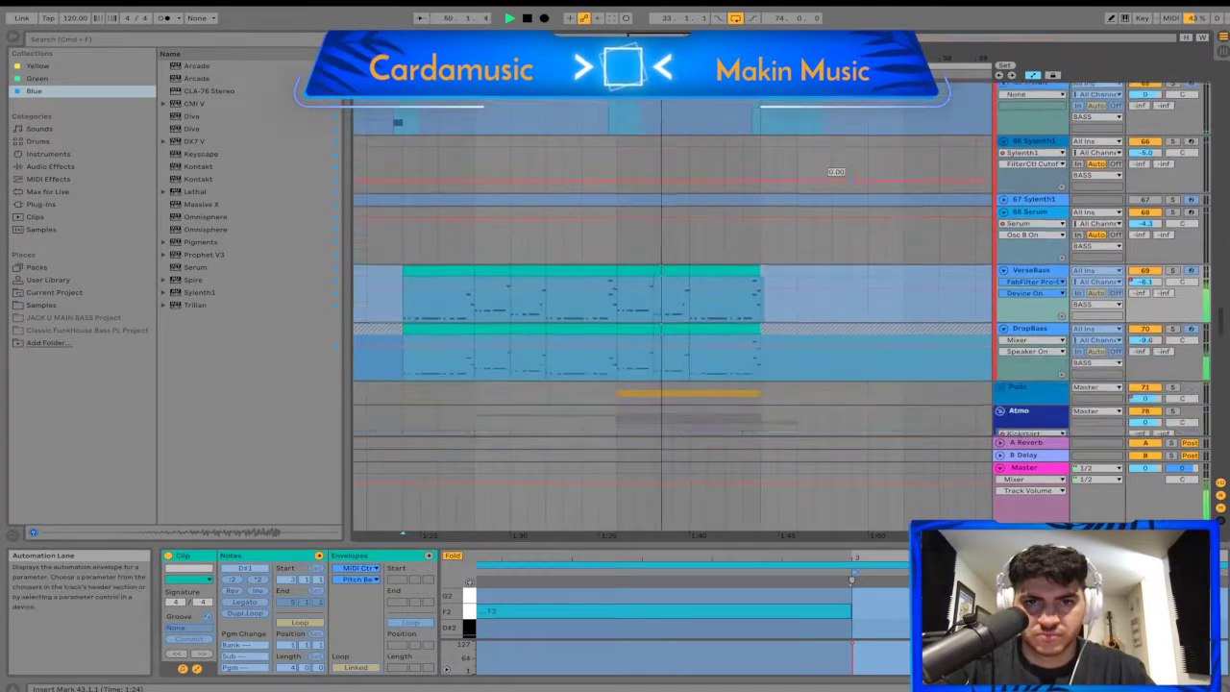
# - Play the section around bars 43 to 53 and examine its bass, drum, piano, Atmo and FX tracks
pyautogui.scroll(2, 848, 180)
pyautogui.scroll(-9, 848, 180)
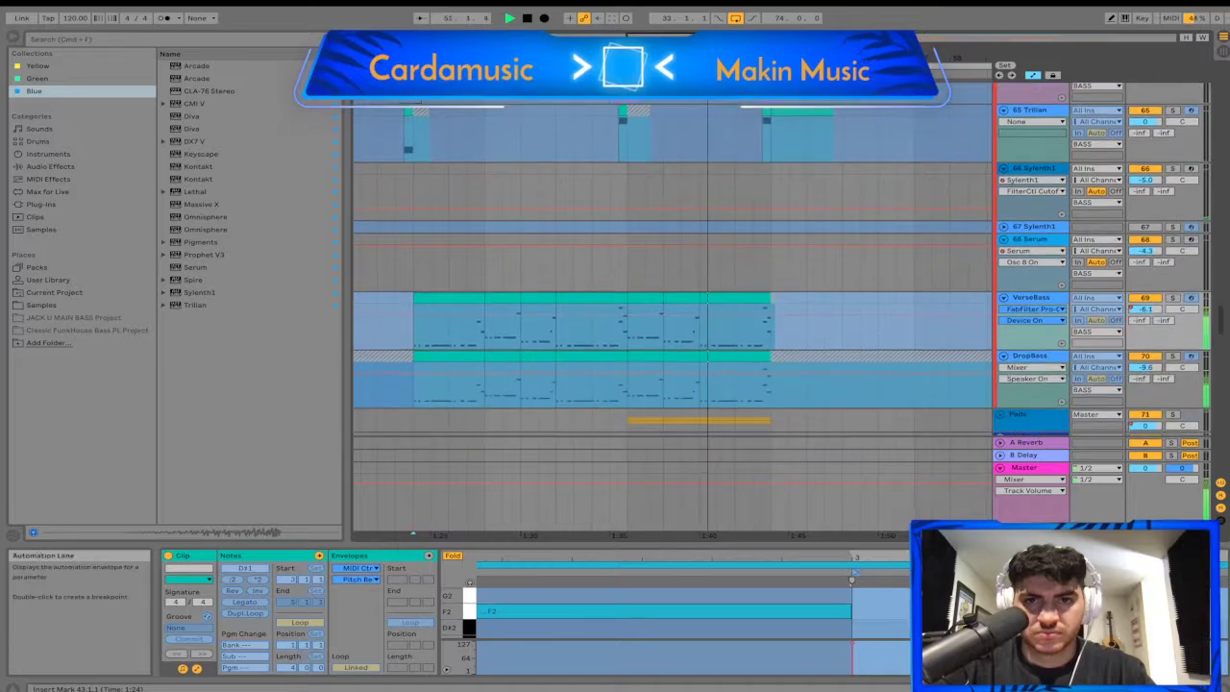
pyautogui.scroll(7, 847, 180)
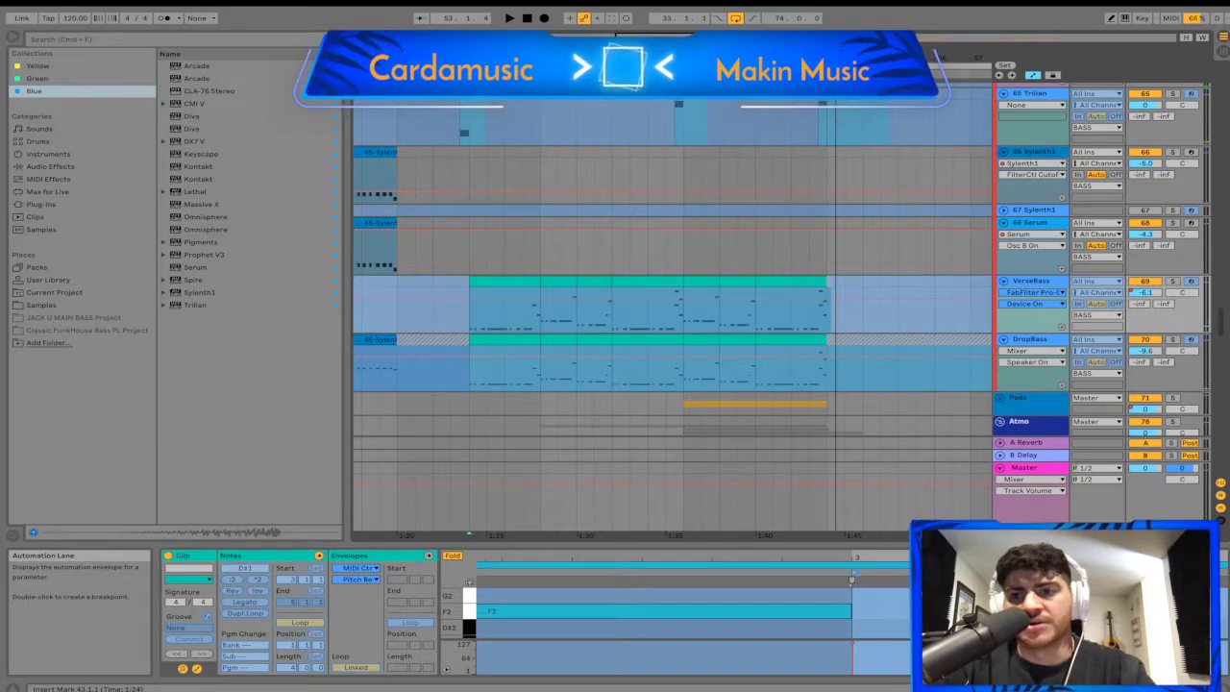
pyautogui.scroll(10, 401, 123)
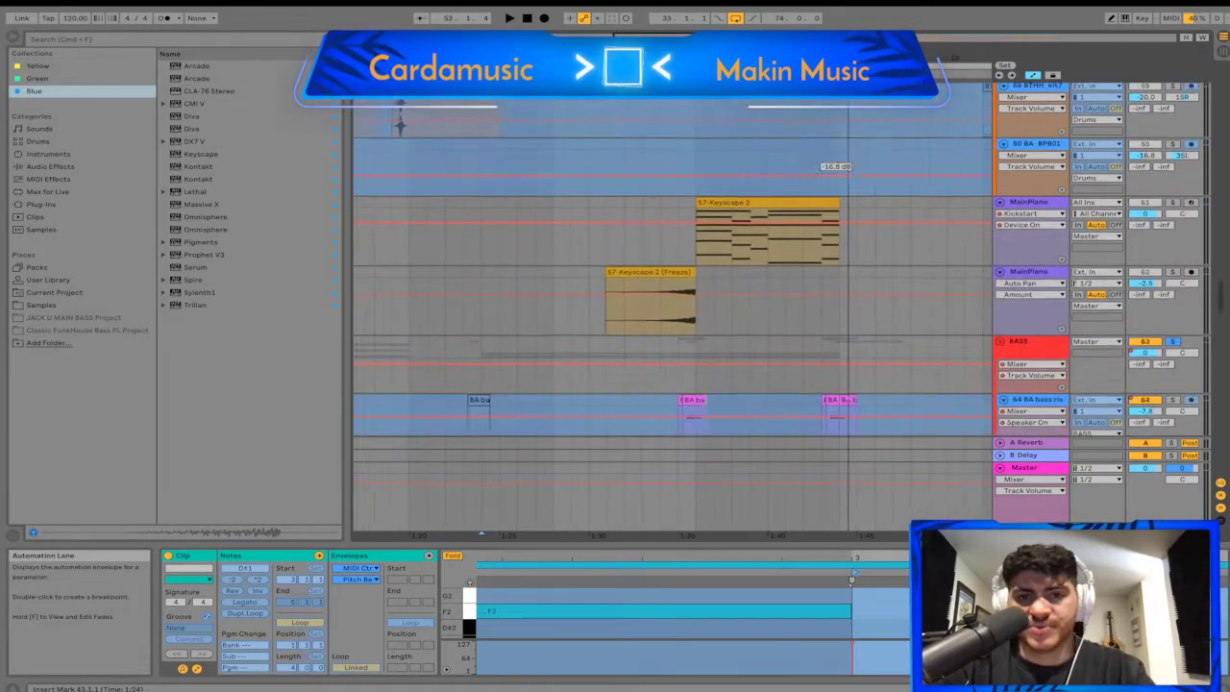
pyautogui.scroll(-15, 401, 123)
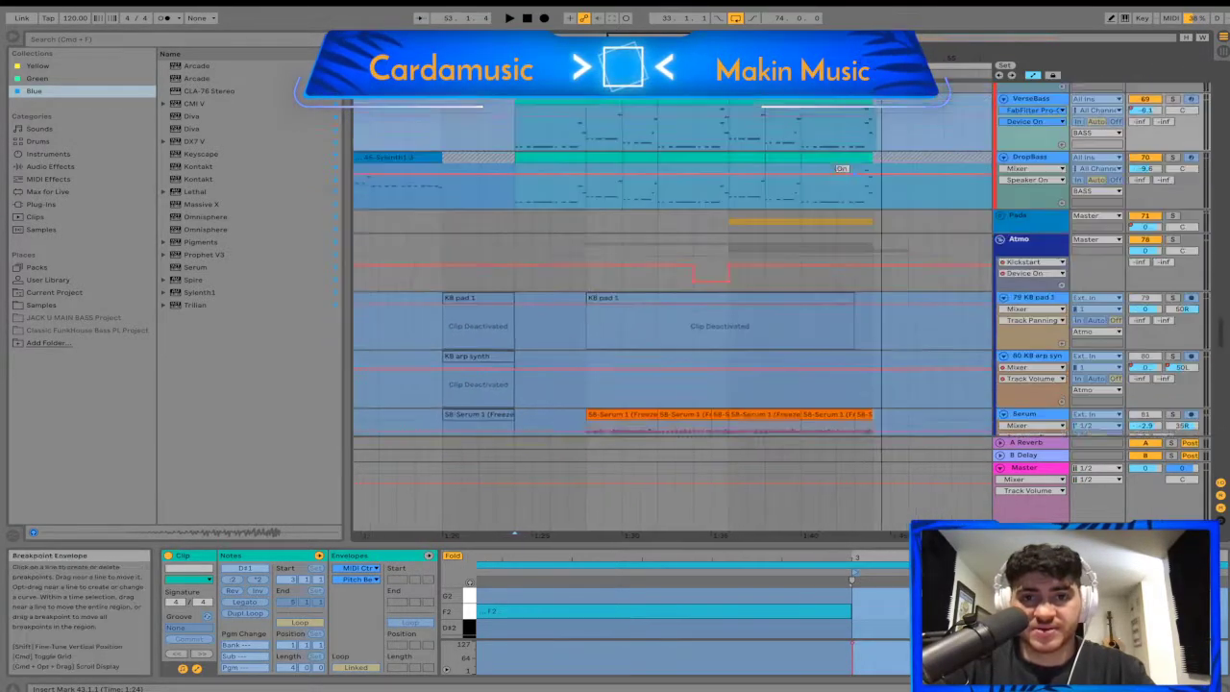
pyautogui.scroll(2, 673, 317)
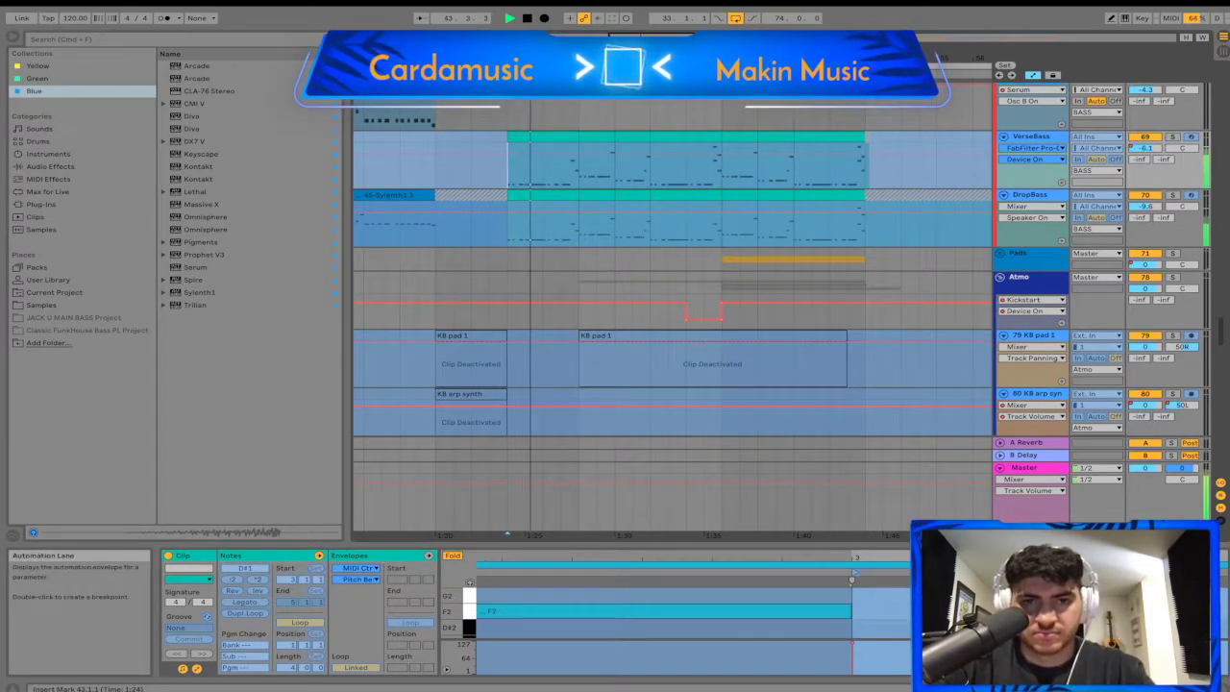
pyautogui.scroll(2, 673, 318)
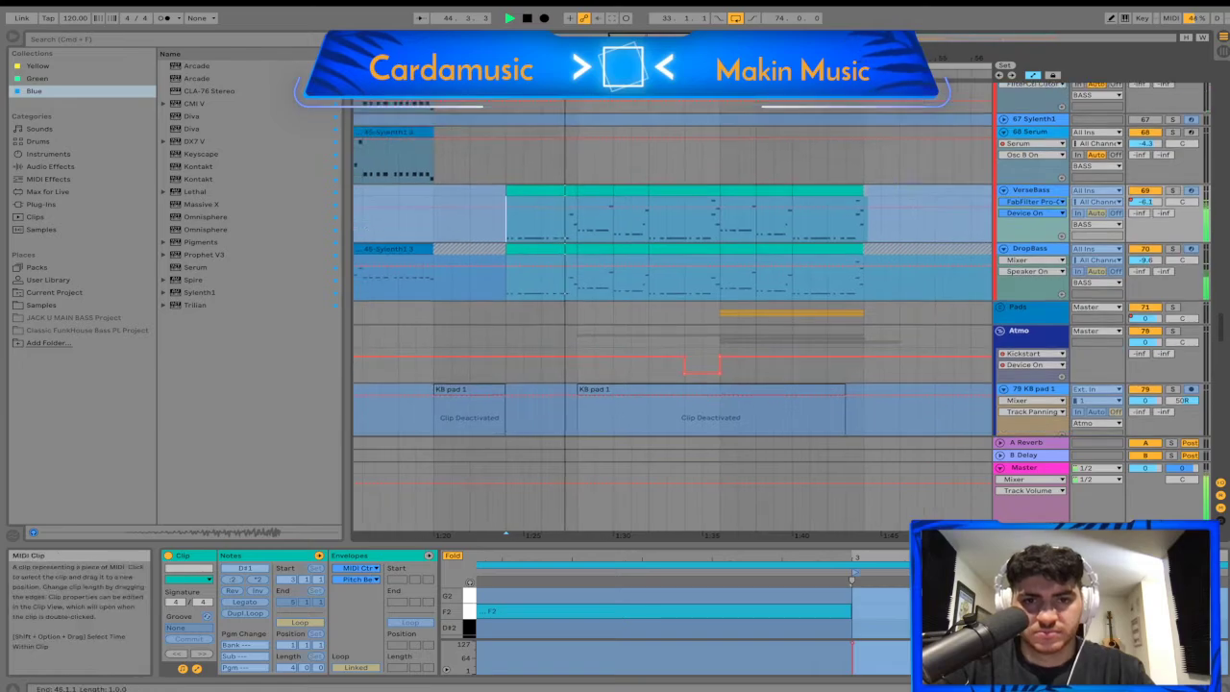
pyautogui.scroll(-5, 672, 317)
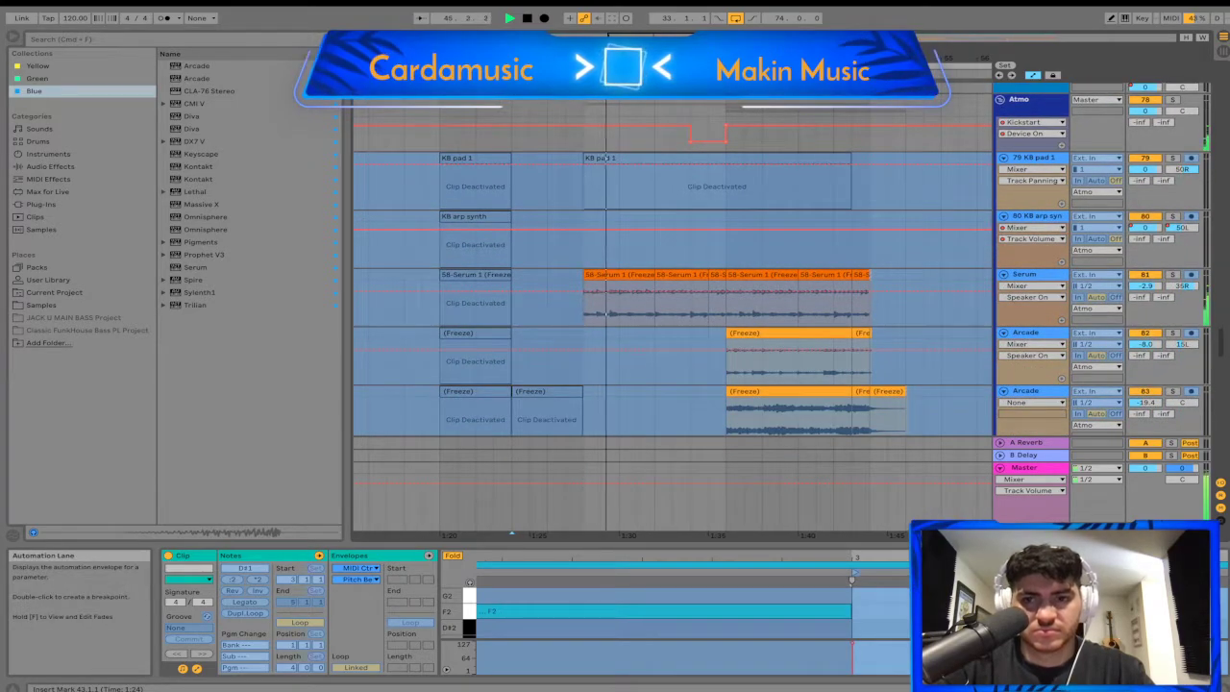
pyautogui.scroll(-20, 672, 318)
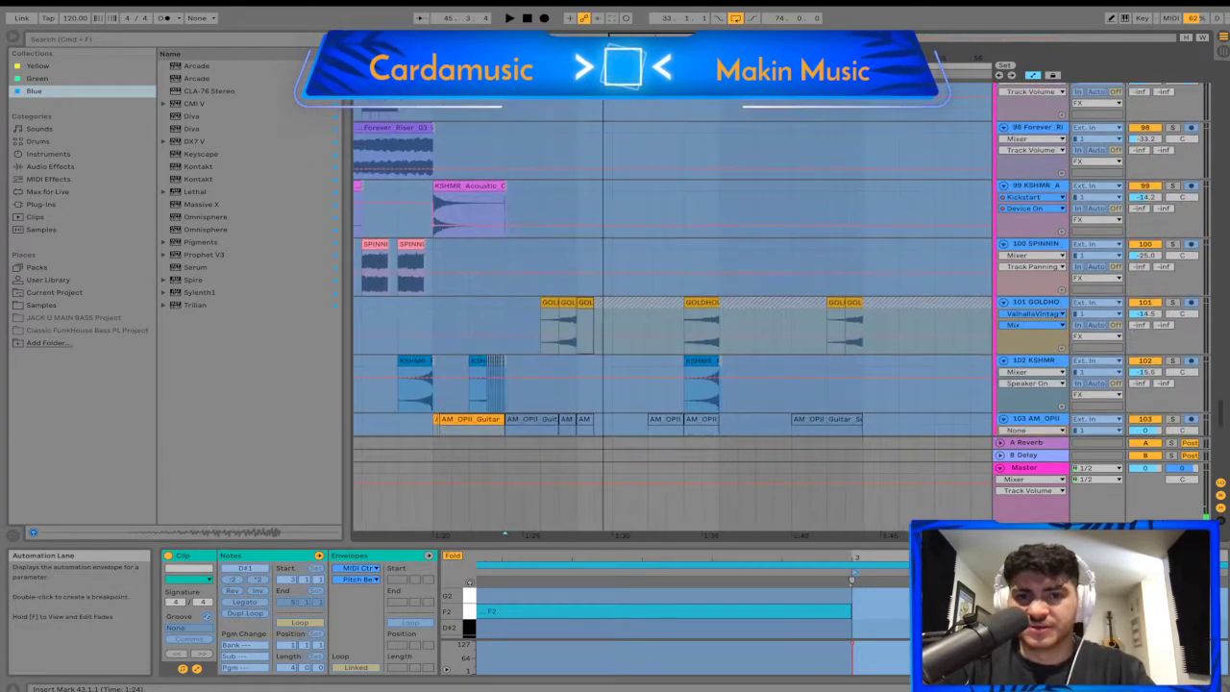
# - Solo the GOLDHOUSE vocal effect track in the FX group and play it from bar 44
pyautogui.click(1173, 354)
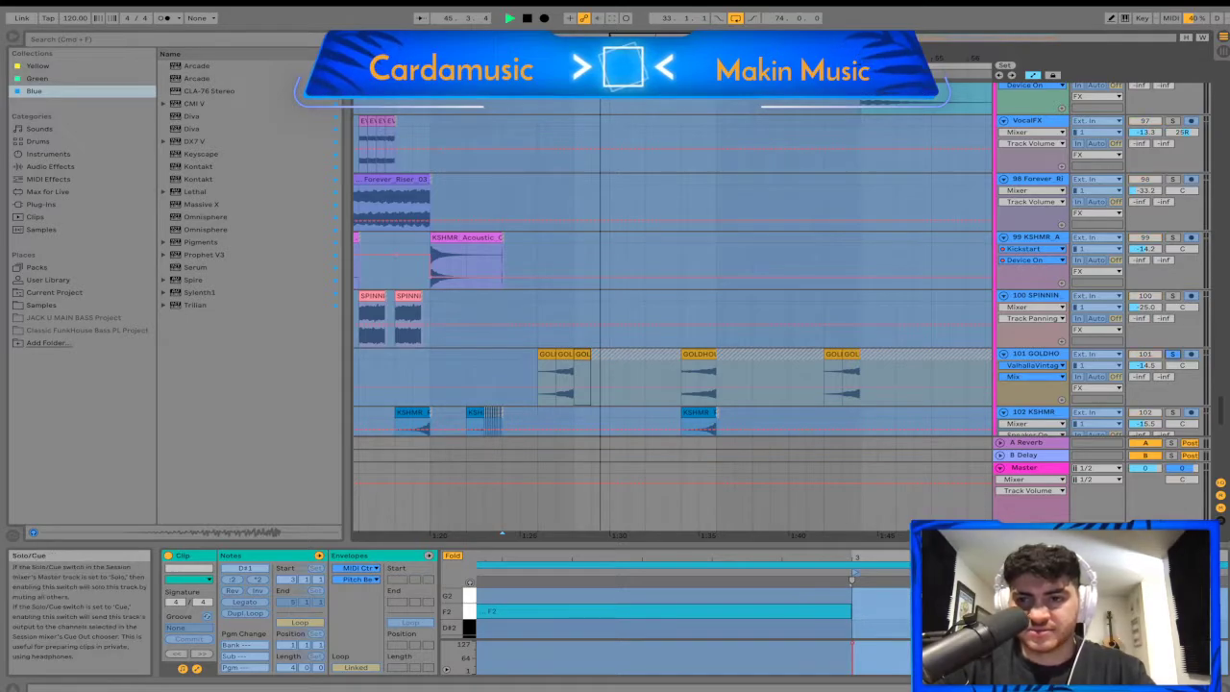
pyautogui.press('space')
pyautogui.click(539, 381)
pyautogui.scroll(-3, 673, 317)
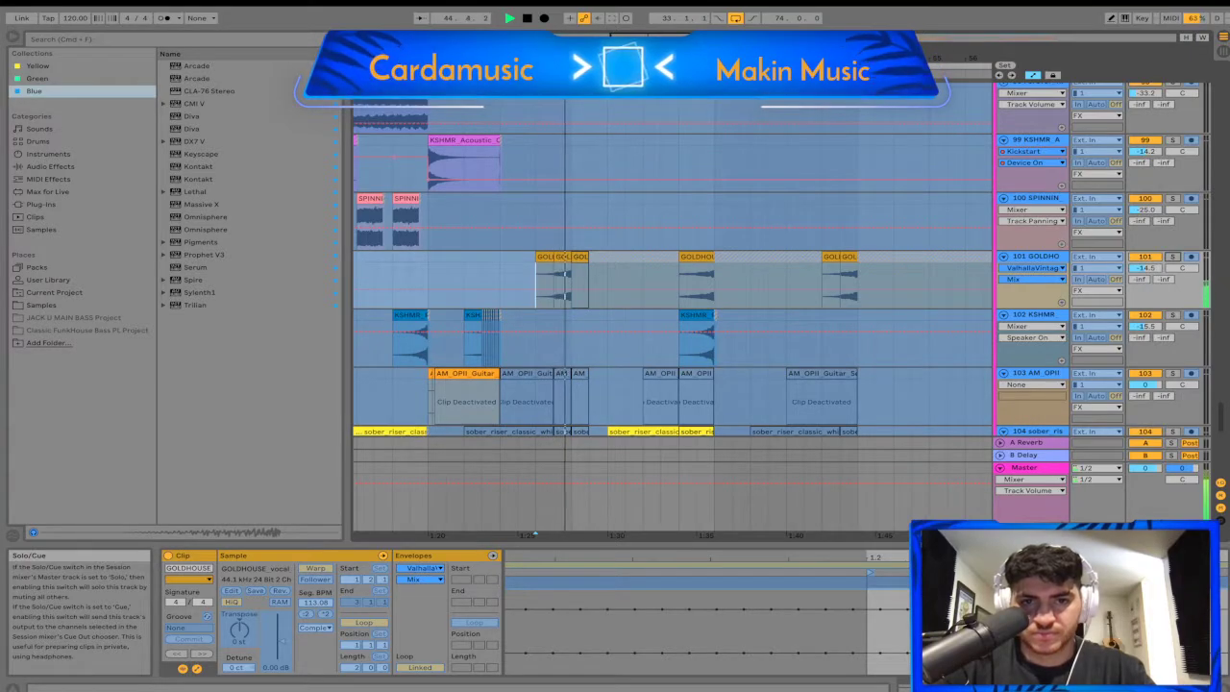
# - Solo the Serum track in the Atmo group, play it from bar 45, and return to the full mix
pyautogui.scroll(15, 580, 377)
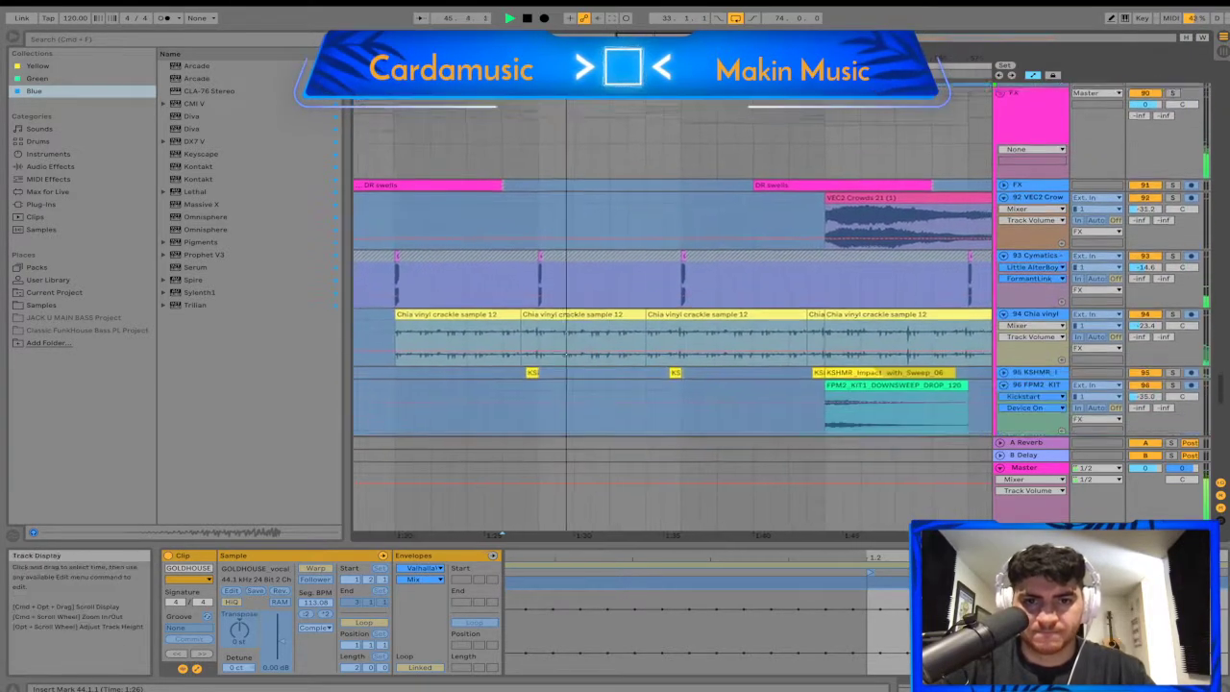
pyautogui.scroll(-4, 673, 317)
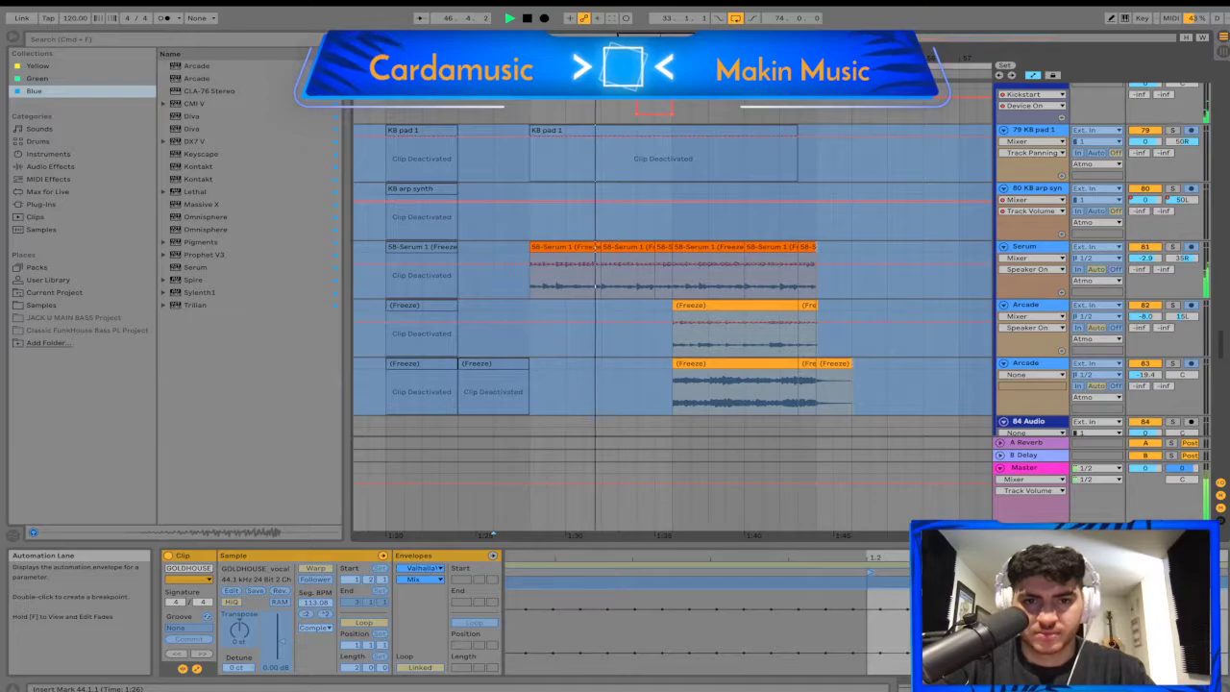
pyautogui.scroll(1, 672, 317)
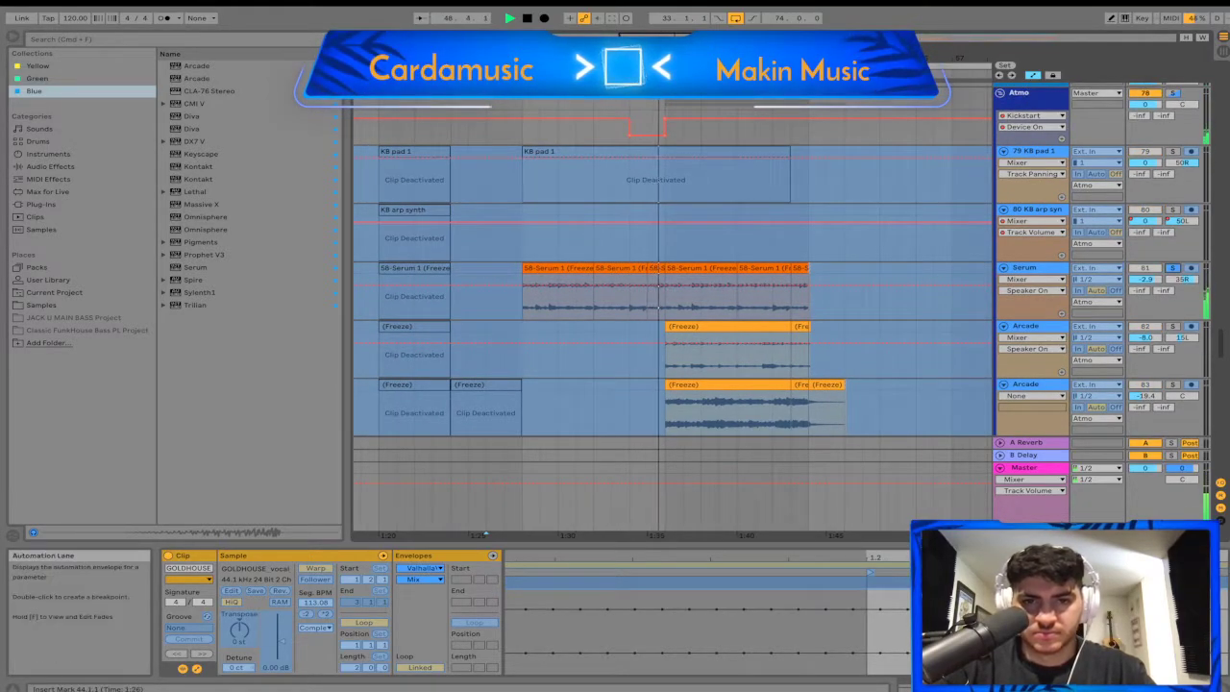
pyautogui.click(525, 297)
pyautogui.press('space')
pyautogui.press('space')
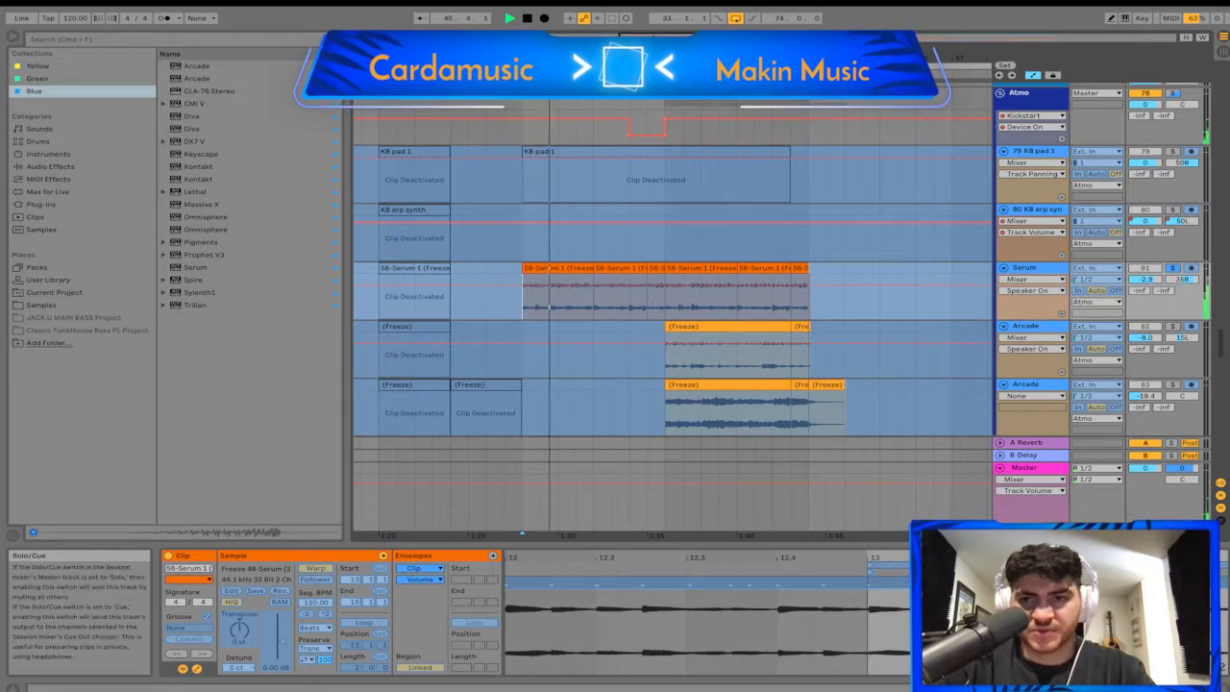
# - Audition the frozen Keyscape clip on the second MainPiano track with its solo switch
pyautogui.scroll(15, 672, 288)
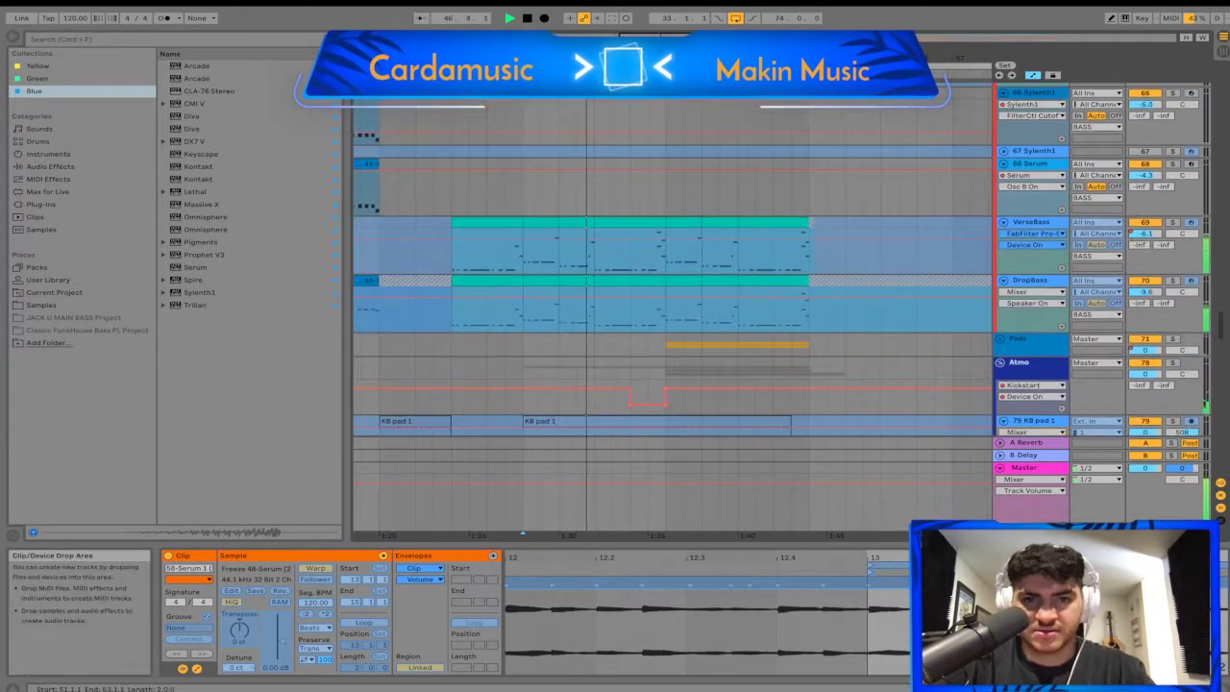
pyautogui.scroll(6, 673, 288)
pyautogui.scroll(-3, 672, 289)
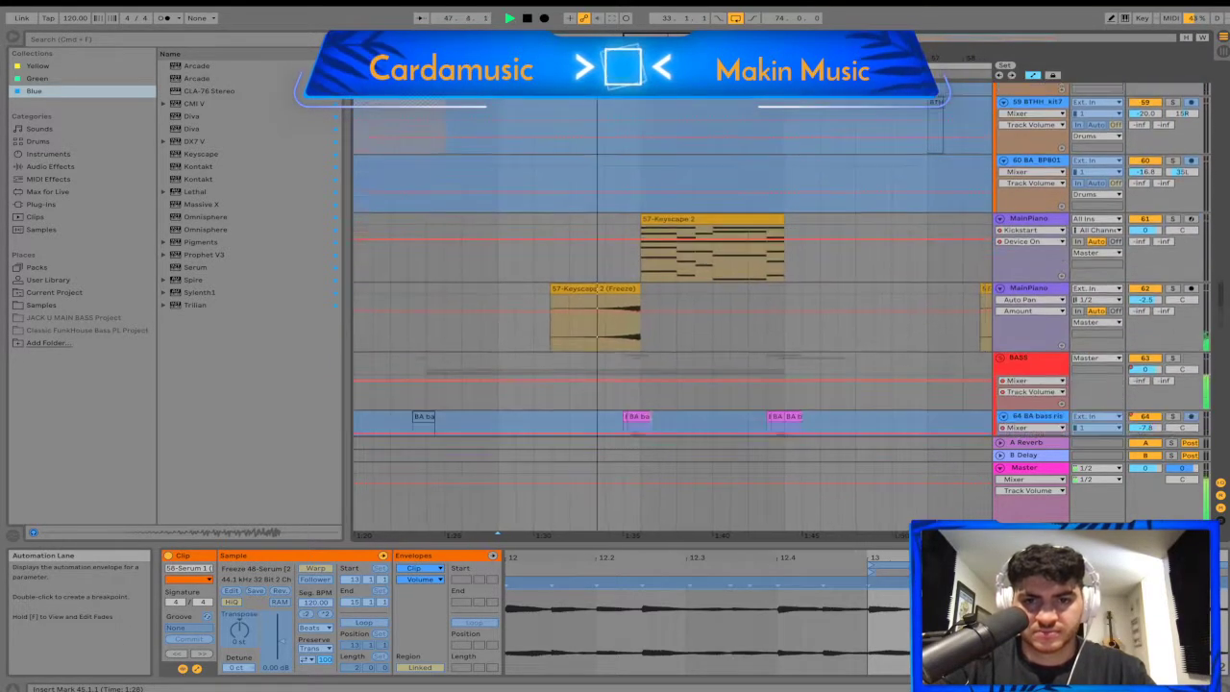
pyautogui.click(1173, 272)
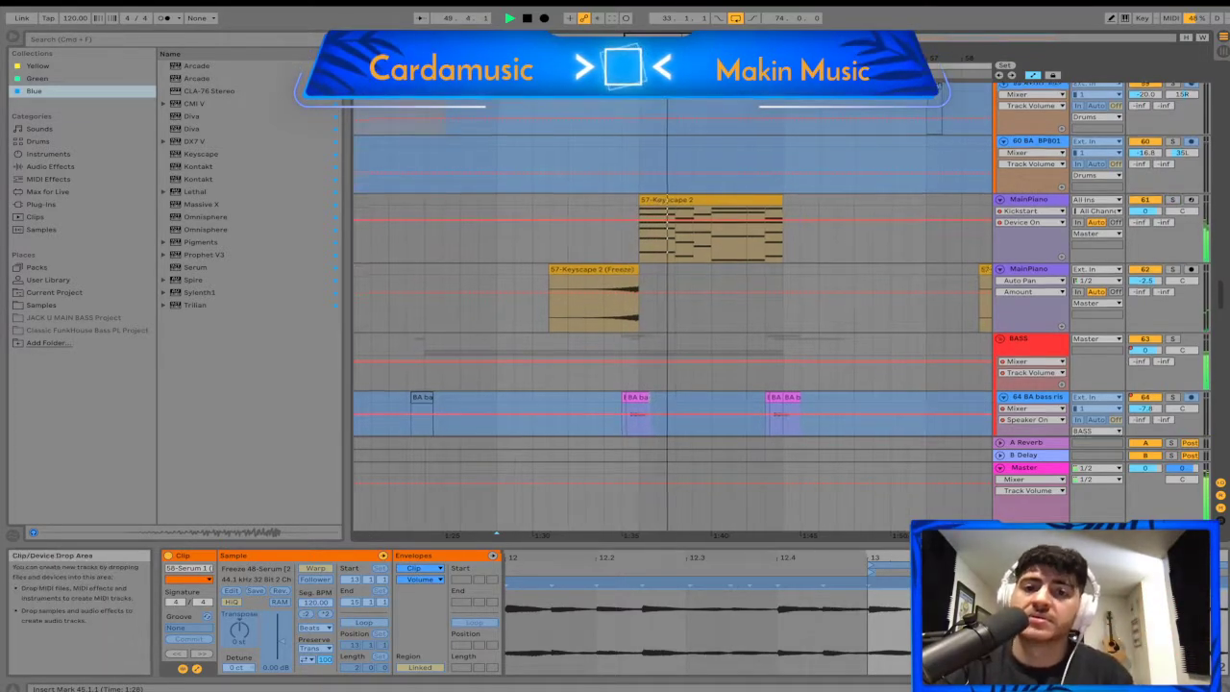
# - Unfold the Pads group to show its synth tracks and play the section from bar 45
pyautogui.scroll(-1, 661, 177)
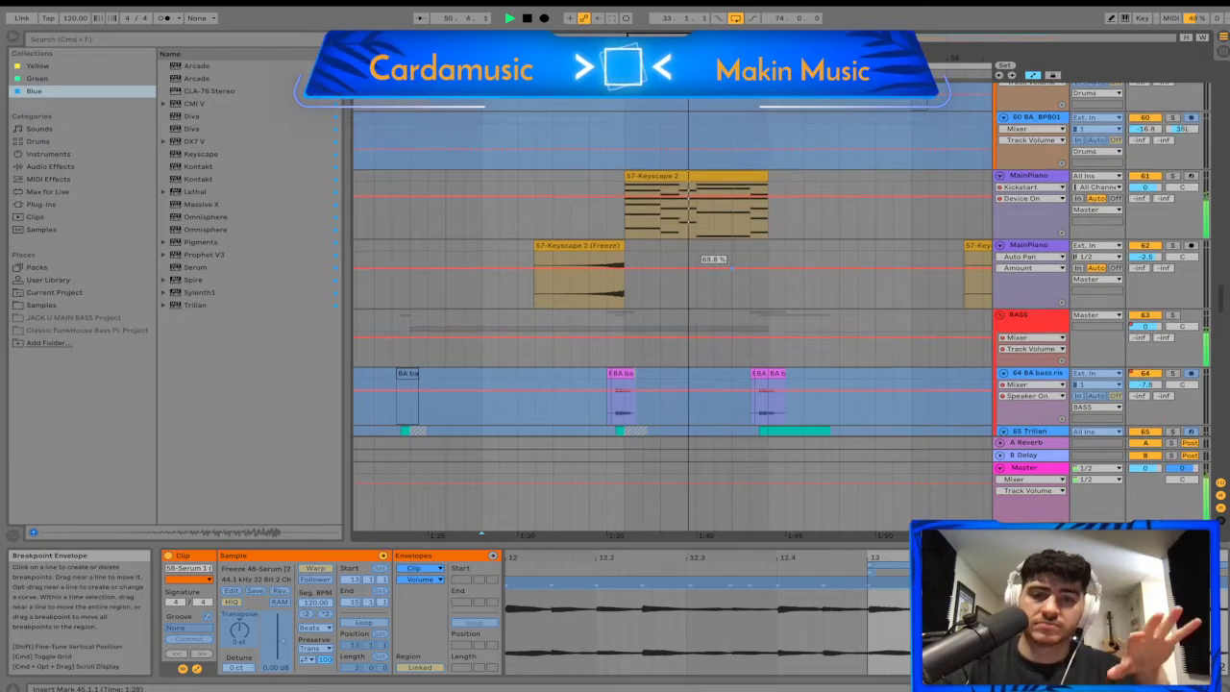
pyautogui.scroll(-10, 732, 269)
pyautogui.scroll(15, 673, 317)
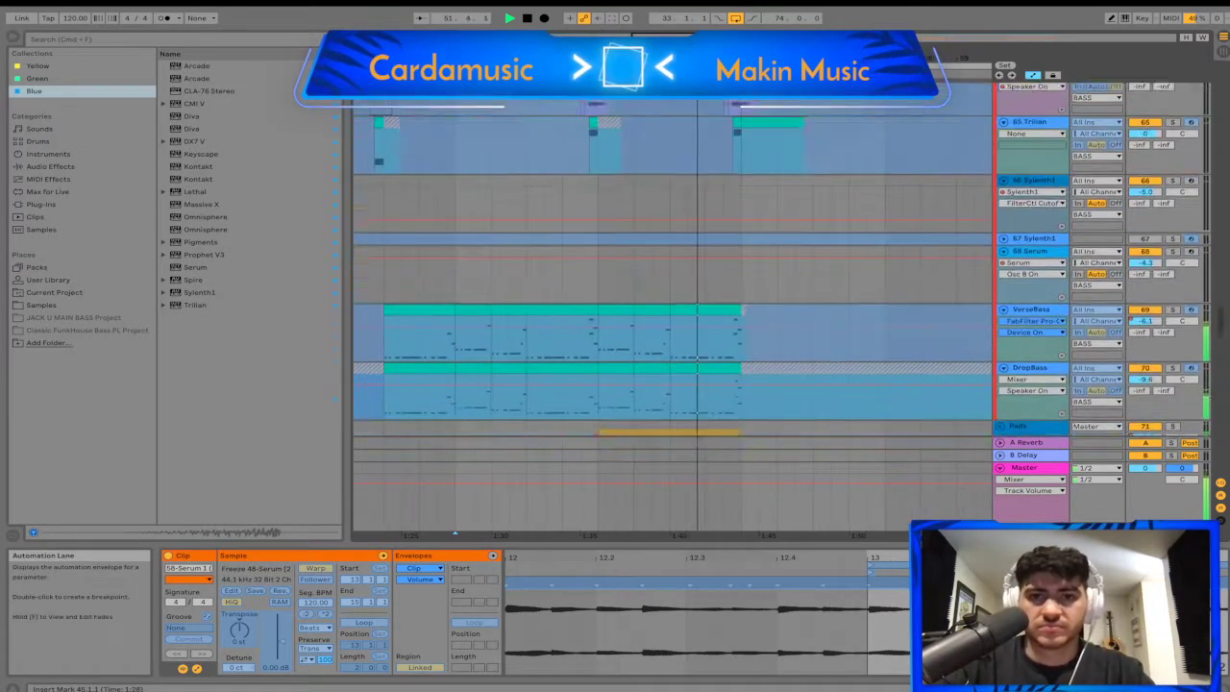
pyautogui.scroll(-20, 673, 317)
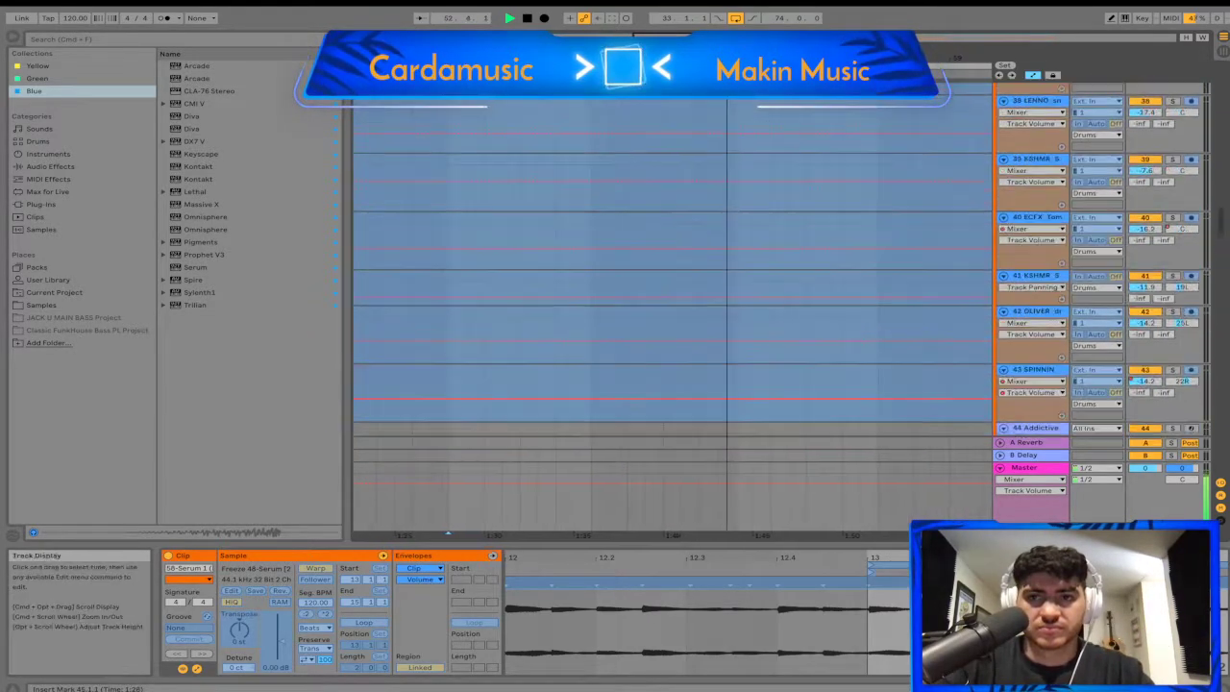
pyautogui.scroll(10, 673, 307)
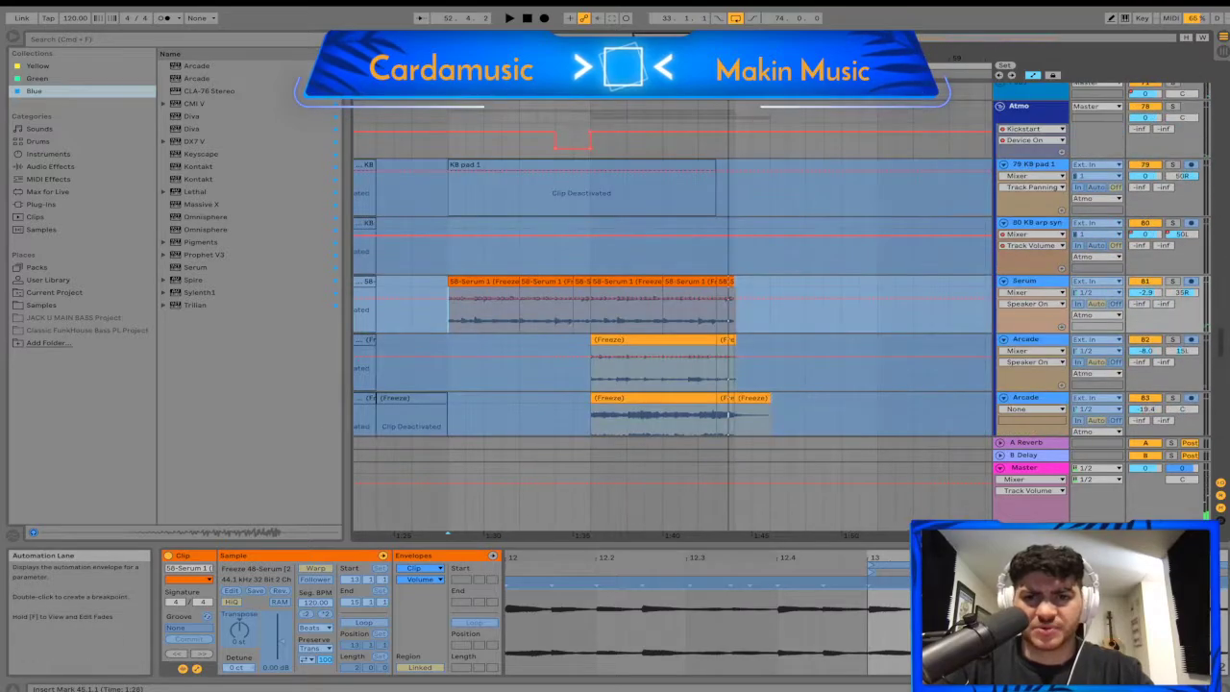
pyautogui.click(1000, 213)
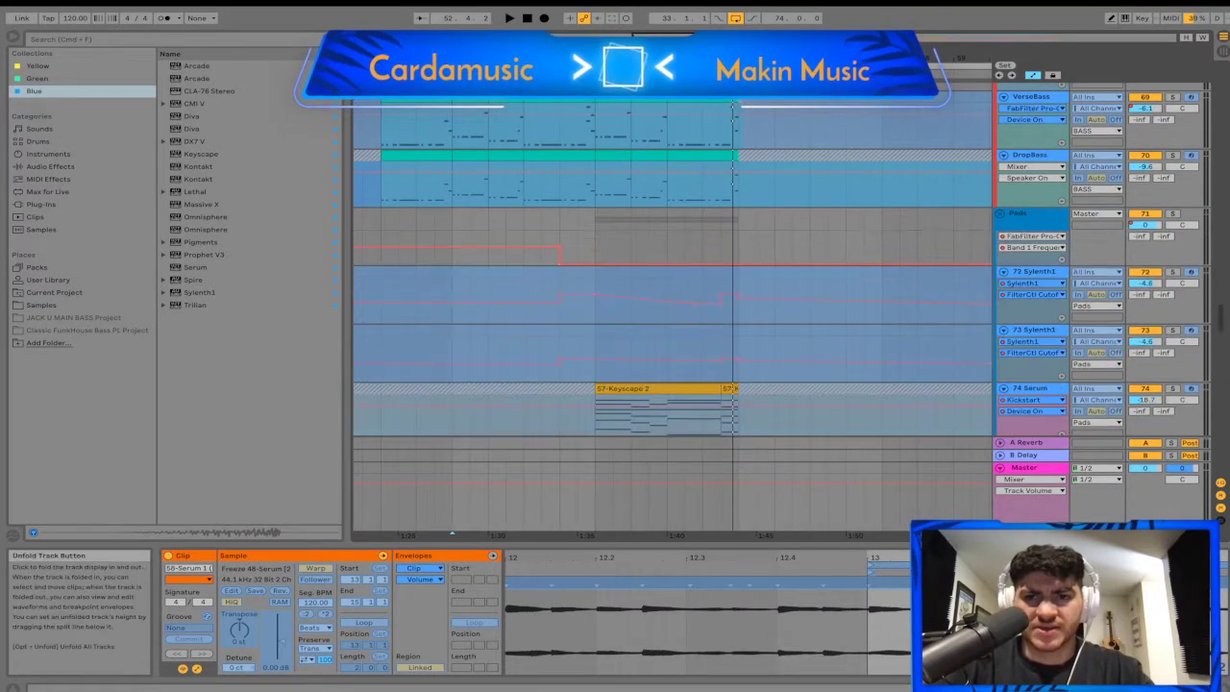
pyautogui.scroll(-2, 1002, 210)
pyautogui.press('space')
pyautogui.press('space')
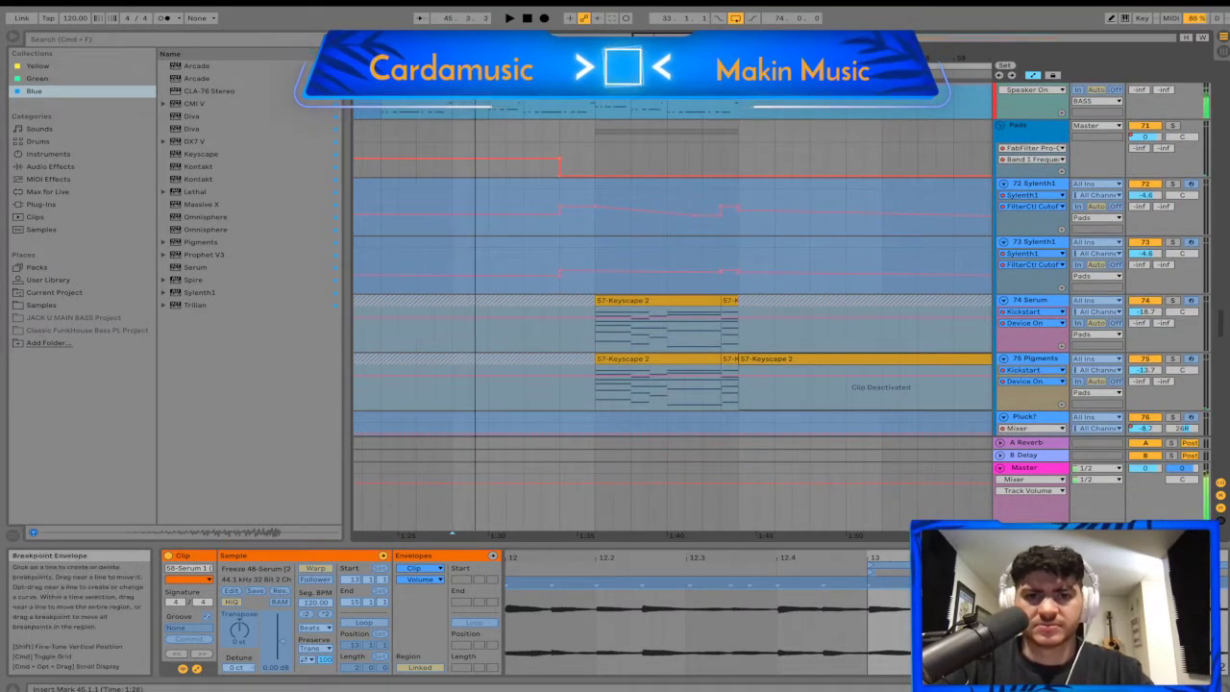
# - Restart playback from bar 48, just before the Keyscape clip on the Serum pad track
pyautogui.click(453, 330)
pyautogui.press('space')
pyautogui.click(461, 301)
pyautogui.click(562, 327)
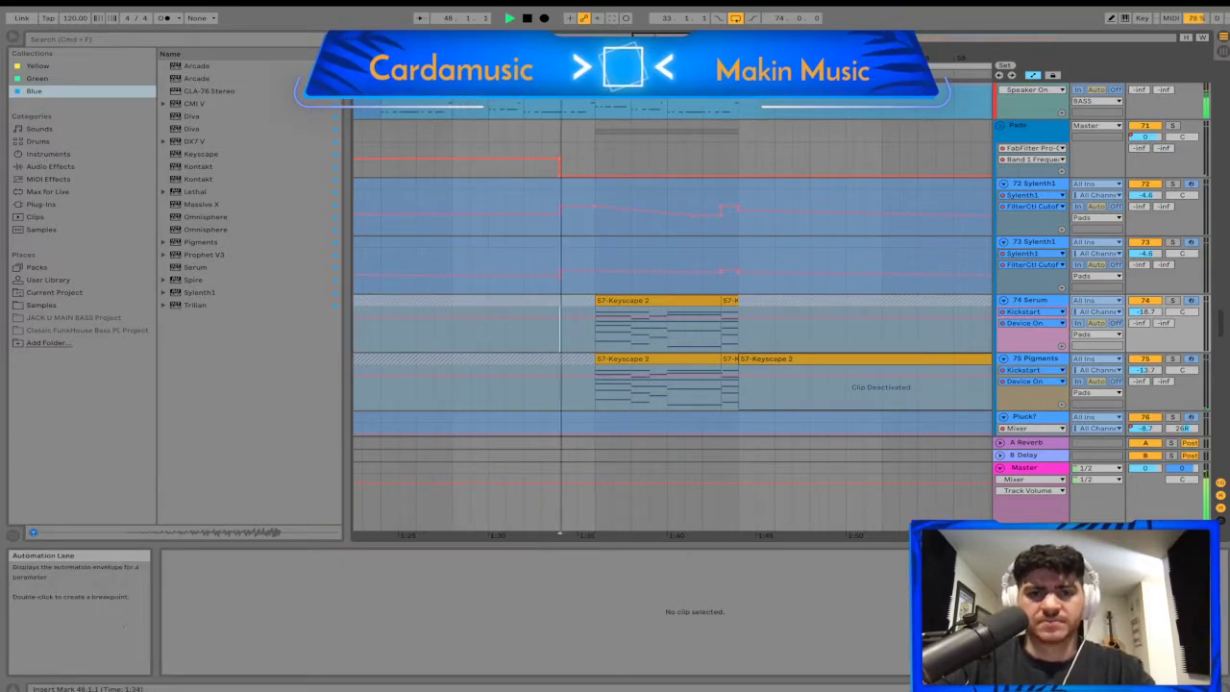
# - Solo the second Arcade track in the Atmo group and play its frozen clip from bar 49
pyautogui.scroll(-3, 673, 318)
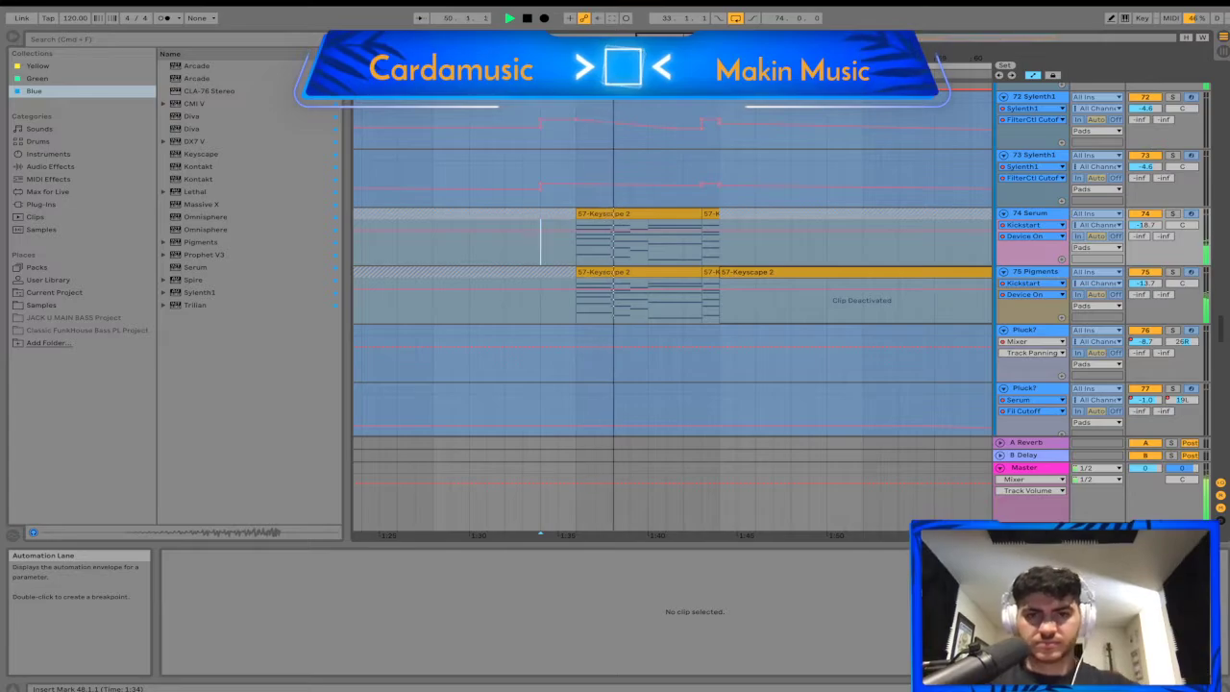
pyautogui.scroll(10, 673, 317)
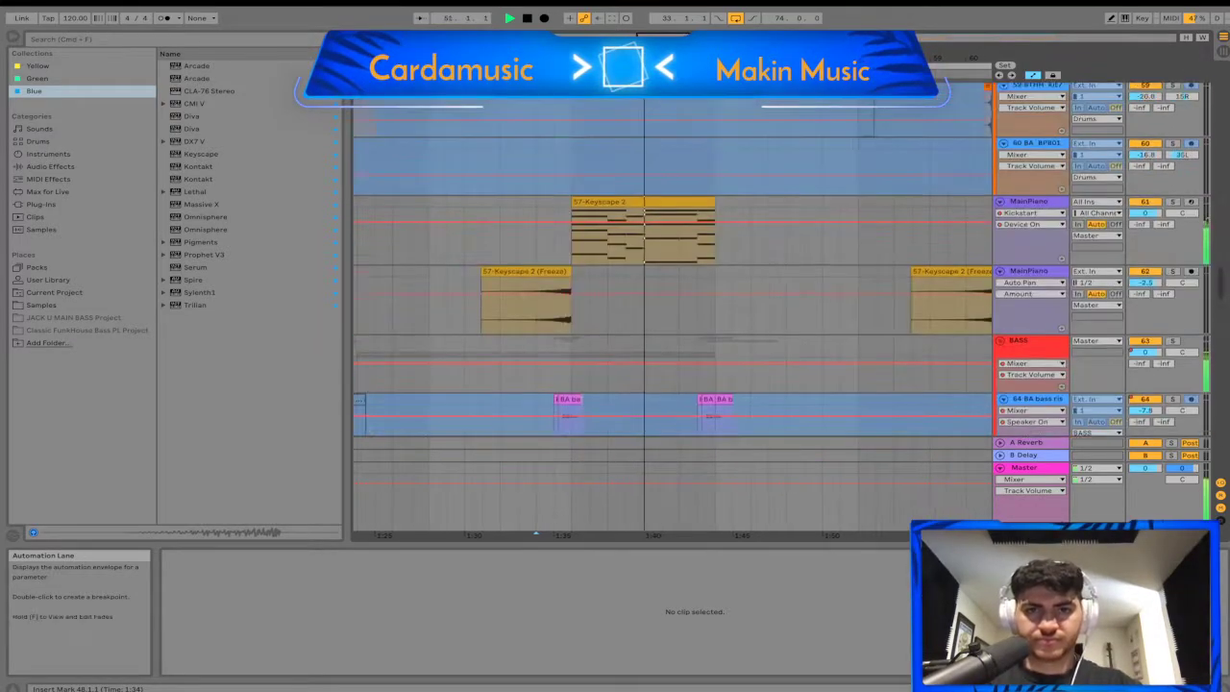
pyautogui.scroll(-15, 673, 317)
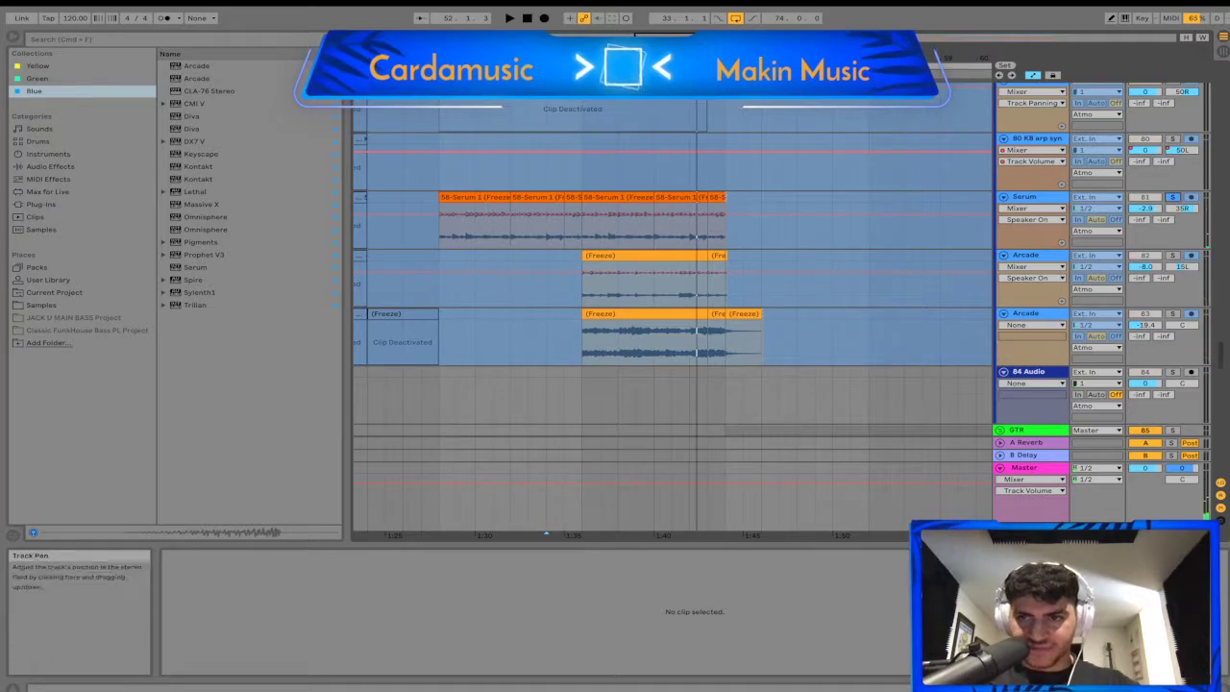
pyautogui.click(1173, 314)
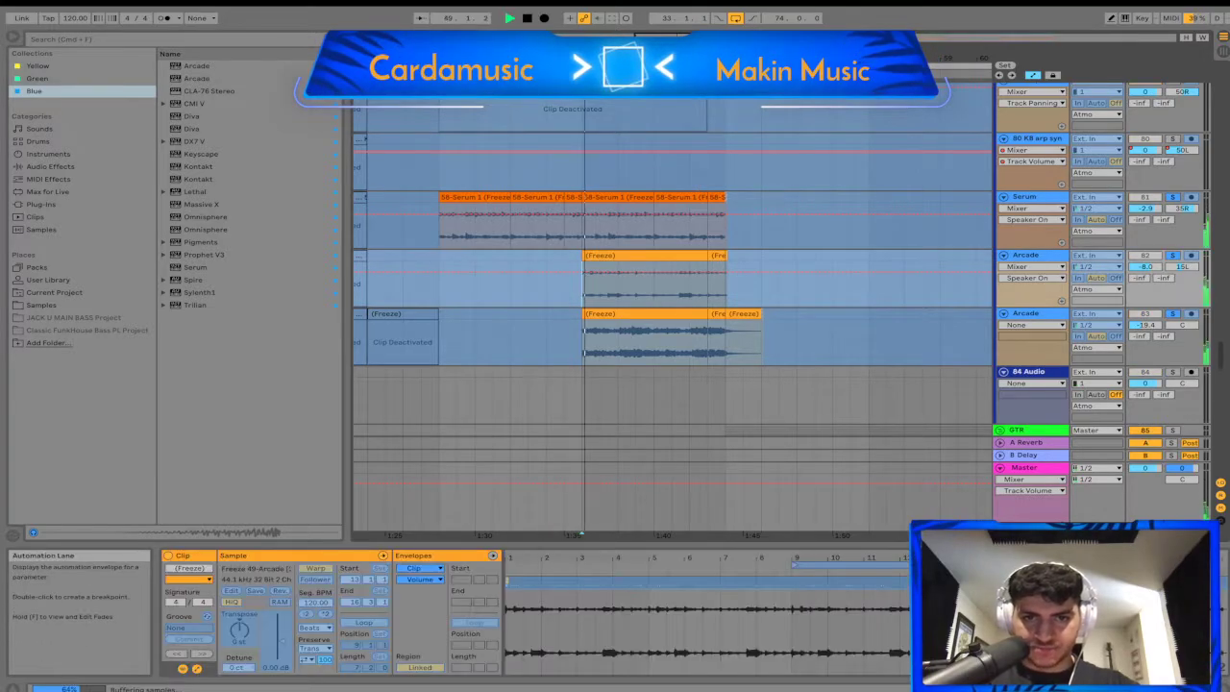
# - Audition the Atmo group from bar 48, then solo the Pads group
pyautogui.scroll(5, 673, 317)
pyautogui.scroll(1, 673, 317)
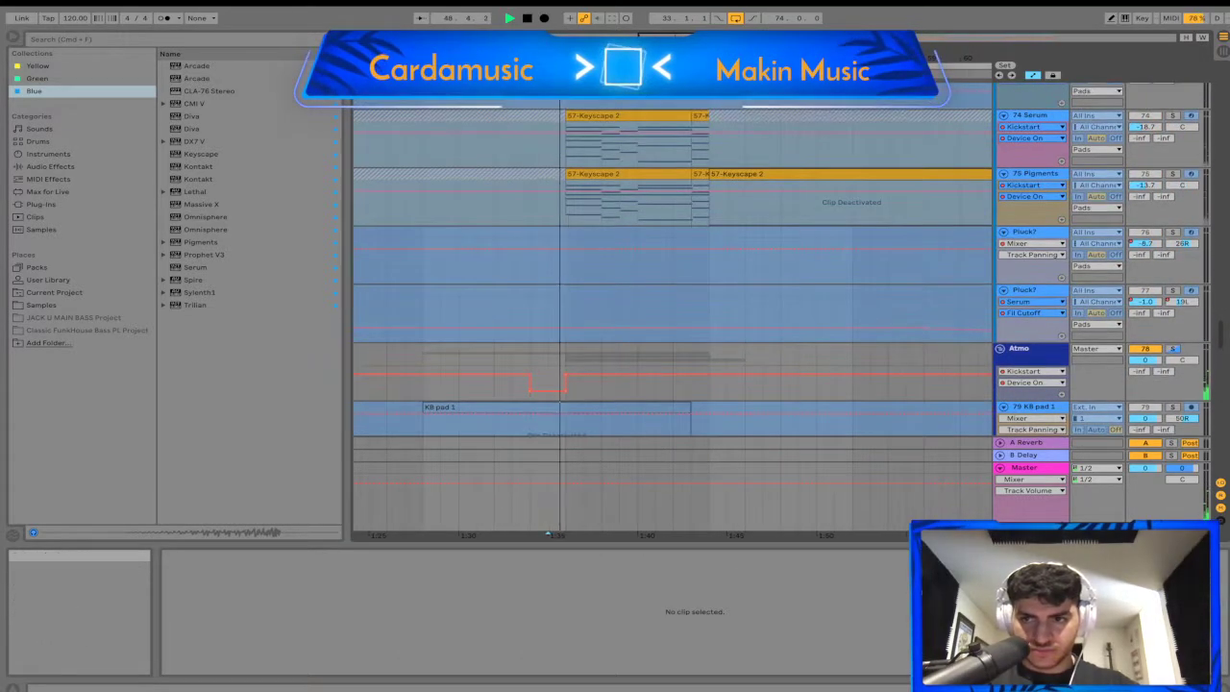
pyautogui.scroll(3, 672, 317)
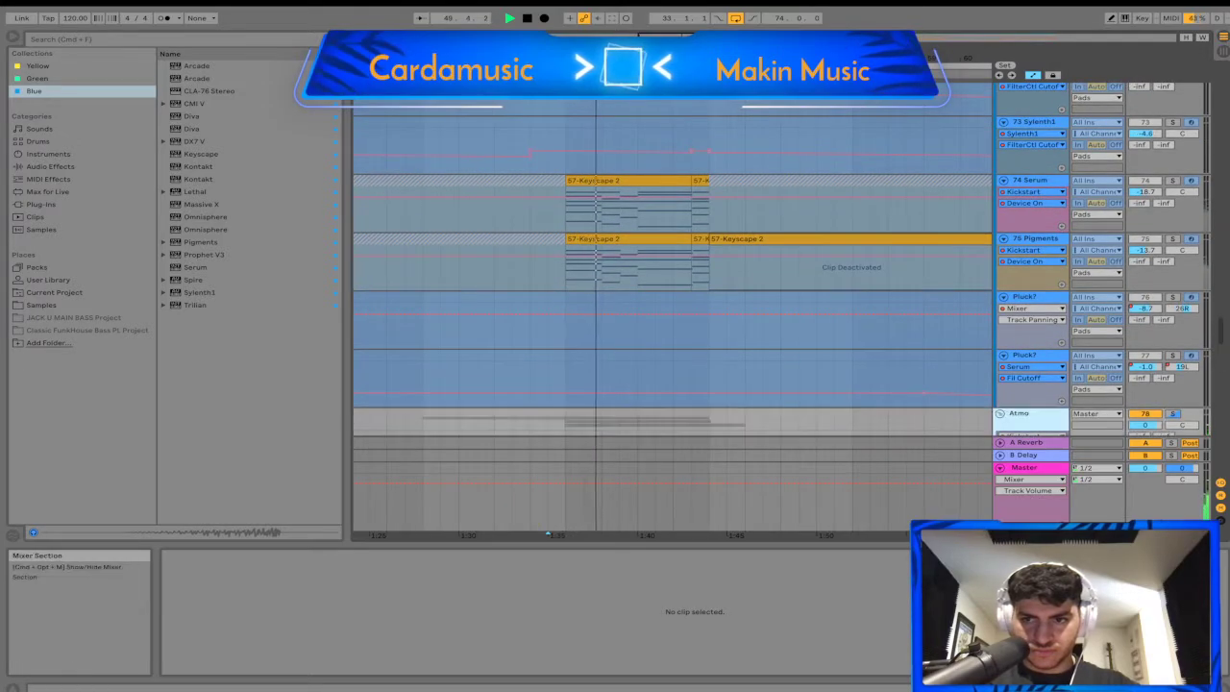
pyautogui.scroll(6, 673, 288)
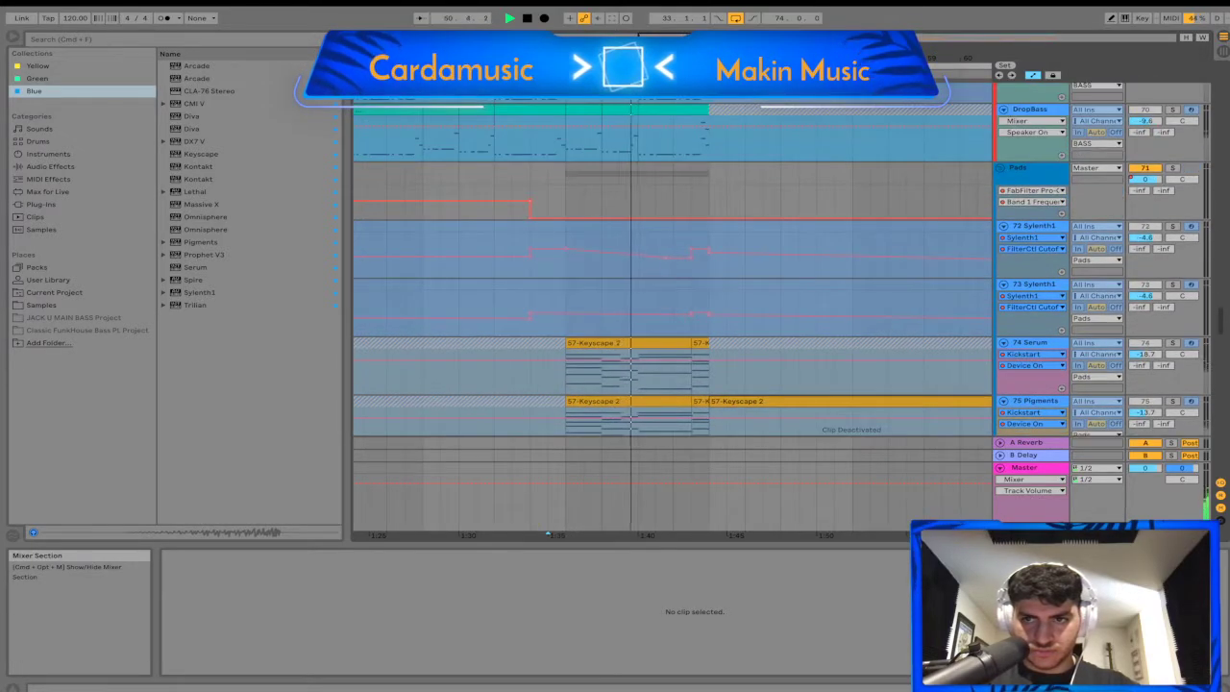
pyautogui.scroll(4, 673, 288)
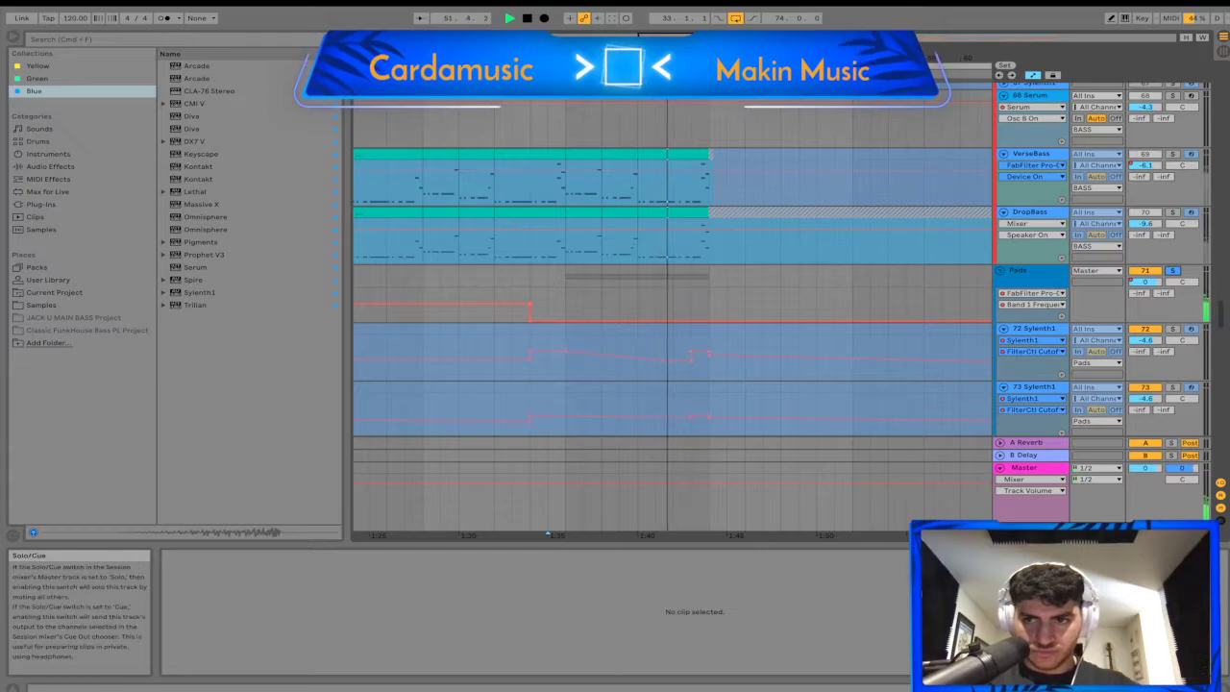
# - Play the full mix from bar 47 and zoom out the timeline to examine the bass tracks across the song
pyautogui.click(512, 183)
pyautogui.press('space')
pyautogui.press('space')
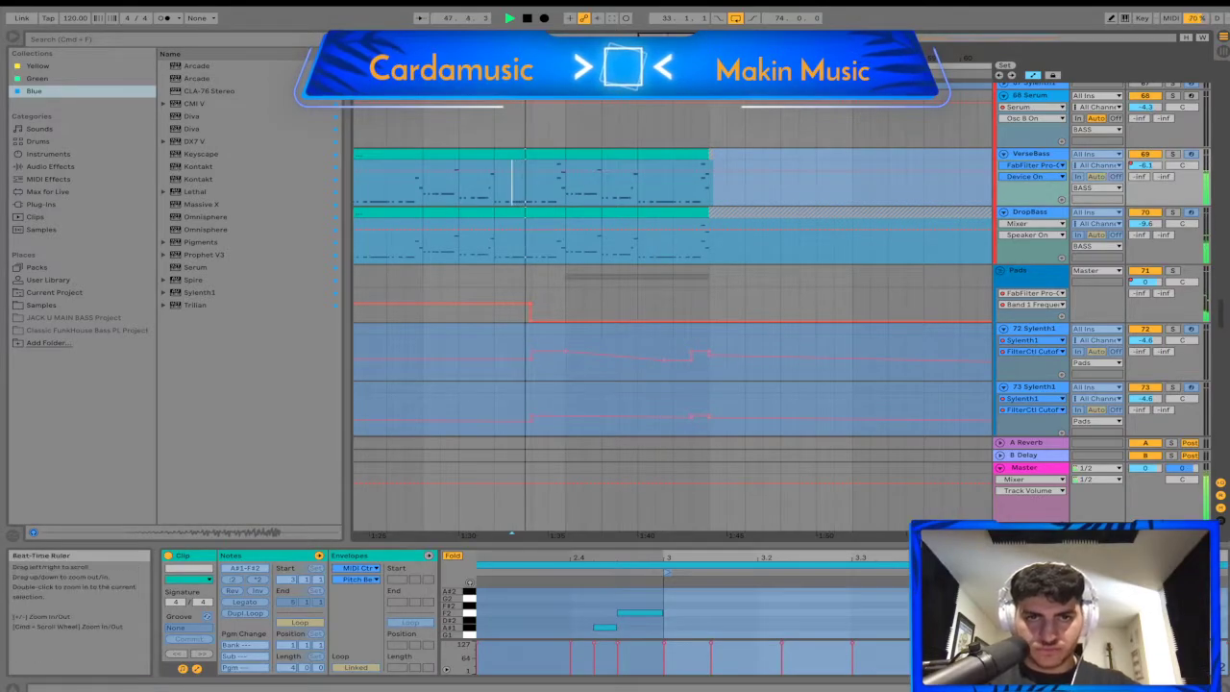
pyautogui.moveTo(605, 58)
pyautogui.mouseDown()
pyautogui.moveTo(606, 24)
pyautogui.moveTo(611, 85)
pyautogui.mouseUp()
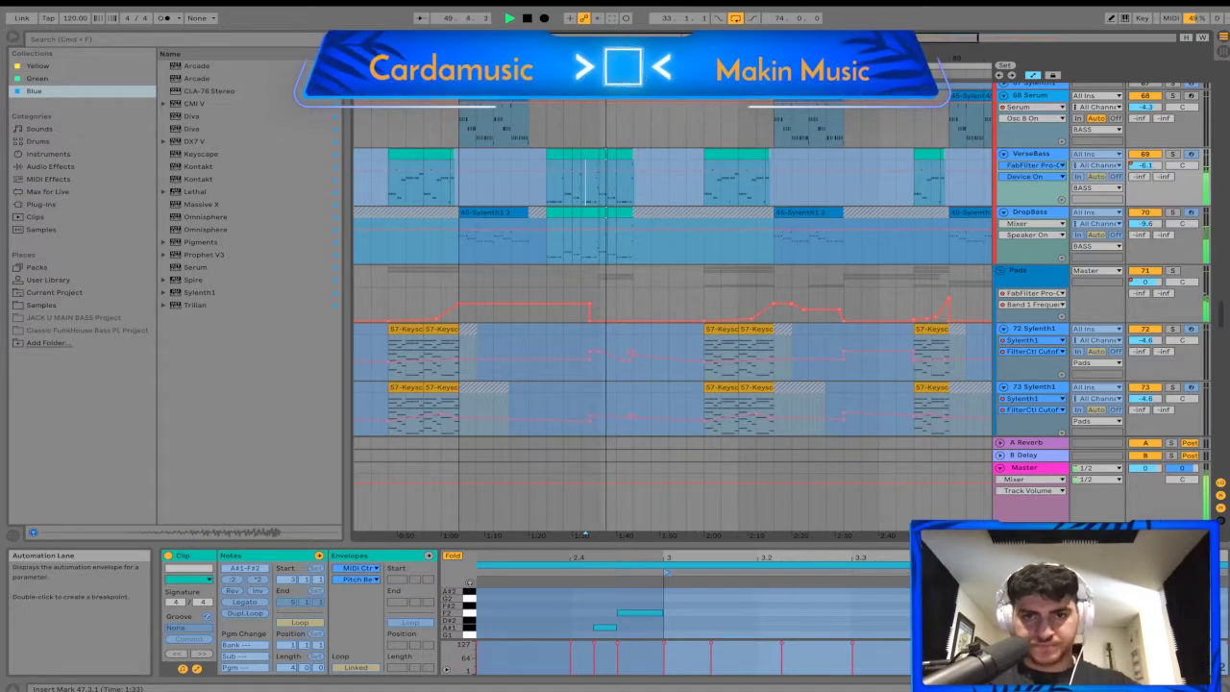
pyautogui.scroll(10, 672, 288)
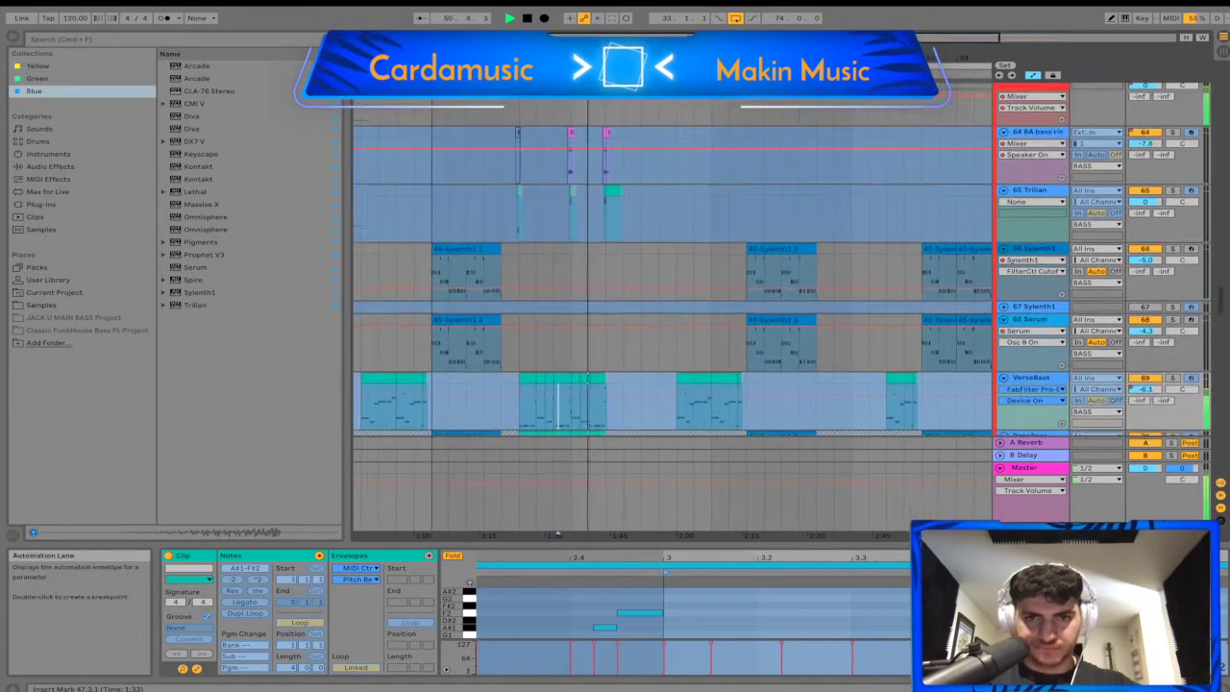
# - Solo the MainPiano track holding the 57-Keyscape 2 clip and play it from bar 49
pyautogui.scroll(6, 672, 307)
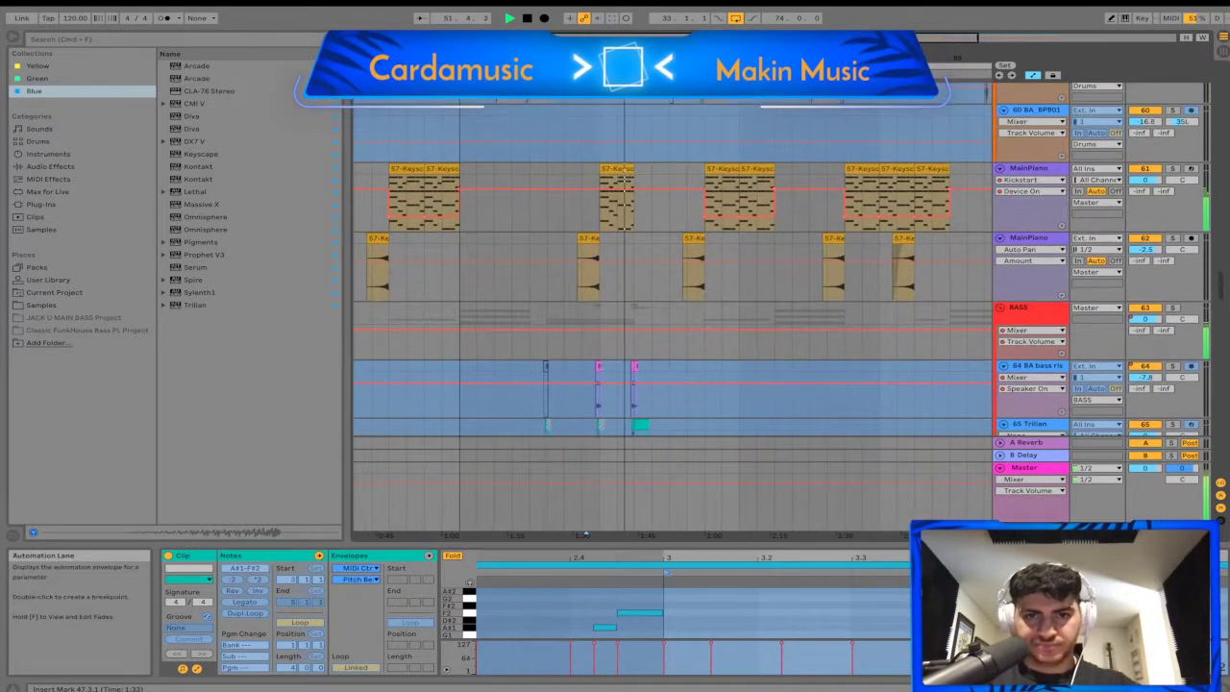
pyautogui.scroll(-1, 673, 307)
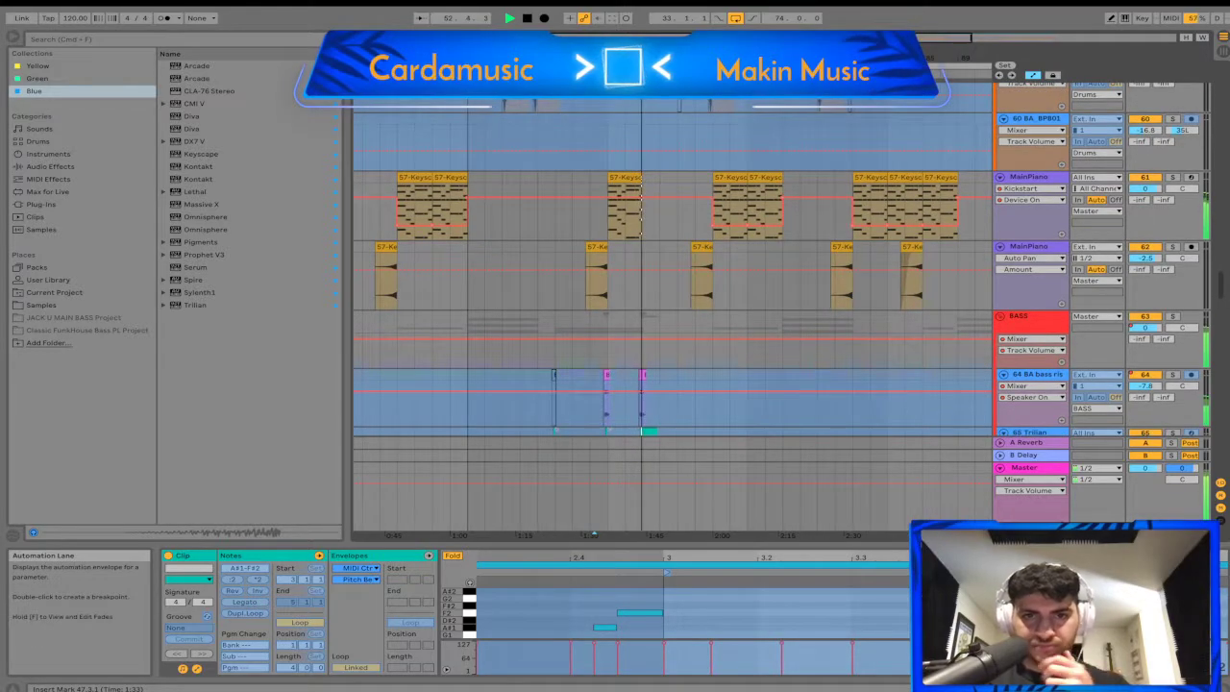
pyautogui.scroll(-2, 673, 308)
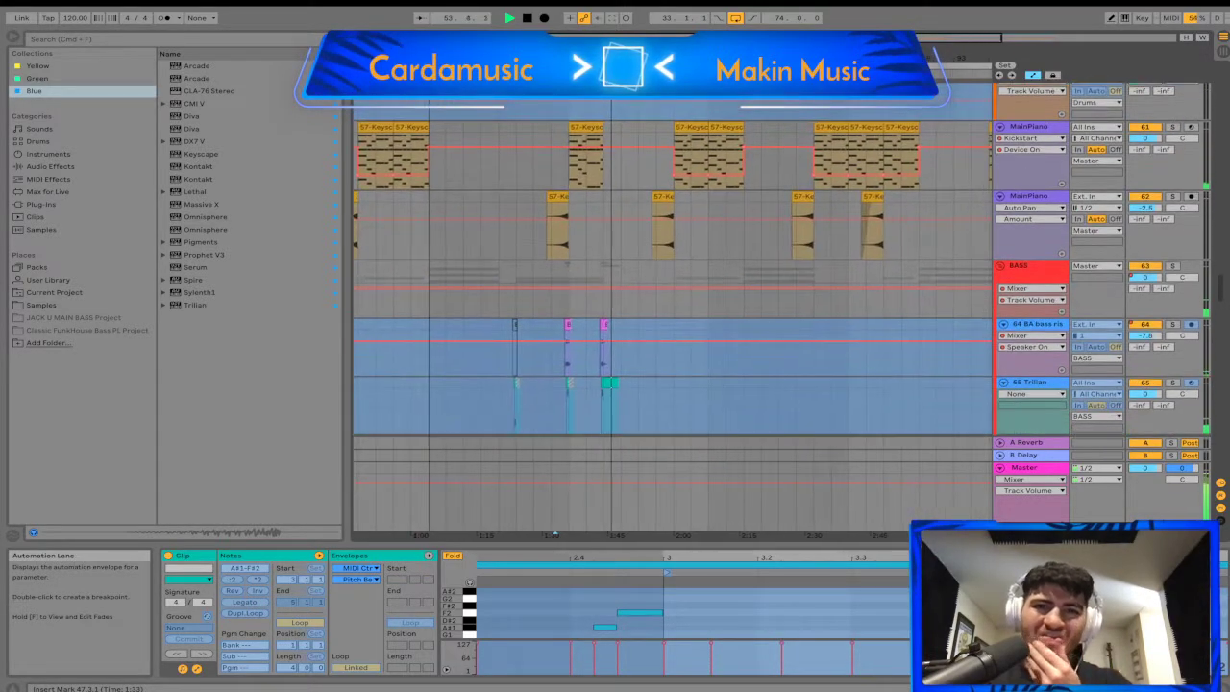
pyautogui.moveTo(585, 59); pyautogui.dragTo(585, 82)
pyautogui.press('space')
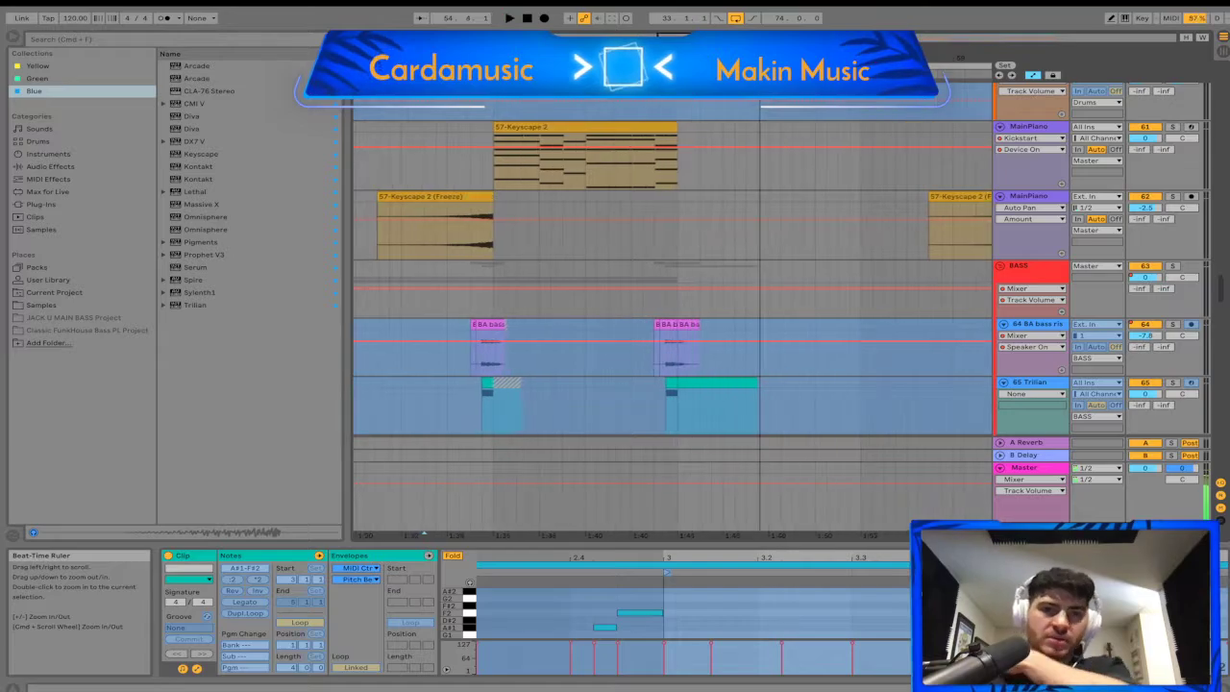
pyautogui.click(495, 167)
pyautogui.click(1172, 127)
pyautogui.press('space')
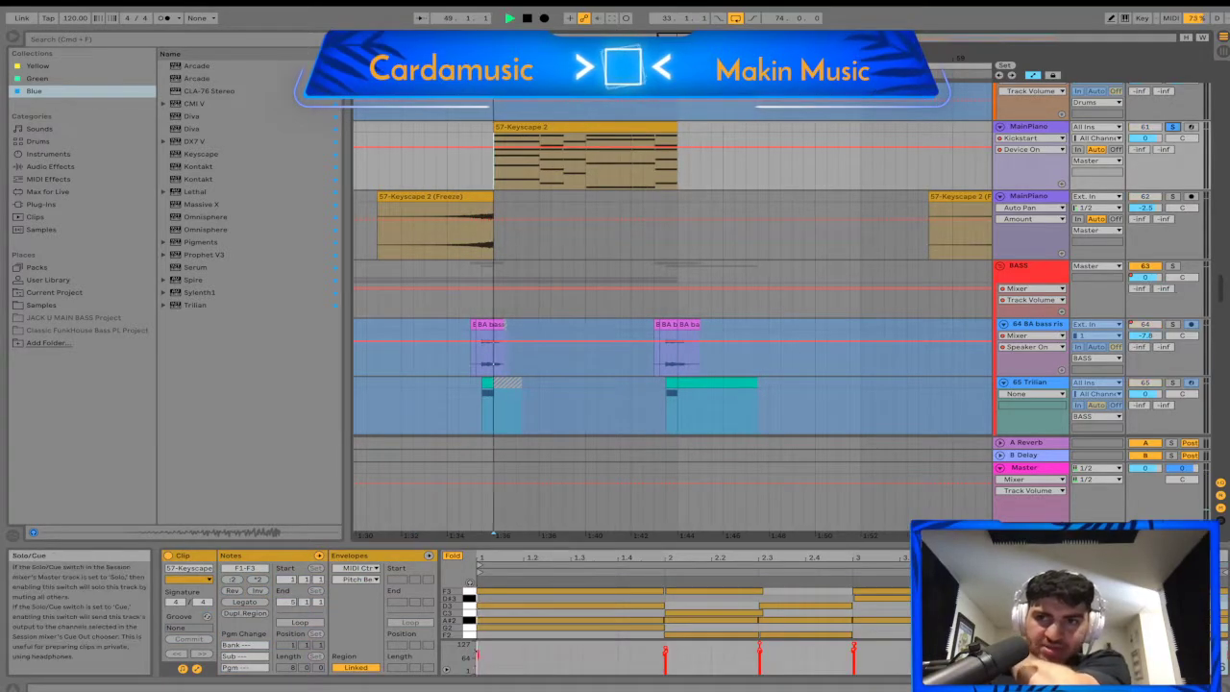
# - Examine the MainPiano track's device chain and its Kickstart plug-in settings while playing from bar 49
pyautogui.click(1029, 127)
pyautogui.doubleClick(1030, 127)
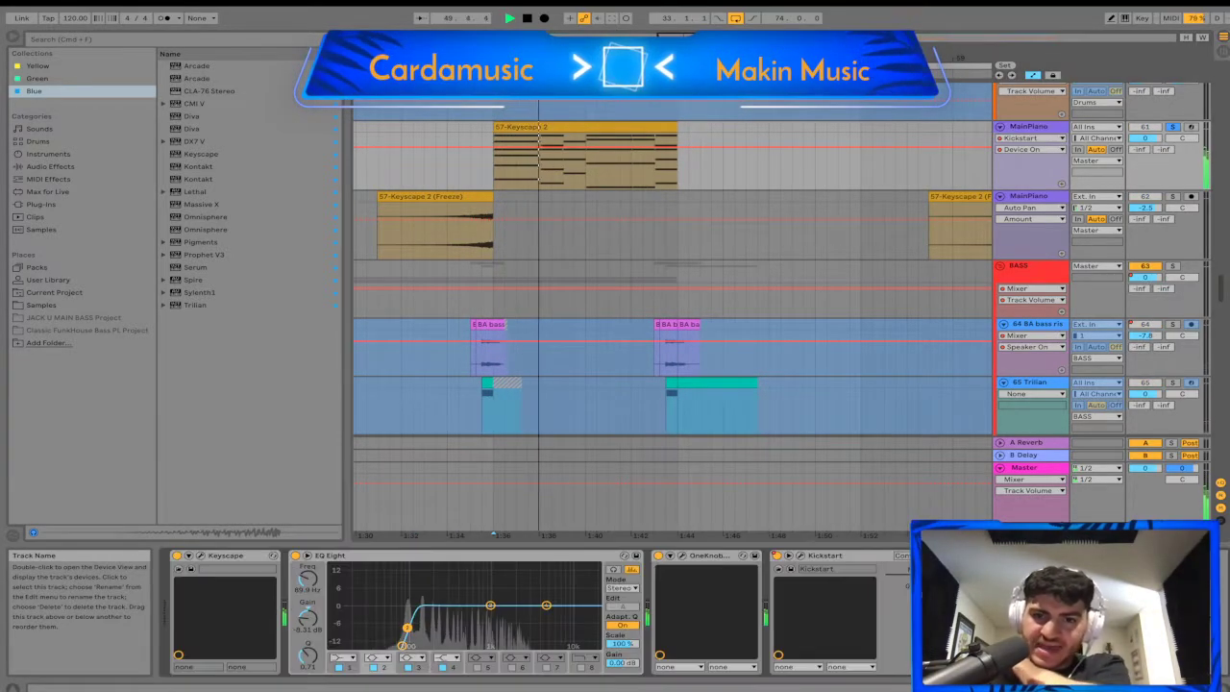
pyautogui.press('space')
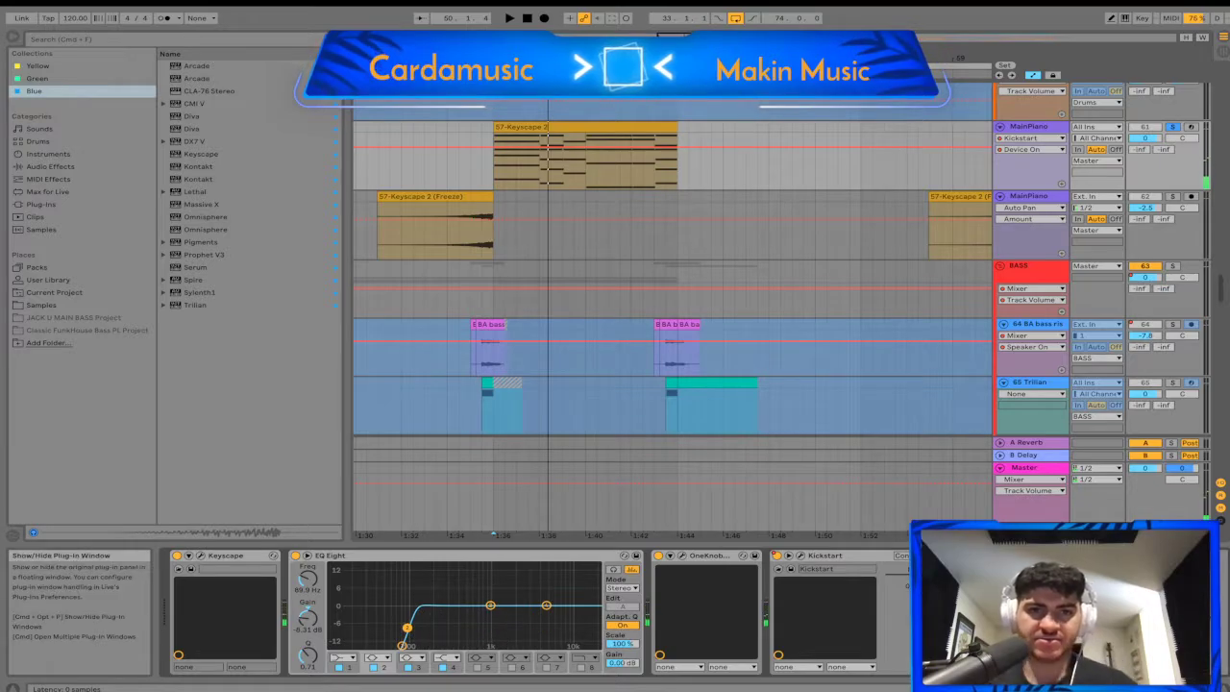
pyautogui.click(800, 555)
pyautogui.press('space')
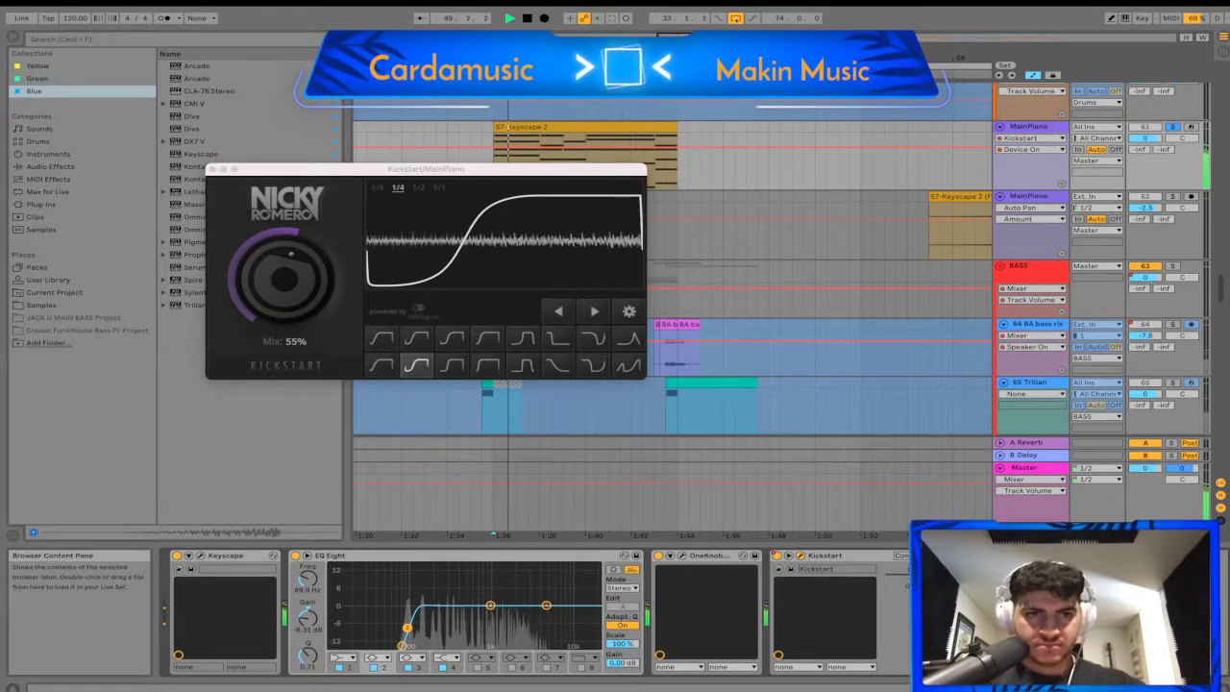
pyautogui.click(213, 169)
# - Fold the unfolded percussion loop tracks between 45 and 50 in the Drums group during full-mix playback
pyautogui.scroll(2, 673, 289)
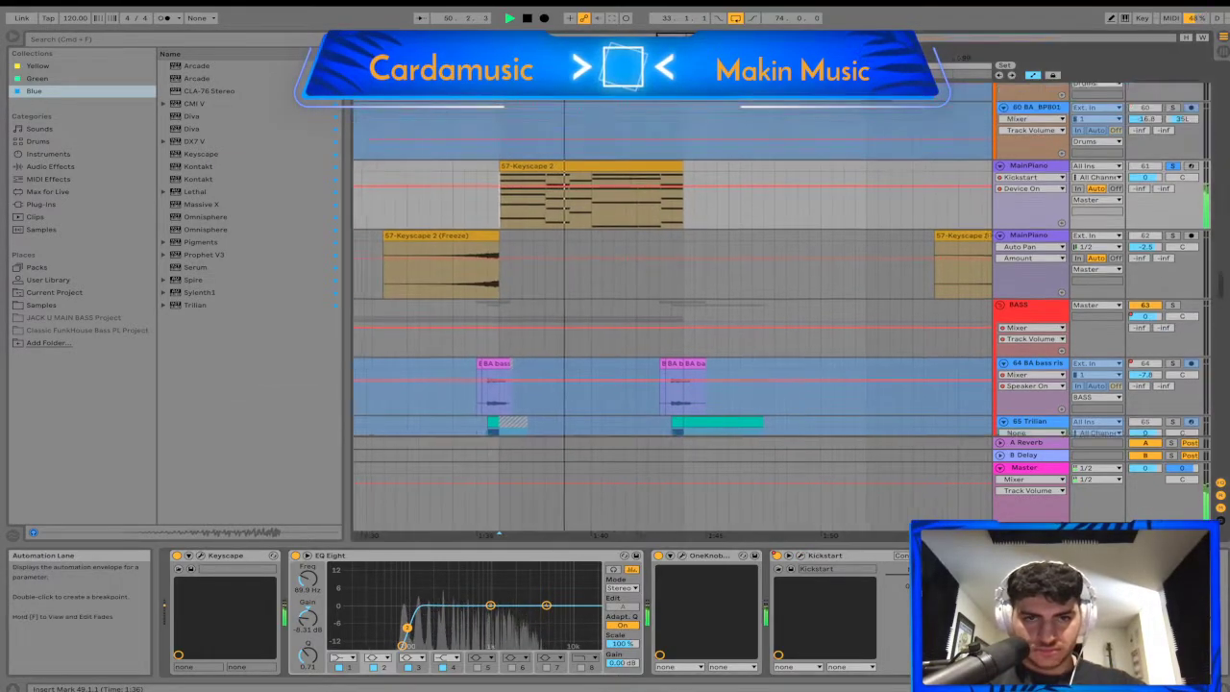
pyautogui.scroll(2, 673, 317)
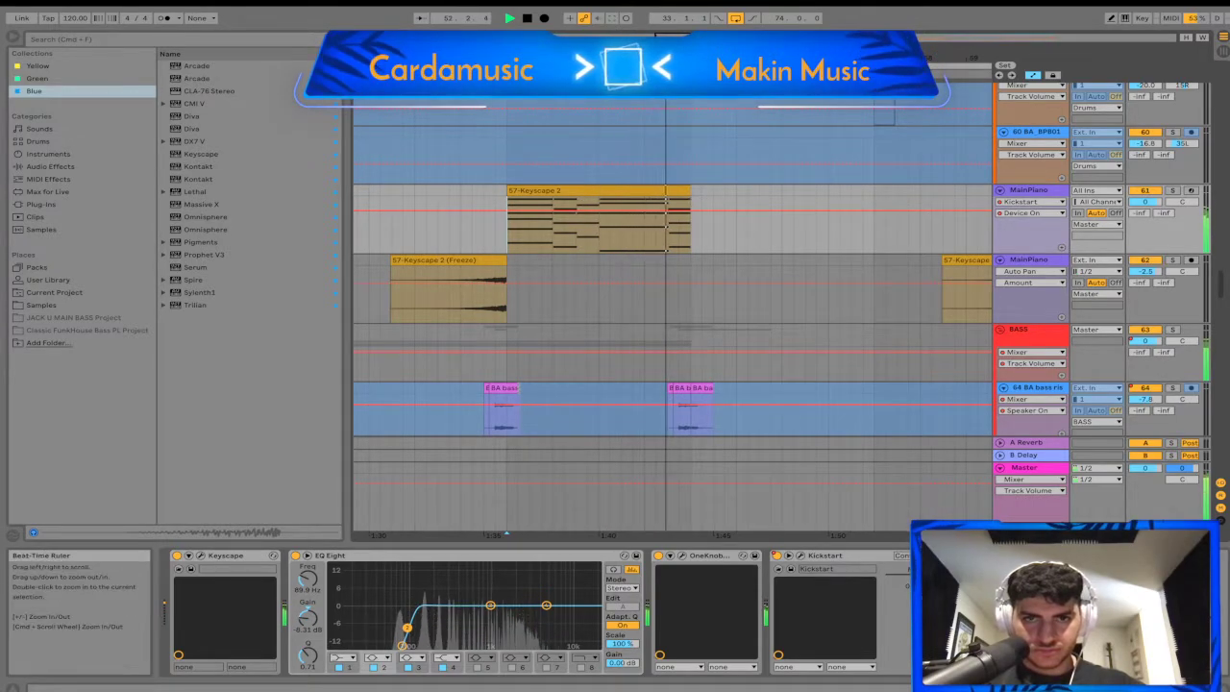
pyautogui.moveTo(618, 57); pyautogui.dragTo(618, 33)
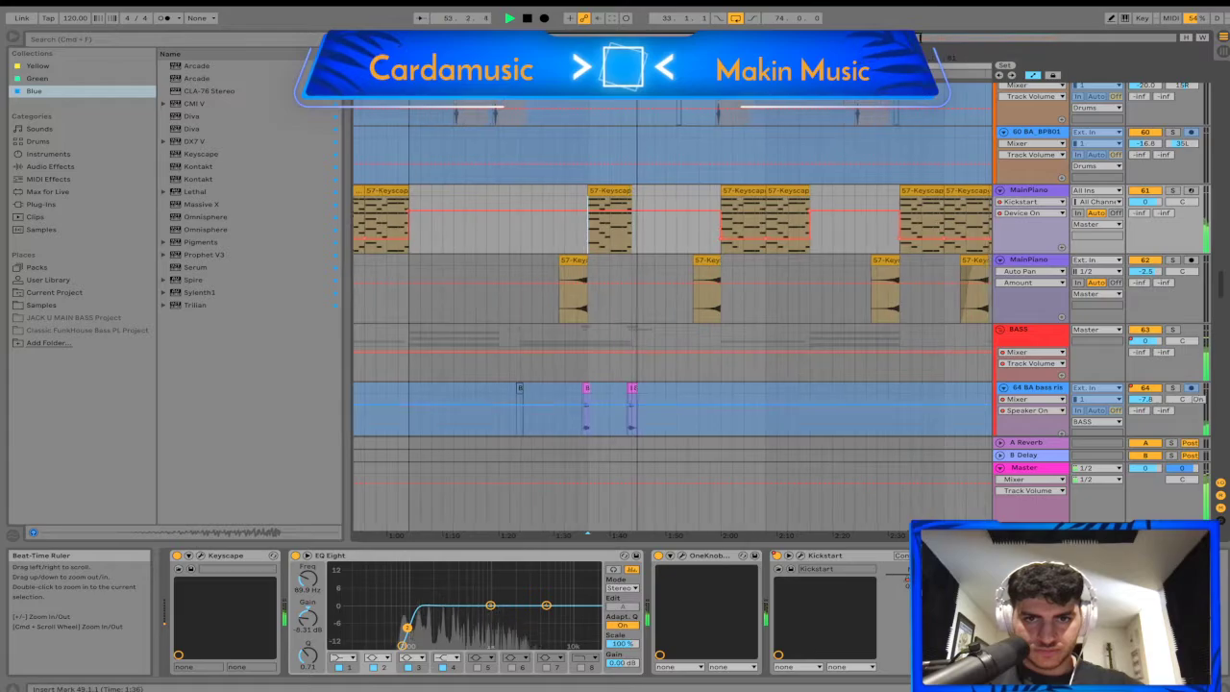
pyautogui.scroll(10, 673, 317)
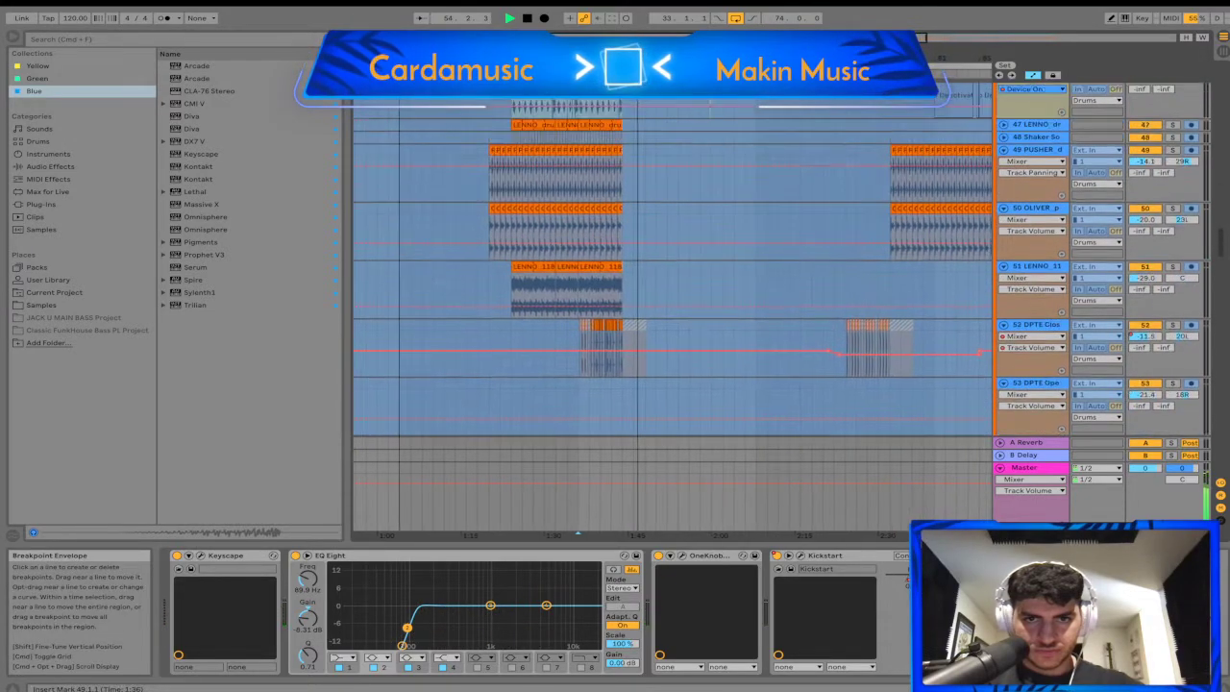
pyautogui.scroll(6, 673, 317)
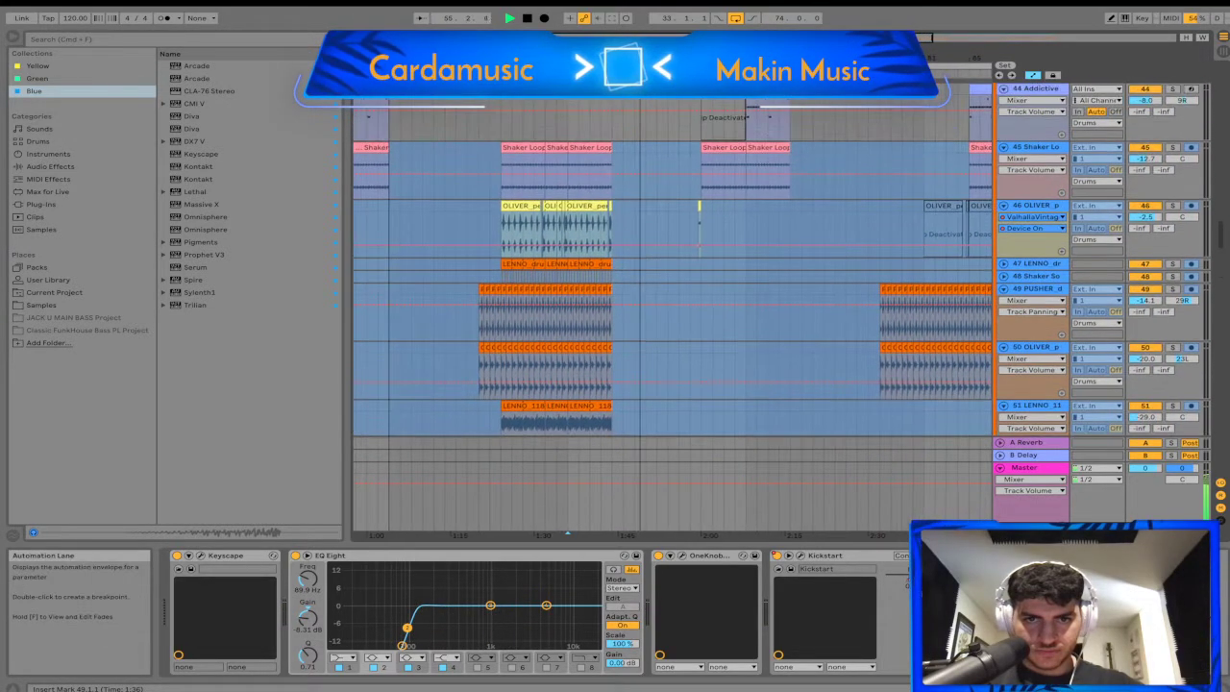
pyautogui.click(1004, 148)
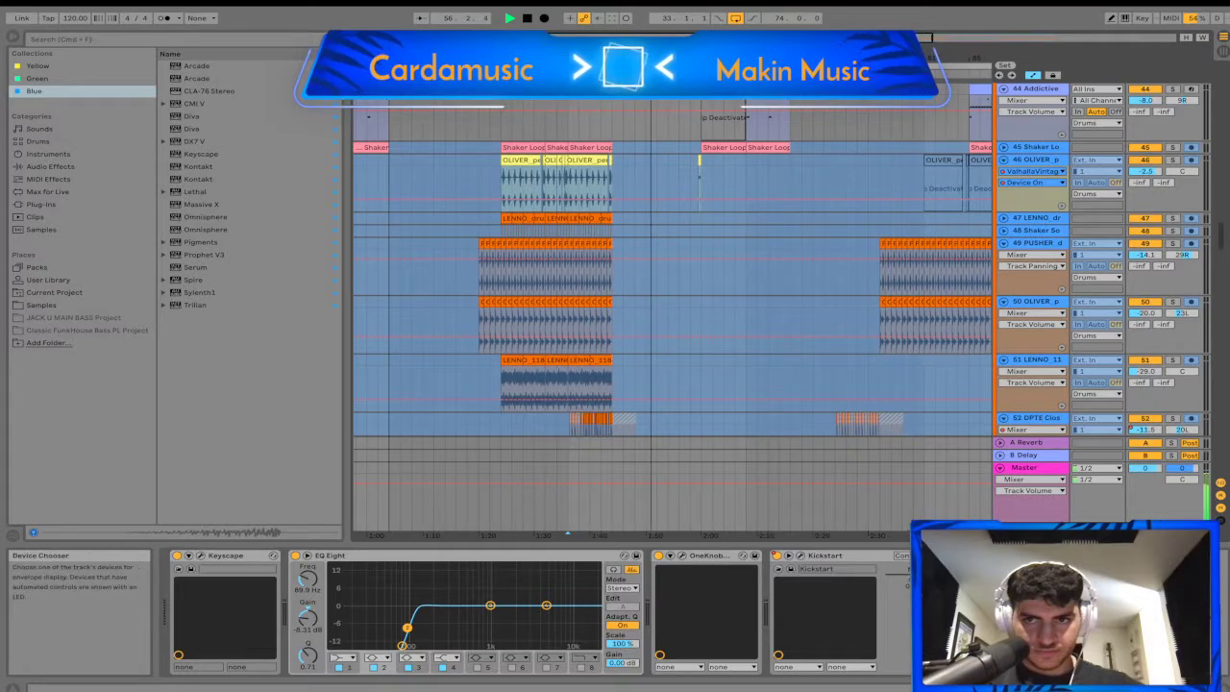
pyautogui.click(1004, 160)
pyautogui.click(1003, 198)
pyautogui.click(1003, 211)
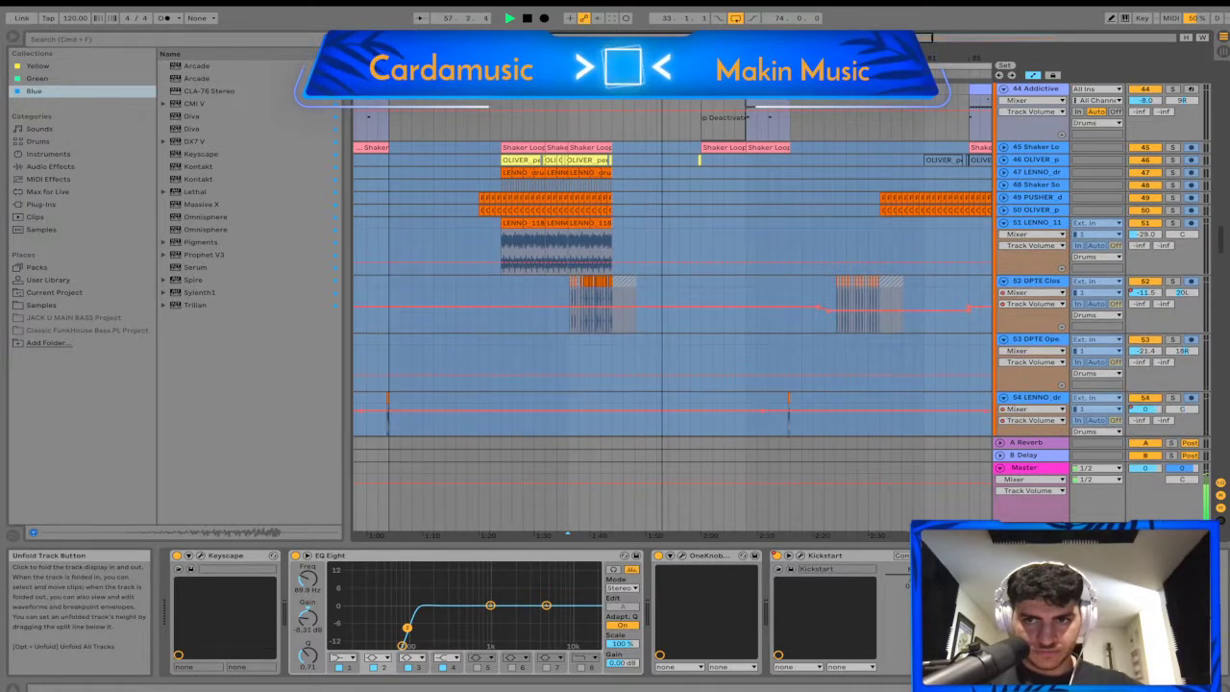
# - Solo percussion tracks 45 to 51 together and play them from bar 46
pyautogui.click(1017, 223)
pyautogui.press('space')
pyautogui.click(535, 253)
pyautogui.scroll(2, 535, 253)
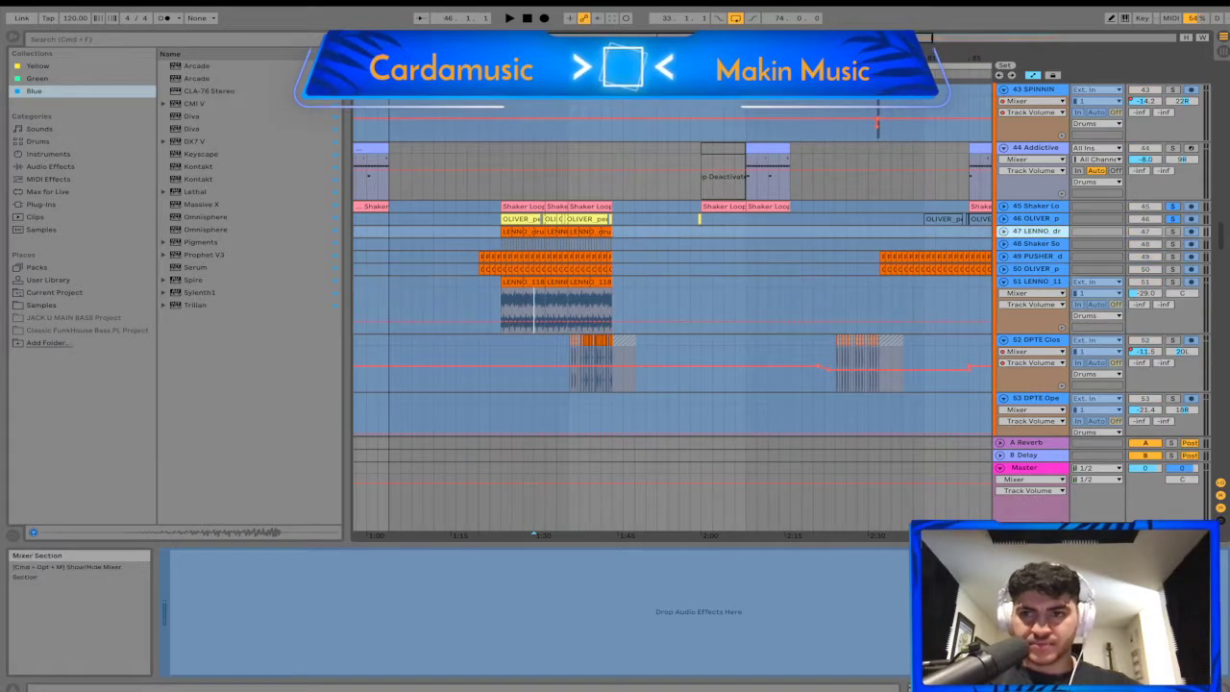
pyautogui.keyDown('super'); pyautogui.click(1173, 244); pyautogui.keyUp('super')
pyautogui.keyDown('super'); pyautogui.click(1172, 256); pyautogui.keyUp('super')
pyautogui.keyDown('super'); pyautogui.click(1173, 269); pyautogui.keyUp('super')
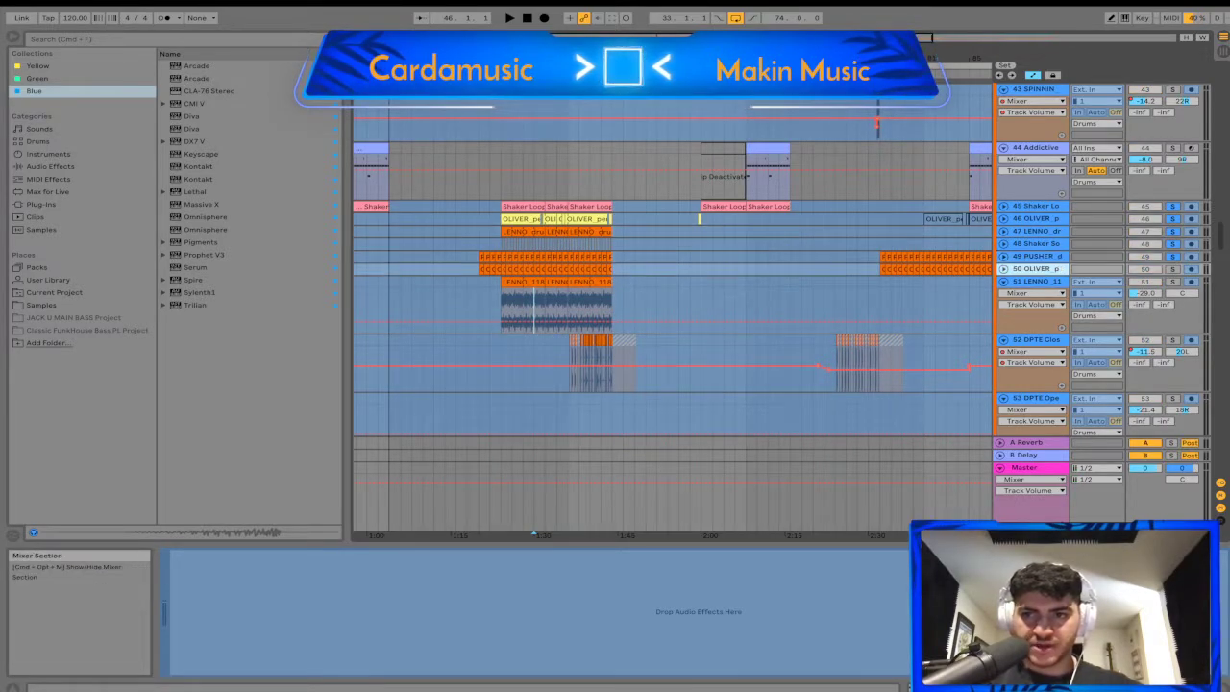
pyautogui.keyDown('super'); pyautogui.click(1173, 282); pyautogui.keyUp('super')
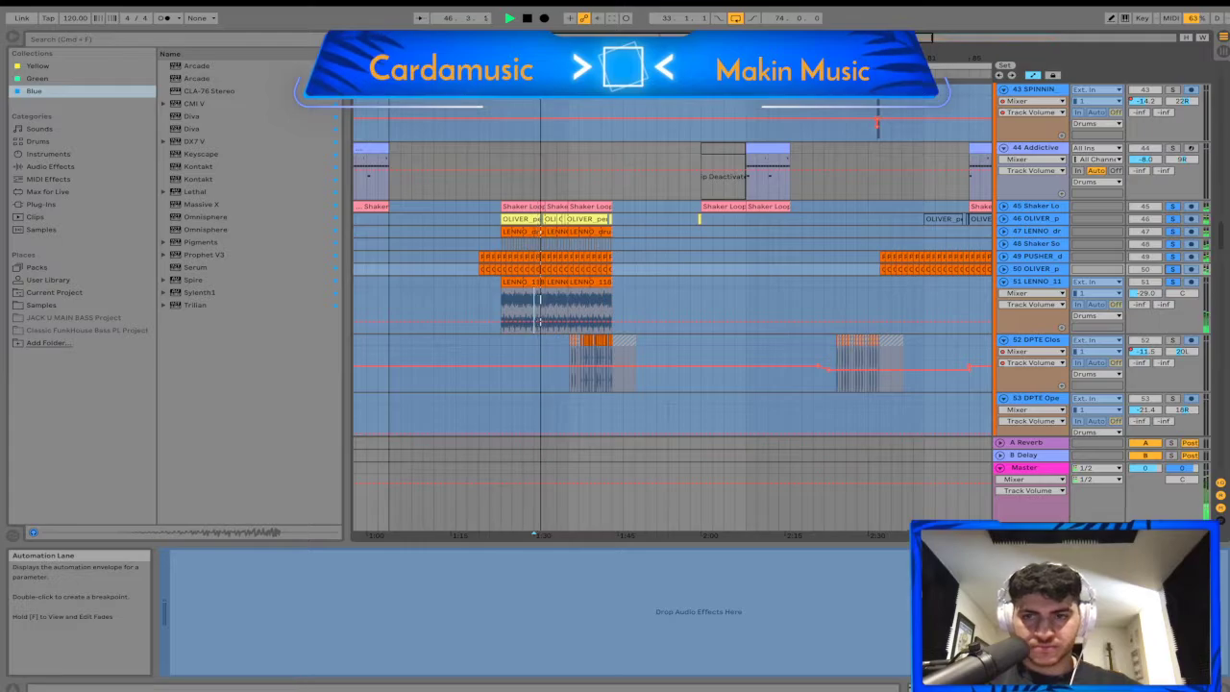
# - Fold tracks 51 and 52, then examine the drum tracks and percussion loops during playback up to bar 53
pyautogui.click(1003, 281)
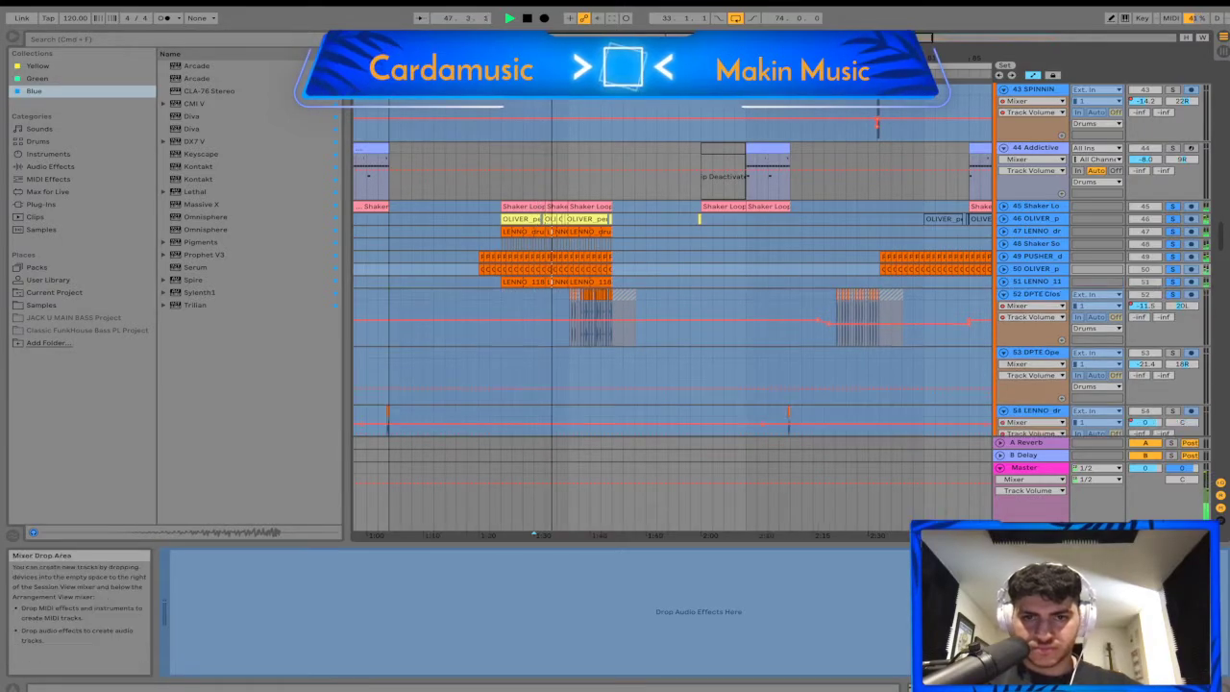
pyautogui.click(1003, 294)
pyautogui.scroll(3, 1003, 296)
pyautogui.scroll(15, 1003, 296)
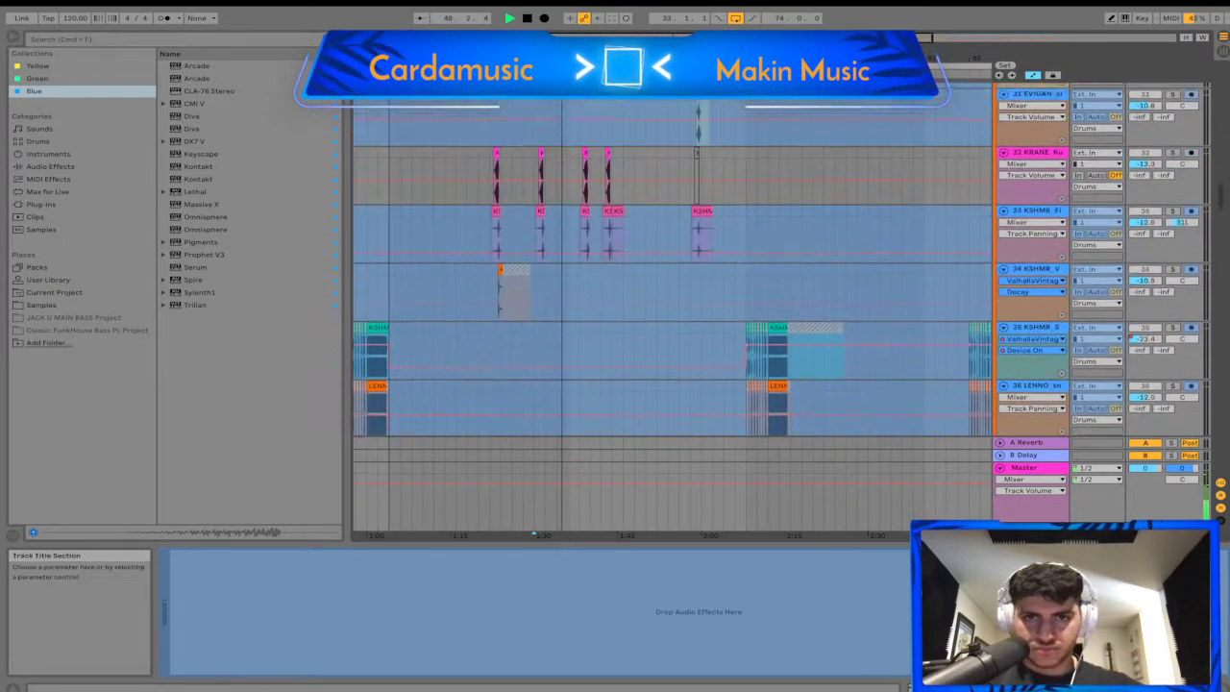
pyautogui.scroll(8, 1003, 296)
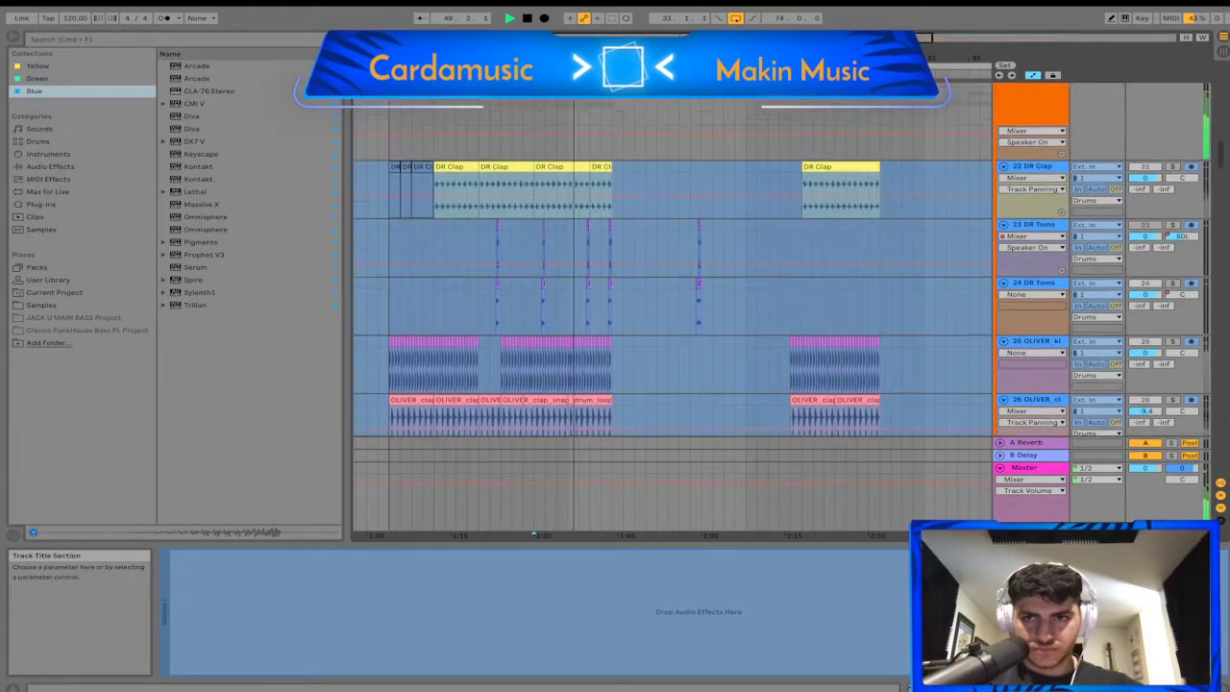
pyautogui.scroll(-20, 605, 147)
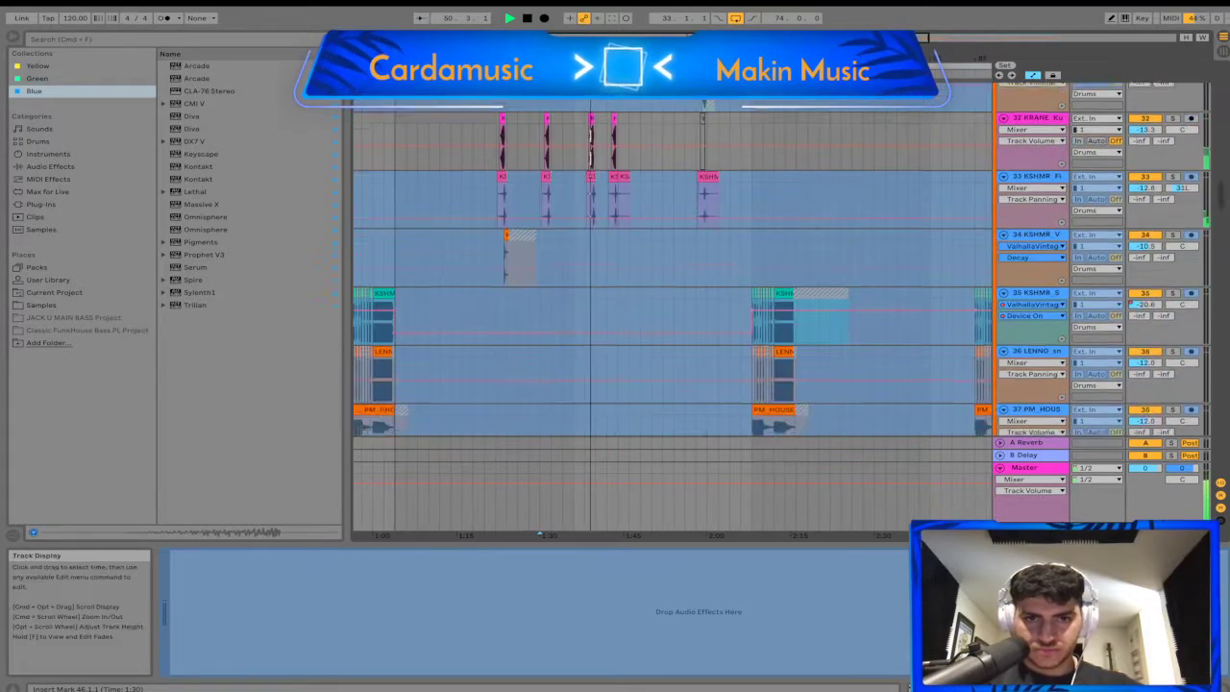
pyautogui.scroll(3, 604, 295)
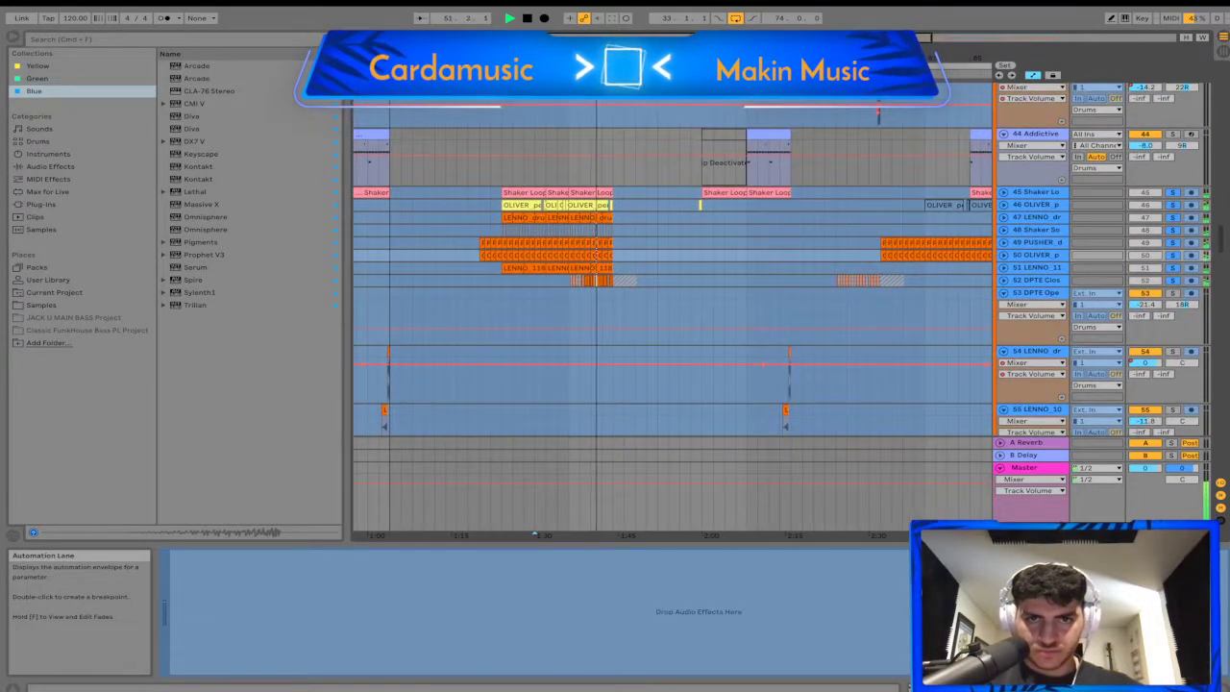
pyautogui.moveTo(595, 59); pyautogui.dragTo(596, 94)
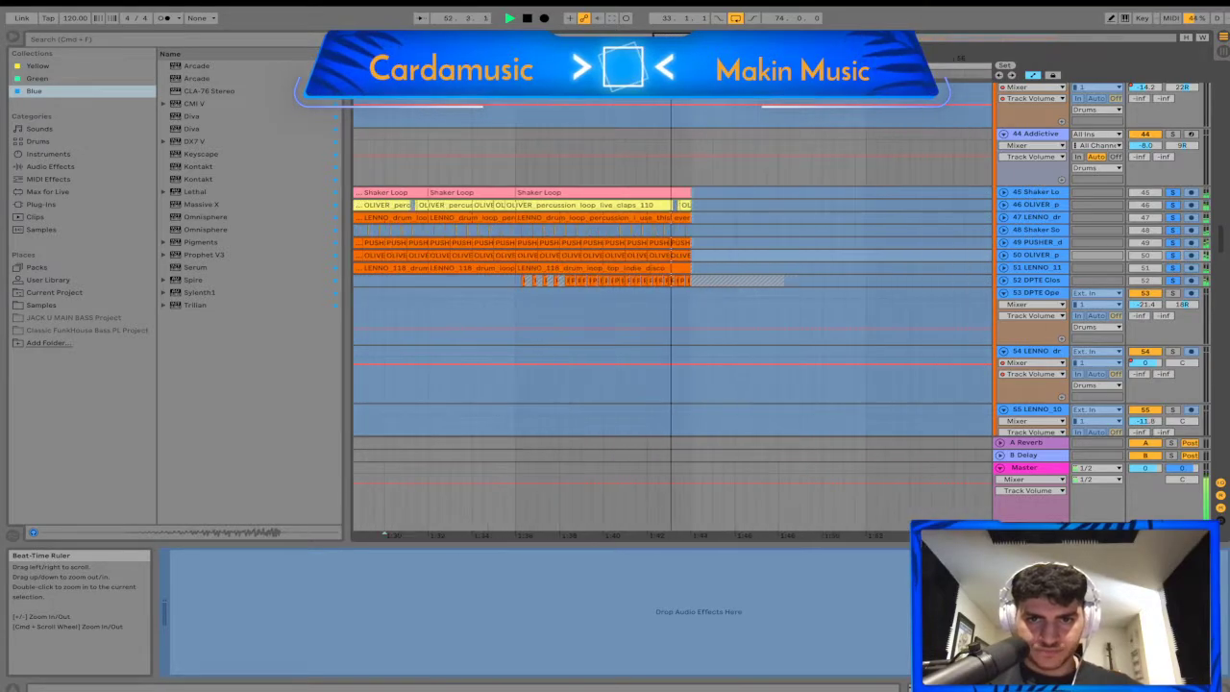
pyautogui.hscroll(-3, 490, 231)
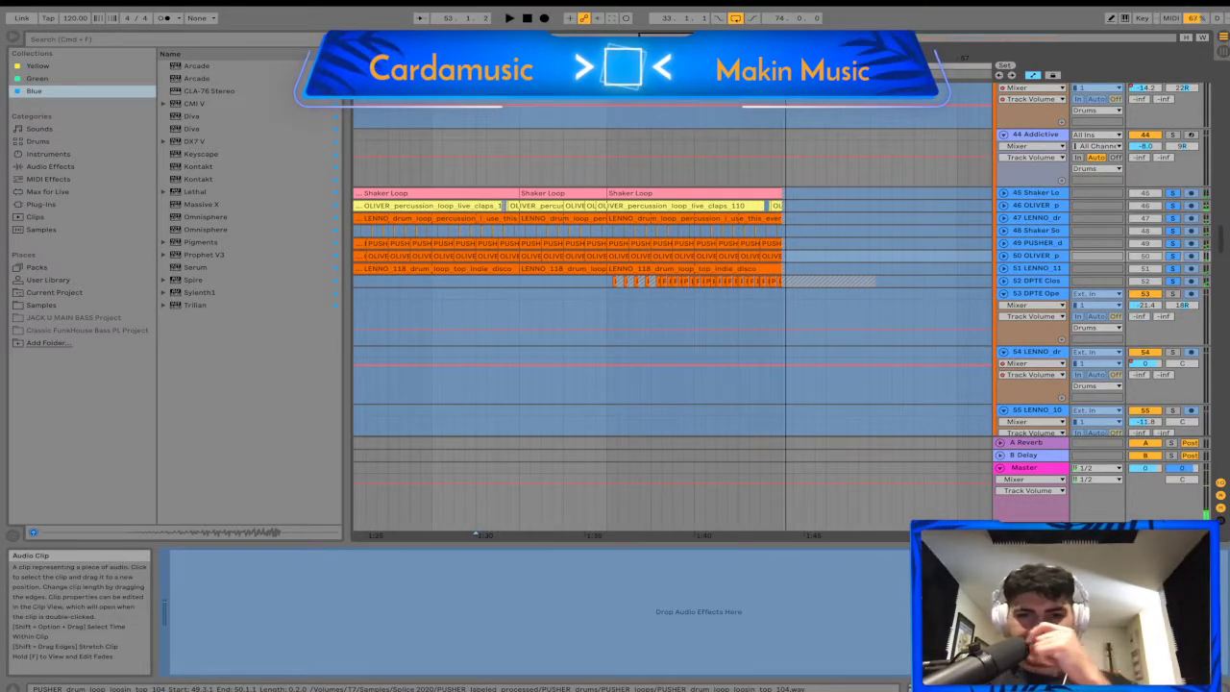
pyautogui.press('space')
# - Show the devices of the DPTE Clos track 52 and unfold tracks 52, 51, 50 and 49
pyautogui.click(1042, 282)
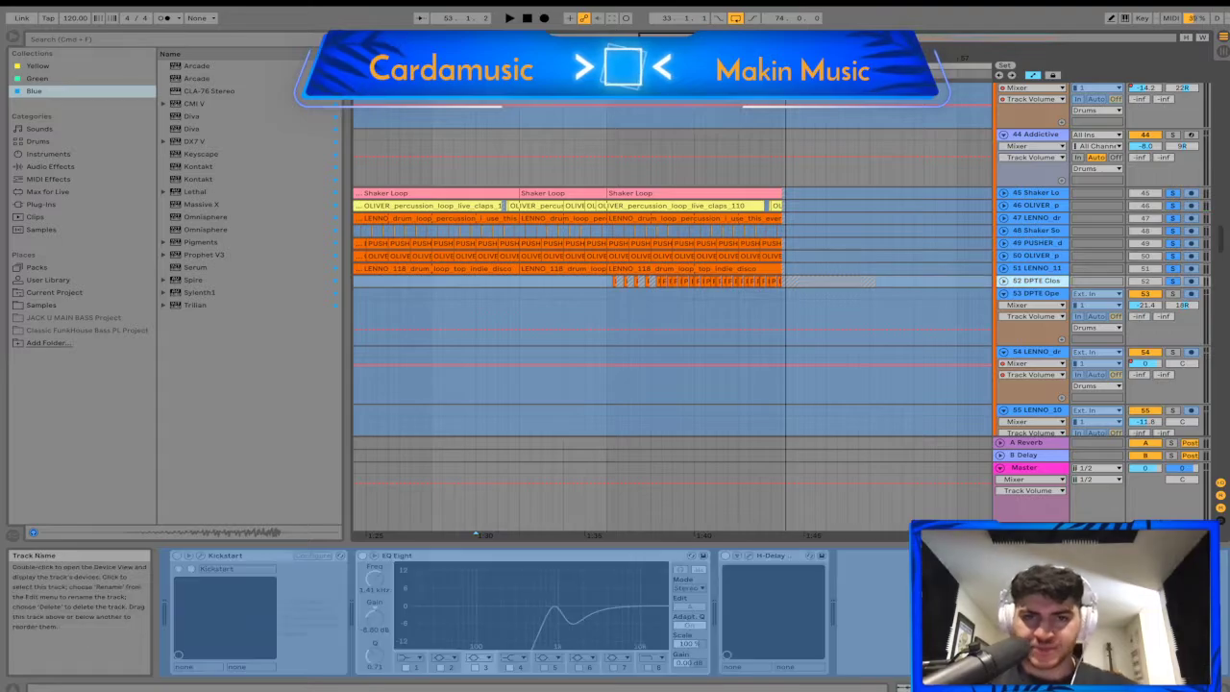
pyautogui.click(1004, 282)
pyautogui.click(1004, 269)
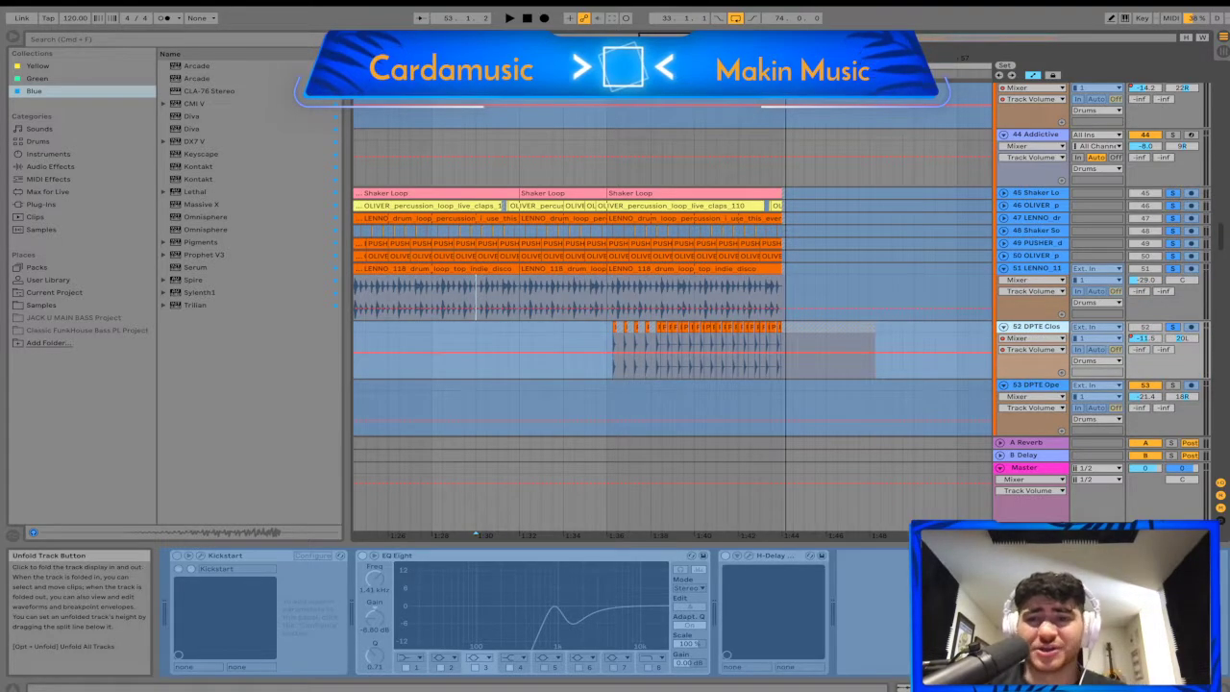
pyautogui.click(1003, 256)
pyautogui.click(1003, 243)
pyautogui.scroll(-2, 1004, 227)
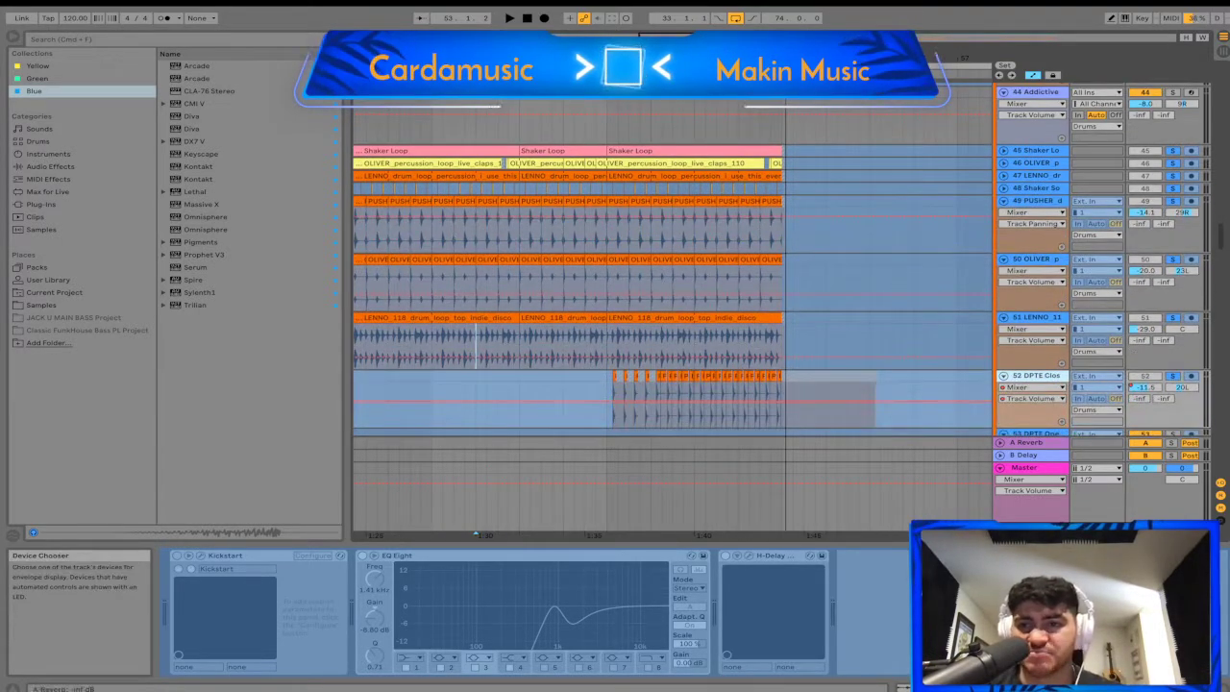
# - Play from bar 46 and solo tracks 51 to 48 one at a time, unfolding the Shaker track 48
pyautogui.press('space')
pyautogui.click(1173, 318)
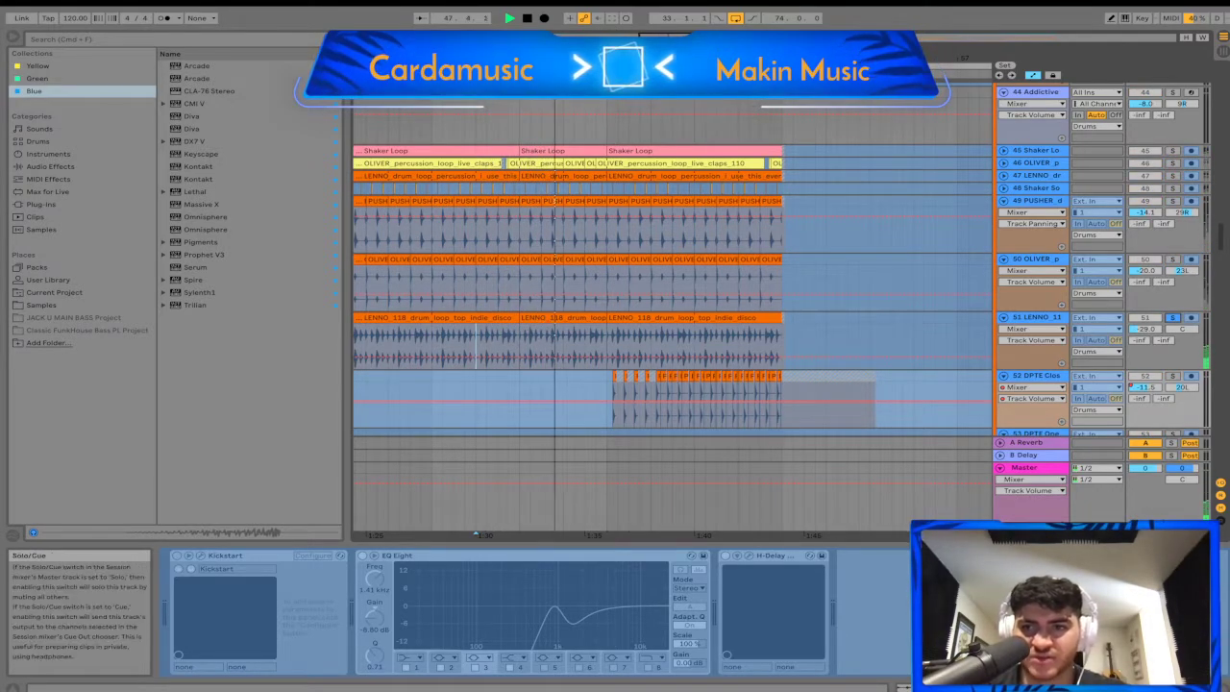
pyautogui.scroll(1, 673, 308)
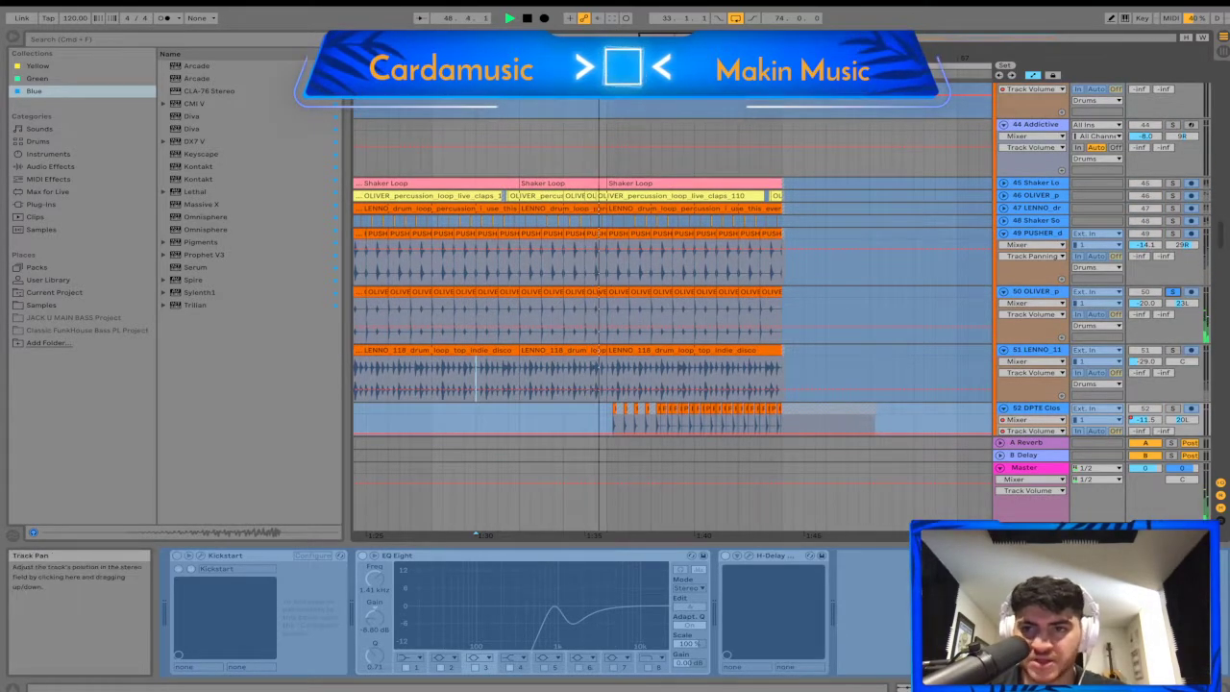
pyautogui.click(1003, 220)
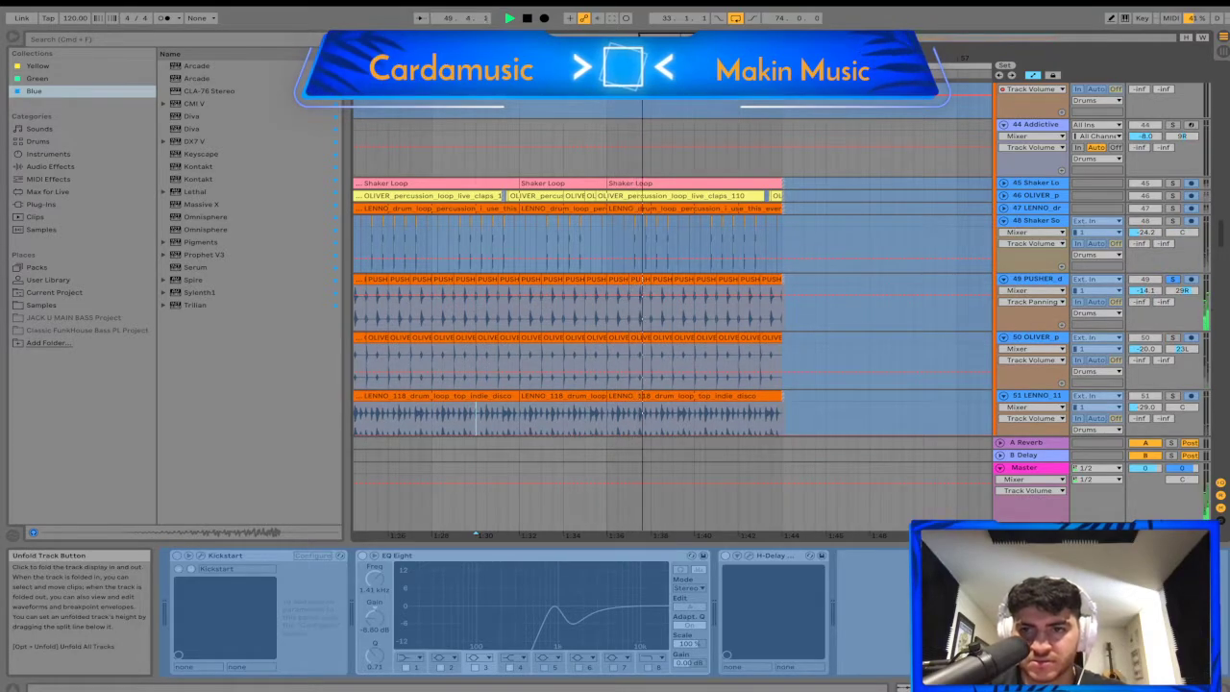
pyautogui.click(1172, 220)
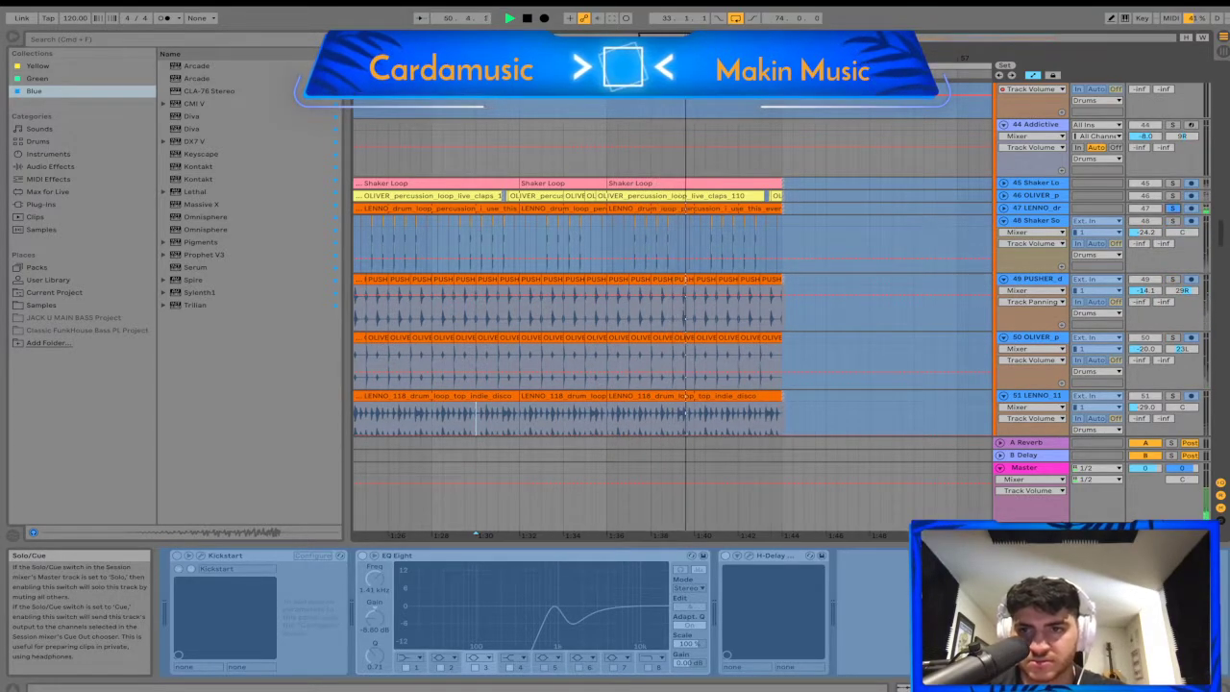
# - Unfold tracks 47, 46 and 45 and audition each one soloed, restarting from bar 46 for the OLIVER live claps loop
pyautogui.click(1003, 208)
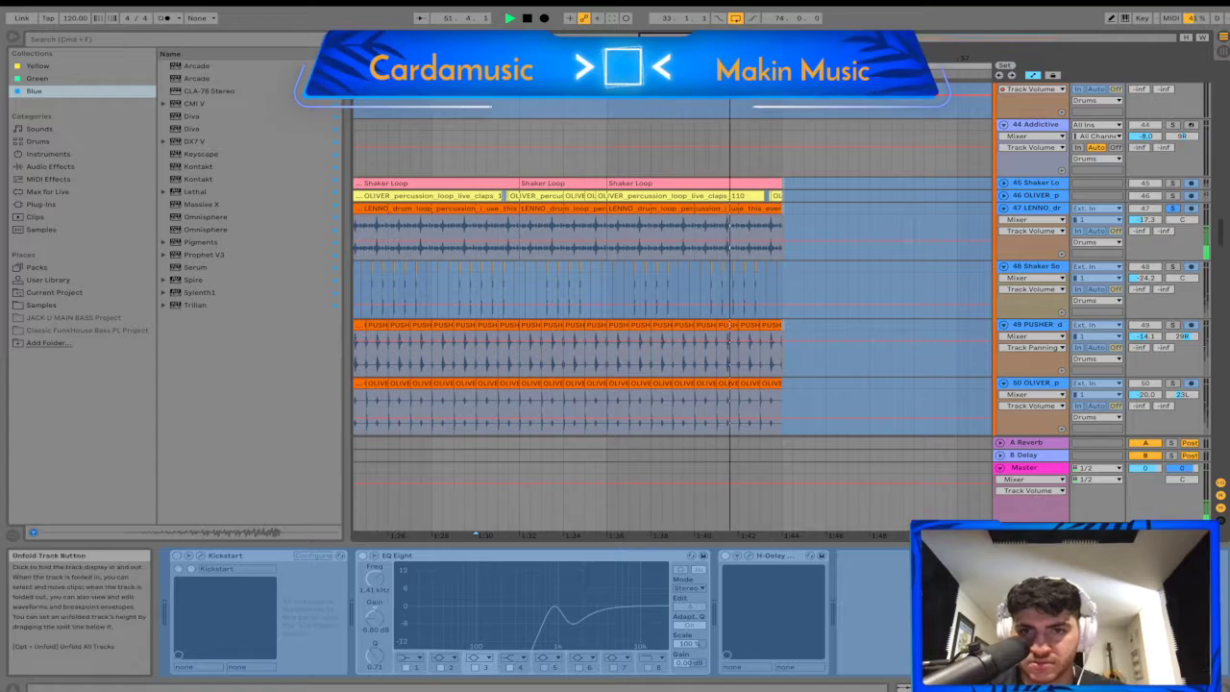
pyautogui.click(1003, 195)
pyautogui.click(1172, 195)
pyautogui.press('space')
pyautogui.press('space')
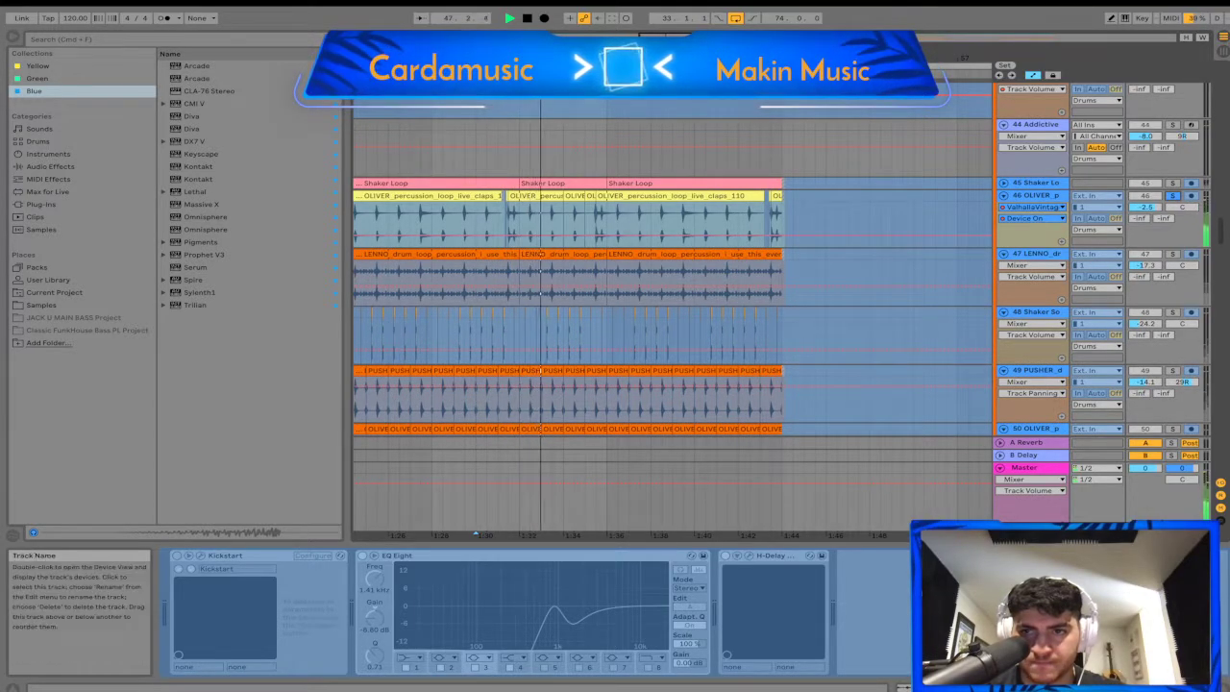
pyautogui.click(1004, 183)
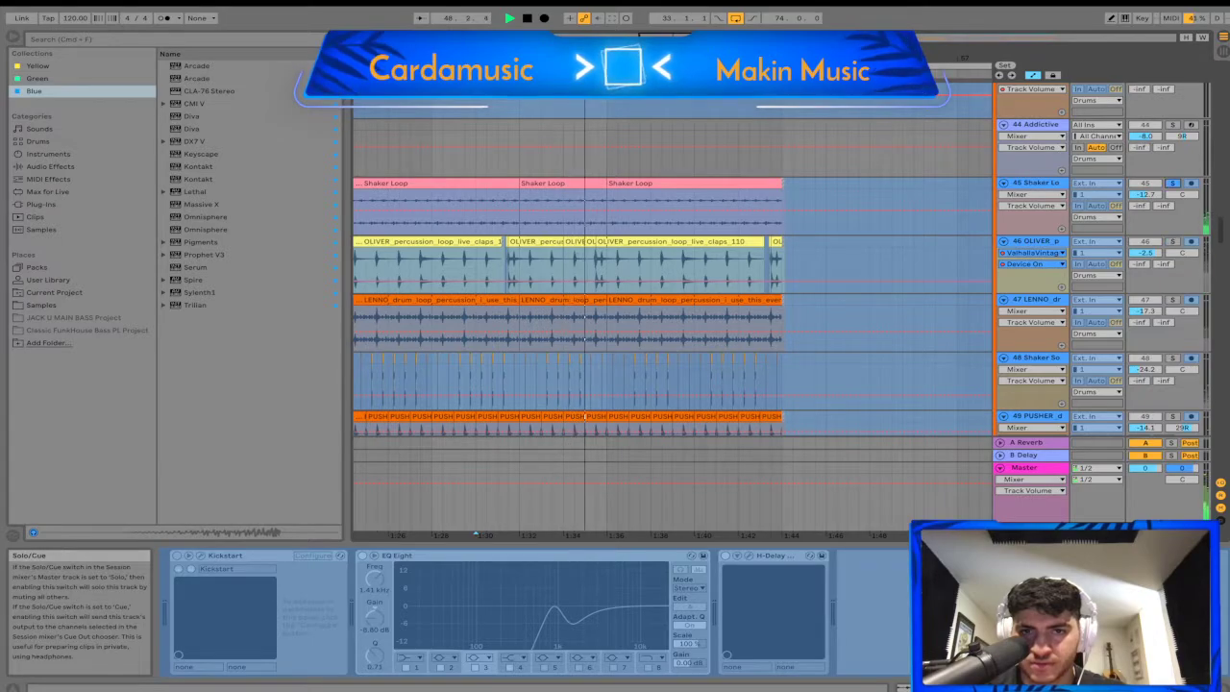
# - Turn off the solo on Shaker Loop track 45 and play the full mix from bar 46 and from bar 52
pyautogui.press('space')
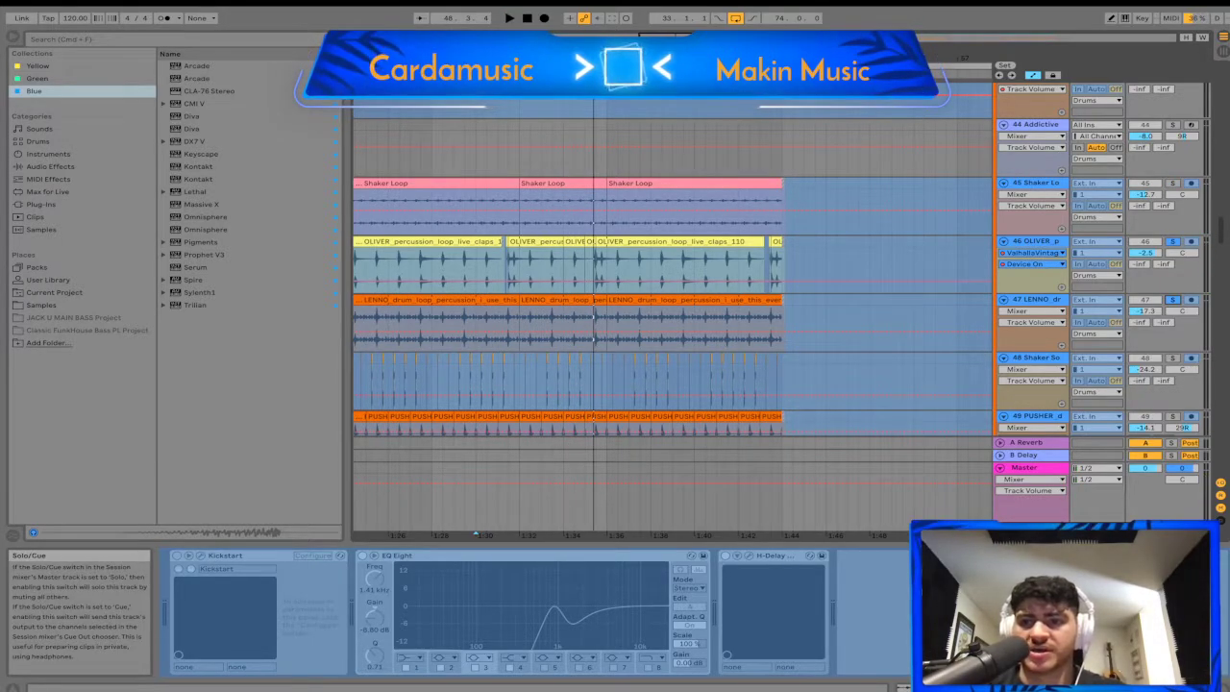
pyautogui.click(1172, 182)
pyautogui.scroll(2, 1172, 183)
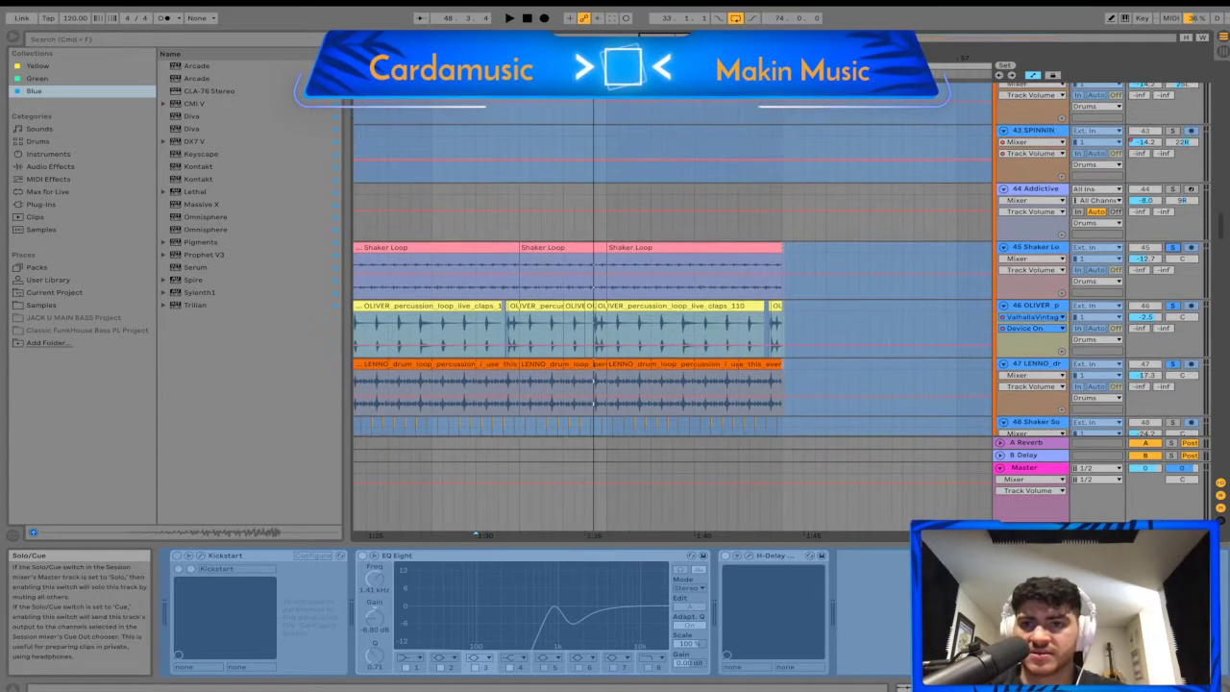
pyautogui.moveTo(634, 59); pyautogui.dragTo(516, 48)
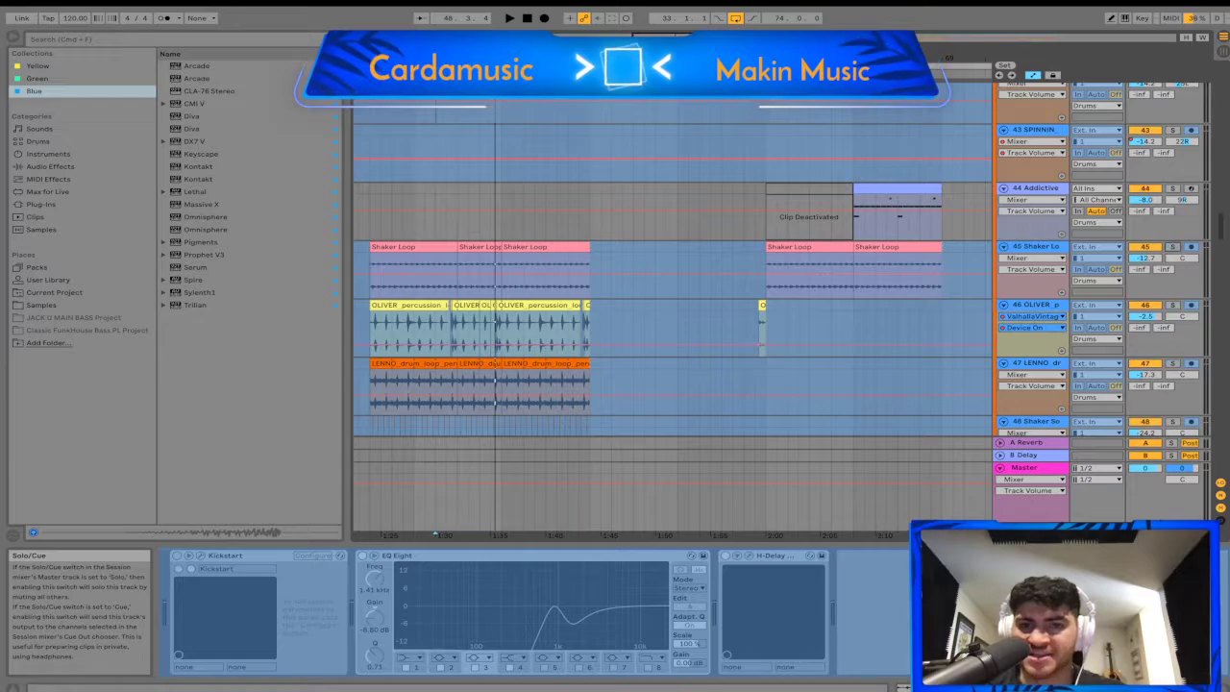
pyautogui.press('space')
pyautogui.press('space')
pyautogui.click(501, 275)
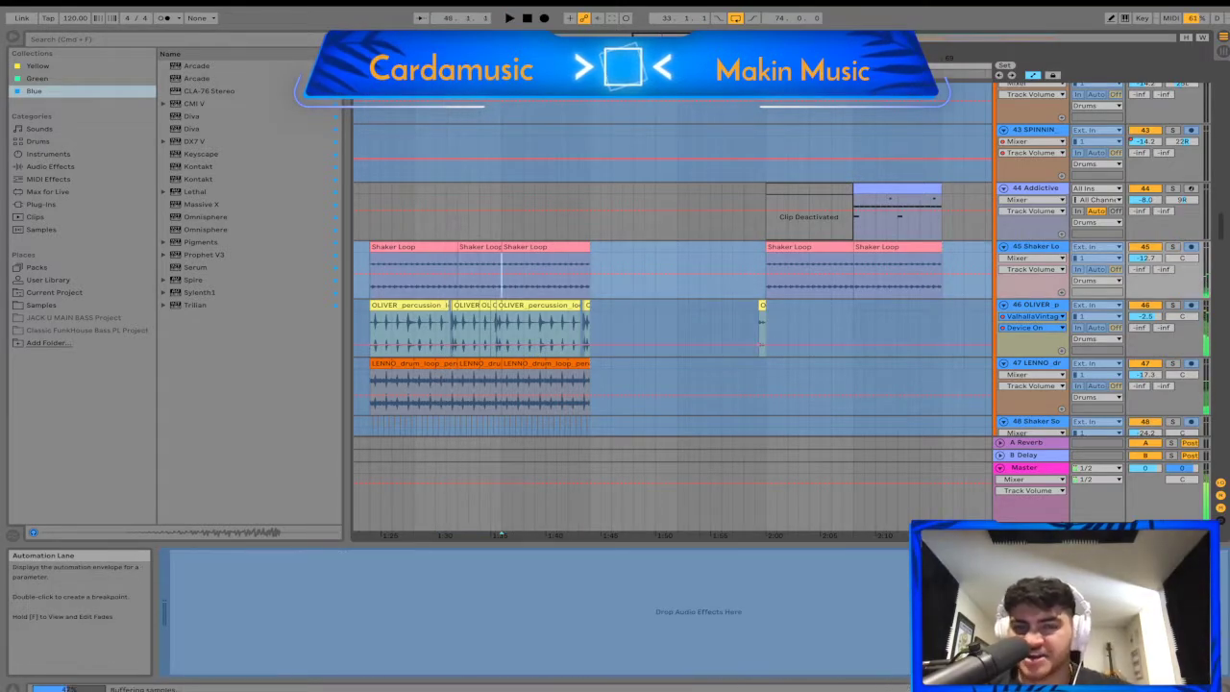
pyautogui.press('space')
pyautogui.press('space')
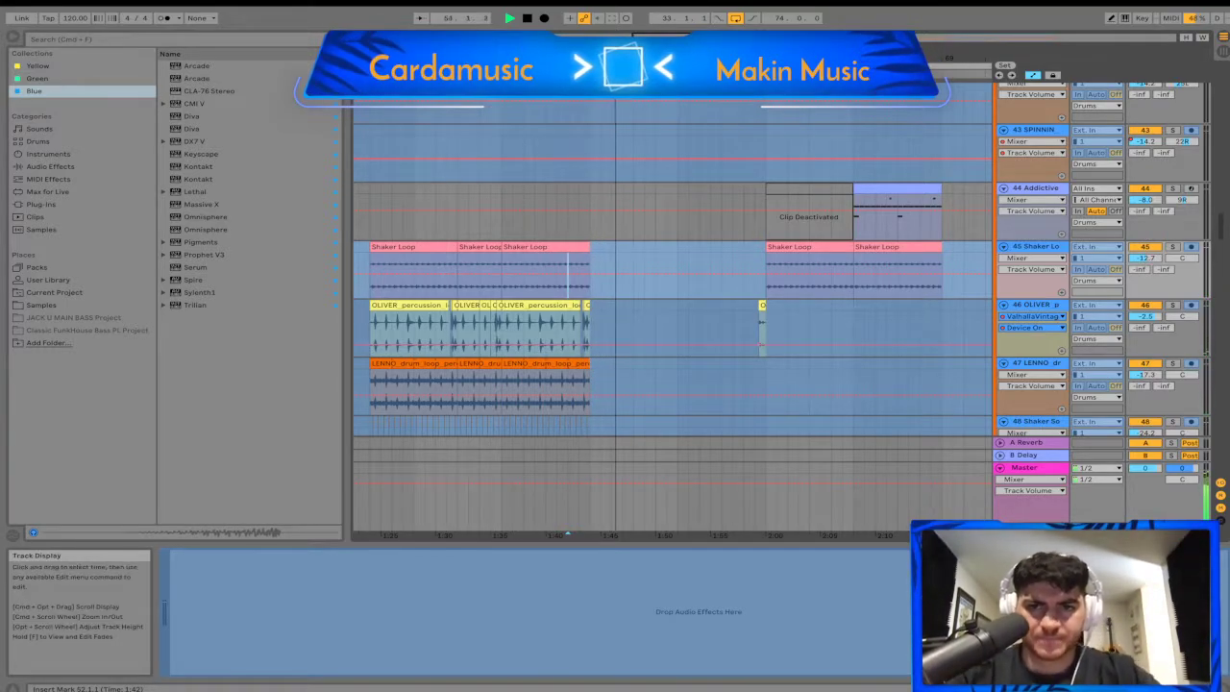
# - Fold tracks 44 and 45 and restart playback from bar 52
pyautogui.click(1004, 188)
pyautogui.click(1004, 201)
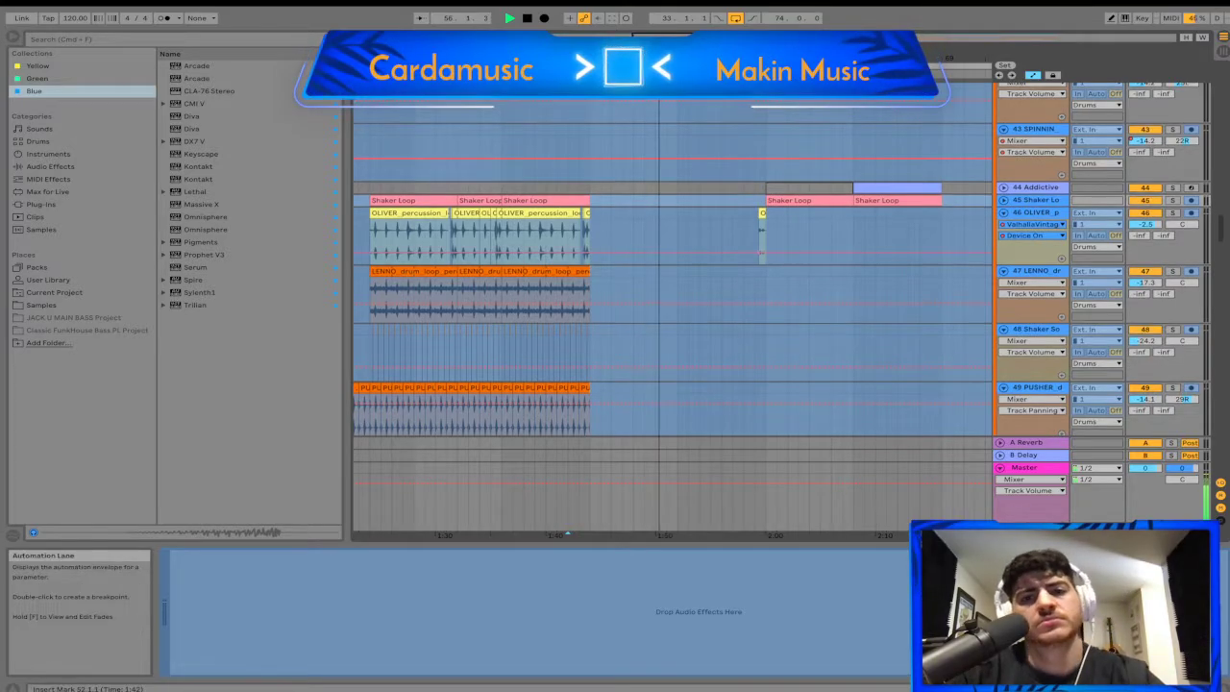
pyautogui.scroll(-15, 673, 288)
pyautogui.press('space')
pyautogui.scroll(-20, 673, 289)
pyautogui.press('space')
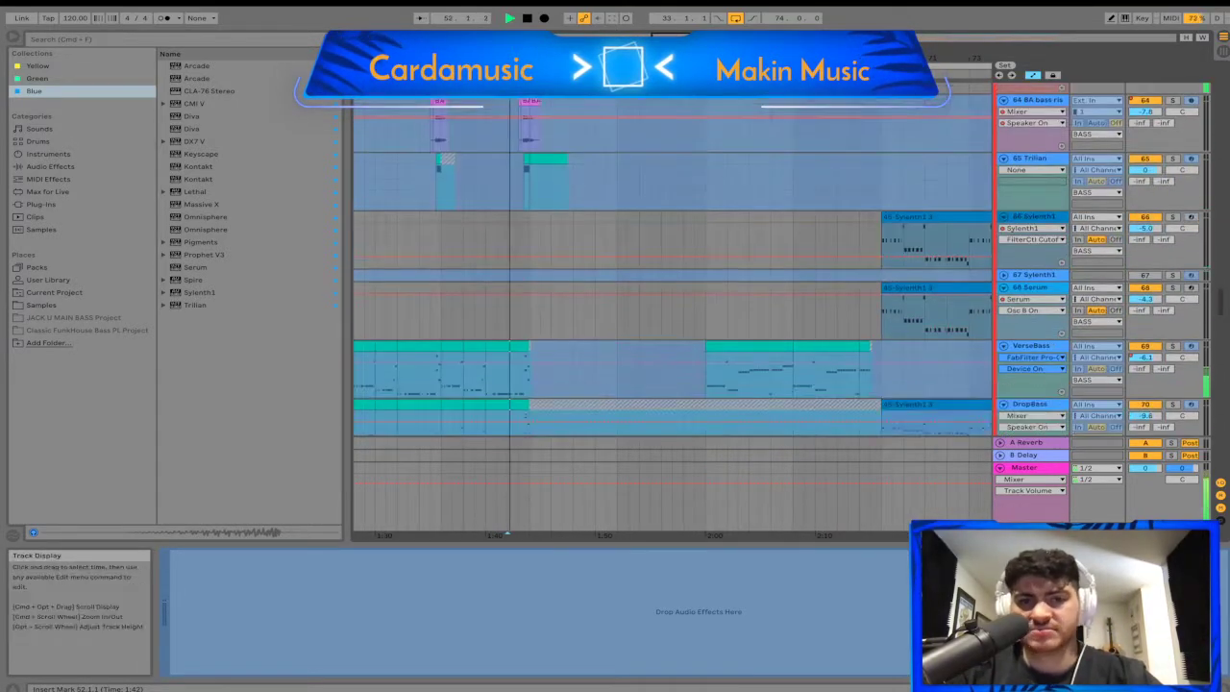
# - Examine the guitar and FX tracks during playback, audition the VEC2 Crowds track 92 soloed, and stop at bar 61
pyautogui.scroll(6, 672, 289)
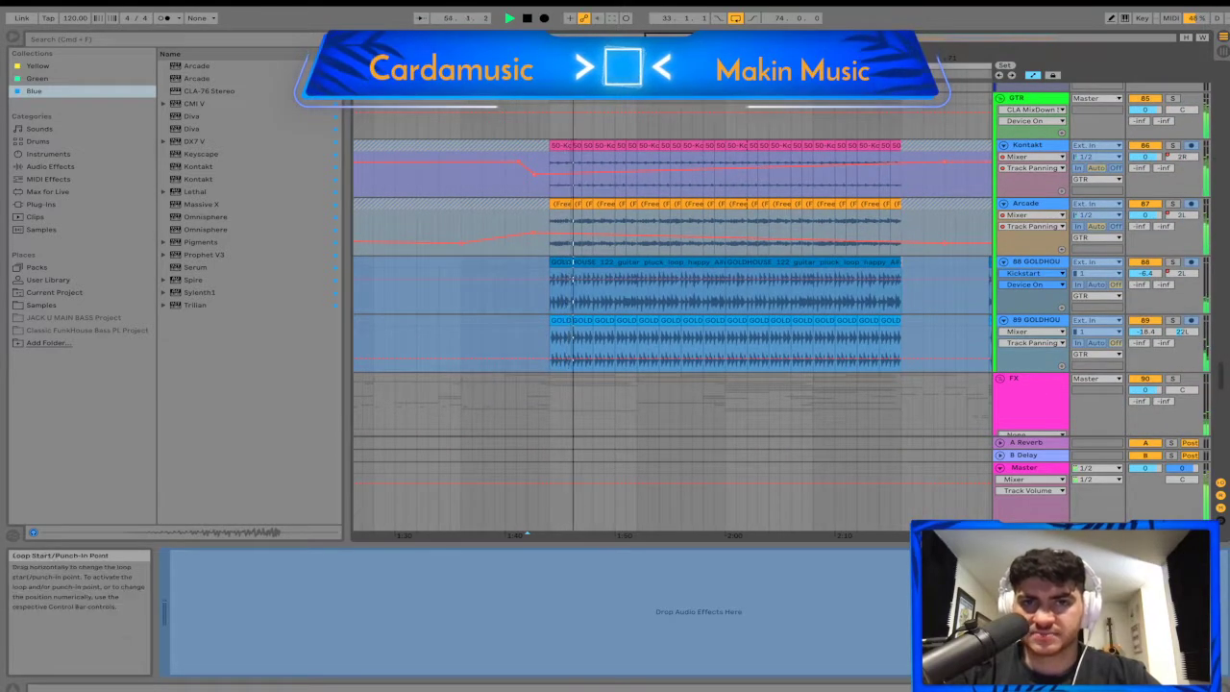
pyautogui.moveTo(608, 58); pyautogui.dragTo(639, 58)
pyautogui.scroll(-3, 639, 288)
pyautogui.scroll(-4, 673, 289)
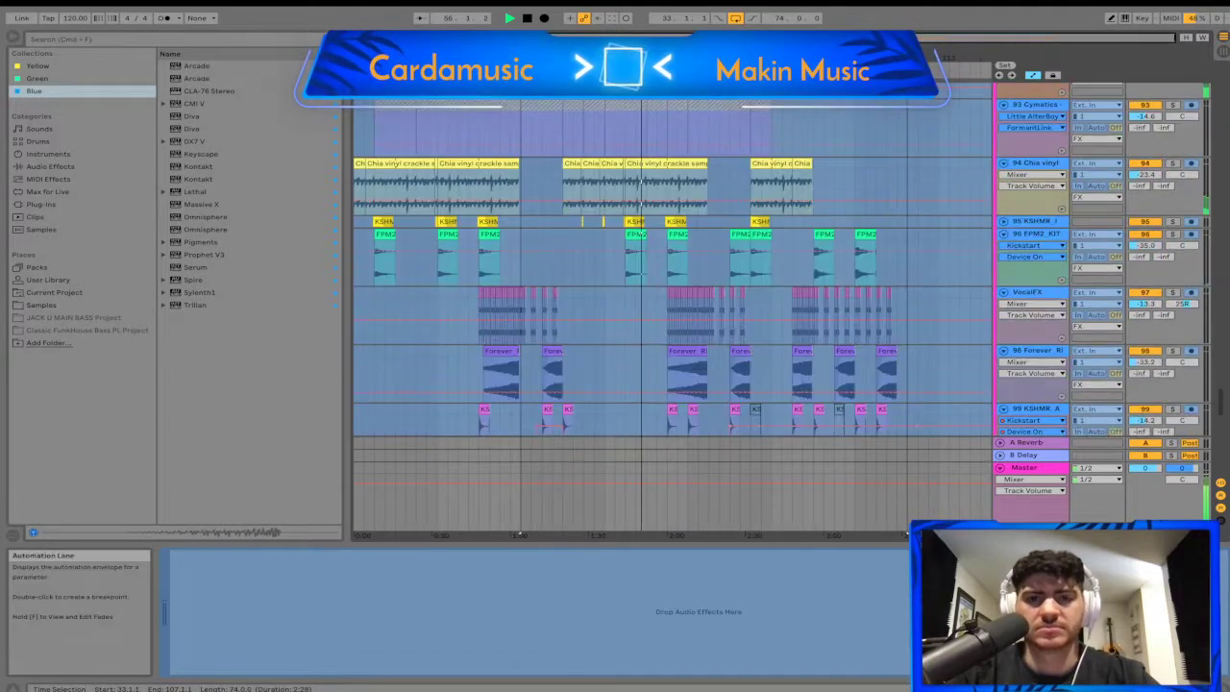
pyautogui.click(1173, 213)
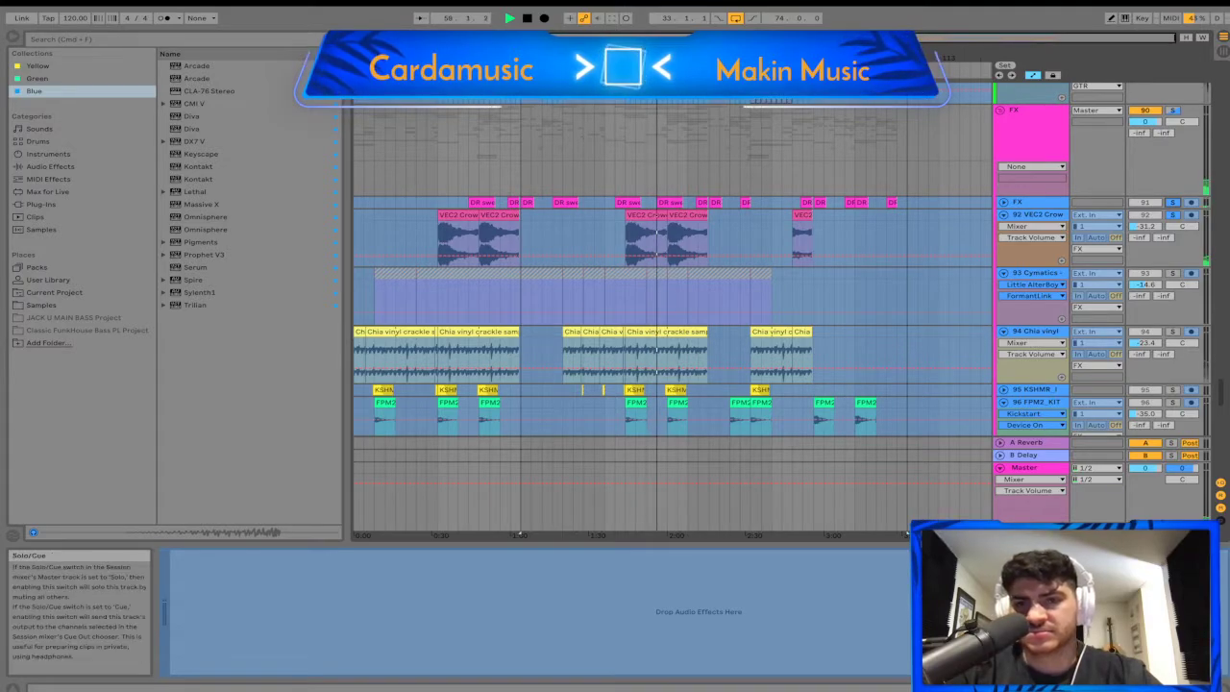
pyautogui.scroll(1, 673, 317)
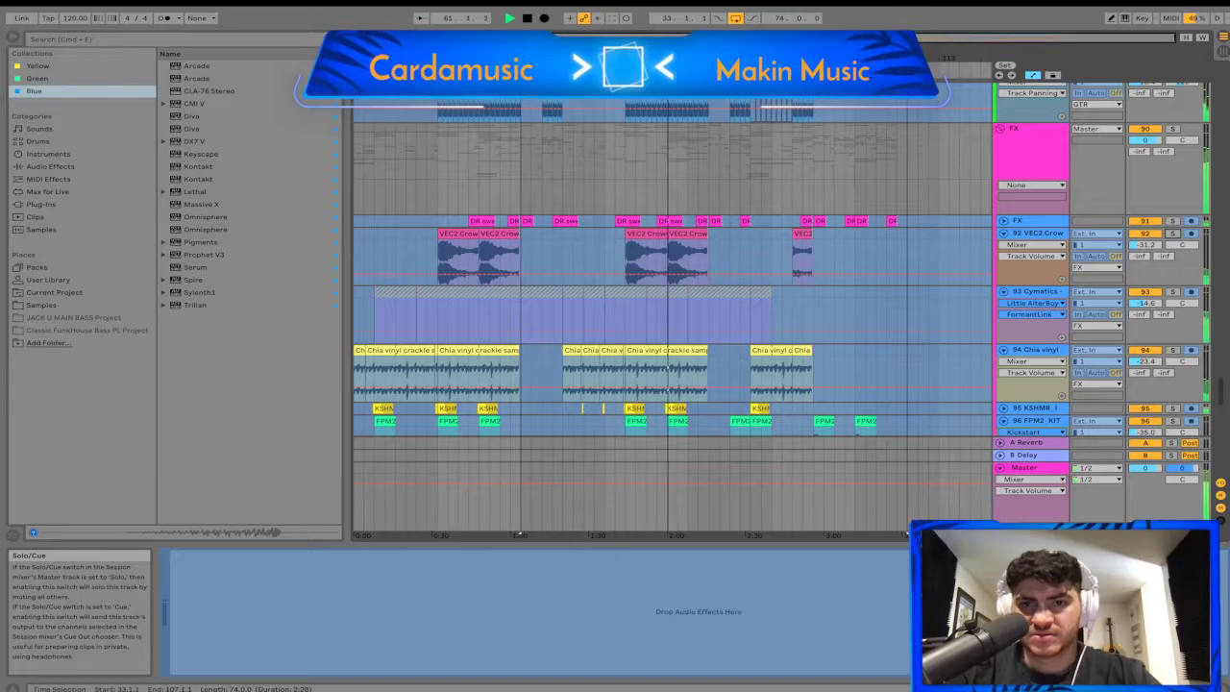
pyautogui.scroll(2, 672, 293)
pyautogui.press('space')
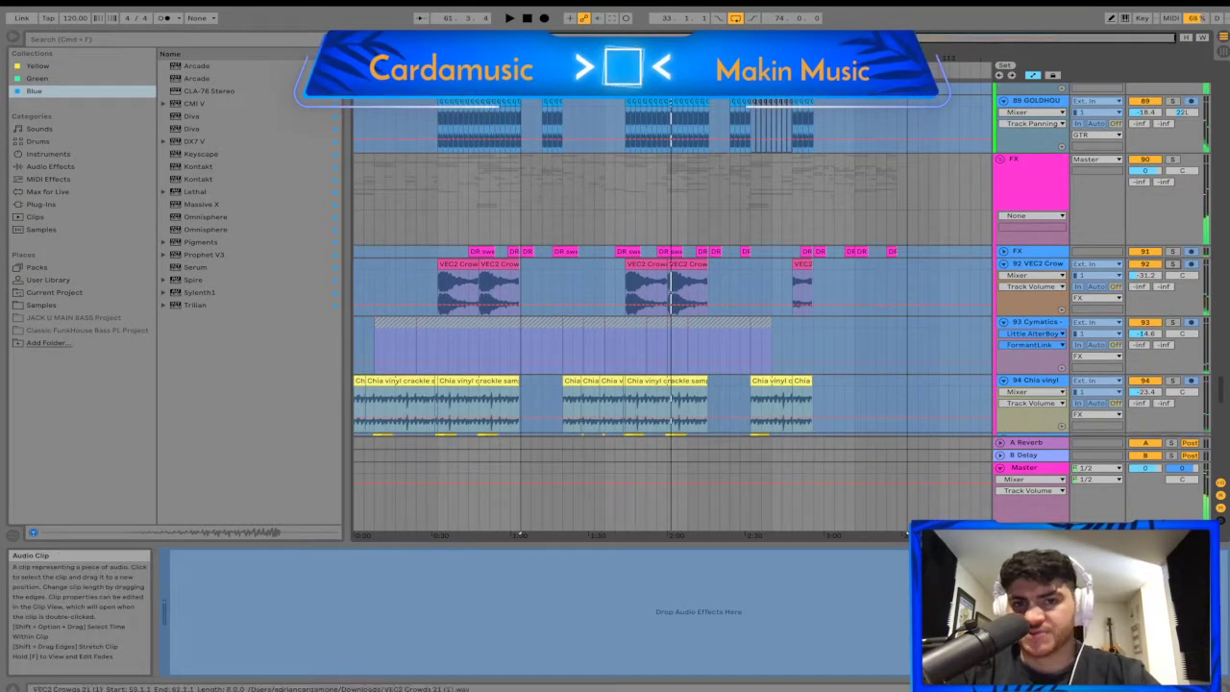
# - Play from bar 61, examine FX tracks 95 to 102, and audition the Forever riser track 98 soloed
pyautogui.scroll(-10, 672, 289)
pyautogui.press('space')
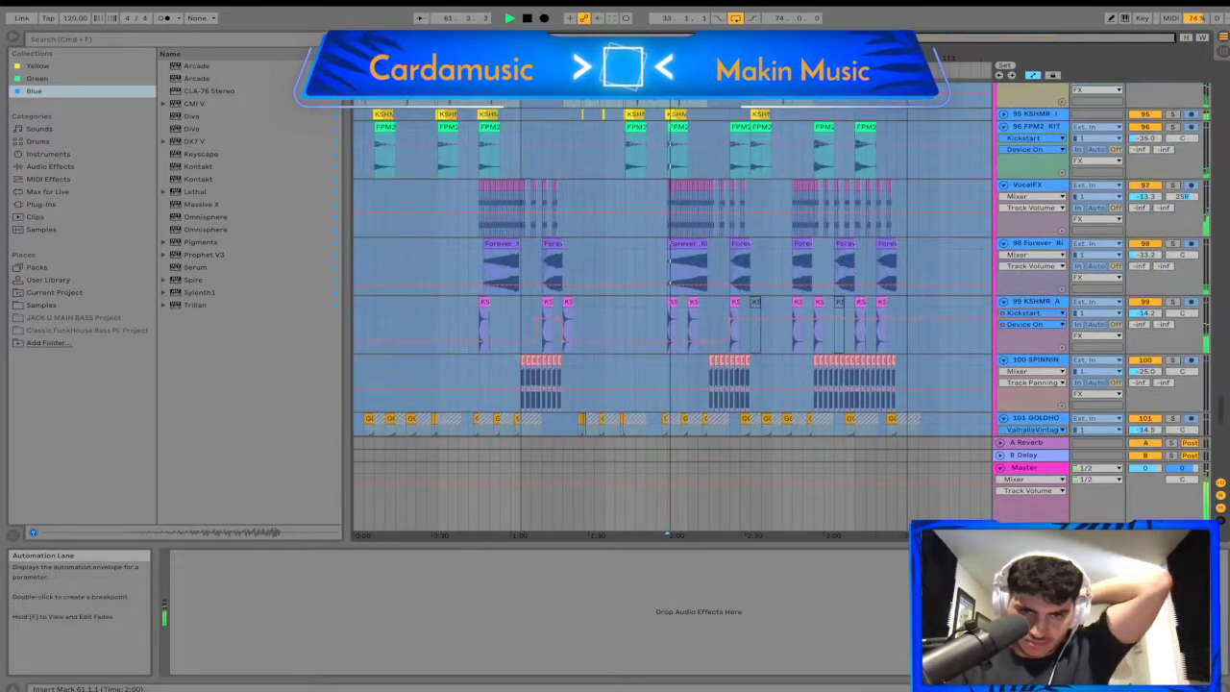
pyautogui.scroll(-3, 670, 144)
pyautogui.scroll(-12, 672, 288)
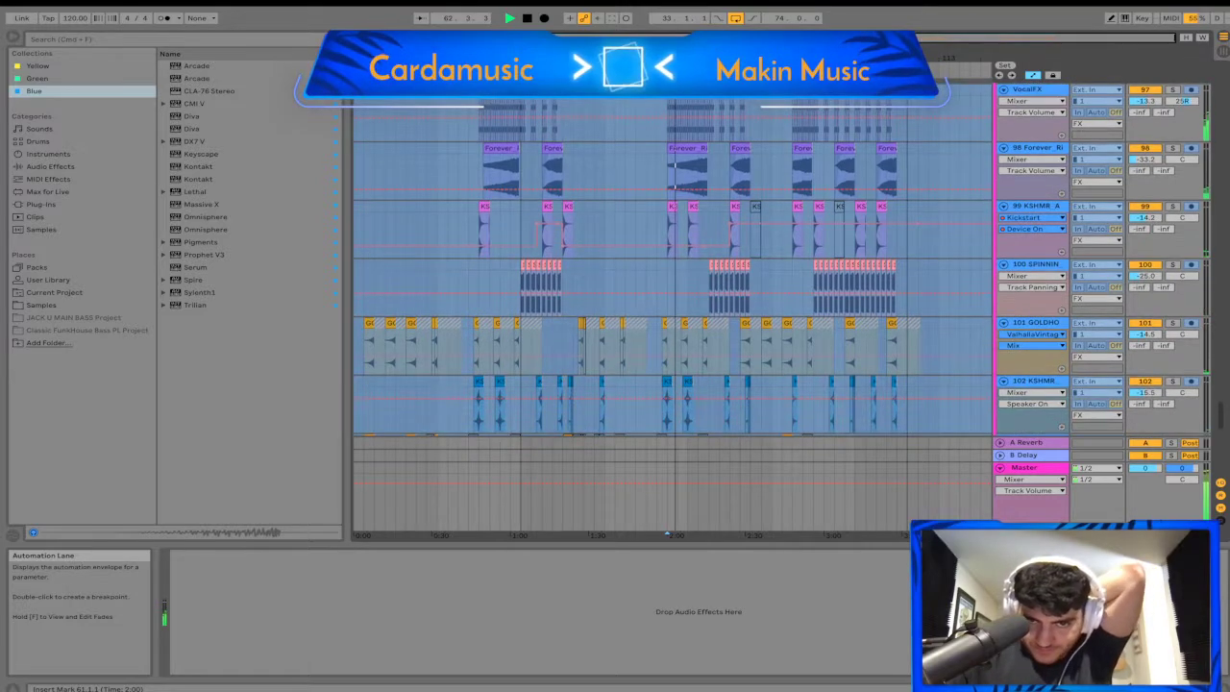
pyautogui.scroll(13, 677, 301)
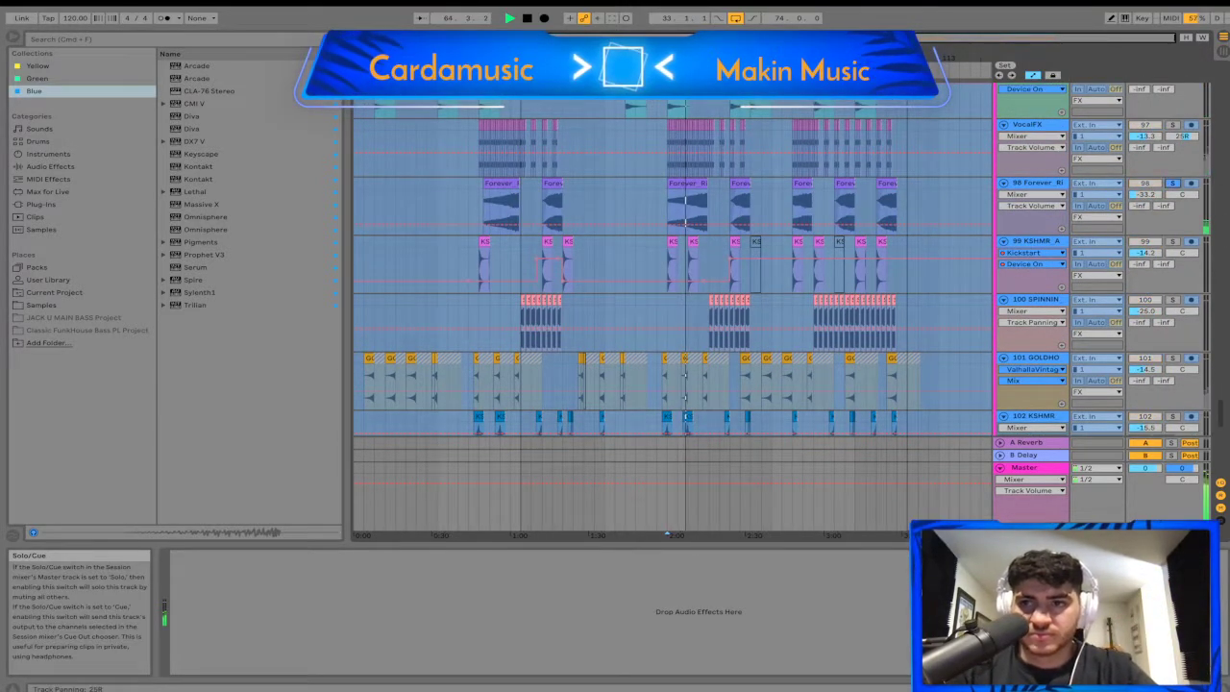
pyautogui.scroll(1, 1173, 183)
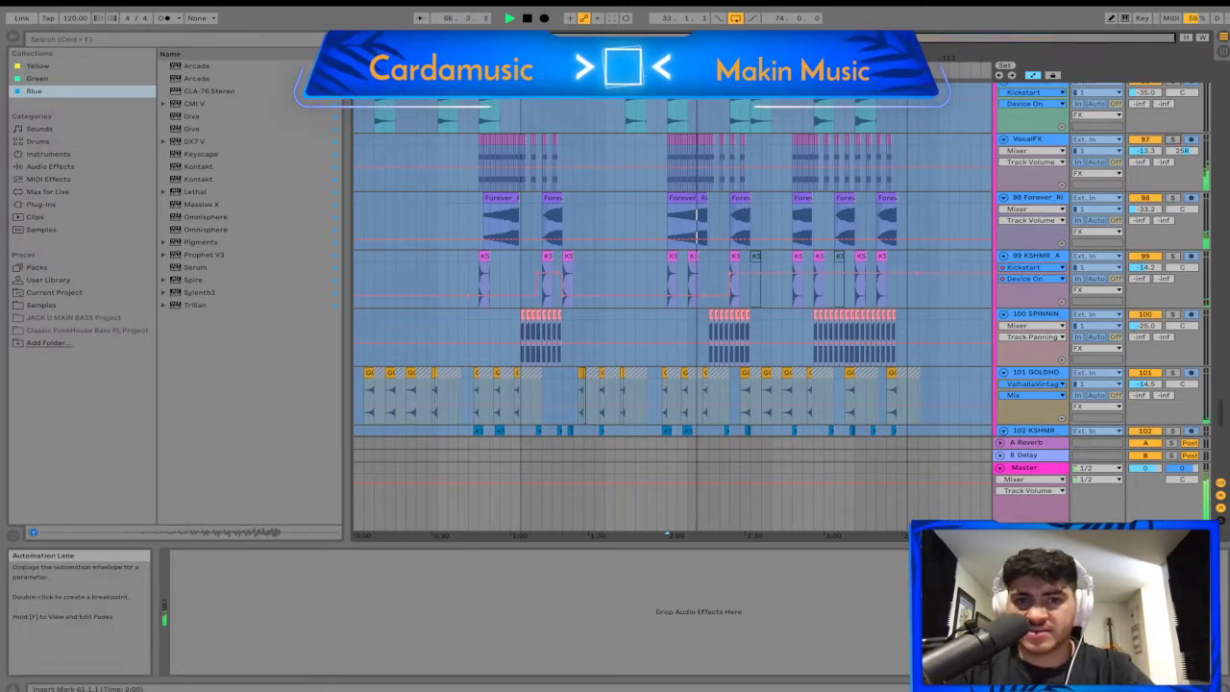
# - Examine the drum, vocal, bass, pad, pluck and atmosphere tracks while the song plays through to bar 75
pyautogui.scroll(15, 673, 289)
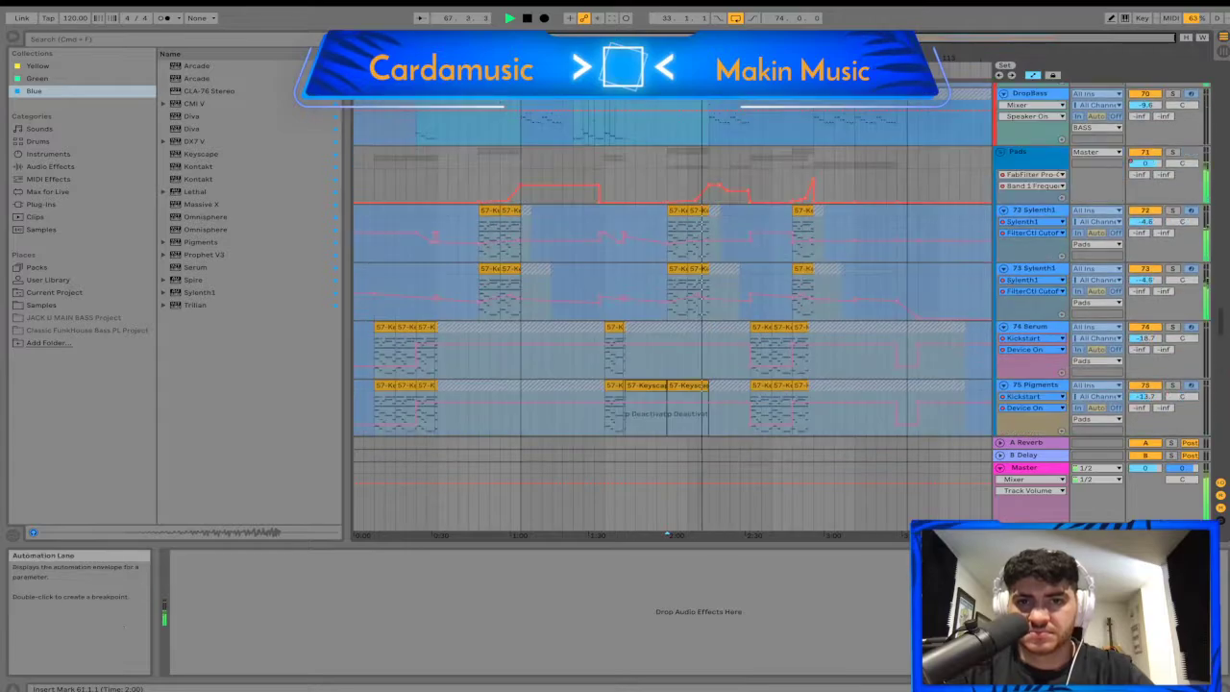
pyautogui.scroll(18, 706, 317)
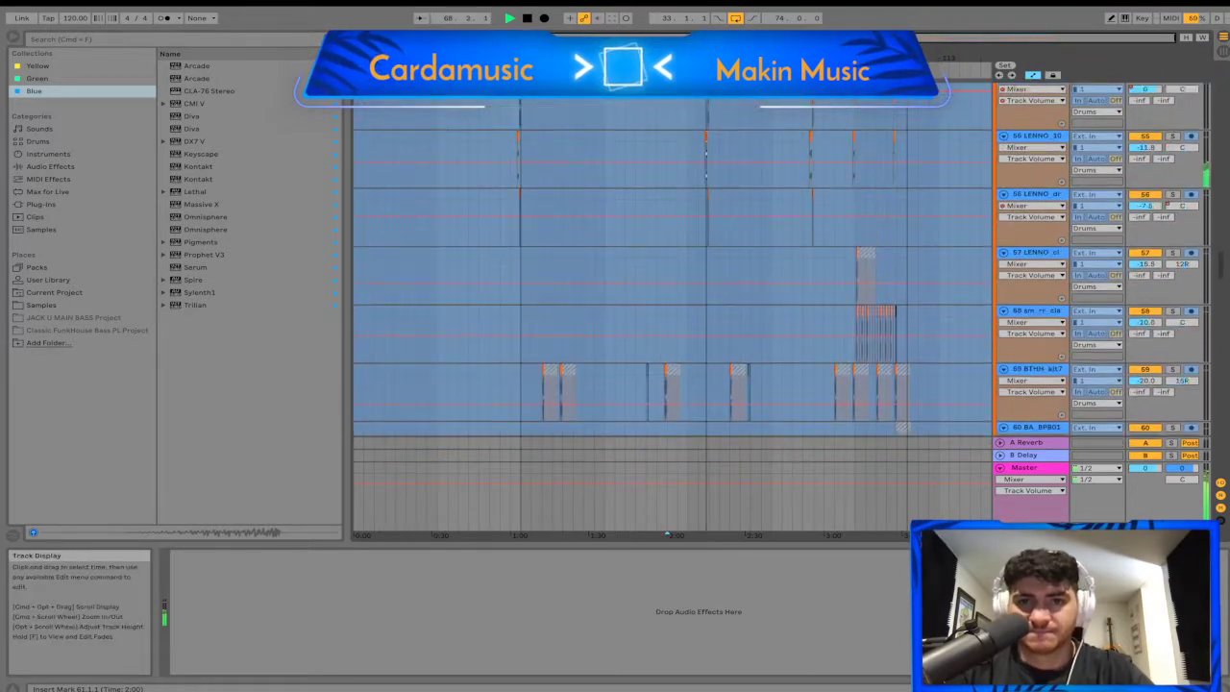
pyautogui.scroll(-5, 673, 289)
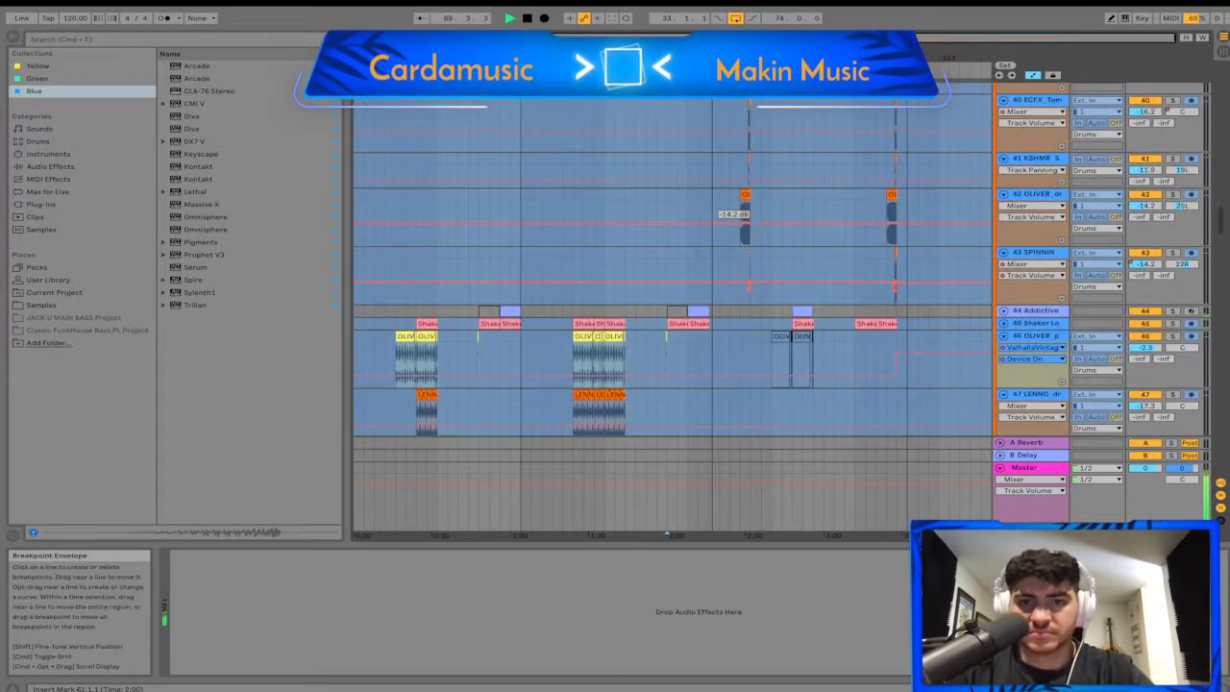
pyautogui.scroll(15, 673, 278)
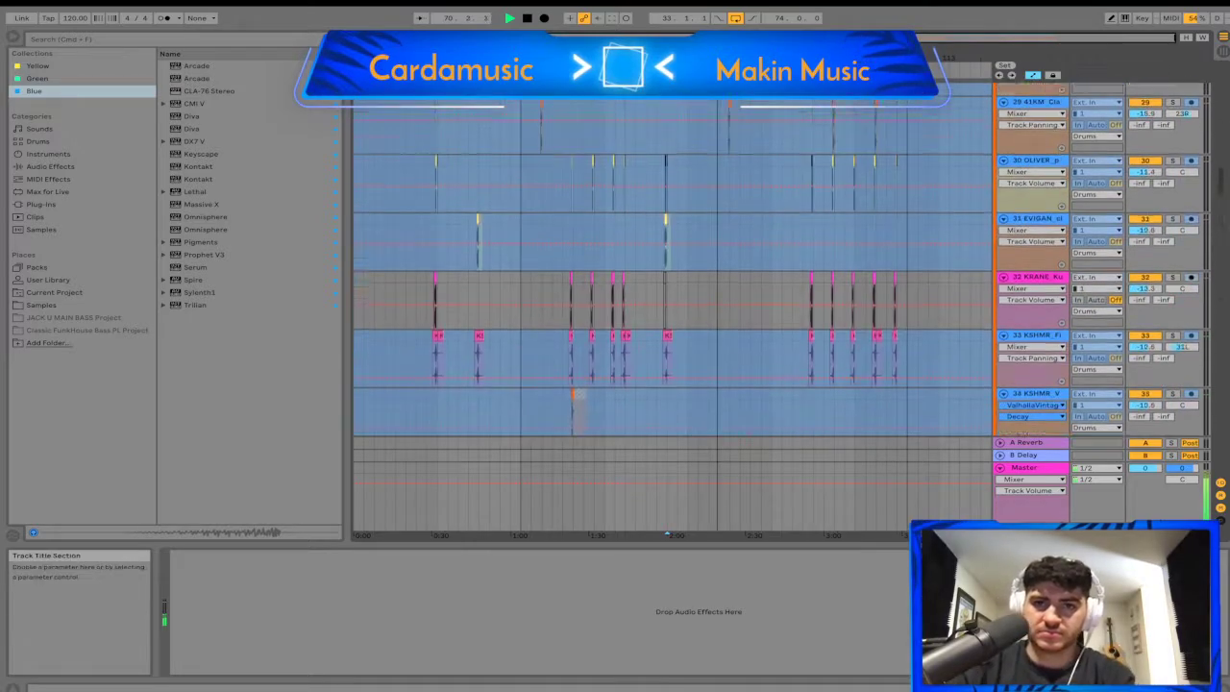
pyautogui.scroll(-20, 673, 289)
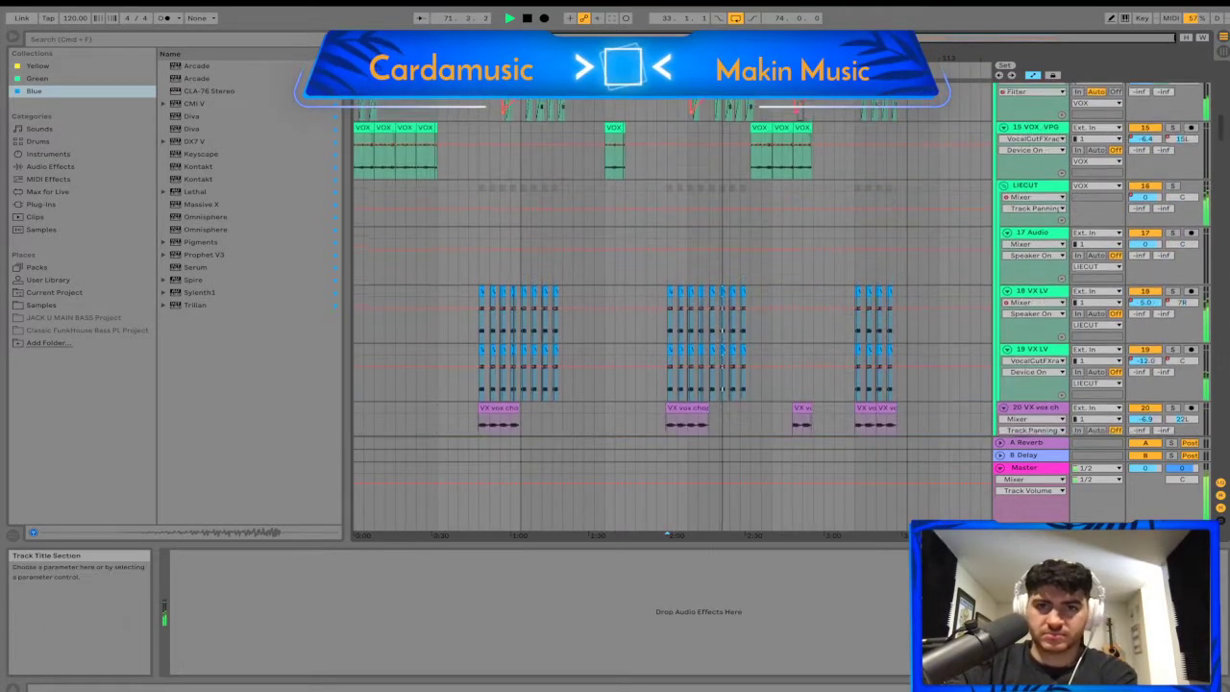
pyautogui.scroll(-8, 673, 289)
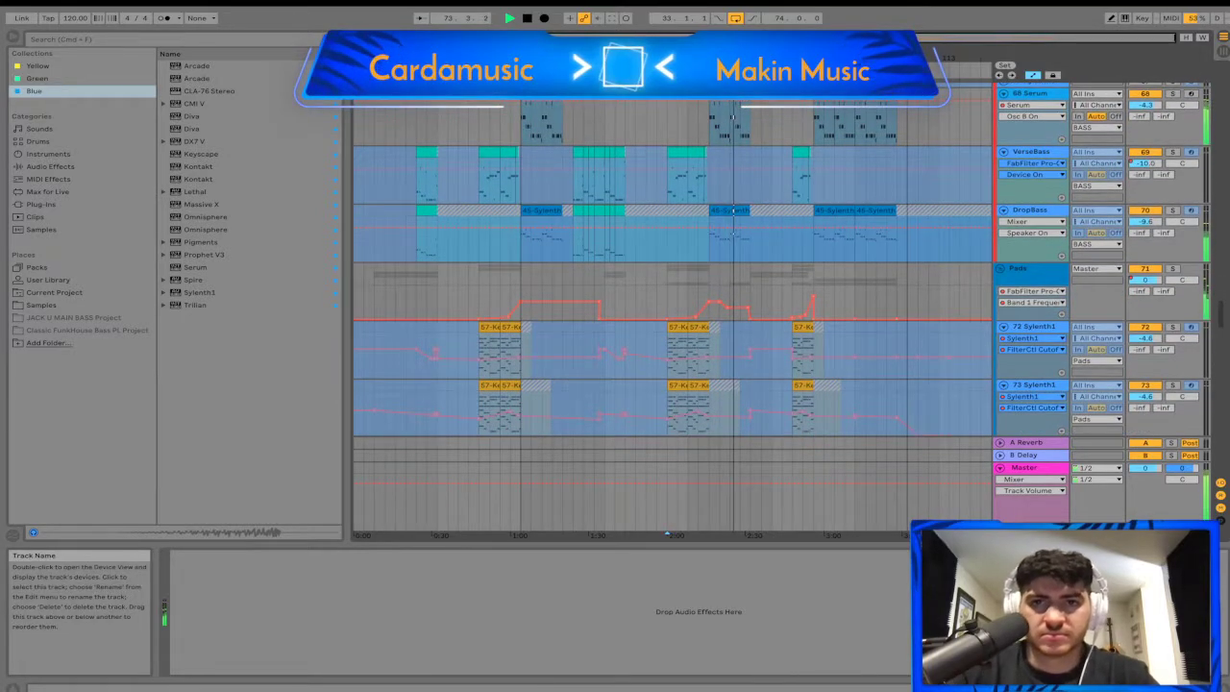
pyautogui.scroll(-12, 673, 288)
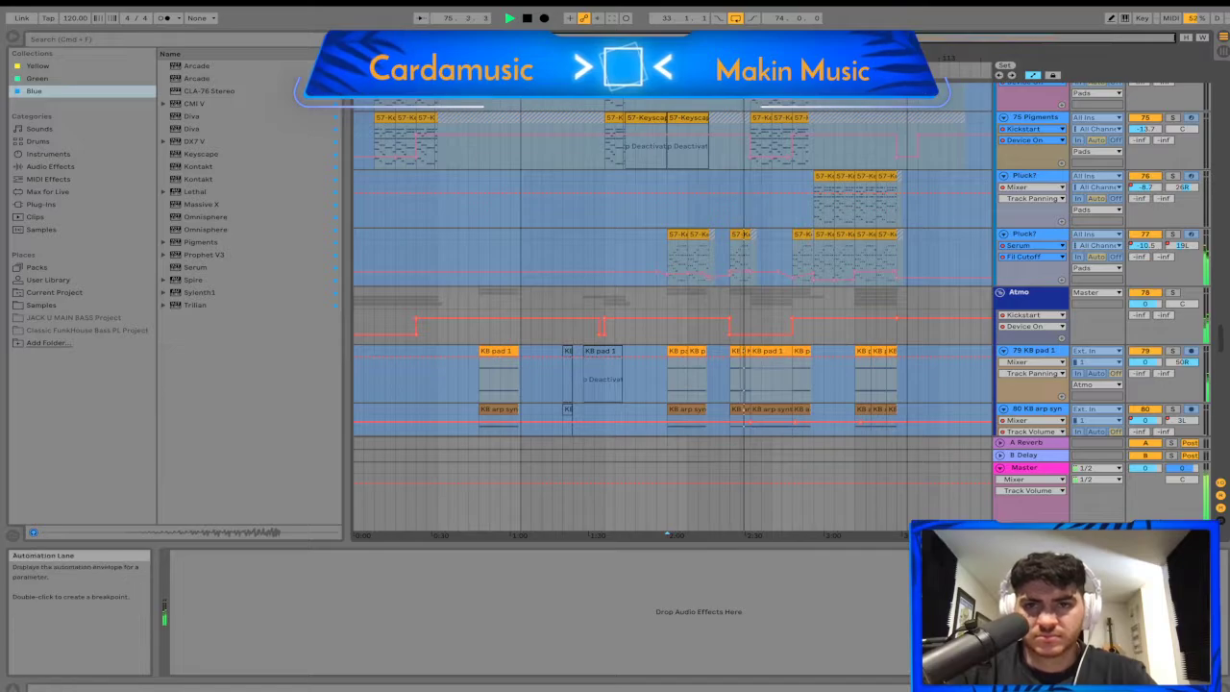
# - Solo the Pluck? track 77 and play it from bar 61
pyautogui.moveTo(679, 58); pyautogui.dragTo(679, 103)
pyautogui.press('space')
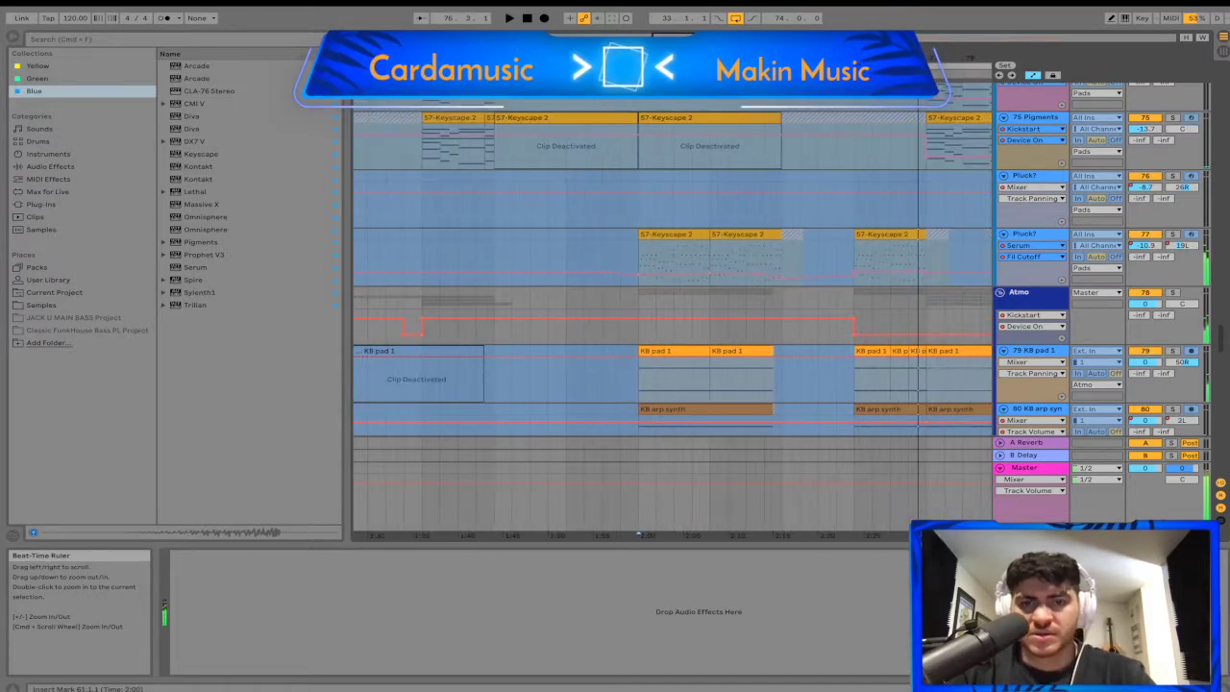
pyautogui.click(638, 206)
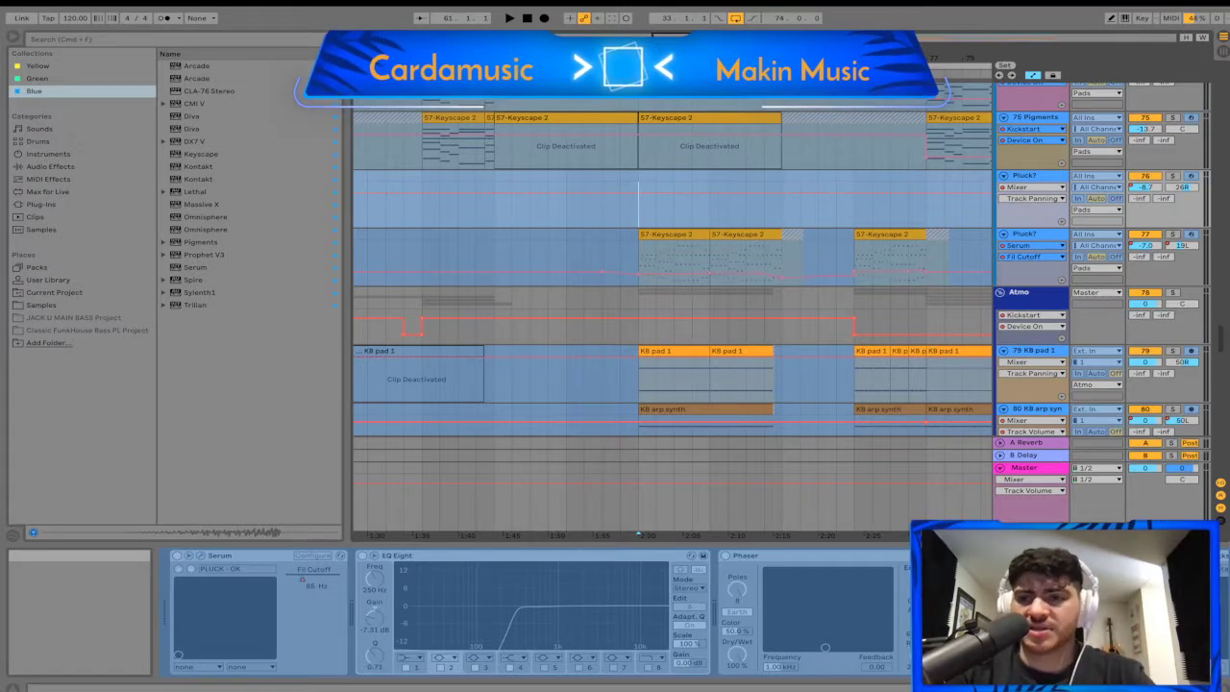
pyautogui.click(1172, 235)
pyautogui.press('space')
pyautogui.hscroll(1, 707, 237)
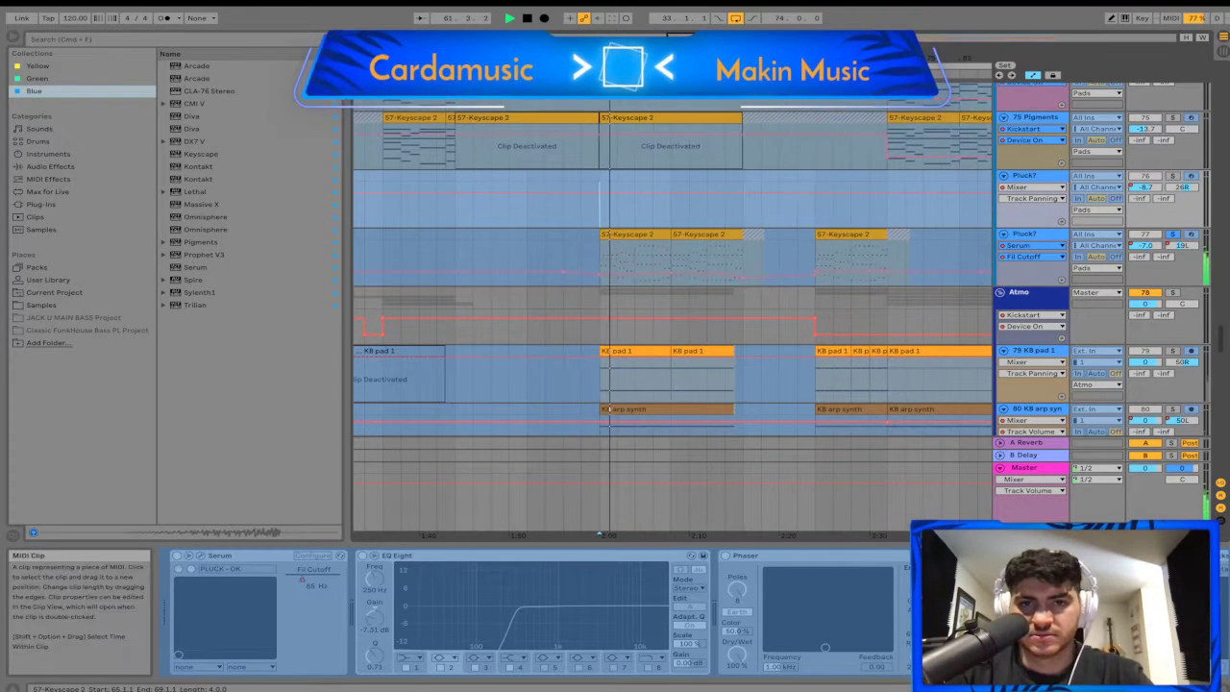
pyautogui.hscroll(1, 615, 409)
pyautogui.scroll(-1, 605, 399)
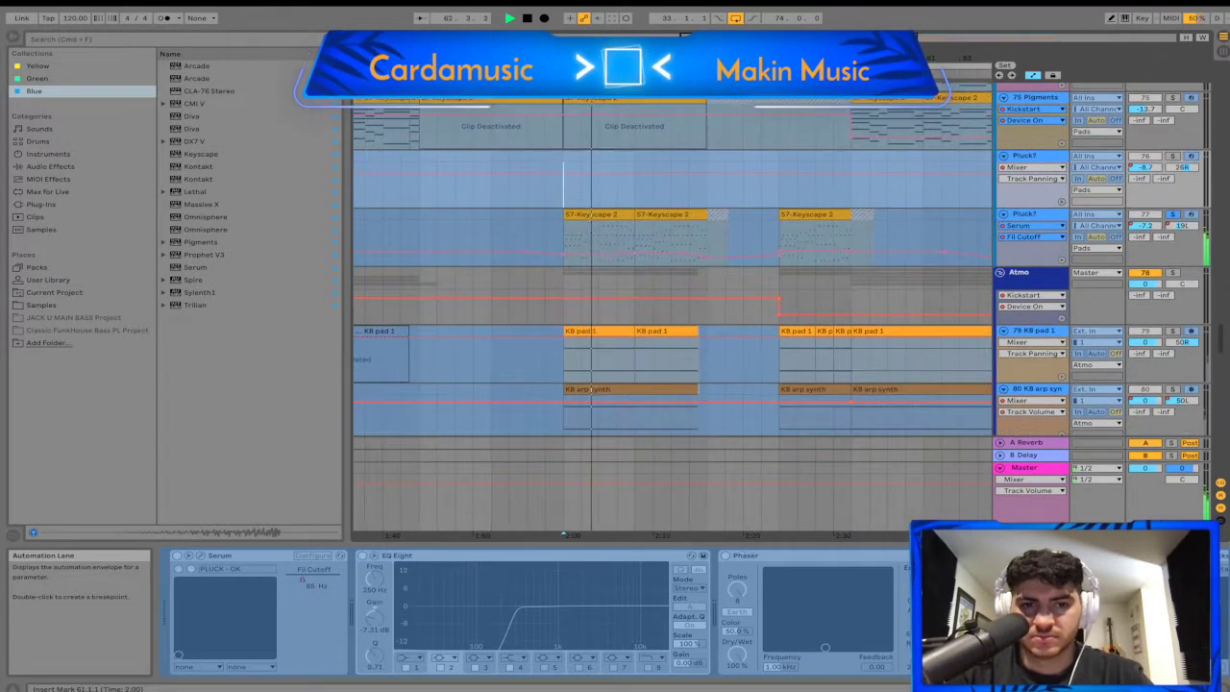
# - Show the devices of the Pluck? track 77 and unfreeze the track
pyautogui.click(1020, 213)
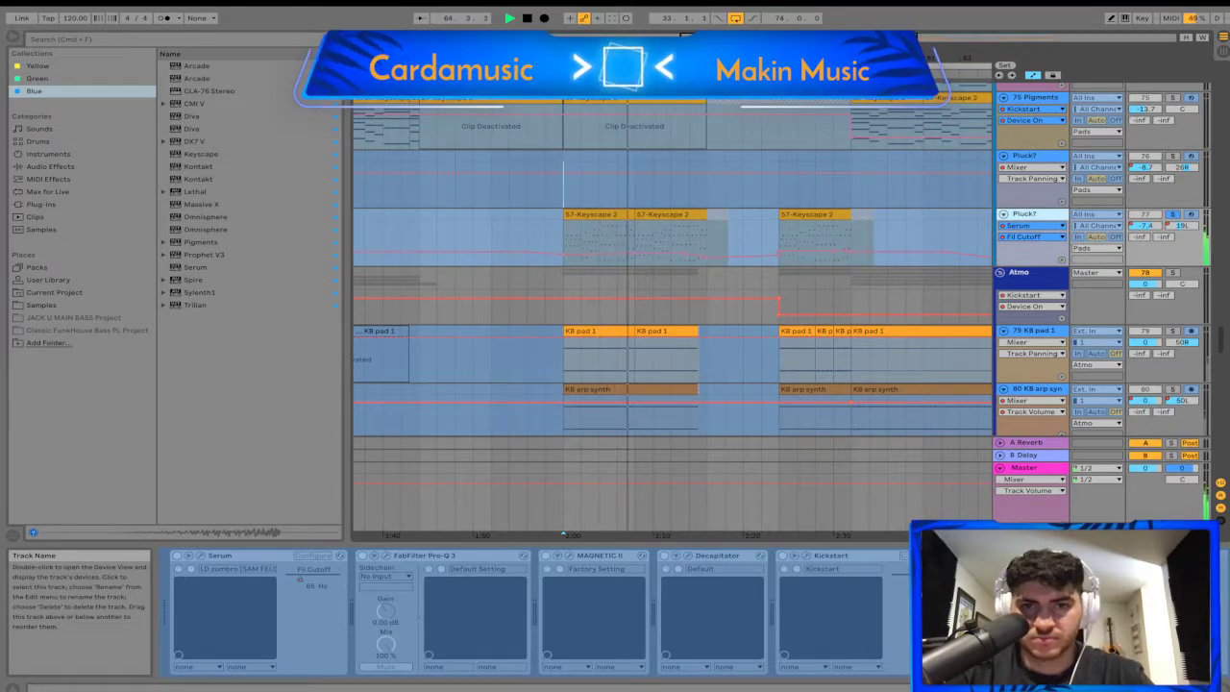
pyautogui.hscroll(1, 663, 240)
pyautogui.scroll(1, 663, 240)
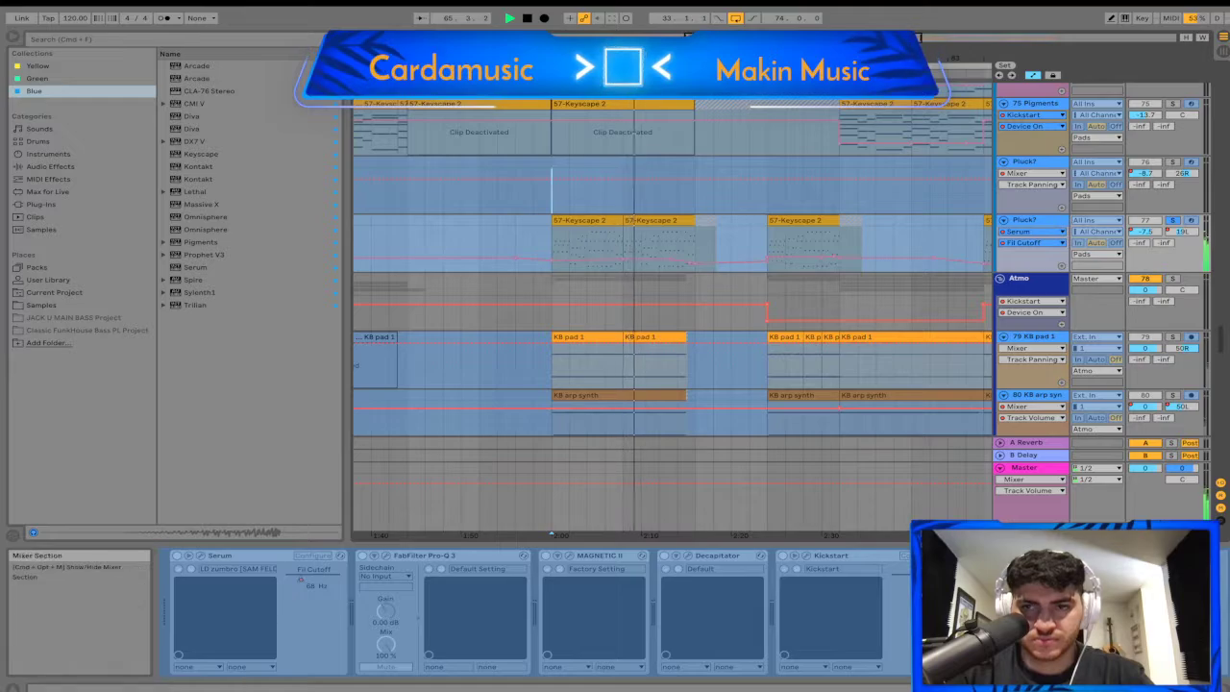
pyautogui.rightClick(1029, 220)
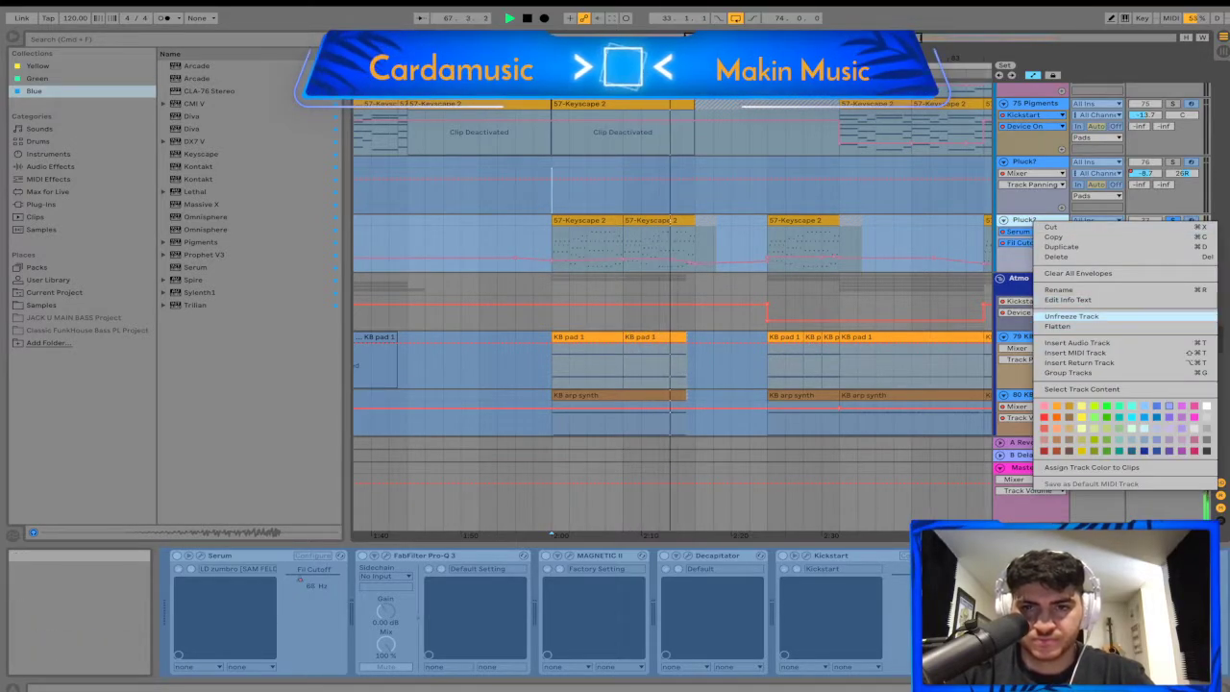
pyautogui.click(1071, 316)
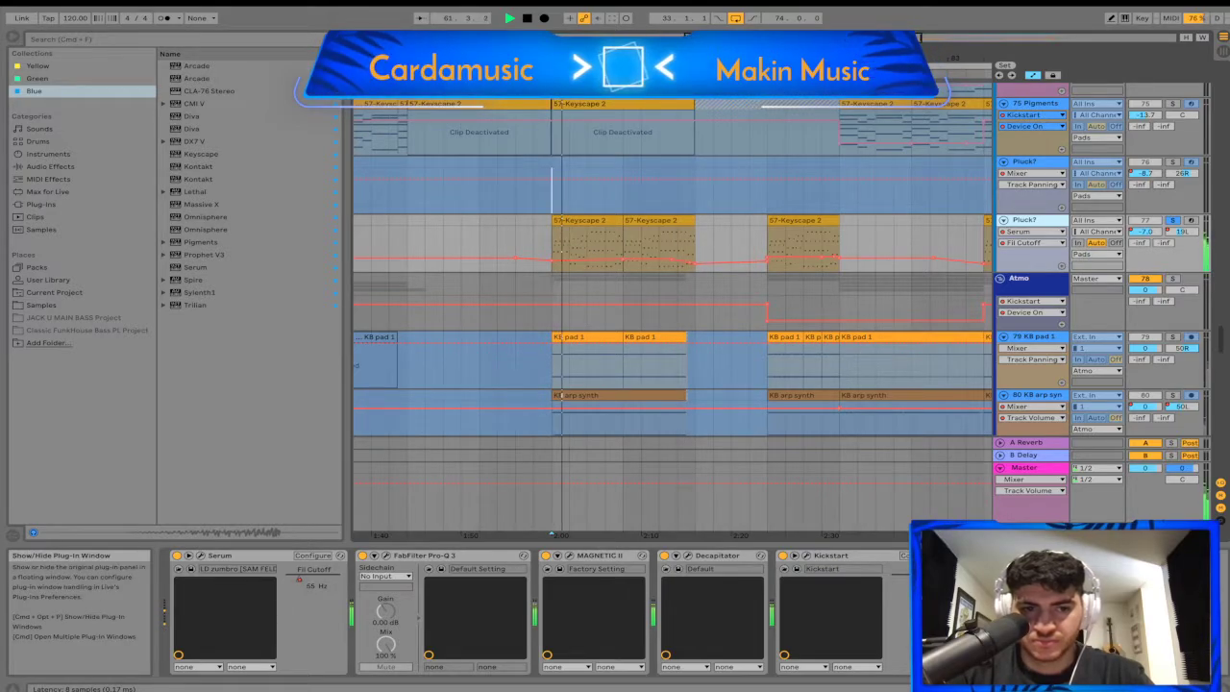
# - Open the Serum window of the Pluck? track, inspect the LD_zumbro preset while replaying from bar 61, and close it
pyautogui.click(200, 555)
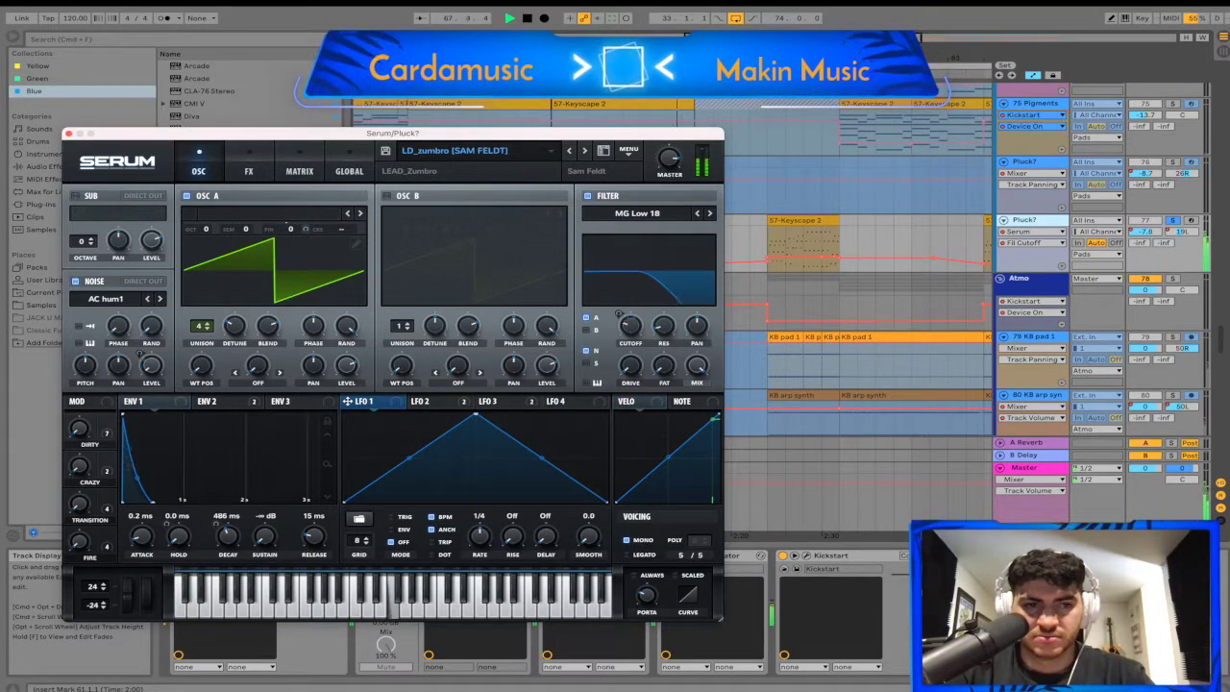
pyautogui.press('space')
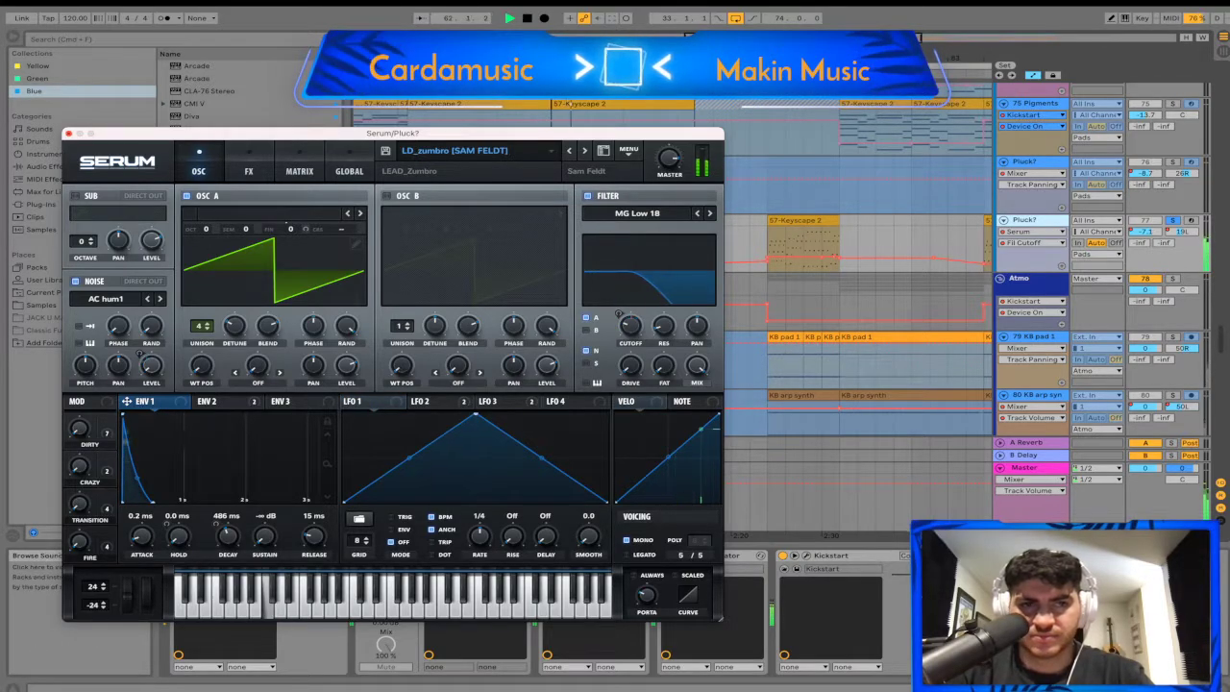
pyautogui.click(68, 133)
# - Turn off the solo on the Pluck? track 77 and play the full mix around bar 68
pyautogui.click(623, 245)
pyautogui.press('space')
pyautogui.press('space')
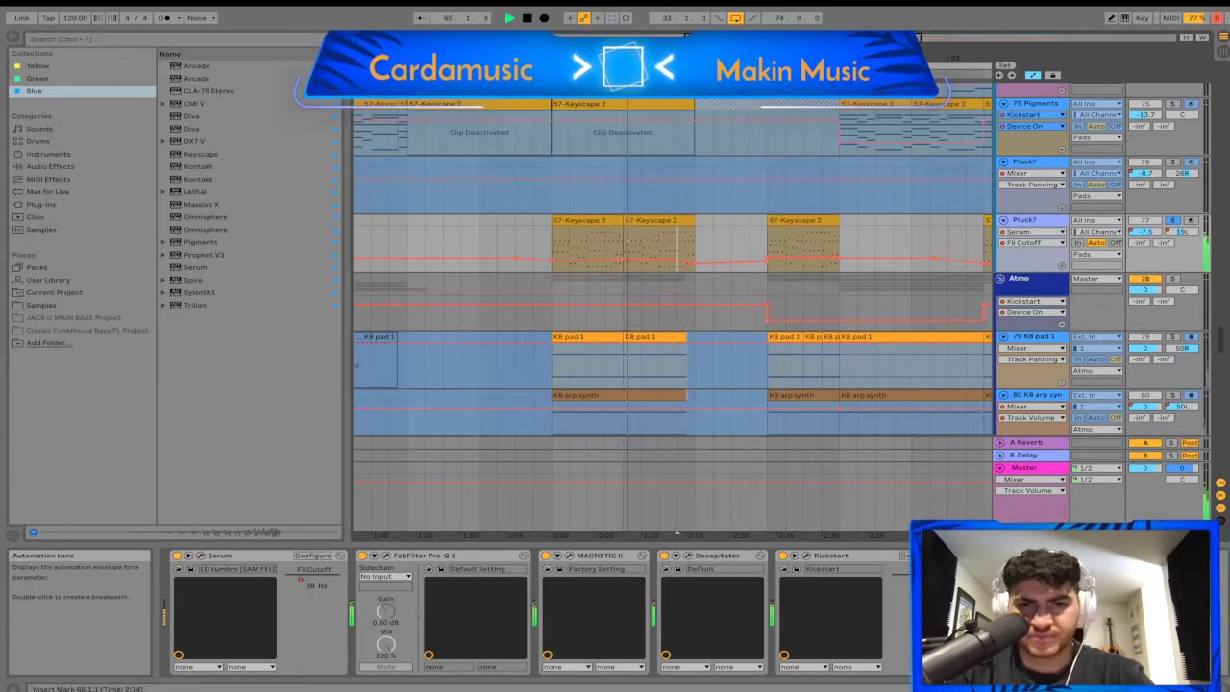
pyautogui.press('space')
pyautogui.press('space')
pyautogui.click(1172, 220)
pyautogui.press('space')
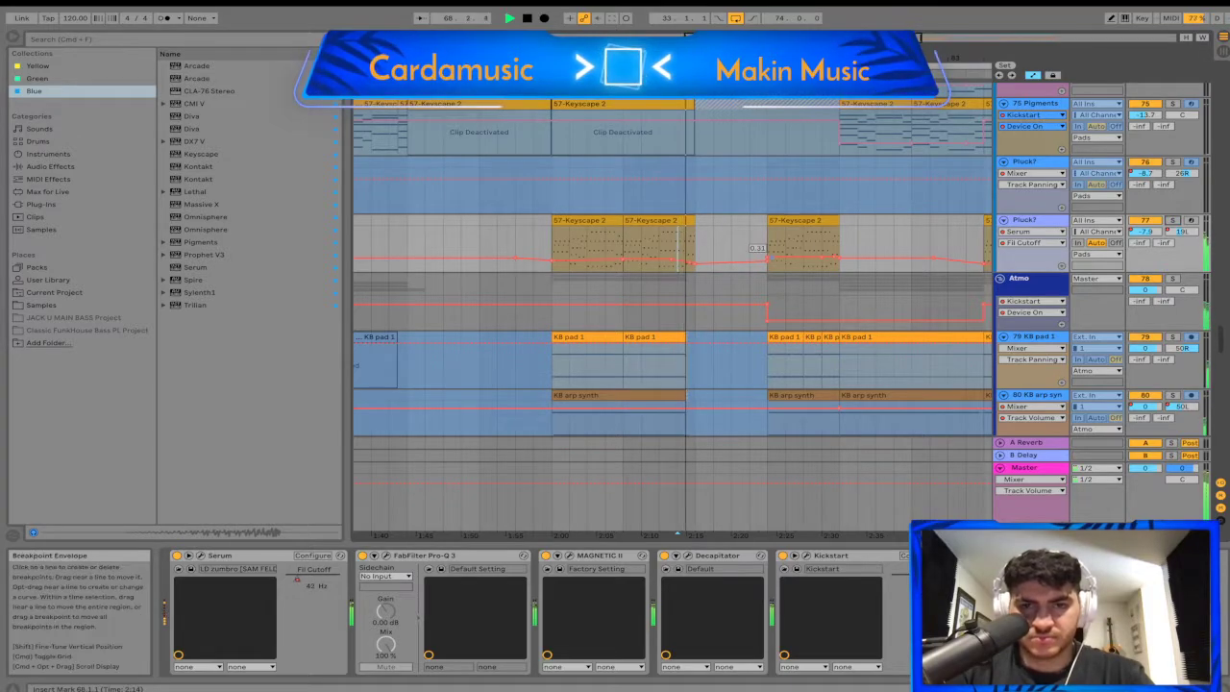
# - Listen to the full mix from bar 68 to about bar 73 and stop playback
pyautogui.hscroll(3, 673, 246)
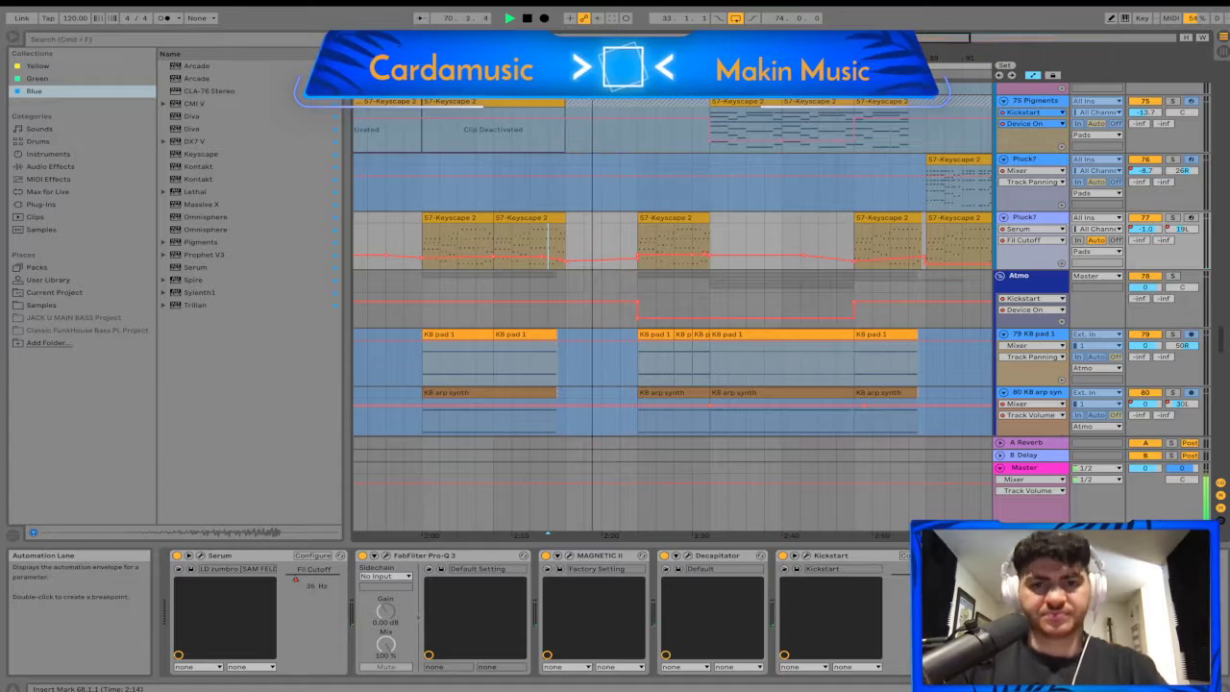
pyautogui.scroll(-5, 673, 308)
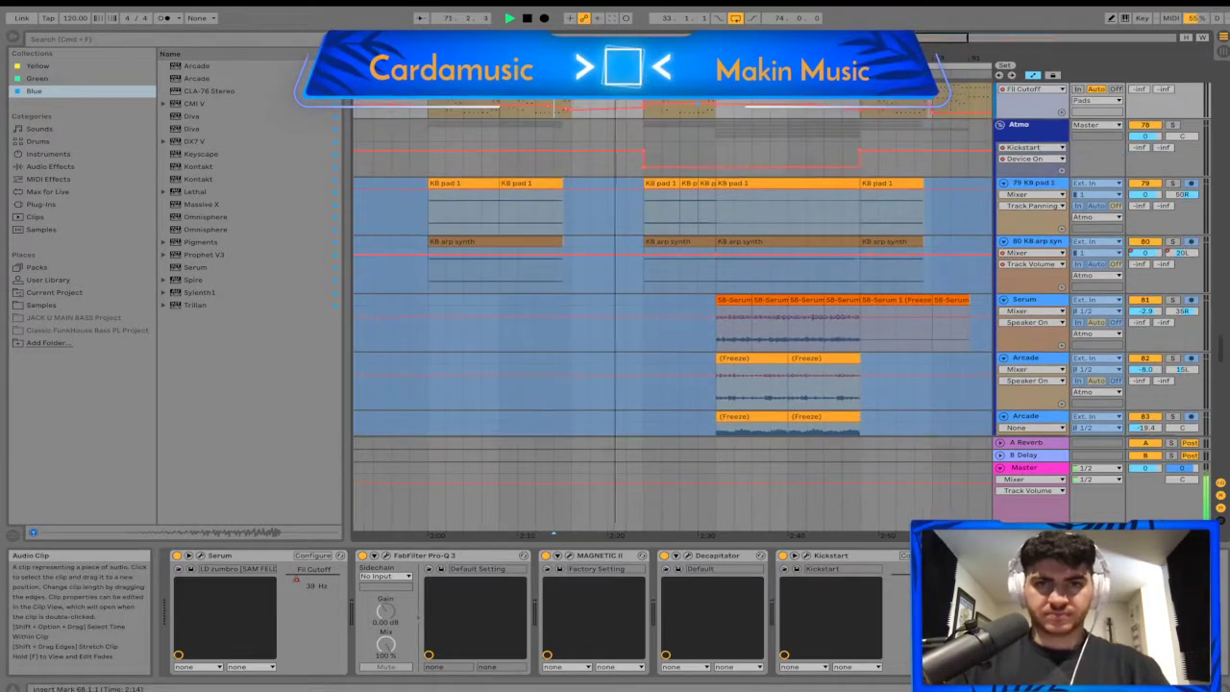
pyautogui.moveTo(620, 60); pyautogui.dragTo(611, 104)
pyautogui.scroll(3, 461, 183)
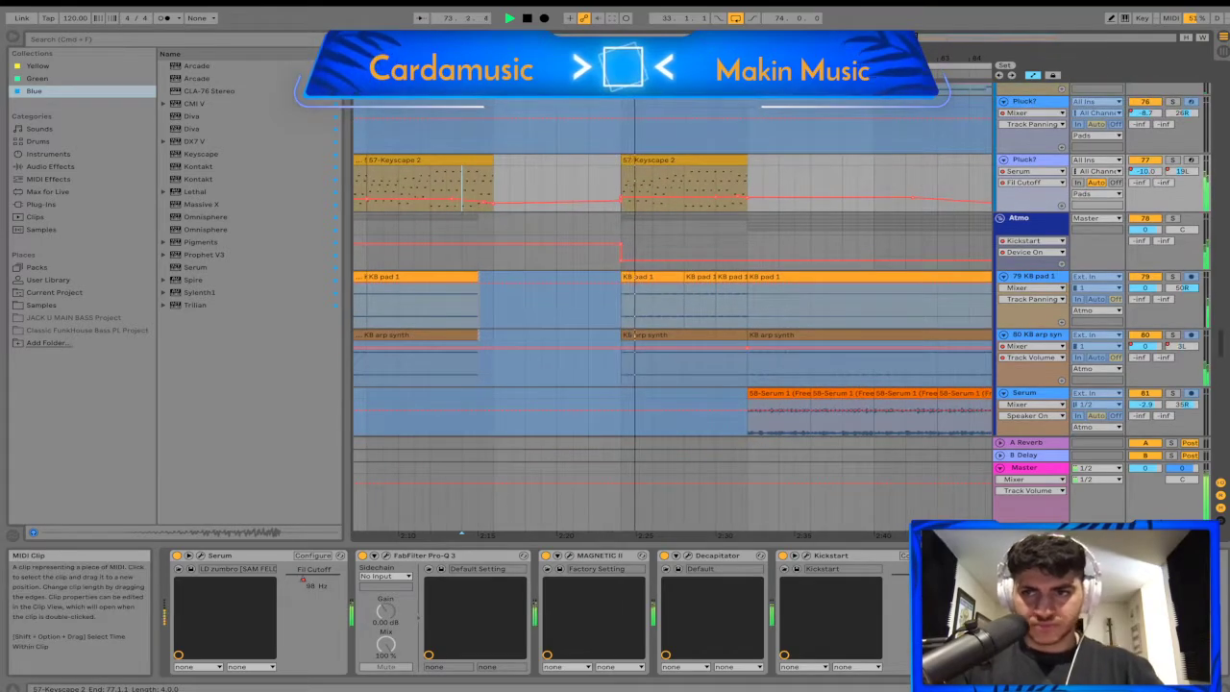
pyautogui.press('space')
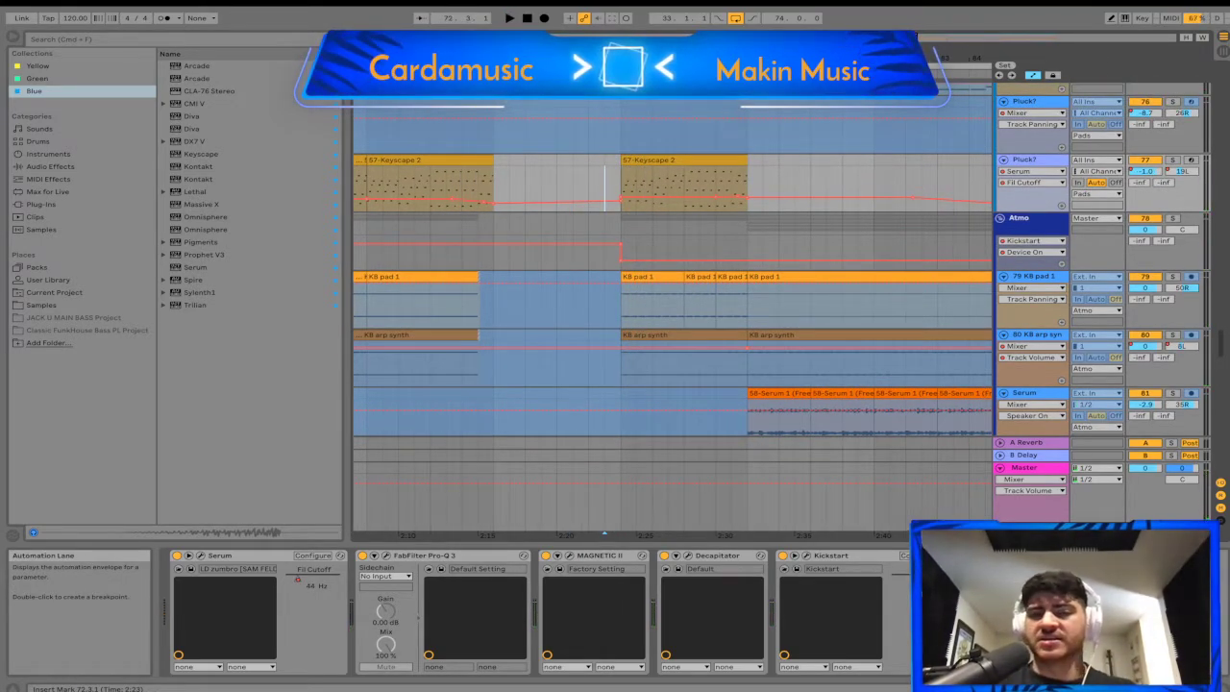
# - Examine which pad, atmosphere, guitar and FX clips are arranged around bar 73
pyautogui.scroll(5, 673, 289)
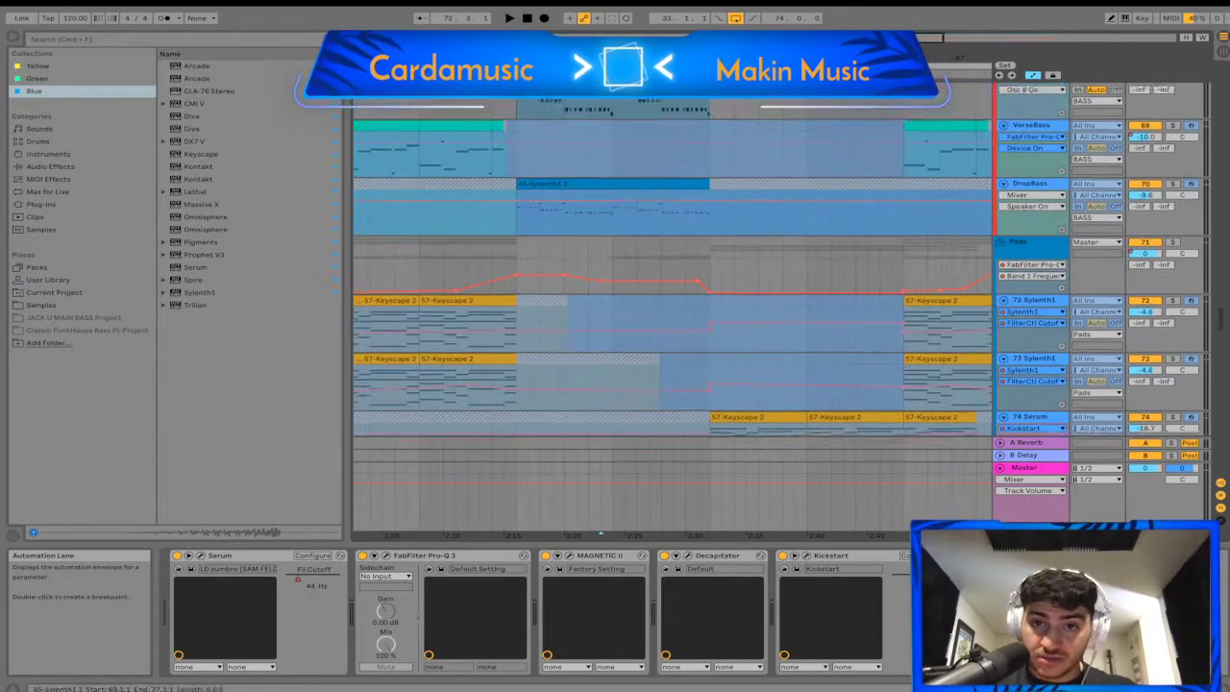
pyautogui.scroll(-10, 673, 288)
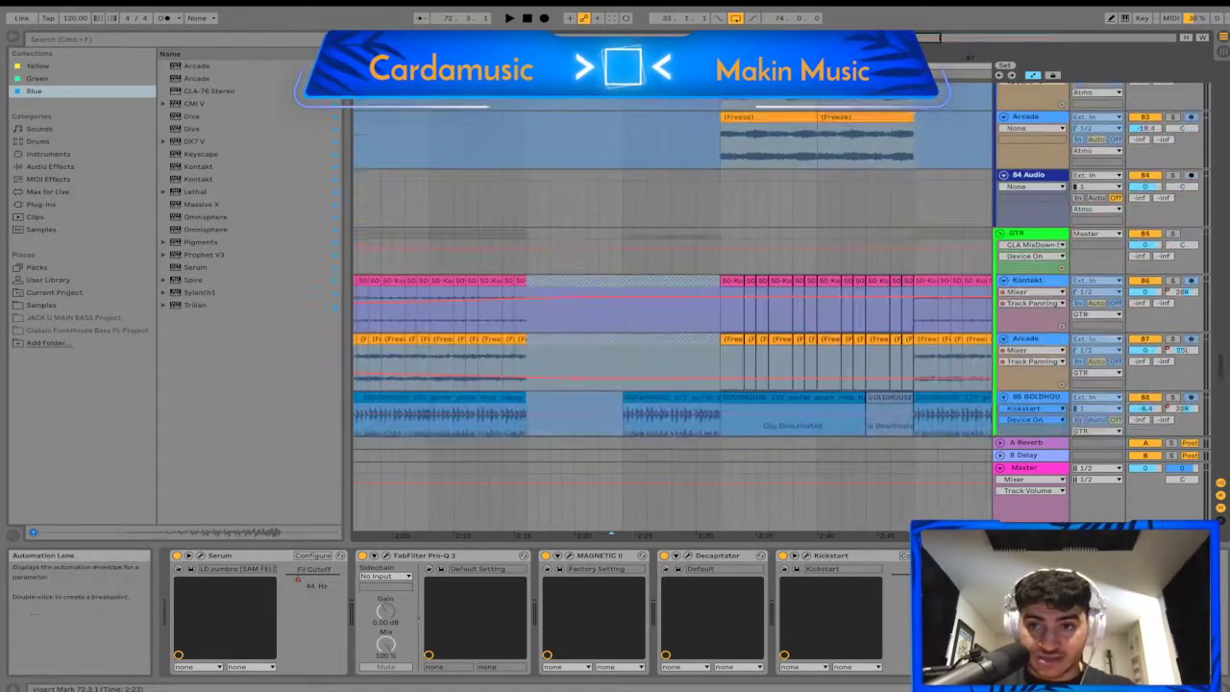
pyautogui.scroll(-3, 673, 288)
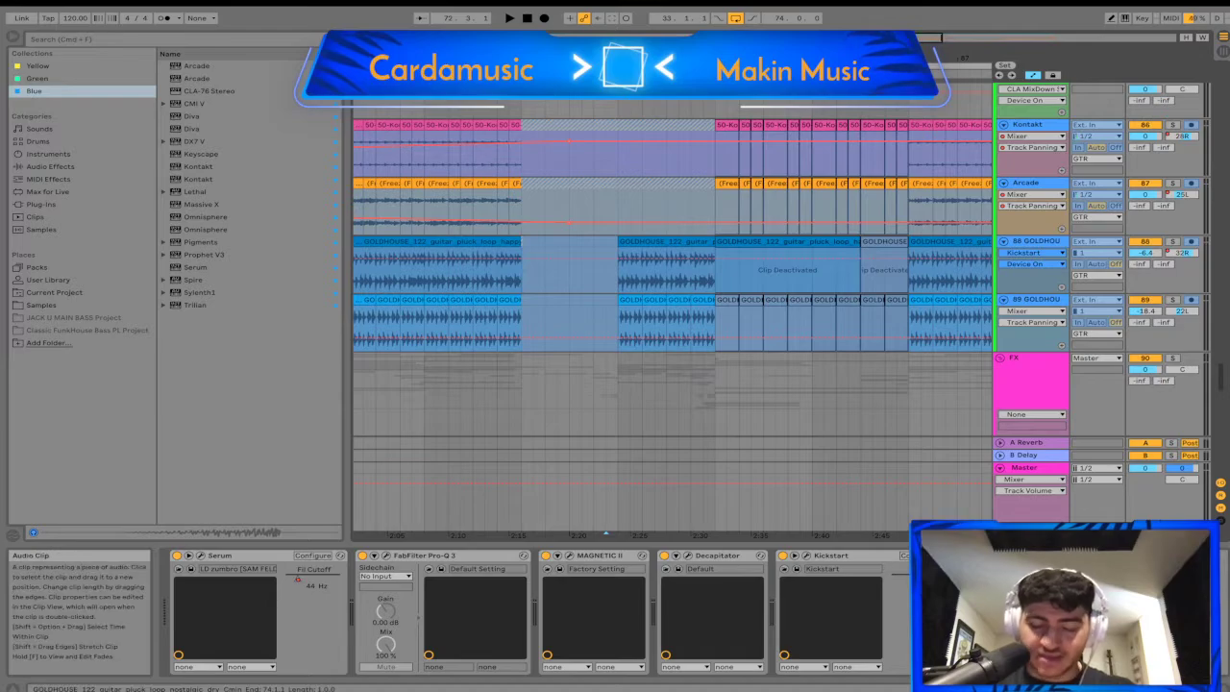
pyautogui.scroll(8, 673, 289)
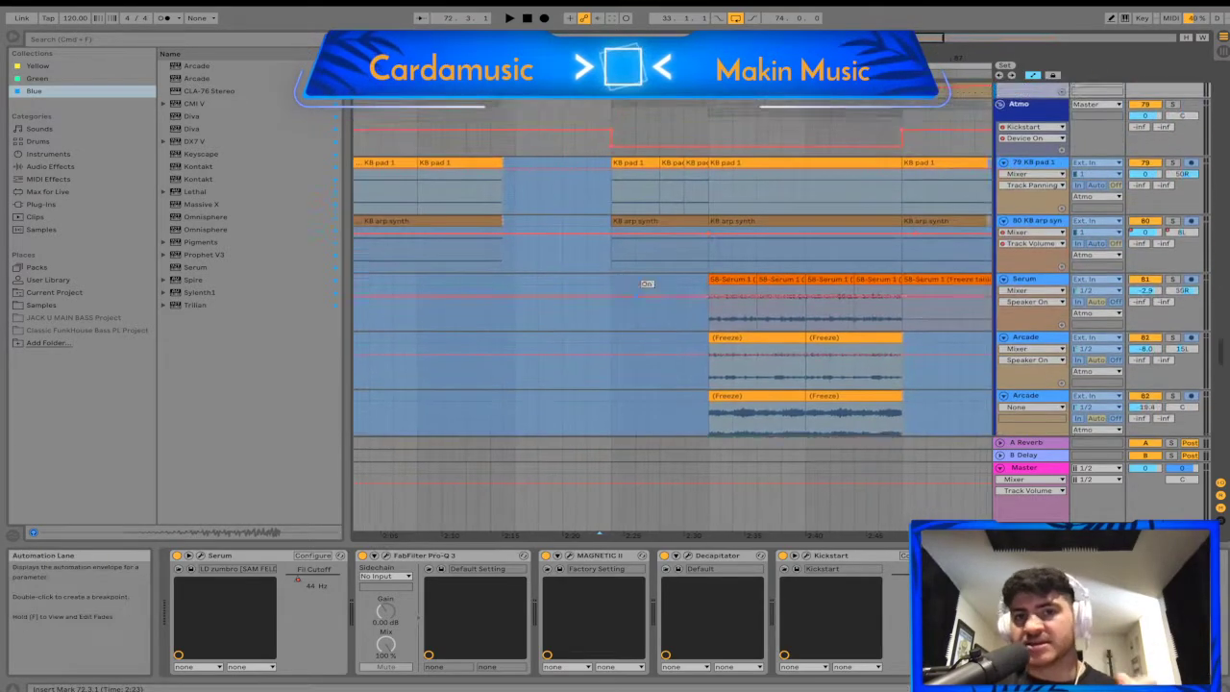
pyautogui.scroll(2, 673, 289)
pyautogui.scroll(1, 673, 288)
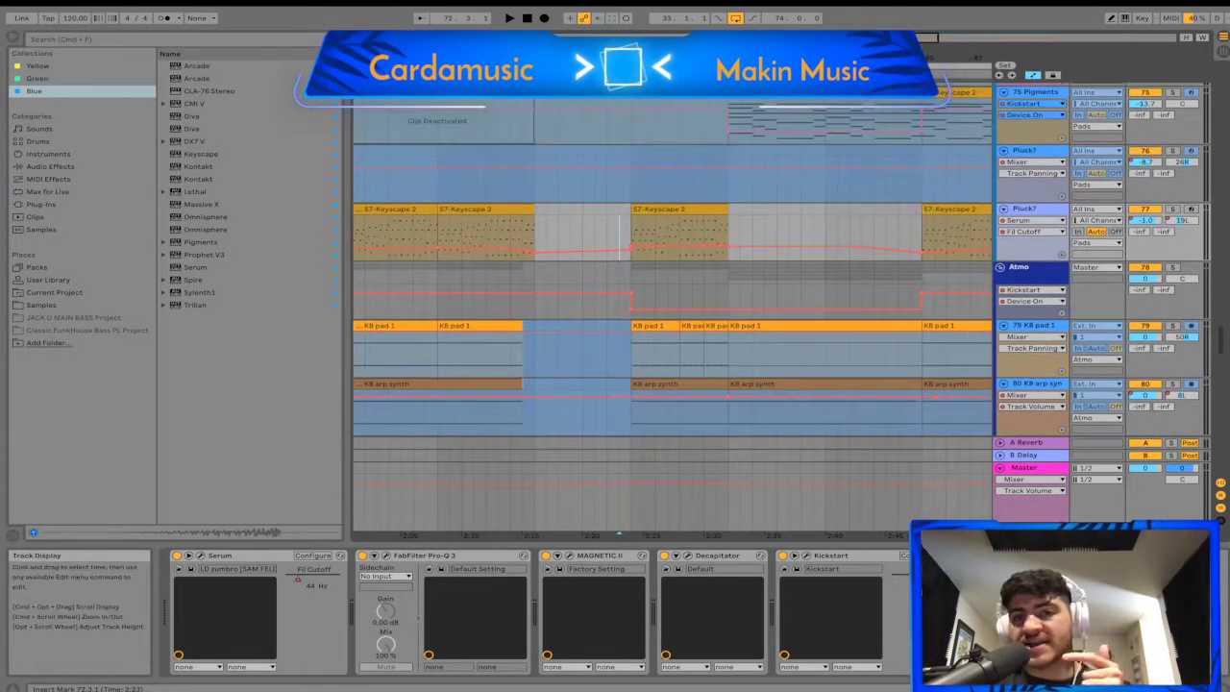
pyautogui.scroll(-2, 625, 308)
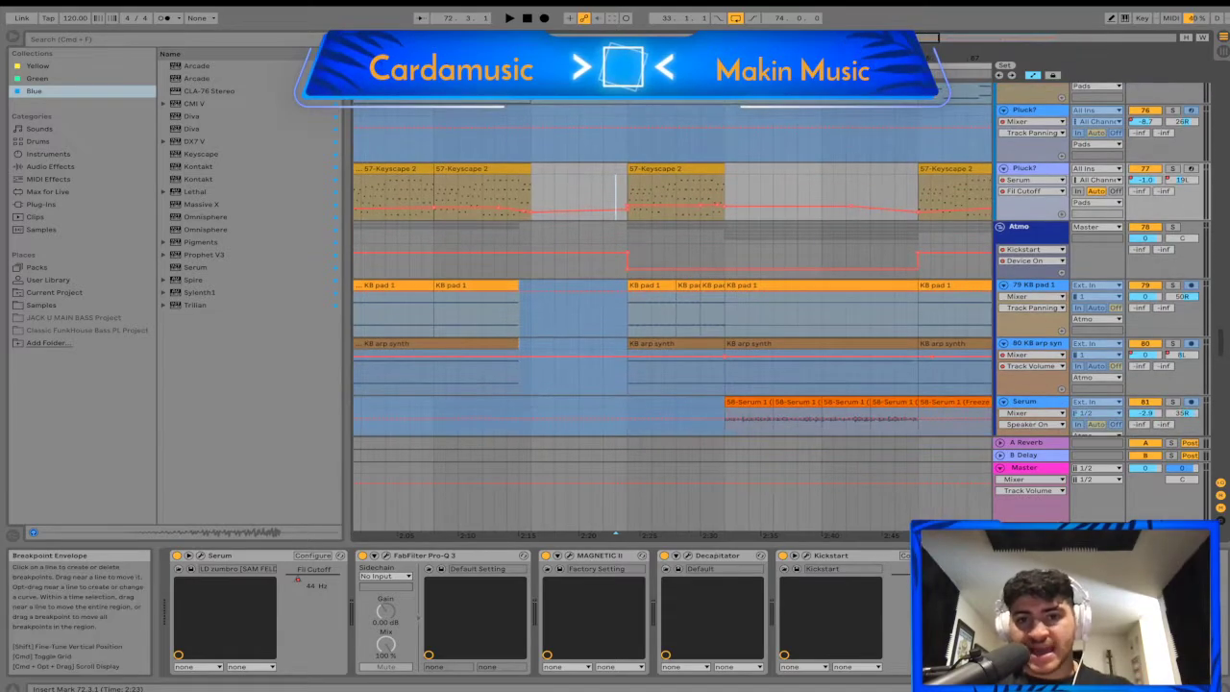
# - Solo the KB pad 1 and KB arp synth tracks and play them from bar 73
pyautogui.click(626, 315)
pyautogui.click(1172, 285)
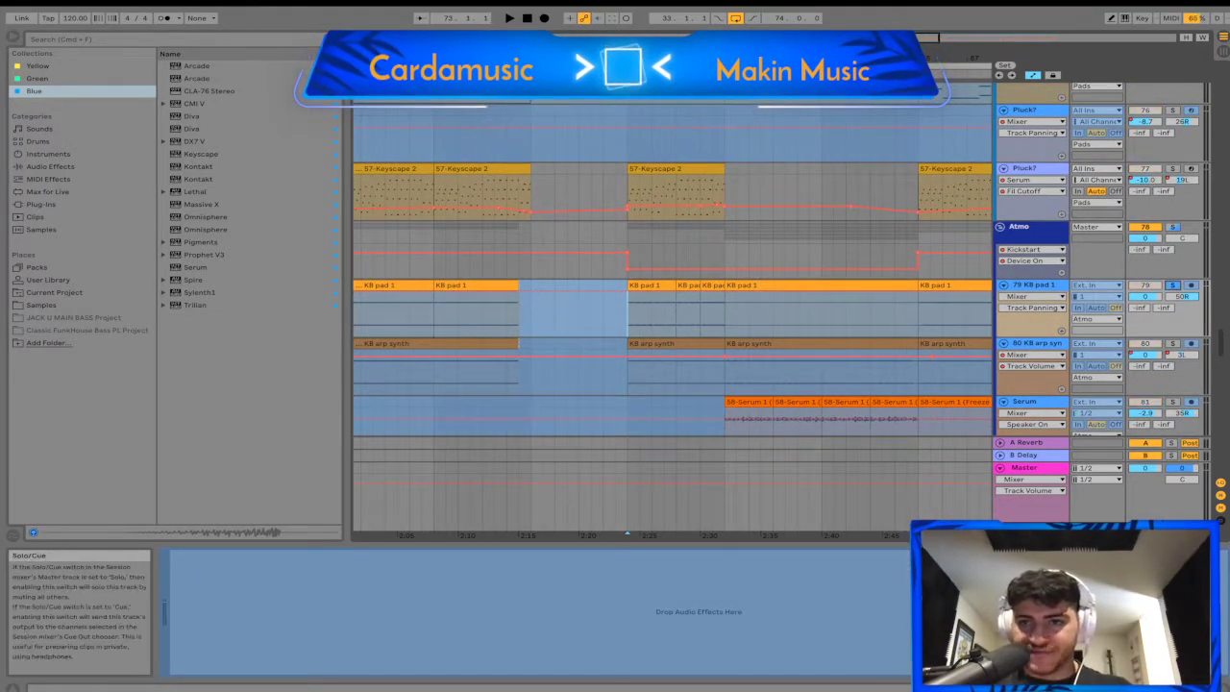
pyautogui.press('space')
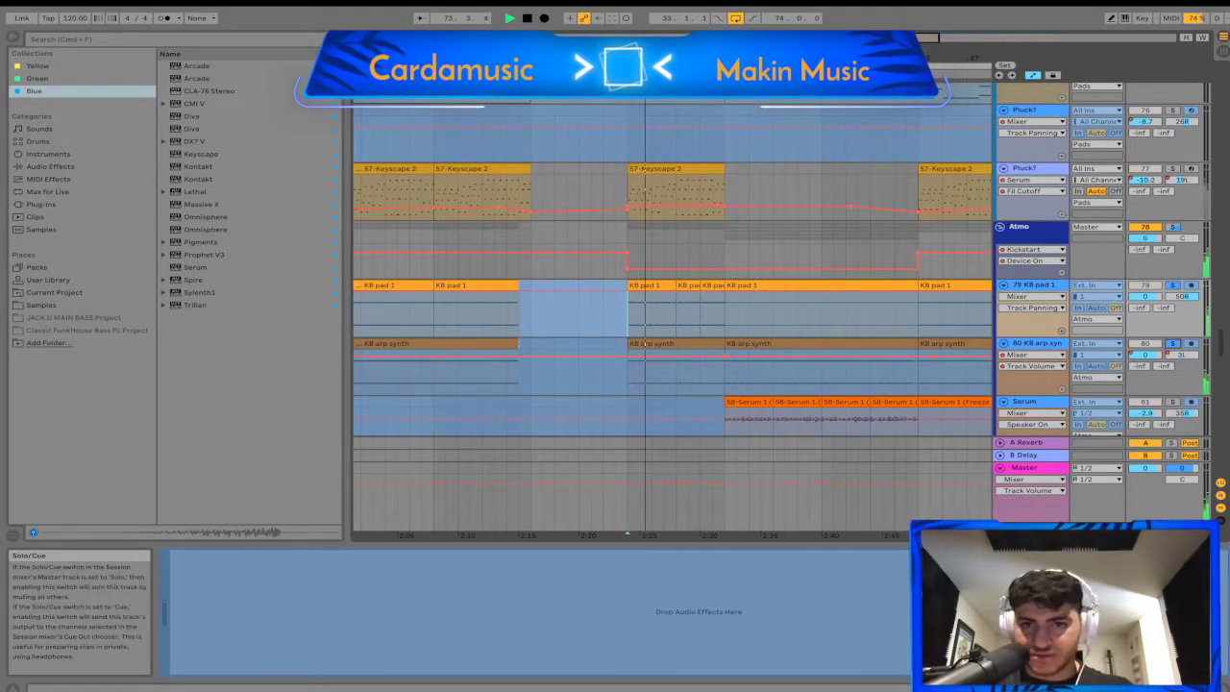
pyautogui.scroll(-1, 692, 307)
pyautogui.hscroll(-1, 692, 308)
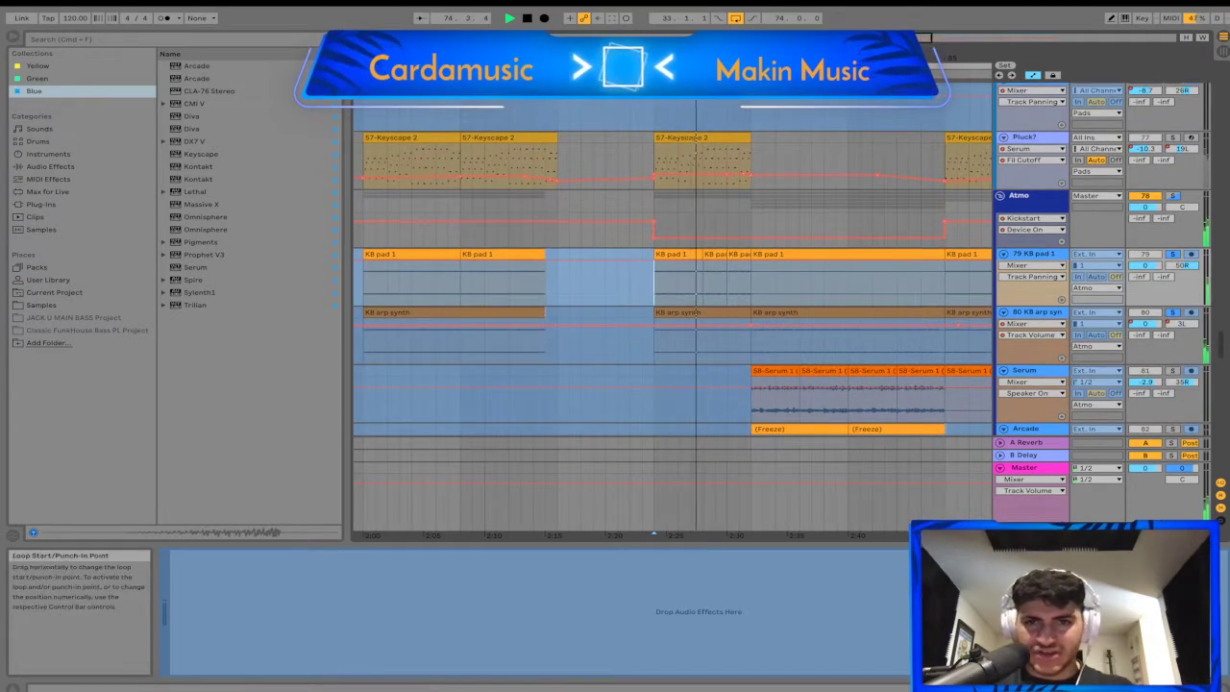
# - Turn off the KB track solos and briefly play the full mix from the earlier KB pad 1 clip at bar 25
pyautogui.moveTo(713, 57); pyautogui.dragTo(740, 11)
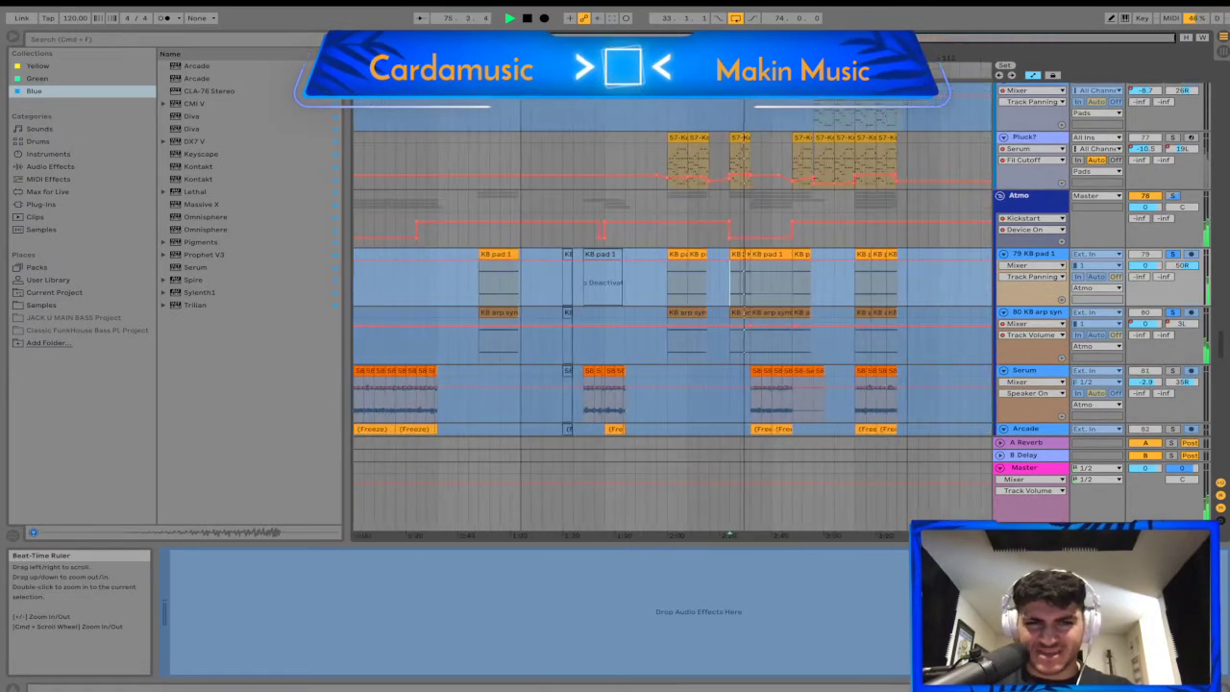
pyautogui.press('space')
pyautogui.click(479, 284)
pyautogui.click(1173, 254)
pyautogui.press('space')
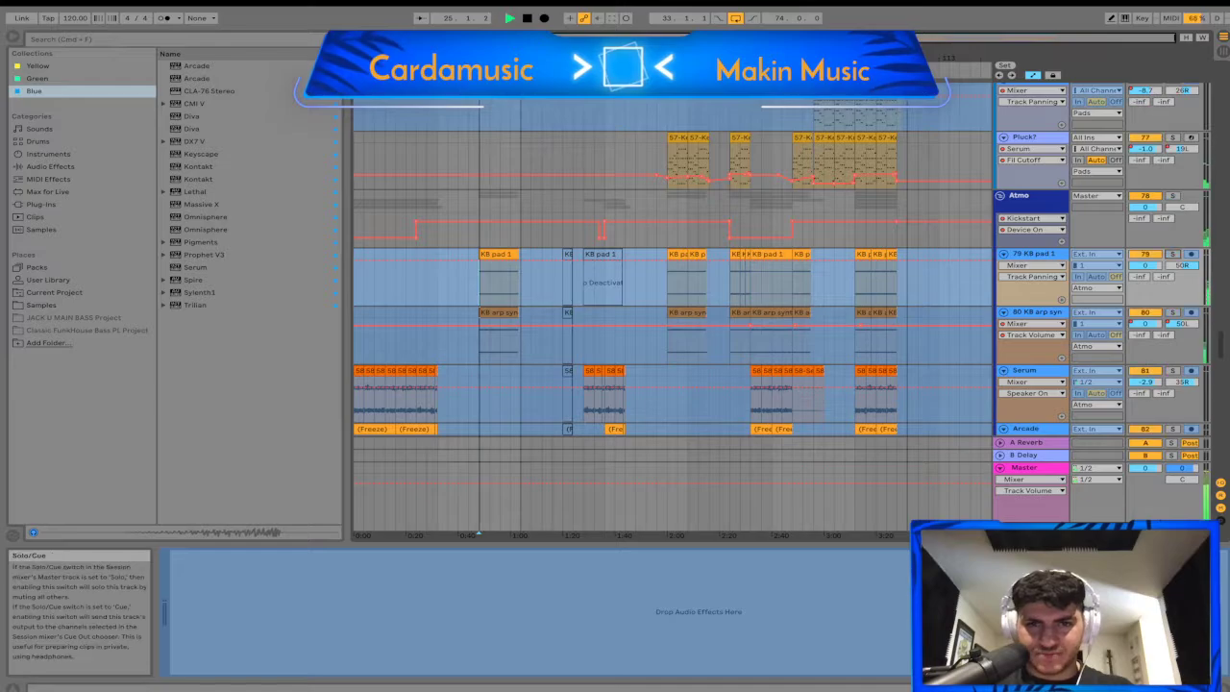
pyautogui.press('space')
# - Return to bar 73 and play the KB section in solo until about bar 75
pyautogui.click(731, 283)
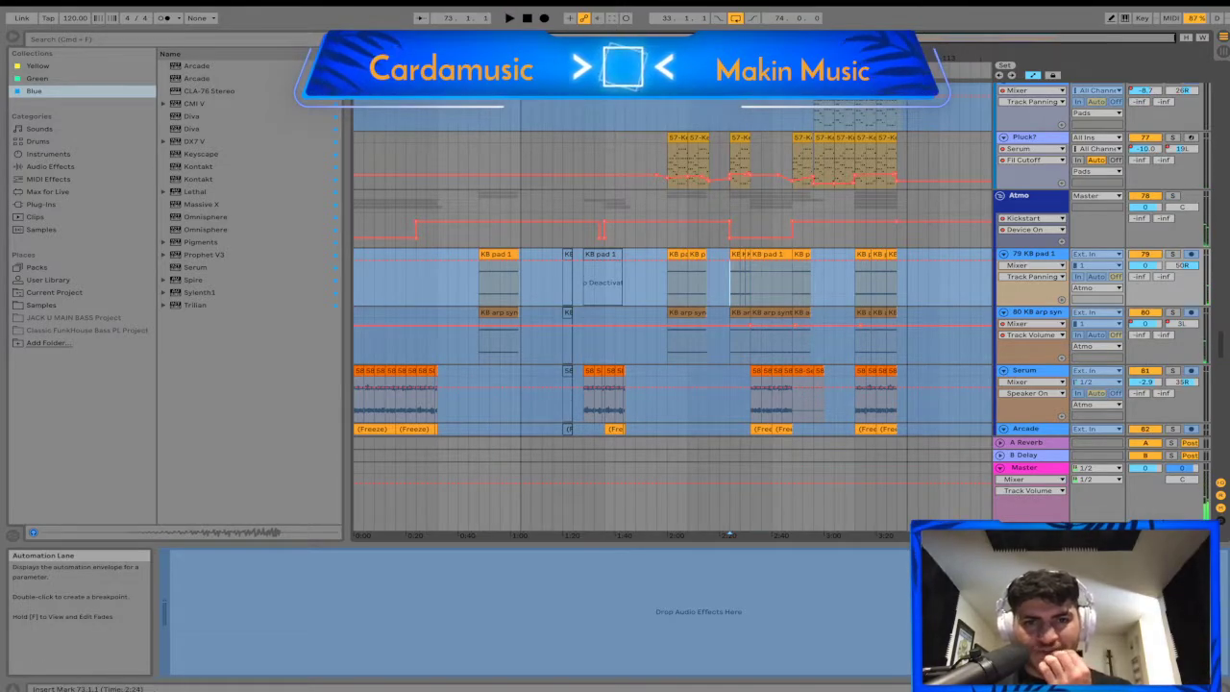
pyautogui.moveTo(744, 58); pyautogui.dragTo(752, 131)
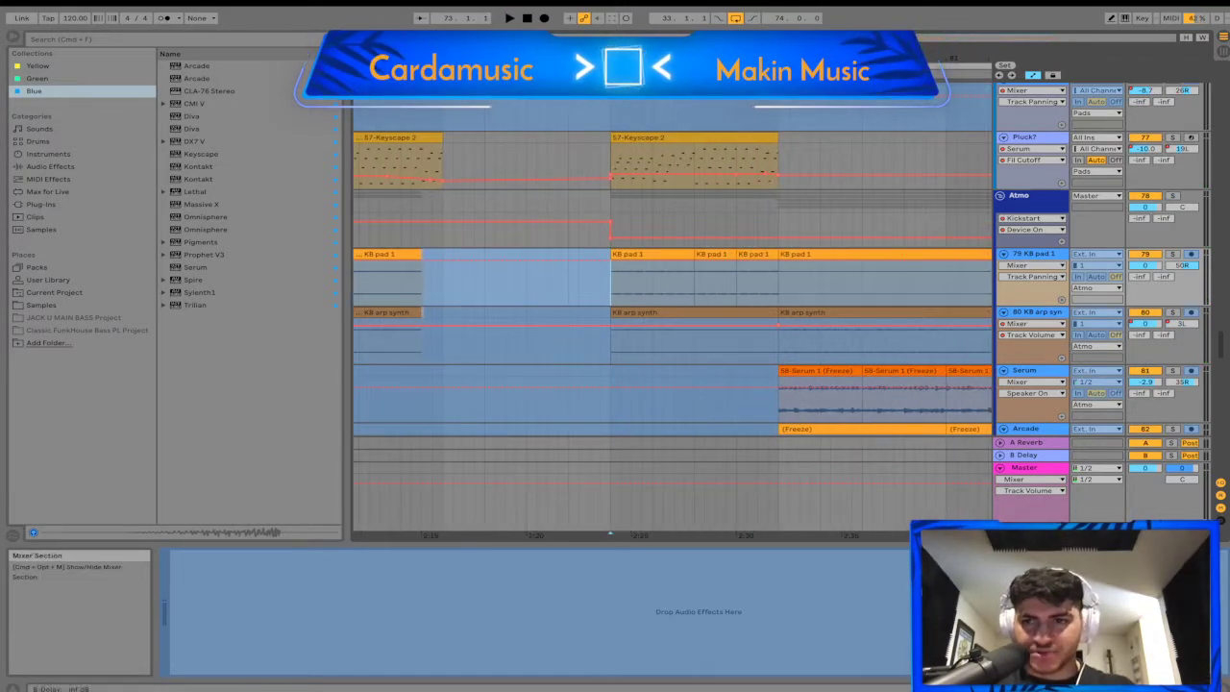
pyautogui.click(1172, 254)
pyautogui.press('space')
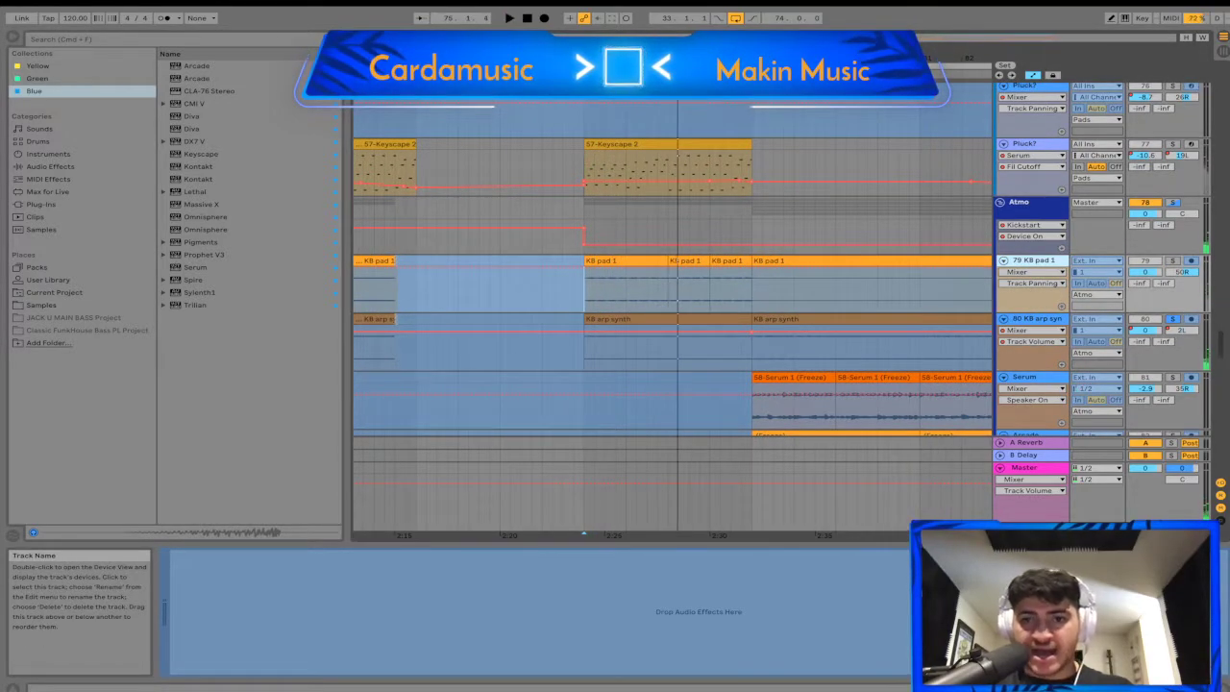
# - Solo KB pad 1 together with KB arp synth and replay both from bar 73
pyautogui.click(1171, 260)
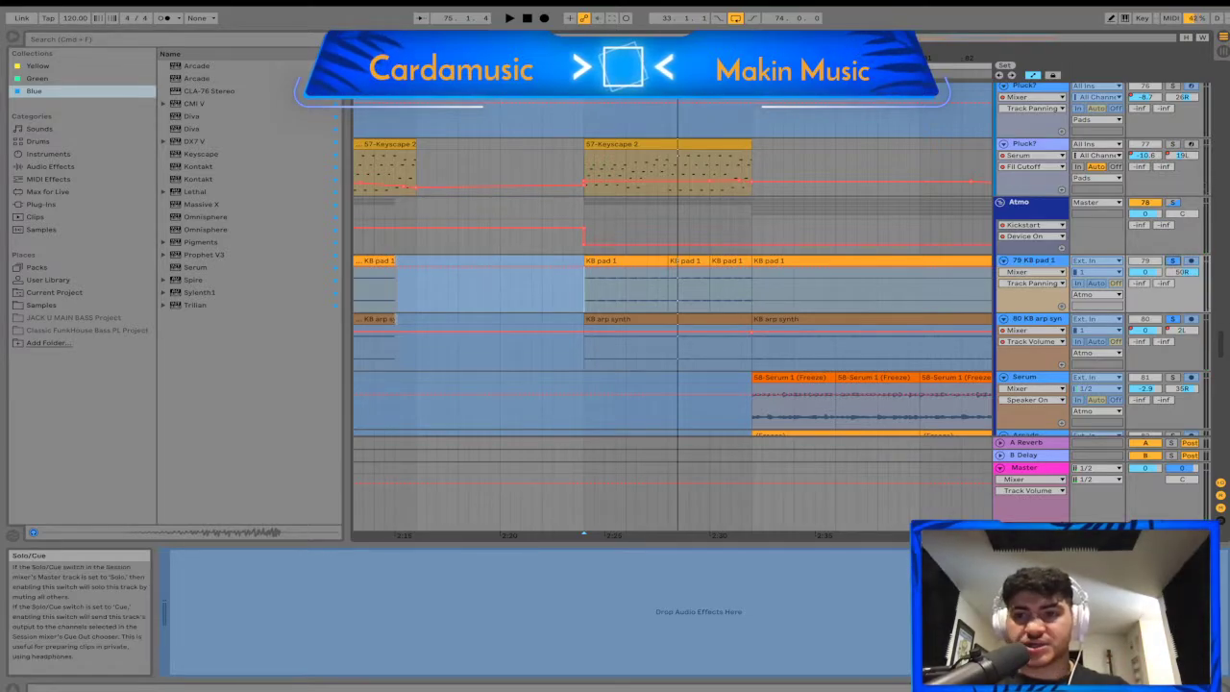
pyautogui.click(1034, 261)
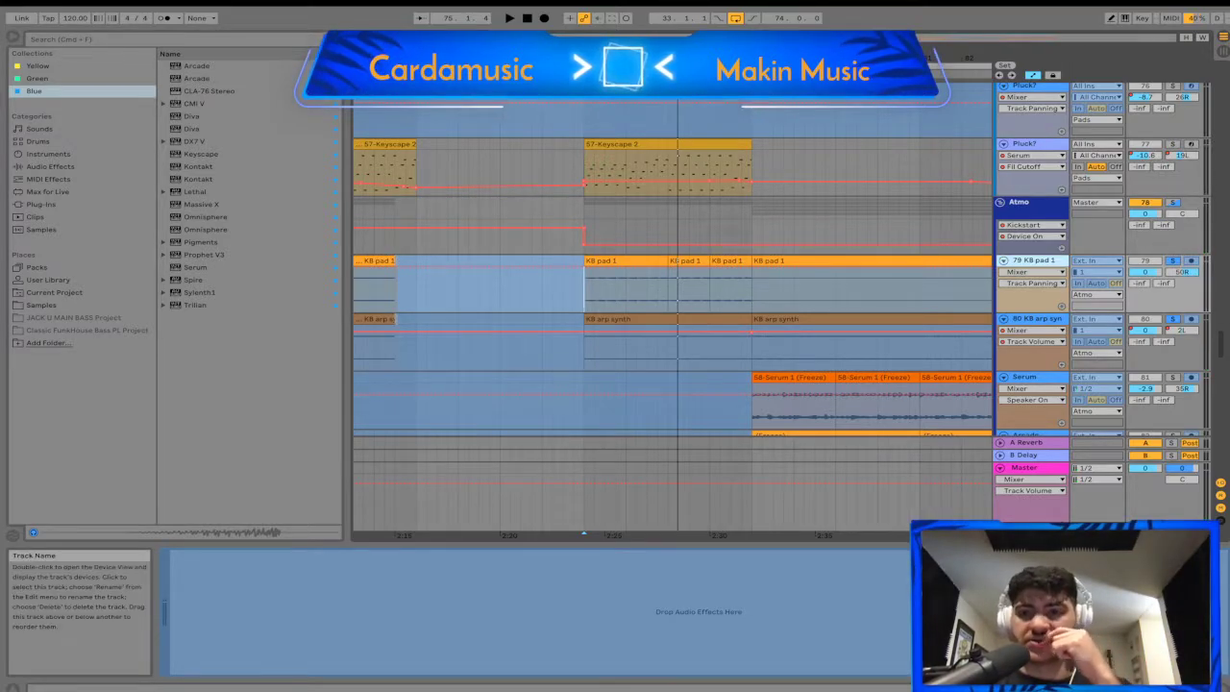
pyautogui.click(1036, 319)
pyautogui.press('space')
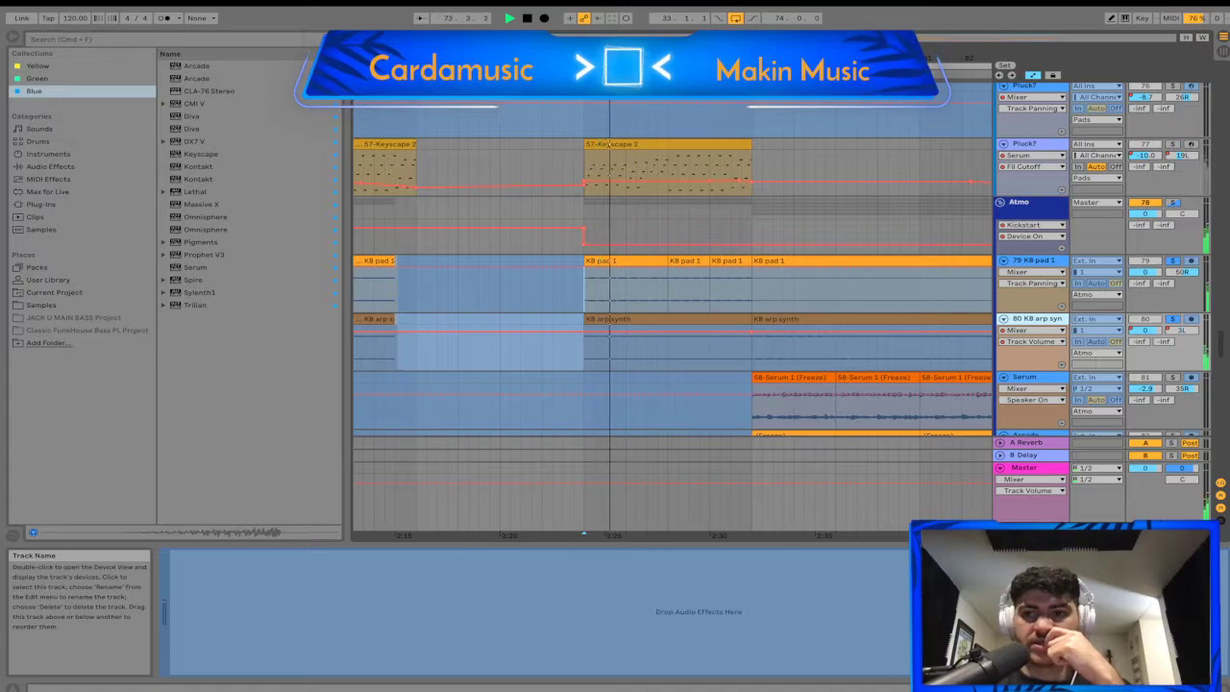
pyautogui.press('space')
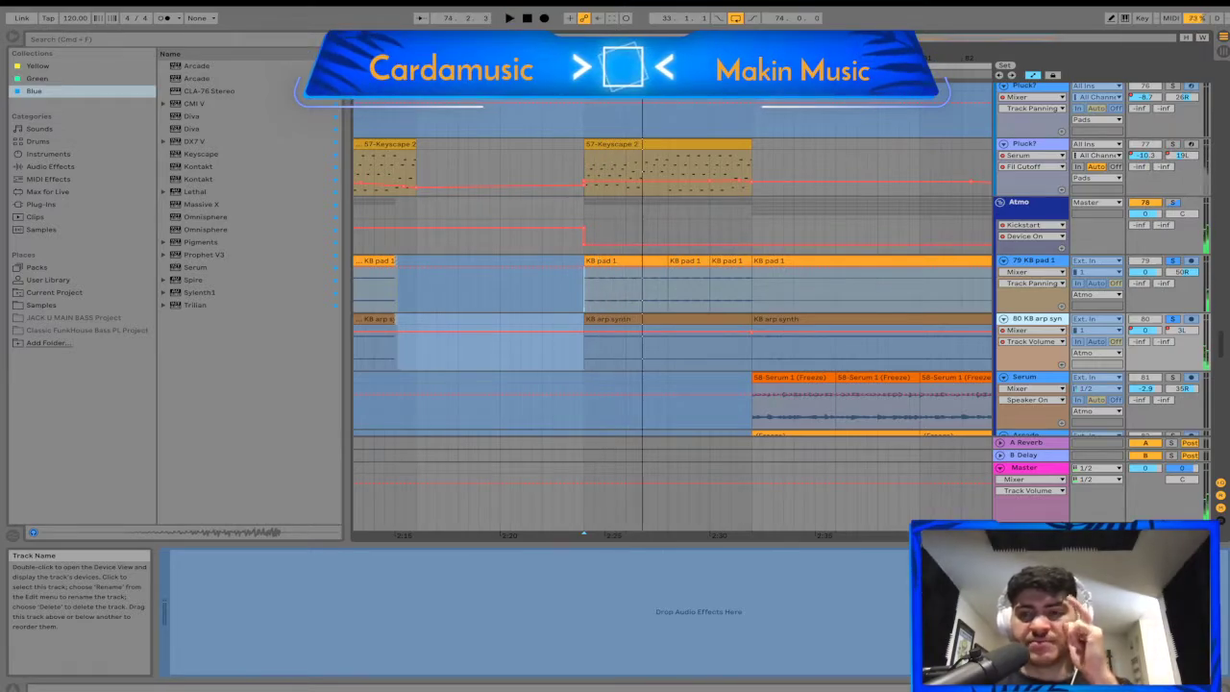
# - Add the Pluck? track 77 to the soloed KB tracks and play the combination from bar 73
pyautogui.scroll(1, 781, 261)
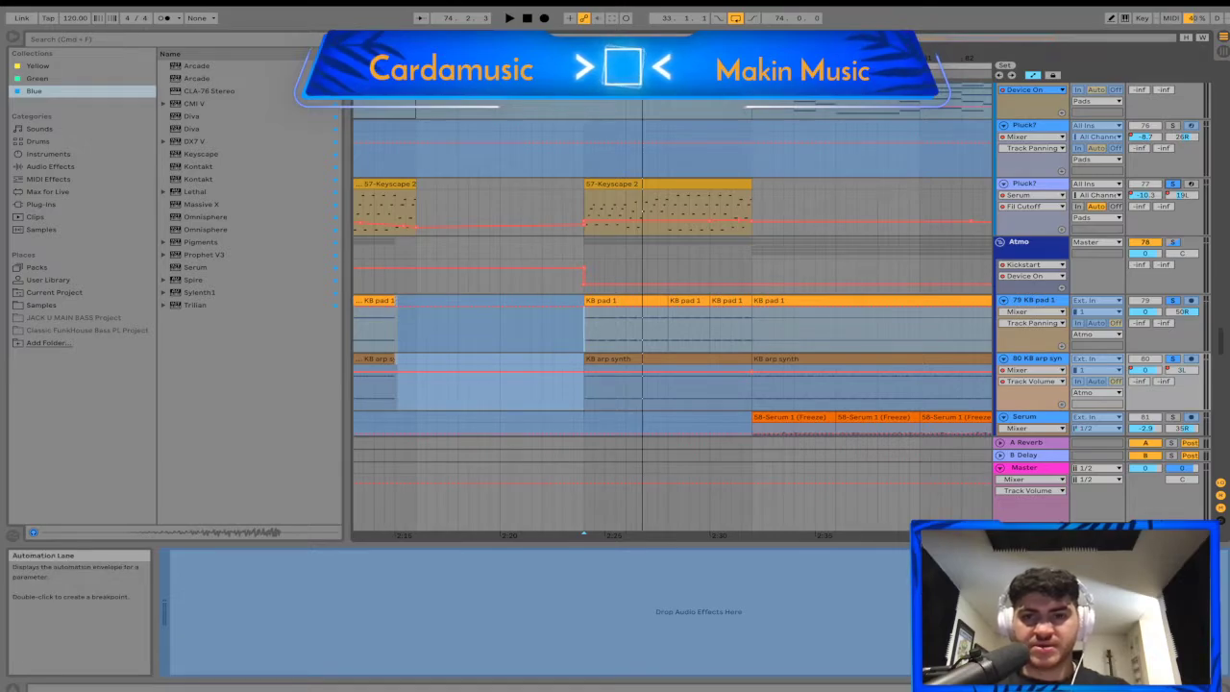
pyautogui.scroll(-1, 781, 261)
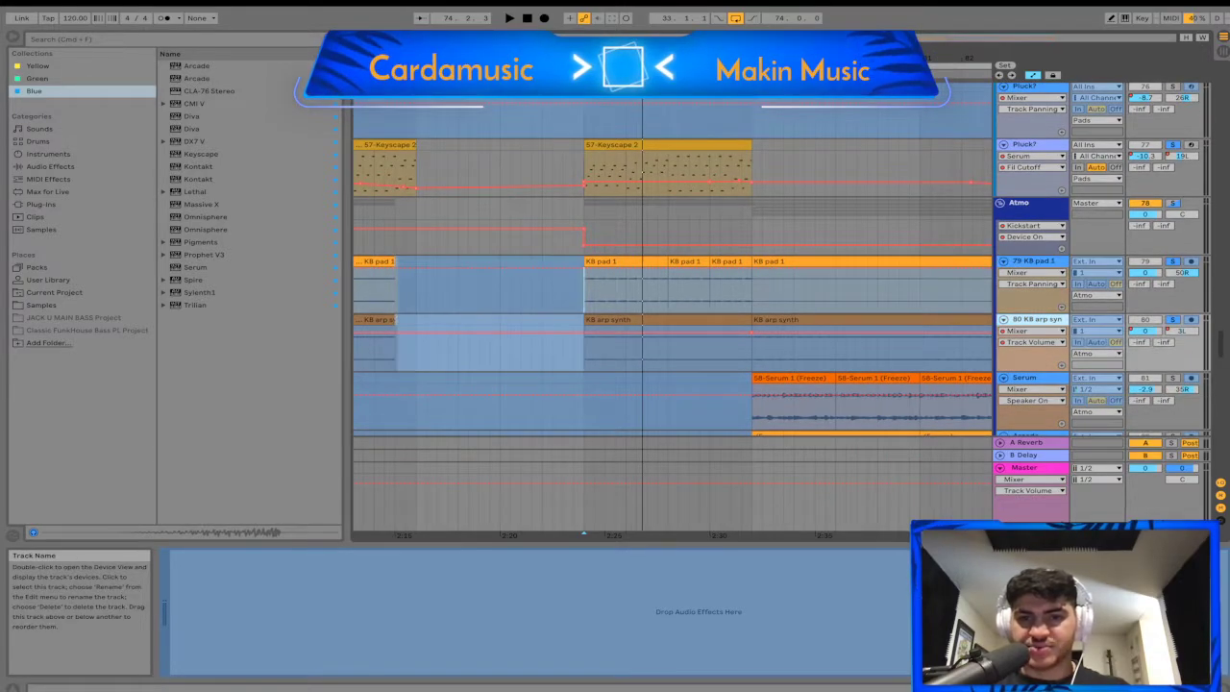
pyautogui.click(588, 327)
pyautogui.press('space')
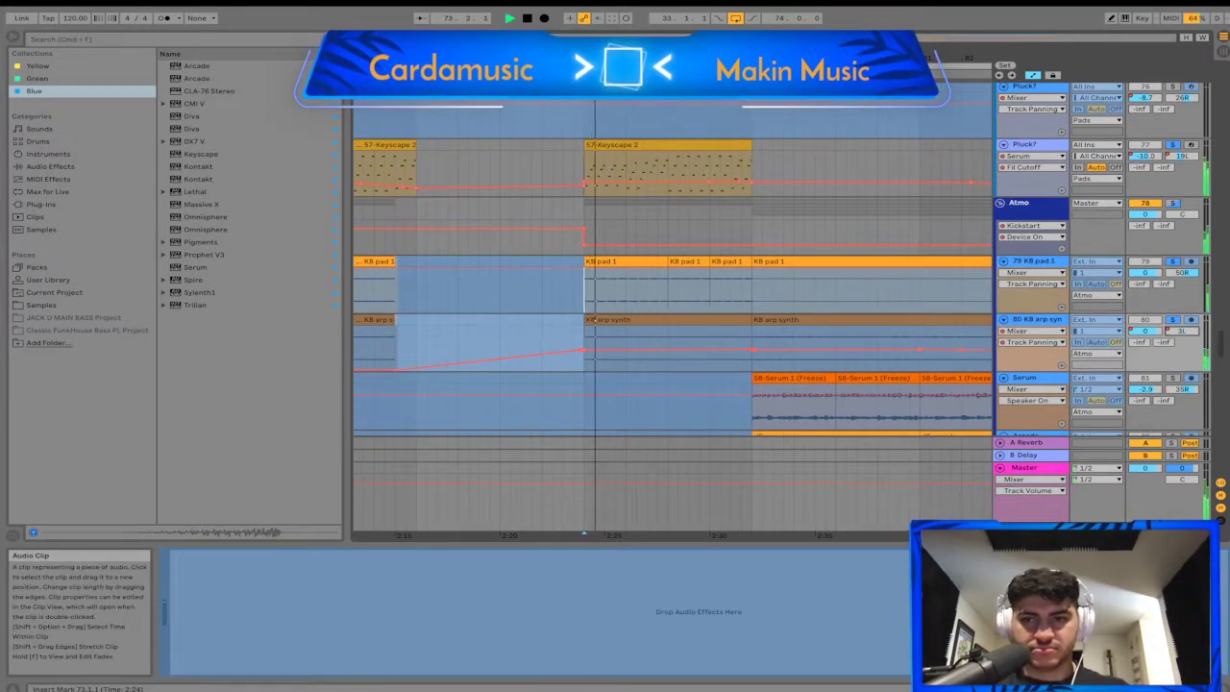
pyautogui.scroll(2, 593, 320)
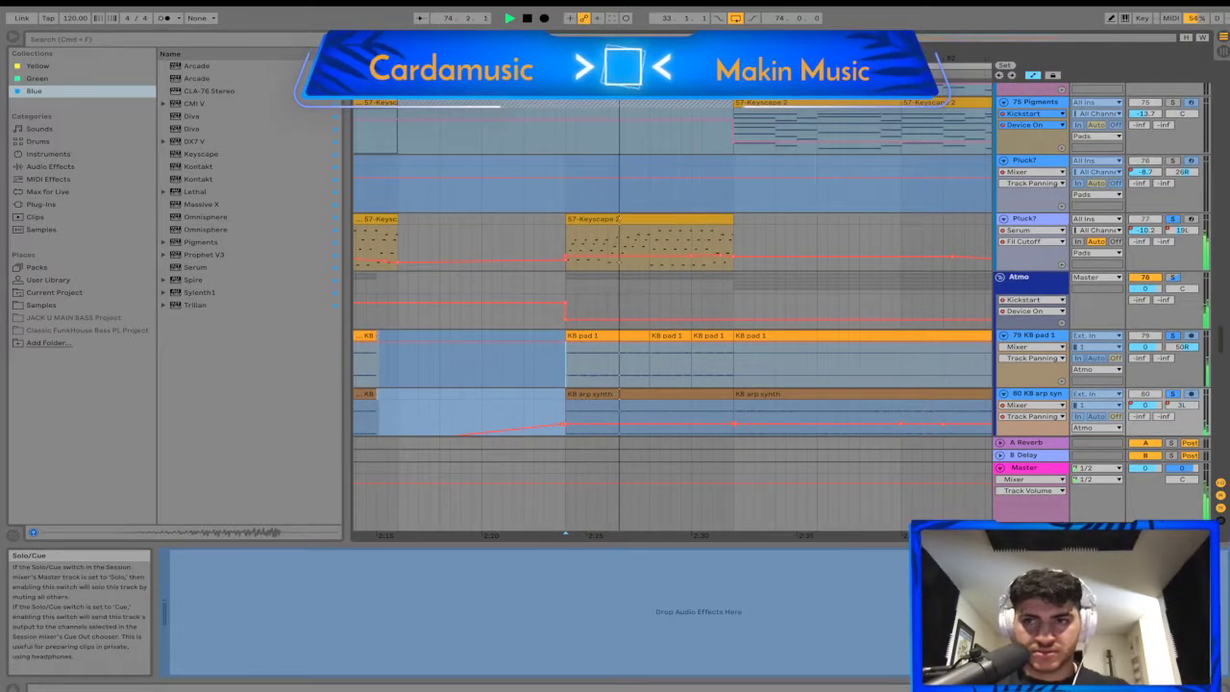
# - Turn off the pluck and KB solos and play the full mix on into bar 77
pyautogui.click(1172, 220)
pyautogui.press('space')
pyautogui.press('space')
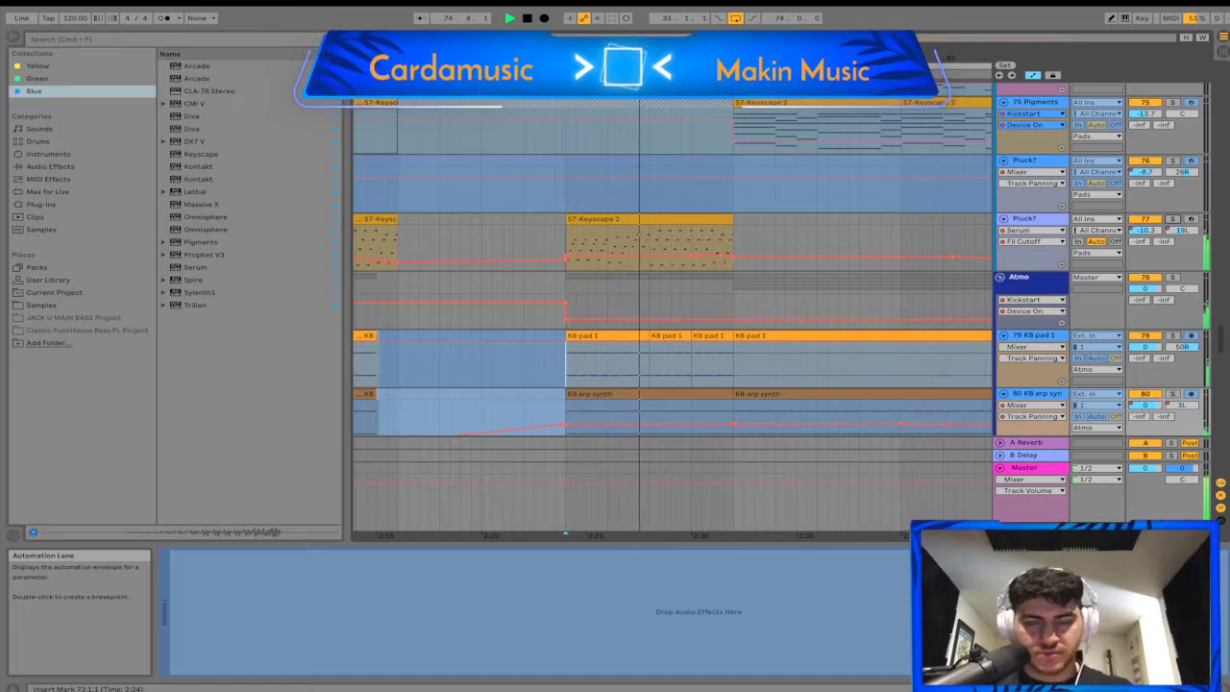
pyautogui.hscroll(2, 672, 307)
pyautogui.scroll(1, 672, 307)
pyautogui.scroll(3, 673, 318)
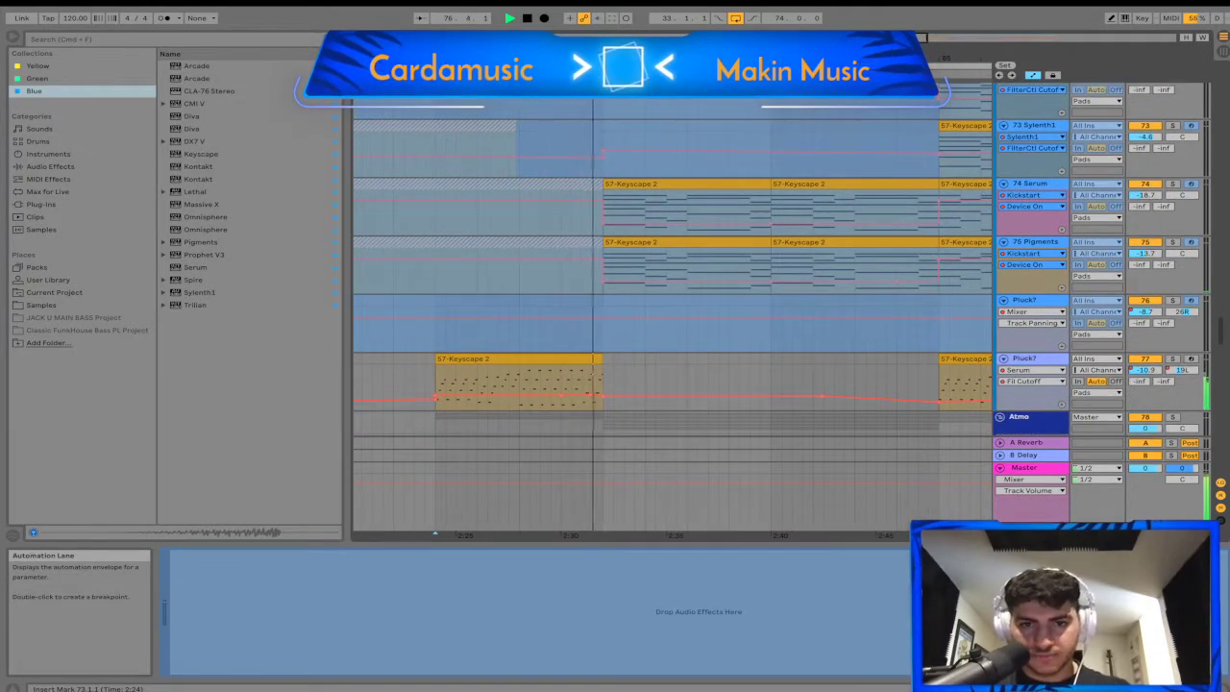
pyautogui.scroll(-3, 615, 402)
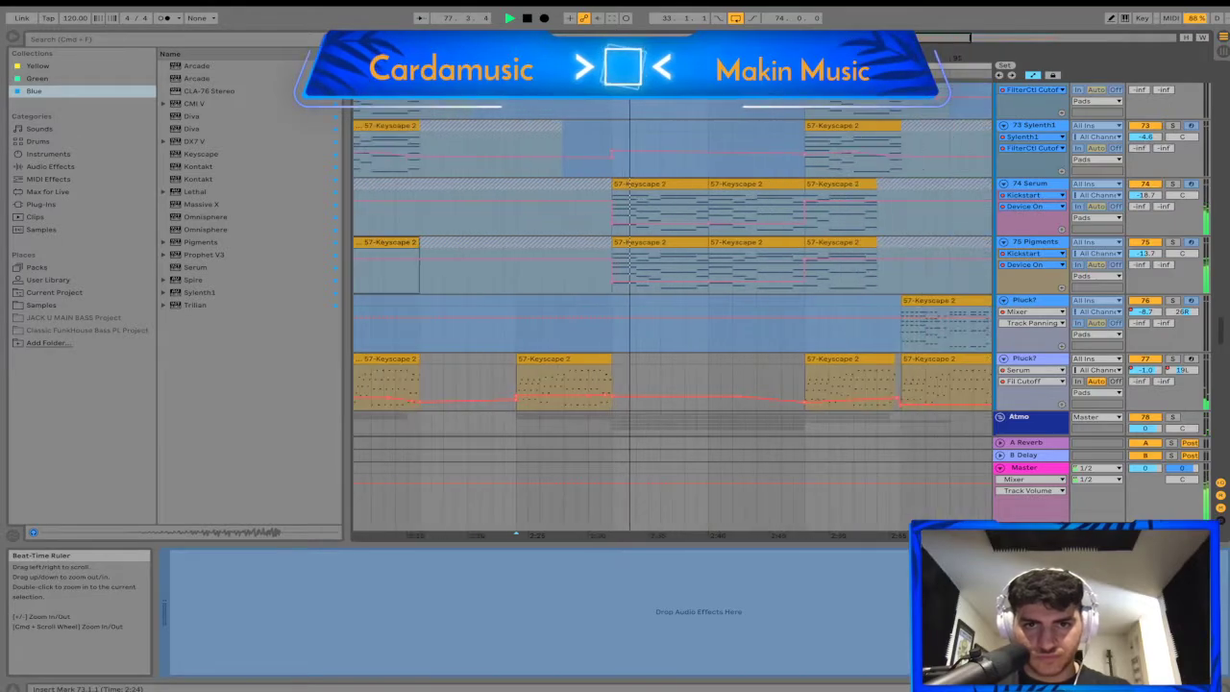
pyautogui.press('space')
# - Solo the 74 Serum and 75 Pigments pad tracks and play them from bar 77
pyautogui.scroll(1, 615, 402)
pyautogui.click(624, 231)
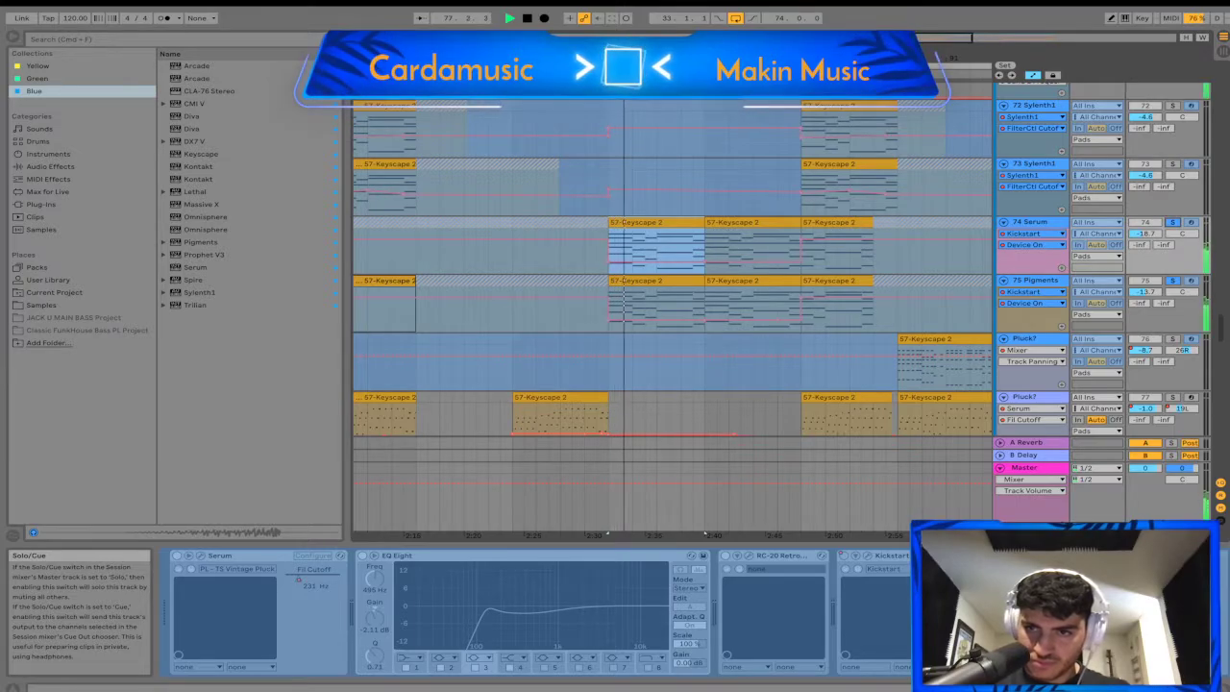
pyautogui.scroll(15, 639, 306)
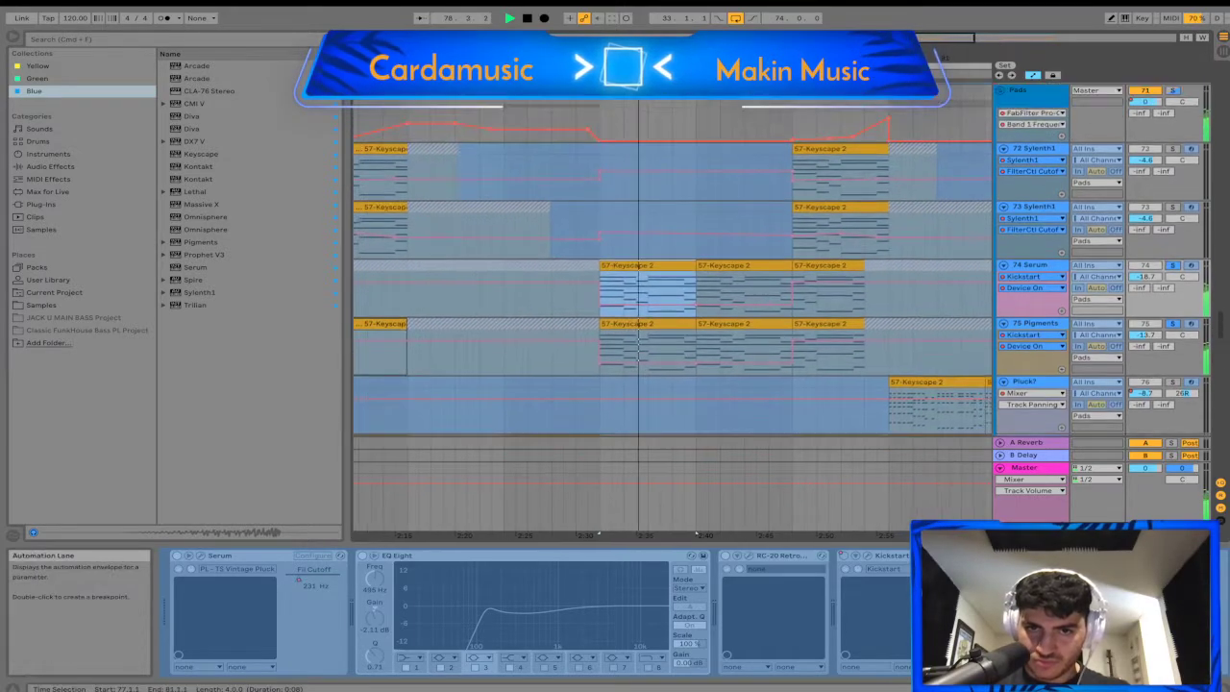
# - Solo the vocal tracks 6 VX LV, 7 VX LV and 8 MIDI and play them from bar 77
pyautogui.scroll(13, 640, 346)
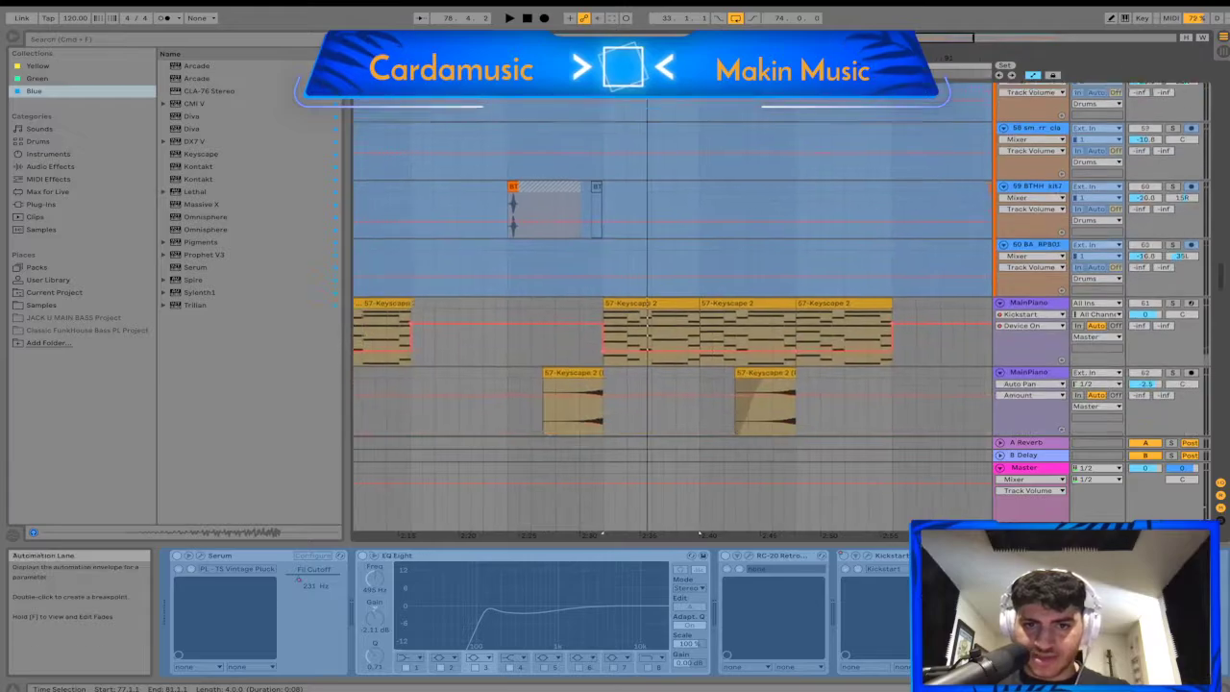
pyautogui.scroll(15, 649, 331)
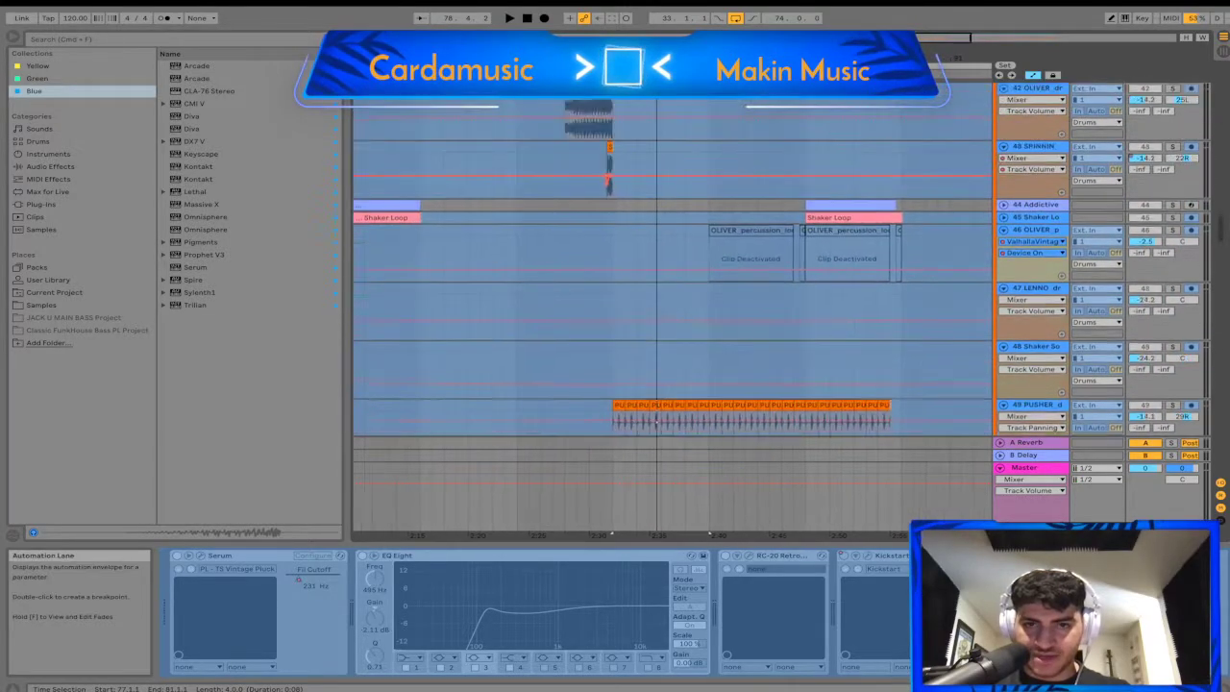
pyautogui.scroll(15, 649, 332)
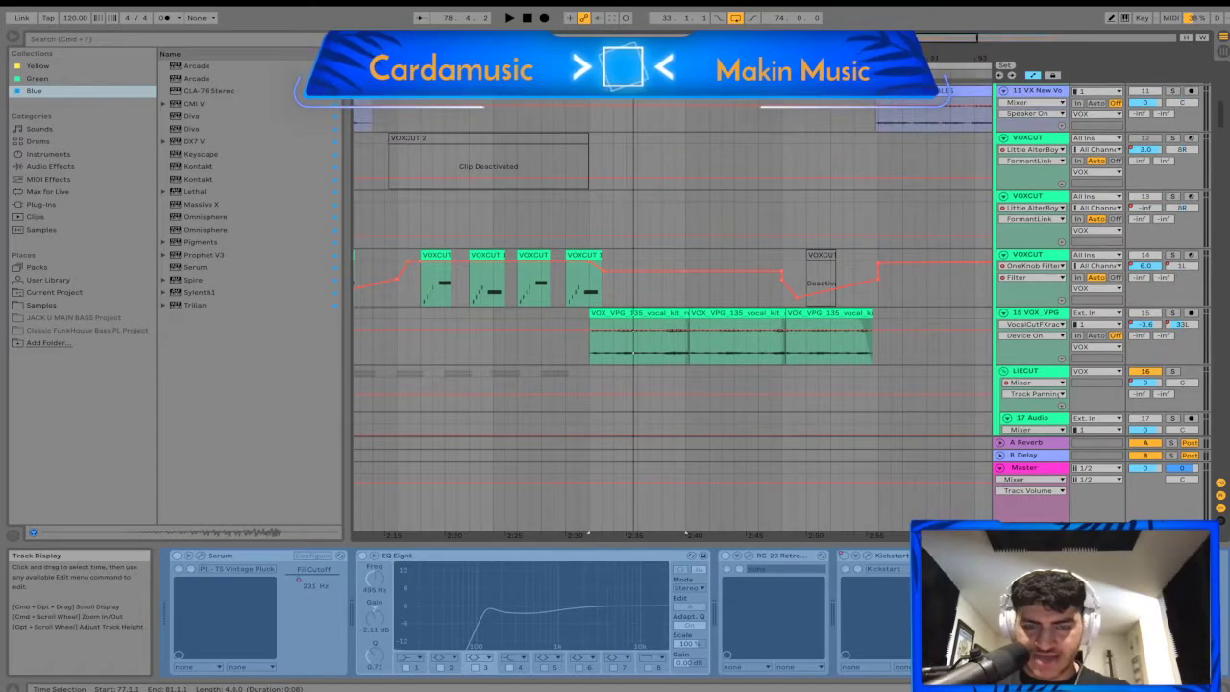
pyautogui.scroll(12, 636, 345)
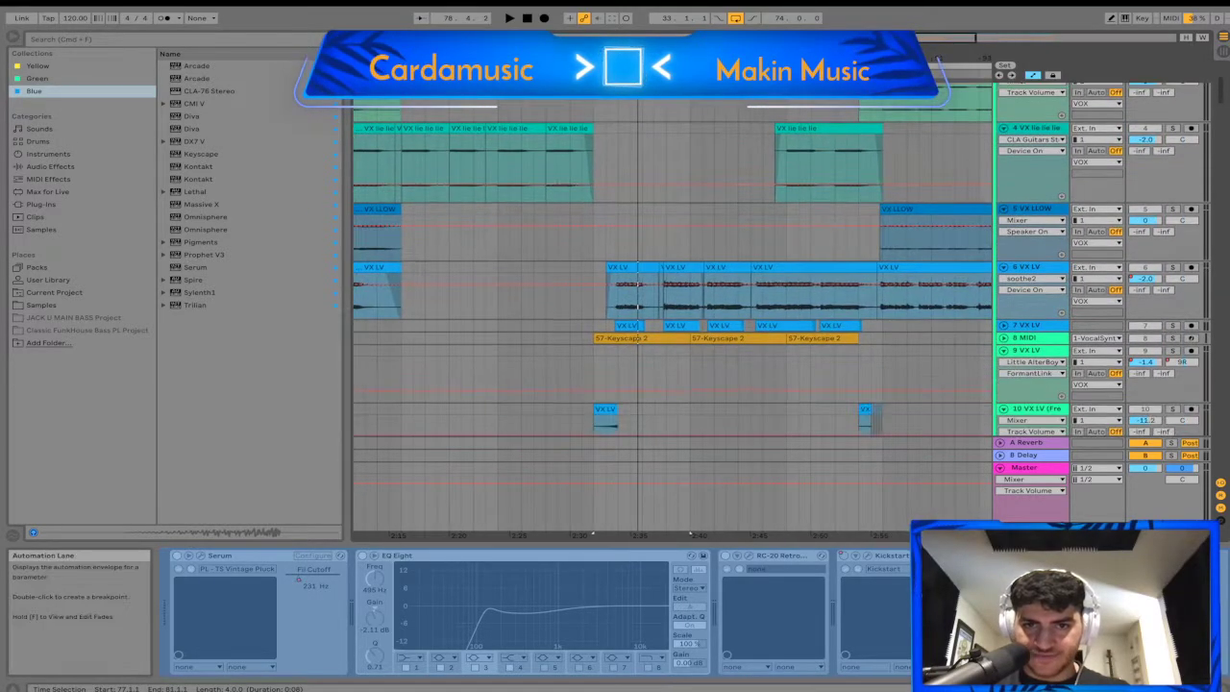
pyautogui.scroll(-2, 635, 338)
pyautogui.press('space')
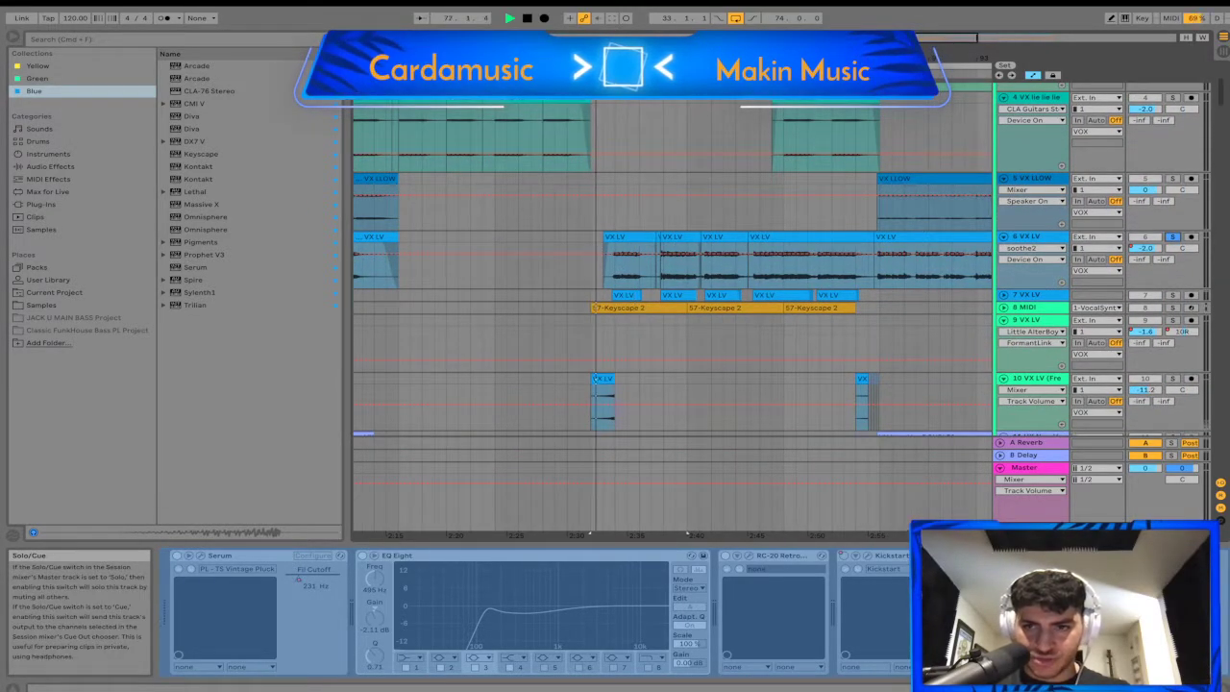
pyautogui.press('space')
pyautogui.press('space')
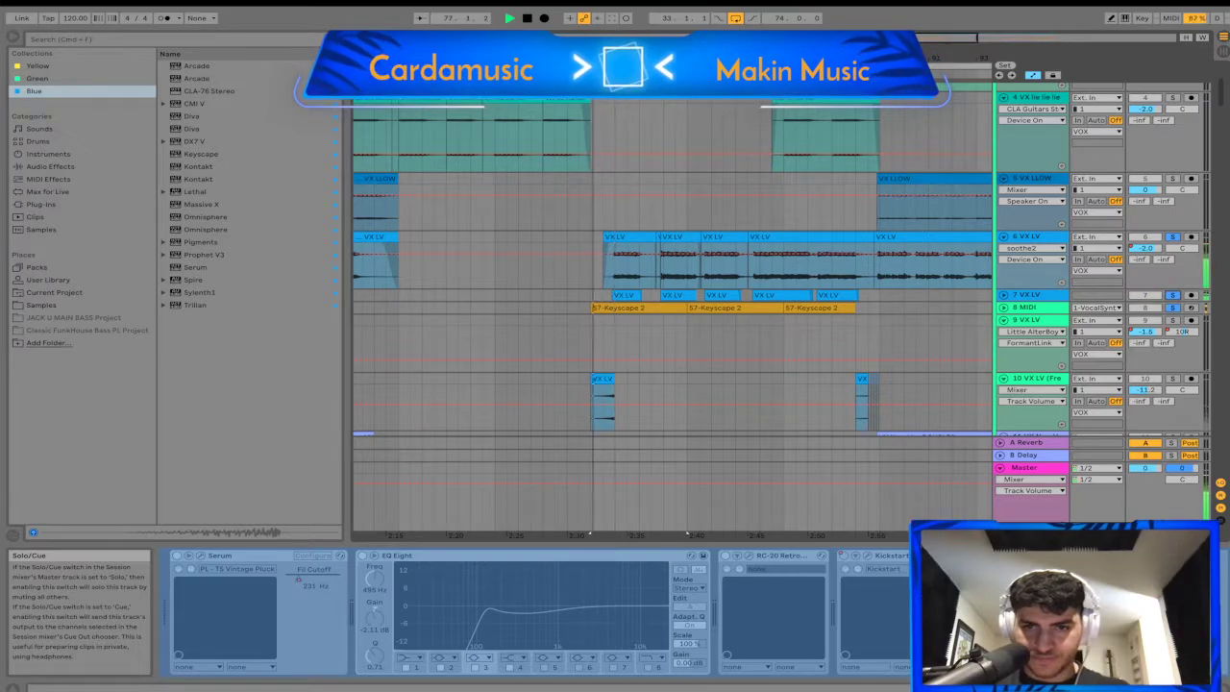
pyautogui.moveTo(617, 58); pyautogui.dragTo(617, 91)
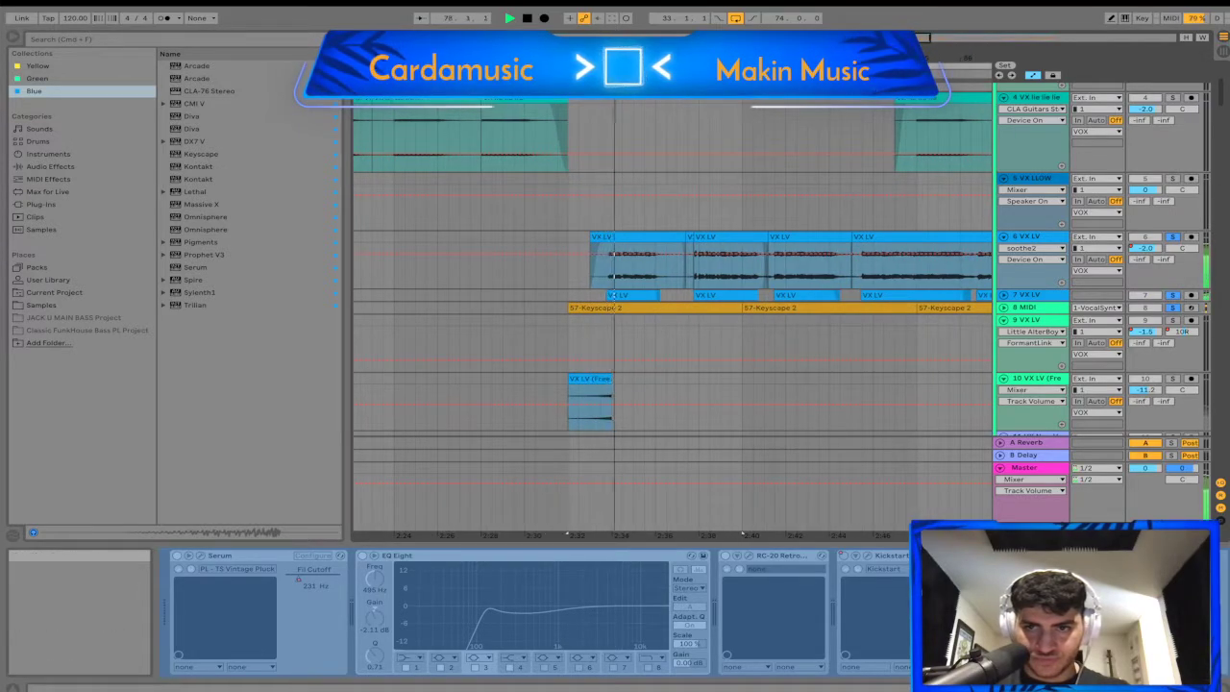
# - Unfold the 8 MIDI and 7 VX LV tracks and display the device chains of both VX LV tracks
pyautogui.click(1003, 307)
pyautogui.click(1027, 308)
pyautogui.click(1027, 236)
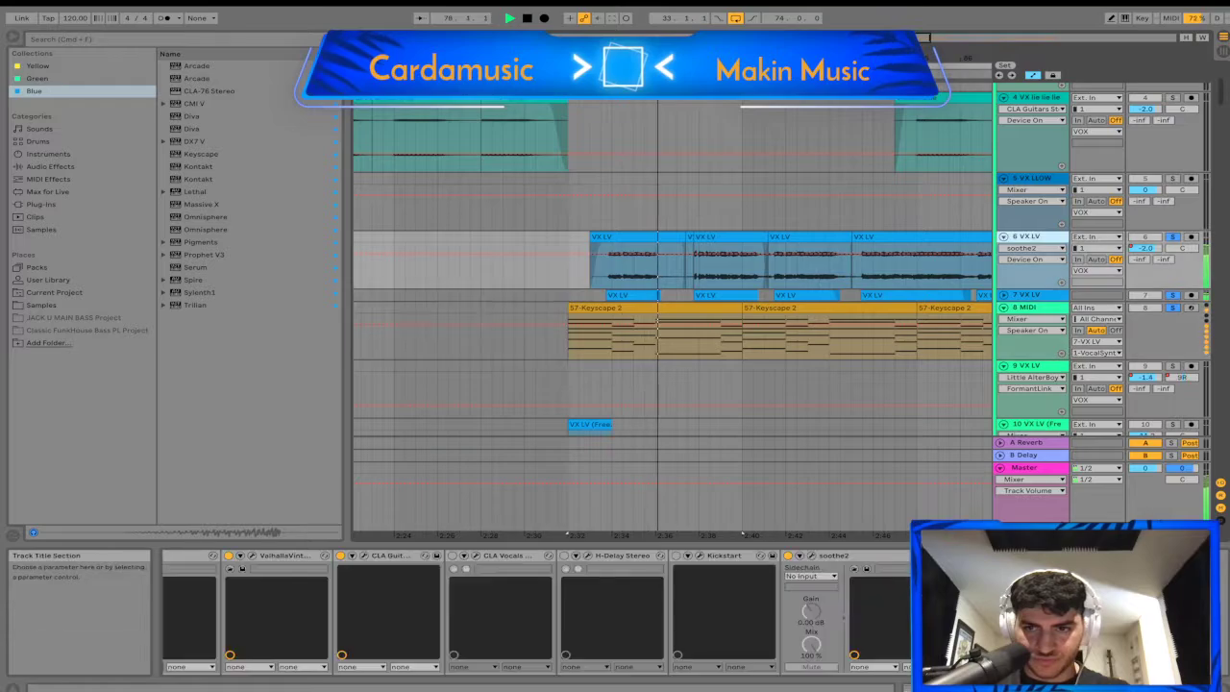
pyautogui.click(1028, 295)
pyautogui.click(1003, 295)
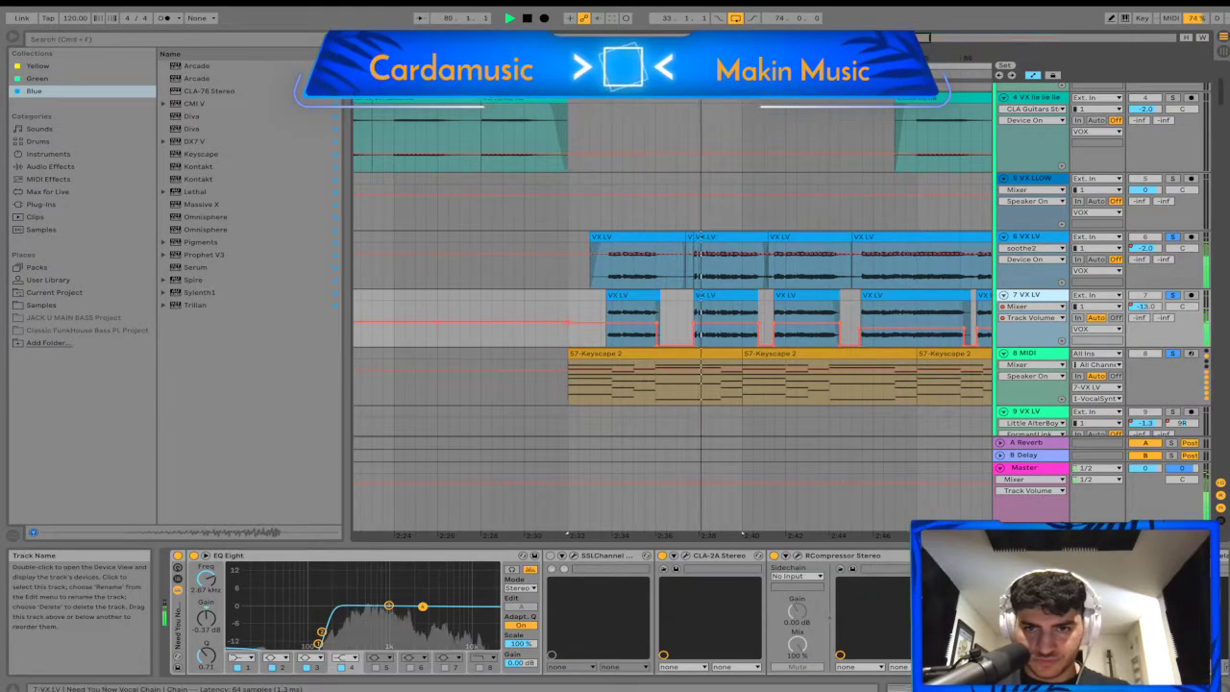
# - Inspect the VocalSynth 2 settings on the 7 VX LV track while replaying the soloed vocals from bar 77
pyautogui.hscroll(10, 692, 617)
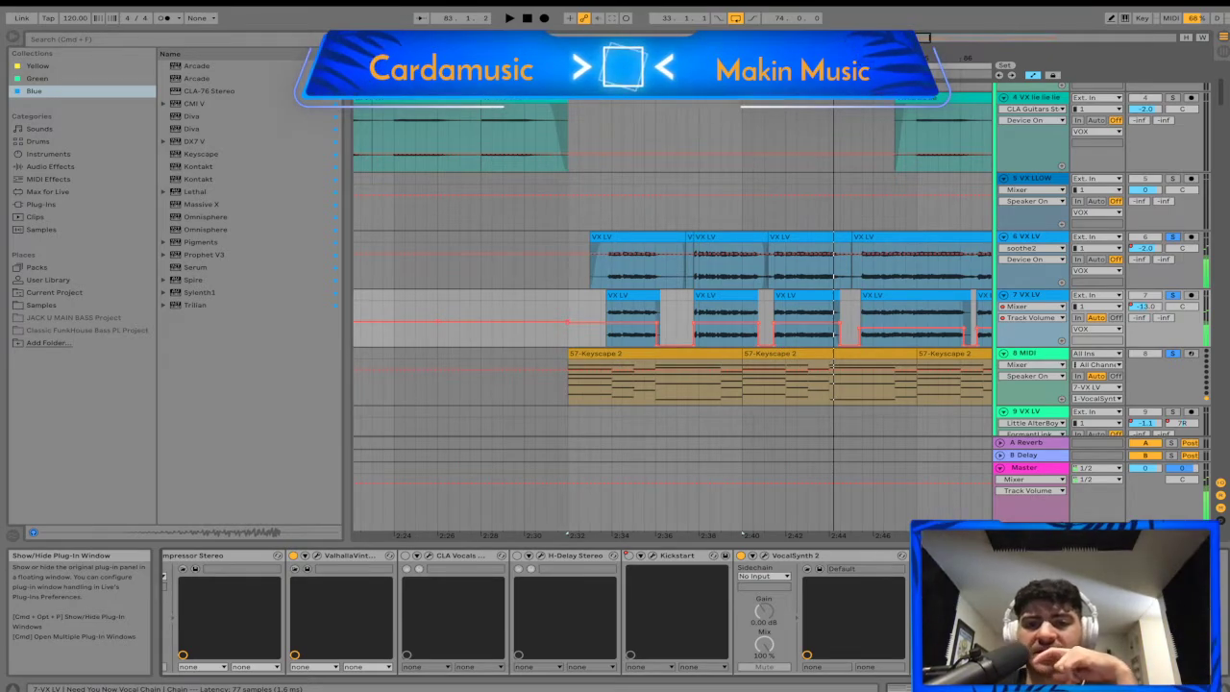
pyautogui.click(751, 556)
pyautogui.moveTo(577, 209); pyautogui.dragTo(413, 370)
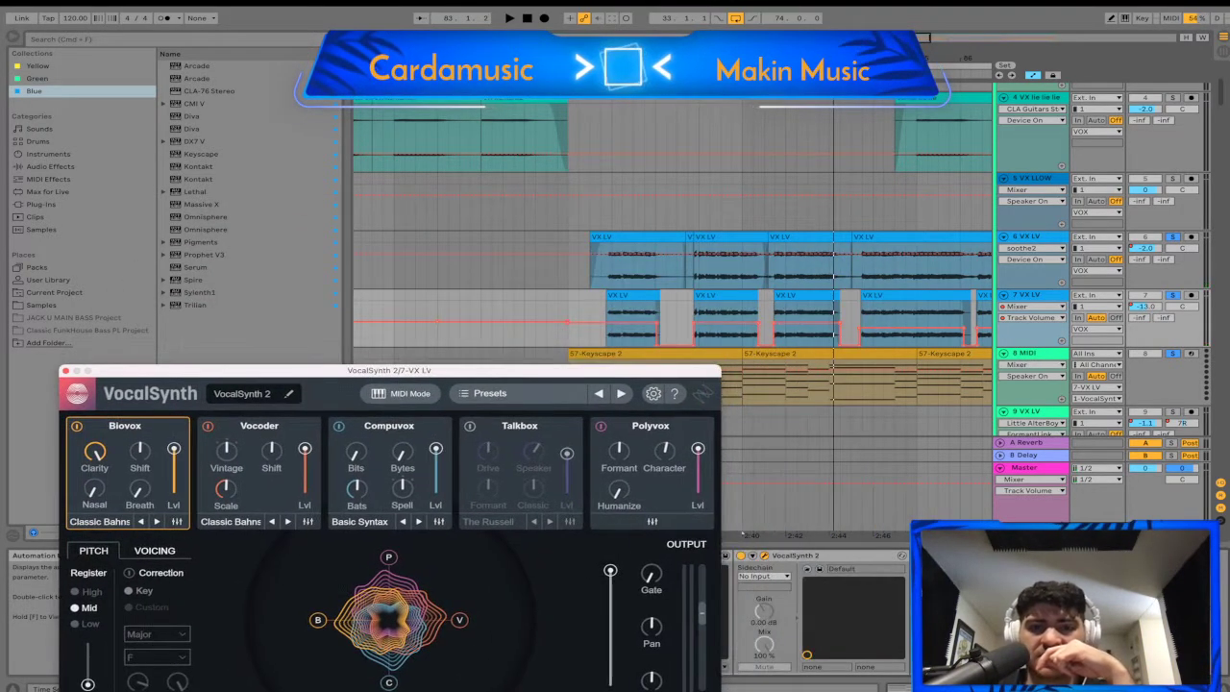
pyautogui.click(568, 297)
pyautogui.press('space')
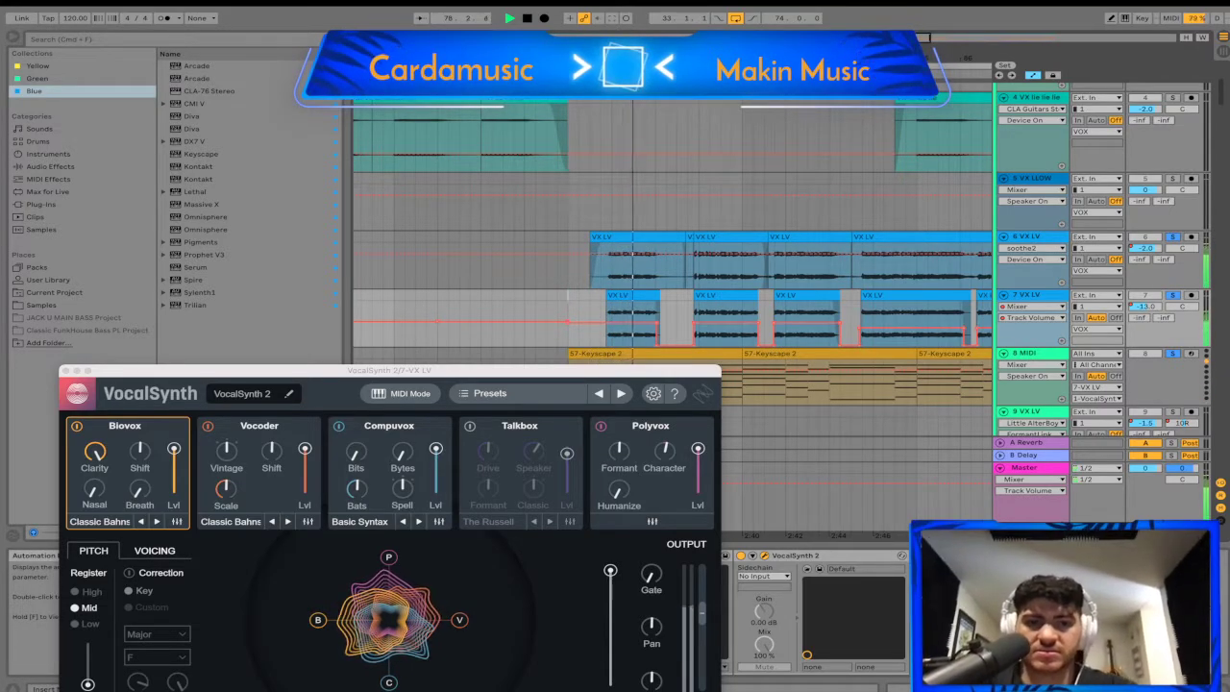
pyautogui.moveTo(389, 370); pyautogui.dragTo(396, 137)
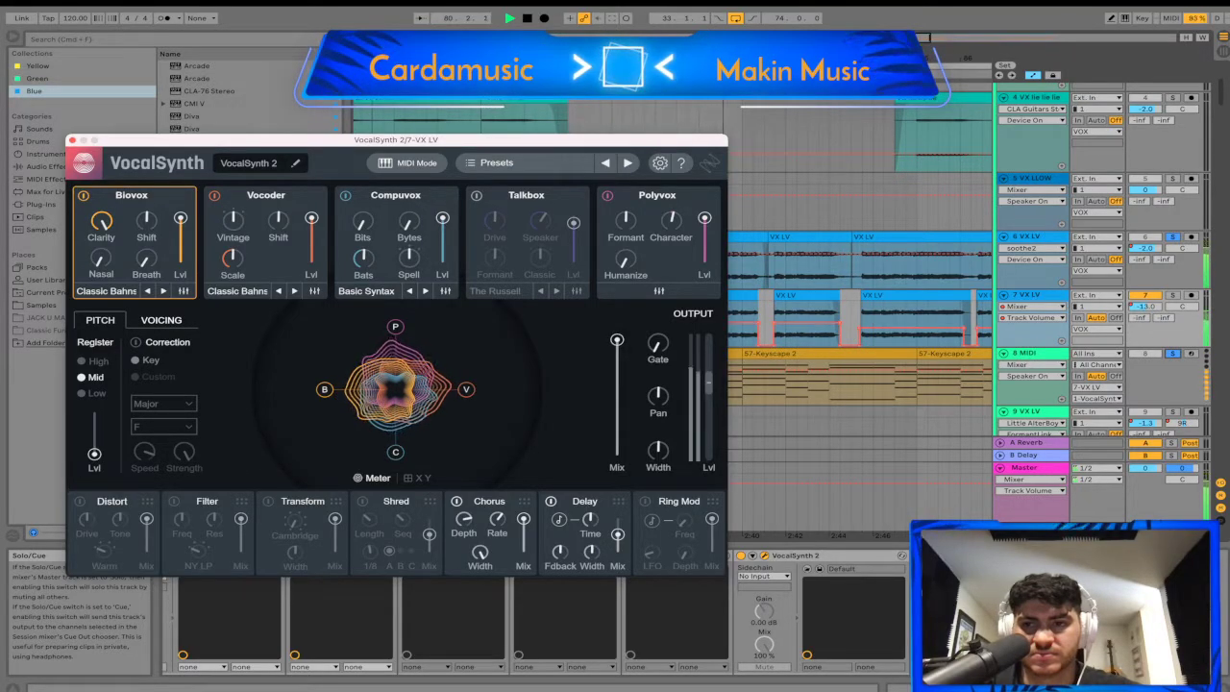
pyautogui.moveTo(480, 140); pyautogui.dragTo(804, 258)
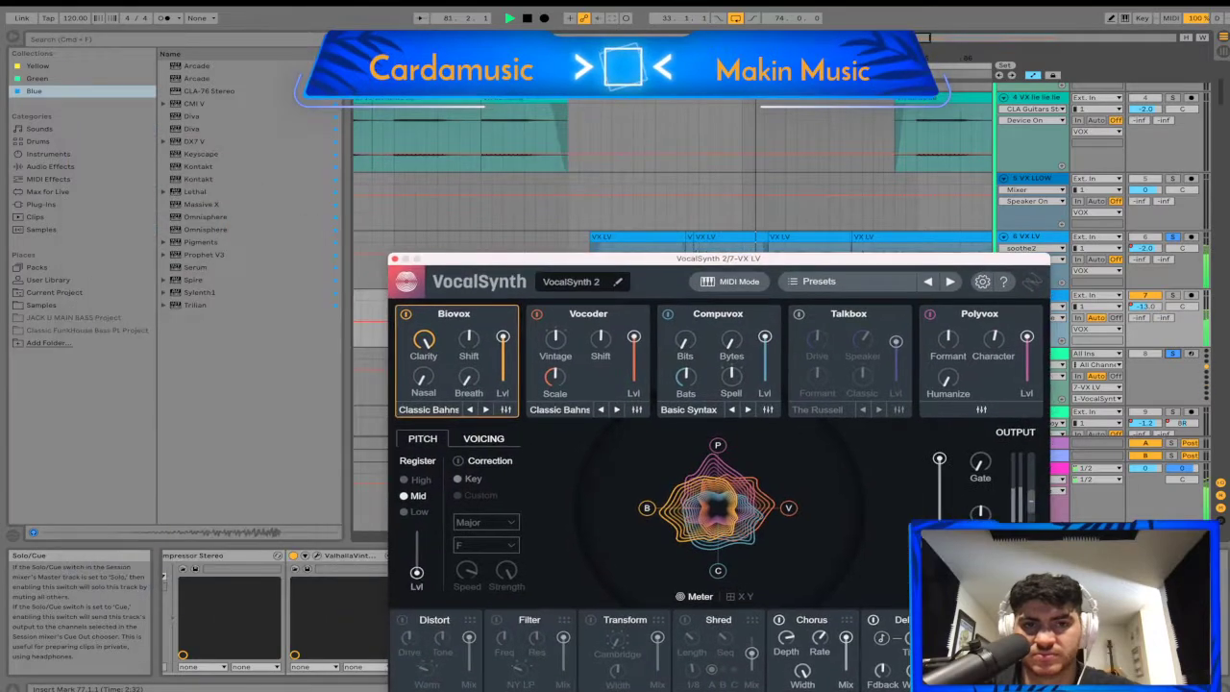
pyautogui.click(394, 258)
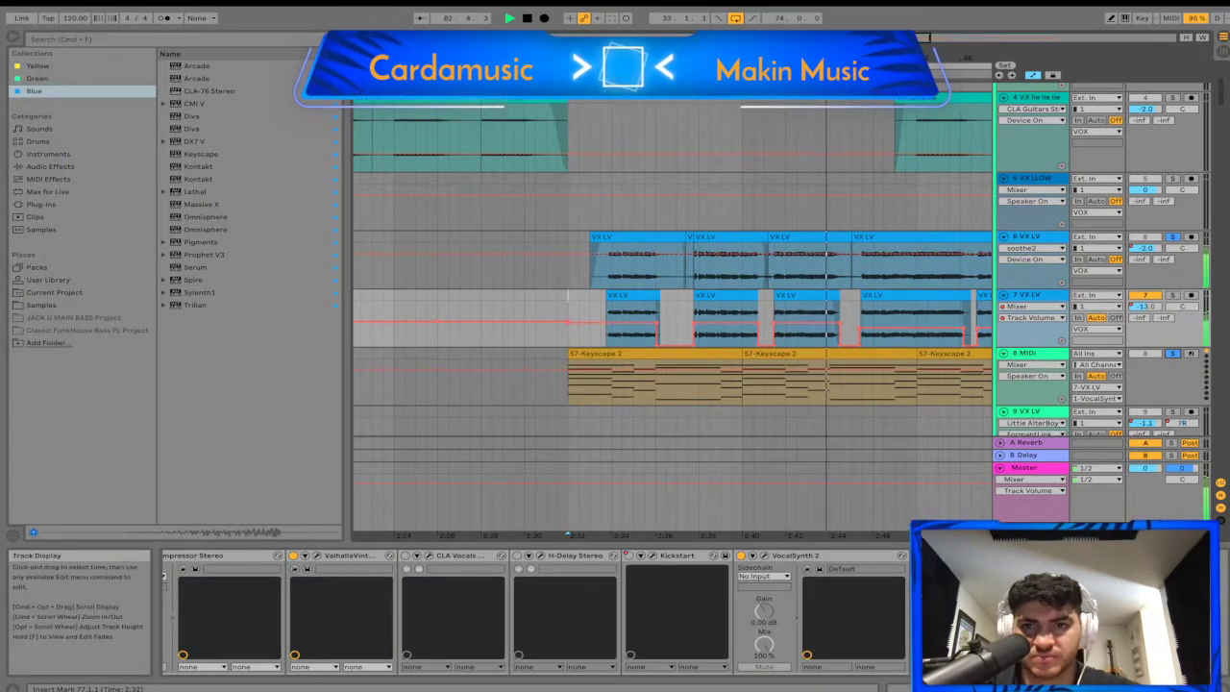
# - Turn off the vocal solos and play the full mix from bar 75 into the vocal section
pyautogui.hscroll(3, 846, 300)
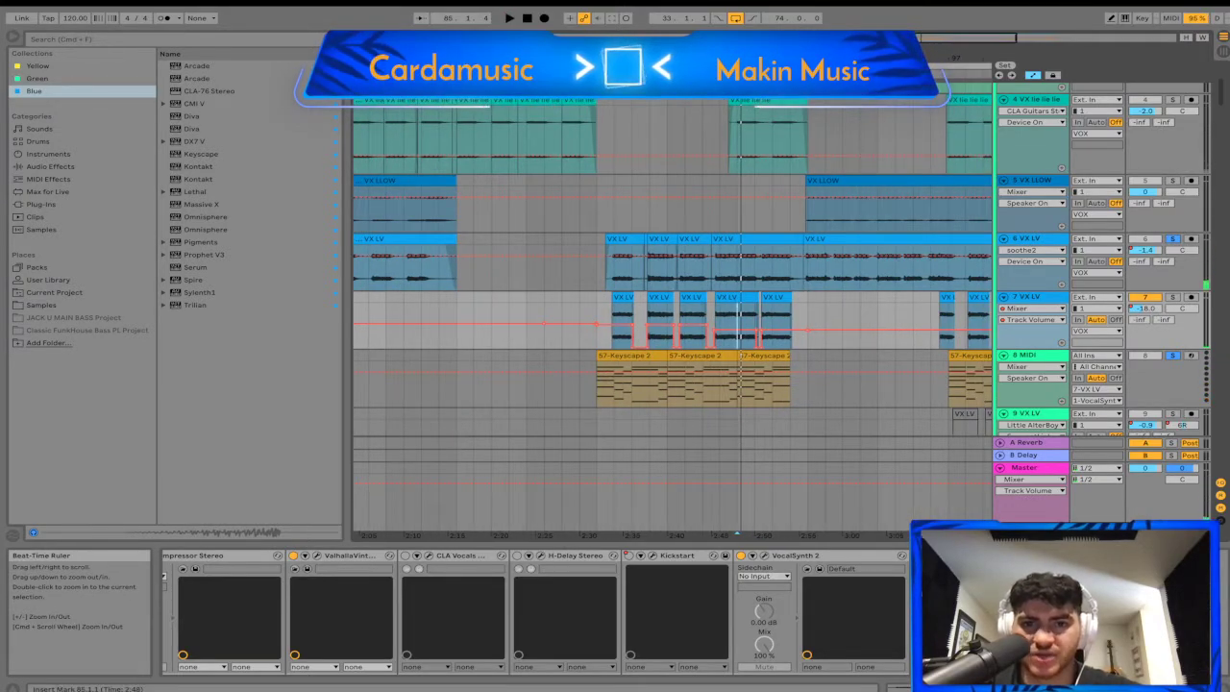
pyautogui.click(614, 208)
pyautogui.click(1172, 238)
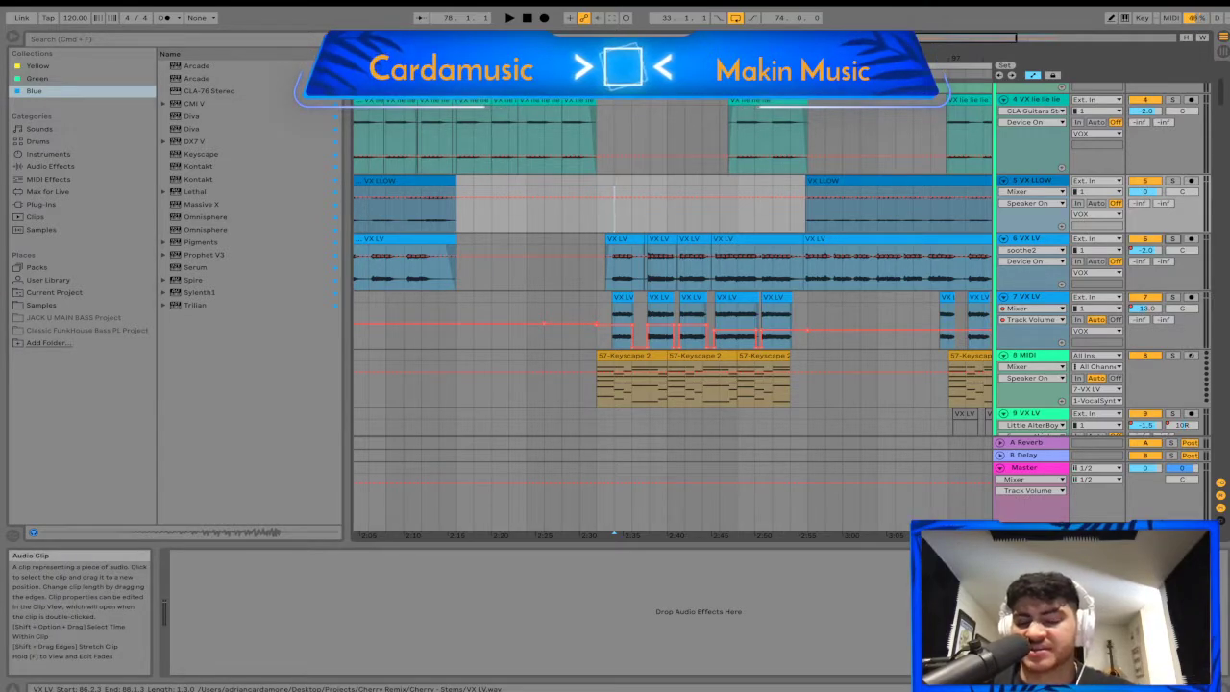
pyautogui.press('space')
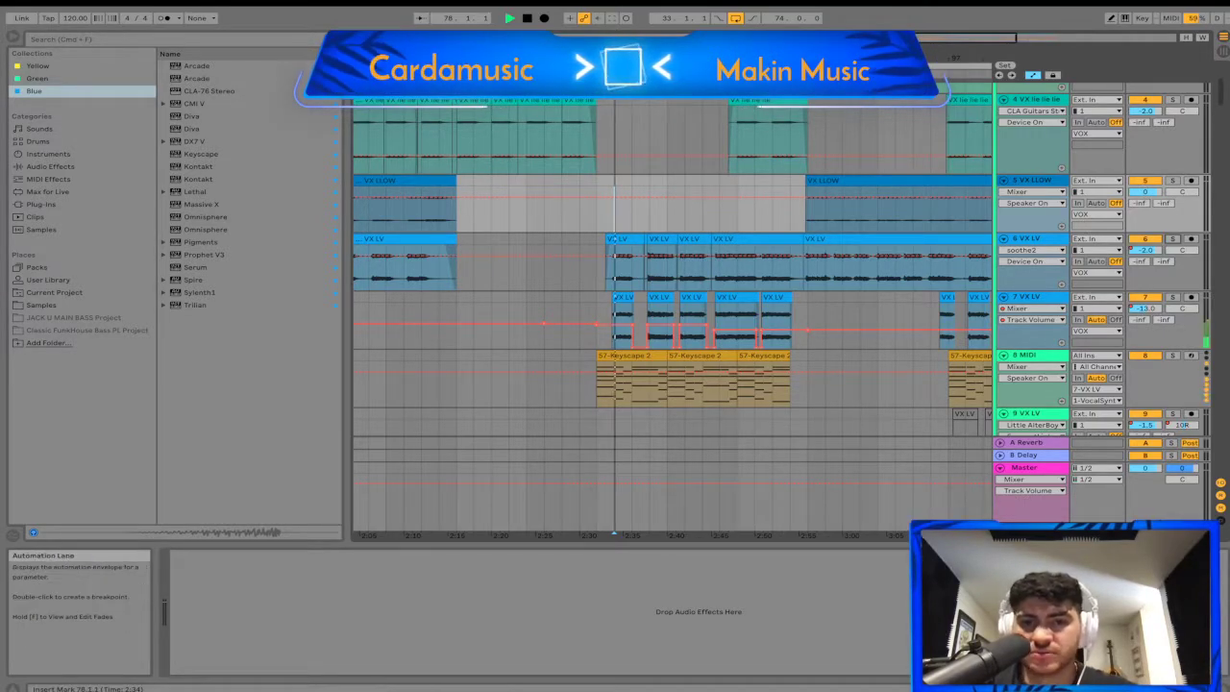
pyautogui.press('space')
pyautogui.click(580, 268)
pyautogui.press('space')
pyautogui.click(562, 268)
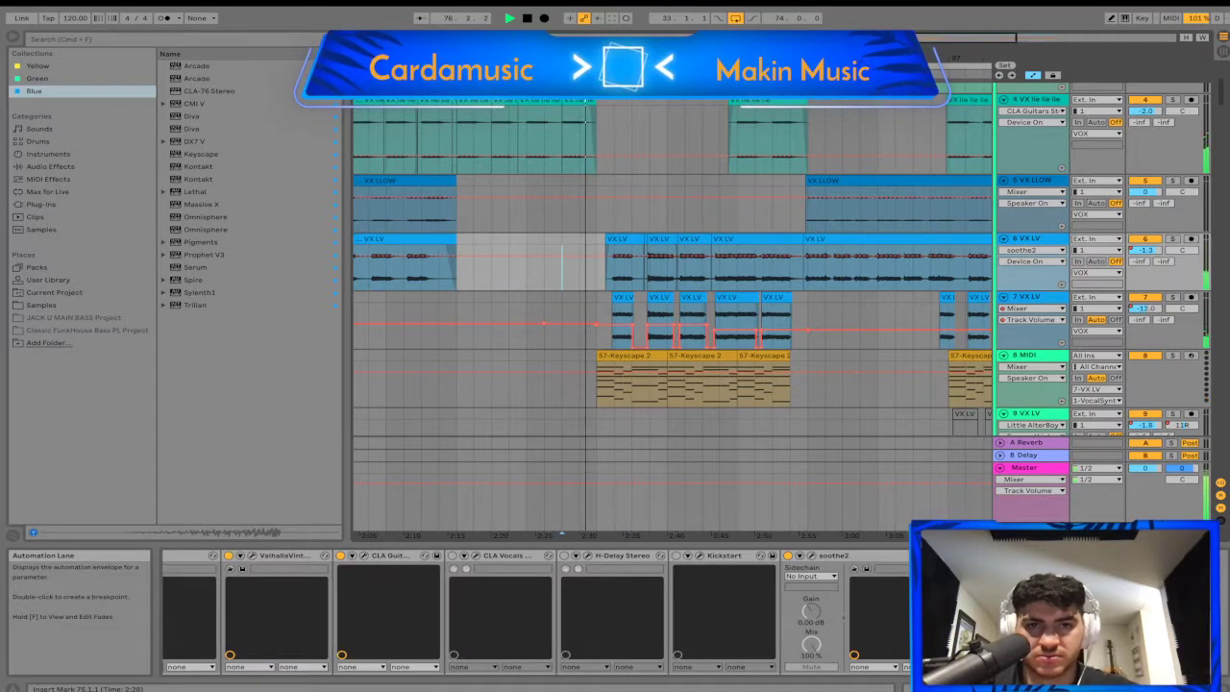
pyautogui.press('space')
pyautogui.press('space')
pyautogui.scroll(-2, 673, 317)
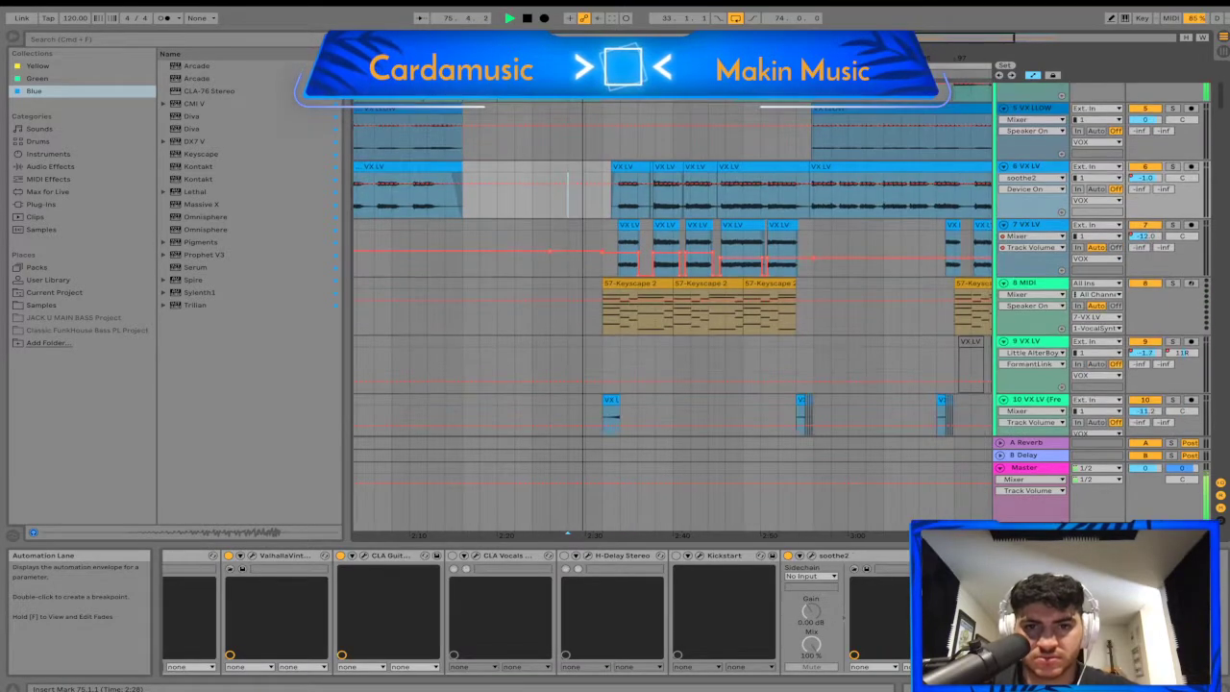
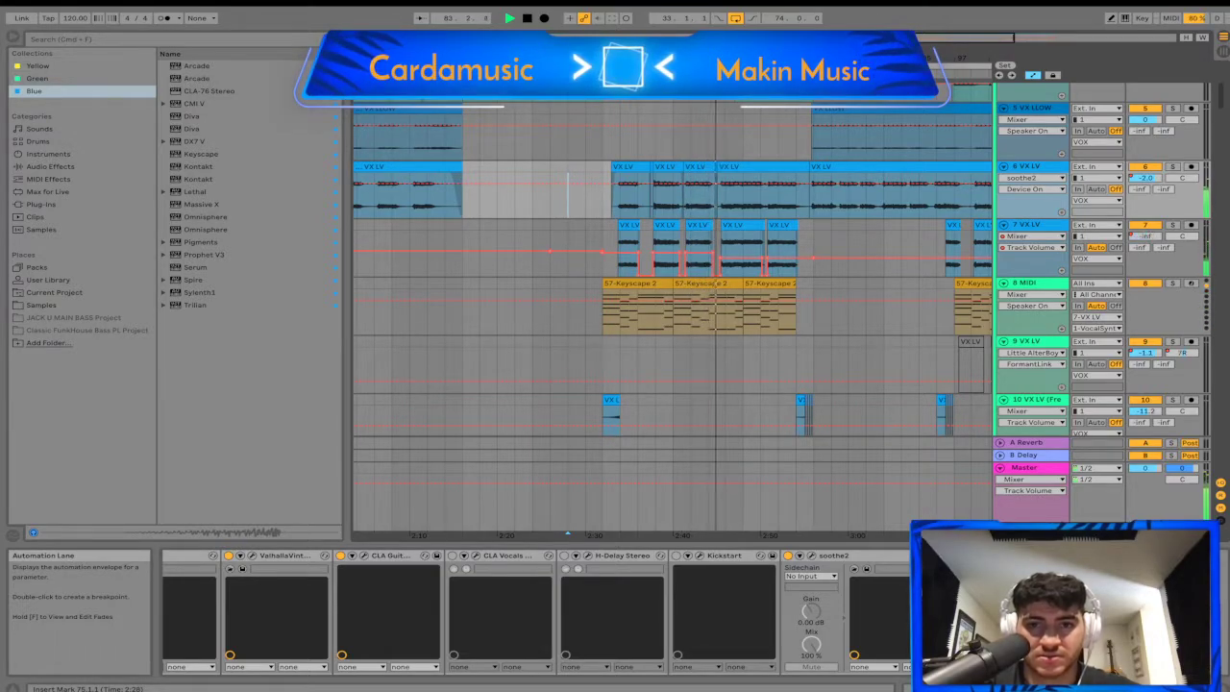
# - Follow the full mix from about bar 83 to 91, examining the vocal, VOXCUT and drum tracks
pyautogui.hscroll(2, 673, 308)
pyautogui.scroll(-6, 673, 308)
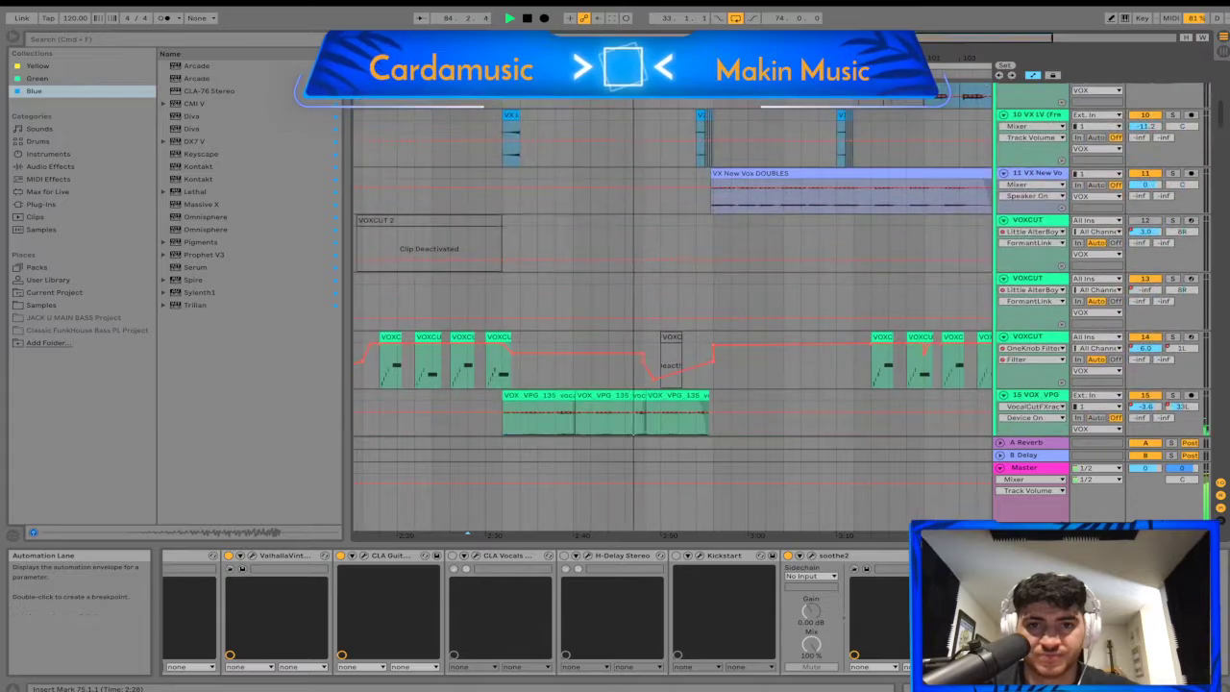
pyautogui.scroll(-2, 673, 308)
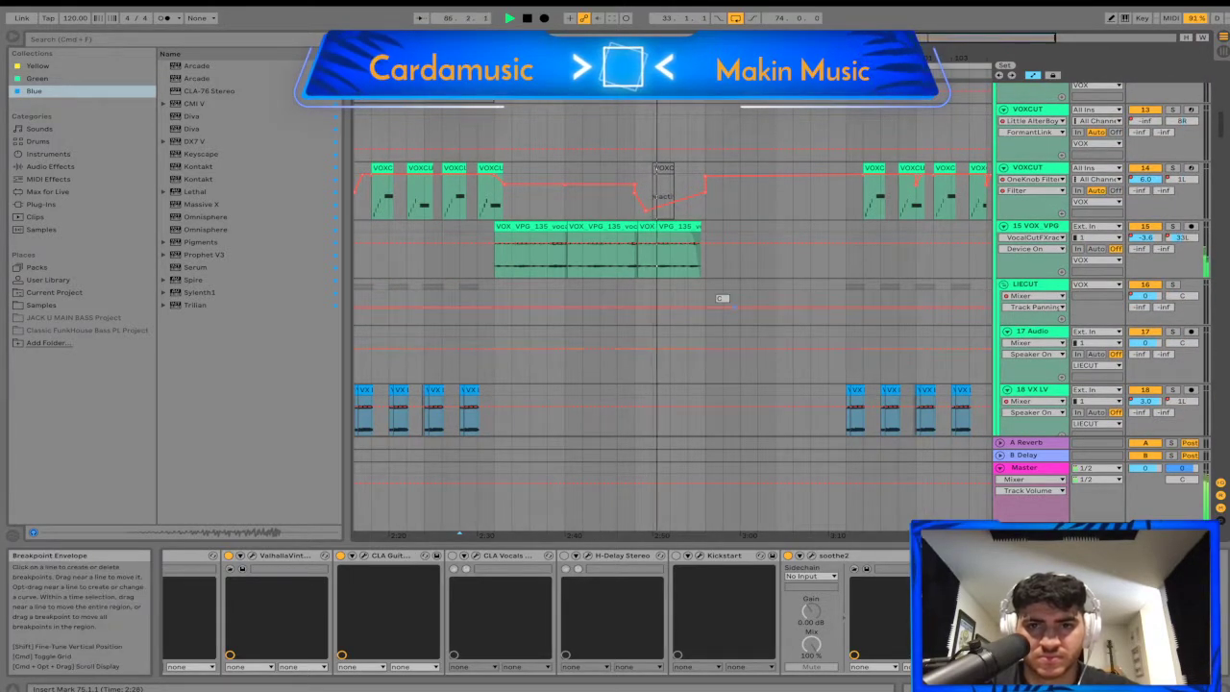
pyautogui.scroll(-10, 673, 307)
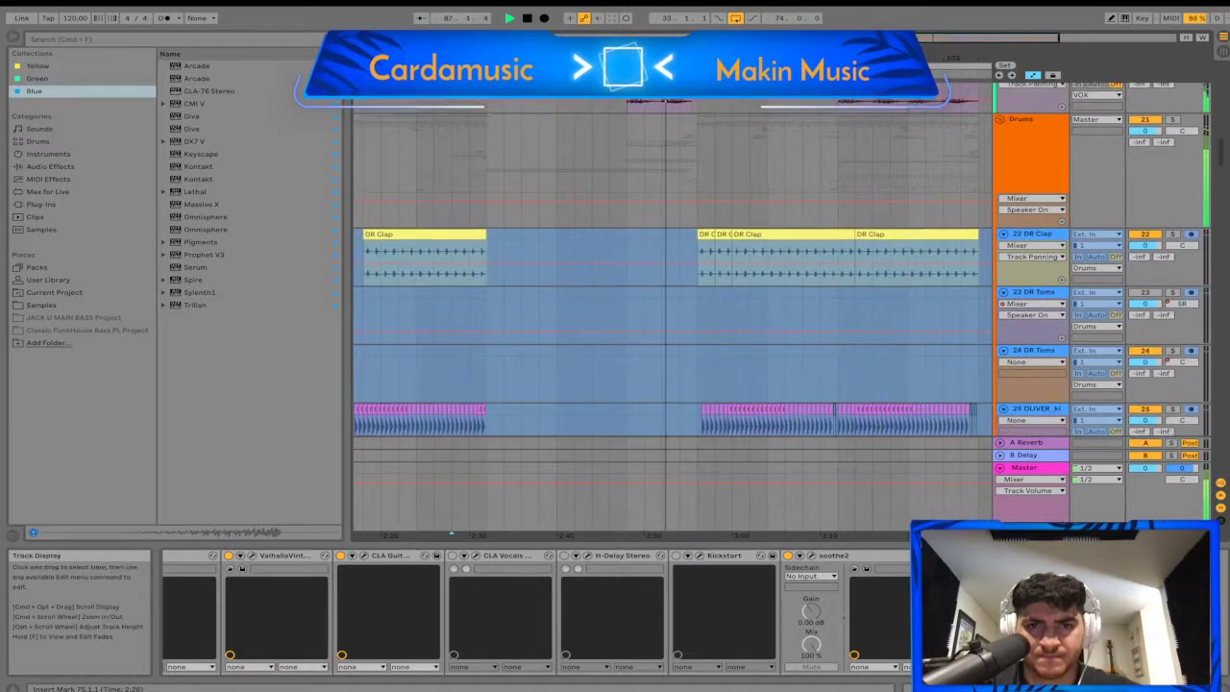
pyautogui.scroll(2, 717, 289)
pyautogui.scroll(-6, 716, 289)
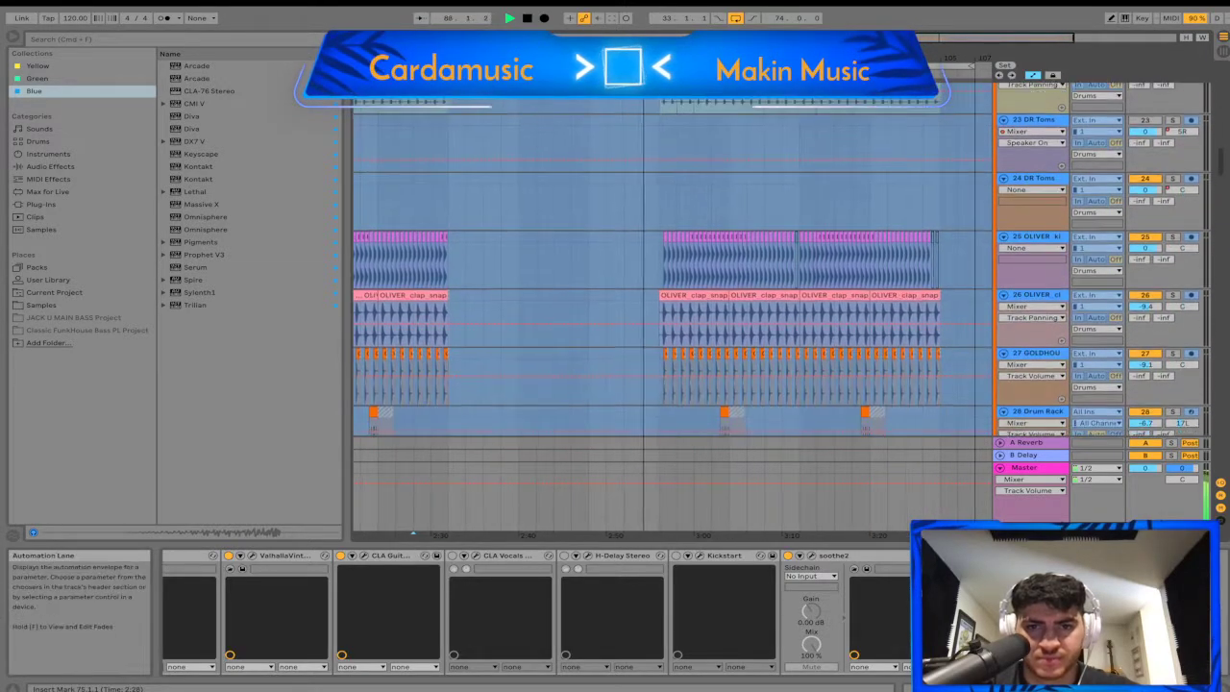
pyautogui.scroll(20, 673, 307)
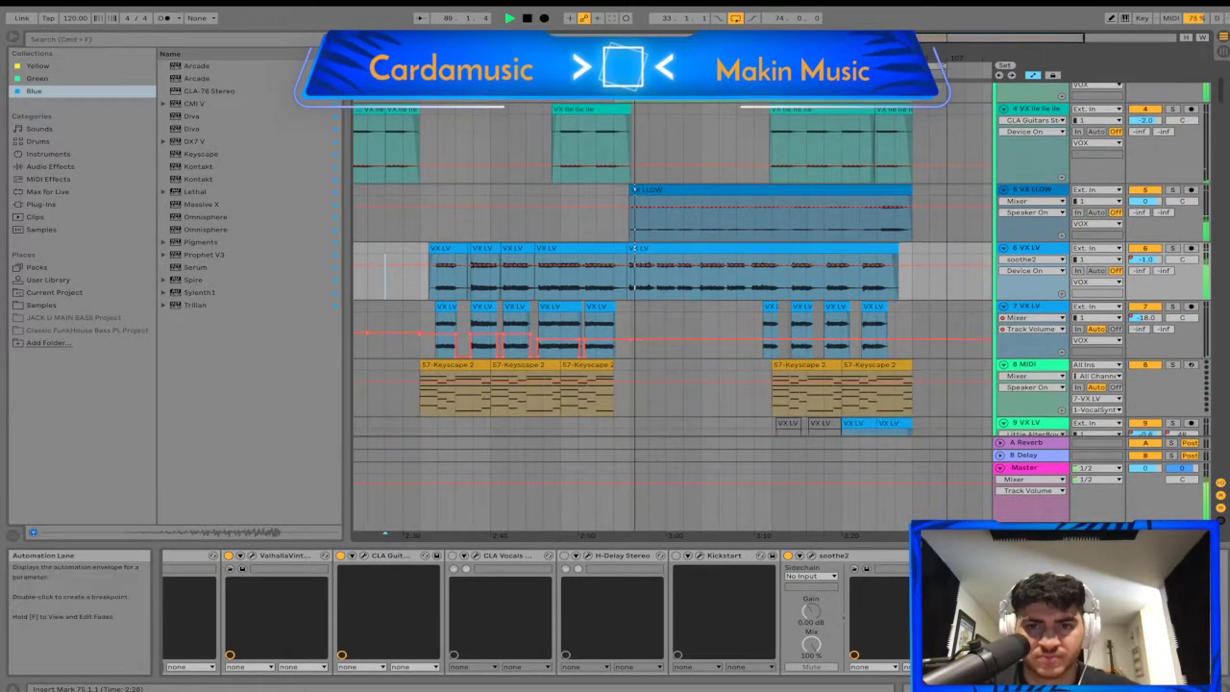
pyautogui.scroll(-2, 672, 308)
pyautogui.scroll(-1, 673, 307)
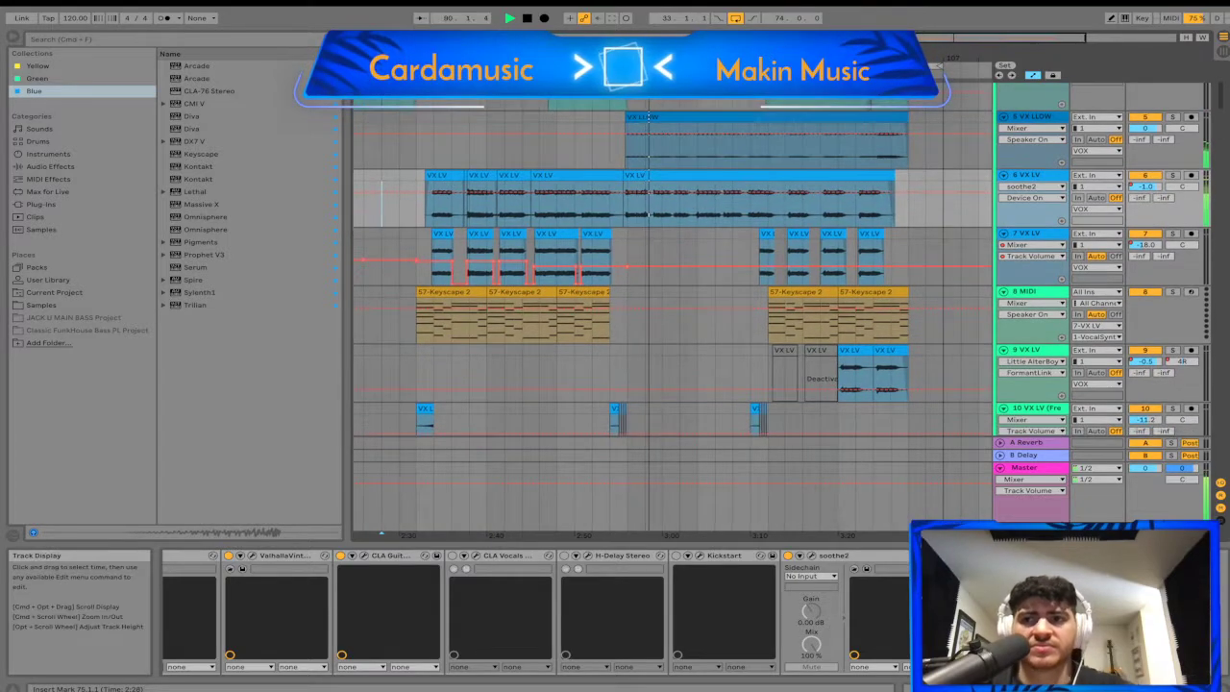
pyautogui.scroll(-2, 672, 307)
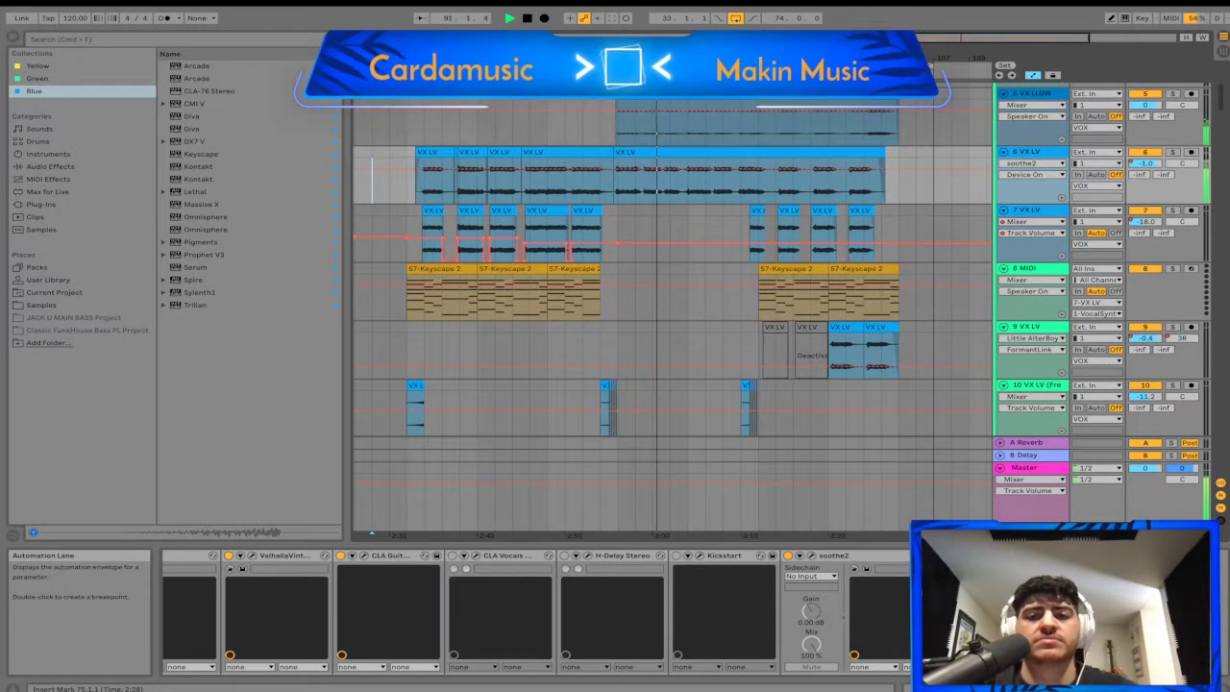
# - Set the playback position to bar 89 and examine the vocal, piano, pad, Atmo, FX and GTR tracks around it
pyautogui.click(618, 229)
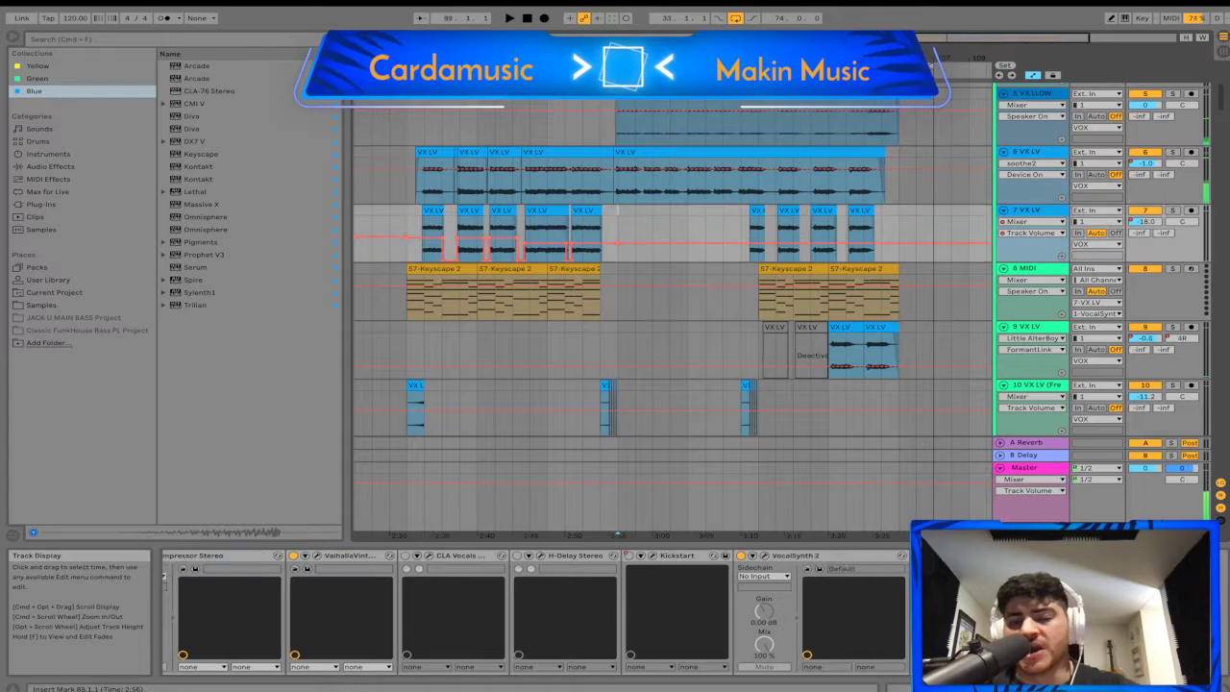
pyautogui.scroll(-15, 673, 307)
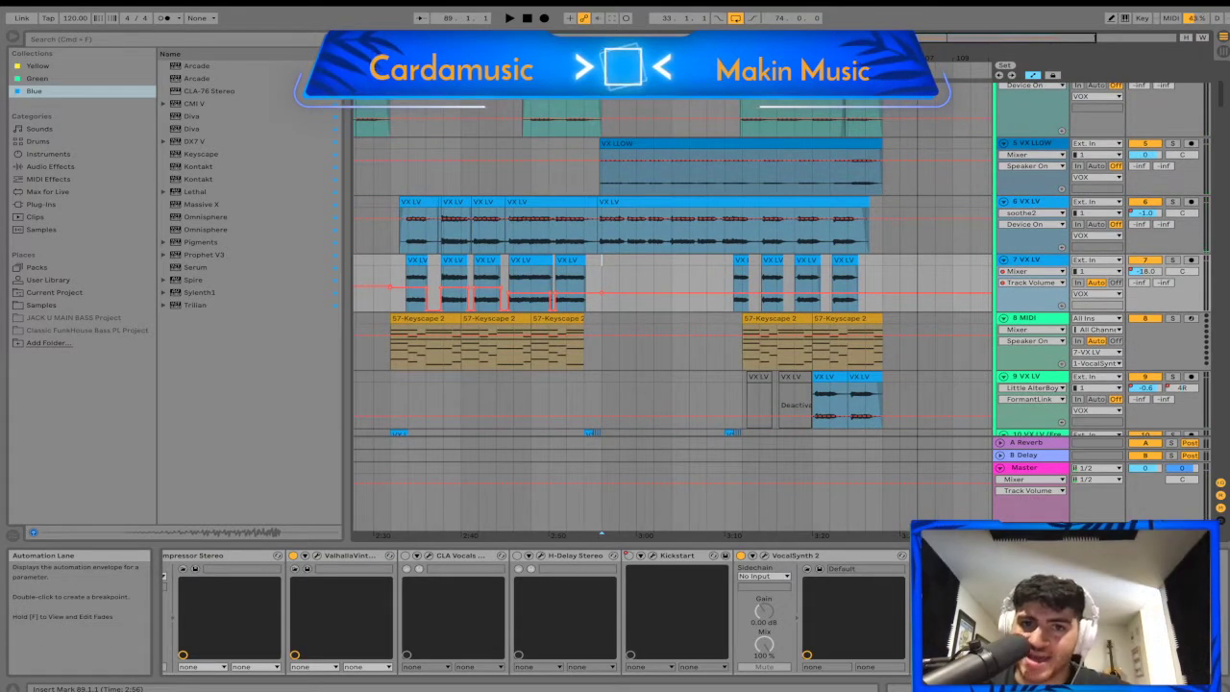
pyautogui.scroll(-20, 673, 289)
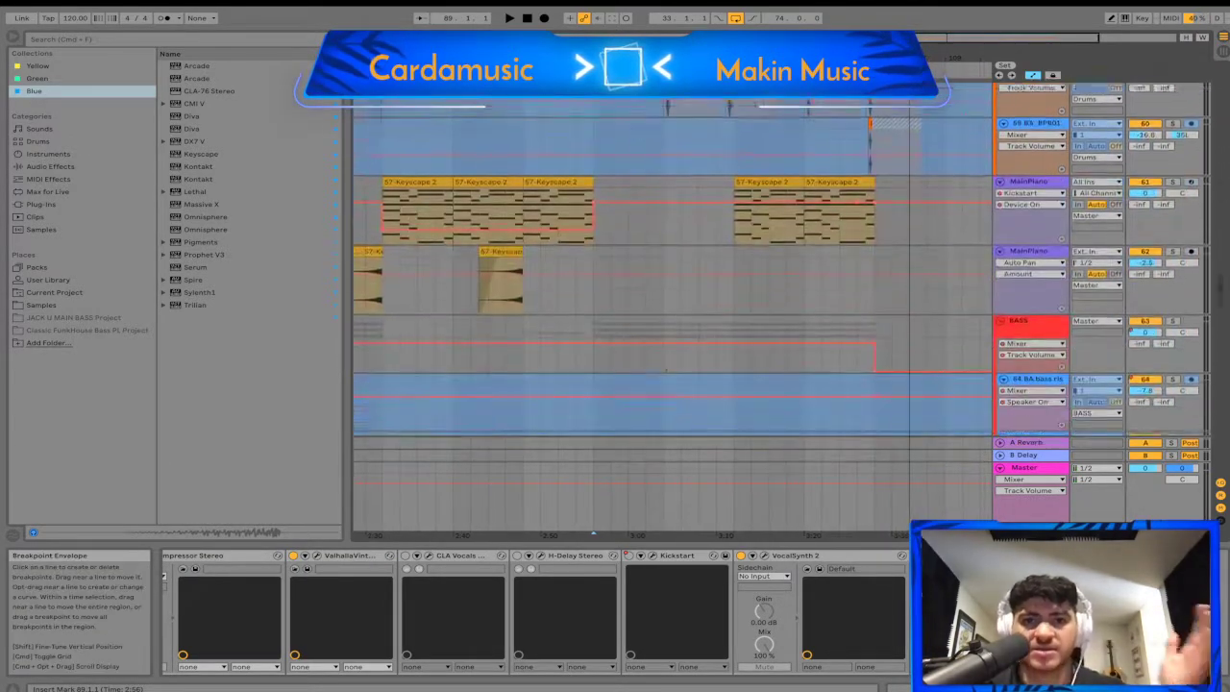
pyautogui.scroll(-15, 673, 288)
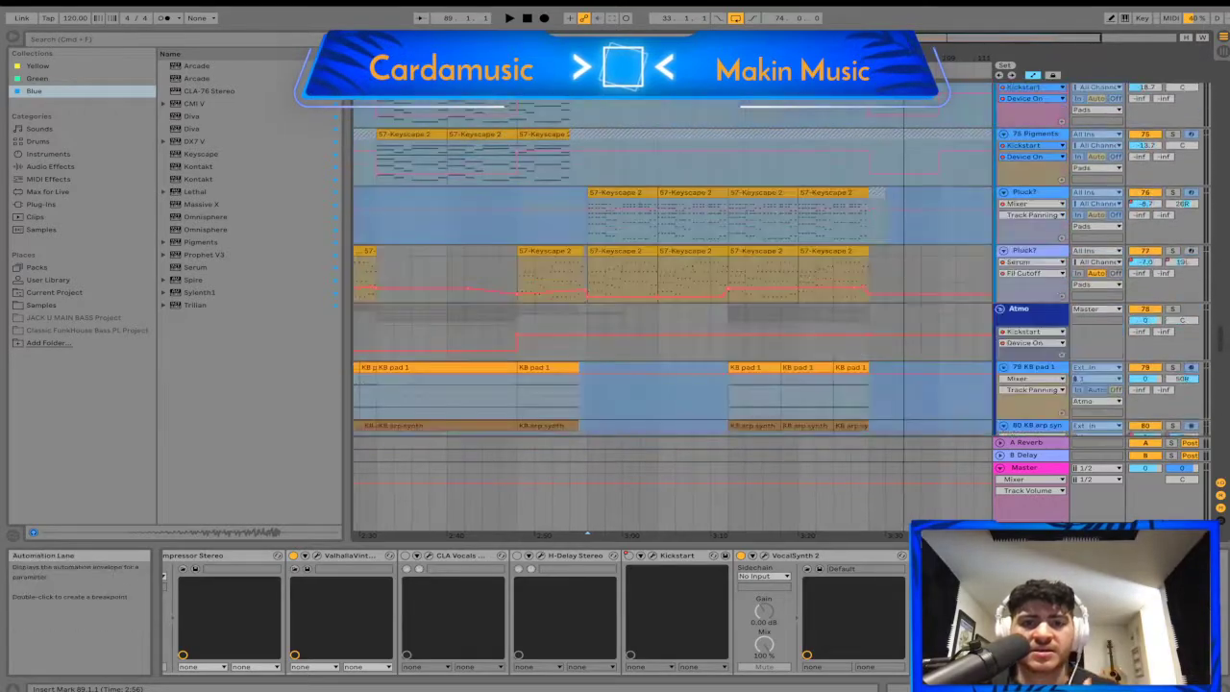
pyautogui.scroll(-15, 673, 288)
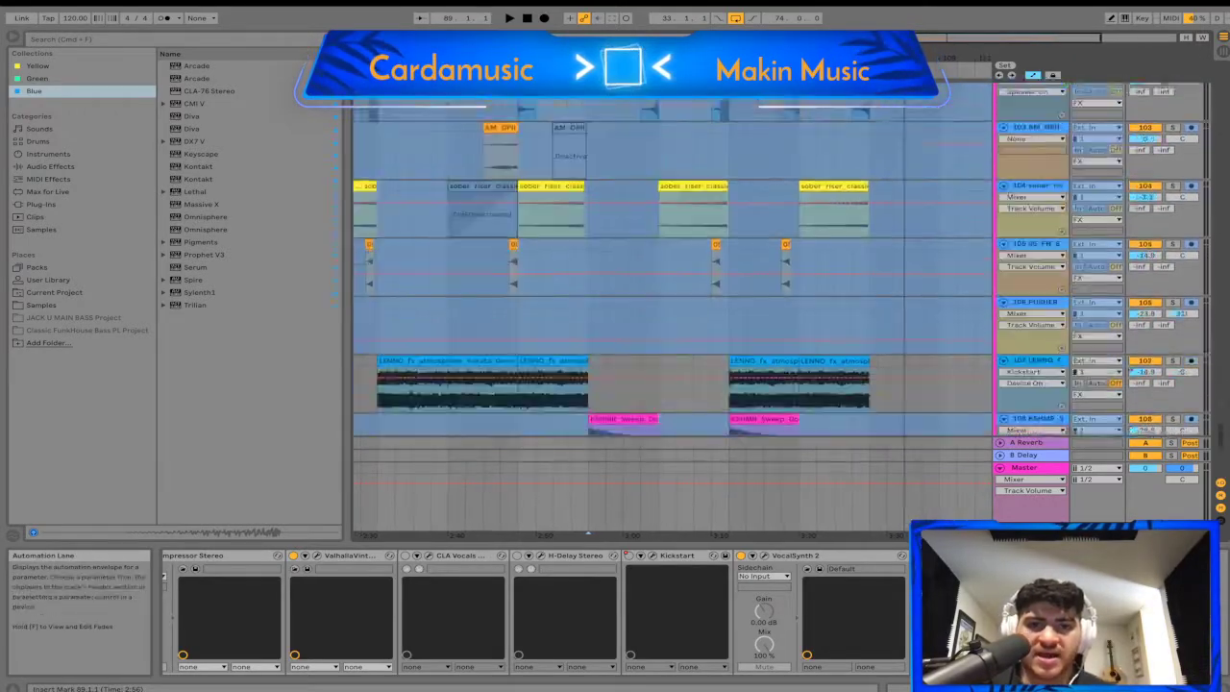
pyautogui.scroll(15, 673, 288)
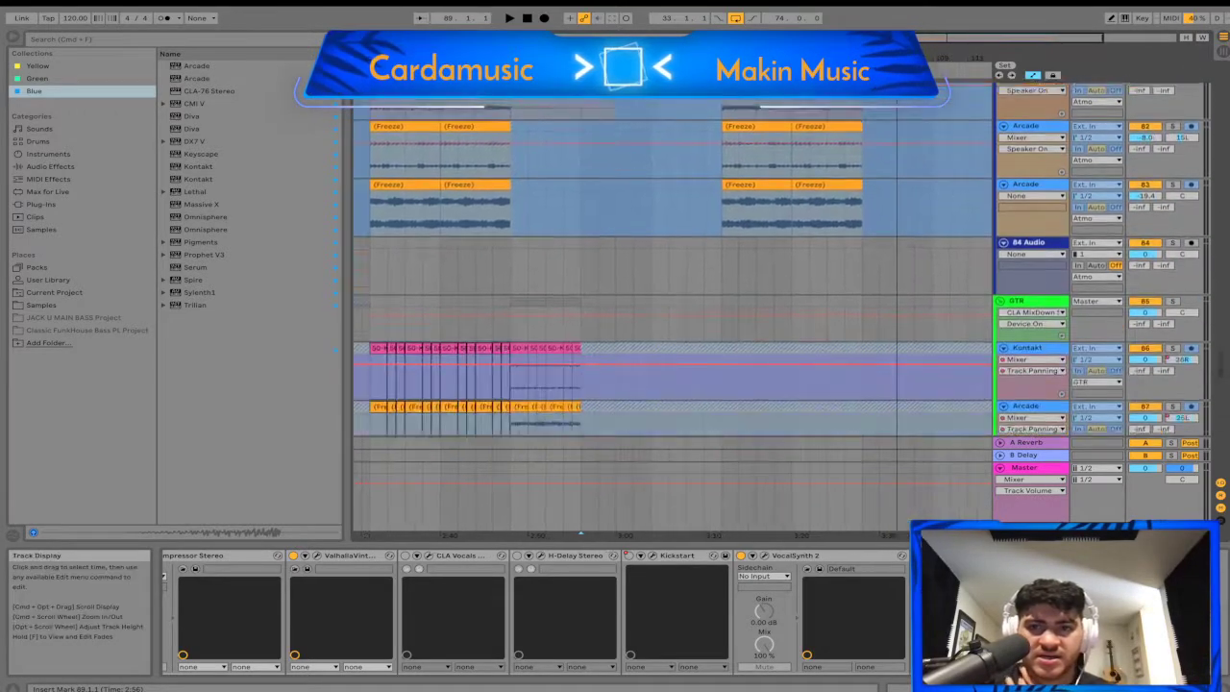
pyautogui.moveTo(858, 58); pyautogui.dragTo(858, 19)
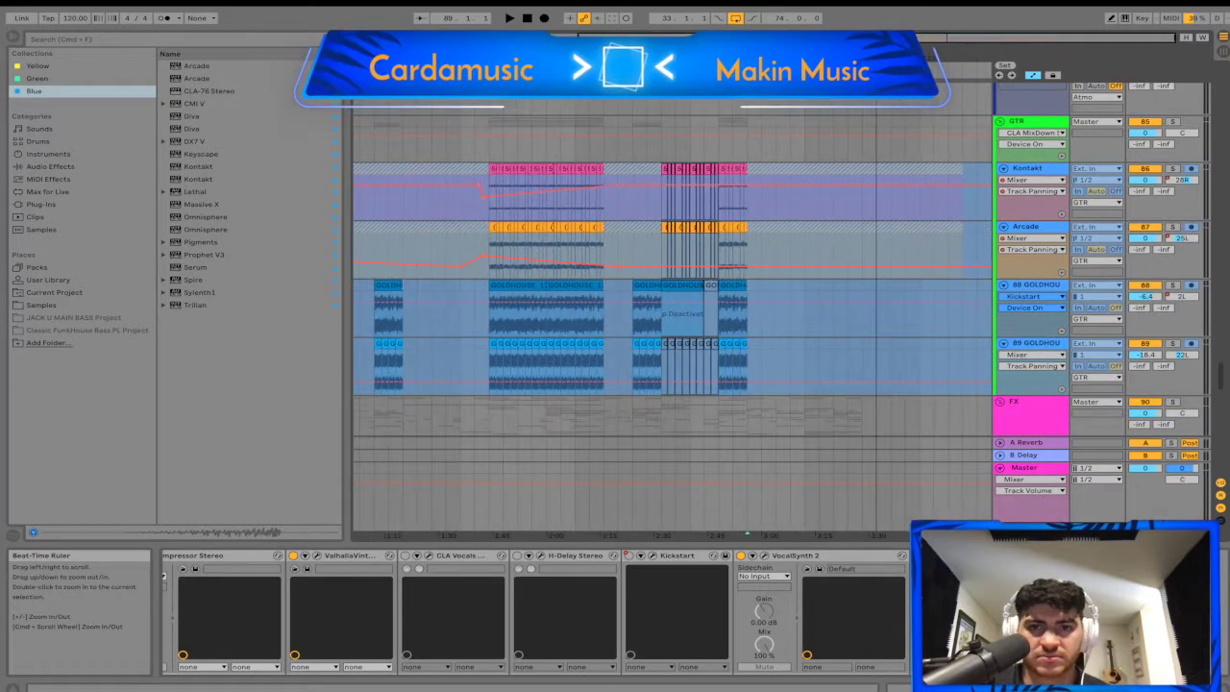
# - Play the arrangement briefly from bar 89 and then from bar 99 to check the section without guitars
pyautogui.click(747, 315)
pyautogui.press('space')
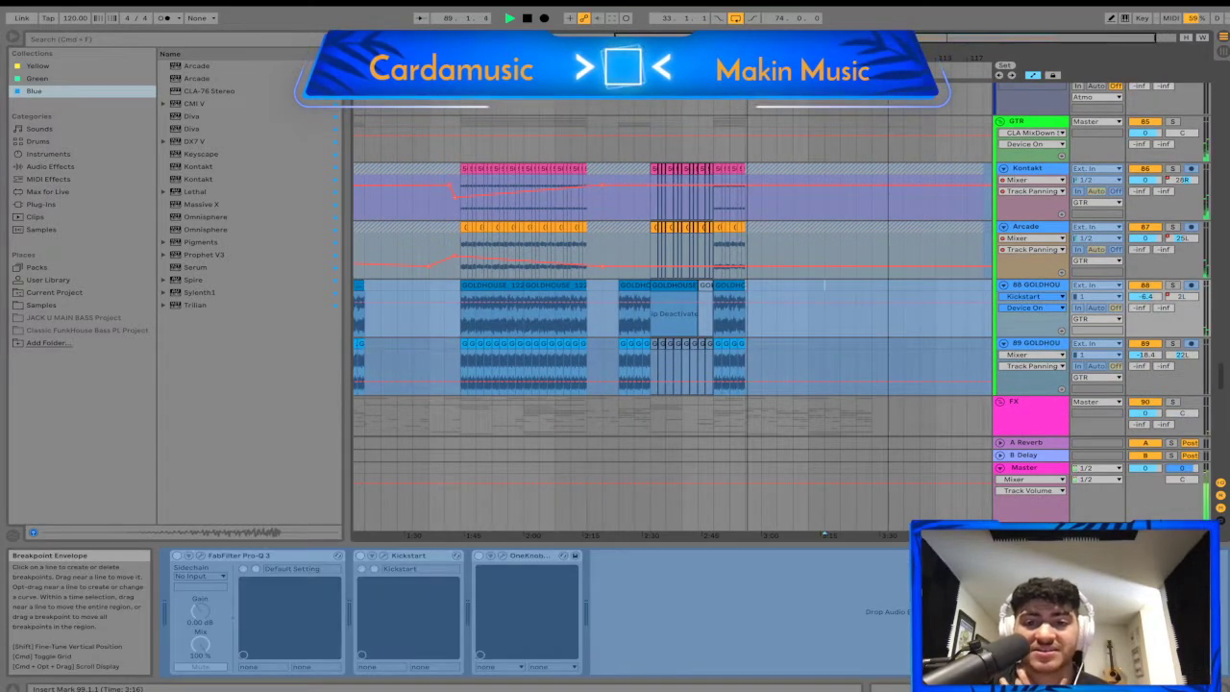
pyautogui.press('space')
pyautogui.press('space')
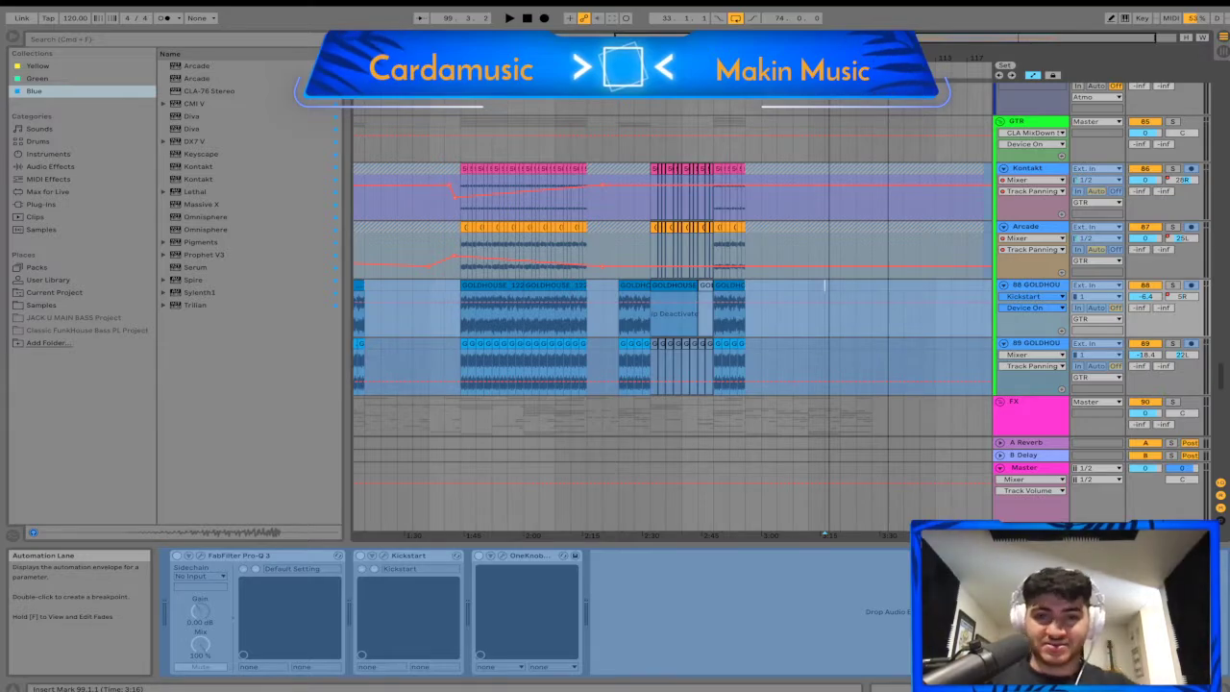
# - Copy the GOLDHOUSE guitar clips of tracks 88 and 89 from bars 73 to 77 and paste them twice, filling bars 97 to 105
pyautogui.click(635, 285)
pyautogui.press('space')
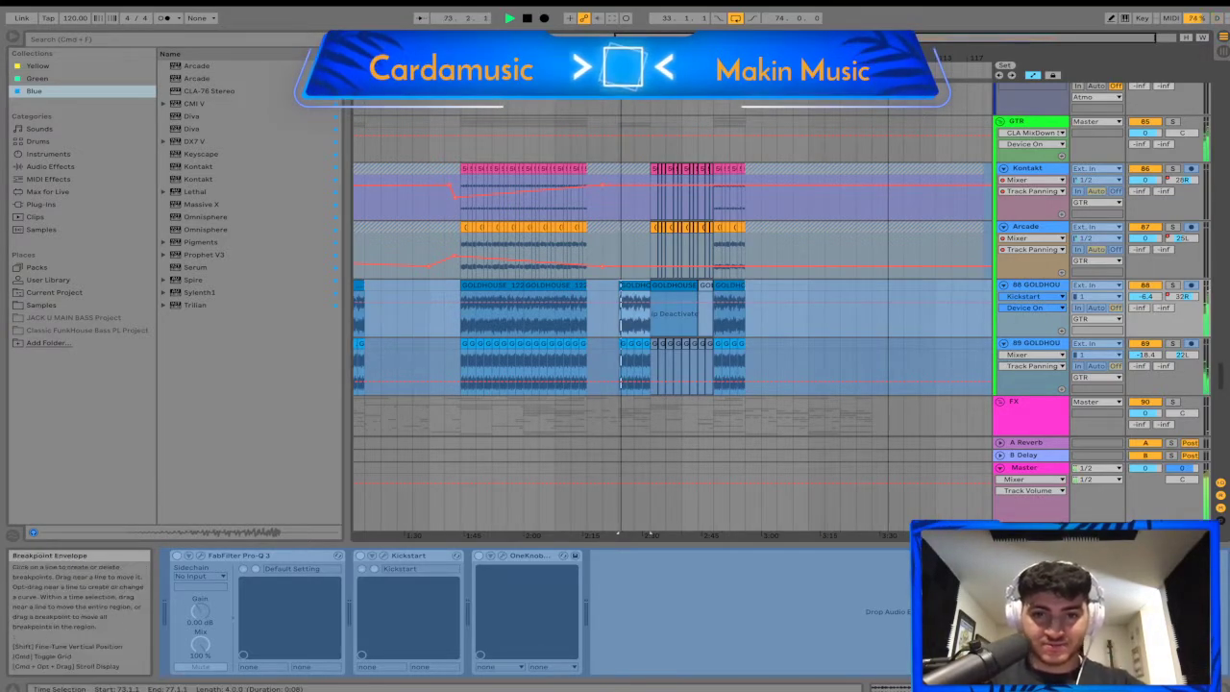
pyautogui.keyDown('shift'); pyautogui.click(646, 344); pyautogui.keyUp('shift')
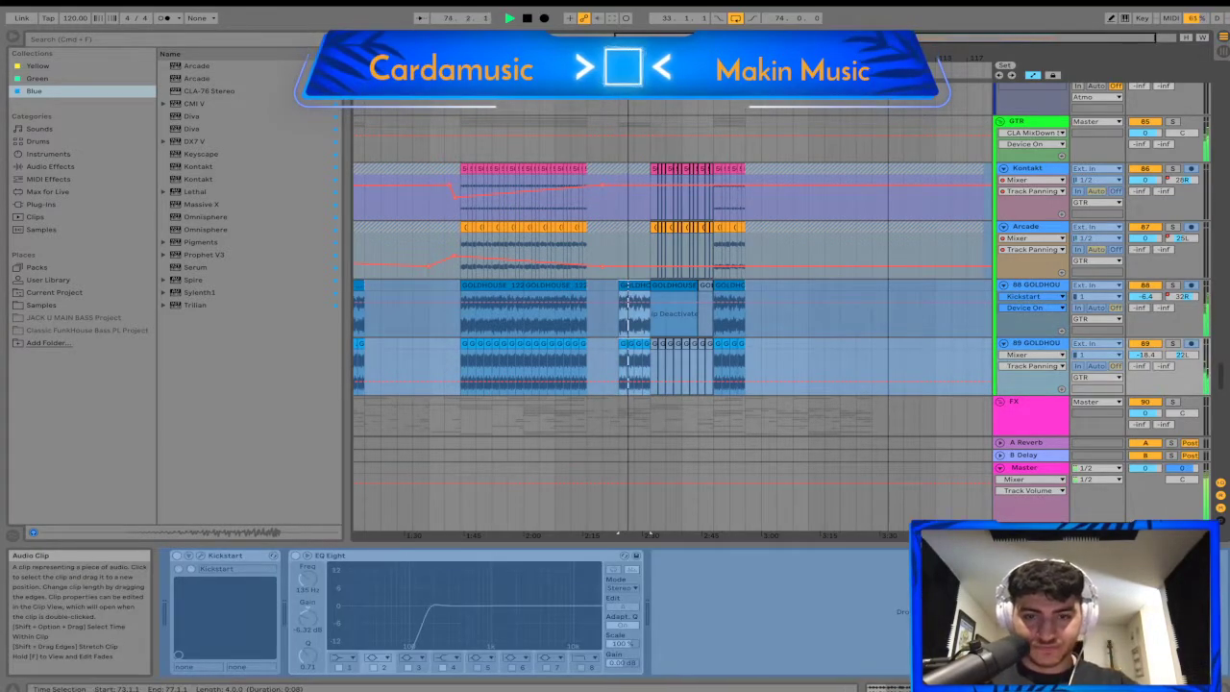
pyautogui.click(808, 285)
pyautogui.press('space')
pyautogui.press('space')
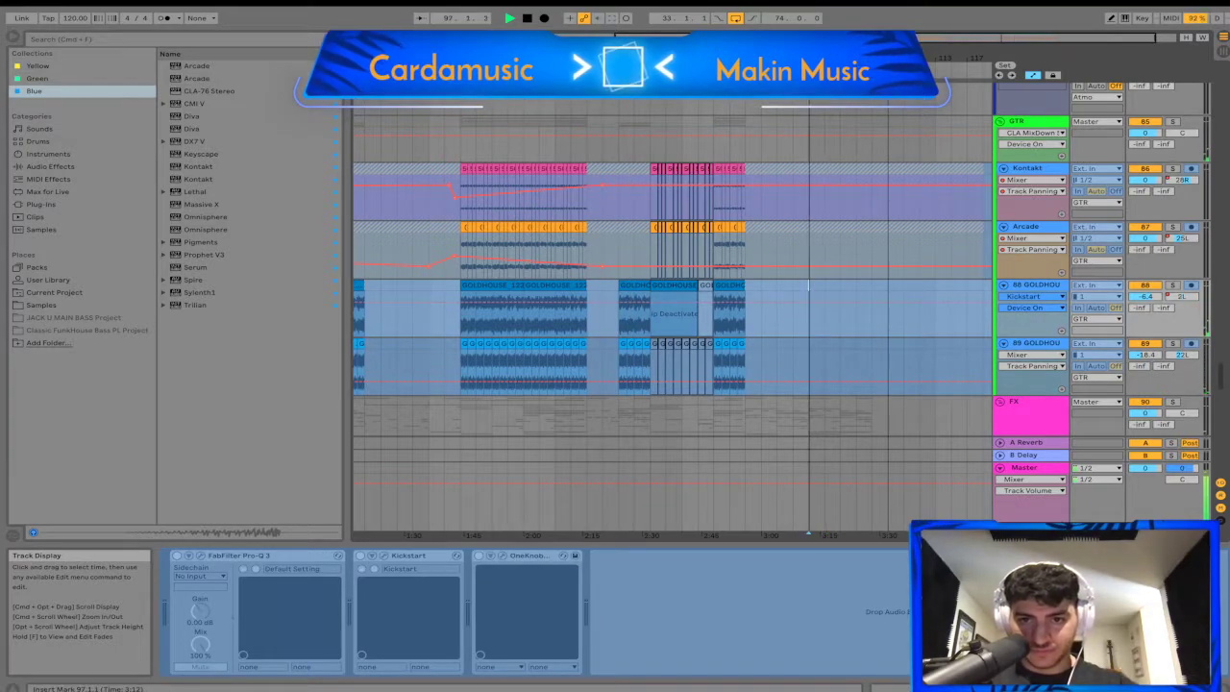
pyautogui.press('super+v')
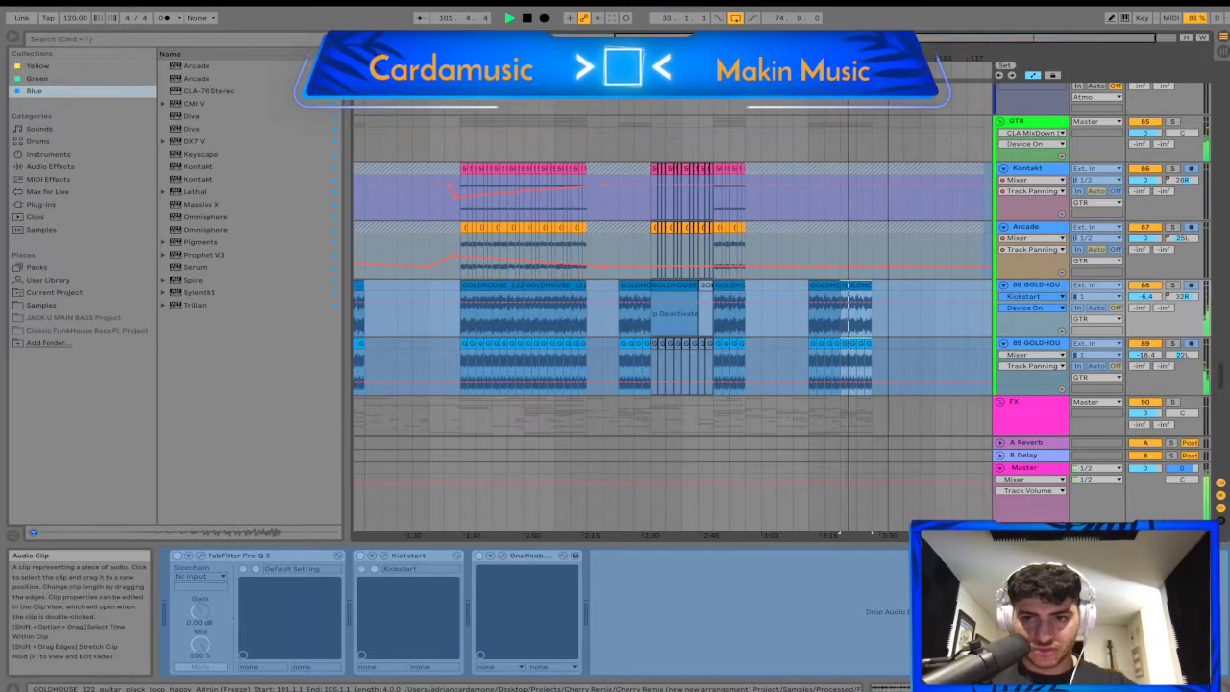
# - Listen to the pasted guitar clips through bar 105 and survey the GTR, Atmo, drum and FX tracks
pyautogui.moveTo(866, 59); pyautogui.dragTo(865, 116)
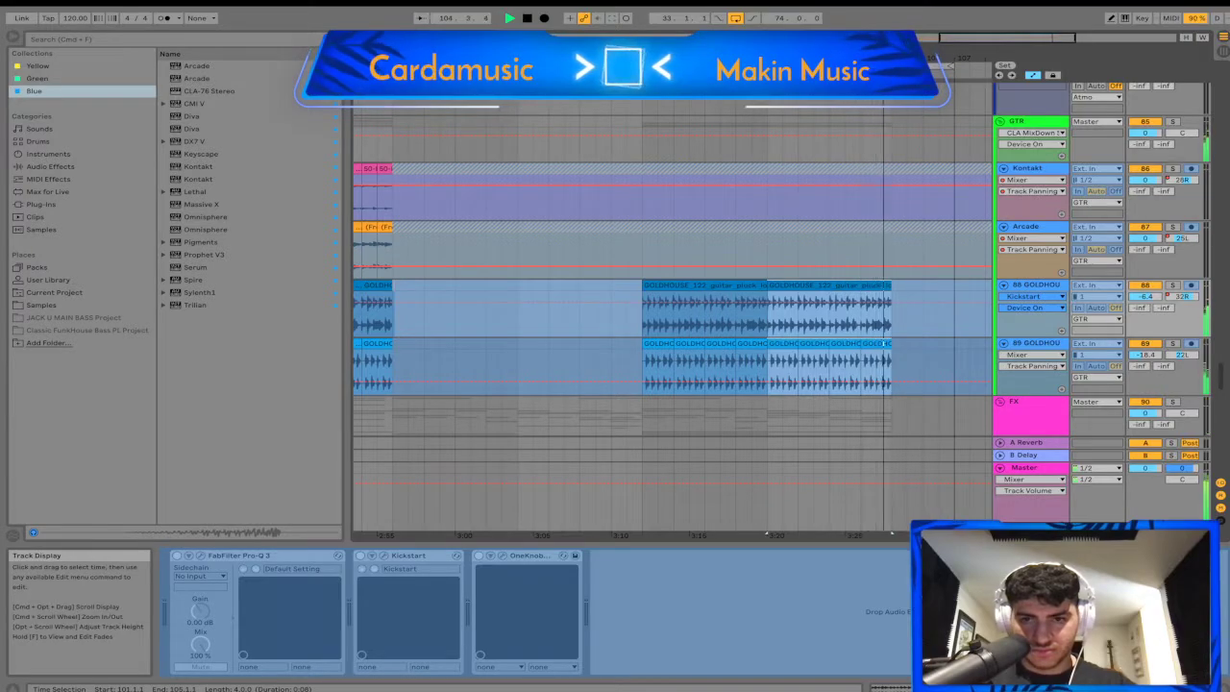
pyautogui.moveTo(863, 58); pyautogui.dragTo(863, 15)
pyautogui.scroll(1, 852, 264)
pyautogui.scroll(-2, 851, 264)
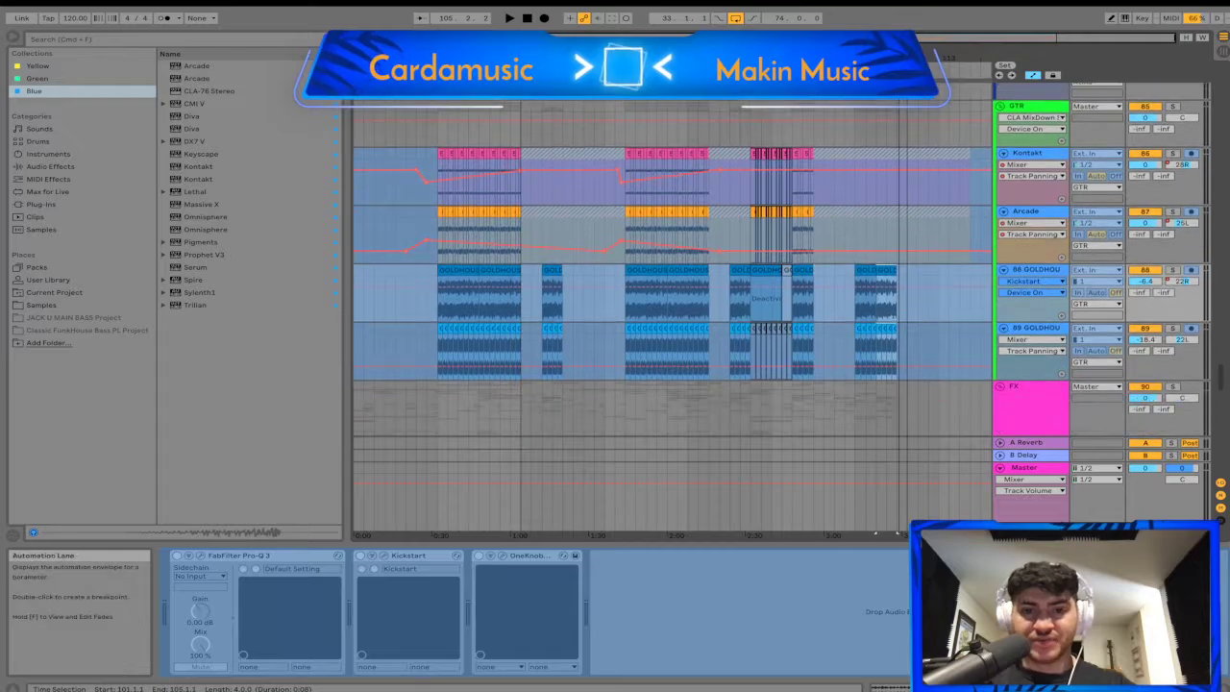
pyautogui.scroll(1, 851, 263)
pyautogui.scroll(8, 852, 264)
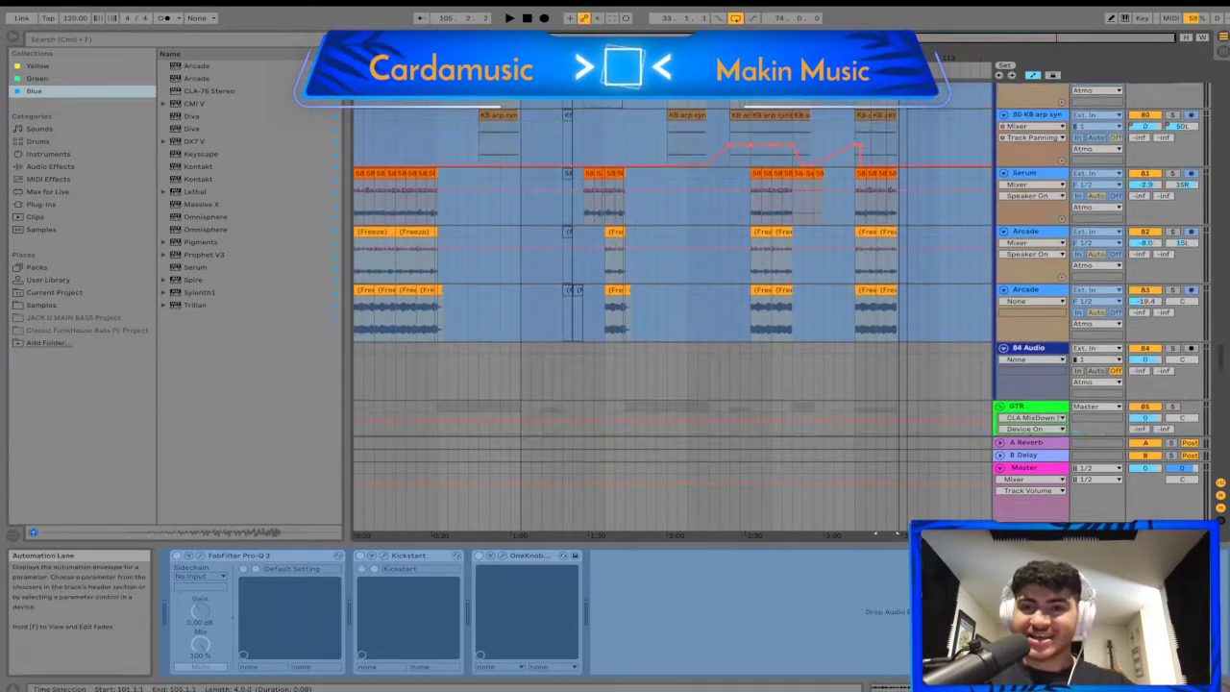
pyautogui.scroll(-3, 673, 289)
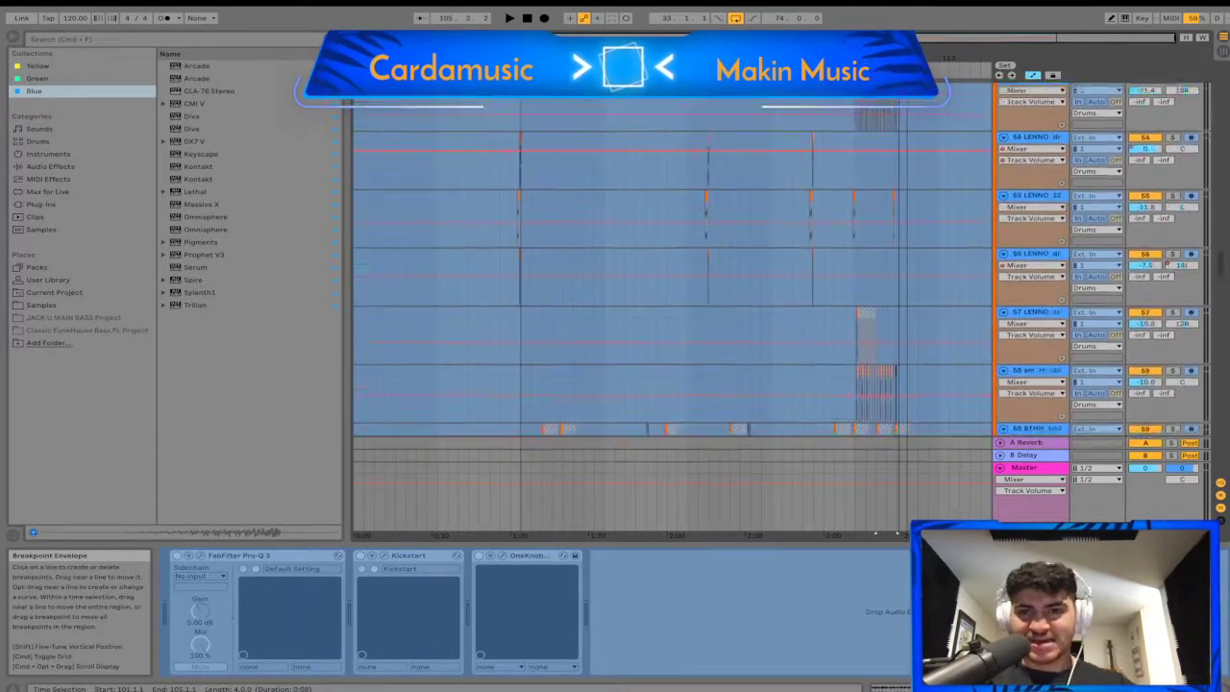
pyautogui.scroll(-10, 673, 269)
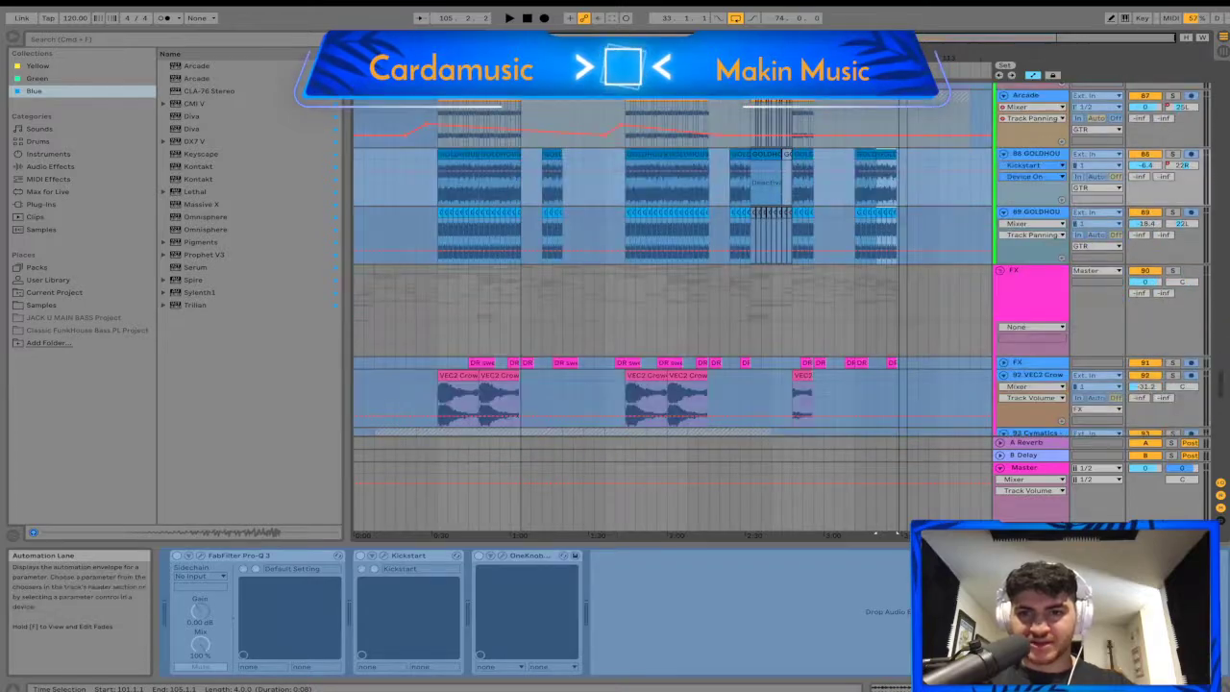
# - Toggle solo on guitar track 89, replay from bar 101, and examine the Atmo, piano, drum and bass tracks
pyautogui.click(1173, 259)
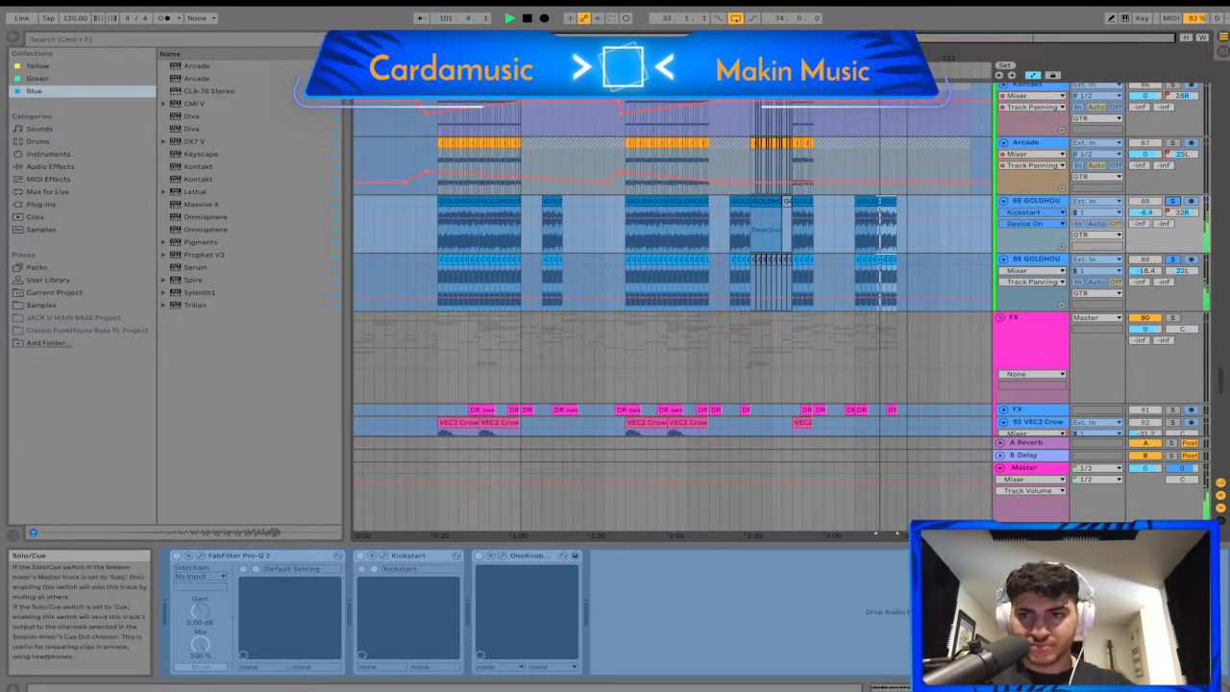
pyautogui.scroll(9, 884, 220)
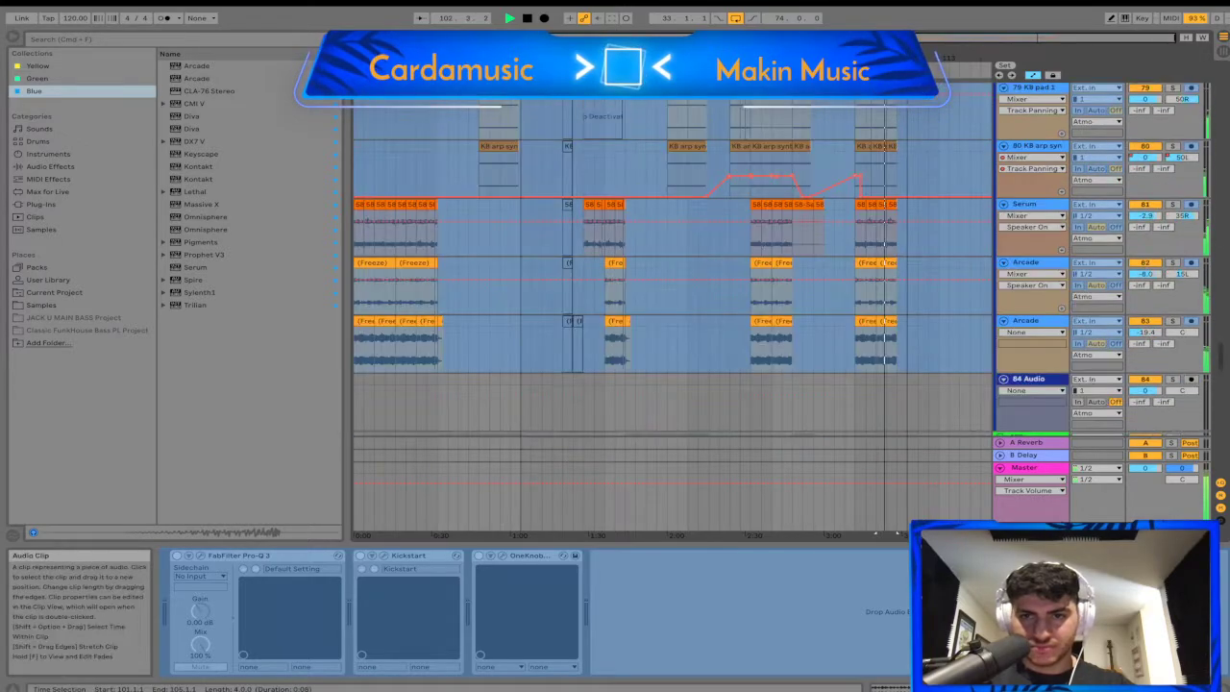
pyautogui.scroll(9, 889, 383)
pyautogui.press('space')
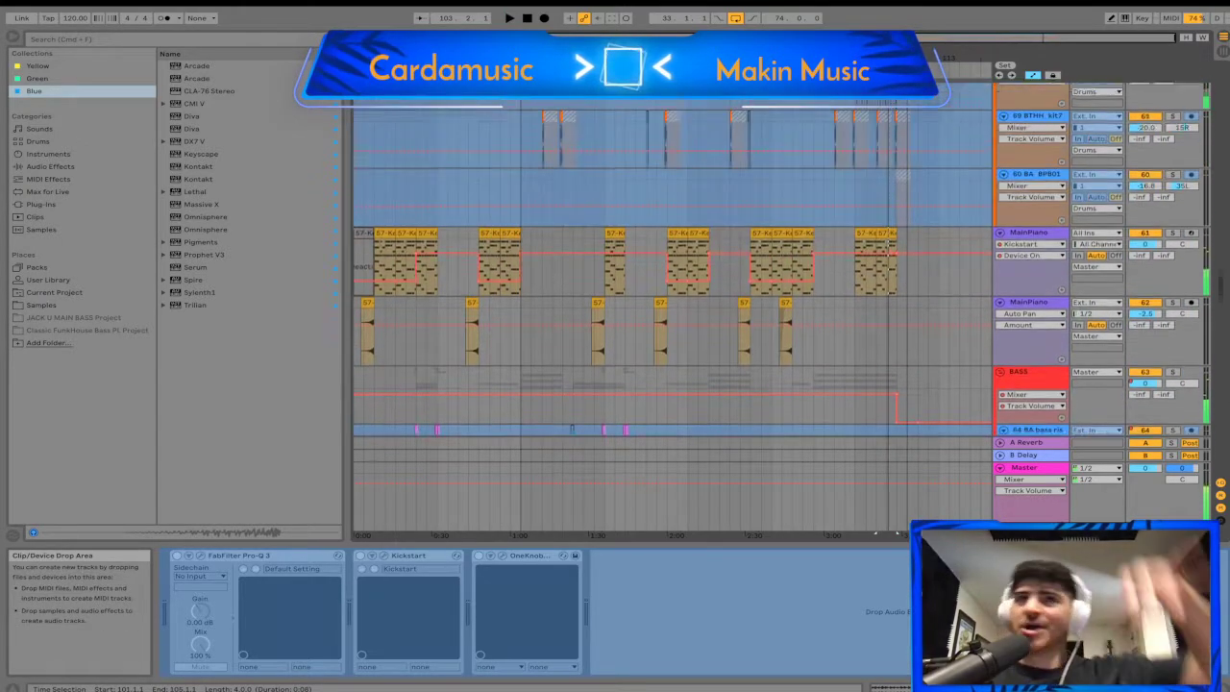
pyautogui.scroll(2, 673, 317)
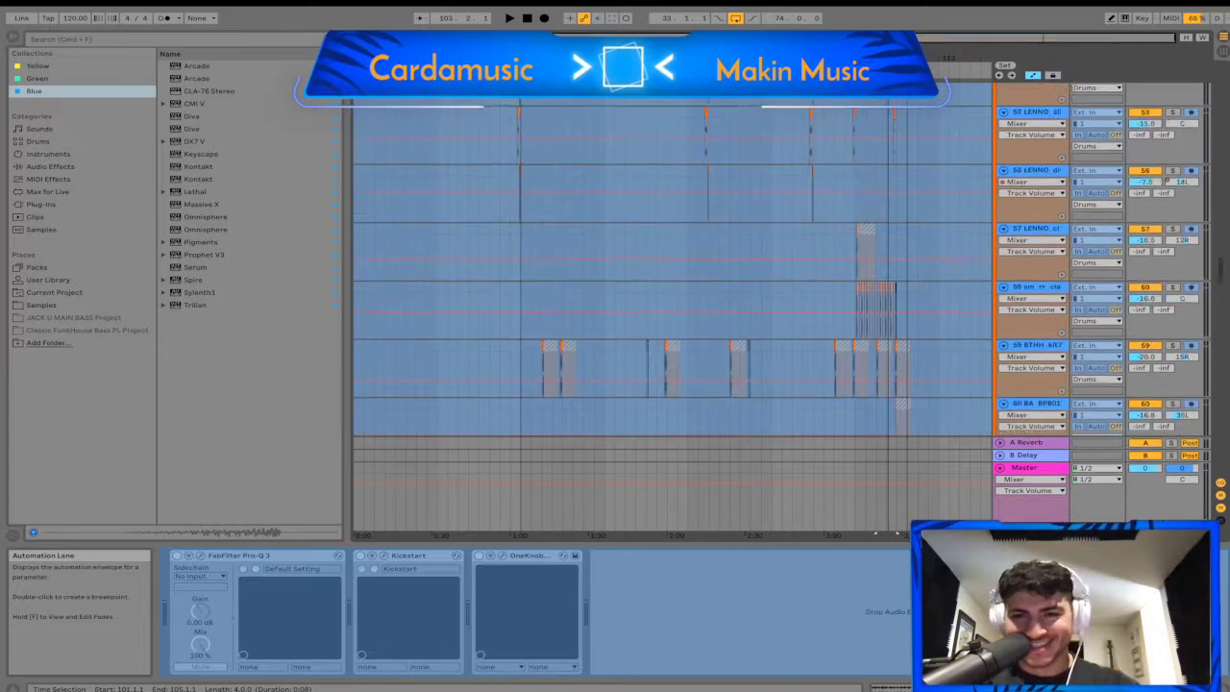
pyautogui.scroll(7, 673, 269)
pyautogui.scroll(-8, 673, 269)
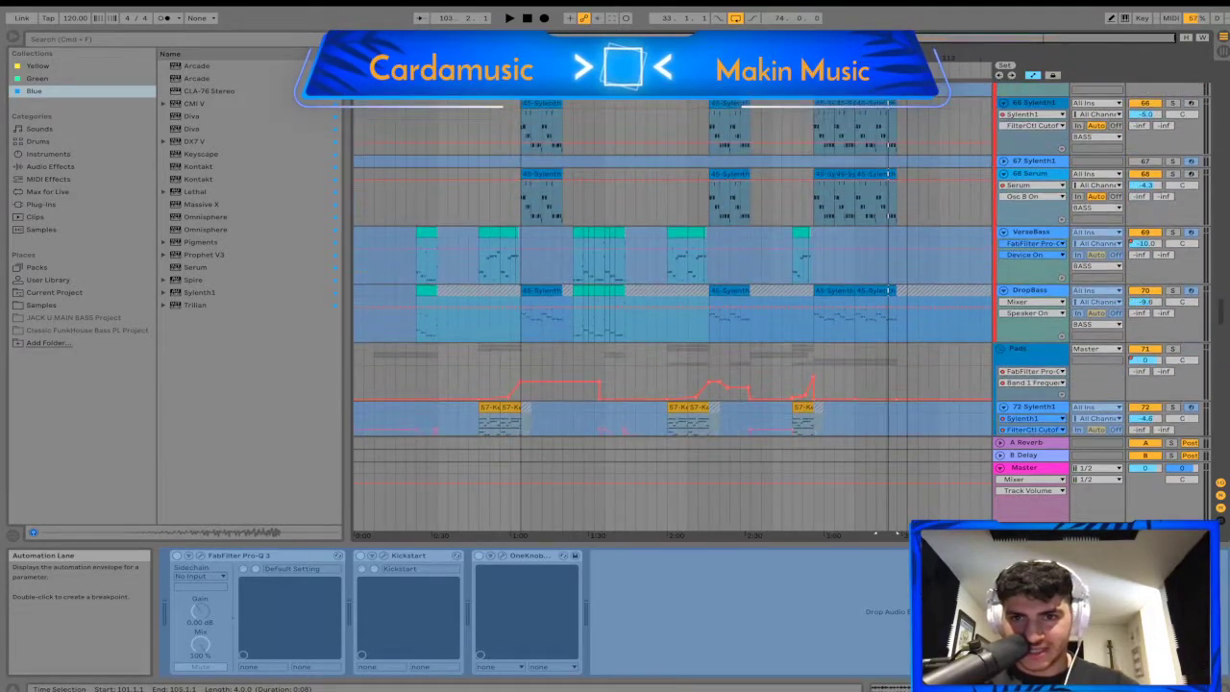
# - Place the playback position at bar 97 on the VerseBass track and examine the bass, pad and pluck clips around it
pyautogui.click(845, 257)
pyautogui.moveTo(861, 59); pyautogui.dragTo(849, 115)
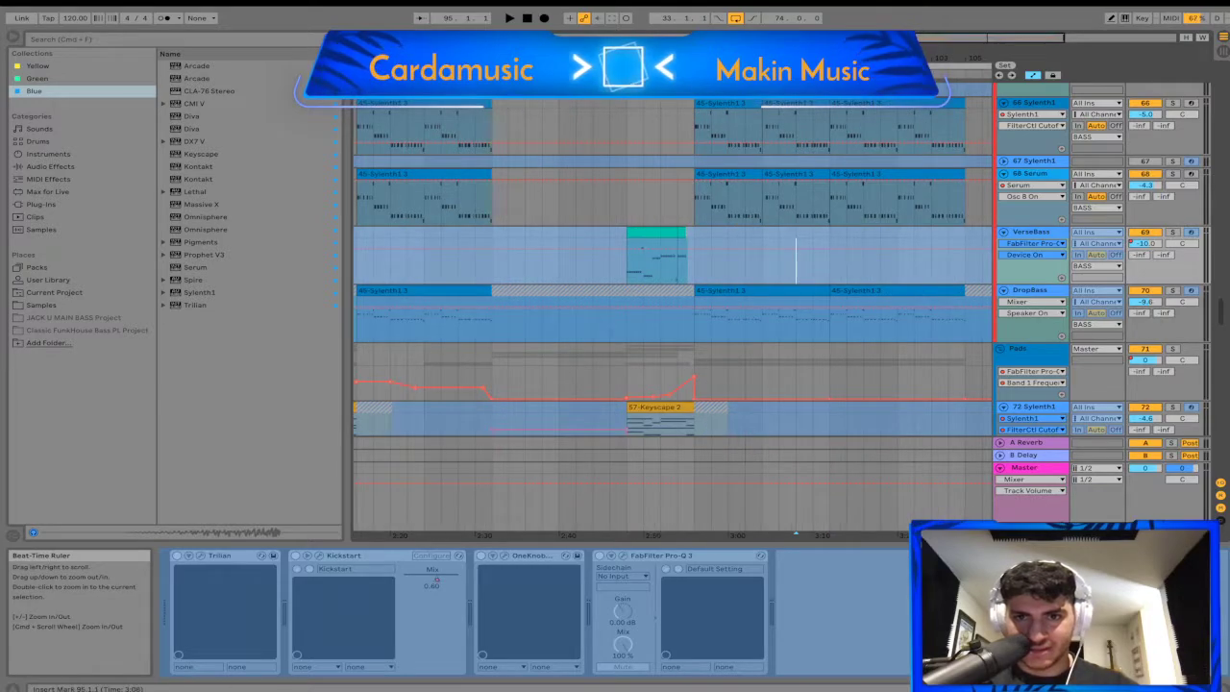
pyautogui.click(829, 258)
pyautogui.scroll(-1, 829, 257)
pyautogui.scroll(-2, 673, 289)
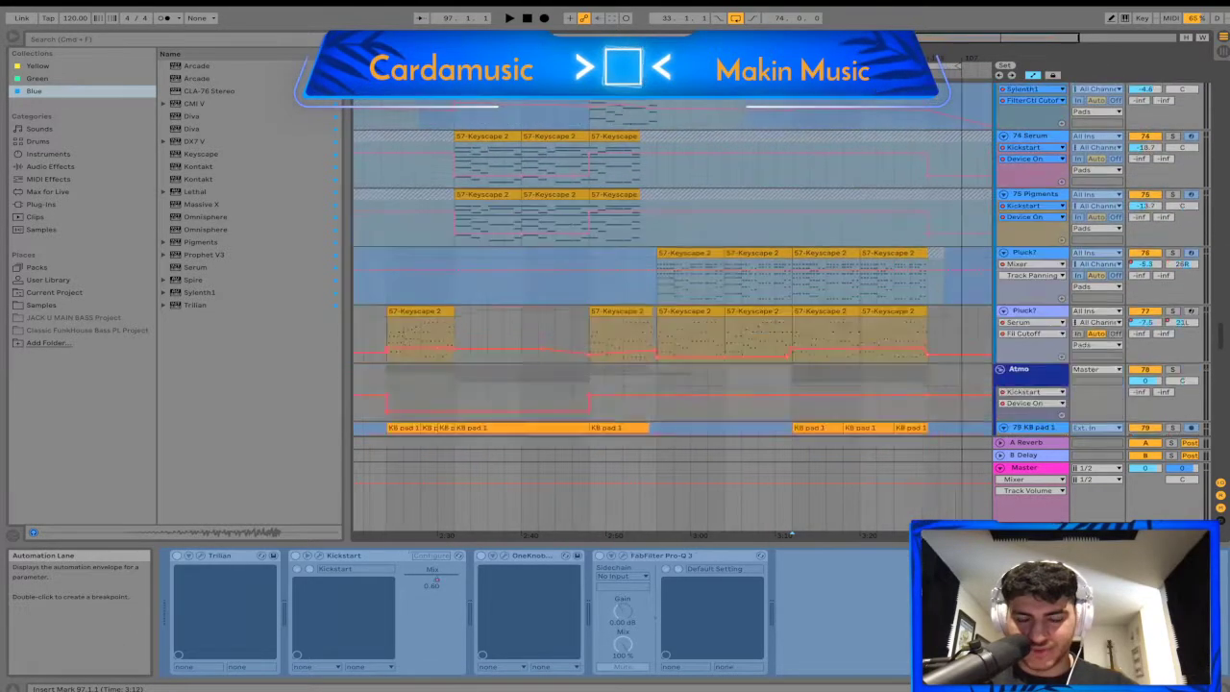
# - Play the full mix from bar 89 and bring the lead vocal and doubles tracks into view
pyautogui.click(660, 162)
pyautogui.scroll(20, 660, 192)
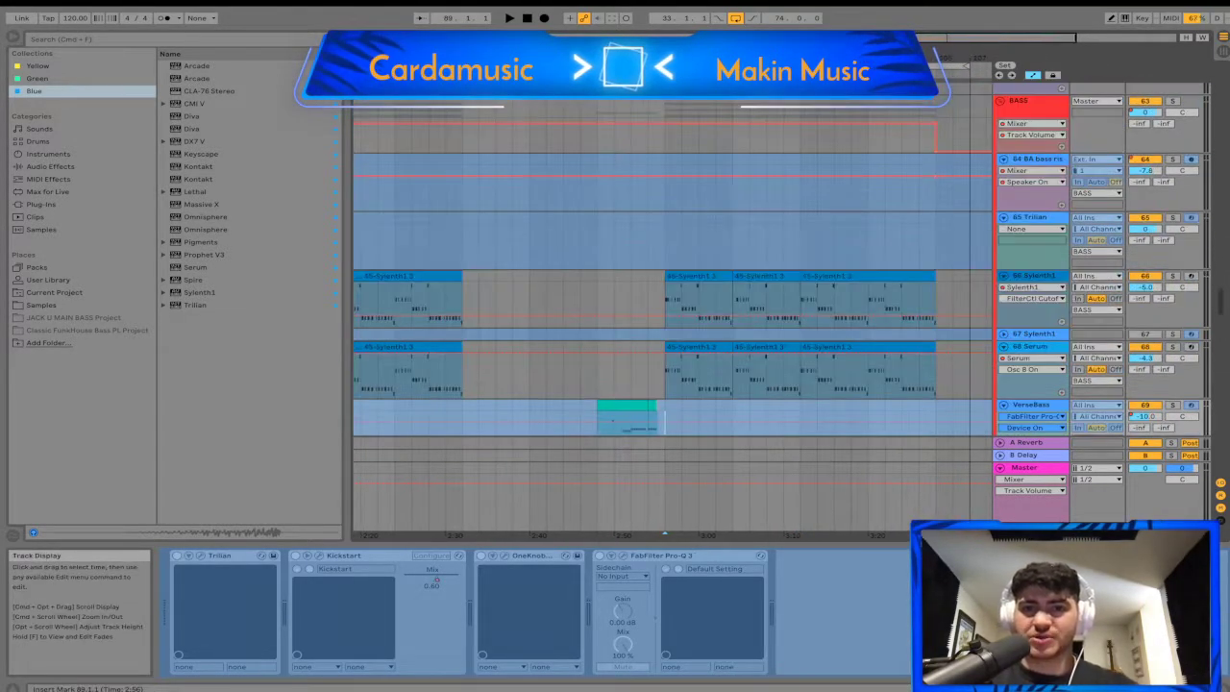
pyautogui.scroll(20, 663, 288)
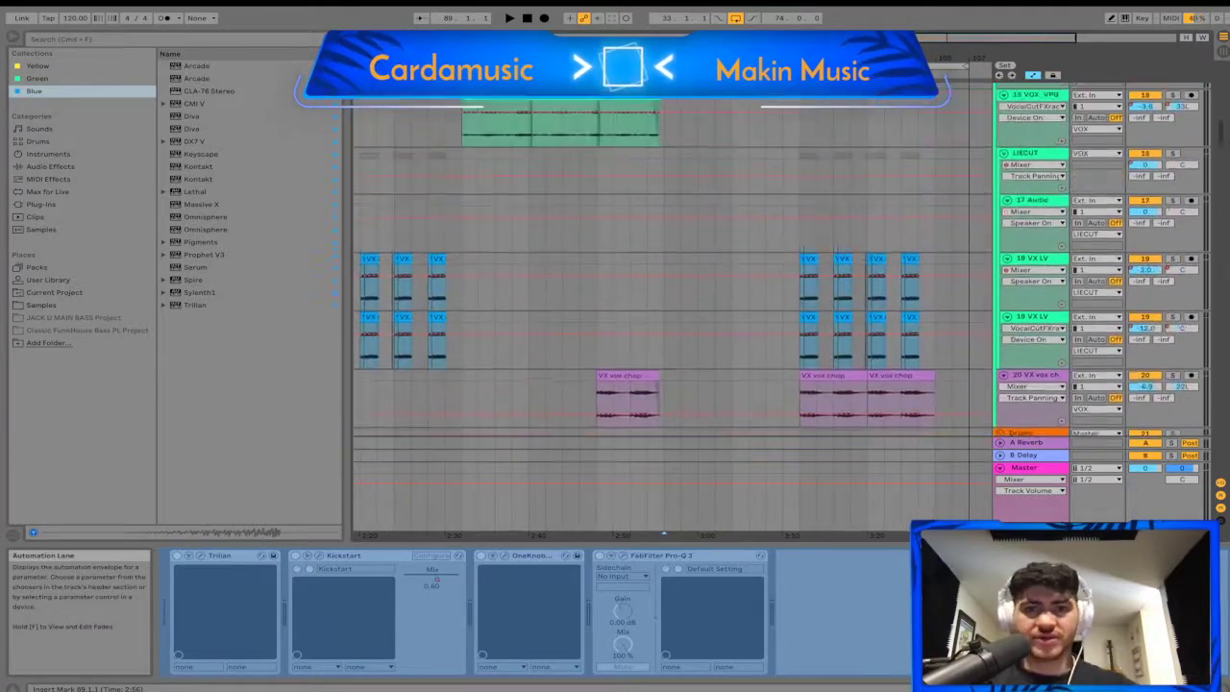
pyautogui.press('space')
pyautogui.scroll(10, 665, 300)
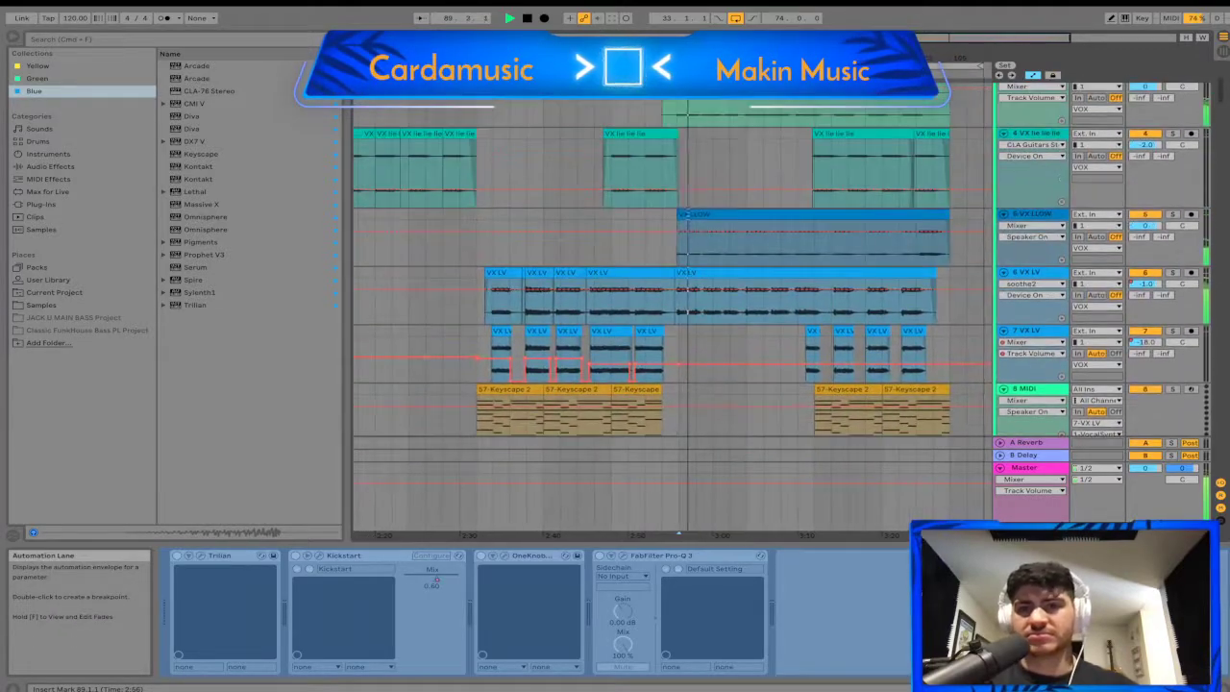
pyautogui.scroll(-2, 665, 300)
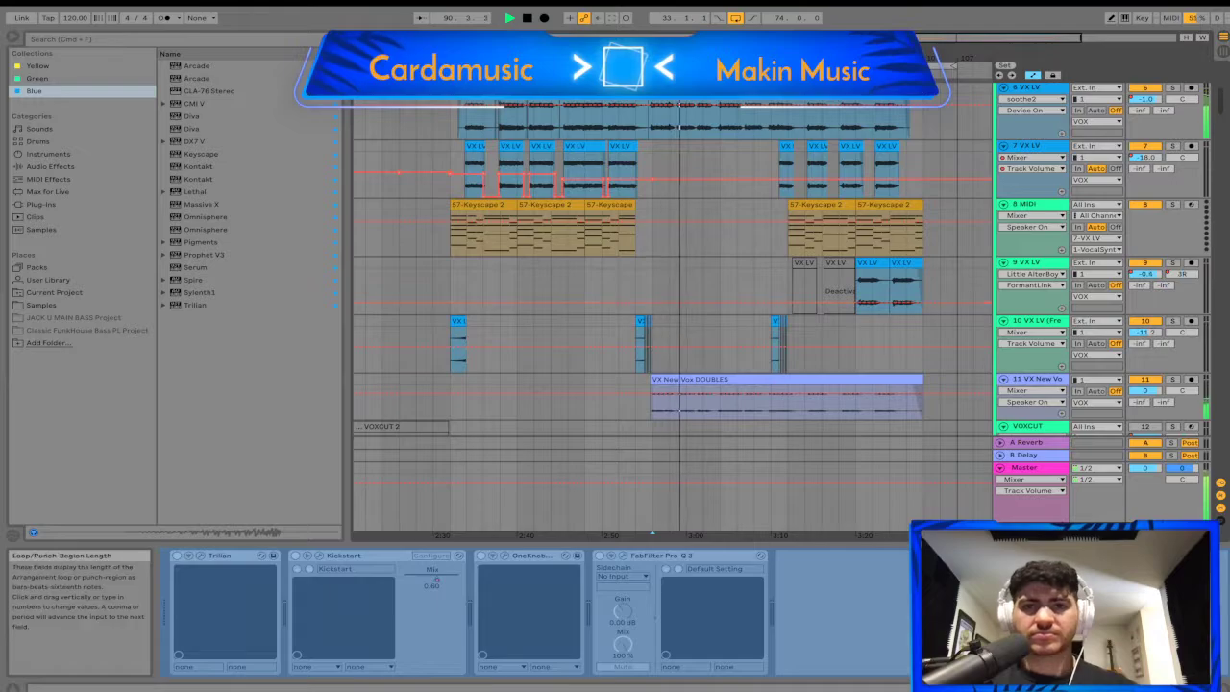
# - Move the VX New Vox DOUBLES track up between the VX LLOW track and the main VX LV track
pyautogui.click(1202, 38)
pyautogui.click(1038, 380)
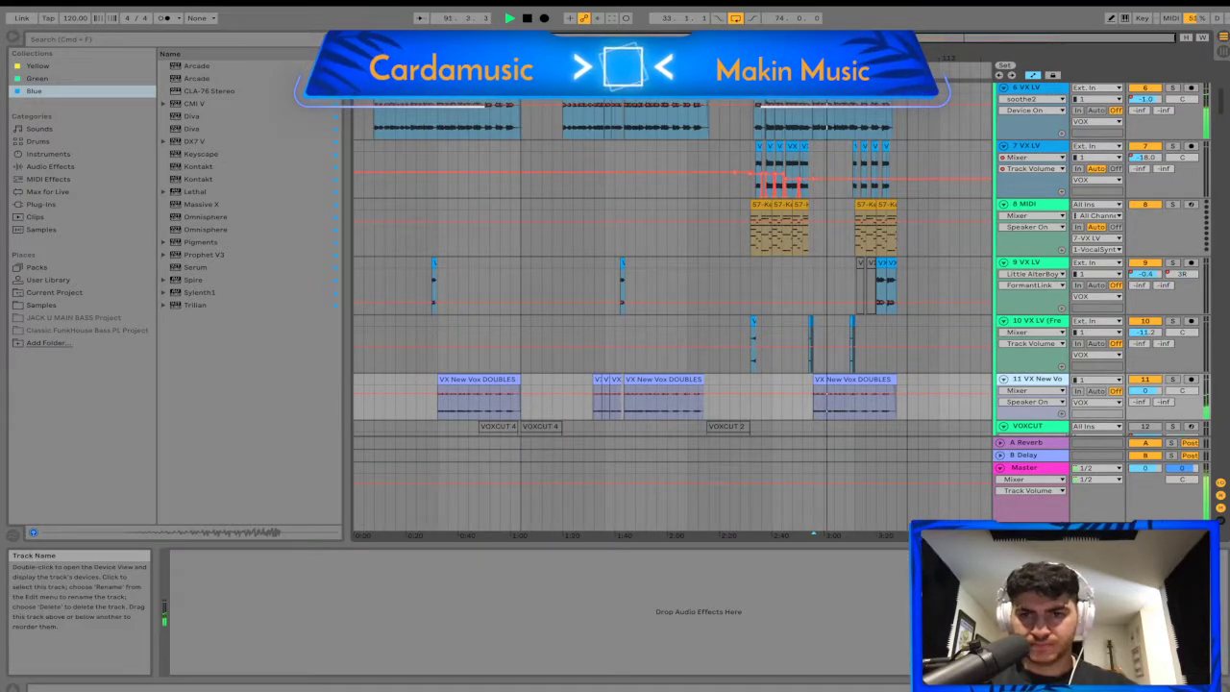
pyautogui.scroll(3, 673, 317)
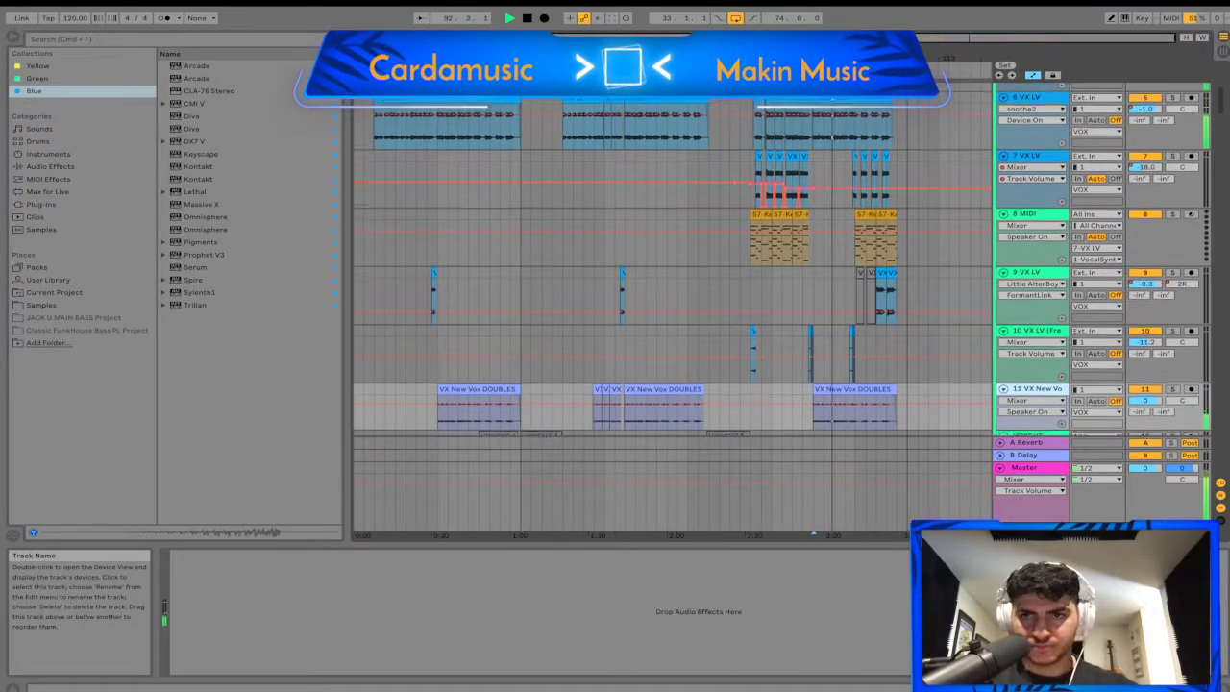
pyautogui.scroll(1, 673, 317)
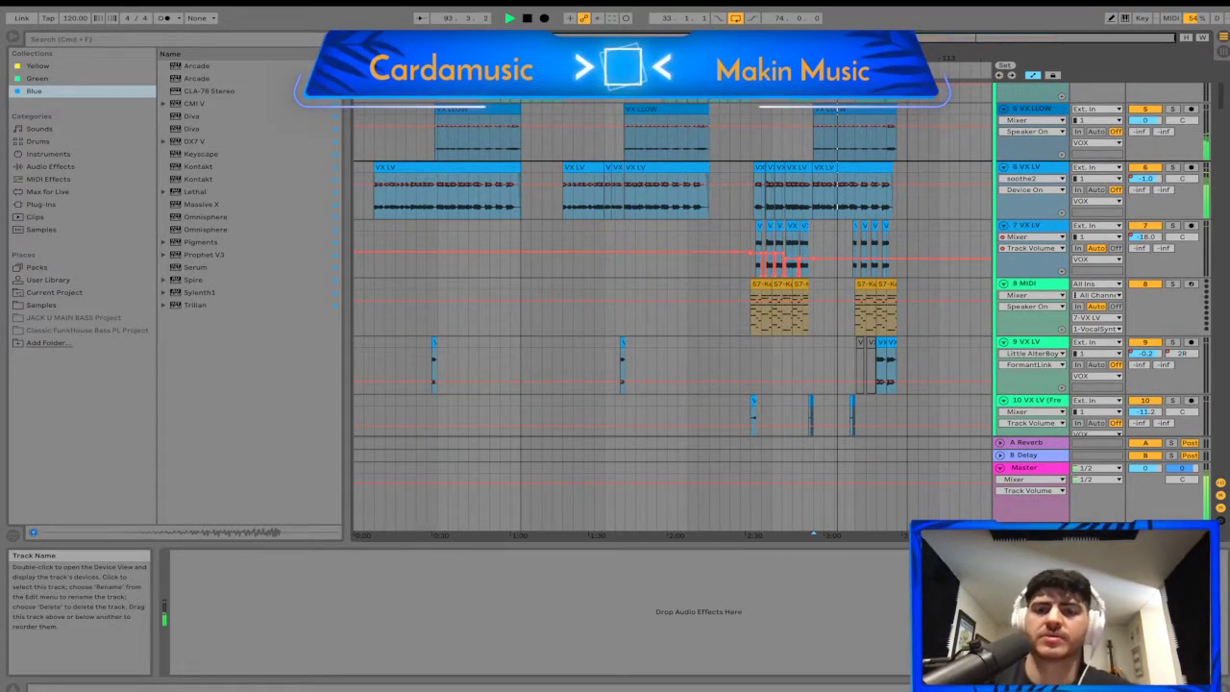
pyautogui.moveTo(1032, 164); pyautogui.dragTo(1033, 162)
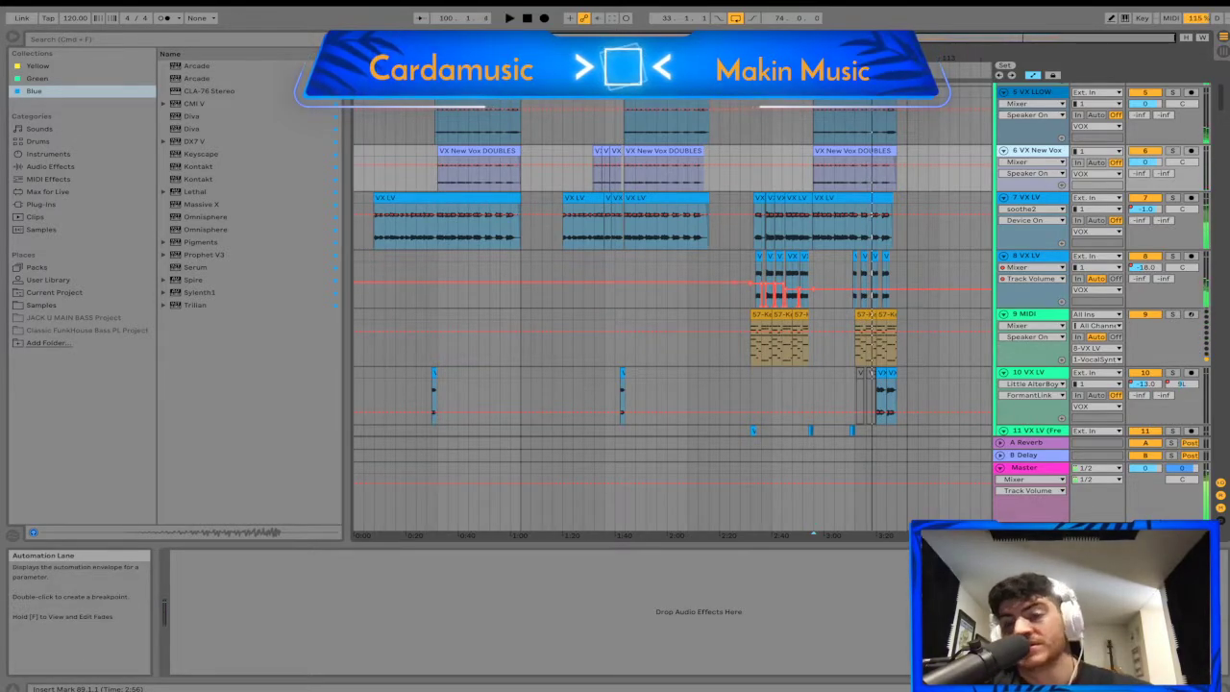
# - Play the vocal section from bar 96.3 and examine the 8 VX LV, MIDI and backing vocal clips
pyautogui.moveTo(892, 58); pyautogui.dragTo(892, 138)
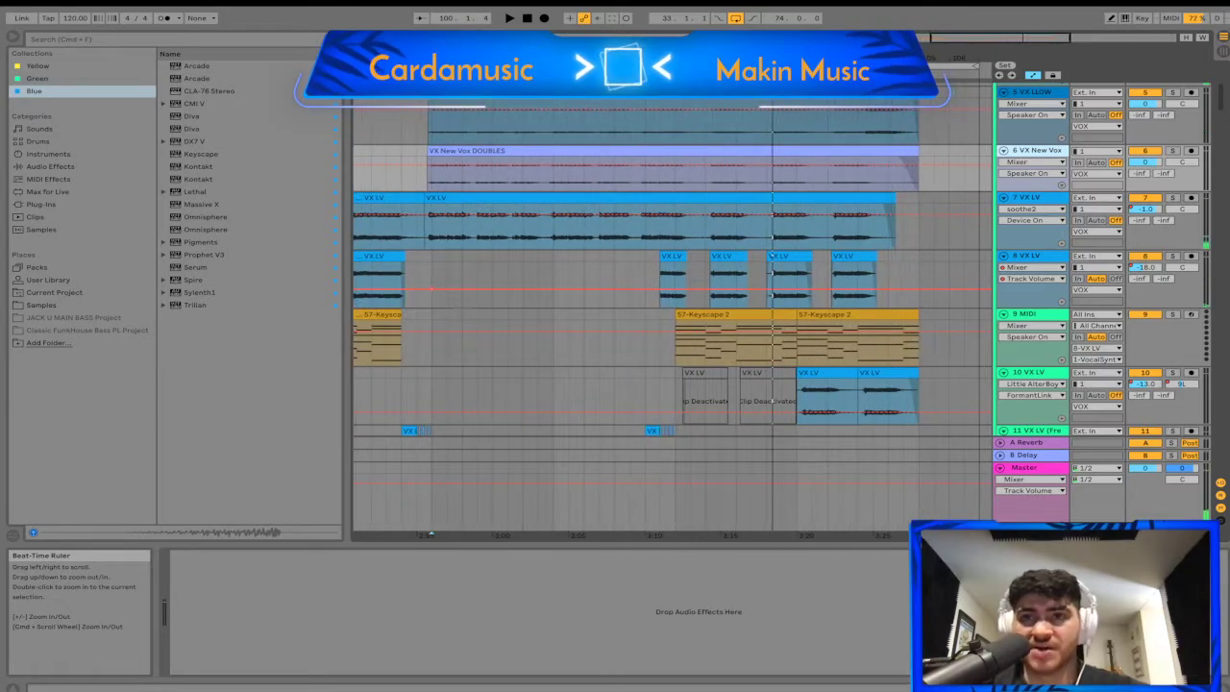
pyautogui.hscroll(1, 711, 279)
pyautogui.scroll(-1, 711, 278)
pyautogui.click(709, 304)
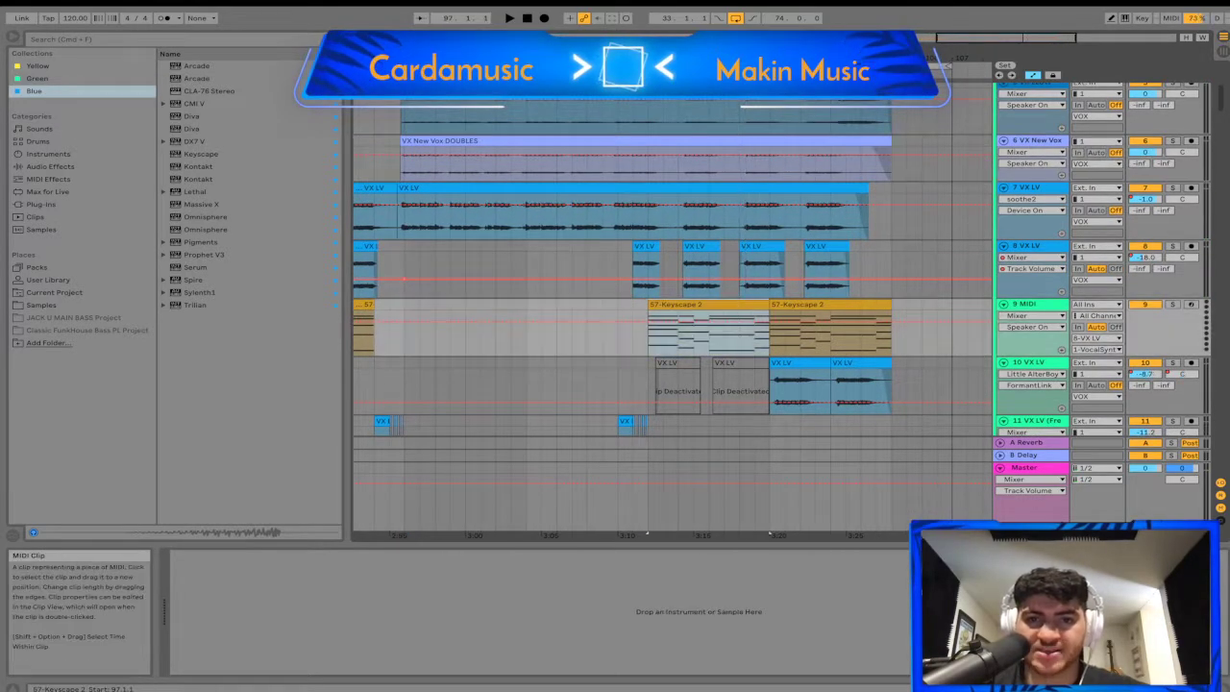
pyautogui.click(630, 273)
pyautogui.scroll(5, 631, 273)
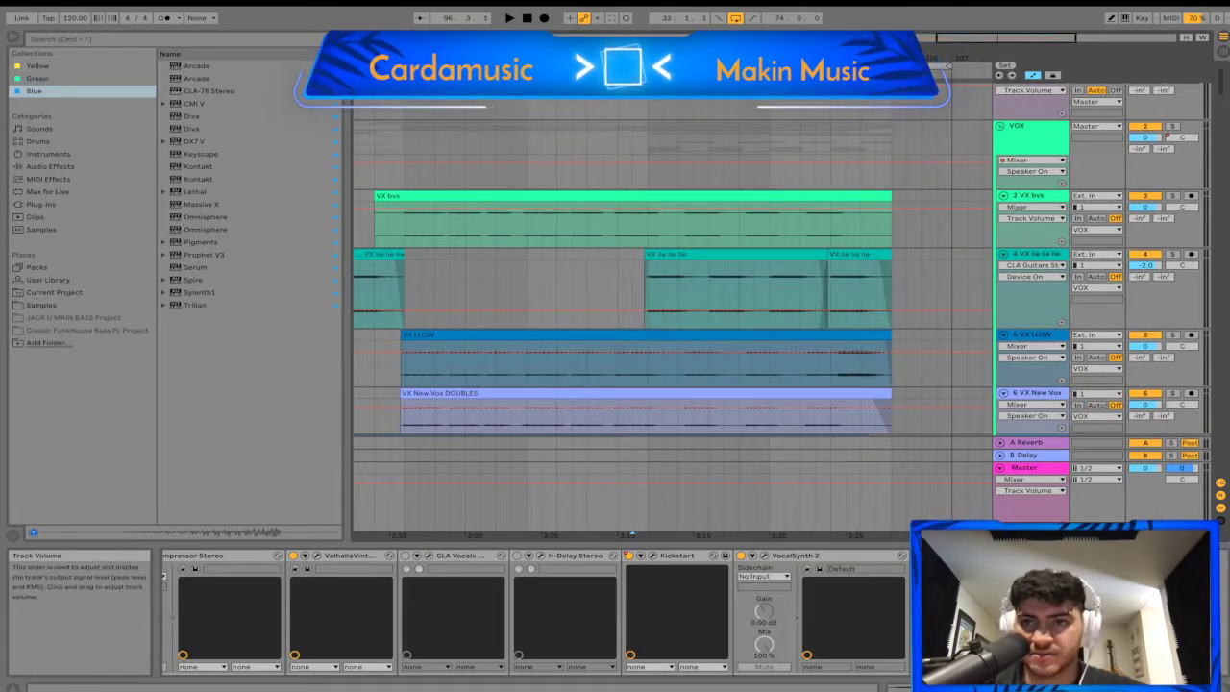
pyautogui.scroll(-5, 643, 257)
pyautogui.press('space')
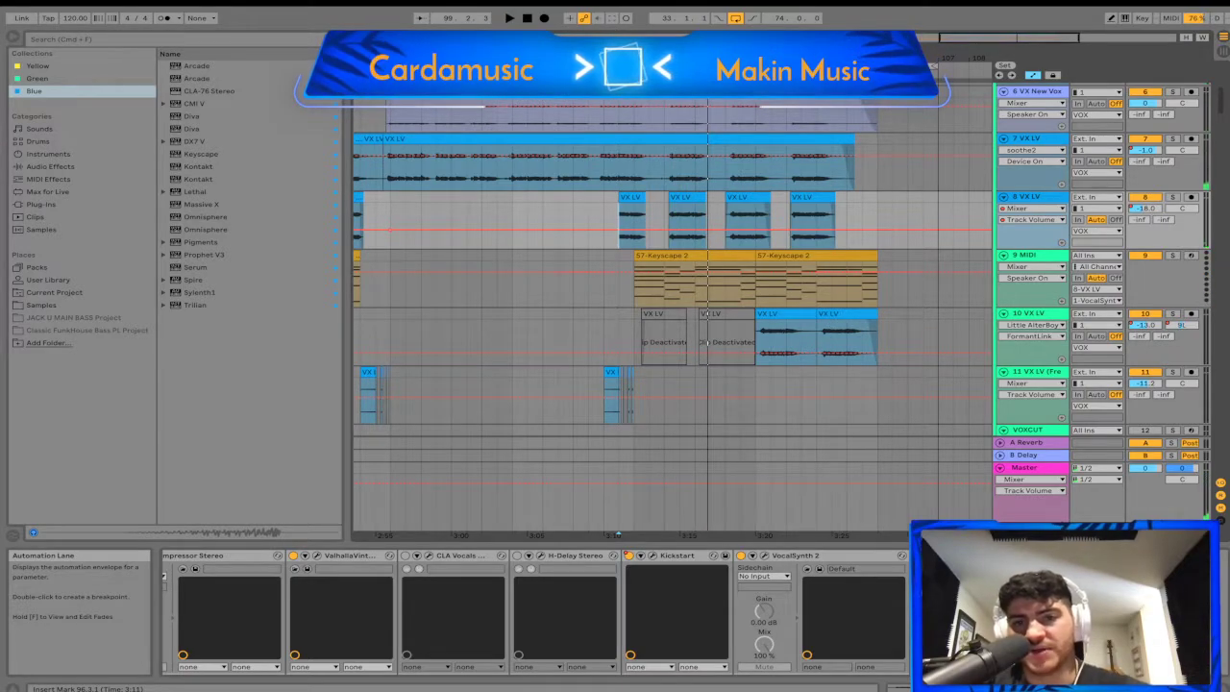
# - Examine the VOXCUT, LIECUT and vox chop tracks and set the playback position to bar 97 on the 18 VX LV track
pyautogui.scroll(1, 673, 260)
pyautogui.click(1172, 210)
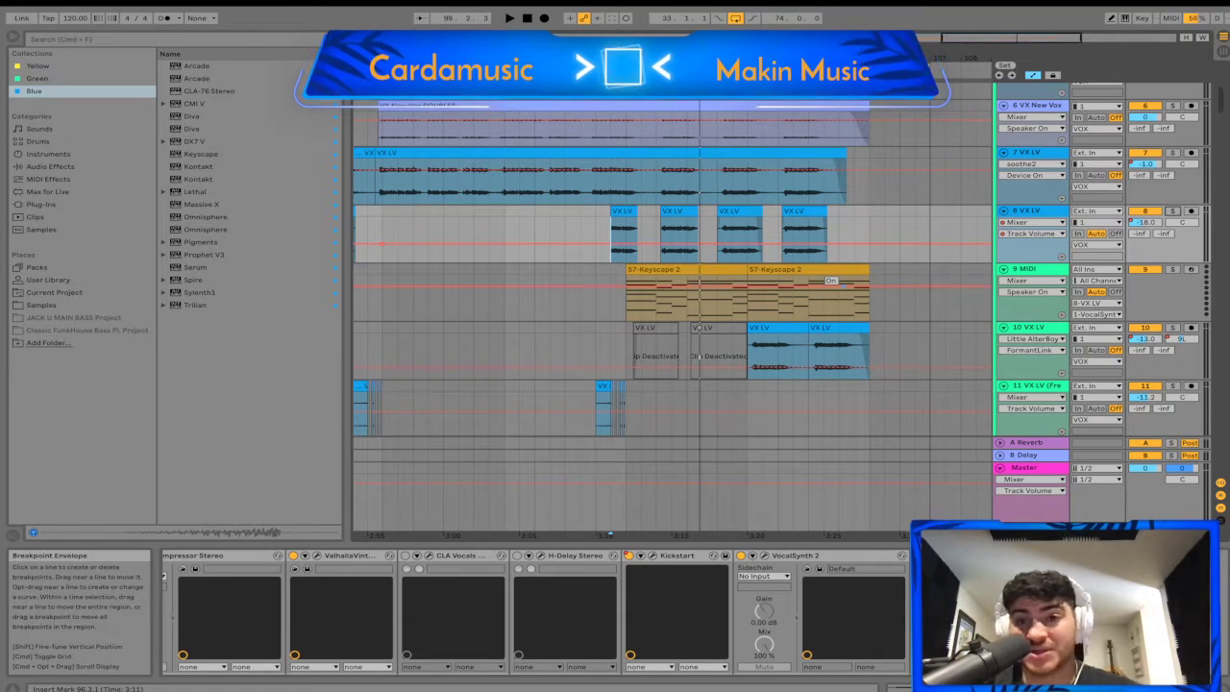
pyautogui.scroll(-5, 833, 281)
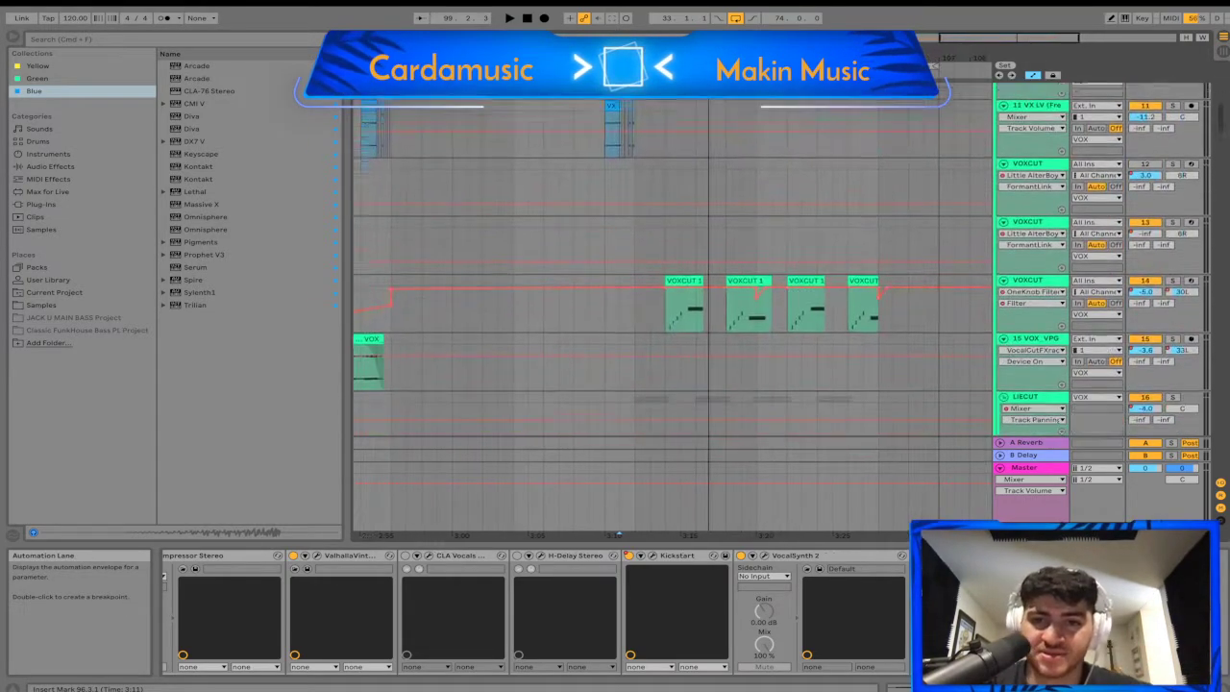
pyautogui.scroll(-6, 829, 298)
pyautogui.scroll(5, 812, 320)
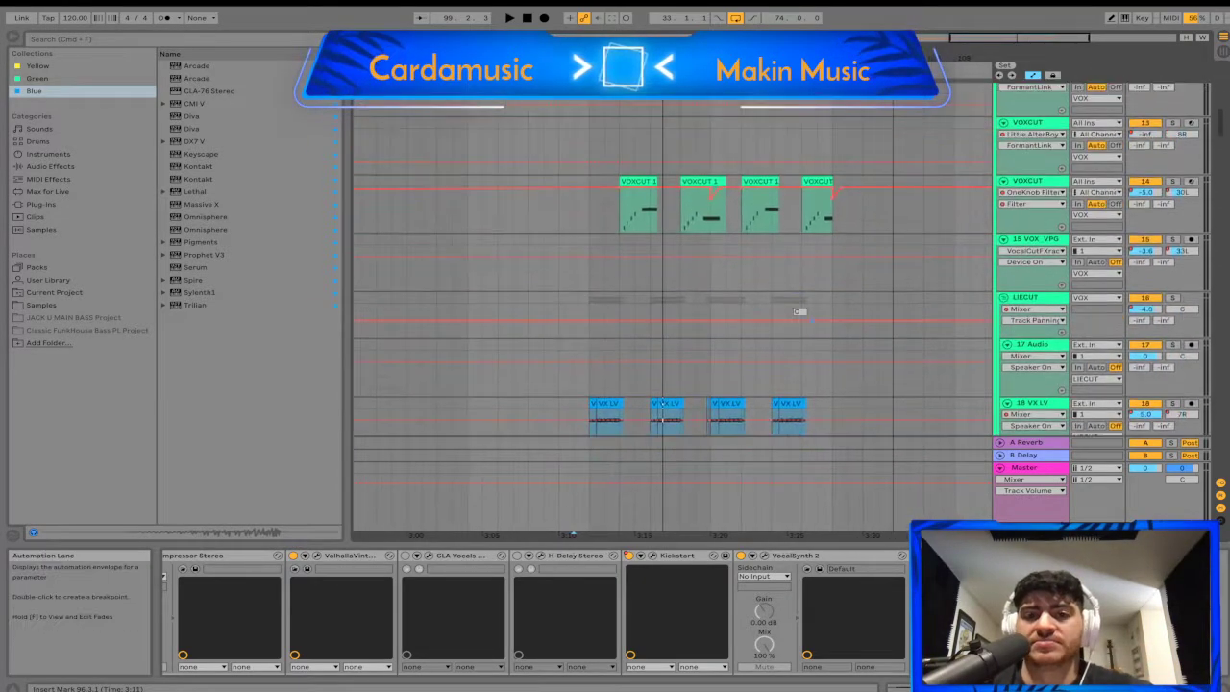
pyautogui.scroll(-4, 661, 404)
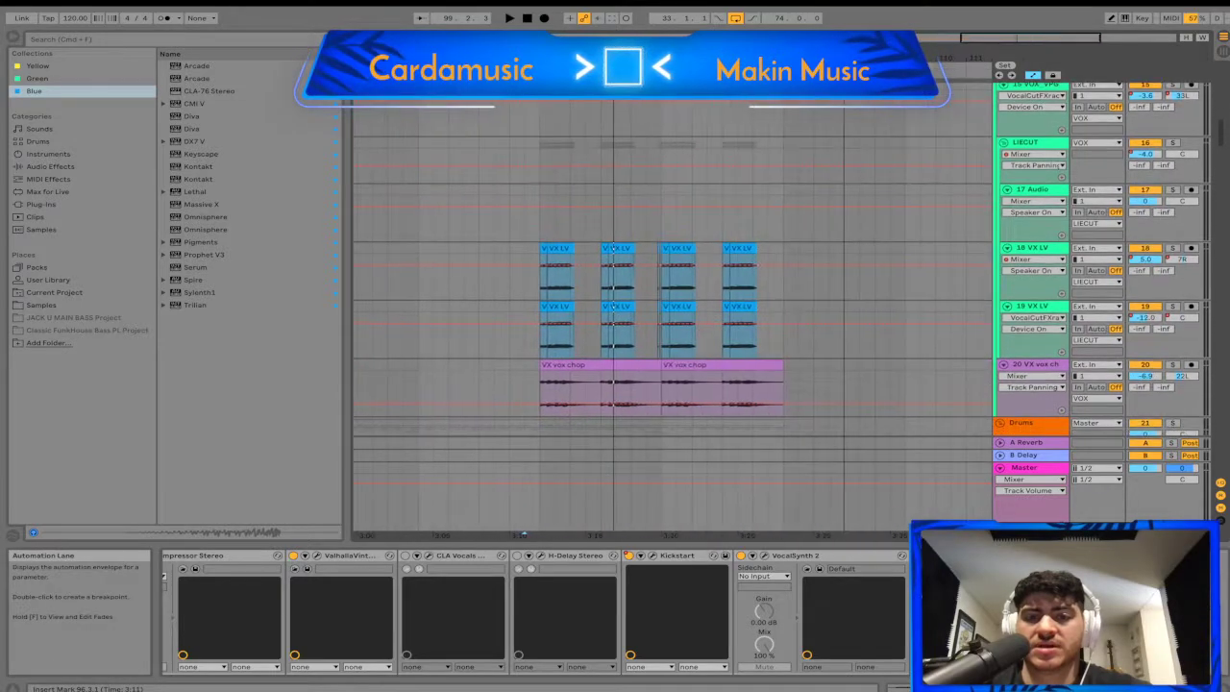
pyautogui.hscroll(-2, 796, 309)
pyautogui.click(585, 271)
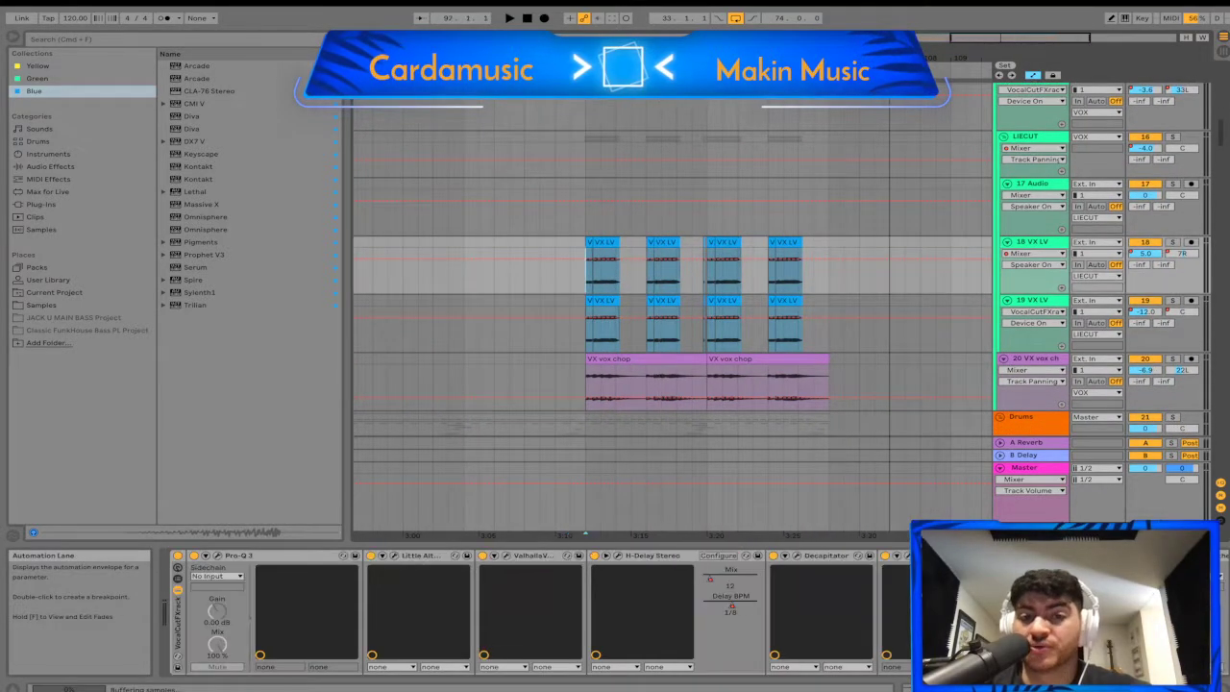
# - Solo the VOX group, play it from bar 97 and examine the vocal, VOXCUT and LIECUT clips
pyautogui.hscroll(-2, 588, 271)
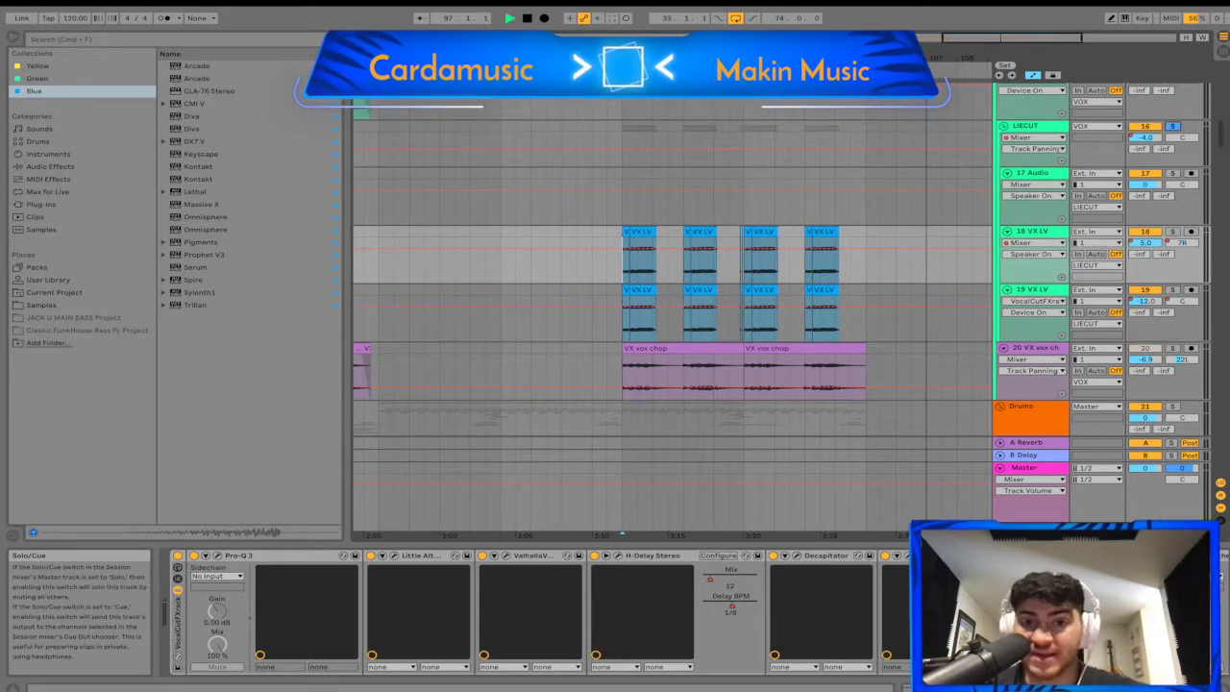
pyautogui.scroll(15, 673, 317)
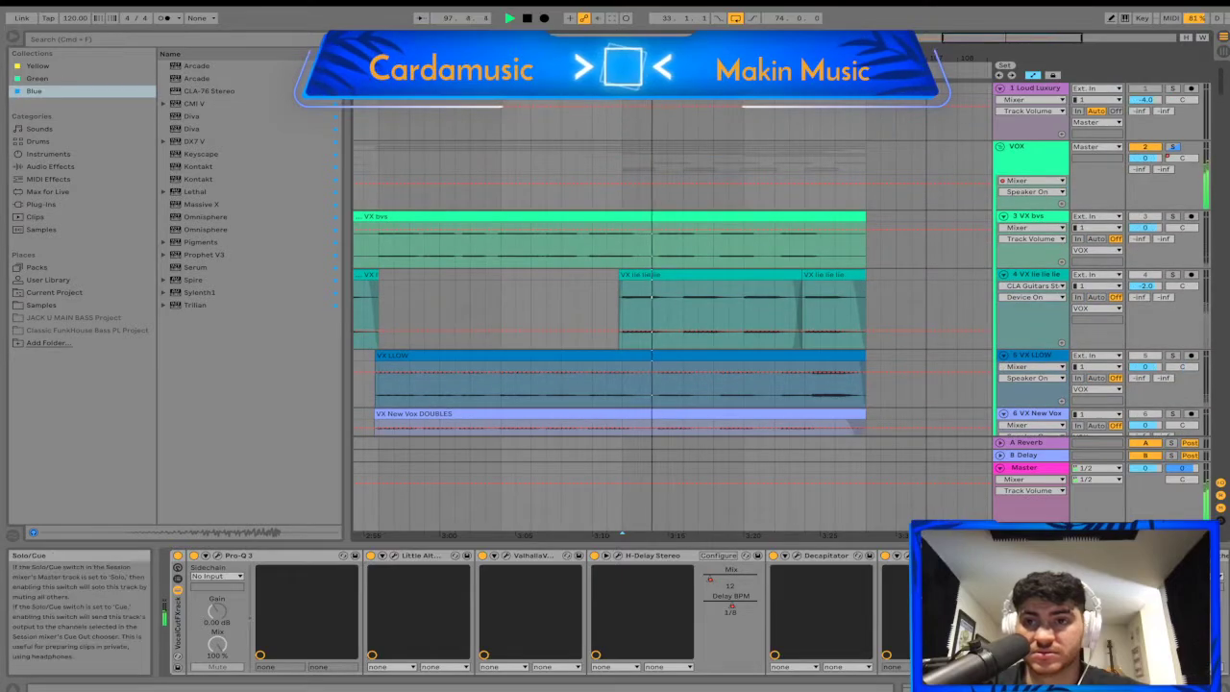
pyautogui.scroll(-10, 672, 317)
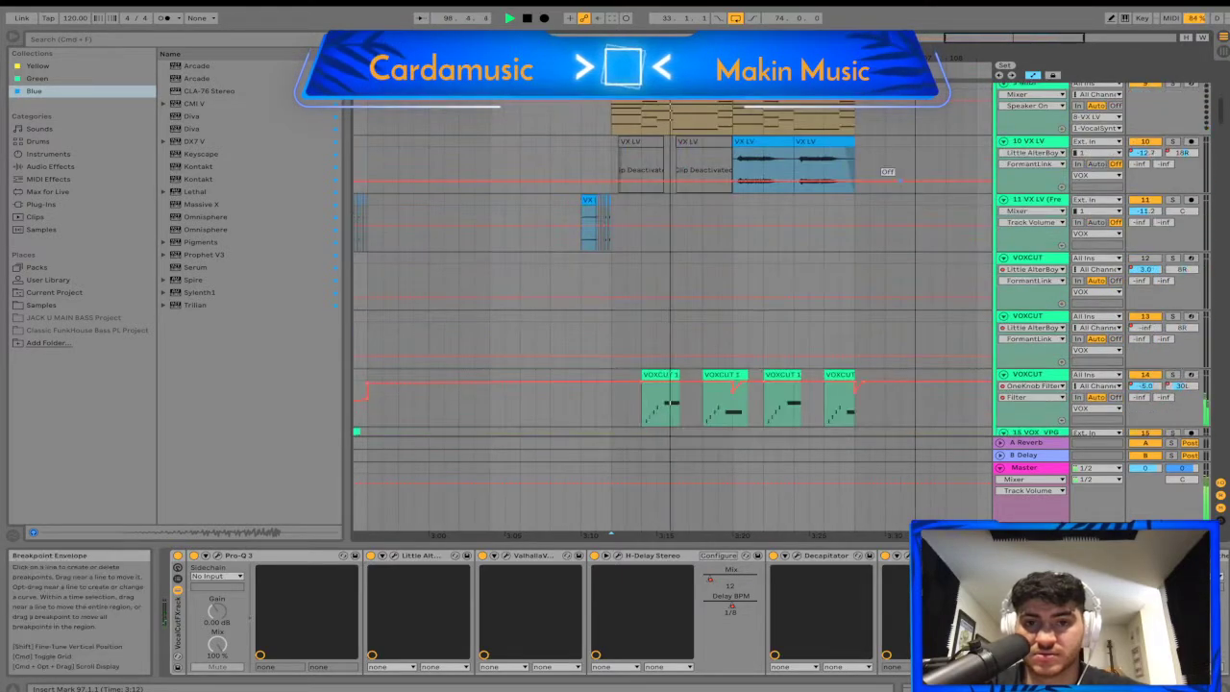
pyautogui.scroll(-5, 684, 406)
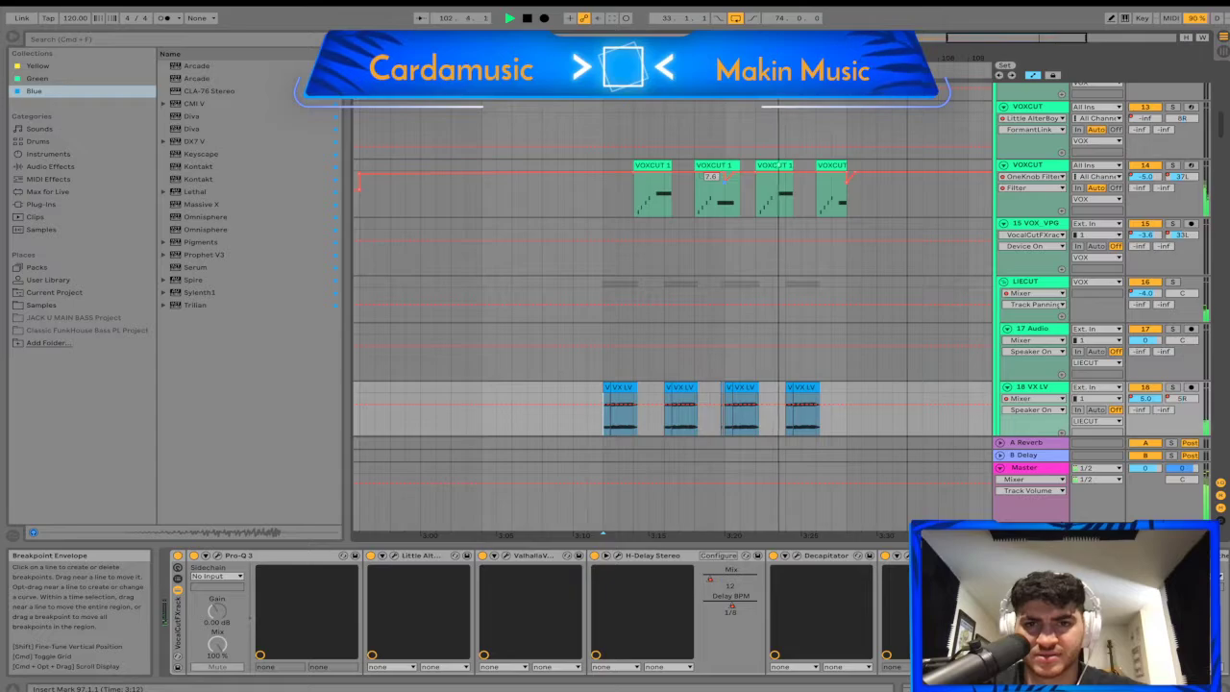
# - Inspect the automation of VOXCUT track 14 for track volume, Little AlterBoy and the OneKnob Filter, stopping playback meanwhile
pyautogui.click(1145, 177)
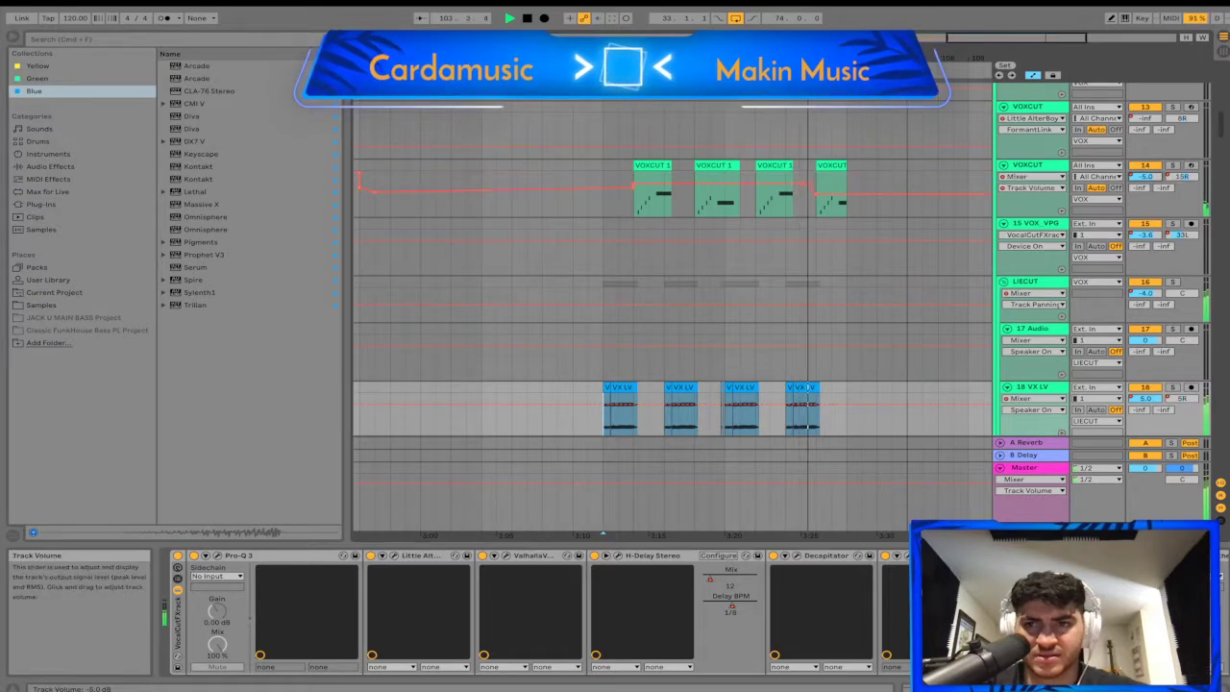
pyautogui.click(1034, 177)
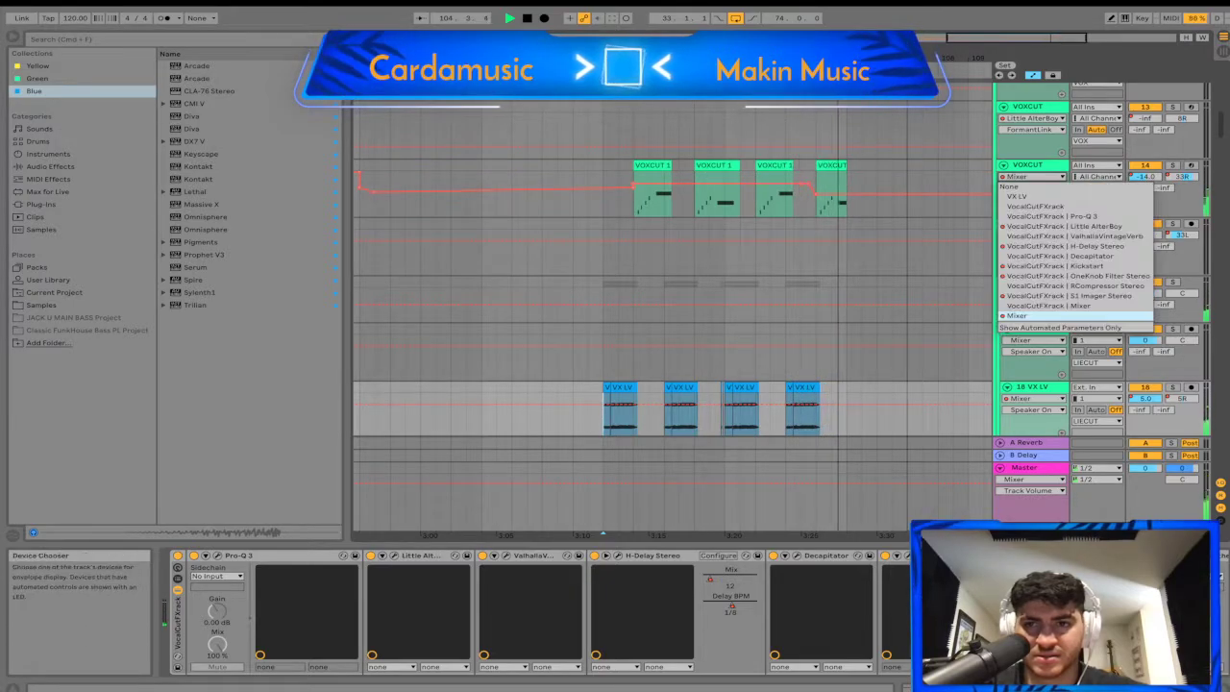
pyautogui.click(1057, 226)
pyautogui.press('space')
pyautogui.click(1034, 177)
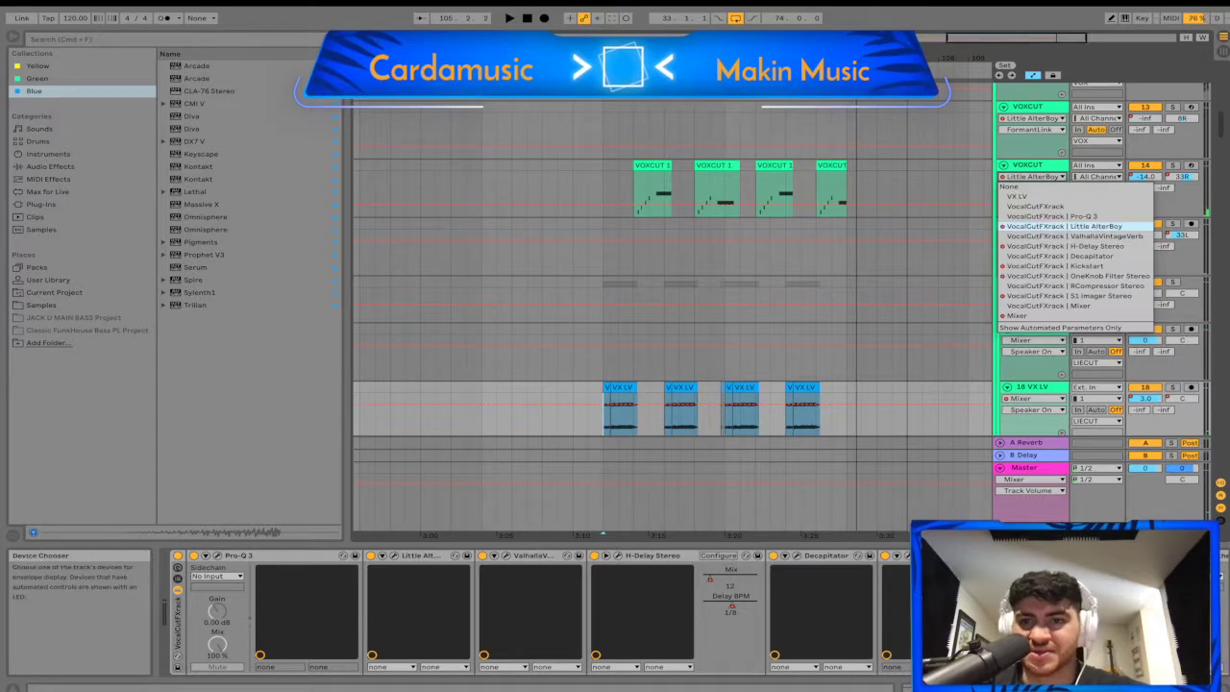
pyautogui.click(1057, 276)
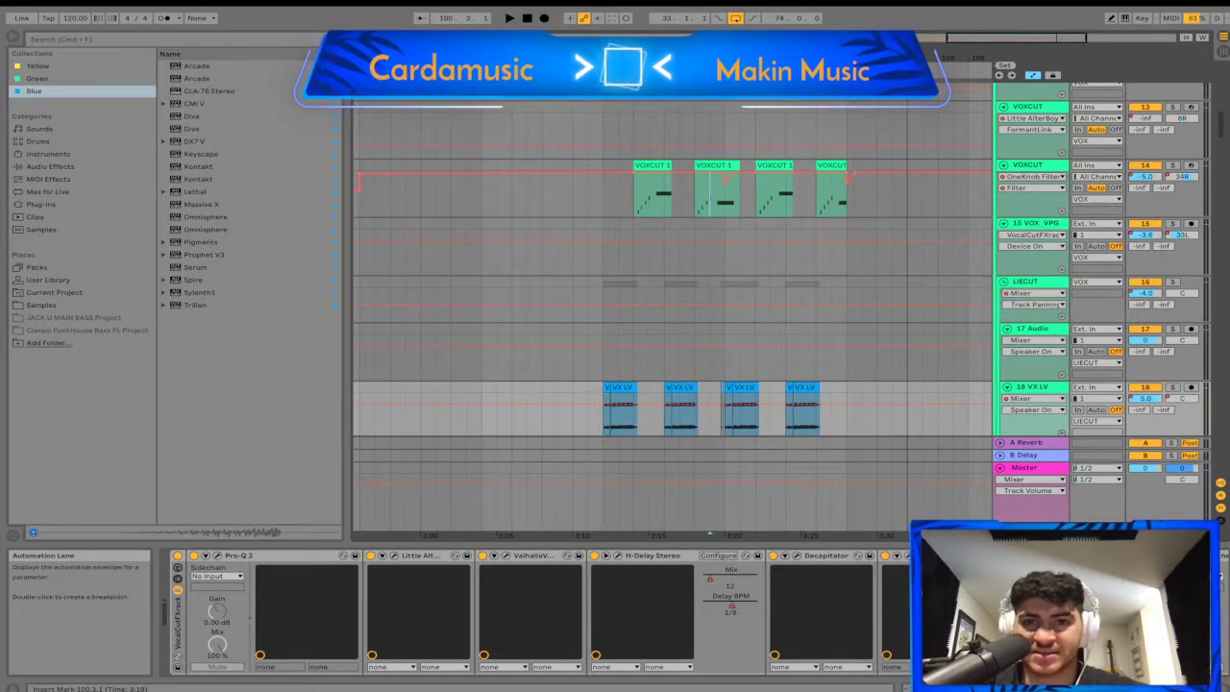
# - Audition the filter automation on VOXCUT track 14 by playing the soloed vocals from bar 100.3
pyautogui.click(710, 183)
pyautogui.press('space')
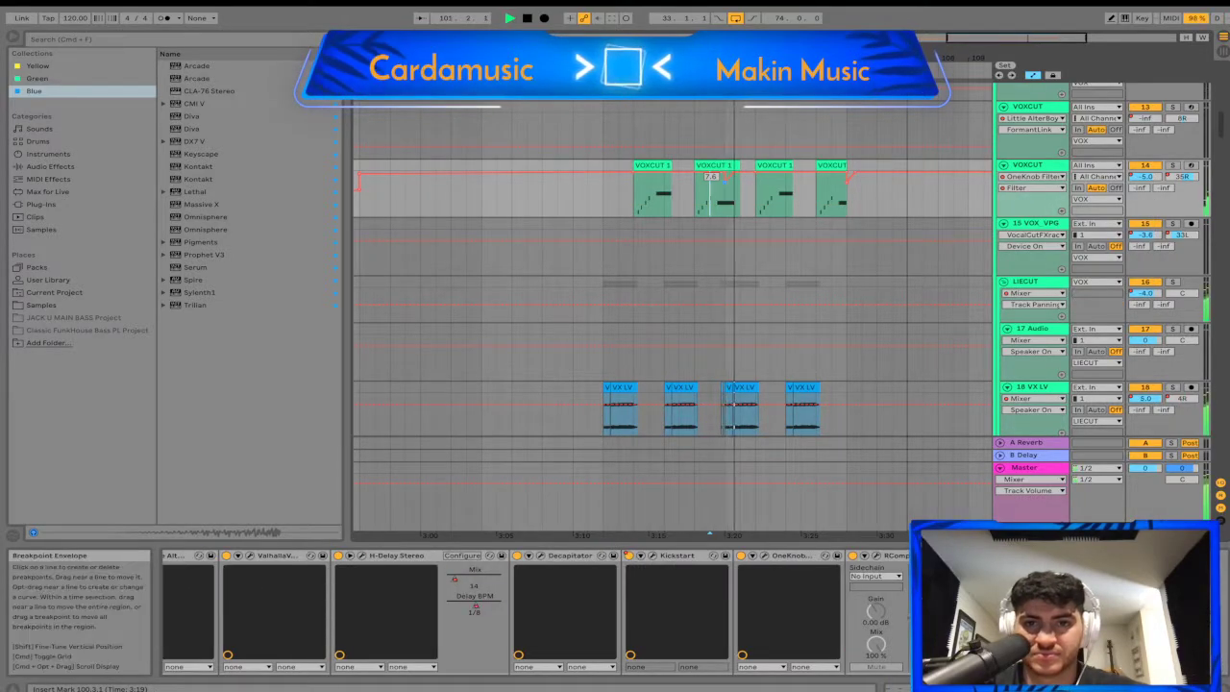
pyautogui.press('space')
pyautogui.press('space')
pyautogui.click(726, 180)
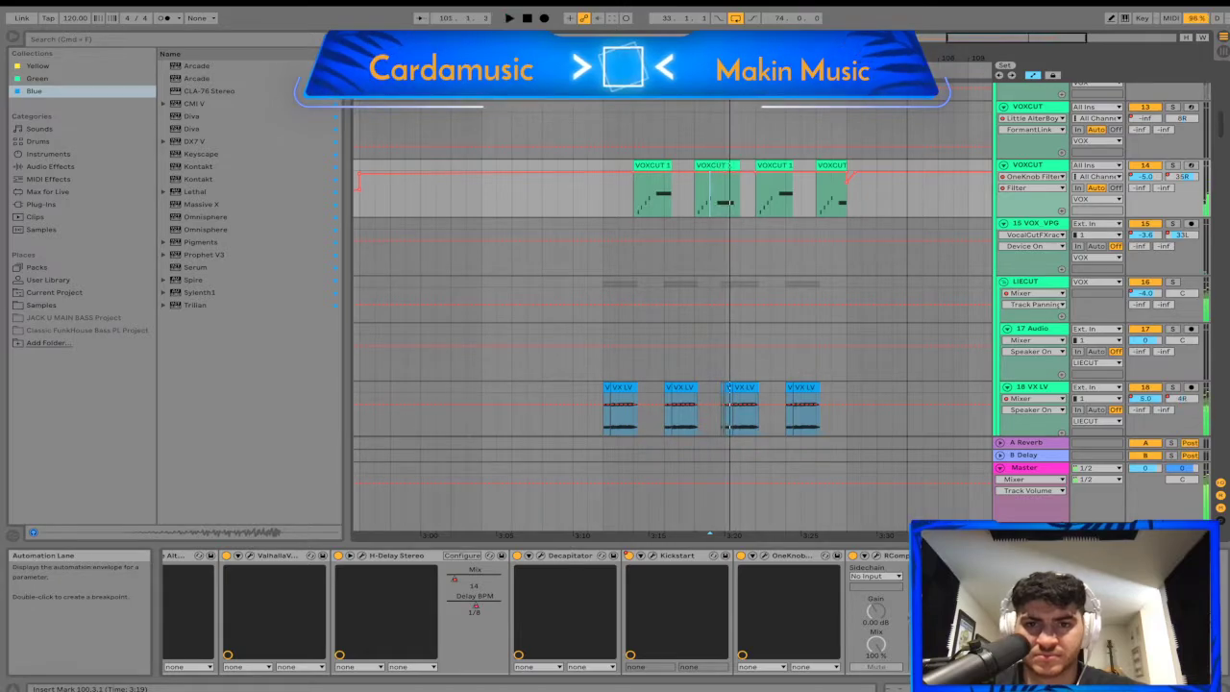
pyautogui.press('space')
pyautogui.scroll(-8, 730, 221)
pyautogui.press('space')
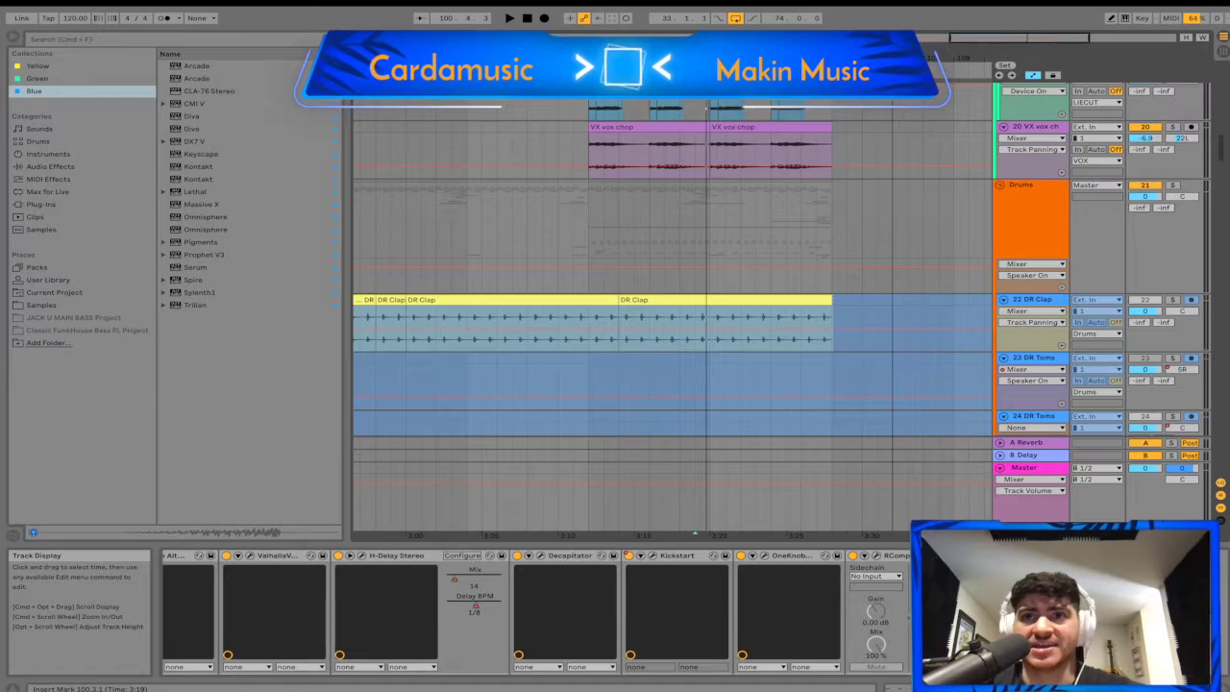
# - Examine the Drums group tracks and set the playback position to bar 103 at the OLIVER drum fill clip
pyautogui.scroll(-3, 673, 318)
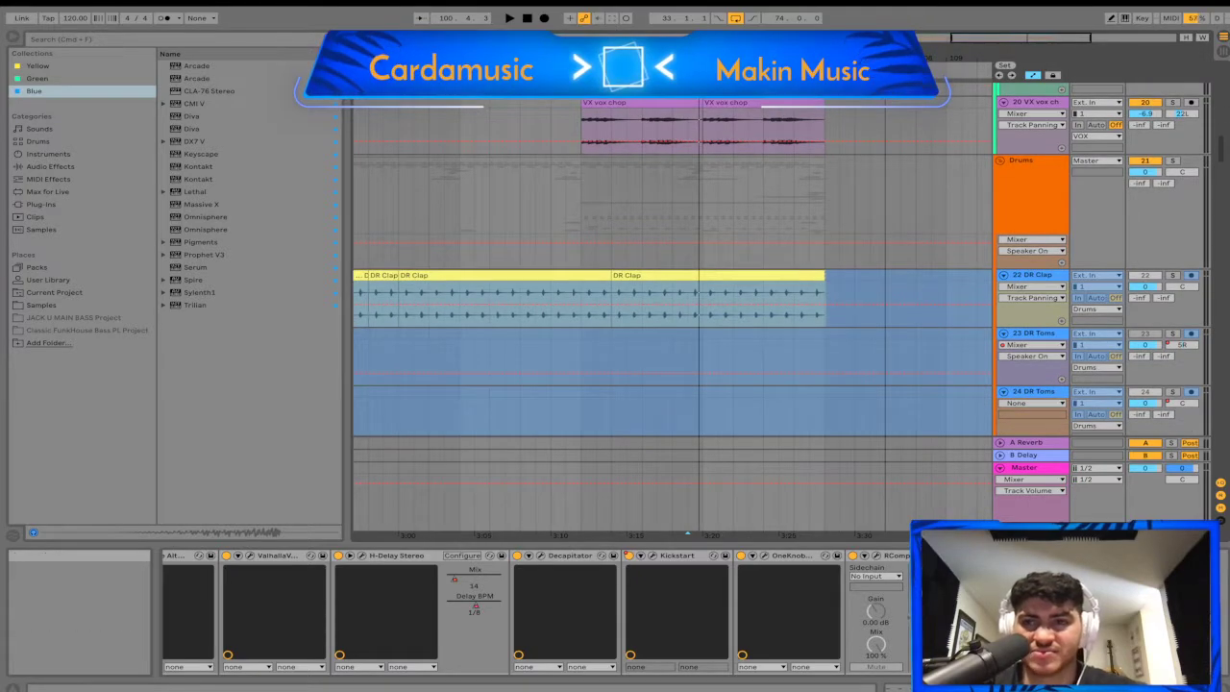
pyautogui.scroll(-15, 672, 289)
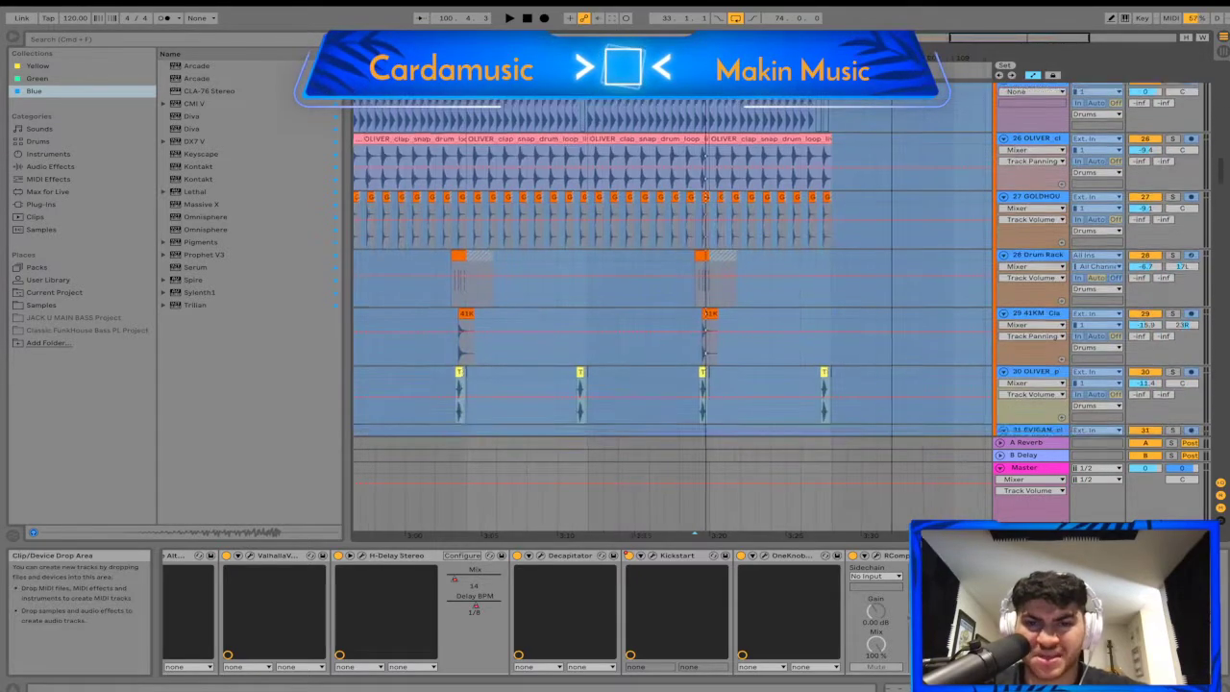
pyautogui.scroll(-10, 699, 236)
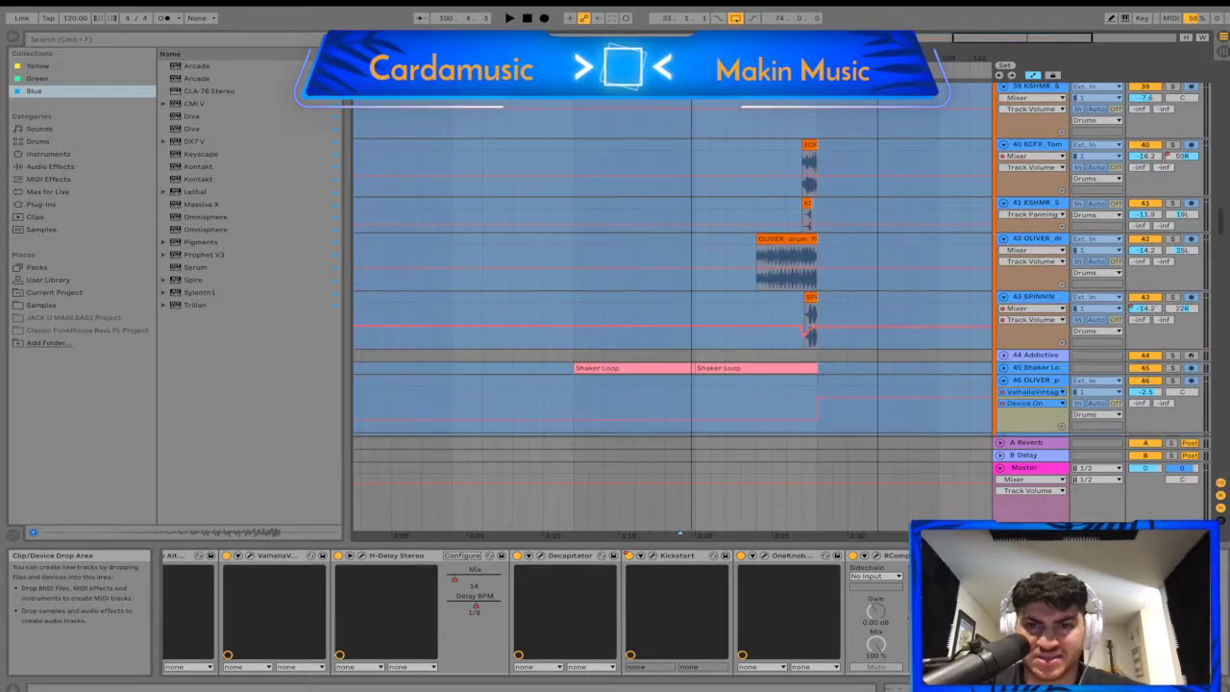
pyautogui.click(756, 266)
pyautogui.moveTo(759, 58)
pyautogui.mouseDown()
pyautogui.moveTo(792, 29)
pyautogui.moveTo(853, 21)
pyautogui.moveTo(859, 43)
pyautogui.moveTo(921, 88)
pyautogui.moveTo(855, 37)
pyautogui.mouseUp()
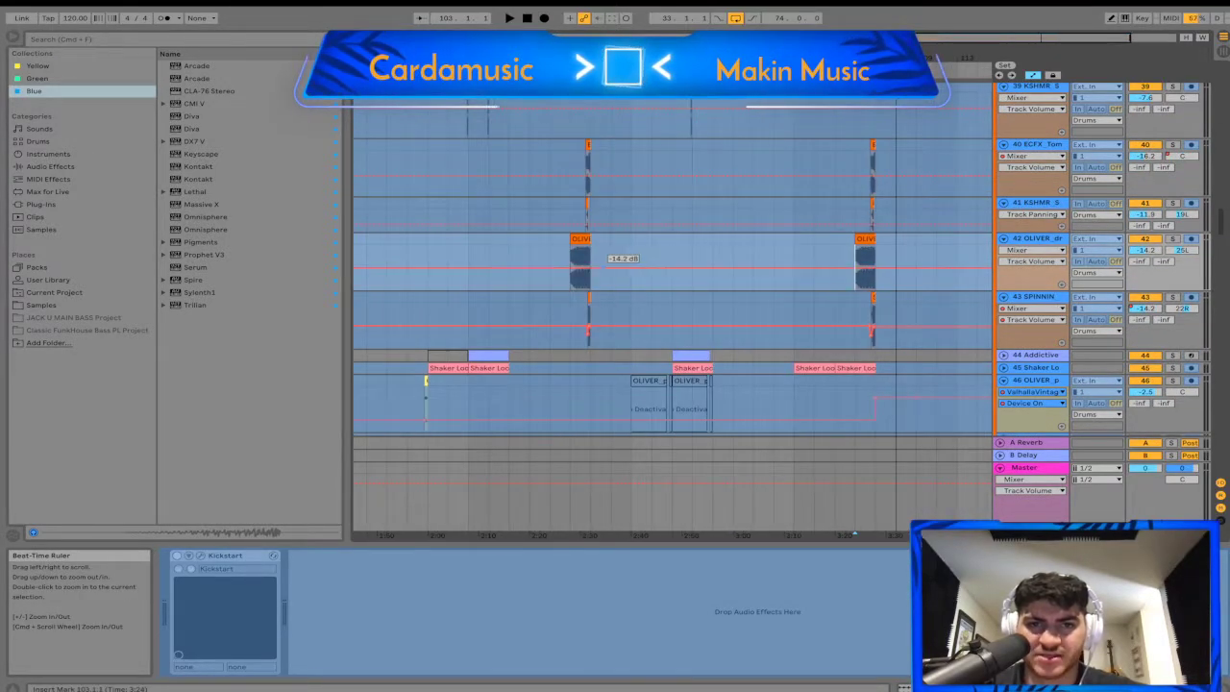
pyautogui.hscroll(2, 615, 271)
pyautogui.scroll(5, 798, 278)
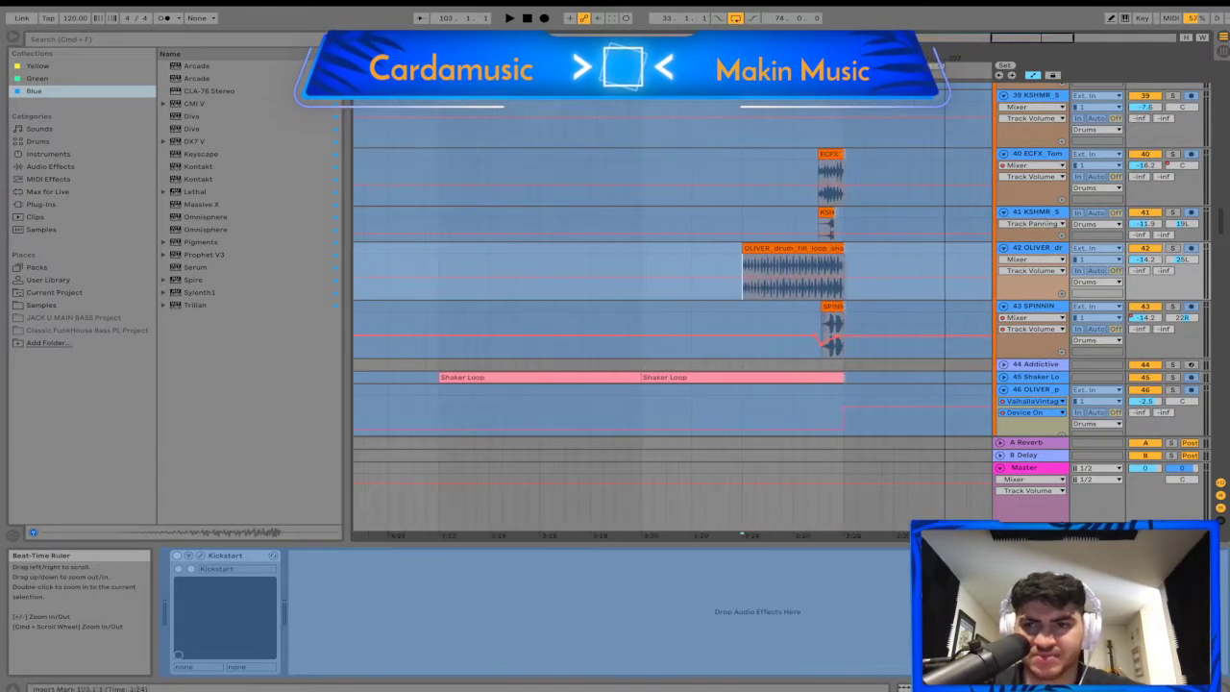
# - Solo the four drum fill tracks 40 to 43 and play them from bar 103
pyautogui.click(1172, 248)
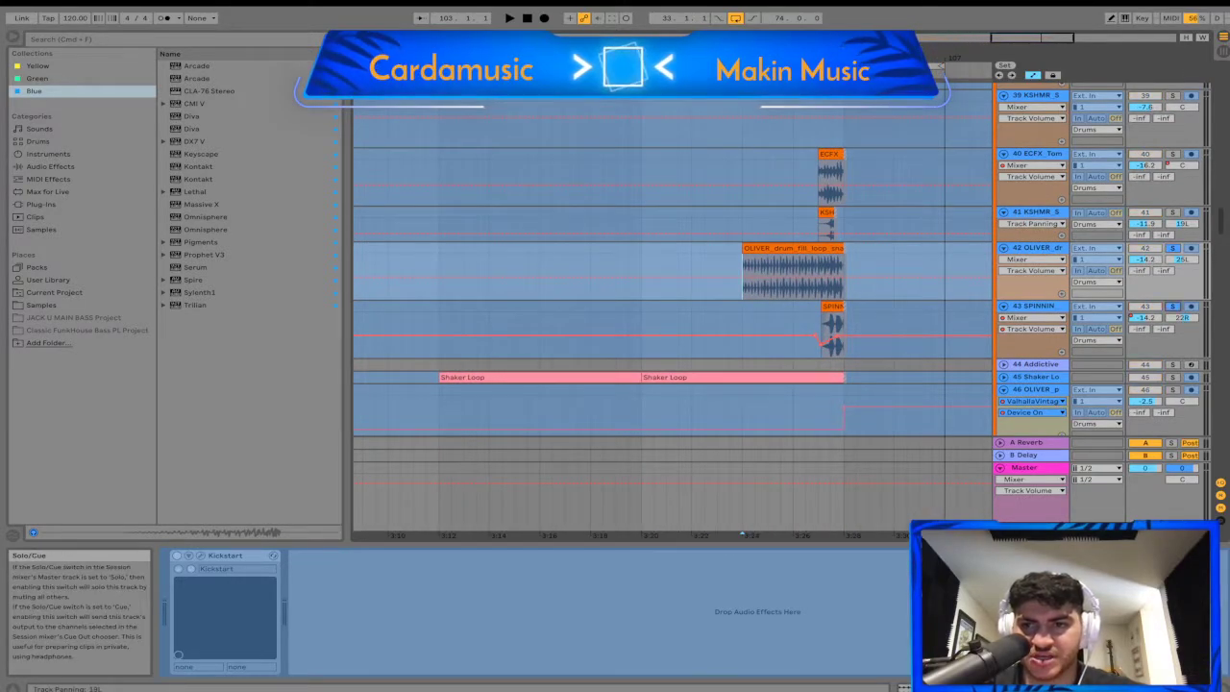
pyautogui.click(1173, 218)
pyautogui.keyDown('super'); pyautogui.click(1173, 154); pyautogui.keyUp('super')
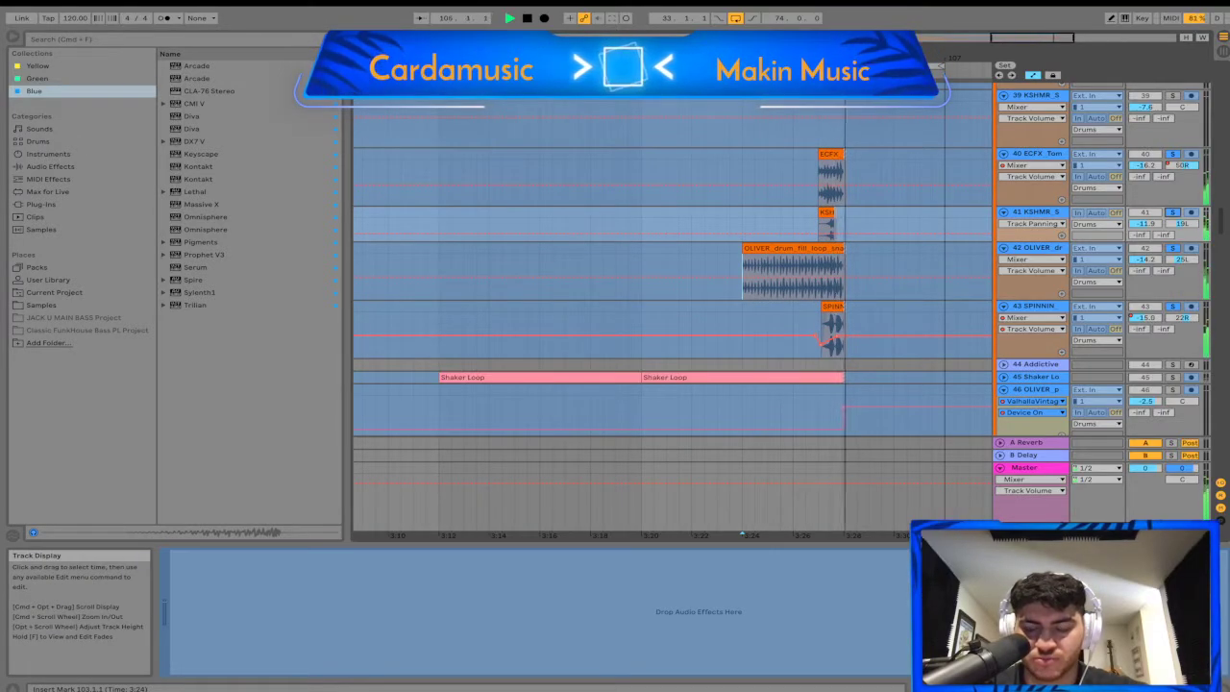
pyautogui.press('space')
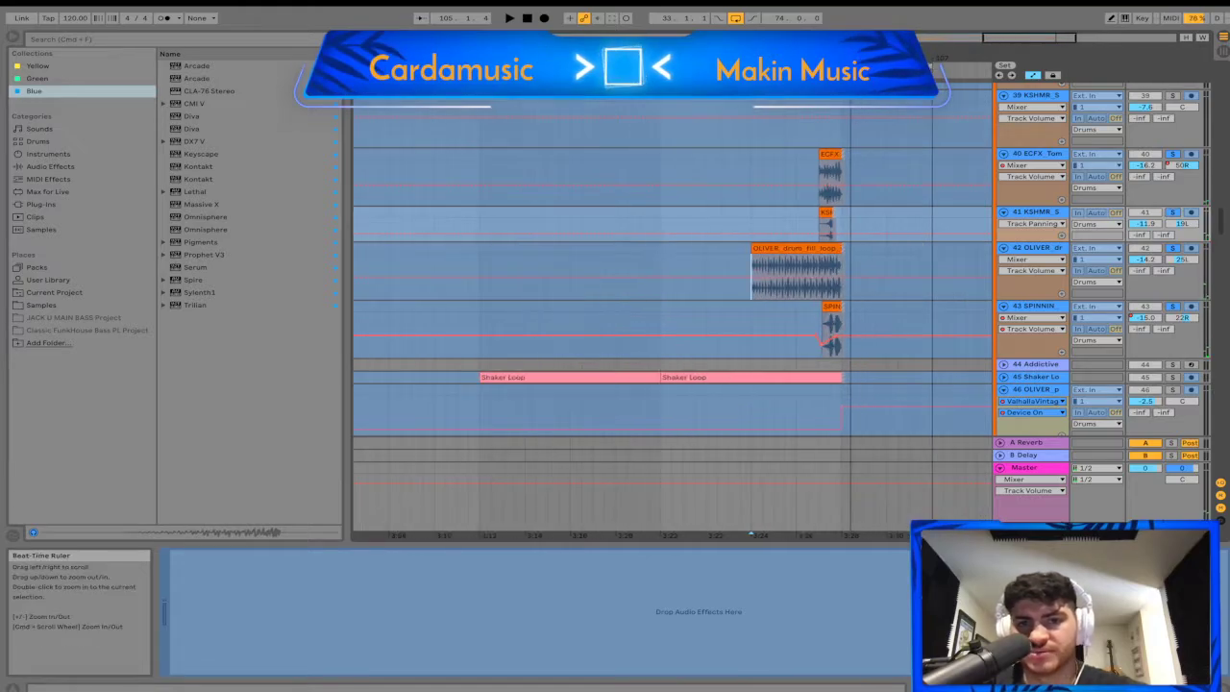
# - Set the playback position to bar 97, solo the two Pluck? tracks and play them
pyautogui.scroll(-10, 673, 317)
pyautogui.scroll(-8, 673, 318)
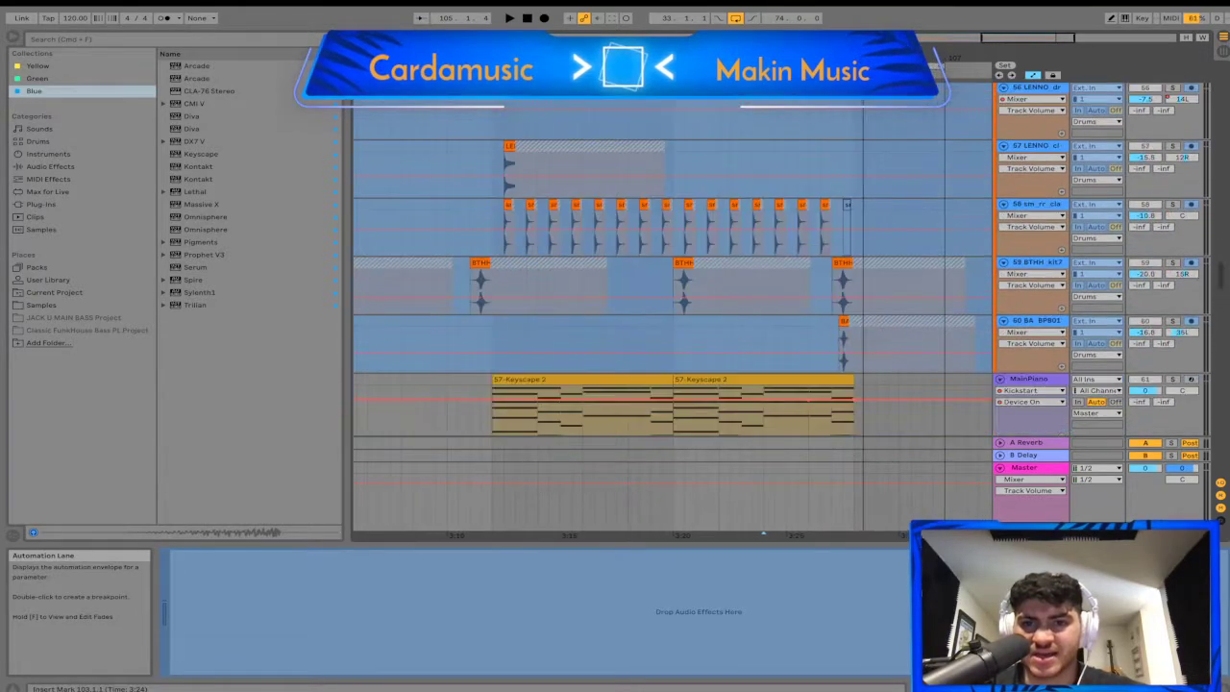
pyautogui.moveTo(756, 58); pyautogui.dragTo(756, 27)
pyautogui.scroll(-8, 750, 317)
pyautogui.scroll(-8, 593, 426)
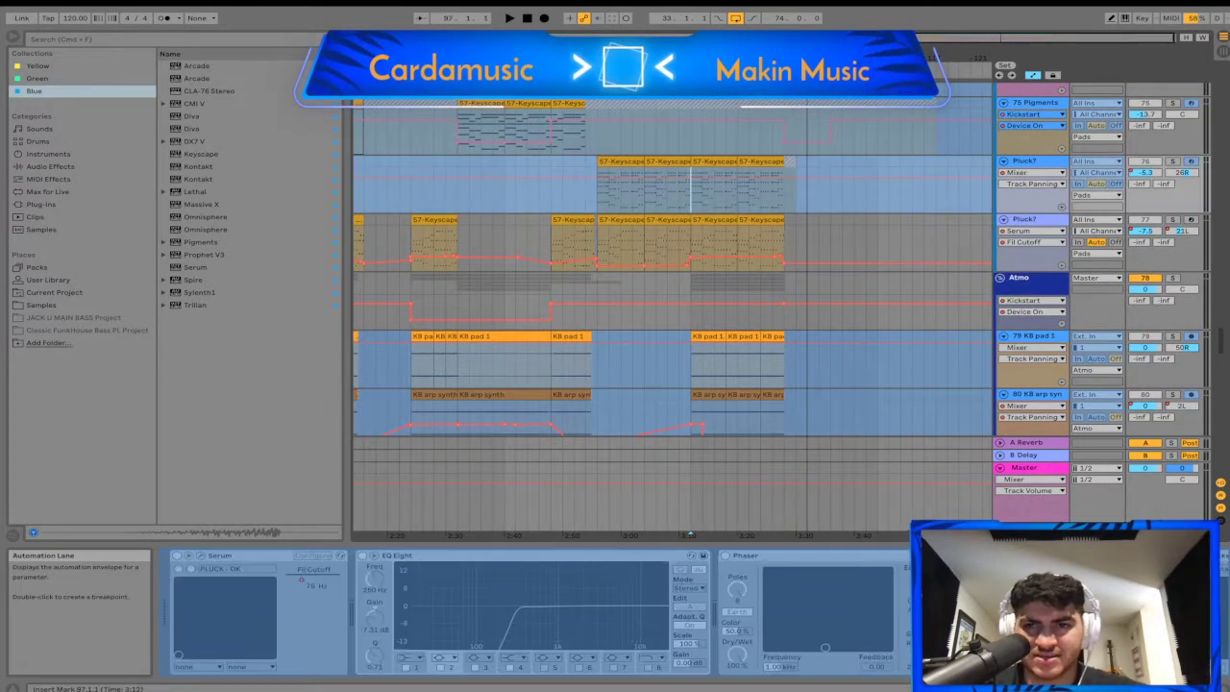
pyautogui.click(1173, 161)
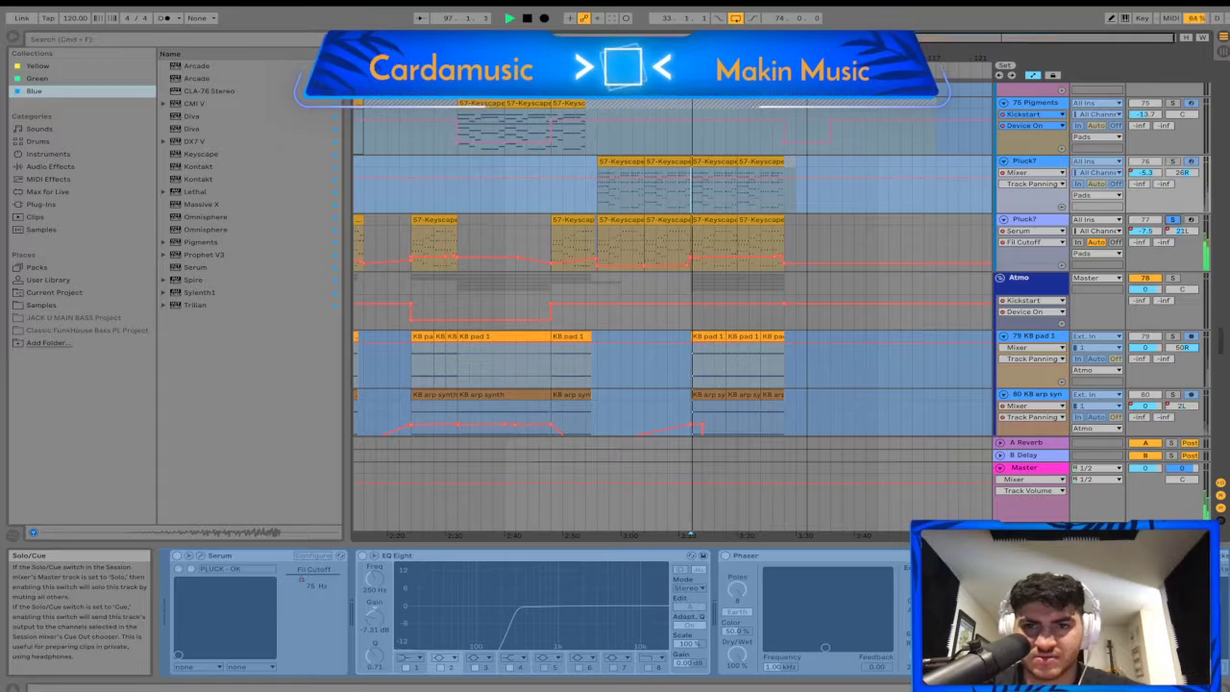
pyautogui.scroll(2, 782, 308)
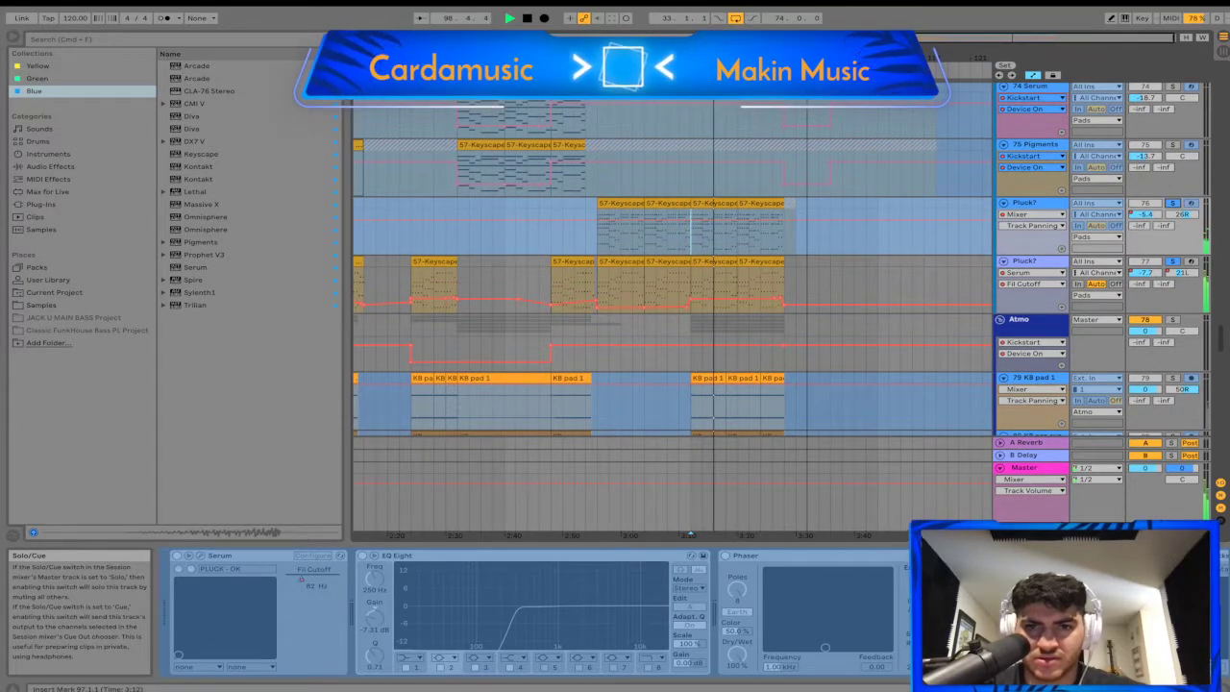
# - Audition the Pluck? tracks 76 and 77 from bar 89, together and separately
pyautogui.press('space')
pyautogui.press('space')
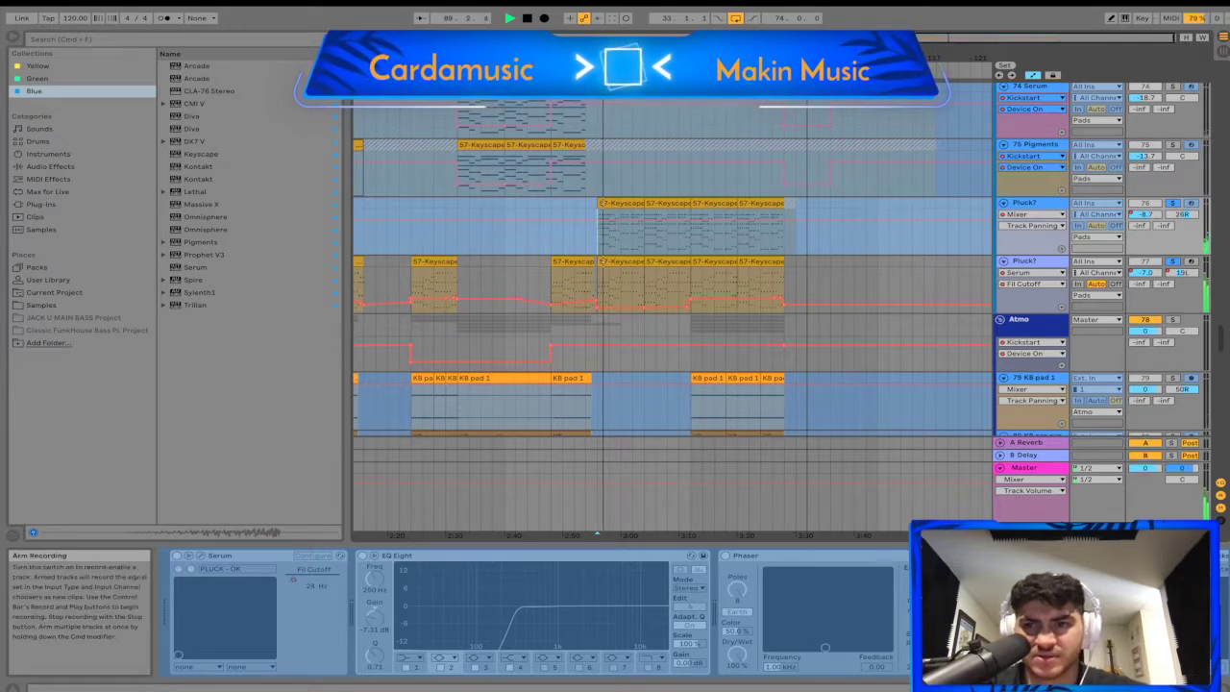
pyautogui.press('space')
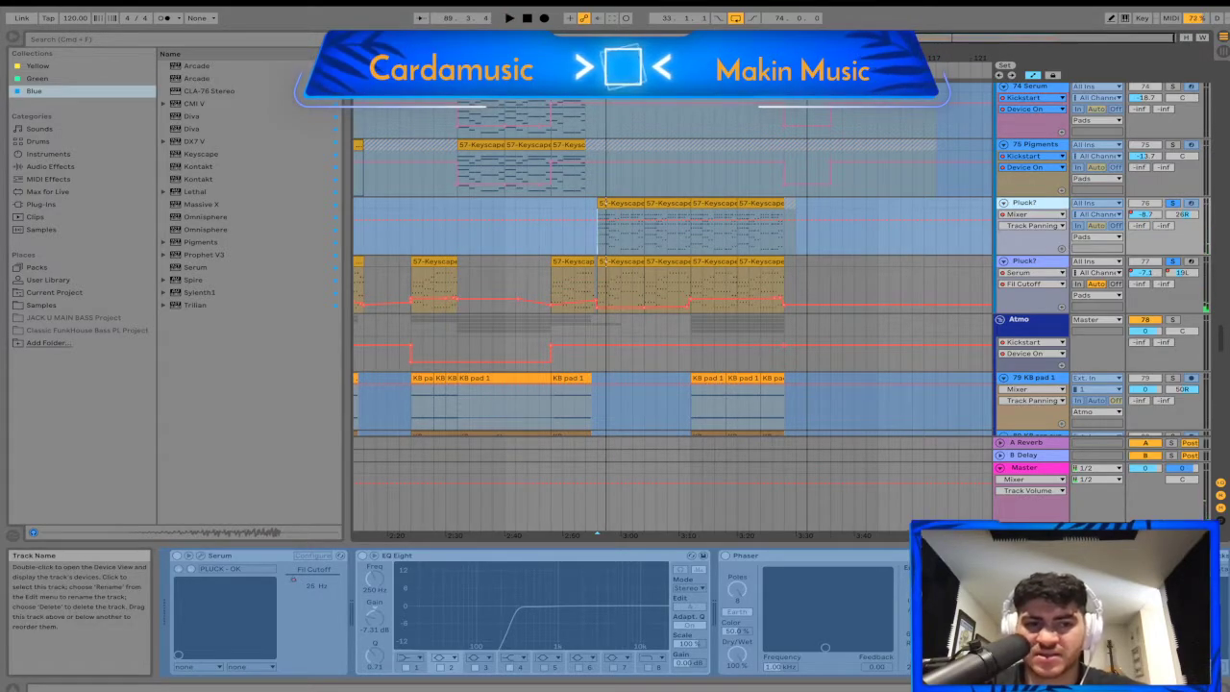
pyautogui.press('space')
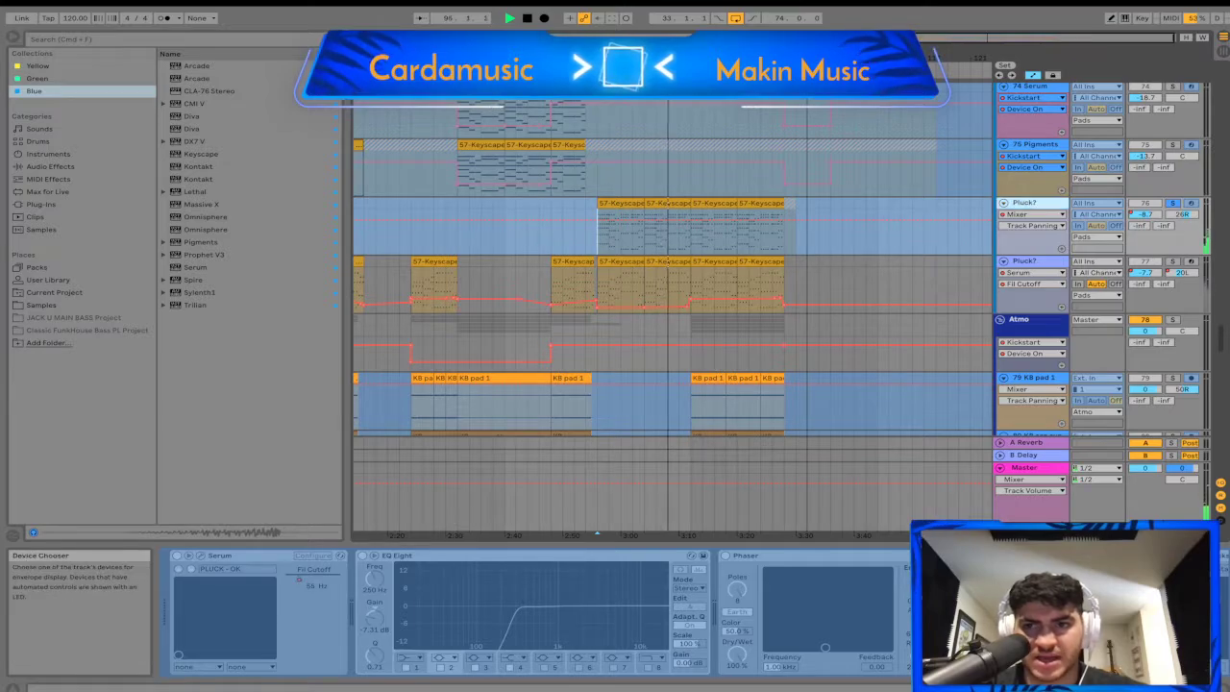
pyautogui.press('space')
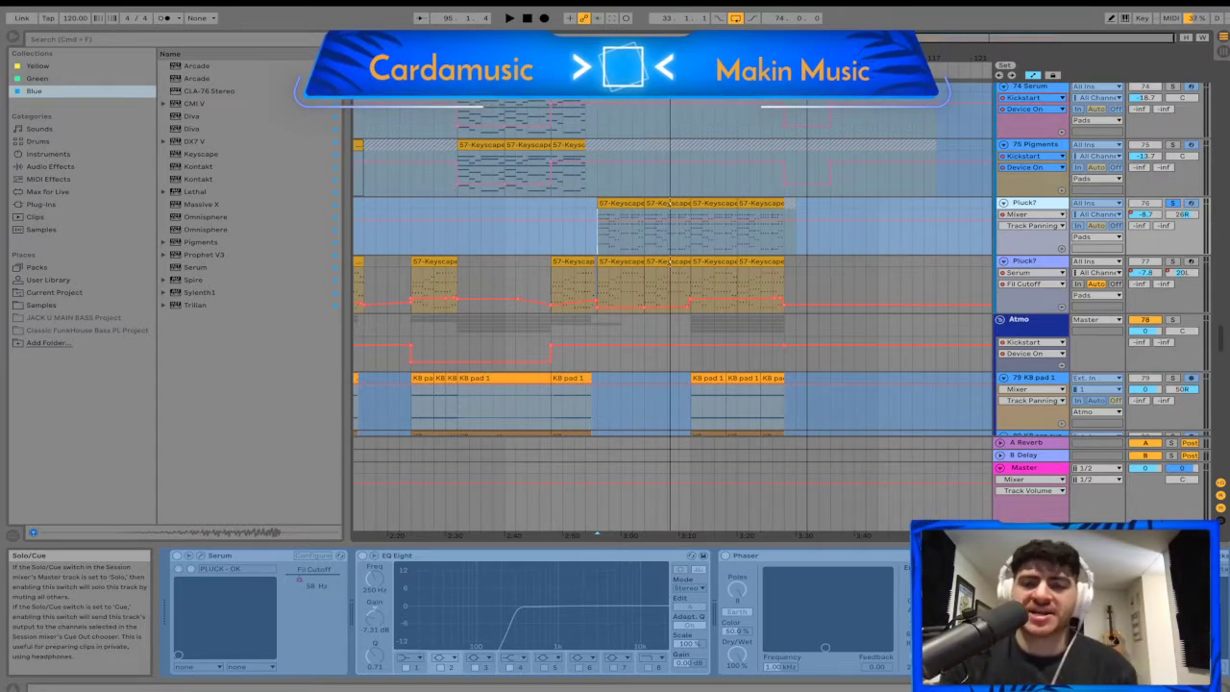
pyautogui.press('space')
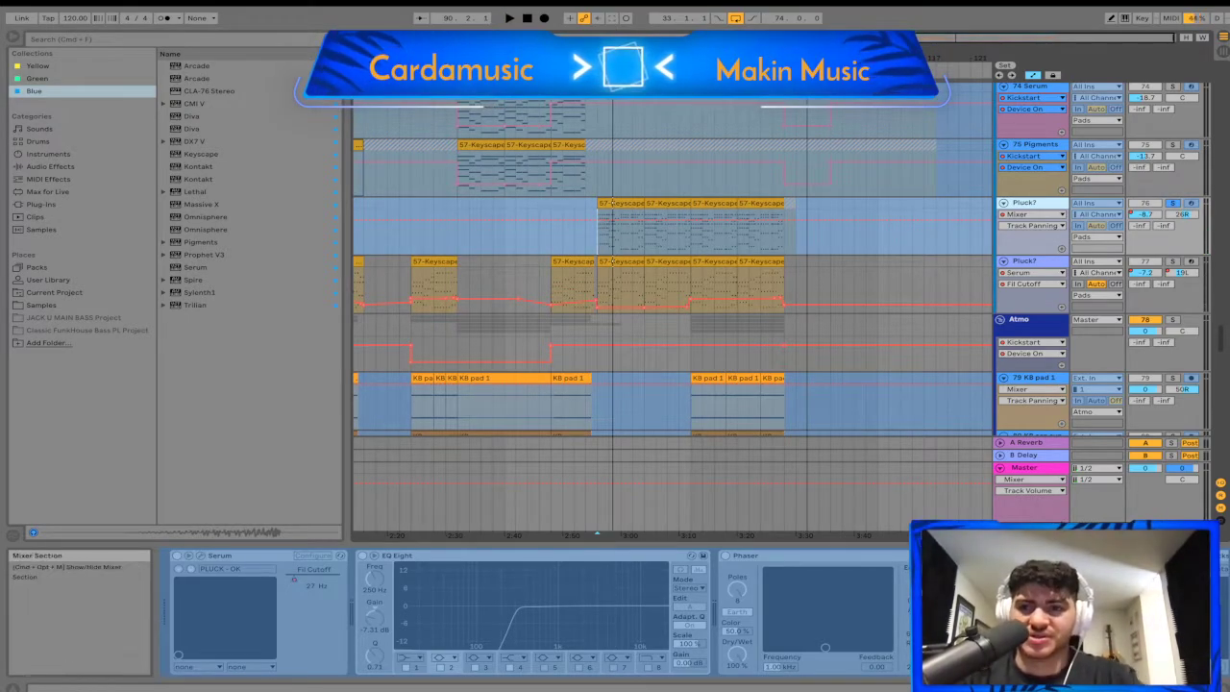
pyautogui.press('space')
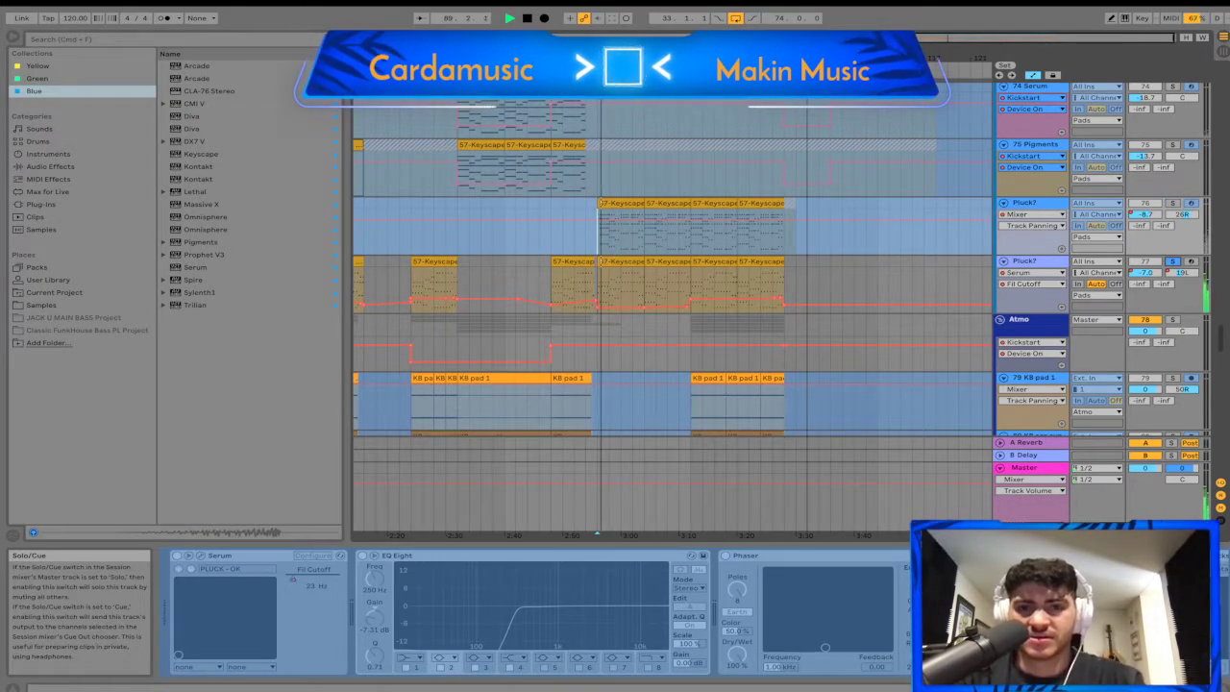
# - Show the devices of Pluck? track 77 and play the full mix while examining the Atmo, GTR and FX tracks
pyautogui.click(1026, 262)
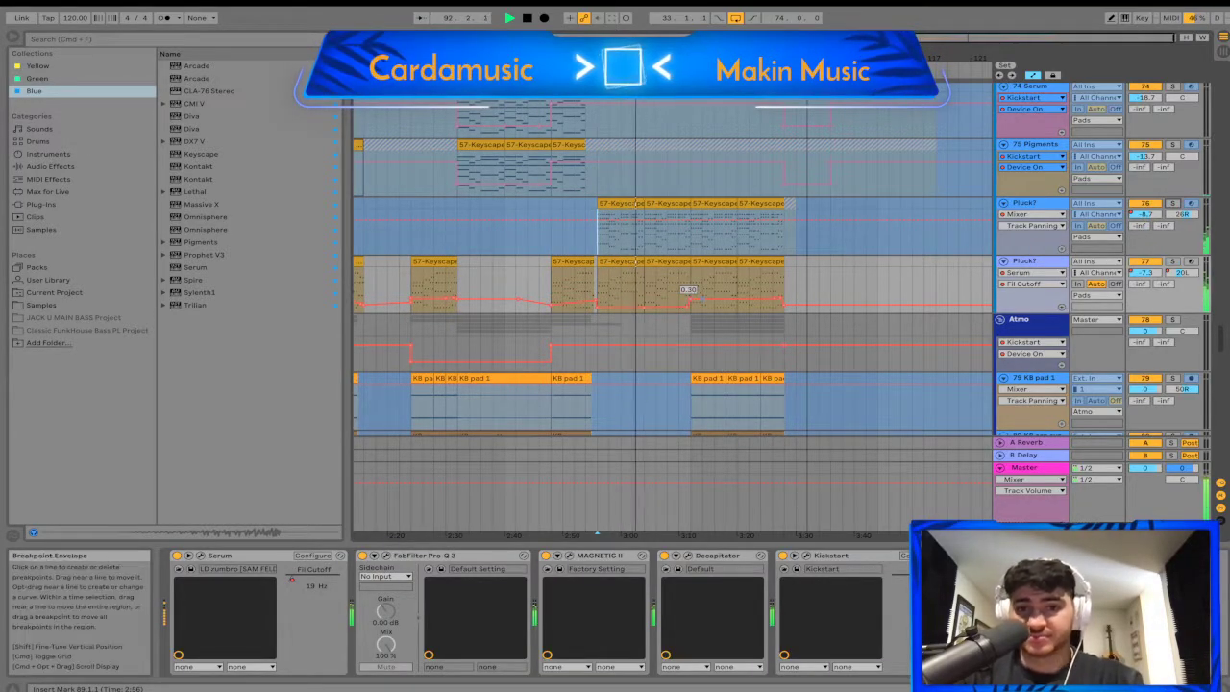
pyautogui.scroll(-5, 686, 288)
pyautogui.scroll(-20, 686, 288)
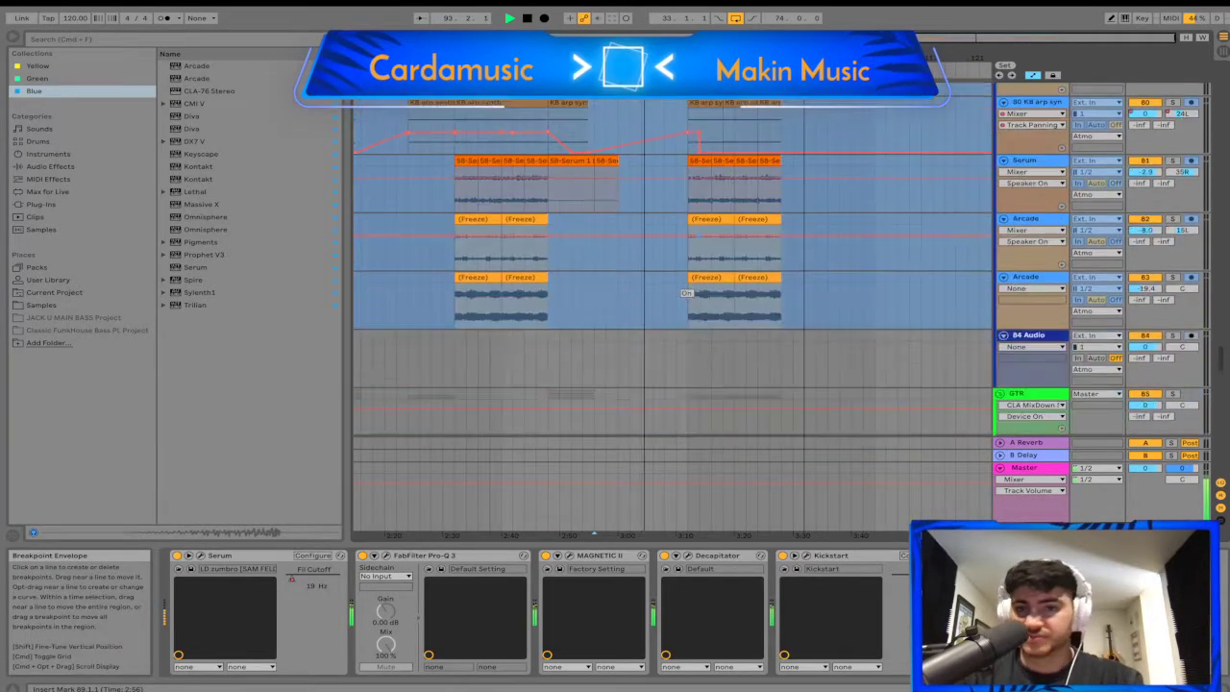
pyautogui.scroll(-12, 673, 289)
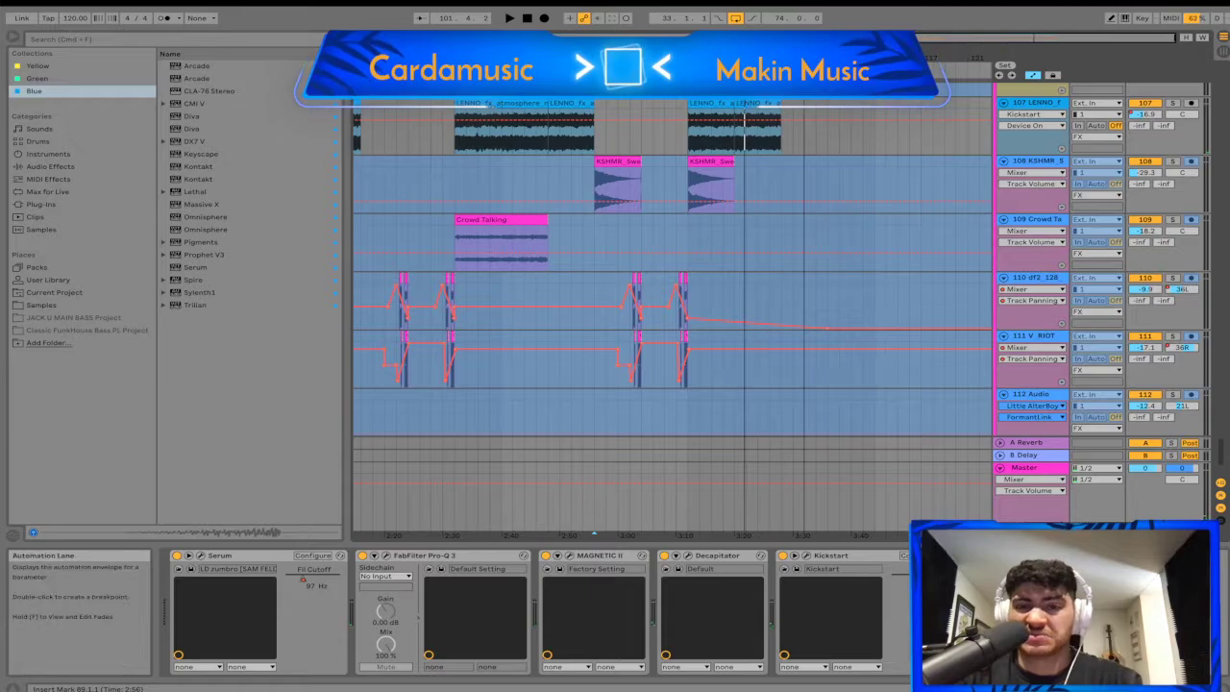
# - Play the full mix from bar 100 and examine the sweep, riser and impact clips in the FX group
pyautogui.click(723, 301)
pyautogui.press('space')
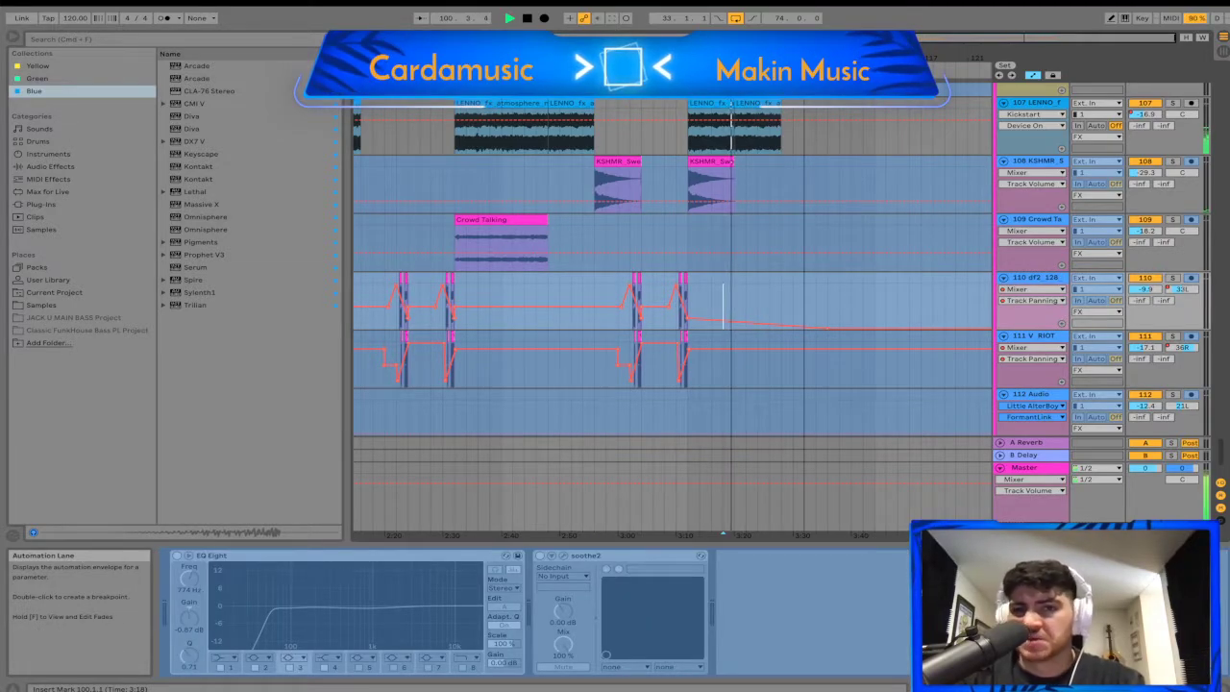
pyautogui.scroll(10, 673, 269)
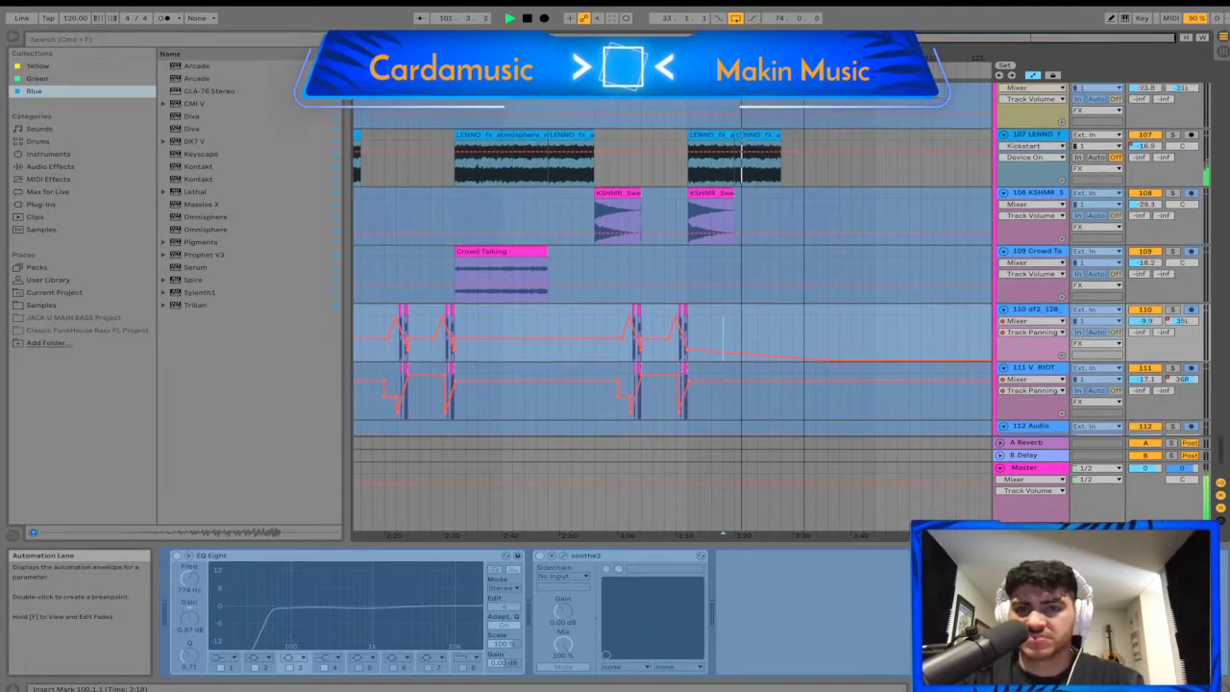
pyautogui.scroll(15, 672, 269)
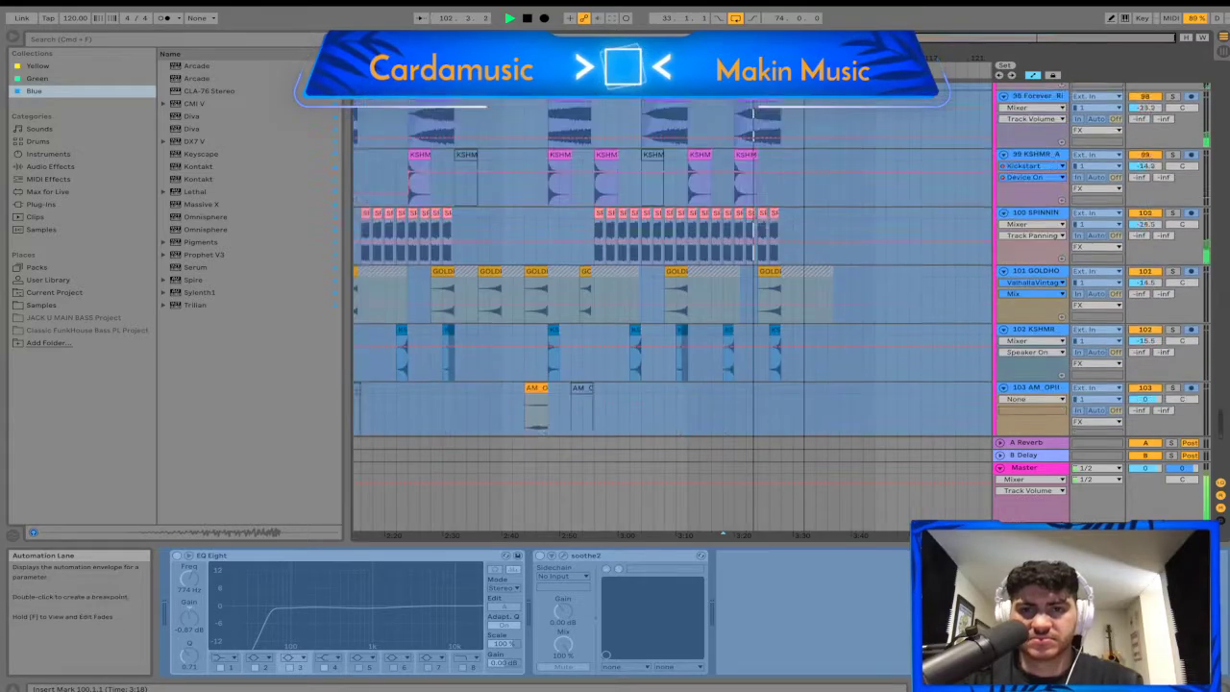
# - Play the mix past its end while examining the FX, Atmo, GTR and vocal tracks, and stop playback
pyautogui.scroll(-5, 673, 269)
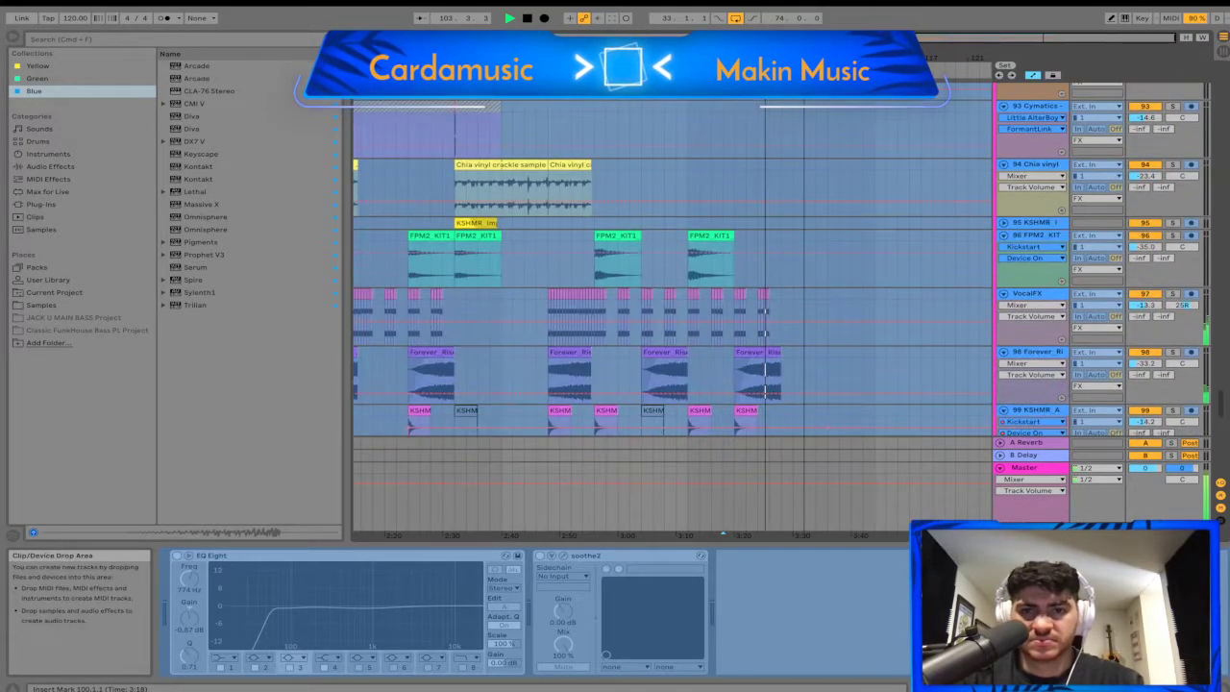
pyautogui.scroll(20, 673, 269)
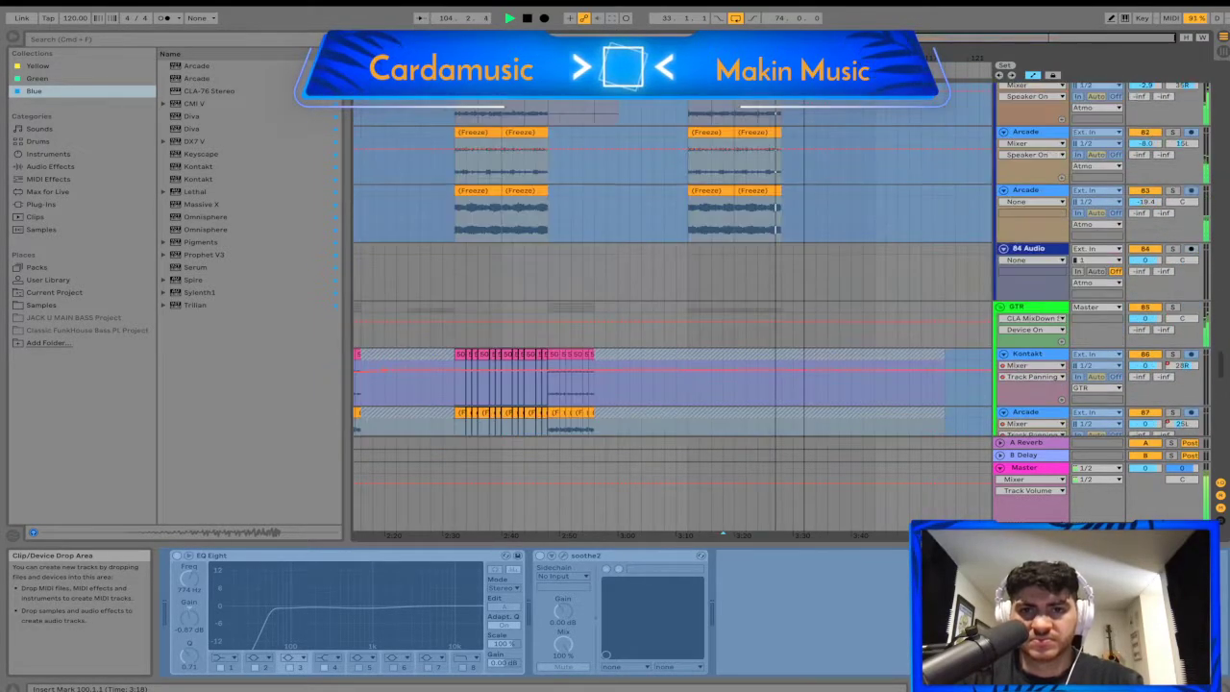
pyautogui.scroll(20, 673, 270)
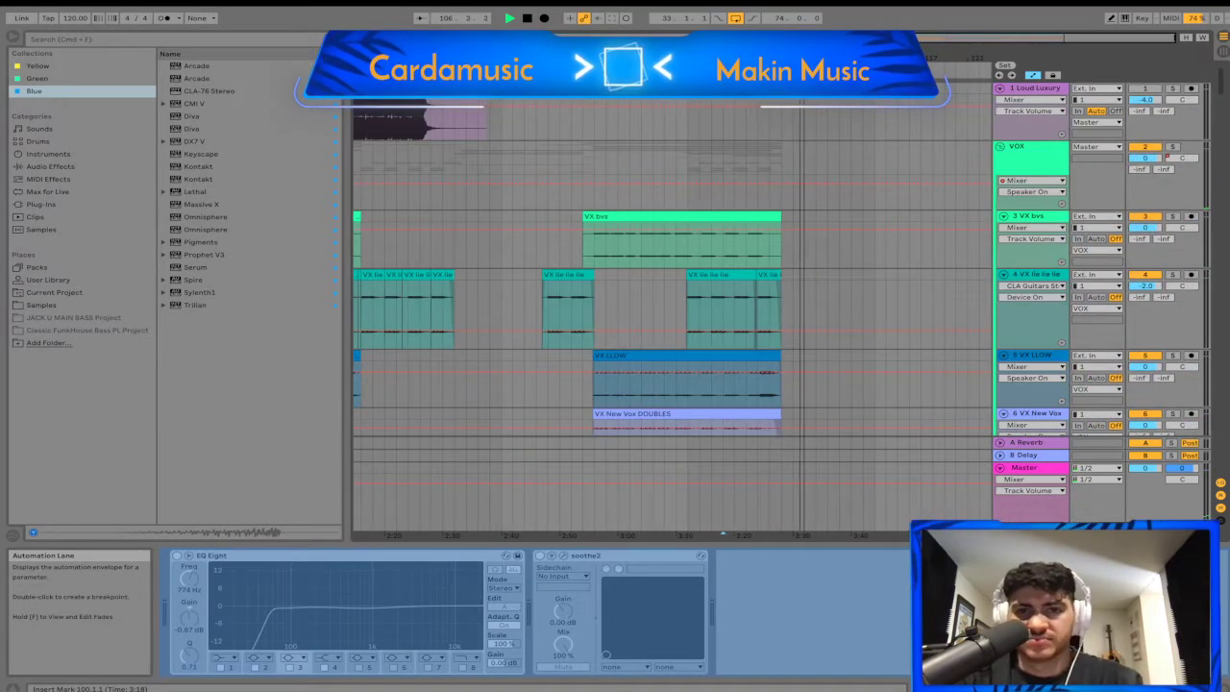
pyautogui.press('space')
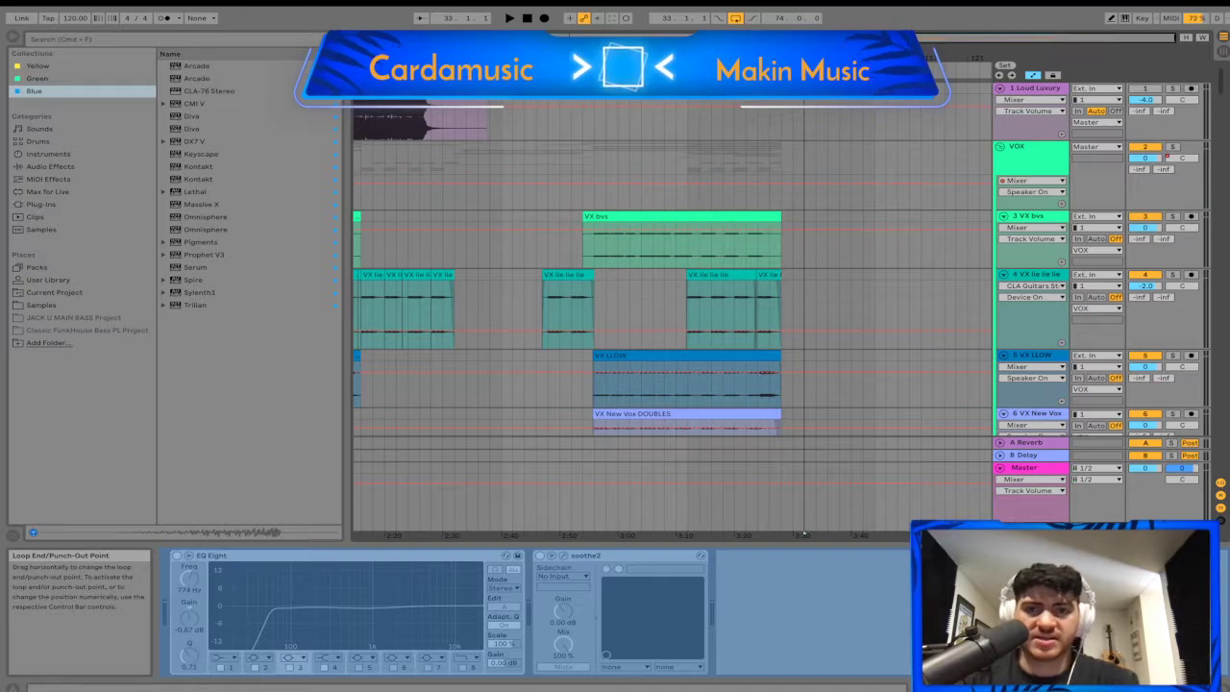
# - Try duplicating the short clips and panning automation on tracks 110 and 111 past bar 100, play them and remove the copies
pyautogui.click(776, 66)
pyautogui.moveTo(777, 58); pyautogui.dragTo(777, 83)
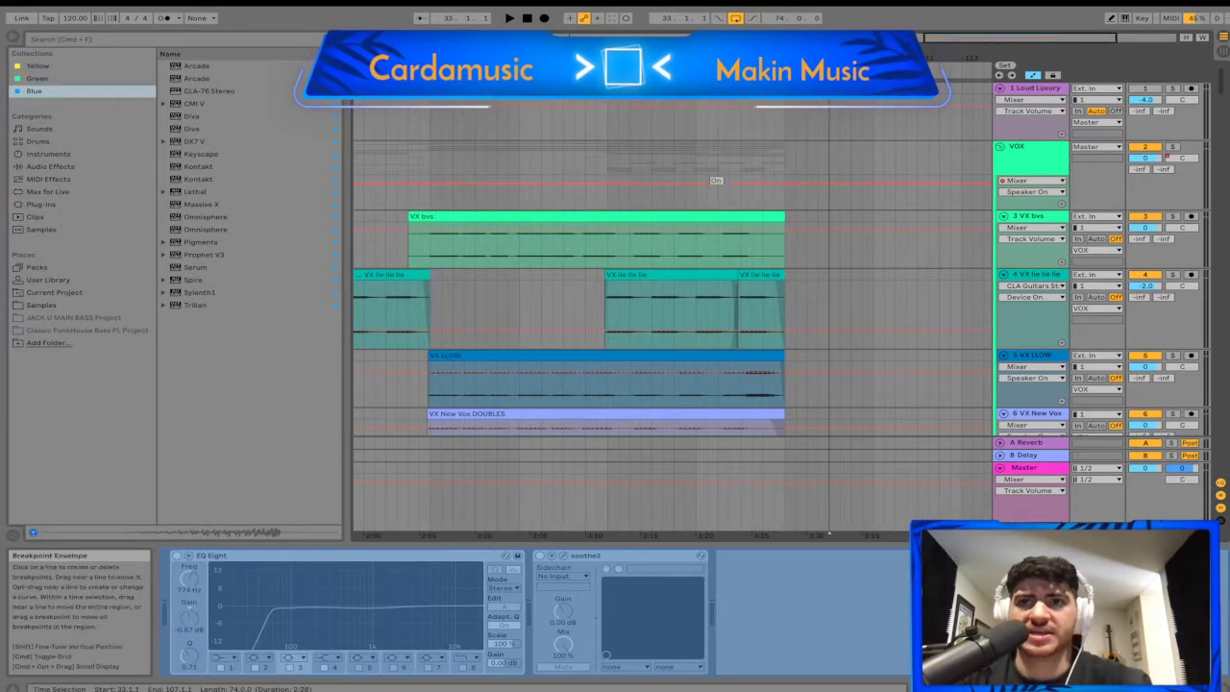
pyautogui.scroll(-15, 828, 532)
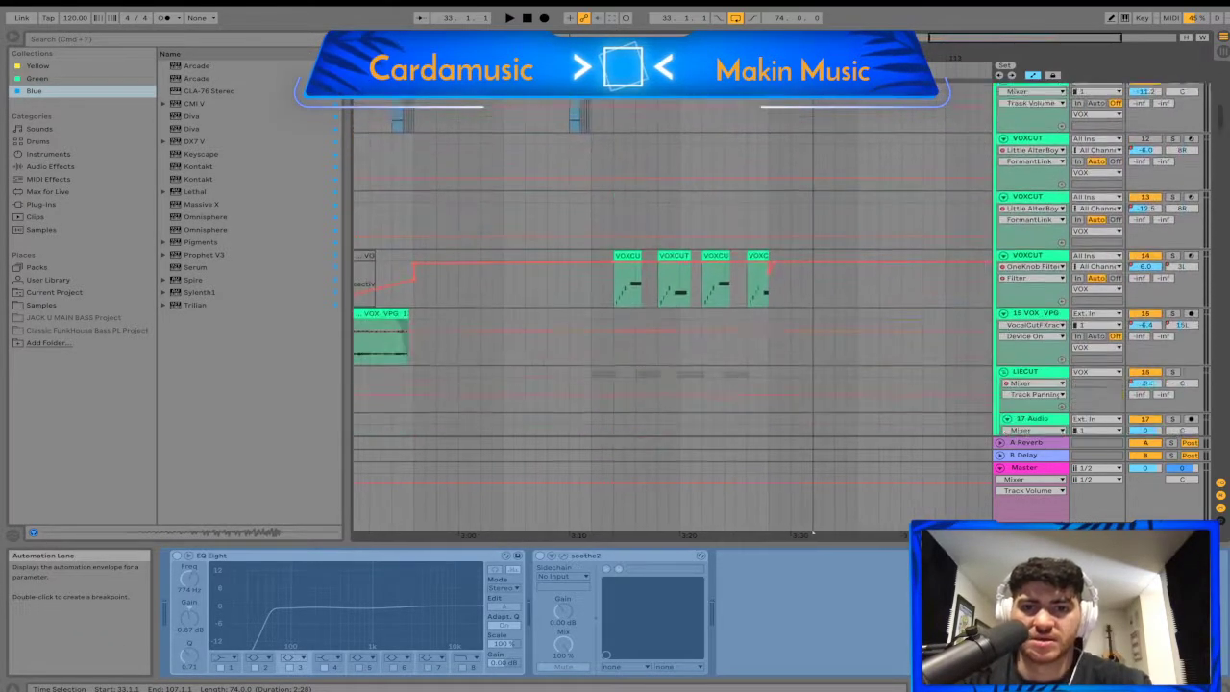
pyautogui.scroll(-4, 805, 534)
pyautogui.scroll(-20, 806, 535)
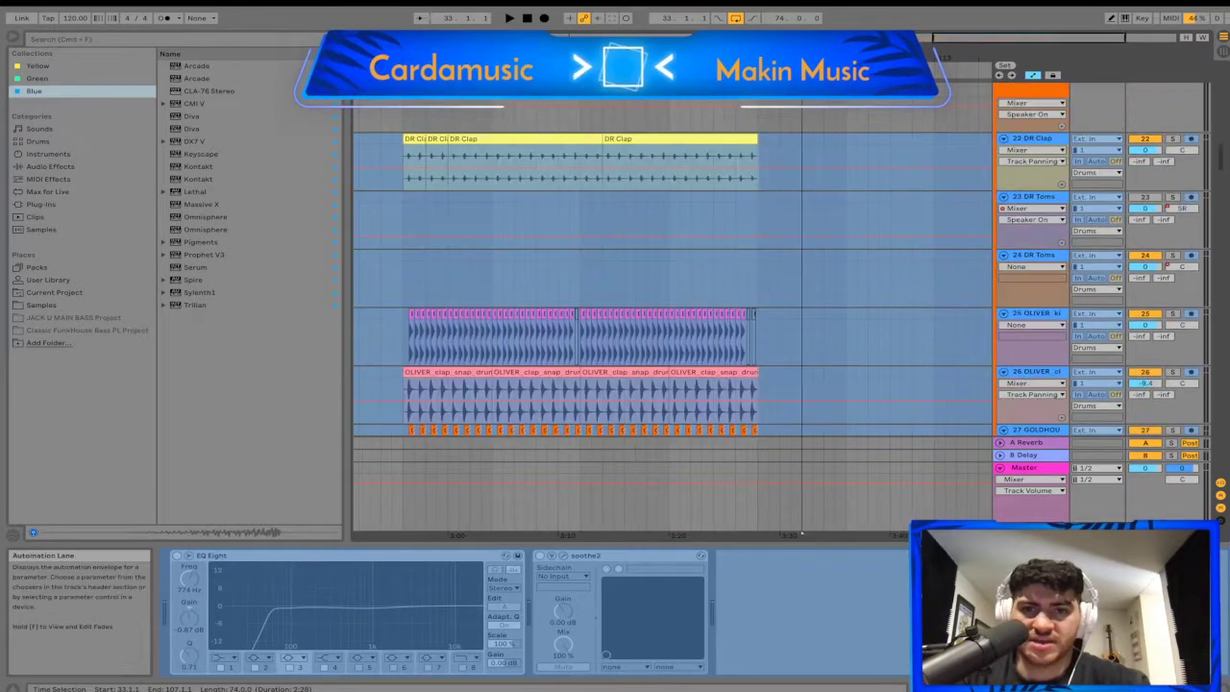
pyautogui.scroll(-20, 798, 534)
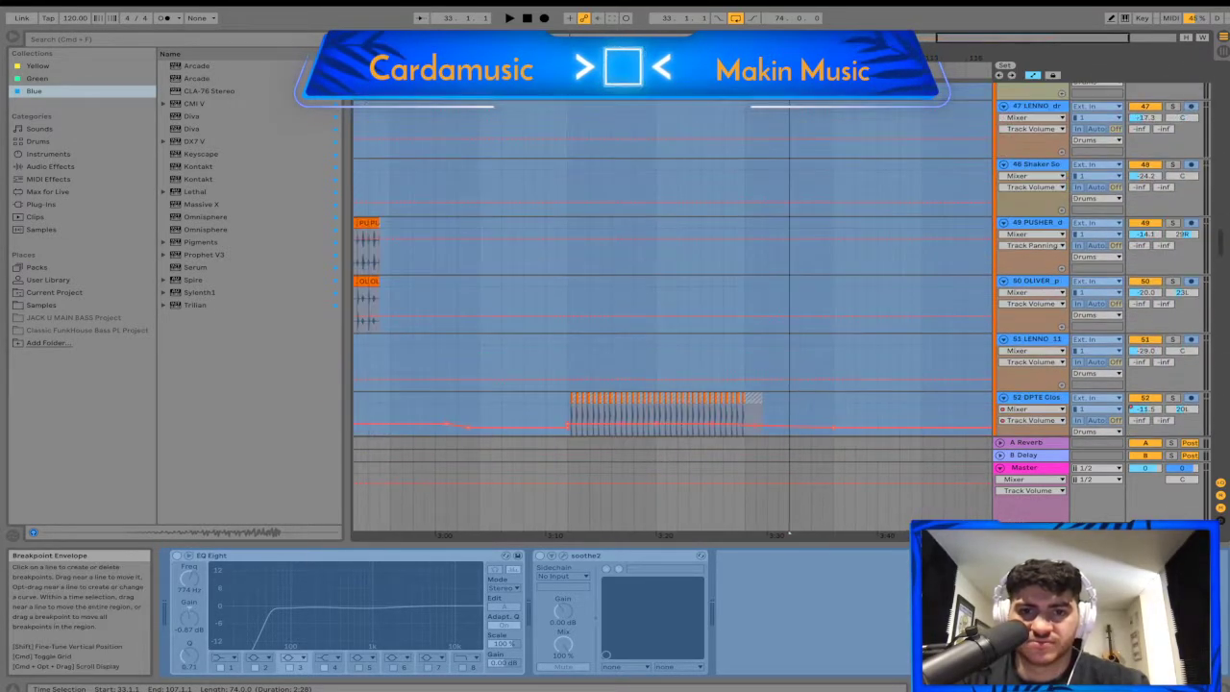
pyautogui.scroll(2, 615, 308)
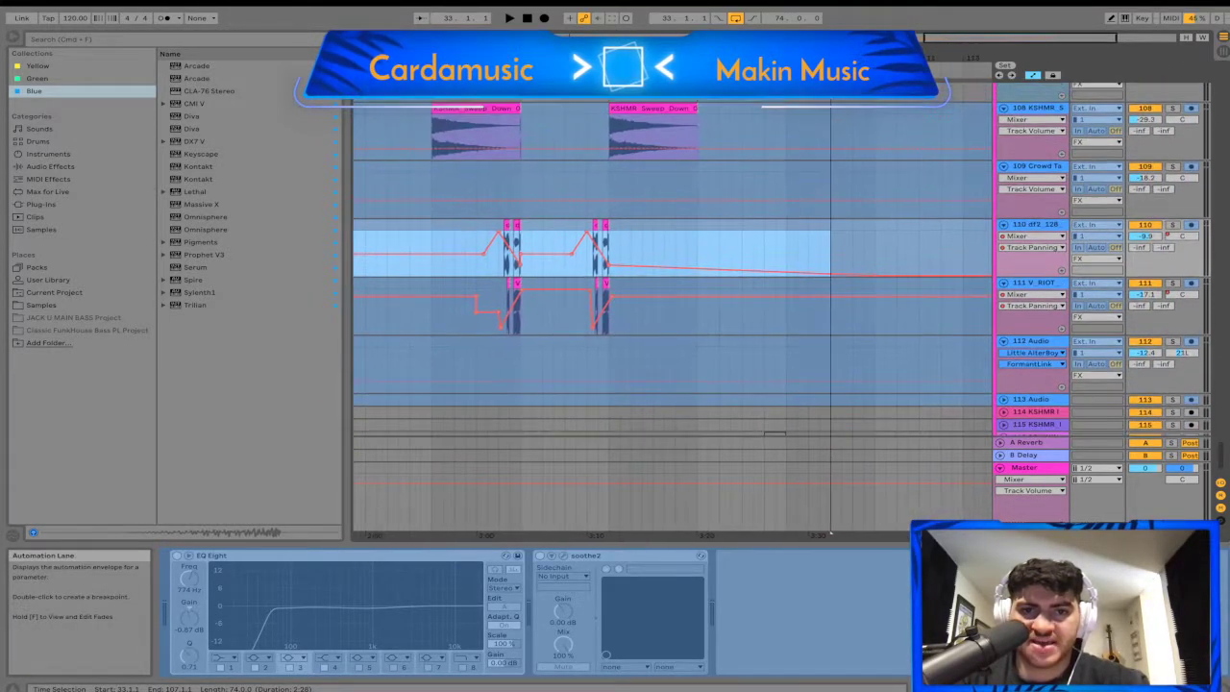
pyautogui.click(620, 312)
pyautogui.moveTo(611, 312); pyautogui.dragTo(503, 227)
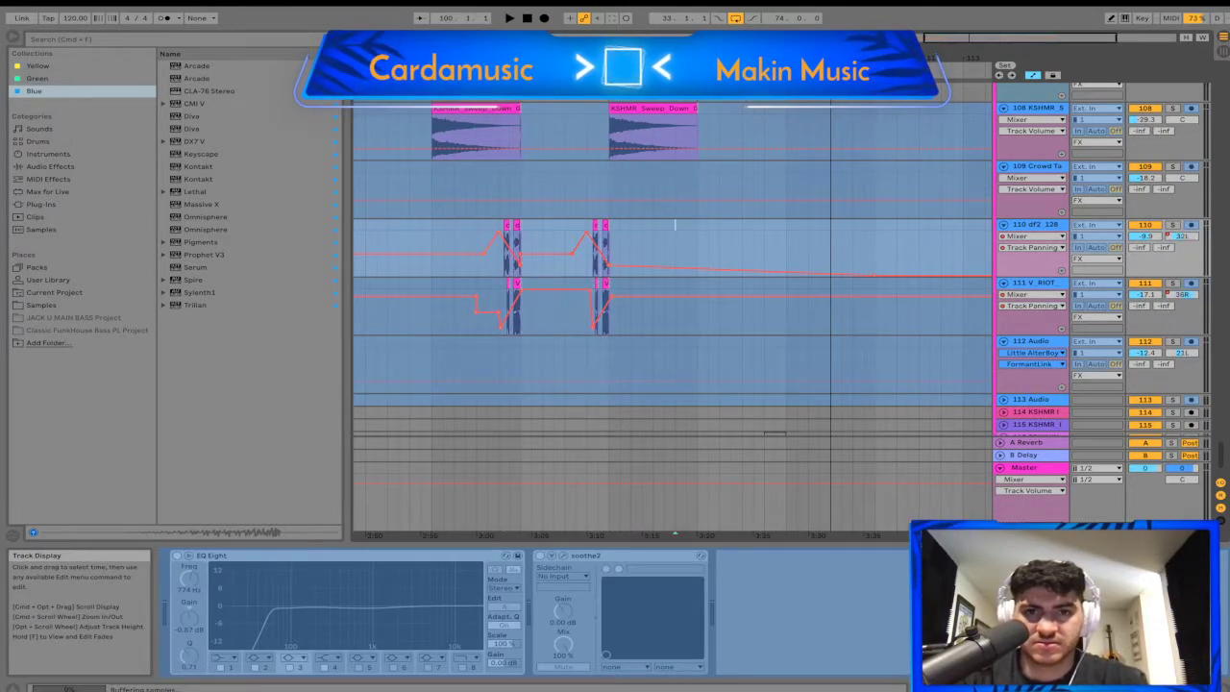
pyautogui.press('super+d')
pyautogui.press('space')
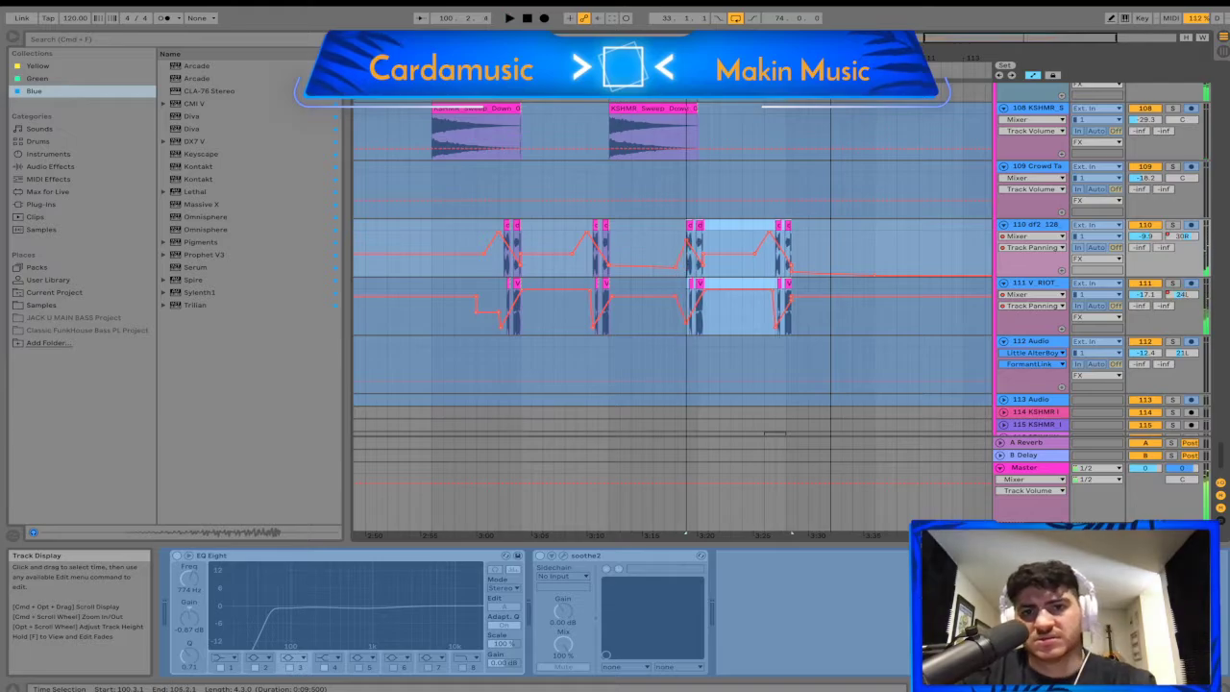
pyautogui.press('space')
pyautogui.press('Delete')
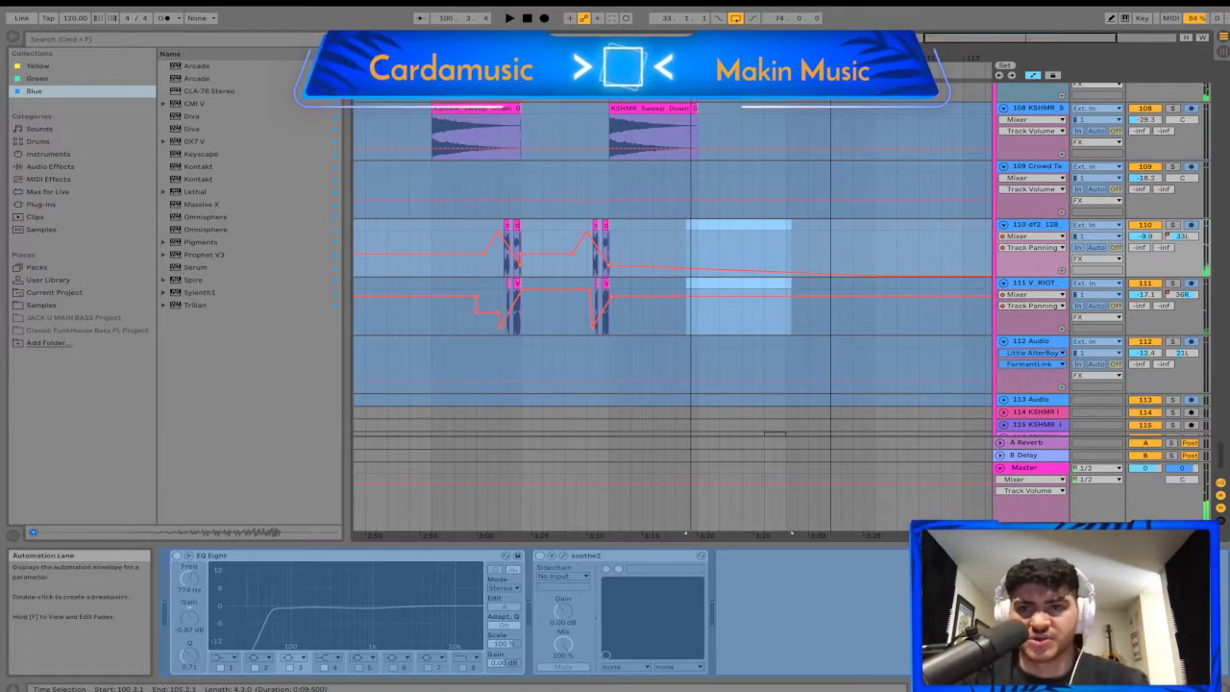
# - Point out the two short fill clips in bar 96 on track 110
pyautogui.click(721, 192)
pyautogui.scroll(2, 720, 193)
pyautogui.click(707, 252)
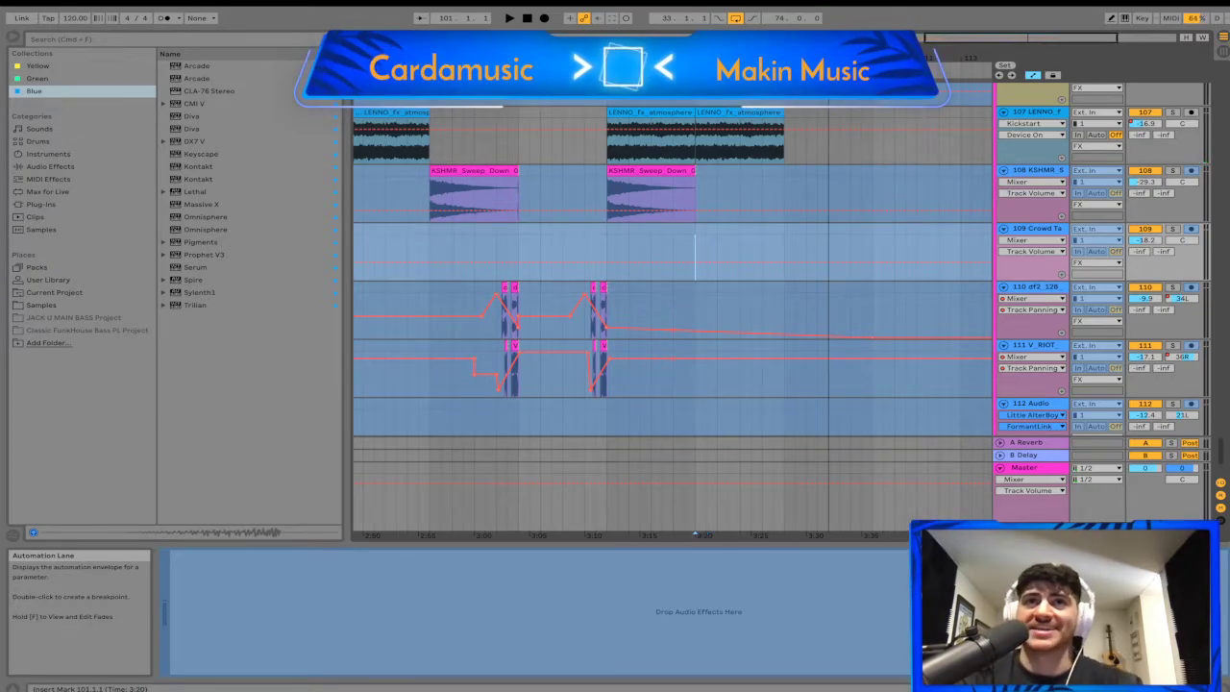
pyautogui.click(603, 288)
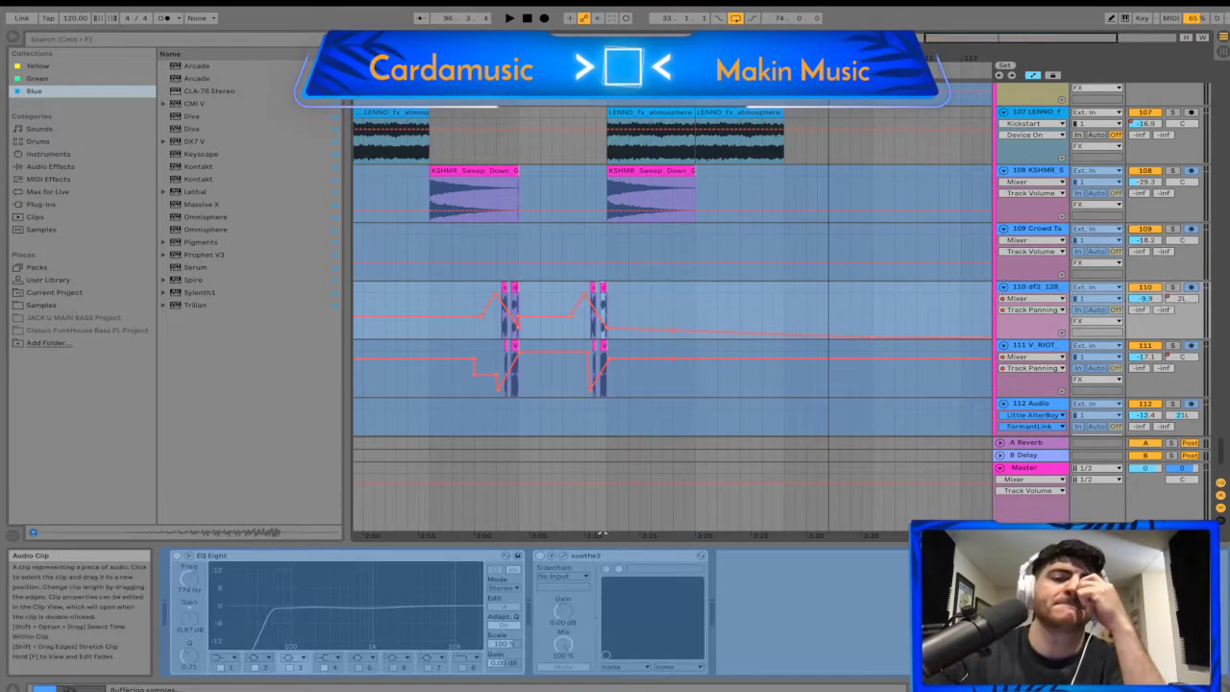
pyautogui.click(593, 287)
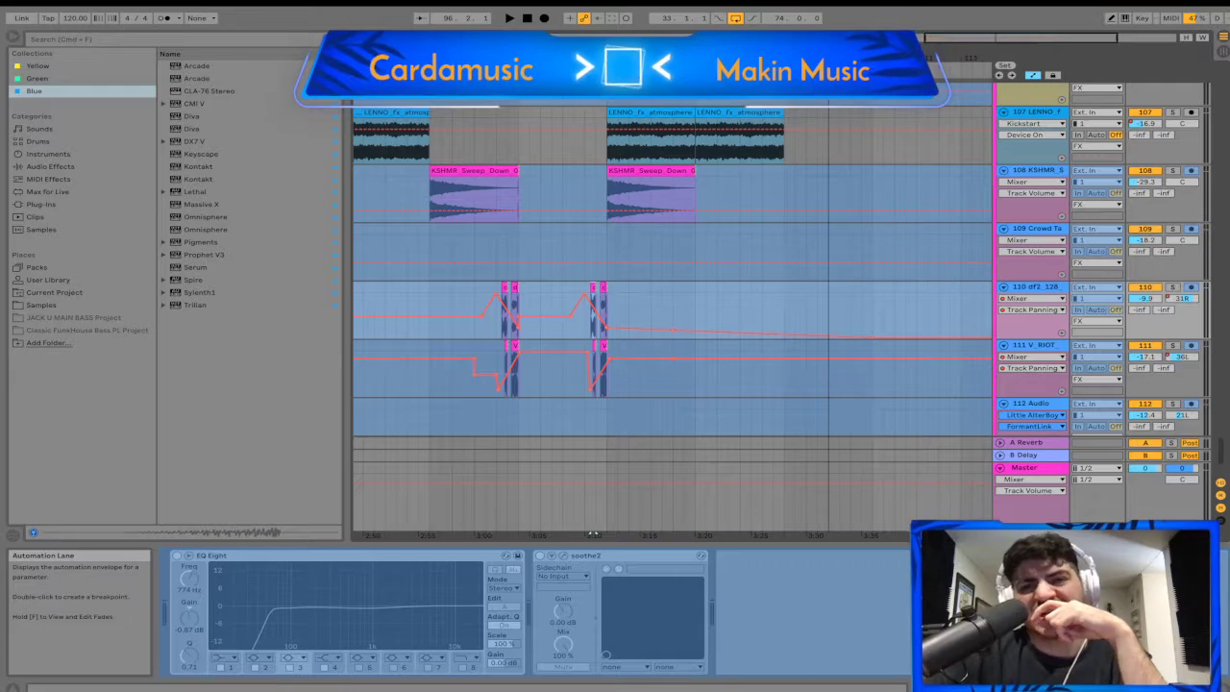
# - Review the FX, GTR and Atmo tracks and select the bar 97 clips on both Pluck? tracks
pyautogui.press('-')
pyautogui.scroll(5, 687, 534)
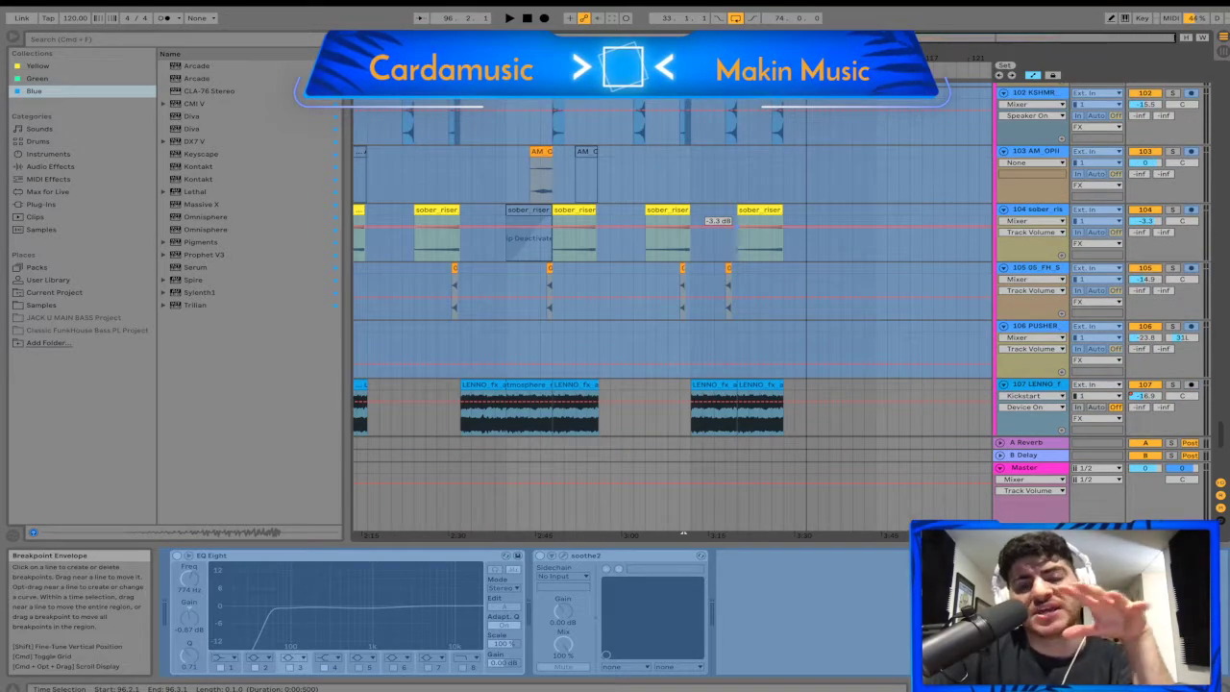
pyautogui.scroll(15, 684, 535)
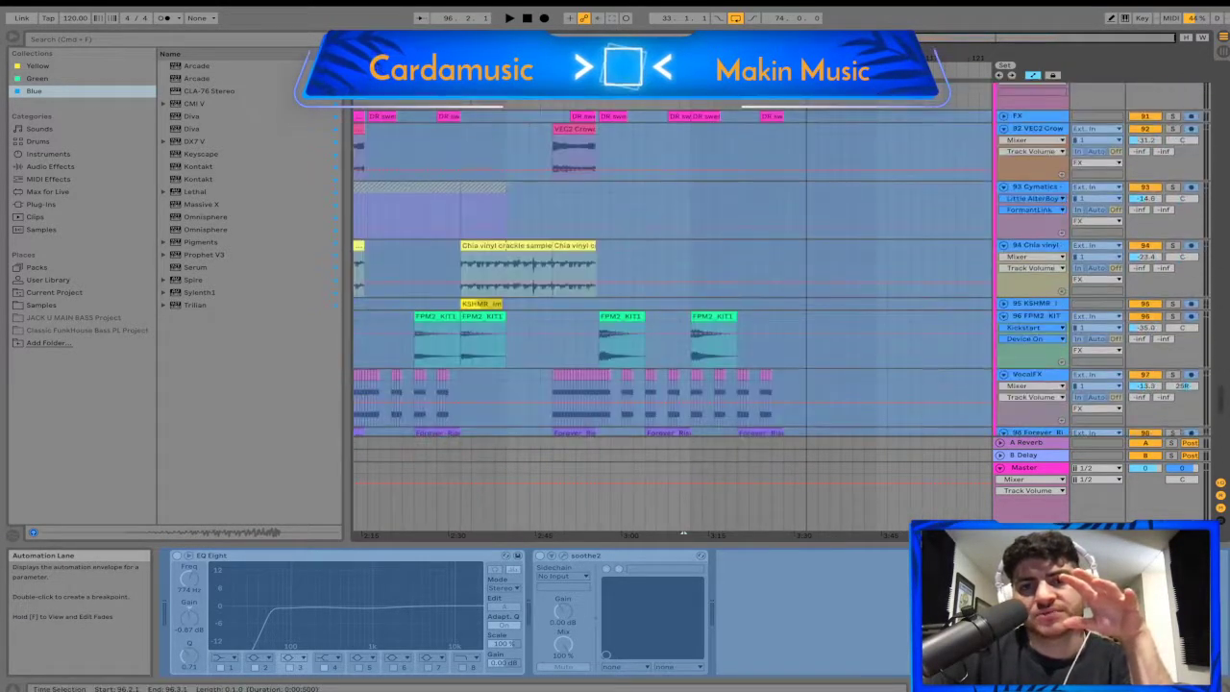
pyautogui.scroll(8, 683, 535)
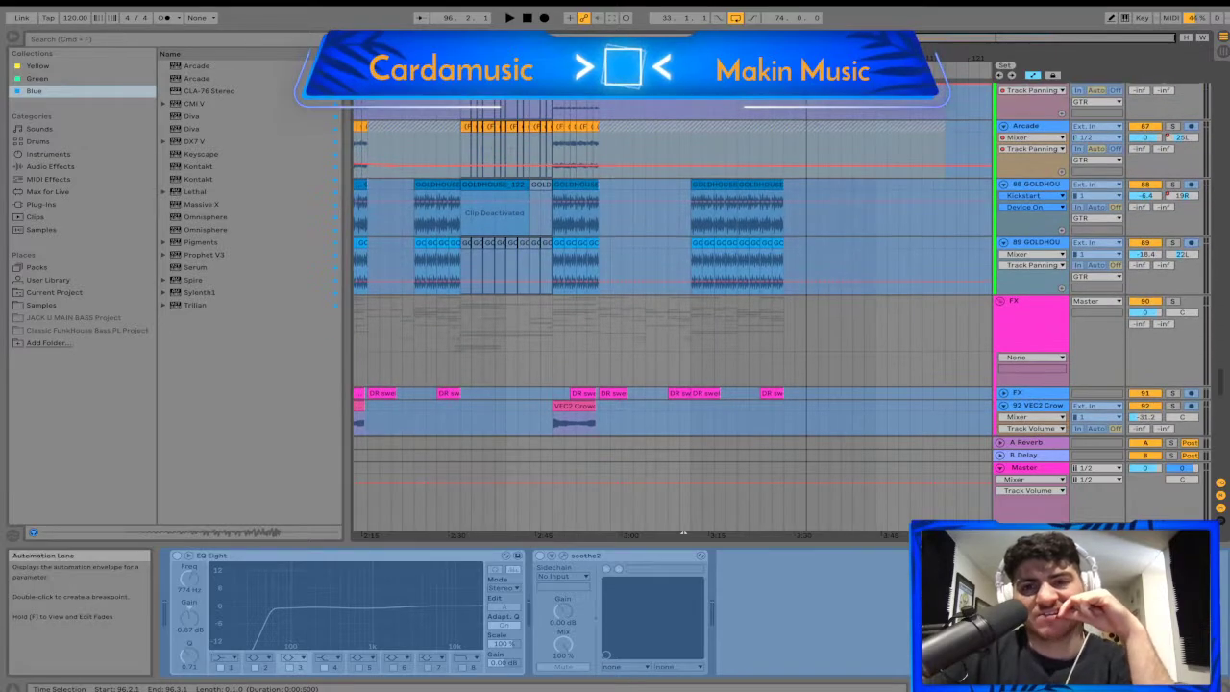
pyautogui.scroll(8, 683, 534)
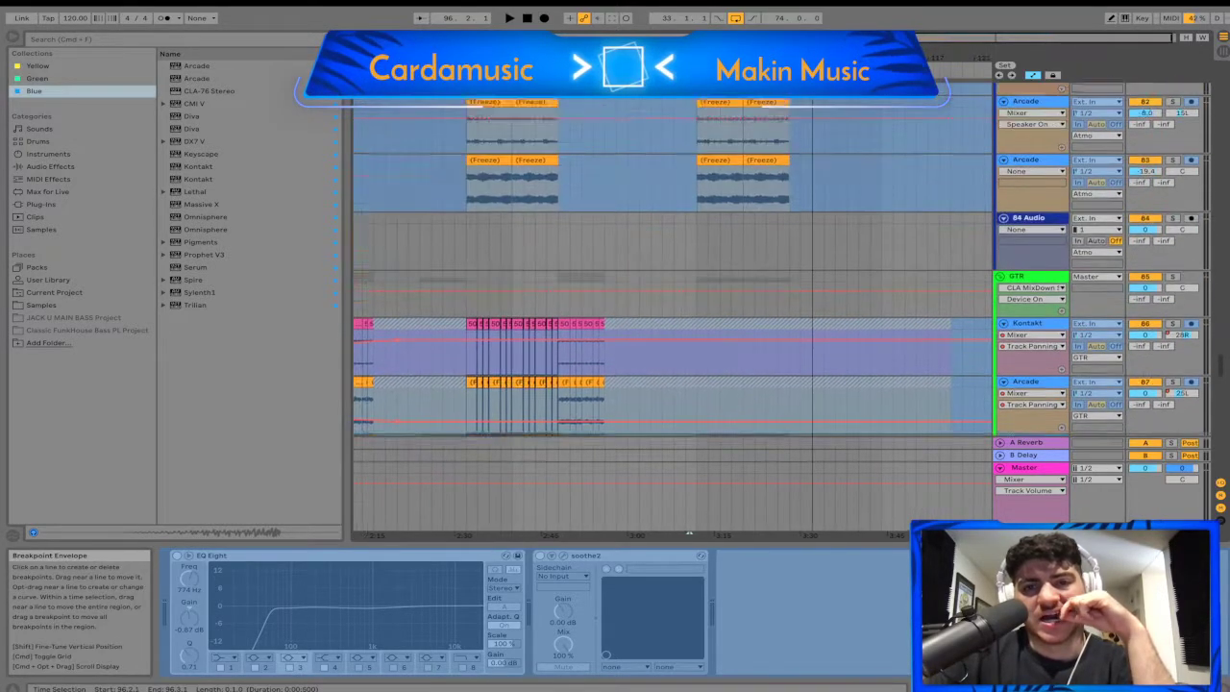
pyautogui.scroll(10, 686, 533)
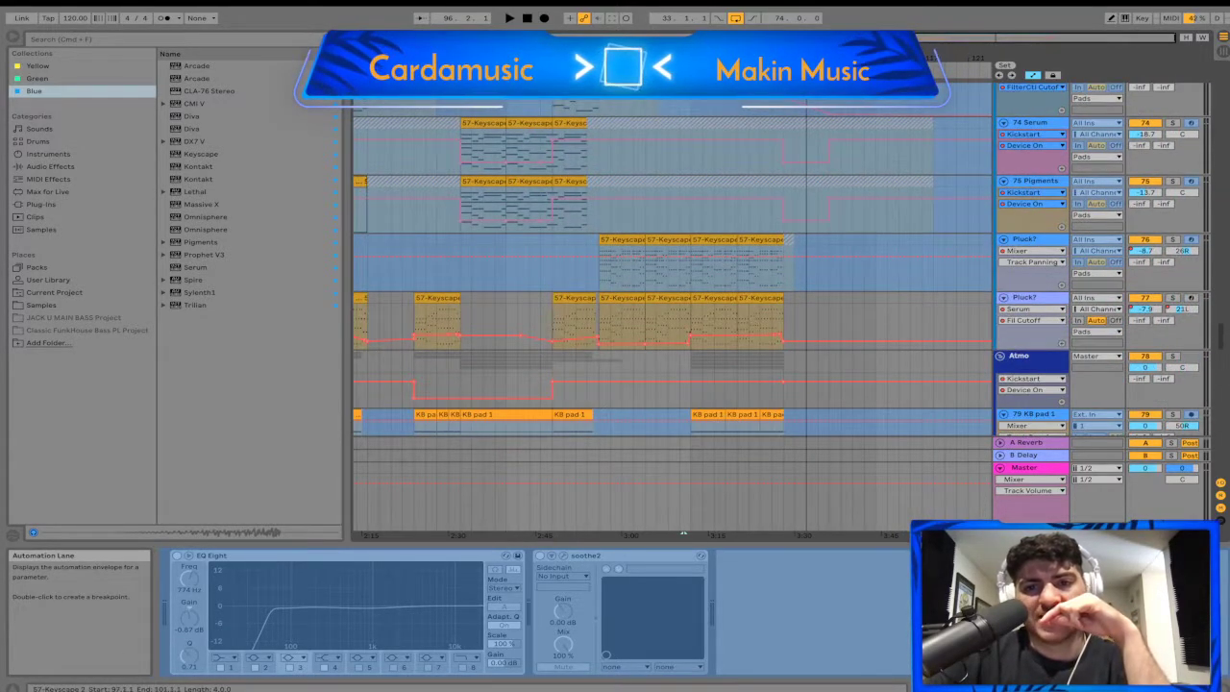
pyautogui.click(713, 241)
pyautogui.click(714, 298)
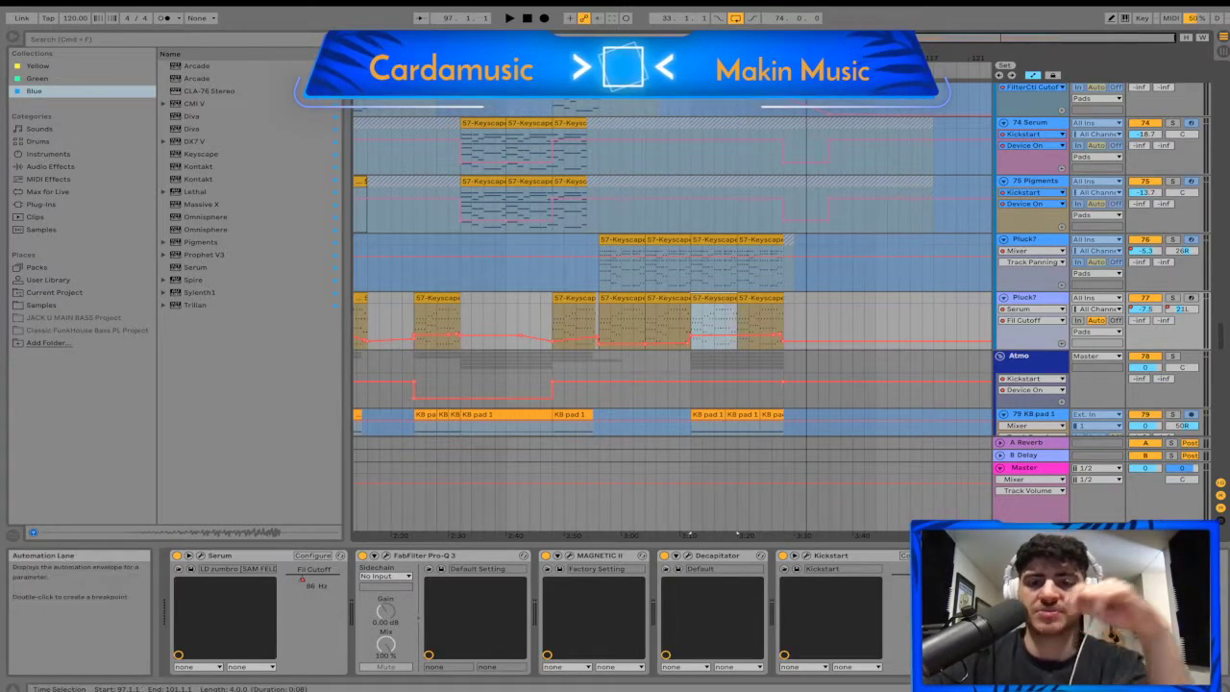
pyautogui.click(713, 240)
# - Inspect the bar 97 bass clips on the 66 Sylenth1, 68 Serum and DropBass tracks
pyautogui.scroll(5, 713, 240)
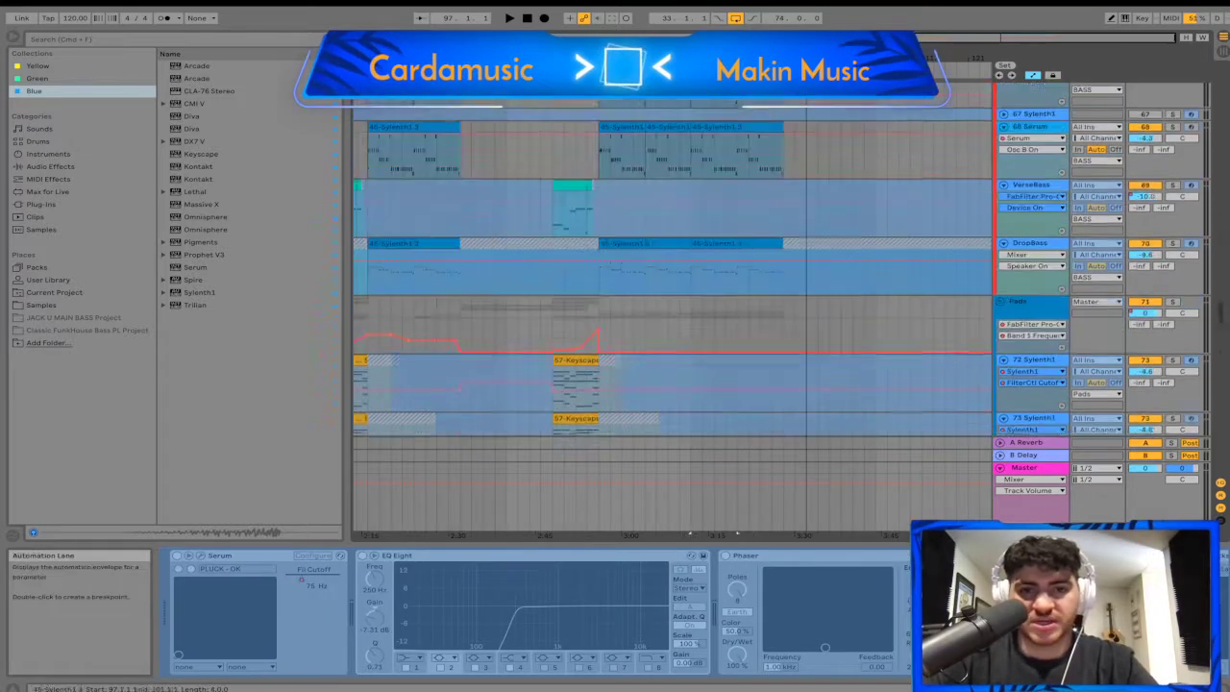
pyautogui.scroll(4, 716, 231)
pyautogui.click(719, 209)
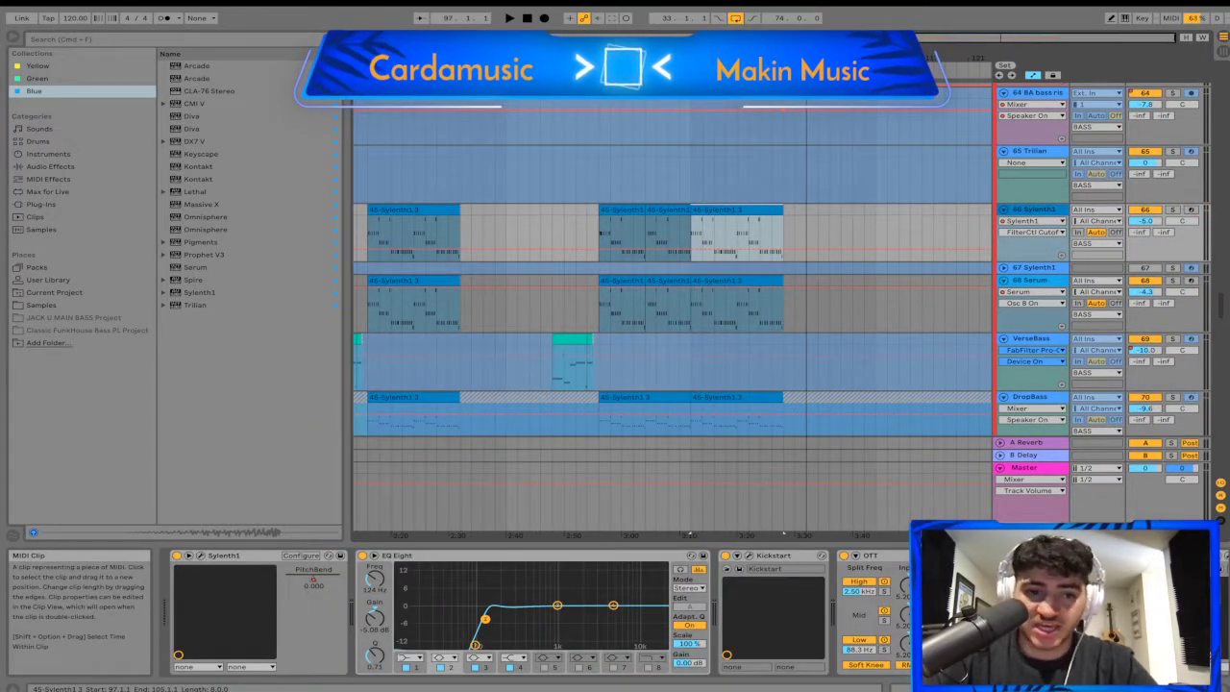
pyautogui.click(719, 281)
pyautogui.scroll(-3, 719, 289)
pyautogui.click(721, 309)
pyautogui.scroll(1, 721, 308)
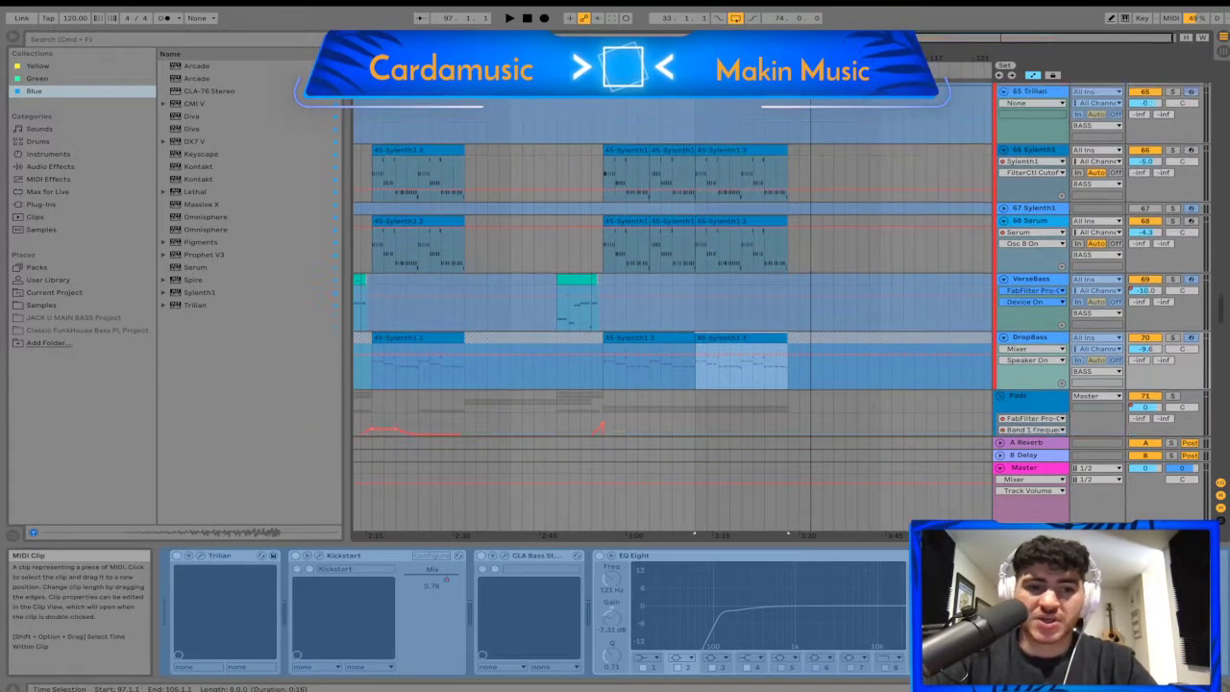
pyautogui.scroll(3, 720, 338)
pyautogui.click(721, 285)
# - Select the MainPiano clip that starts at bar 97 and show its devices
pyautogui.scroll(7, 719, 288)
pyautogui.scroll(-1, 715, 308)
pyautogui.click(713, 291)
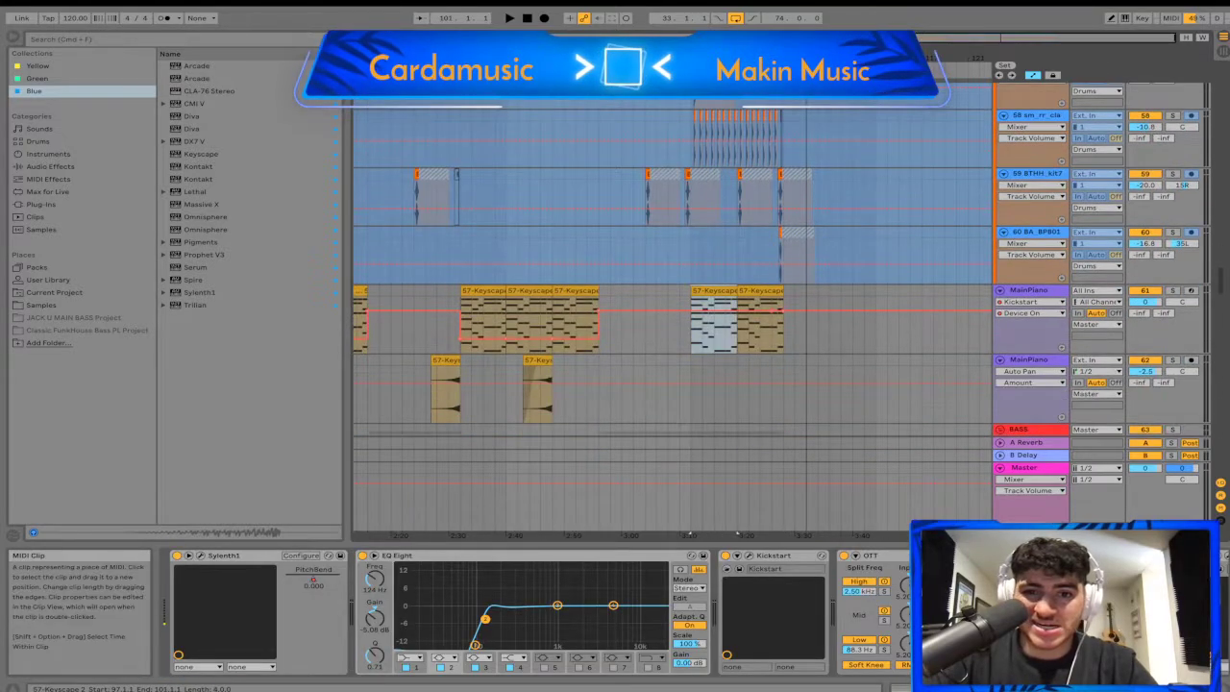
# - Review the drum and vocal tracks, selecting the bar 97 clip on track 9 MIDI and the bar 101 clip on 10 VX LV
pyautogui.scroll(10, 713, 292)
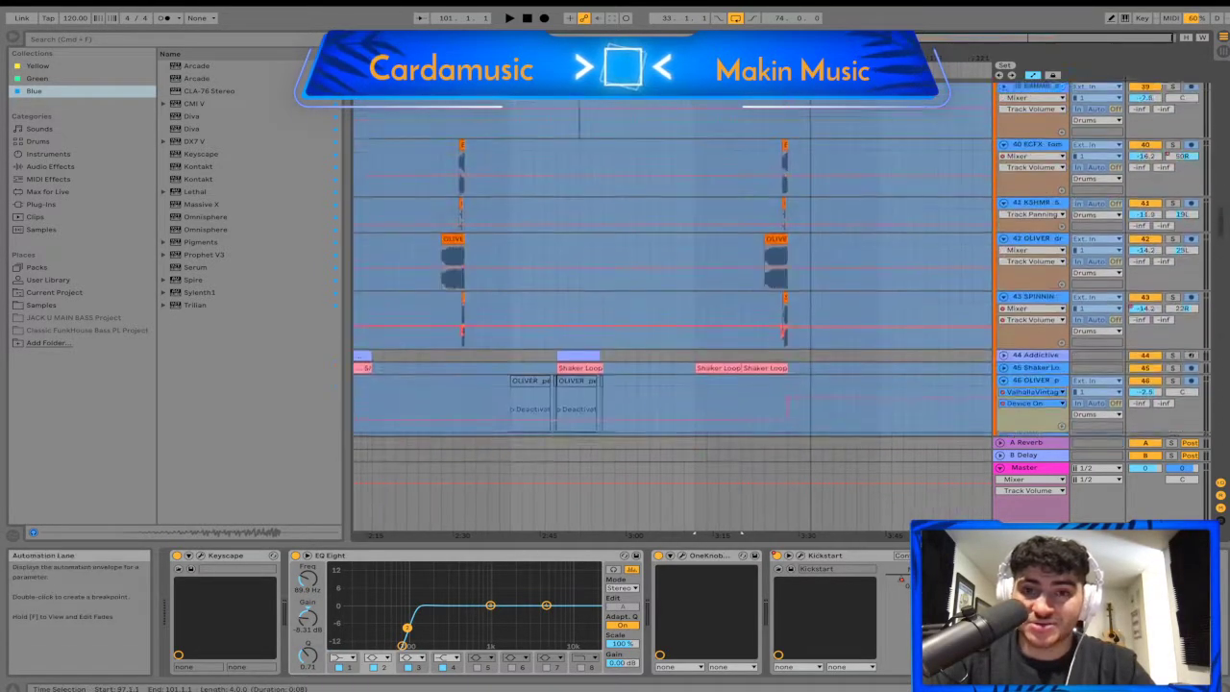
pyautogui.scroll(10, 673, 288)
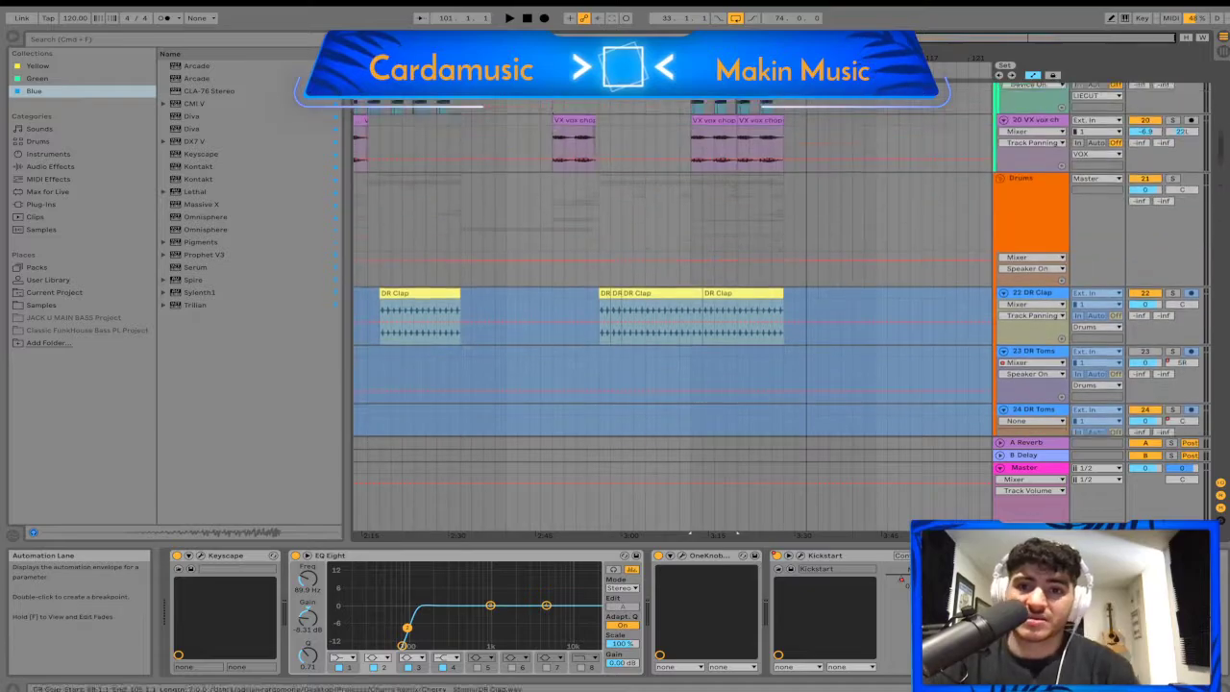
pyautogui.scroll(10, 673, 289)
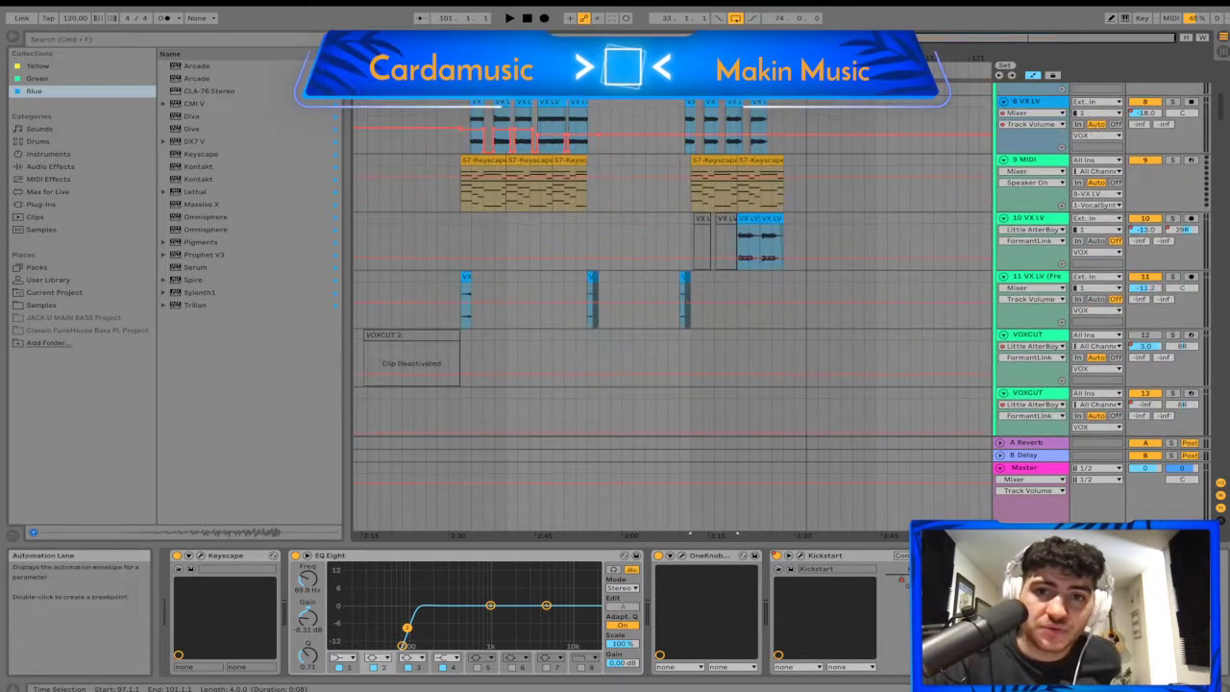
pyautogui.click(714, 182)
pyautogui.click(714, 160)
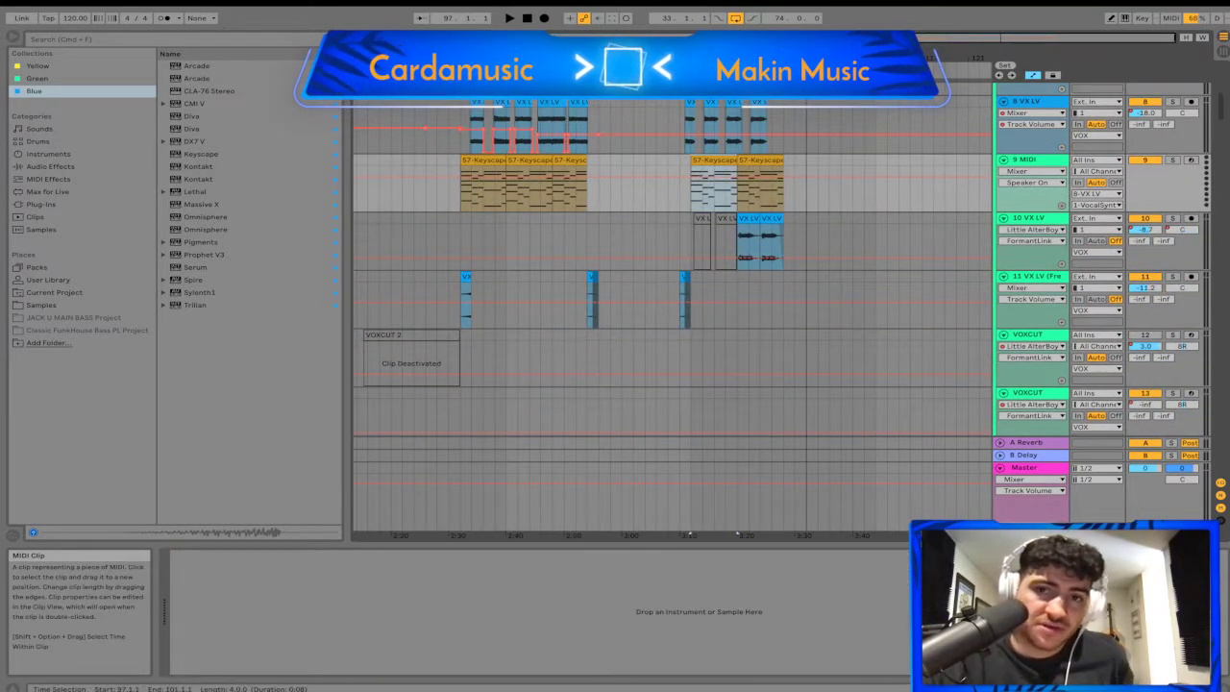
pyautogui.click(747, 219)
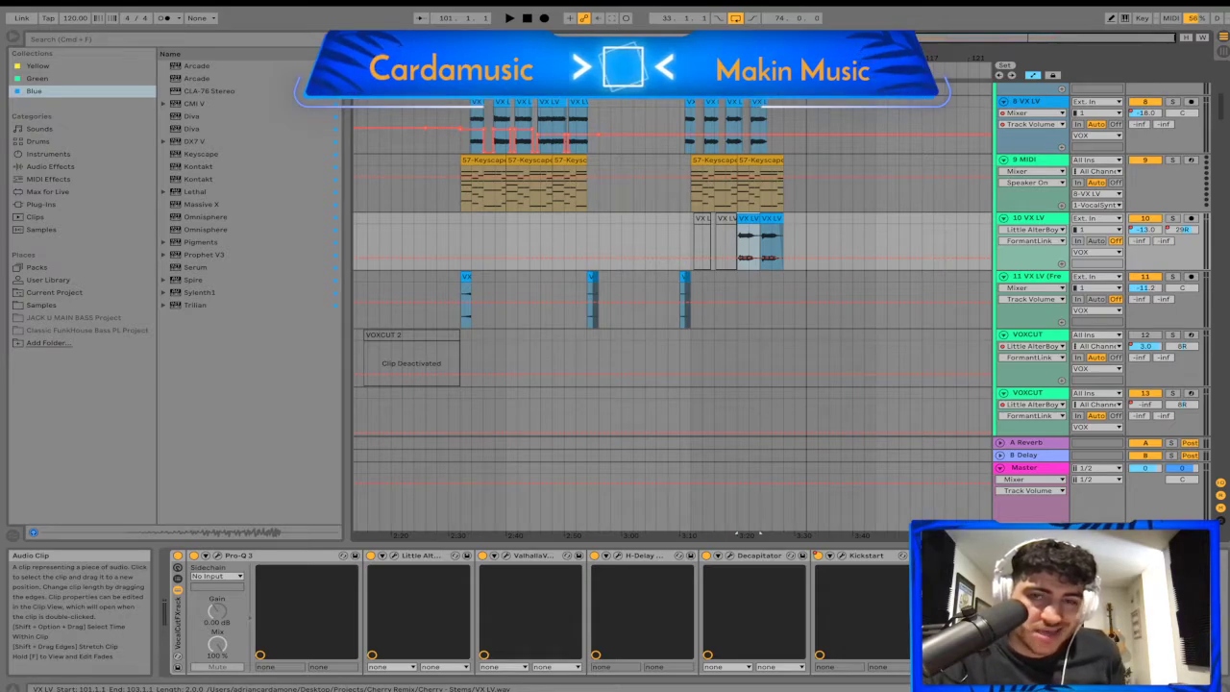
# - Fit the whole arrangement in view and set the loop to start at bar 3 with a length of 76 bars
pyautogui.scroll(10, 747, 241)
pyautogui.moveTo(750, 58); pyautogui.dragTo(754, 33)
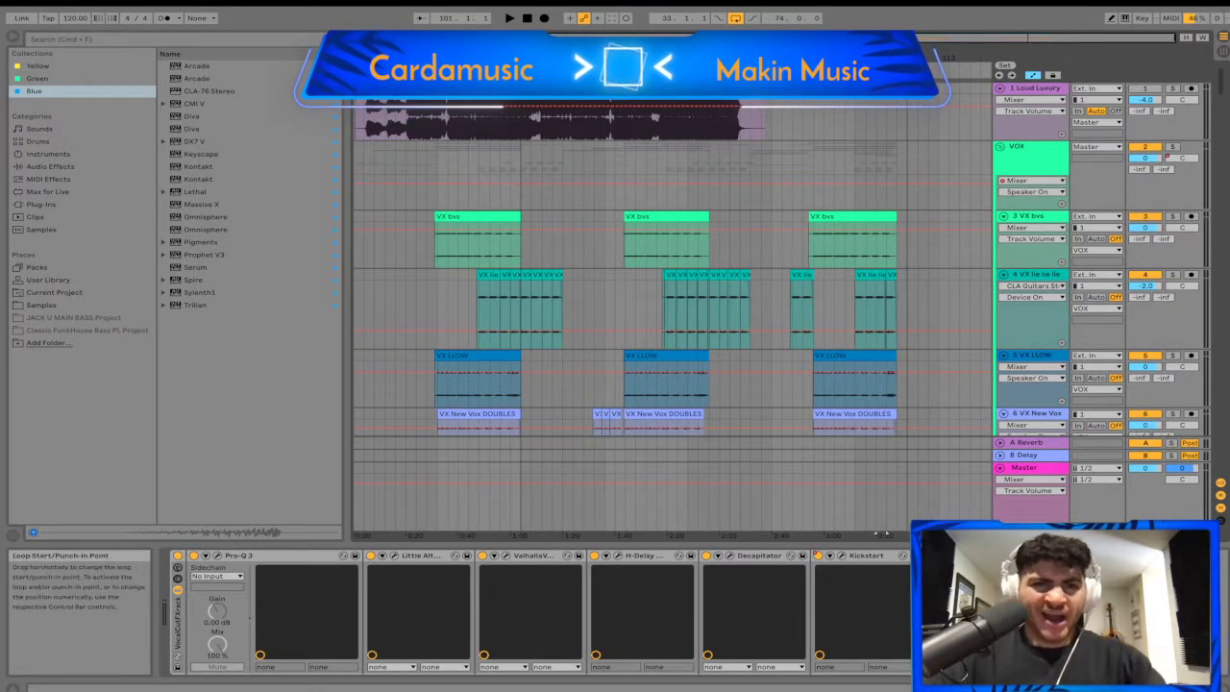
pyautogui.moveTo(417, 67)
pyautogui.mouseDown()
pyautogui.moveTo(364, 68)
pyautogui.moveTo(385, 86)
pyautogui.mouseUp()
pyautogui.click(446, 123)
pyautogui.hscroll(-2, 447, 123)
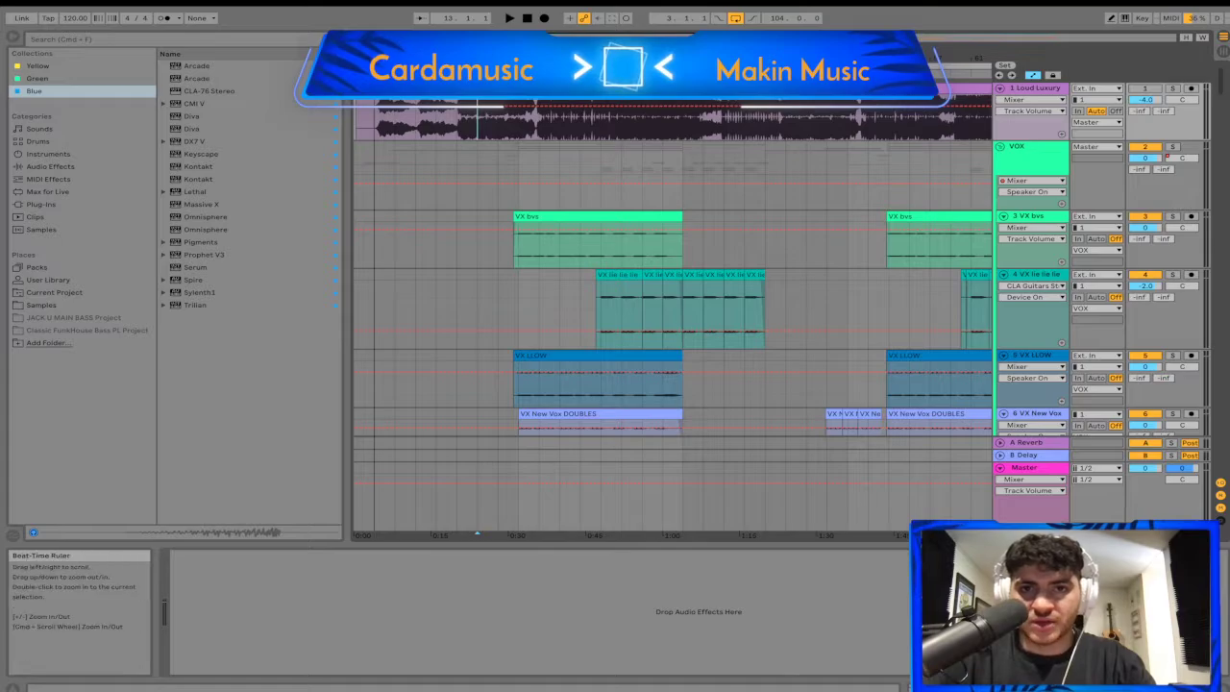
pyautogui.click(1202, 37)
pyautogui.moveTo(906, 68); pyautogui.dragTo(761, 68)
pyautogui.moveTo(364, 68)
pyautogui.mouseDown()
pyautogui.moveTo(425, 69)
pyautogui.moveTo(364, 68)
pyautogui.mouseUp()
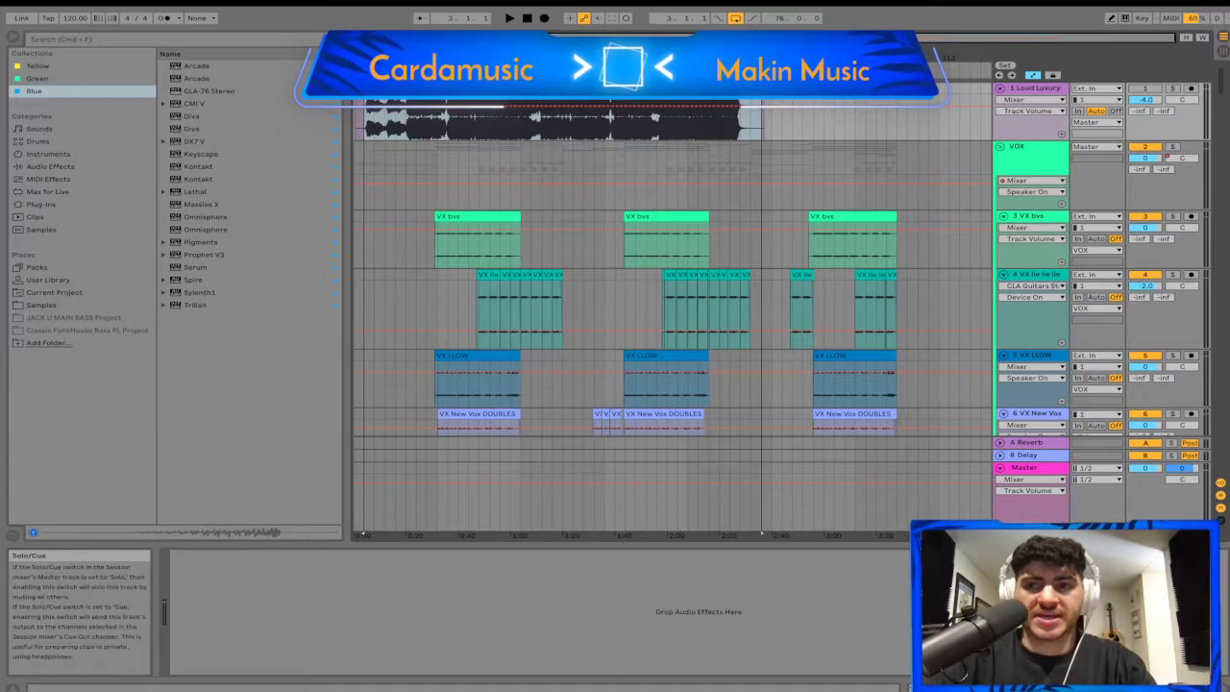
# - Solo the Loud Luxury reference track and play it from bar 15 and from further points in its first half
pyautogui.click(1172, 88)
pyautogui.press('space')
pyautogui.click(437, 124)
pyautogui.click(428, 124)
pyautogui.press('space')
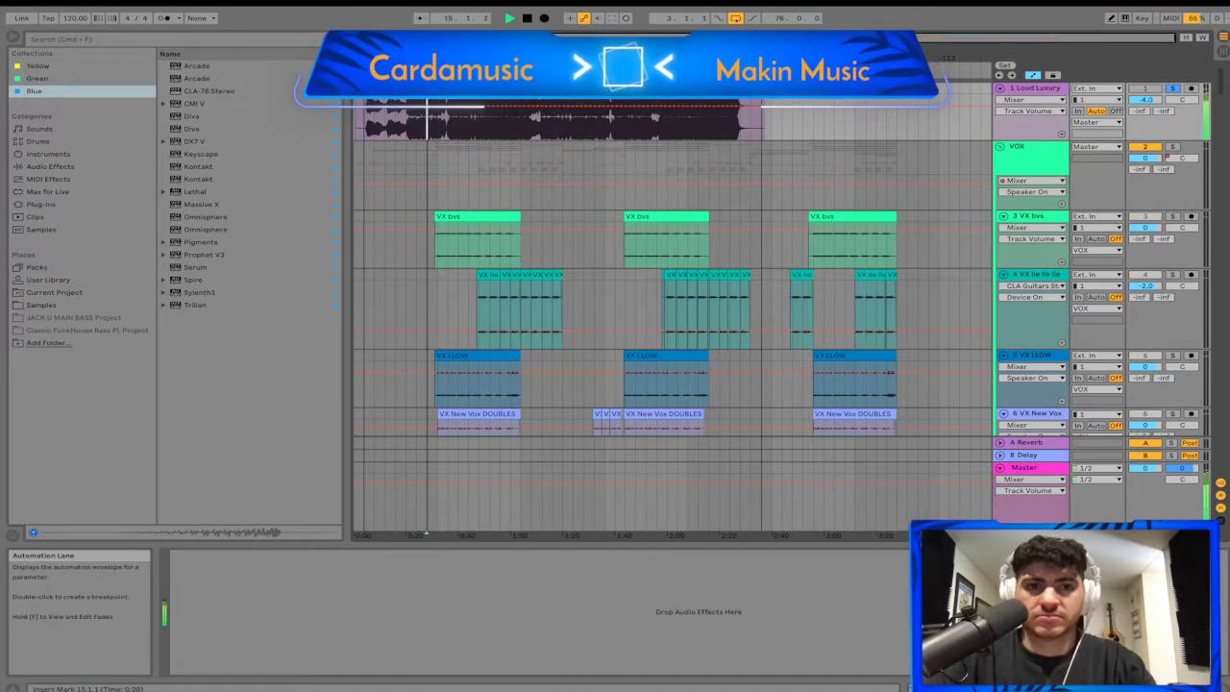
pyautogui.click(510, 124)
pyautogui.press('space')
pyautogui.press('space')
pyautogui.click(490, 124)
pyautogui.press('space')
pyautogui.press('space')
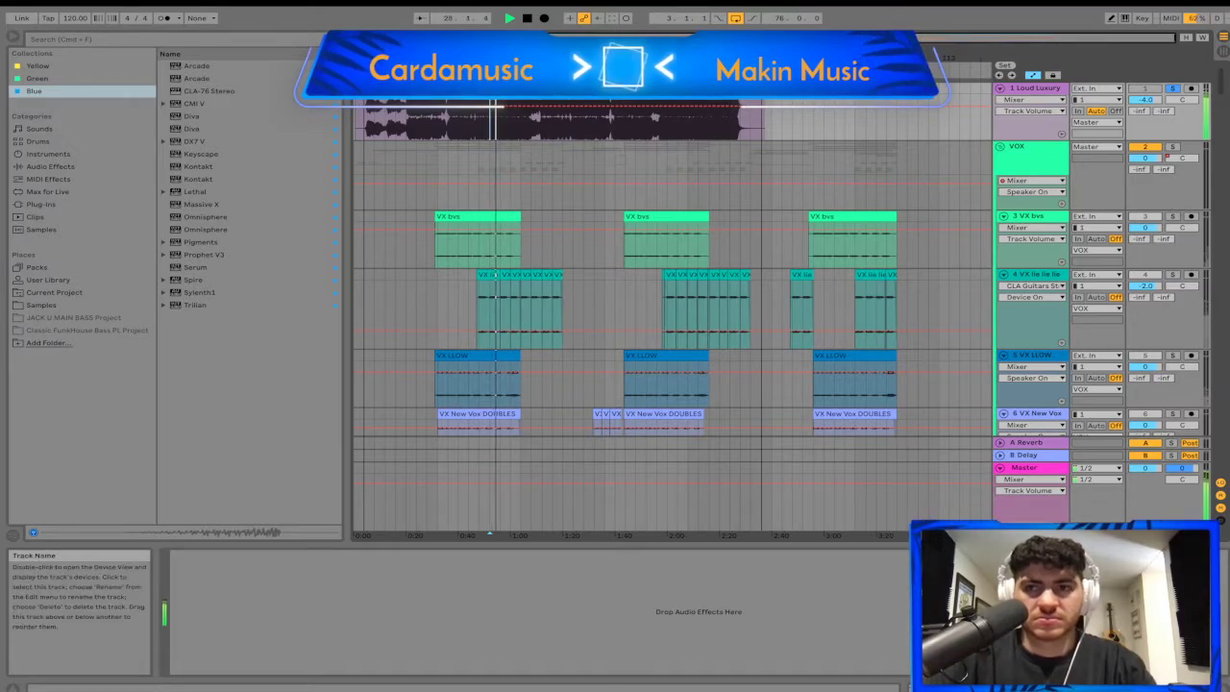
# - Compare the song with the Loud Luxury reference by toggling the reference's solo during playback from bar 27
pyautogui.click(1172, 89)
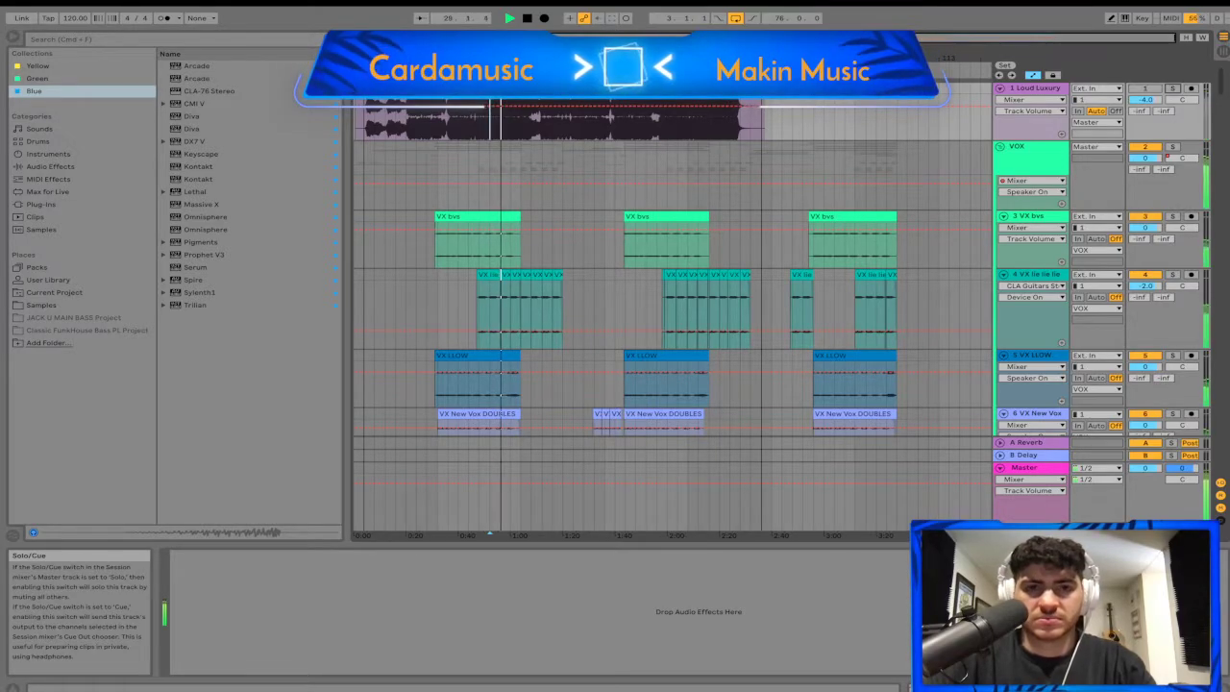
pyautogui.click(1173, 89)
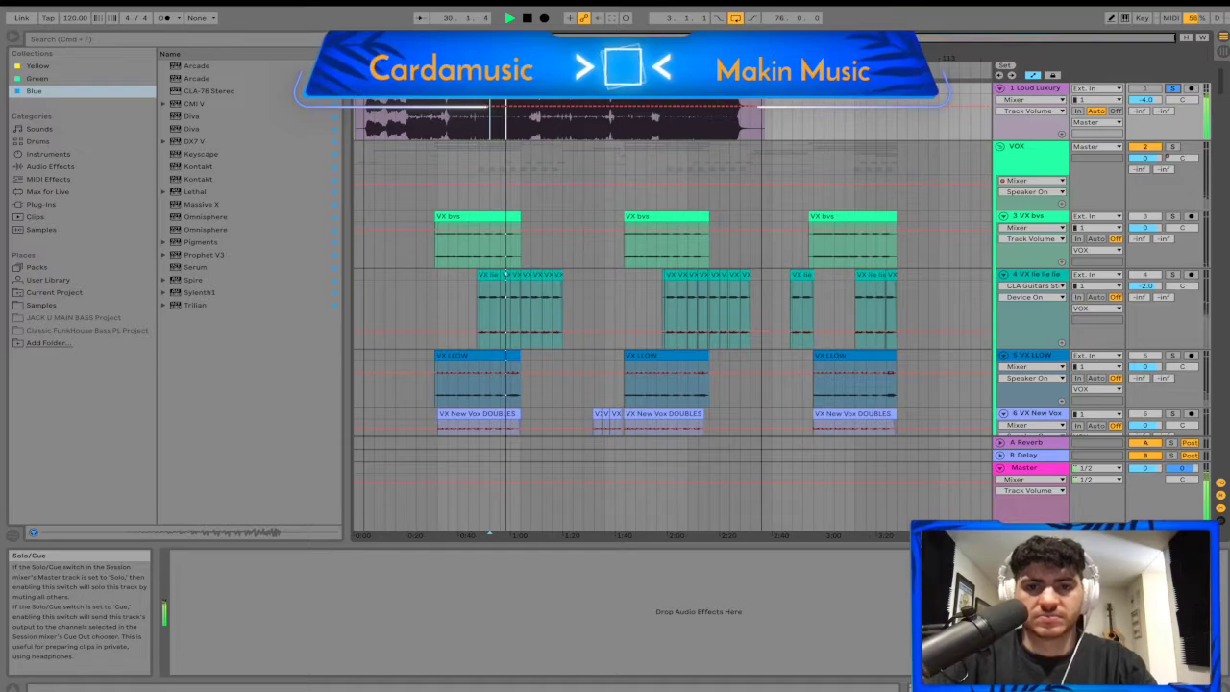
pyautogui.click(1173, 89)
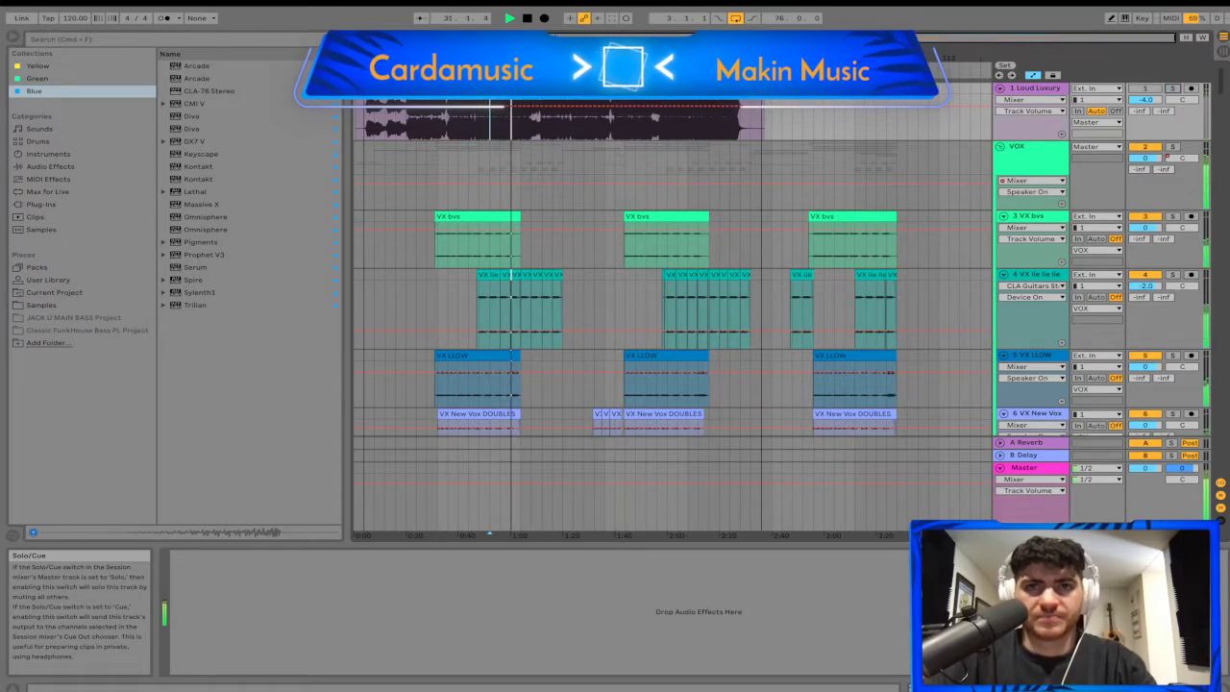
pyautogui.press('space')
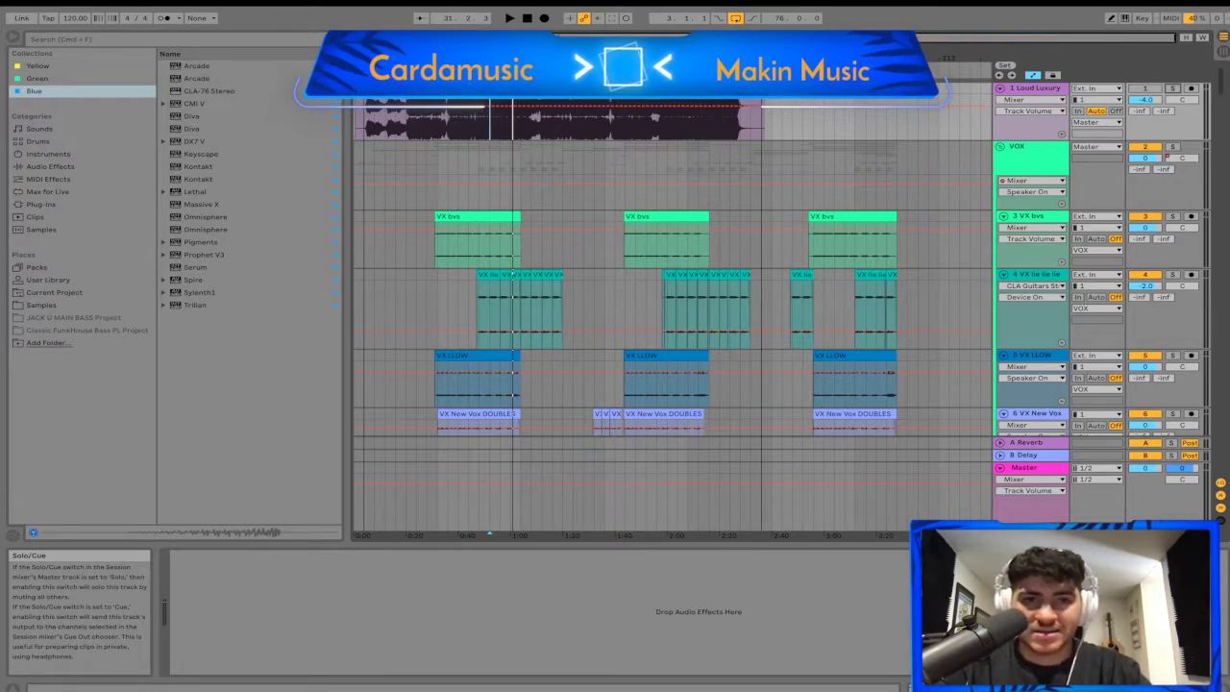
pyautogui.click(1172, 87)
pyautogui.press('space')
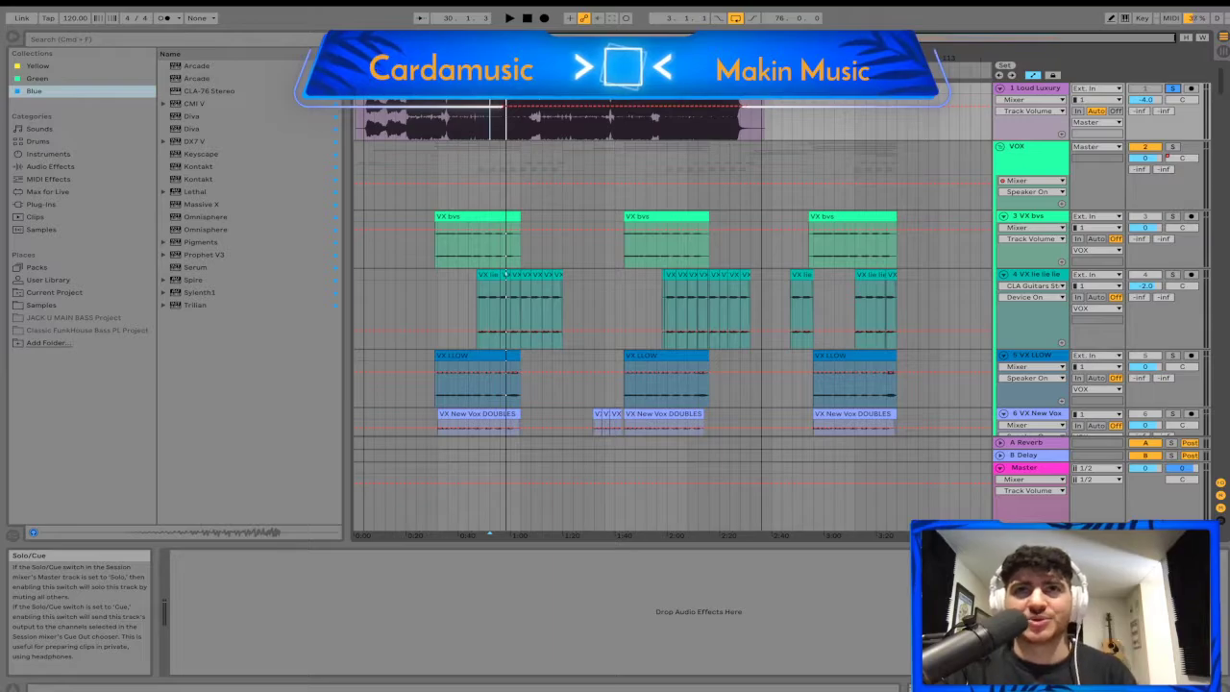
pyautogui.press('space')
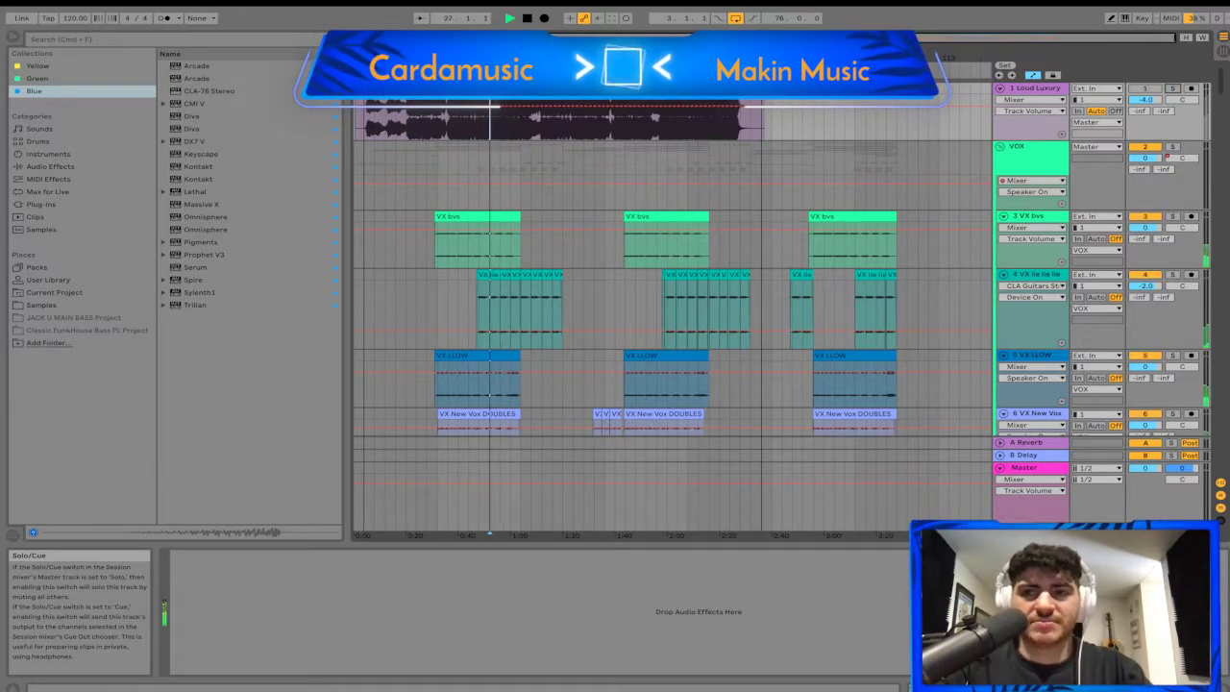
# - Play the song from bar 37, solo the Loud Luxury reference for comparison, and stop playback
pyautogui.click(542, 192)
pyautogui.press('space')
pyautogui.press('space')
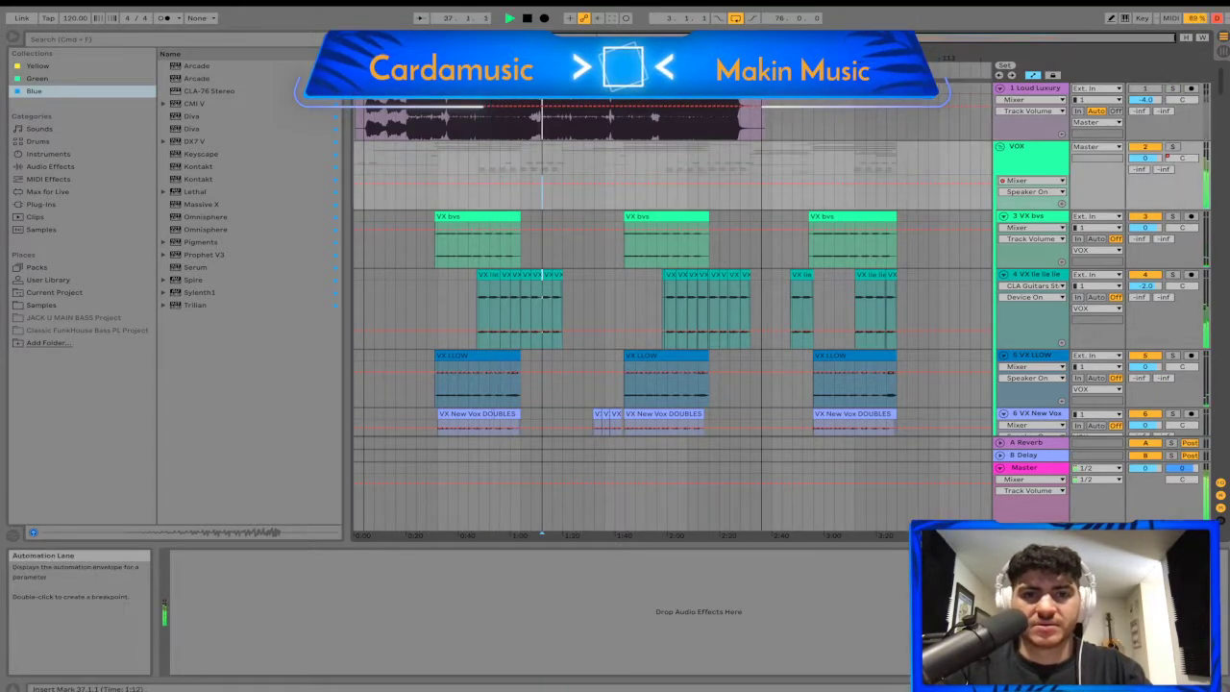
pyautogui.click(1182, 100)
pyautogui.click(1172, 87)
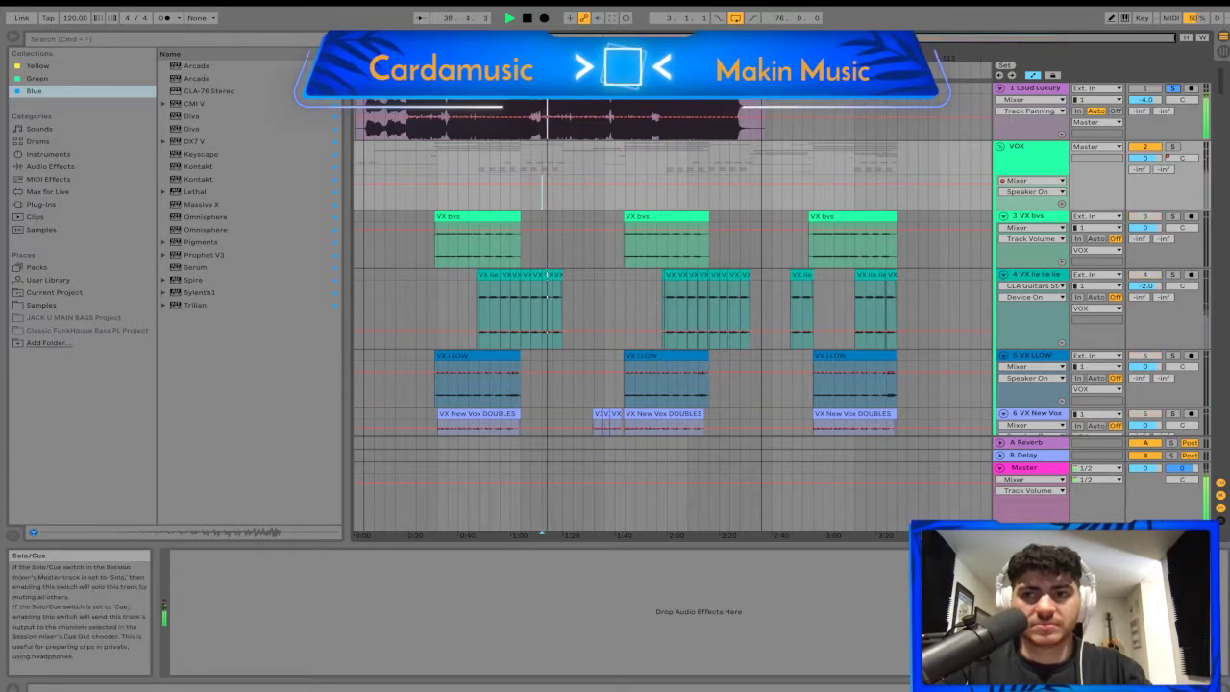
pyautogui.click(490, 120)
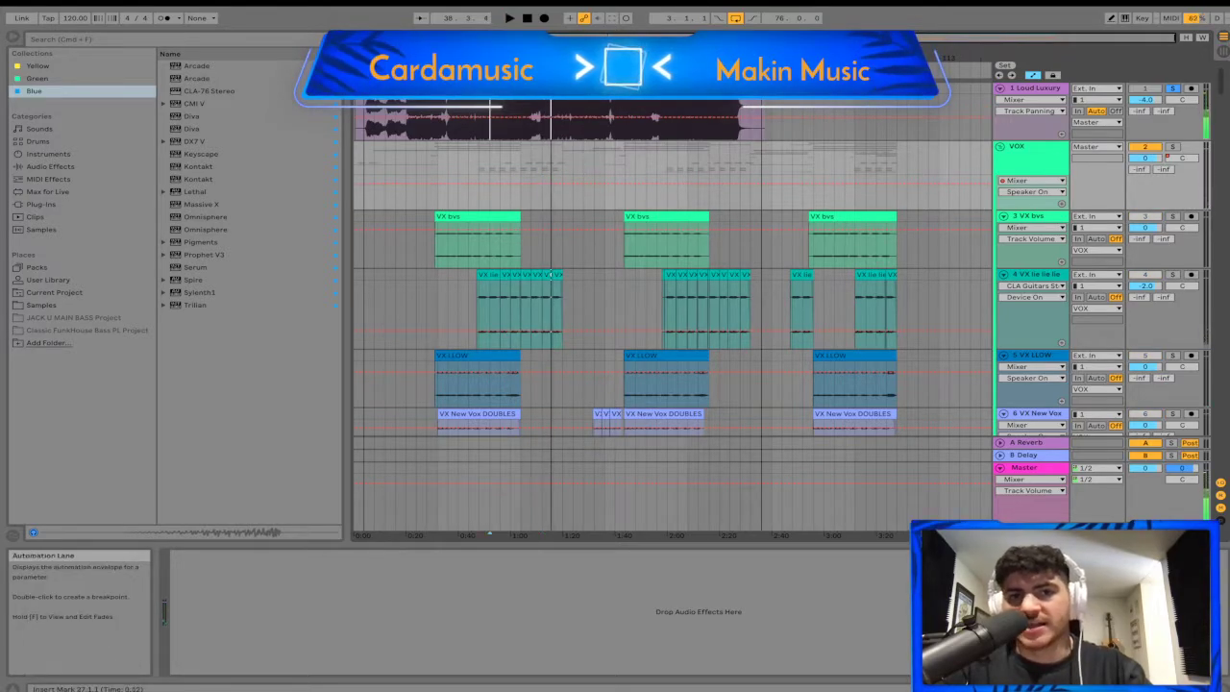
pyautogui.press('space')
# - Play from bar 29 and compare the soloed Loud Luxury reference with the full song mix
pyautogui.click(500, 120)
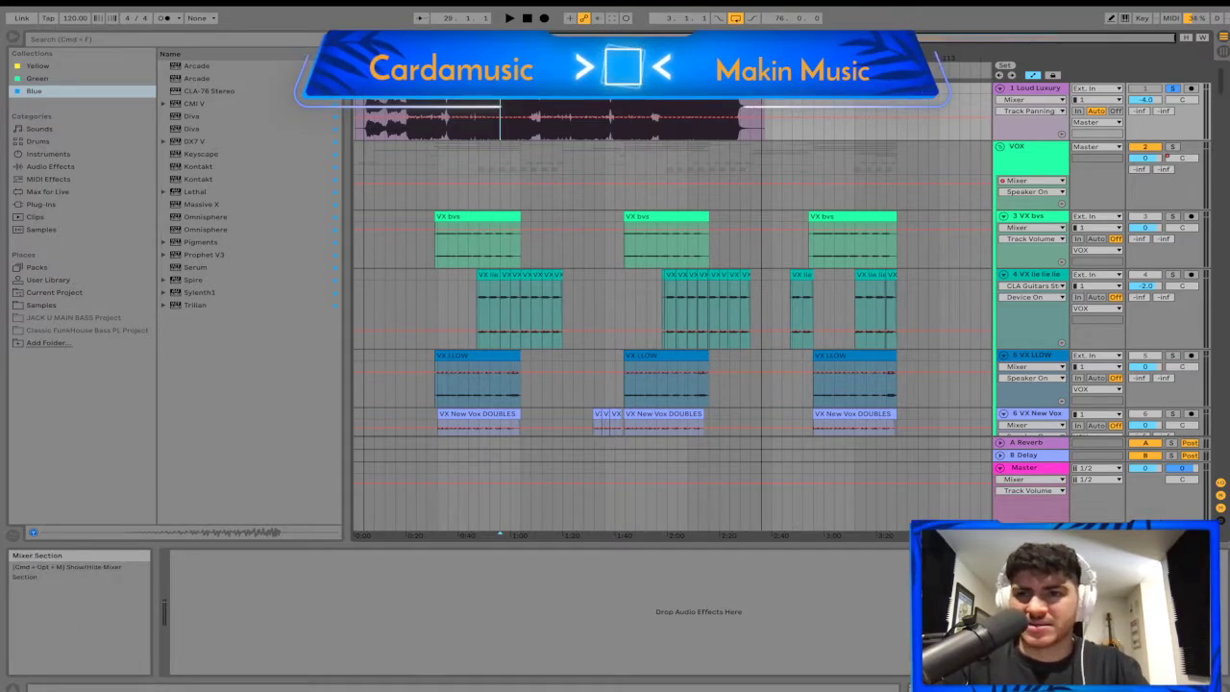
pyautogui.press('space')
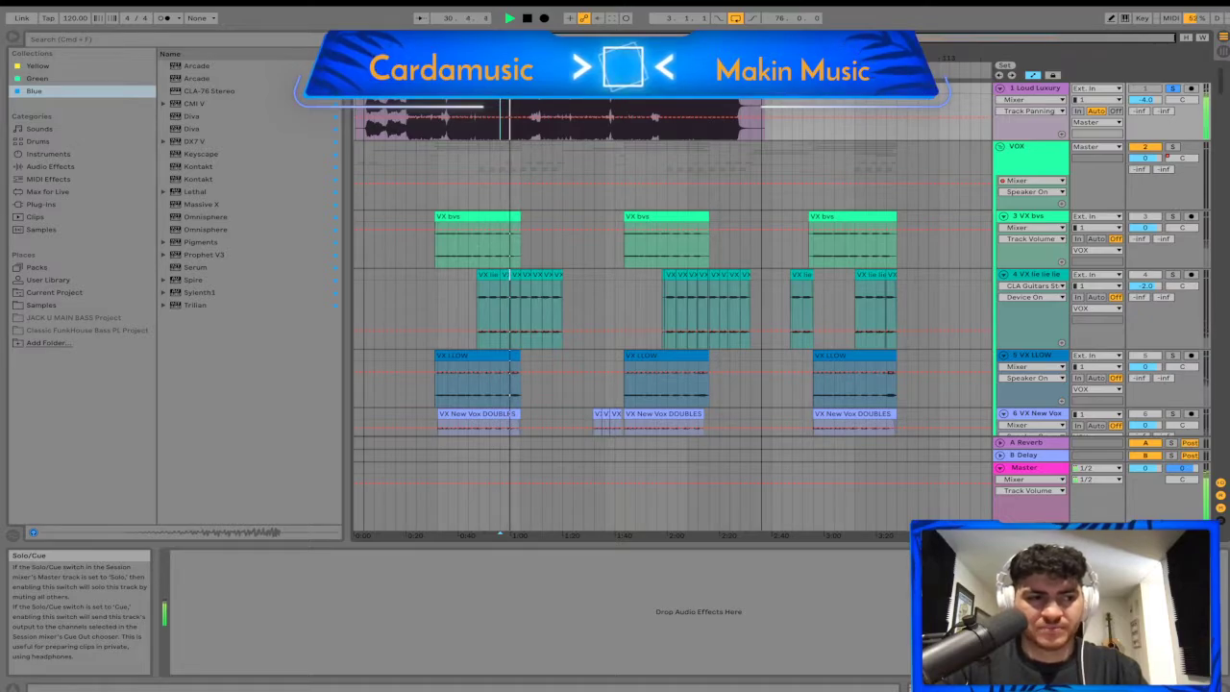
pyautogui.press('space')
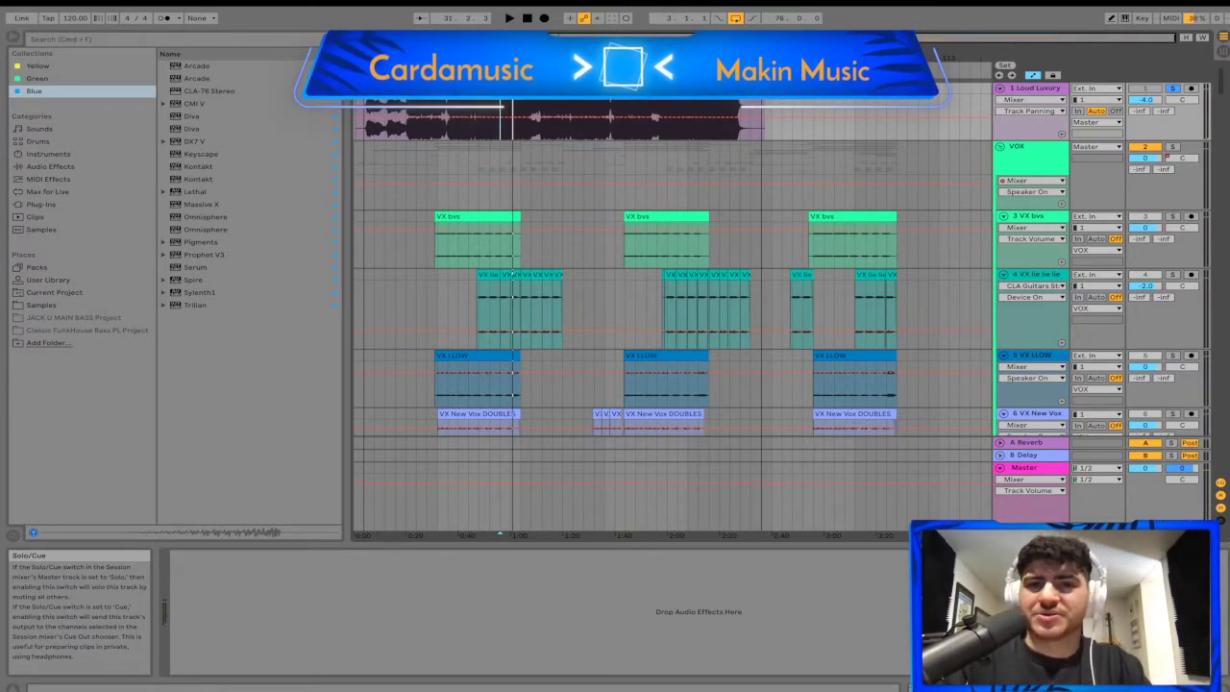
pyautogui.press('space')
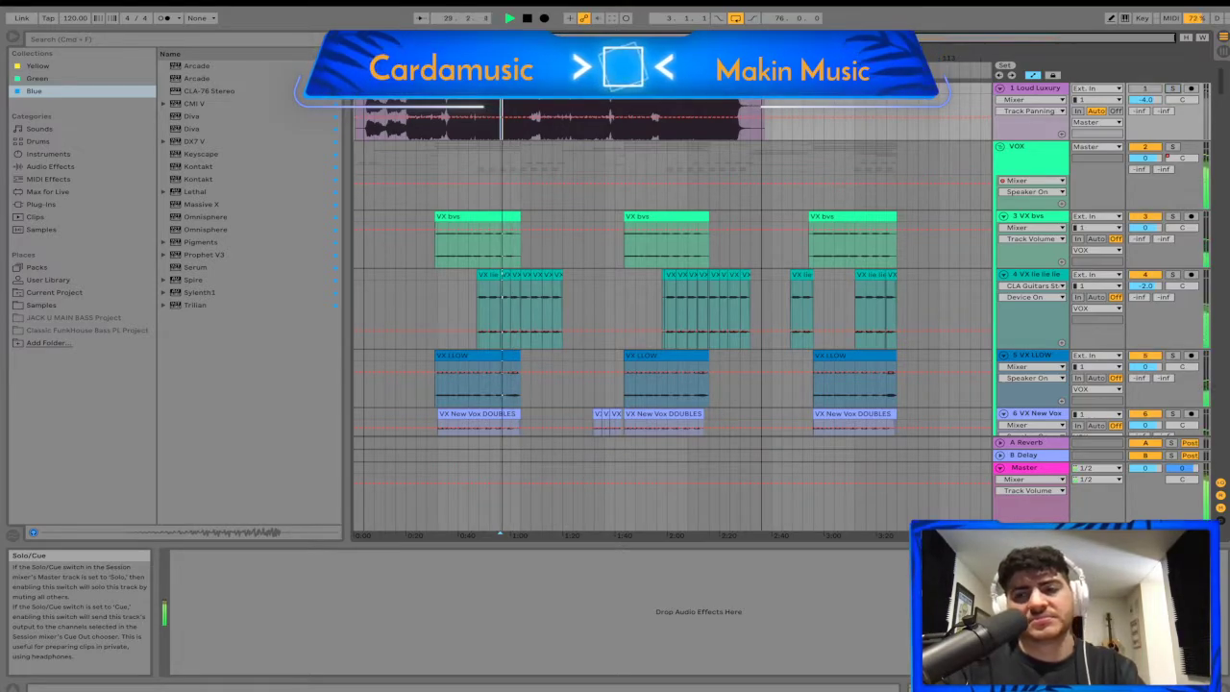
pyautogui.press('space')
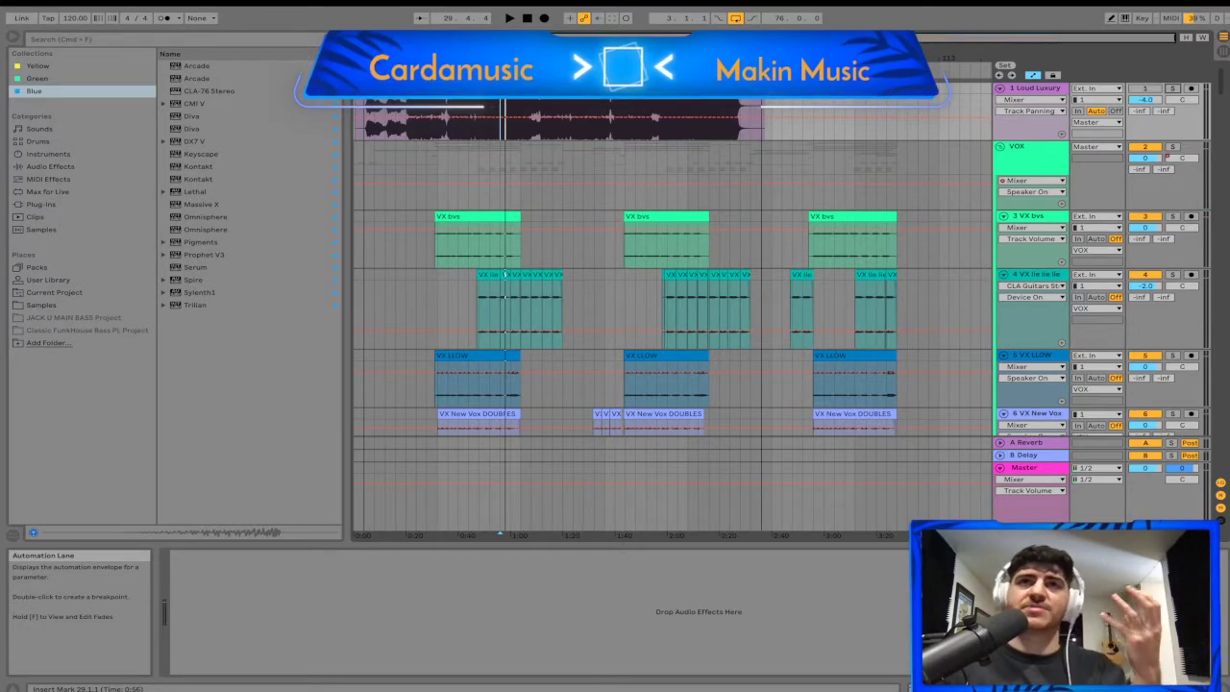
# - Place the insert marker at bar 49 and fold the VOX and Drums groups
pyautogui.click(604, 158)
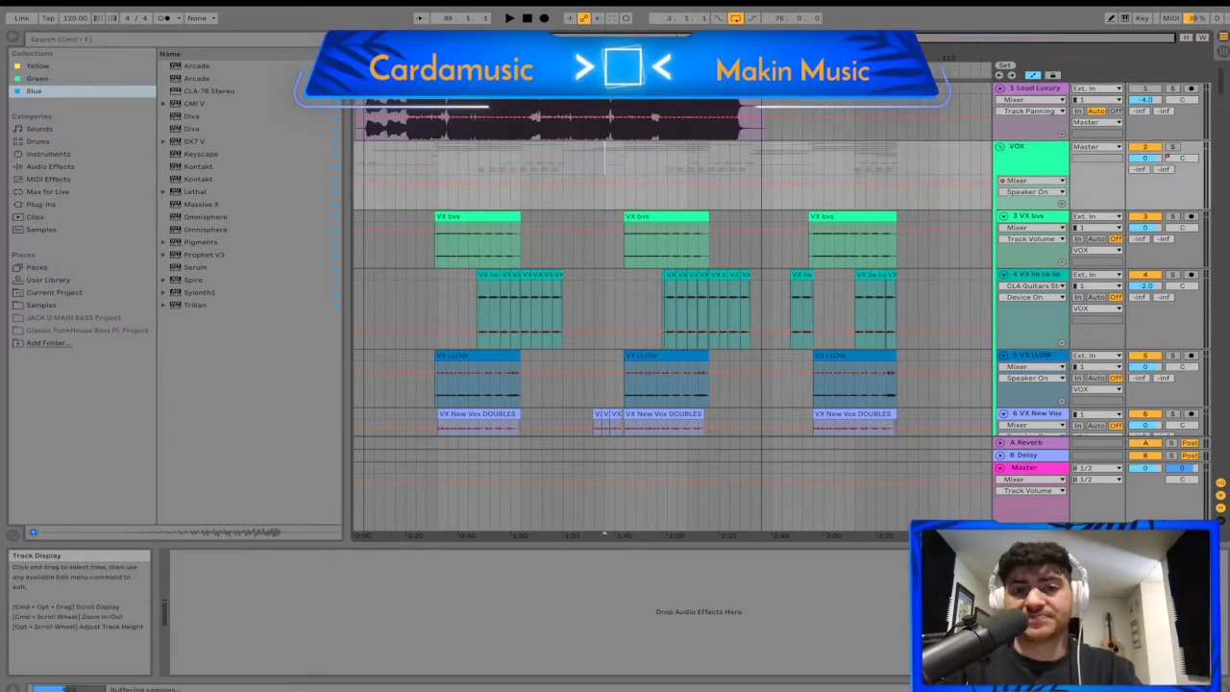
pyautogui.moveTo(634, 57); pyautogui.dragTo(627, 70)
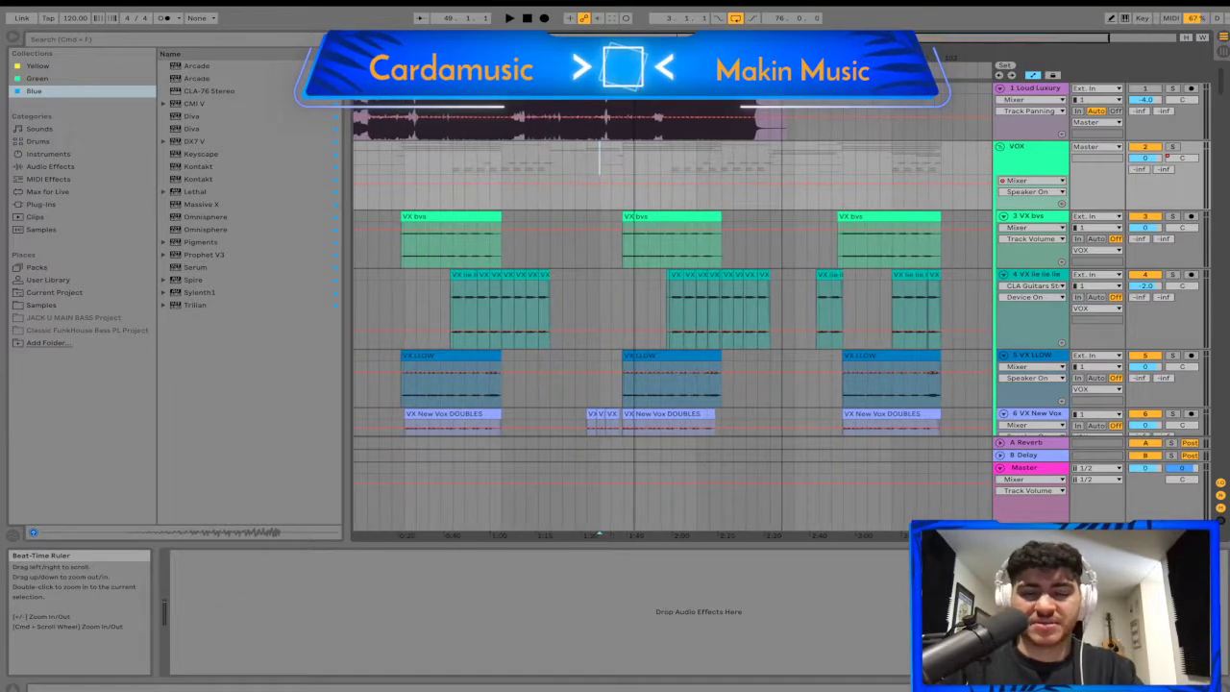
pyautogui.scroll(-4, 668, 203)
pyautogui.scroll(-15, 668, 203)
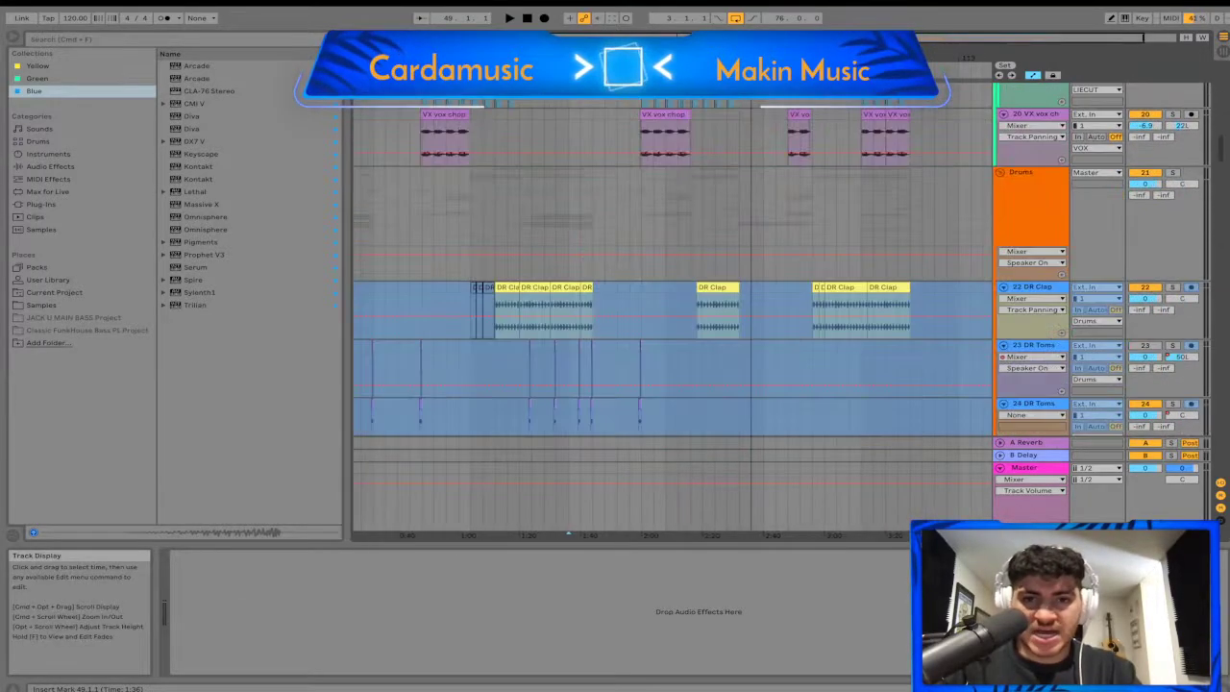
pyautogui.scroll(12, 668, 203)
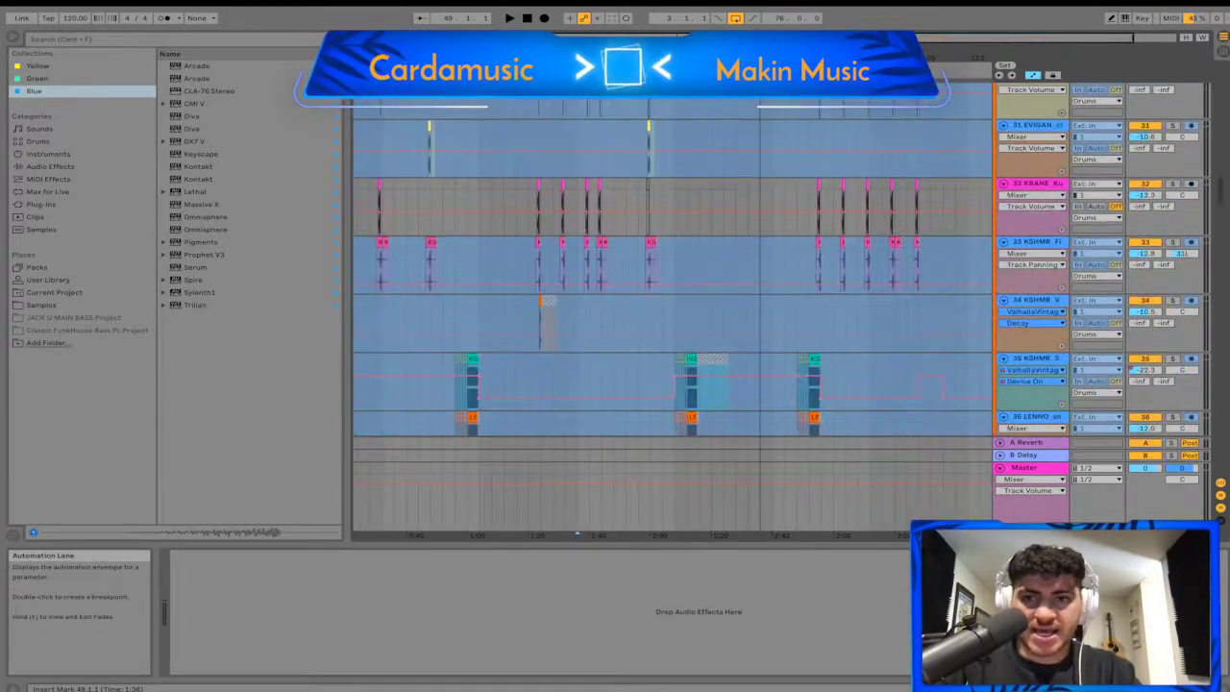
pyautogui.scroll(6, 668, 203)
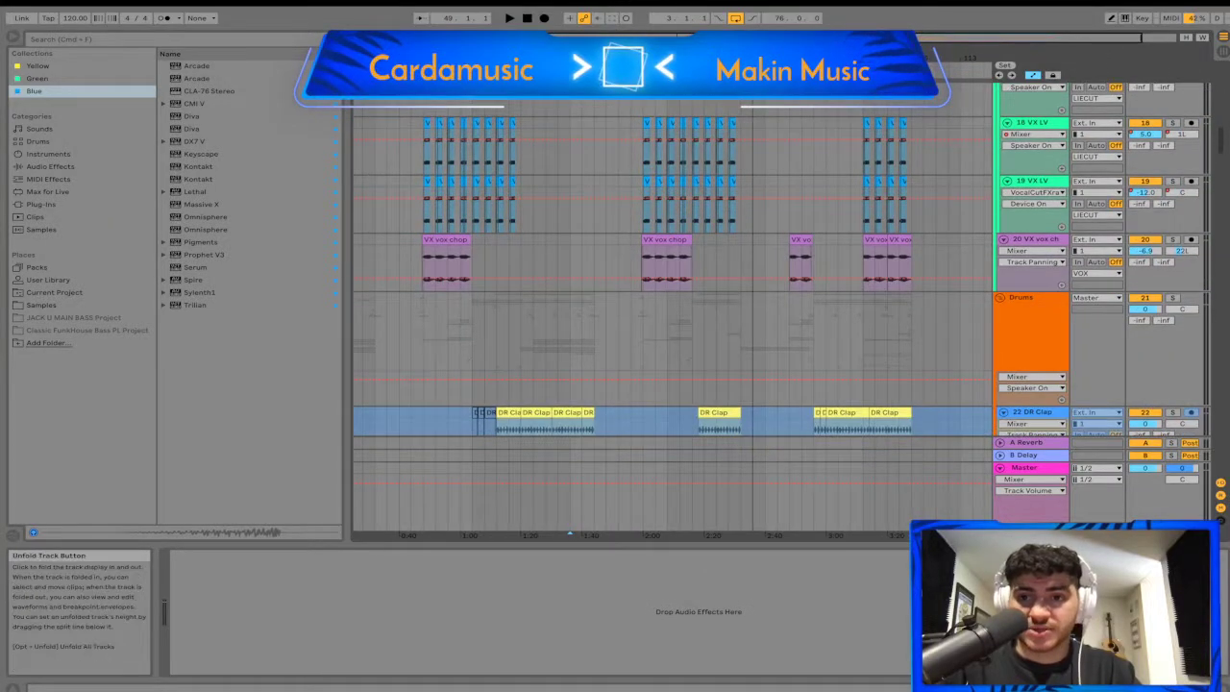
pyautogui.scroll(-15, 668, 203)
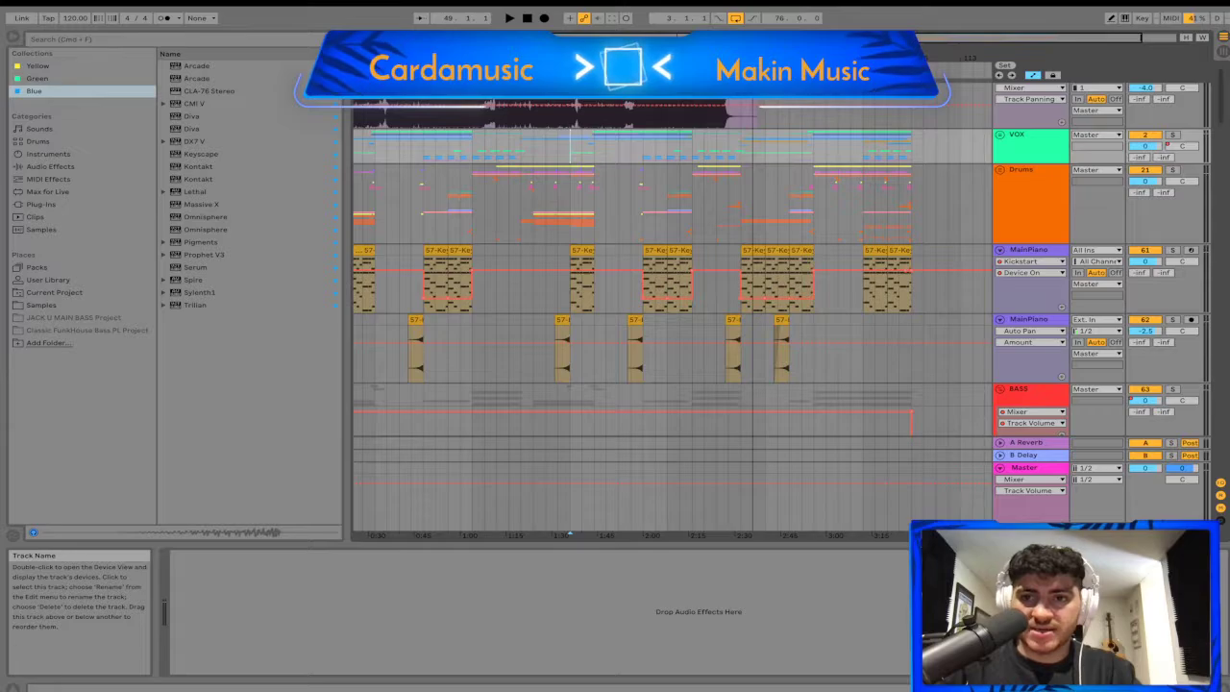
# - Fold both MainPiano tracks and the BASS, Pads, Atmo, GTR and FX groups
pyautogui.click(1001, 250)
pyautogui.click(1001, 261)
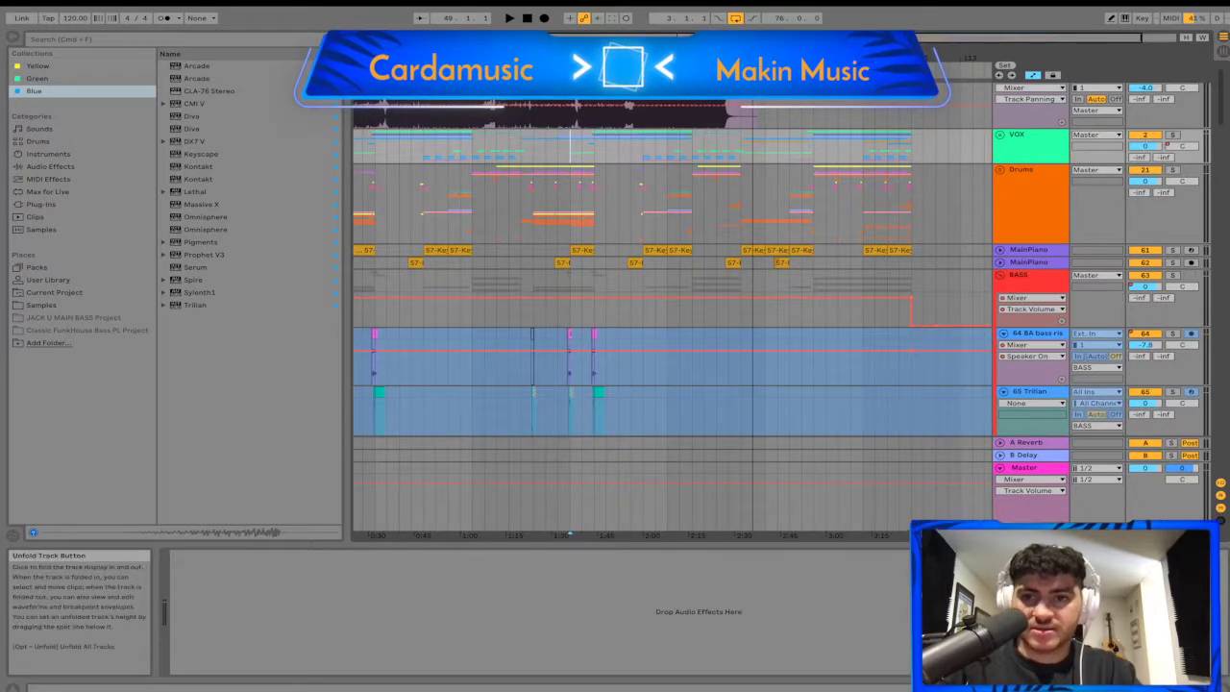
pyautogui.click(1000, 275)
pyautogui.scroll(-1, 1000, 272)
pyautogui.click(1000, 251)
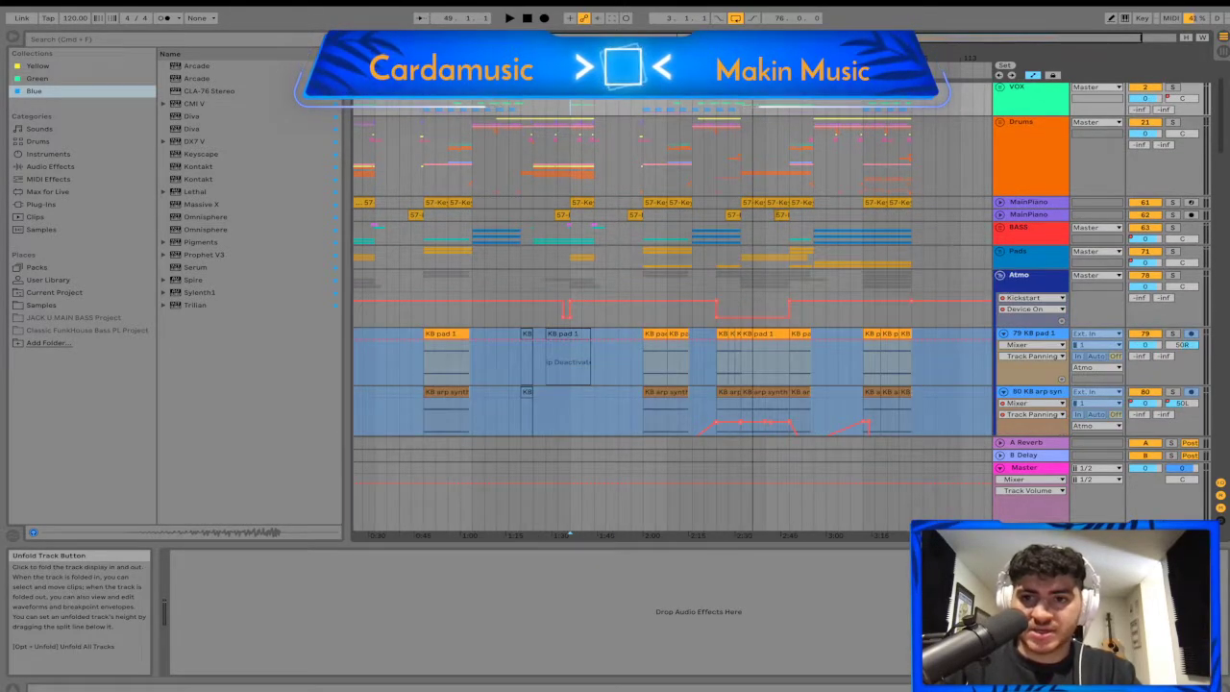
pyautogui.click(1001, 276)
pyautogui.click(1000, 299)
pyautogui.click(1000, 311)
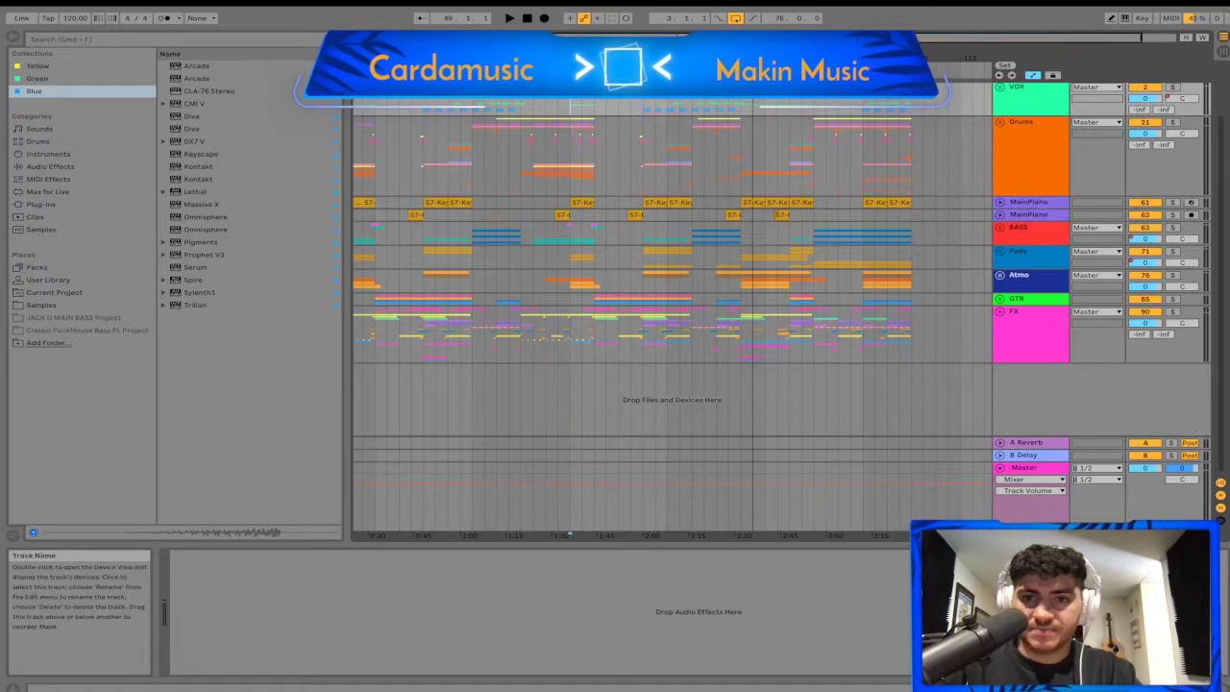
# - Extend the loop to run from bar 1 to bar 109, covering the whole arrangement
pyautogui.scroll(2, 1019, 311)
pyautogui.moveTo(752, 65); pyautogui.dragTo(934, 65)
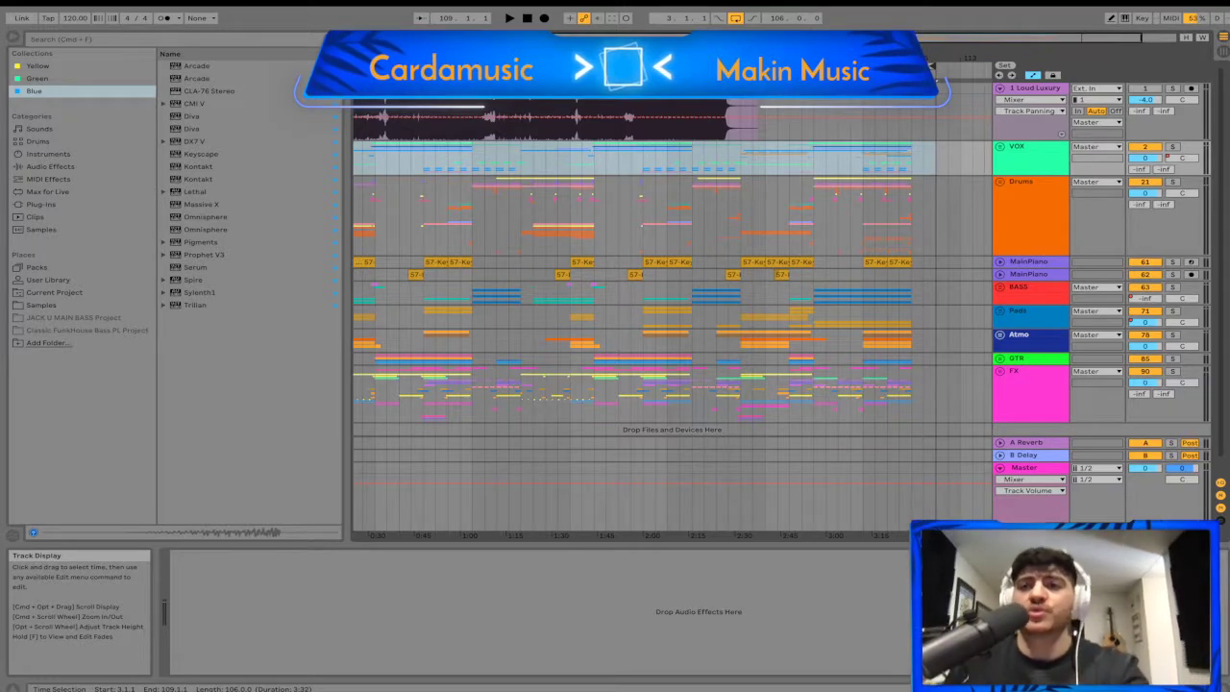
pyautogui.moveTo(825, 57); pyautogui.dragTo(824, 44)
pyautogui.moveTo(365, 65); pyautogui.dragTo(354, 65)
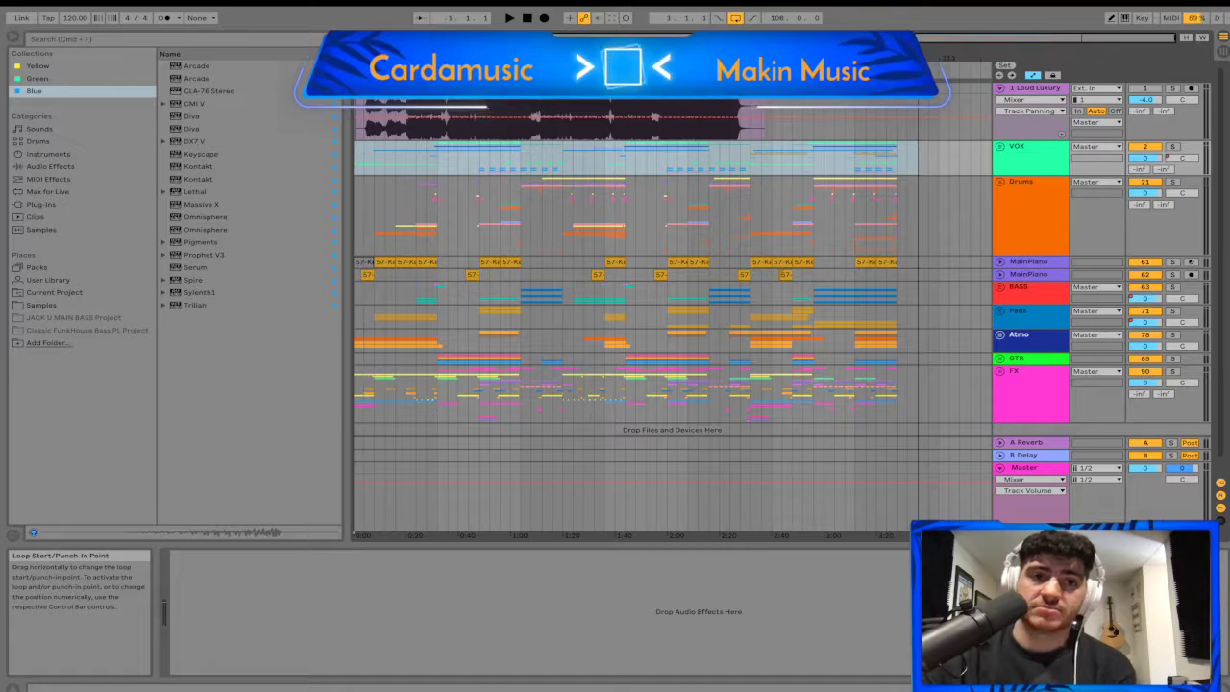